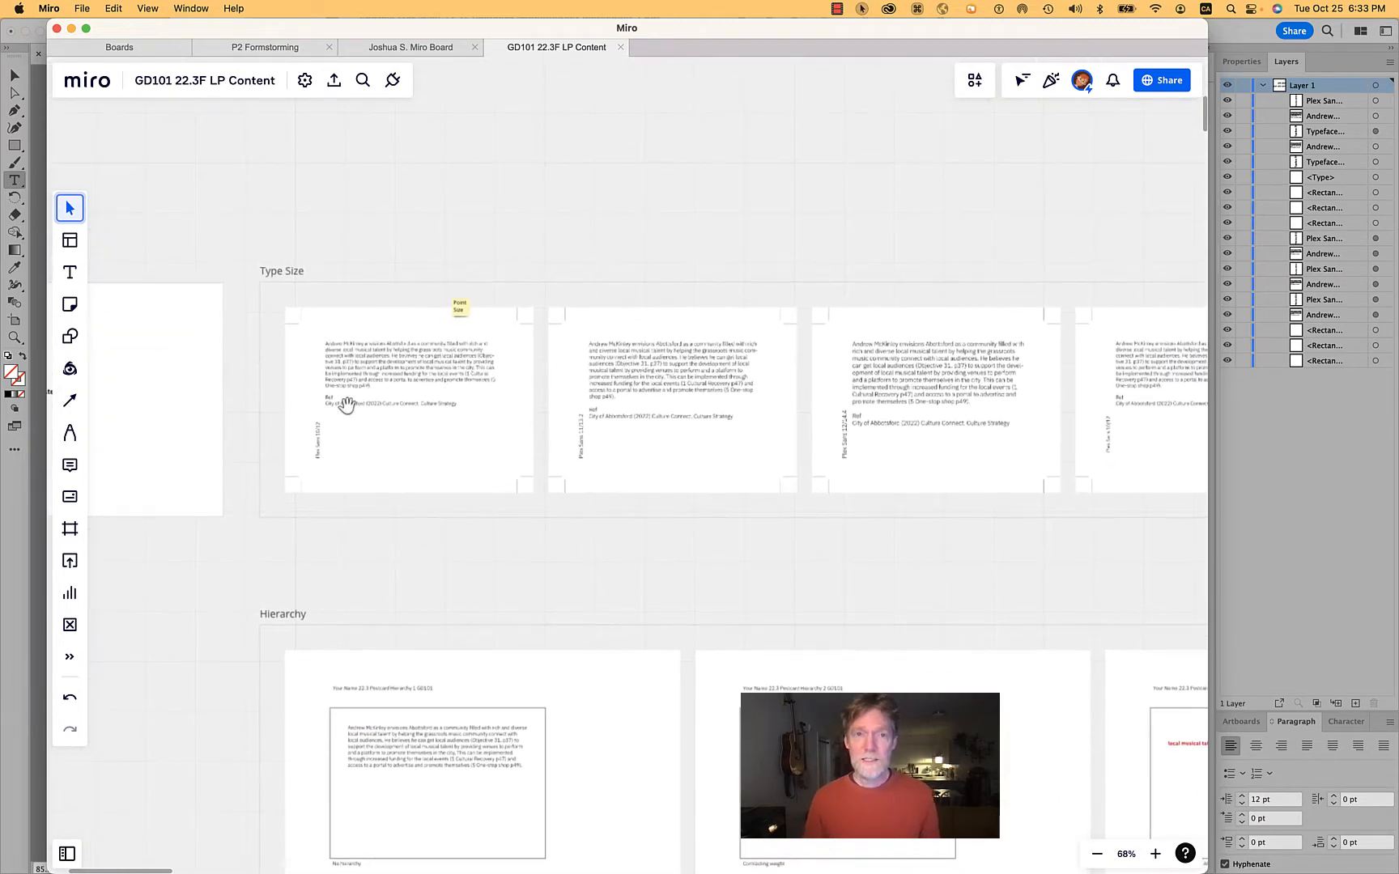
Read the minimum and maximum postcard dimensions in inches on the Canada Post page.
{"action": "scroll", "coordinate": [347, 404], "scroll_direction": "up", "scroll_amount": 10}
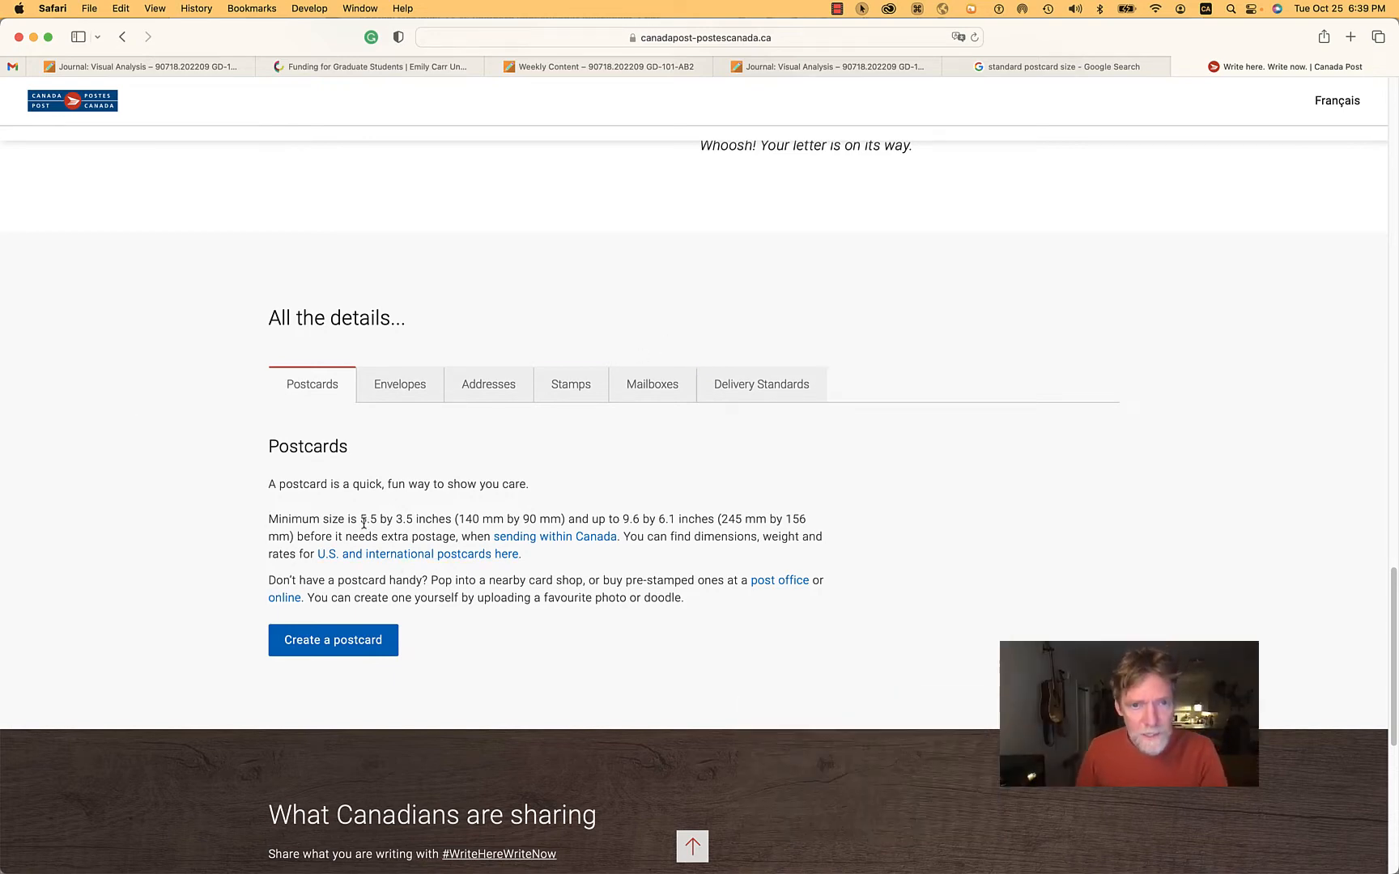
{"action": "left_click_drag", "start_coordinate": [359, 519], "coordinate": [413, 521]}
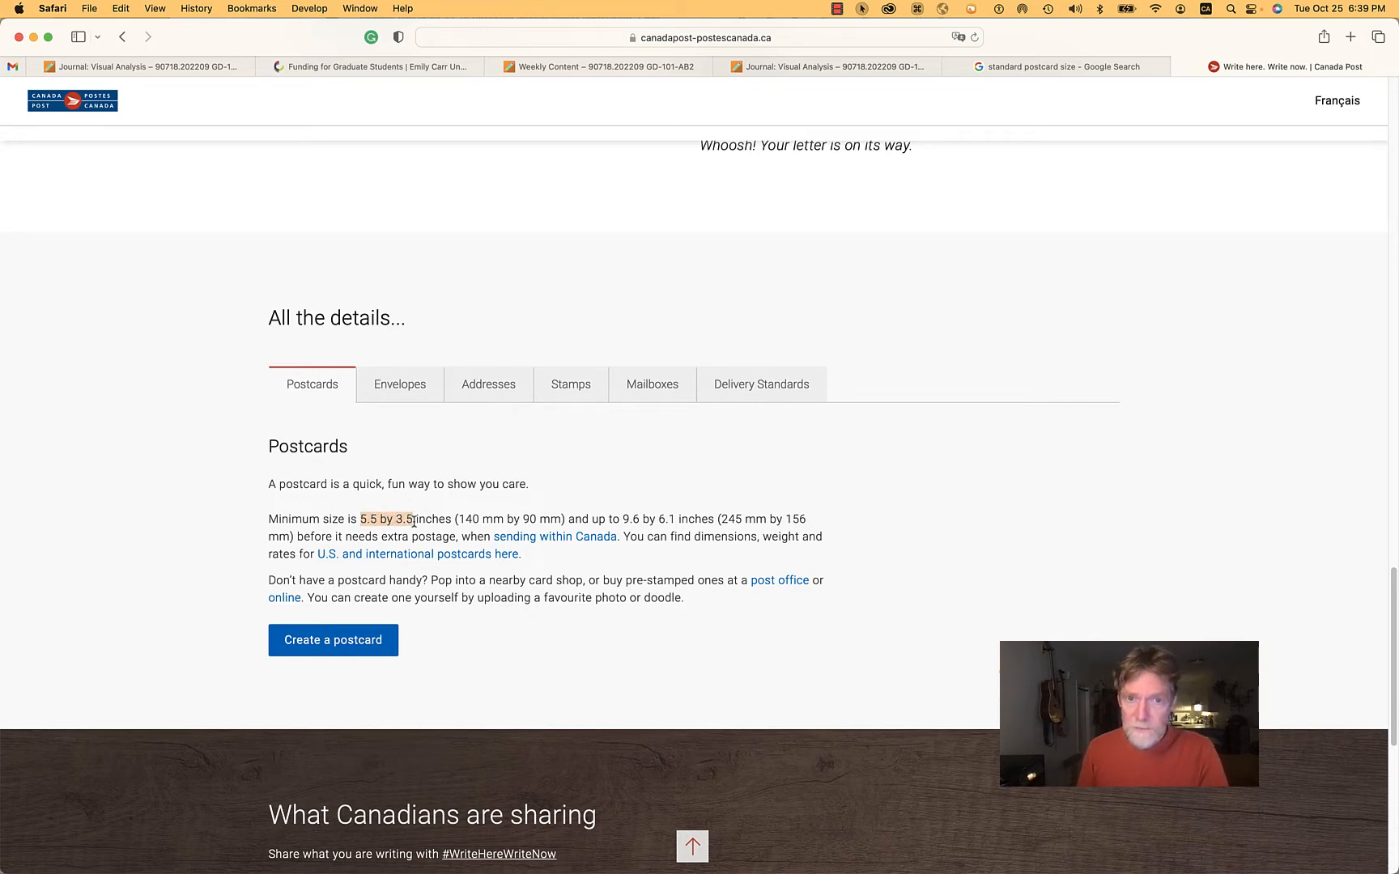
{"action": "left_click_drag", "start_coordinate": [622, 521], "coordinate": [656, 521]}
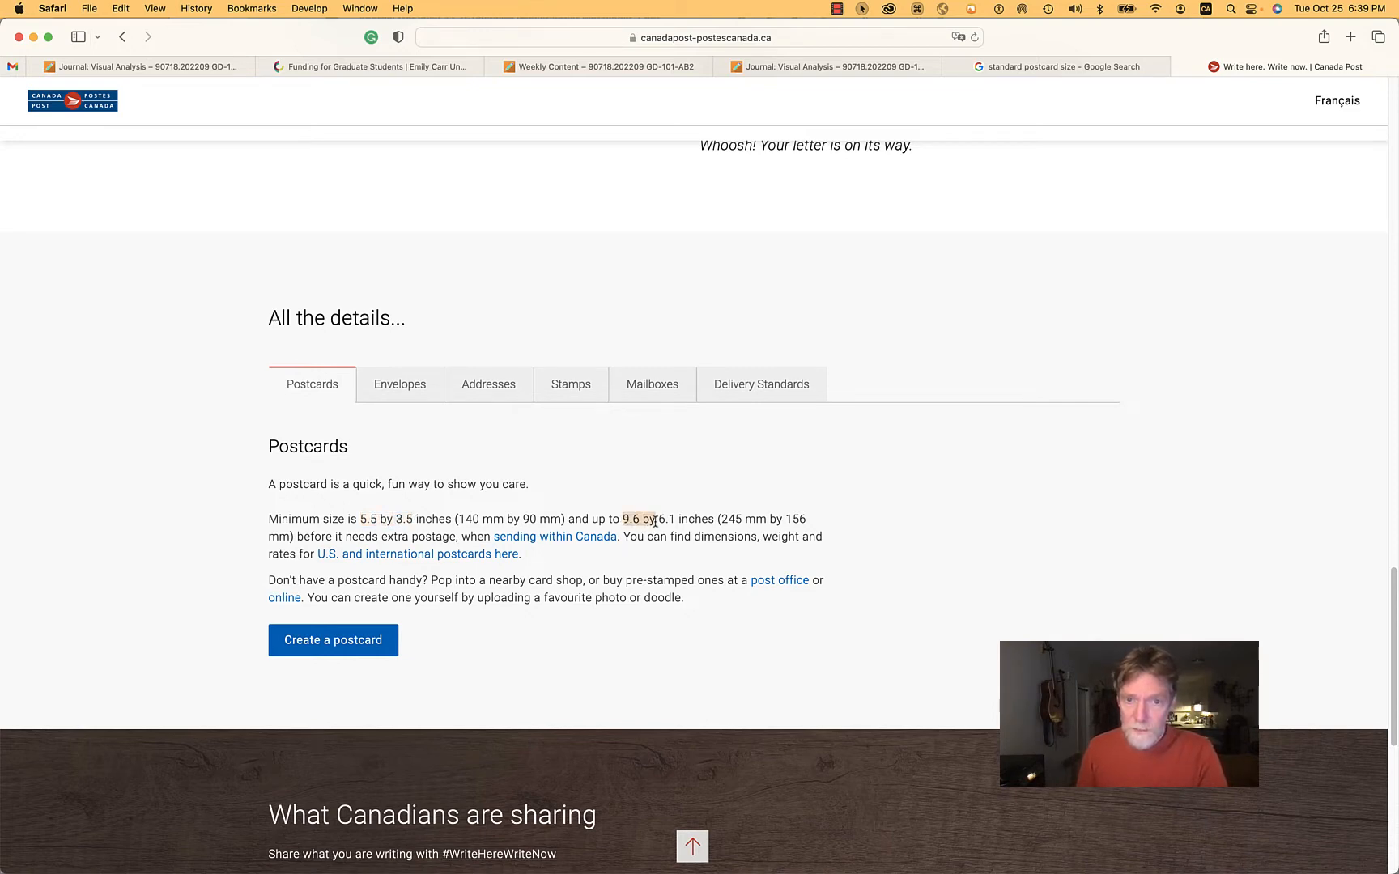
{"action": "left_click", "coordinate": [671, 521]}
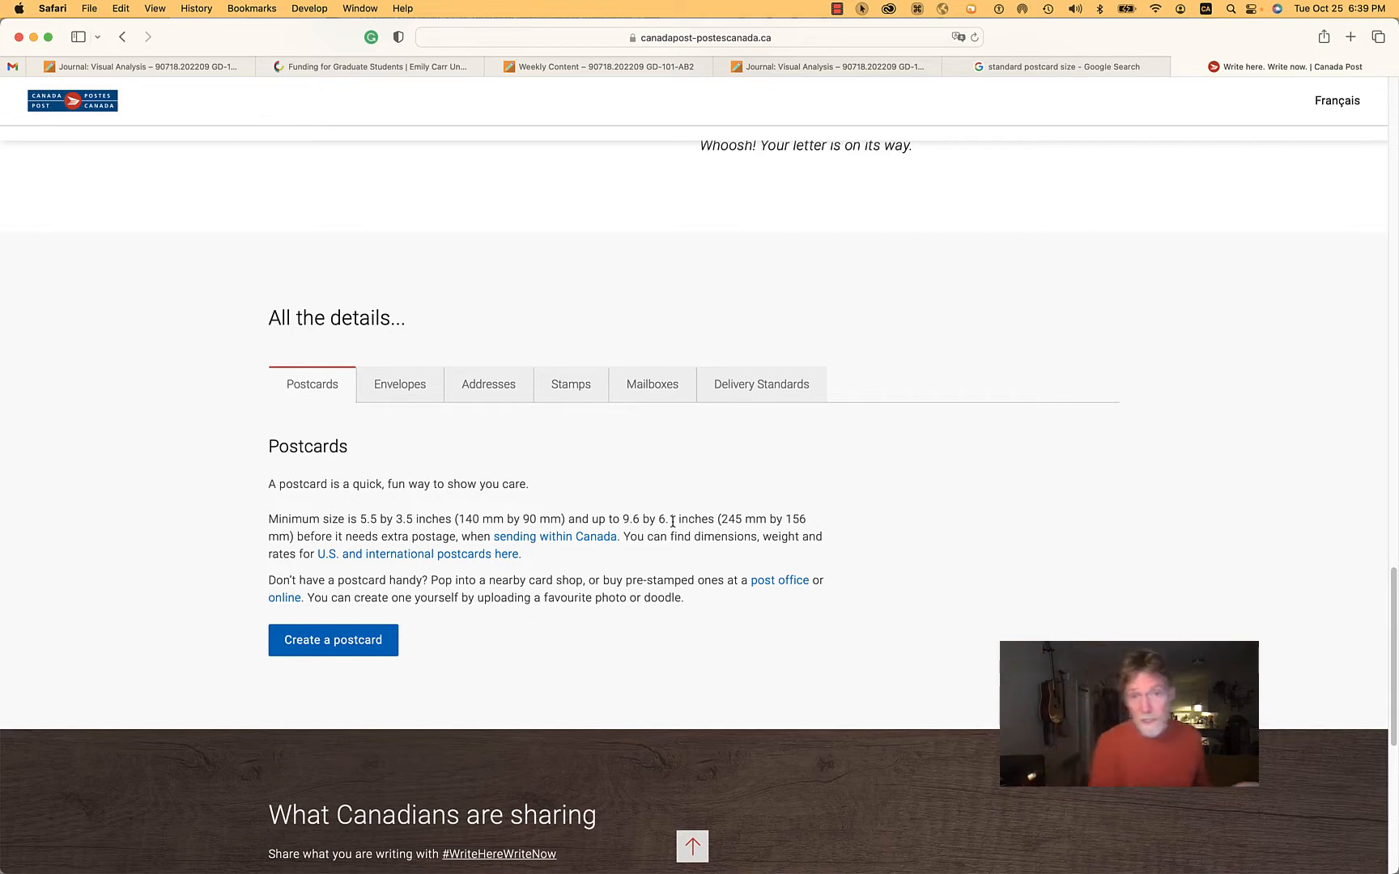
{"action": "double_click", "coordinate": [630, 522]}
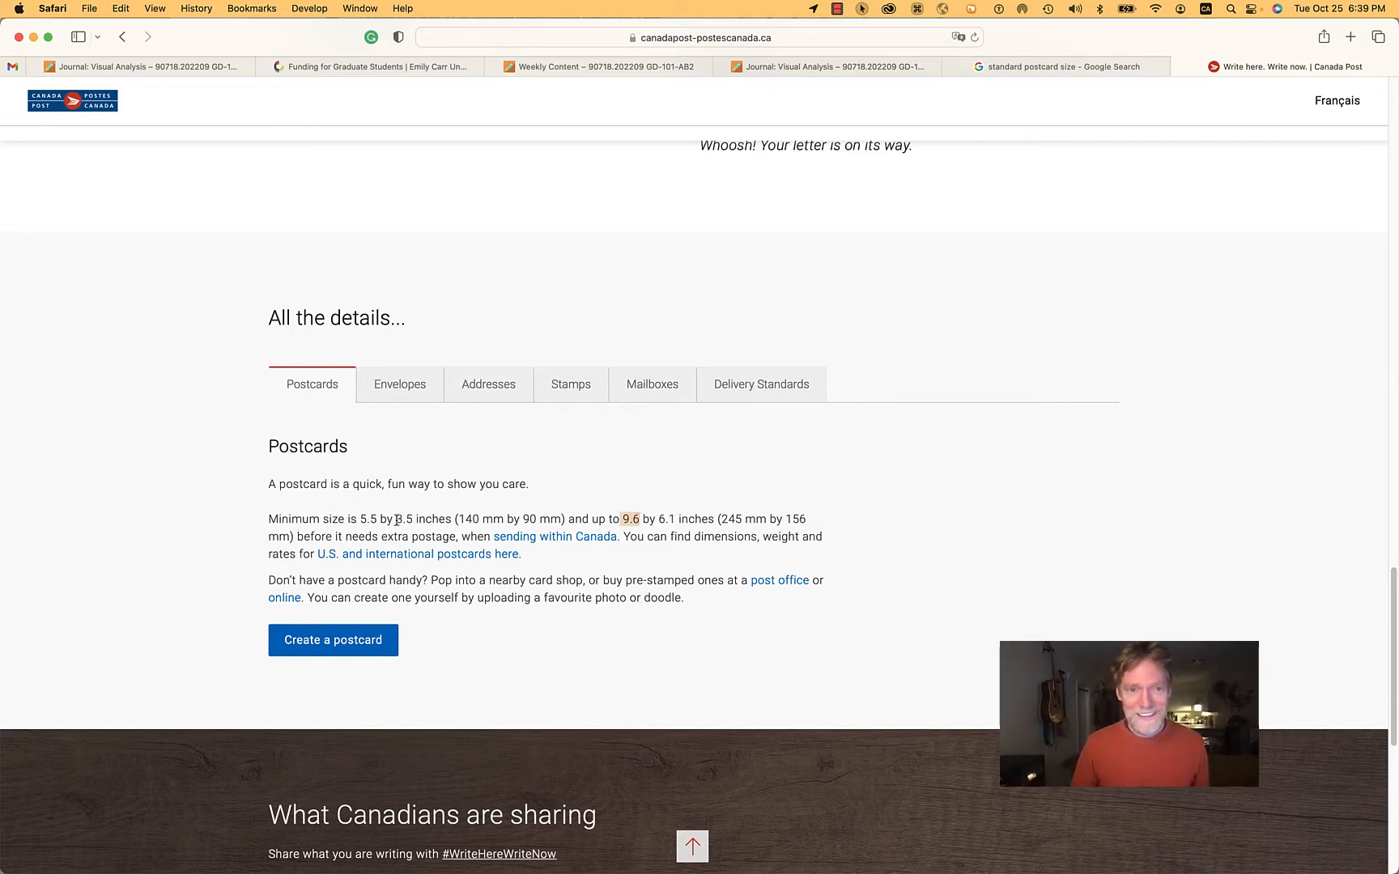
{"action": "left_click_drag", "start_coordinate": [395, 519], "coordinate": [413, 522]}
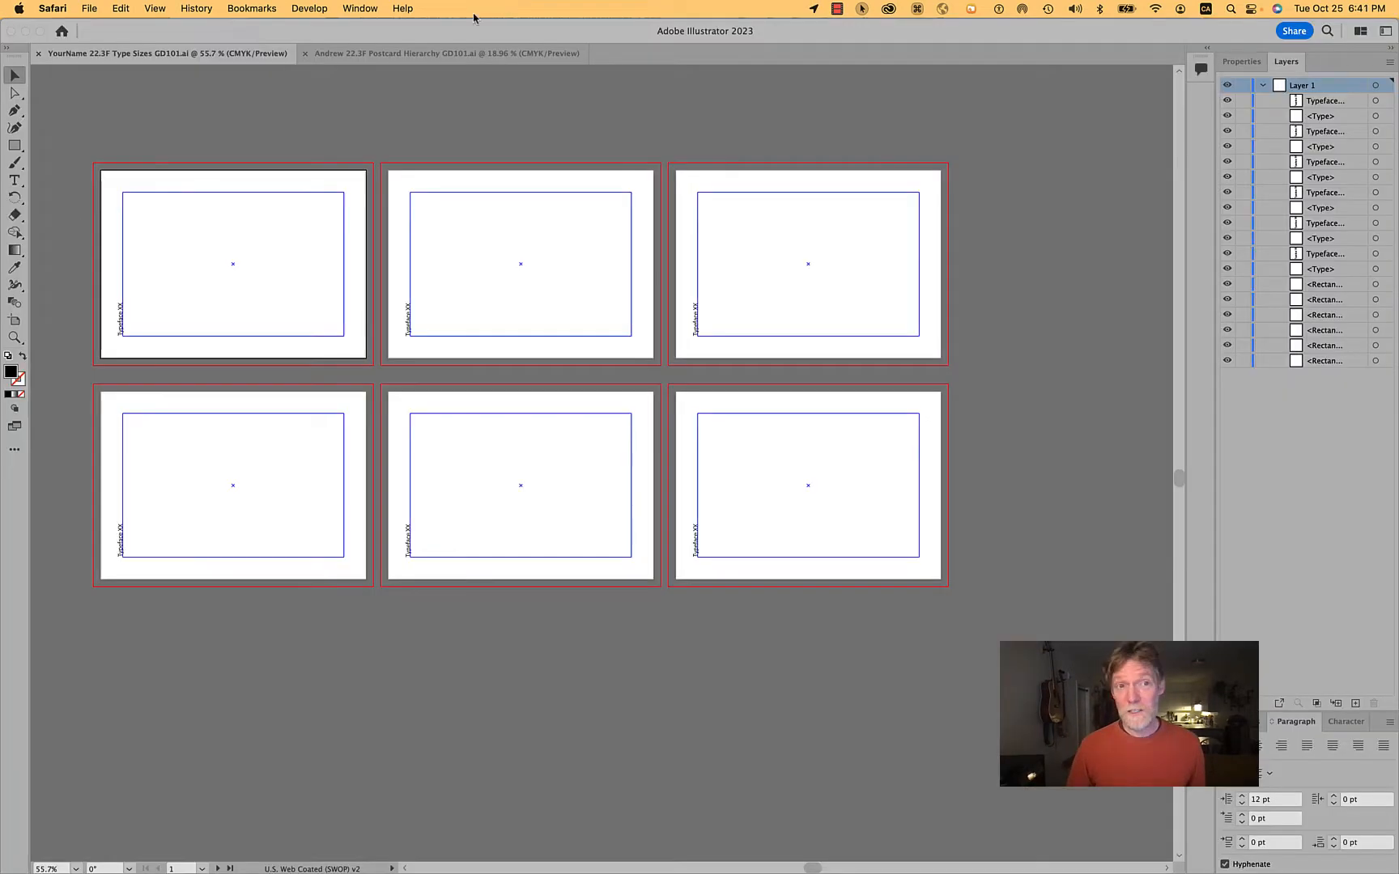
Start a new Illustrator document measured in inches, with a width of 9.6 in and a height of 3.5 in.
{"action": "left_click", "coordinate": [451, 30]}
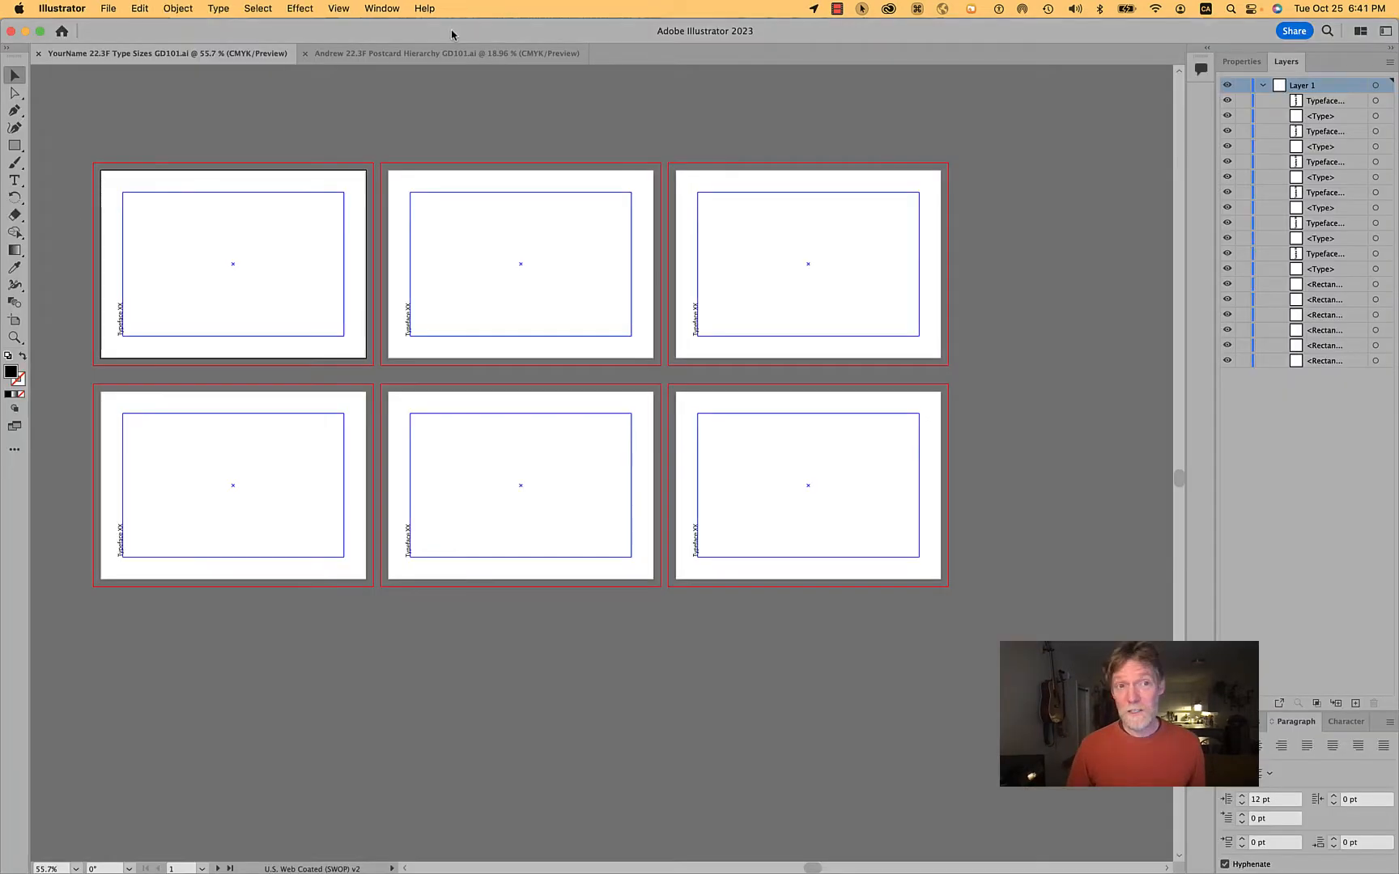
{"action": "left_click", "coordinate": [111, 5]}
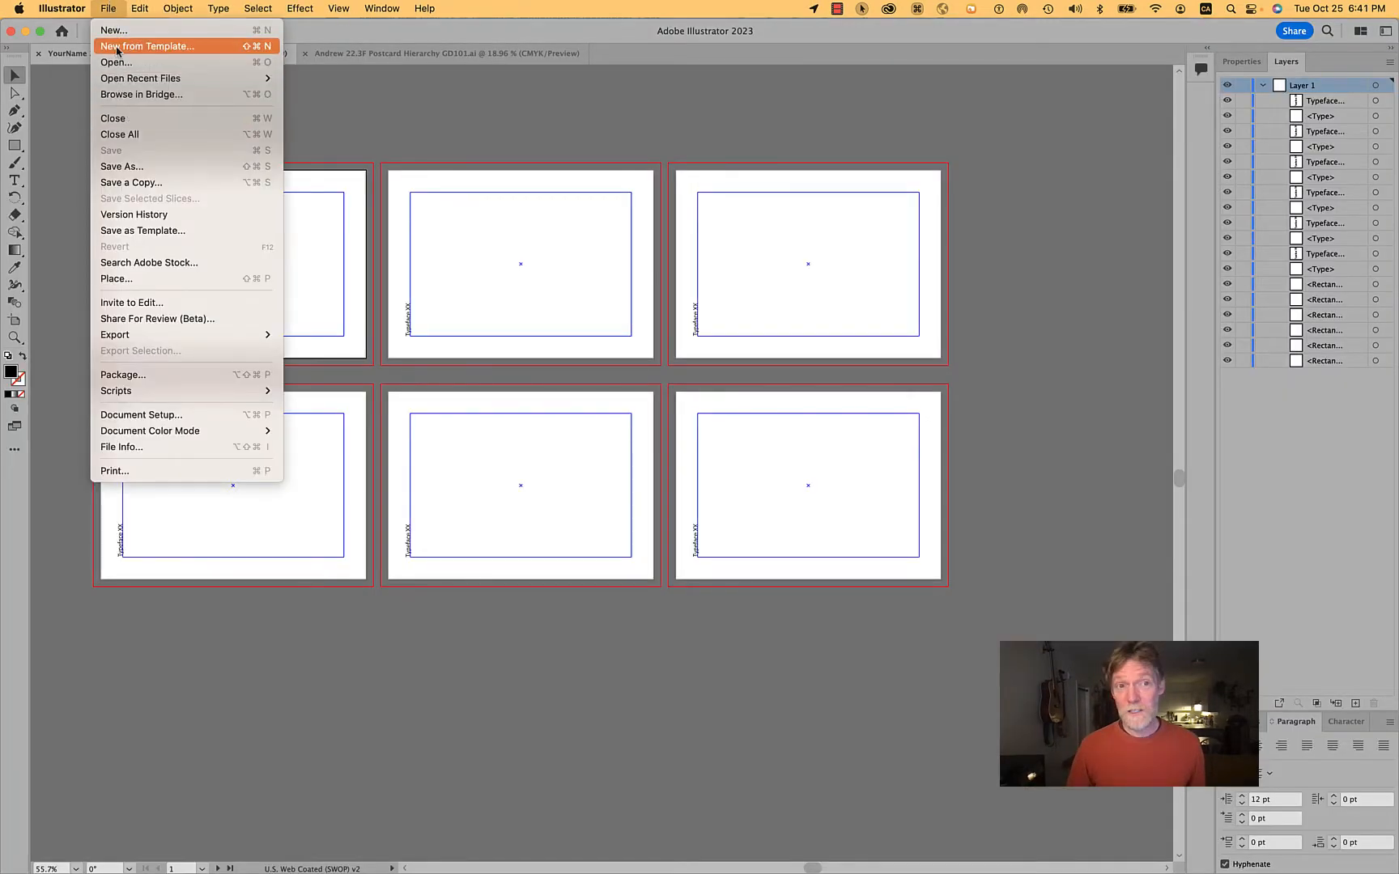
{"action": "left_click", "coordinate": [115, 30]}
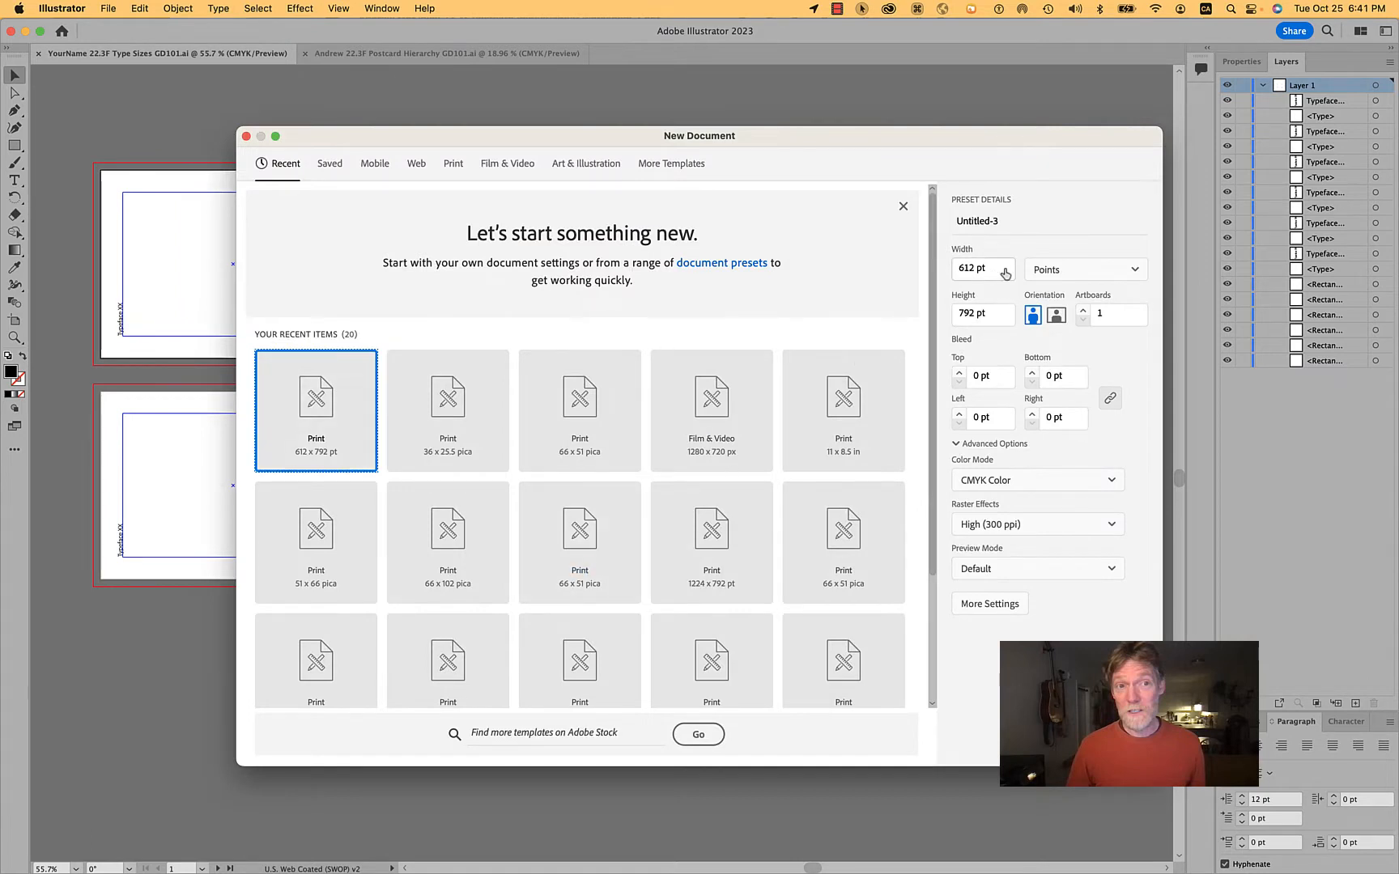
{"action": "left_click", "coordinate": [1063, 272]}
{"action": "left_click", "coordinate": [1048, 368]}
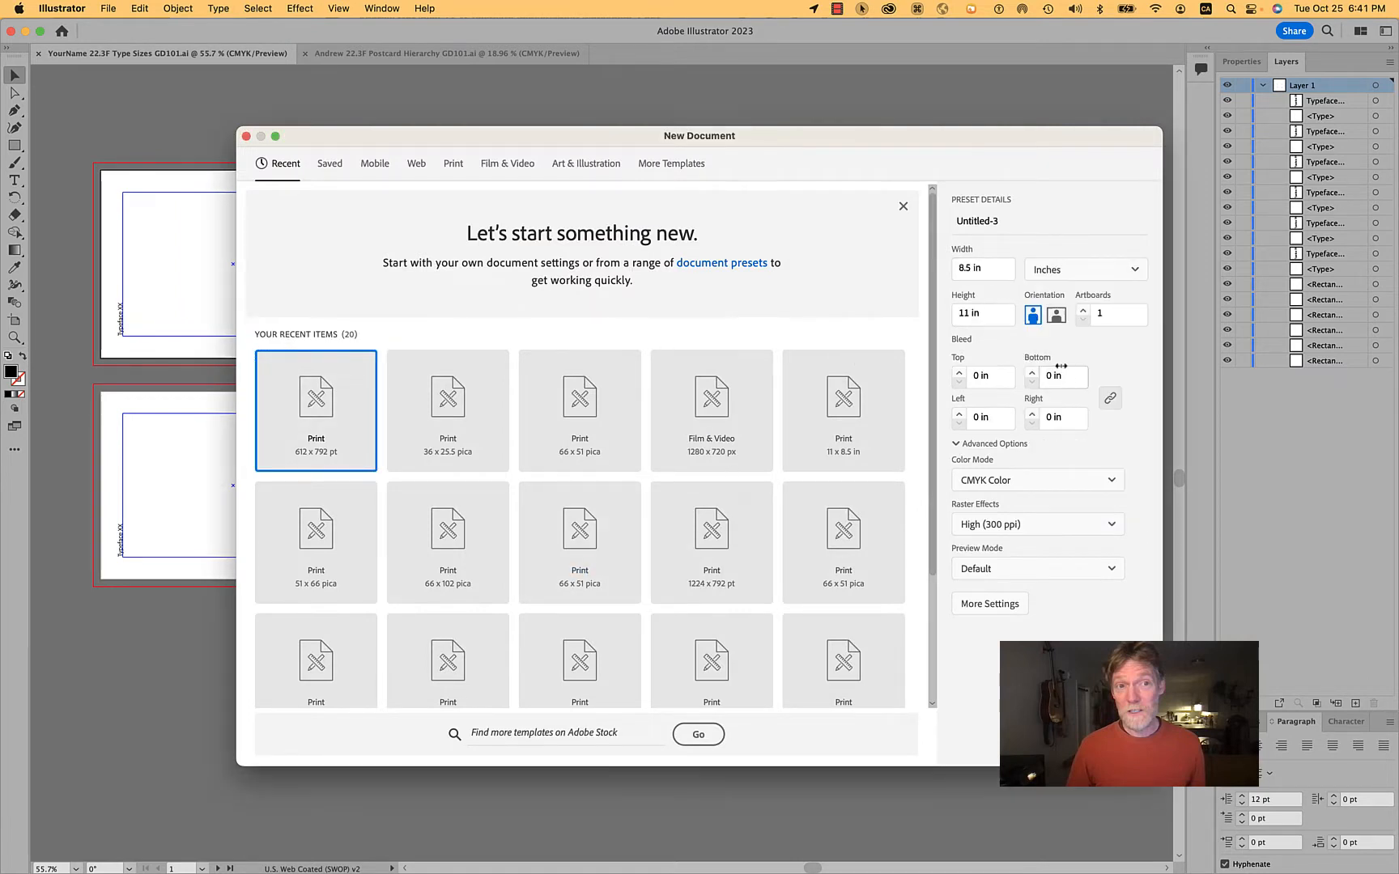
{"action": "left_click", "coordinate": [991, 274]}
{"action": "type", "text": "9.6"}
{"action": "key", "text": "Tab"}
{"action": "key", "text": "Tab"}
{"action": "type", "text": "3.5"}
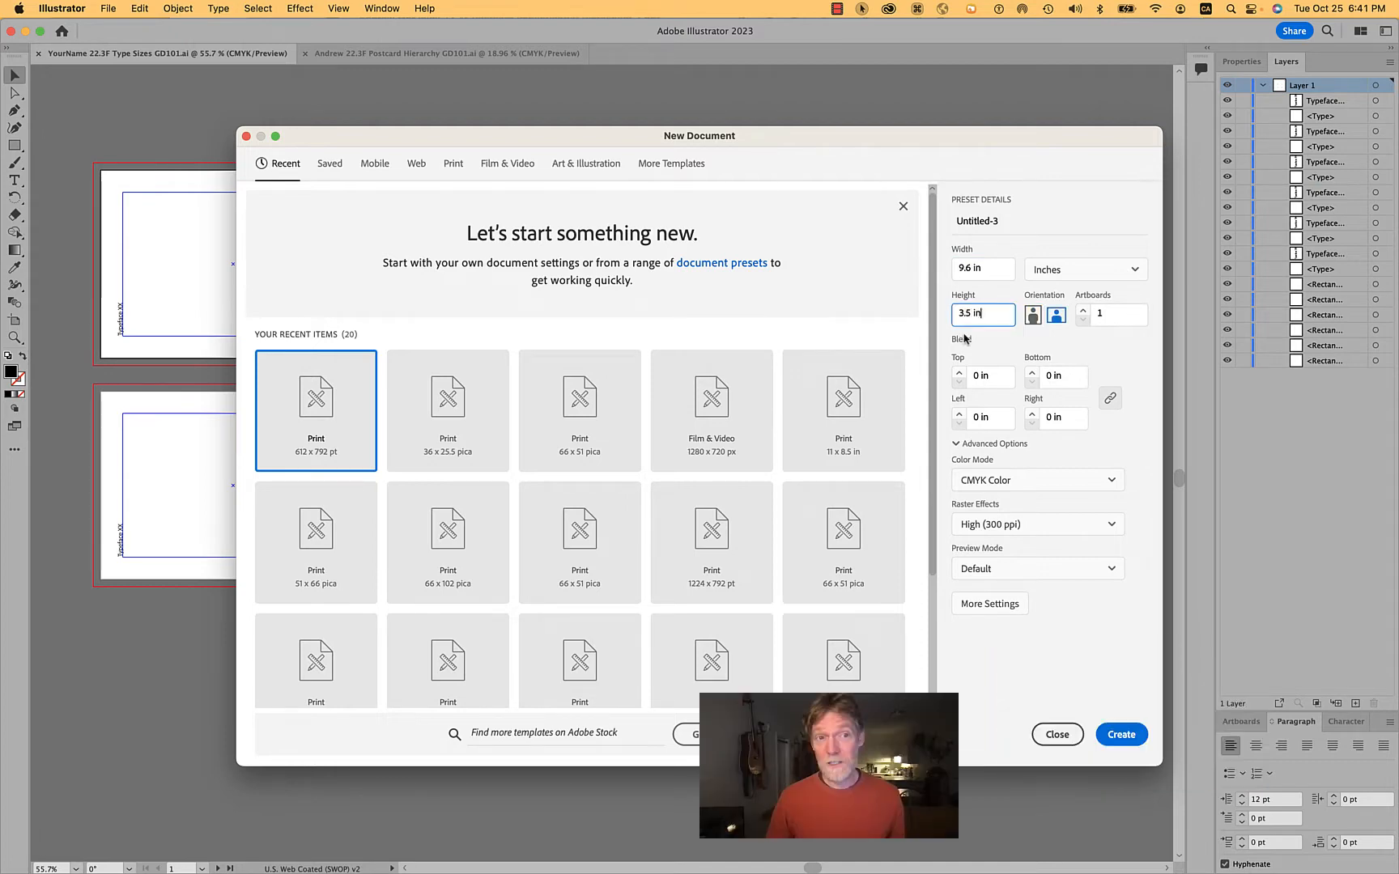
Set a linked bleed of 0.25 in on all four sides and create the document.
{"action": "left_click", "coordinate": [984, 376]}
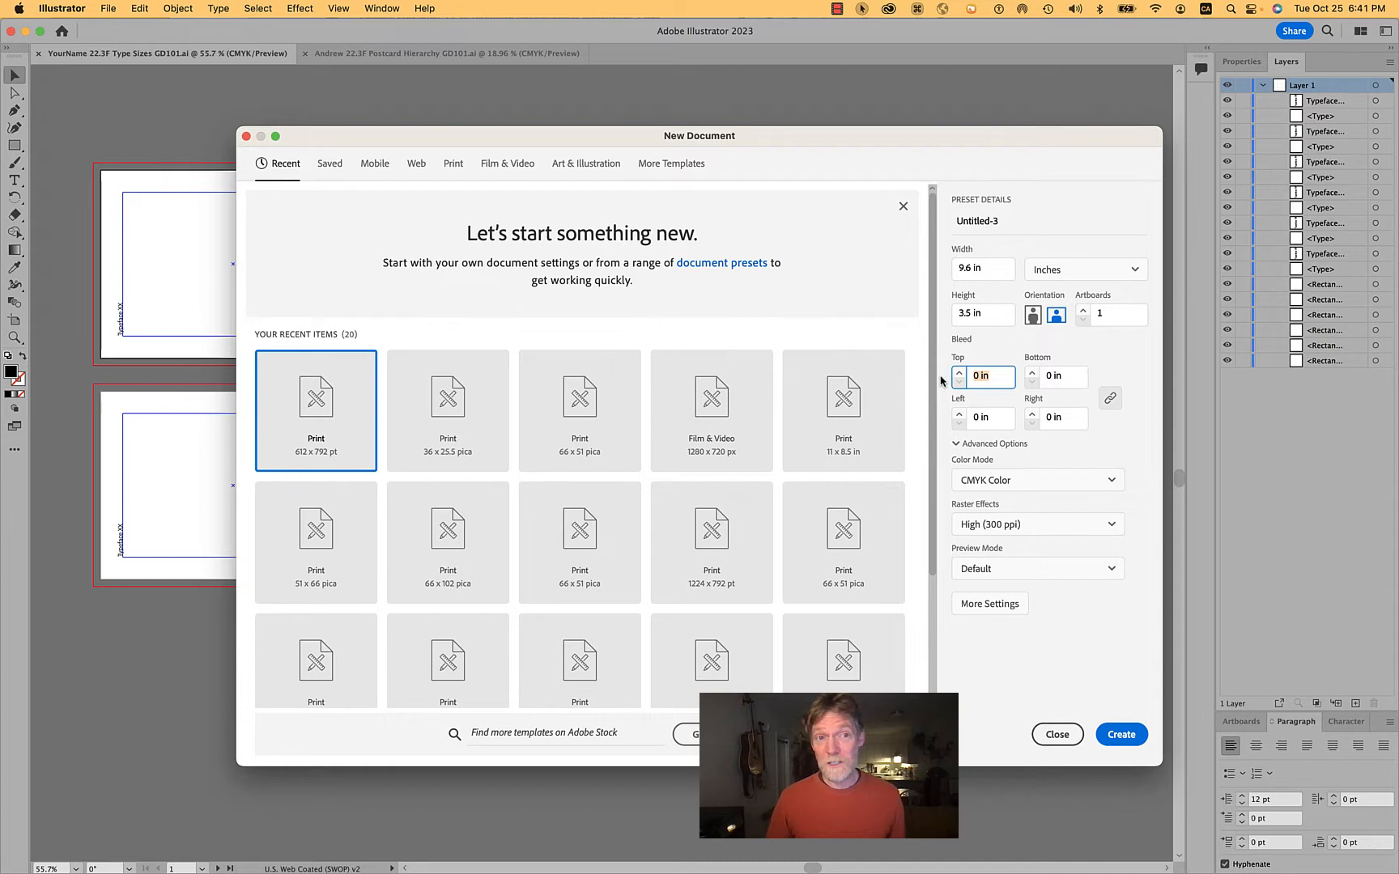
{"action": "left_click", "coordinate": [1109, 401]}
{"action": "left_click", "coordinate": [1108, 401]}
{"action": "left_click", "coordinate": [1004, 377]}
{"action": "key", "text": "BackSpace"}
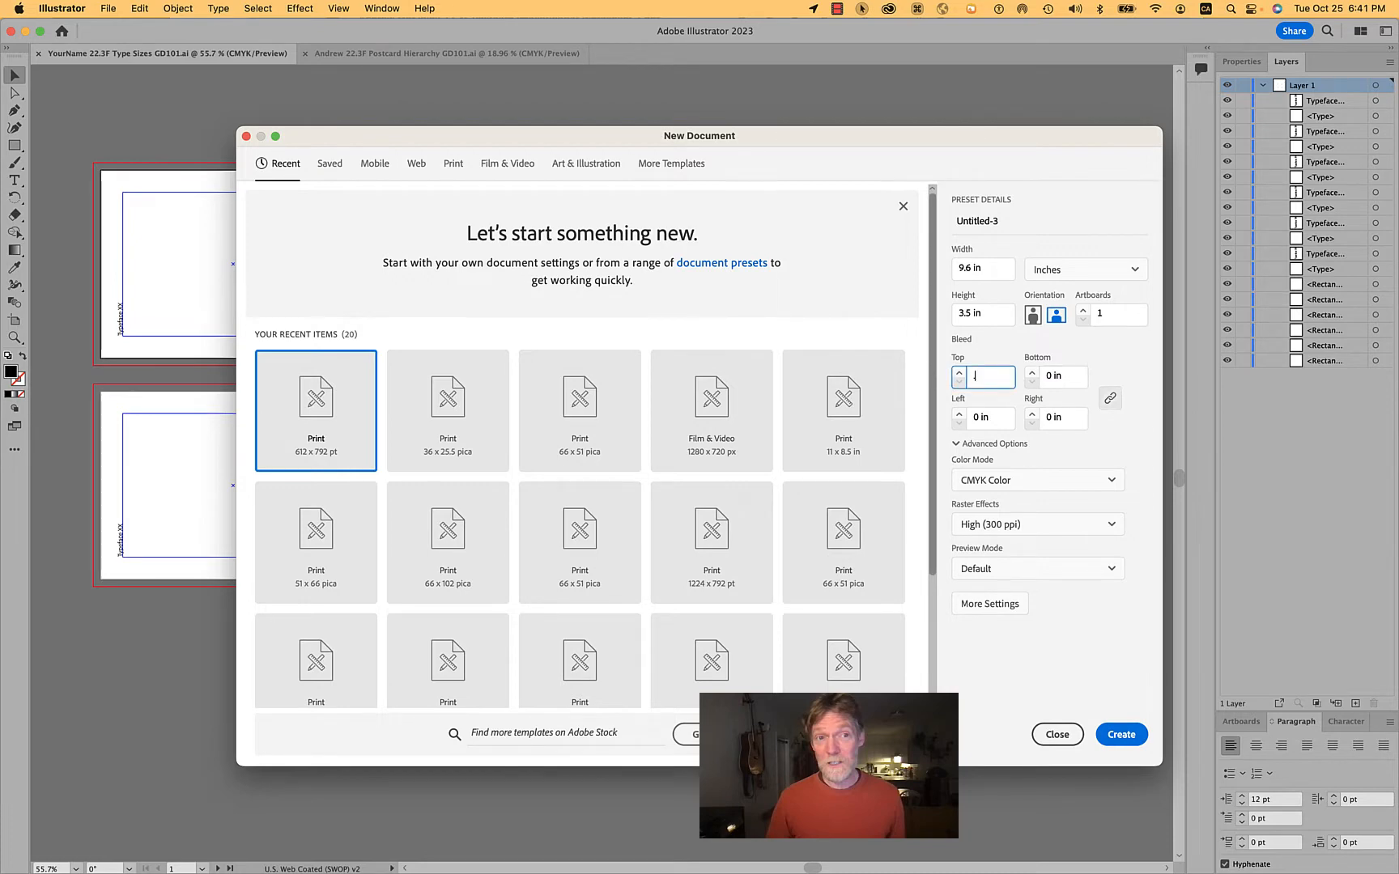
{"action": "type", "text": ".25"}
{"action": "key", "text": "Tab"}
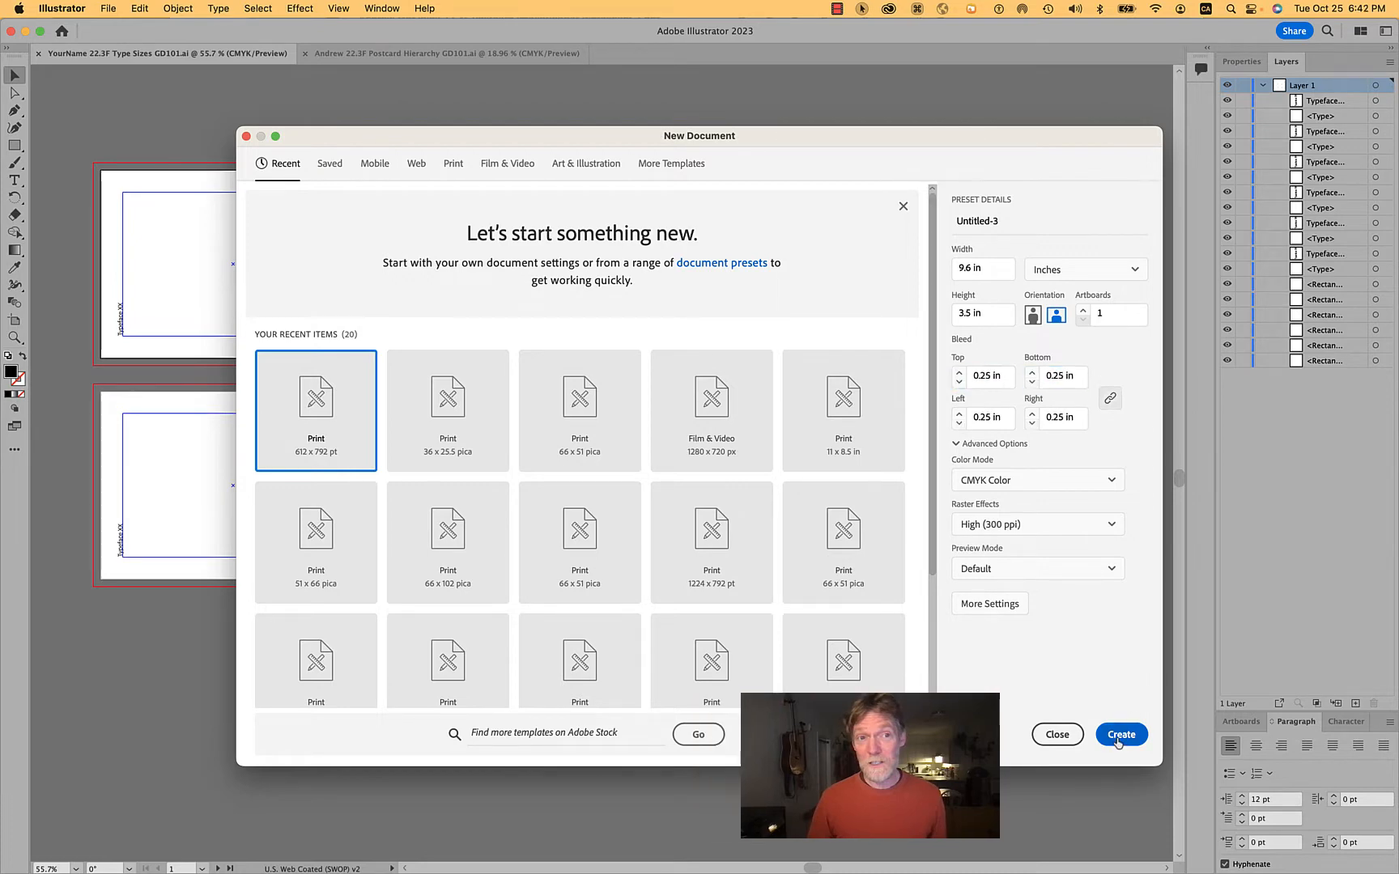
{"action": "left_click", "coordinate": [1118, 737]}
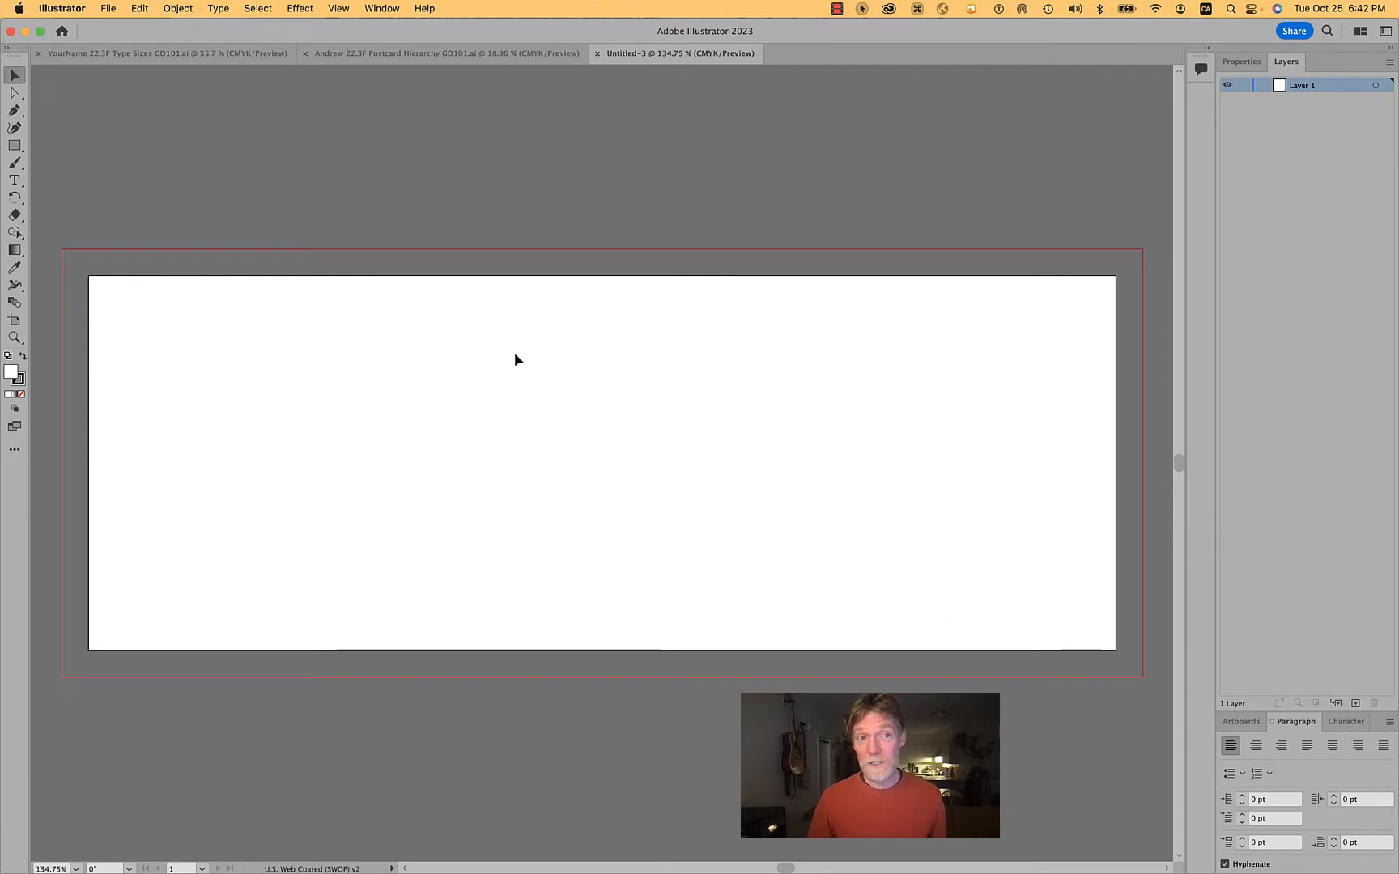
Draw a rectangle covering the whole artboard and align its stroke to the inside.
{"action": "left_click", "coordinate": [15, 144]}
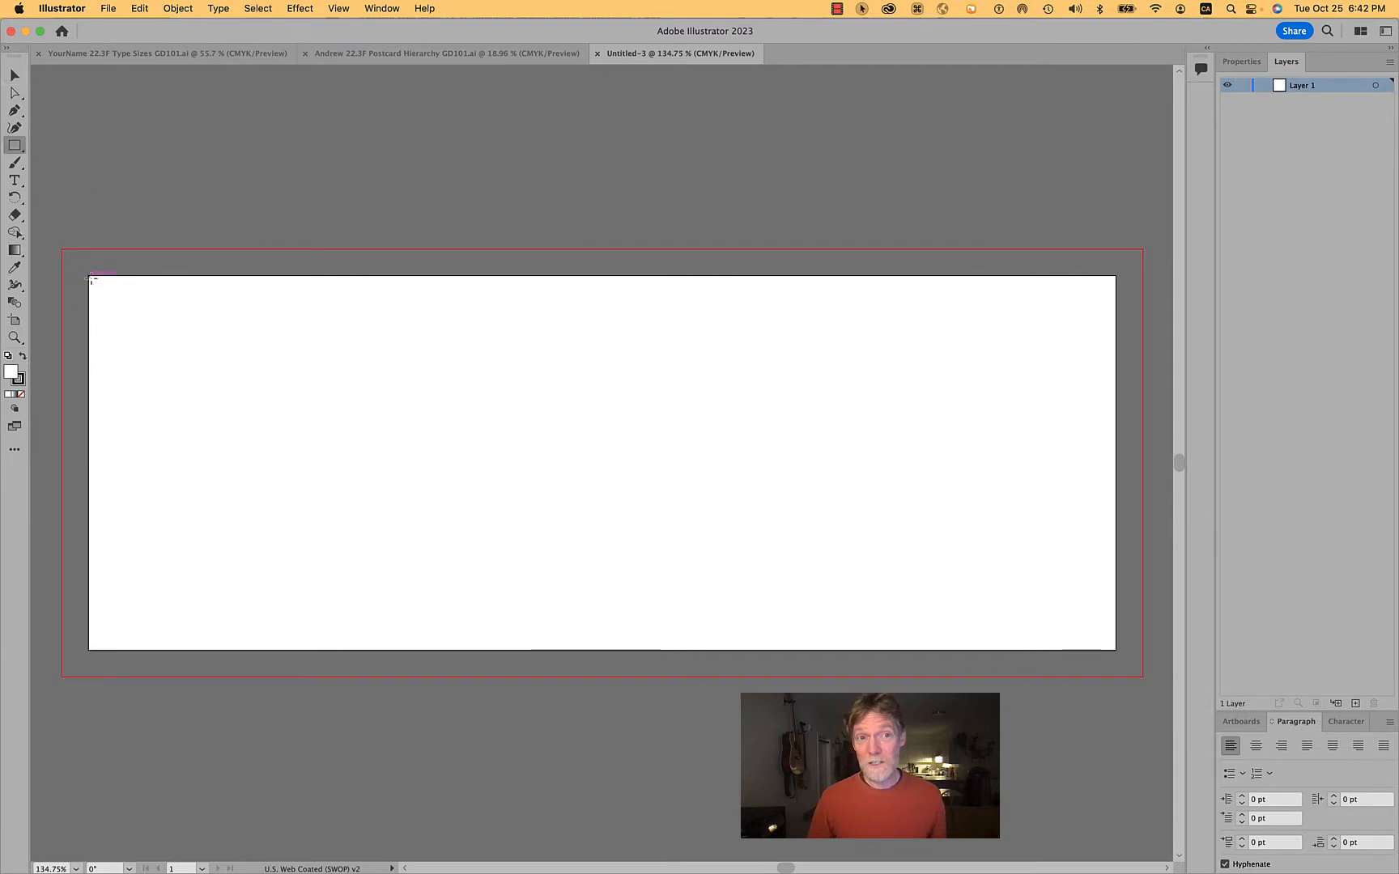
{"action": "left_click_drag", "start_coordinate": [89, 275], "coordinate": [1117, 650]}
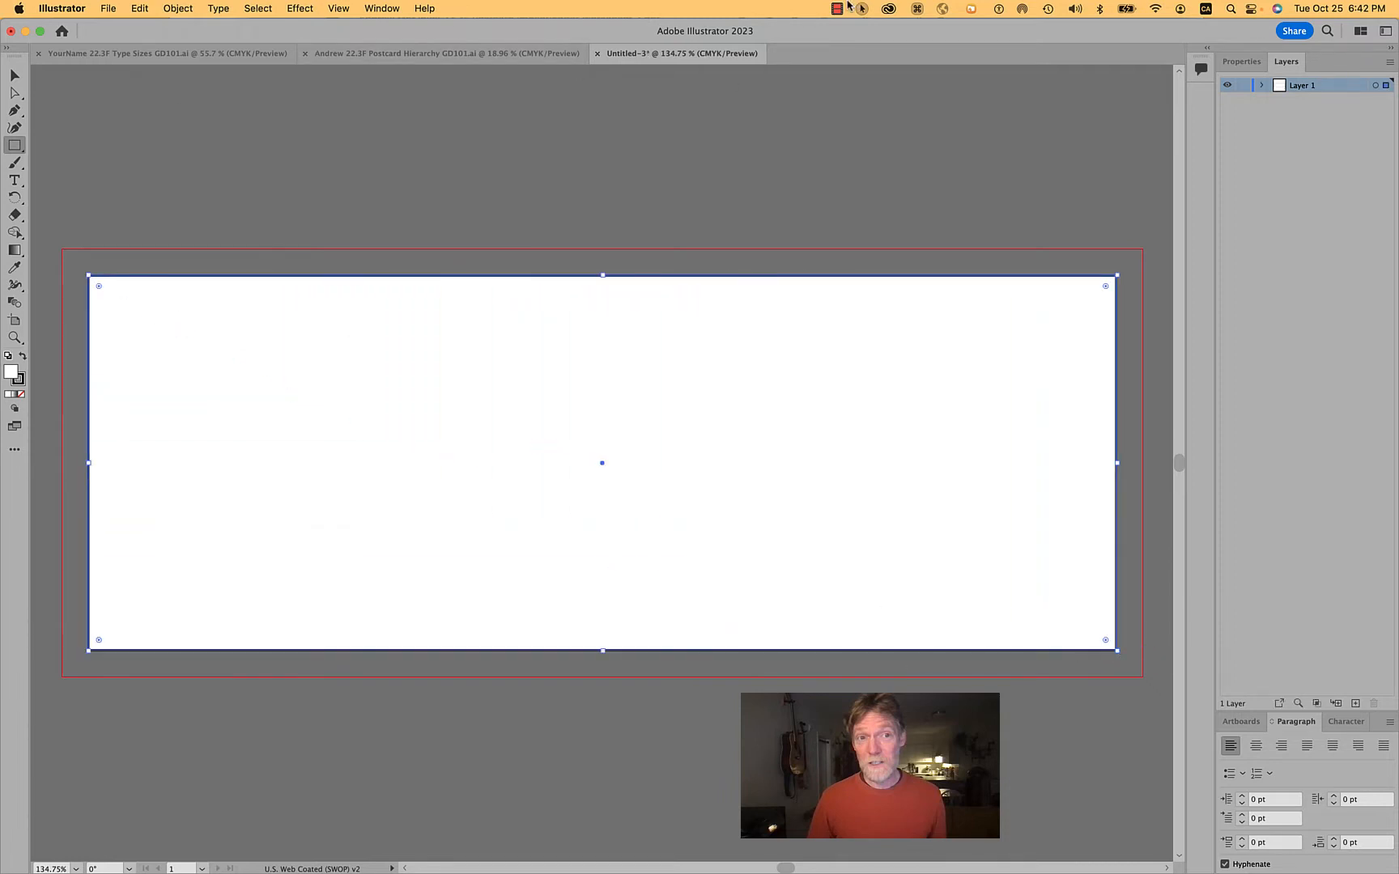
{"action": "left_click", "coordinate": [1236, 62]}
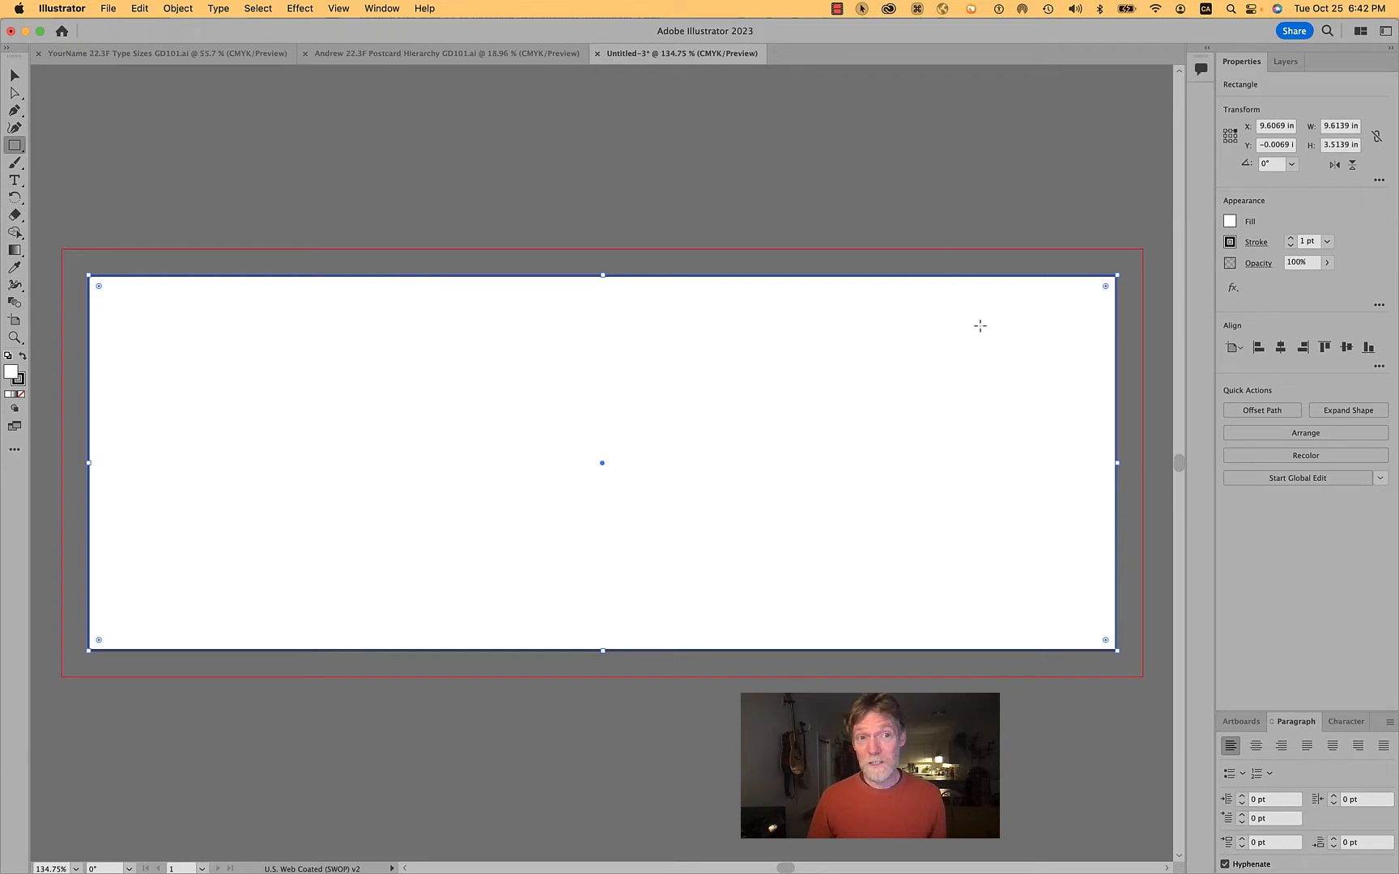
{"action": "left_click", "coordinate": [1253, 246]}
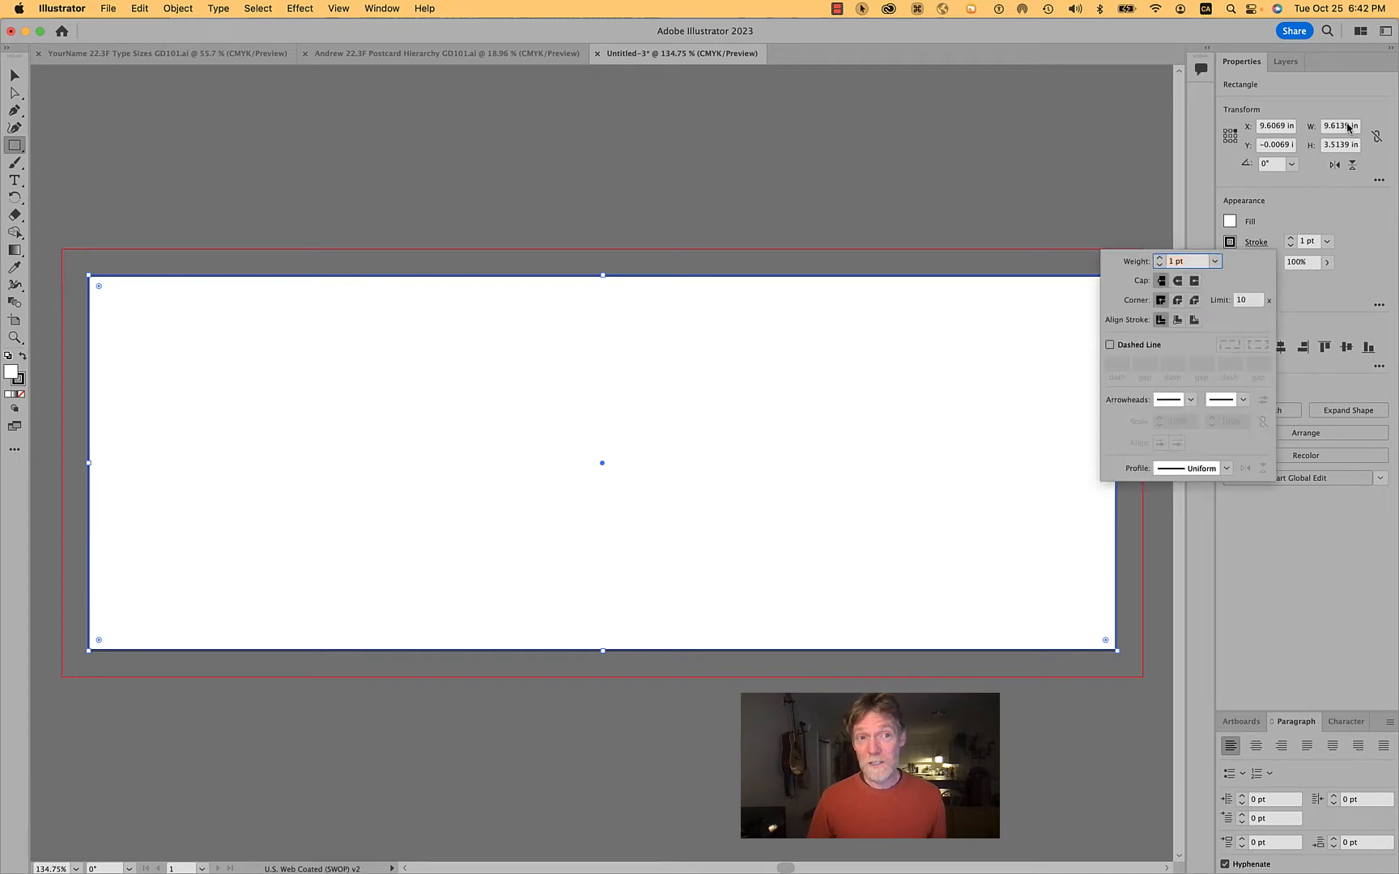
{"action": "left_click", "coordinate": [1177, 321]}
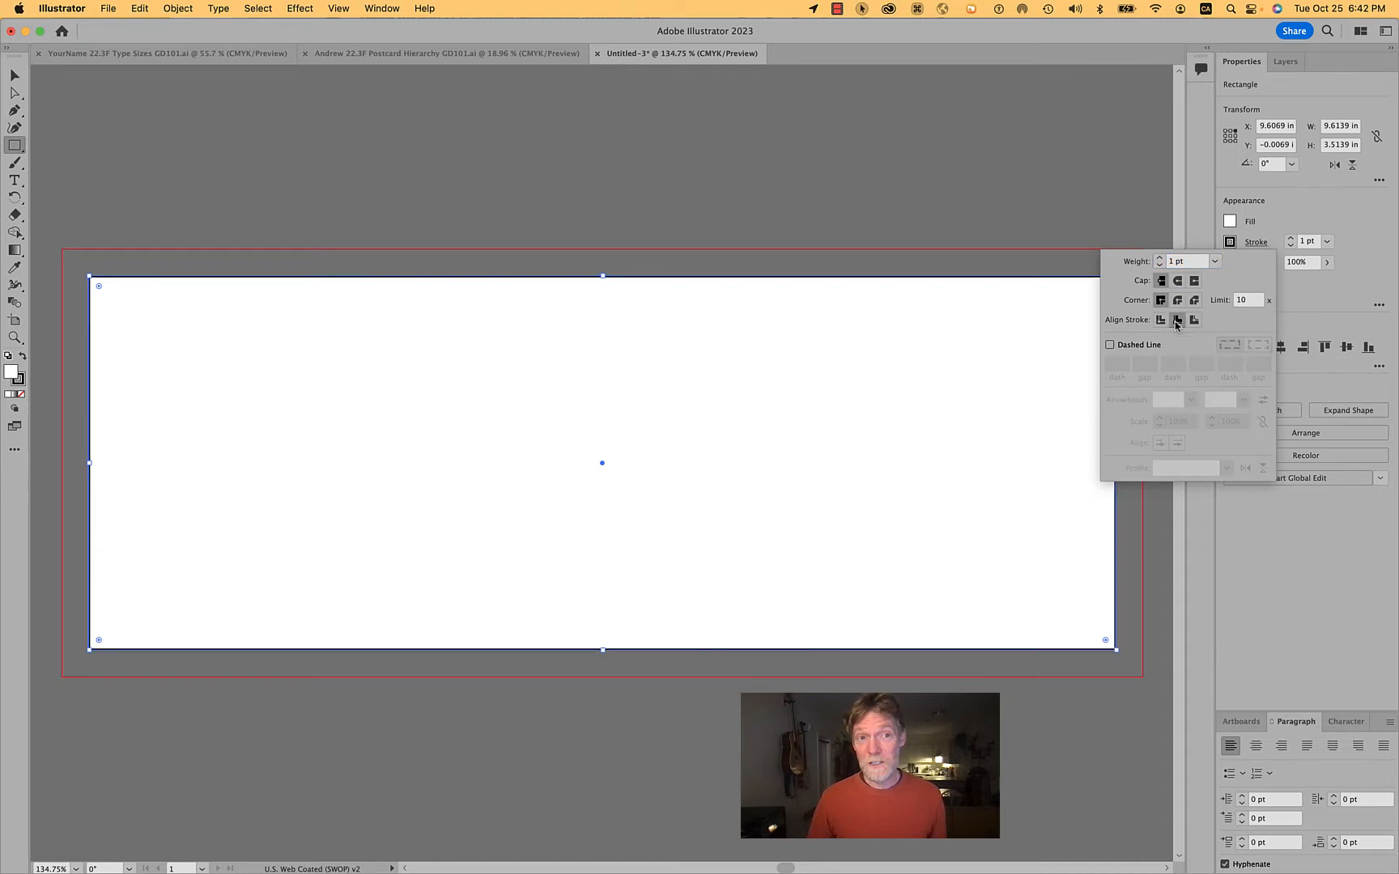
{"action": "left_click", "coordinate": [943, 350]}
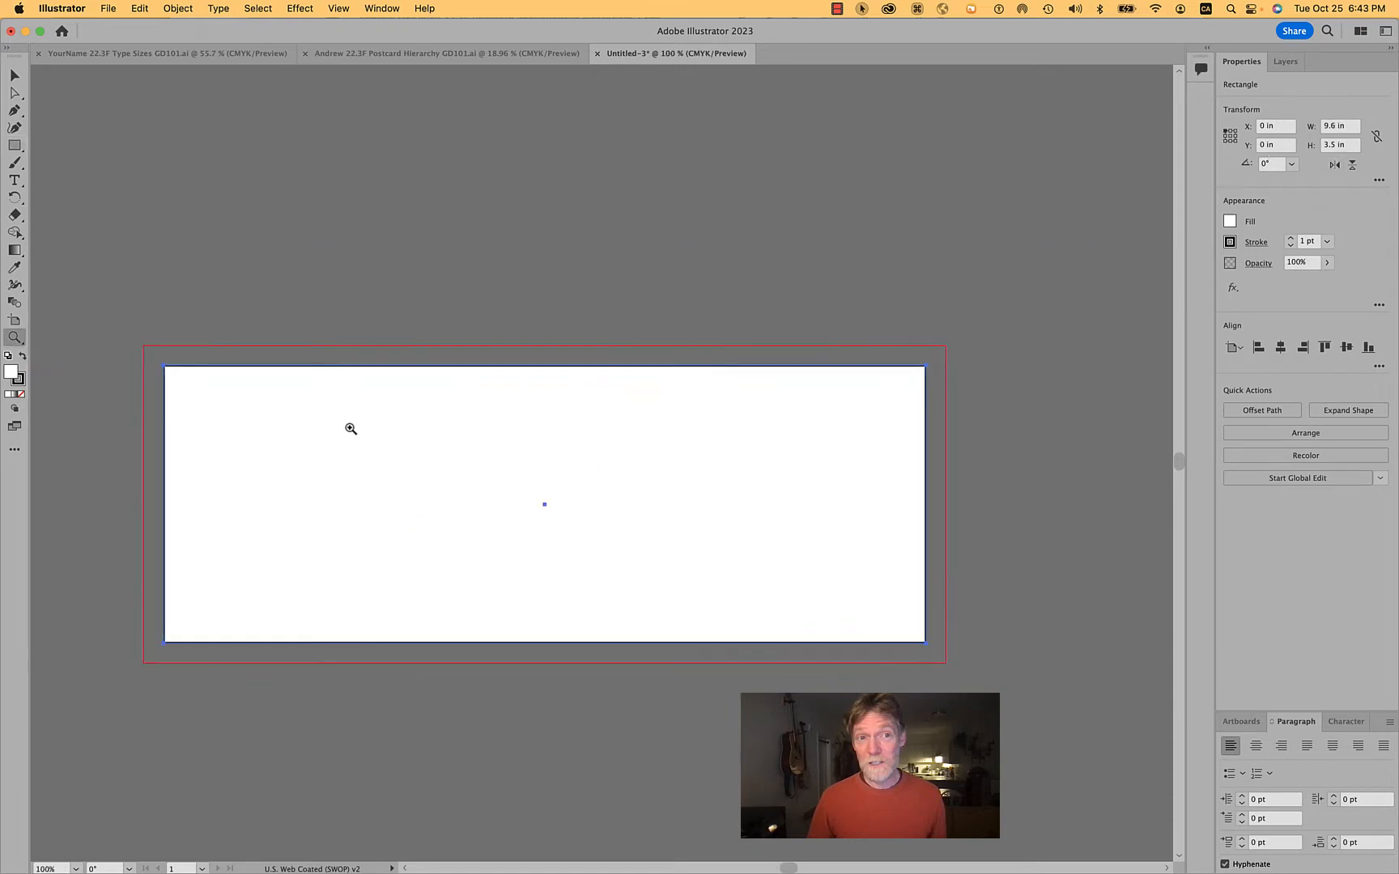
Shrink the rectangle from its centre by 1 in each way, to 8.6 in wide and 2.5 in high.
{"action": "scroll", "coordinate": [351, 428], "scroll_direction": "right", "scroll_amount": 1}
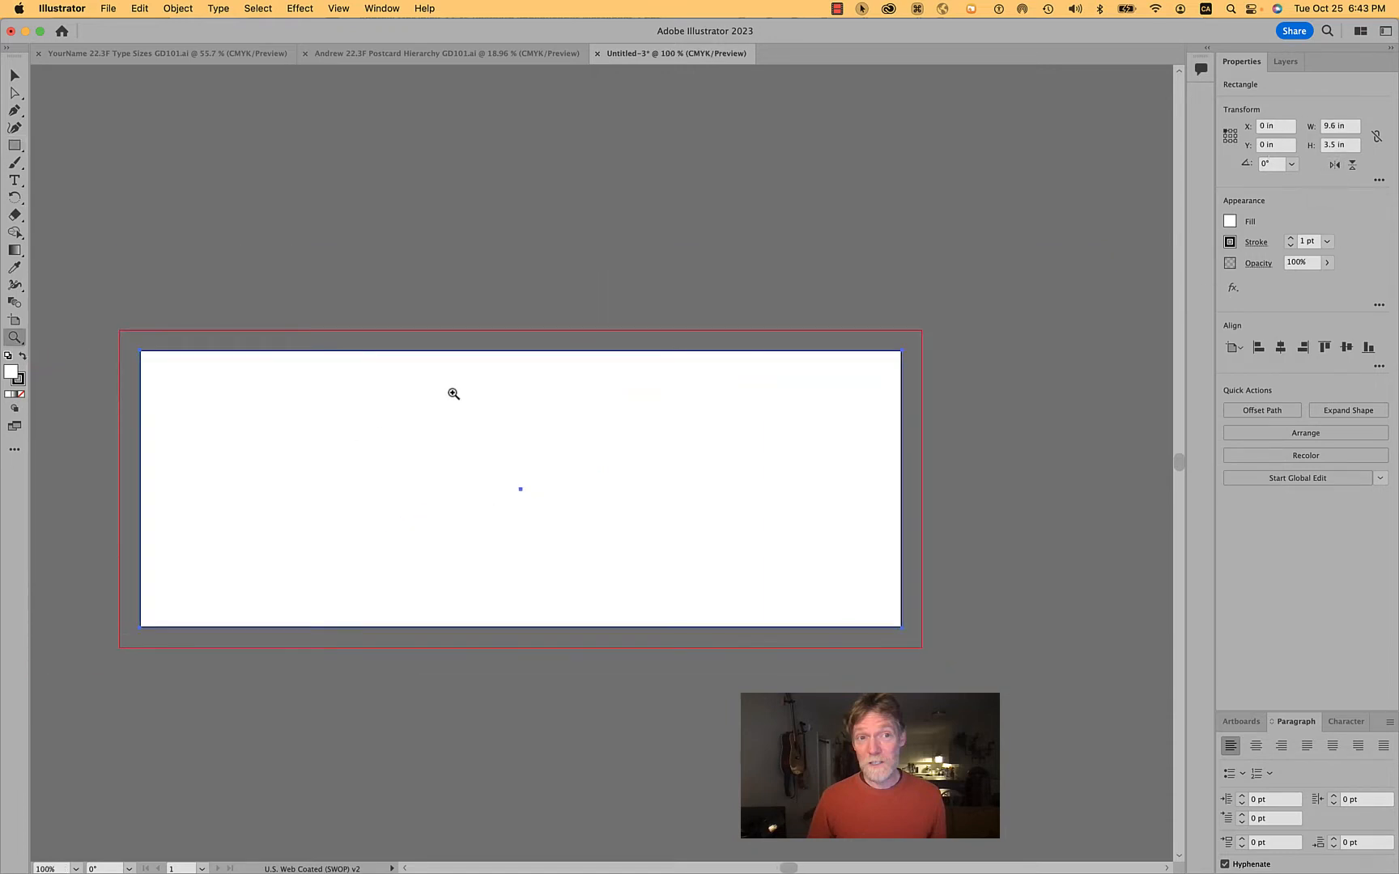
{"action": "left_click", "coordinate": [1229, 136]}
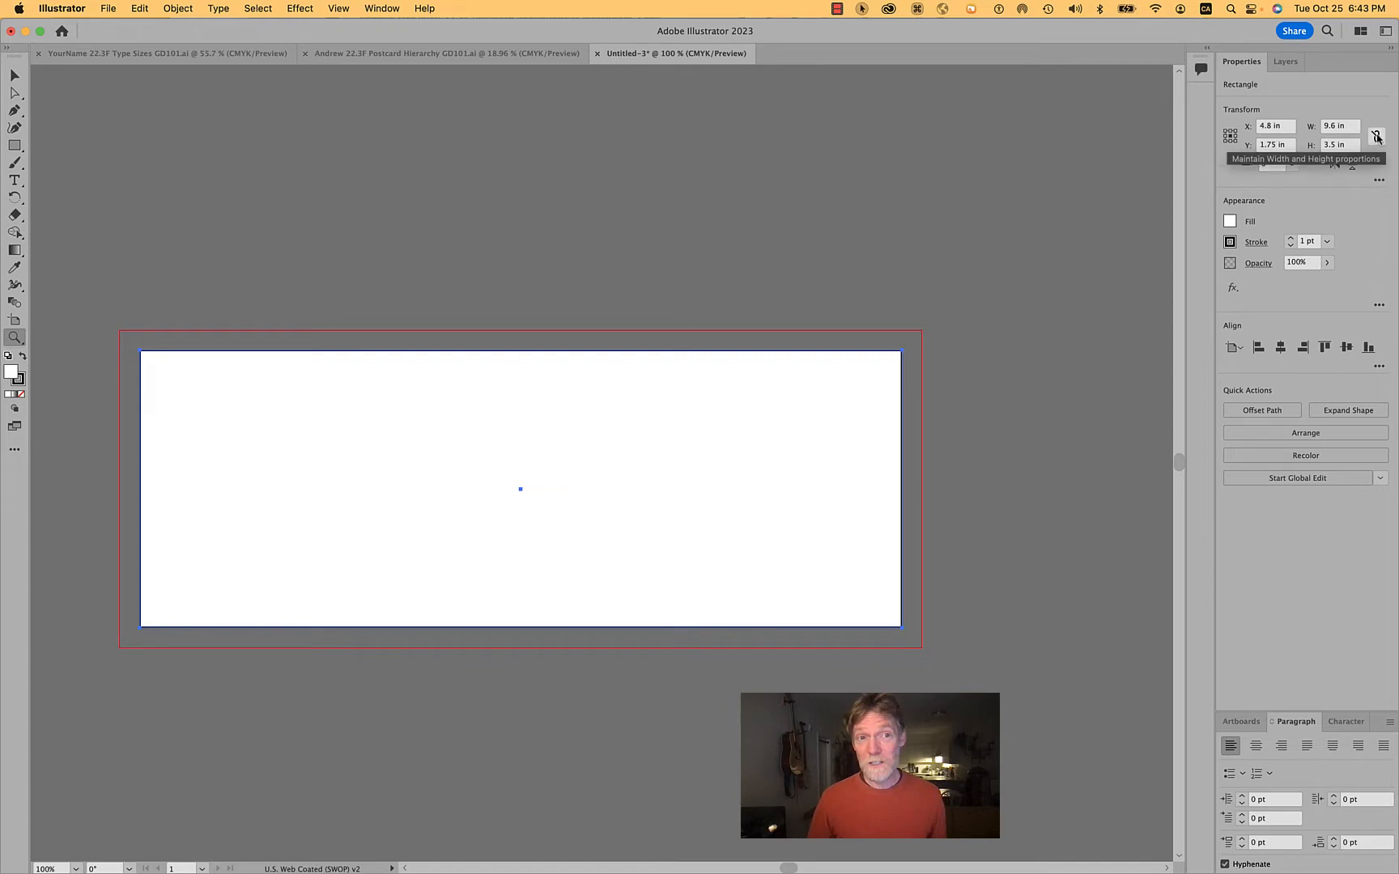
{"action": "left_click", "coordinate": [1348, 127]}
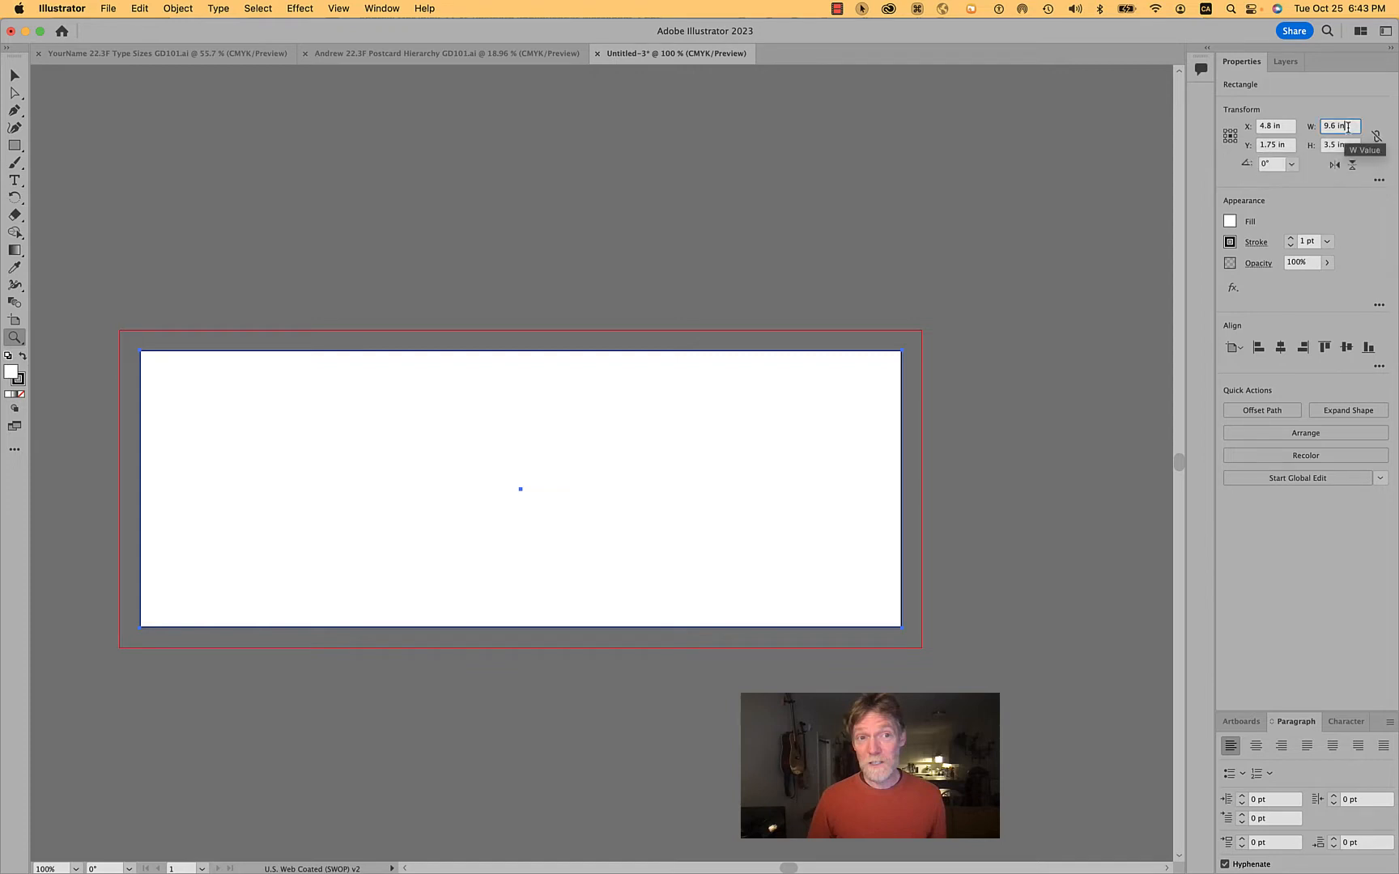
{"action": "type", "text": "-1"}
{"action": "key", "text": "Tab"}
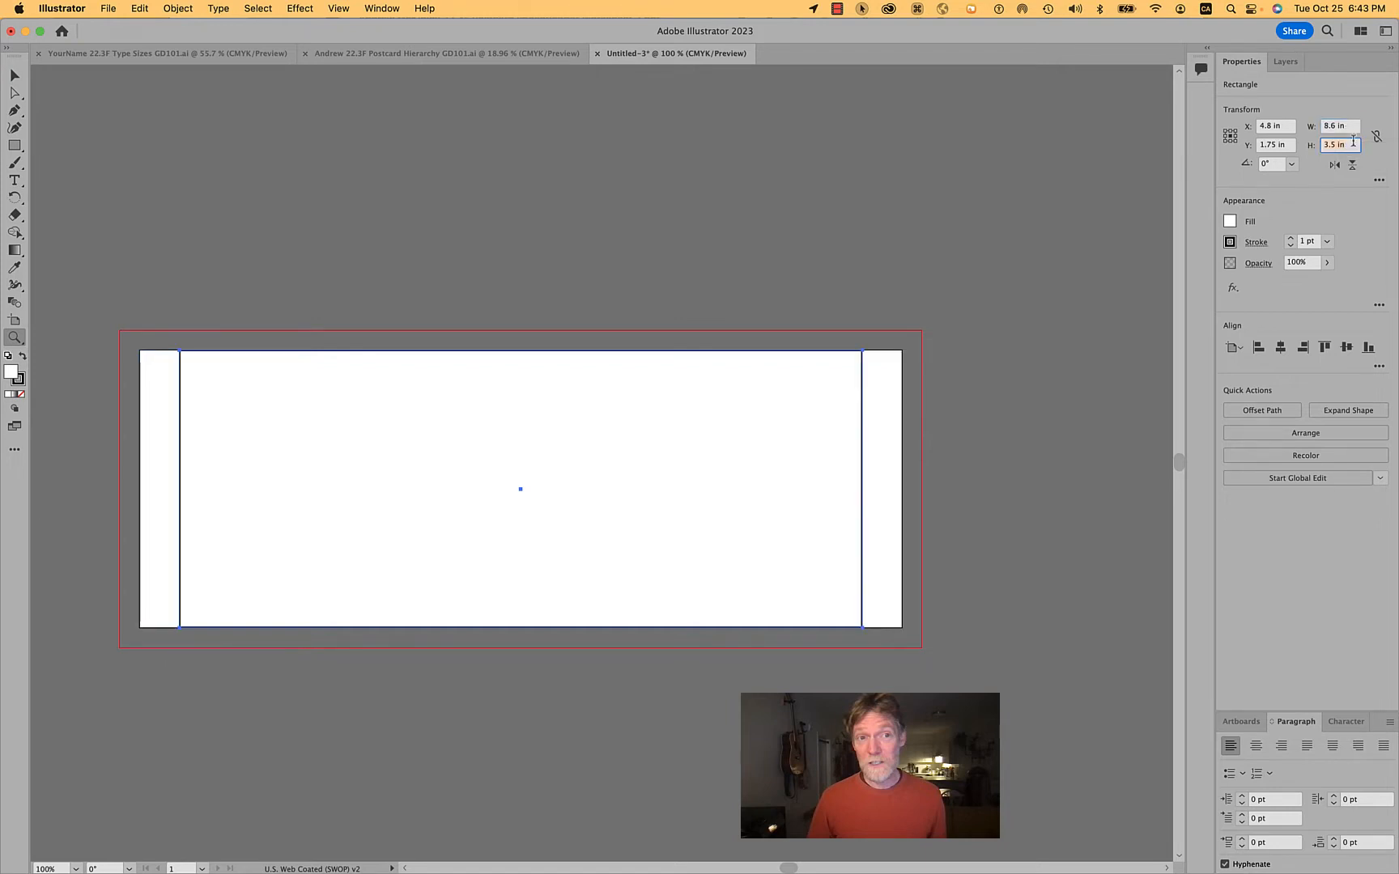
{"action": "left_click", "coordinate": [1351, 146]}
{"action": "type", "text": "-1"}
{"action": "key", "text": "Tab"}
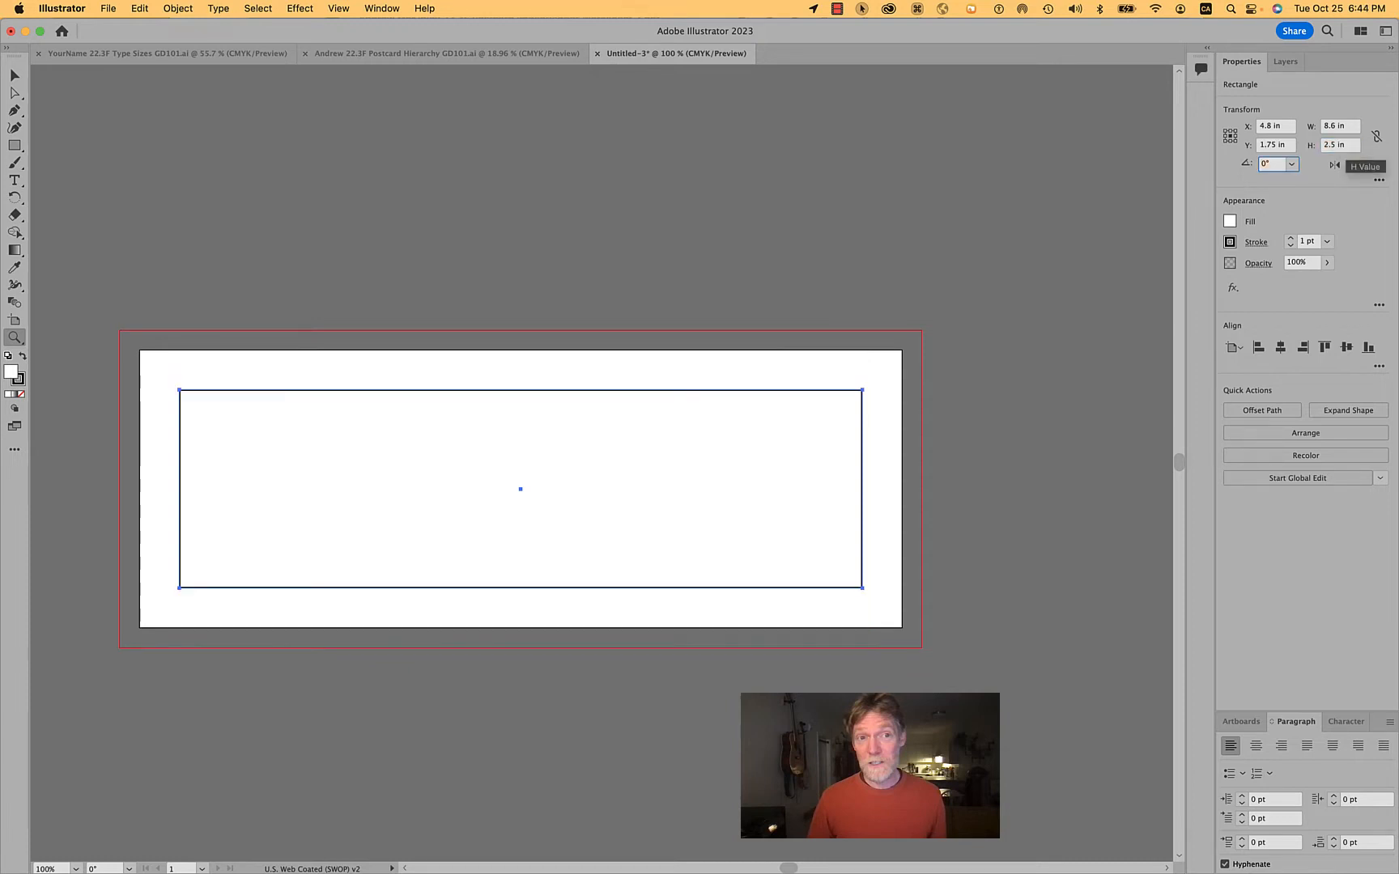
Convert the inset rectangle into margin guides.
{"action": "left_click", "coordinate": [15, 77]}
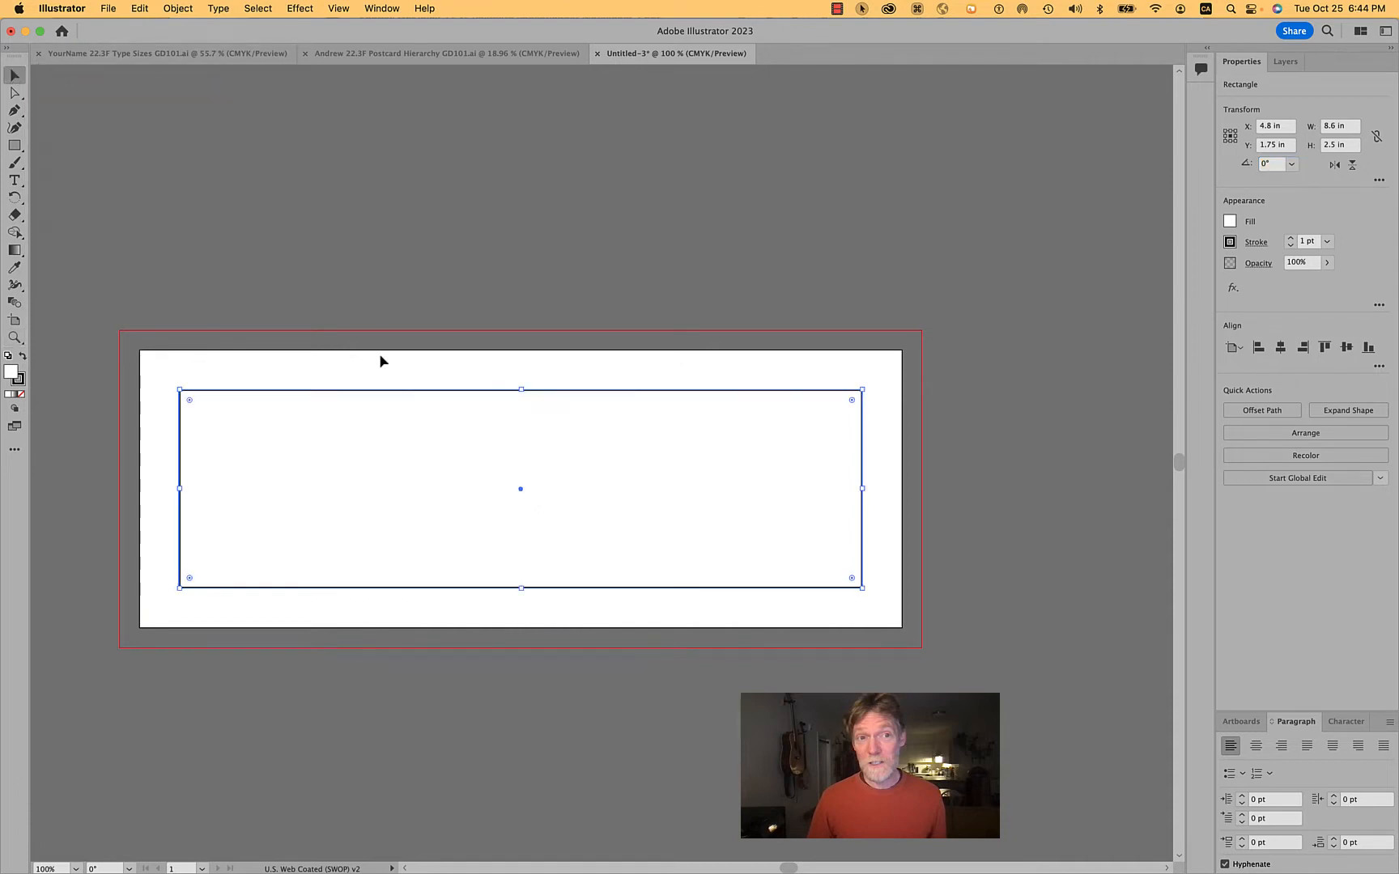
{"action": "right_click", "coordinate": [402, 470]}
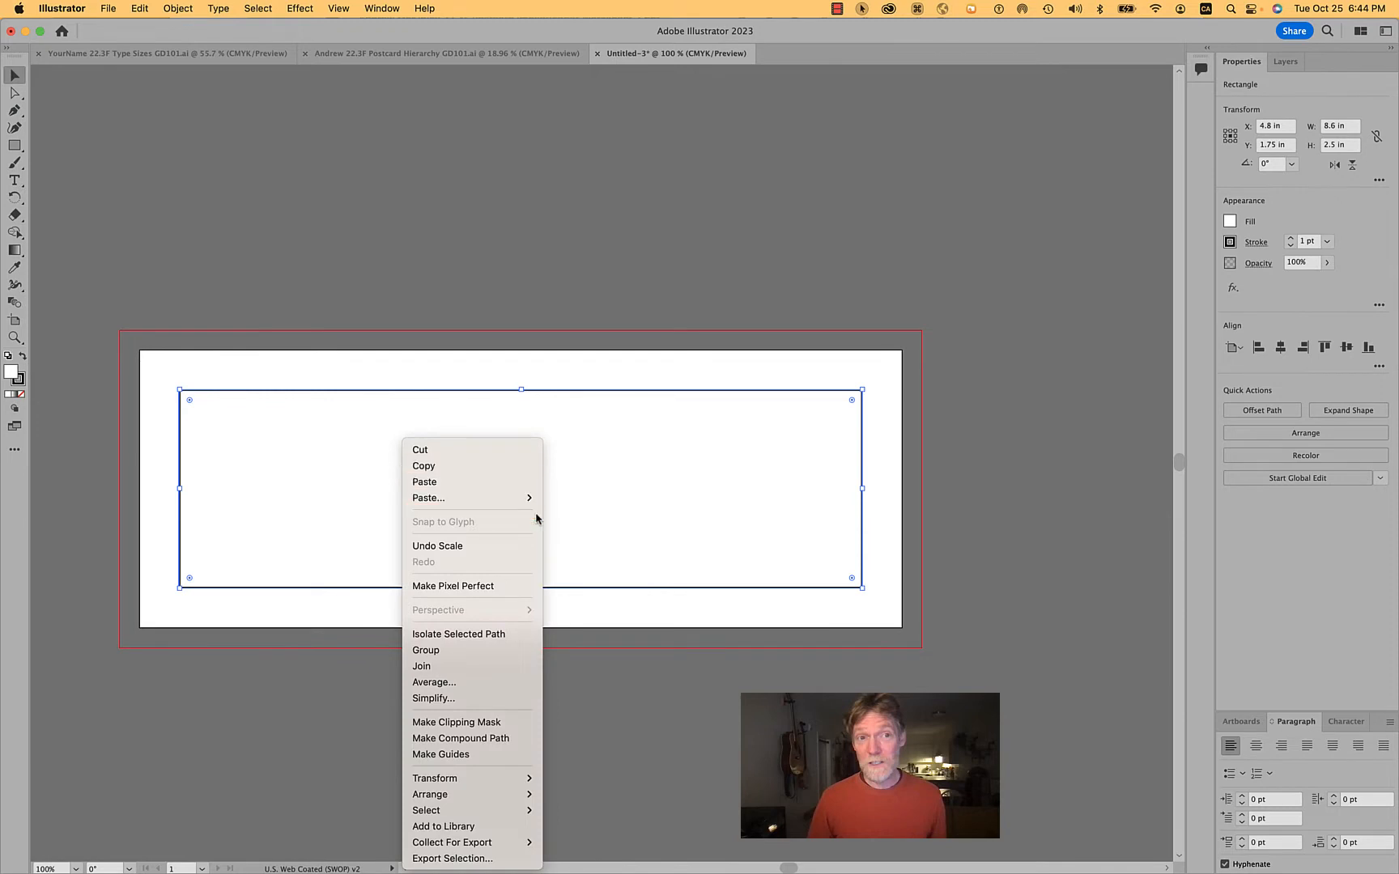
{"action": "left_click", "coordinate": [440, 754]}
Rename the artboard as Point Size 1.
{"action": "scroll", "coordinate": [1082, 343], "scroll_direction": "down", "scroll_amount": 2}
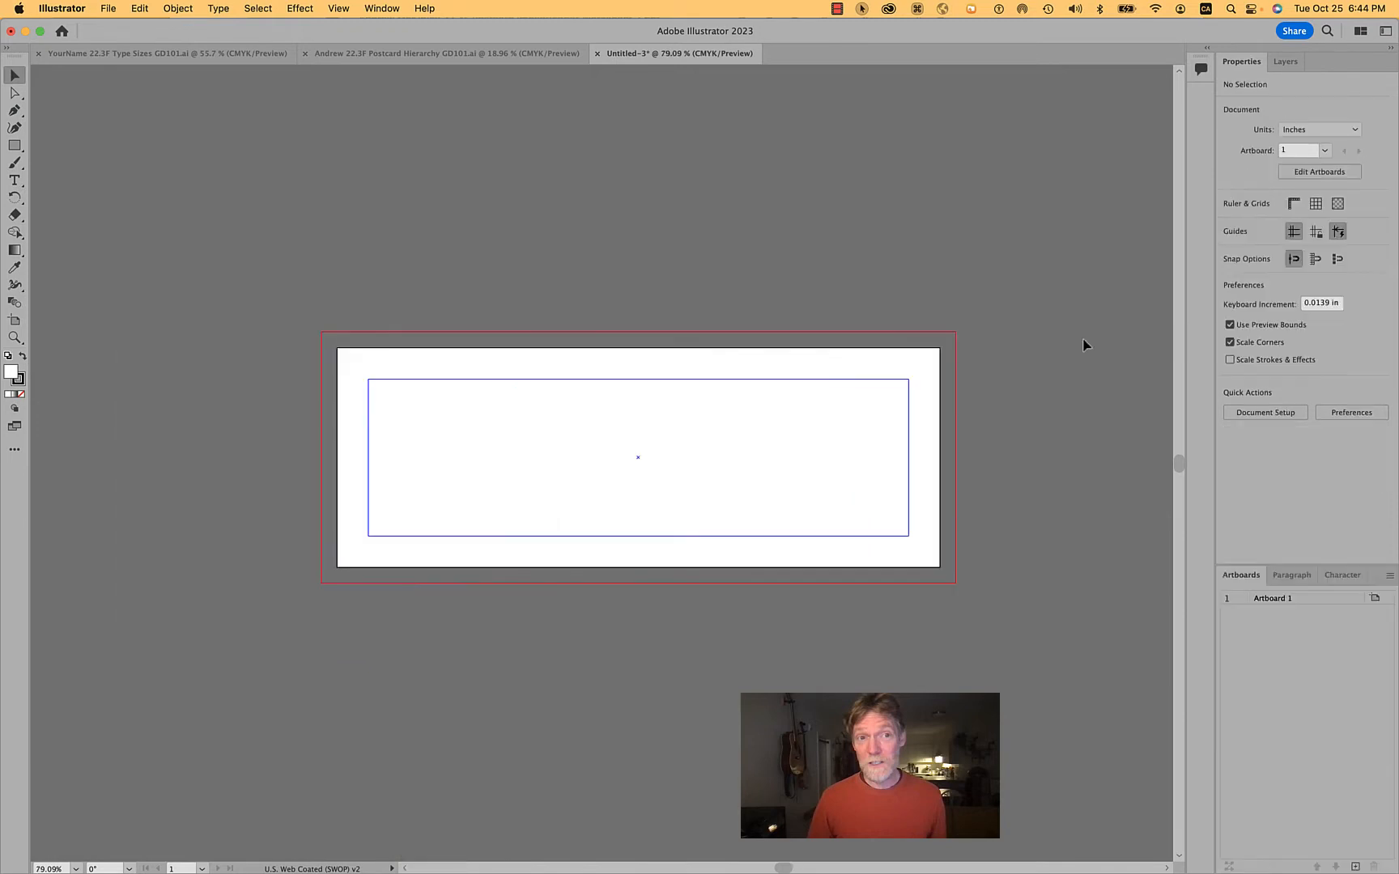
{"action": "double_click", "coordinate": [1280, 600]}
{"action": "type", "text": "Poi"}
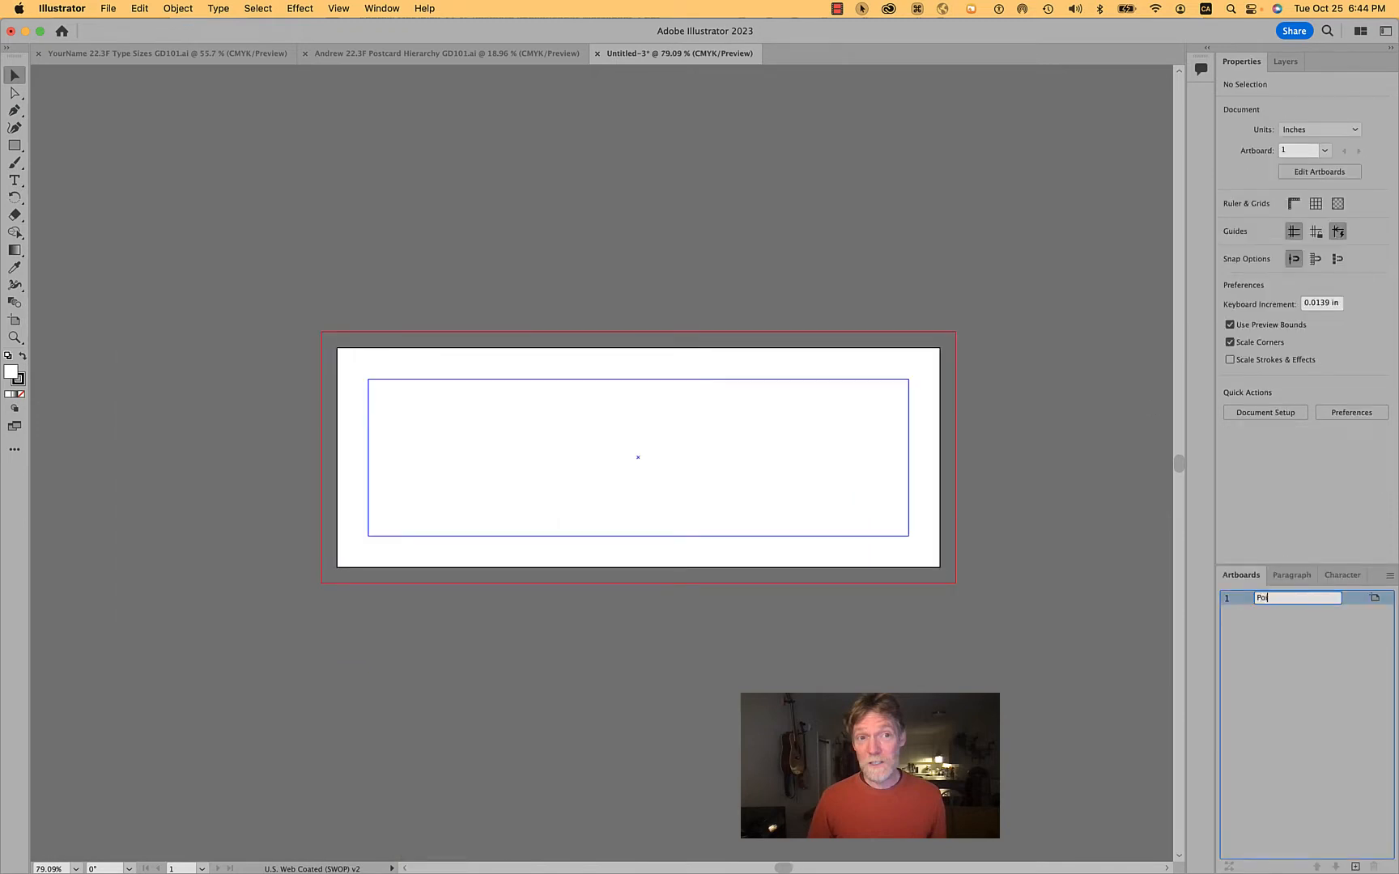
{"action": "type", "text": "nt Size 1"}
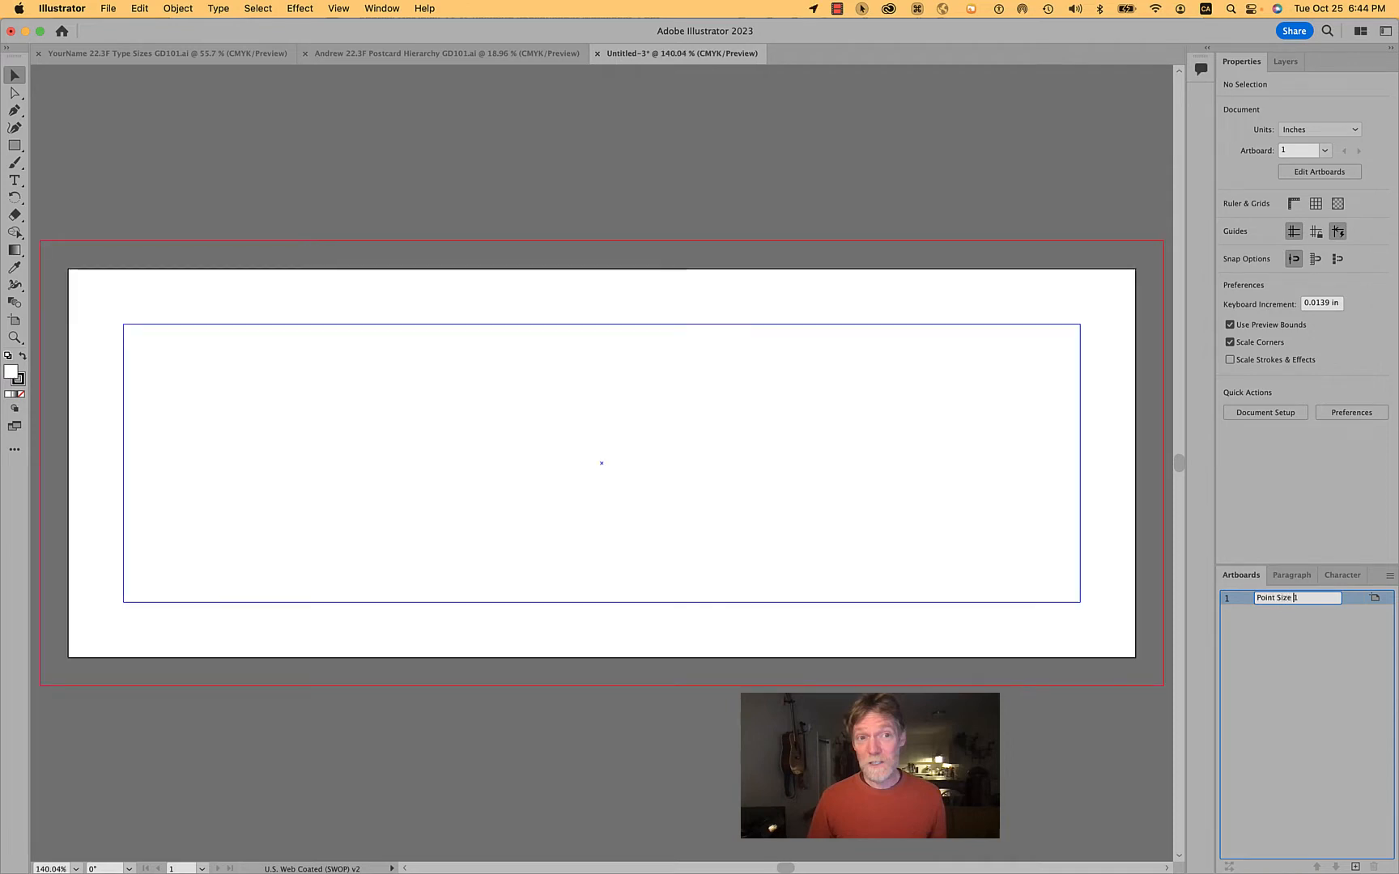
{"action": "key", "text": "Return"}
Duplicate the Point Size 1 artboard twice, including its margin guides.
{"action": "scroll", "coordinate": [1152, 446], "scroll_direction": "down", "scroll_amount": 4}
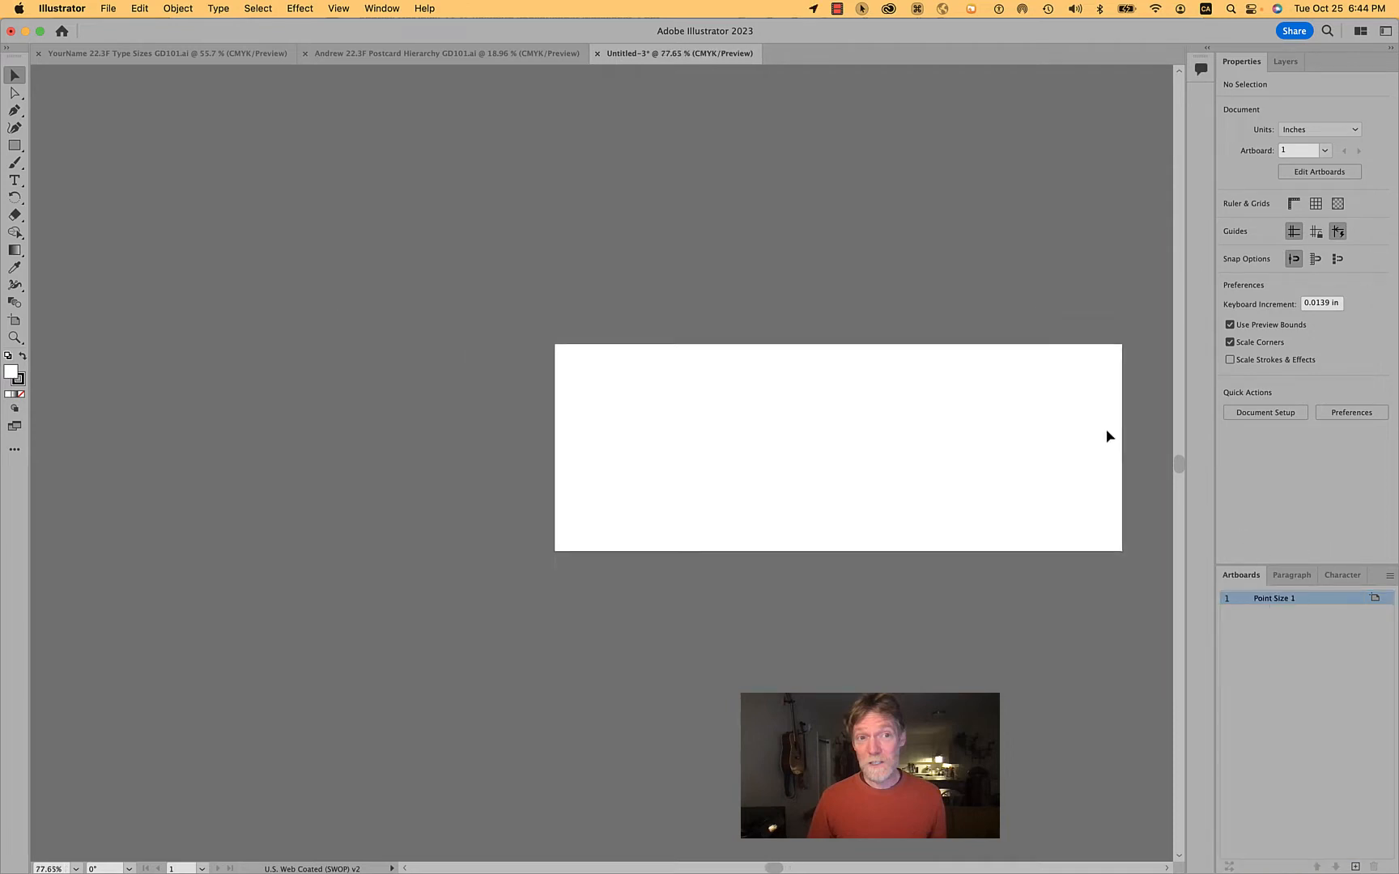
{"action": "left_click", "coordinate": [1389, 575]}
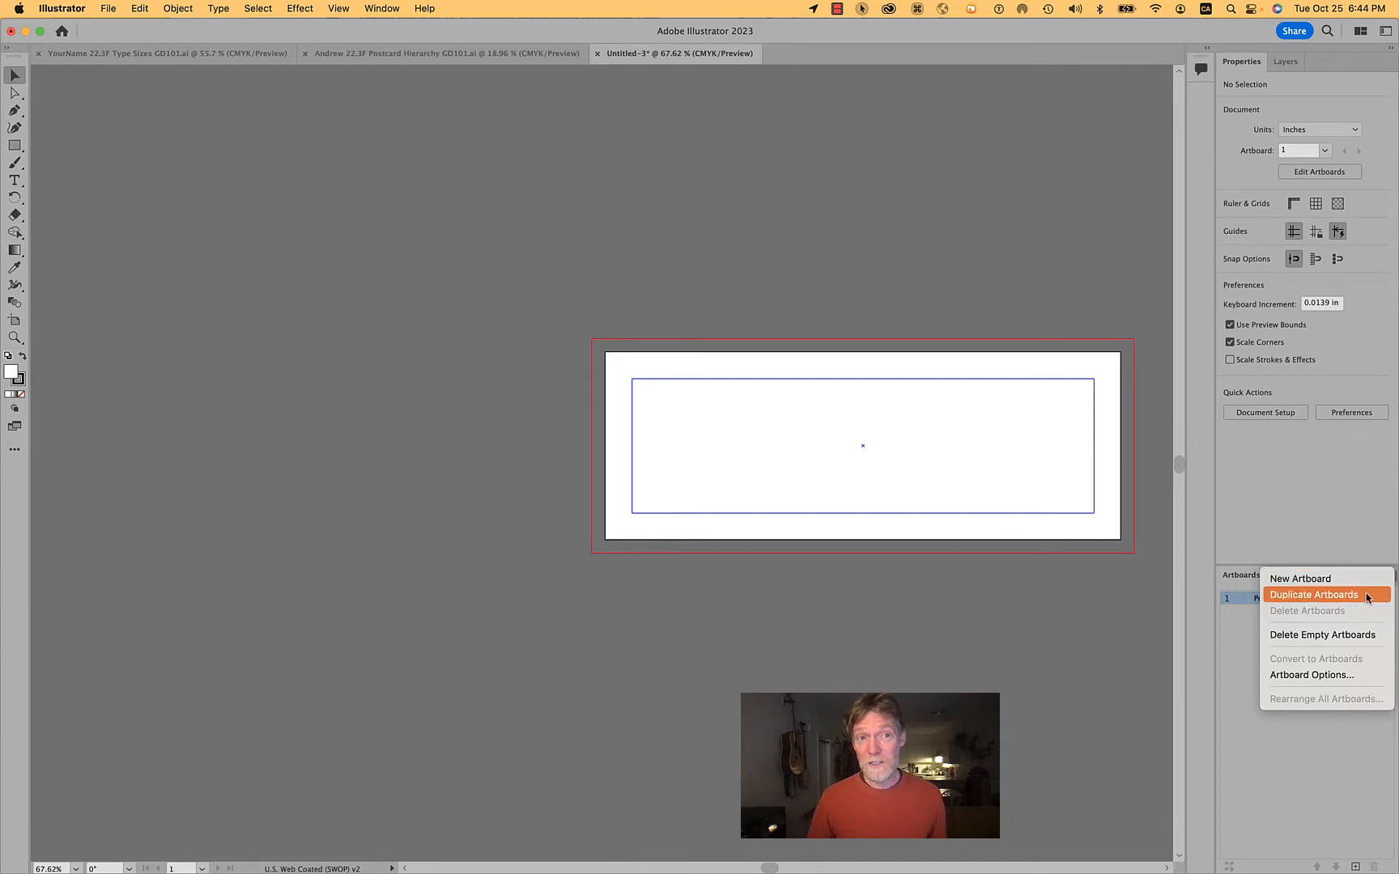
{"action": "left_click", "coordinate": [1388, 594]}
{"action": "left_click", "coordinate": [1389, 576]}
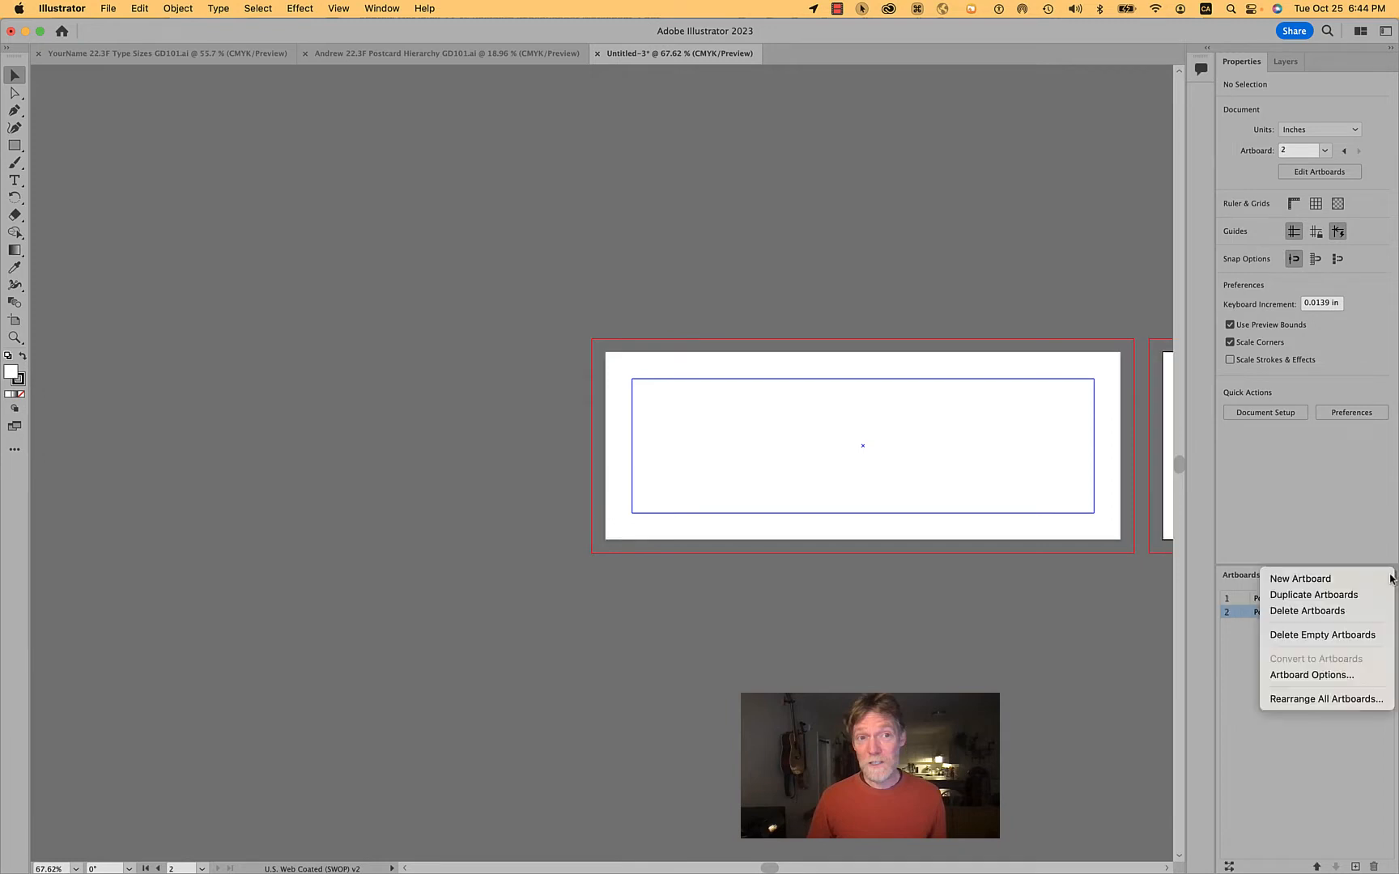
{"action": "left_click", "coordinate": [1351, 601]}
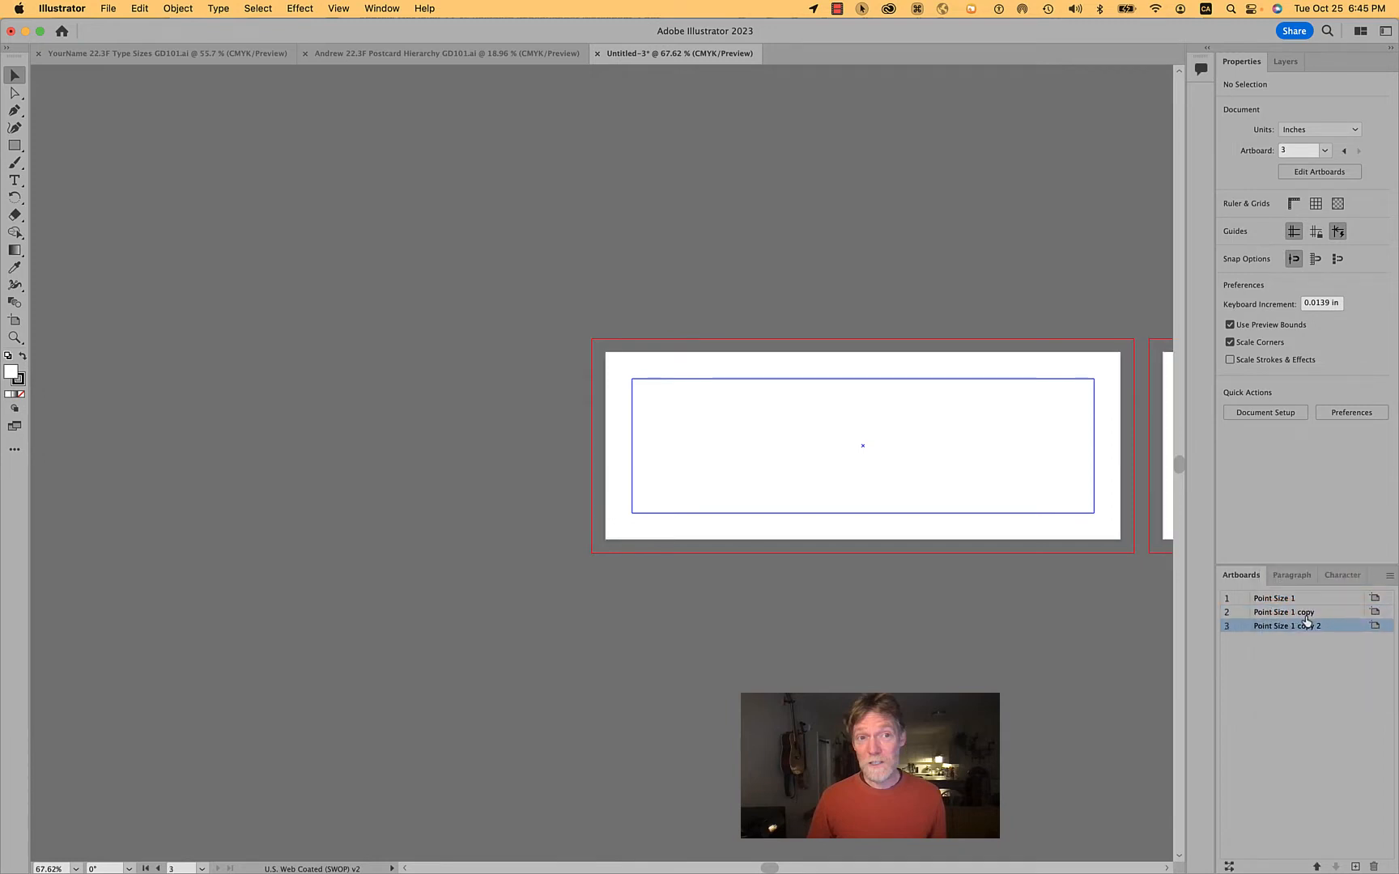
Rename the two duplicated artboards as Point Size 2 and Point Size 3.
{"action": "double_click", "coordinate": [1295, 612]}
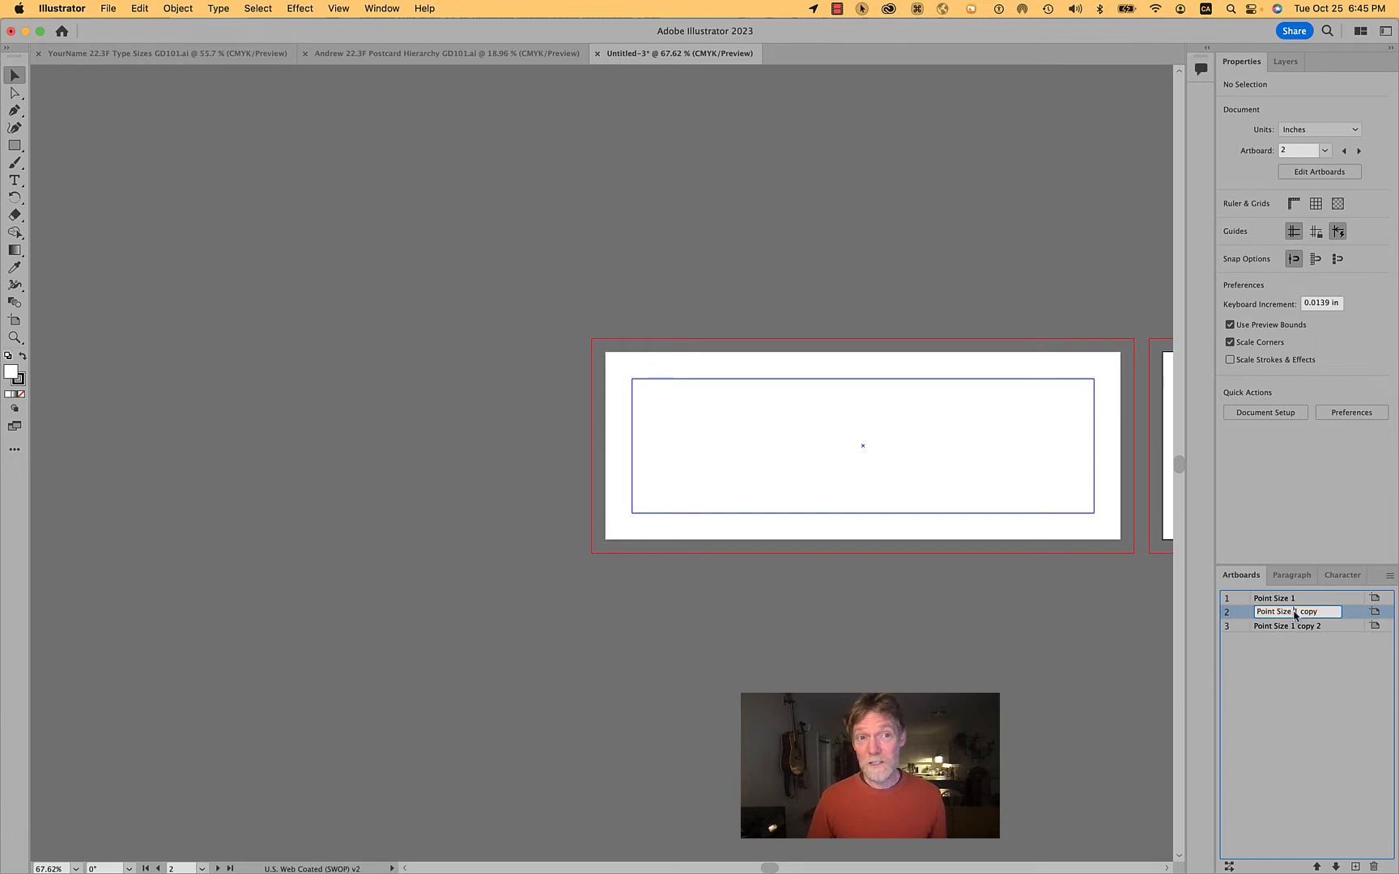
{"action": "double_click", "coordinate": [1295, 627]}
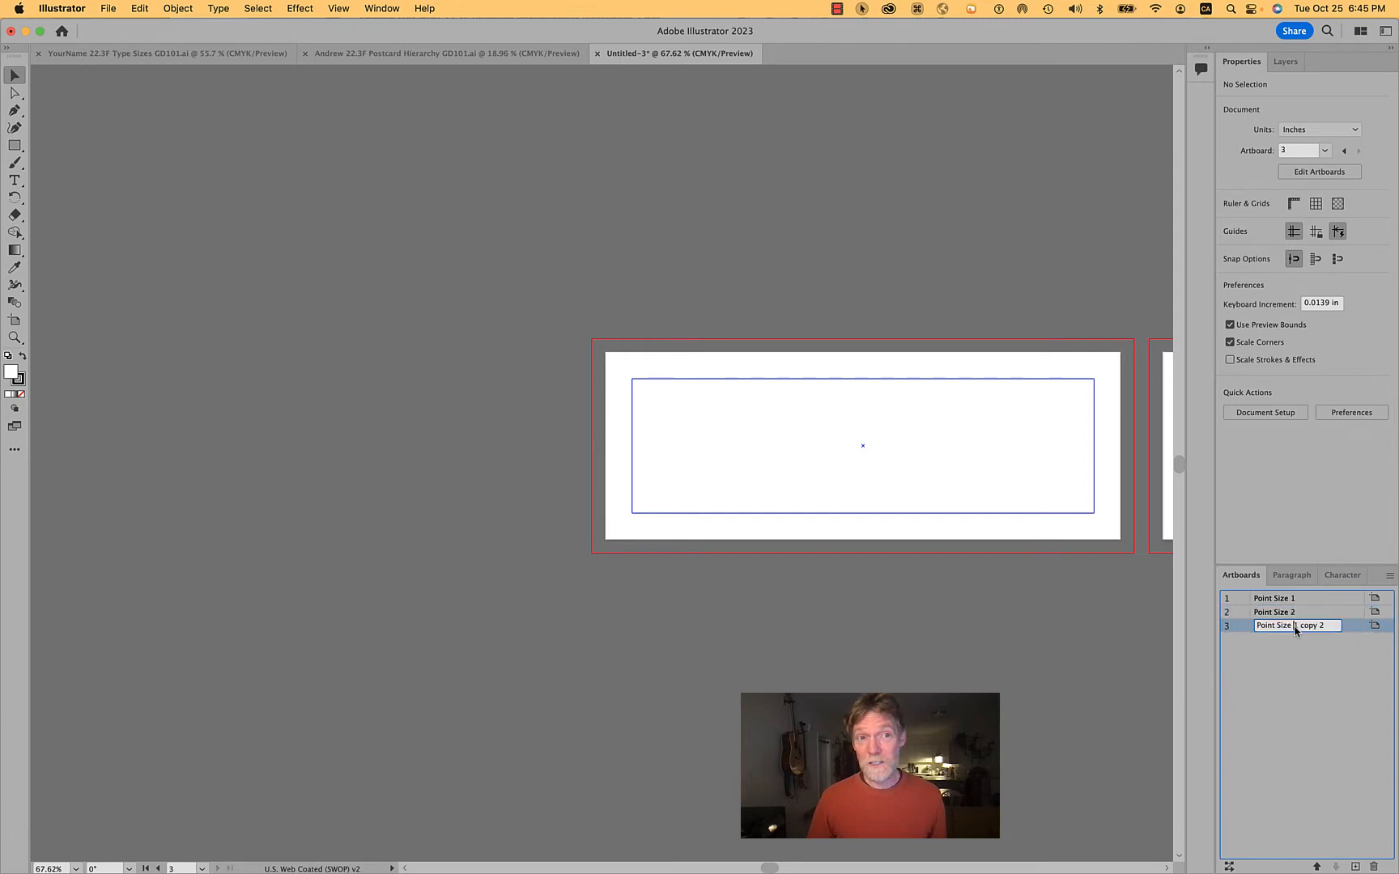
{"action": "key", "text": "Return"}
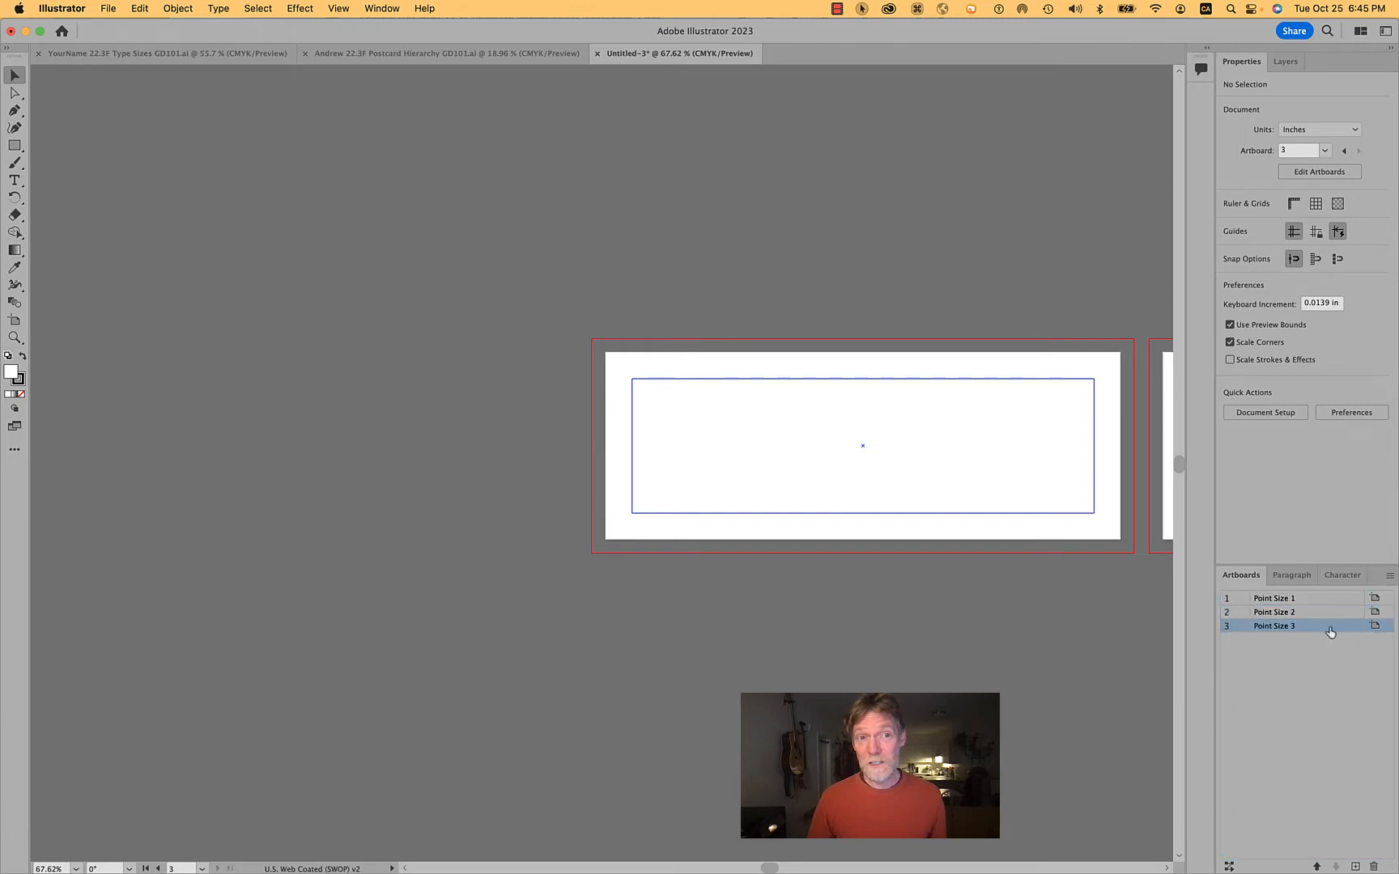
Duplicate all three Point Size artboards with their margin guides as a second row directly below the first.
{"action": "key", "text": "super+alt+0"}
{"action": "left_click", "coordinate": [1321, 604], "text": "shift"}
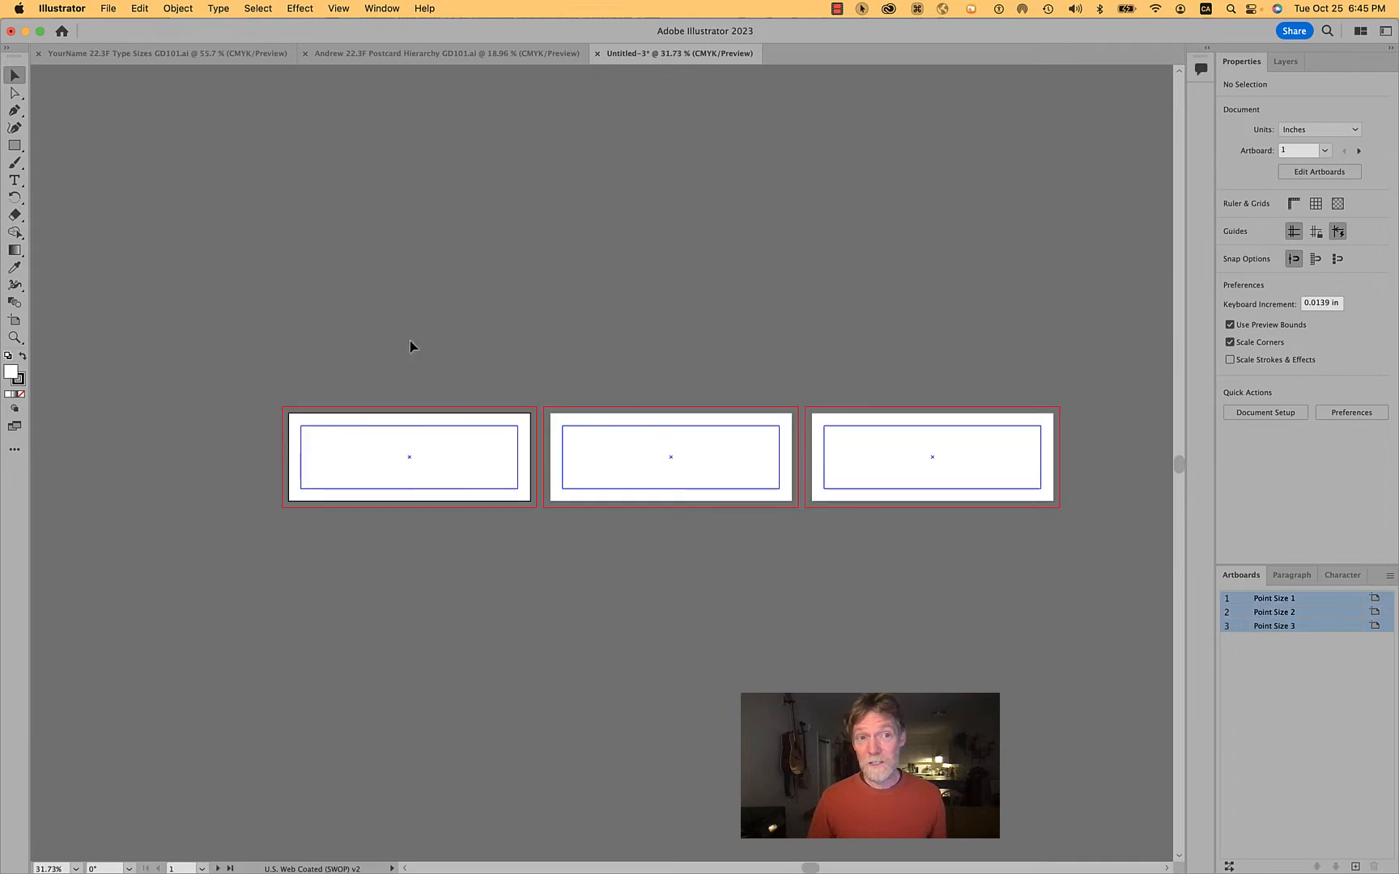
{"action": "left_click", "coordinate": [14, 321]}
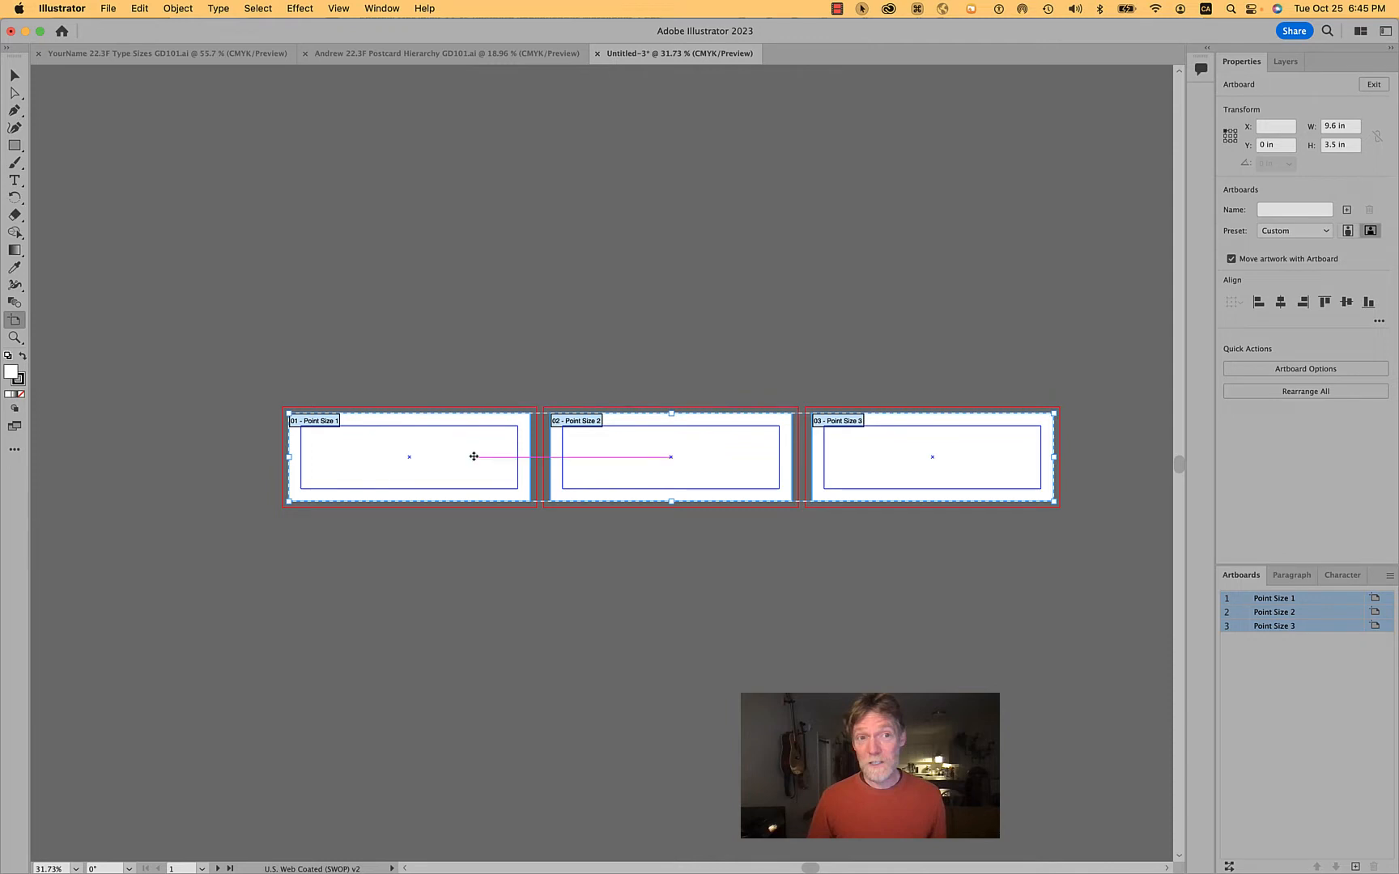
{"action": "left_click_drag", "start_coordinate": [474, 456], "coordinate": [476, 565]}
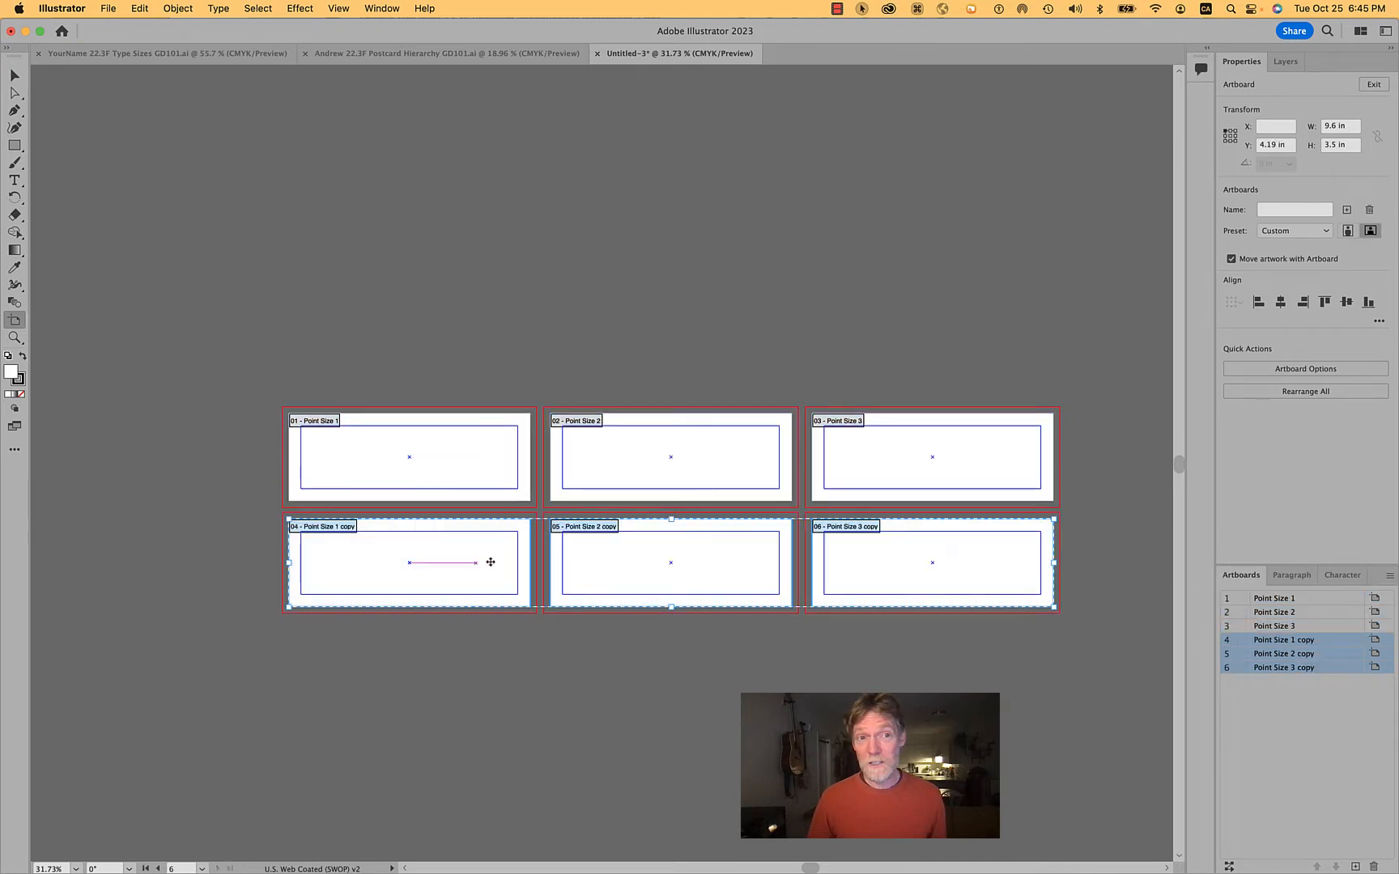
Rename the three artboards of the lower row as Leading 1, Leading 2 and Leading 3.
{"action": "double_click", "coordinate": [1268, 640]}
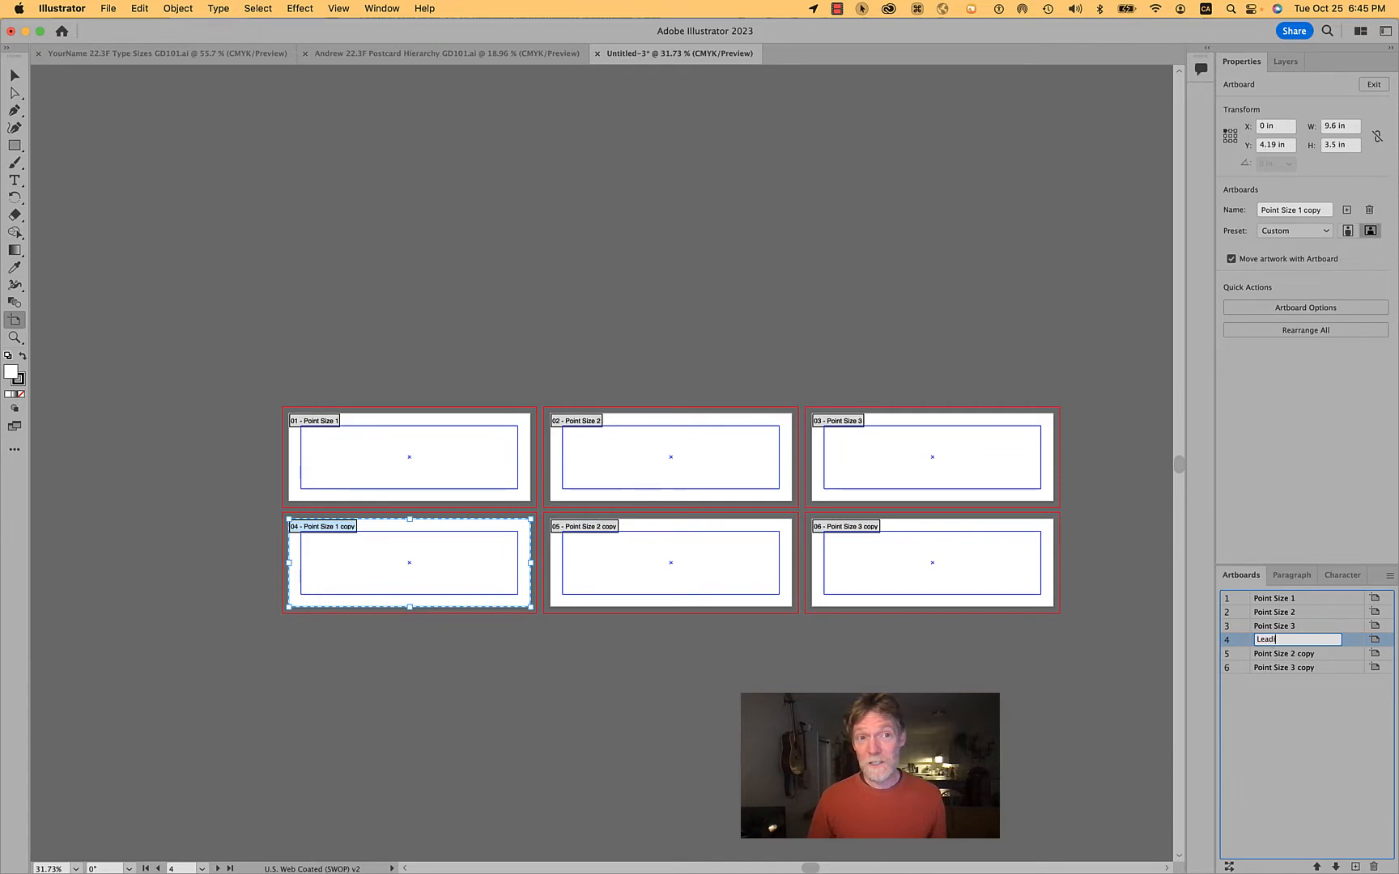
{"action": "type", "text": "Leading 1"}
{"action": "key", "text": "Return"}
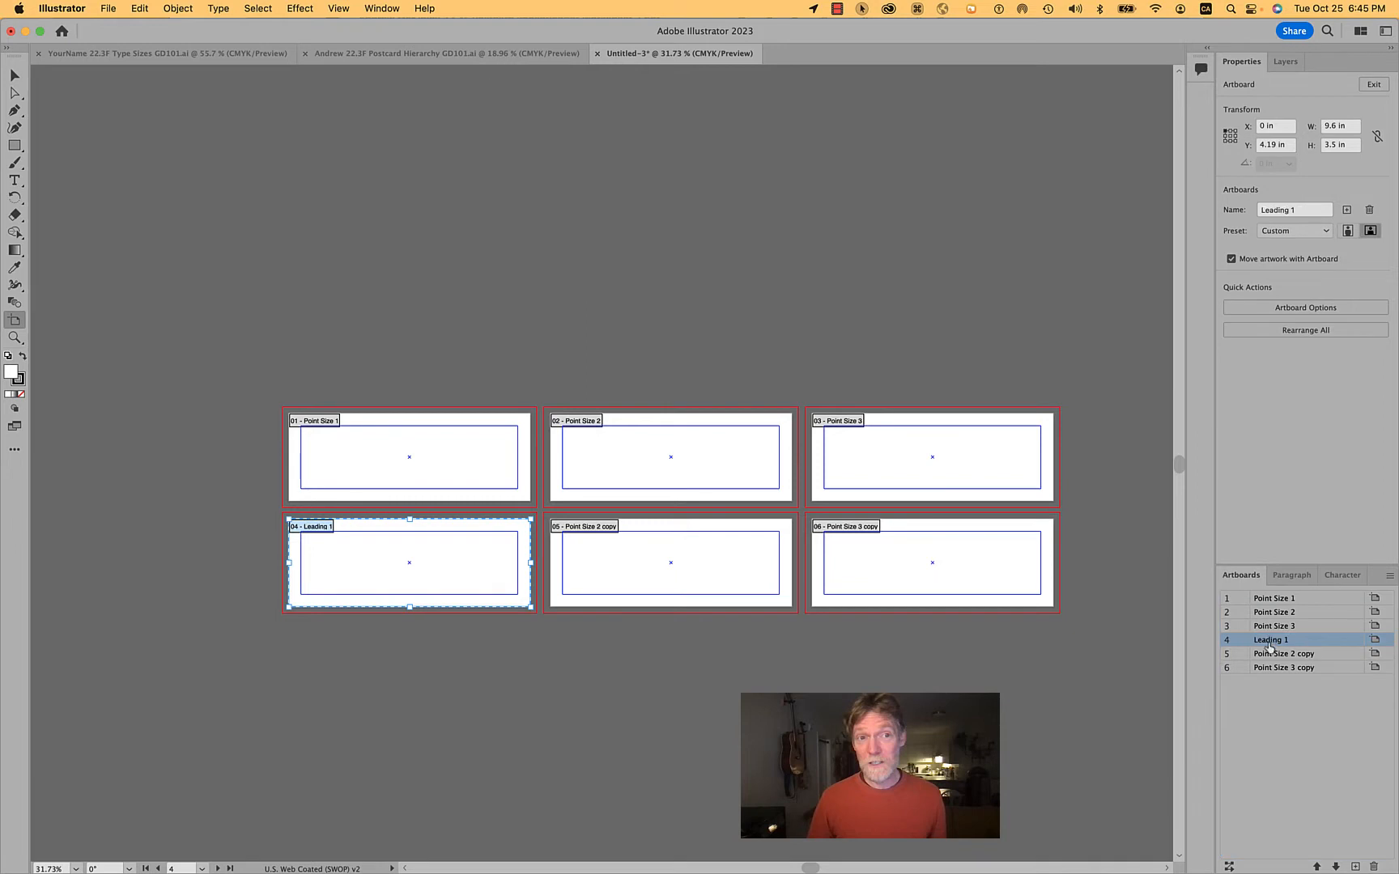
{"action": "double_click", "coordinate": [1273, 654]}
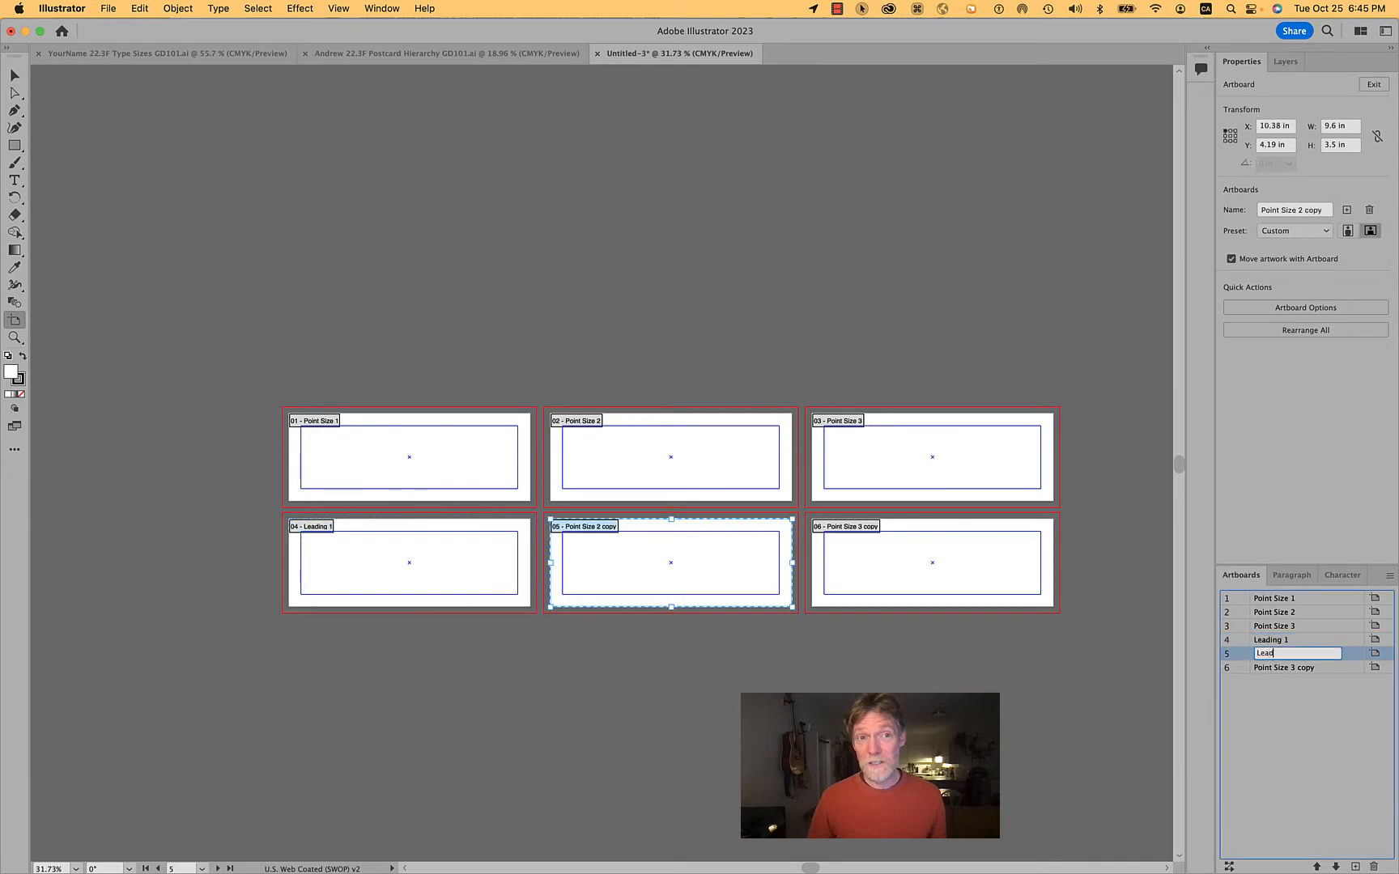
{"action": "type", "text": "Leading 2"}
{"action": "key", "text": "Return"}
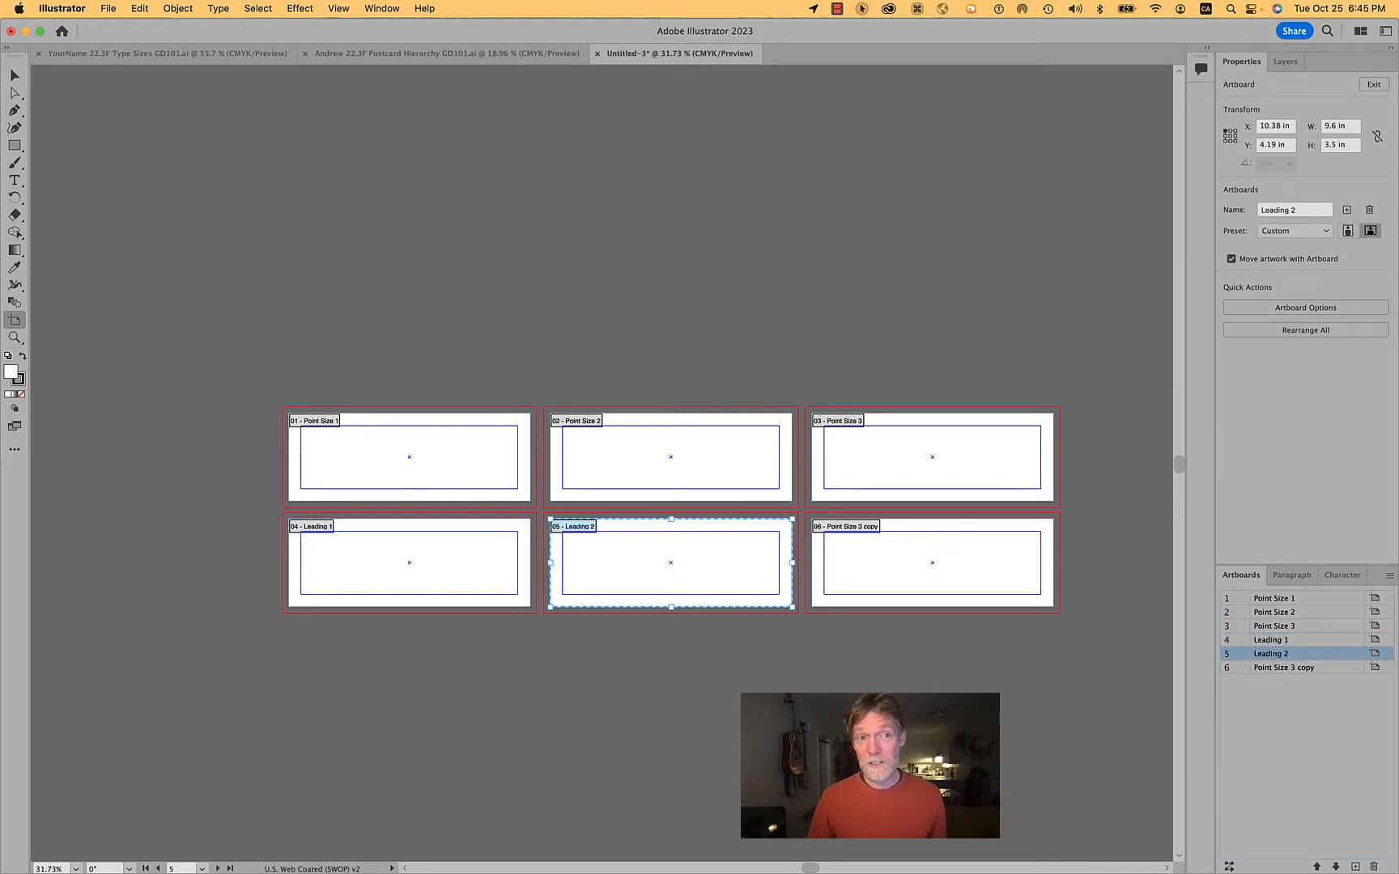
{"action": "double_click", "coordinate": [1268, 668]}
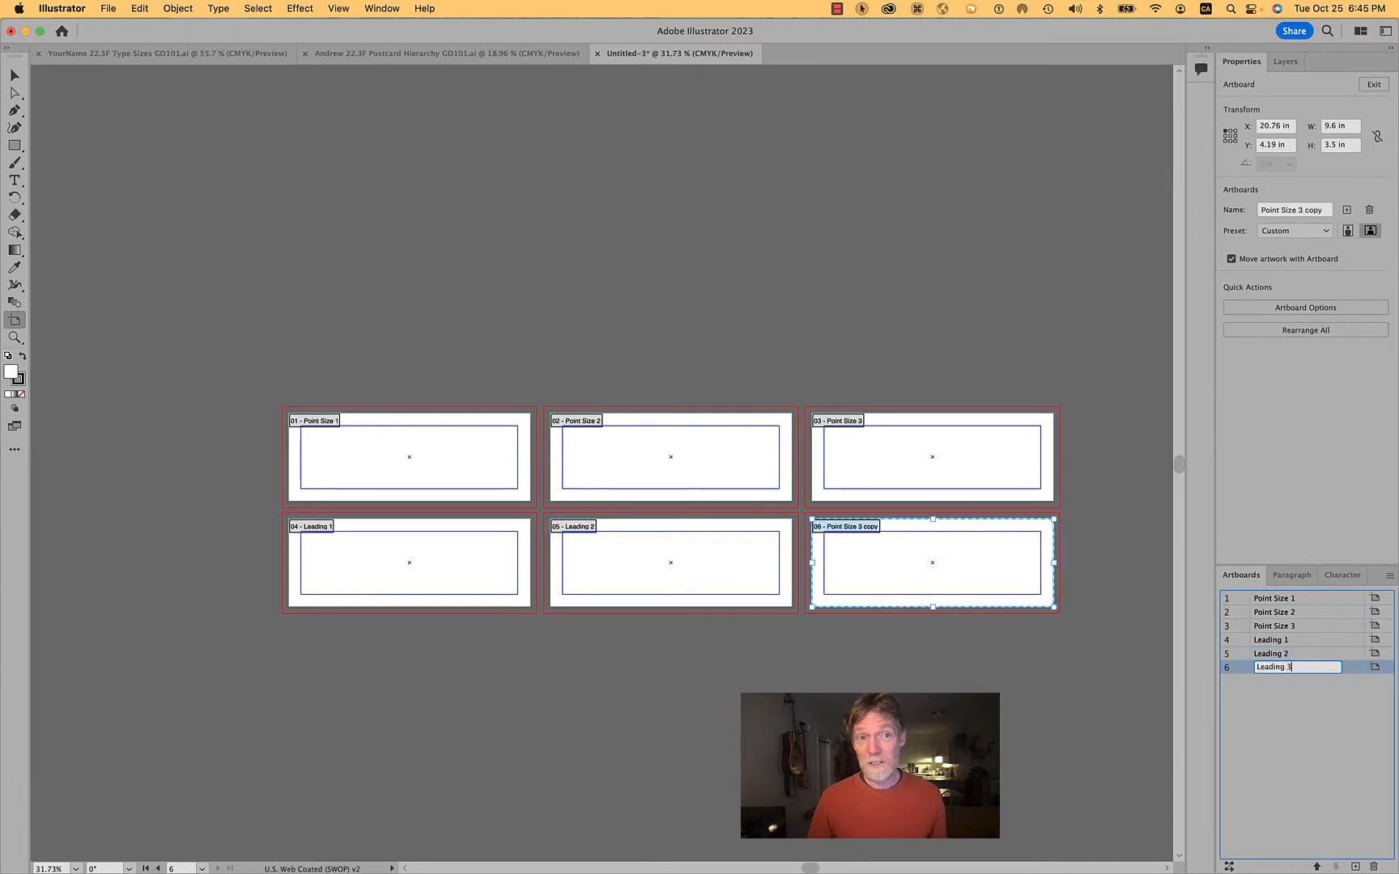
{"action": "type", "text": "Leading 3"}
{"action": "key", "text": "Return"}
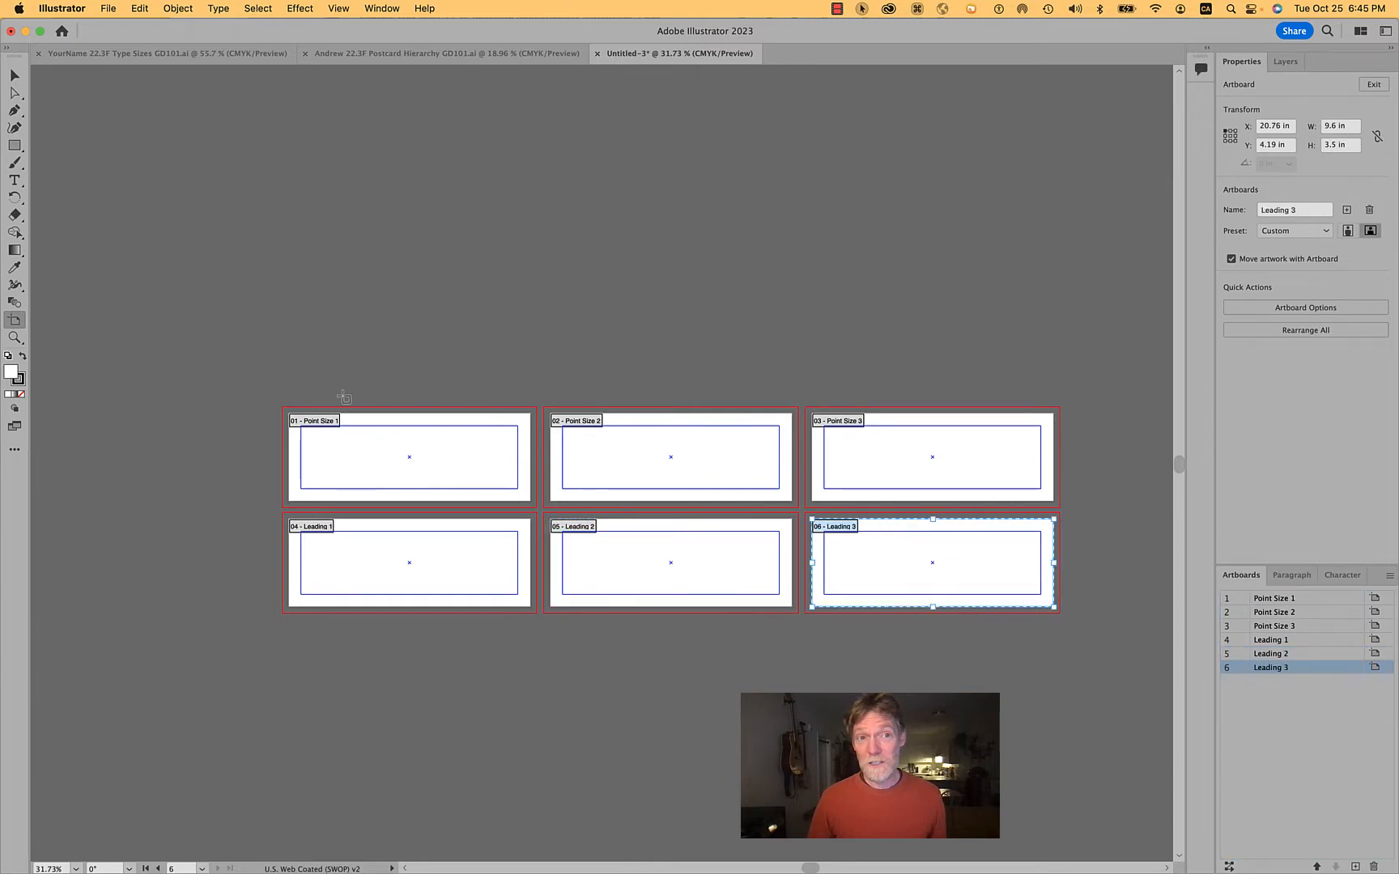
Add the point text "Typeface XX" near the left margin guide of the Point Size 1 artboard.
{"action": "key", "text": "super+1"}
{"action": "key", "text": "t"}
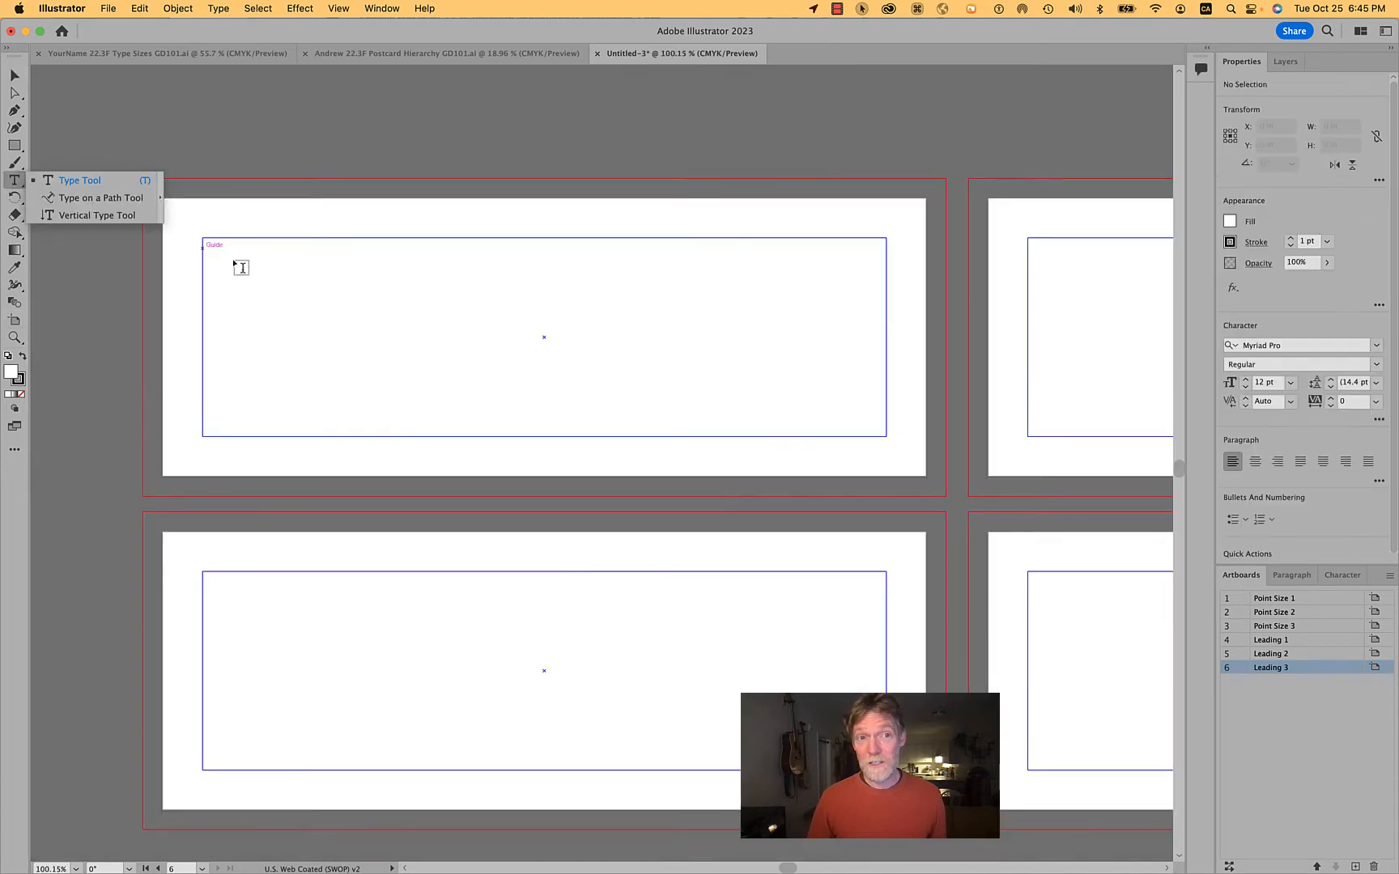
{"action": "left_click", "coordinate": [176, 330]}
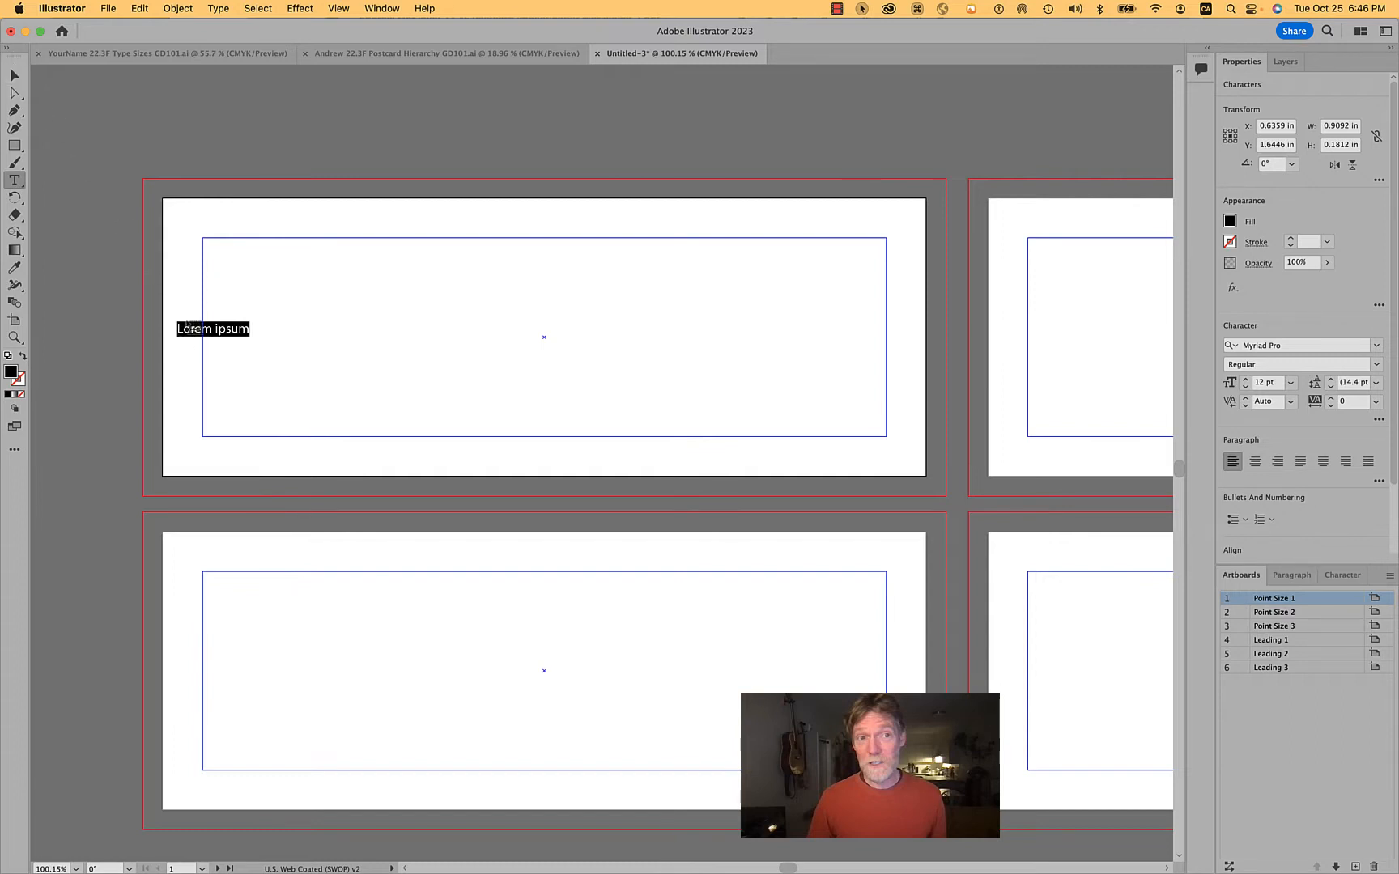
{"action": "type", "text": "Typeface XX"}
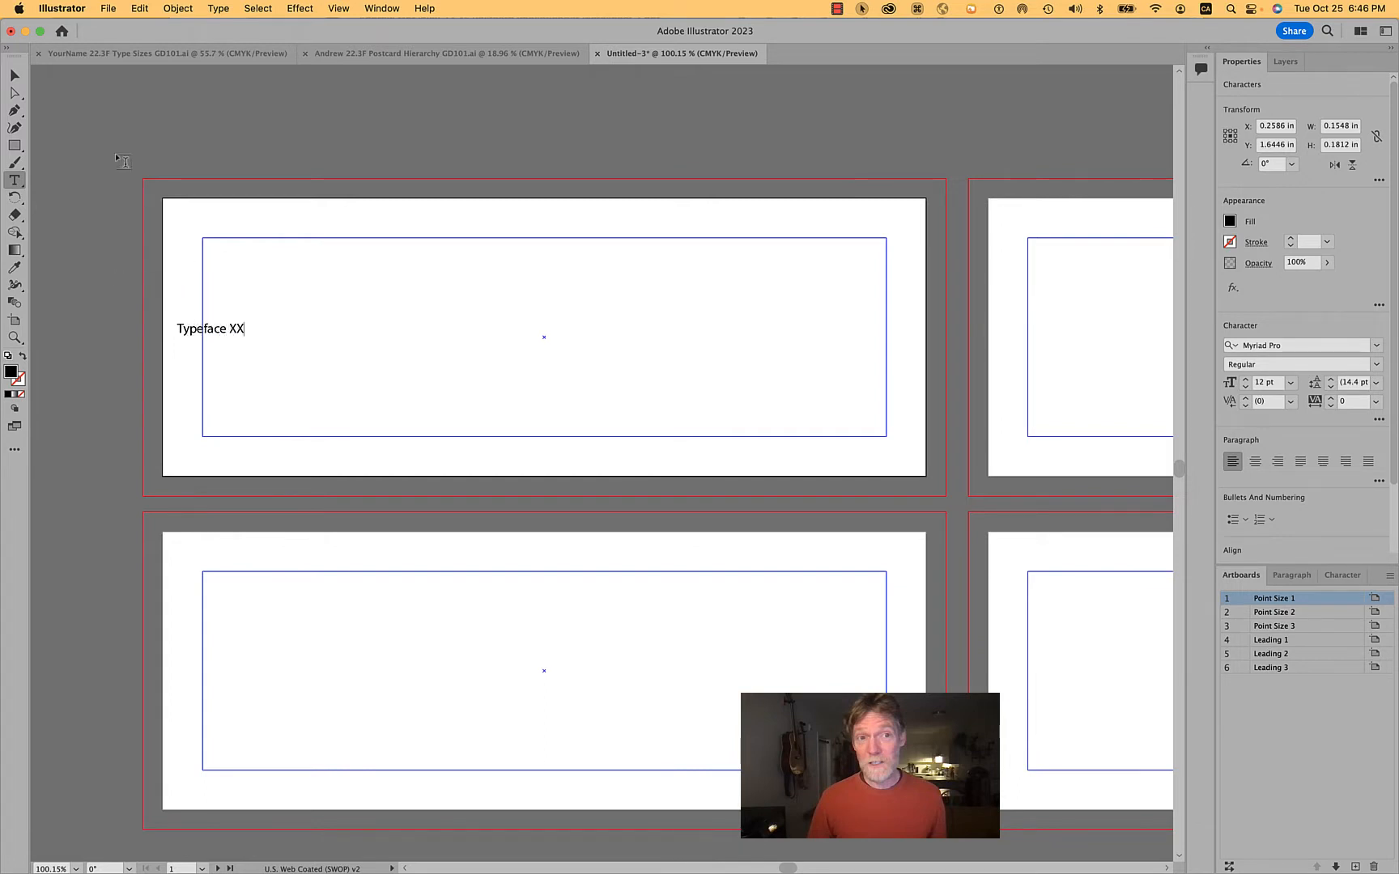
Rotate the text label 90° and move it just outside the left margin guide, starting at its lower corner.
{"action": "left_click", "coordinate": [15, 73]}
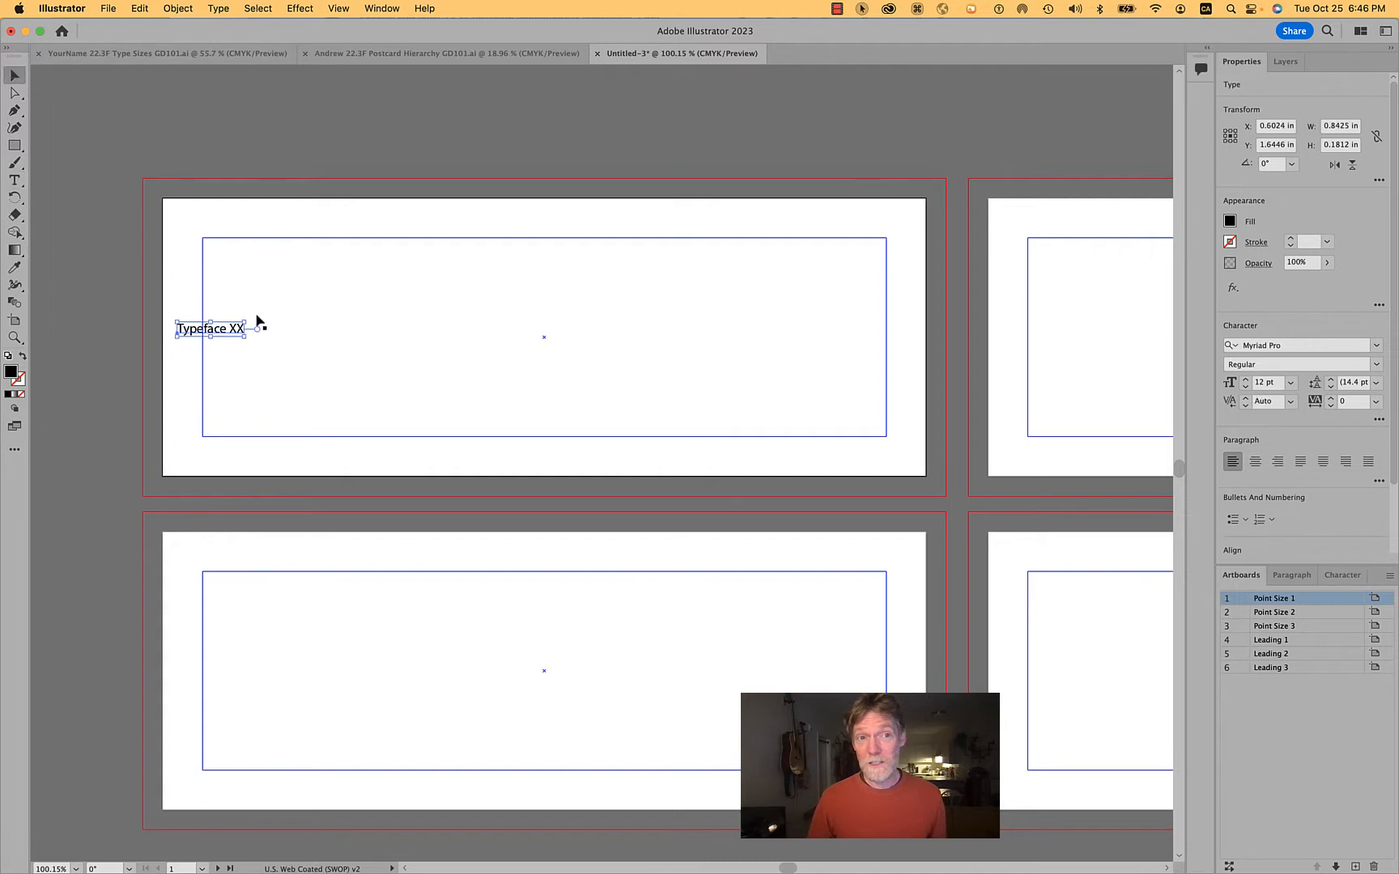
{"action": "left_click_drag", "start_coordinate": [251, 315], "coordinate": [168, 257]}
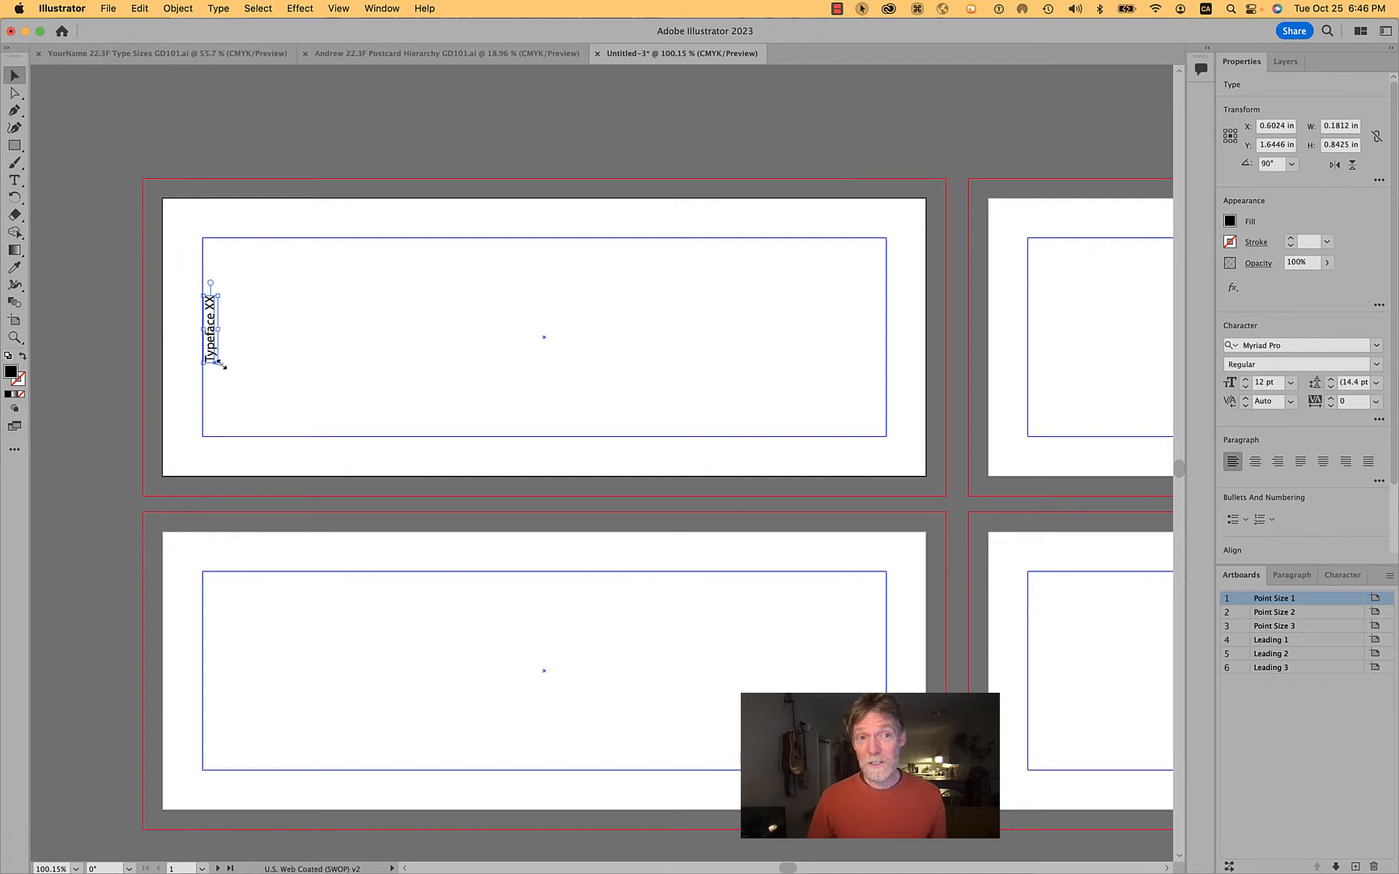
{"action": "left_click_drag", "start_coordinate": [212, 361], "coordinate": [200, 423]}
Set the word "Typeface" in the label to the Klavika font and replace it with "Klavika".
{"action": "double_click", "coordinate": [200, 423]}
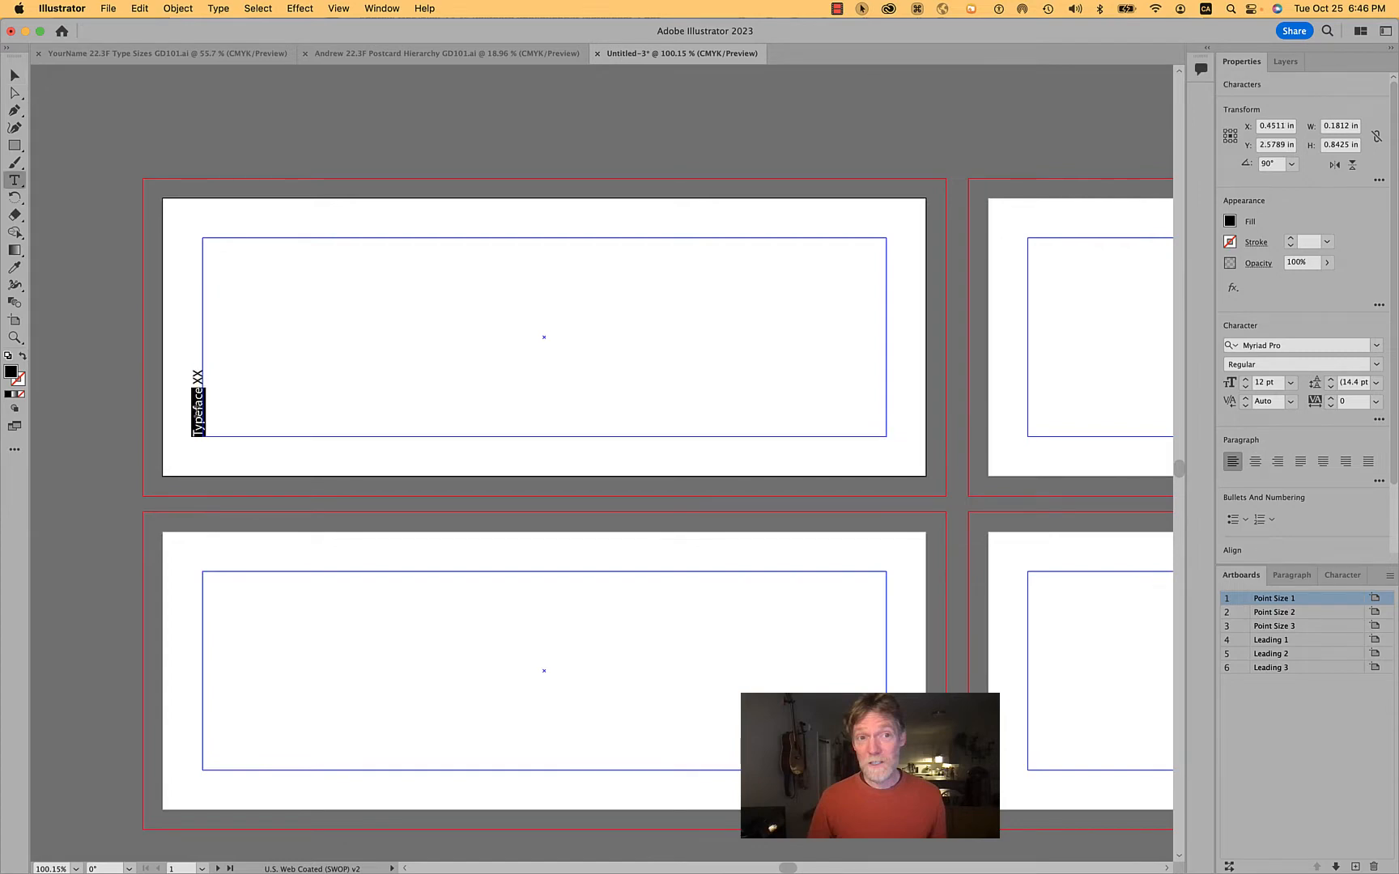
{"action": "left_click", "coordinate": [1375, 347]}
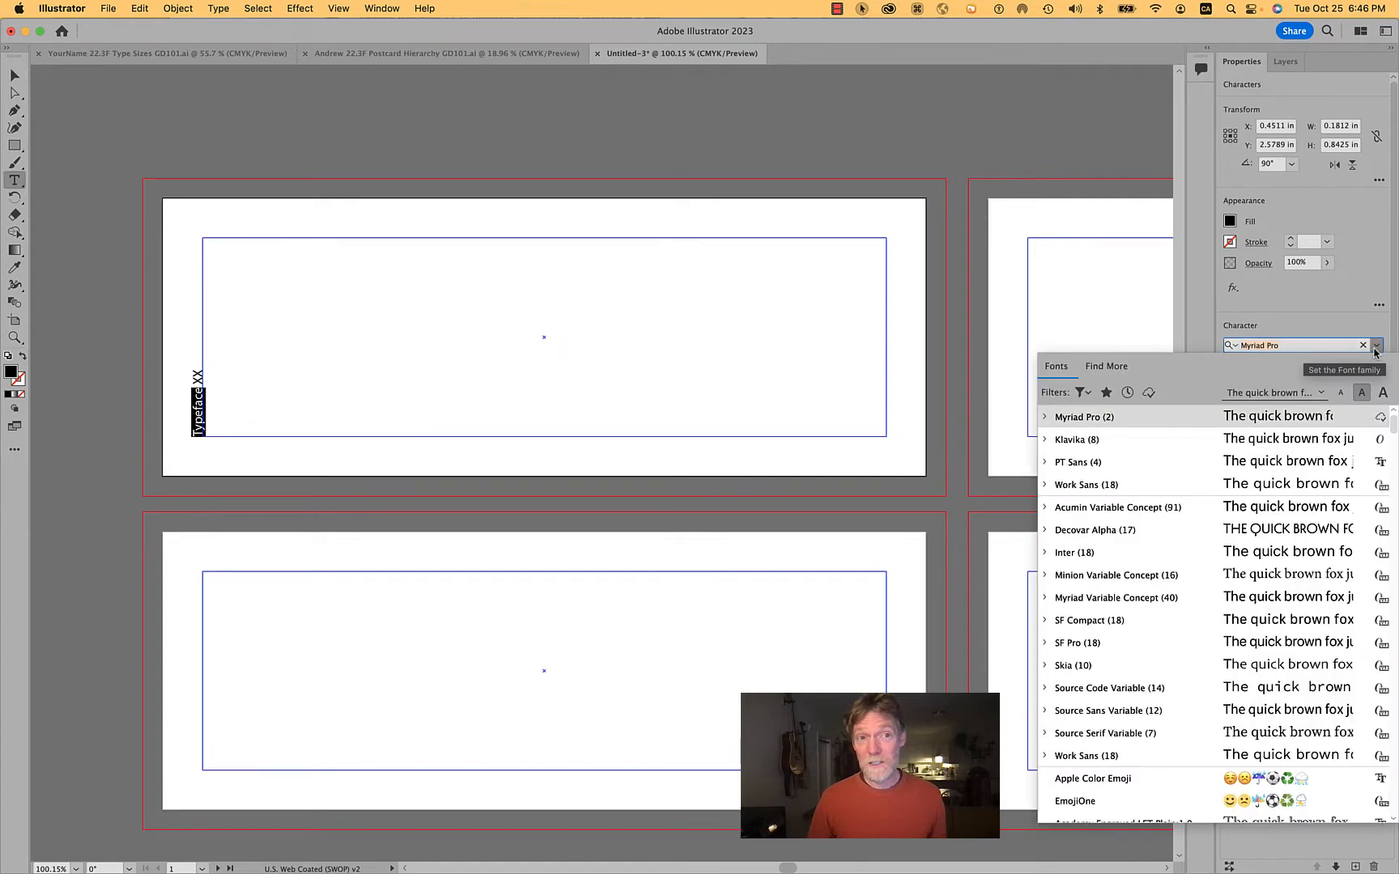
{"action": "left_click", "coordinate": [1175, 448]}
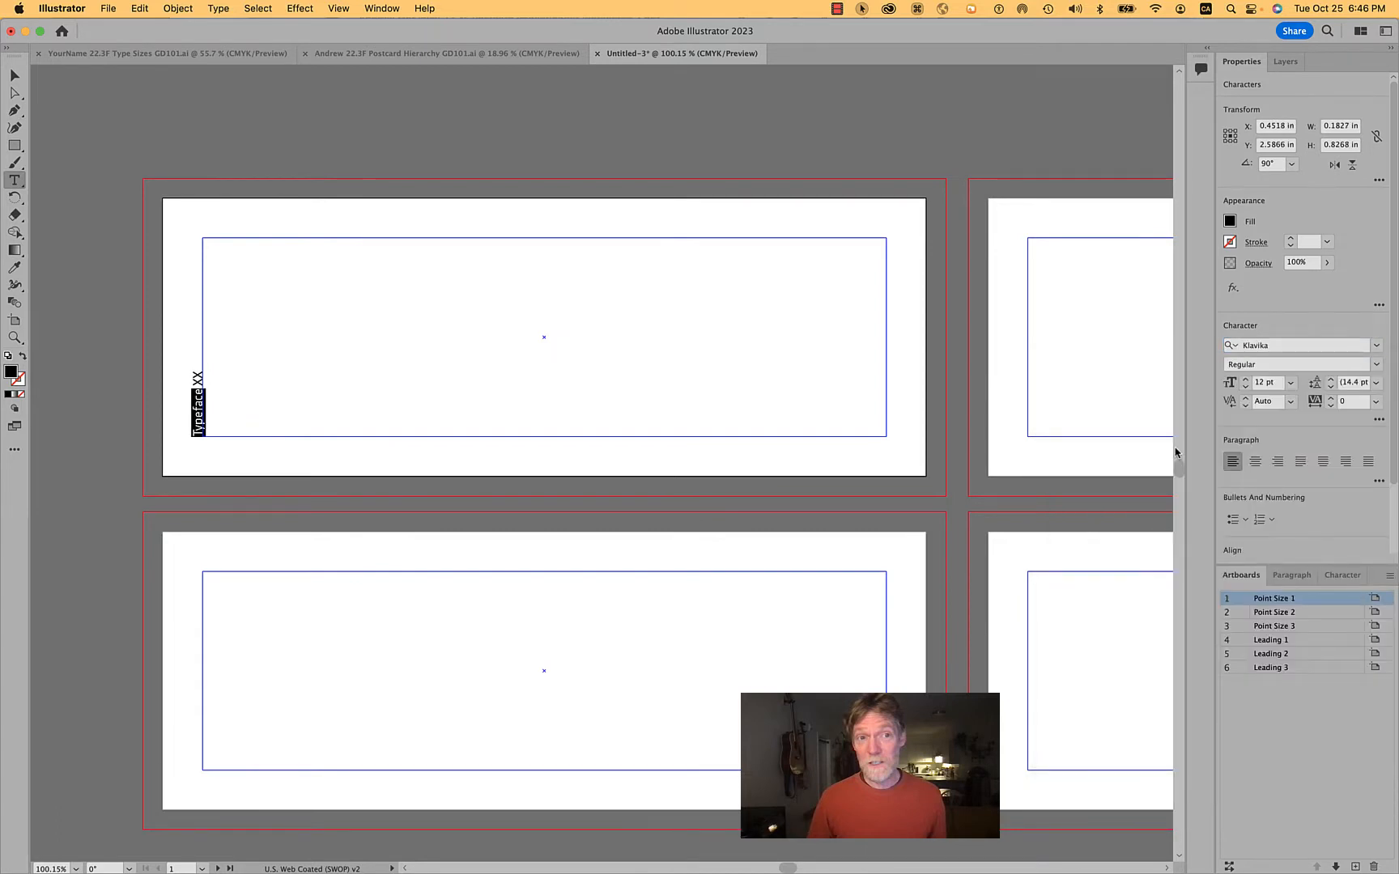
{"action": "type", "text": "KlavikaXX"}
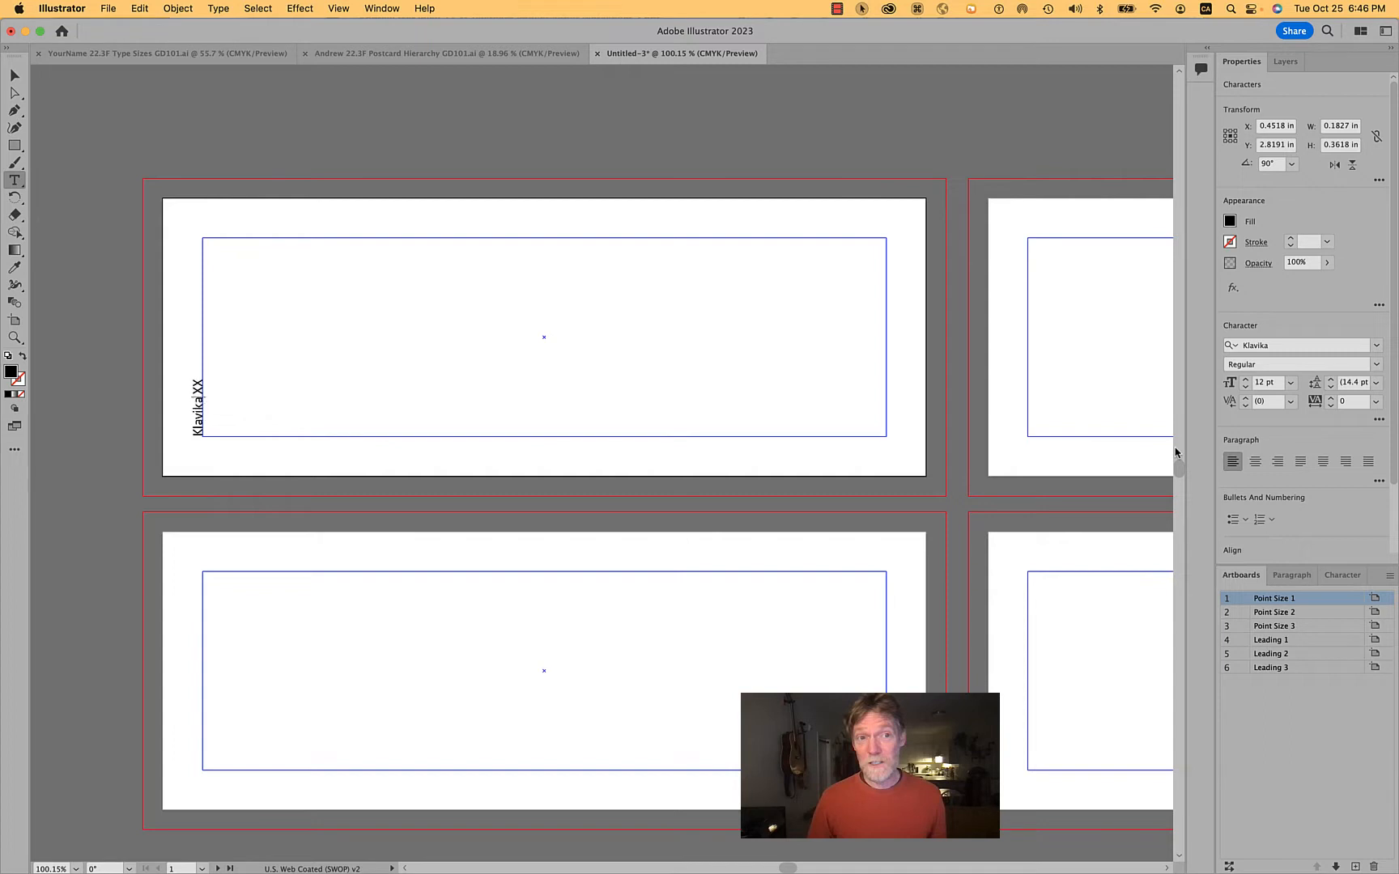
Cut the Klavika XX label and paste it on all artboards.
{"action": "key", "text": "super+x"}
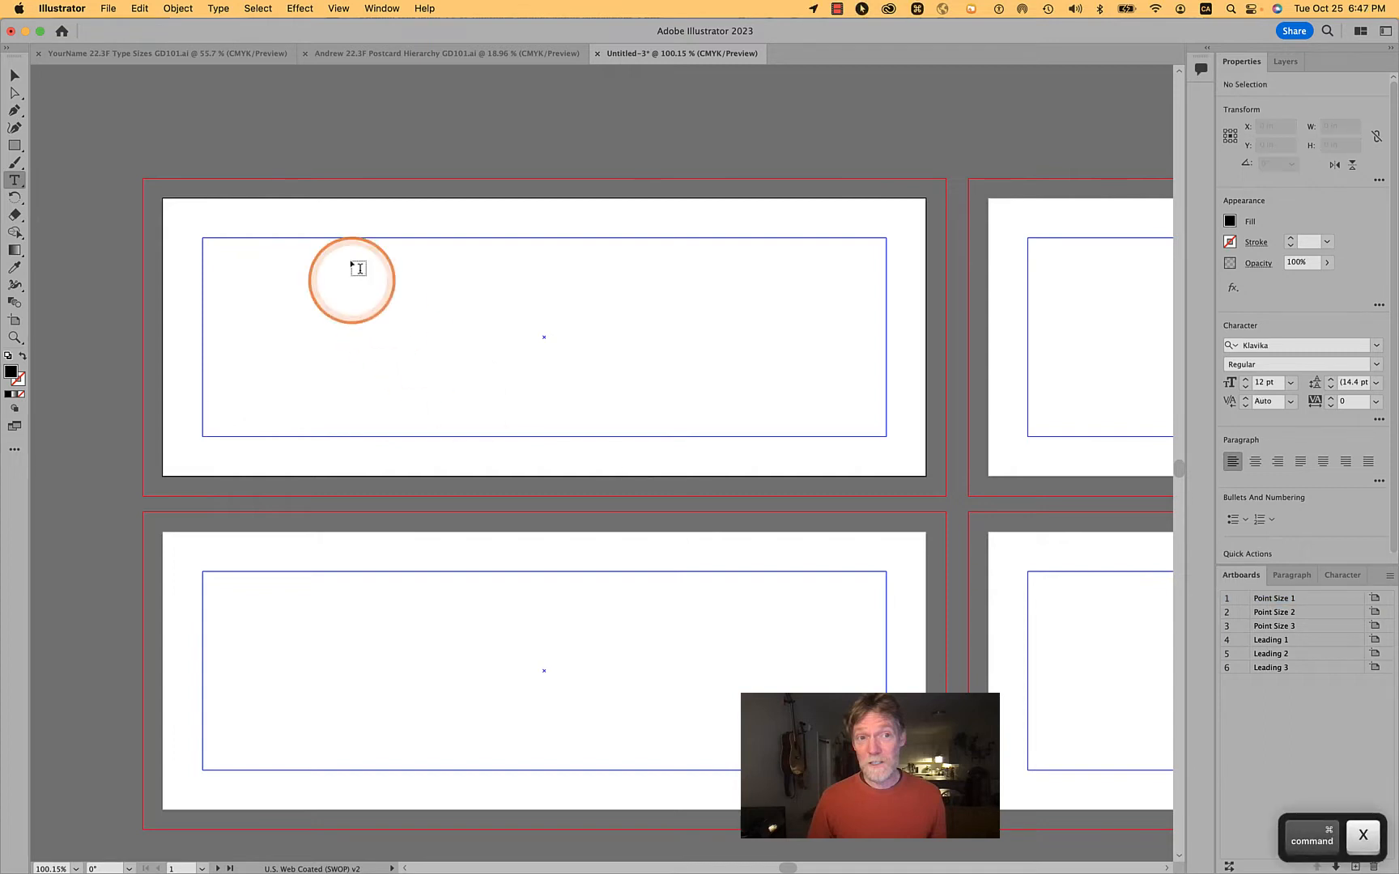
{"action": "key", "text": "v"}
{"action": "left_click", "coordinate": [139, 8]}
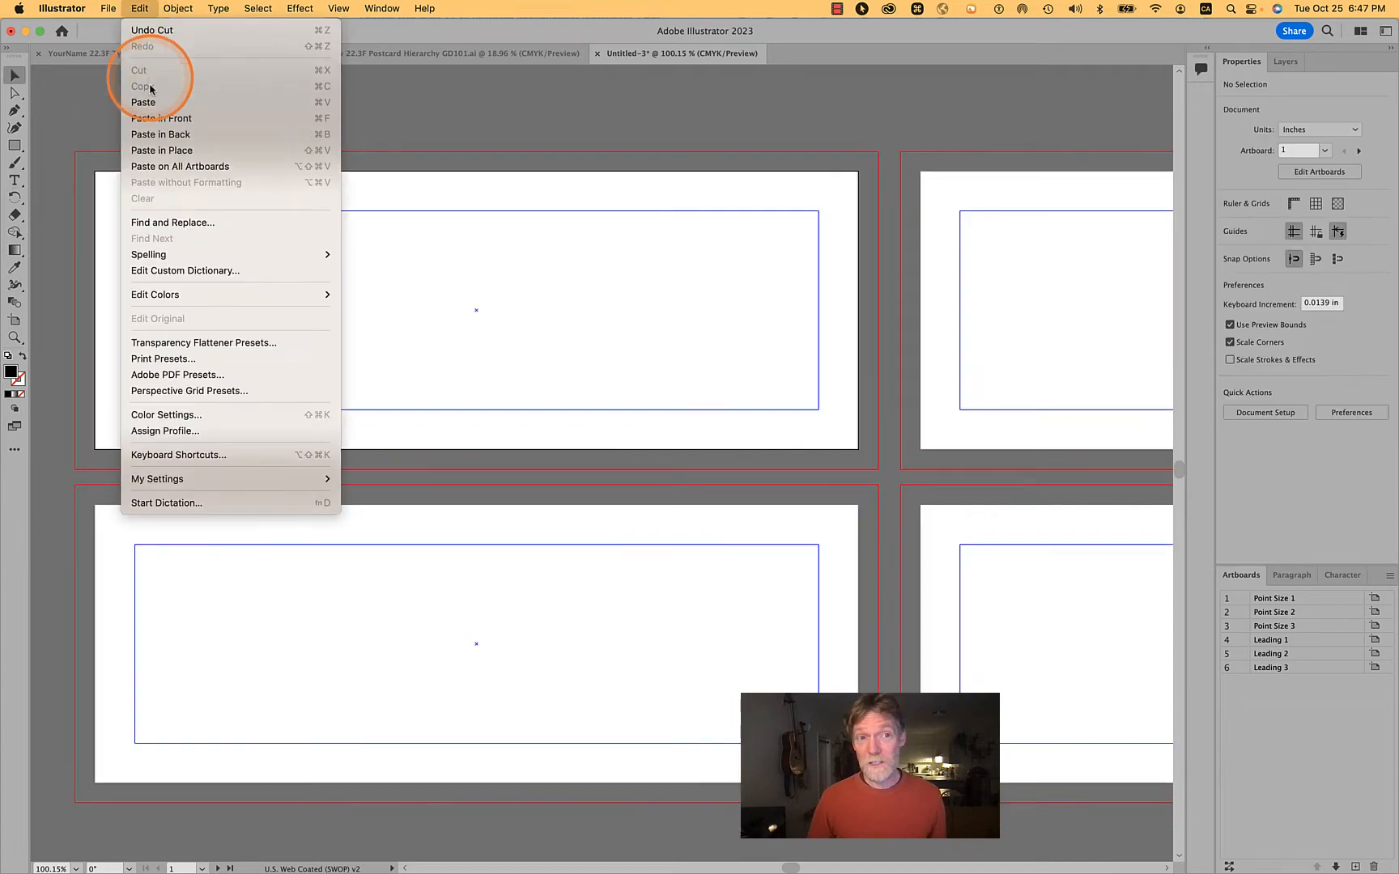
{"action": "left_click", "coordinate": [194, 166]}
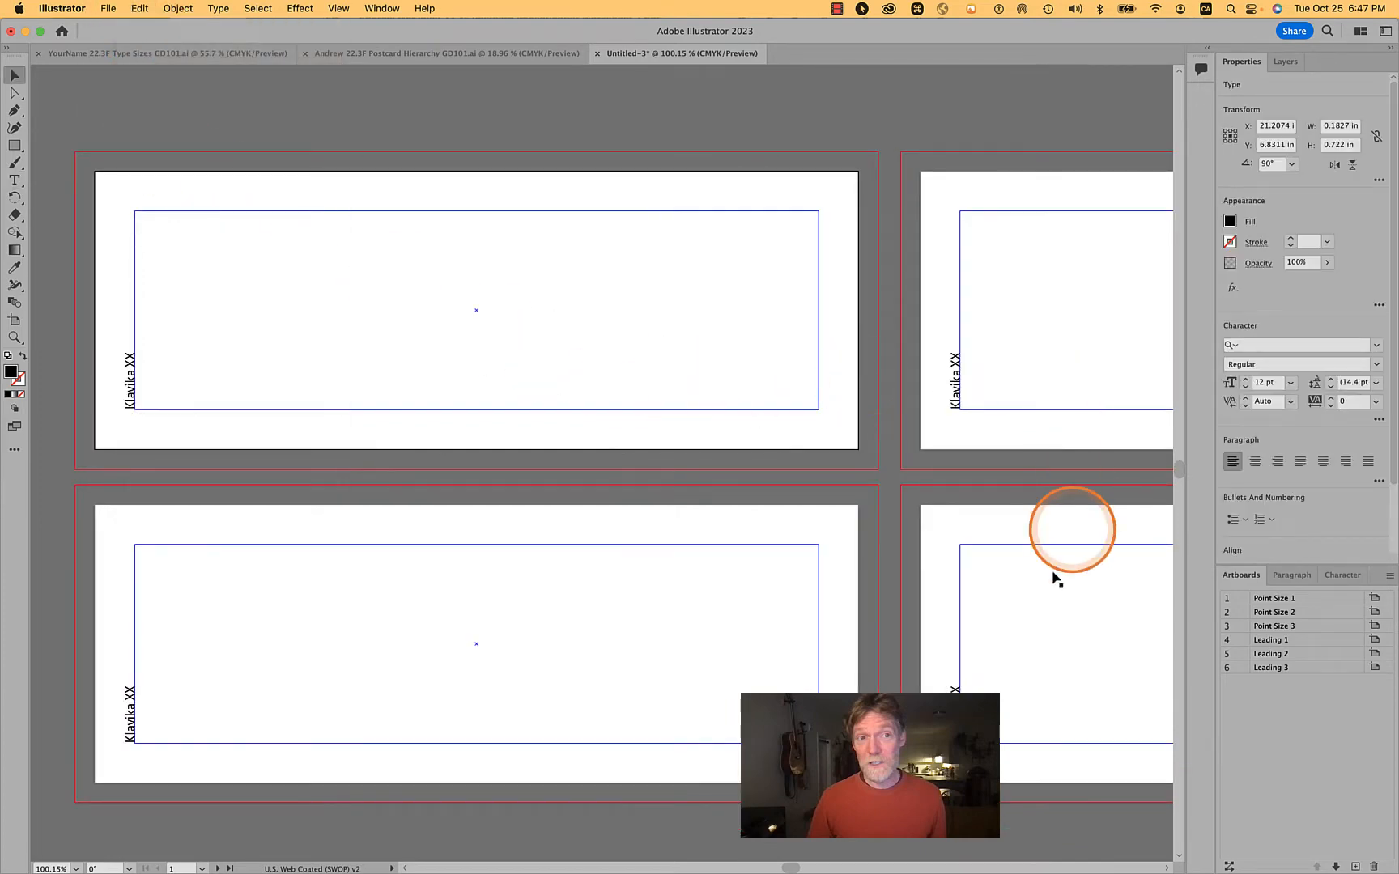
Save the document on the computer in the Ex8 Hierarchy folder as "YourName 22.3F TypeSizes 9.6 x 3.5 GD157.ai", accepting the offered Illustrator options.
{"action": "left_click", "coordinate": [108, 8]}
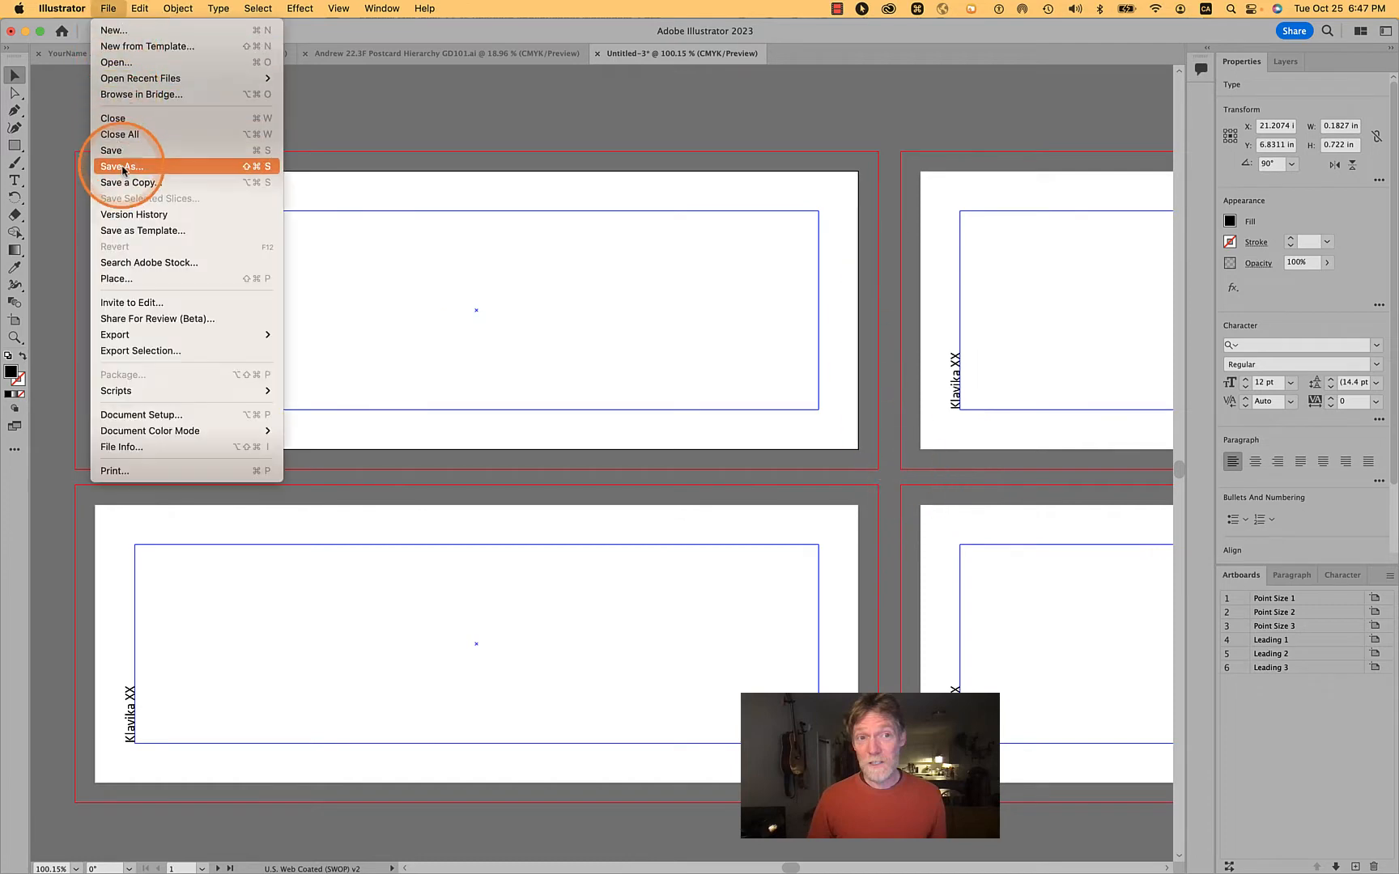
{"action": "left_click", "coordinate": [113, 166]}
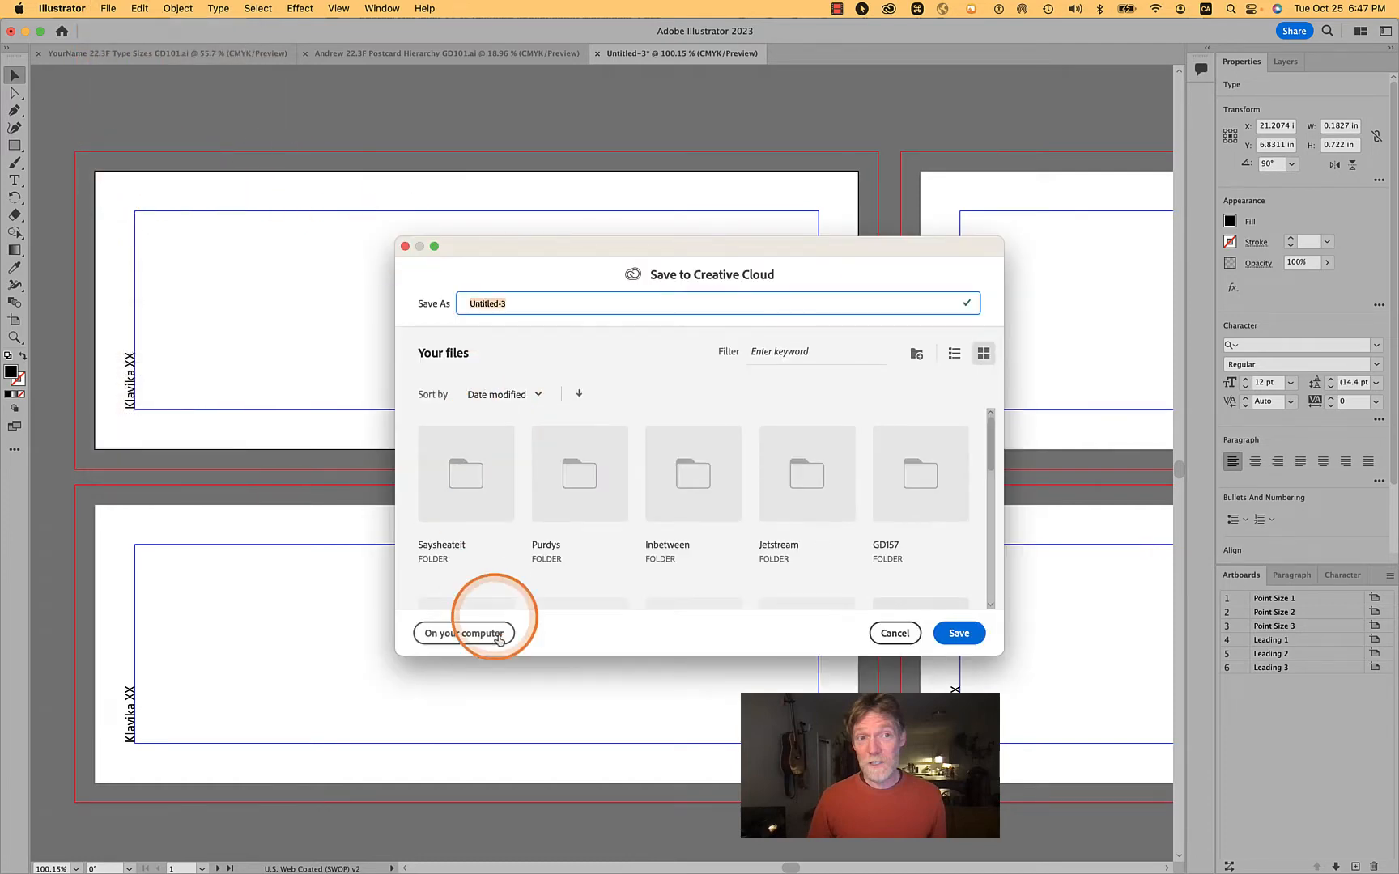
{"action": "left_click", "coordinate": [498, 633]}
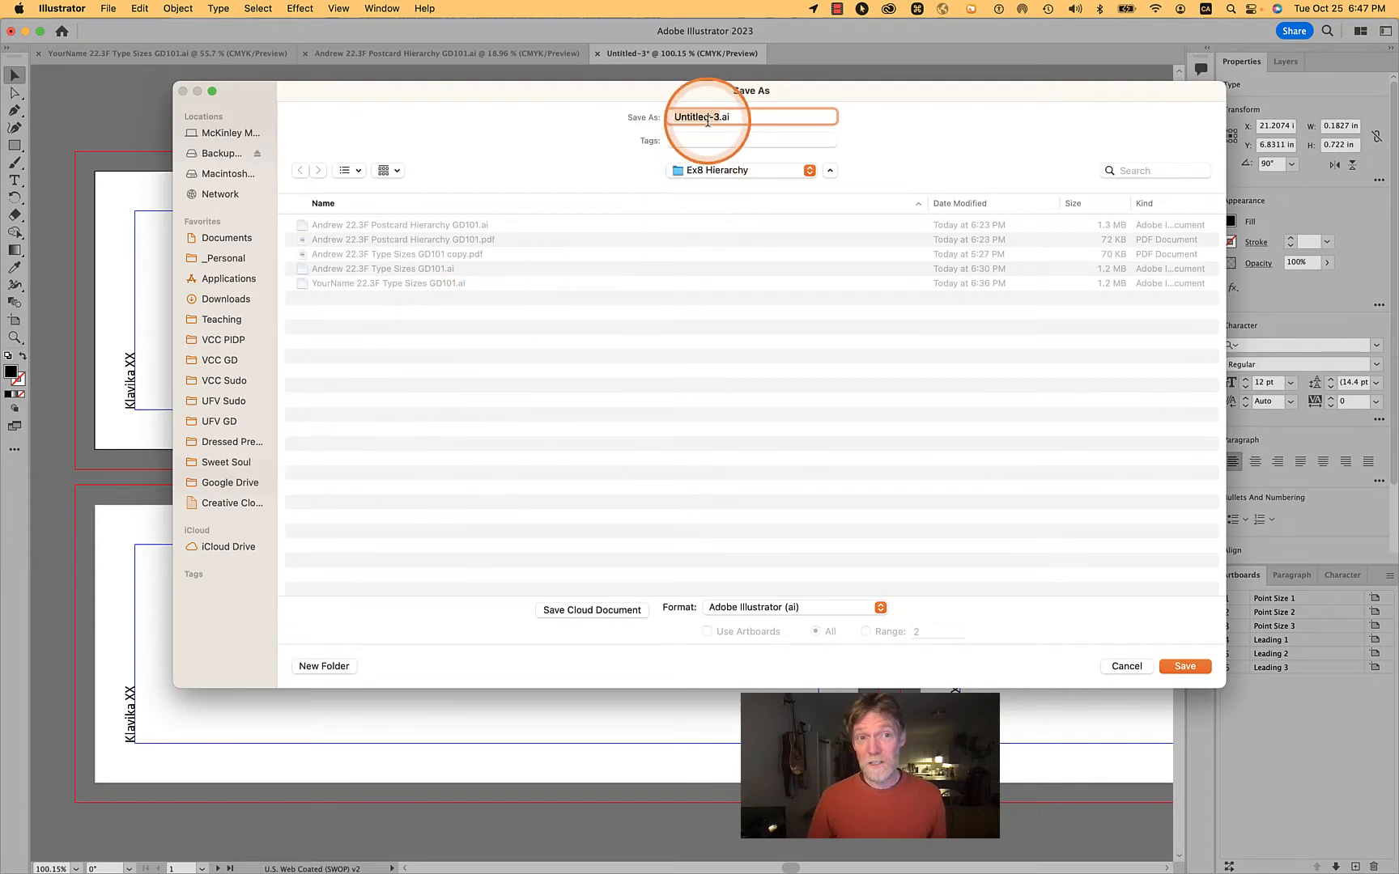
{"action": "type", "text": "Your"}
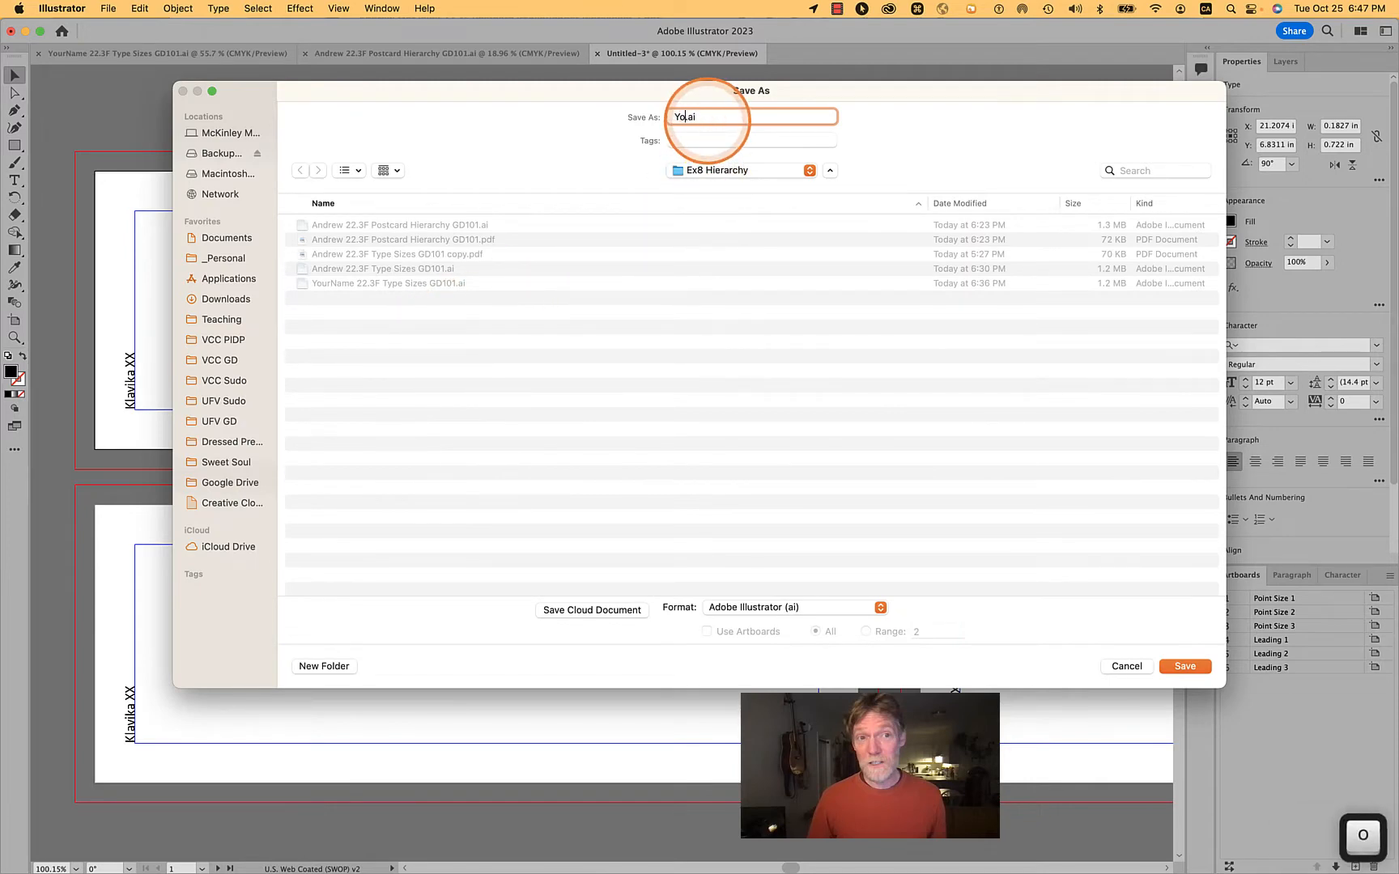
{"action": "type", "text": "Nmae "}
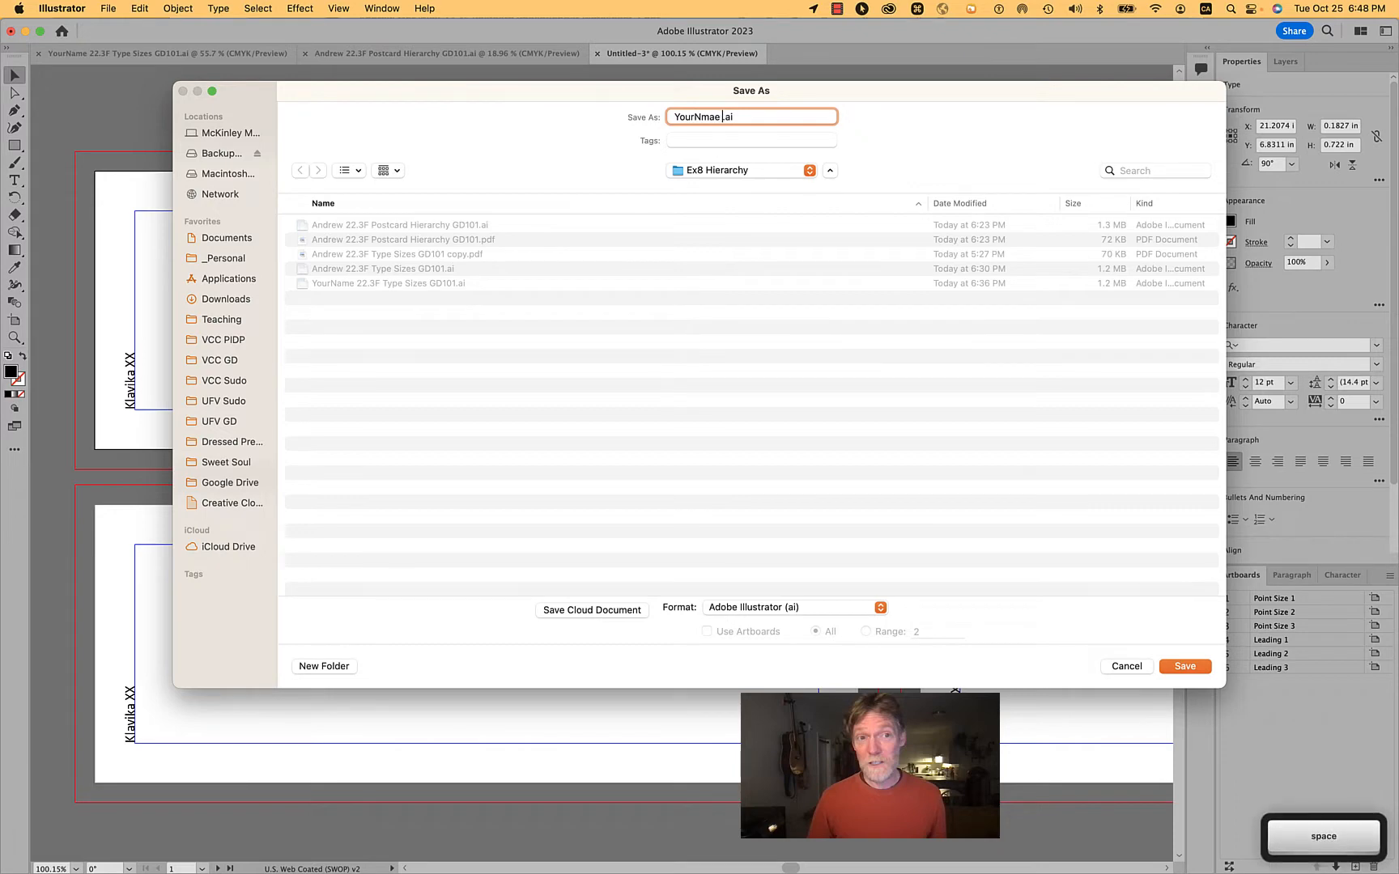
{"action": "type", "text": "22.3F TypeSizes 9.6 x 3.5 "}
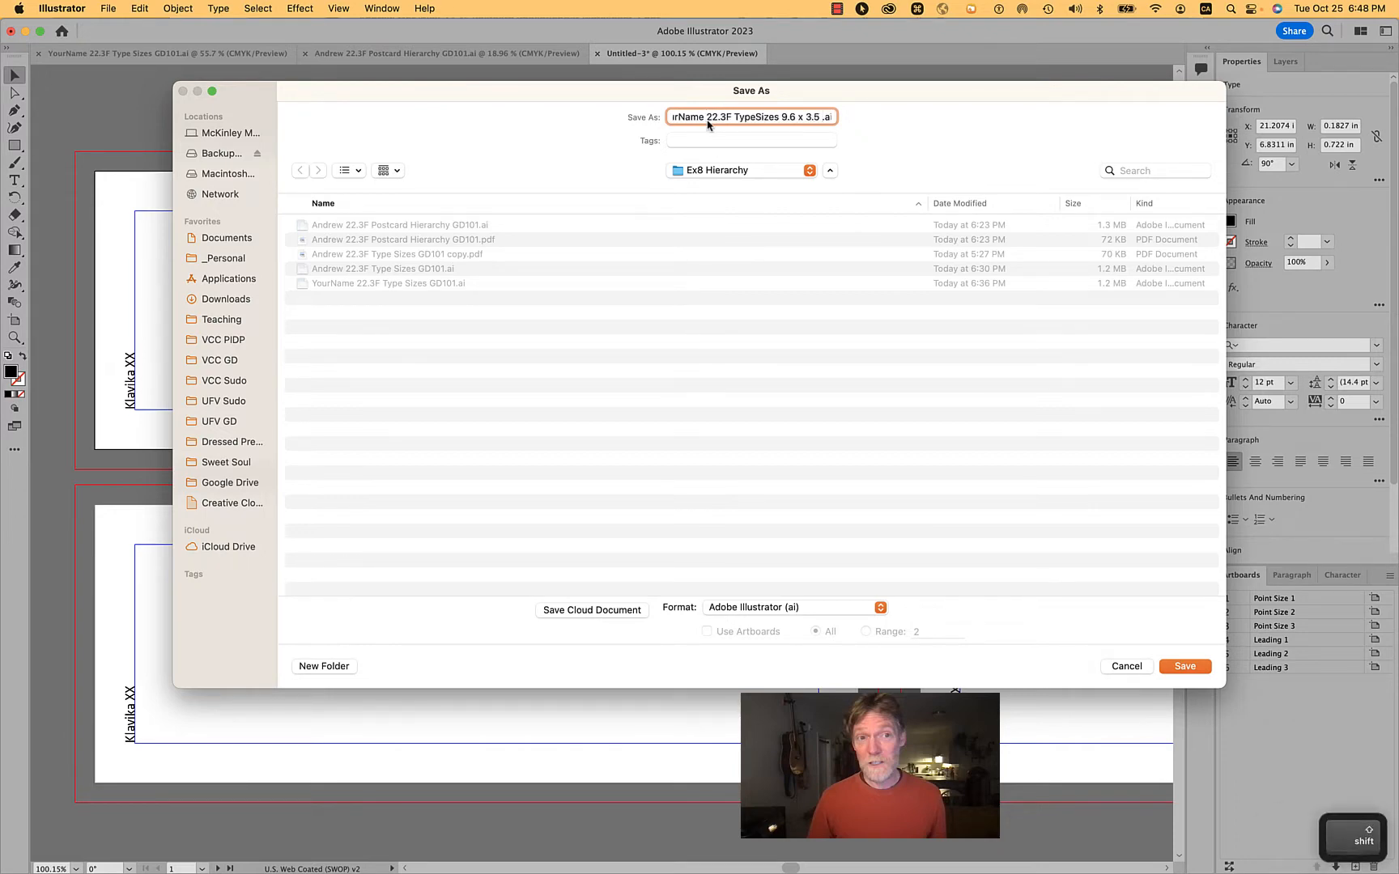
{"action": "type", "text": "GD157"}
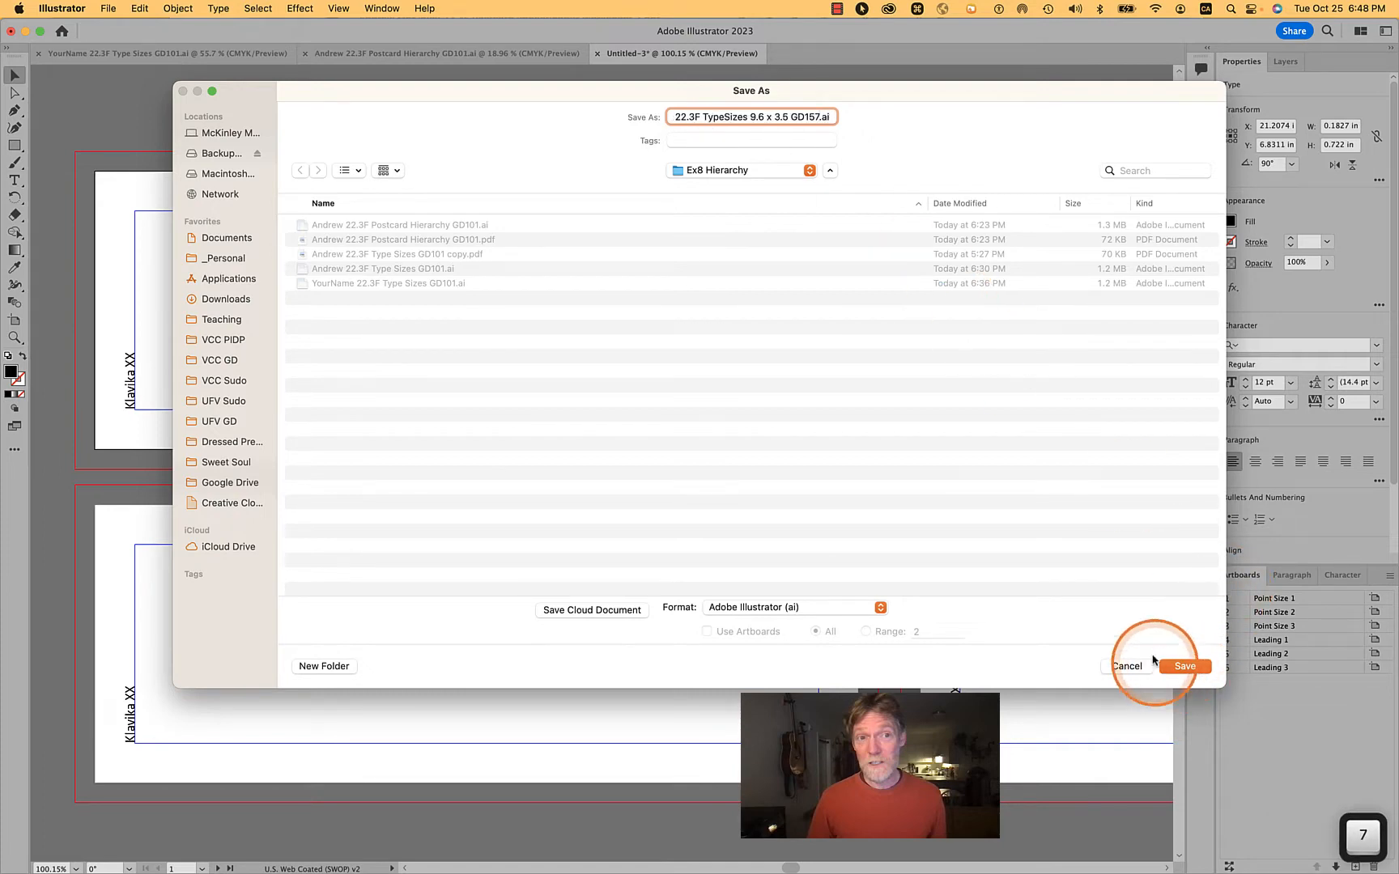
{"action": "left_click", "coordinate": [1185, 666]}
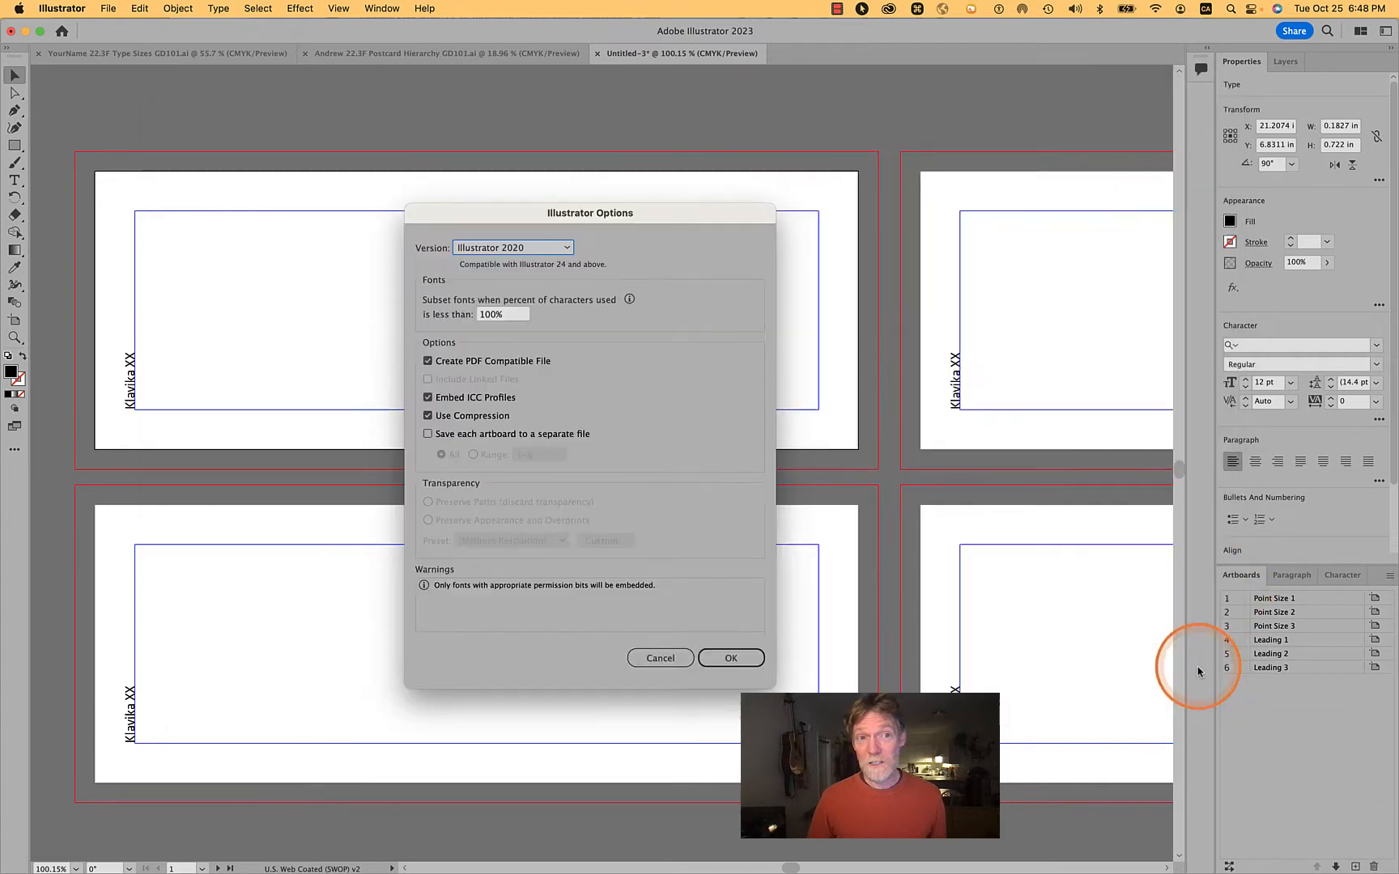
{"action": "left_click", "coordinate": [726, 659]}
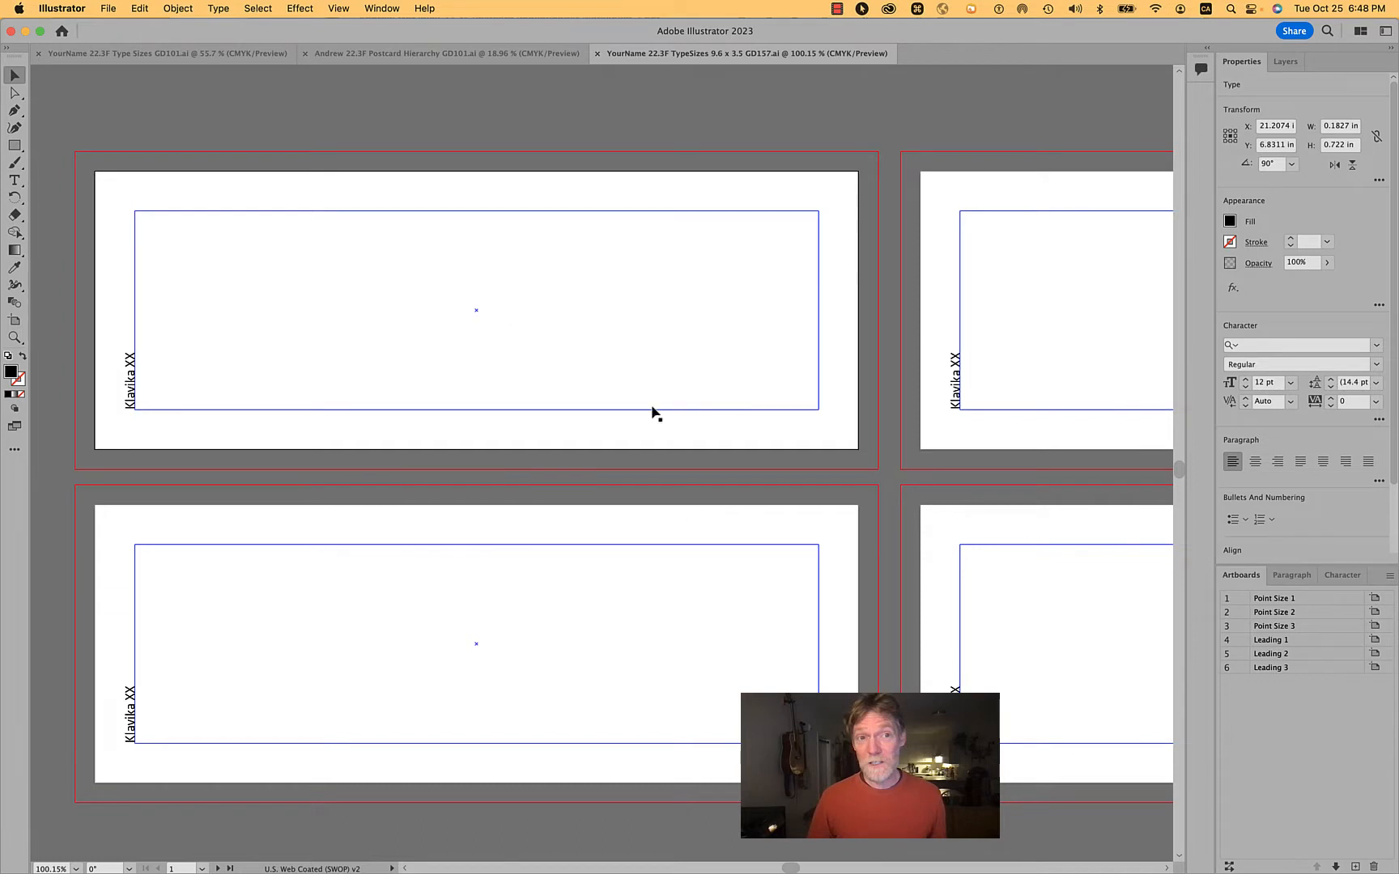
In the GD101 type-sizes document, rename the first artboard as "Point Size 1".
{"action": "left_click", "coordinate": [146, 58]}
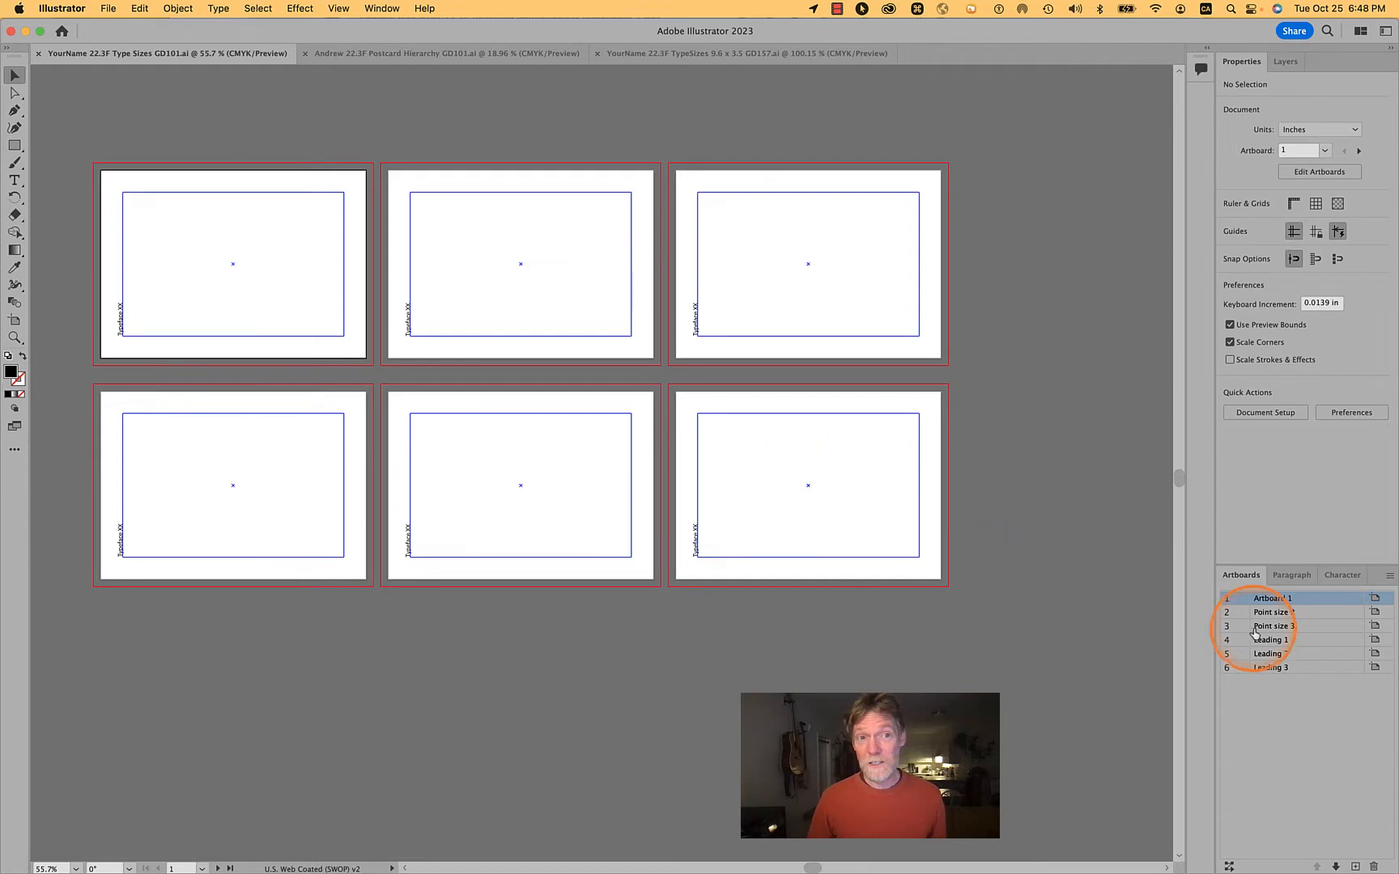
{"action": "double_click", "coordinate": [1291, 599]}
{"action": "type", "text": "P"}
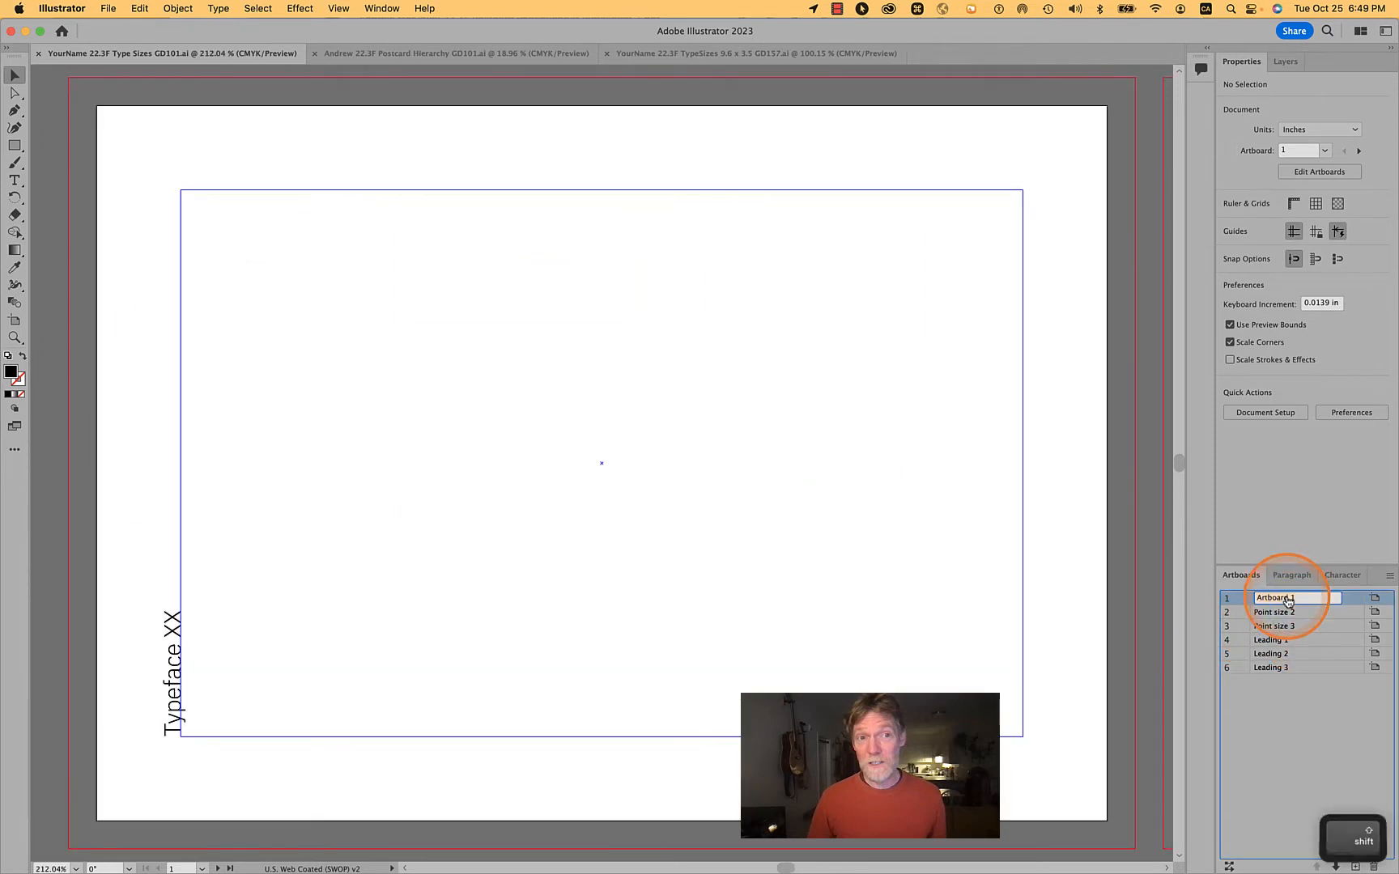
{"action": "type", "text": "oint Size 1"}
{"action": "key", "text": "Return"}
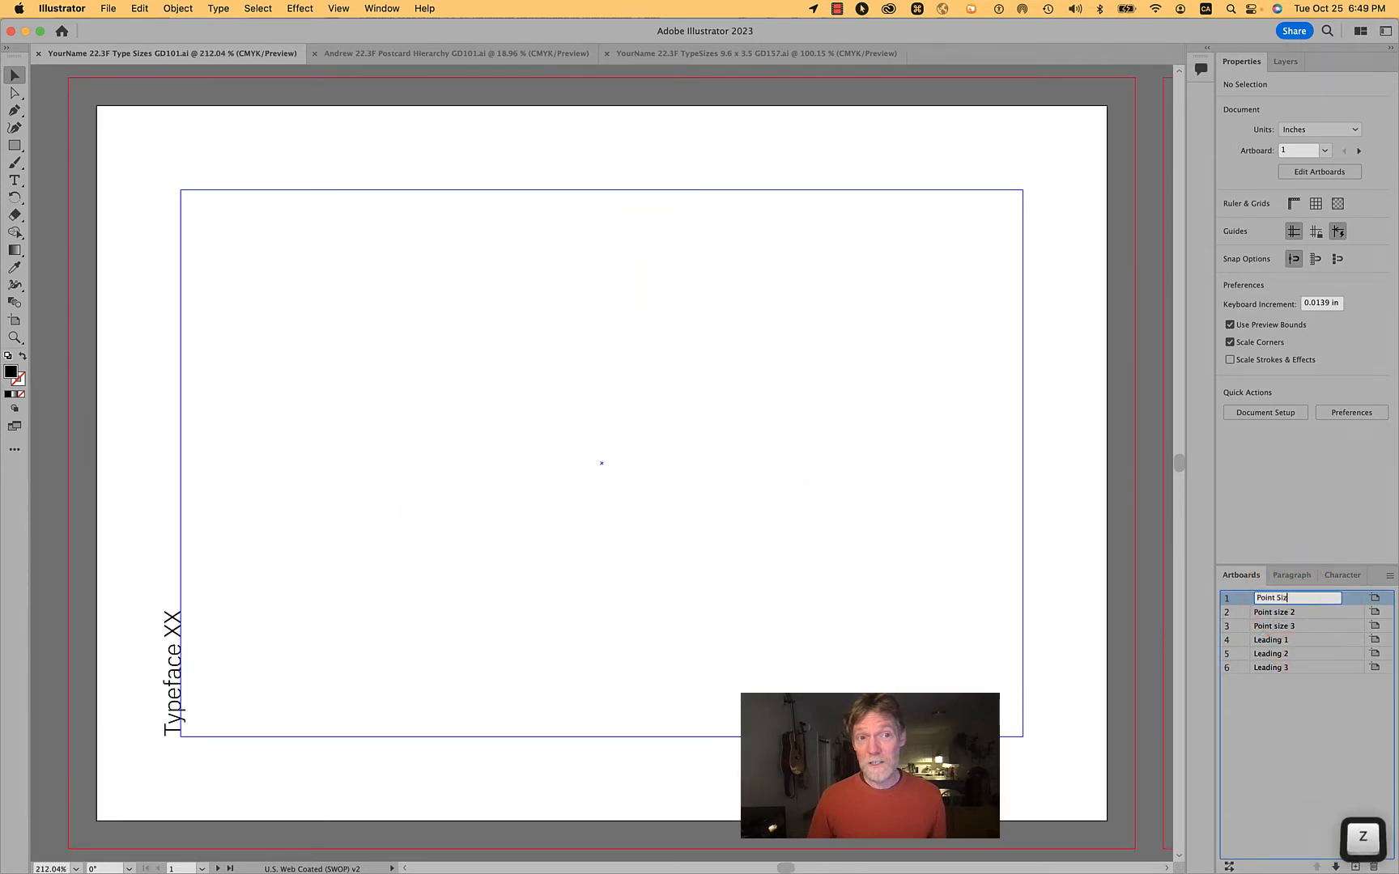
Save the GD101 type-sizes document with its current file name.
{"action": "scroll", "coordinate": [694, 569], "scroll_direction": "down", "scroll_amount": 5}
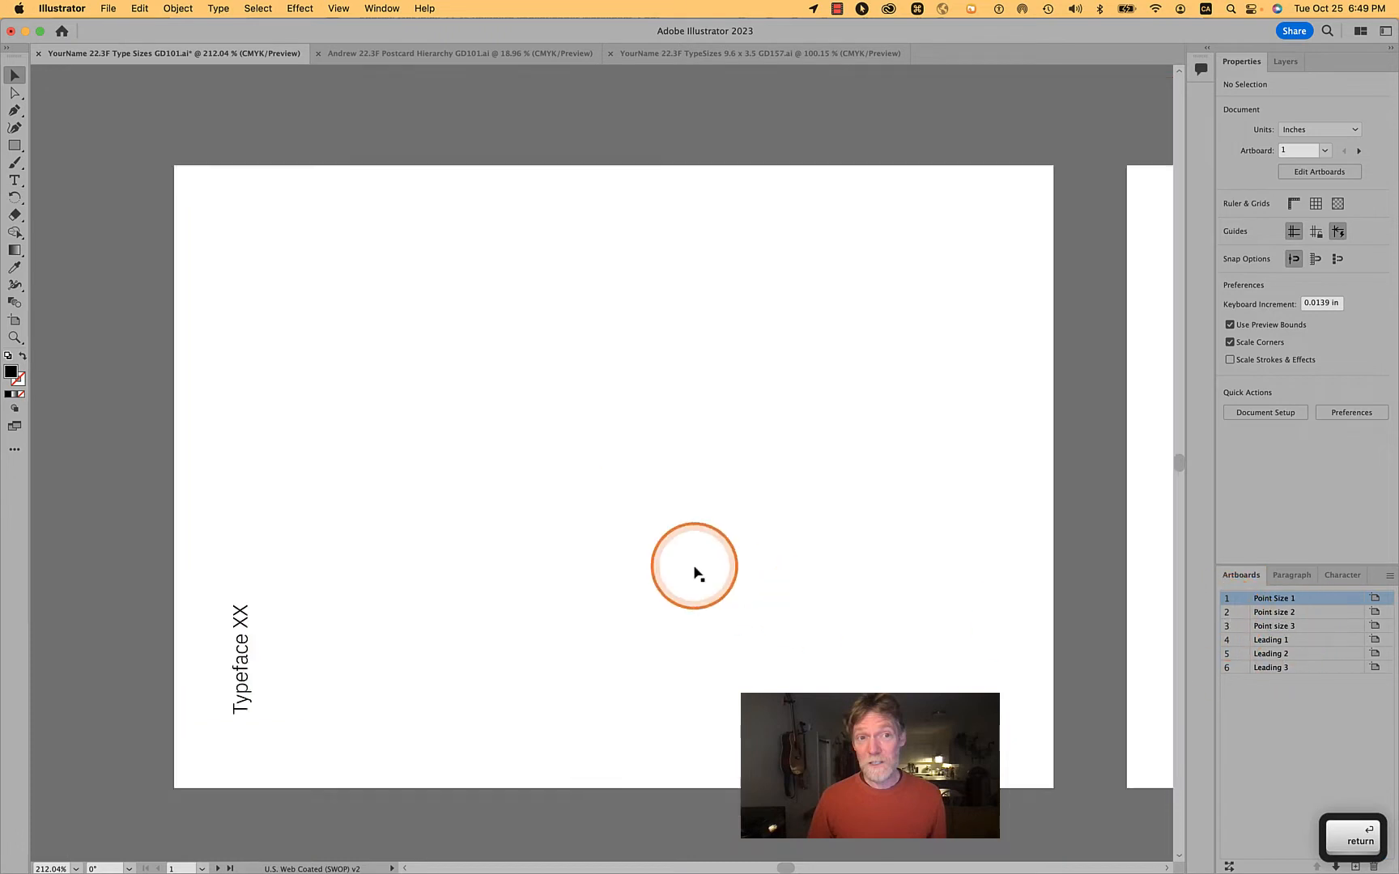
{"action": "key", "text": "space"}
{"action": "left_click_drag", "start_coordinate": [591, 632], "coordinate": [437, 287]}
{"action": "left_click", "coordinate": [682, 530]}
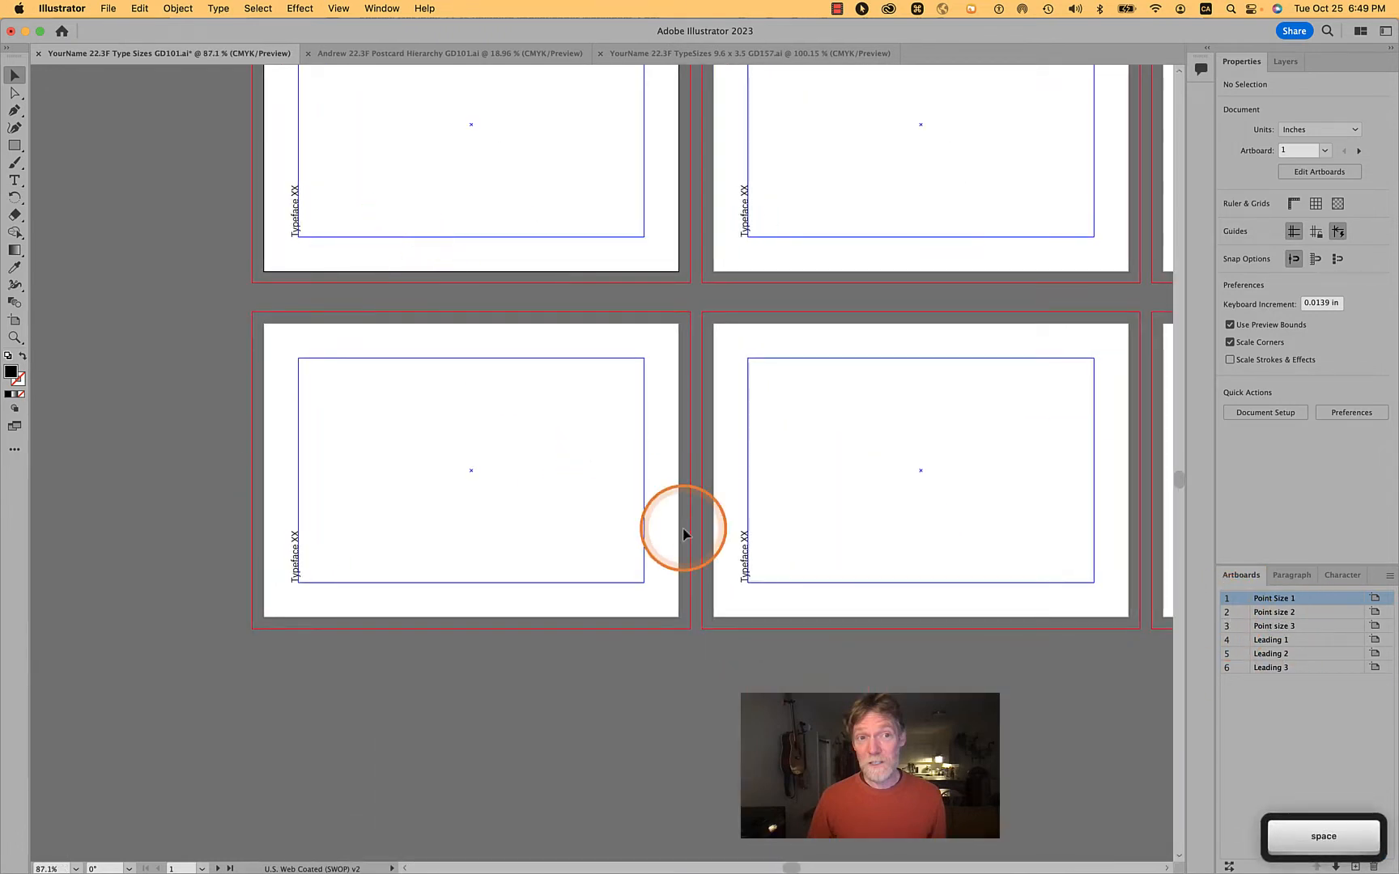
{"action": "key", "text": "super+alt+0"}
{"action": "key", "text": "super+s"}
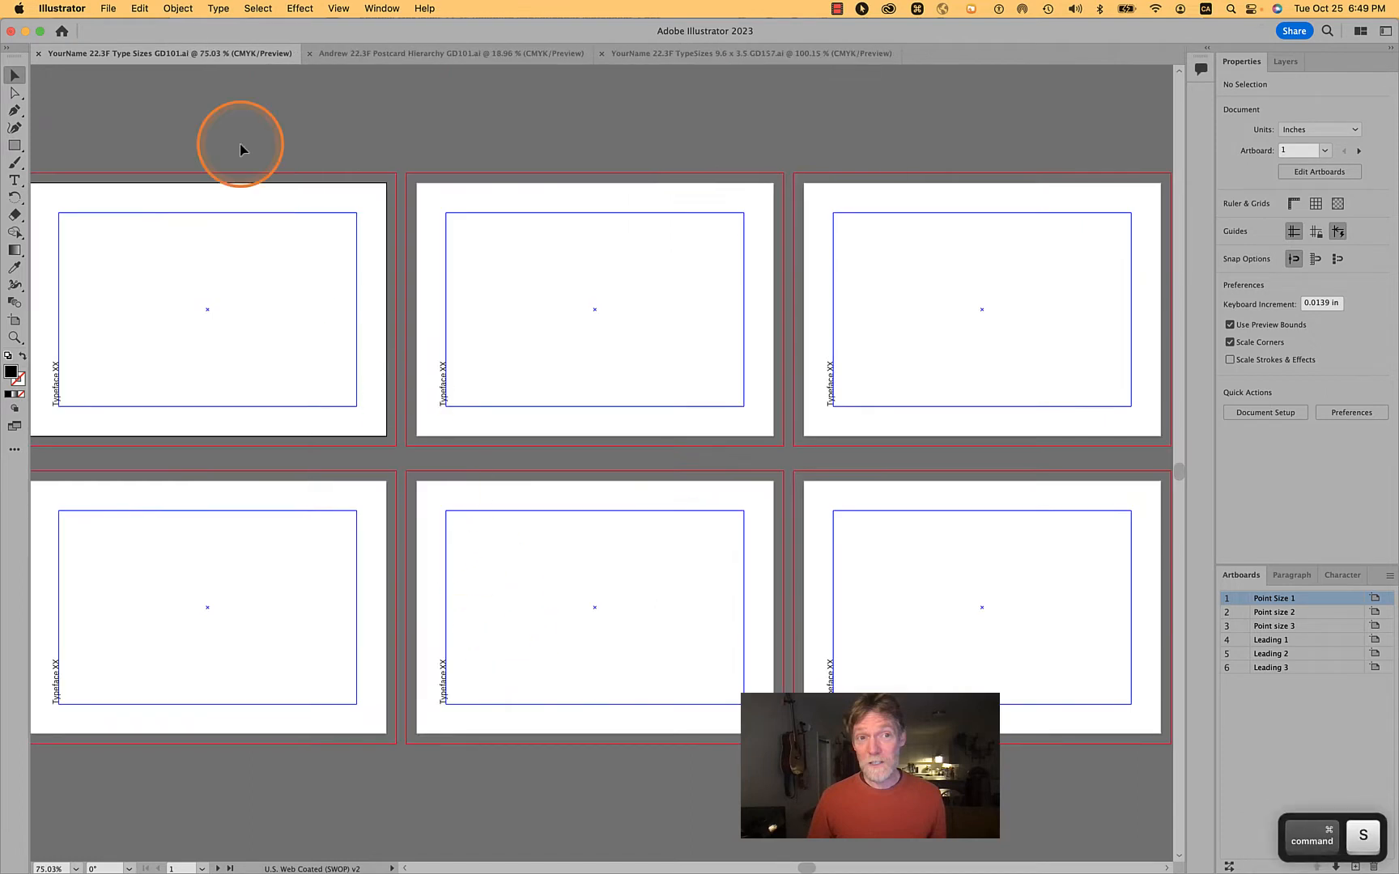
Save a copy in the Ex8 Hierarchy folder, with the author's first name replacing "YourName" before "22.3F Type Sizes 1 GD101.ai".
{"action": "left_click", "coordinate": [107, 8]}
{"action": "left_click", "coordinate": [121, 166]}
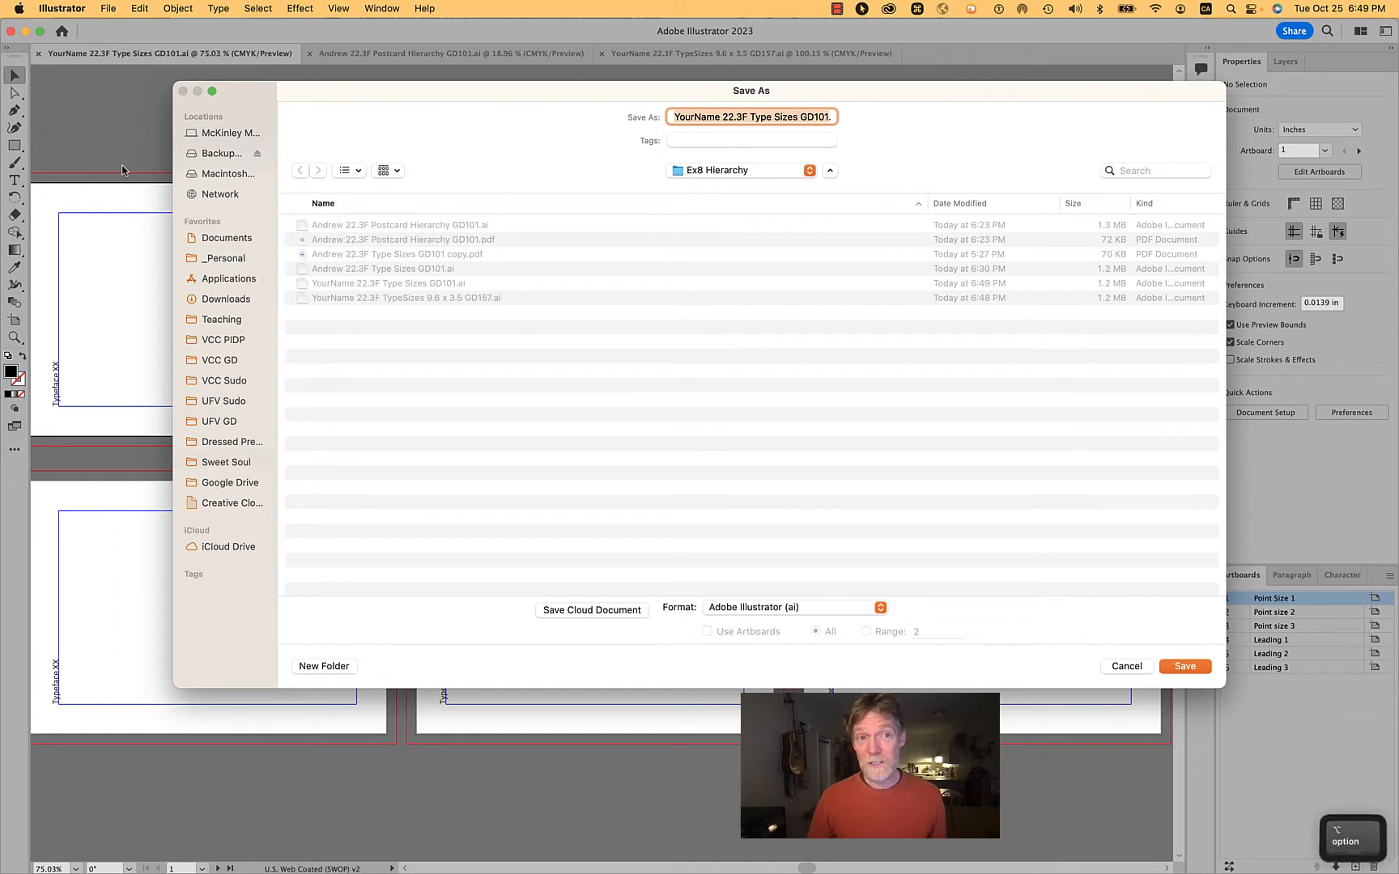
{"action": "key", "text": "Left"}
{"action": "key", "text": "shift+alt+Right"}
{"action": "type", "text": "Andrew"}
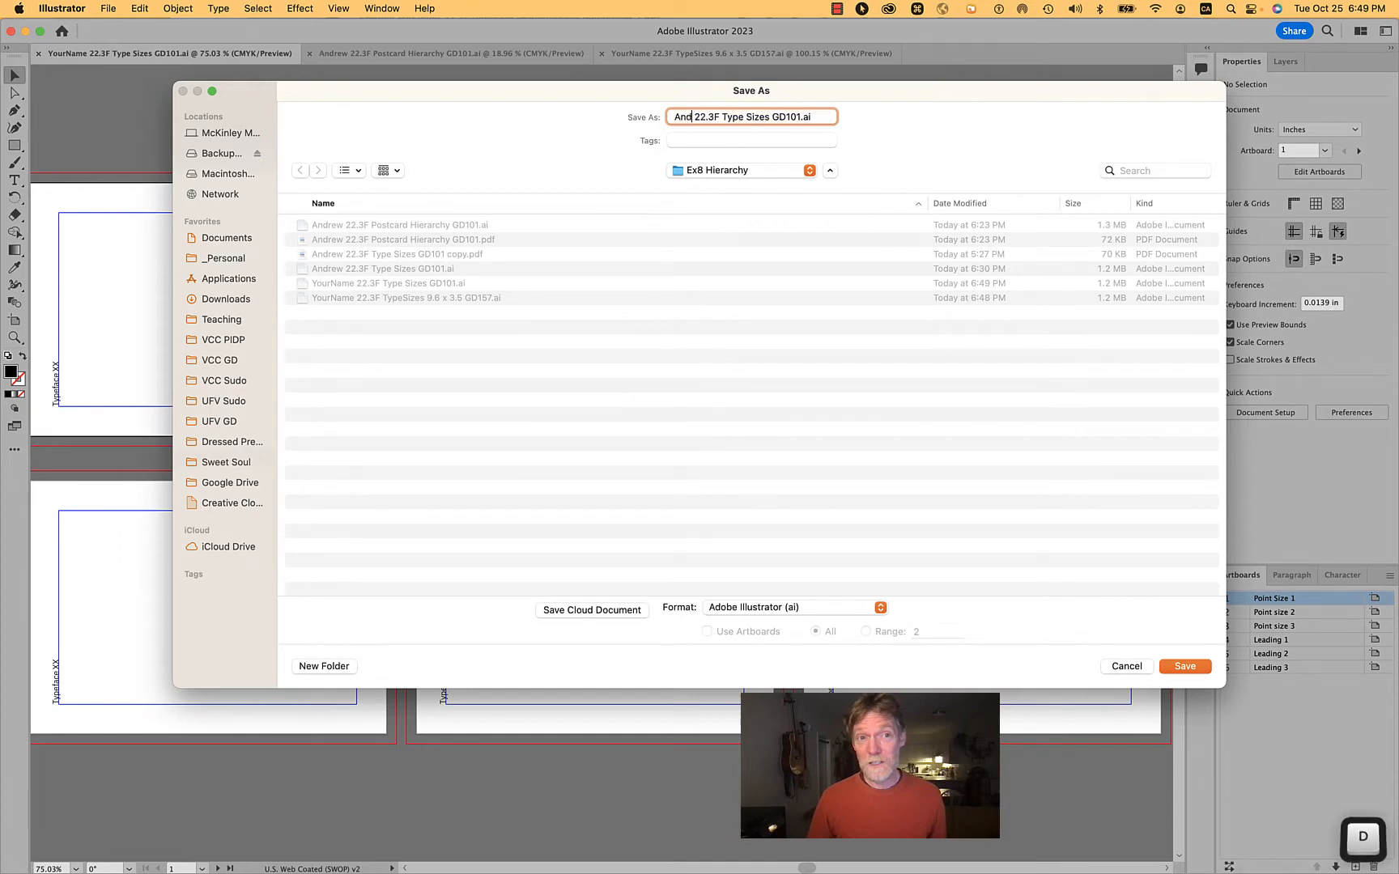
{"action": "key", "text": "Return"}
{"action": "left_click", "coordinate": [153, 268]}
Switch to Grammarly Editor, copy the rationale paragraph with its Ref citation, and return to Illustrator.
{"action": "key", "text": "super+Tab"}
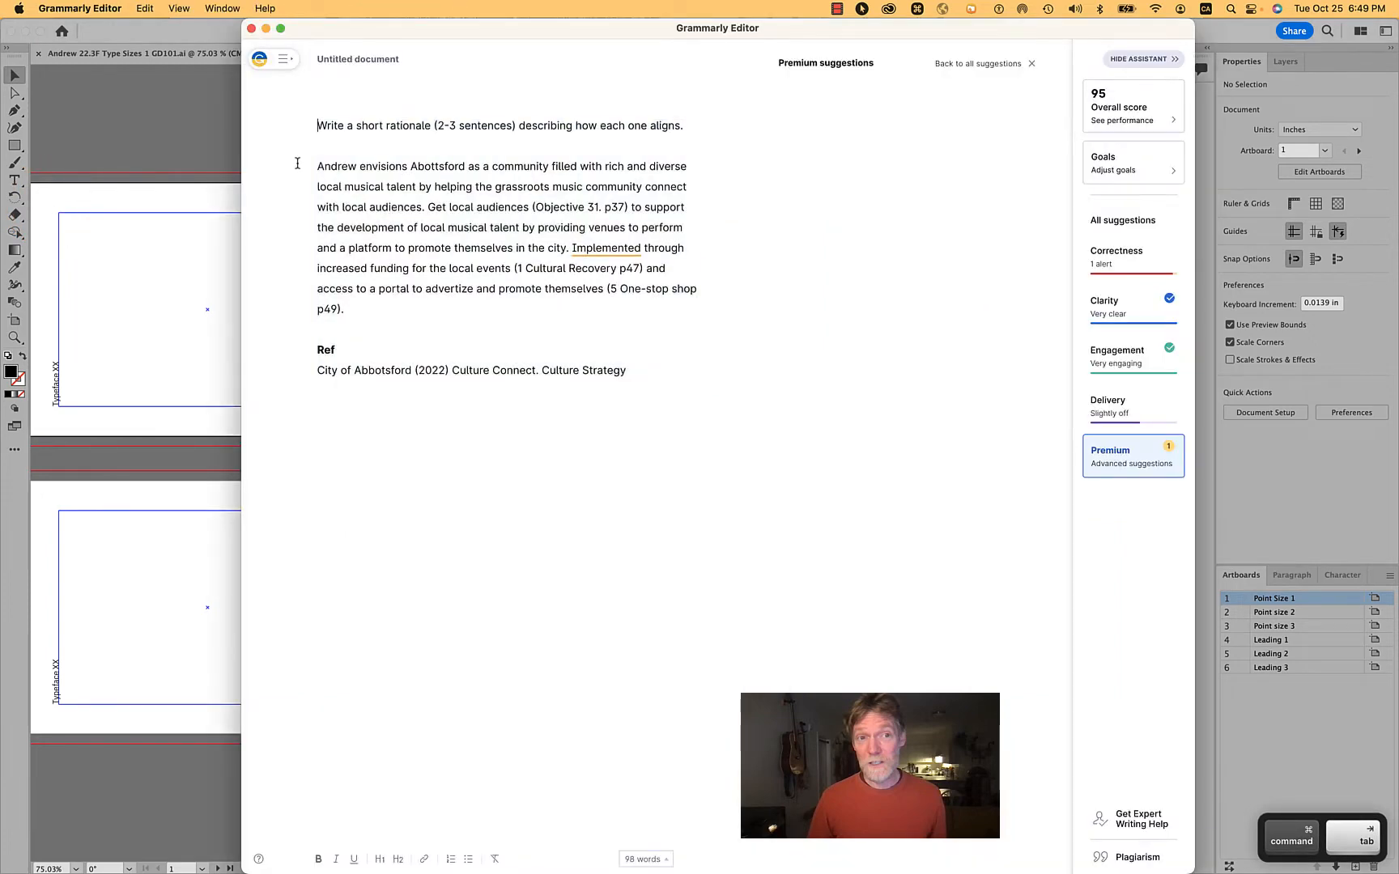
{"action": "left_click", "coordinate": [675, 179]}
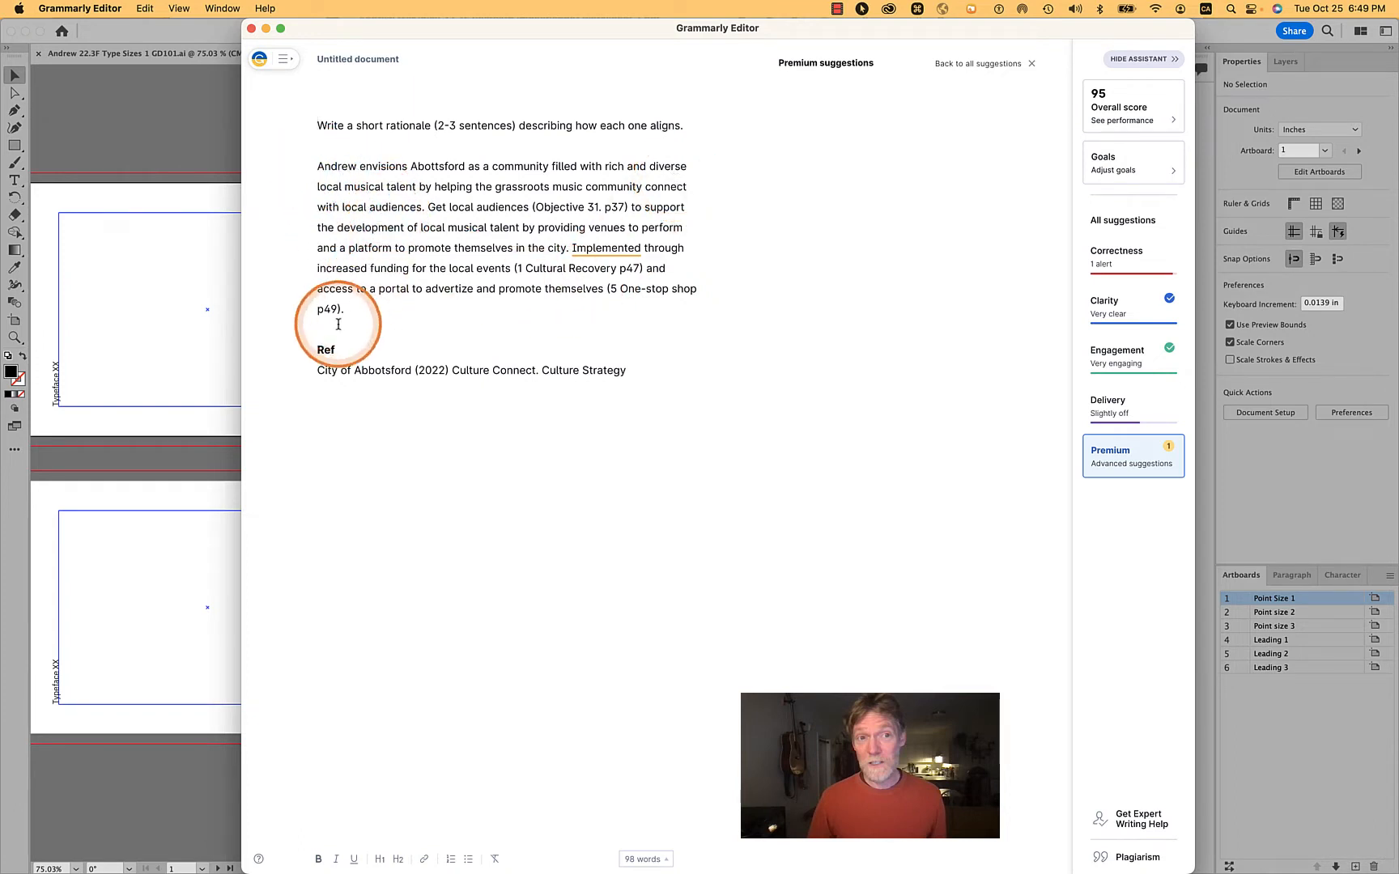
{"action": "left_click_drag", "start_coordinate": [628, 371], "coordinate": [318, 166]}
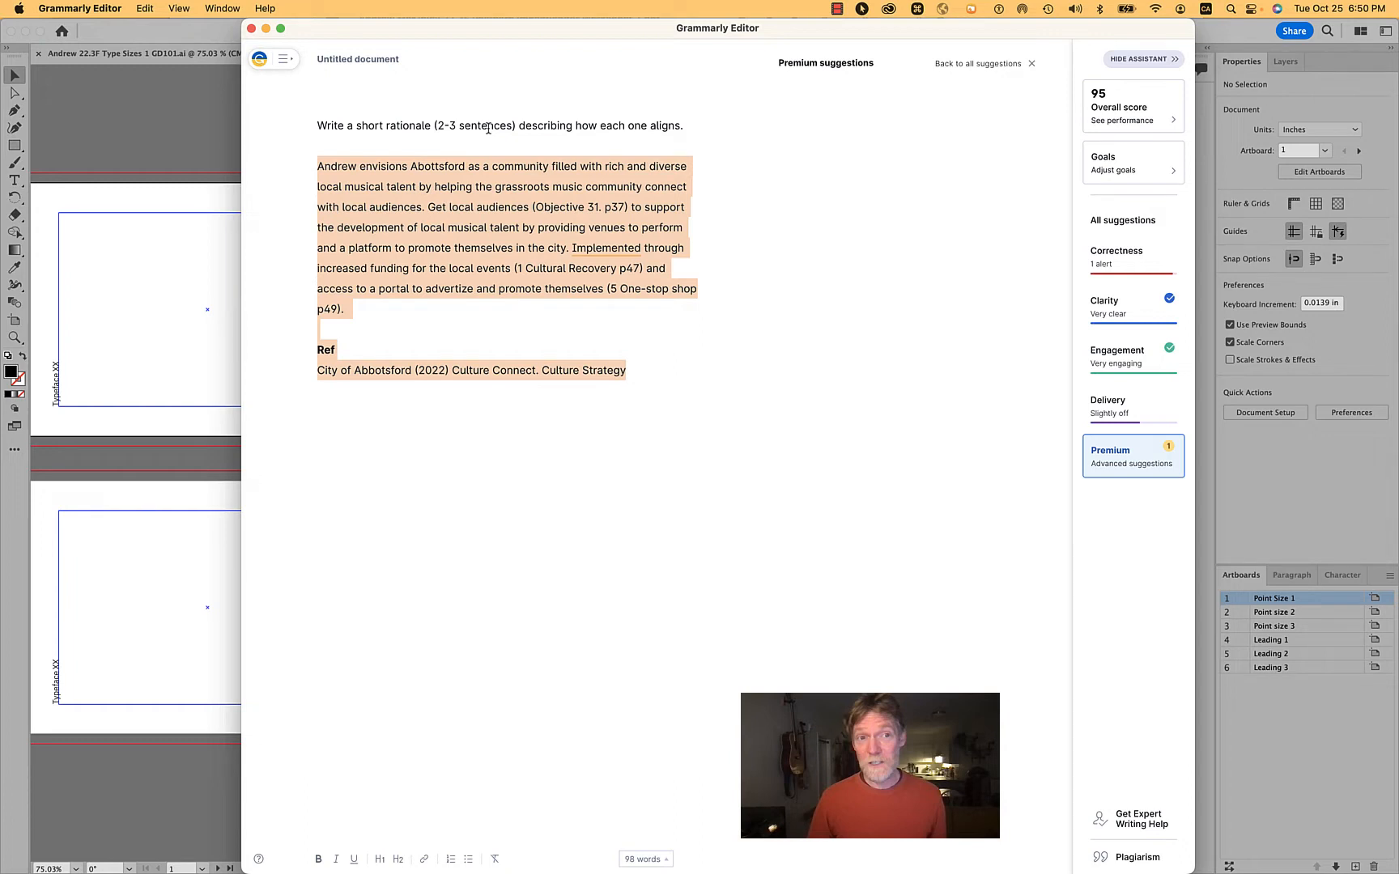
{"action": "key", "text": "super+Tab"}
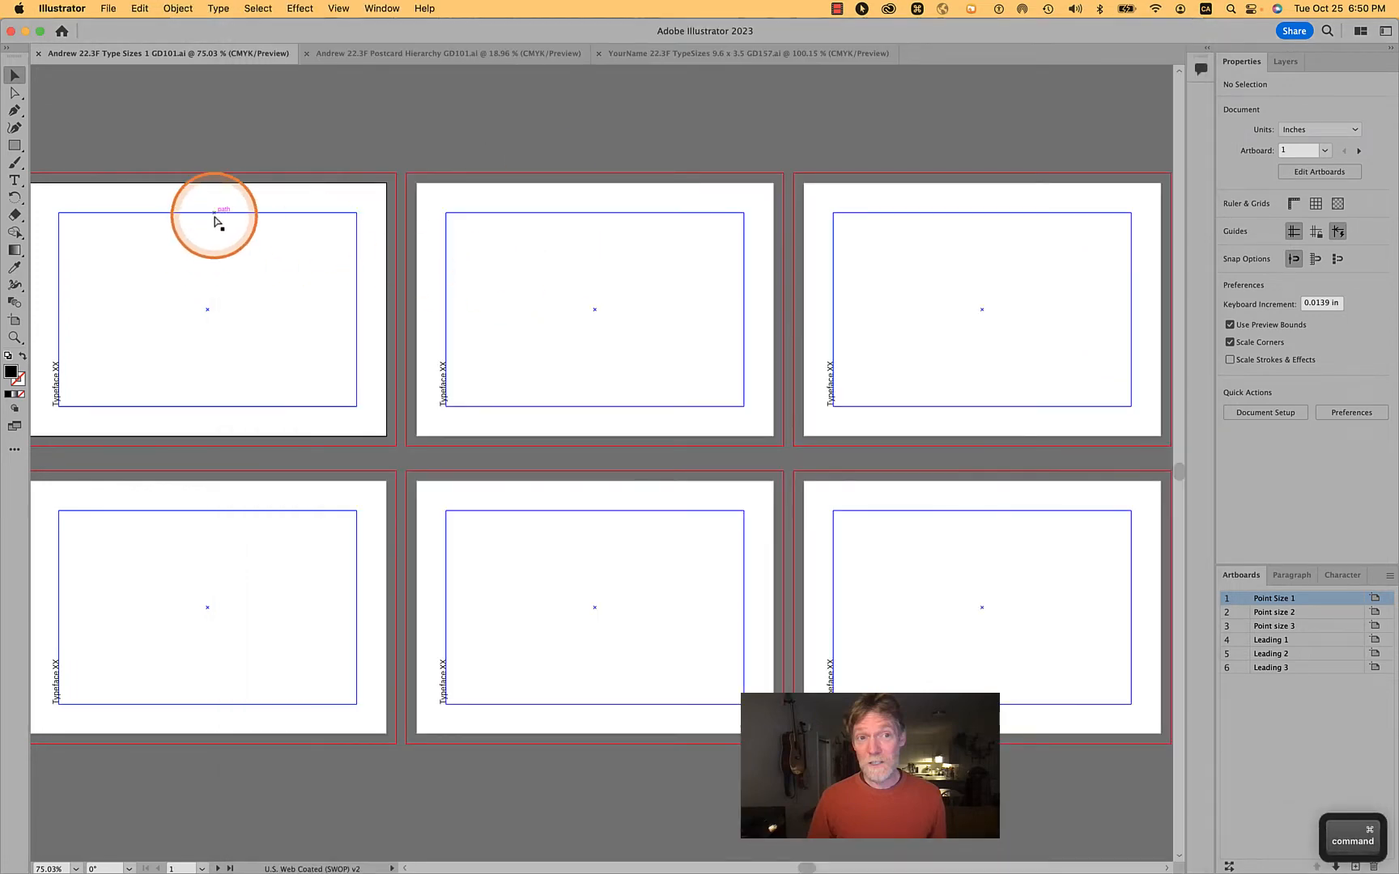
{"action": "left_click", "coordinate": [217, 214]}
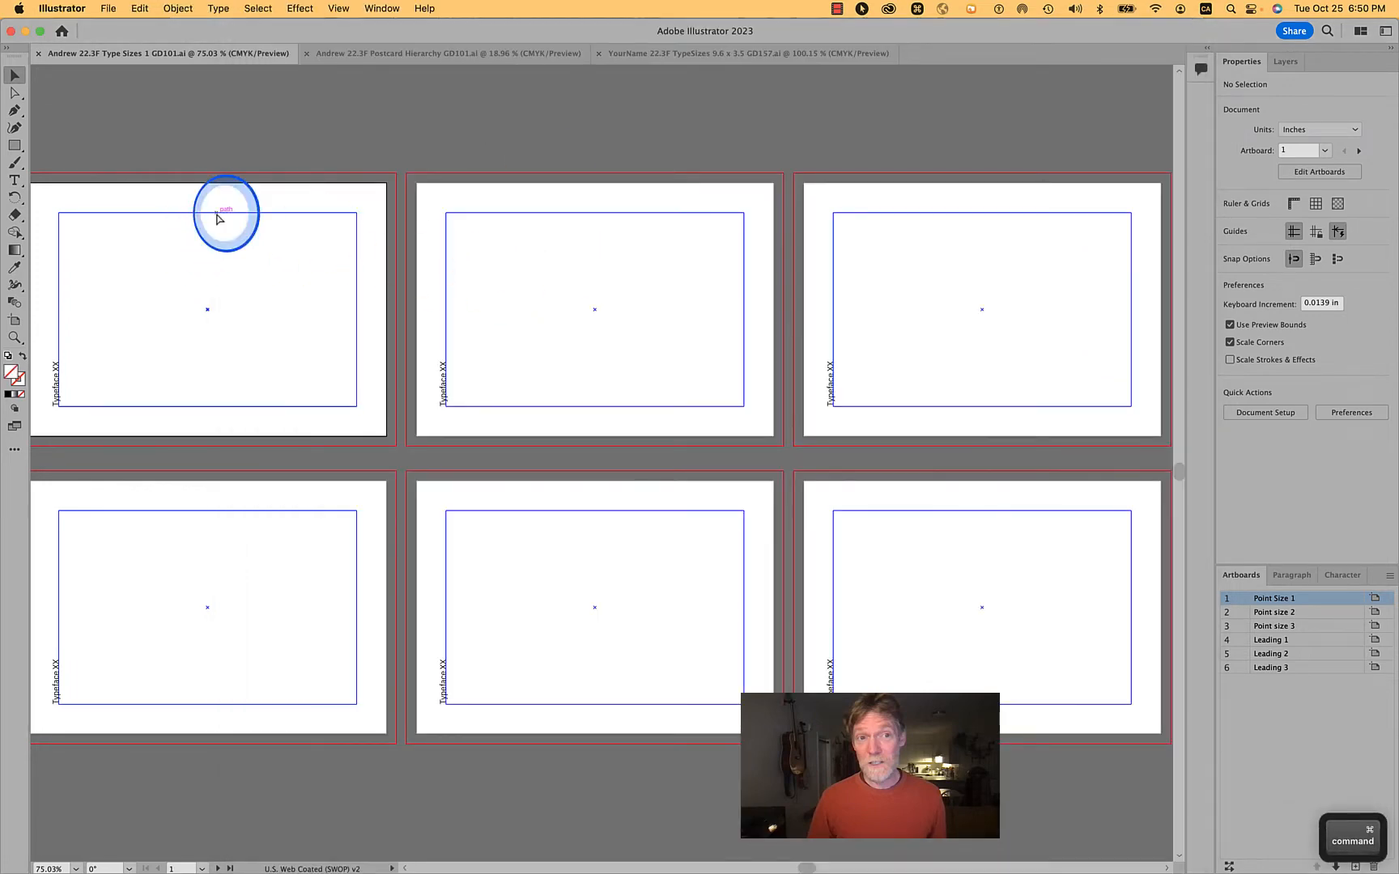
{"action": "left_click", "coordinate": [1283, 62]}
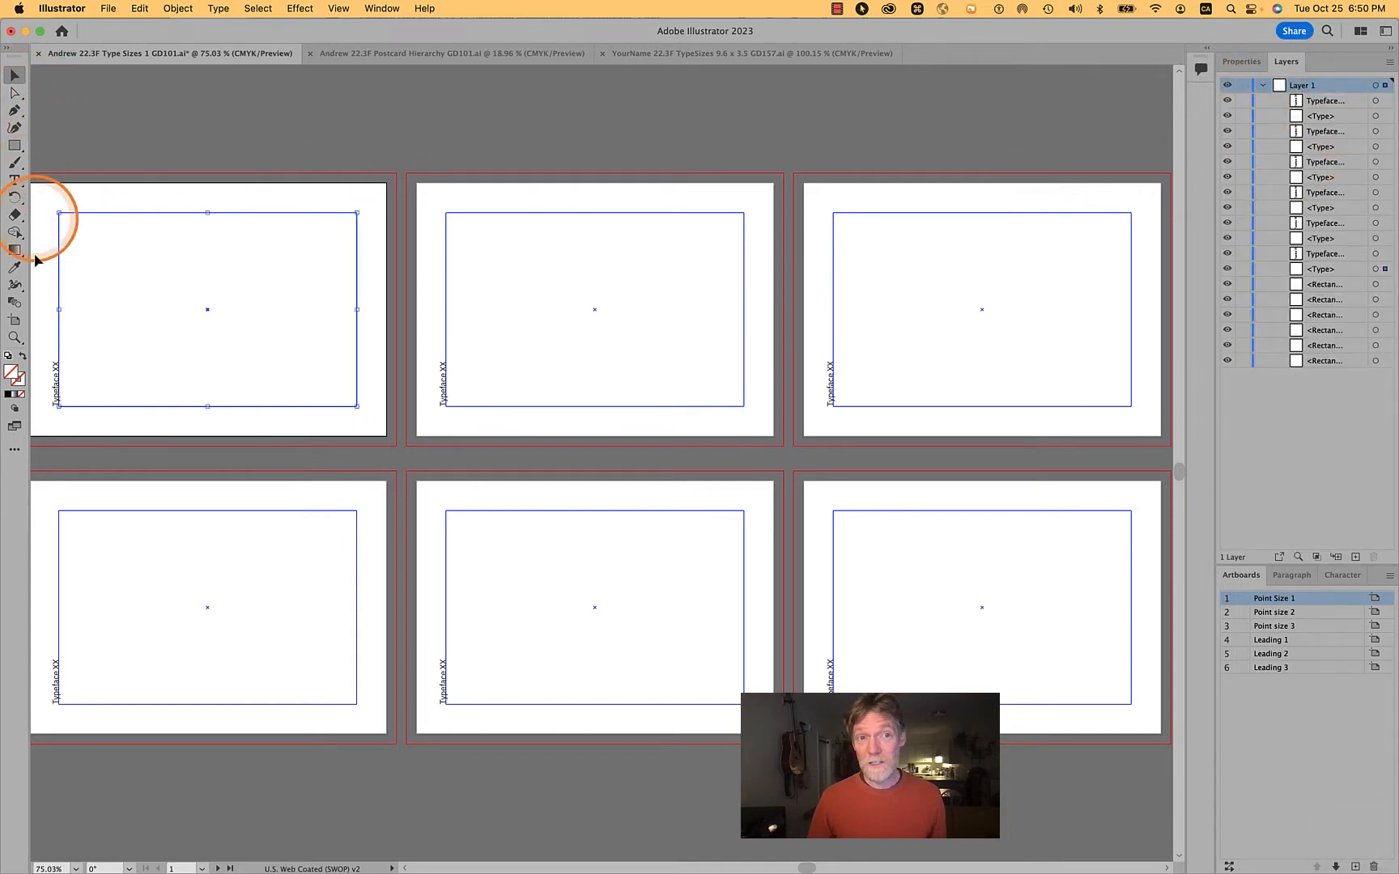
{"action": "left_click", "coordinate": [59, 395]}
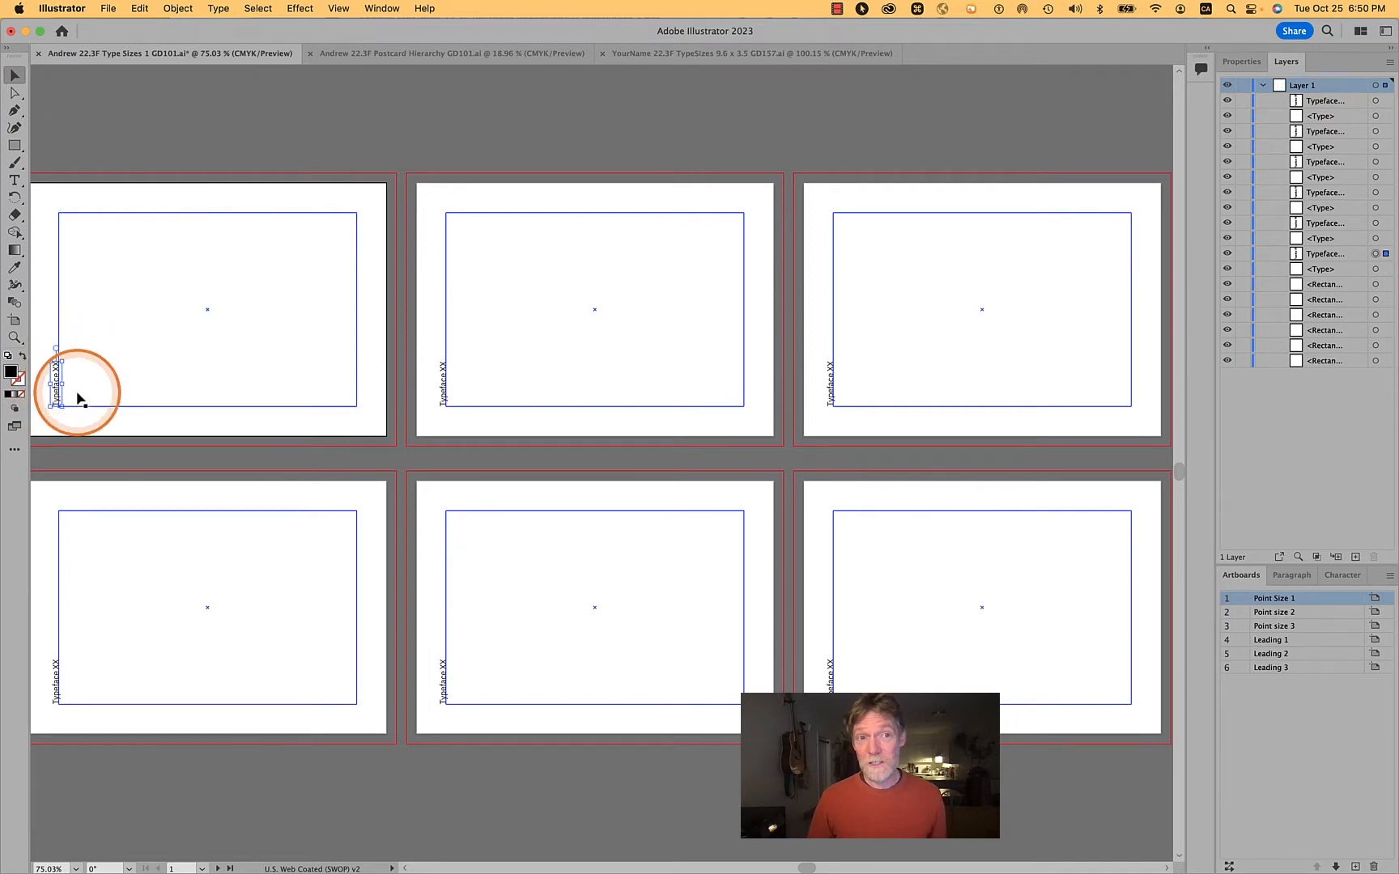
{"action": "left_click", "coordinate": [59, 247]}
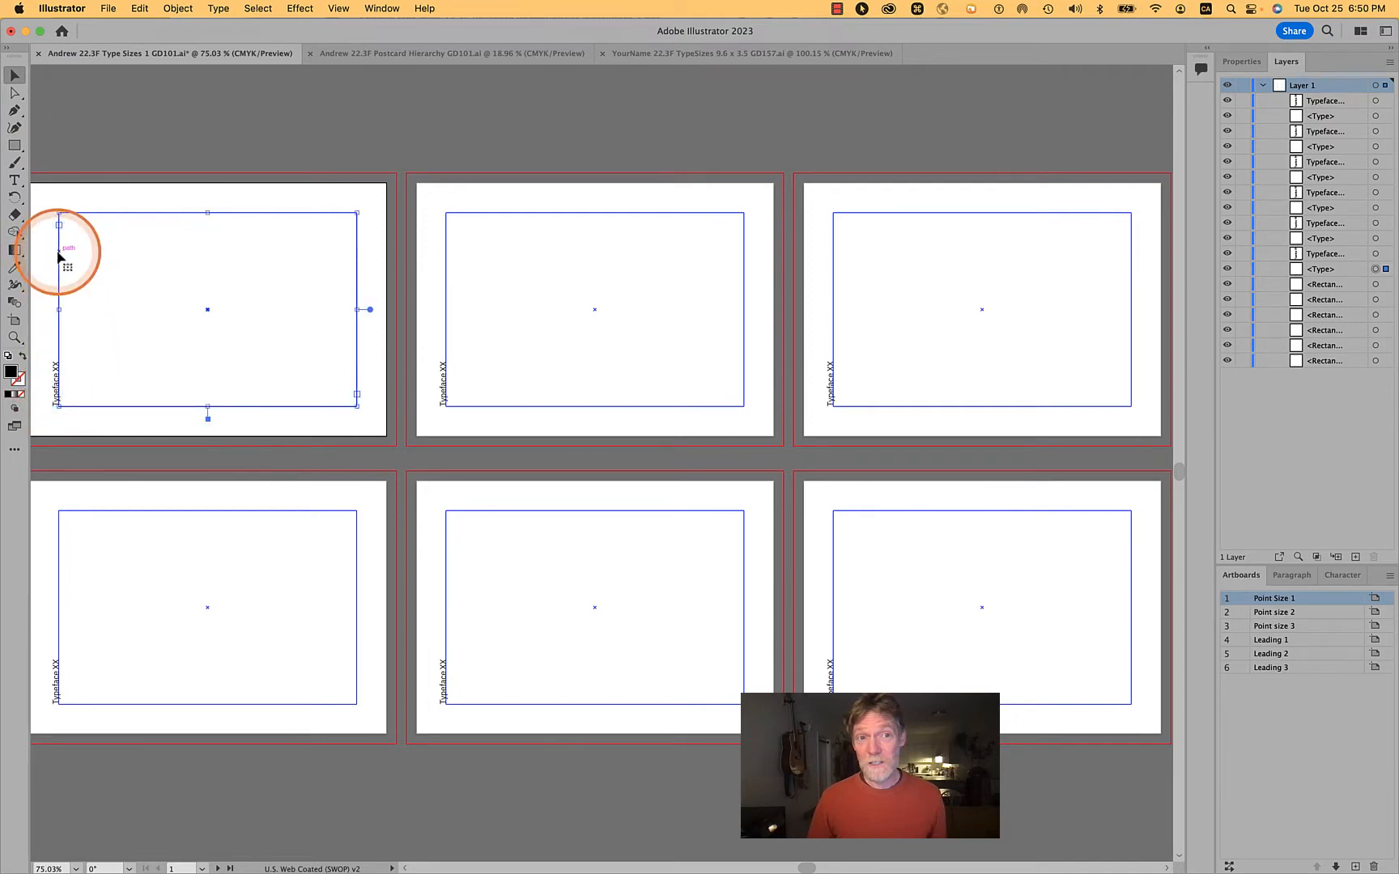
{"action": "left_click_drag", "start_coordinate": [57, 256], "coordinate": [153, 276]}
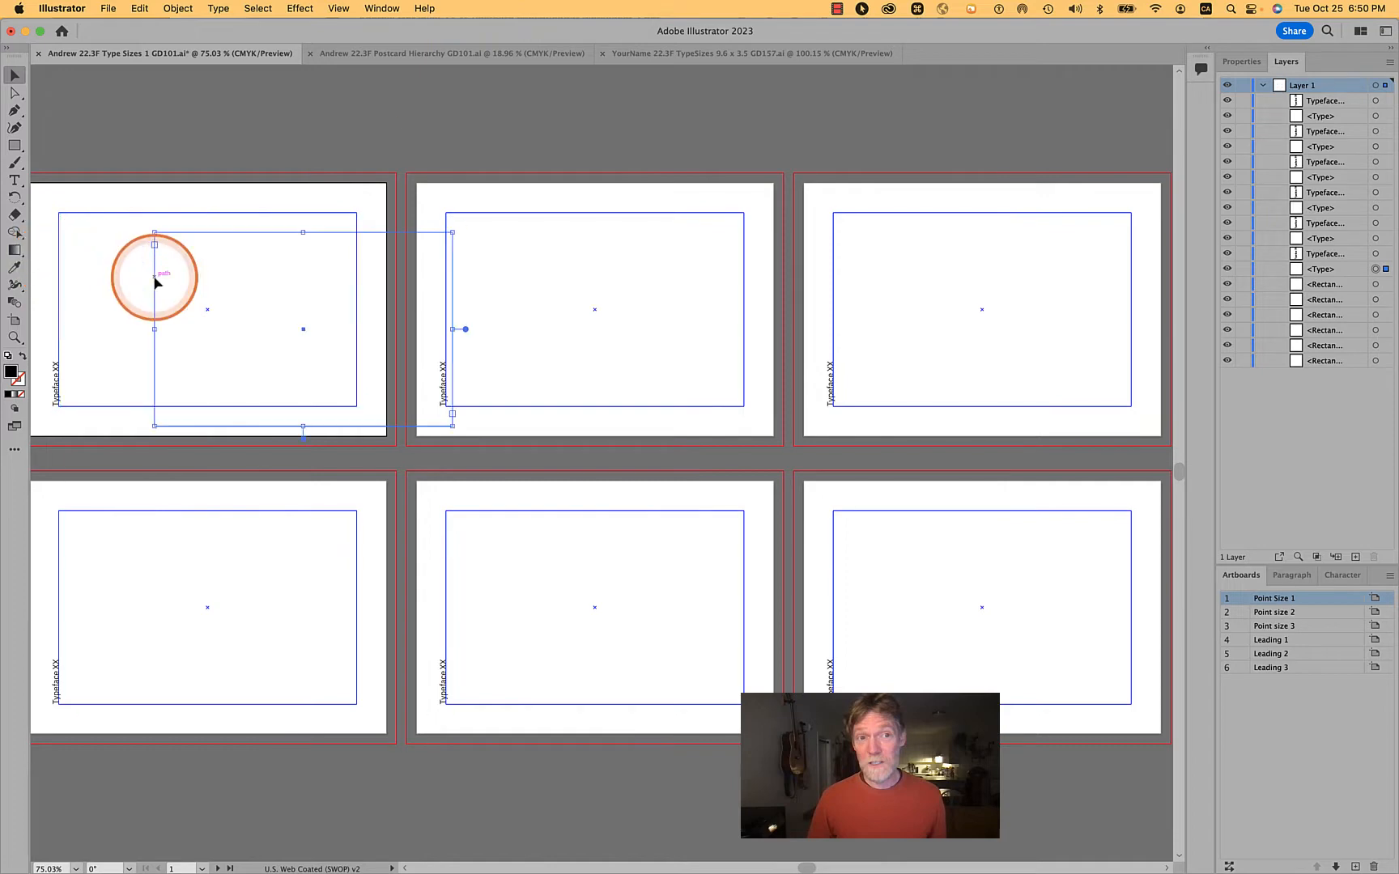
{"action": "left_click", "coordinate": [91, 213]}
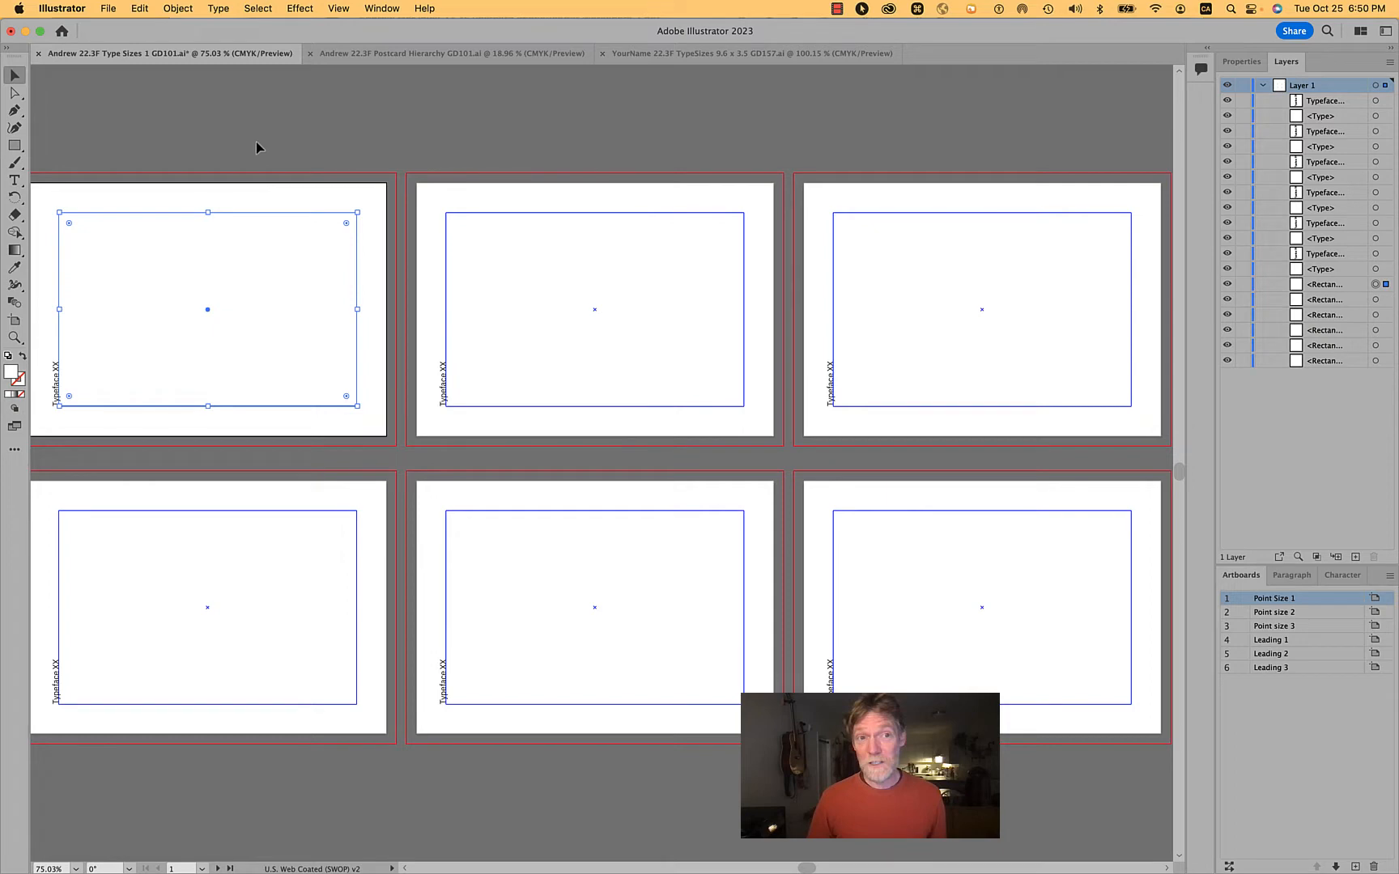
{"action": "key", "text": "super+z"}
{"action": "key", "text": "super+z"}
{"action": "key", "text": "super+z"}
{"action": "left_click", "coordinate": [285, 130]}
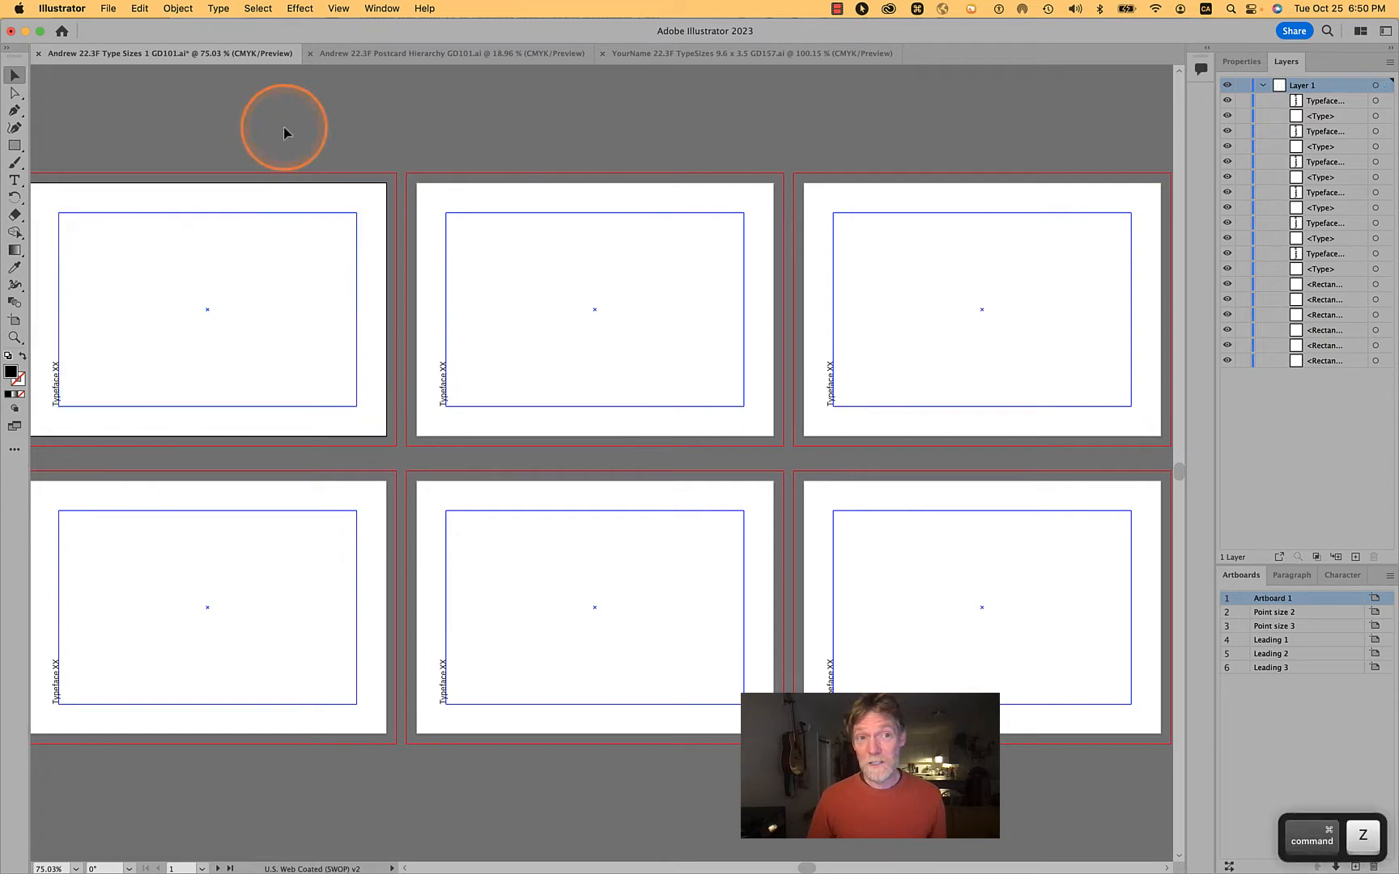
Lock the guides and paste the copied rationale text into the area text frame on the first artboard.
{"action": "left_click", "coordinate": [1241, 61]}
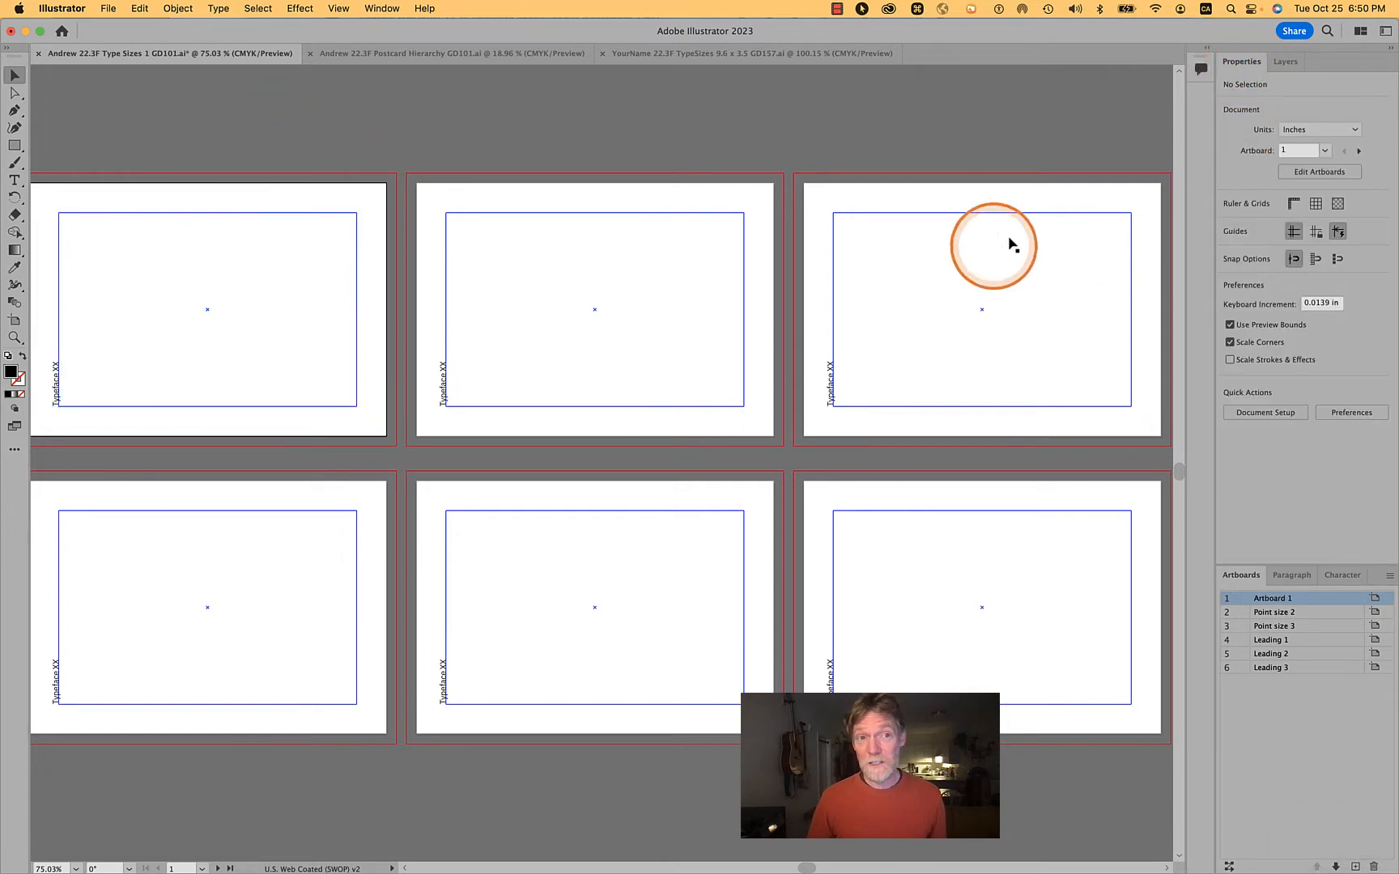
{"action": "left_click", "coordinate": [1315, 231]}
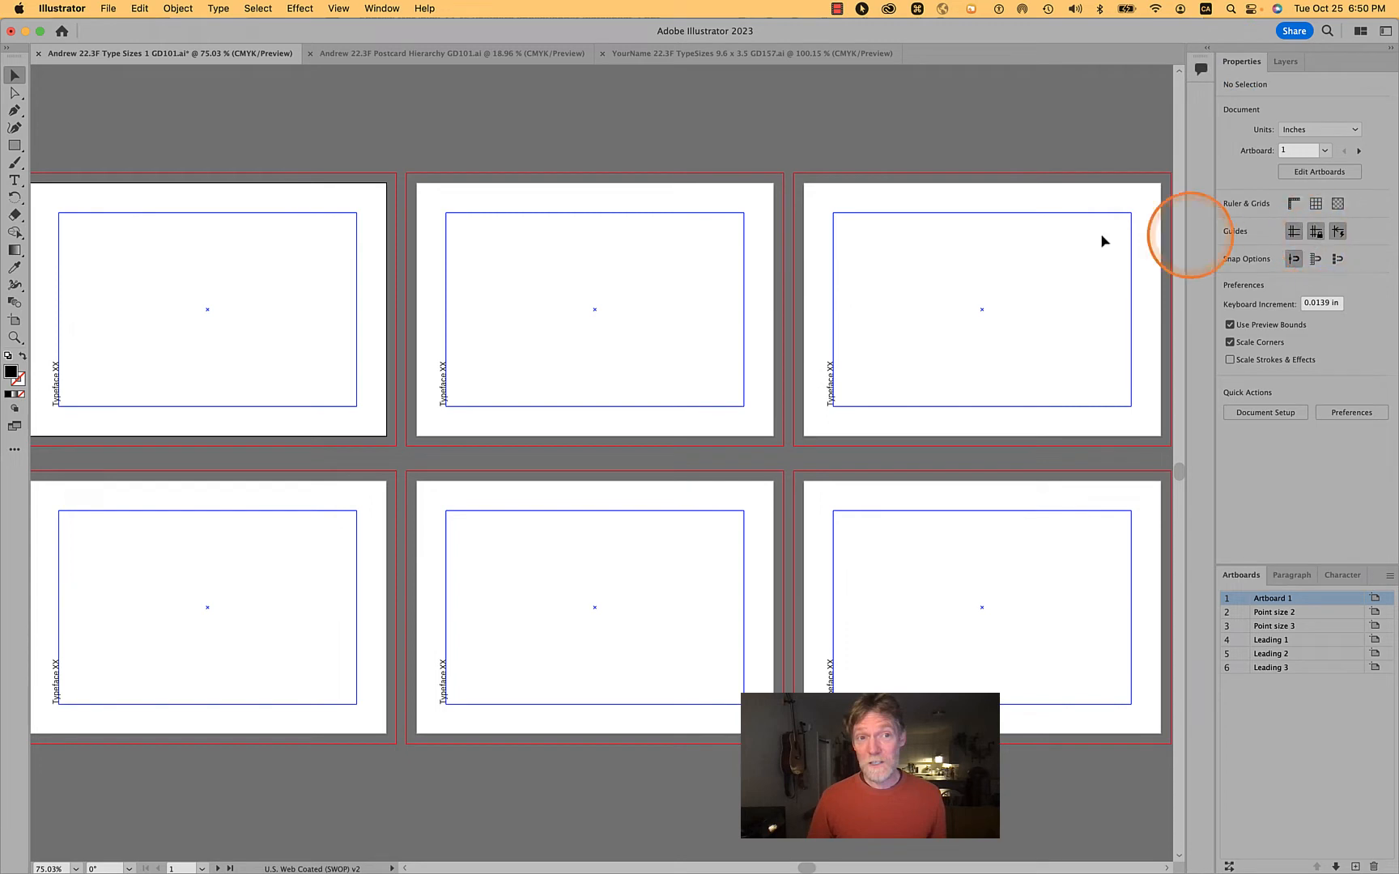
{"action": "left_click", "coordinate": [98, 240]}
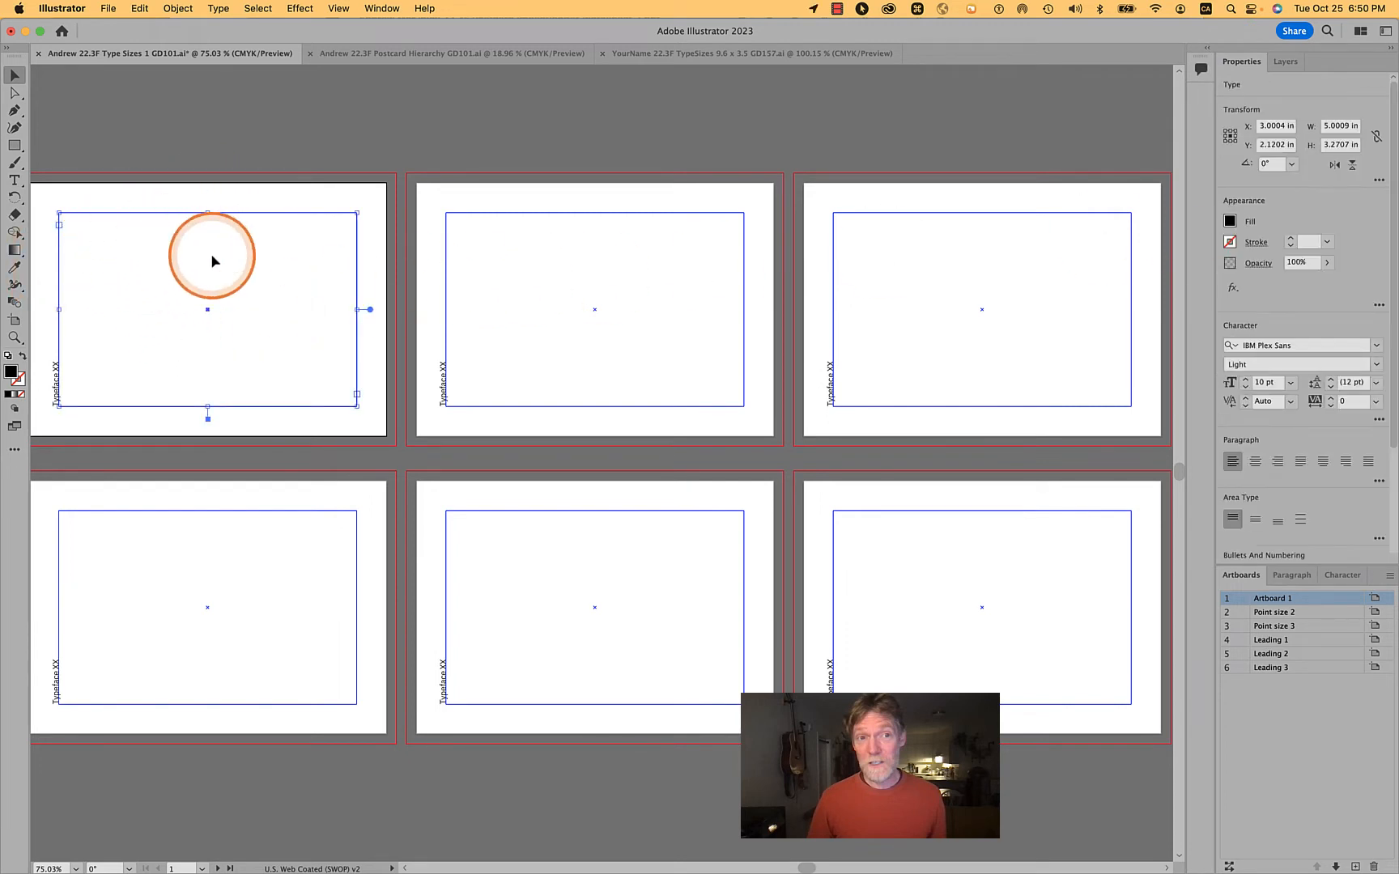
{"action": "key", "text": "t"}
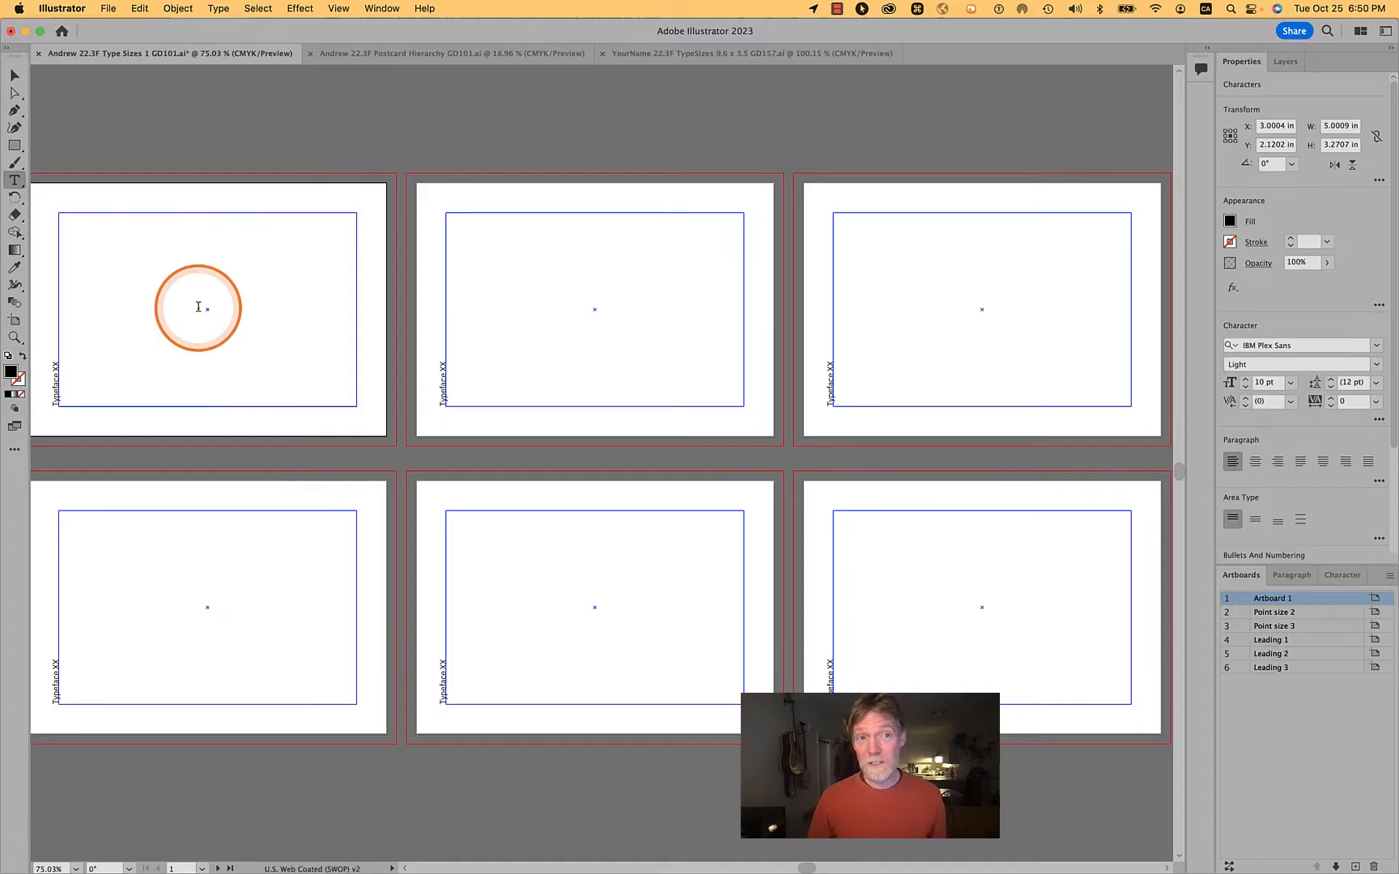
{"action": "left_click", "coordinate": [198, 307]}
{"action": "key", "text": "cmd+v"}
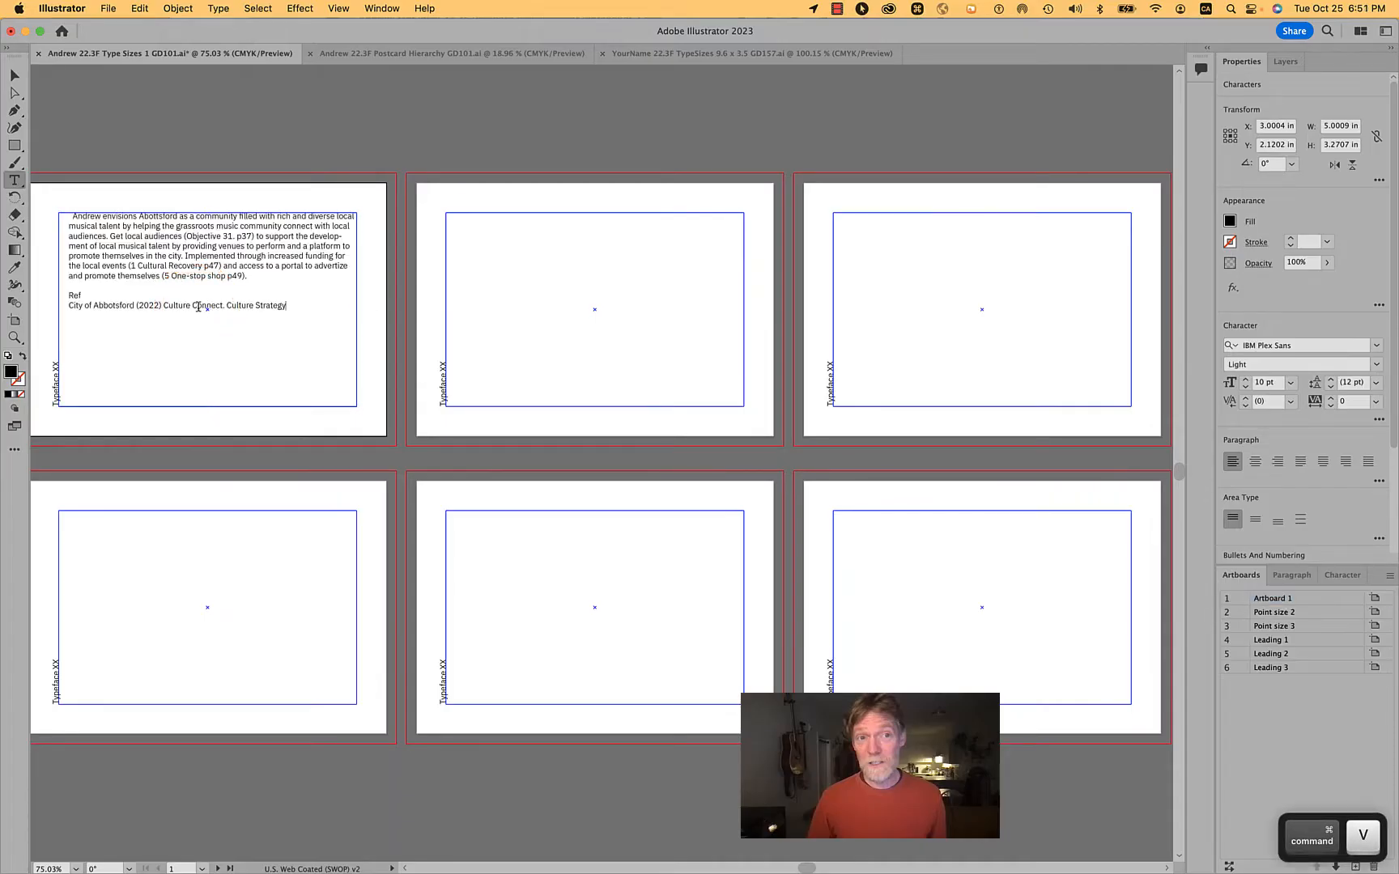
Delete the extra space before the first word of the pasted rationale paragraph.
{"action": "left_click", "coordinate": [63, 224]}
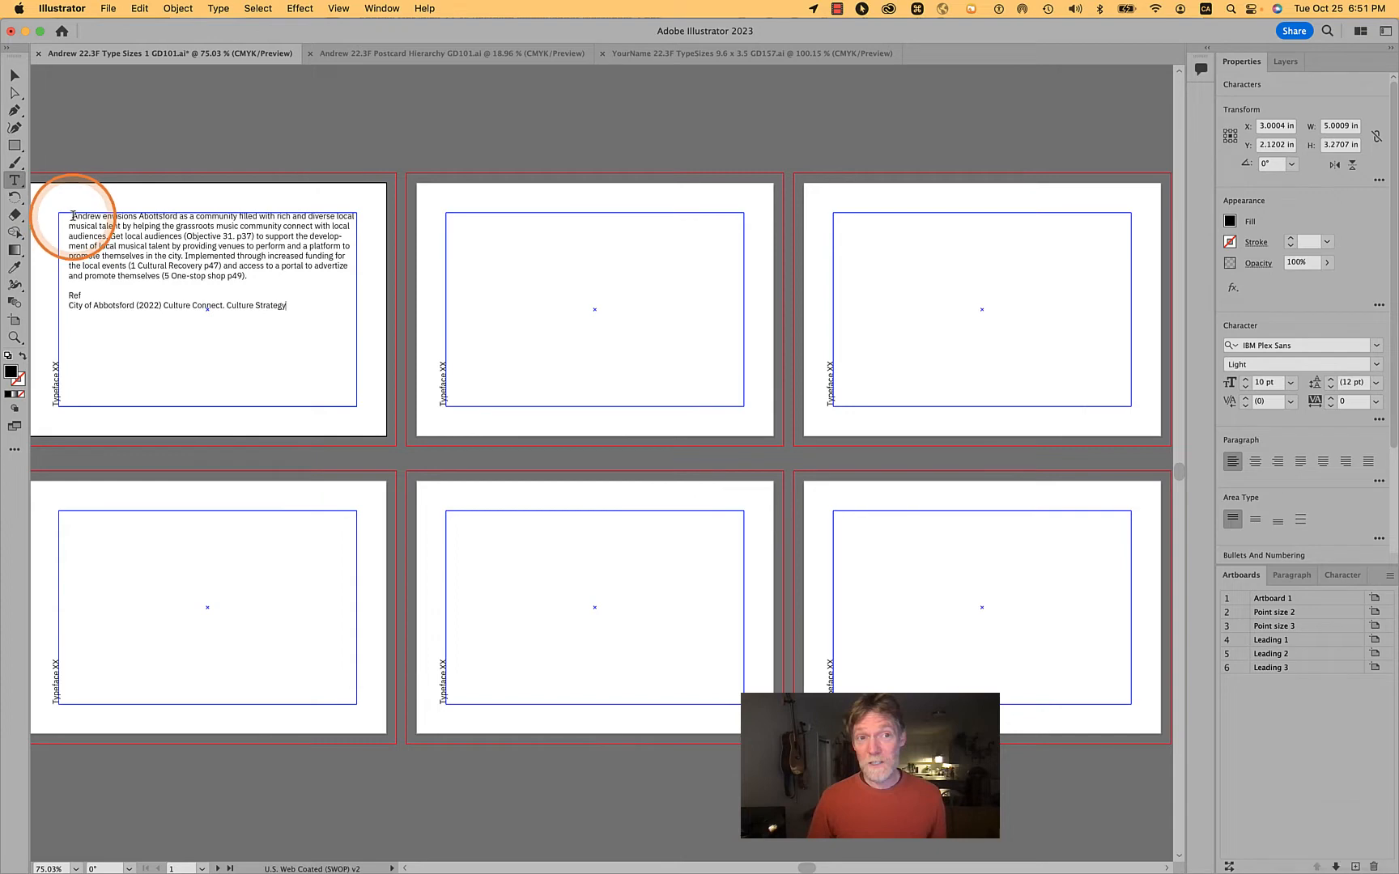
{"action": "left_click_drag", "start_coordinate": [76, 218], "coordinate": [63, 217]}
{"action": "key", "text": "BackSpace"}
{"action": "left_click", "coordinate": [157, 249]}
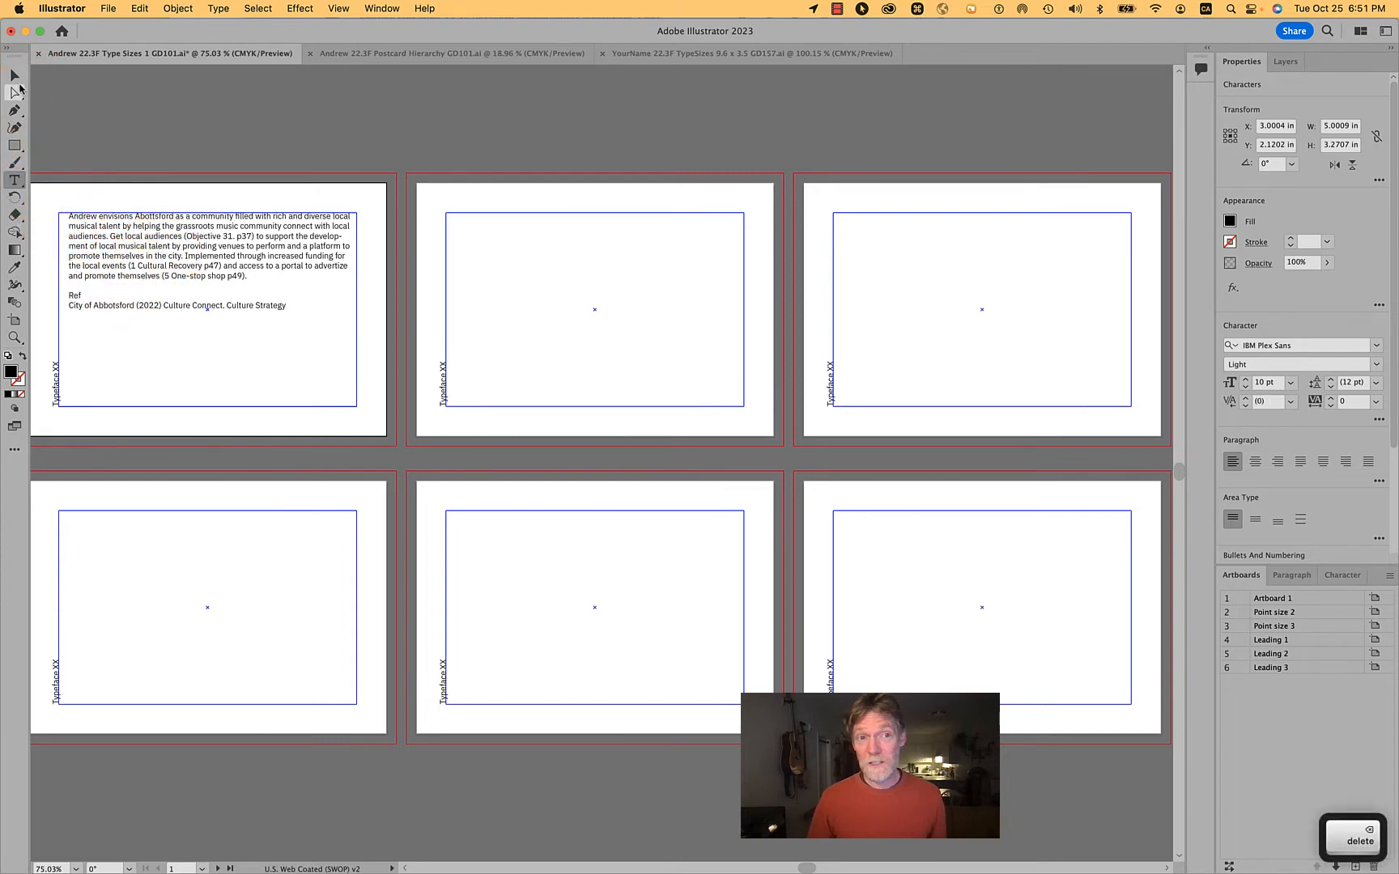
Select the rationale text frame, filter the fonts to Sans Serif, search for "IBM" and apply IBM Plex Sans Light.
{"action": "left_click", "coordinate": [14, 76]}
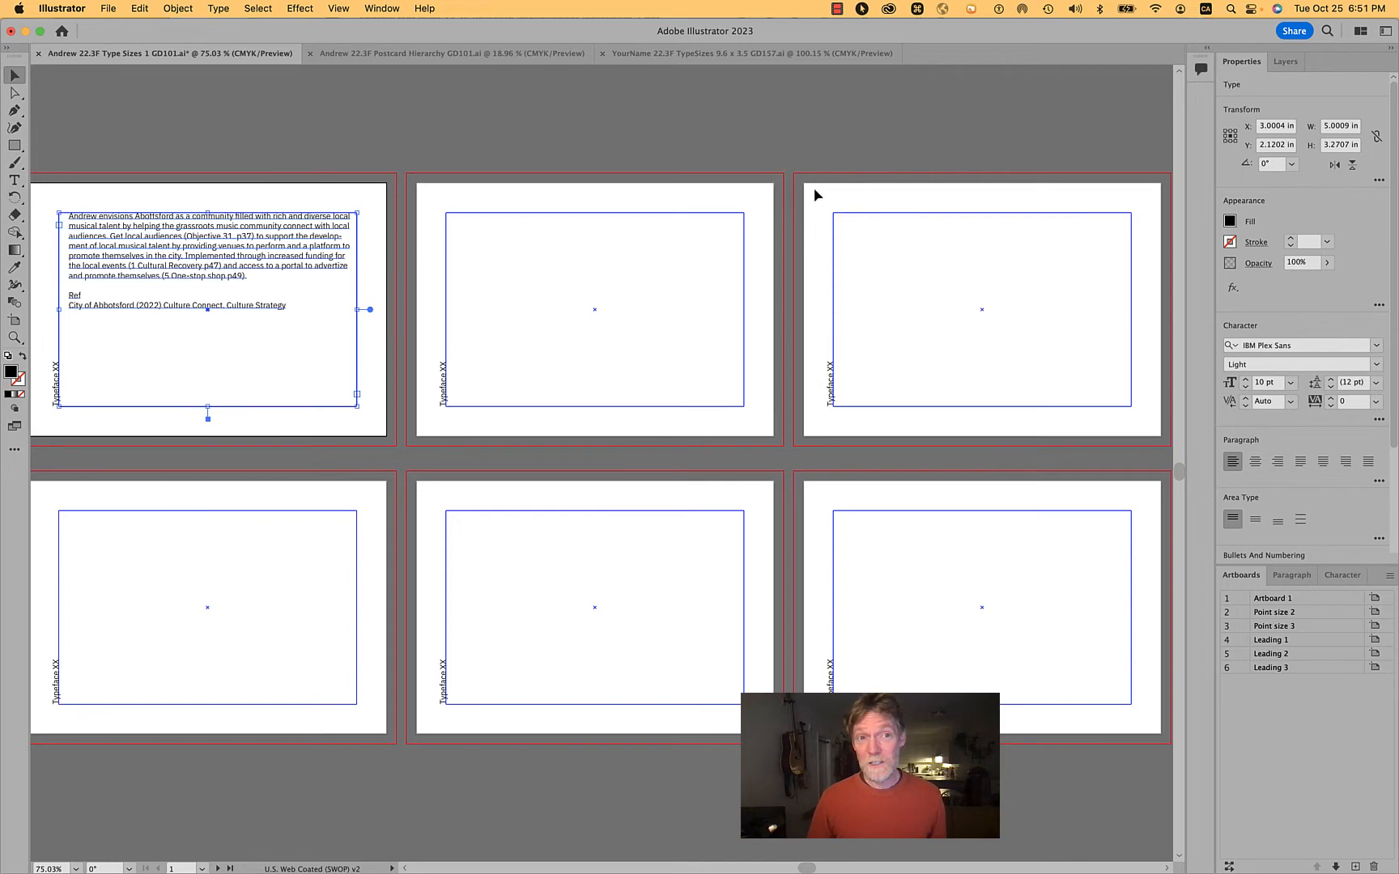
{"action": "left_click", "coordinate": [1376, 346]}
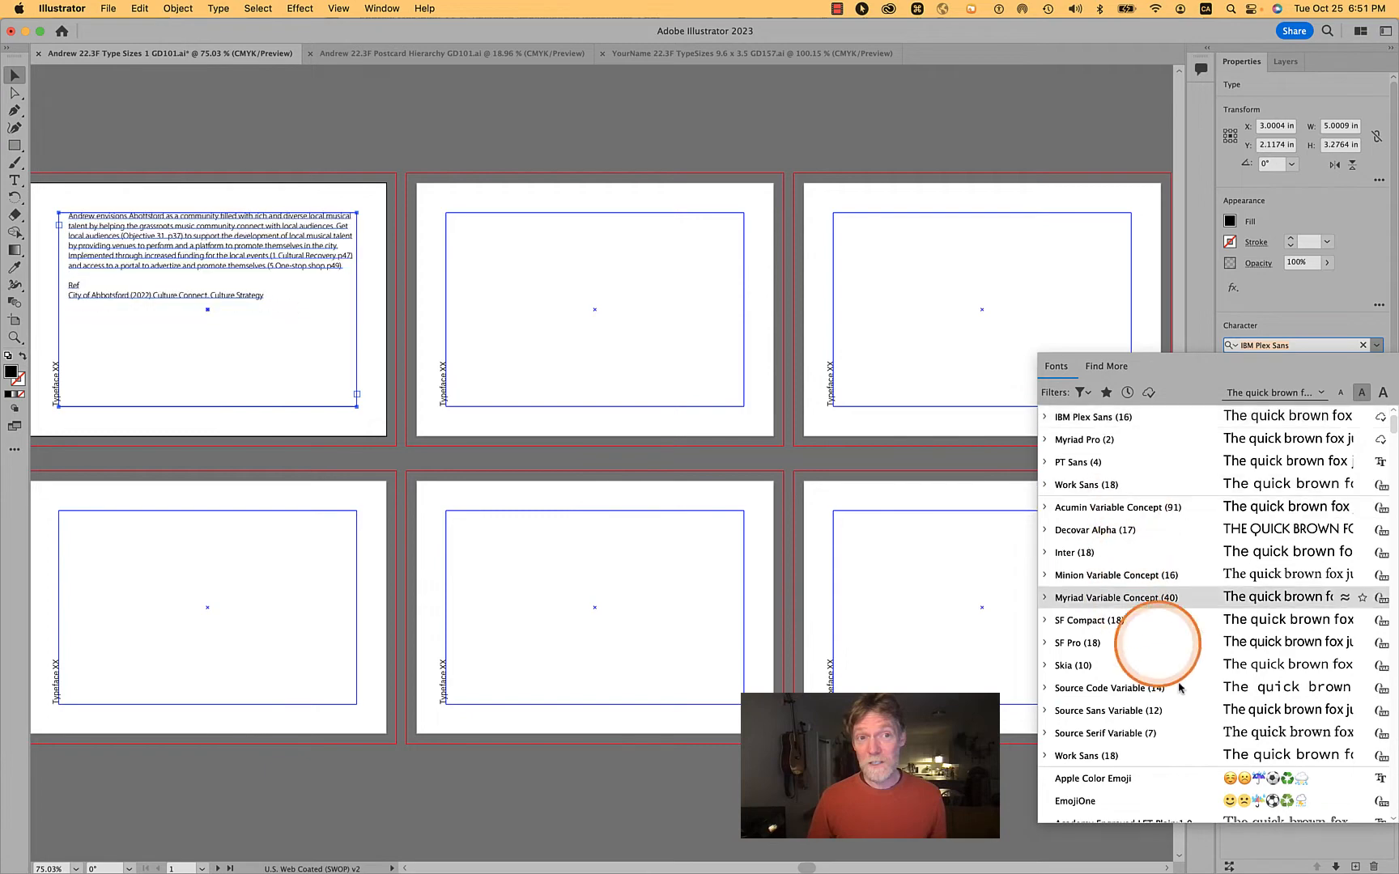
{"action": "scroll", "coordinate": [1157, 583], "scroll_direction": "down", "scroll_amount": 10}
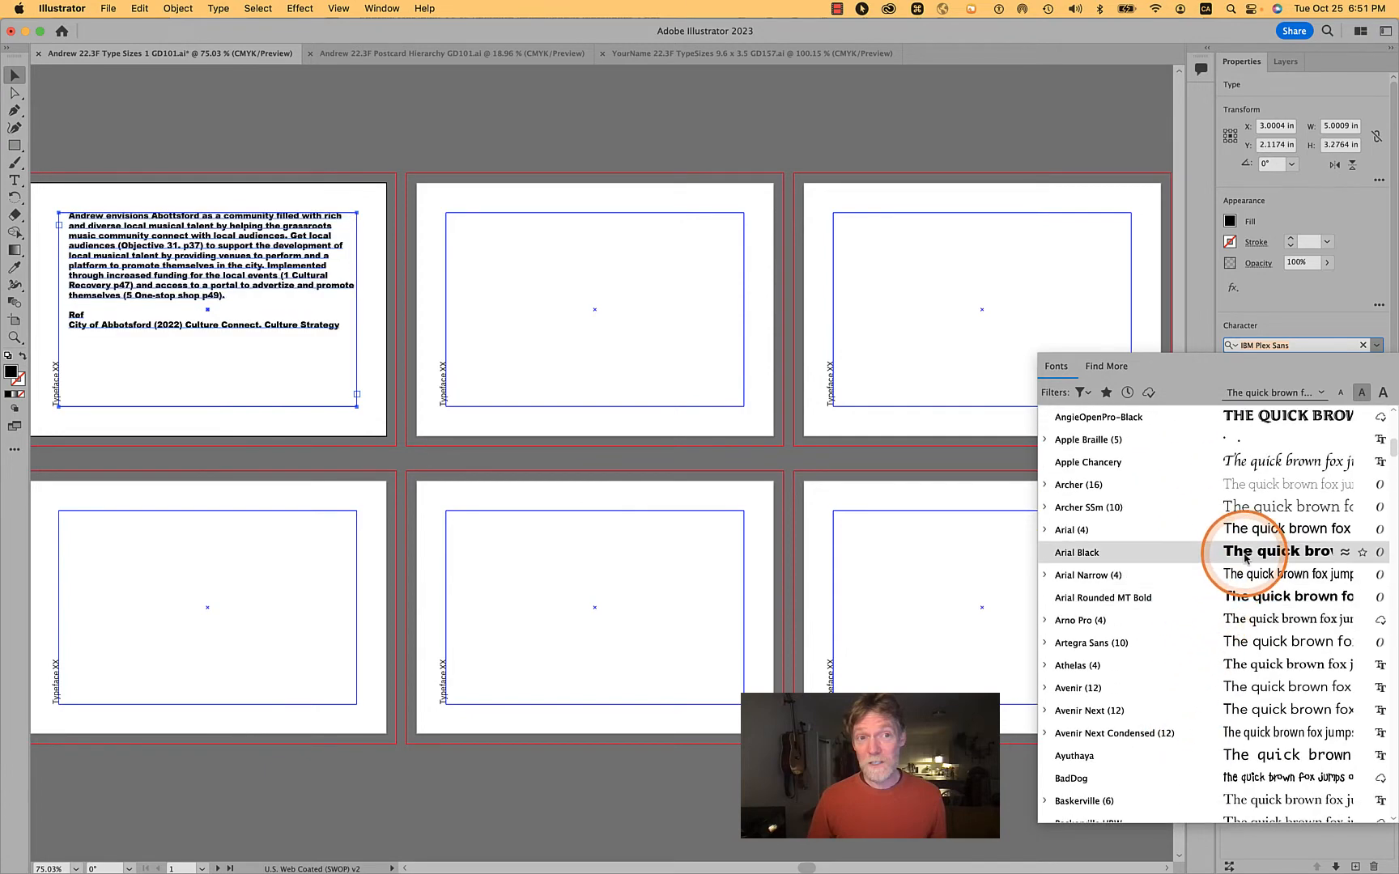
{"action": "left_click", "coordinate": [1236, 598]}
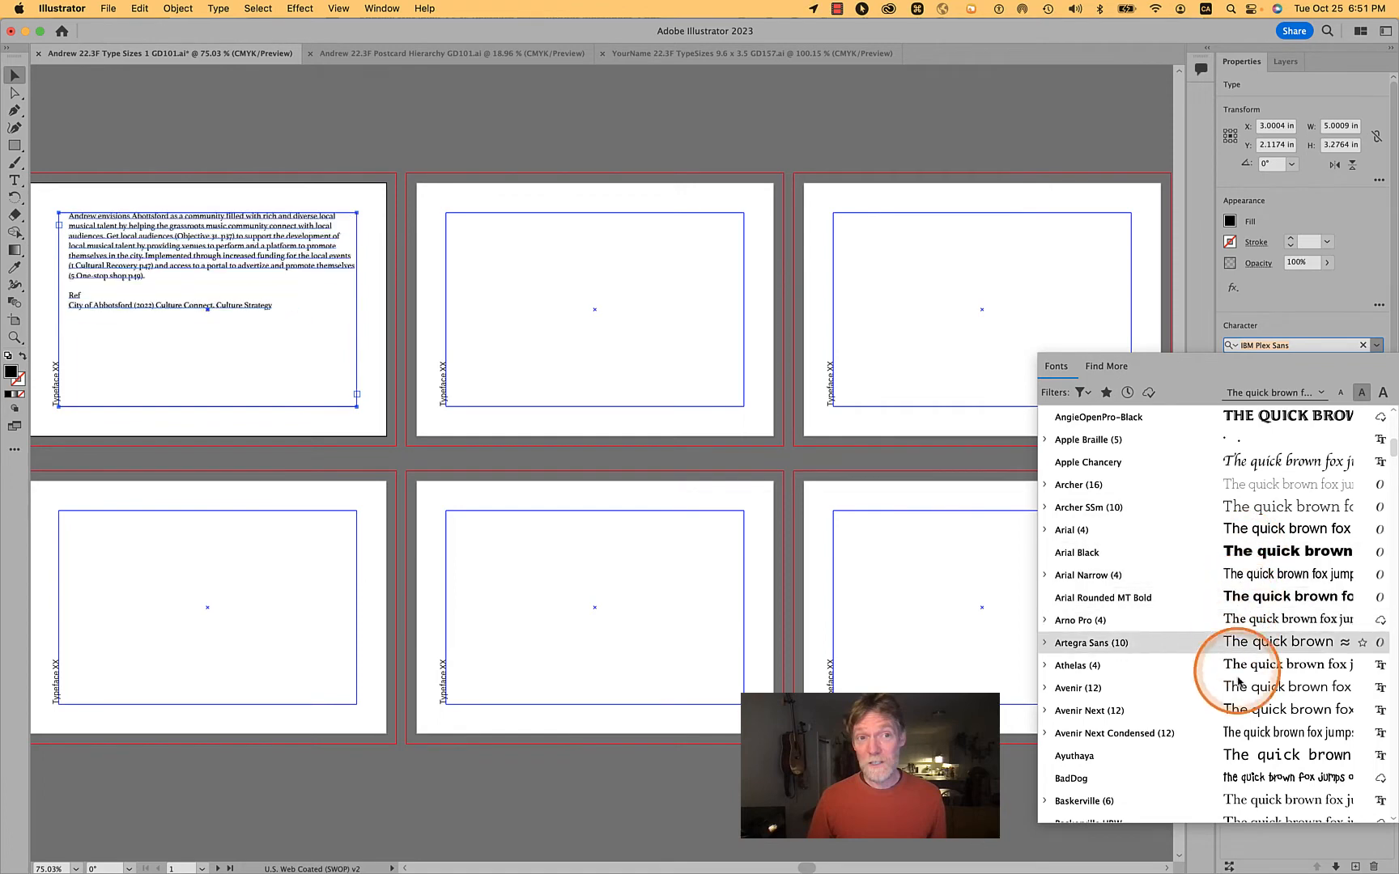
{"action": "scroll", "coordinate": [1241, 671], "scroll_direction": "down", "scroll_amount": 3}
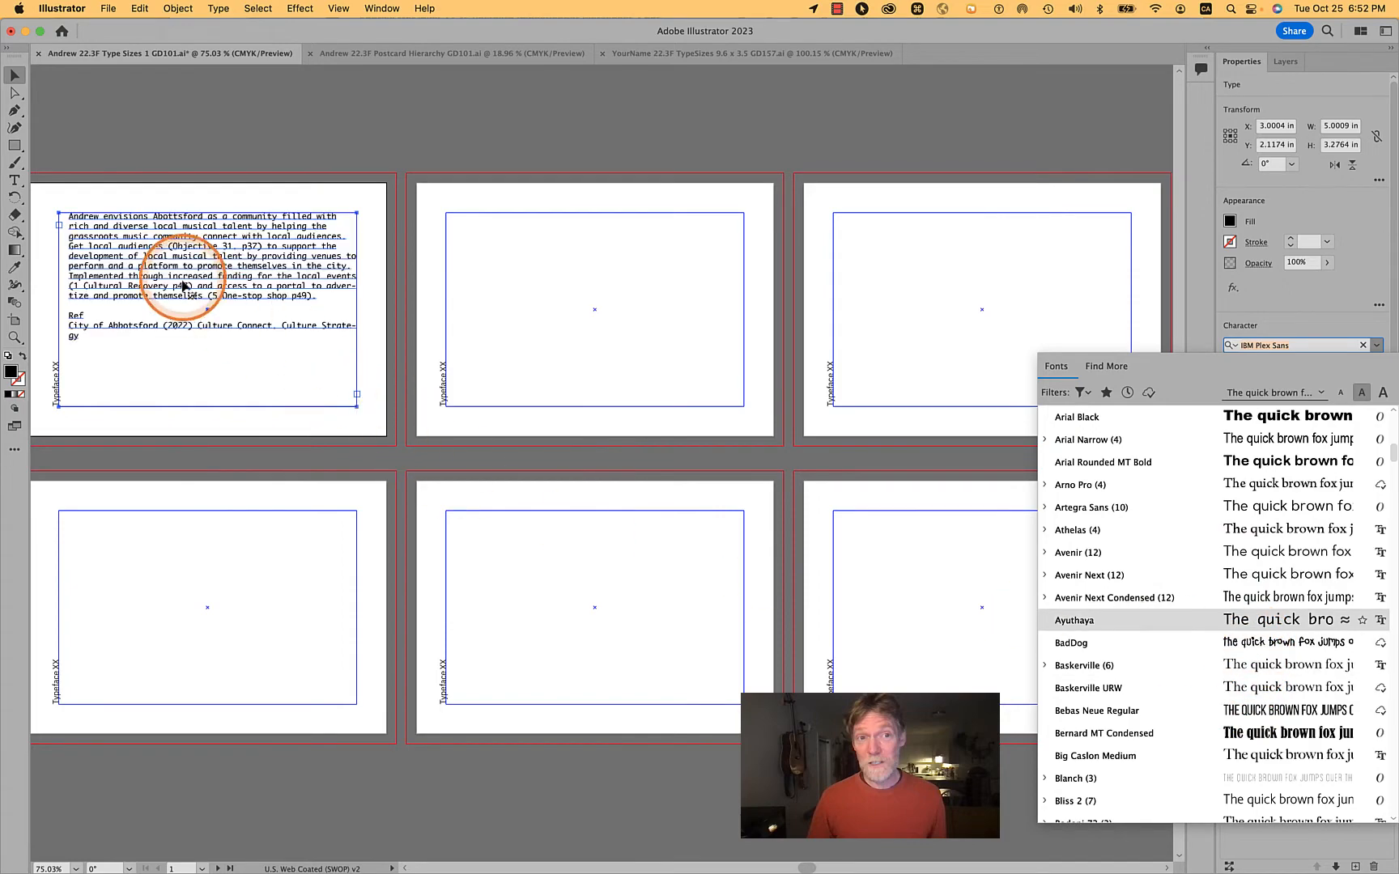
{"action": "scroll", "coordinate": [194, 234], "scroll_direction": "up", "scroll_amount": 3}
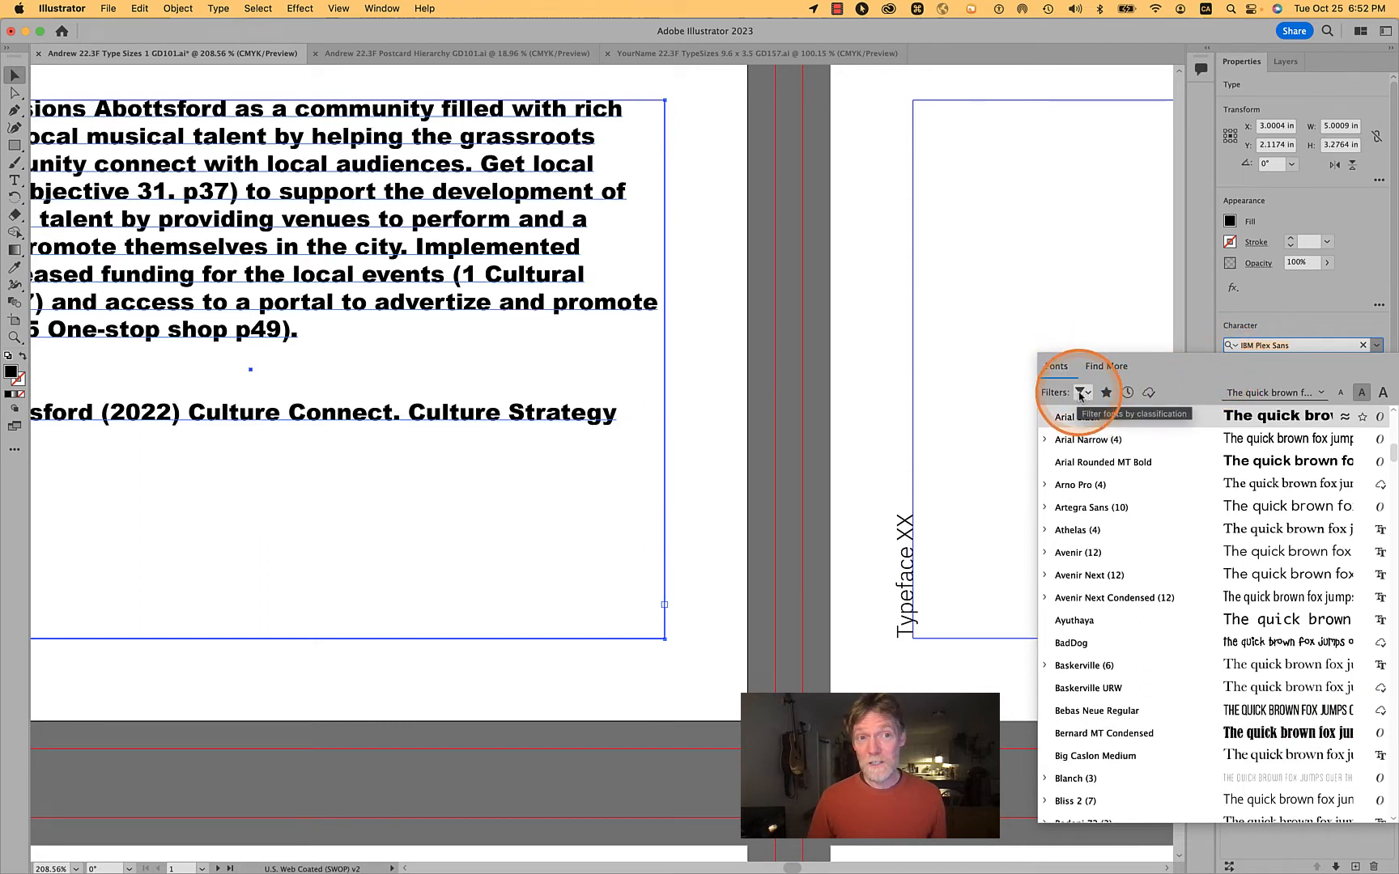
{"action": "left_click", "coordinate": [1084, 394]}
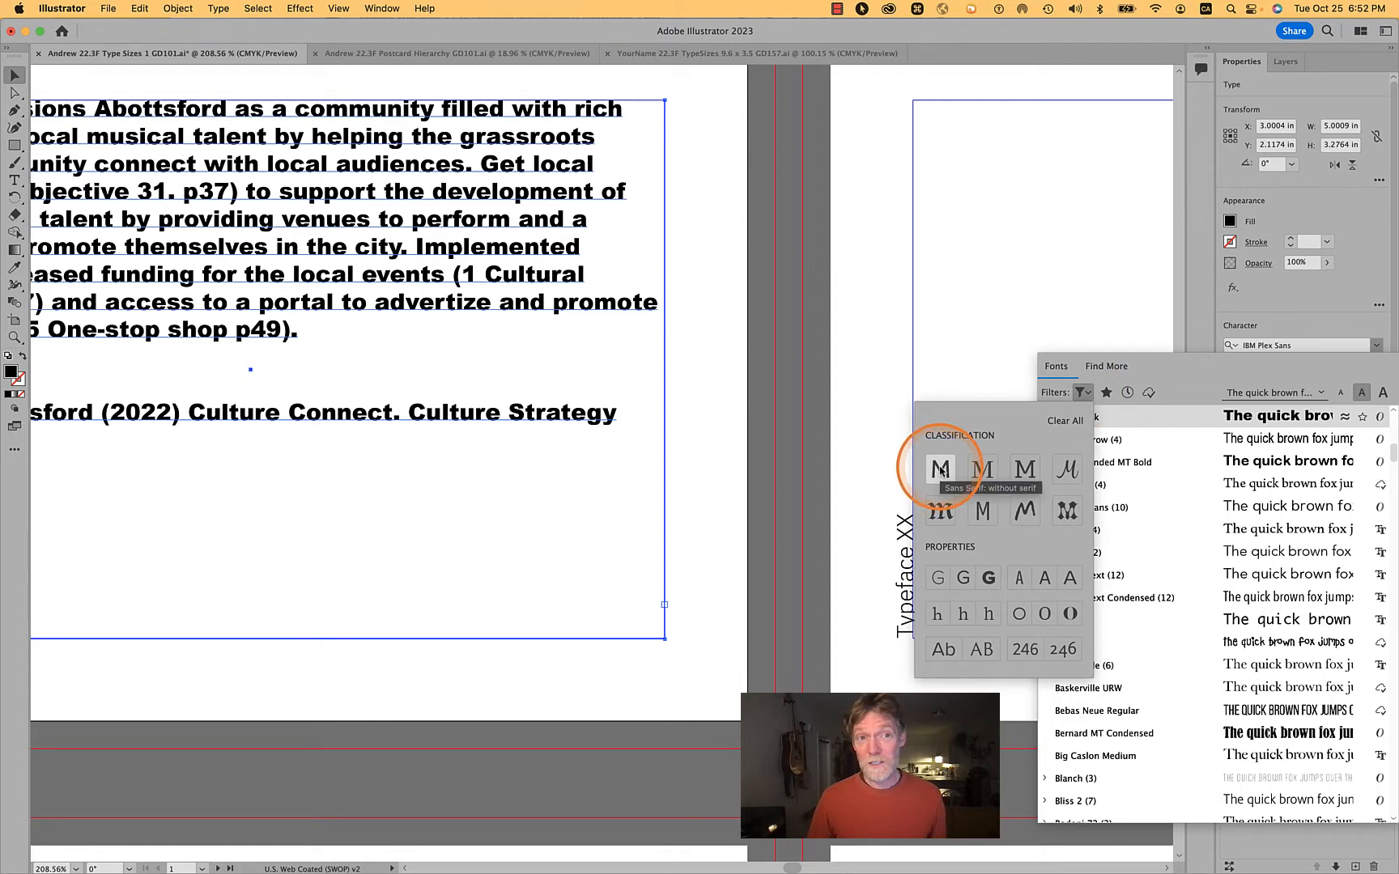
{"action": "left_click", "coordinate": [983, 471]}
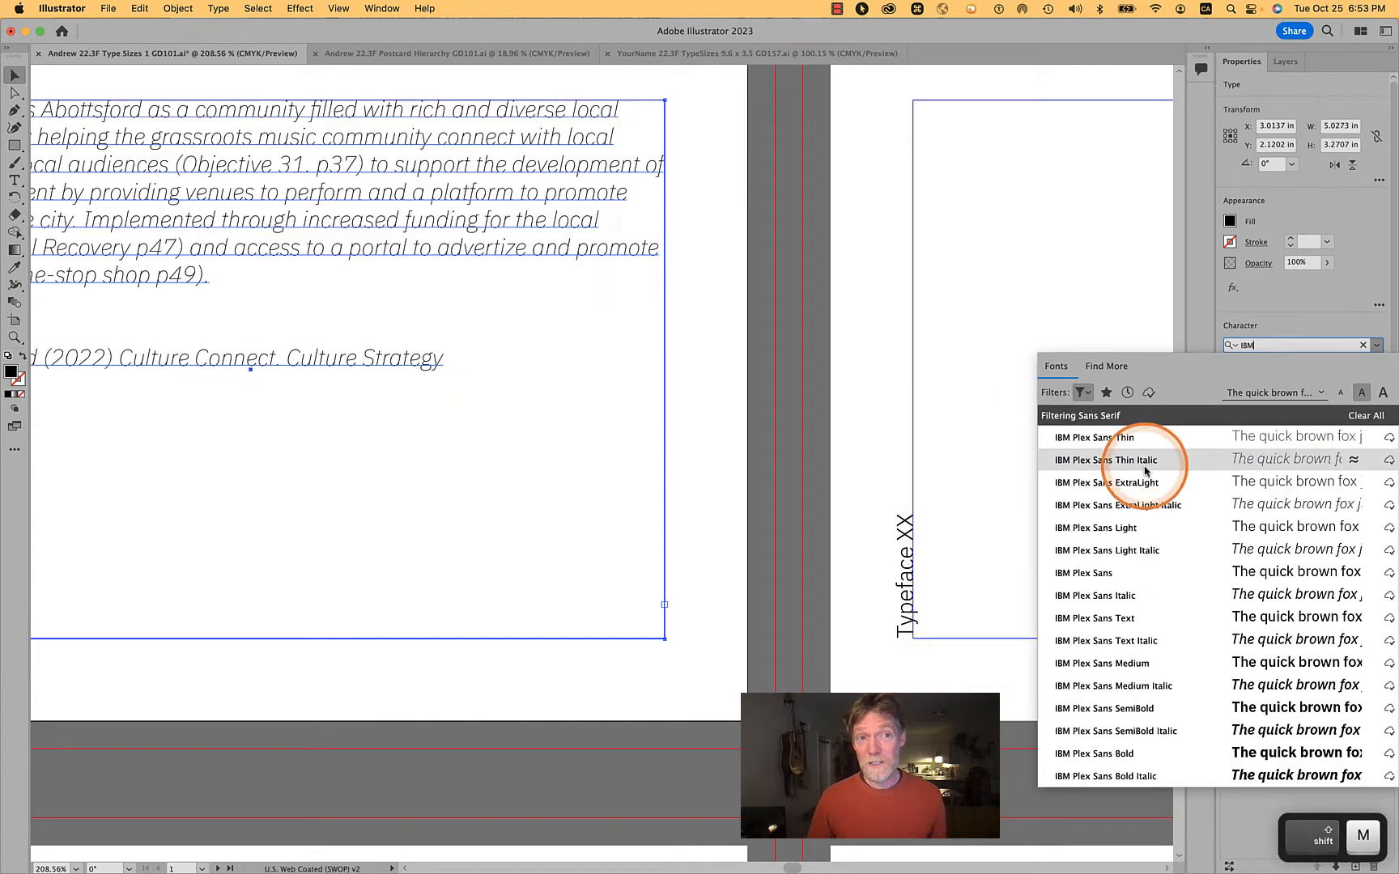
{"action": "left_click", "coordinate": [1142, 530]}
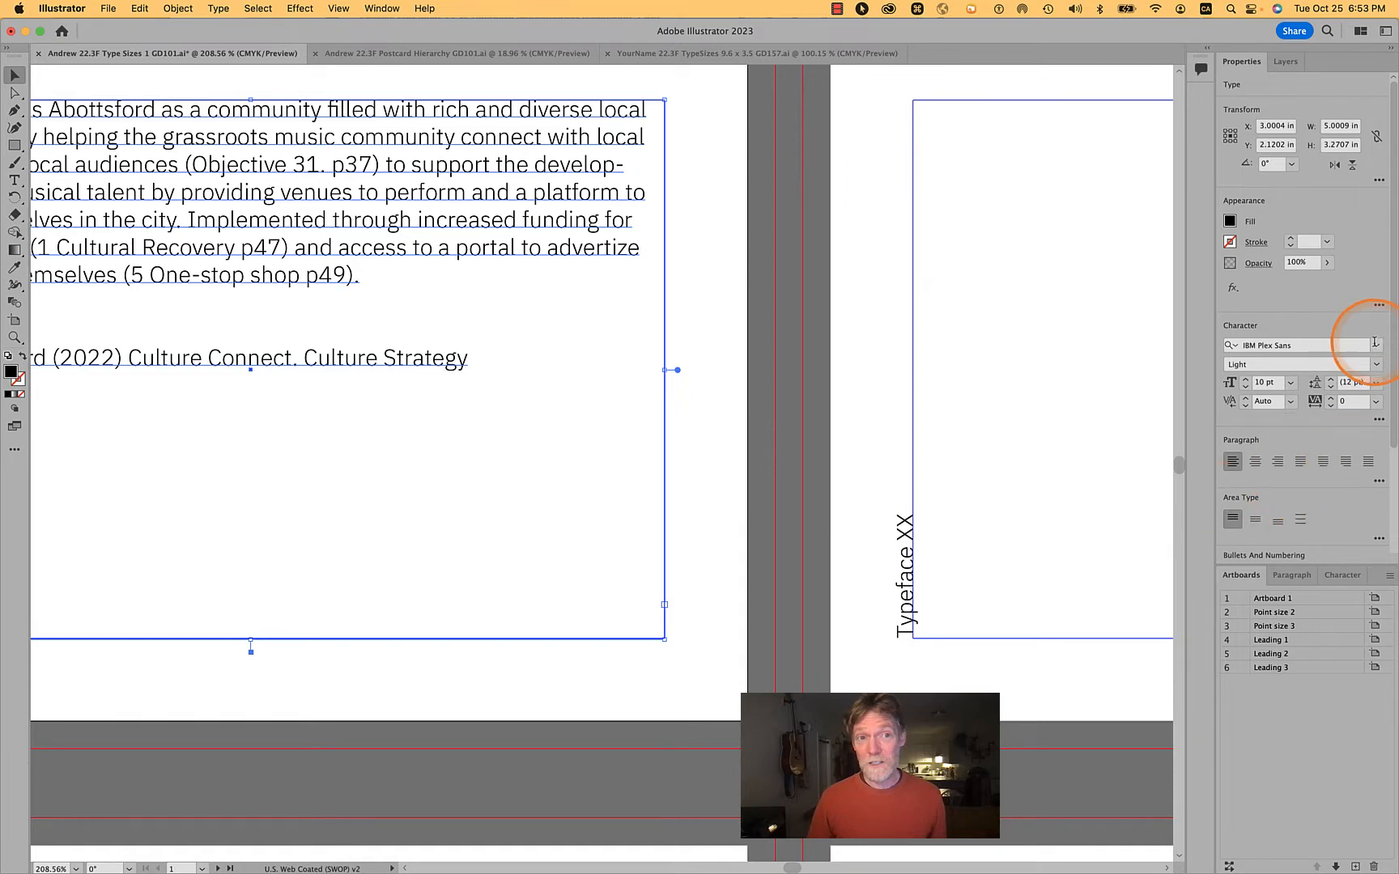
Set the font size of the first artboard's rationale text to 10 pt.
{"action": "left_click", "coordinate": [1292, 384]}
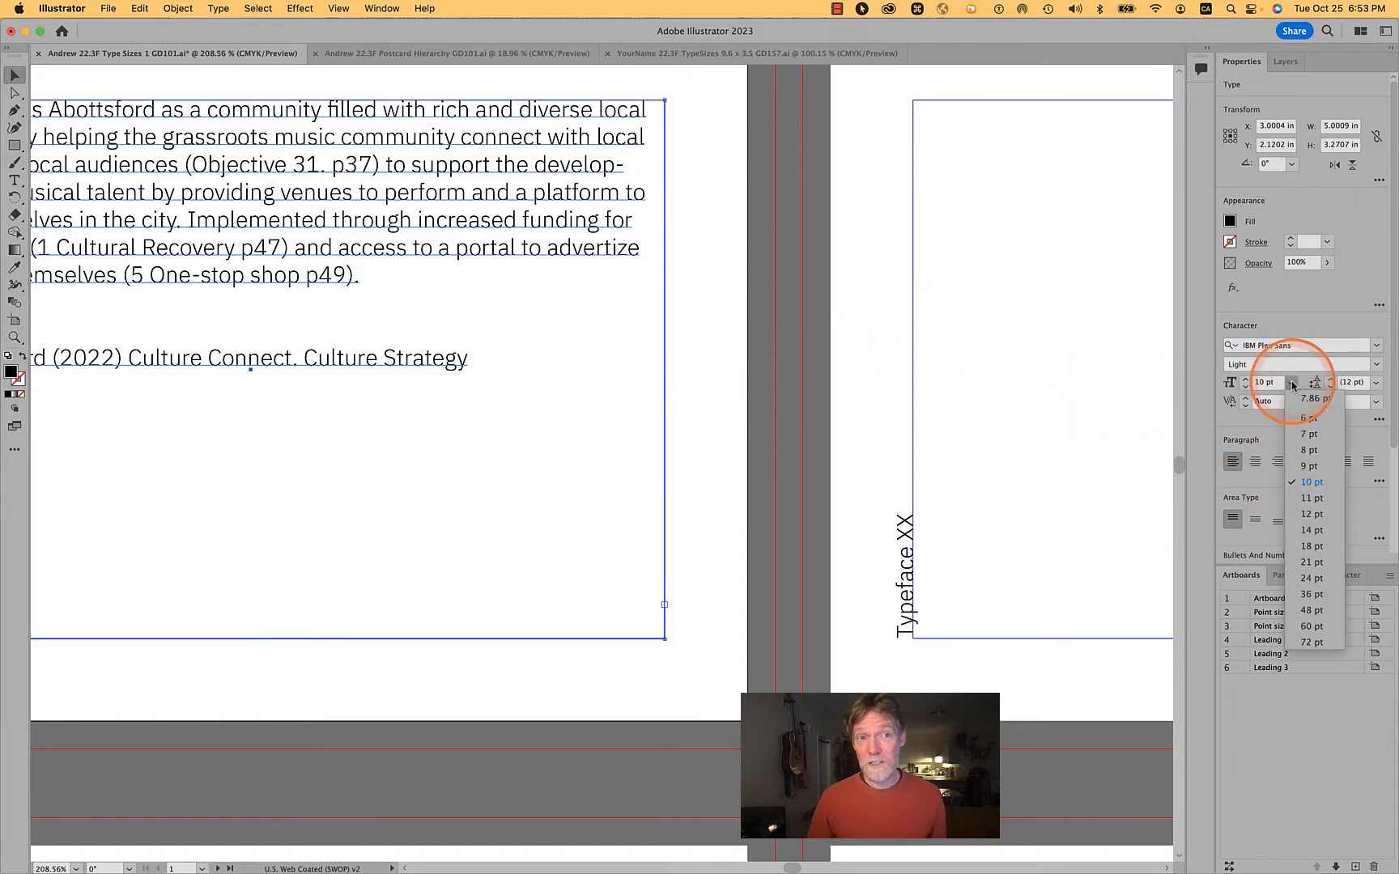
{"action": "left_click", "coordinate": [1312, 484]}
{"action": "left_click", "coordinate": [791, 334]}
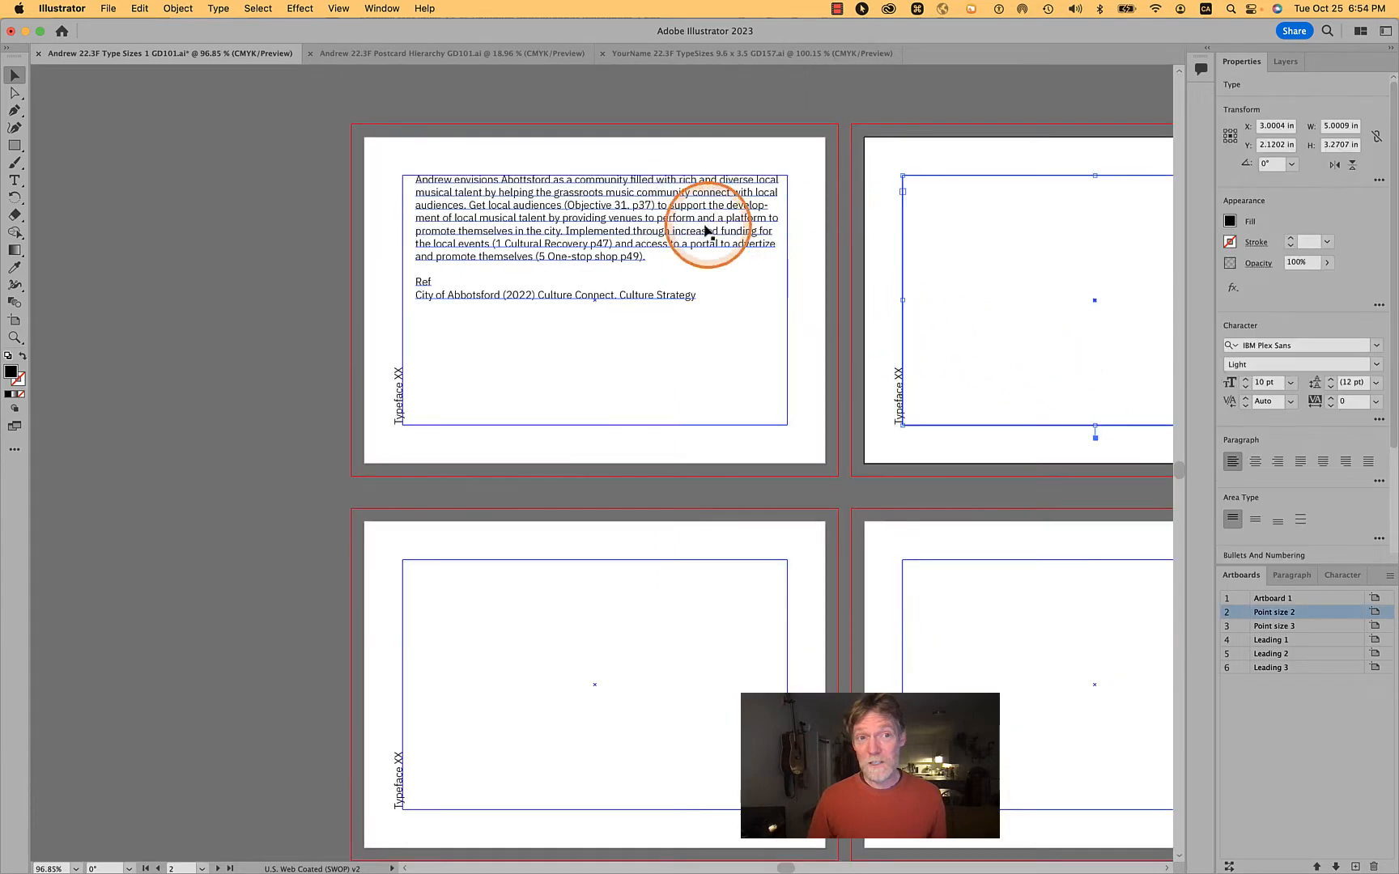
Copy the entire rationale text with its Ref citation from the first artboard into the text frame on the Point size 2 artboard.
{"action": "double_click", "coordinate": [681, 223]}
{"action": "triple_click", "coordinate": [681, 225]}
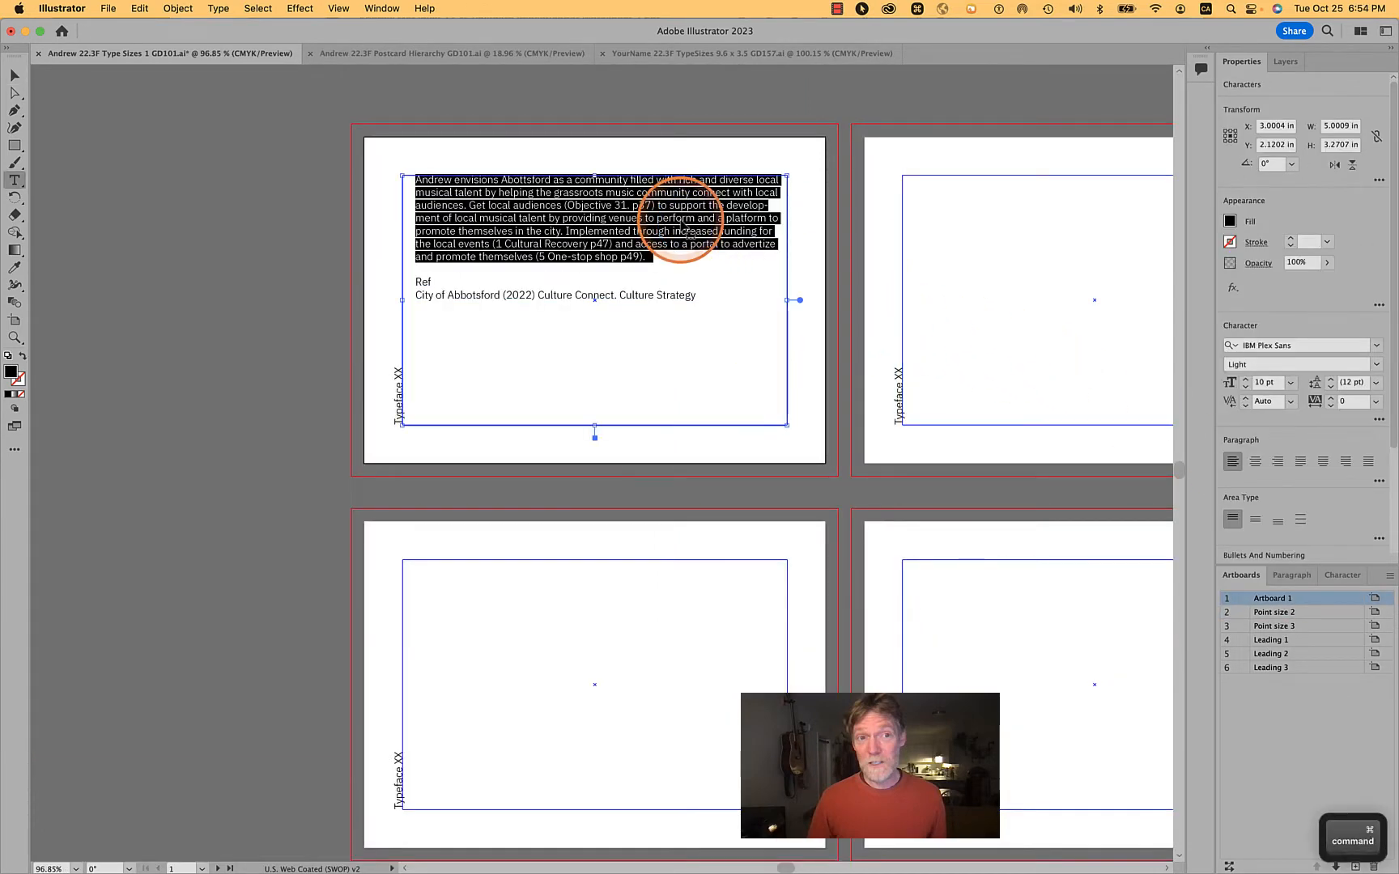
{"action": "key", "text": "super+a"}
{"action": "key", "text": "super+c"}
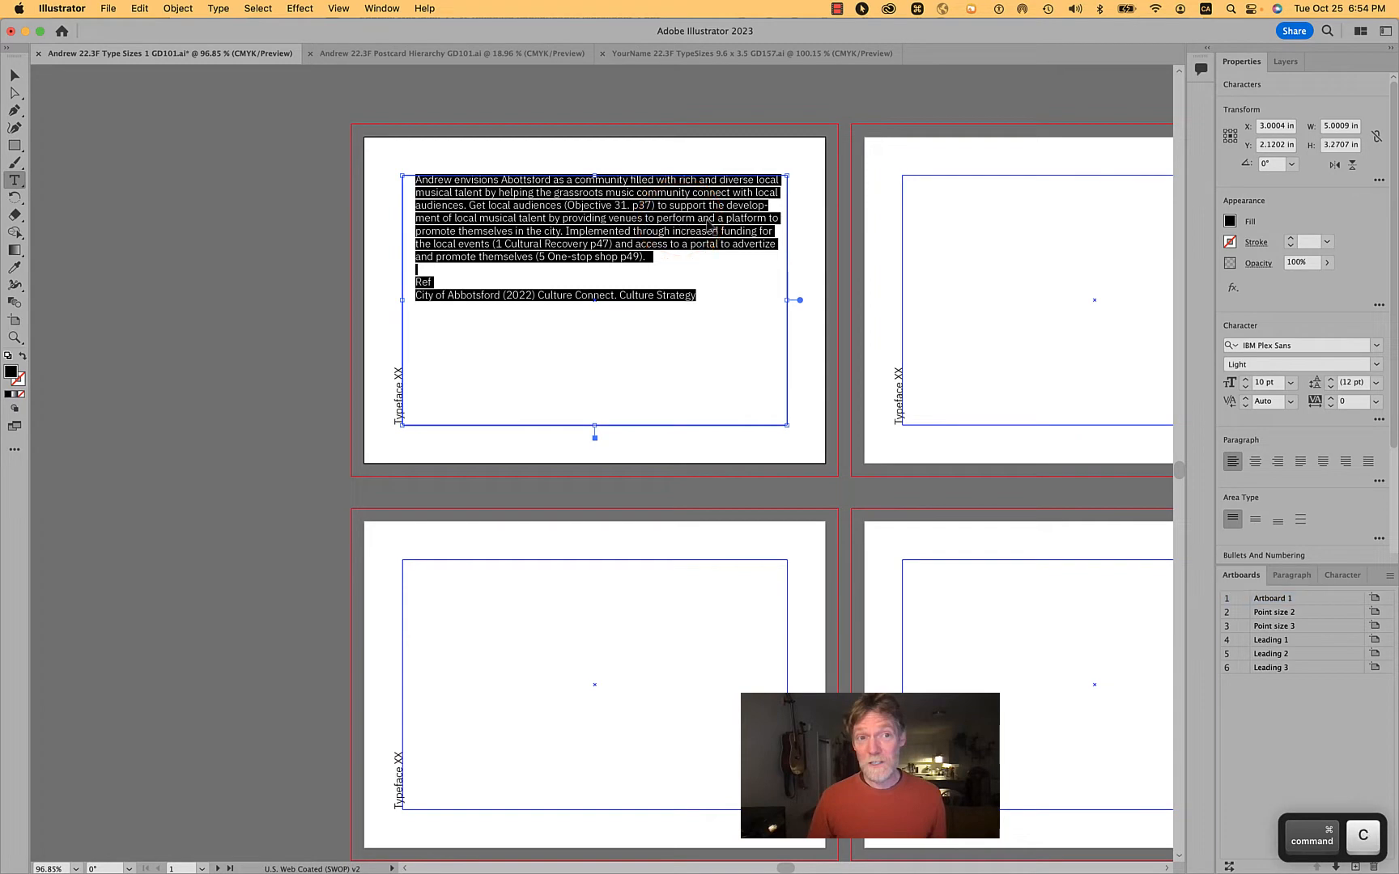
{"action": "left_click", "coordinate": [922, 182]}
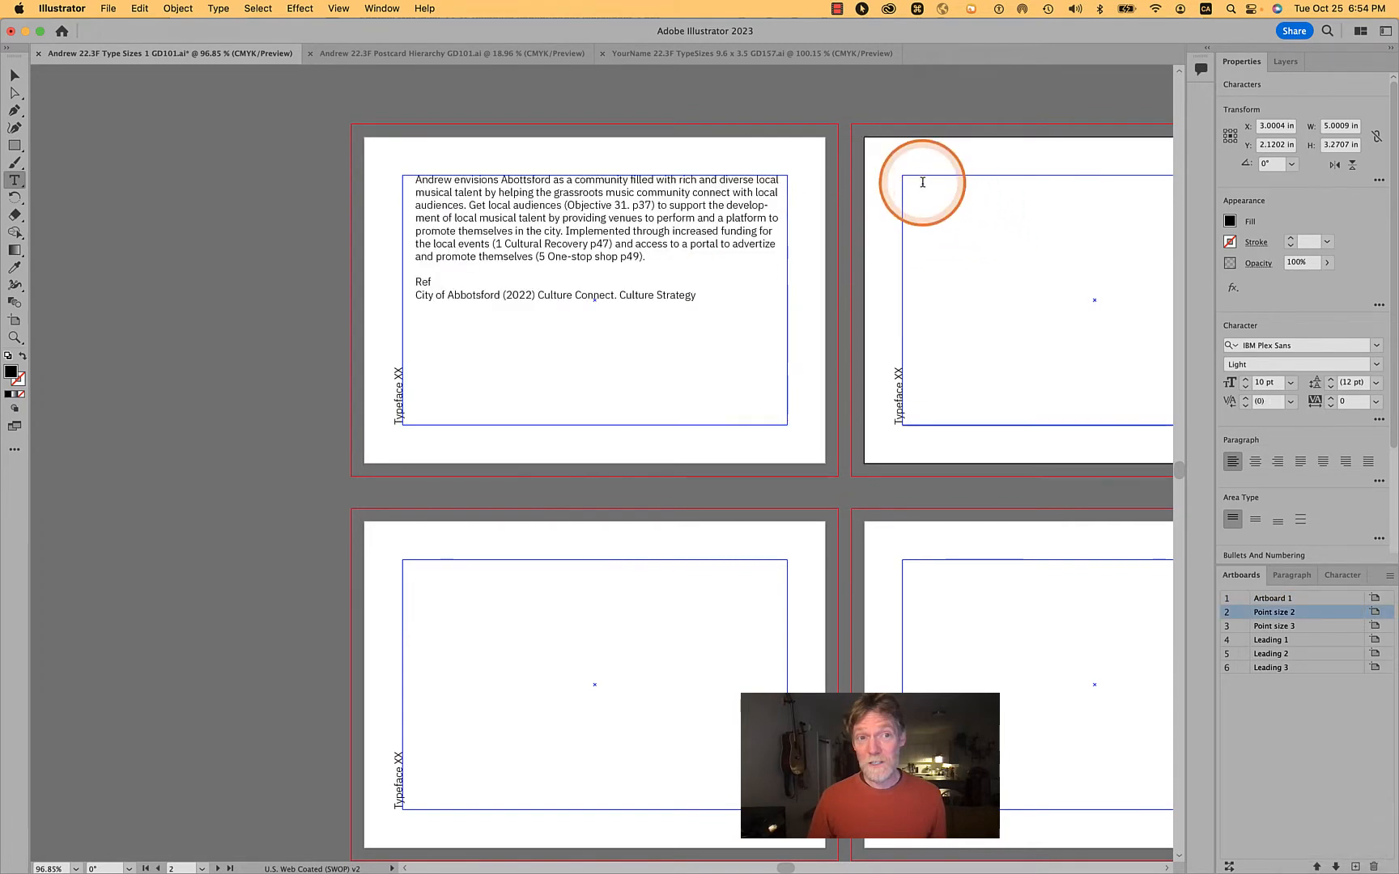
{"action": "key", "text": "super+v"}
Delete the extra space before the first word of the rationale on the Point size 2 artboard.
{"action": "left_click", "coordinate": [912, 184]}
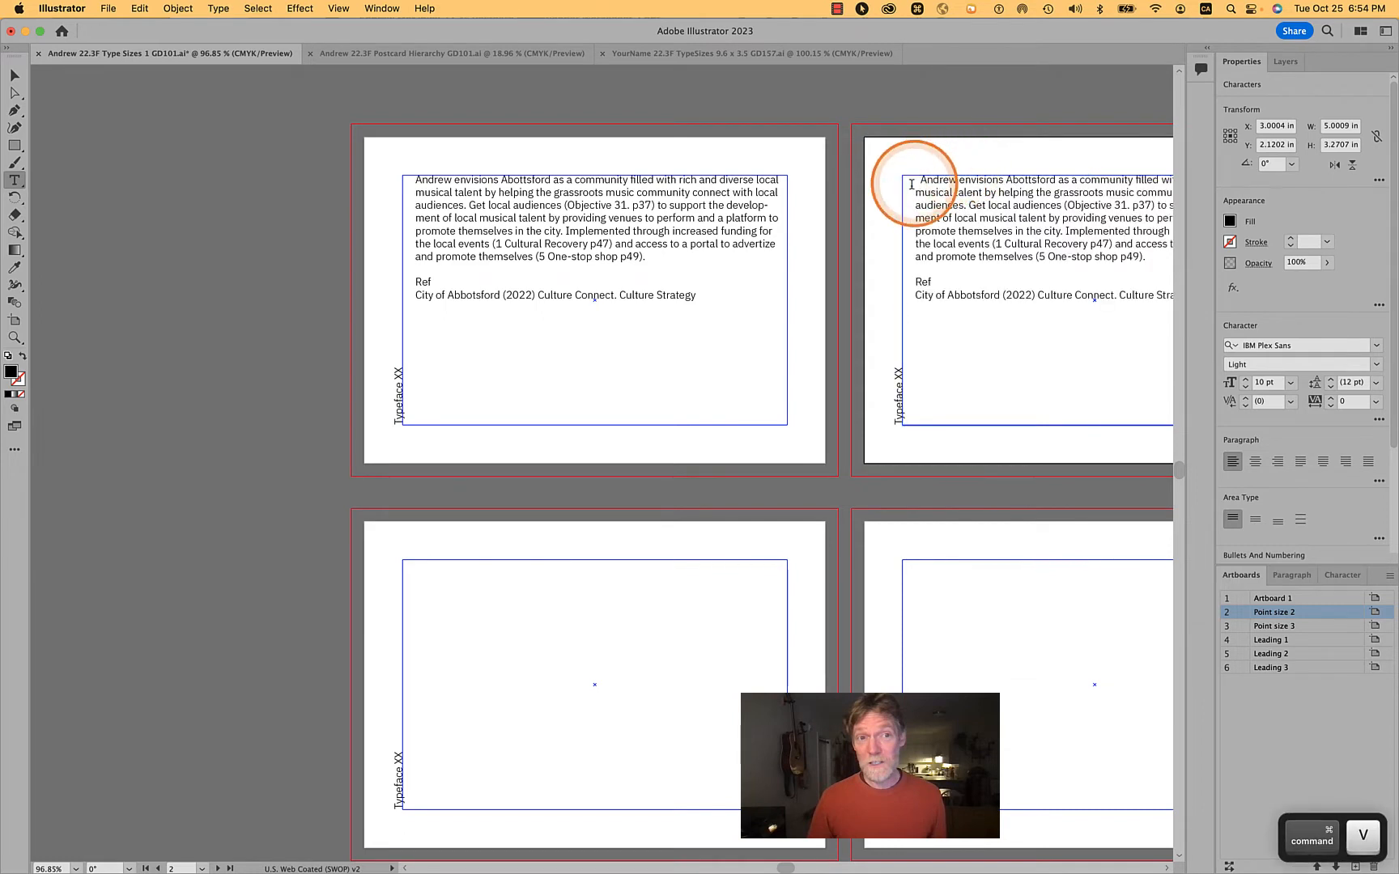
{"action": "left_click", "coordinate": [915, 178]}
{"action": "key", "text": "BackSpace"}
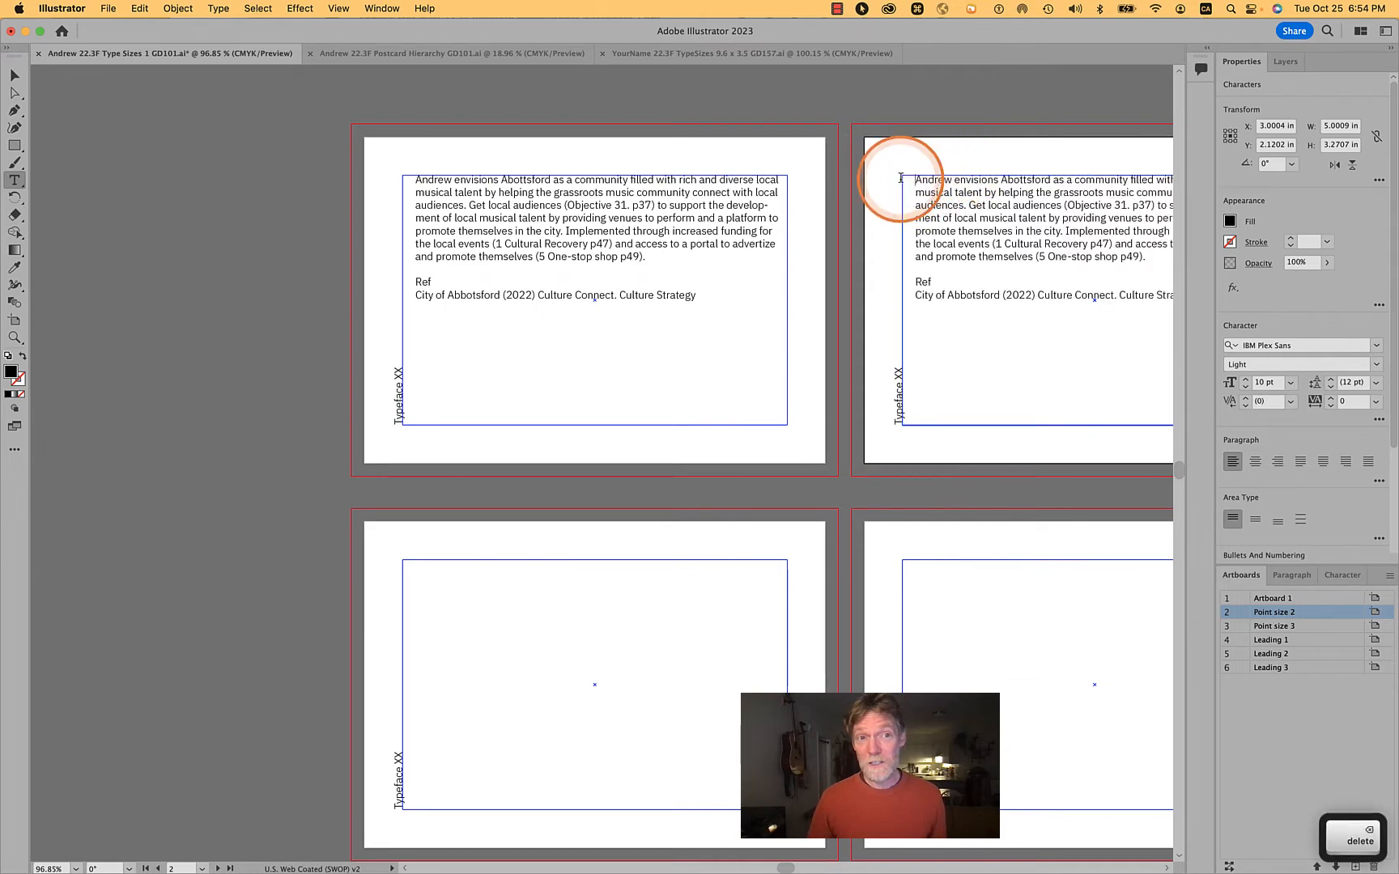
Set all the rationale text on the Point size 2 artboard to 11 pt.
{"action": "key", "text": "super+a"}
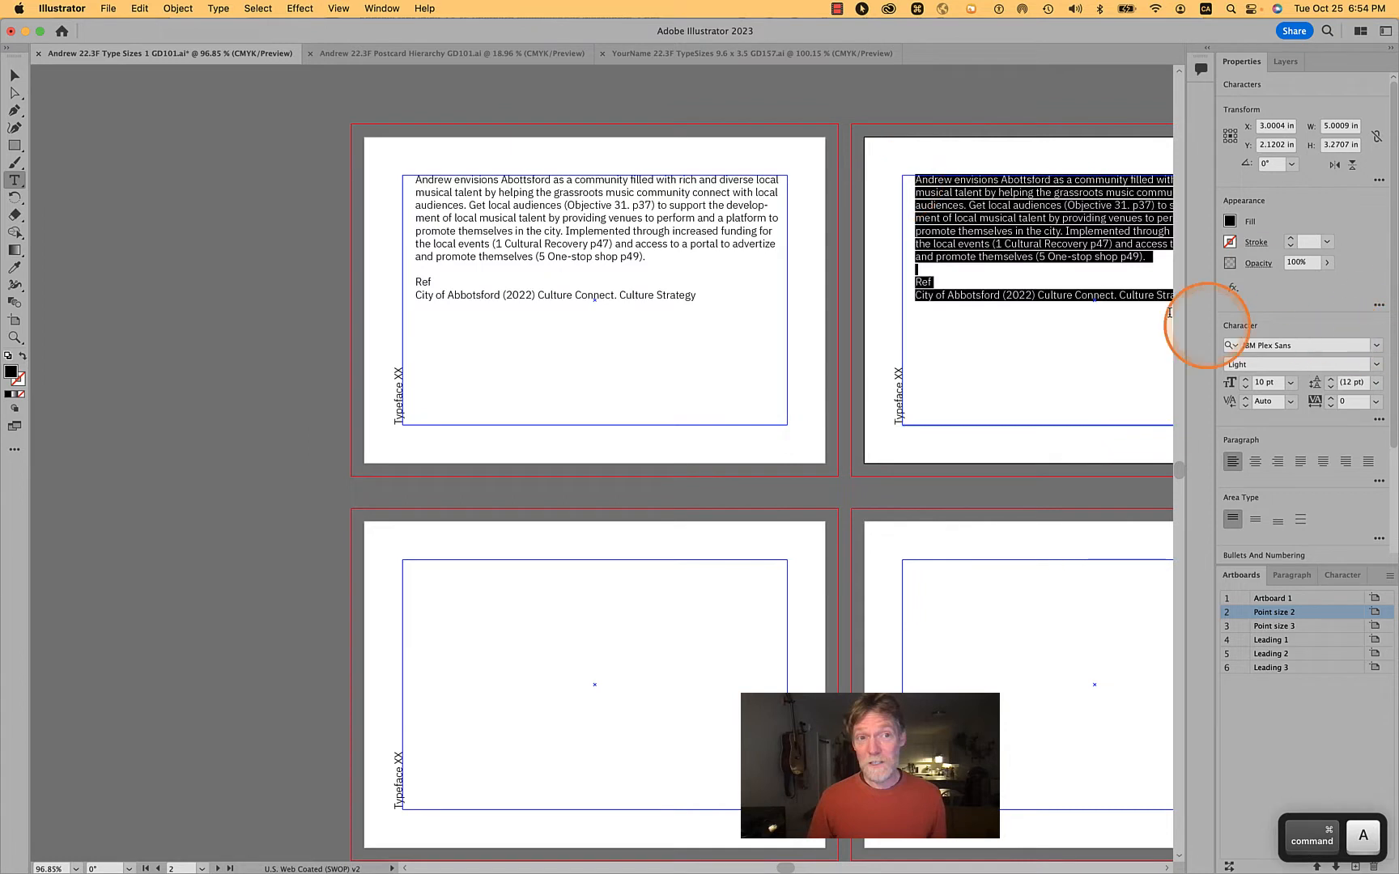
{"action": "left_click", "coordinate": [1260, 384]}
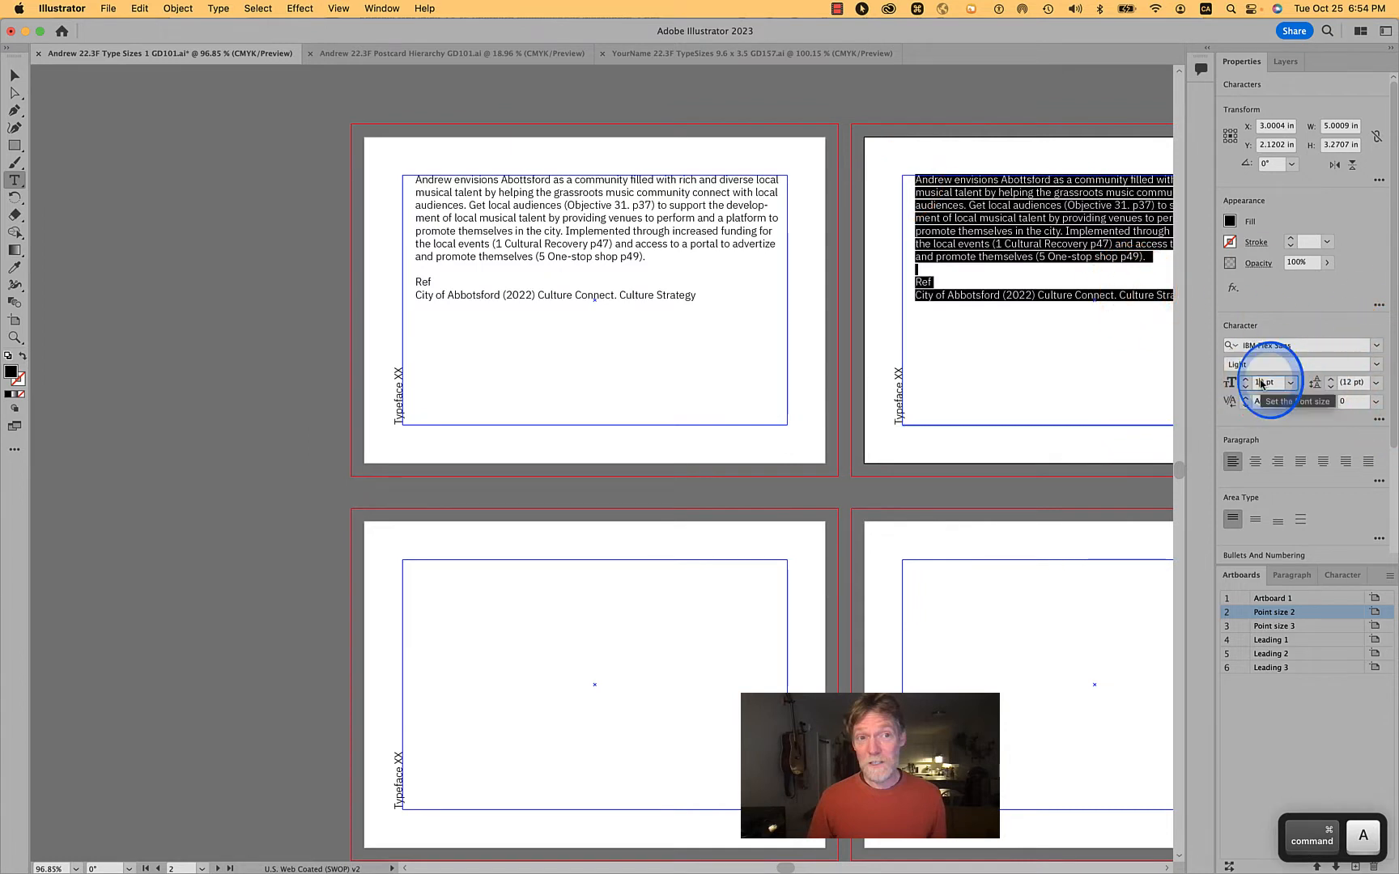
{"action": "type", "text": "1"}
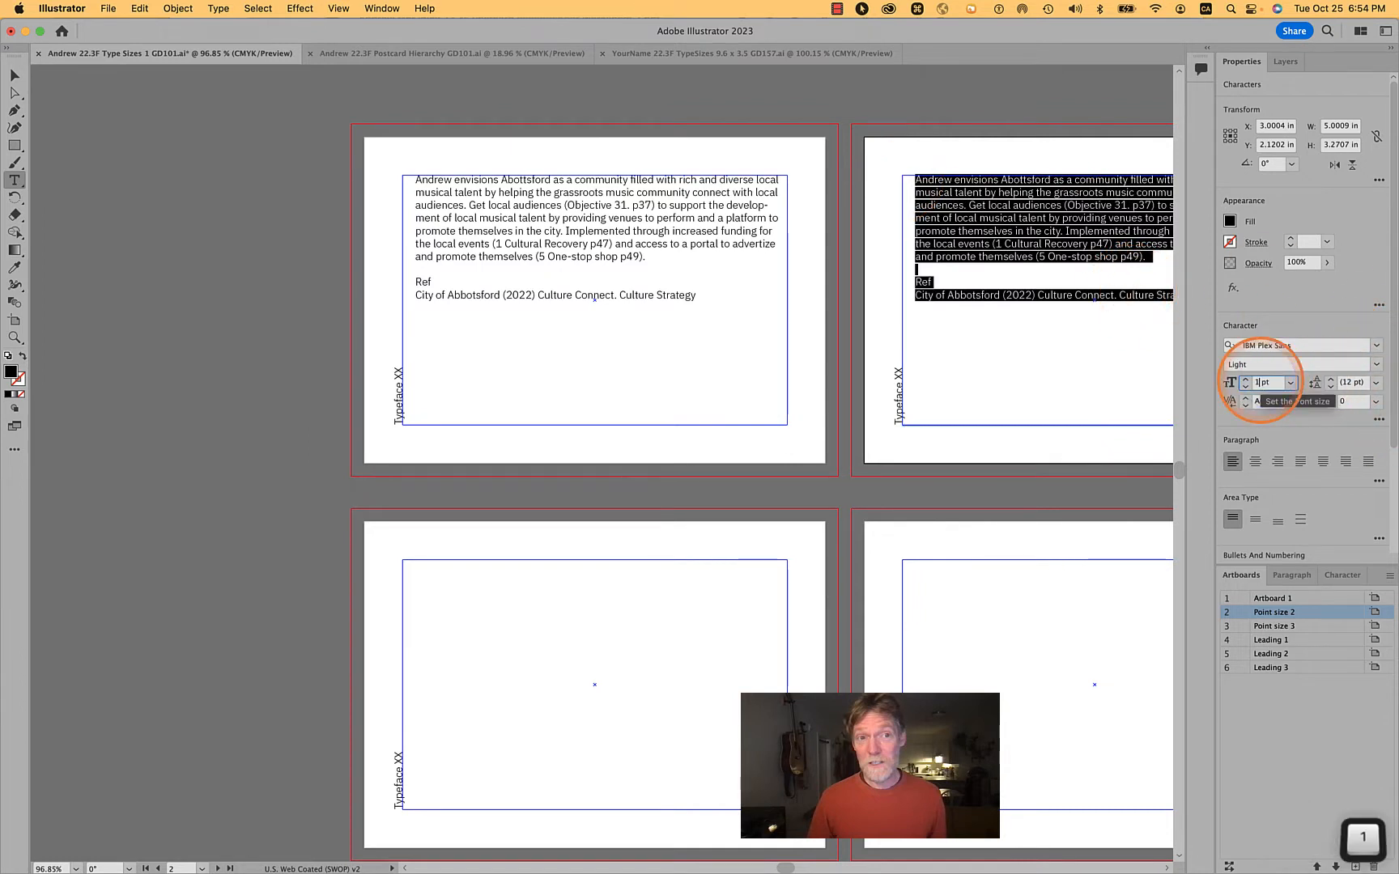
{"action": "key", "text": "Return"}
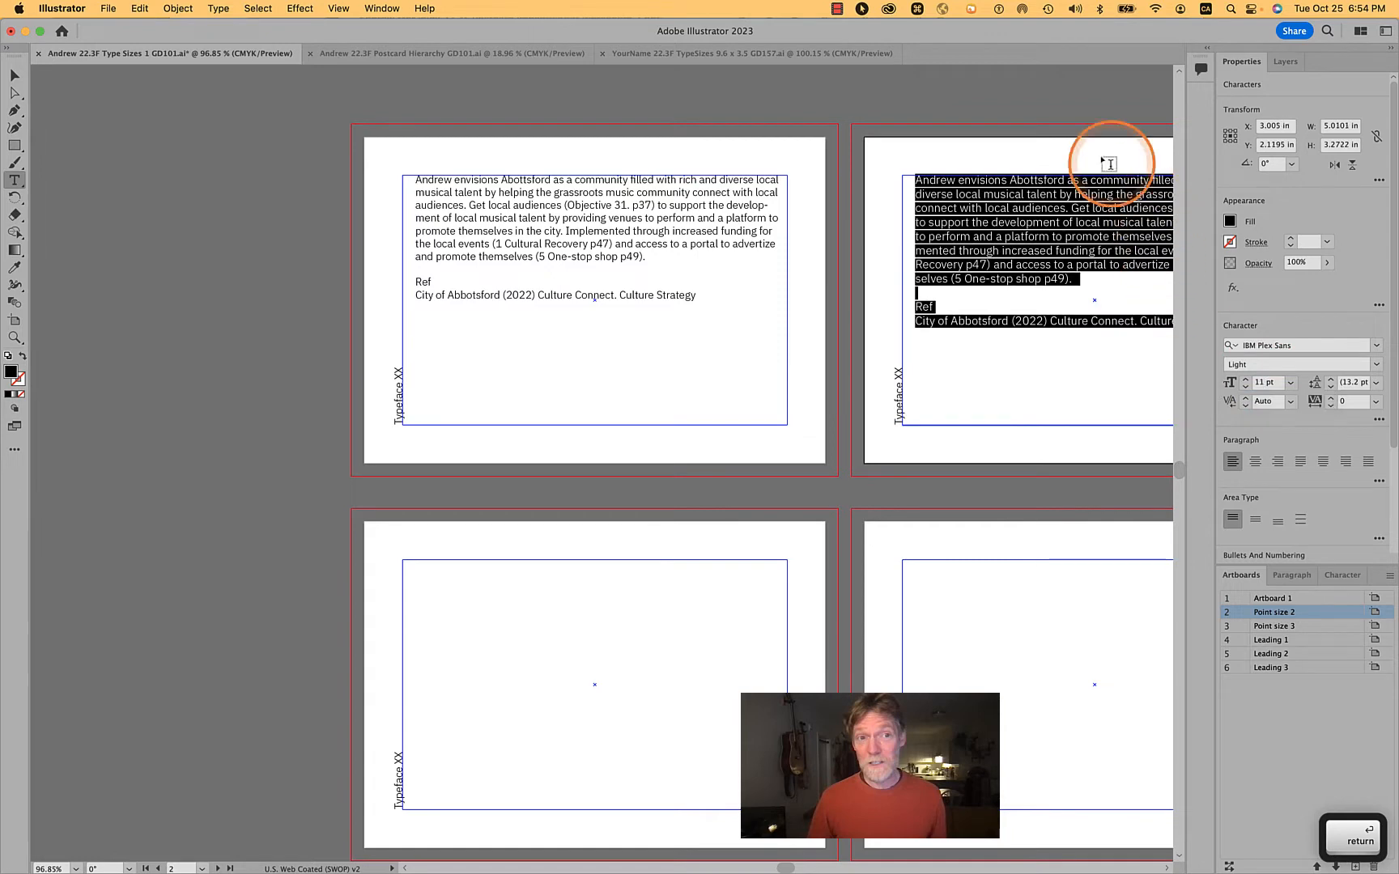
{"action": "left_click", "coordinate": [1037, 92], "text": "super"}
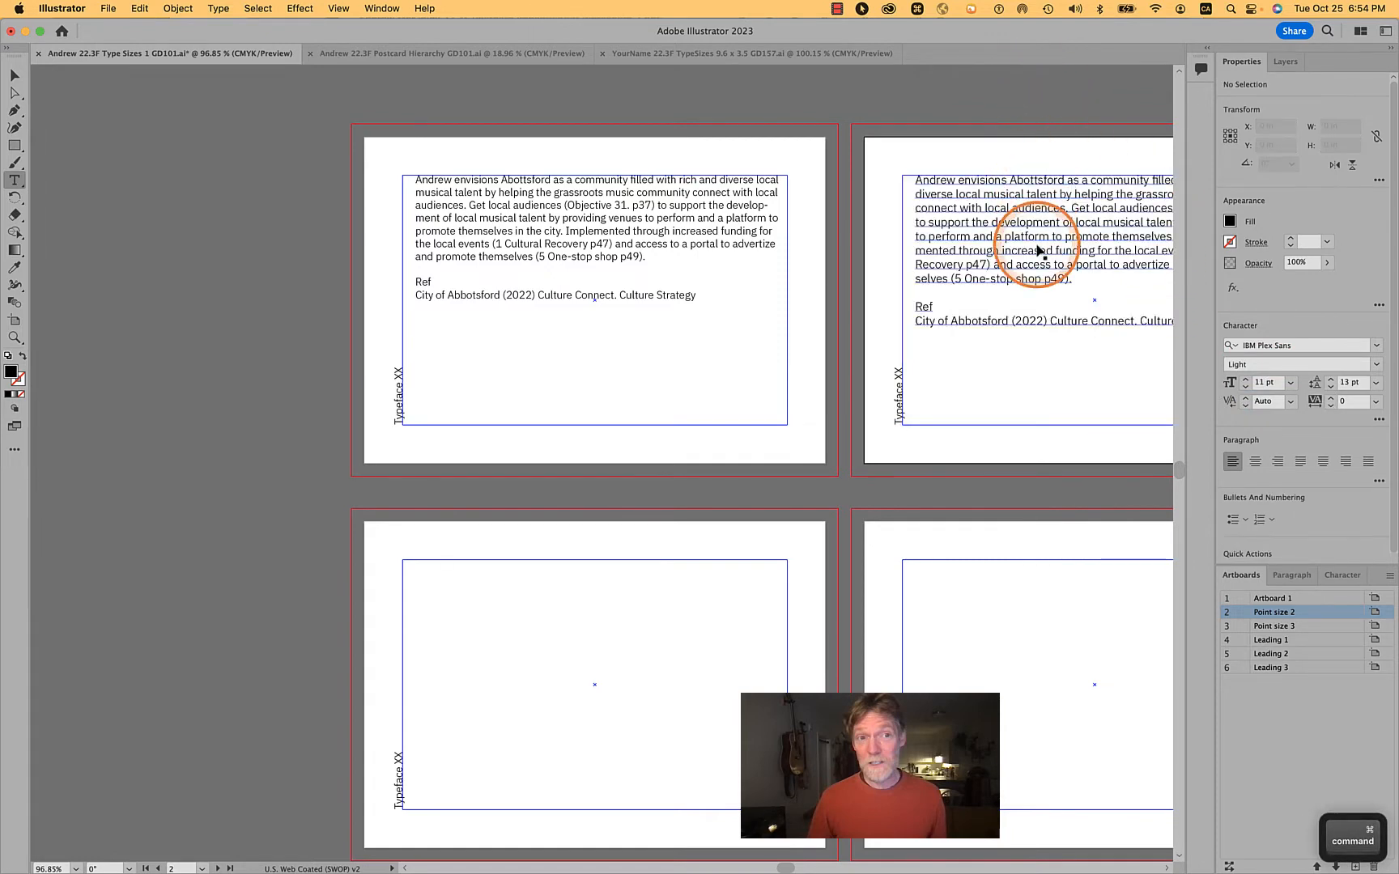
Paste the copied rationale text into the area text frame on the Point size 3 artboard.
{"action": "scroll", "coordinate": [1039, 251], "scroll_direction": "right", "scroll_amount": 10}
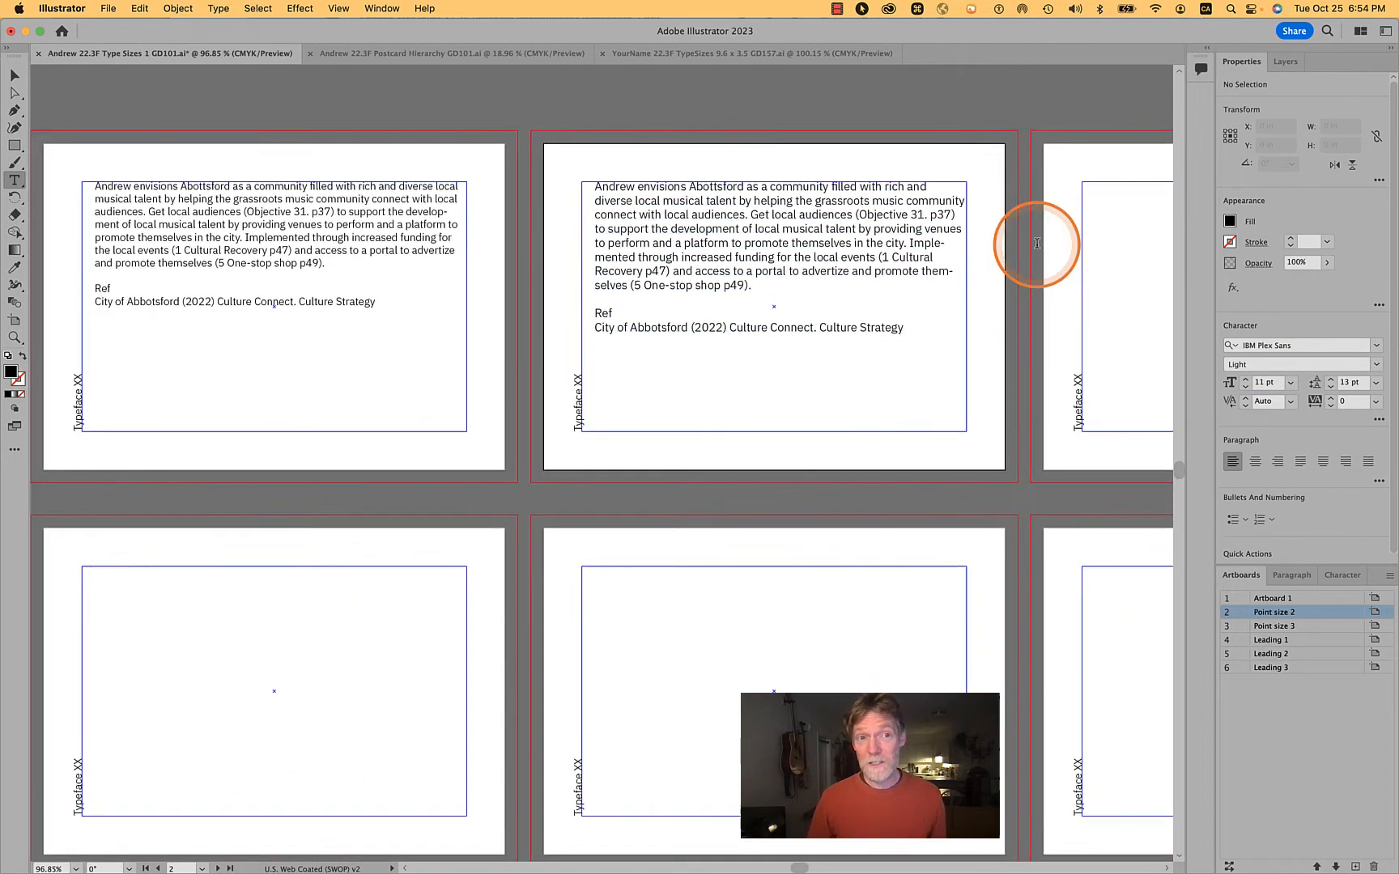
{"action": "left_click", "coordinate": [926, 204], "text": "super"}
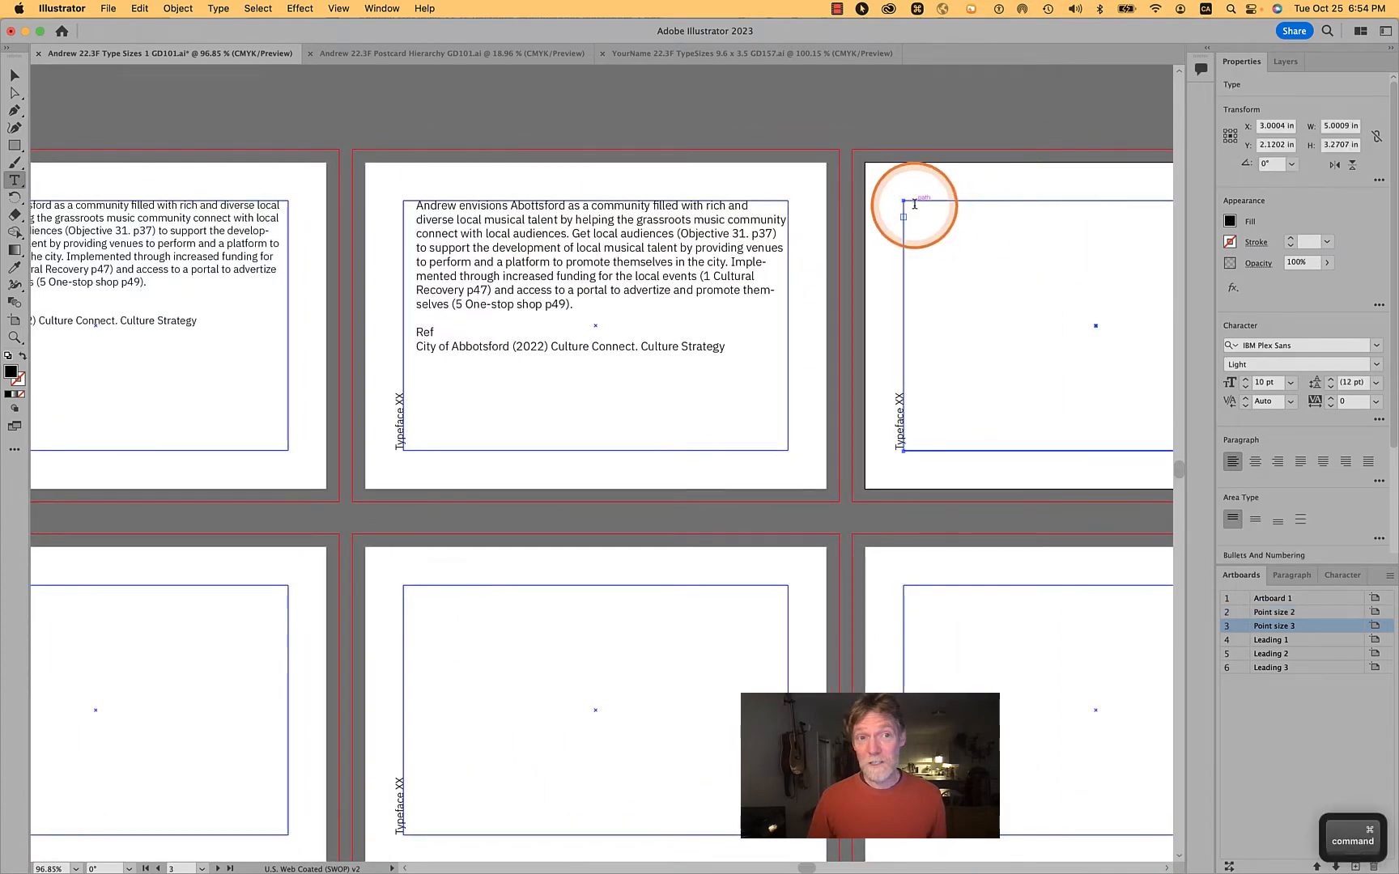
{"action": "left_click", "coordinate": [915, 204]}
{"action": "scroll", "coordinate": [914, 204], "scroll_direction": "up", "scroll_amount": 5}
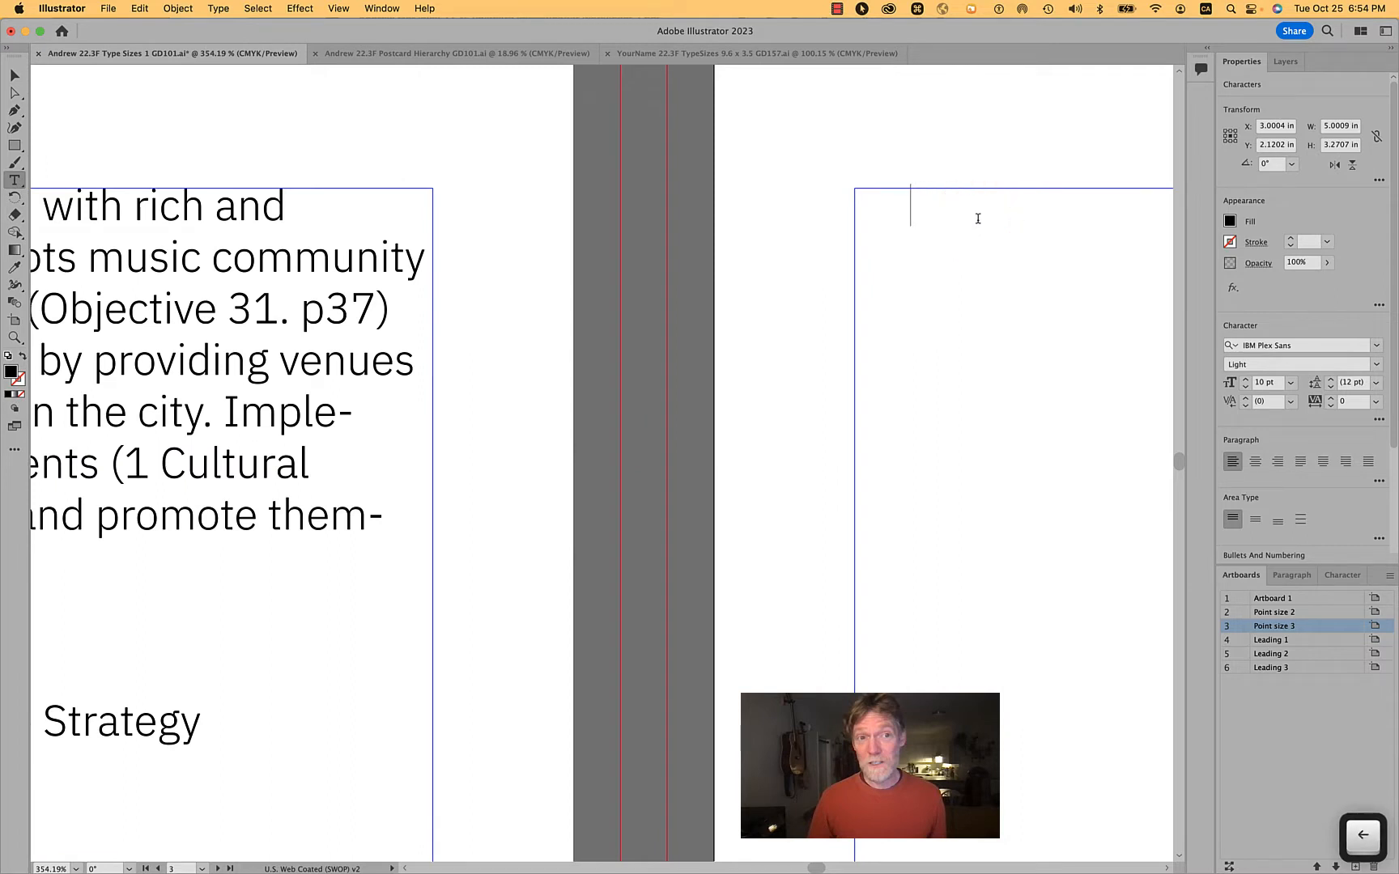
{"action": "key", "text": "super+v"}
{"action": "left_click", "coordinate": [920, 204]}
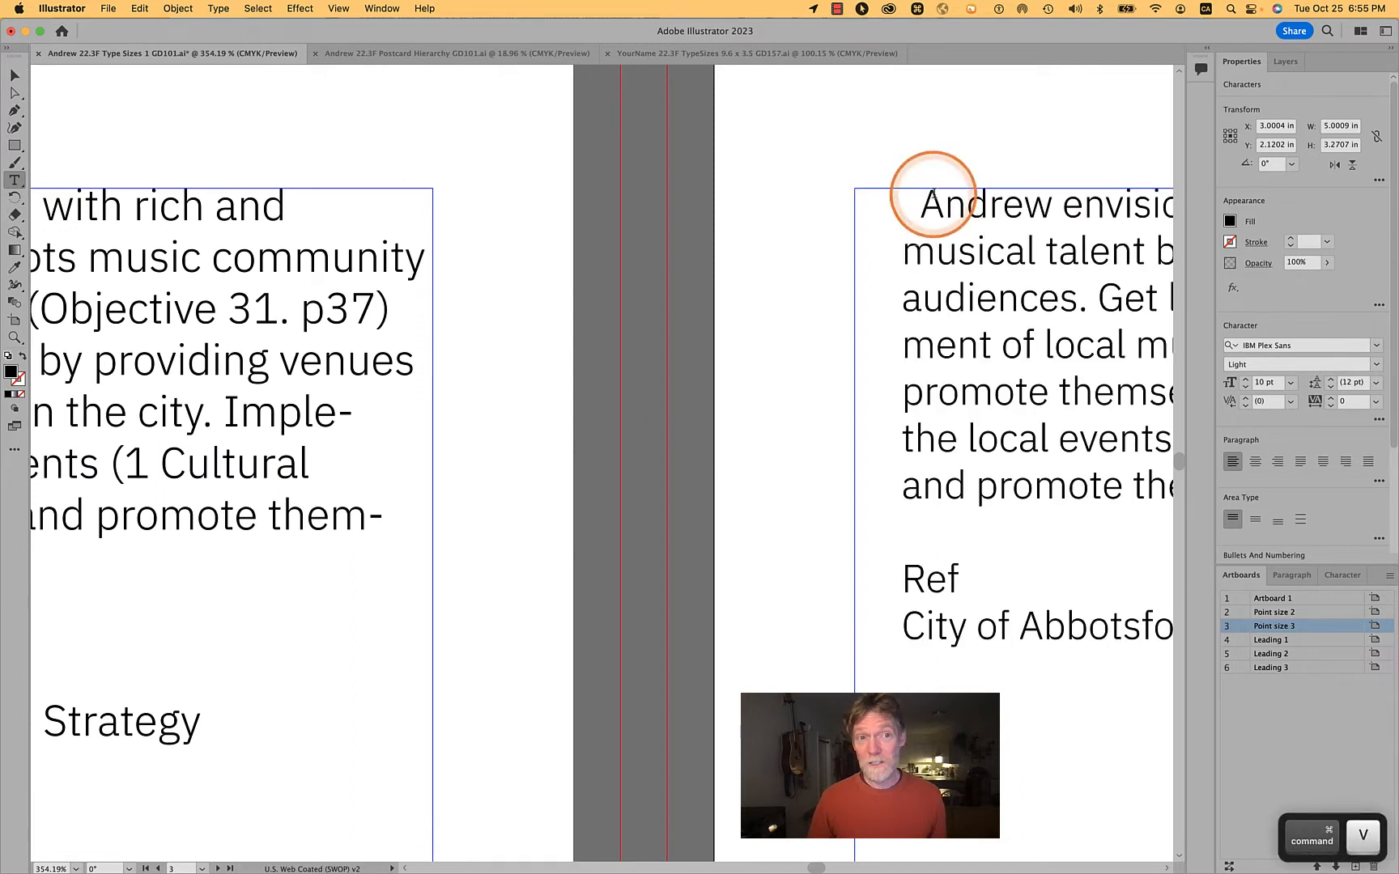
{"action": "left_click_drag", "start_coordinate": [921, 204], "coordinate": [890, 205]}
{"action": "left_click", "coordinate": [906, 206]}
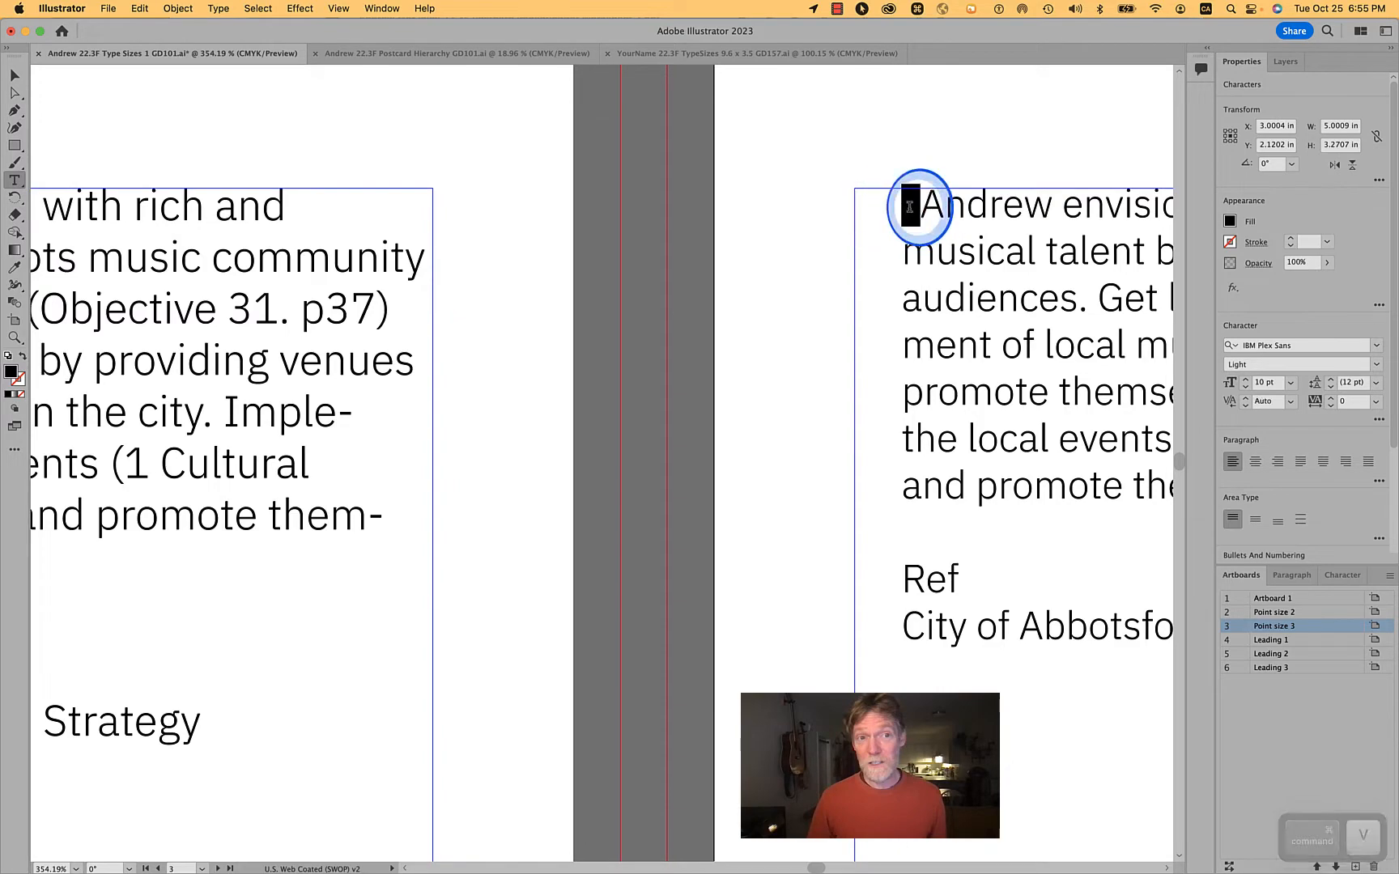
{"action": "scroll", "coordinate": [922, 208], "scroll_direction": "down", "scroll_amount": 6}
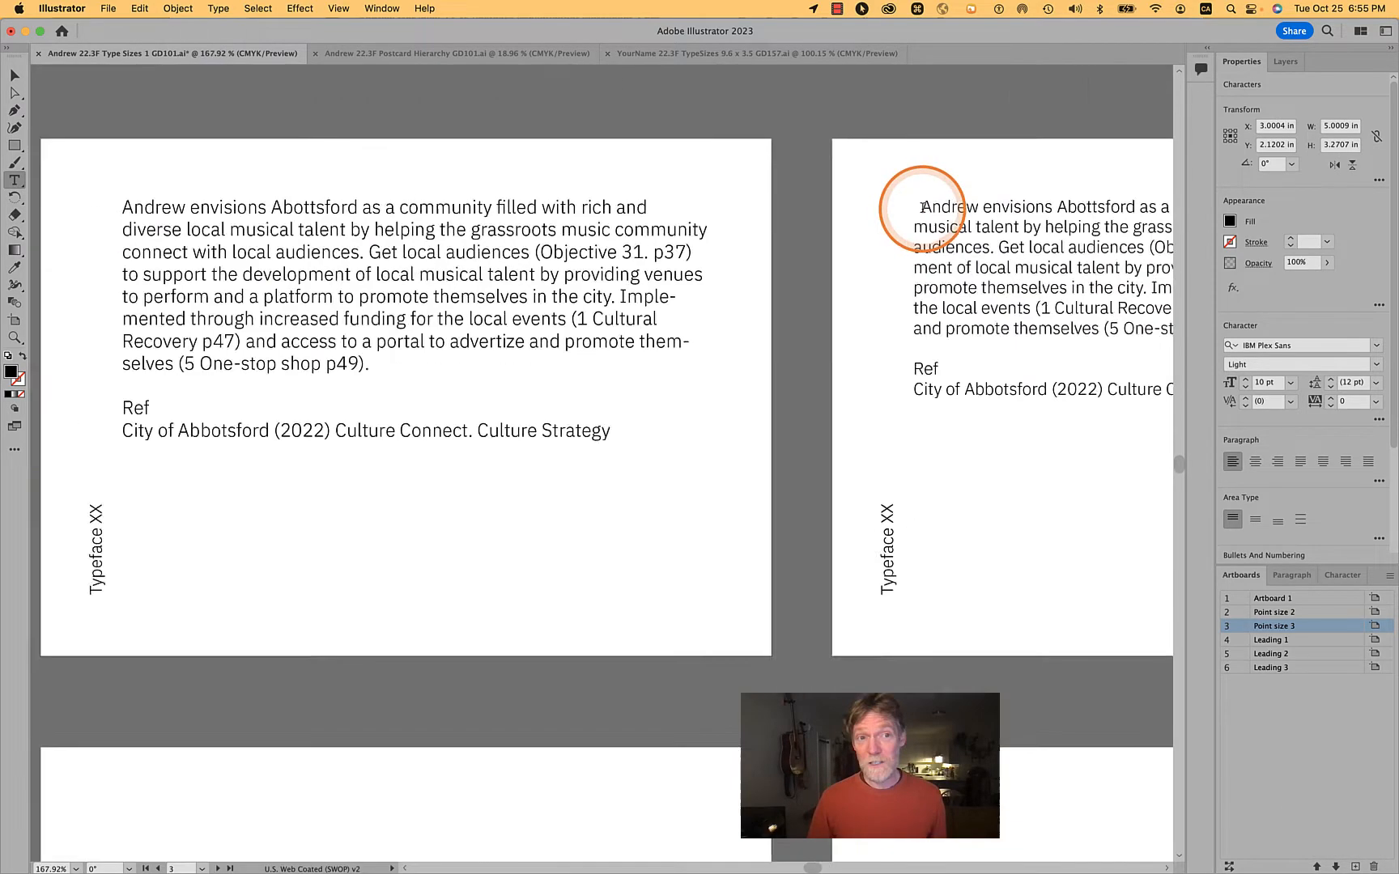
{"action": "left_click", "coordinate": [1024, 128], "text": "super"}
Show hidden characters to reveal the spaces and paragraph marks in the Point size 3 rationale text.
{"action": "scroll", "coordinate": [965, 243], "scroll_direction": "up", "scroll_amount": 5}
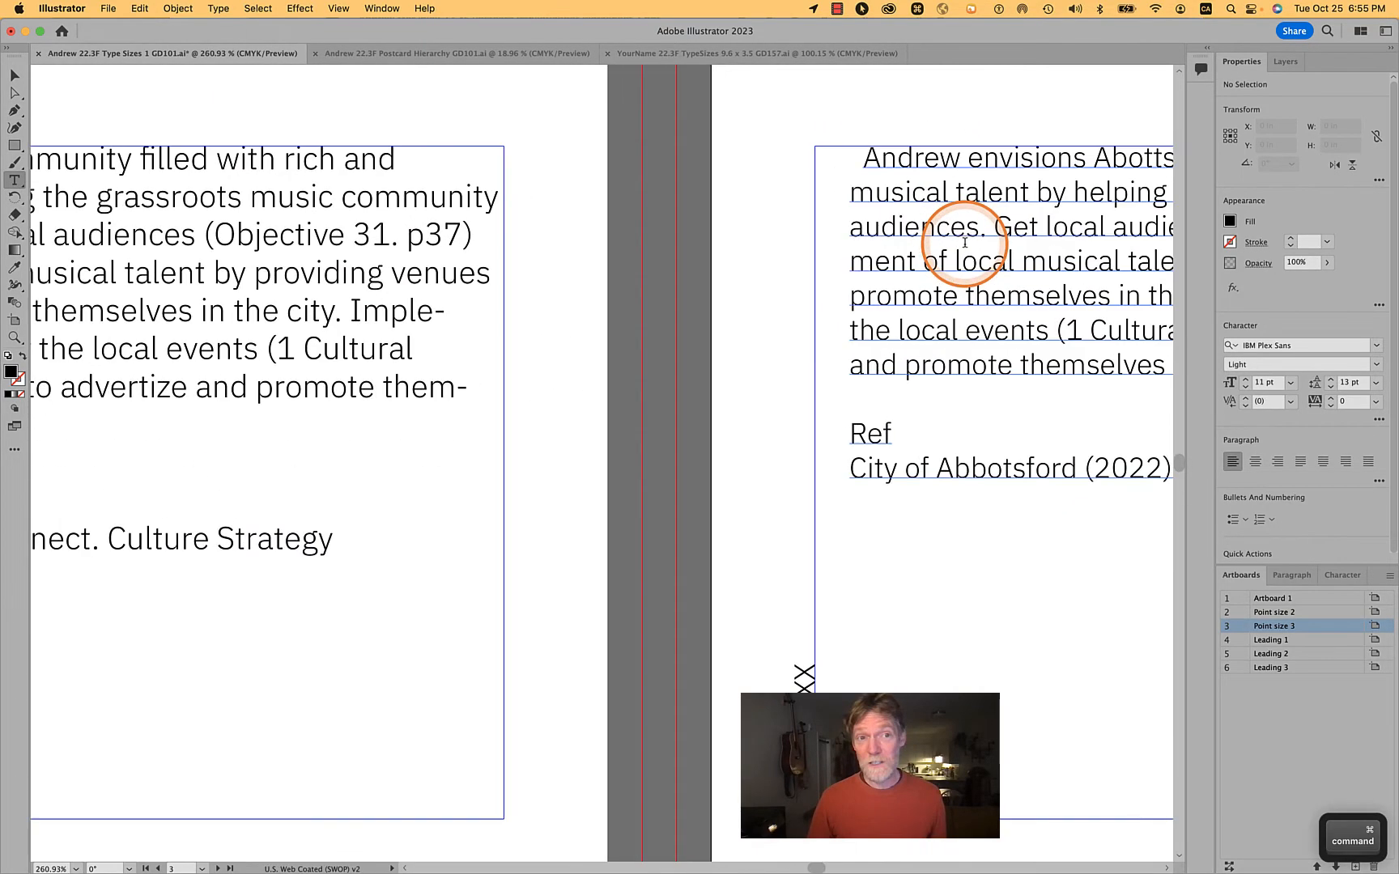
{"action": "key", "text": "space"}
{"action": "left_click_drag", "start_coordinate": [965, 243], "coordinate": [280, 311]}
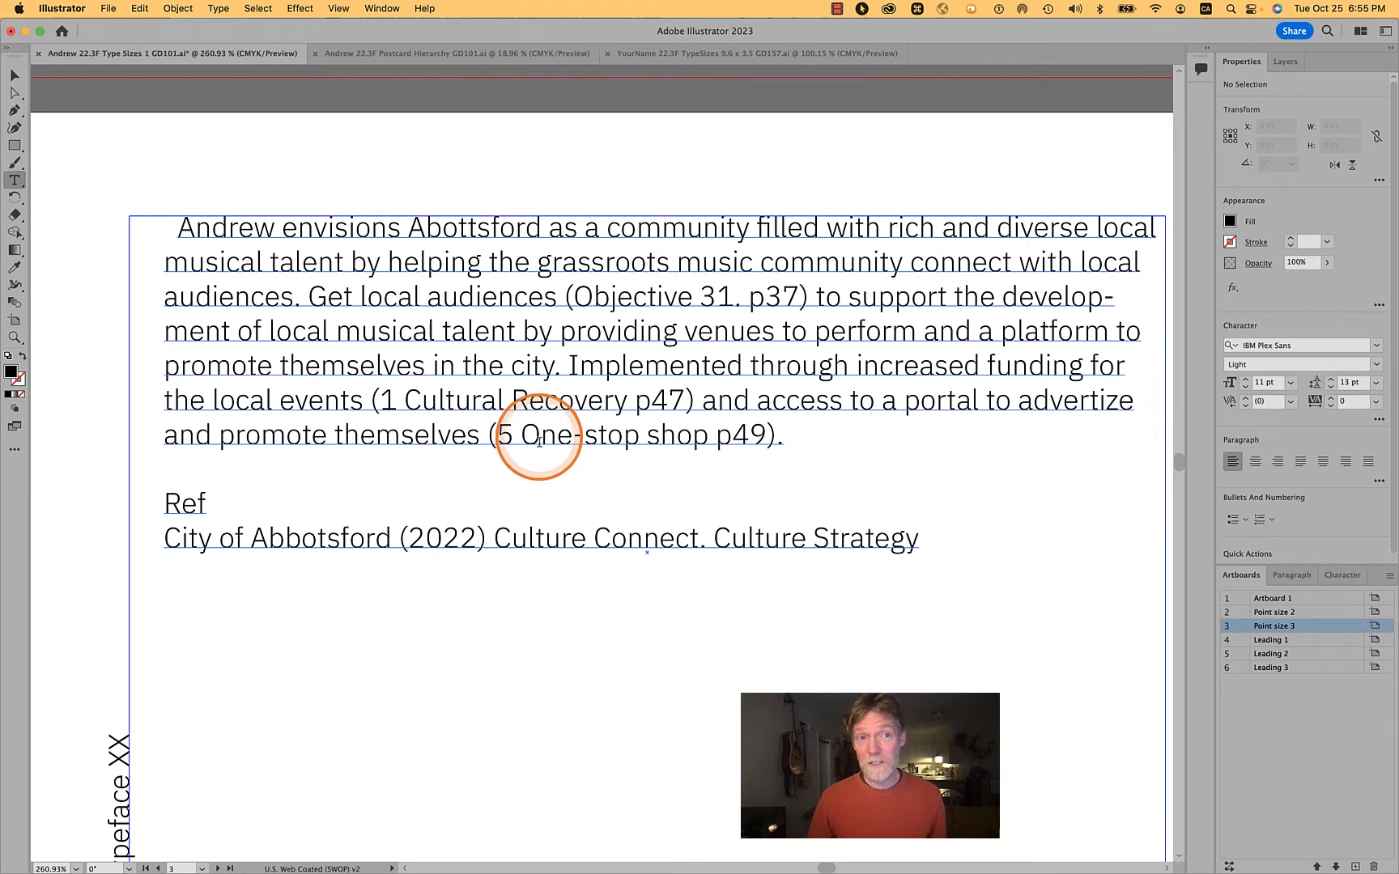
{"action": "left_click", "coordinate": [215, 8]}
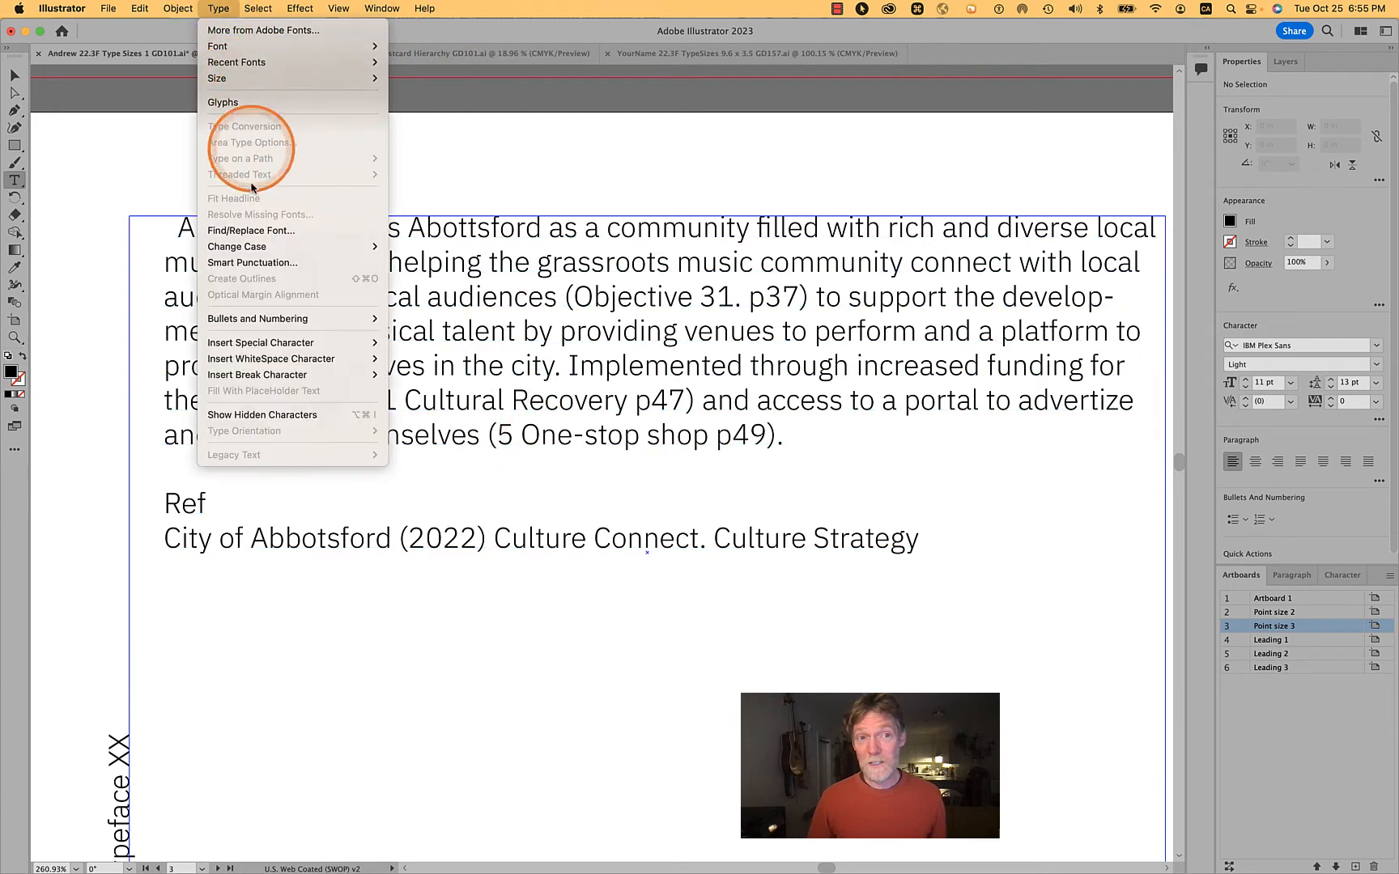
{"action": "mouse_move", "coordinate": [279, 362]}
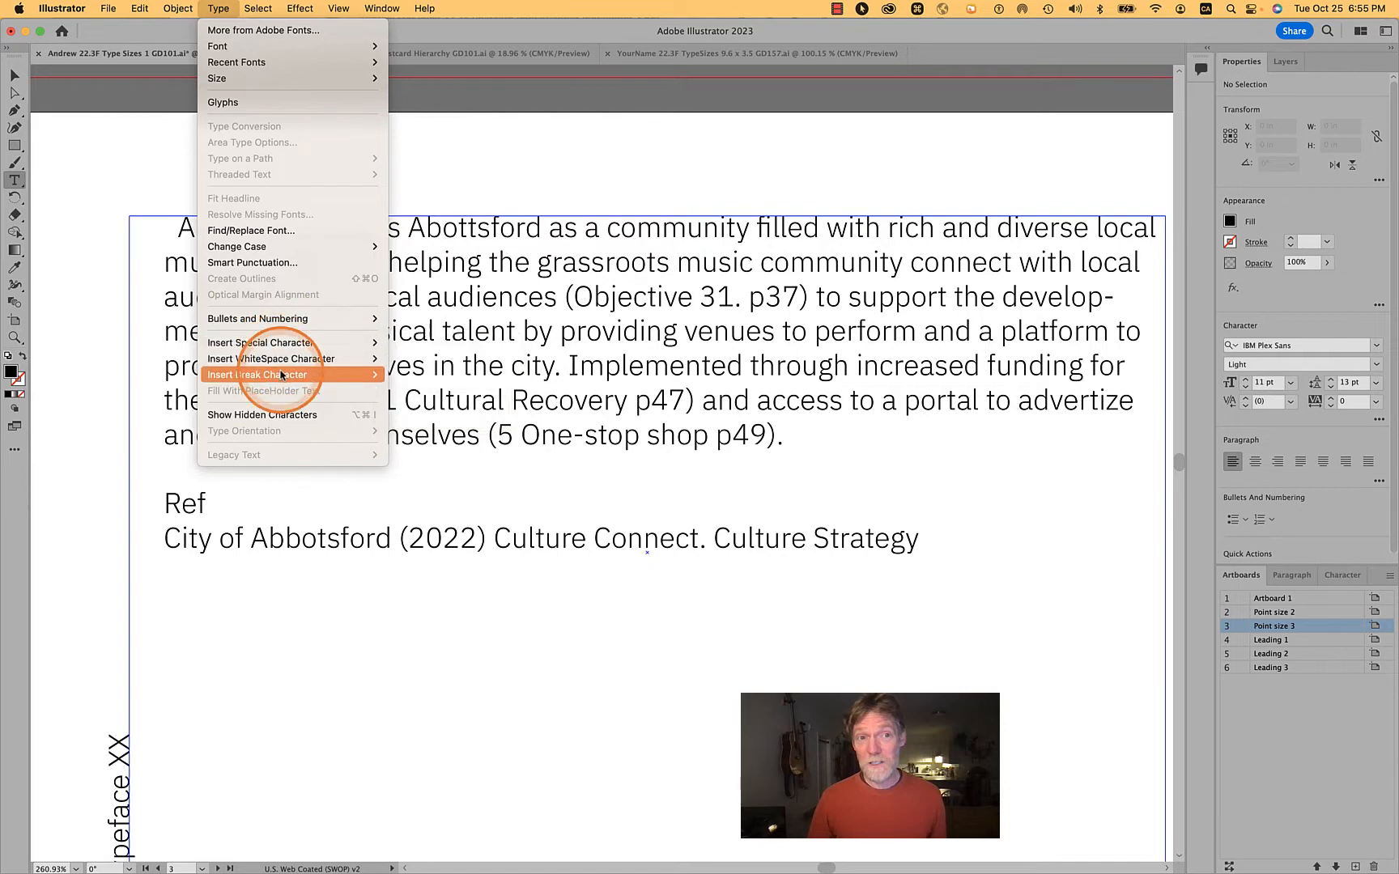
{"action": "left_click", "coordinate": [283, 415]}
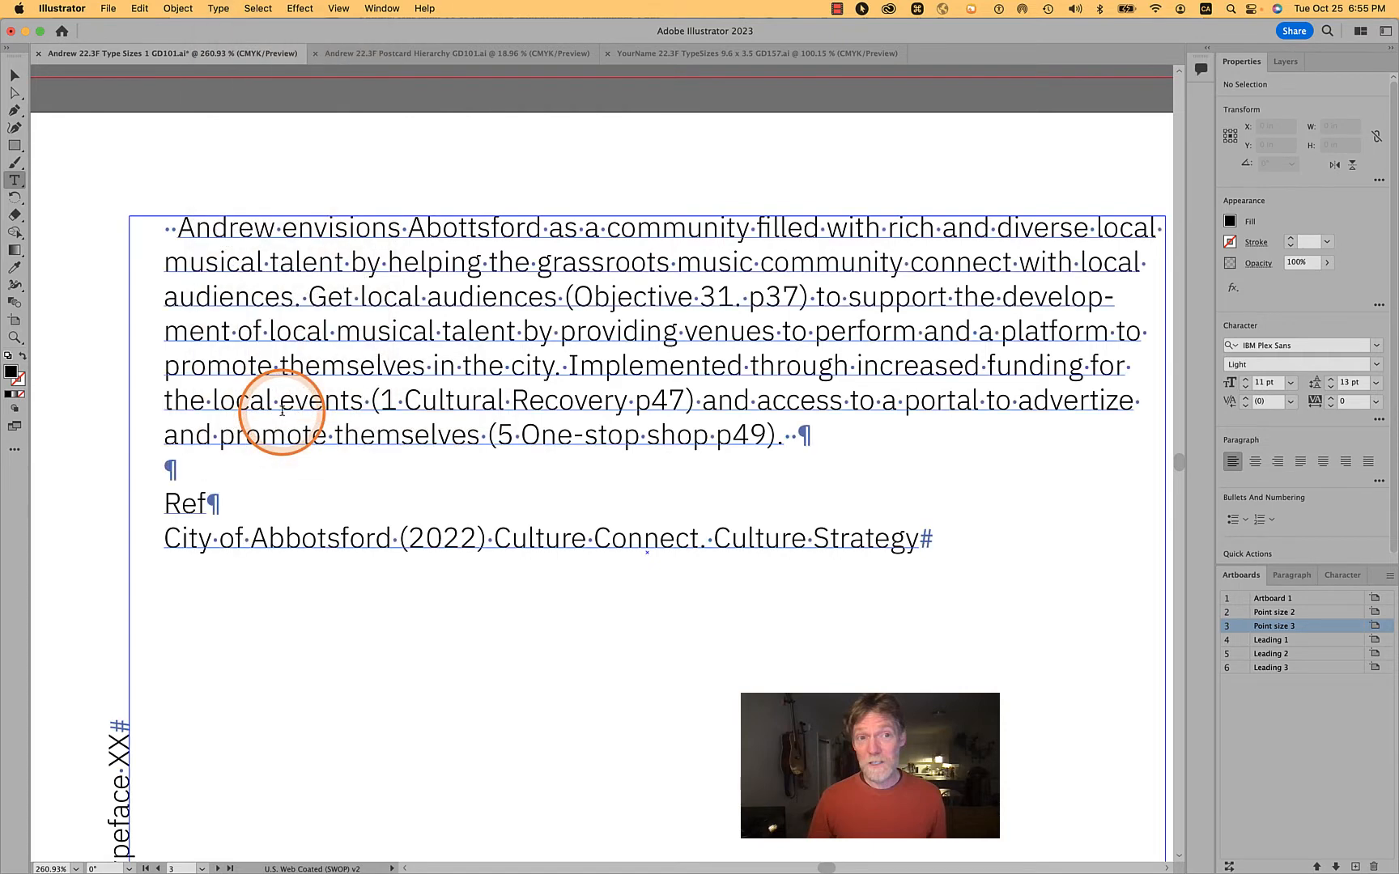
Delete the two extra spaces before the first word of the rationale on the Point size 3 artboard.
{"action": "left_click", "coordinate": [808, 436]}
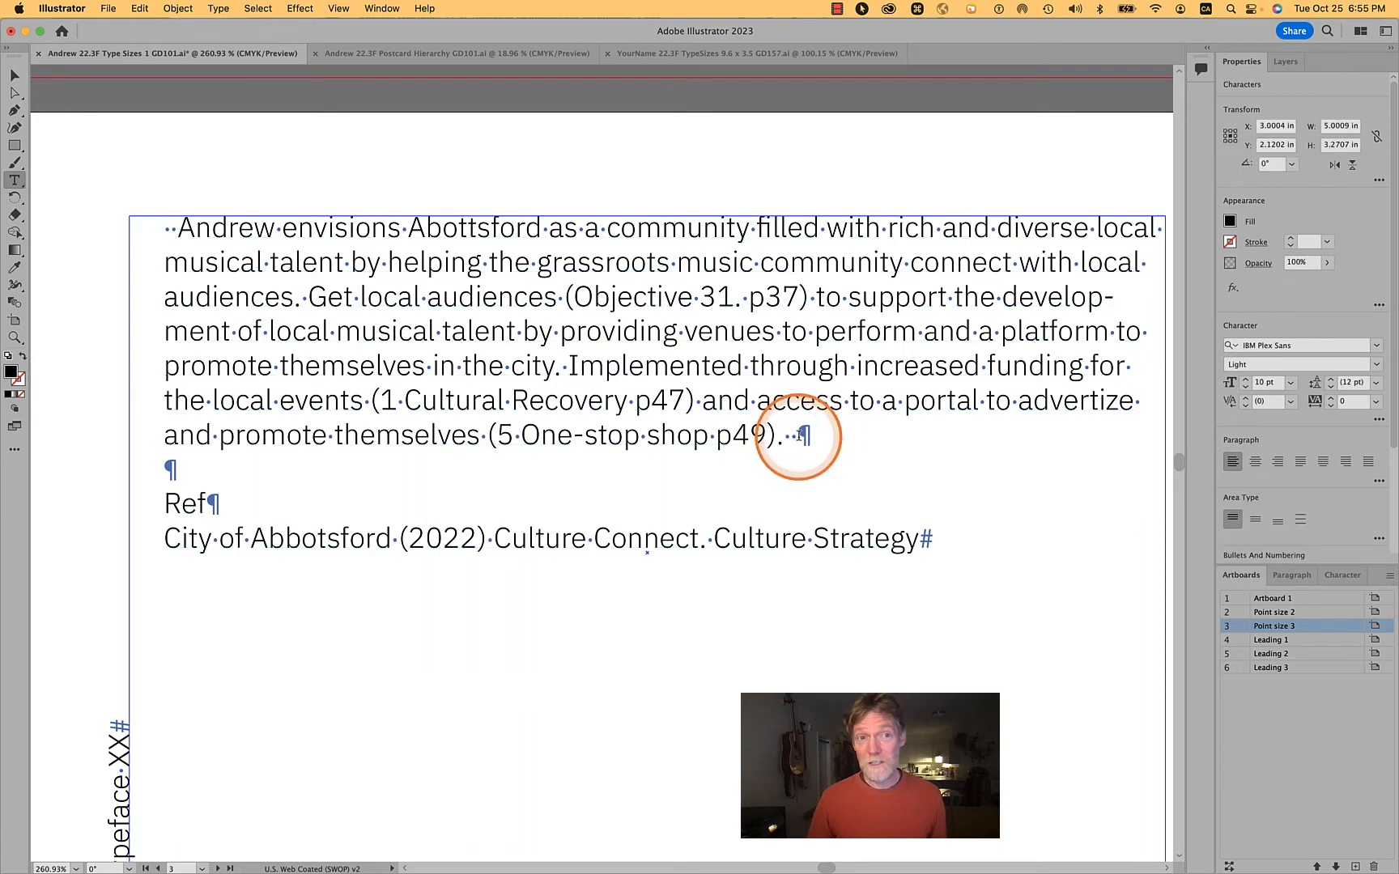
{"action": "left_click_drag", "start_coordinate": [800, 436], "coordinate": [792, 436]}
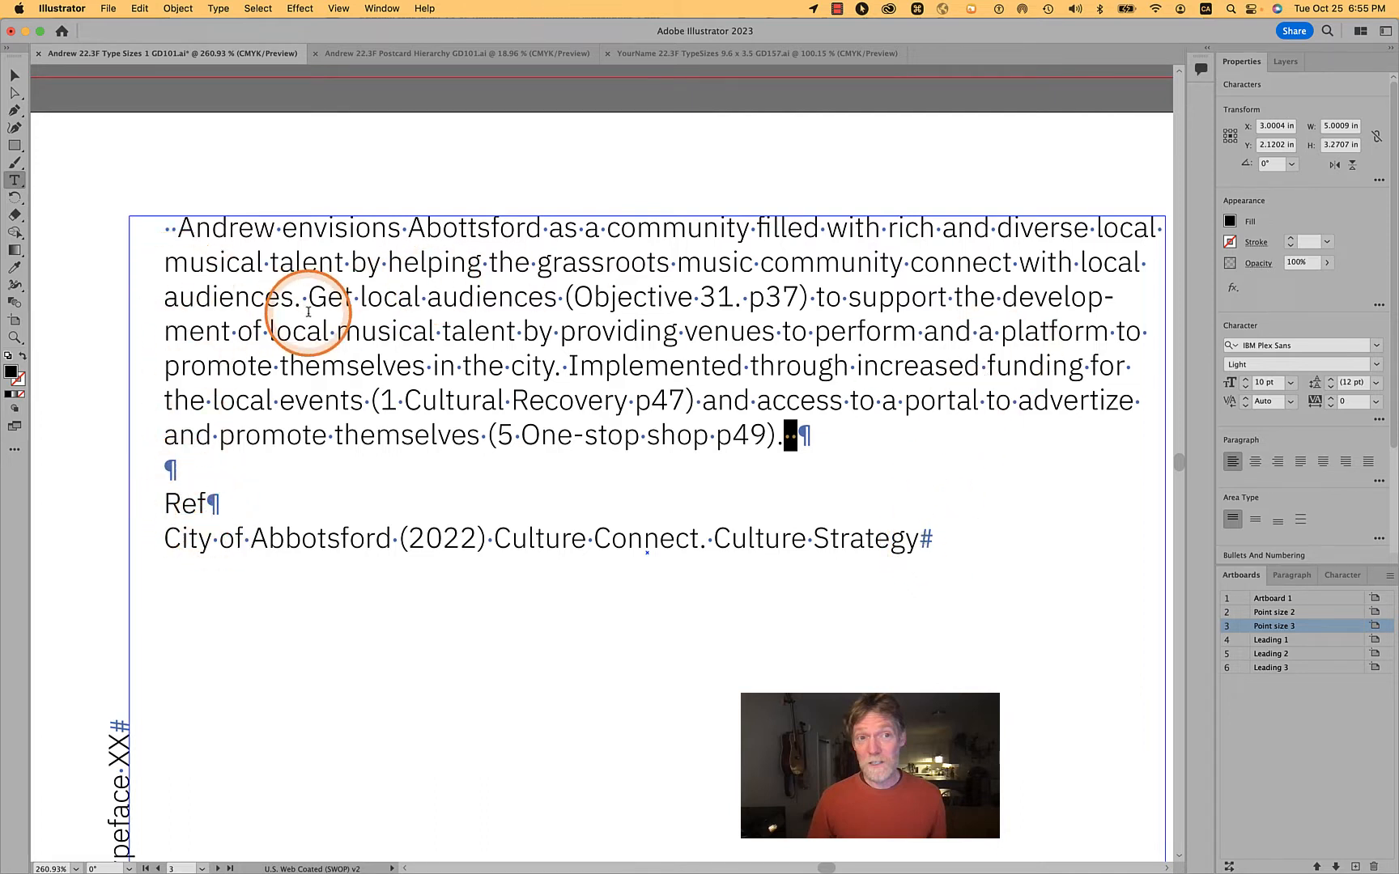
{"action": "left_click_drag", "start_coordinate": [179, 231], "coordinate": [164, 227]}
{"action": "key", "text": "BackSpace"}
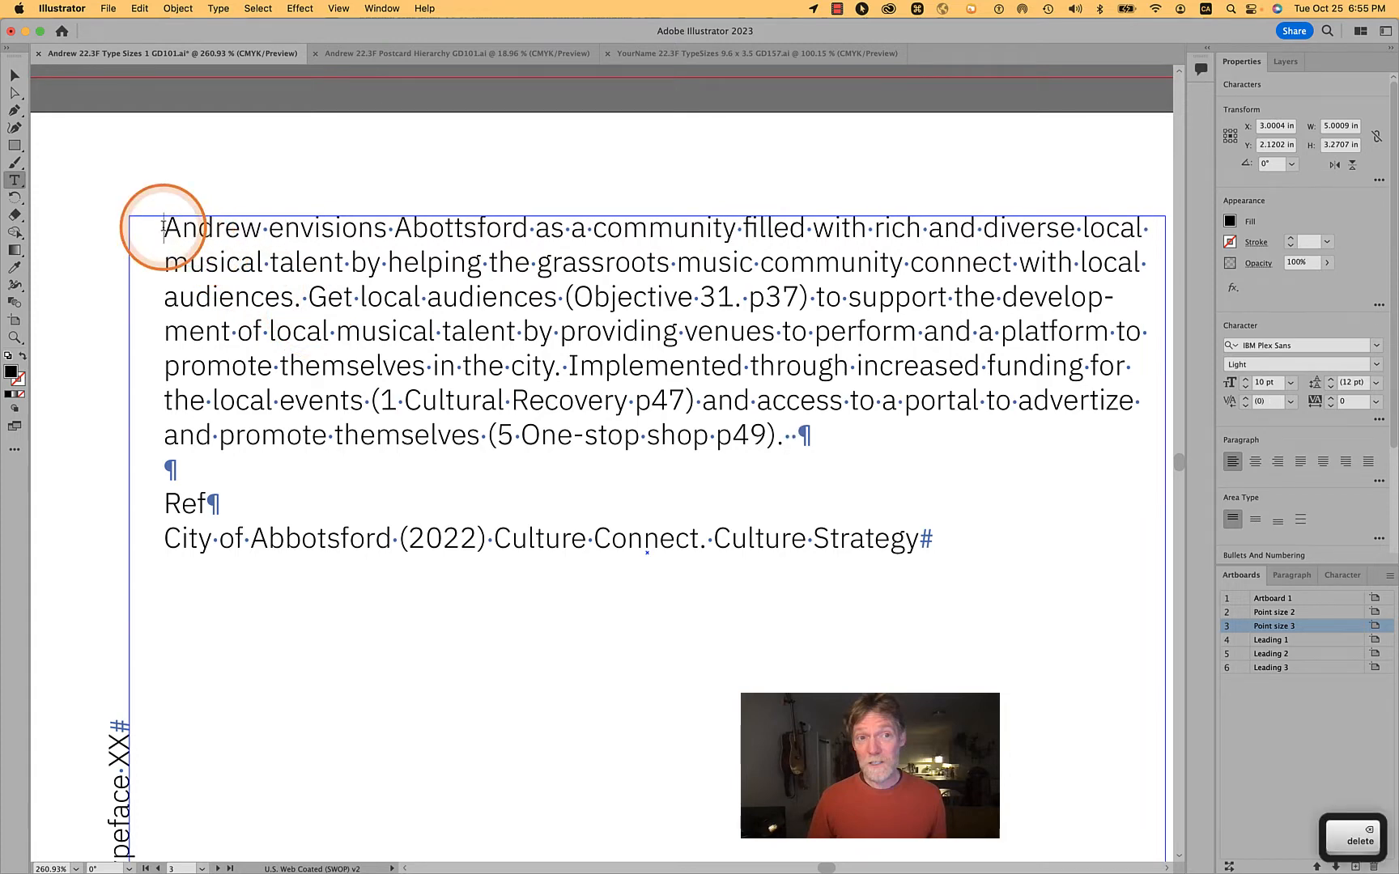
{"action": "left_click", "coordinate": [277, 151], "text": "super"}
Select the rationale text frame on the Point size 3 artboard and set its font size to 12 pt.
{"action": "scroll", "coordinate": [277, 151], "scroll_direction": "down", "scroll_amount": 5}
{"action": "left_click", "coordinate": [326, 229], "text": "super"}
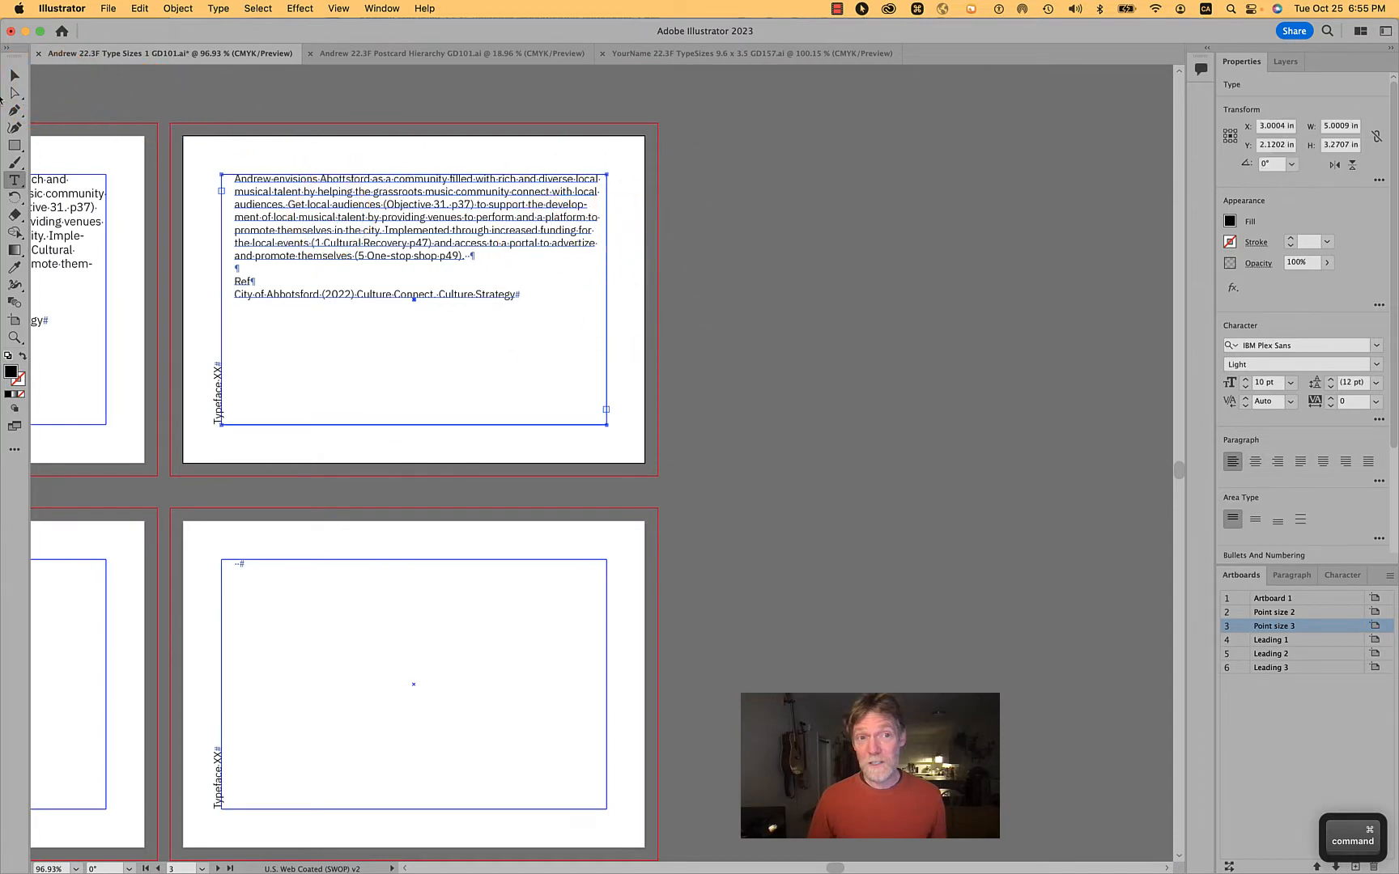
{"action": "left_click", "coordinate": [13, 75]}
{"action": "left_click", "coordinate": [281, 111]}
{"action": "left_click", "coordinate": [335, 218]}
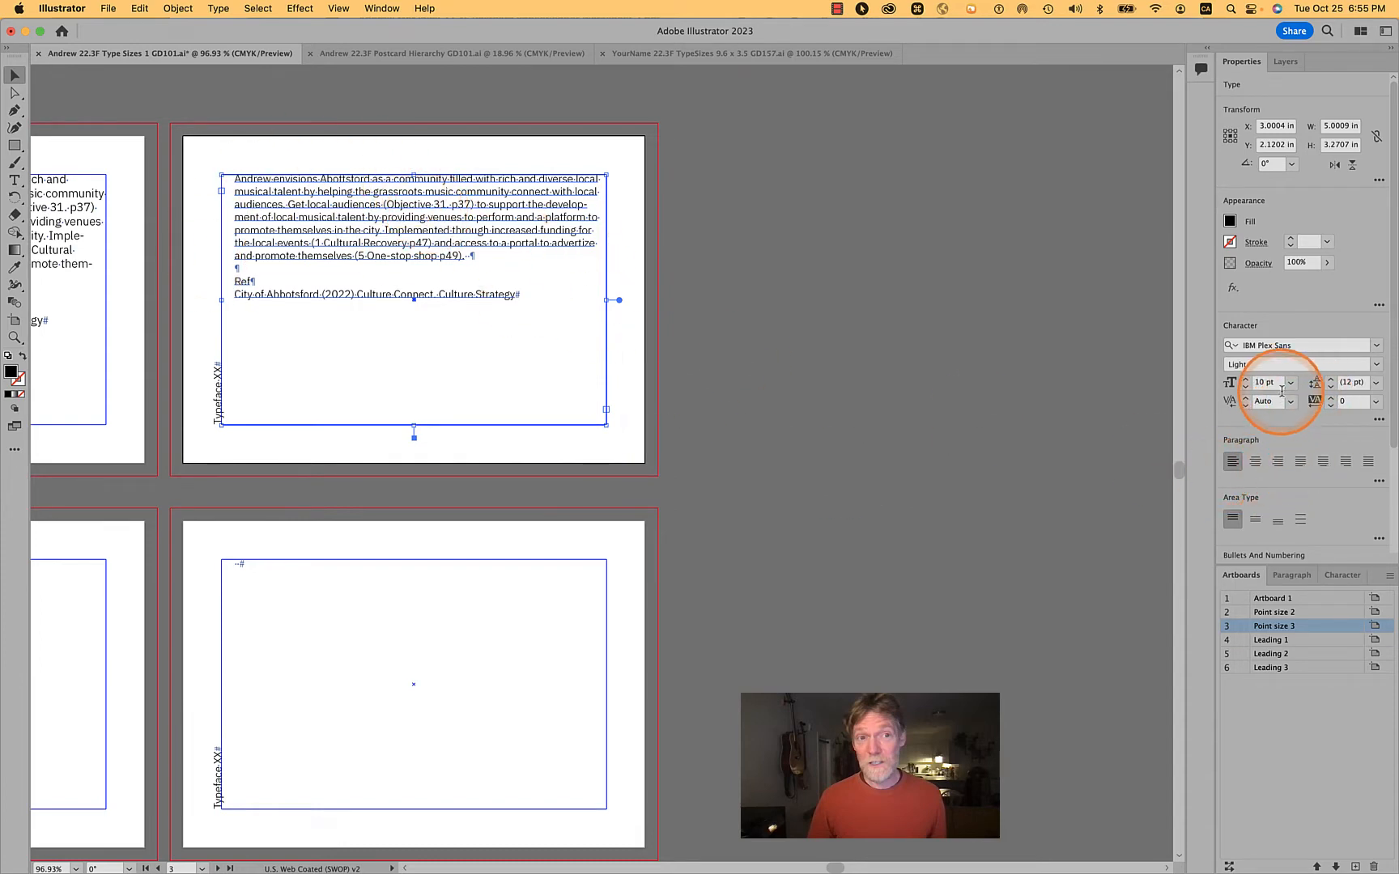
{"action": "left_click", "coordinate": [1226, 383]}
{"action": "type", "text": "1"}
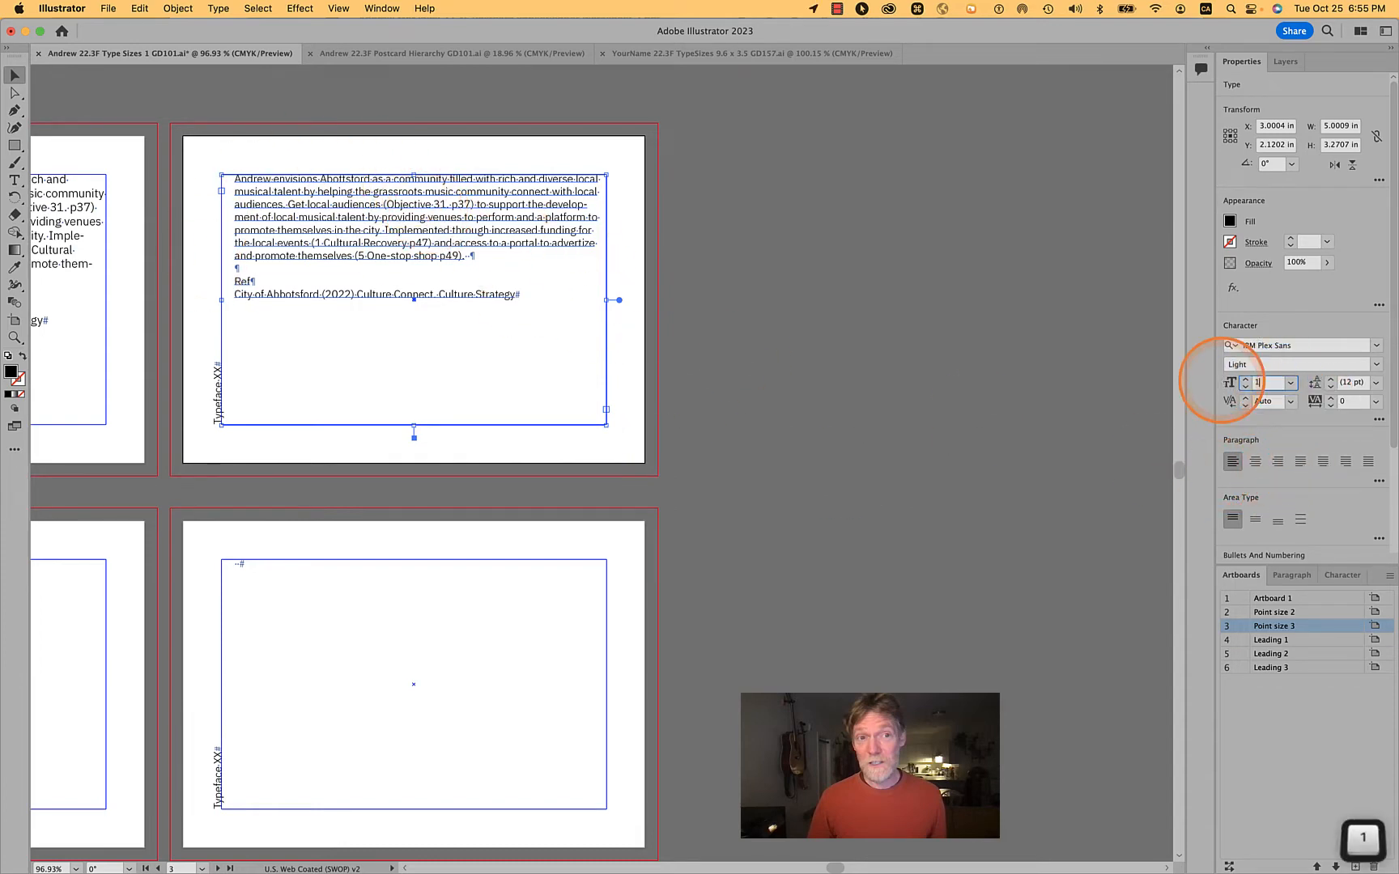
{"action": "type", "text": "2"}
{"action": "key", "text": "Return"}
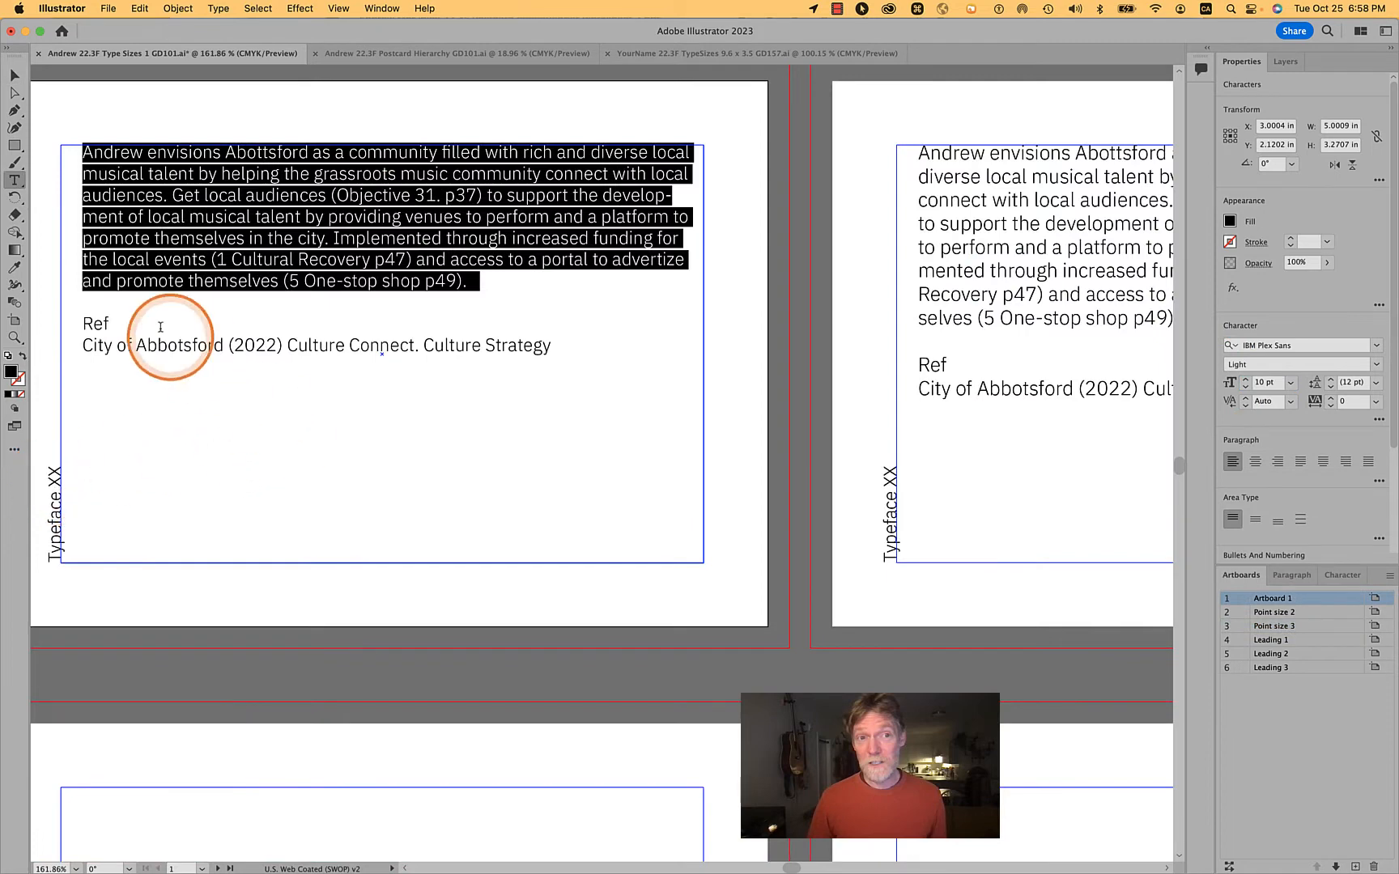
Replace the XX in the vertical typeface labels on the three upper artboards with 10, 11 and 12 respectively.
{"action": "double_click", "coordinate": [53, 473]}
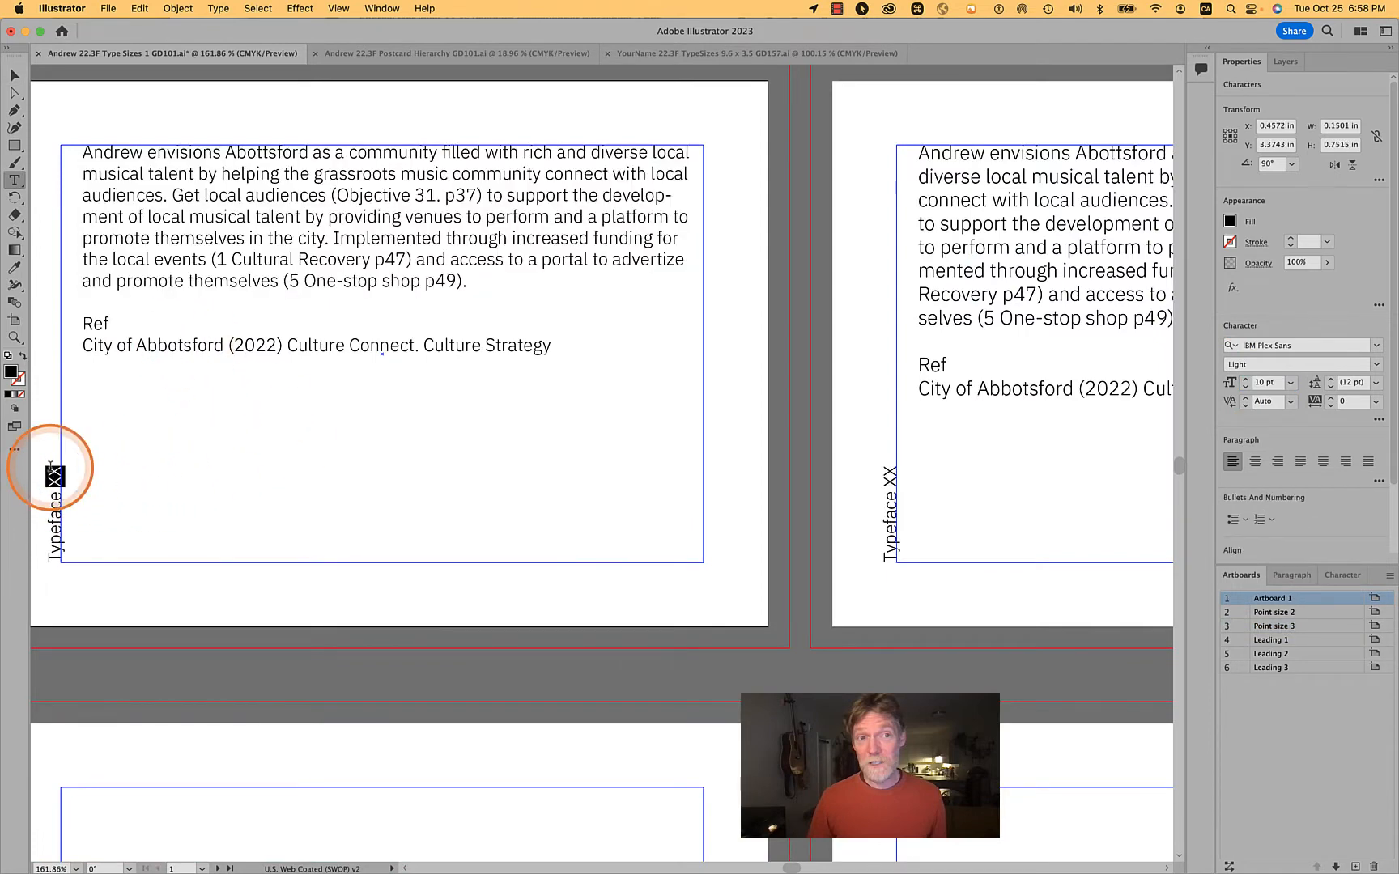
{"action": "type", "text": "10"}
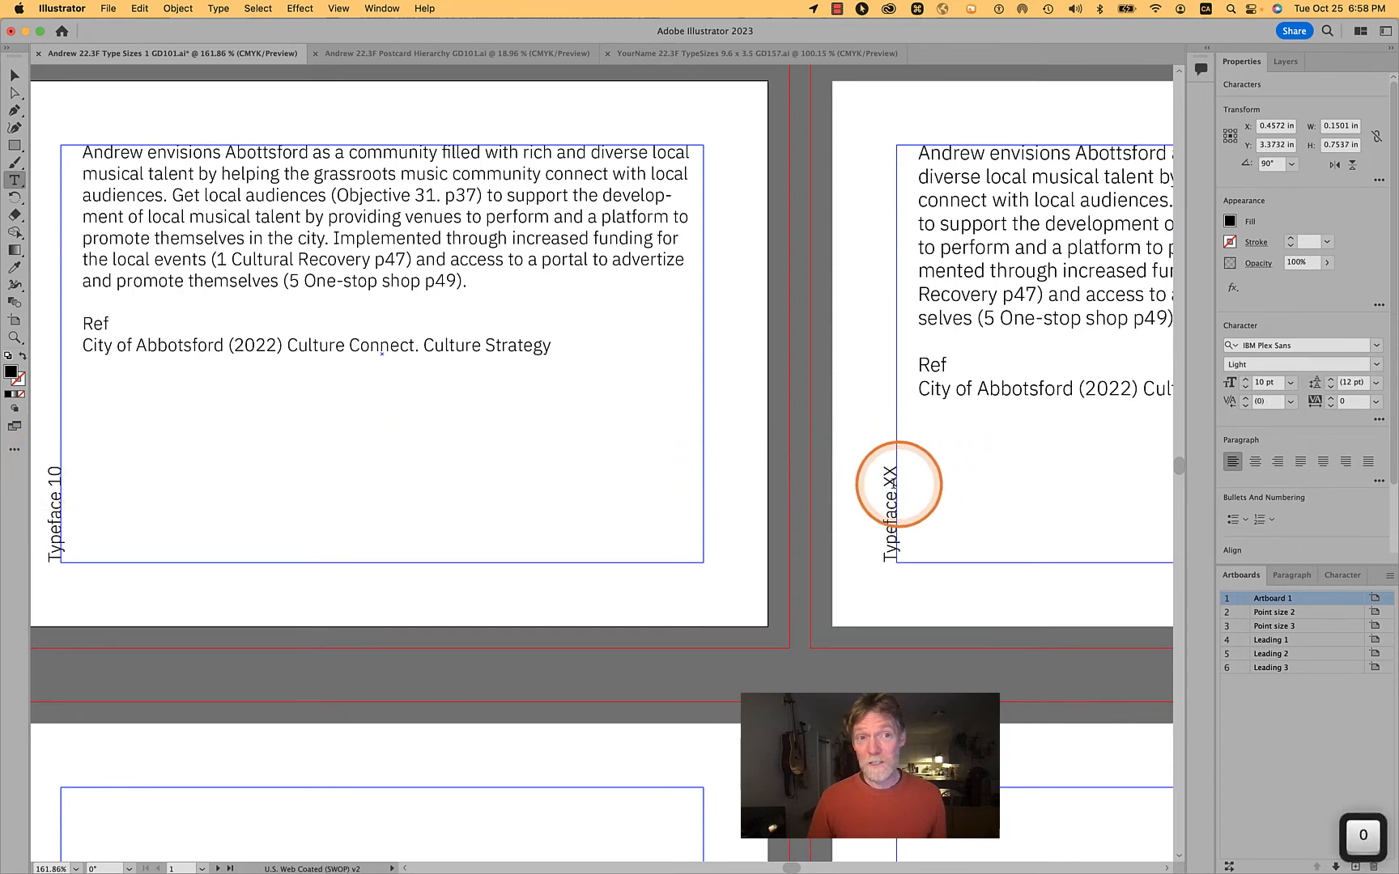
{"action": "left_click", "coordinate": [888, 484]}
{"action": "double_click", "coordinate": [888, 485]}
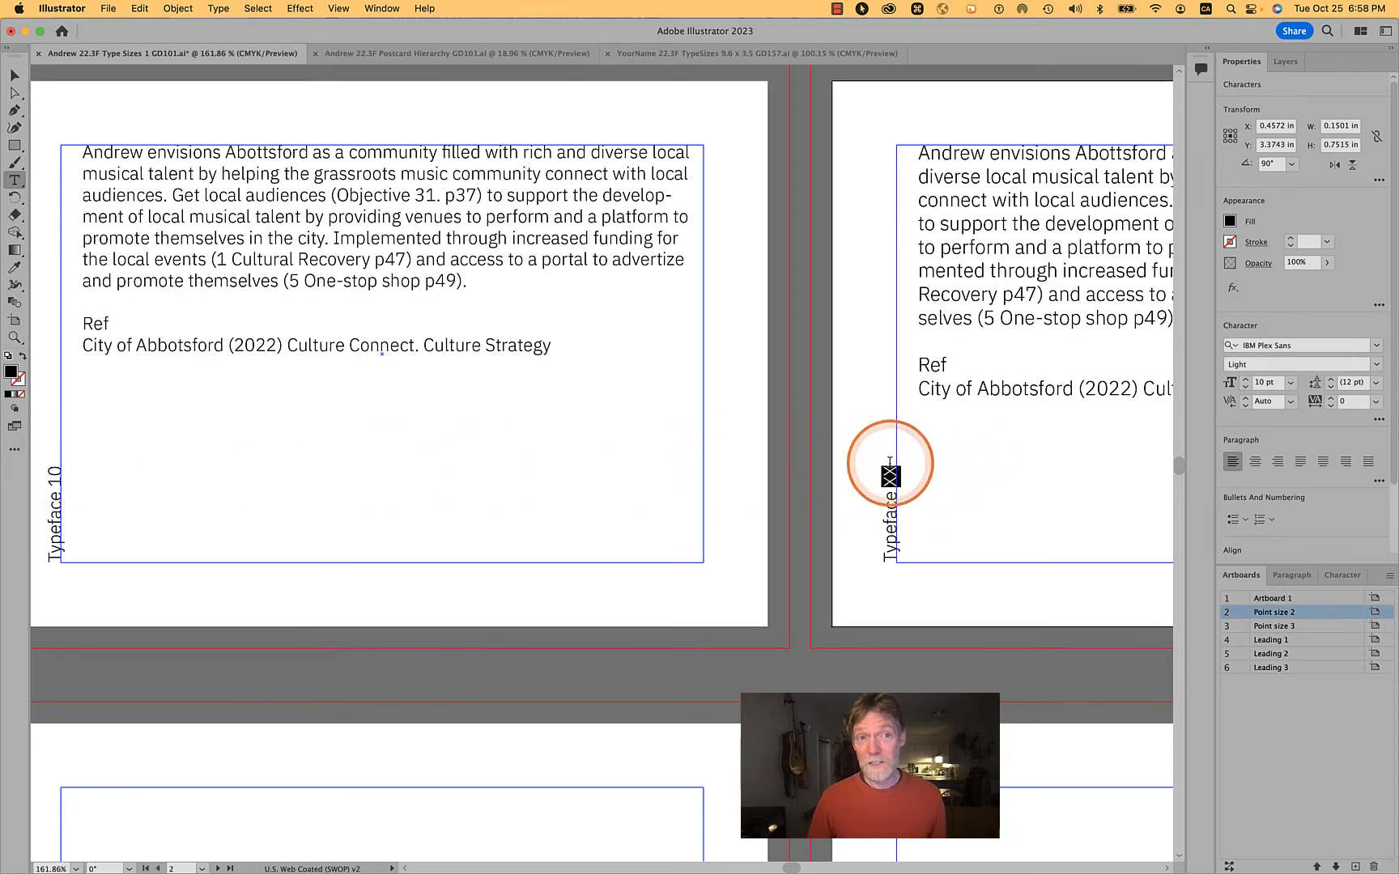
{"action": "type", "text": "11"}
{"action": "scroll", "coordinate": [1017, 481], "scroll_direction": "right", "scroll_amount": 10}
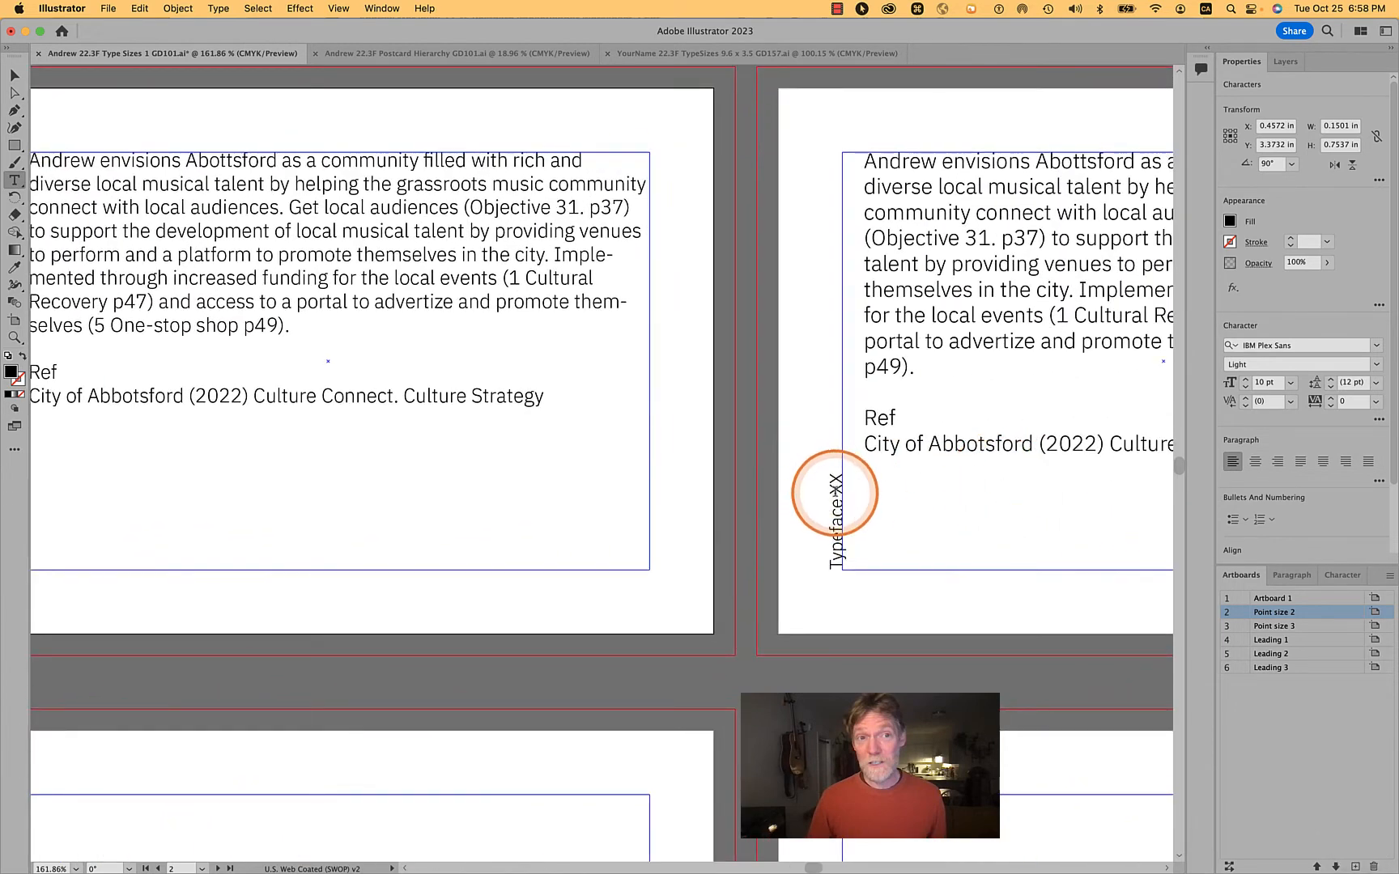
{"action": "double_click", "coordinate": [834, 469]}
{"action": "type", "text": "12"}
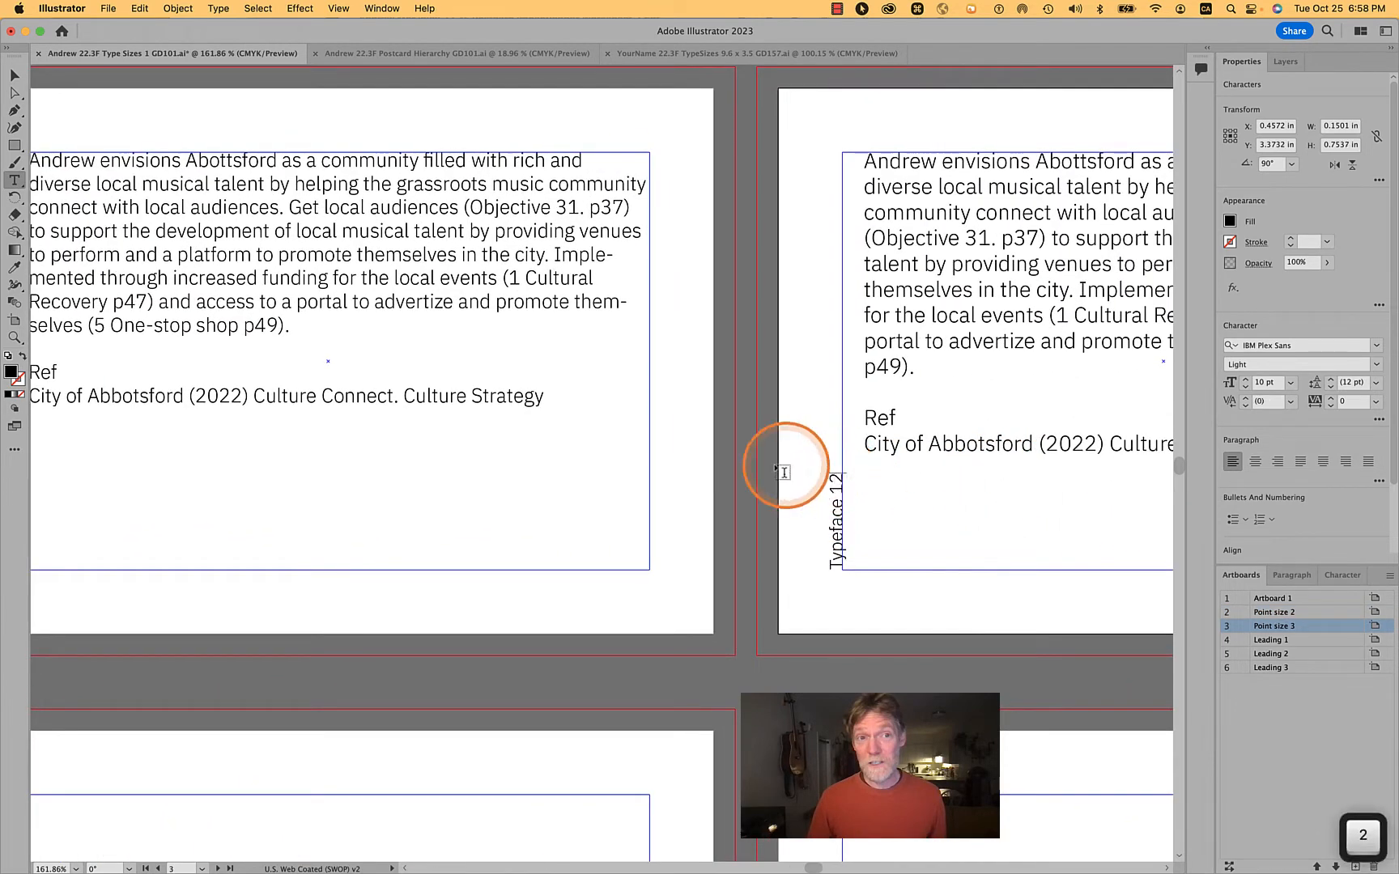
Check the type size and leading of the rationale on the Point size 3 artboard, and view all six artboards together.
{"action": "left_click", "coordinate": [974, 347], "text": "super"}
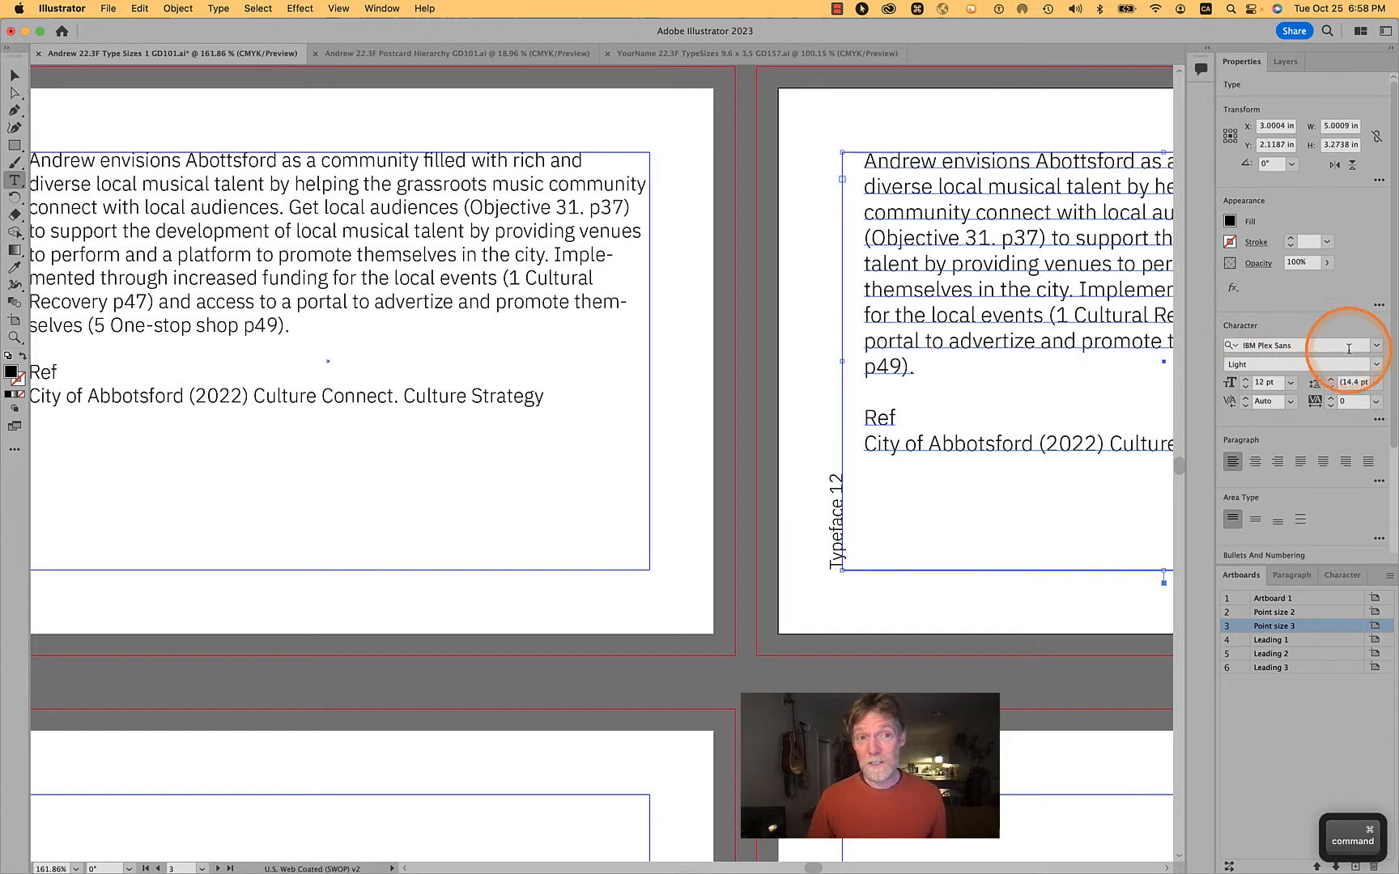
{"action": "left_click", "coordinate": [692, 328], "text": "super"}
{"action": "key", "text": "alt+super+0"}
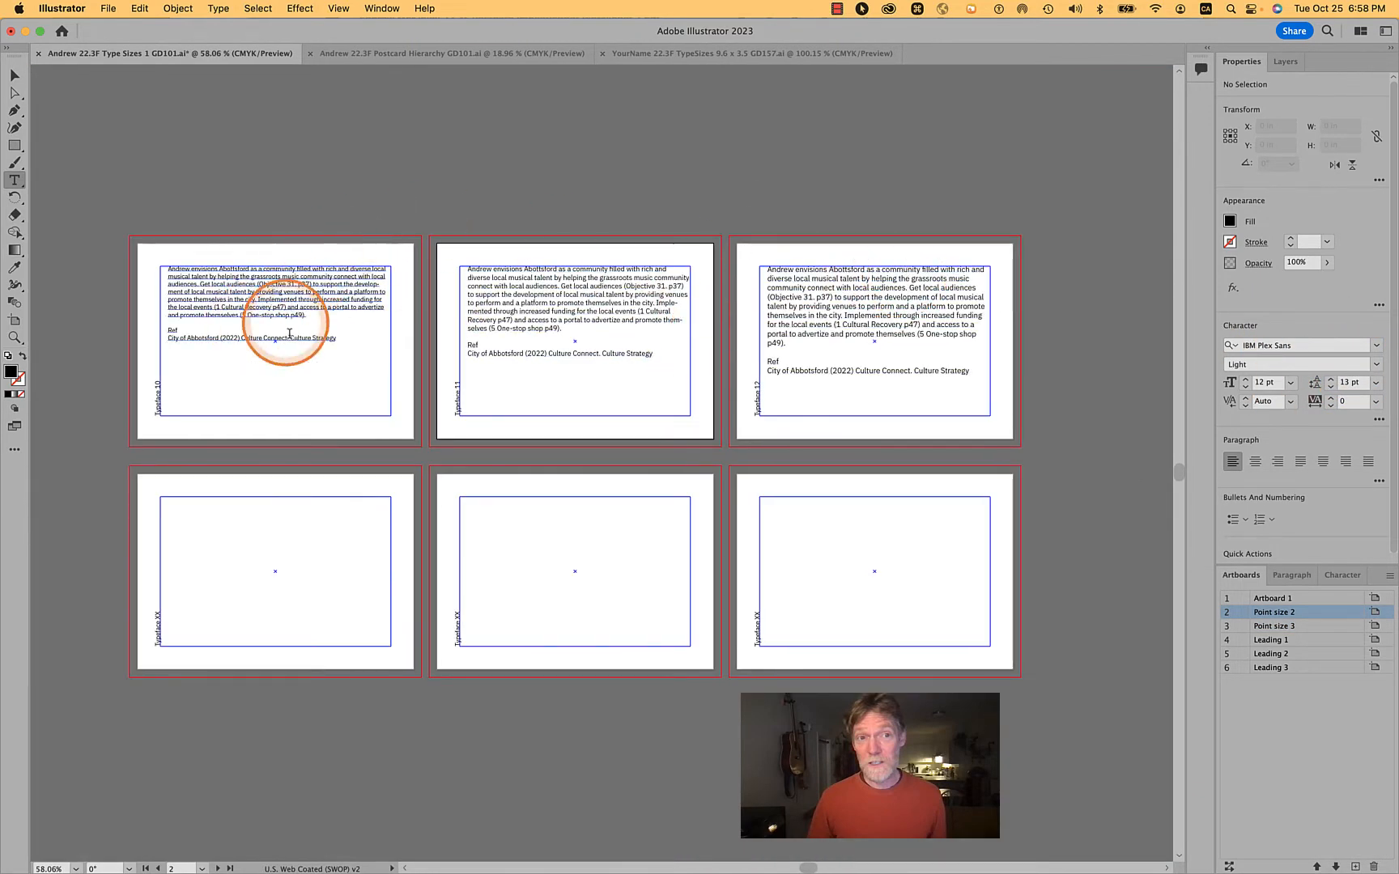
Open the print settings and limit the printed artboards to the range 1-3.
{"action": "key", "text": "super+p"}
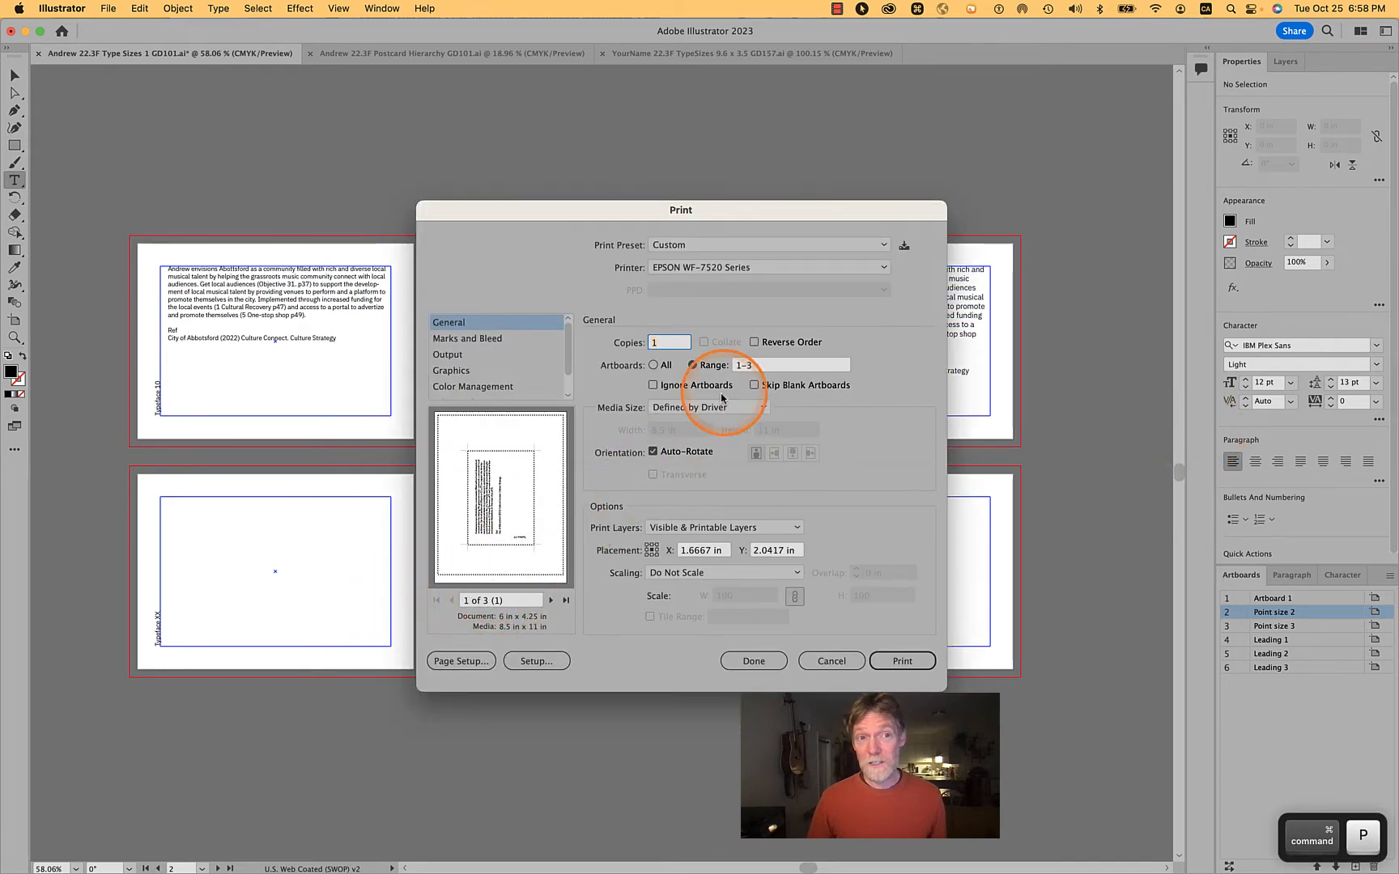
{"action": "left_click", "coordinate": [654, 366]}
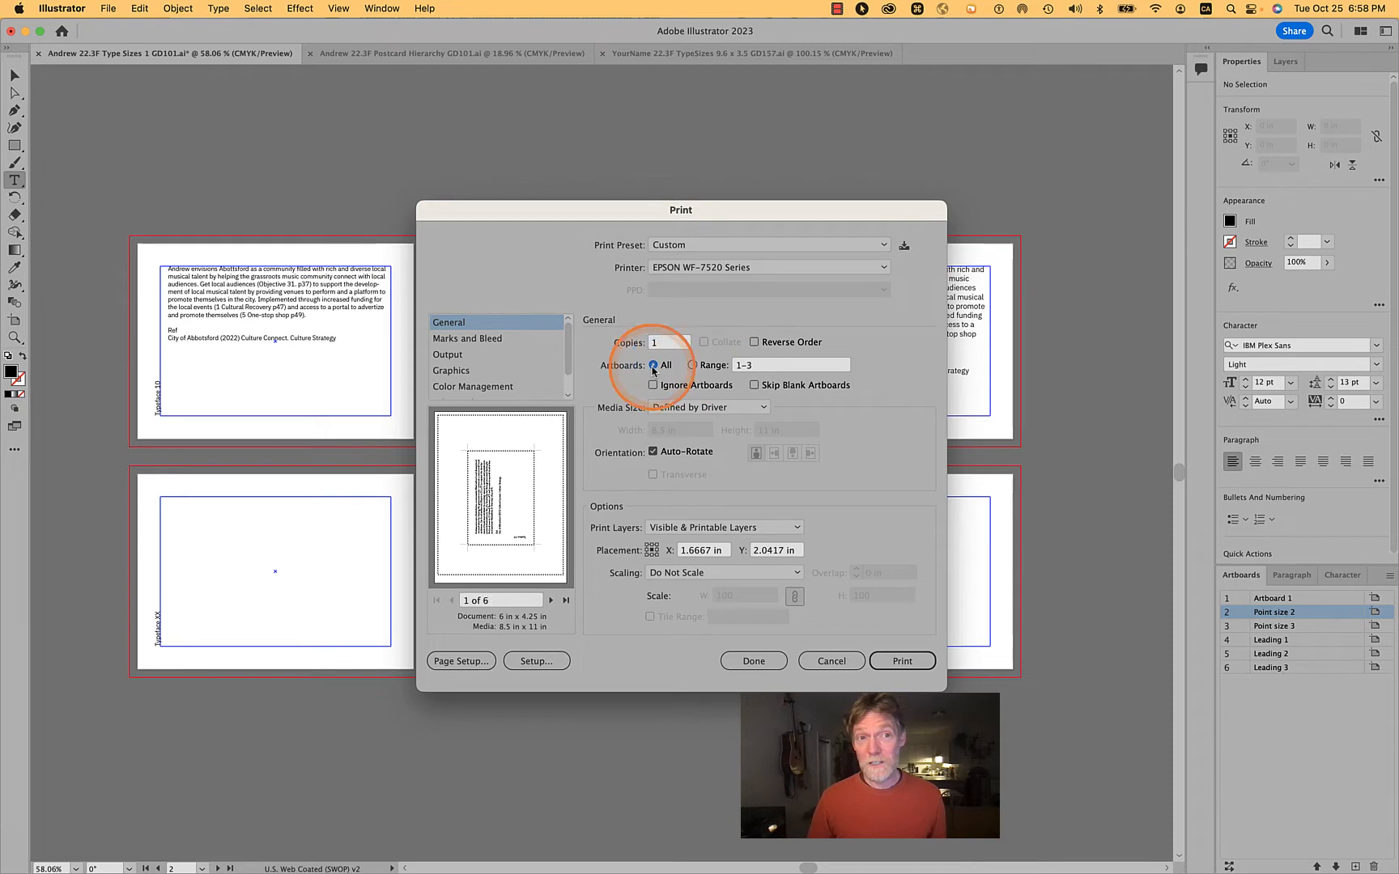
{"action": "left_click", "coordinate": [721, 367]}
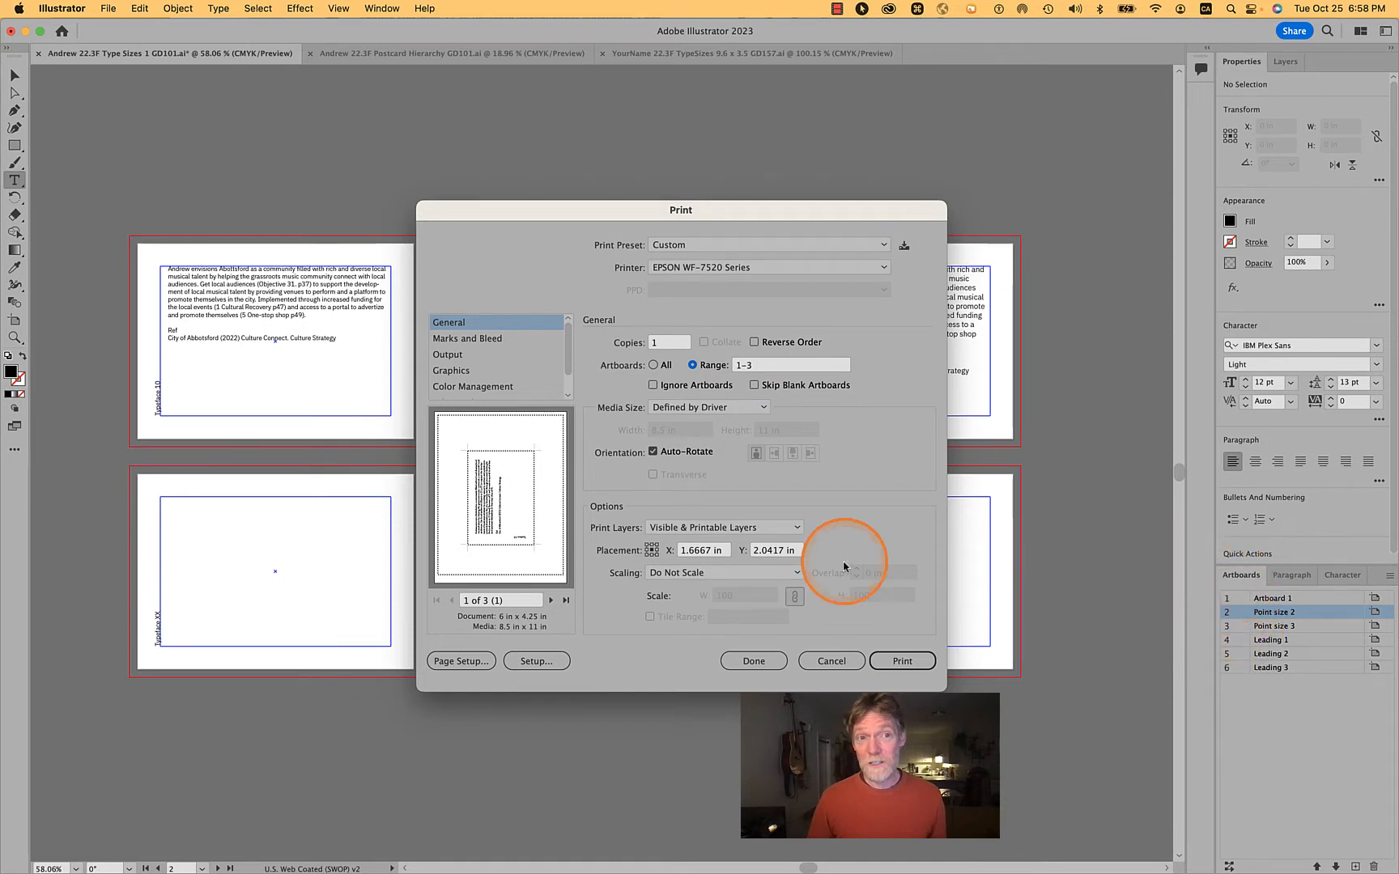
Keep only trim marks enabled among the printer's marks, and store the print settings without printing.
{"action": "left_click", "coordinate": [478, 340]}
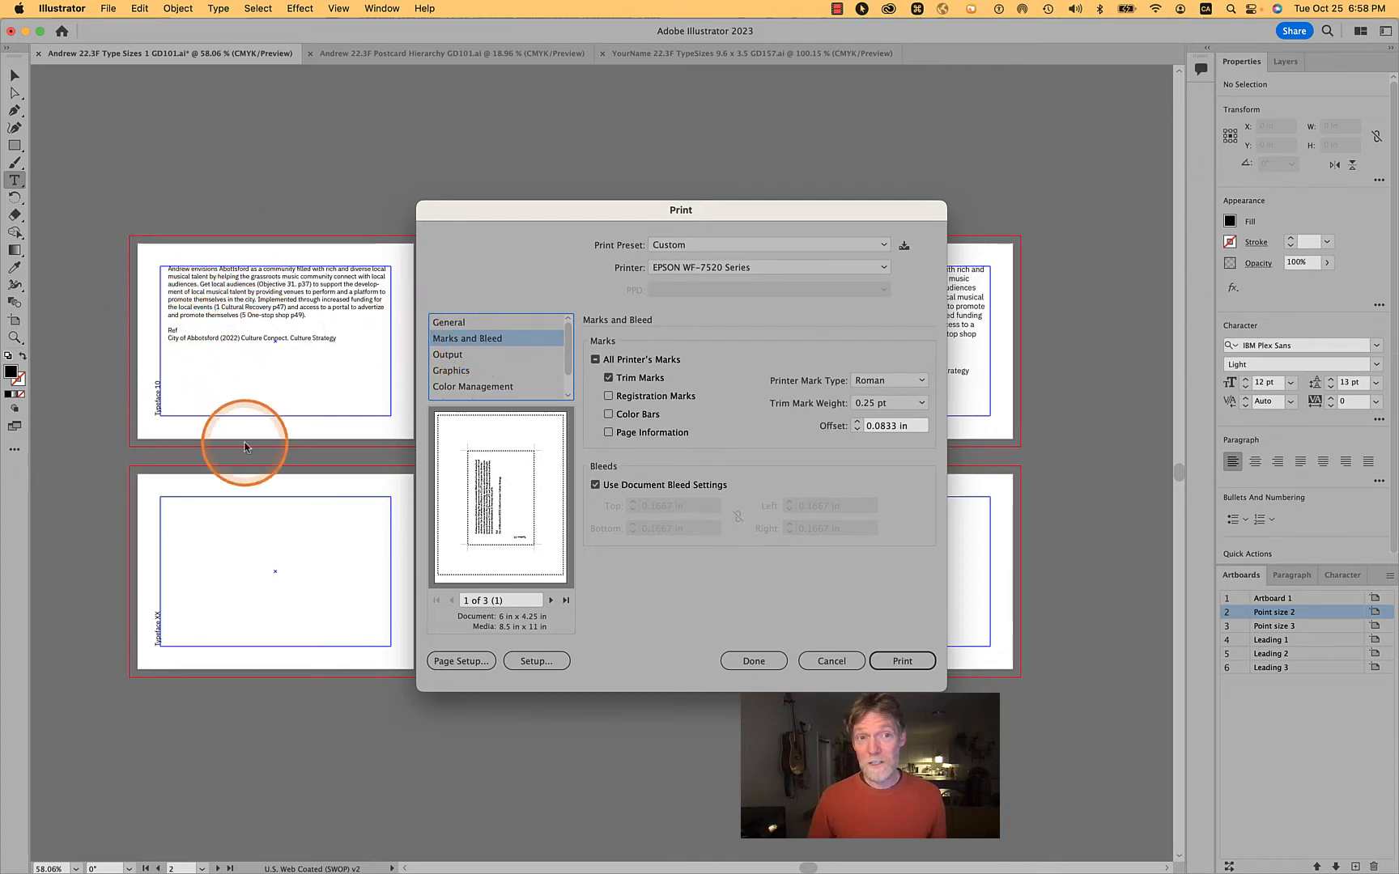
{"action": "left_click", "coordinate": [597, 359]}
{"action": "left_click", "coordinate": [596, 361]}
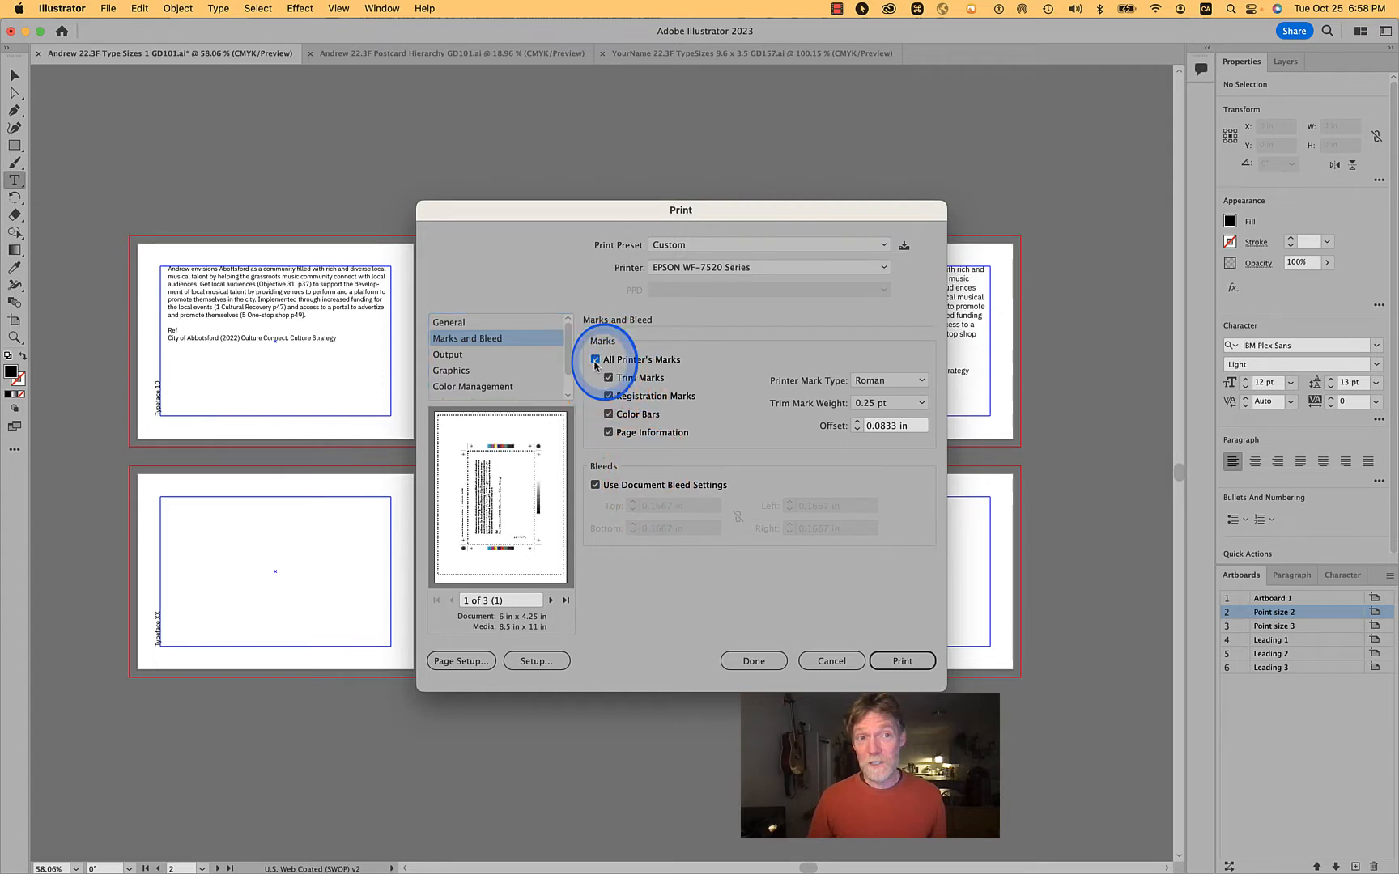
{"action": "left_click", "coordinate": [596, 360]}
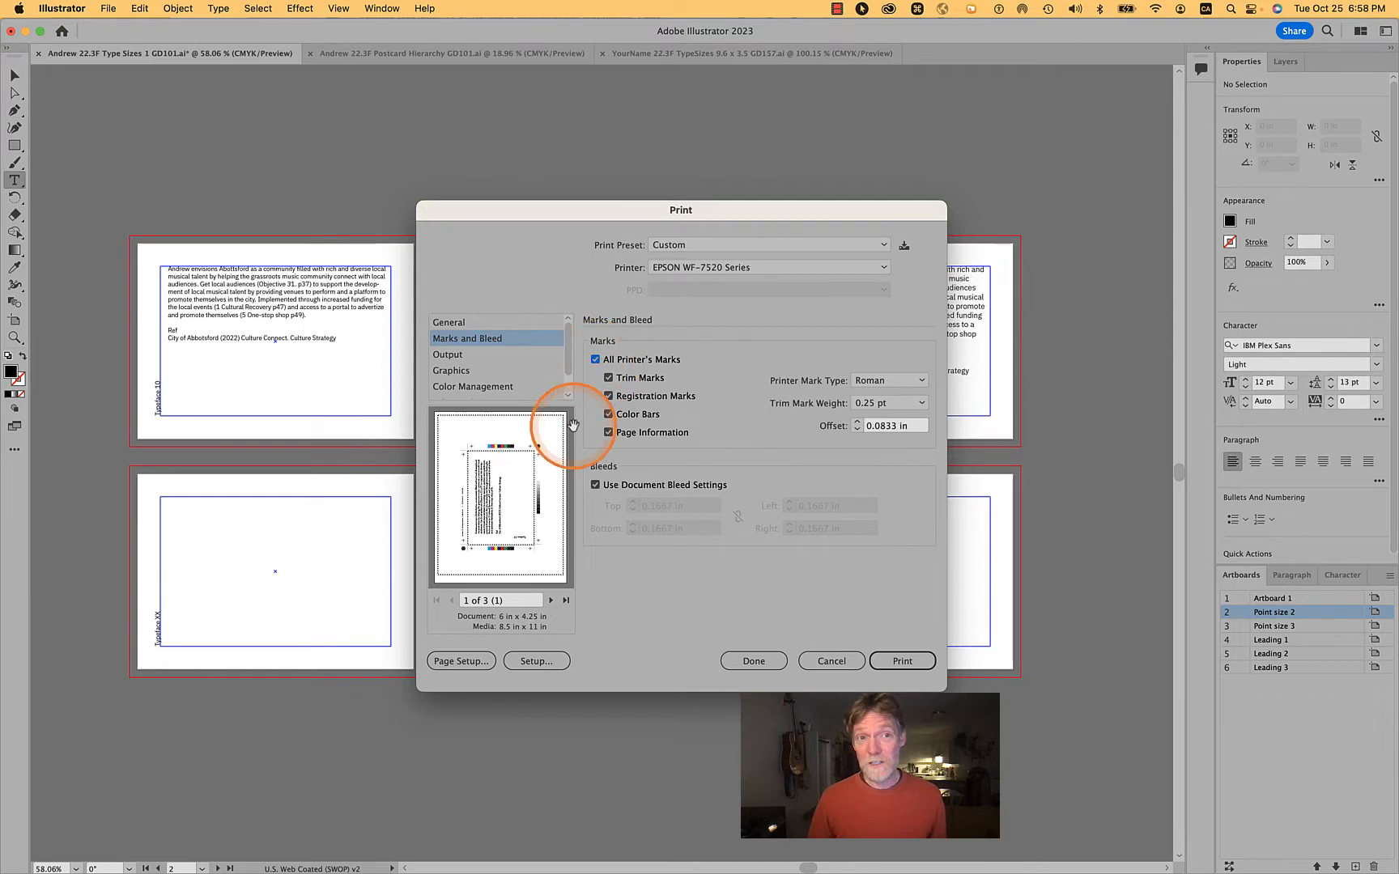
{"action": "left_click", "coordinate": [595, 360]}
{"action": "left_click", "coordinate": [607, 377]}
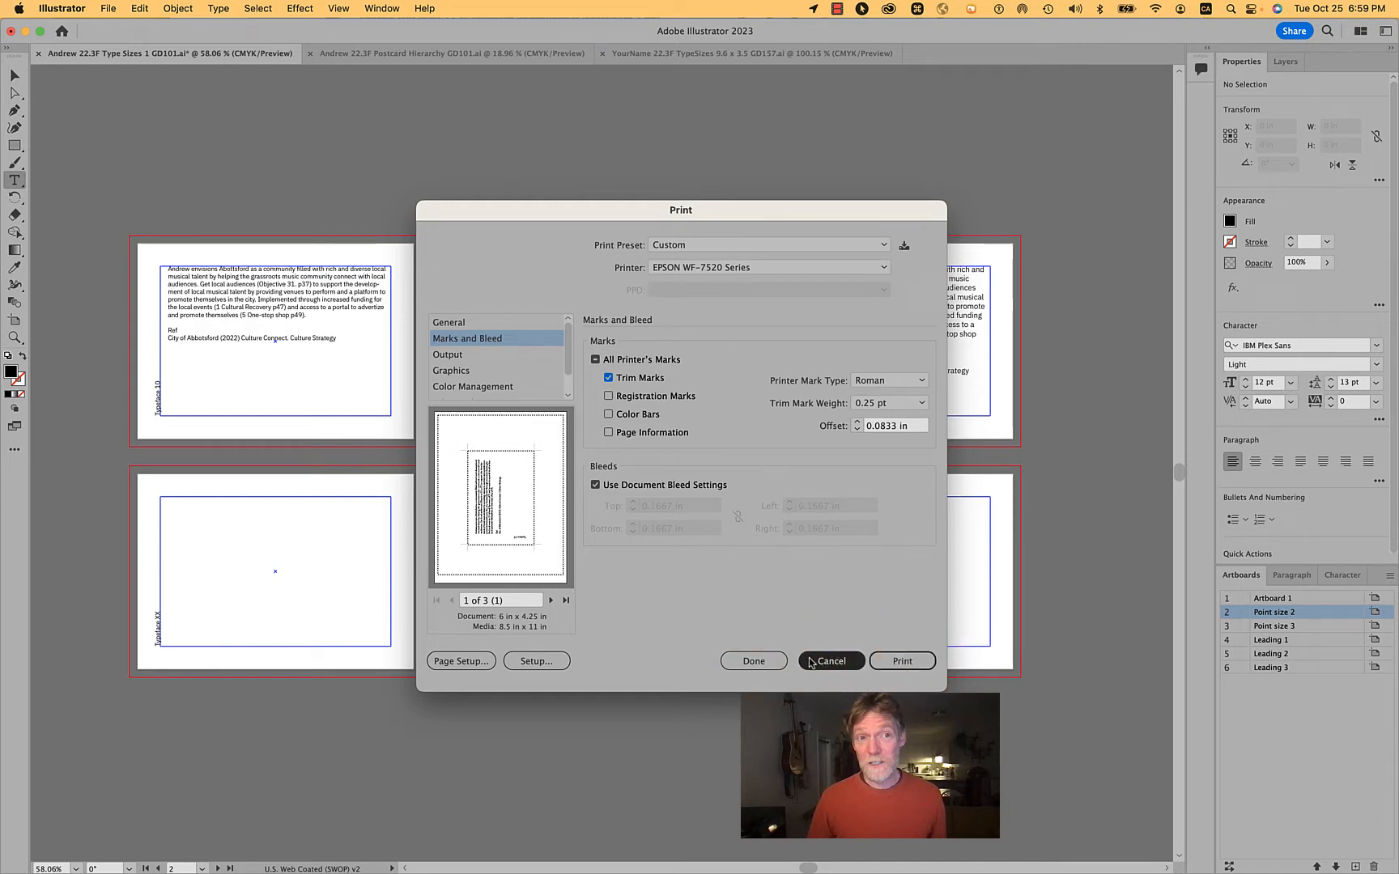
{"action": "left_click", "coordinate": [767, 662]}
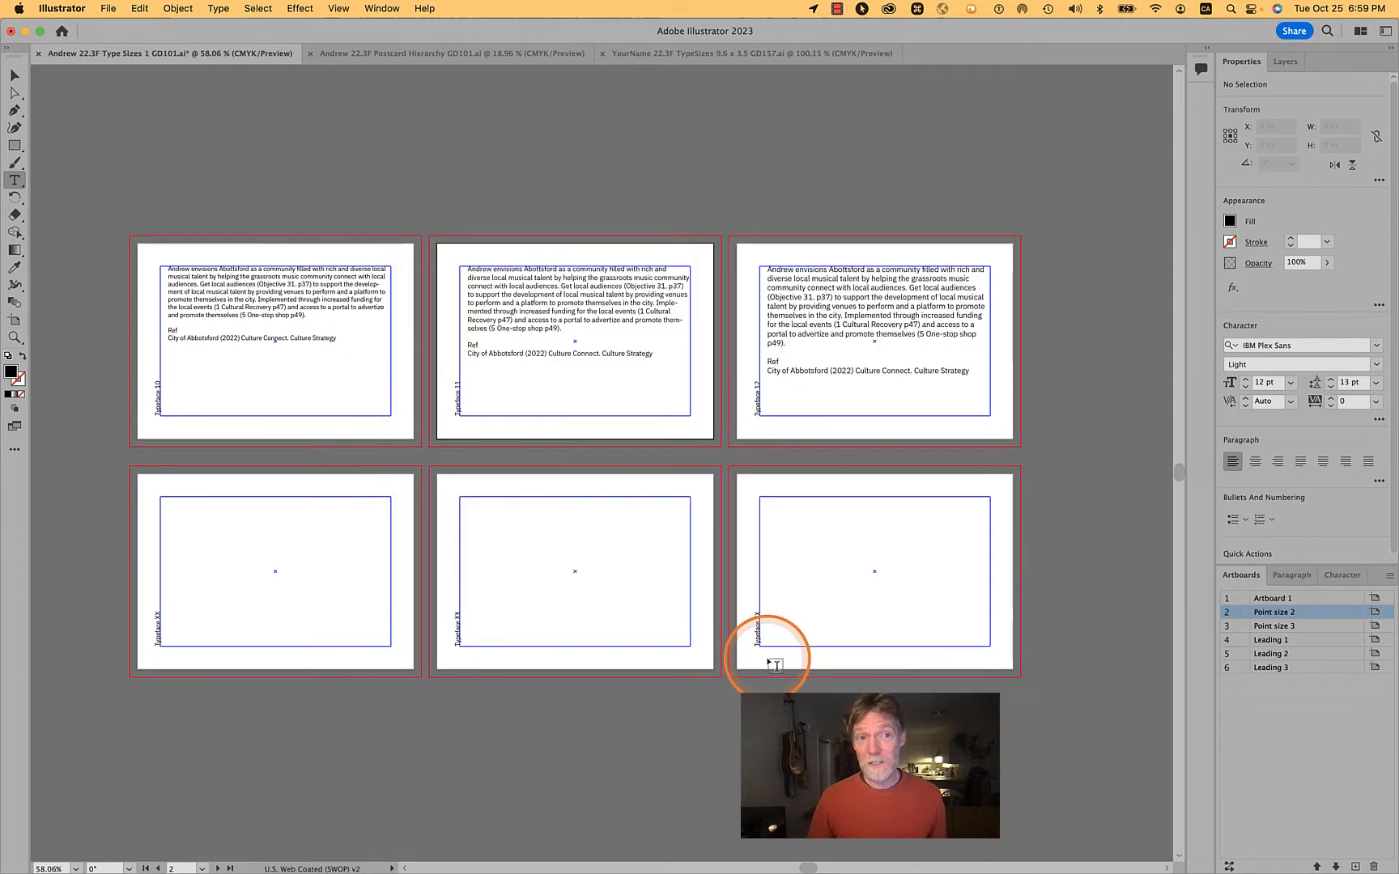
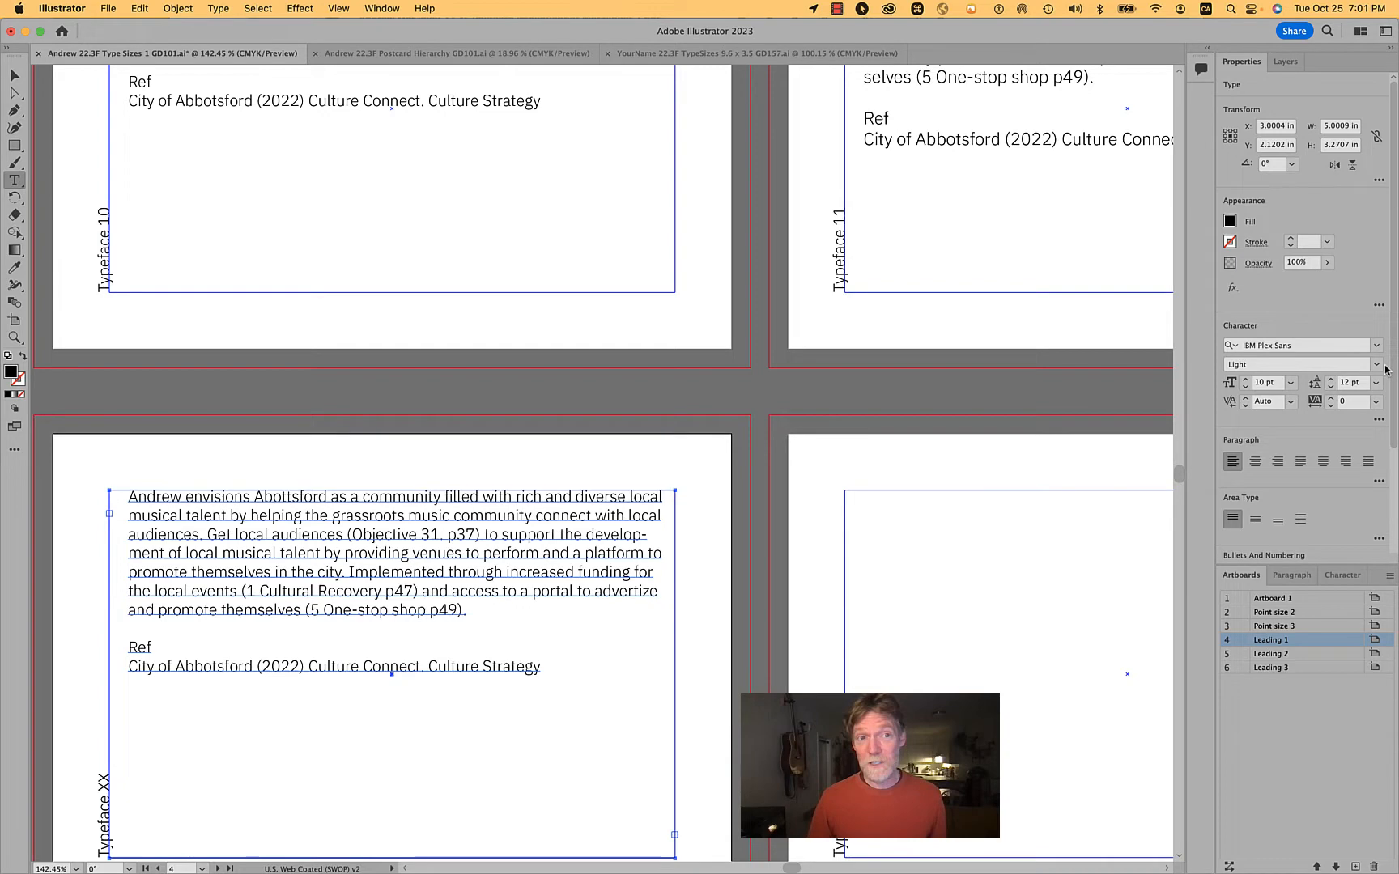
Copy the full rationale text from the Leading 1 artboard and paste it into the empty text frame on Leading 2.
{"action": "left_click", "coordinate": [504, 553], "text": "super"}
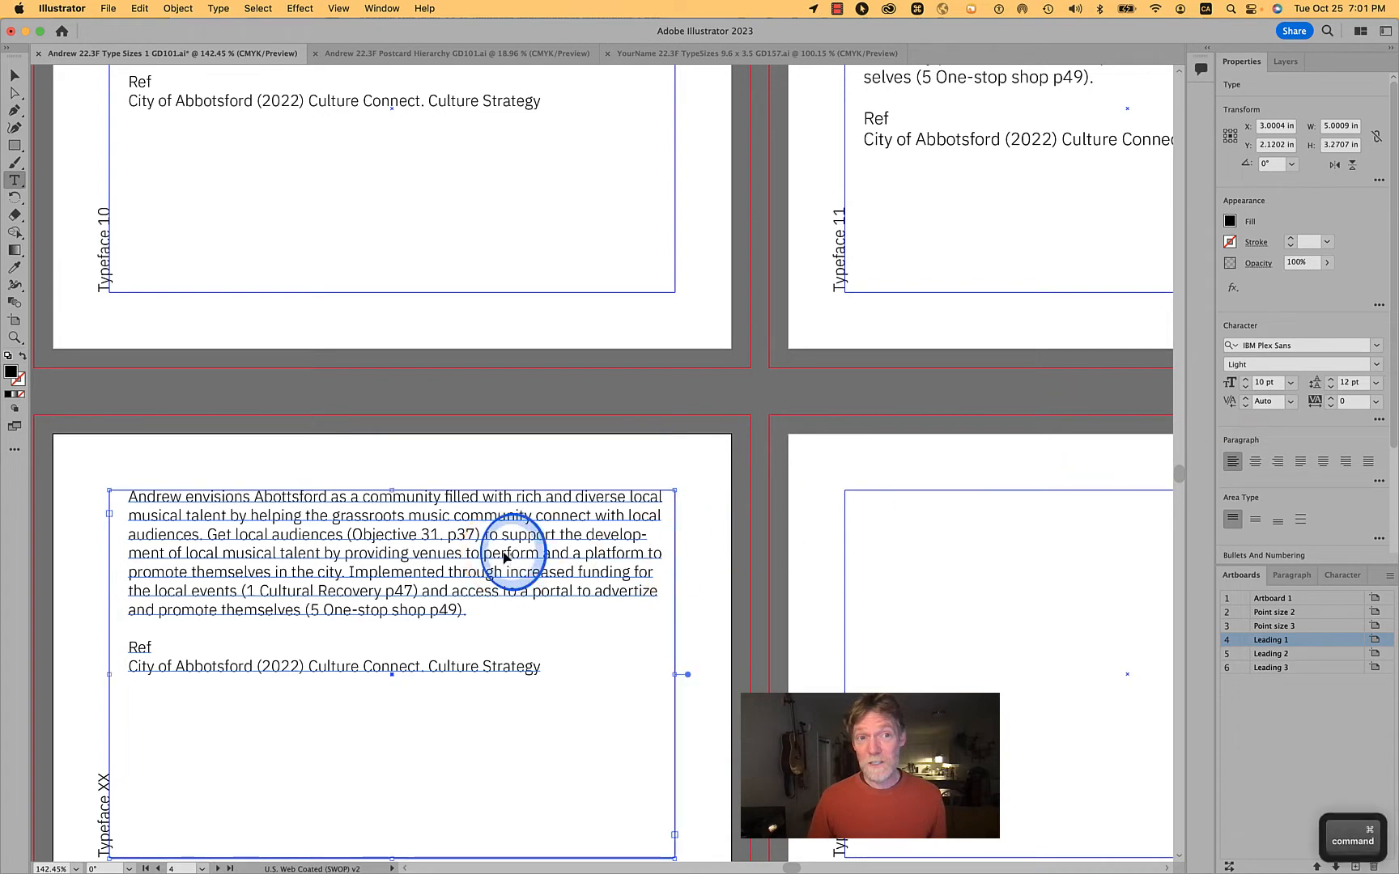
{"action": "scroll", "coordinate": [927, 526], "scroll_direction": "down", "scroll_amount": 5}
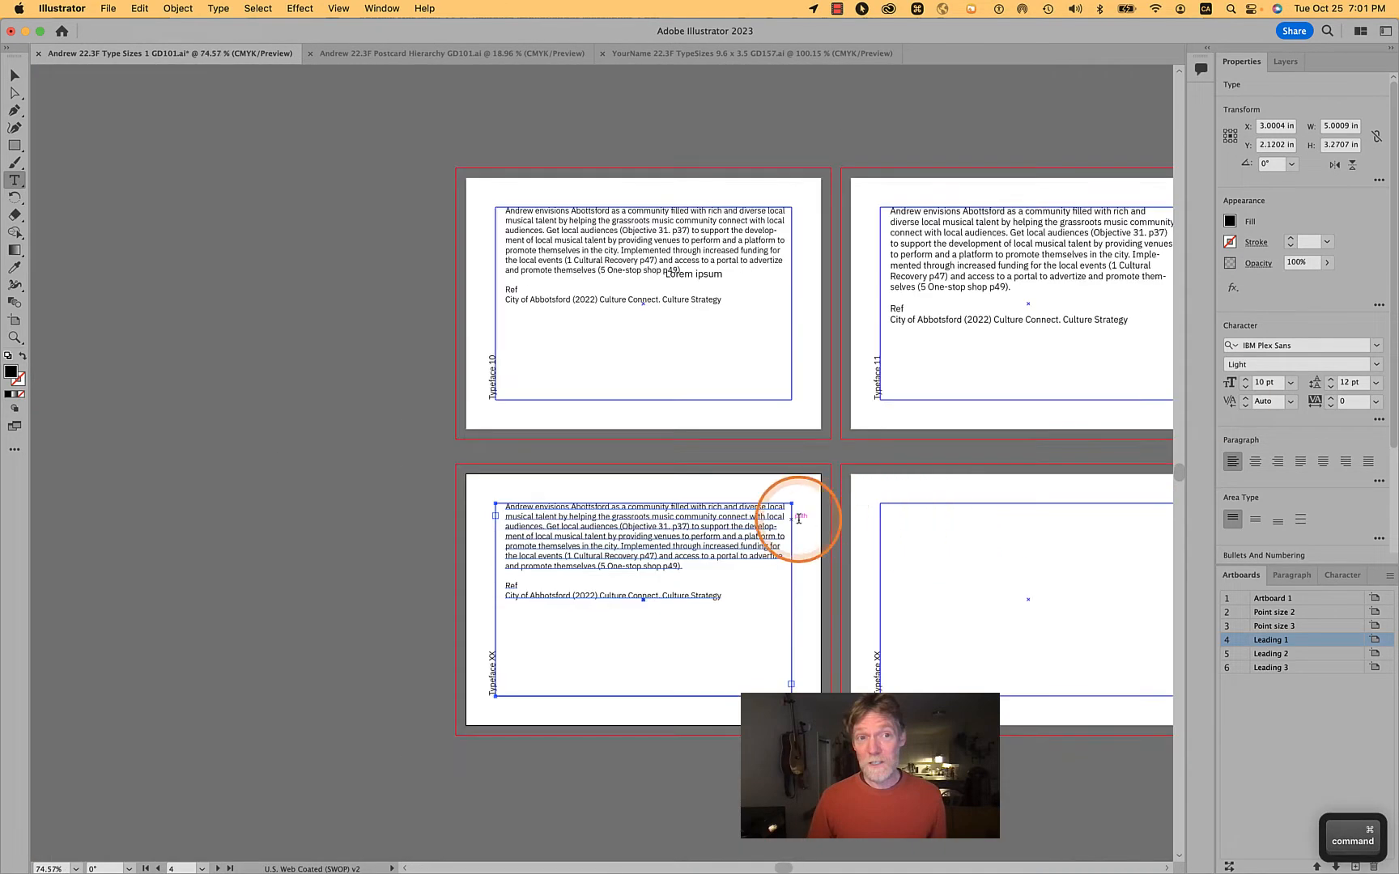
{"action": "left_click", "coordinate": [751, 540]}
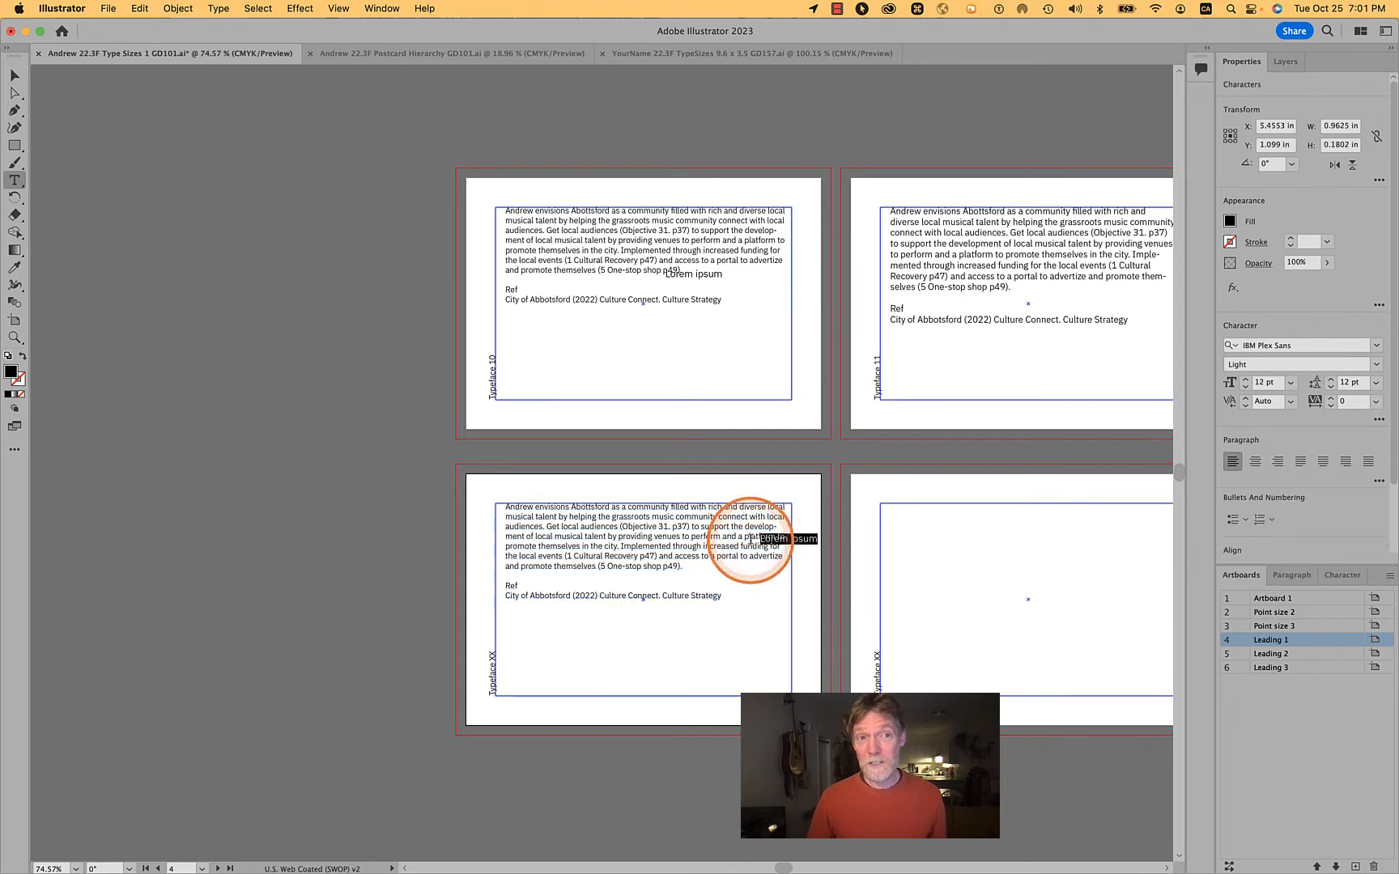
{"action": "key", "text": "super+a"}
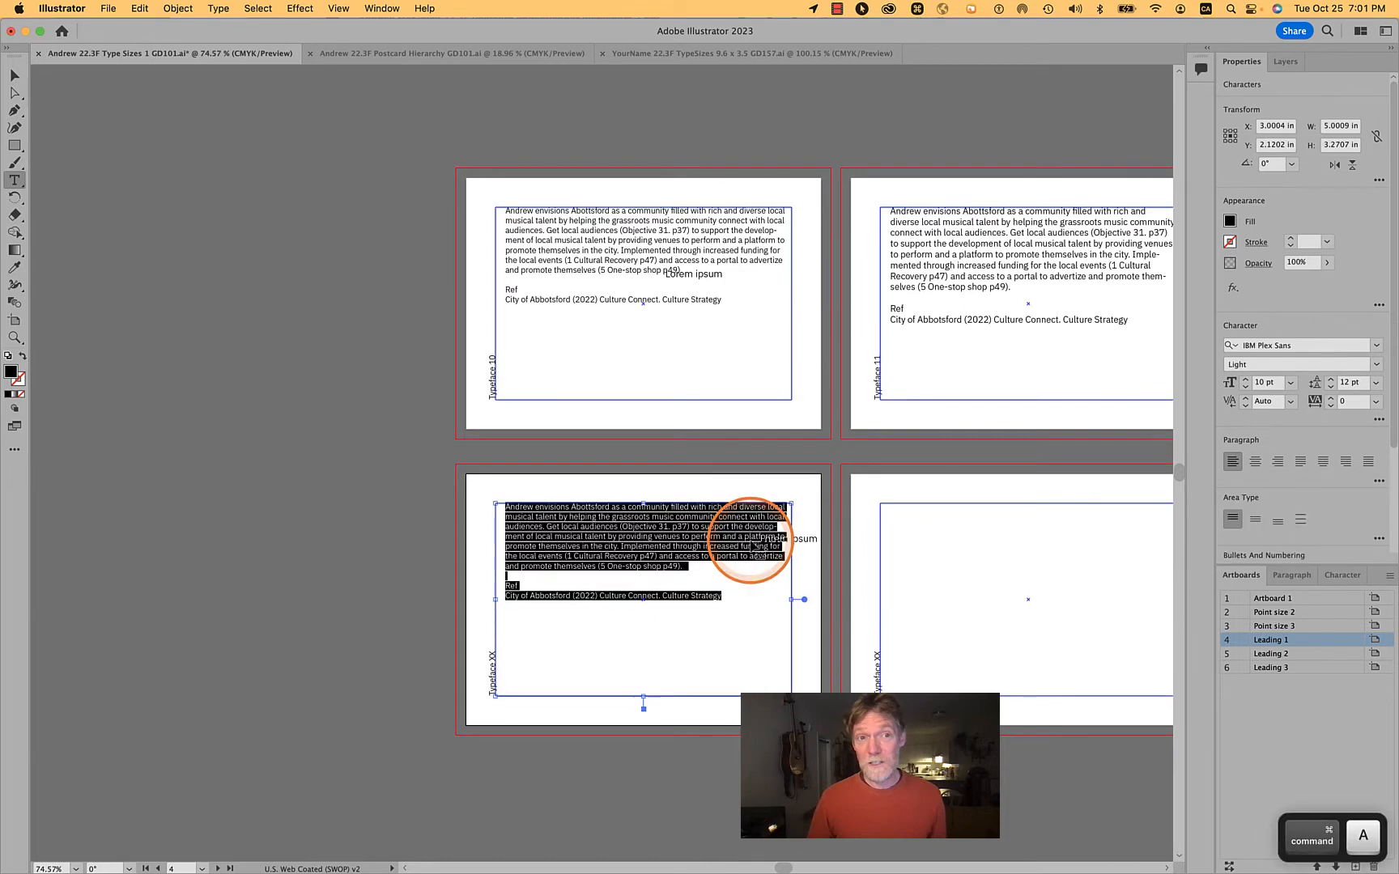
{"action": "key", "text": "super+c"}
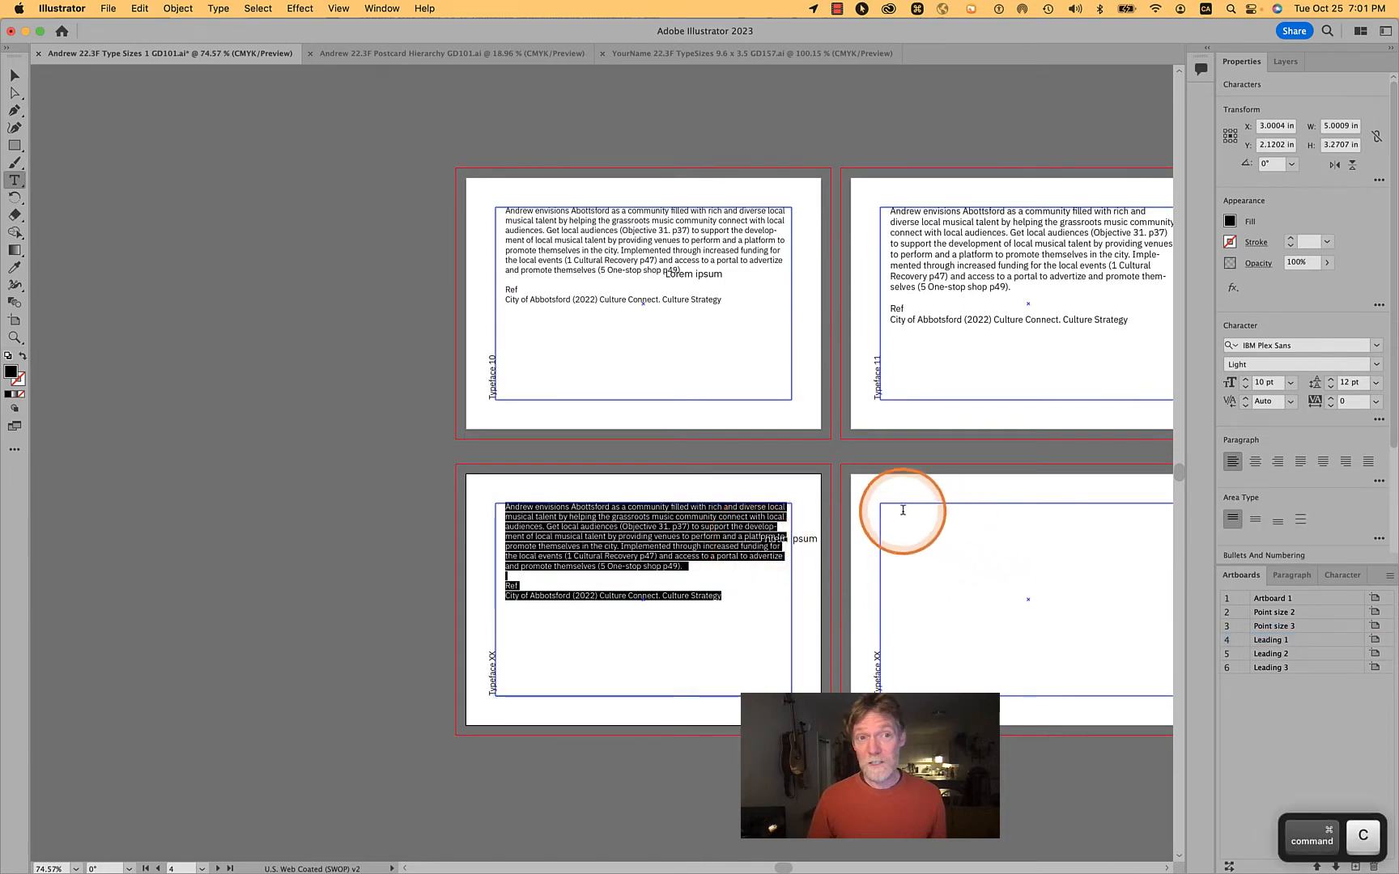
{"action": "left_click", "coordinate": [895, 505]}
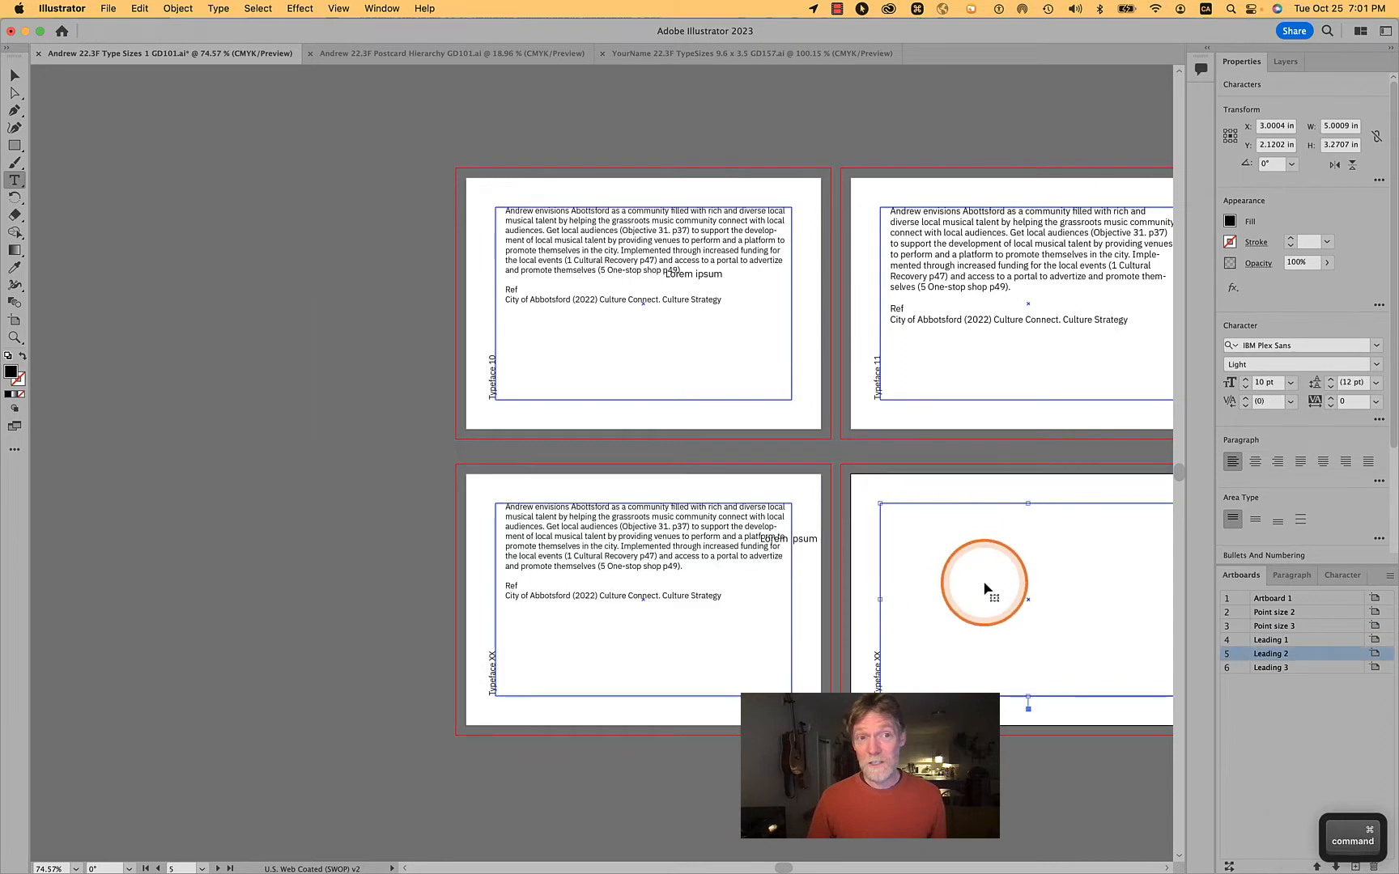
{"action": "key", "text": "super+v"}
{"action": "left_click_drag", "start_coordinate": [895, 508], "coordinate": [845, 505]}
Set the leading of all rationale text on the Leading 2 artboard to 13 pt.
{"action": "key", "text": "super+a"}
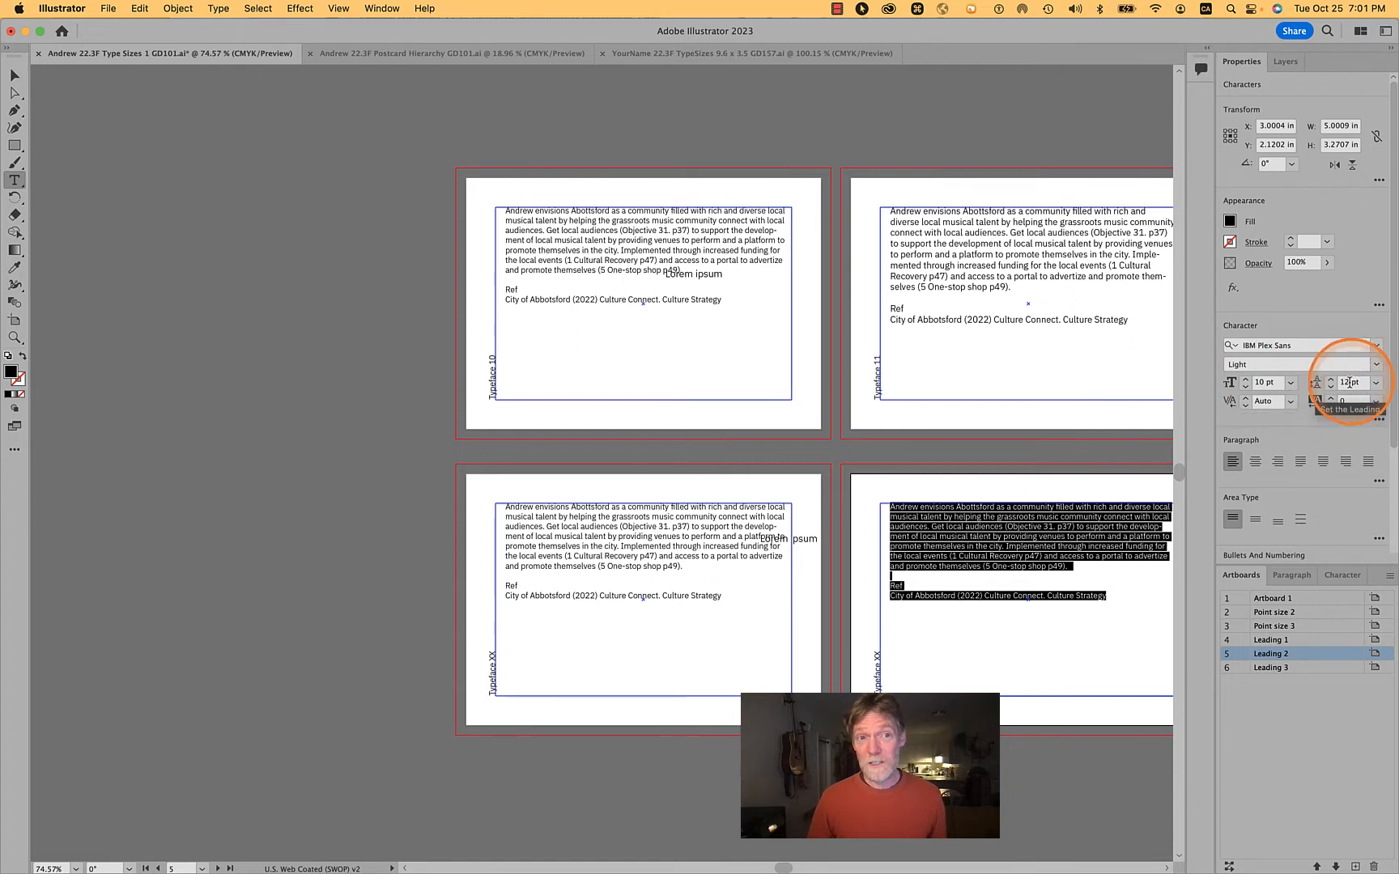
{"action": "left_click_drag", "start_coordinate": [1359, 382], "coordinate": [1331, 381]}
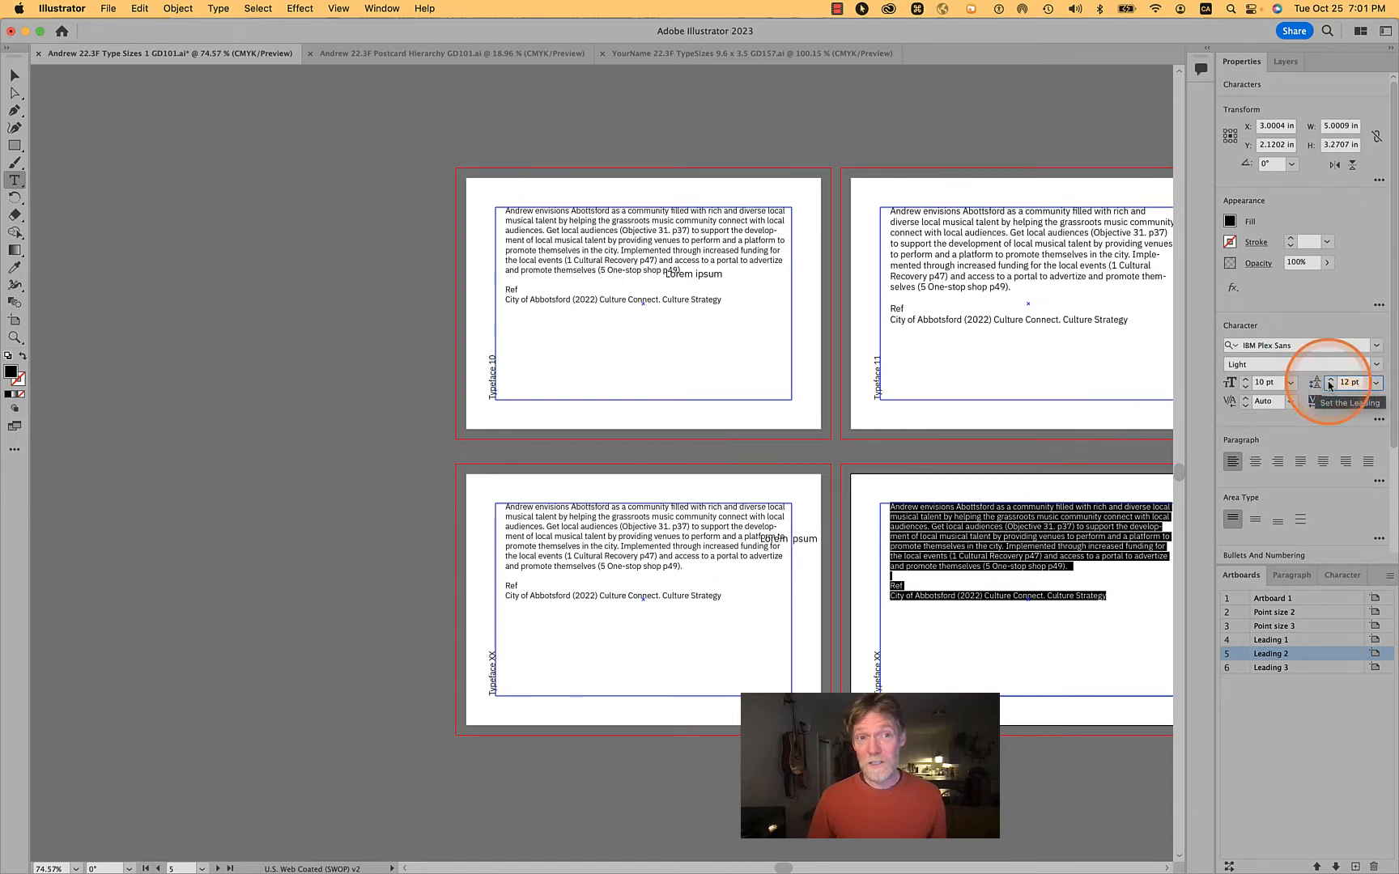
{"action": "type", "text": "13"}
{"action": "key", "text": "Return"}
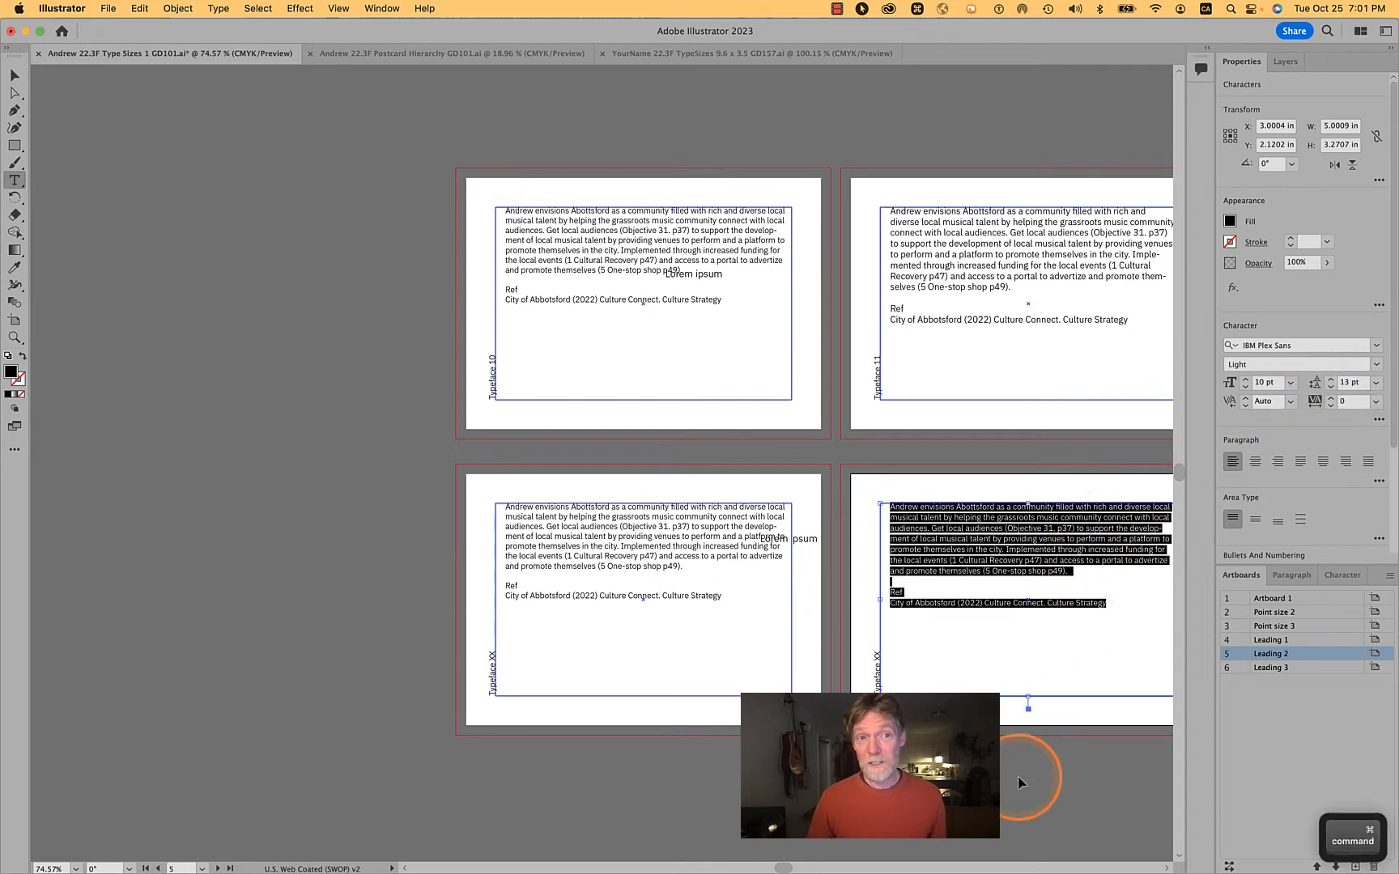
Copy the full rationale text from Leading 2 and paste it into the text frame on the Leading 3 artboard.
{"action": "left_click", "coordinate": [1046, 560]}
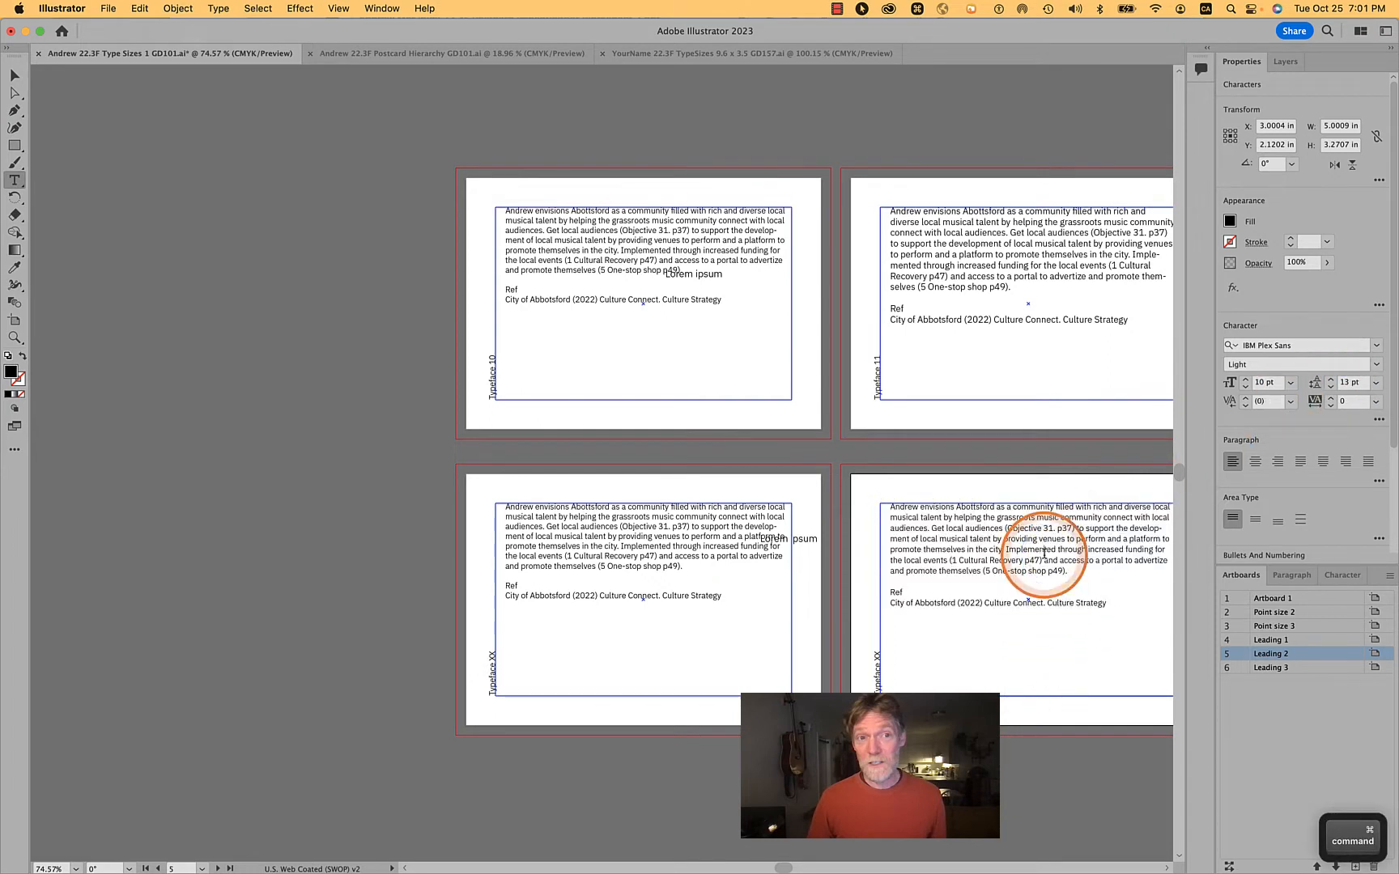
{"action": "key", "text": "super+a"}
{"action": "scroll", "coordinate": [1047, 563], "scroll_direction": "right", "scroll_amount": 5}
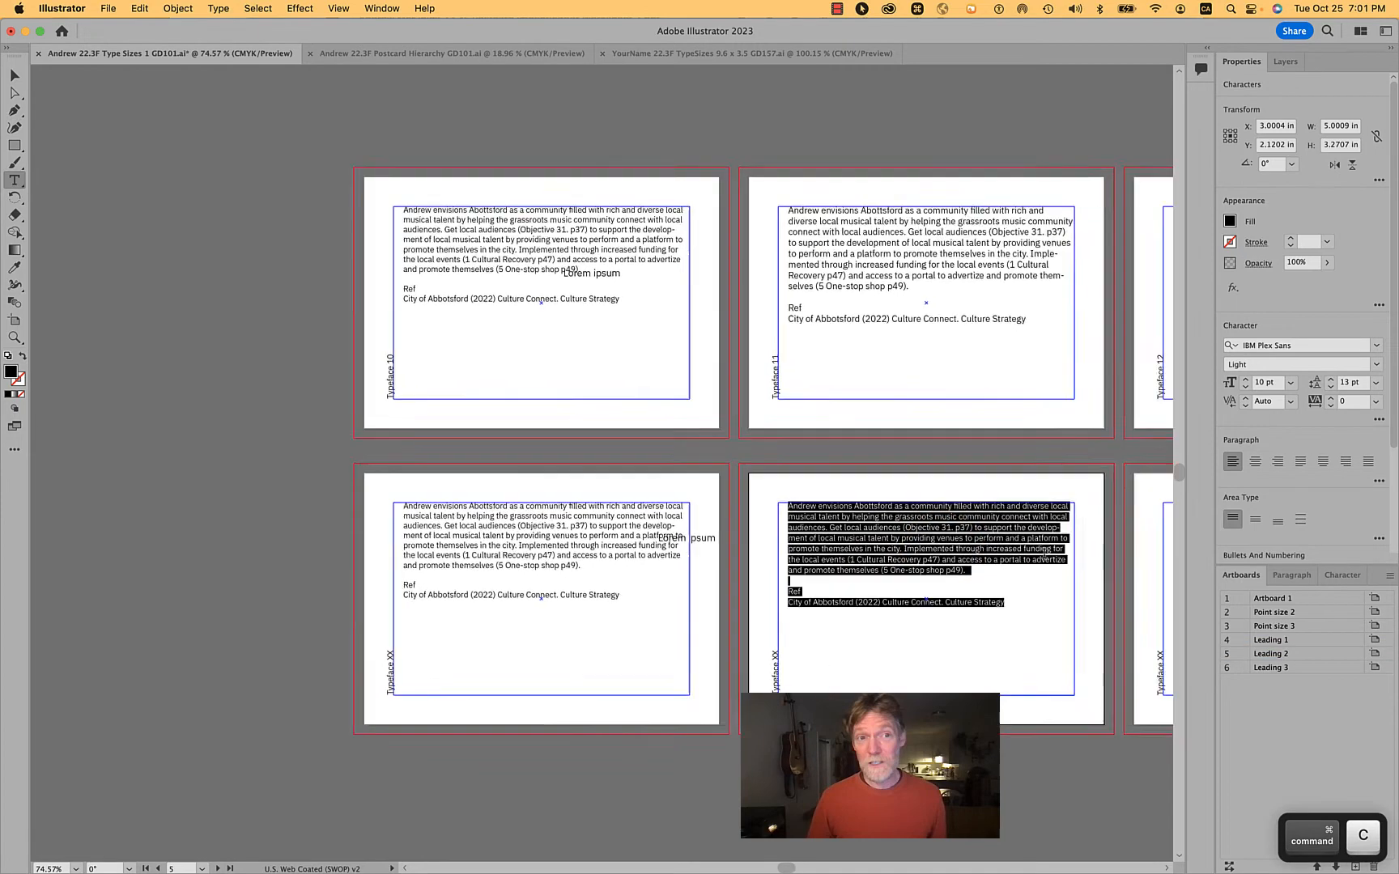
{"action": "left_click", "coordinate": [966, 490], "text": "super"}
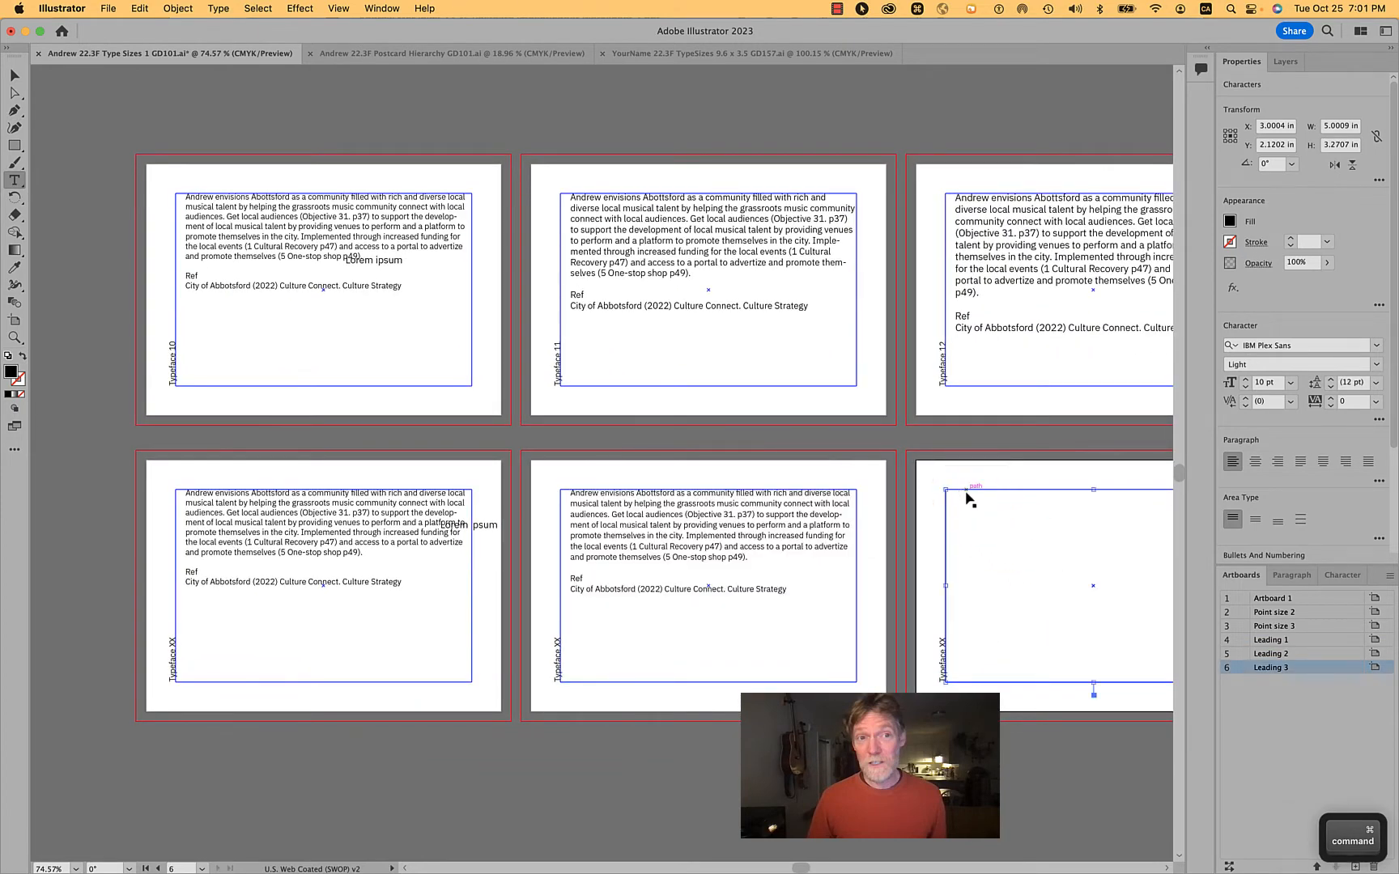
{"action": "key", "text": "super+a"}
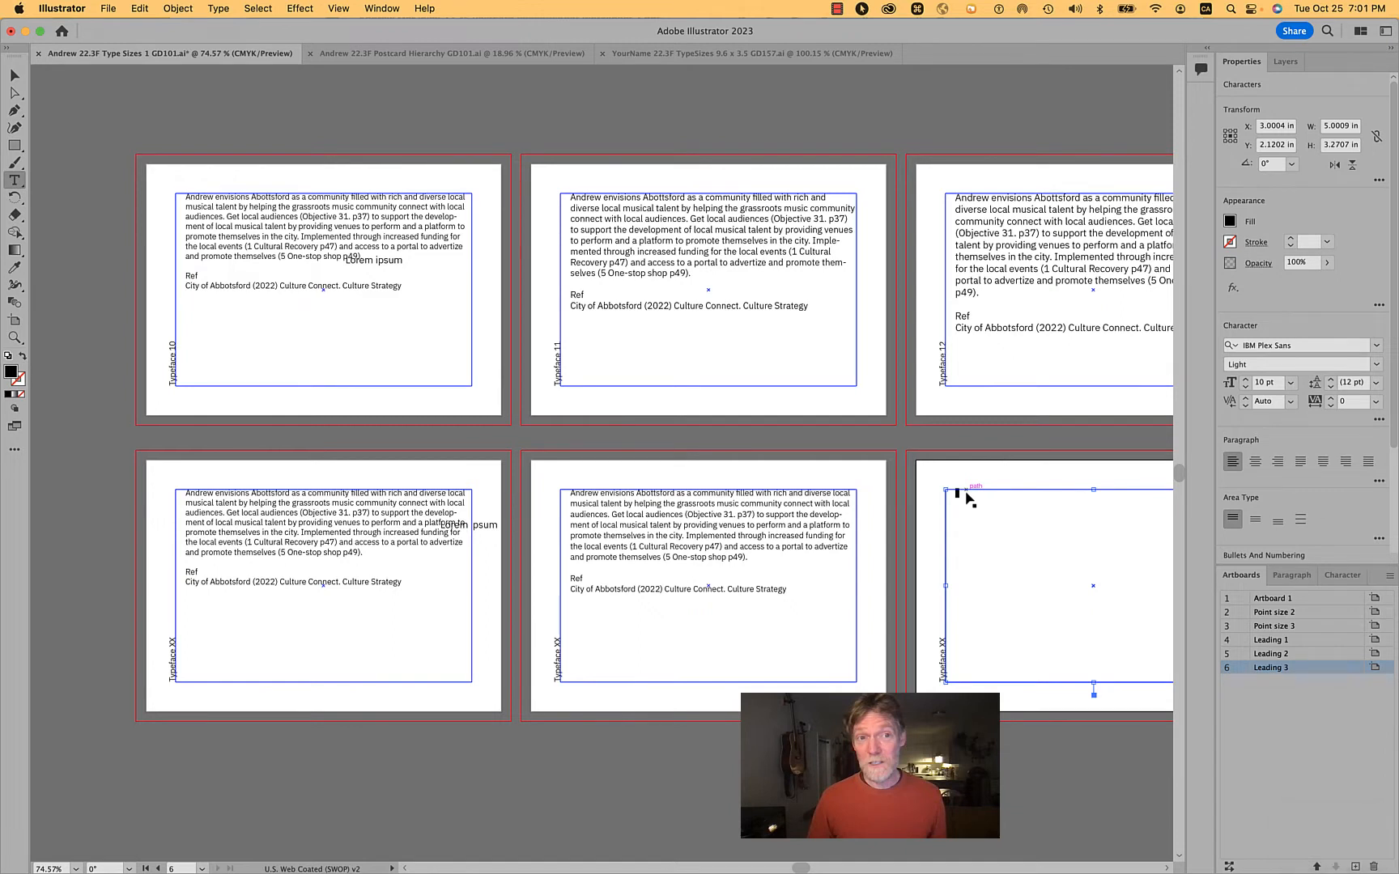
{"action": "key", "text": "super+v"}
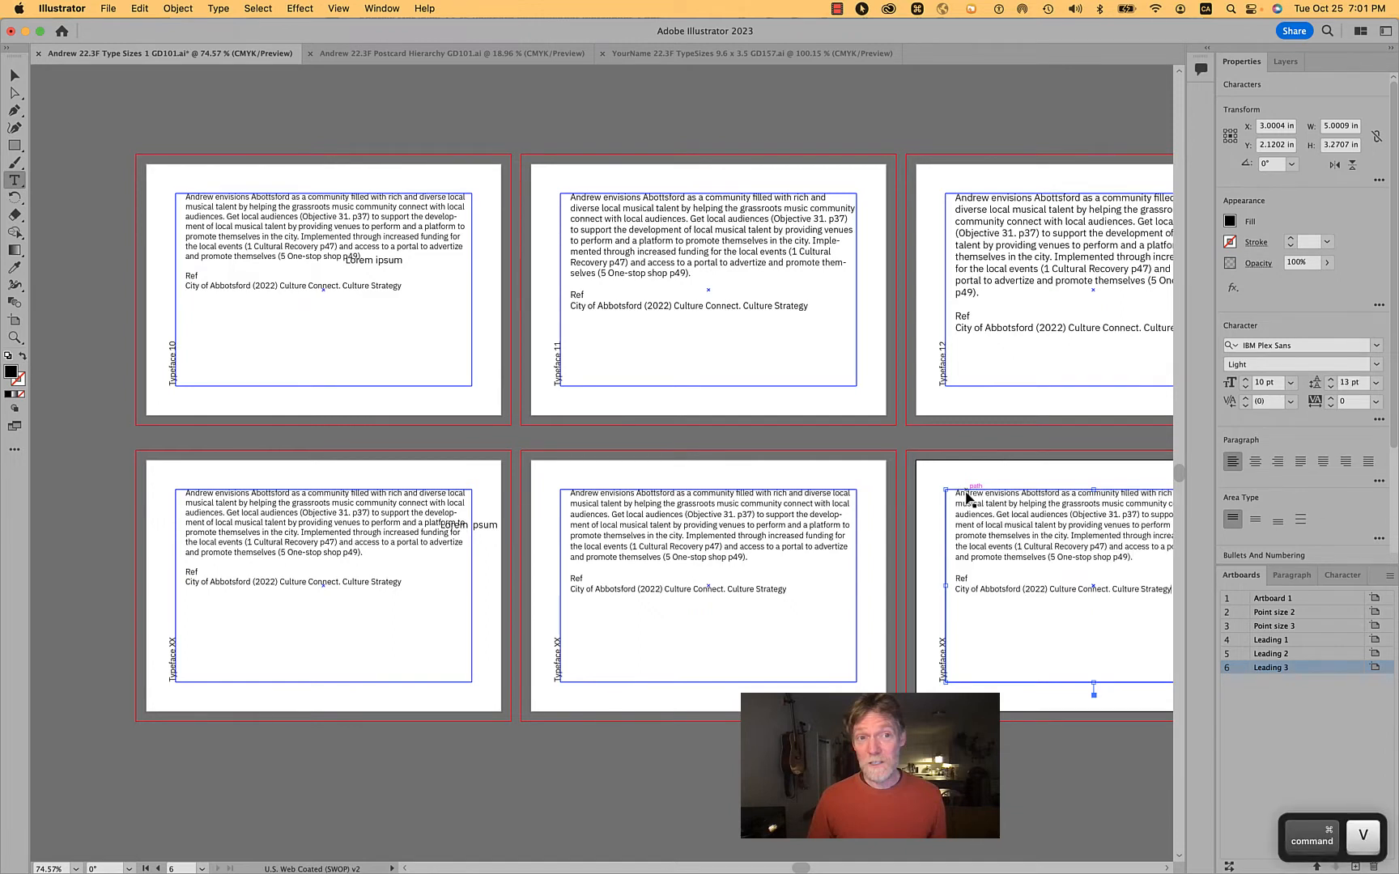
Set the leading of all rationale text on the Leading 3 artboard to 14 pt.
{"action": "key", "text": "super+a"}
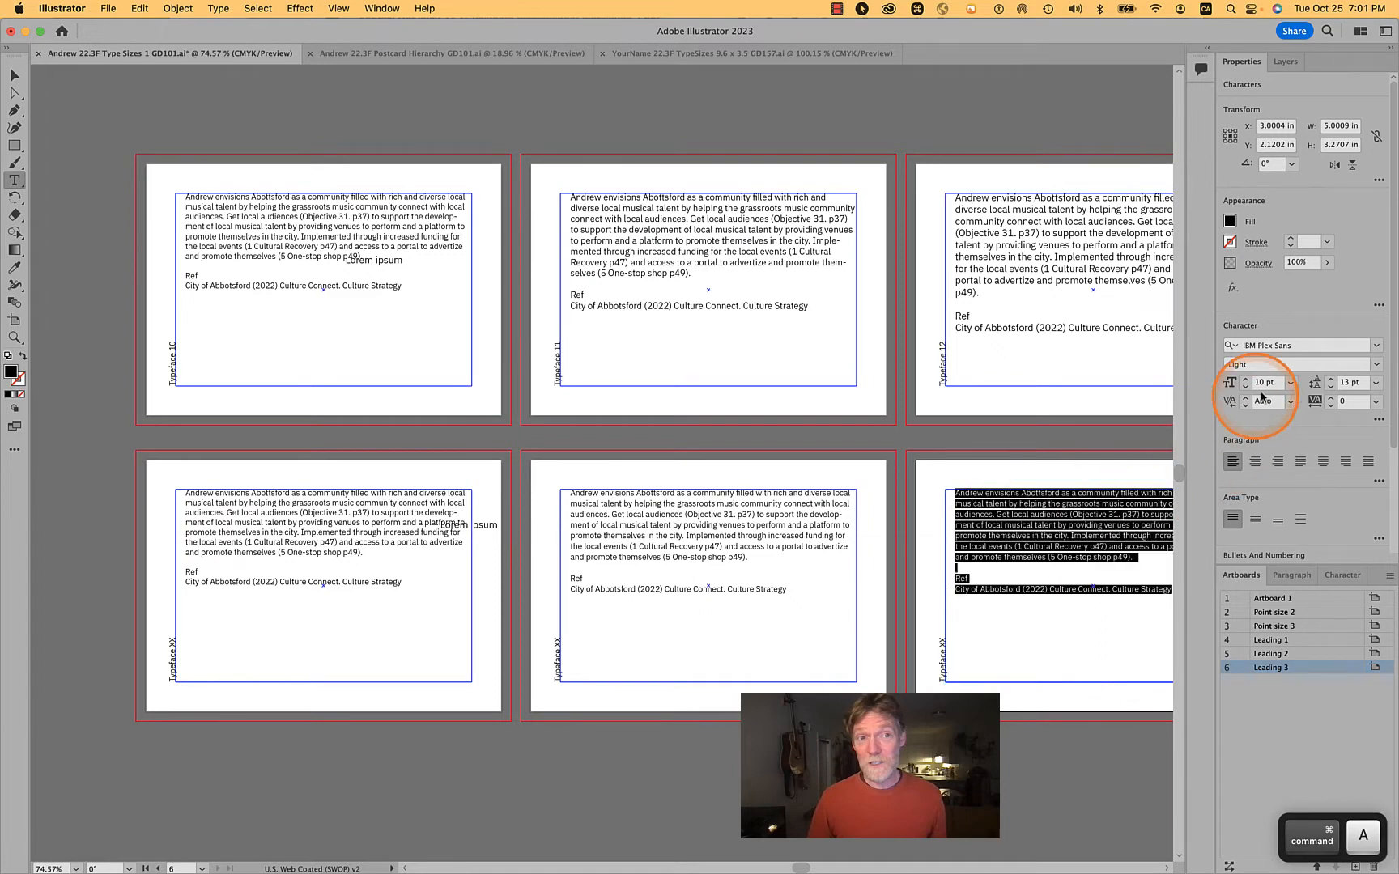
{"action": "left_click_drag", "start_coordinate": [1363, 387], "coordinate": [1286, 383]}
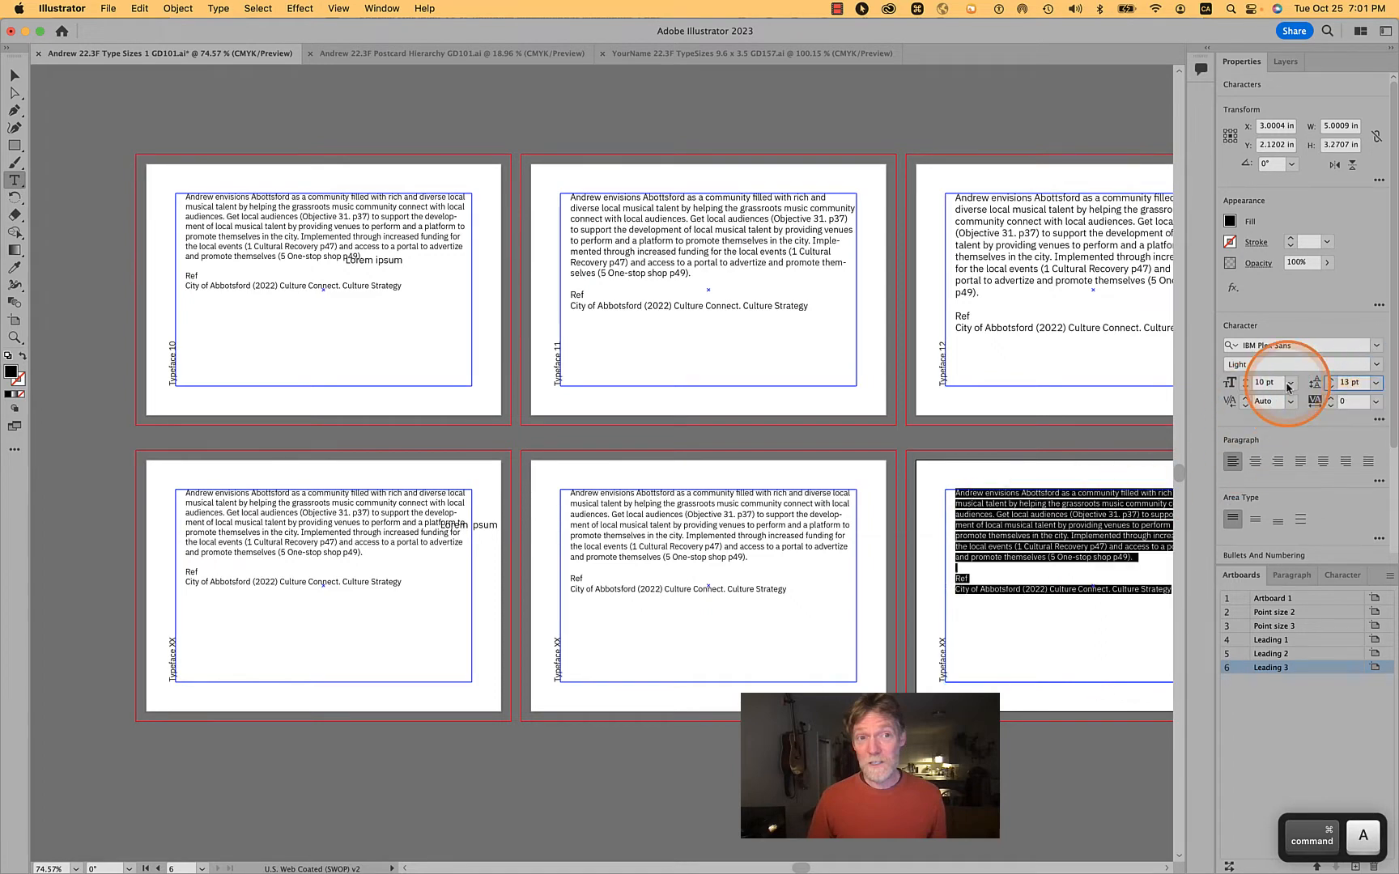
{"action": "type", "text": "14"}
{"action": "key", "text": "Tab"}
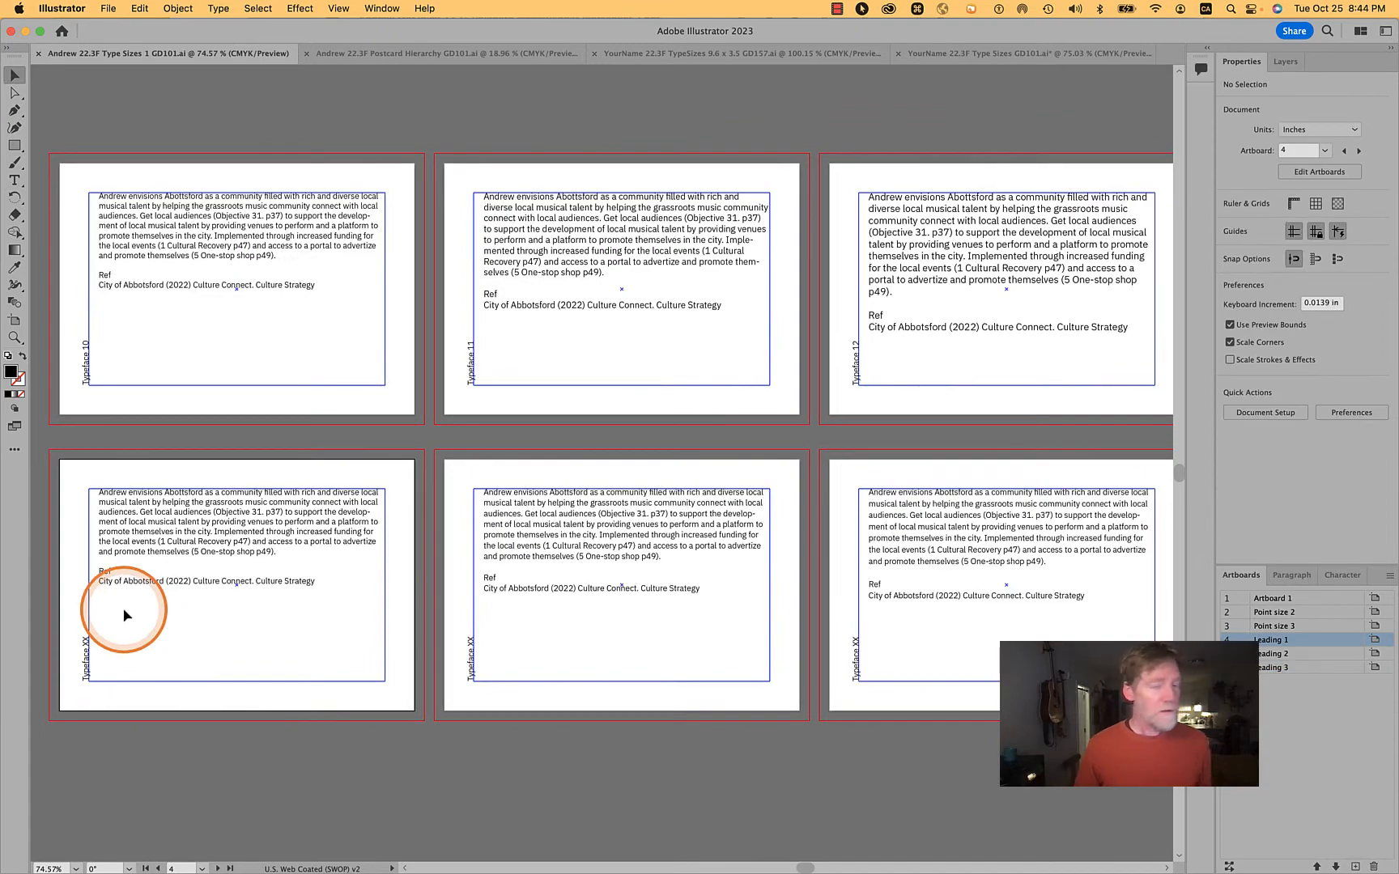
Check the rationale's type settings on the Leading 1 artboard and replace the XX in its vertical typeface label with 10.
{"action": "scroll", "coordinate": [88, 639], "scroll_direction": "up", "scroll_amount": 5}
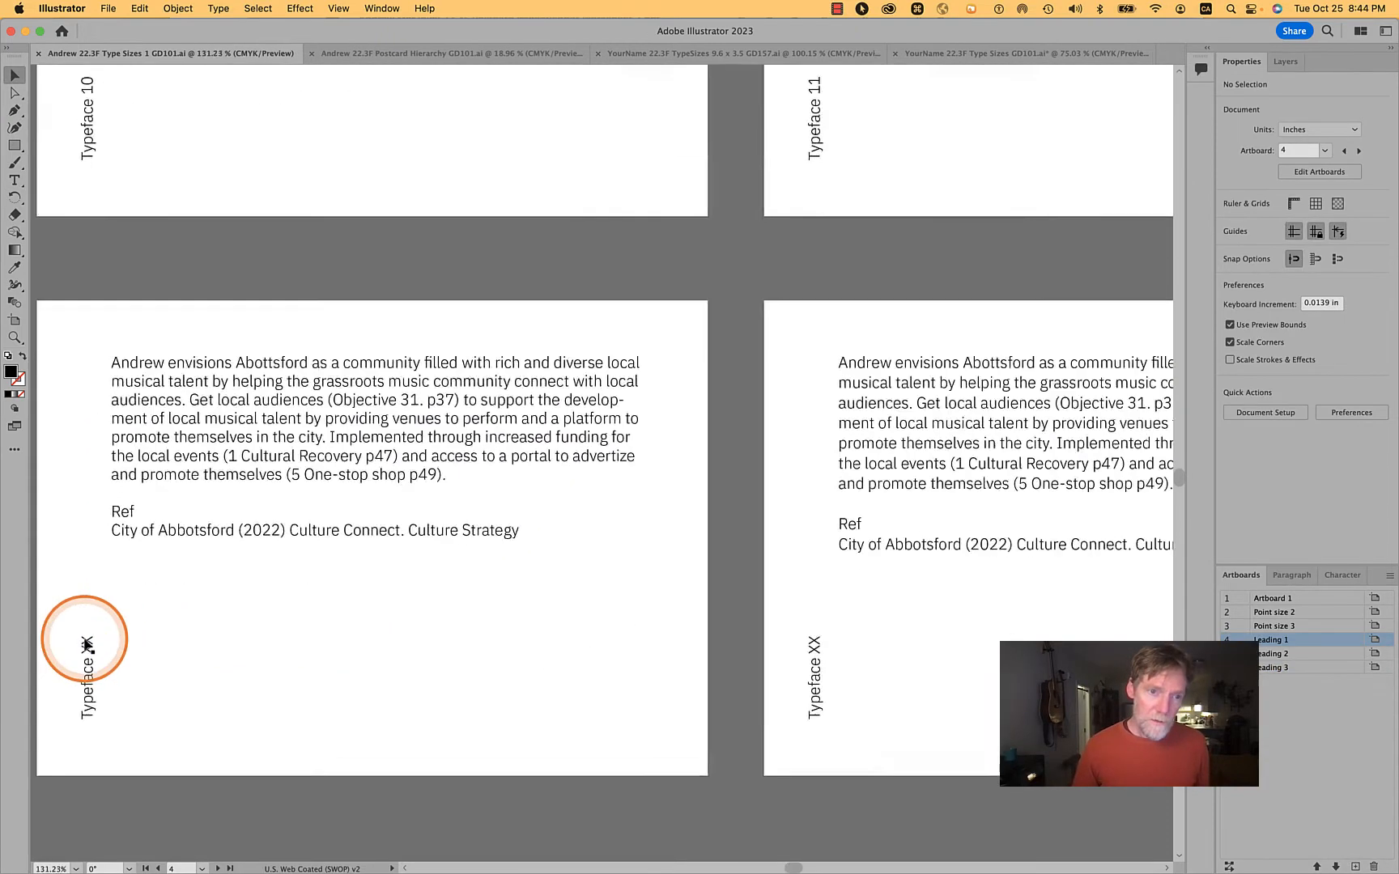
{"action": "double_click", "coordinate": [92, 684]}
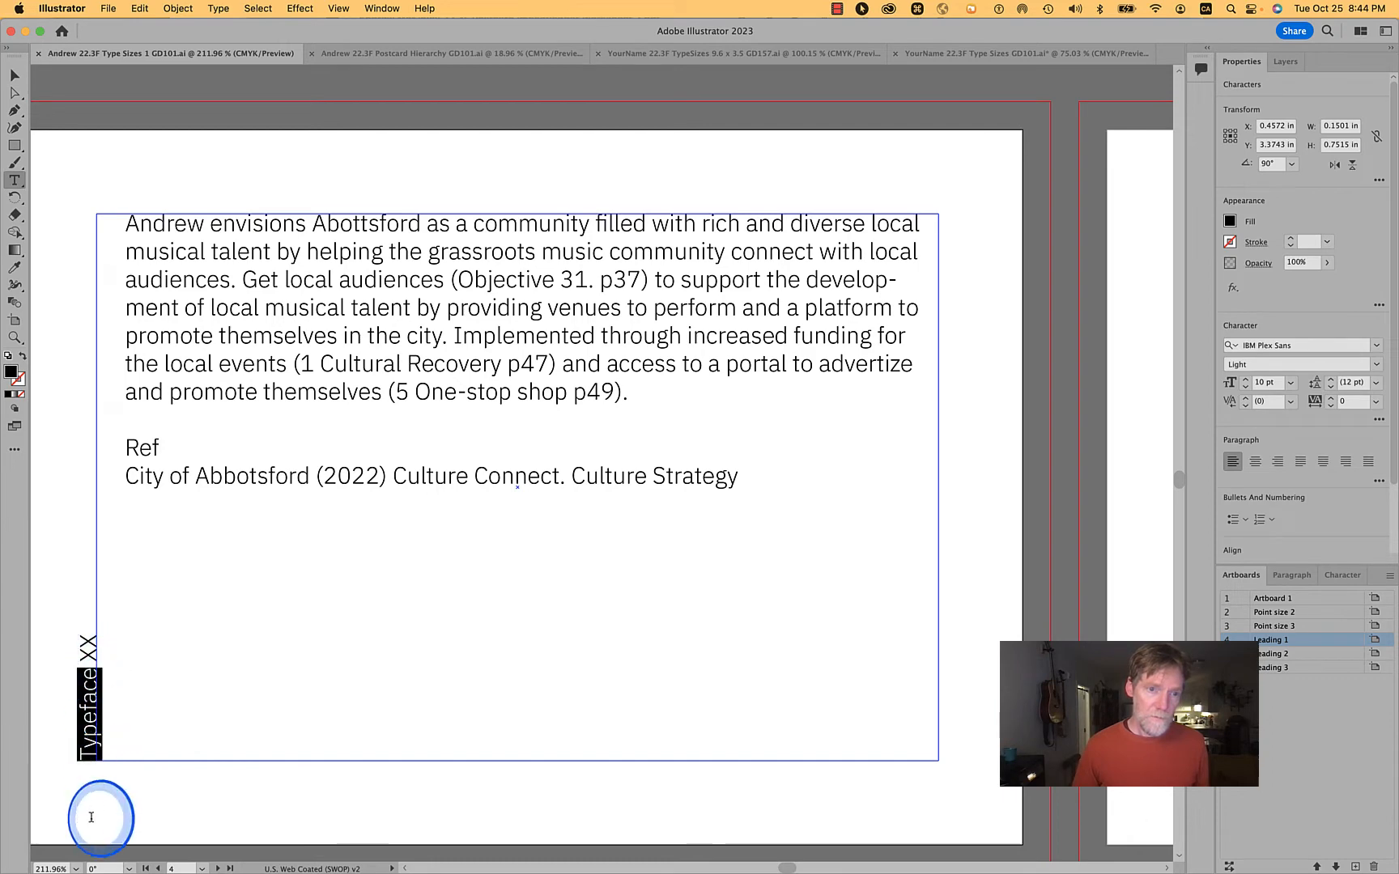
{"action": "left_click_drag", "start_coordinate": [103, 821], "coordinate": [87, 646]}
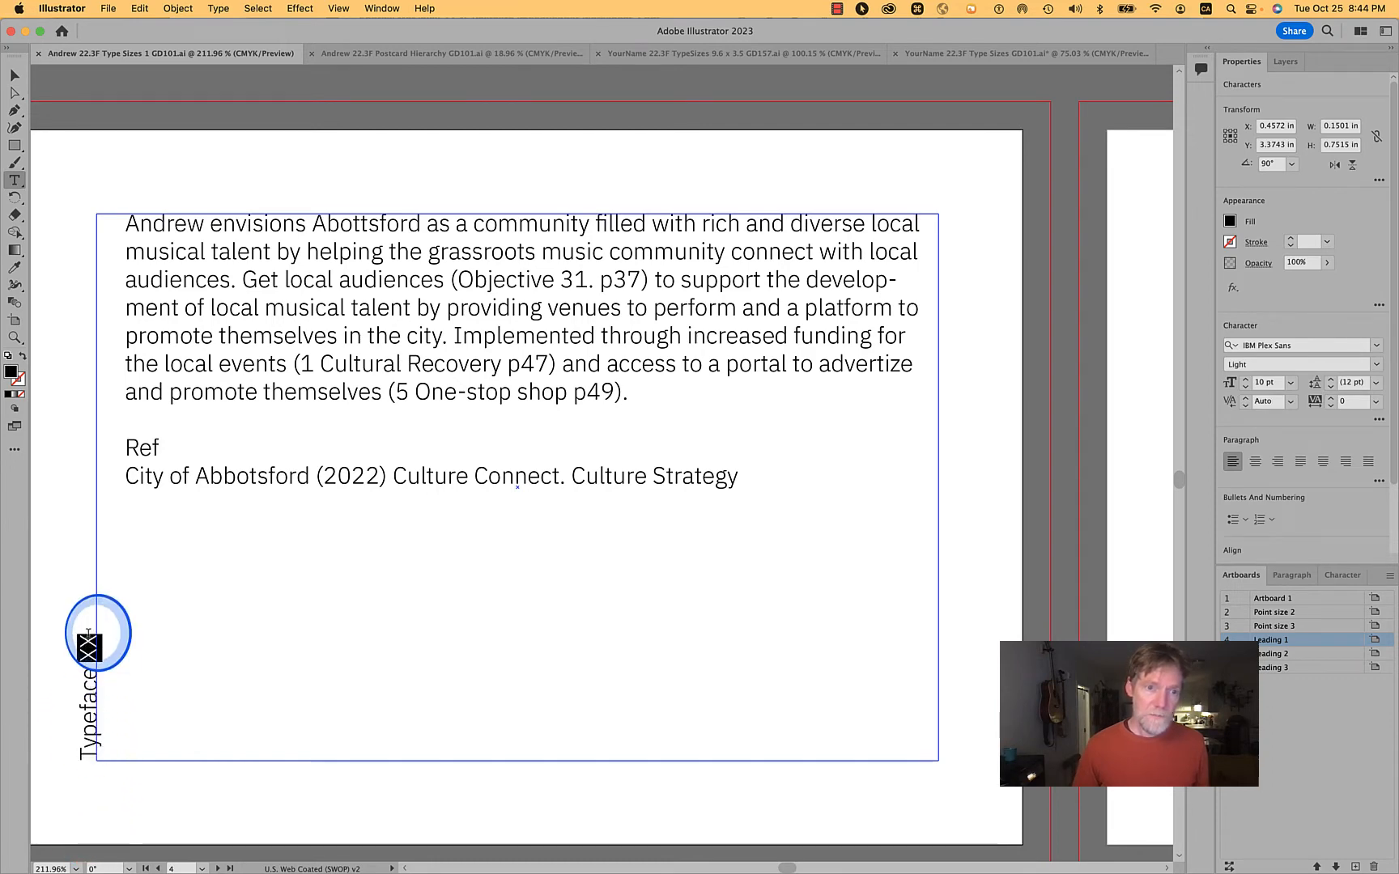
{"action": "double_click", "coordinate": [256, 356]}
{"action": "left_click", "coordinate": [256, 356]}
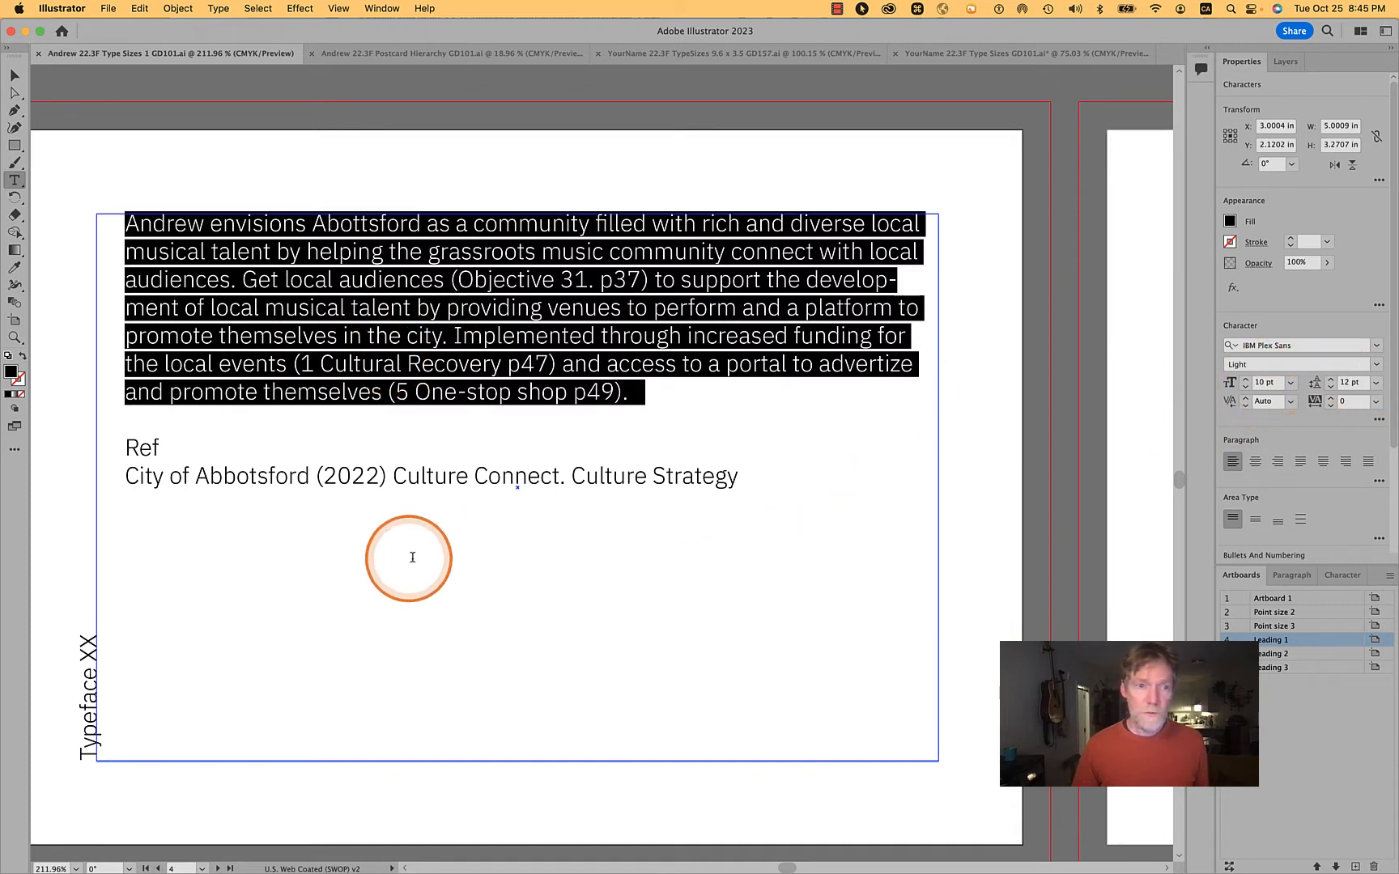
{"action": "left_click_drag", "start_coordinate": [87, 660], "coordinate": [87, 640]}
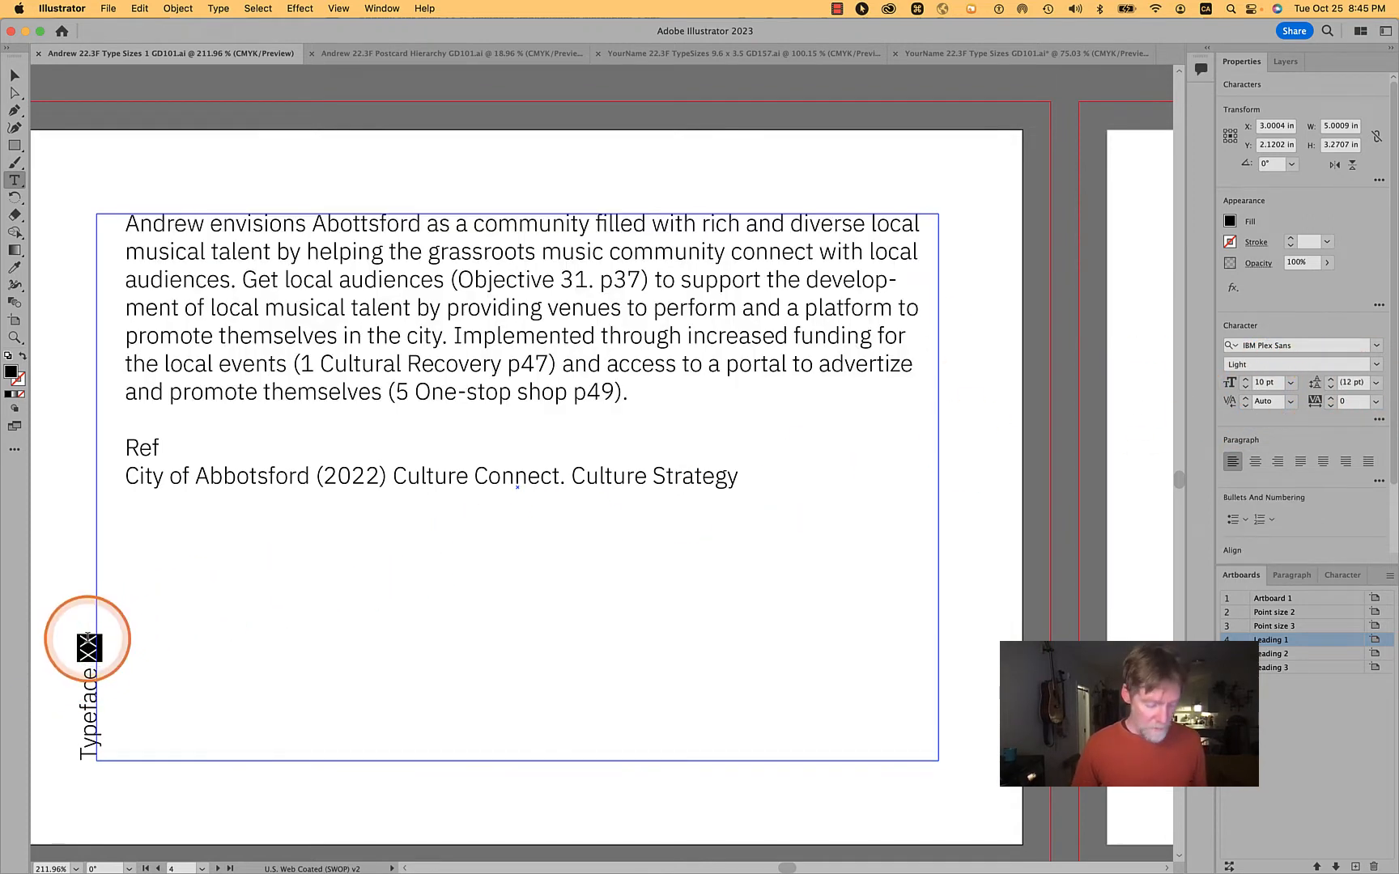
{"action": "type", "text": "12"}
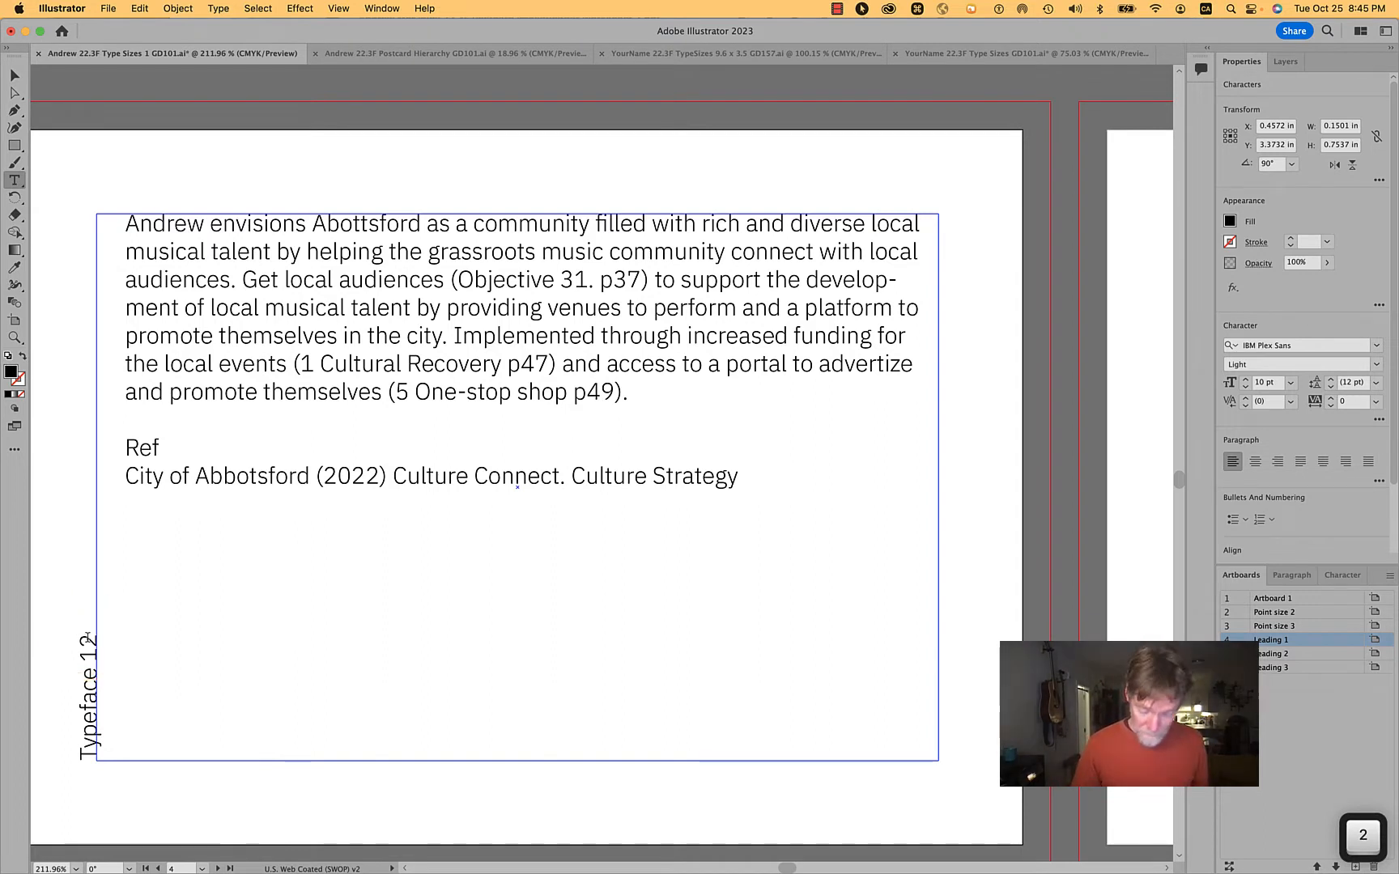
{"action": "key", "text": "BackSpace"}
{"action": "type", "text": "0"}
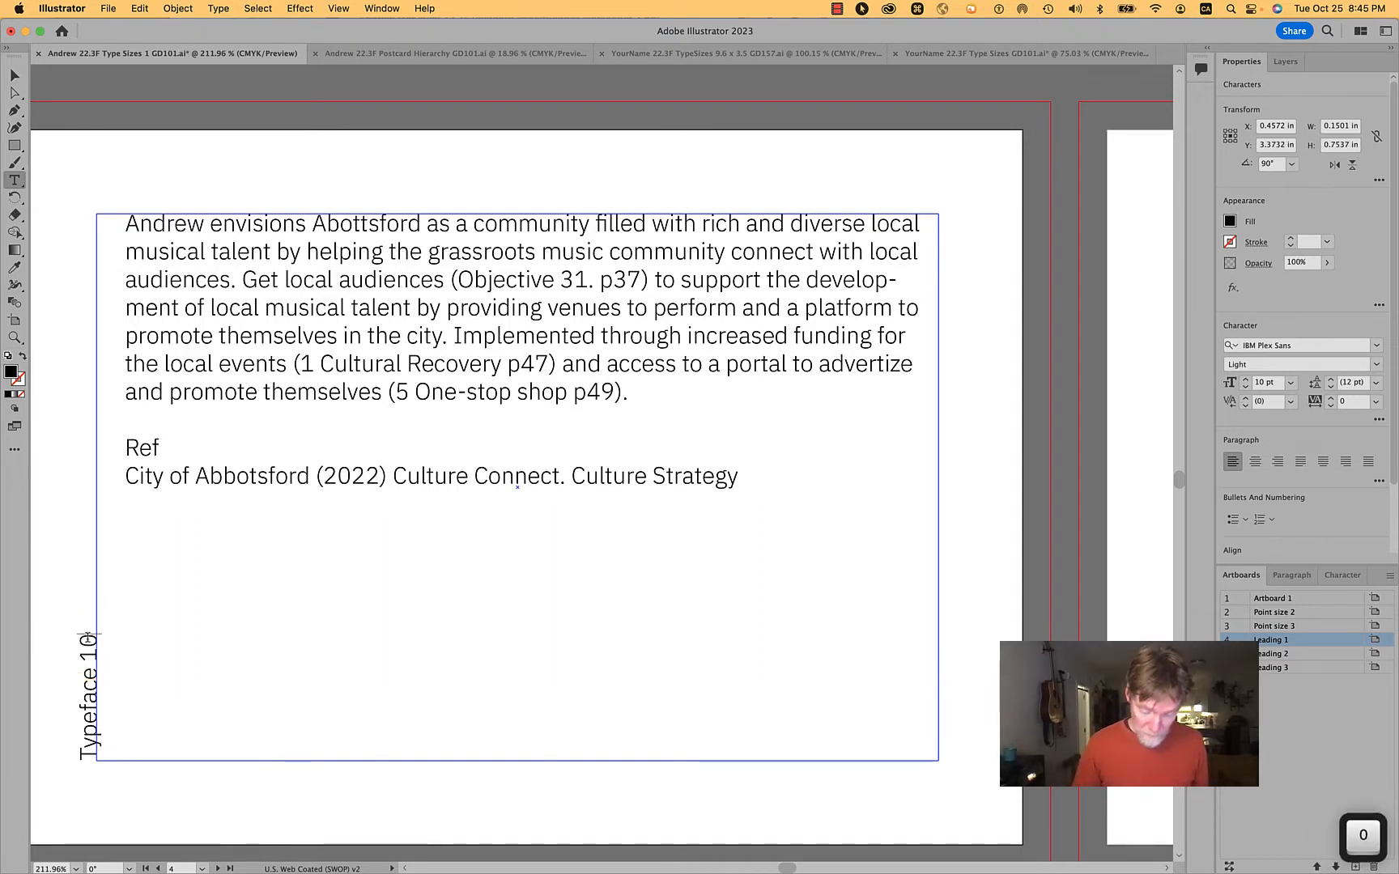
Complete the vertical typeface label on Leading 1 as 10/12 and replace the XX in the Leading 2 label with 10/13.
{"action": "type", "text": "/12"}
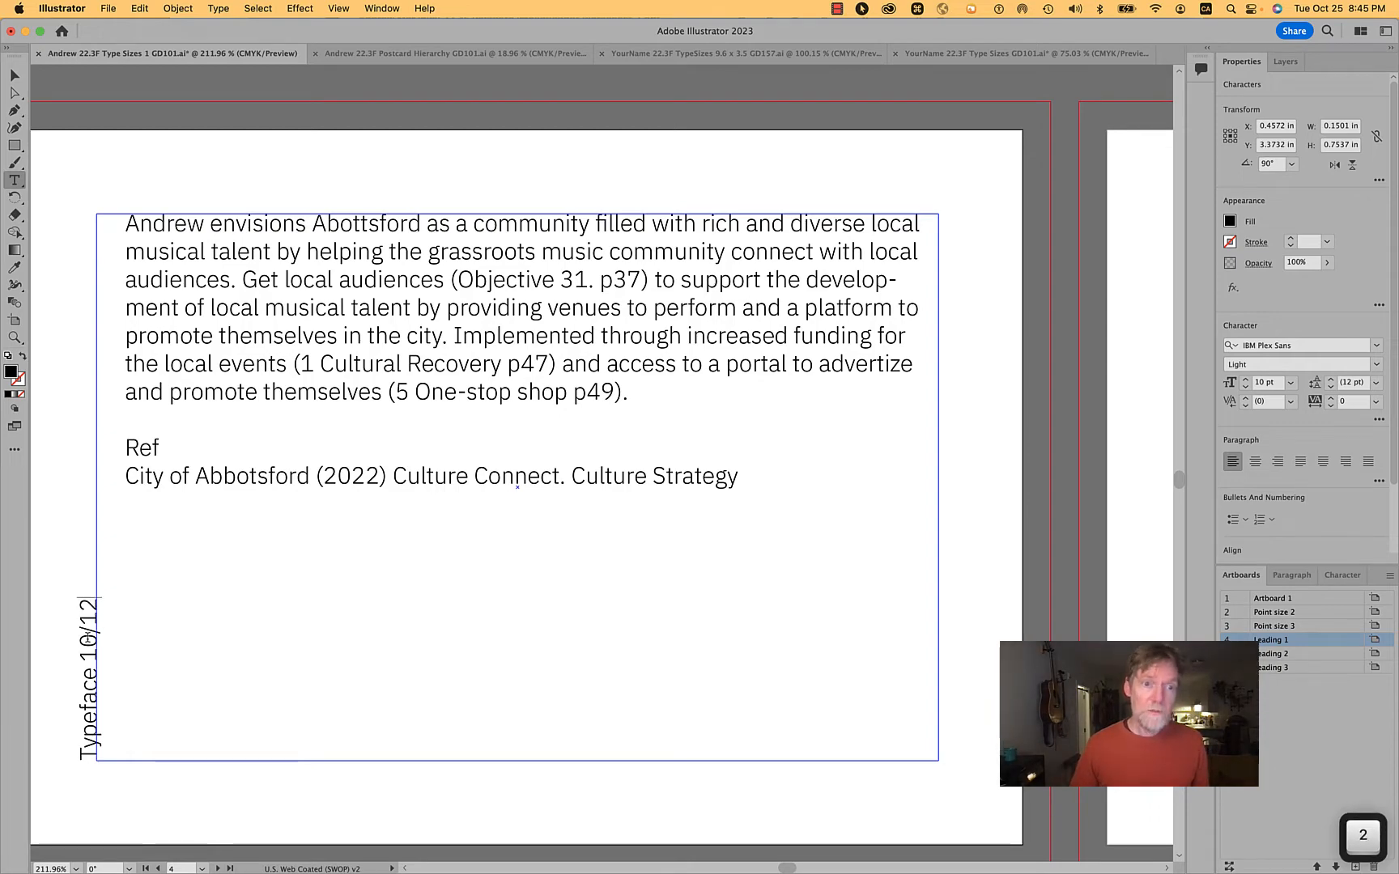
{"action": "scroll", "coordinate": [87, 640], "scroll_direction": "right", "scroll_amount": 10}
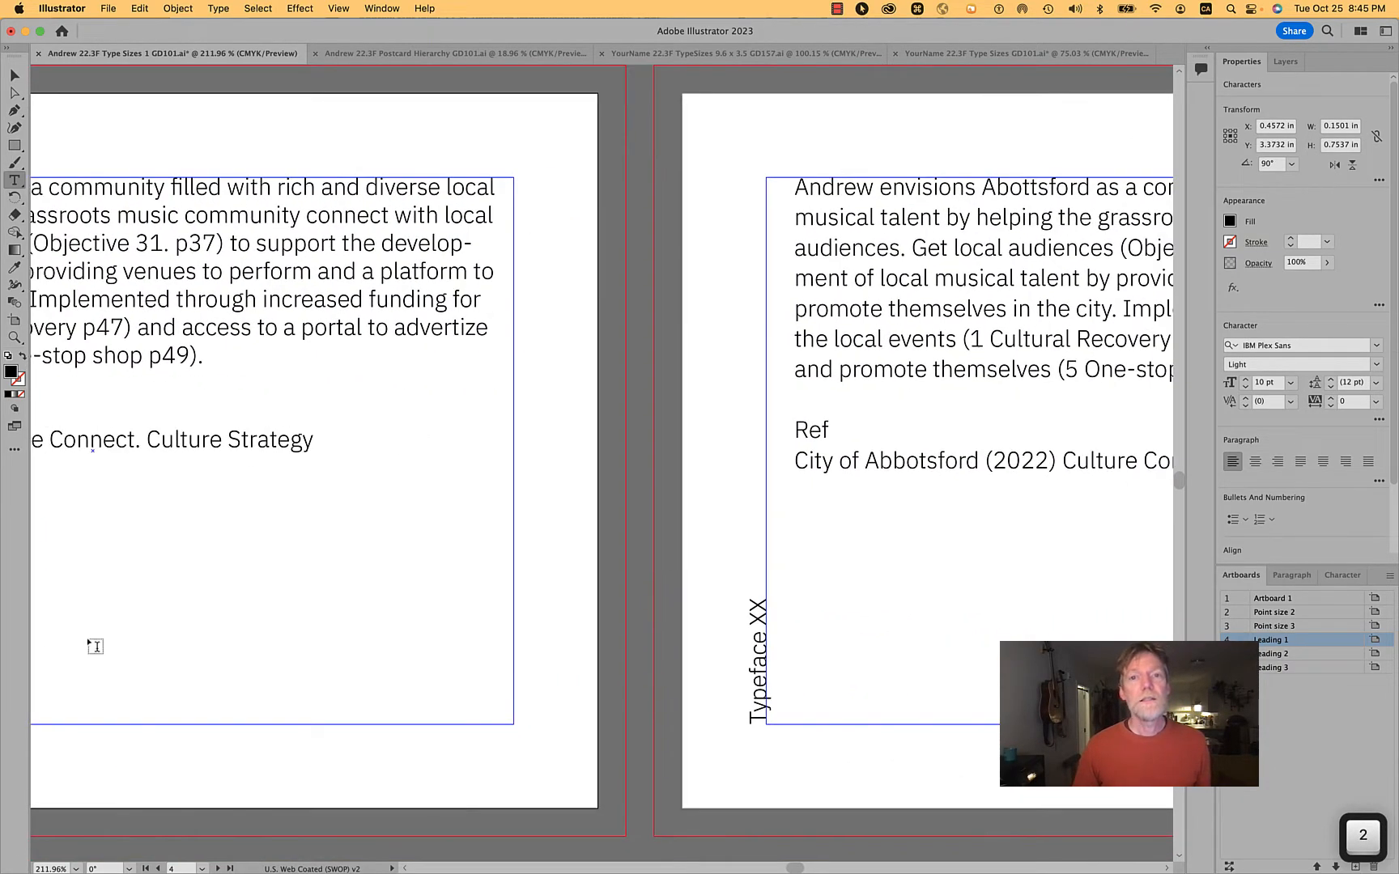
{"action": "double_click", "coordinate": [876, 312]}
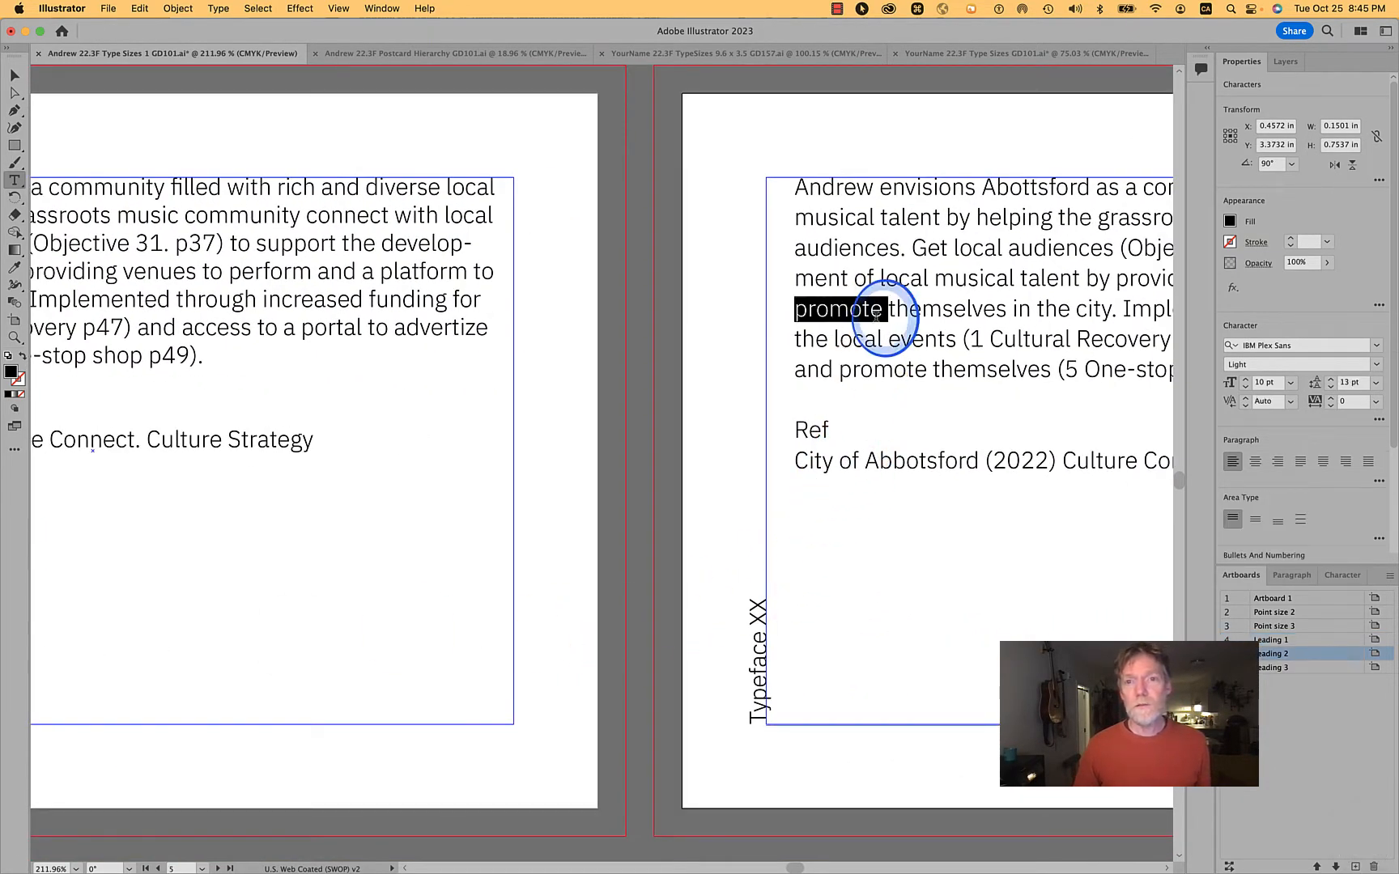
{"action": "triple_click", "coordinate": [877, 312]}
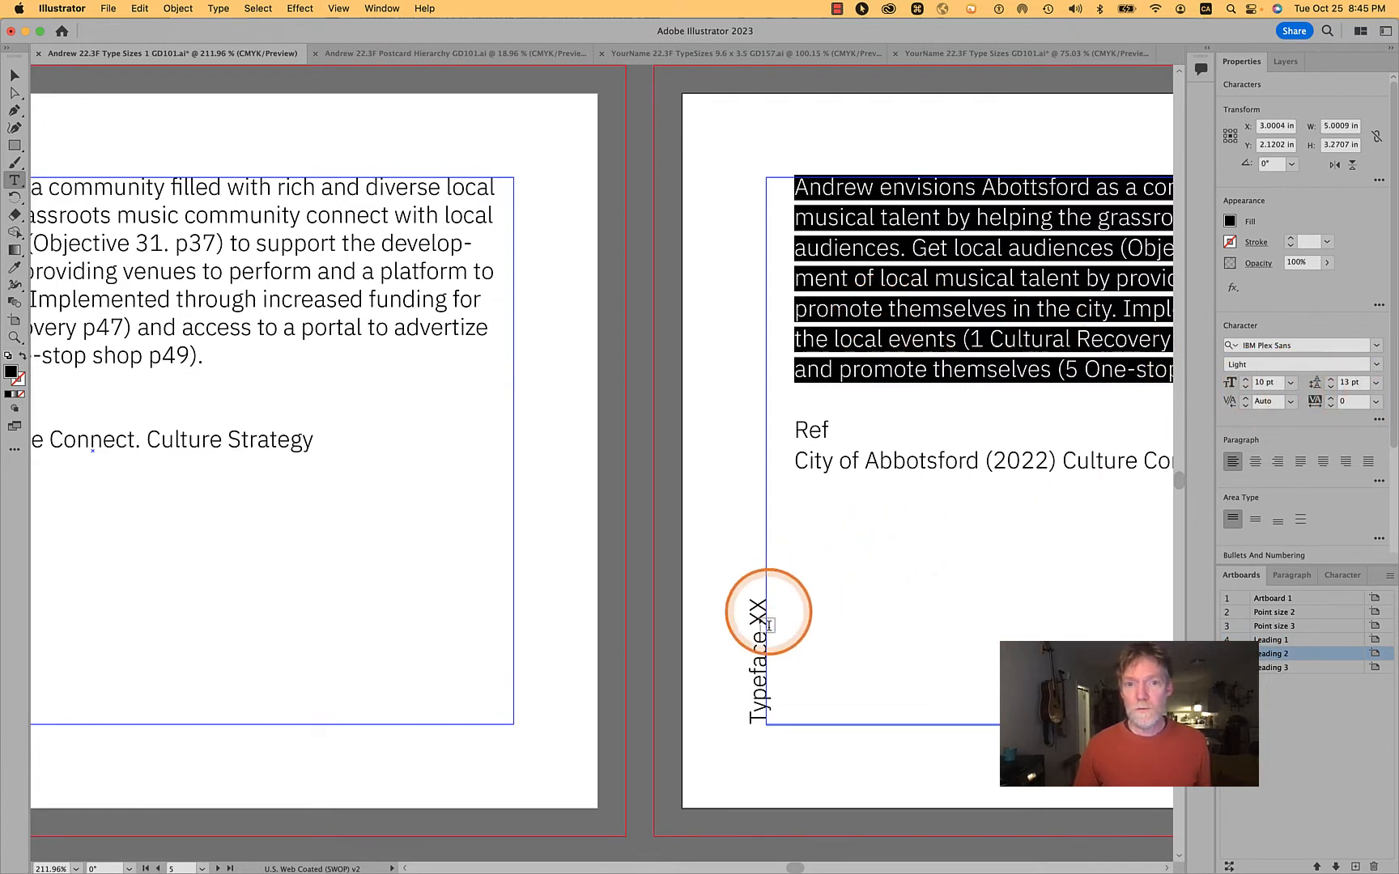
{"action": "left_click_drag", "start_coordinate": [758, 626], "coordinate": [753, 584]}
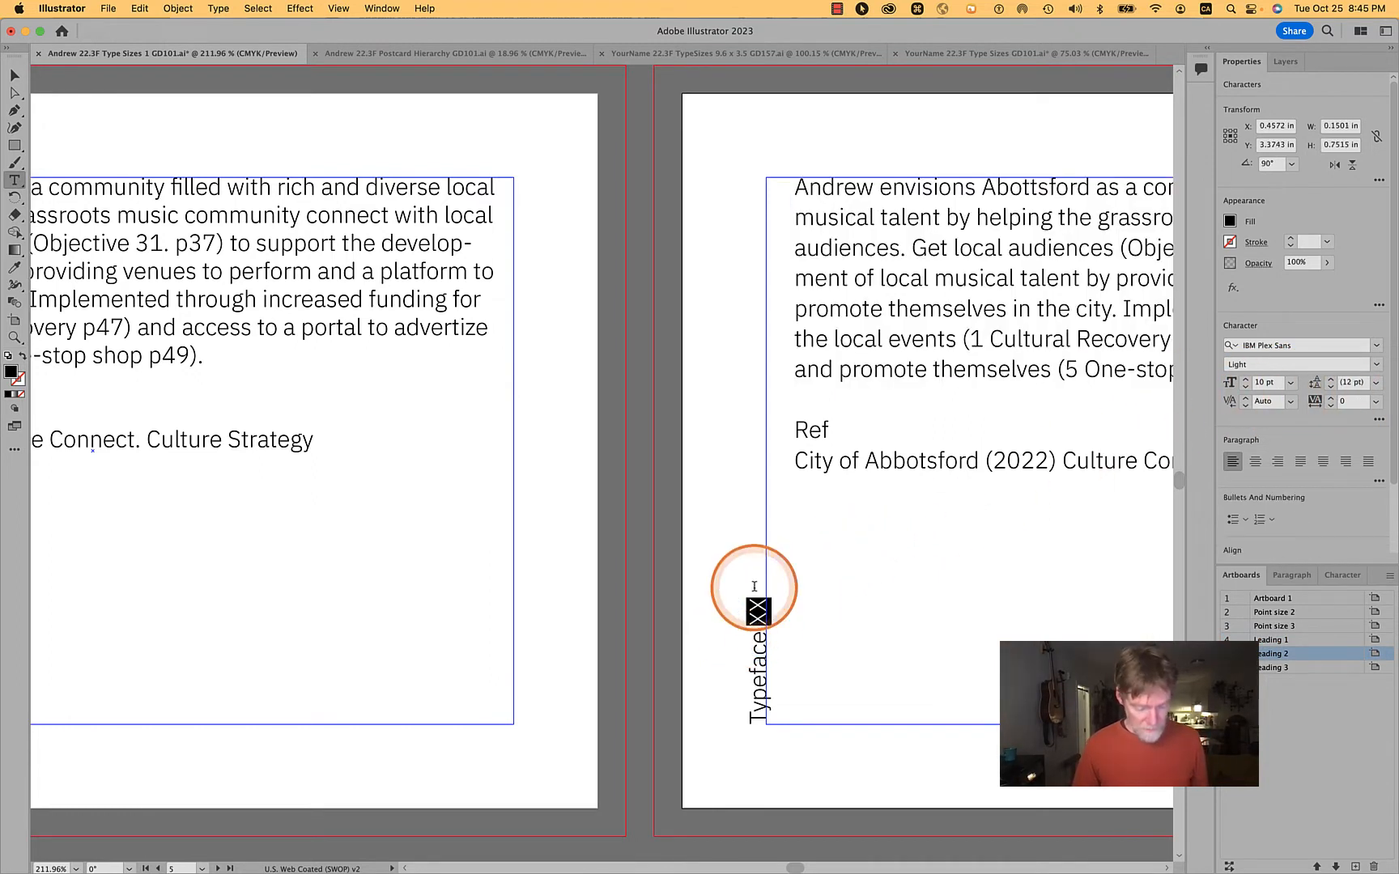
{"action": "type", "text": "10/13"}
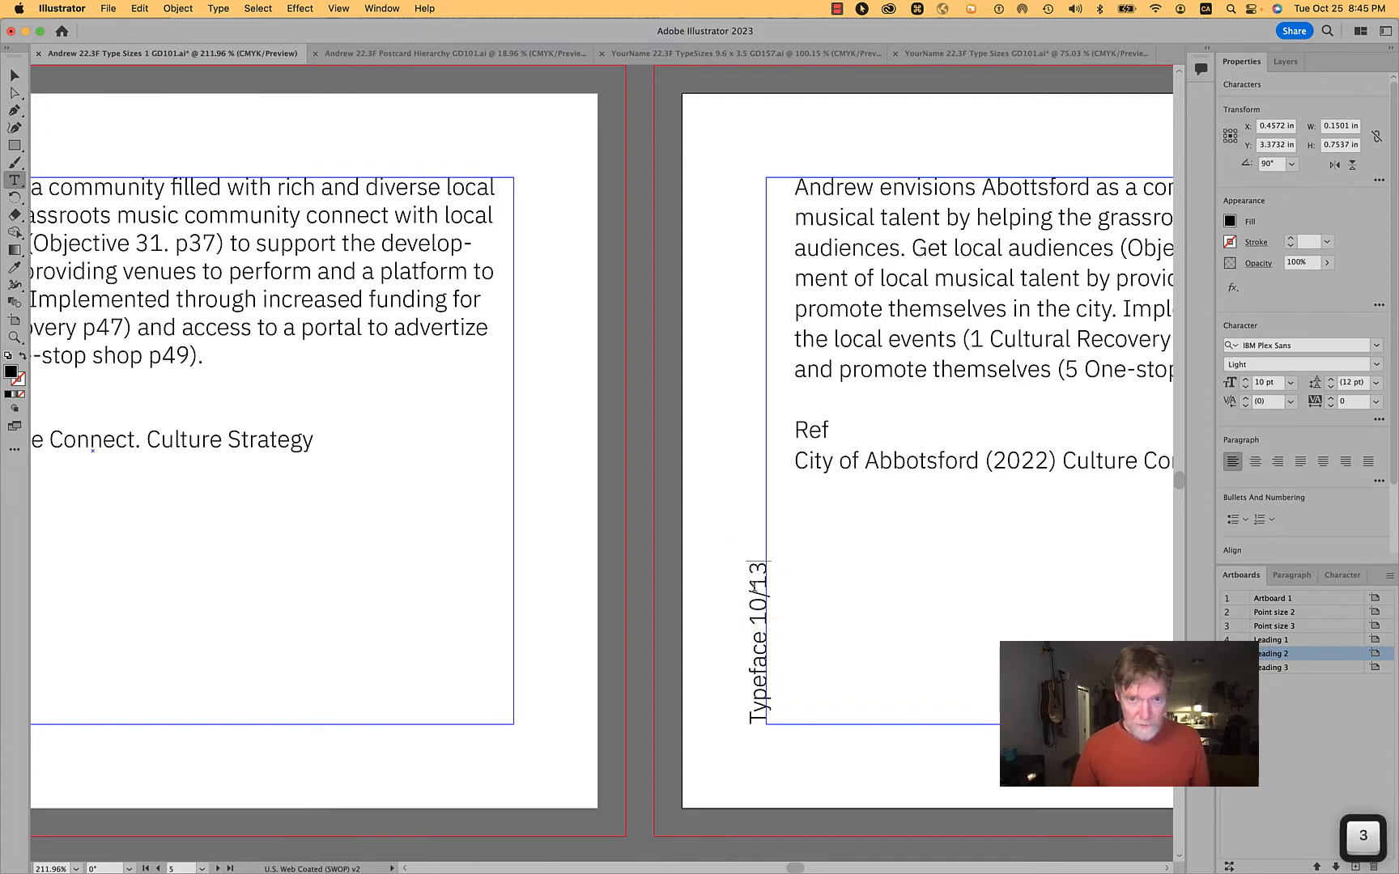
Replace the XX in the vertical typeface label on the Leading 3 artboard with 10/14 and save the document.
{"action": "scroll", "coordinate": [810, 582], "scroll_direction": "right", "scroll_amount": 10}
{"action": "left_click", "coordinate": [819, 584]}
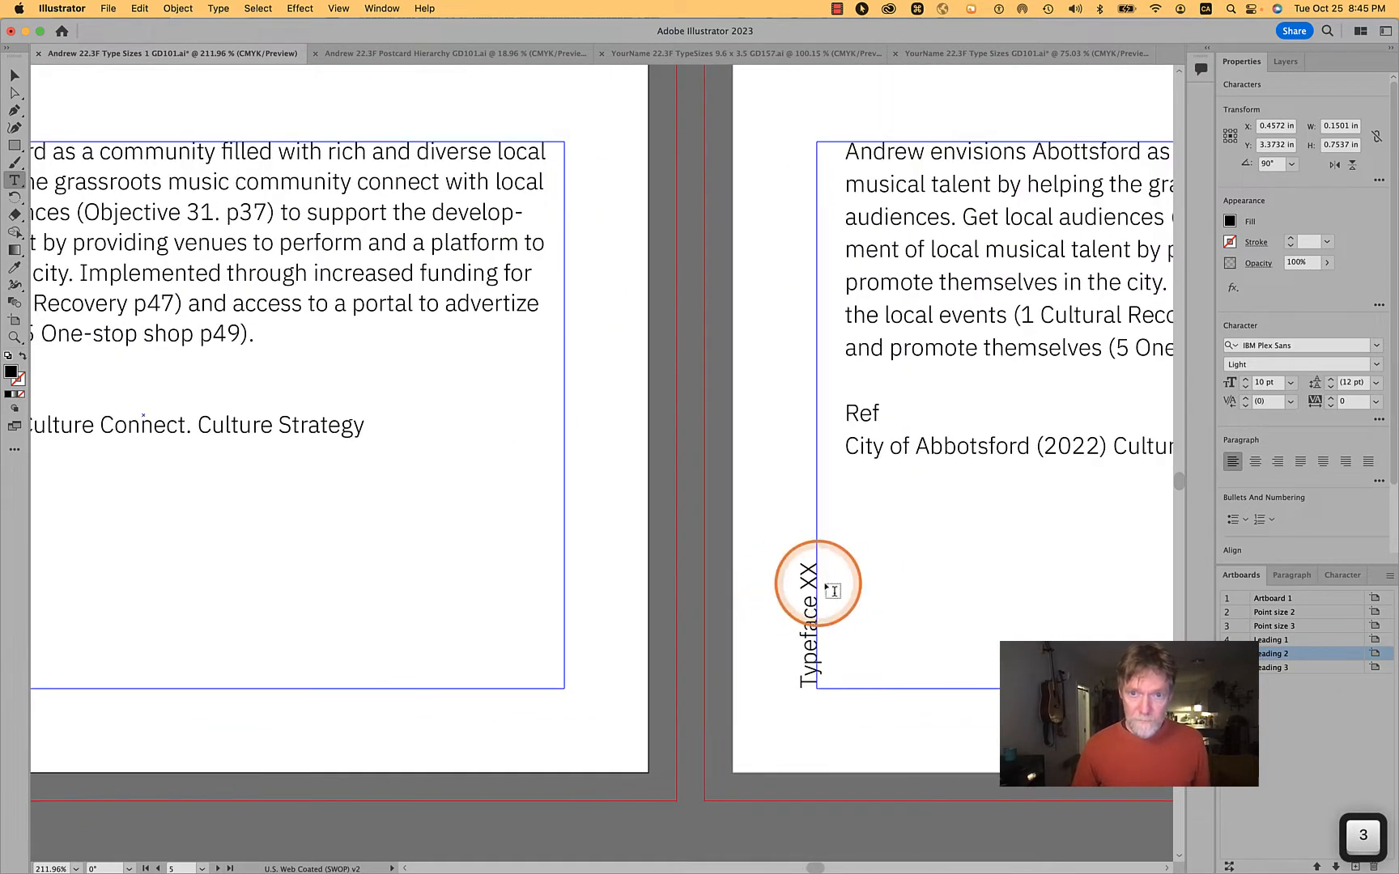
{"action": "left_click_drag", "start_coordinate": [816, 586], "coordinate": [812, 567]}
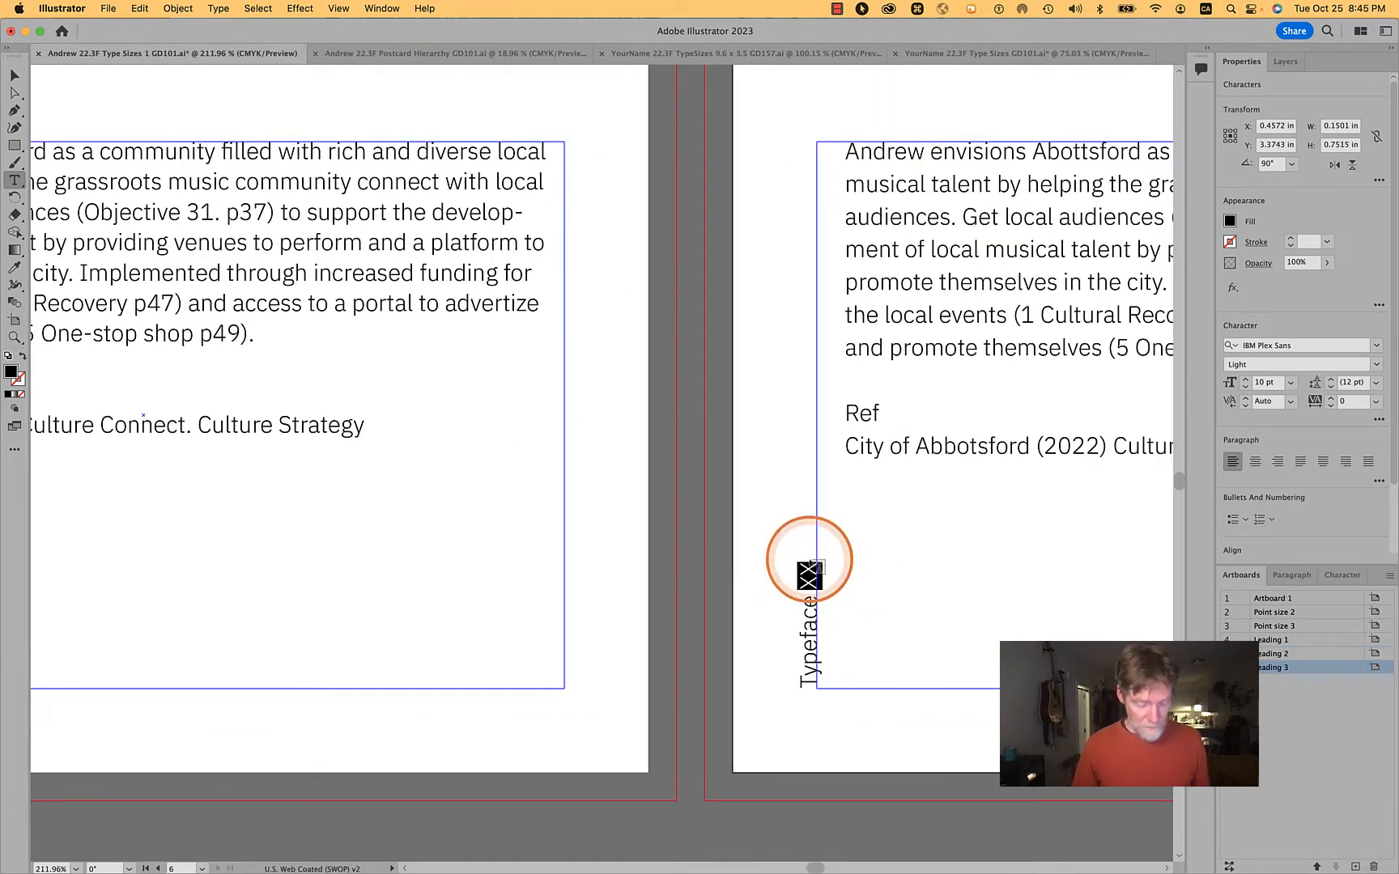
{"action": "triple_click", "coordinate": [956, 320]}
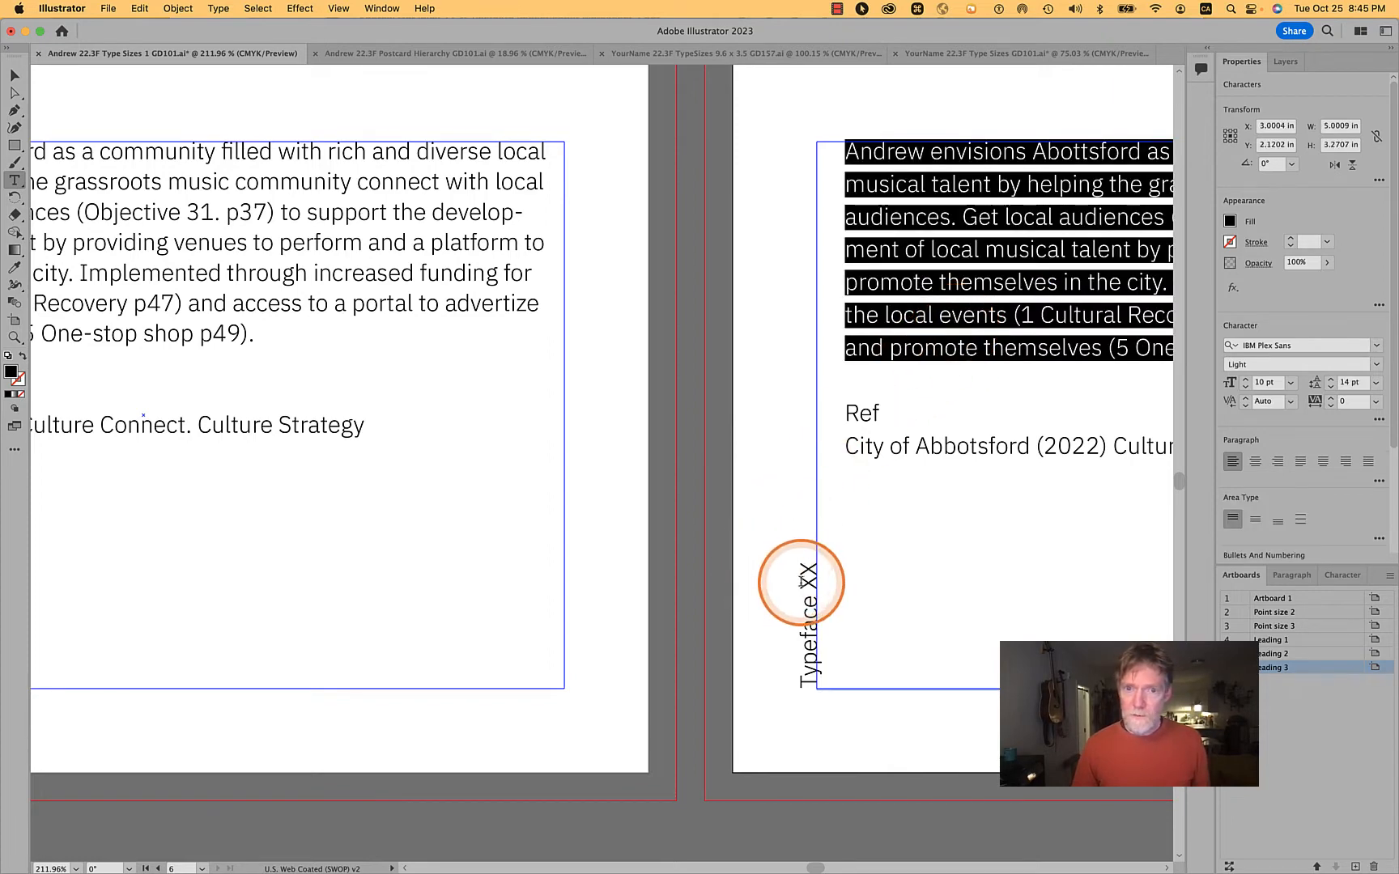
{"action": "left_click_drag", "start_coordinate": [805, 590], "coordinate": [809, 564]}
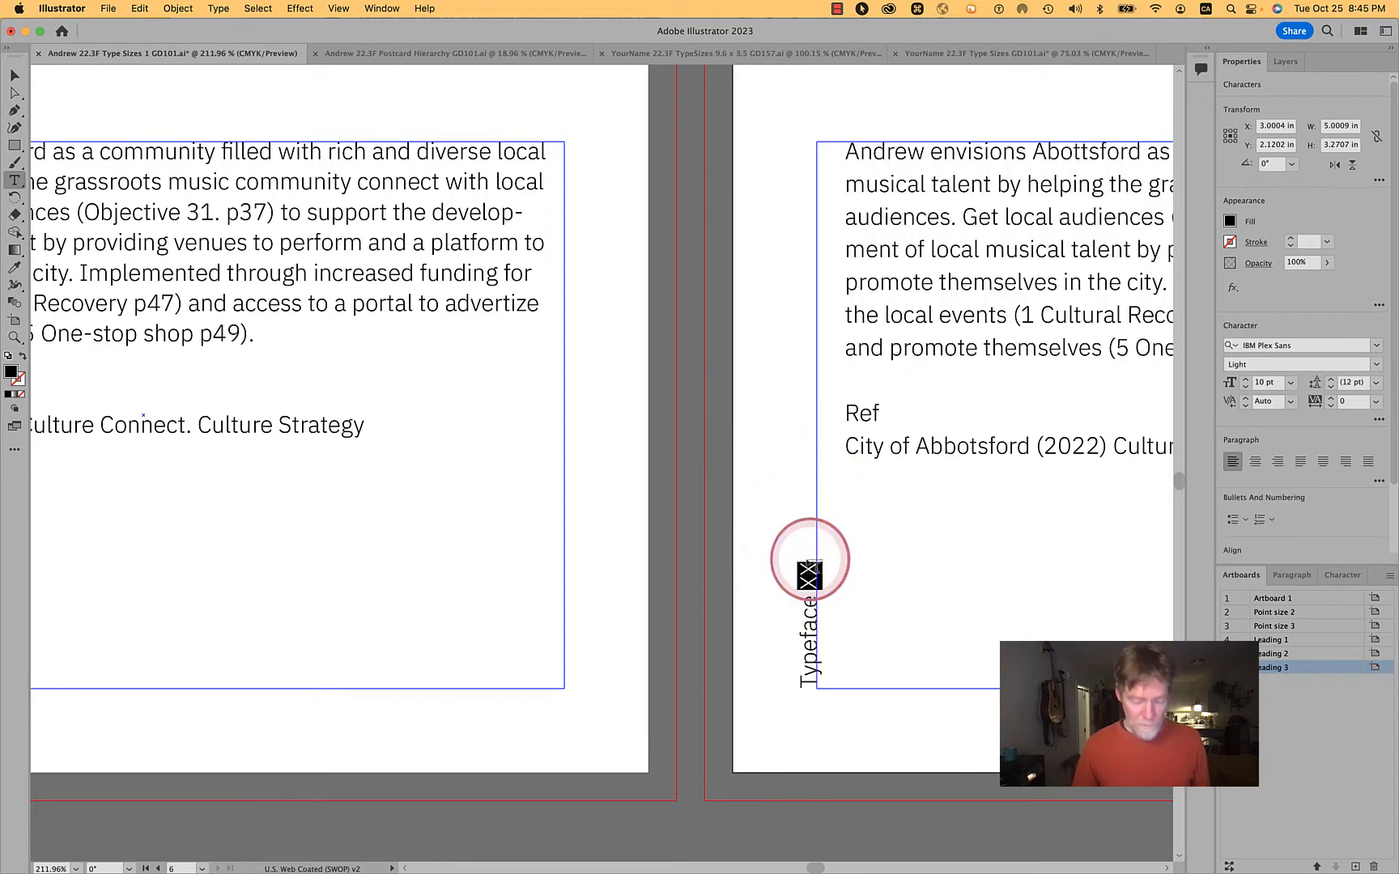
{"action": "type", "text": "10"}
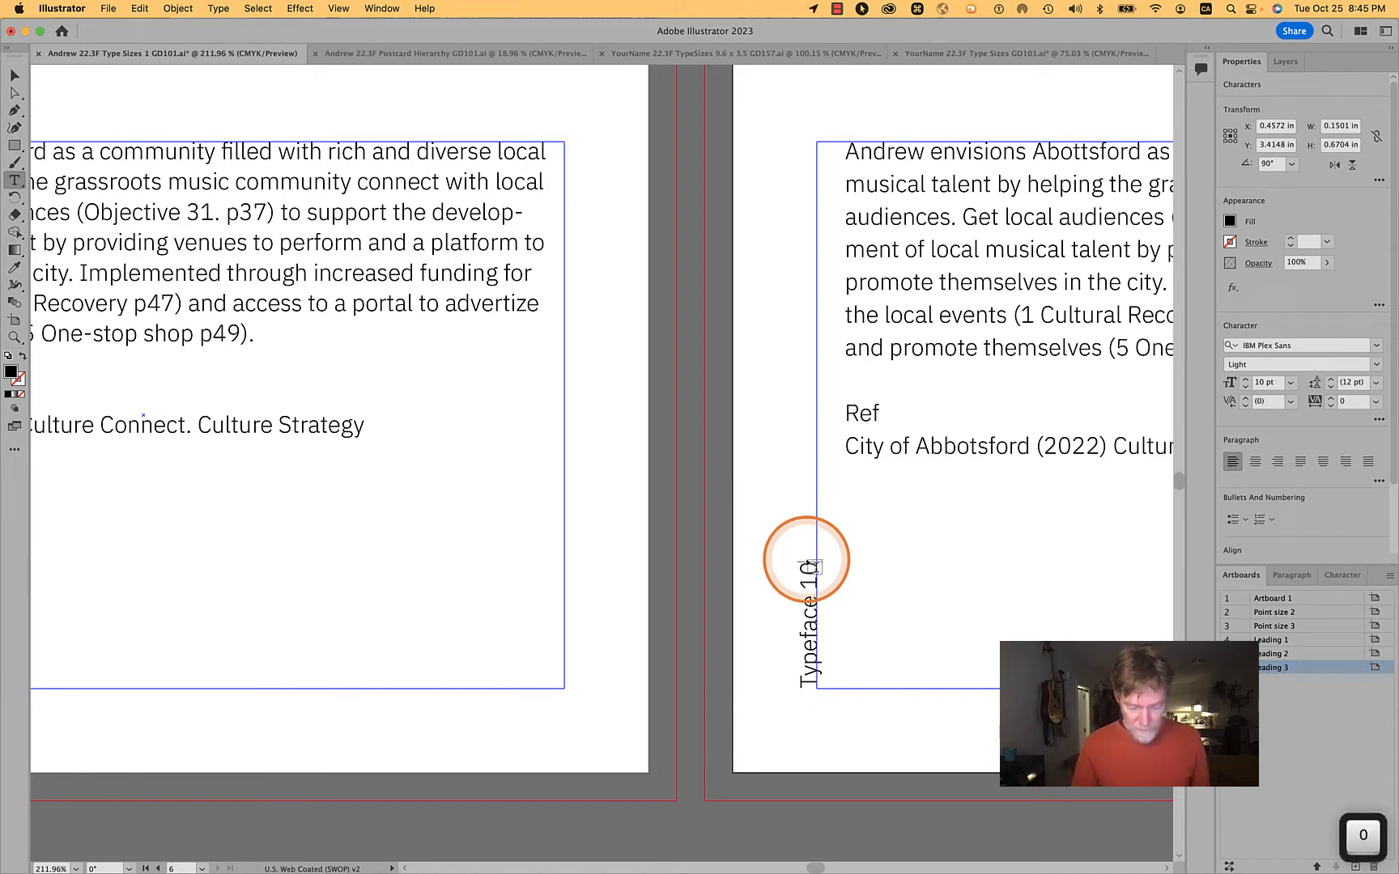
{"action": "type", "text": "/14"}
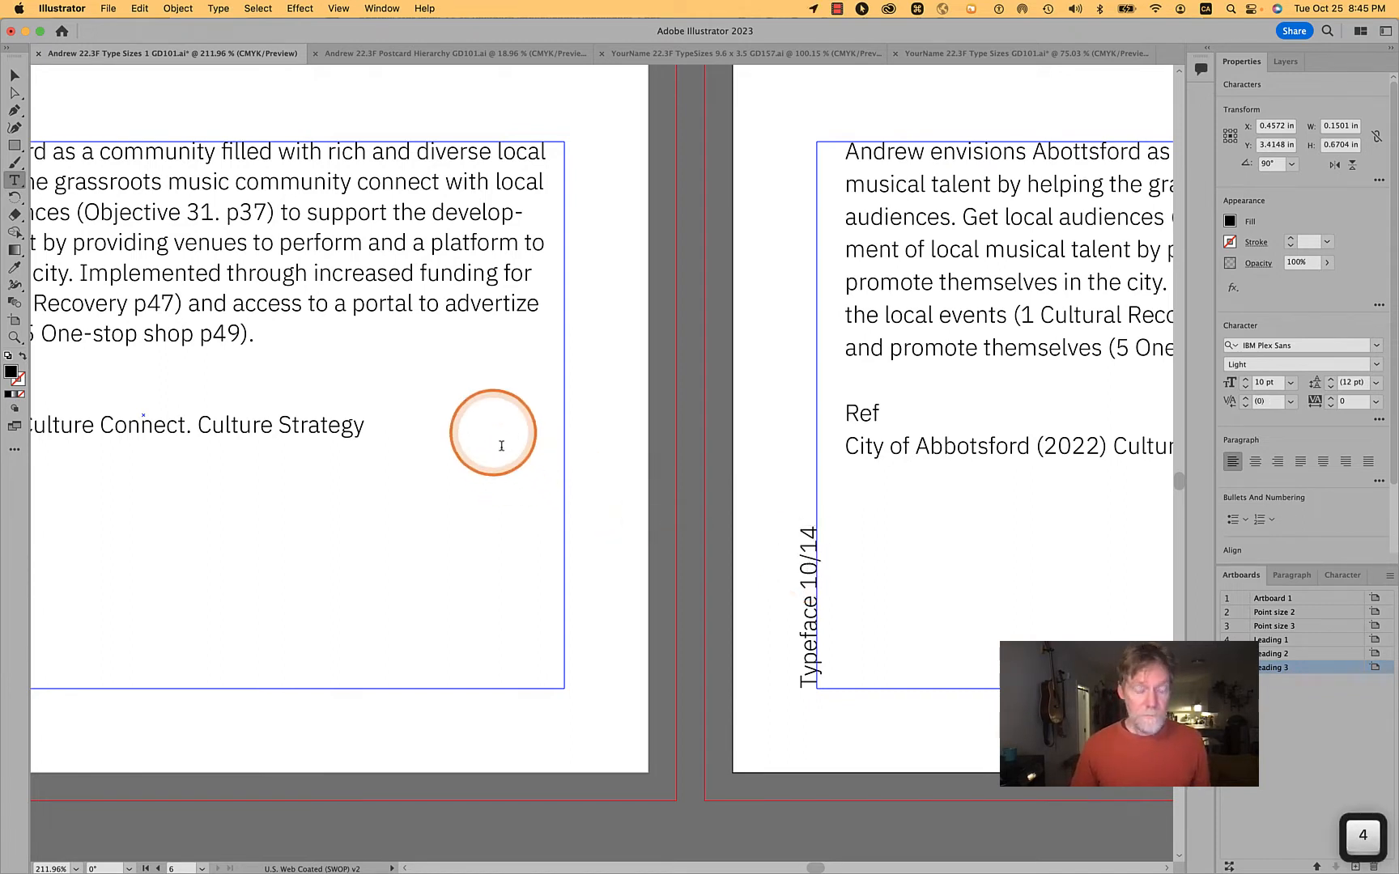
{"action": "left_click", "coordinate": [111, 7]}
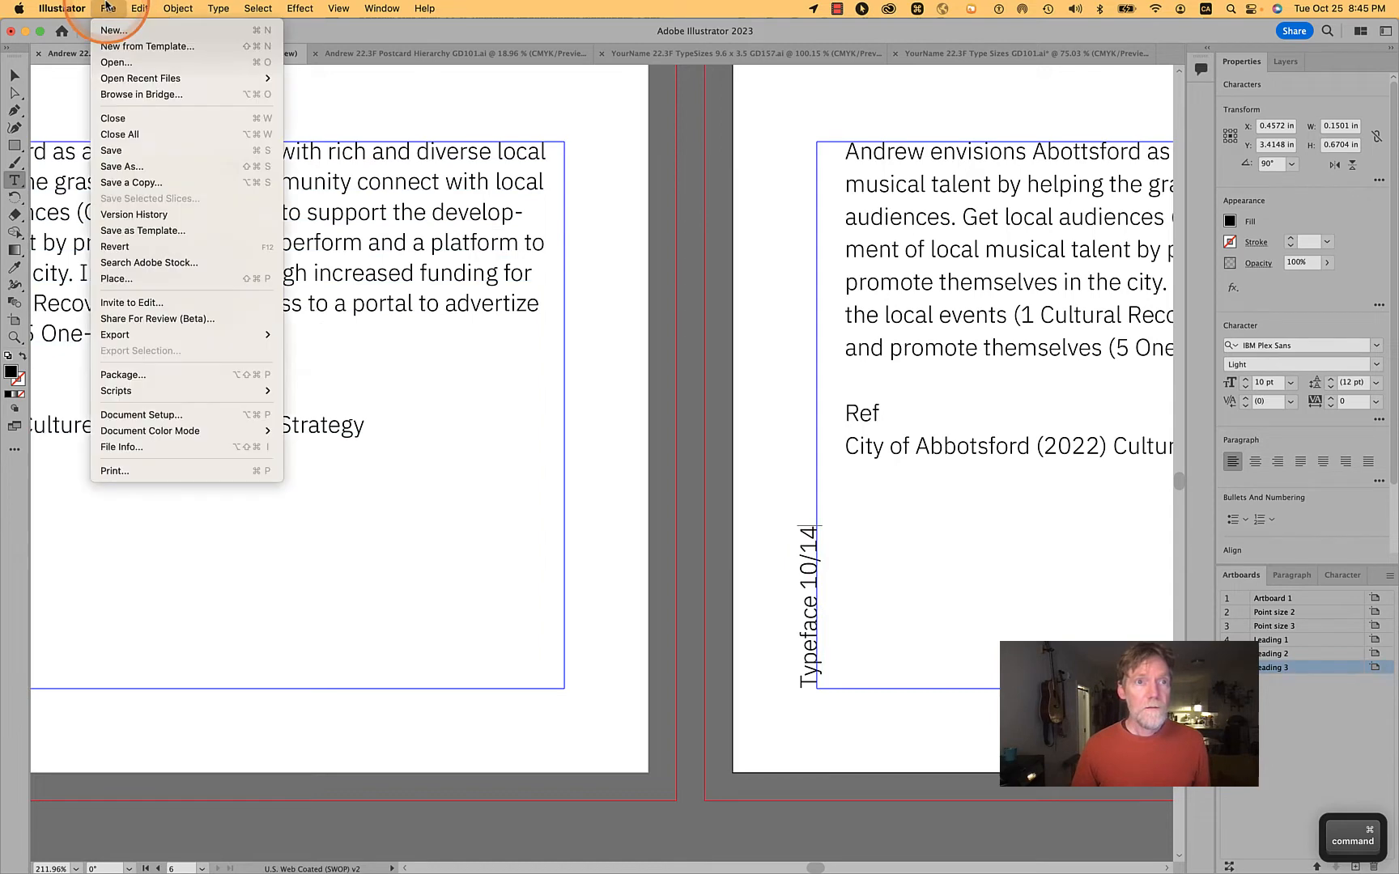
{"action": "left_click", "coordinate": [117, 152]}
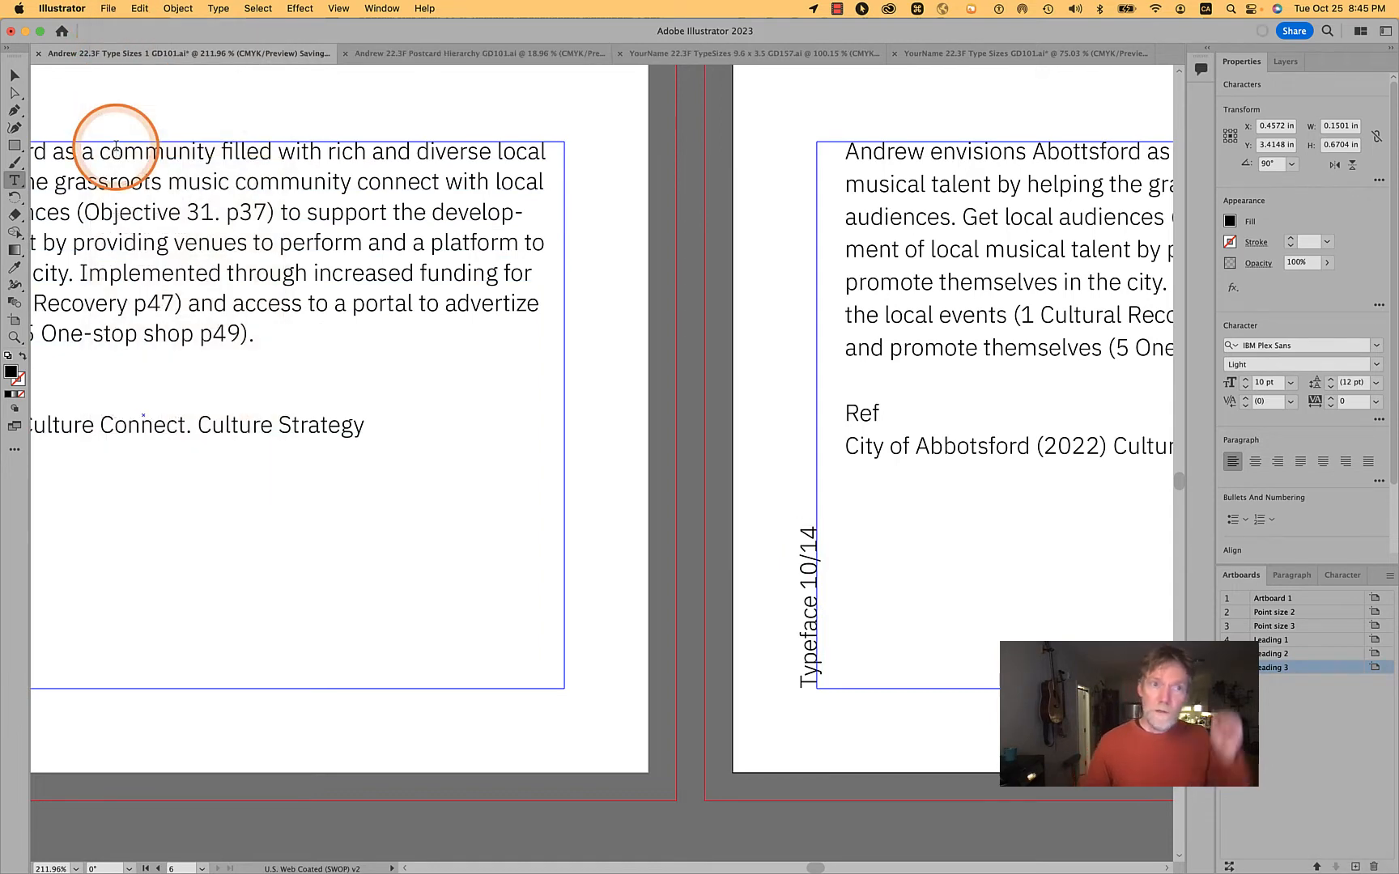
Open the print settings for the document and set the artboard range to 4-6.
{"action": "left_click", "coordinate": [104, 8]}
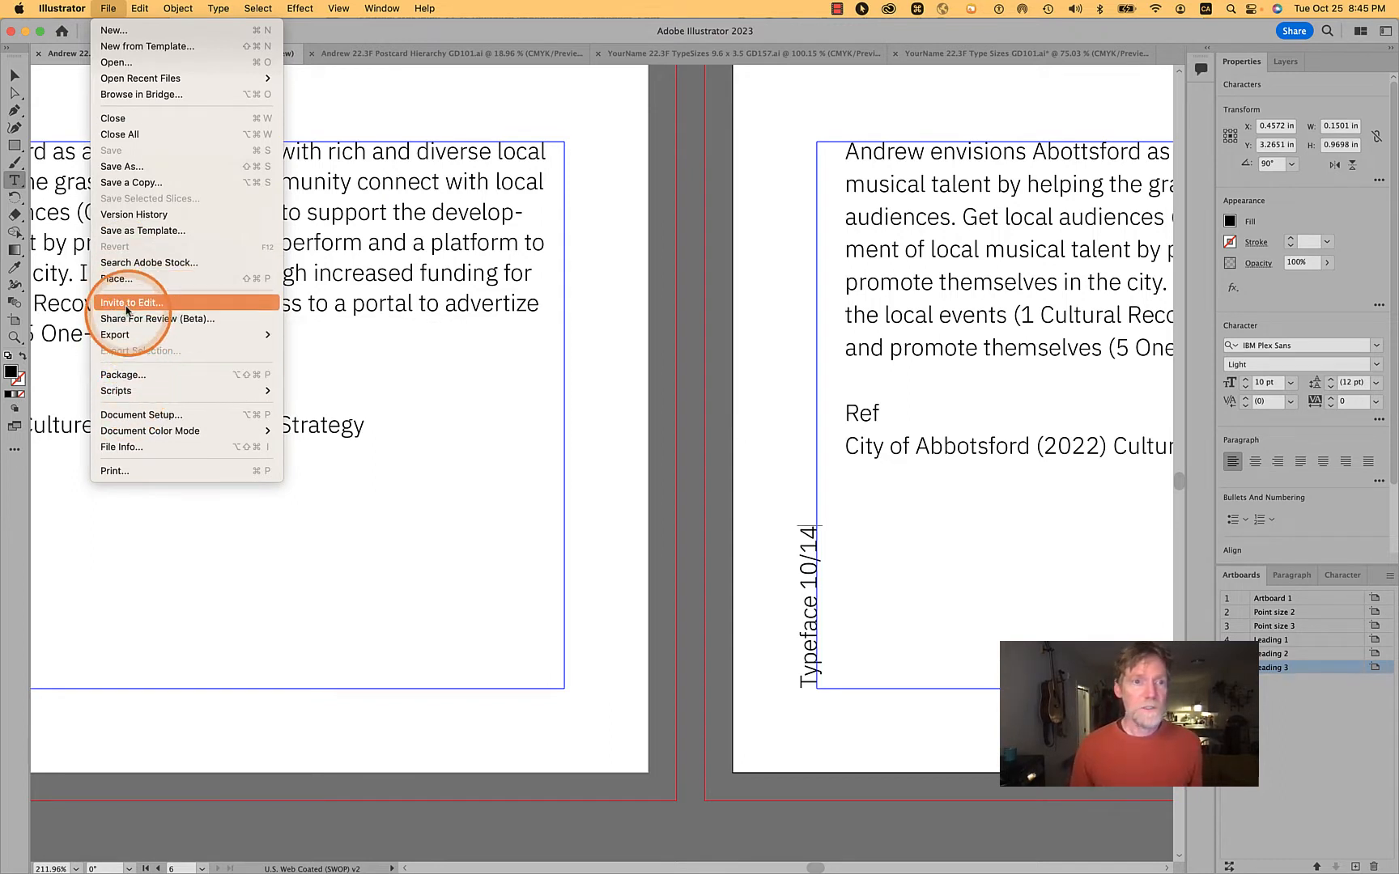
{"action": "left_click", "coordinate": [112, 7]}
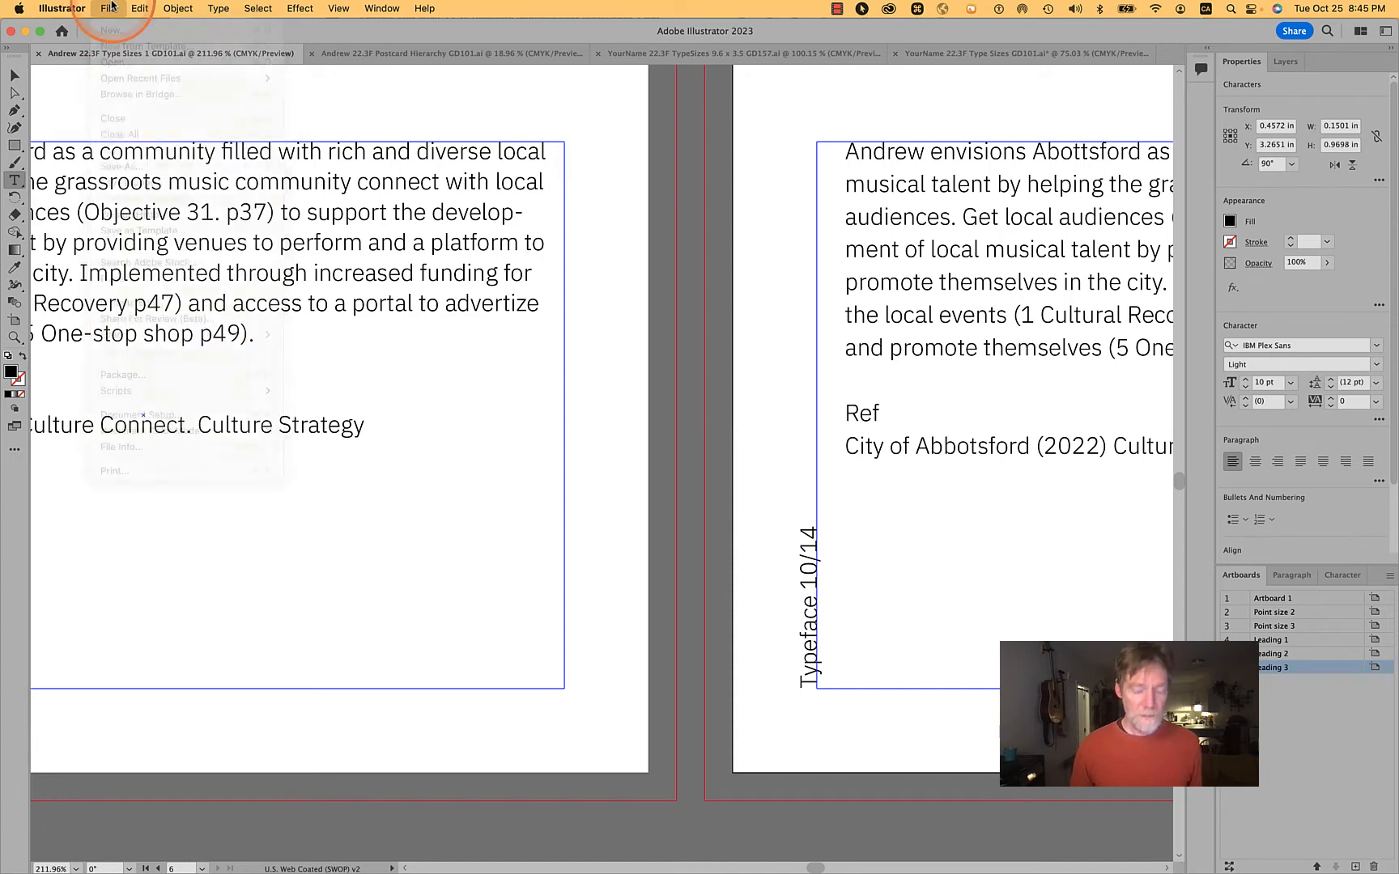
{"action": "key", "text": "super+minus"}
{"action": "key", "text": "super+minus"}
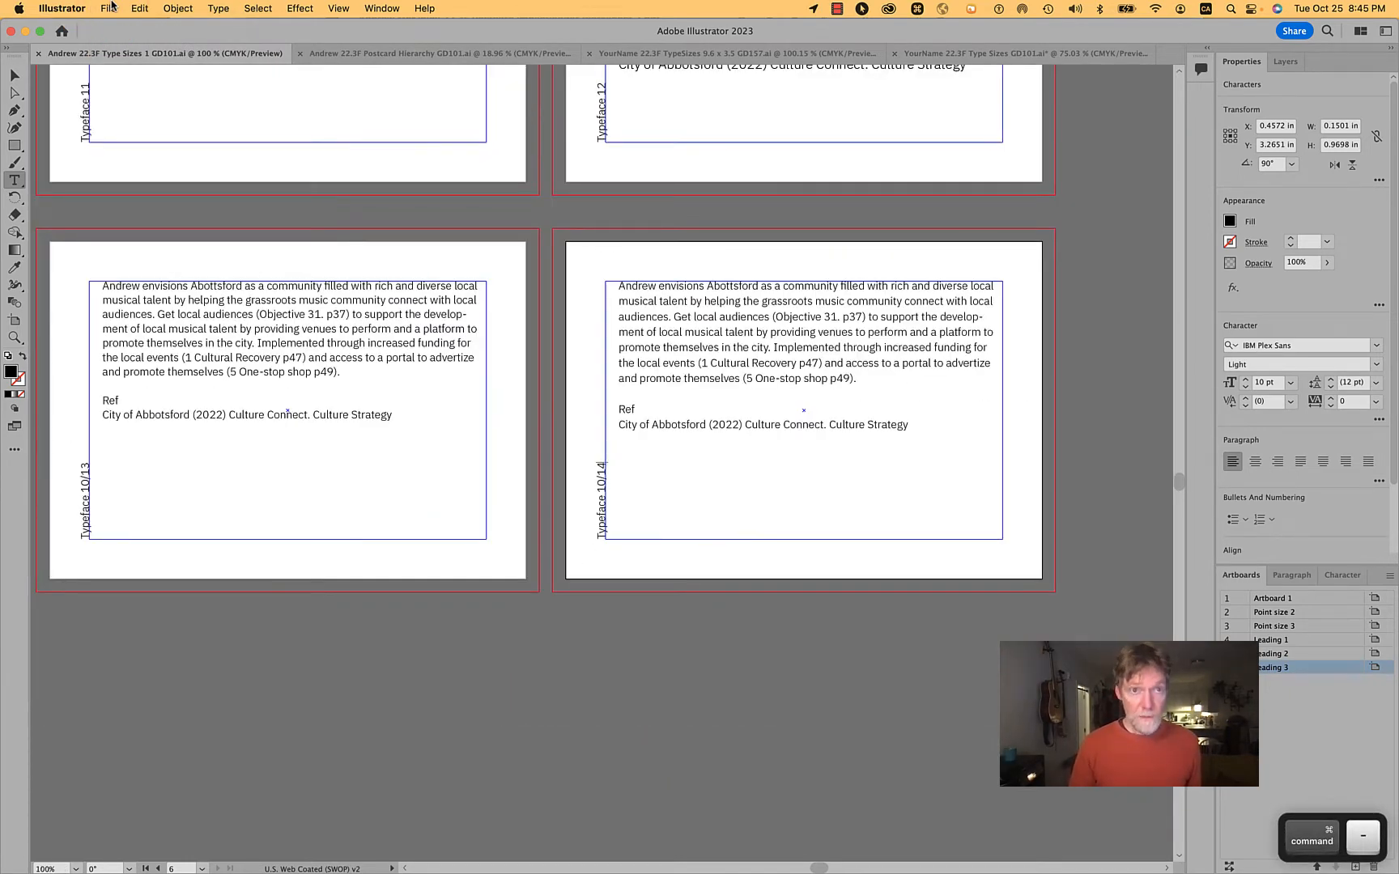
{"action": "left_click", "coordinate": [110, 8]}
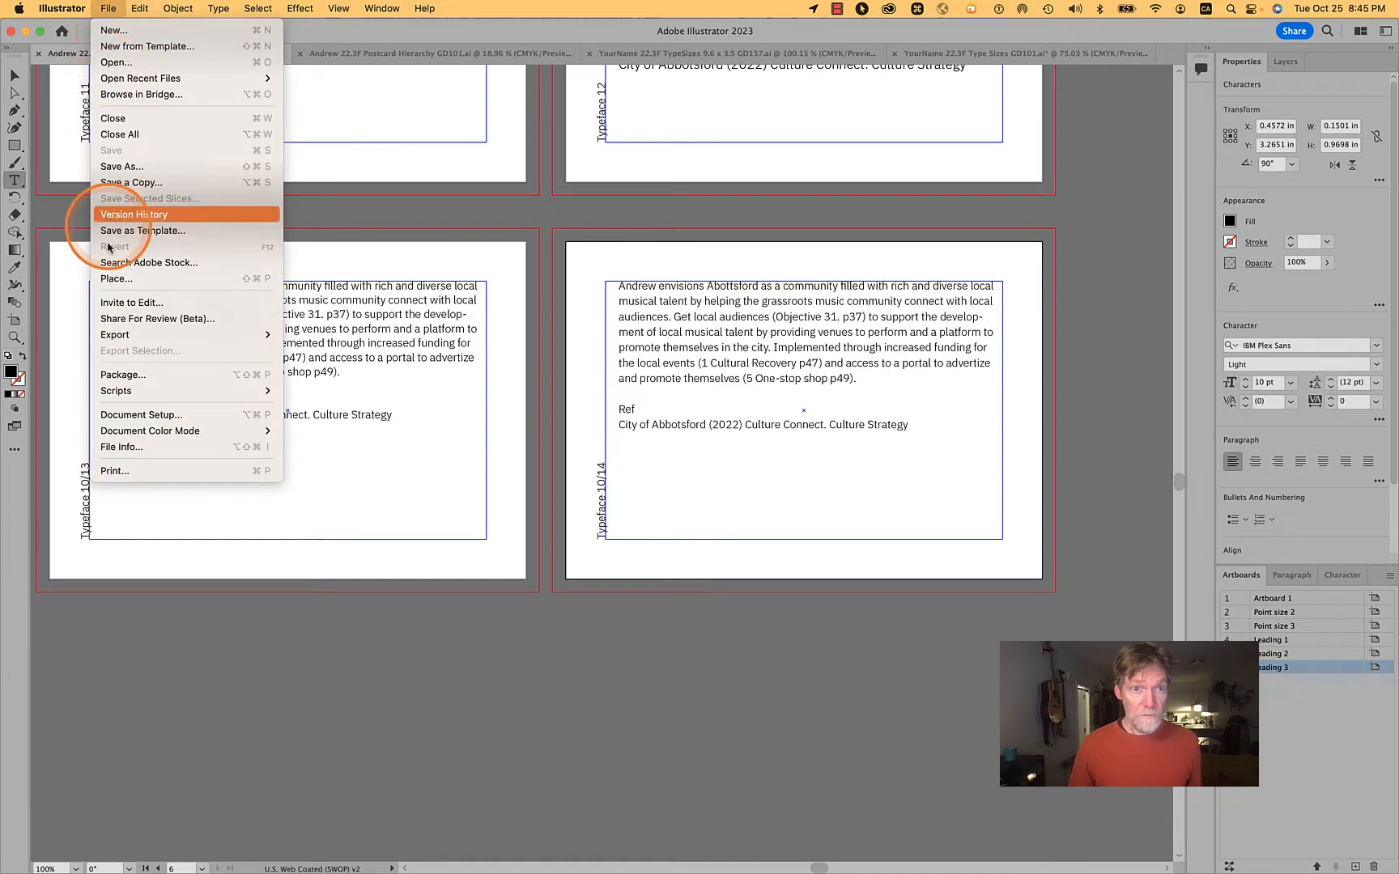
{"action": "left_click", "coordinate": [112, 471]}
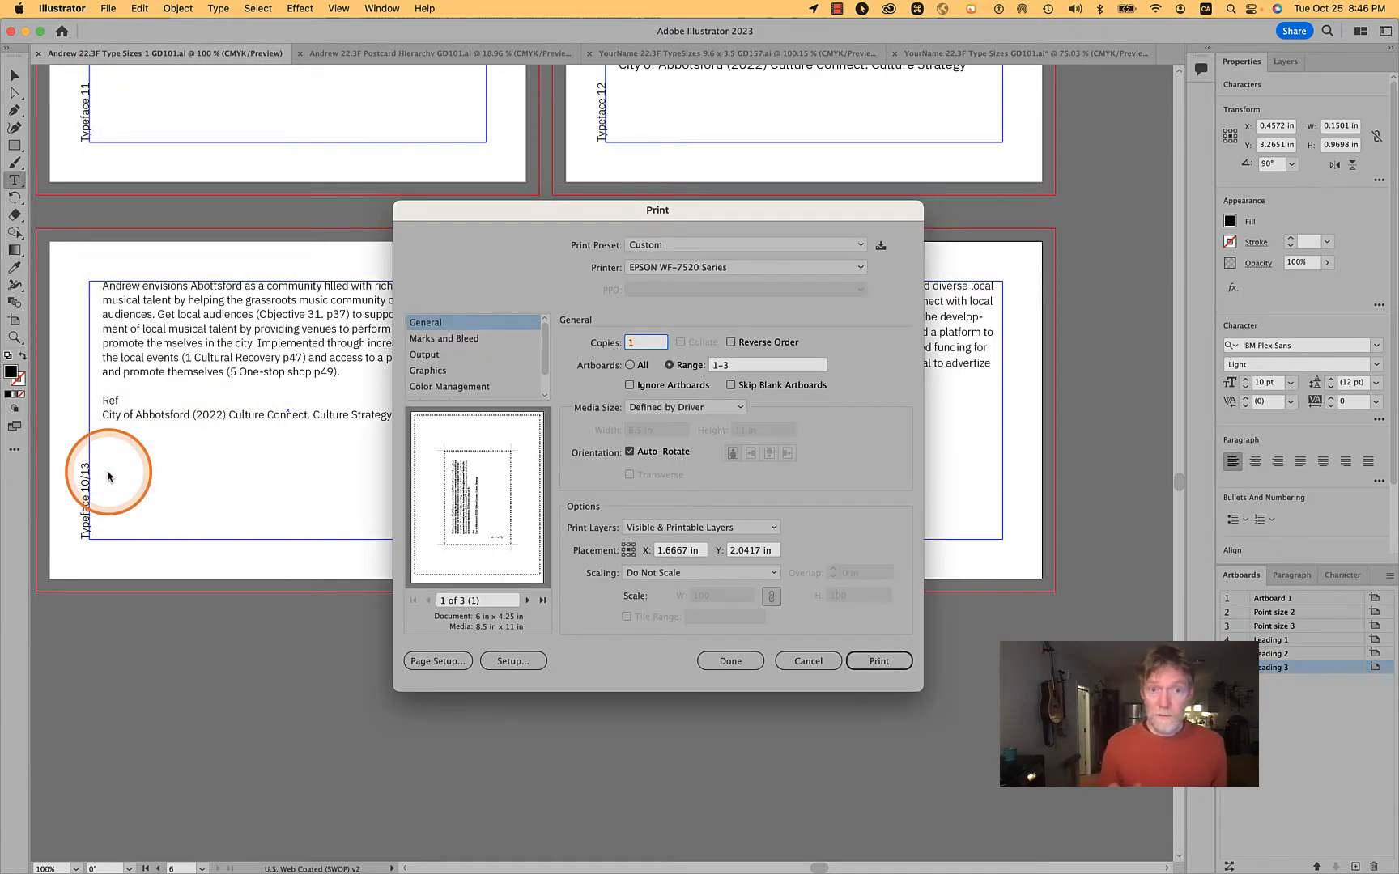
{"action": "left_click", "coordinate": [666, 369]}
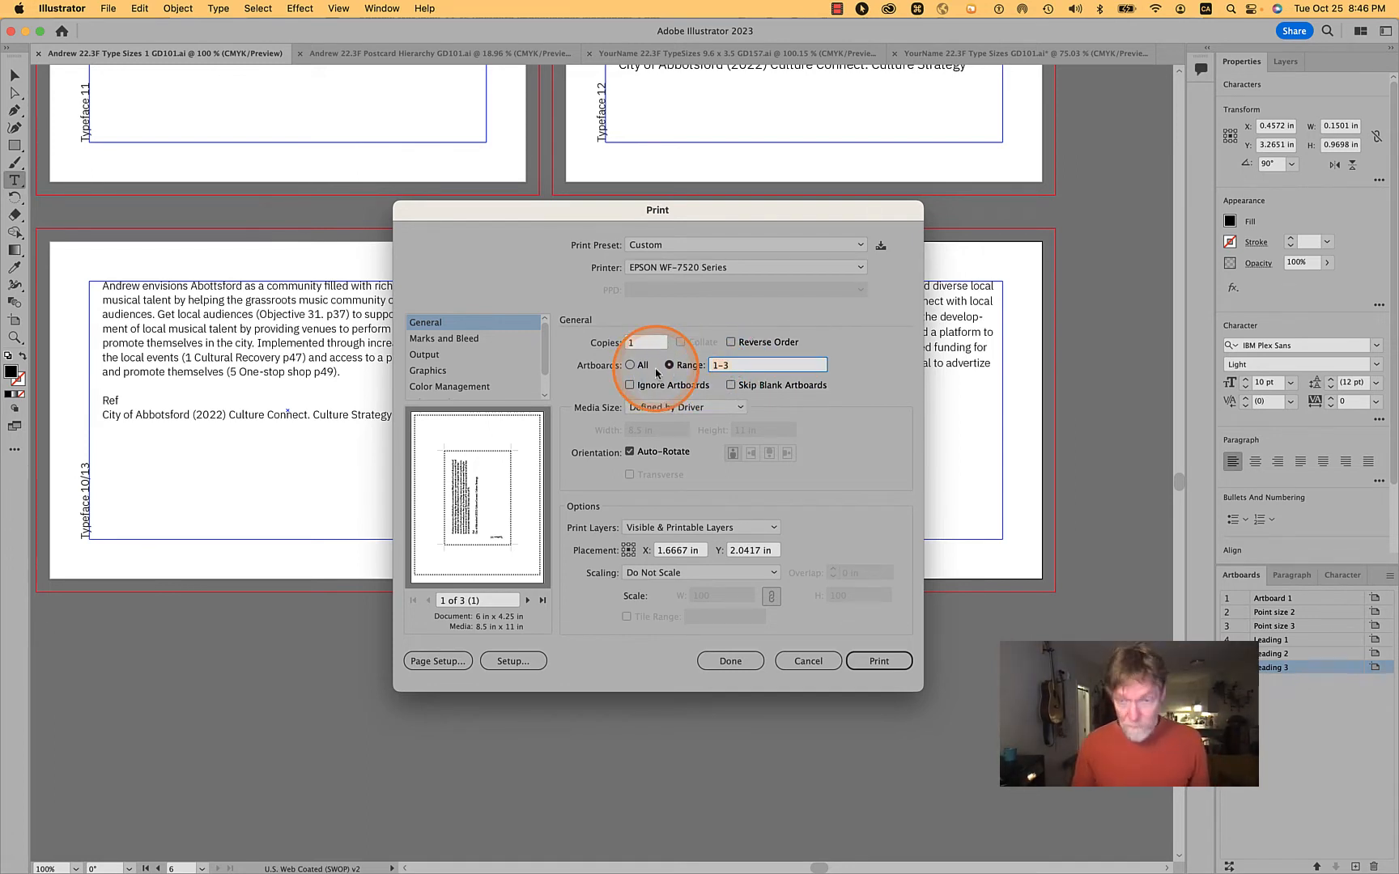
{"action": "type", "text": "4"}
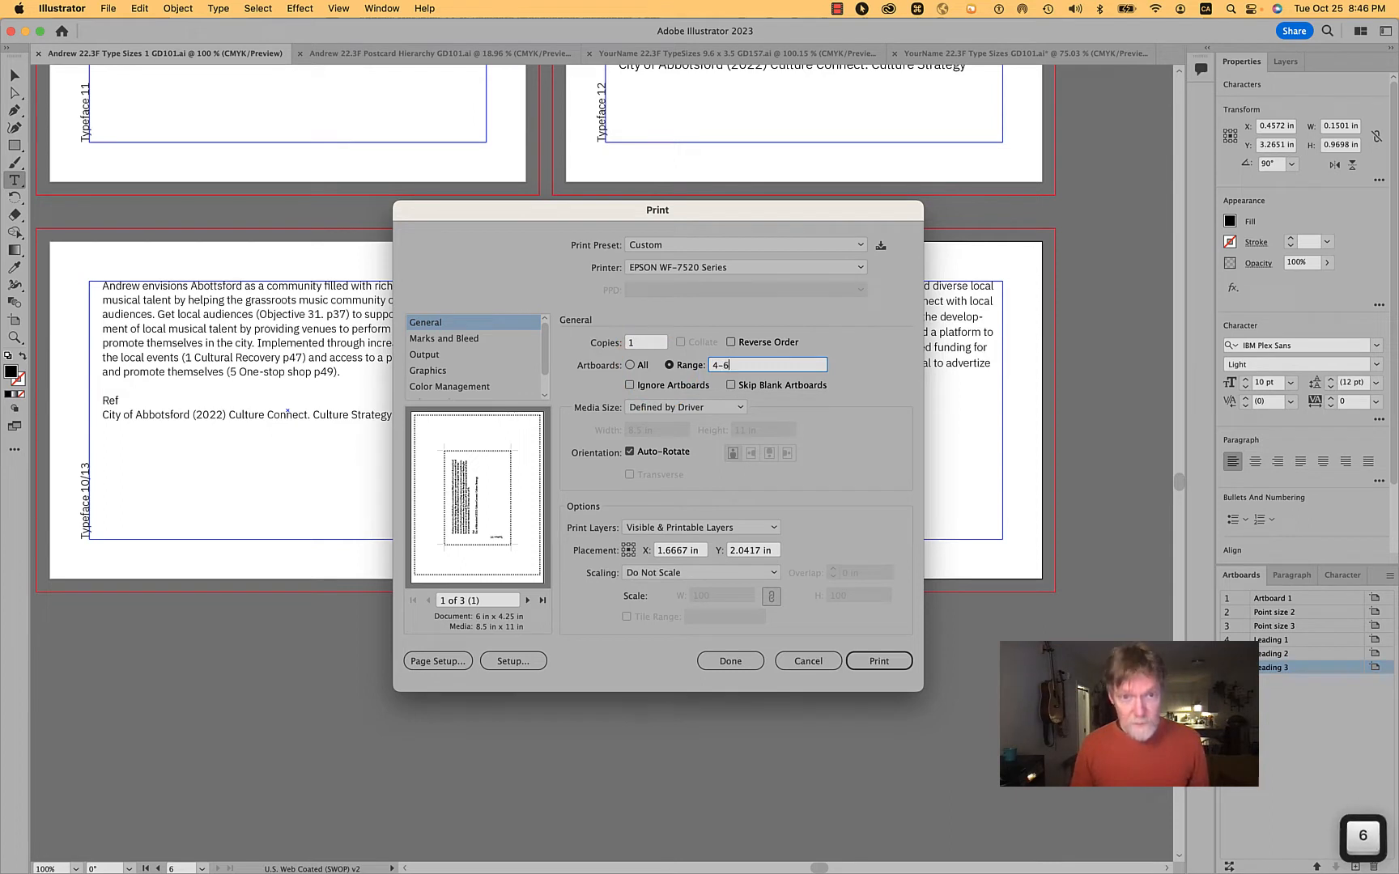
{"action": "type", "text": "-6"}
Check that trim marks and the document bleed settings are enabled, and print the selected artboards.
{"action": "left_click", "coordinate": [444, 339]}
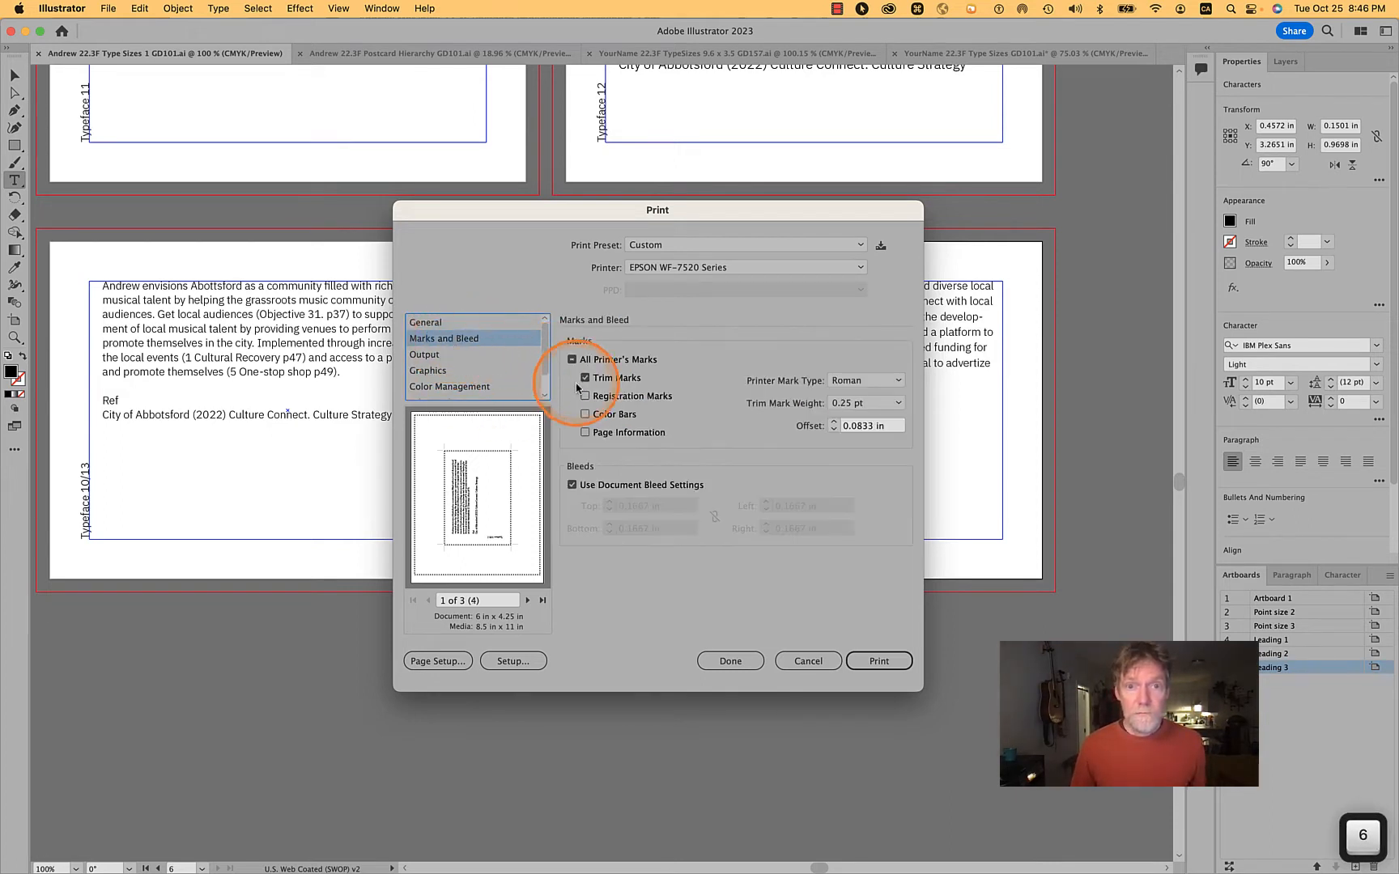
{"action": "left_click", "coordinate": [879, 669]}
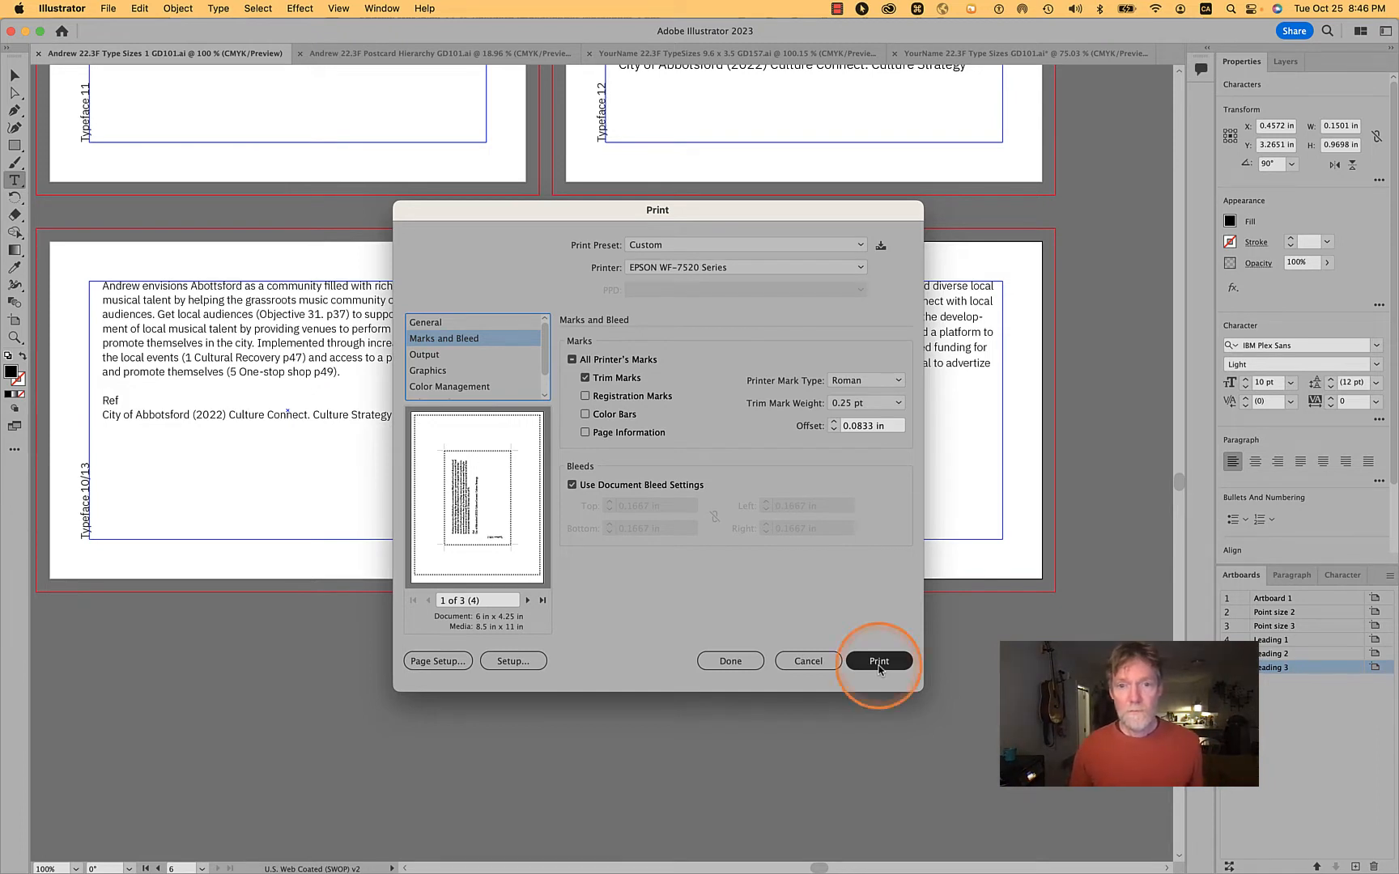
{"action": "left_click", "coordinate": [878, 662]}
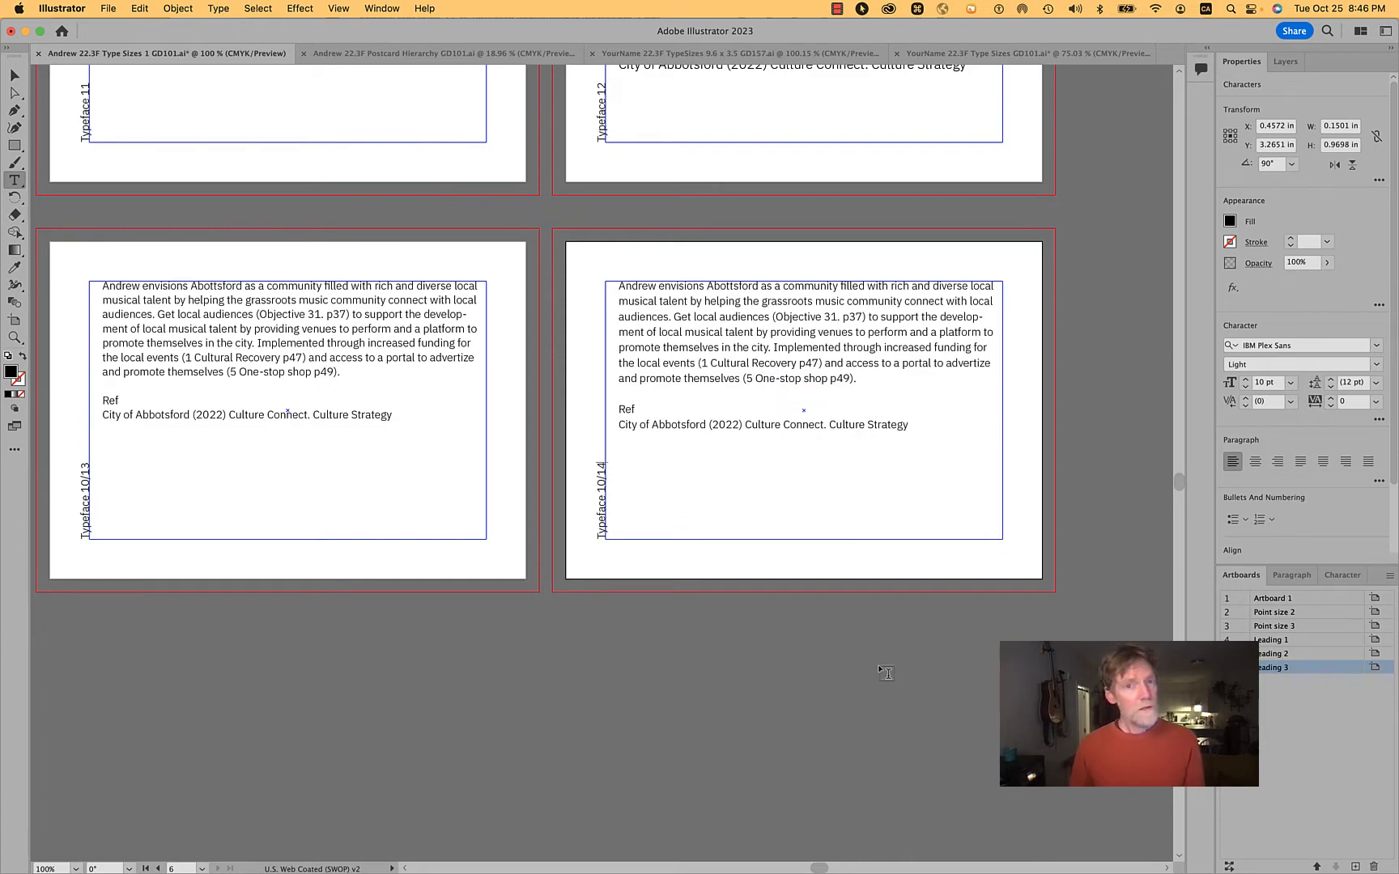
Save a copy of all artboards in Adobe PDF format in the Ex8 Hierarchy folder.
{"action": "scroll", "coordinate": [878, 665], "scroll_direction": "down", "scroll_amount": 5}
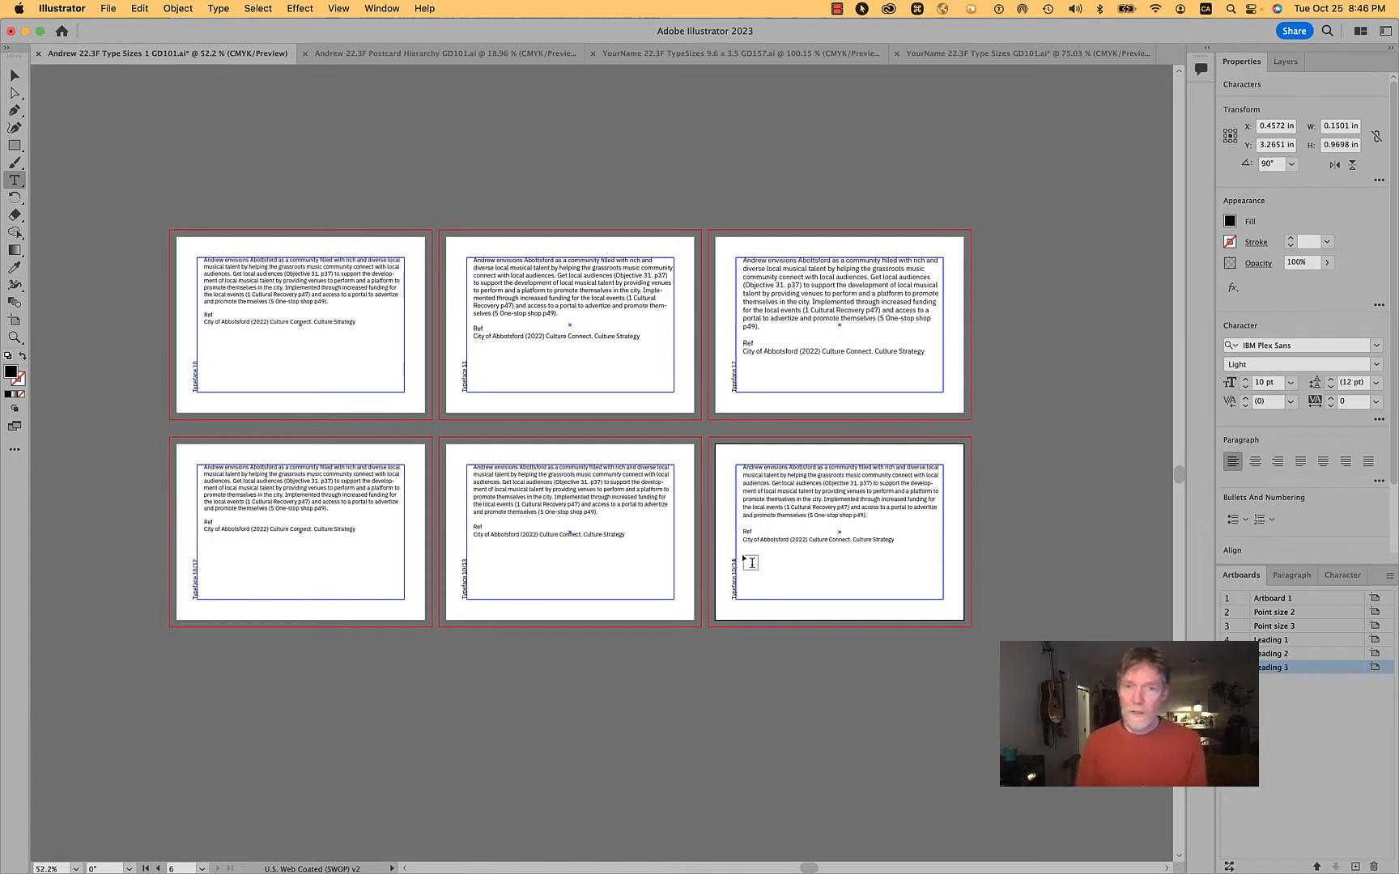
{"action": "left_click", "coordinate": [108, 9]}
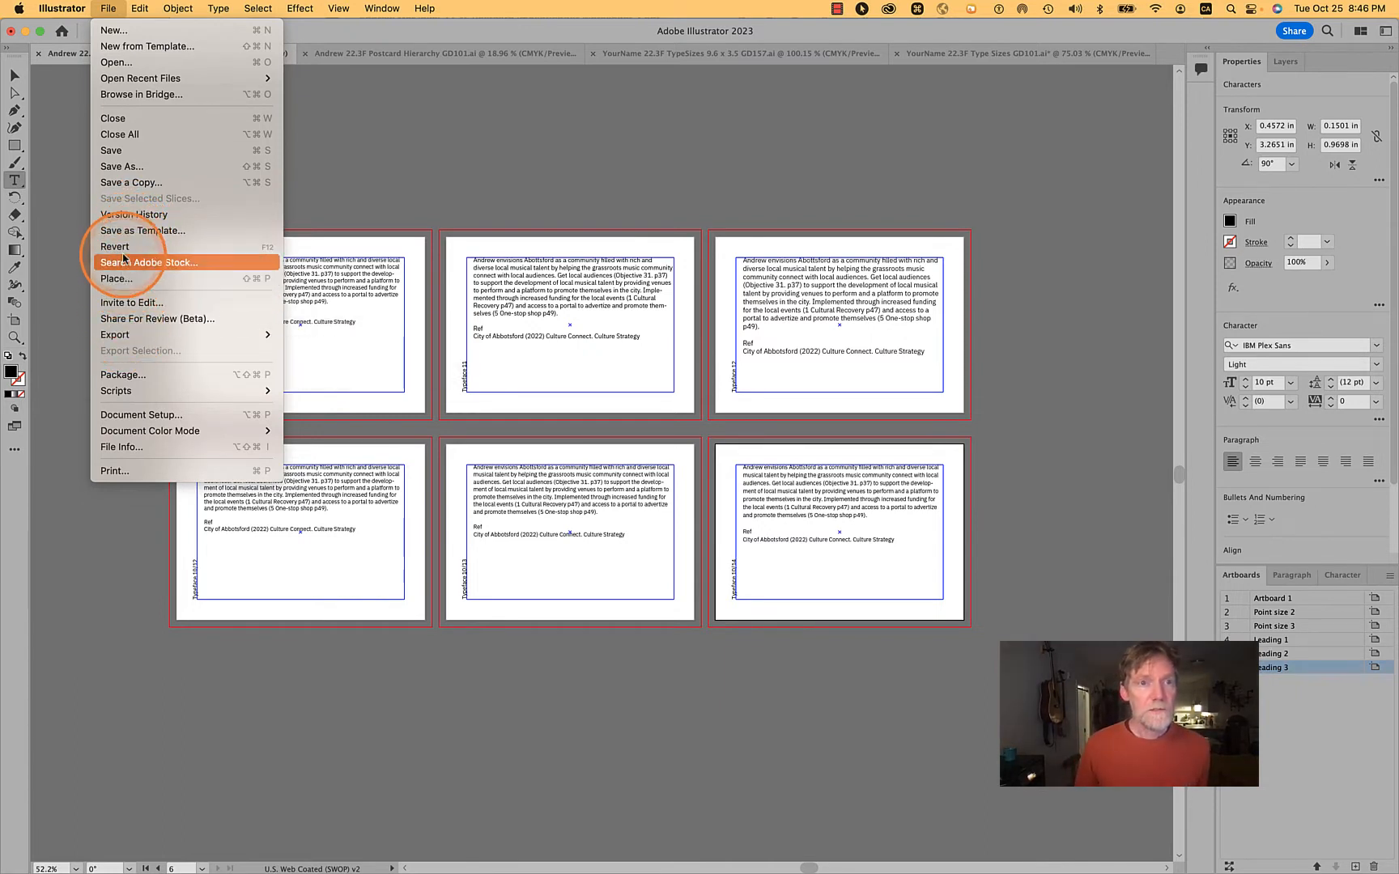
{"action": "left_click", "coordinate": [127, 183]}
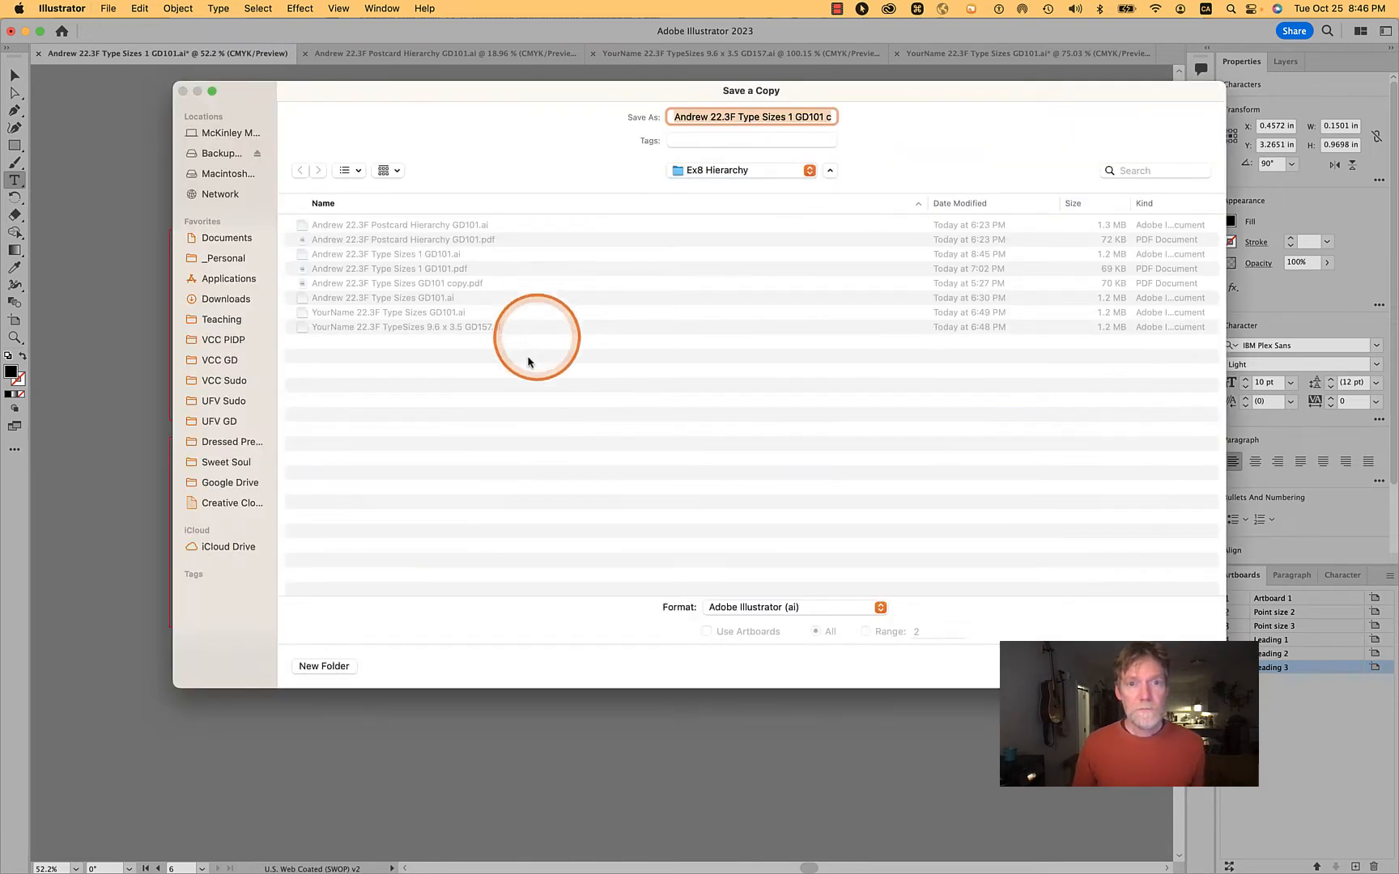
{"action": "left_click", "coordinate": [789, 607]}
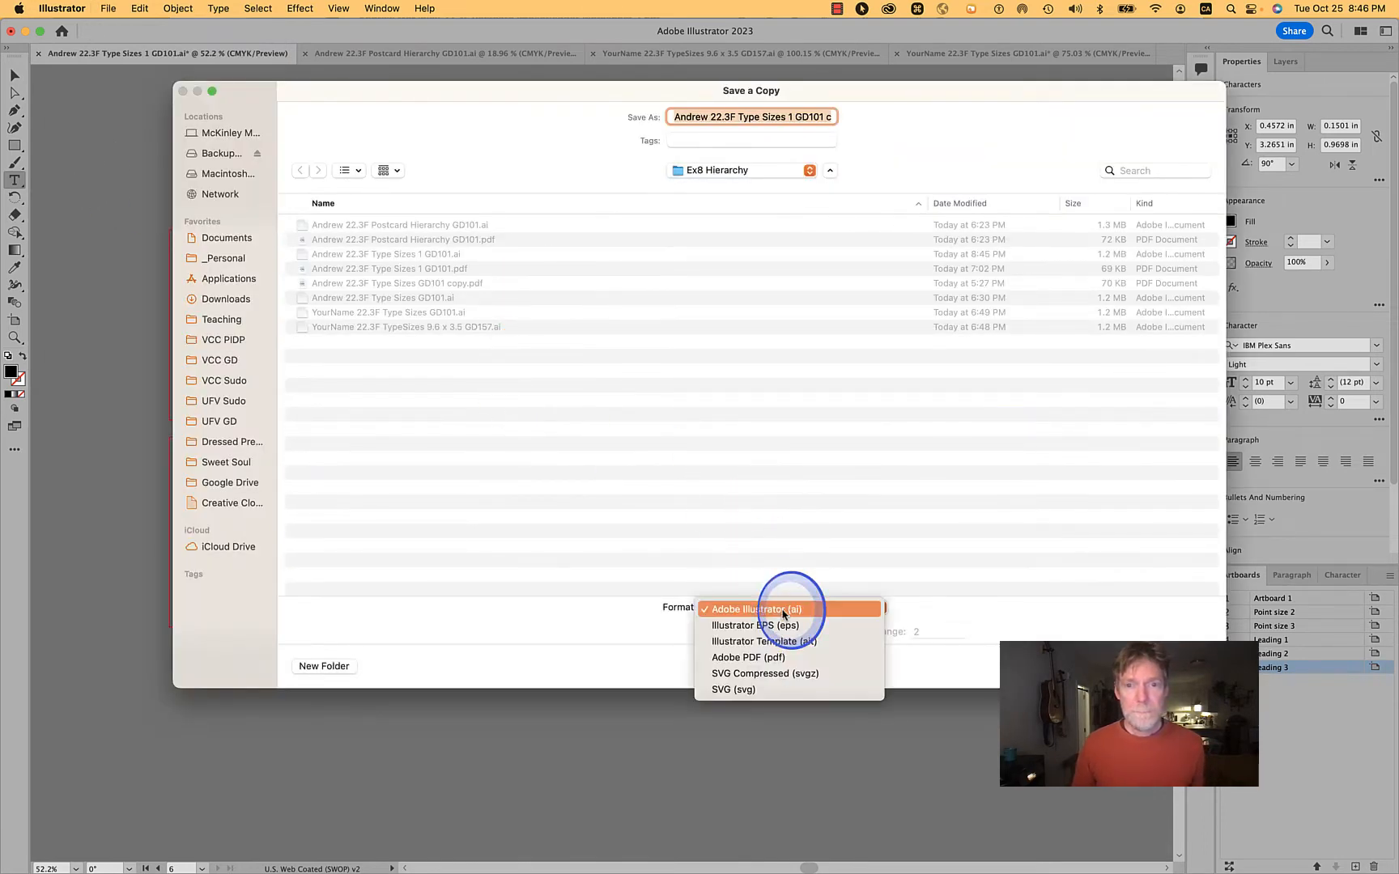
{"action": "left_click", "coordinate": [789, 656]}
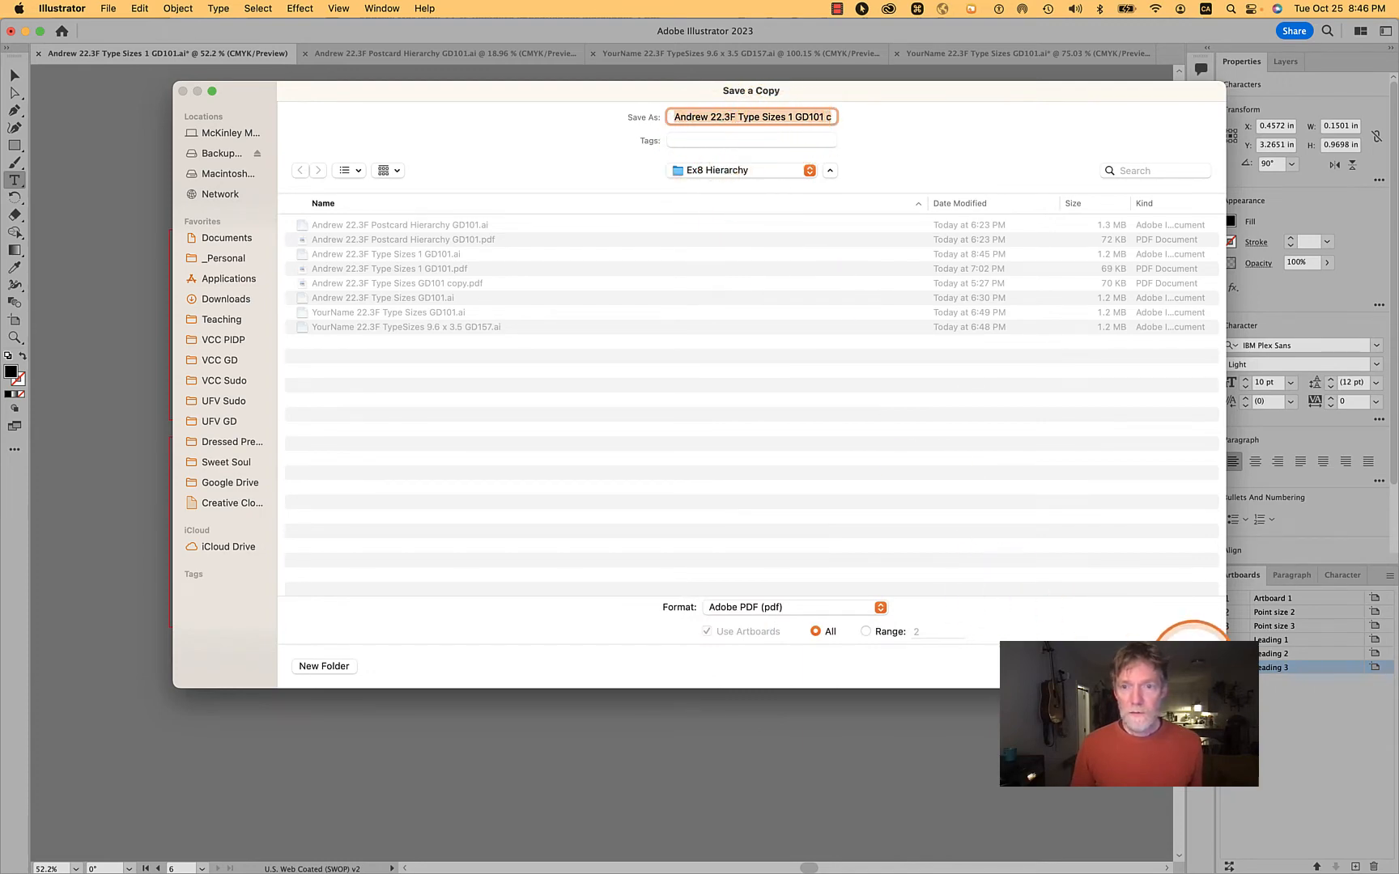
{"action": "left_click", "coordinate": [1187, 665]}
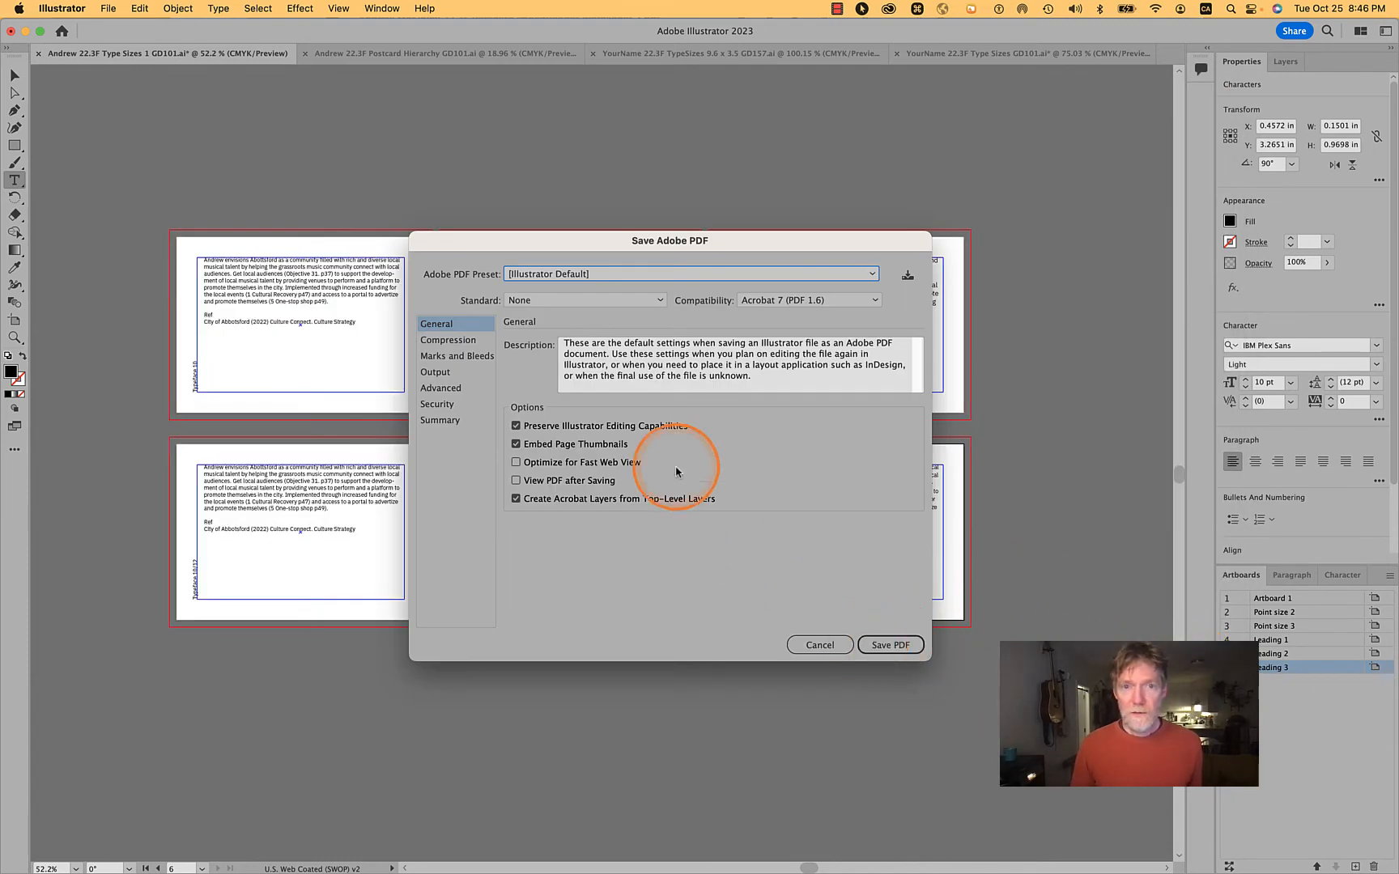
Choose the GD101 Optimized PDF 1 preset and review its compression settings and general options.
{"action": "left_click", "coordinate": [620, 273]}
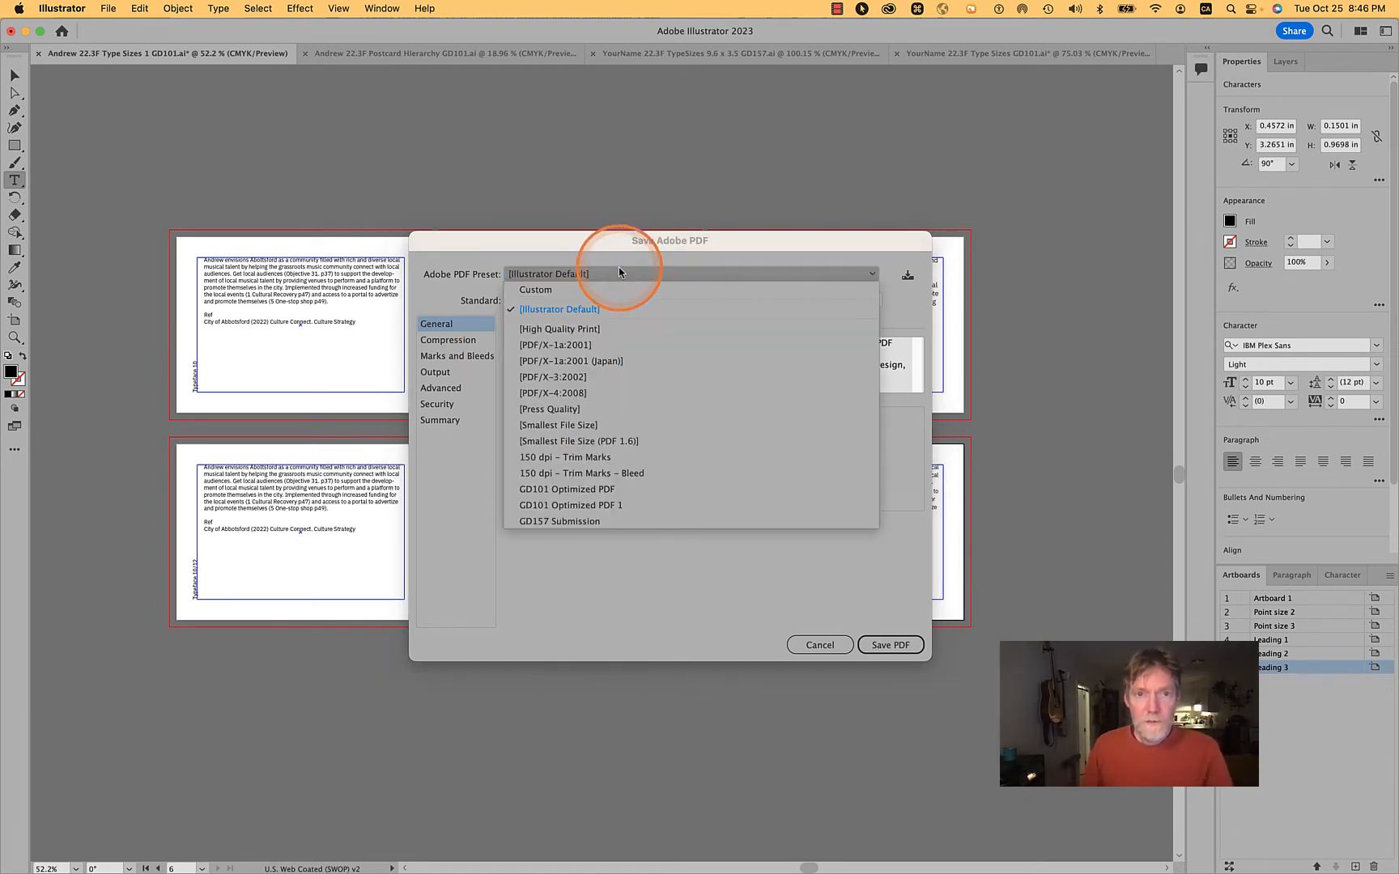
{"action": "left_click", "coordinate": [590, 505]}
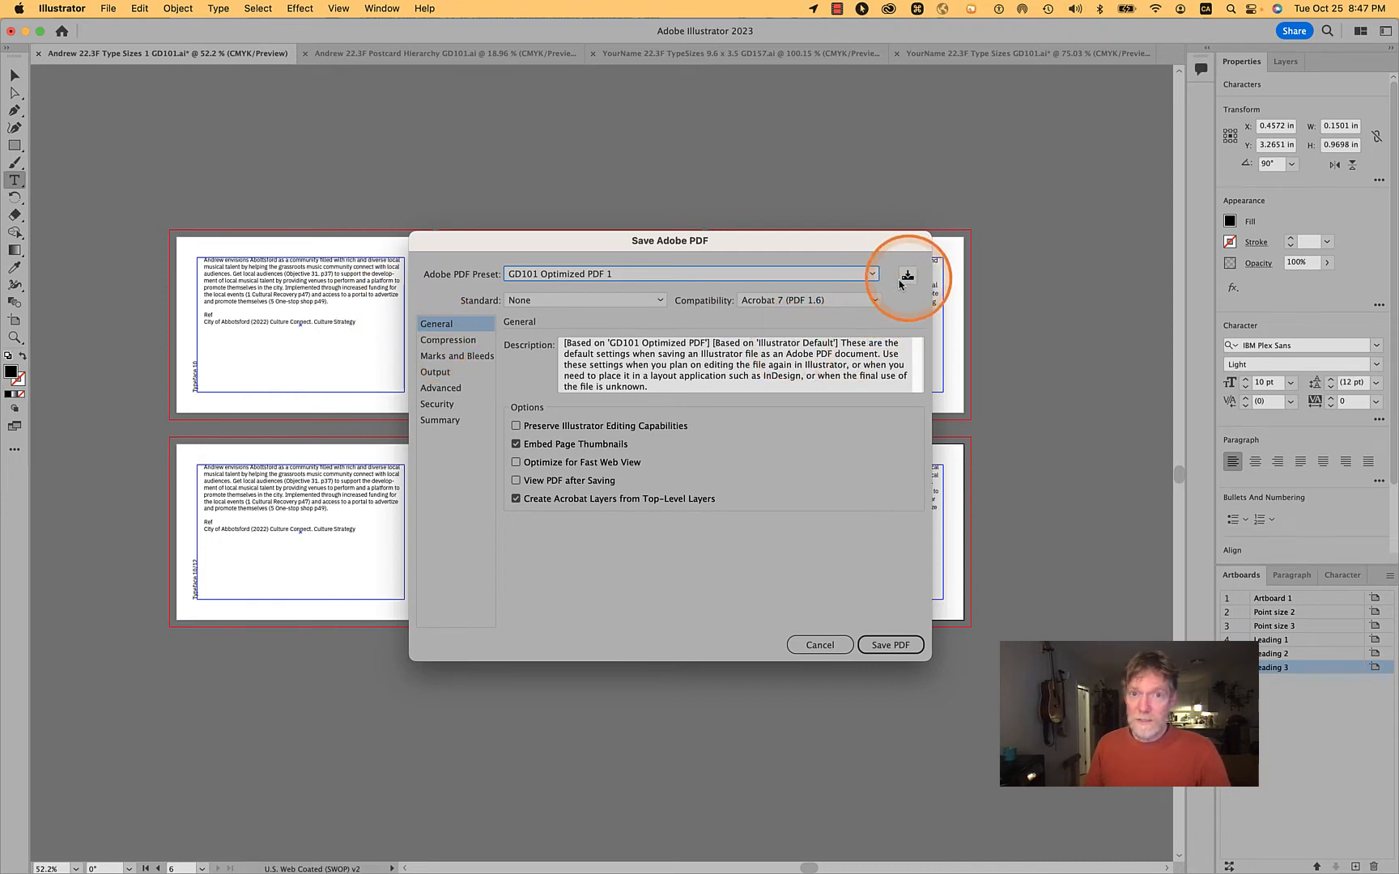
{"action": "left_click", "coordinate": [452, 343]}
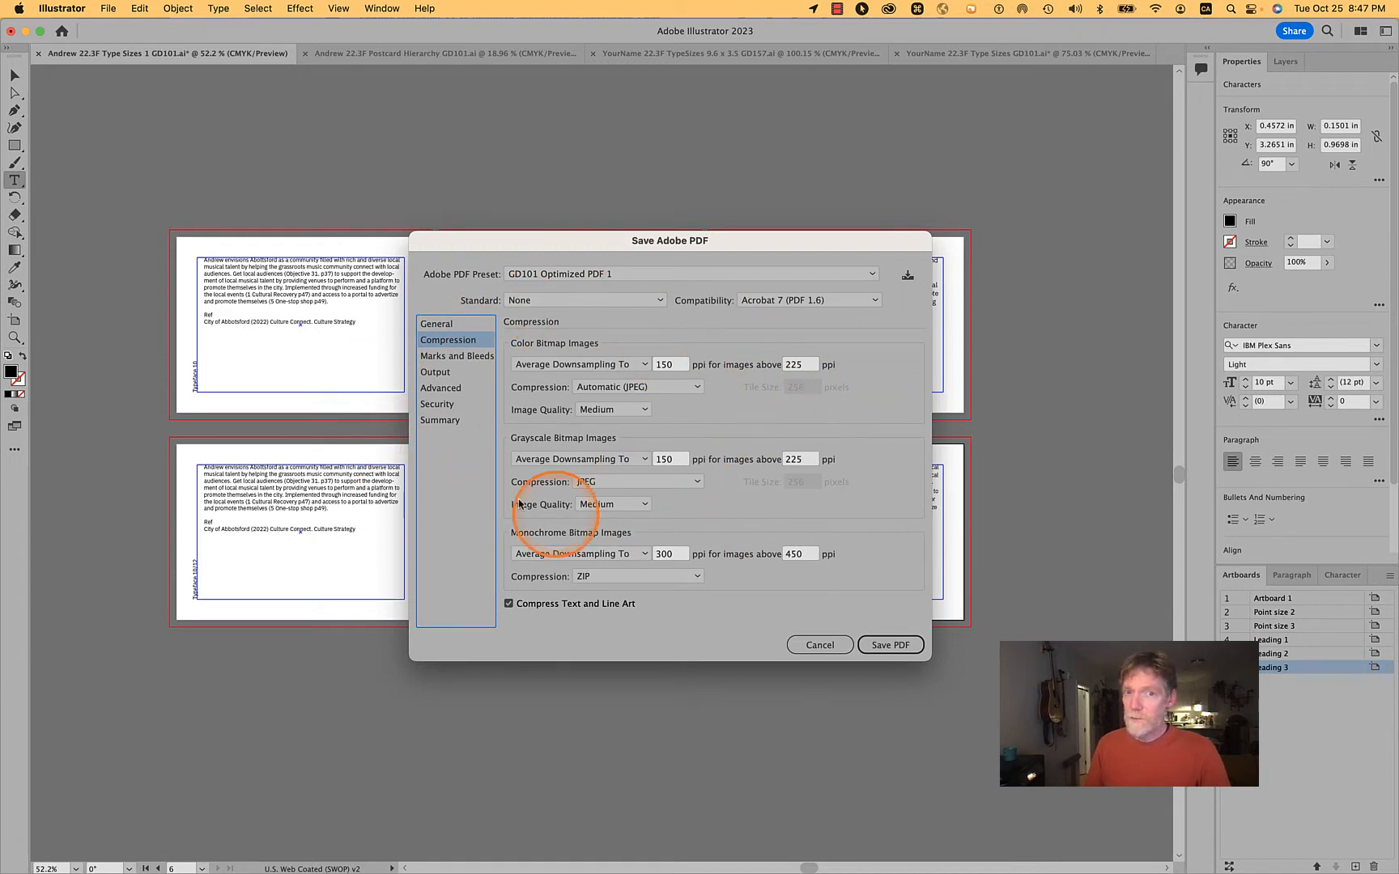
{"action": "left_click", "coordinate": [458, 323]}
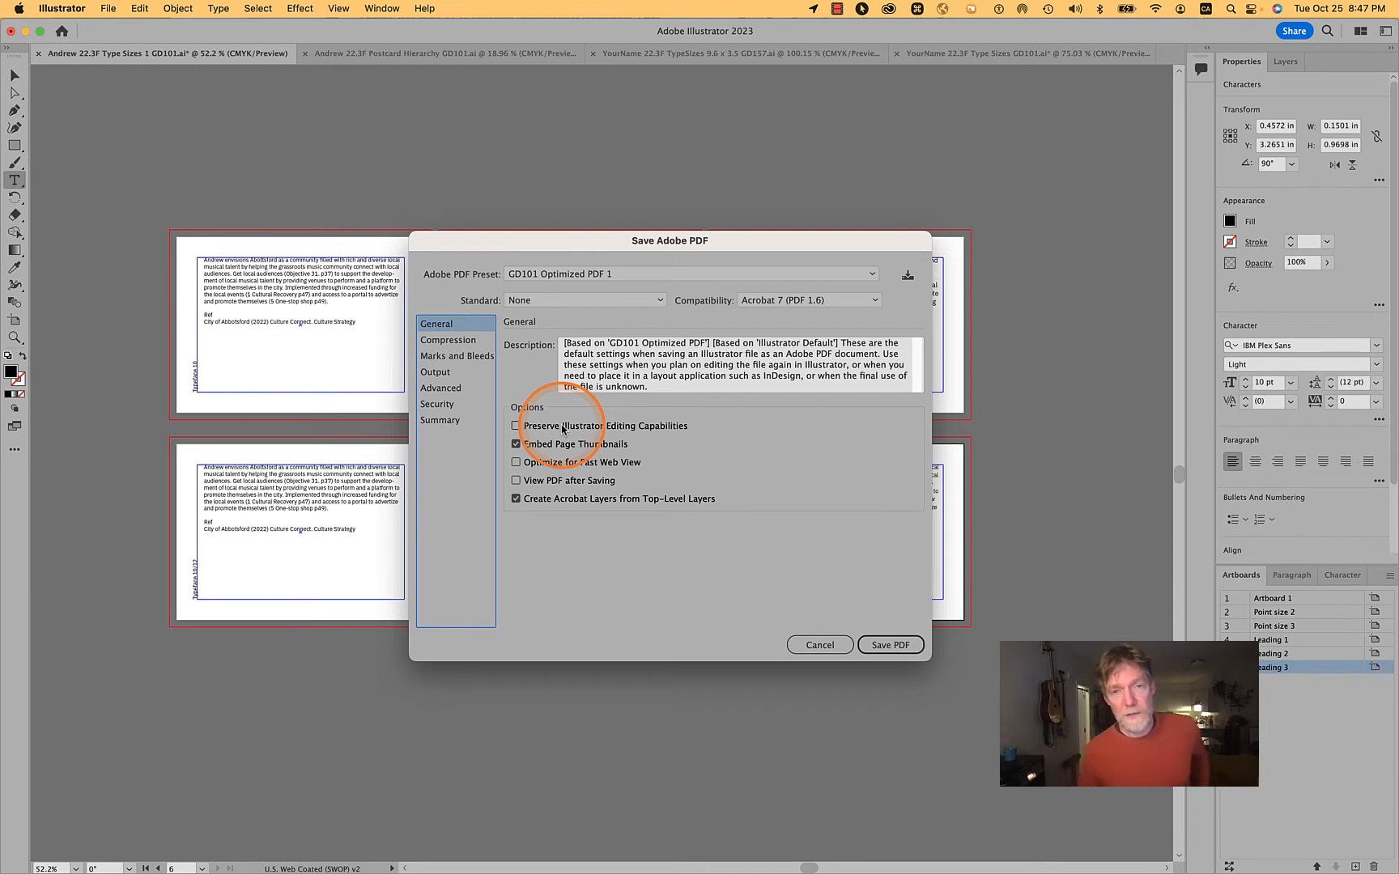
Add trim marks to the PDF output and save the PDF.
{"action": "left_click", "coordinate": [470, 357]}
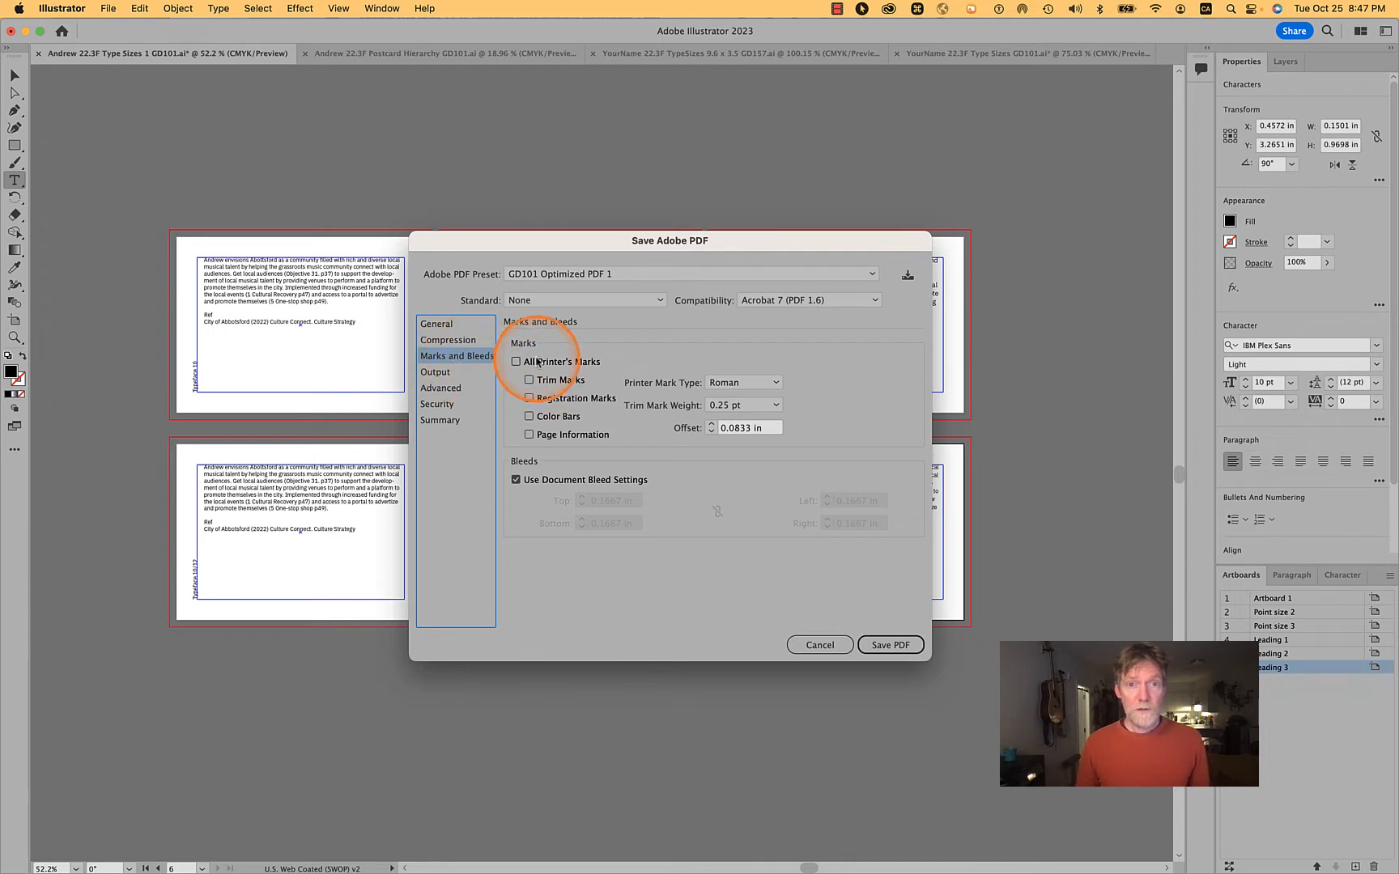
{"action": "left_click", "coordinate": [546, 381]}
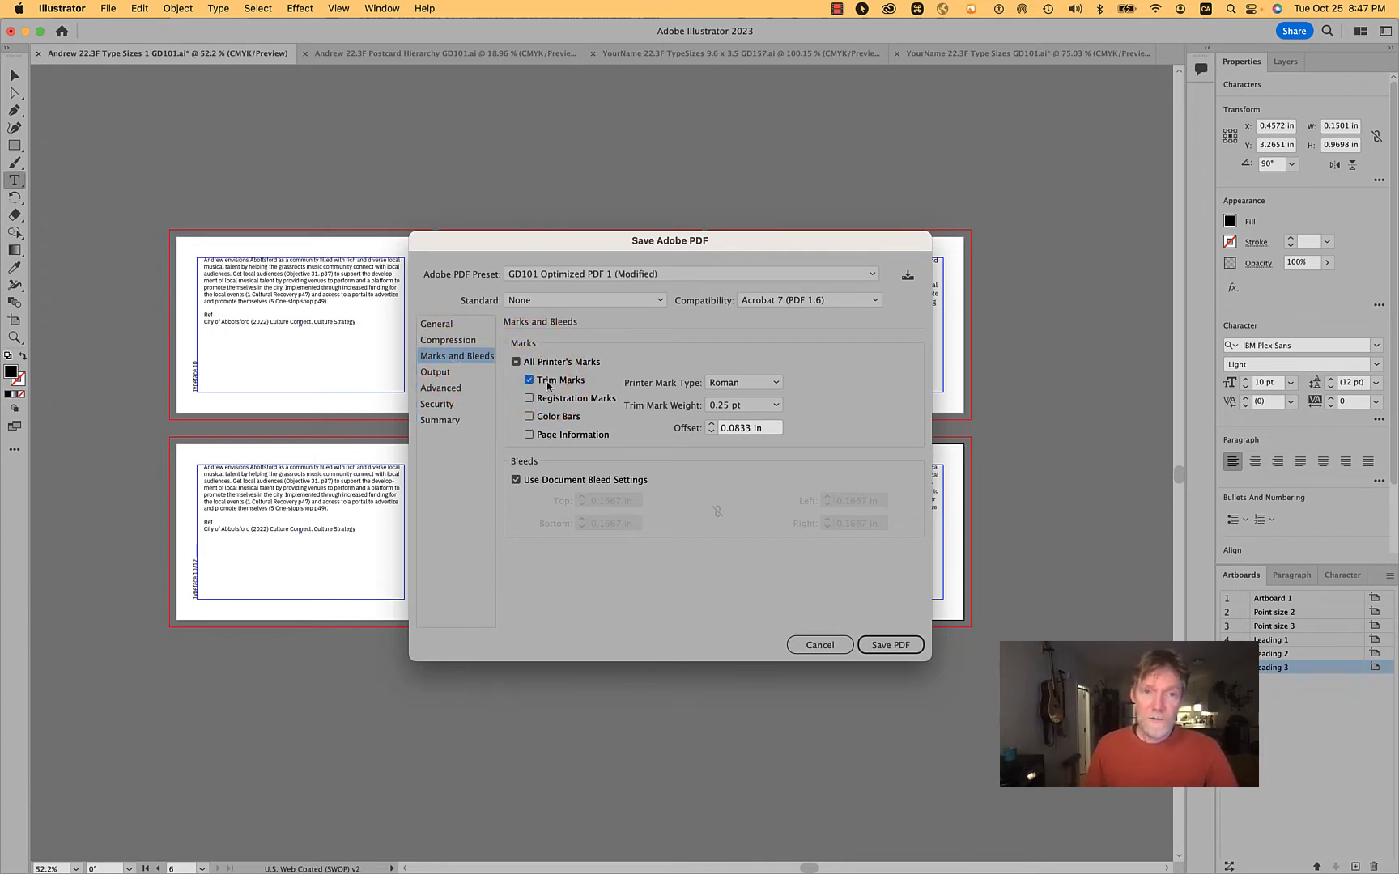
{"action": "left_click", "coordinate": [887, 654]}
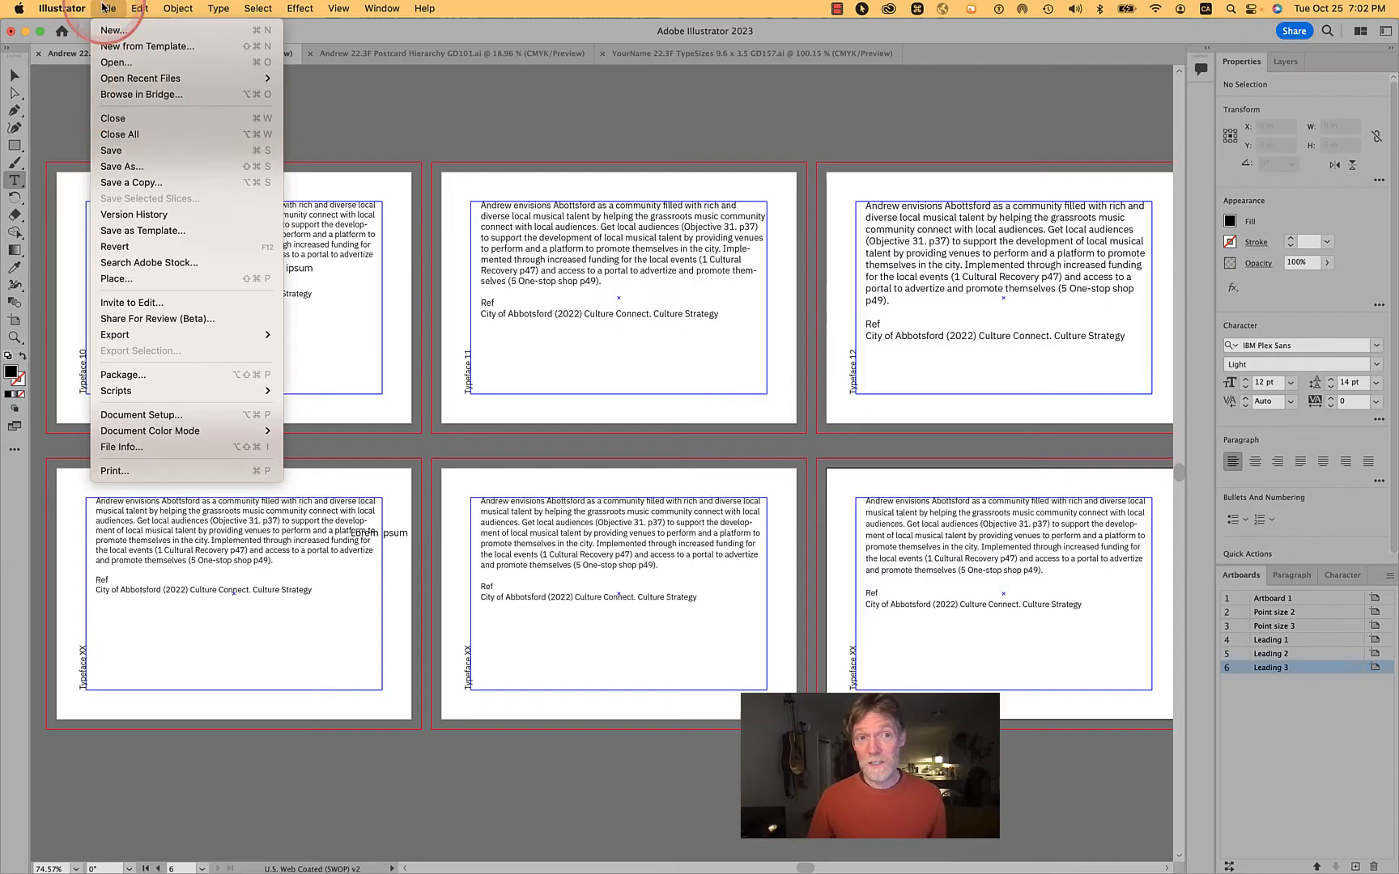
Save the document, and save a copy of all artboards in Adobe PDF format, removing "copy" from the file name.
{"action": "left_click", "coordinate": [132, 152]}
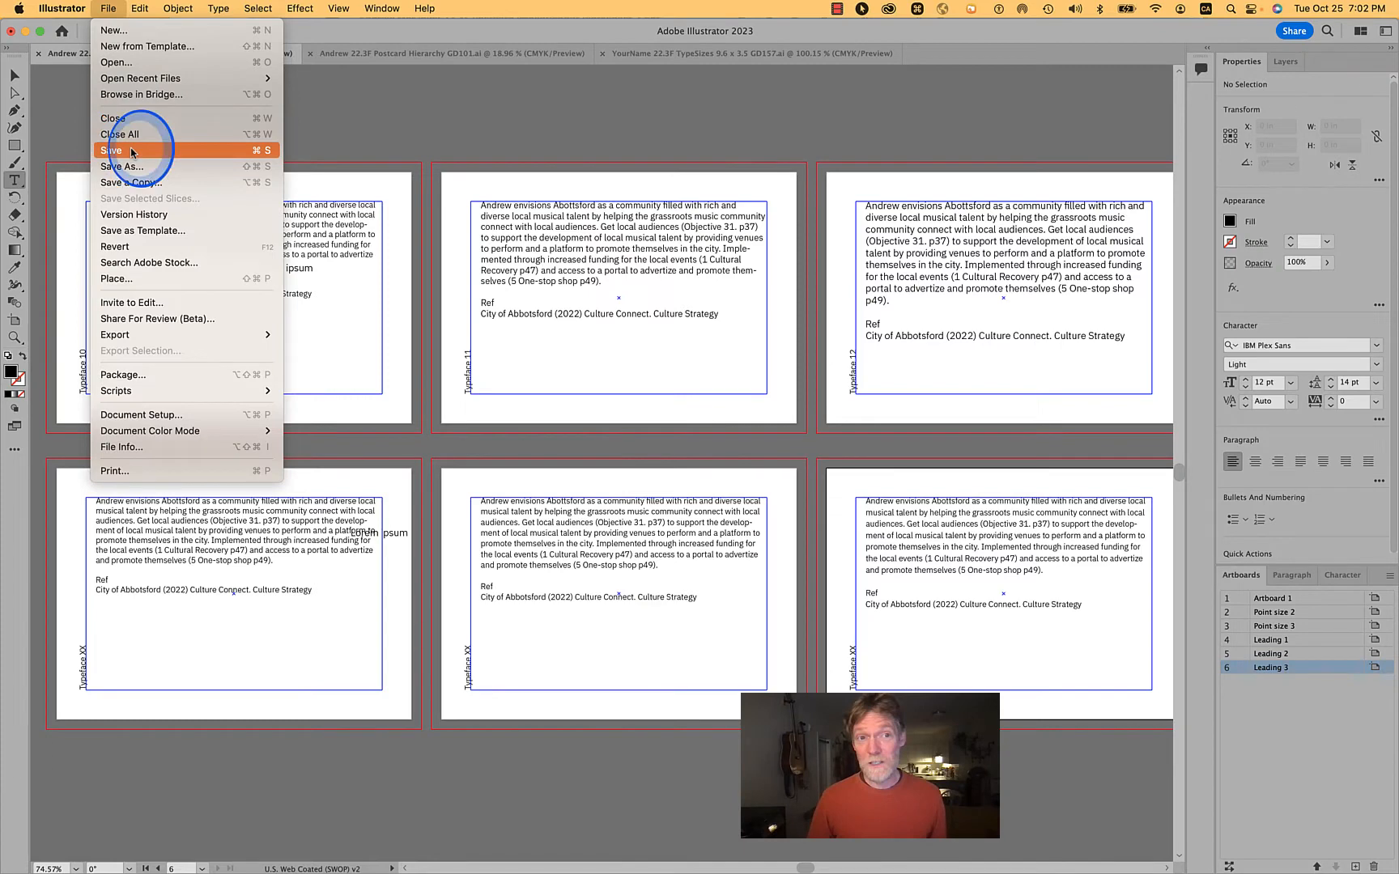
{"action": "left_click", "coordinate": [119, 10]}
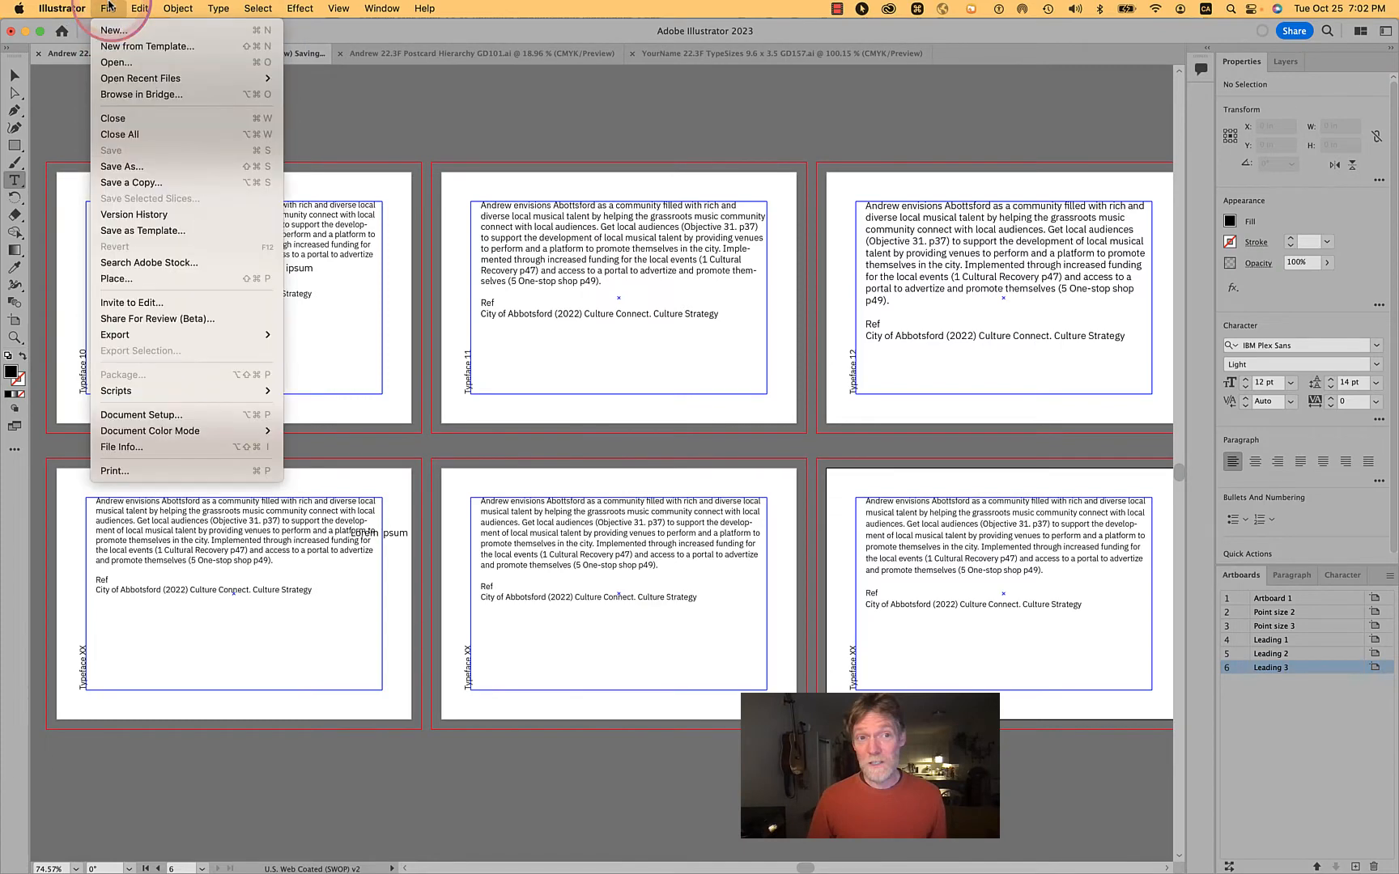
{"action": "left_click", "coordinate": [138, 181]}
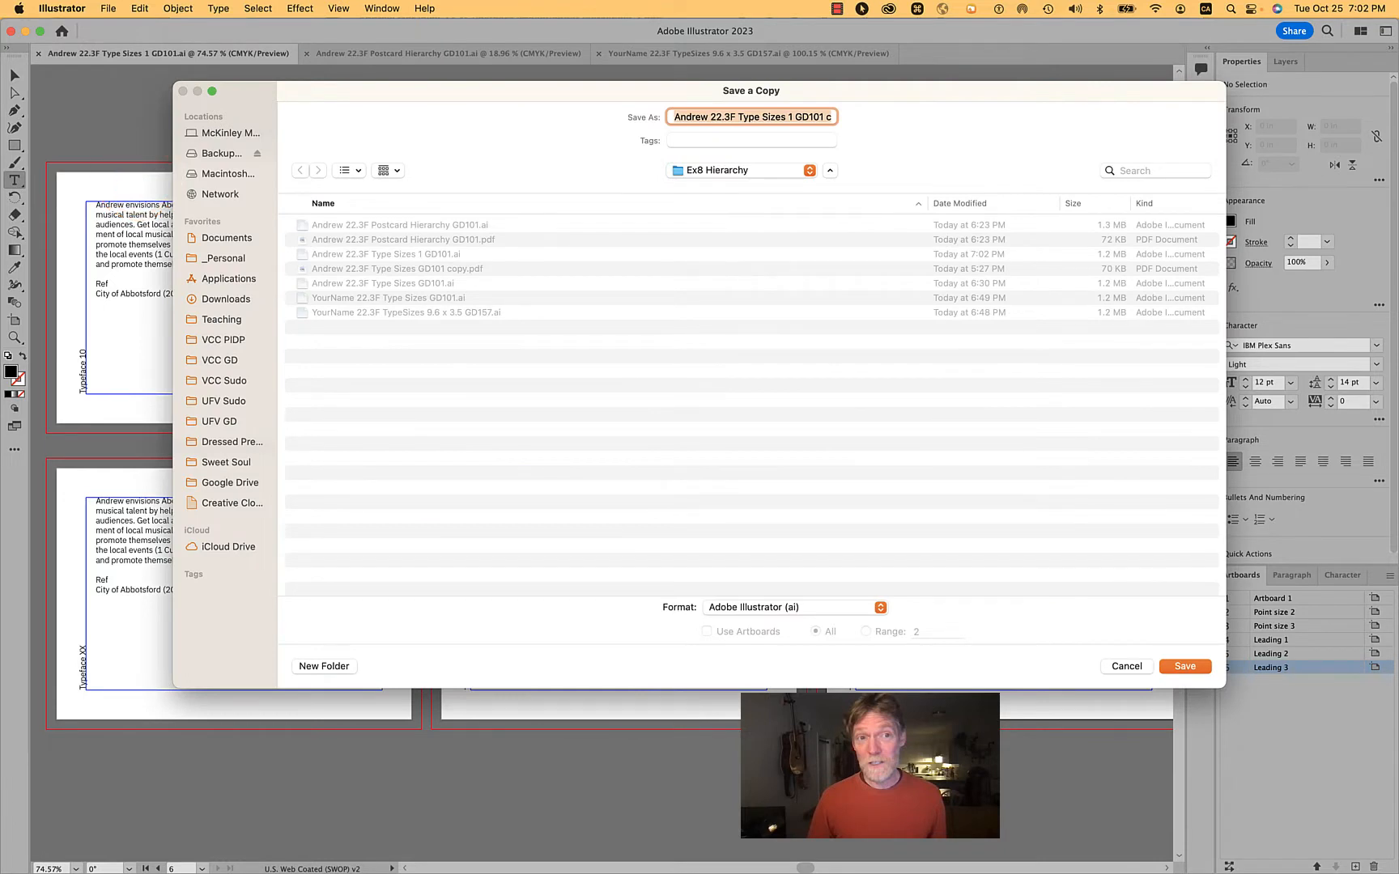
{"action": "key", "text": "Right"}
{"action": "key", "text": "shift+alt+Left"}
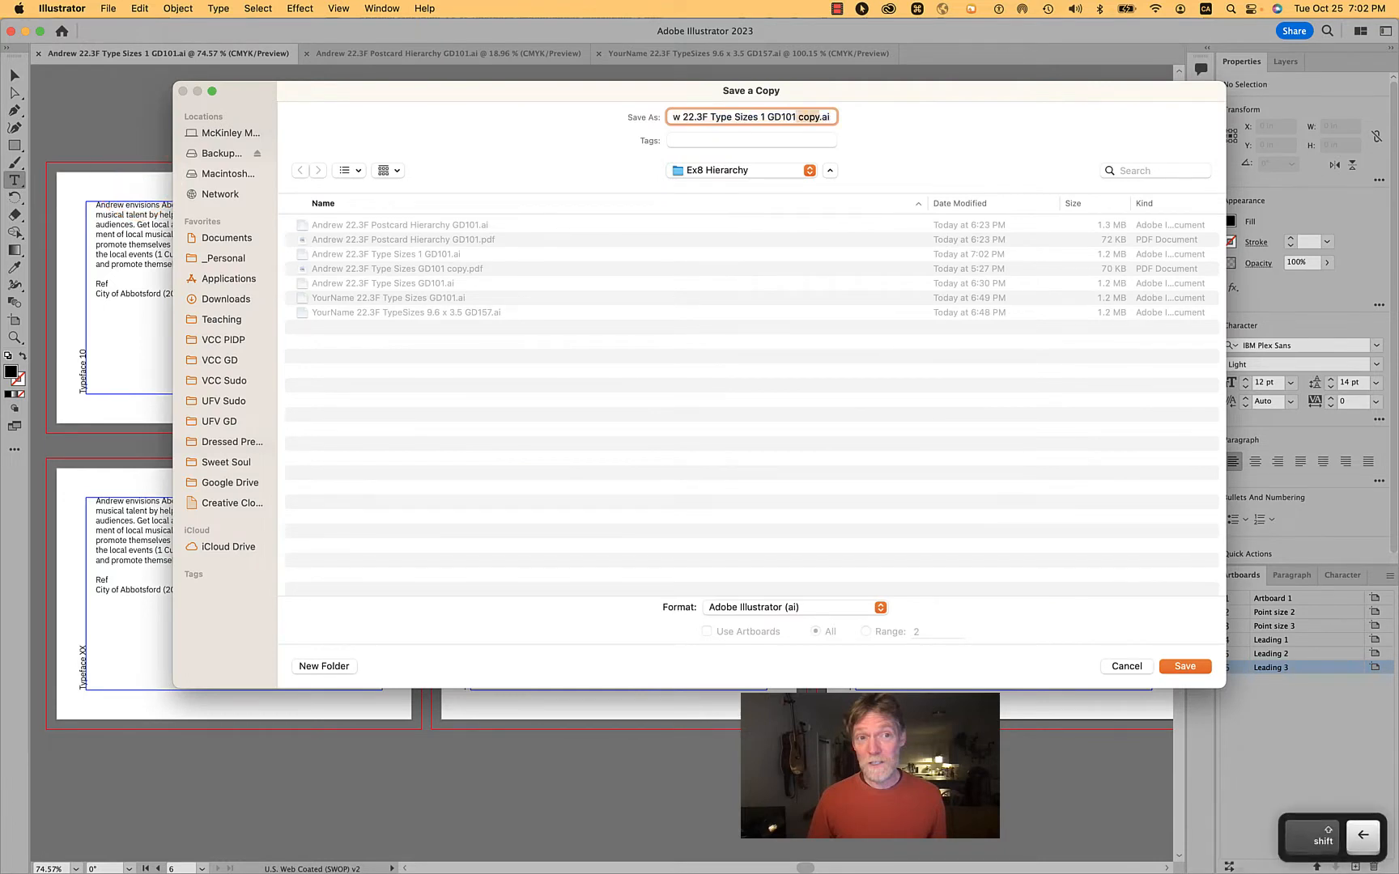
{"action": "key", "text": "BackSpace"}
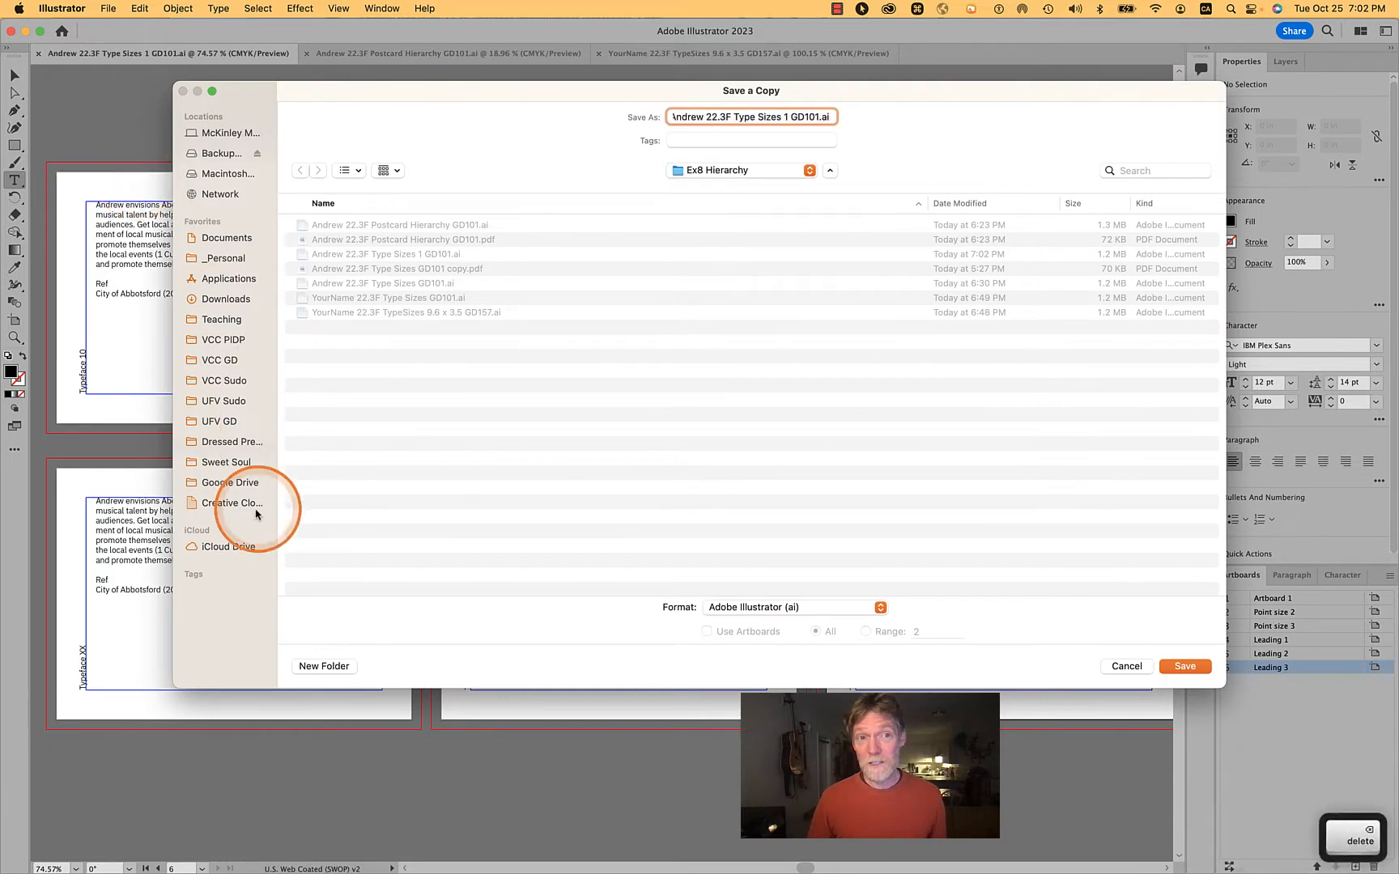
{"action": "left_click", "coordinate": [793, 607]}
{"action": "left_click", "coordinate": [783, 659]}
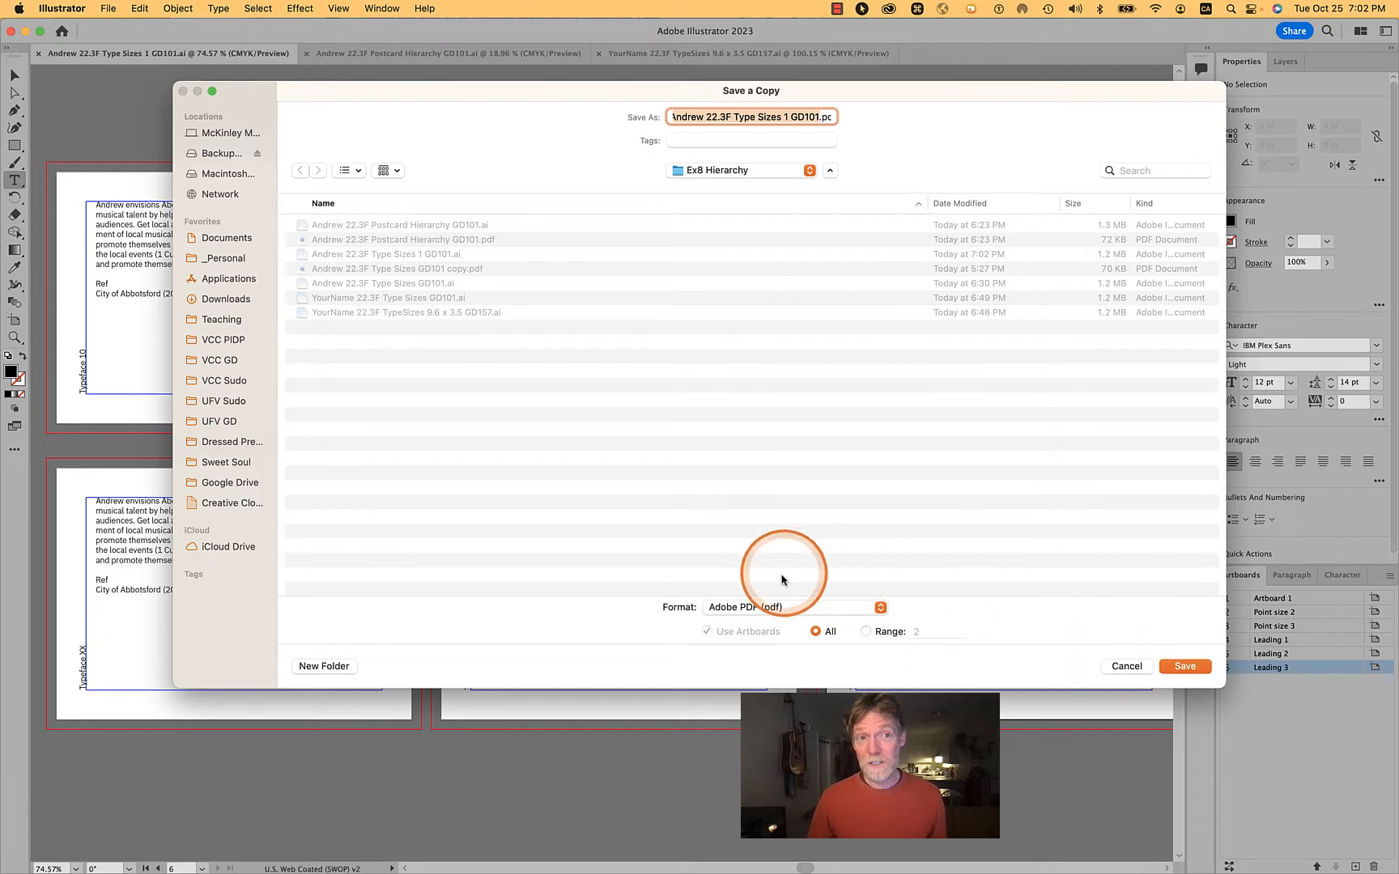
{"action": "left_click", "coordinate": [1184, 666]}
Apply the GD101 Optimized PDF 1 preset with trim marks enabled and save the PDF copy.
{"action": "left_click", "coordinate": [623, 272]}
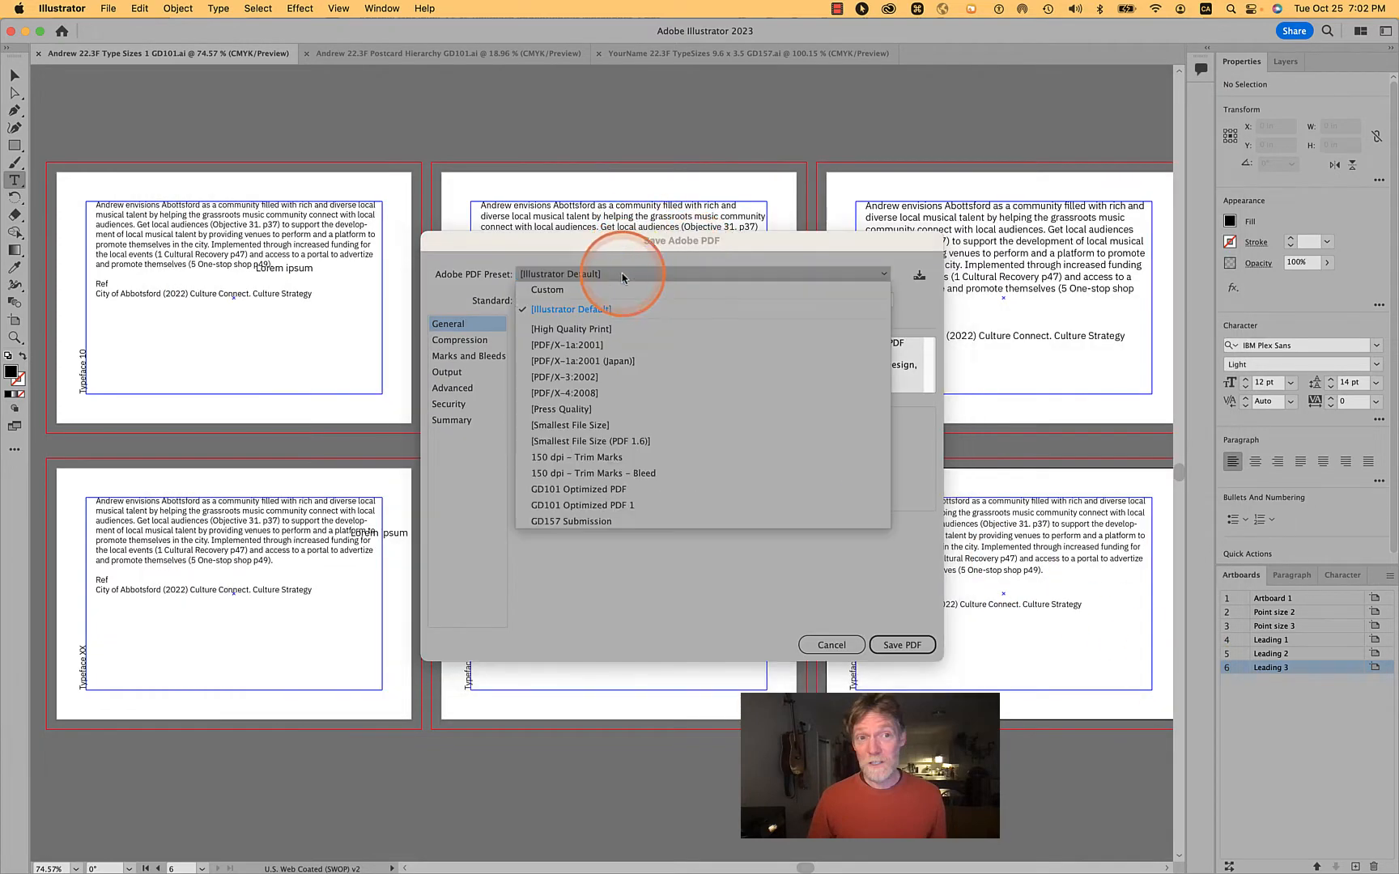
{"action": "left_click", "coordinate": [581, 505]}
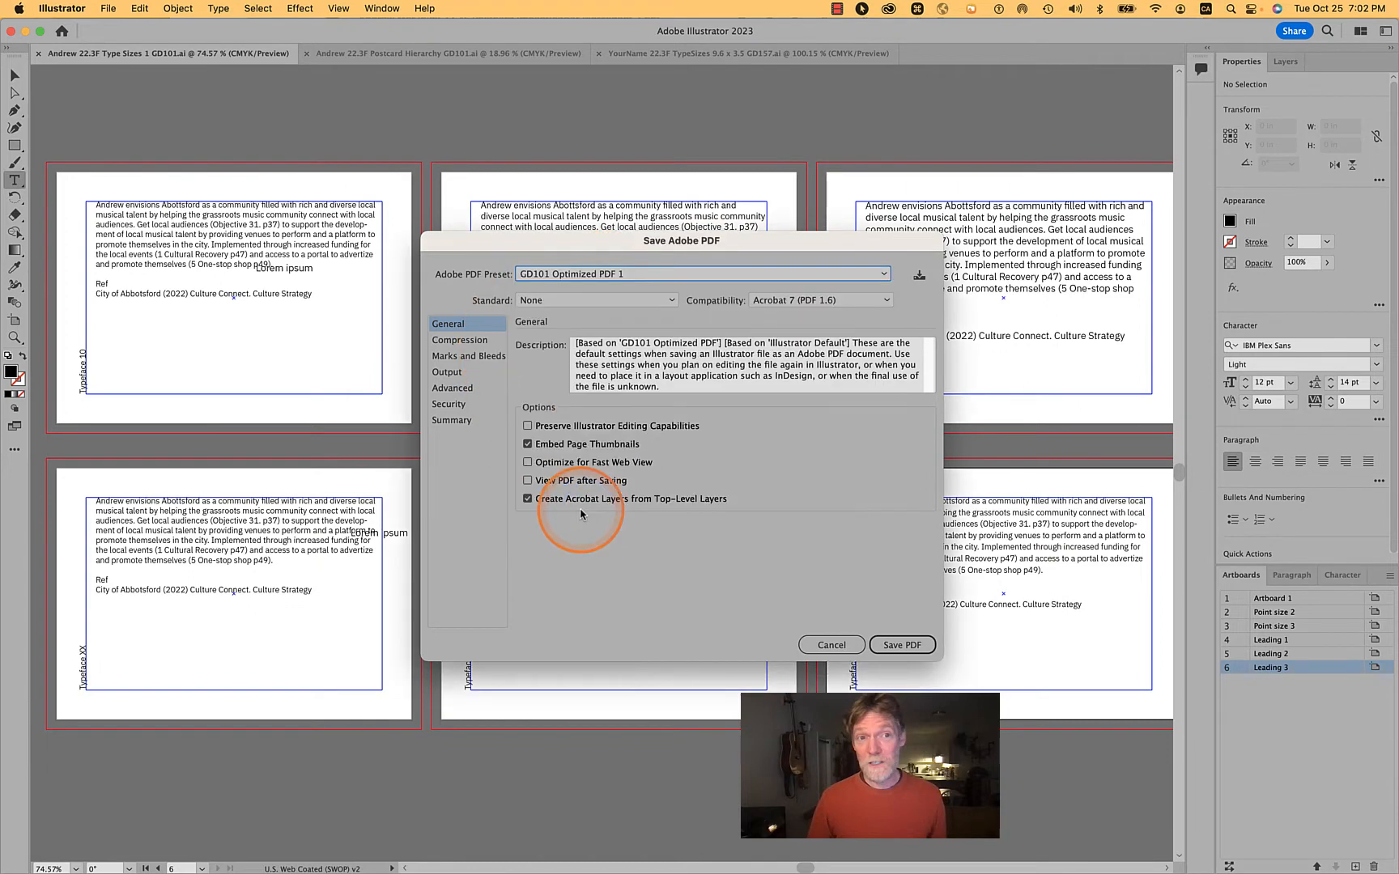
{"action": "left_click", "coordinate": [462, 341]}
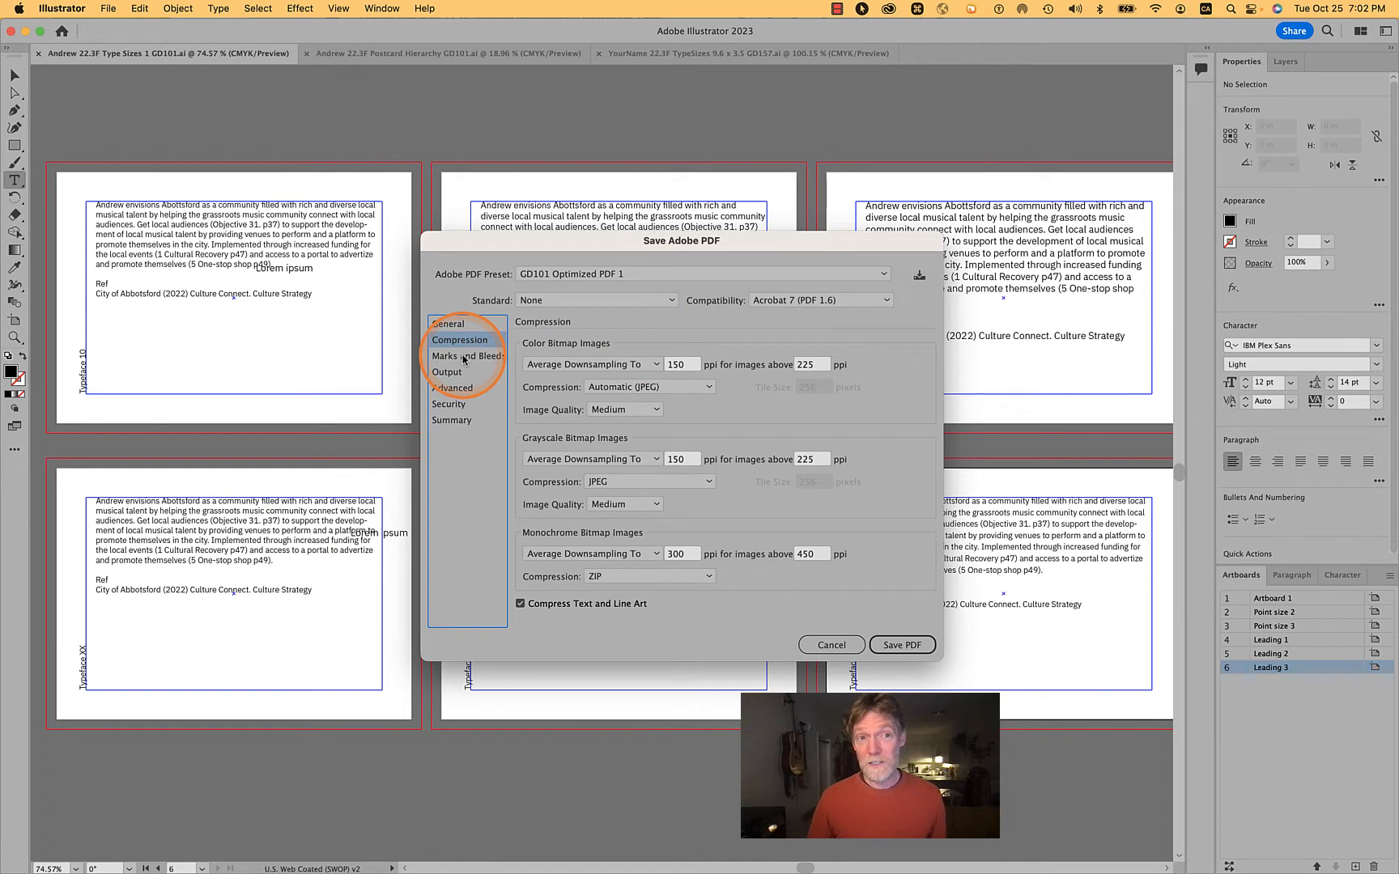
{"action": "left_click", "coordinate": [463, 358]}
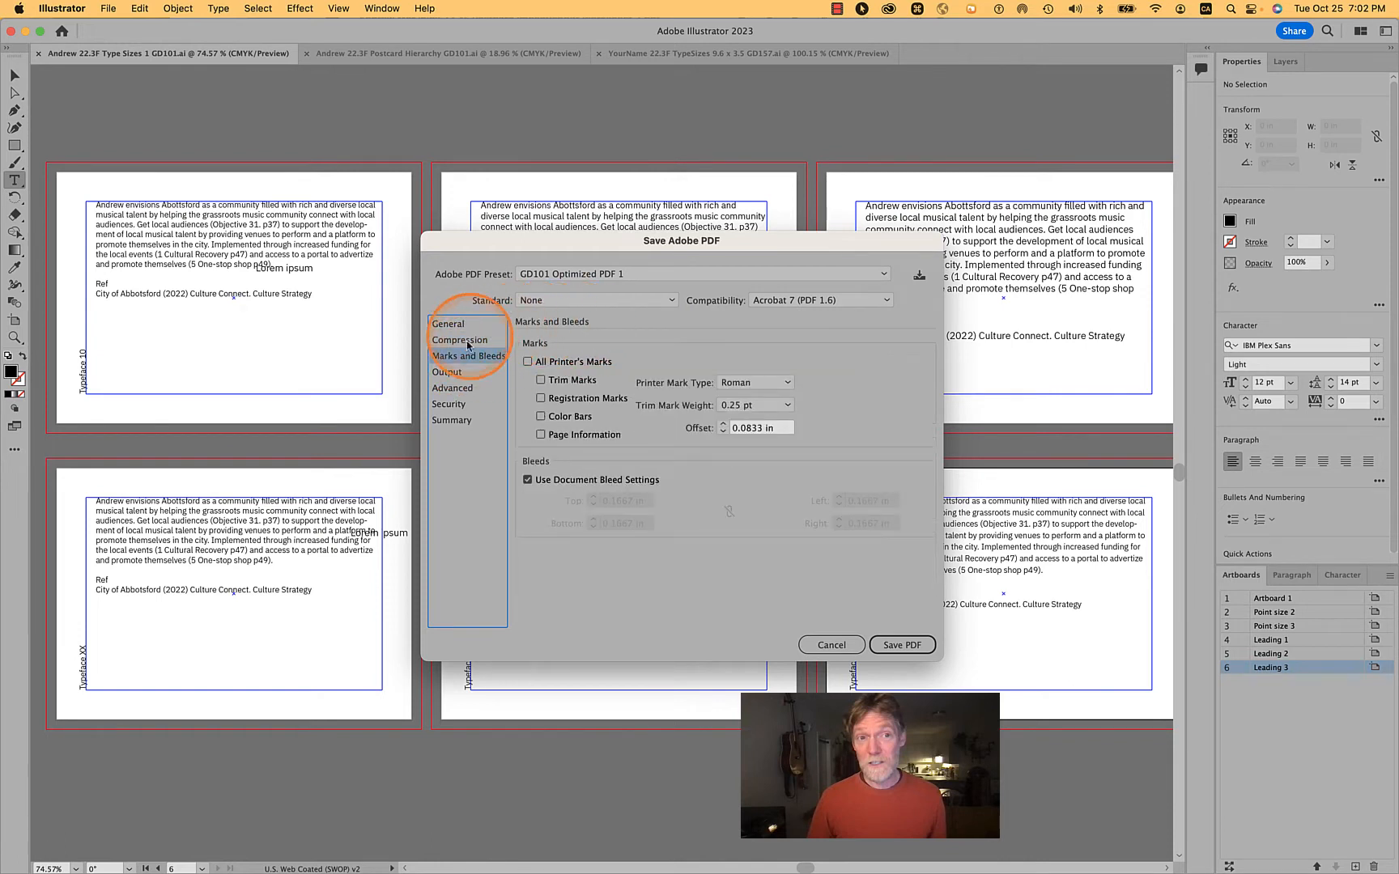
{"action": "left_click", "coordinate": [540, 381]}
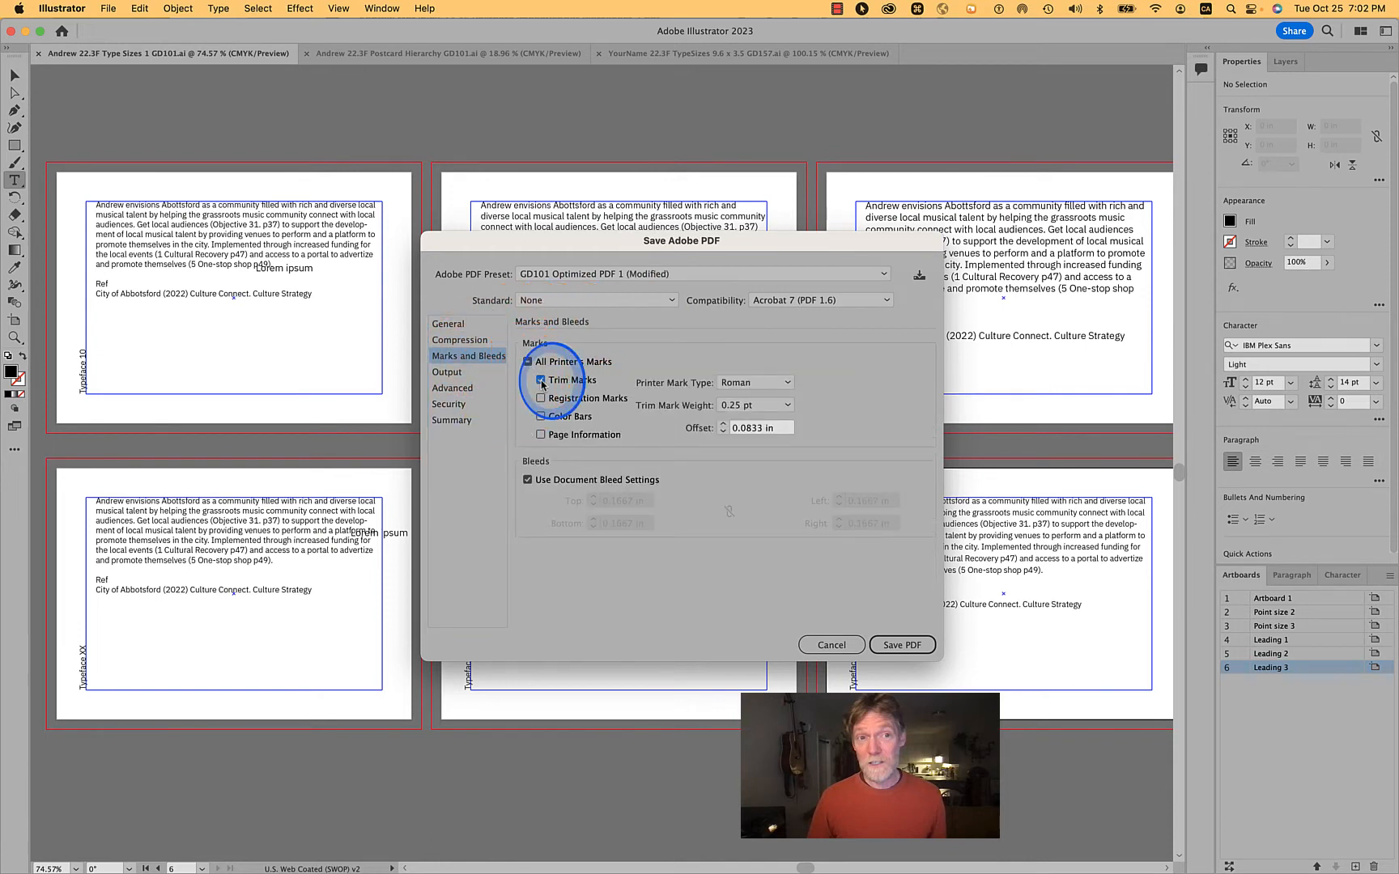
{"action": "left_click", "coordinate": [902, 644]}
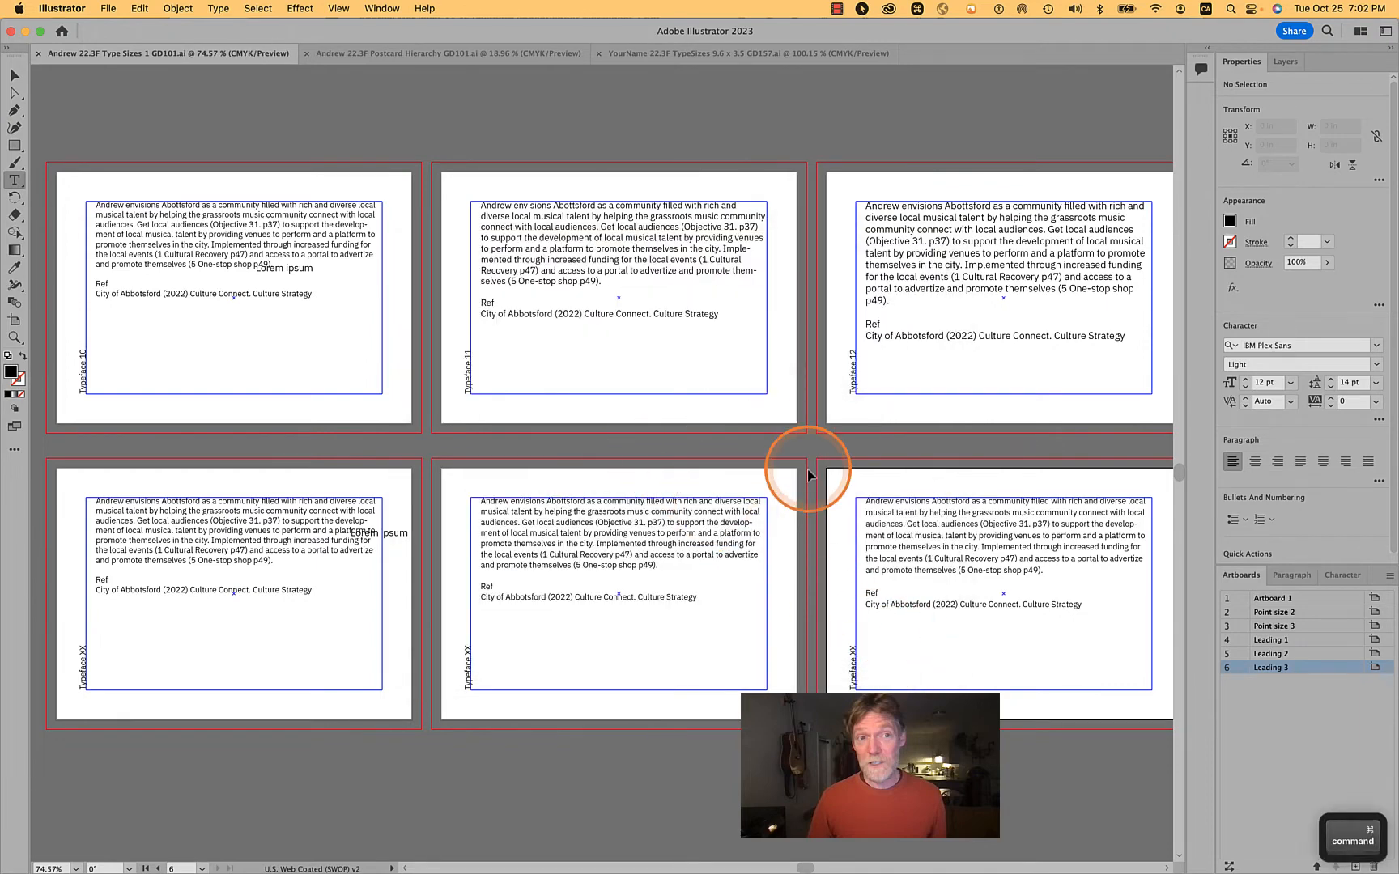
Switch to the GD101 22.3F LP Content board in Miro and bring up Finder over it.
{"action": "key", "text": "super+Tab"}
{"action": "key", "text": "super+Tab"}
{"action": "key", "text": "super+Tab"}
{"action": "key", "text": "super+Tab"}
{"action": "key", "text": "super+Tab"}
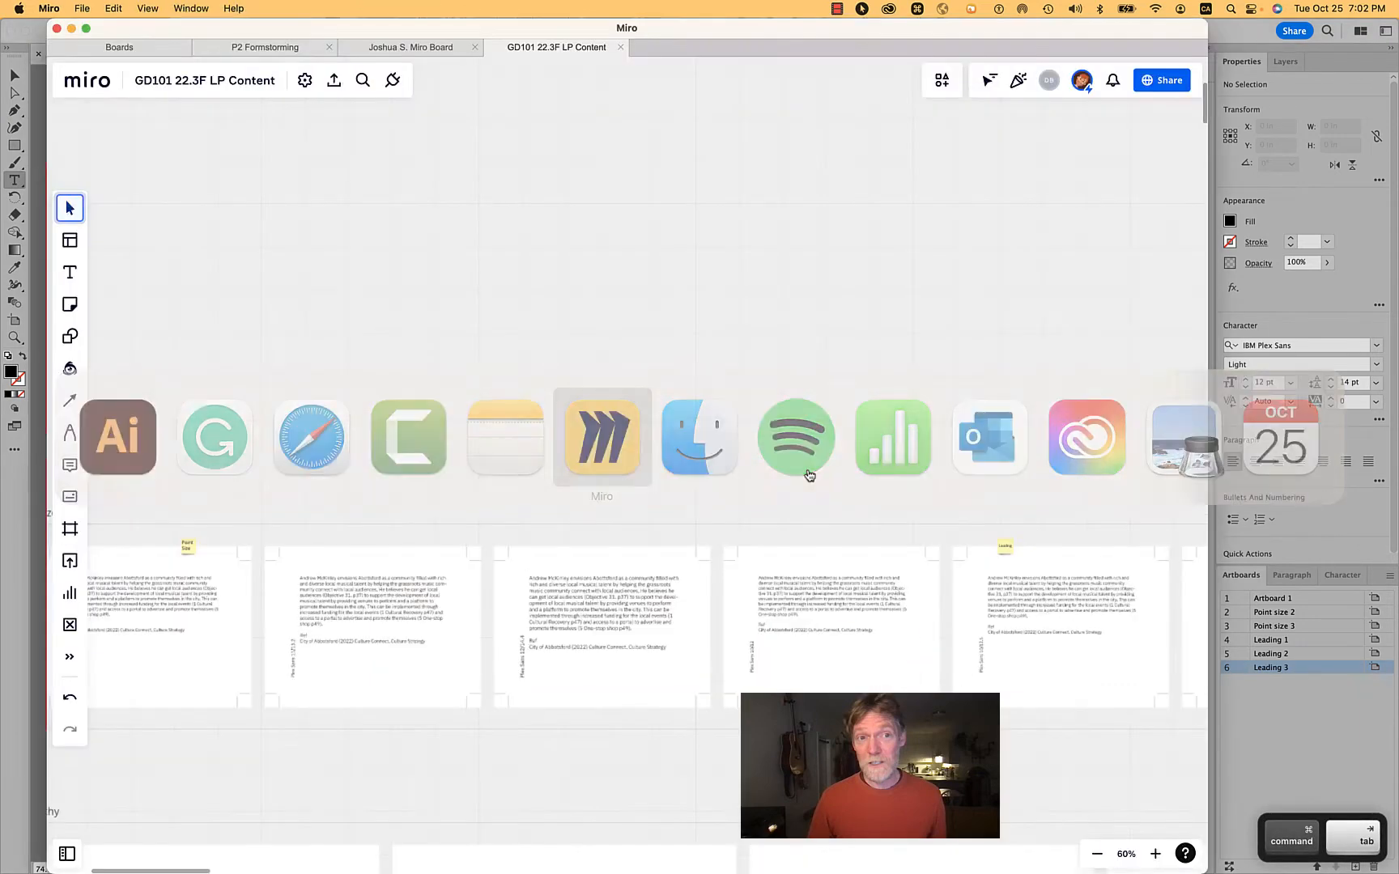
{"action": "key", "text": "super+Tab"}
{"action": "key", "text": "super+Tab"}
{"action": "key", "text": "super+Tab"}
{"action": "key", "text": "super+Tab"}
{"action": "key", "text": "super+Tab"}
{"action": "key", "text": "super+Tab"}
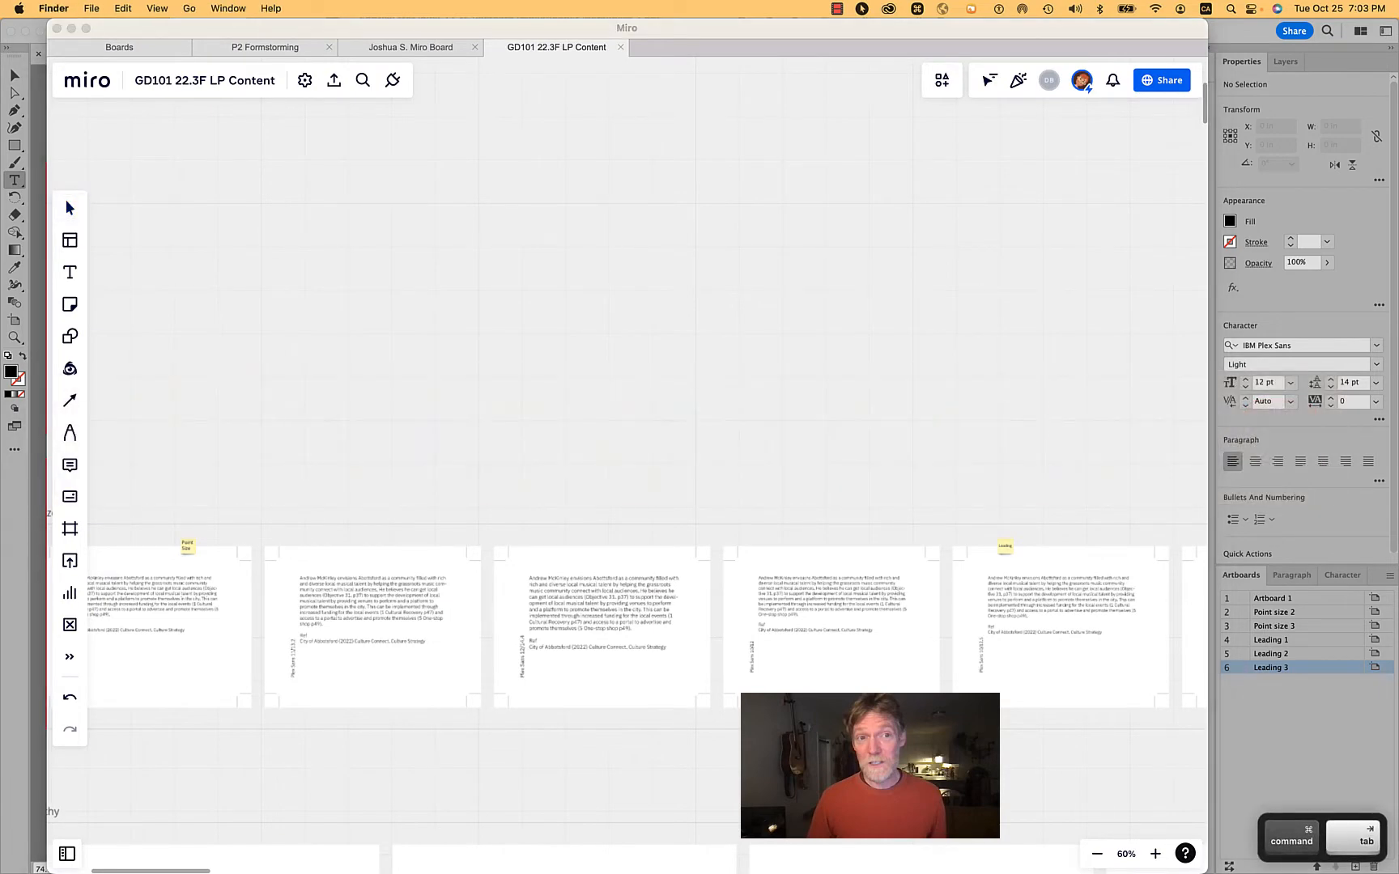
Place the Type Sizes 1 GD101 PDF from the Ex8 Hierarchy folder on the empty board area above the existing type size pages.
{"action": "left_click_drag", "start_coordinate": [584, 402], "coordinate": [562, 283]}
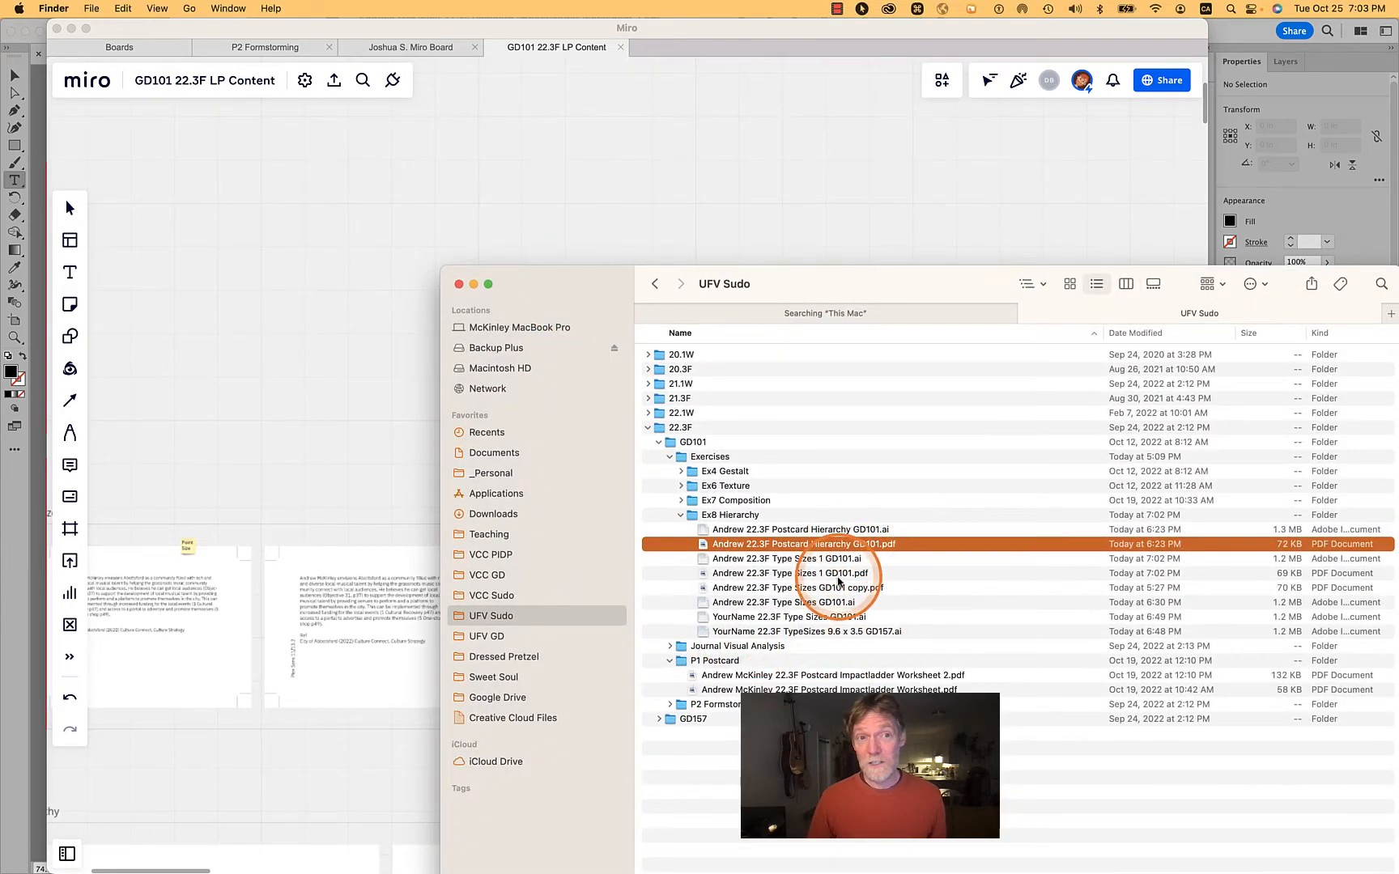
{"action": "left_click", "coordinate": [839, 574]}
{"action": "left_click_drag", "start_coordinate": [839, 574], "coordinate": [350, 321]}
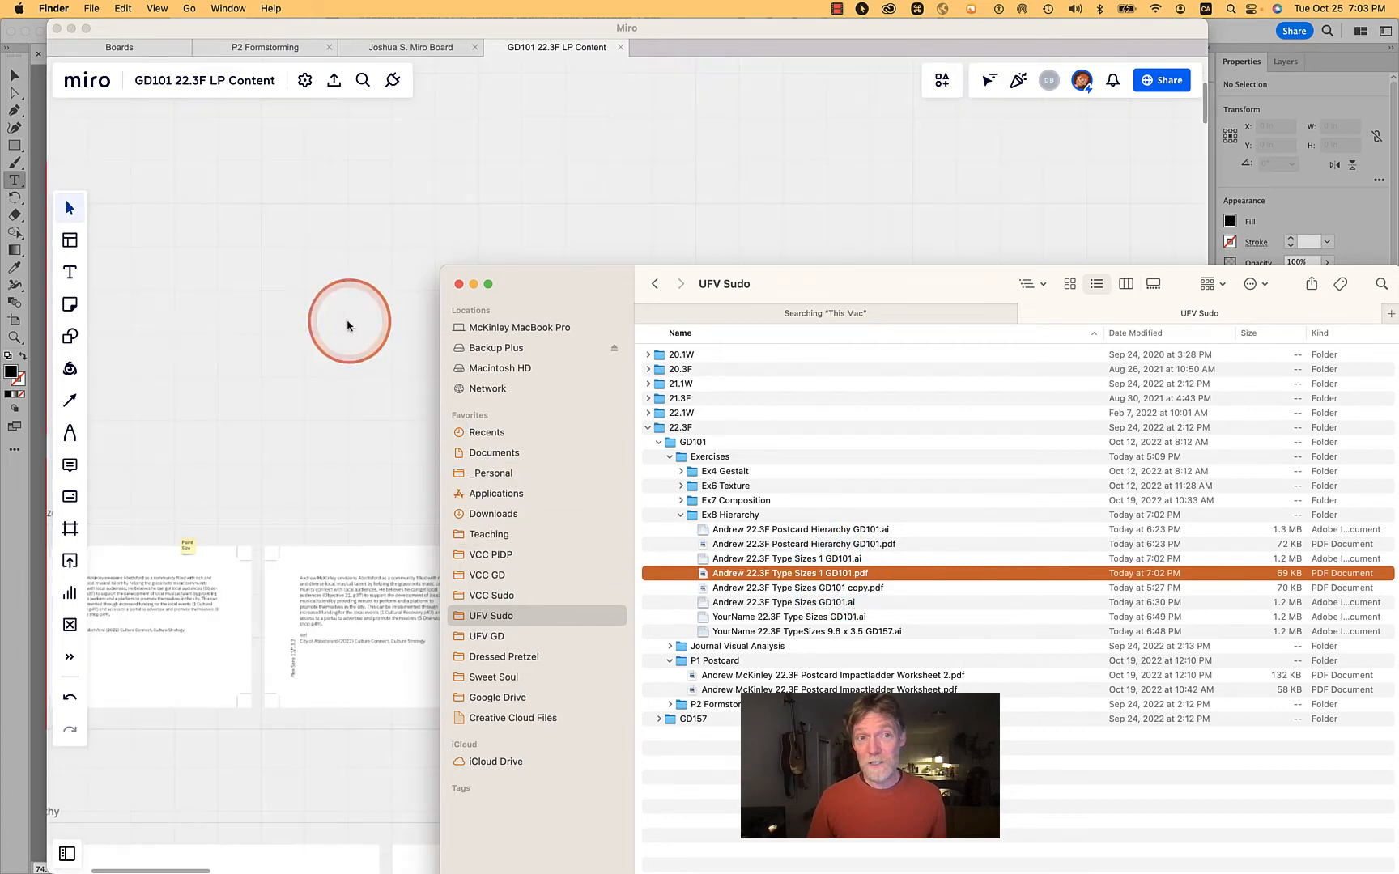
{"action": "left_click_drag", "start_coordinate": [578, 298], "coordinate": [627, 586]}
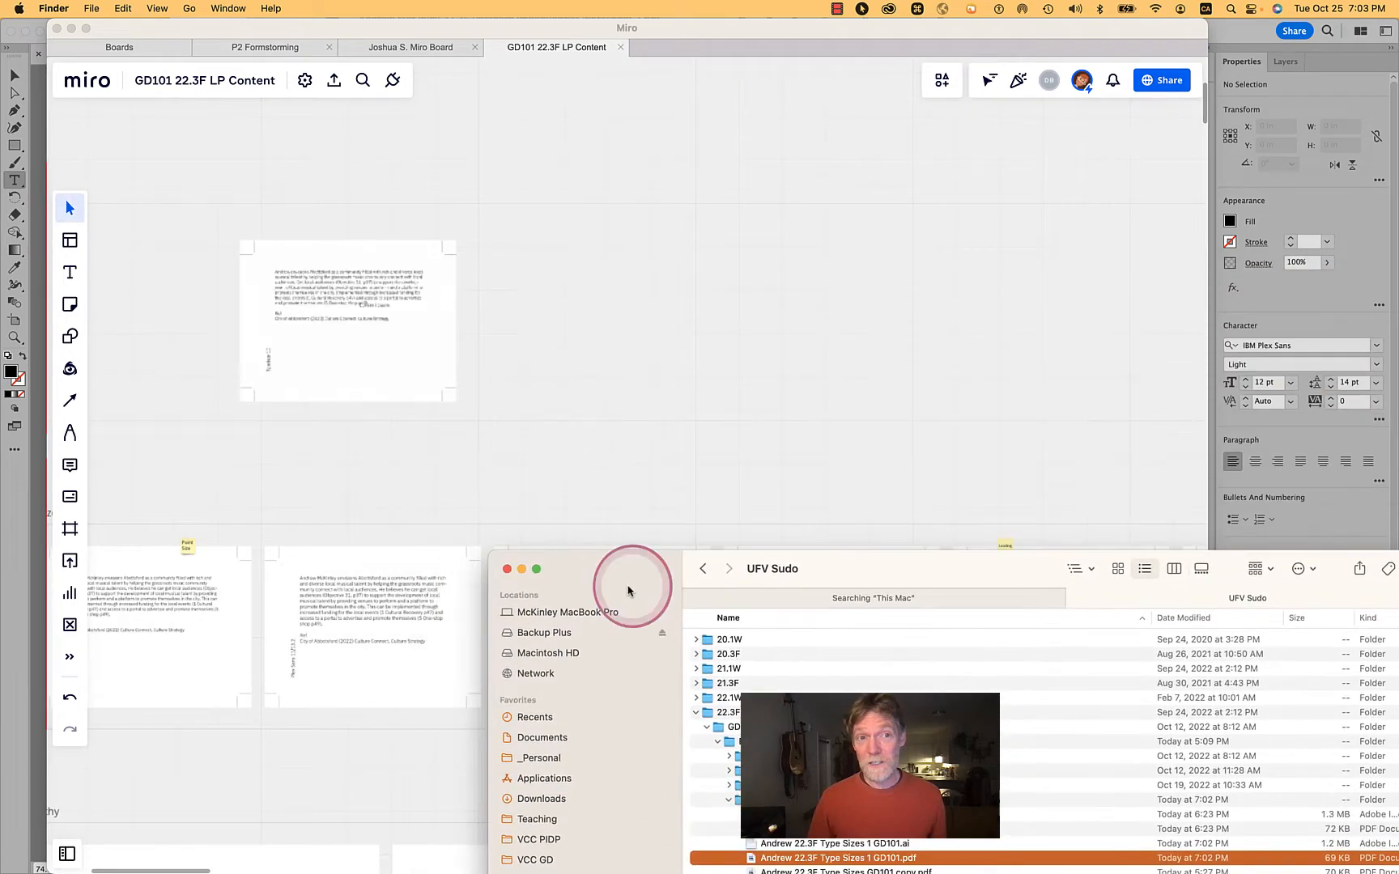
Examine the first page of the placed PDF up close for stray text.
{"action": "left_click", "coordinate": [333, 340]}
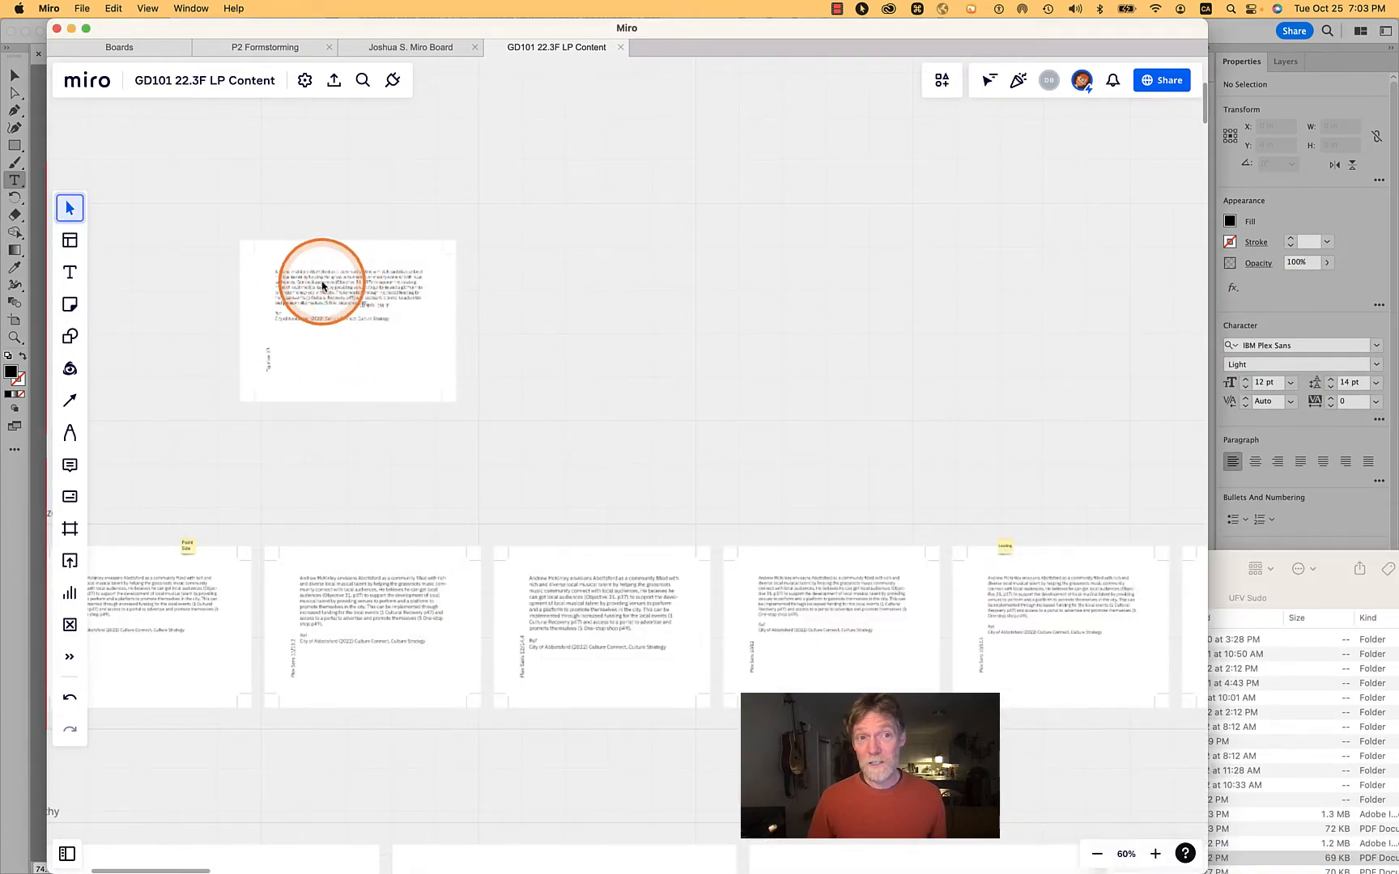
{"action": "scroll", "coordinate": [322, 285], "scroll_direction": "up", "scroll_amount": 5}
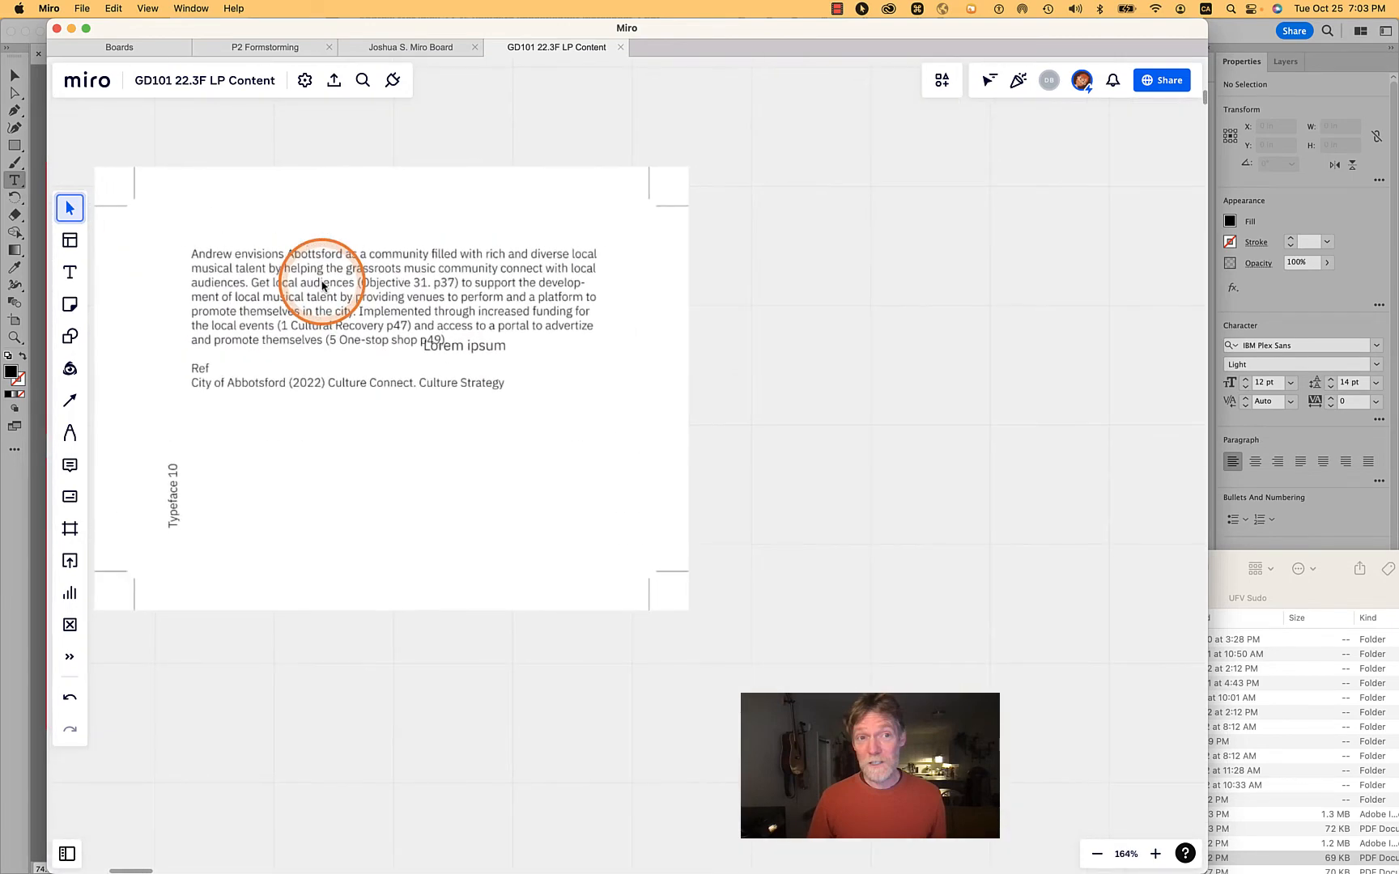
{"action": "left_click", "coordinate": [322, 285]}
{"action": "left_click_drag", "start_coordinate": [302, 359], "coordinate": [405, 290]}
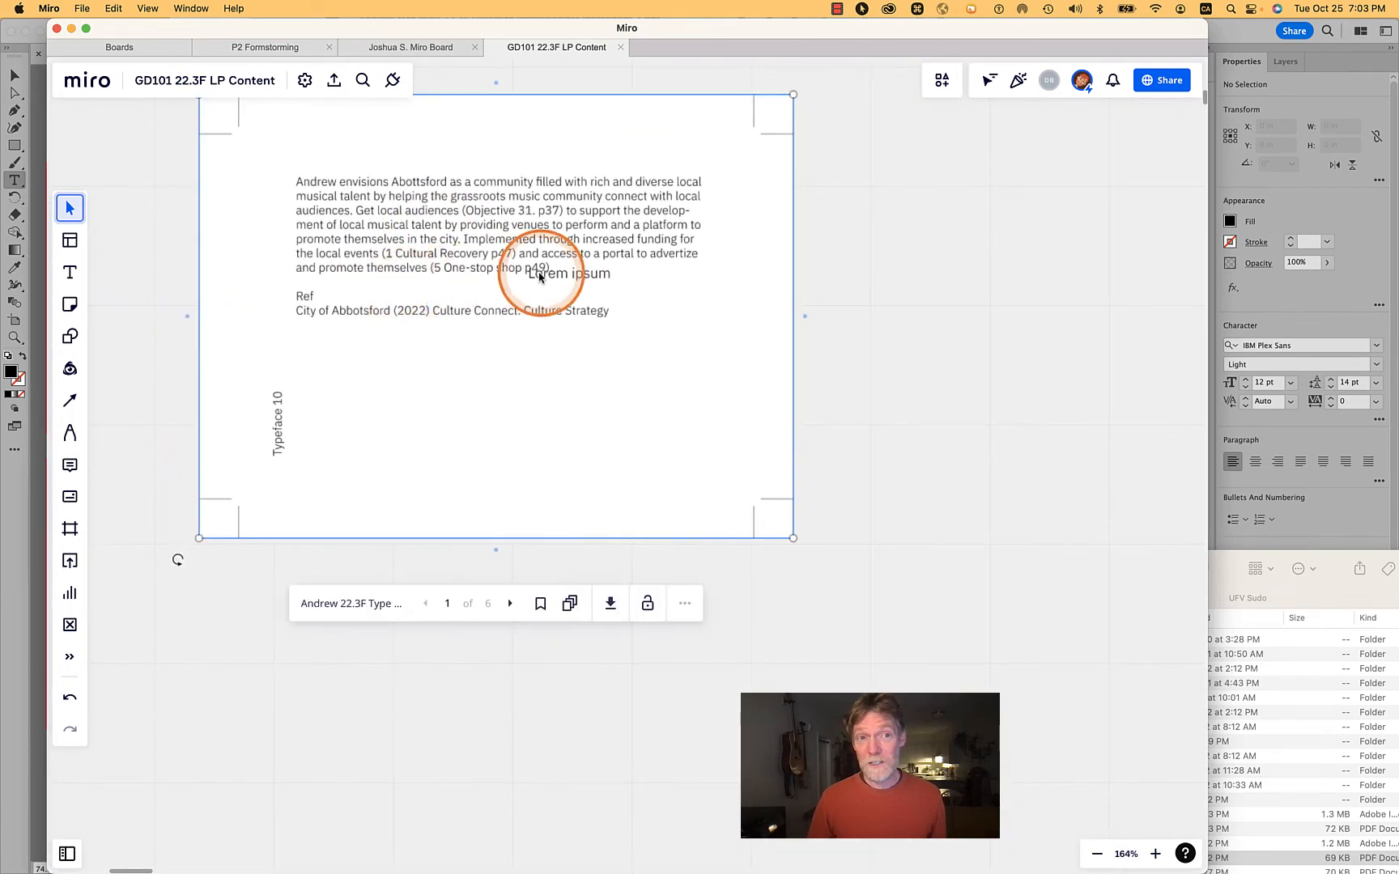
Switch to Illustrator and delete the stray Lorem ipsum text from Artboard 1 and the Leading 1 artboard.
{"action": "key", "text": "super+Tab"}
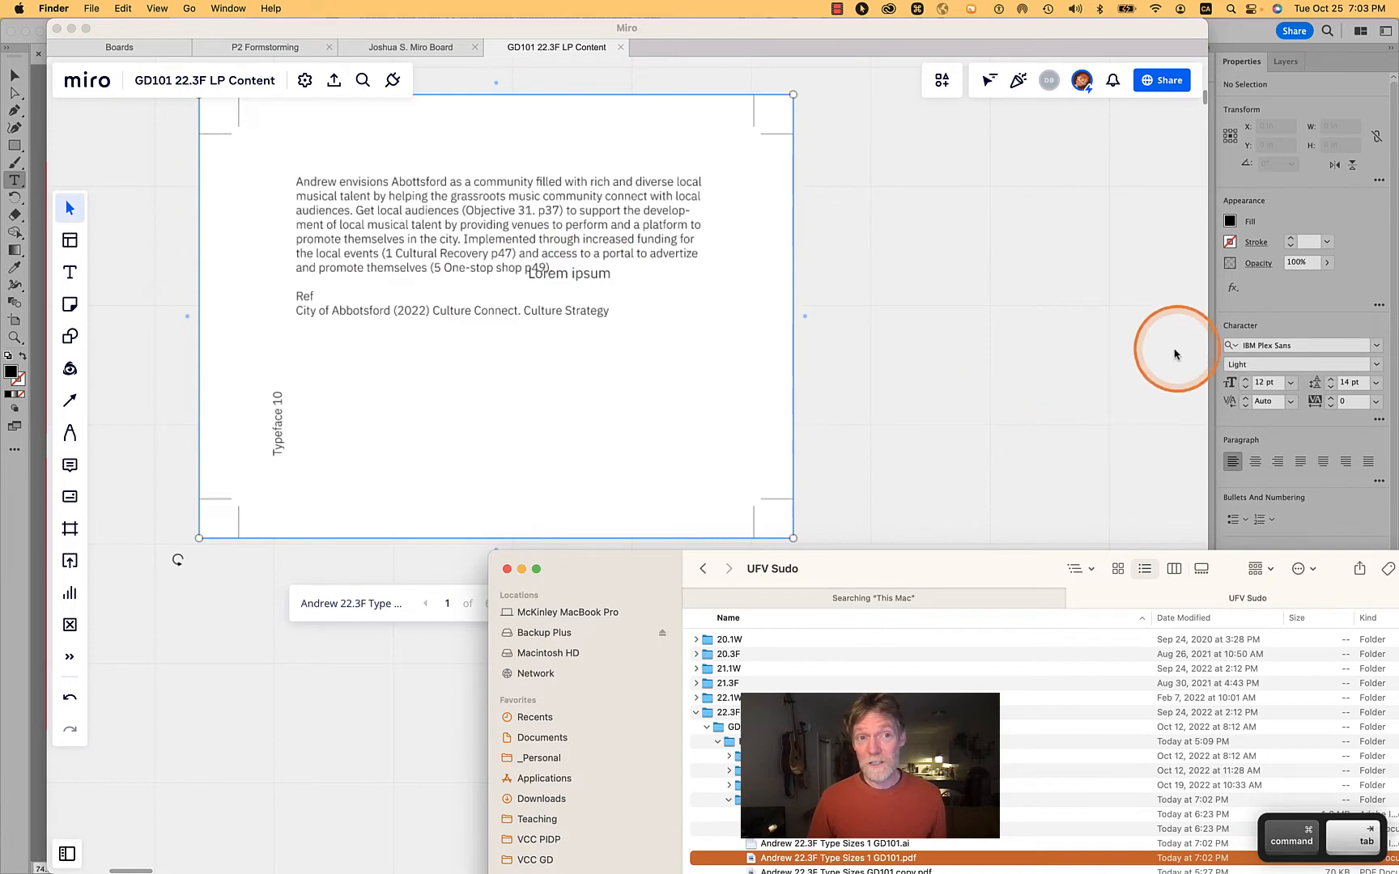
{"action": "key", "text": "super+Tab"}
{"action": "key", "text": "super+Tab"}
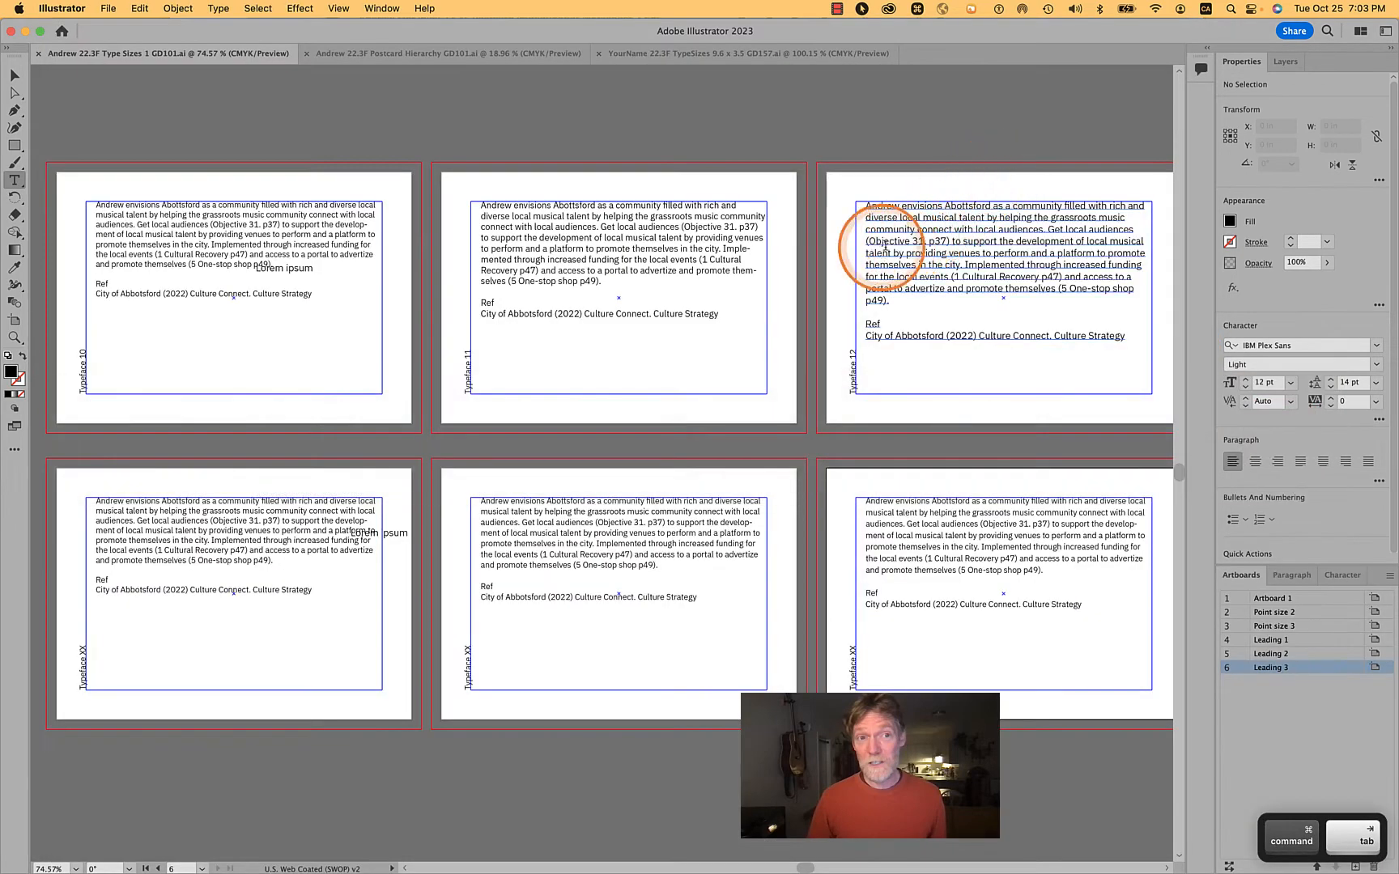
{"action": "left_click", "coordinate": [289, 270], "text": "super"}
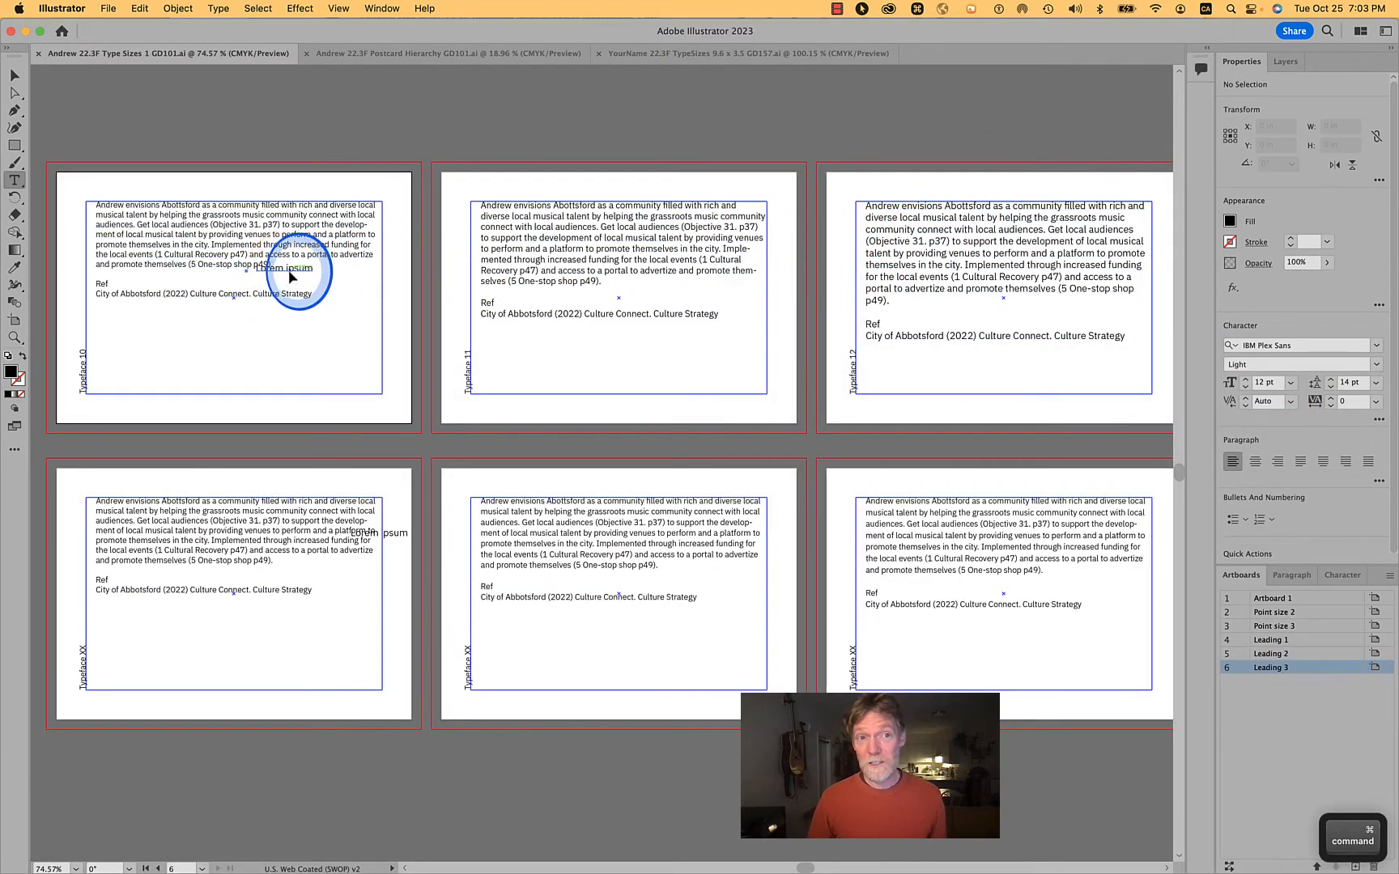
{"action": "key", "text": "Delete"}
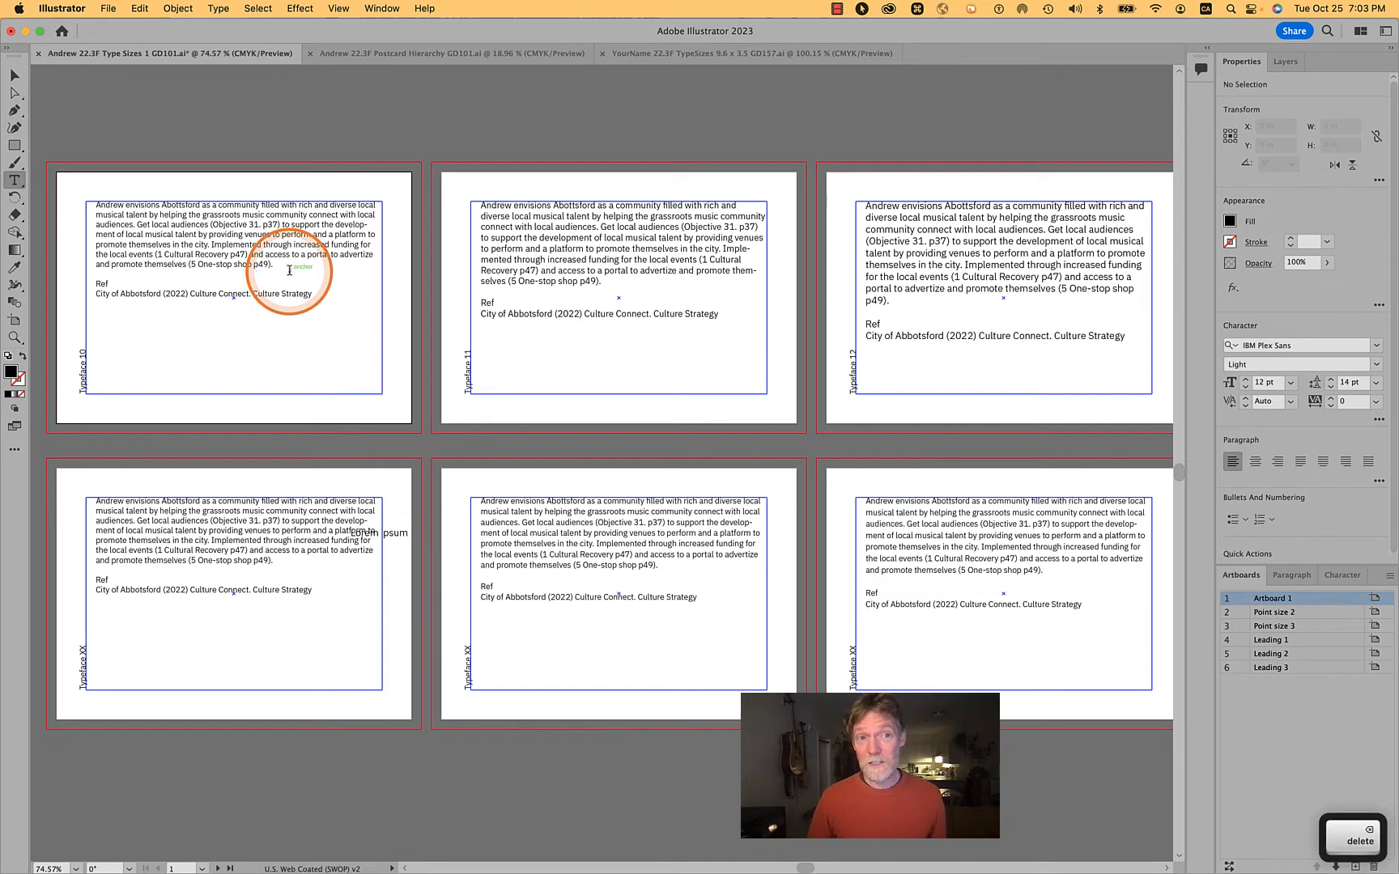
{"action": "left_click", "coordinate": [402, 534], "text": "super"}
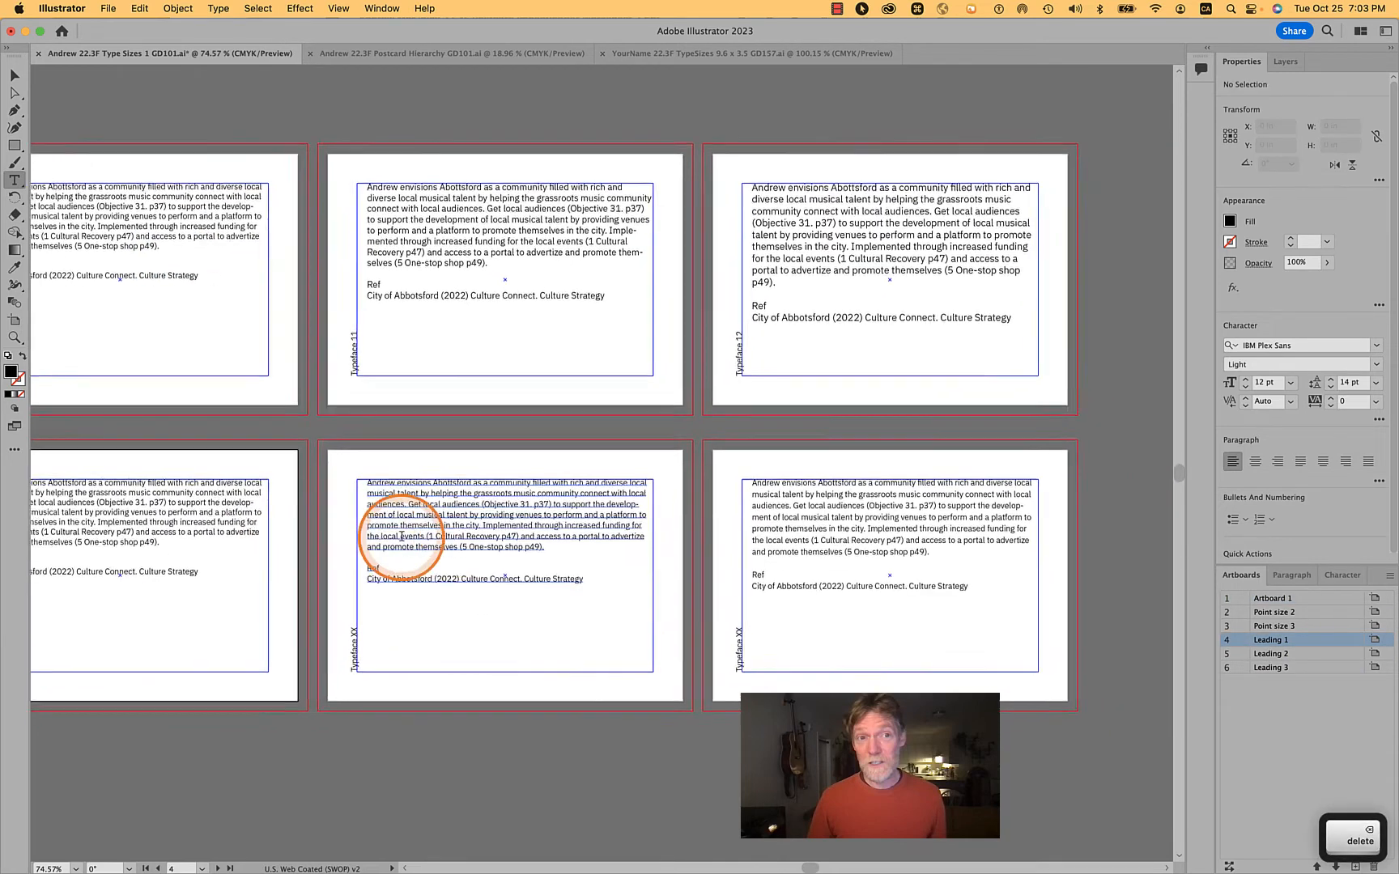
Switch back to Miro and move the placed PDF above the first page of the Type Size frame.
{"action": "key", "text": "super+Tab"}
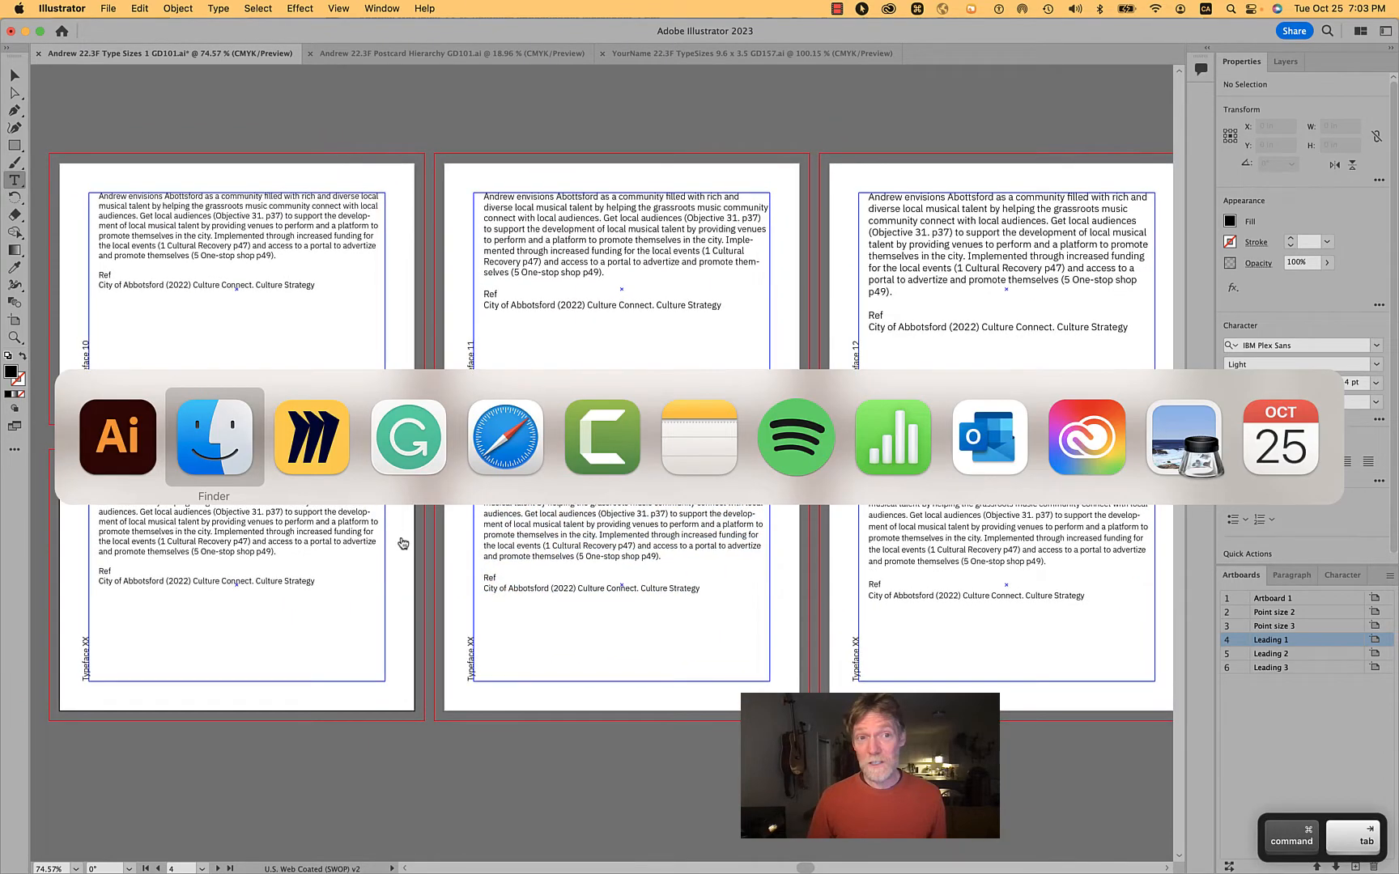
{"action": "key", "text": "super+Tab"}
{"action": "left_click", "coordinate": [565, 253]}
{"action": "scroll", "coordinate": [564, 257], "scroll_direction": "down", "scroll_amount": 5}
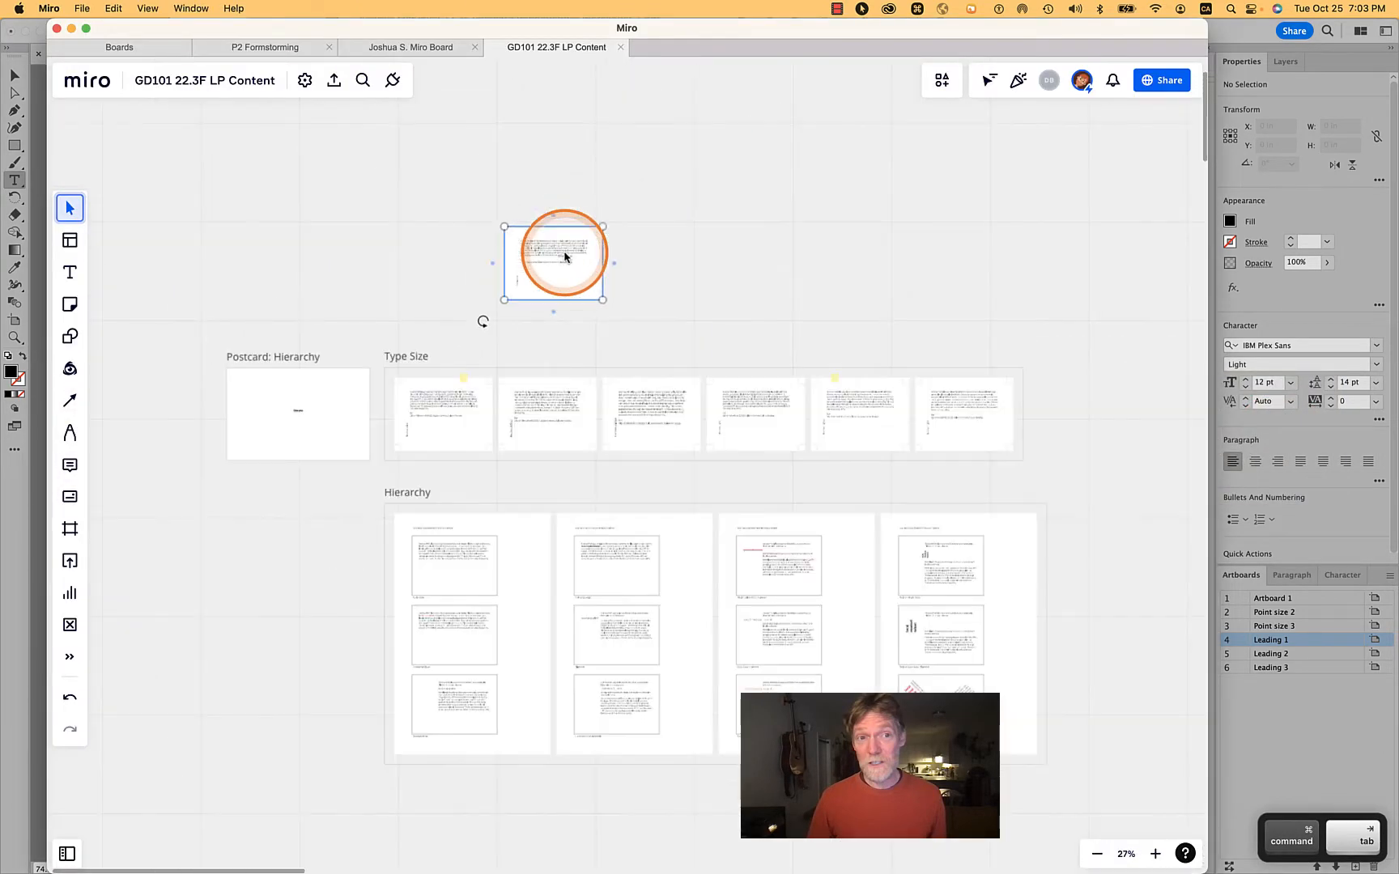
{"action": "left_click_drag", "start_coordinate": [565, 257], "coordinate": [454, 223]}
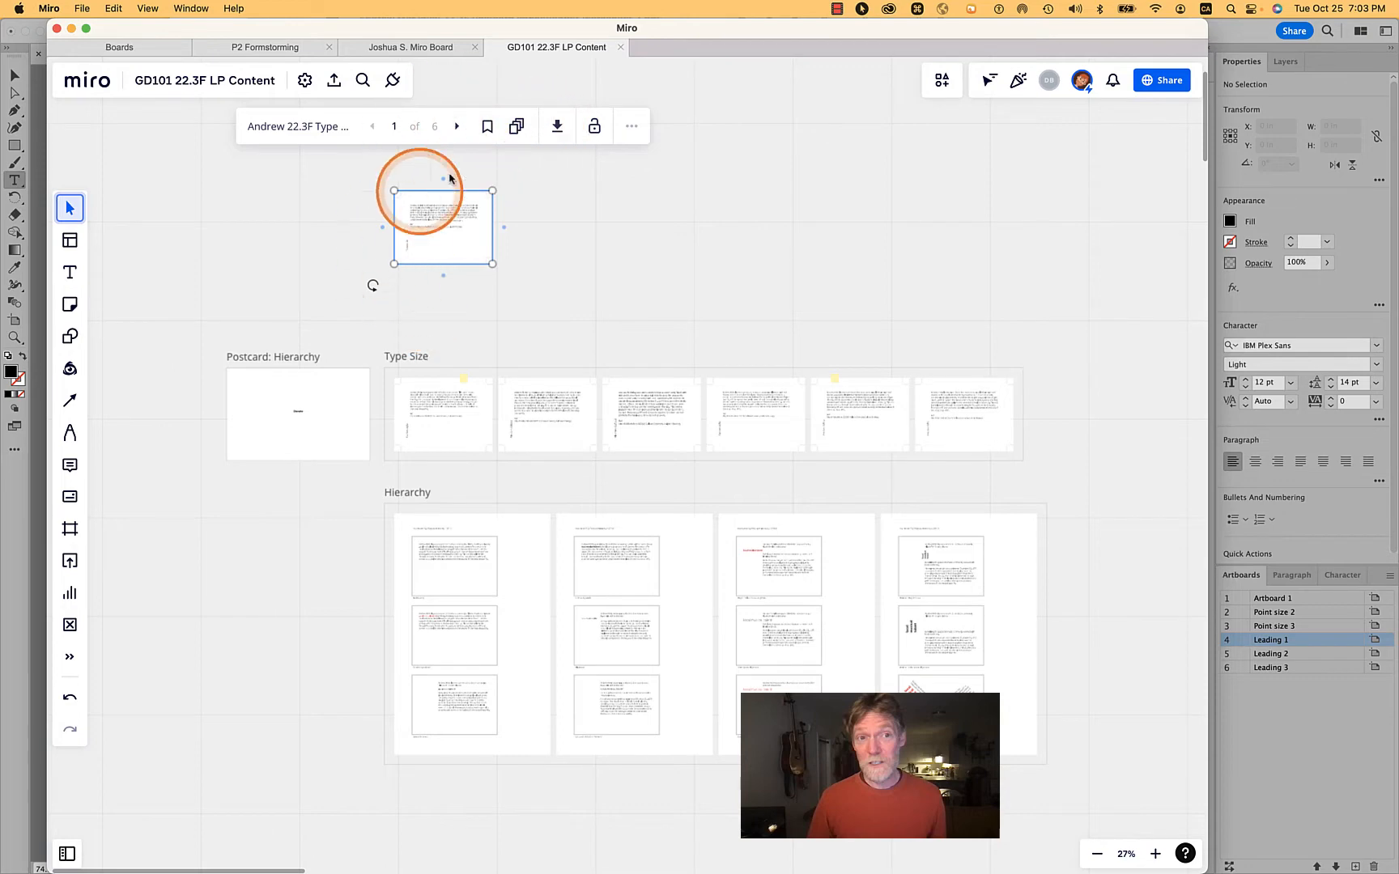
Extract all pages of the placed Type Sizes PDF onto the board and delete the original PDF.
{"action": "left_click", "coordinate": [448, 217]}
{"action": "left_click_drag", "start_coordinate": [448, 217], "coordinate": [442, 204]}
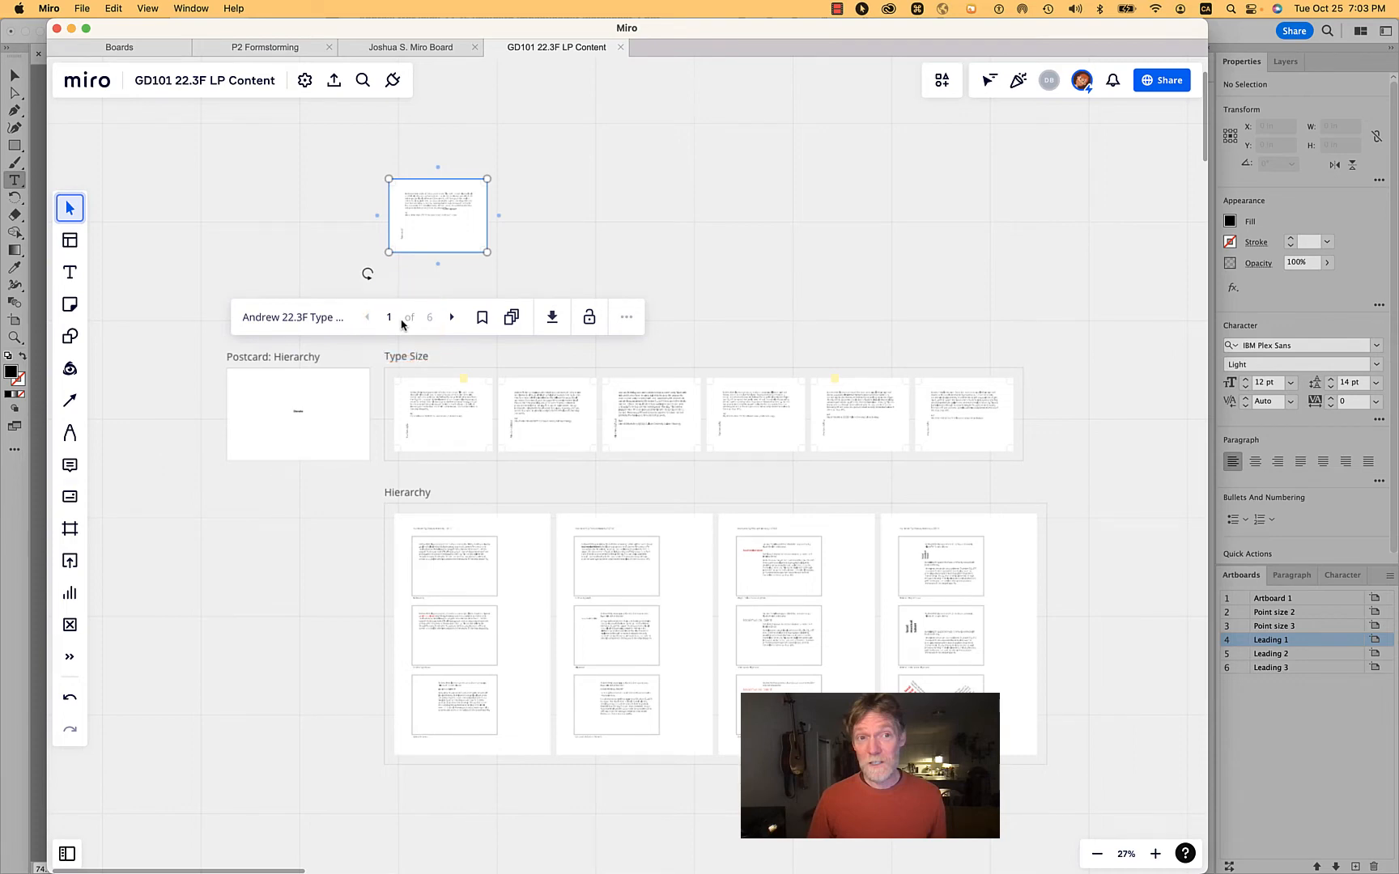
{"action": "left_click", "coordinate": [512, 317]}
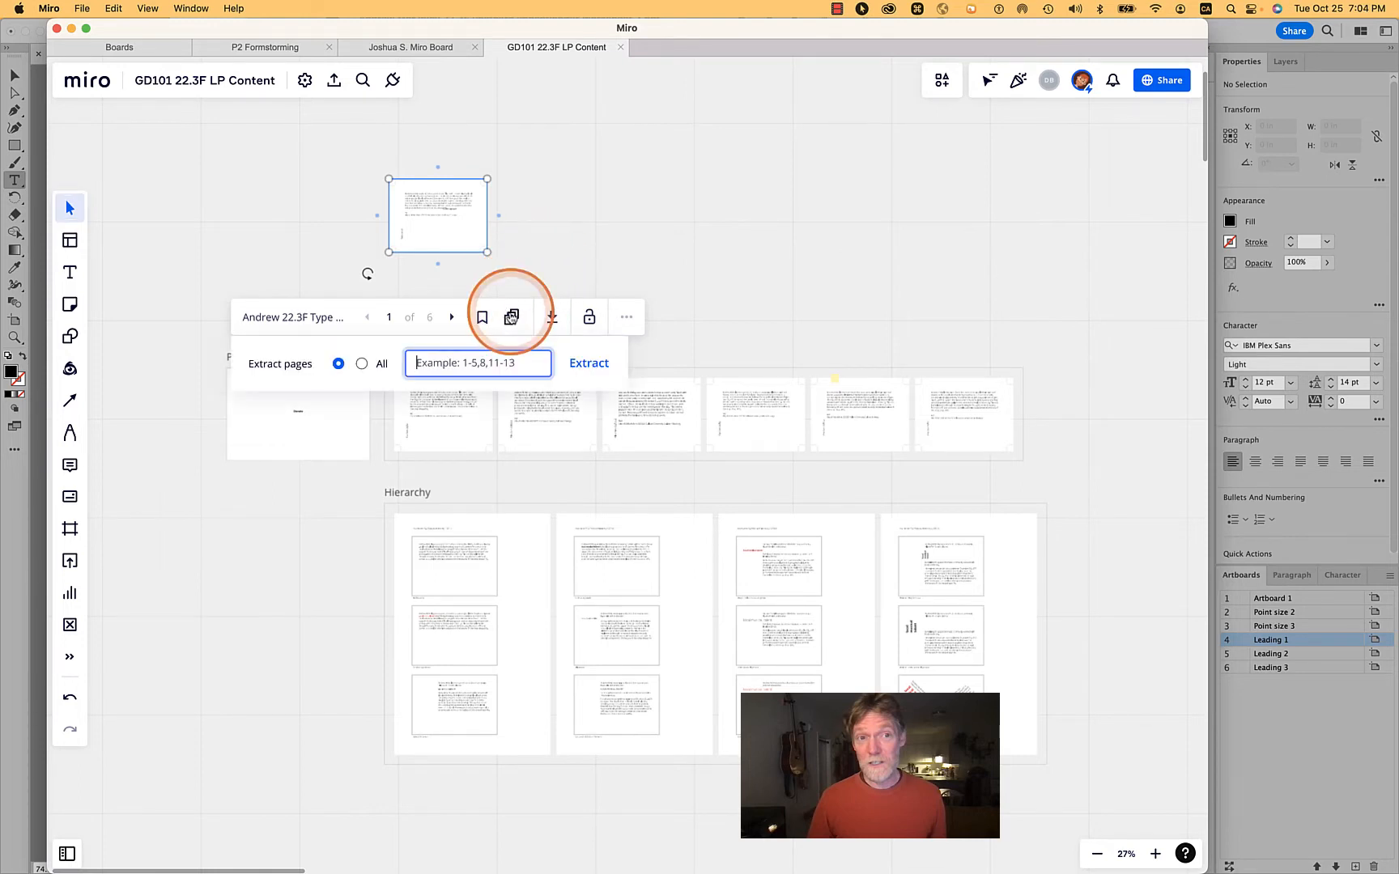
{"action": "left_click", "coordinate": [362, 365]}
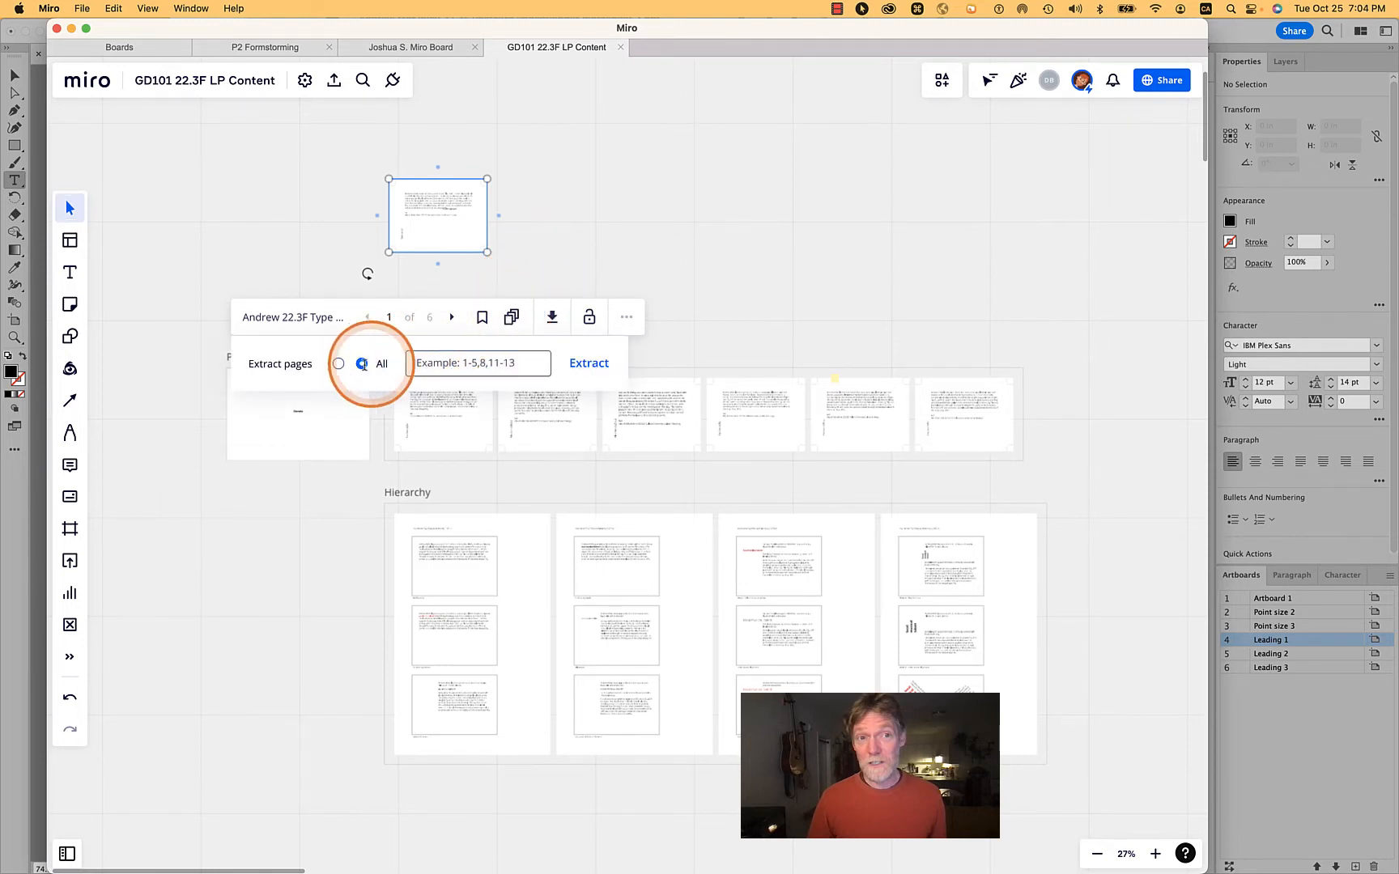
{"action": "left_click", "coordinate": [589, 366]}
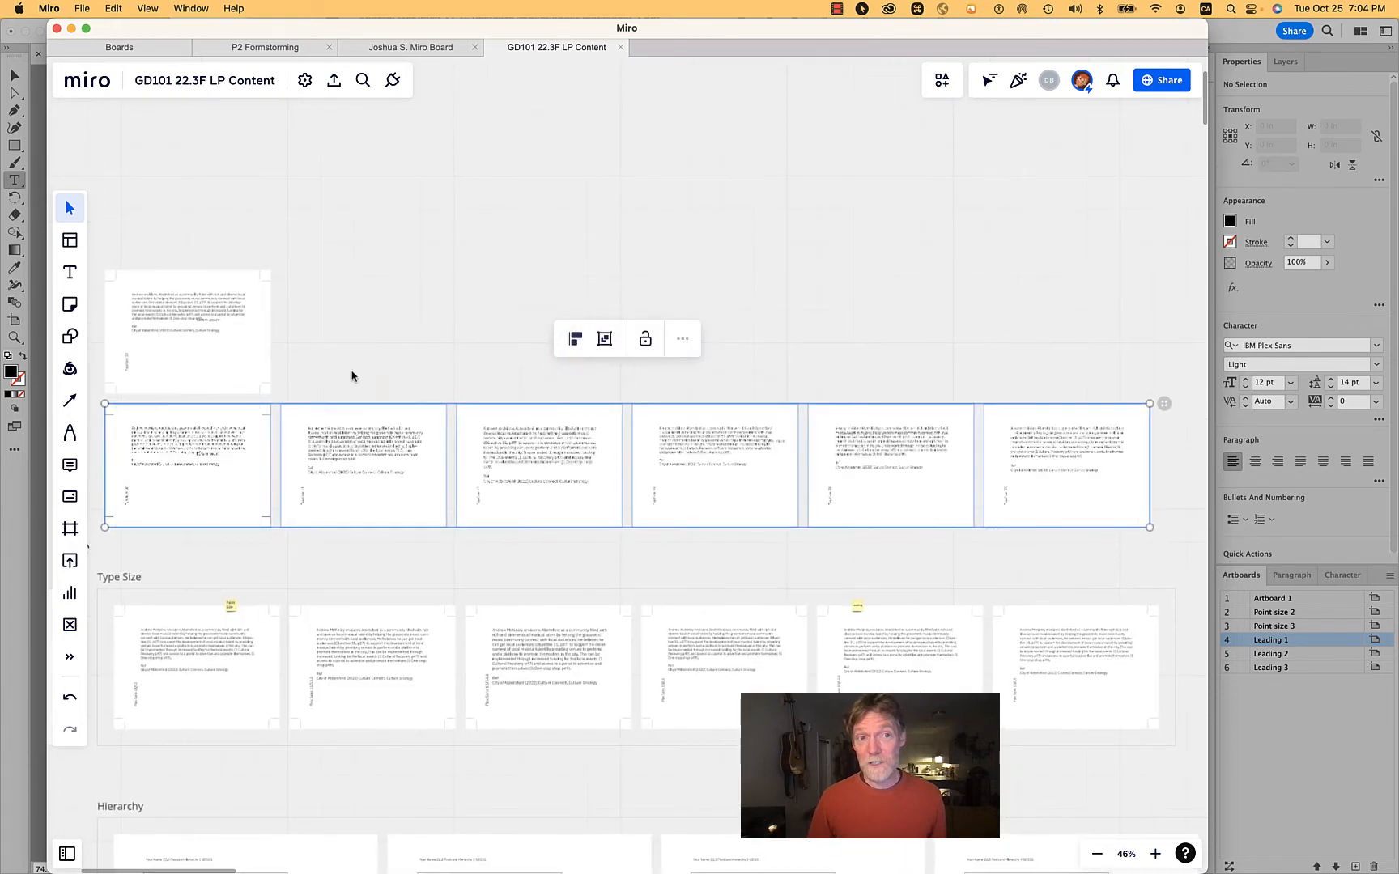
{"action": "left_click", "coordinate": [196, 348]}
{"action": "key", "text": "BackSpace"}
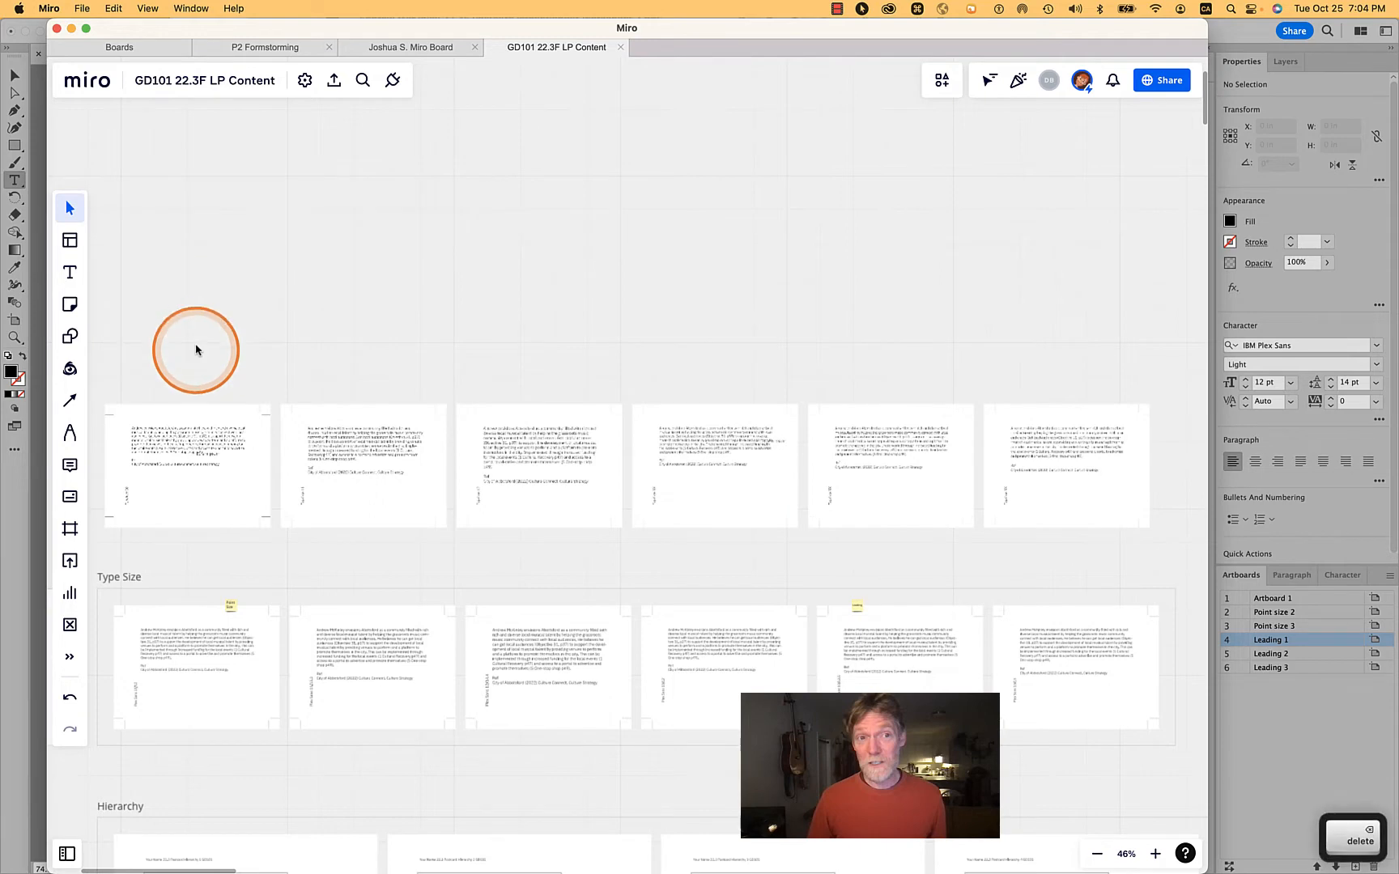
Create a frame around the six extracted pages and give it a transparent background.
{"action": "left_click", "coordinate": [181, 444]}
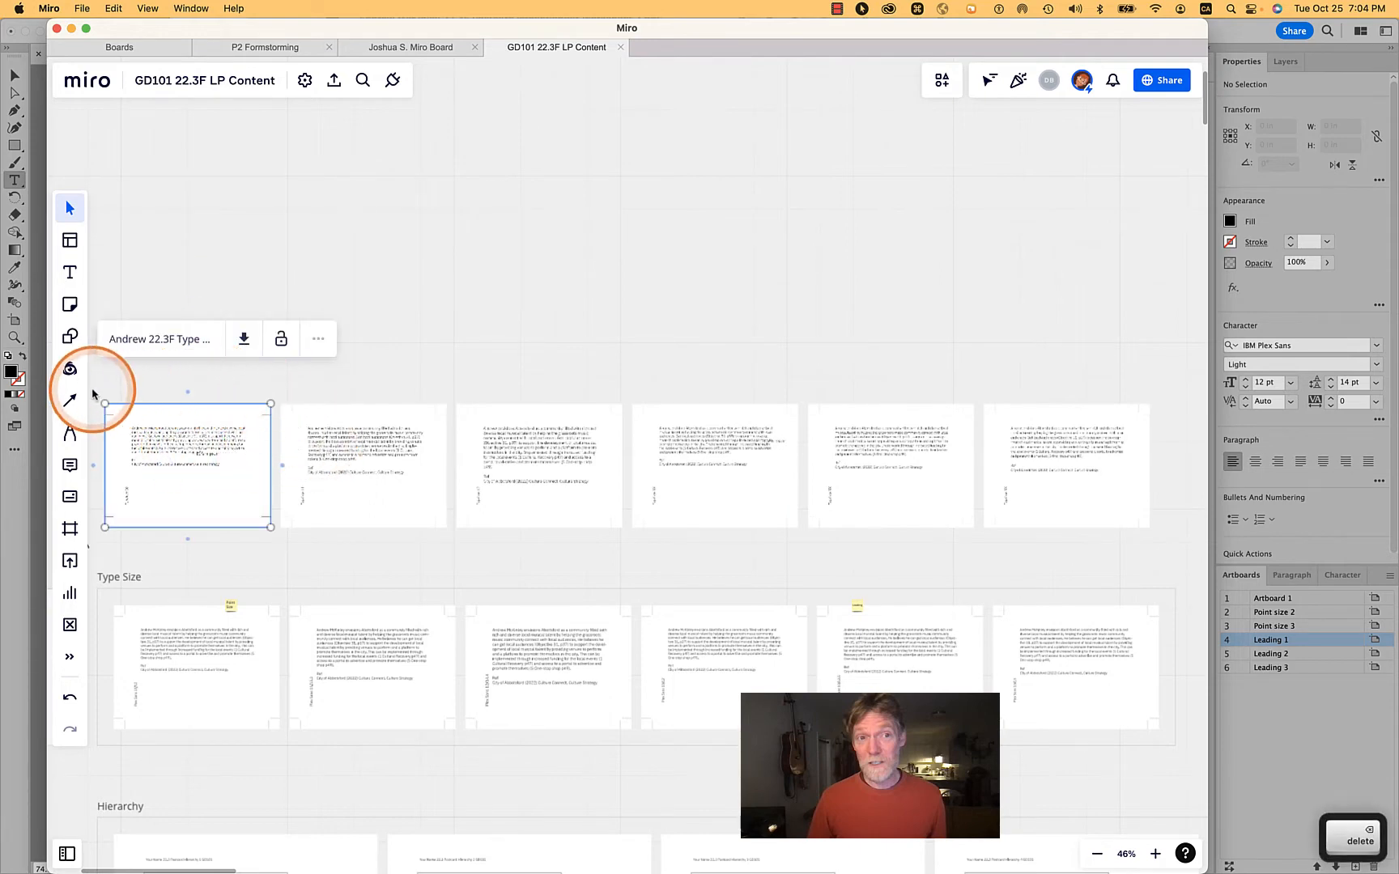
{"action": "left_click_drag", "start_coordinate": [94, 392], "coordinate": [1175, 549]}
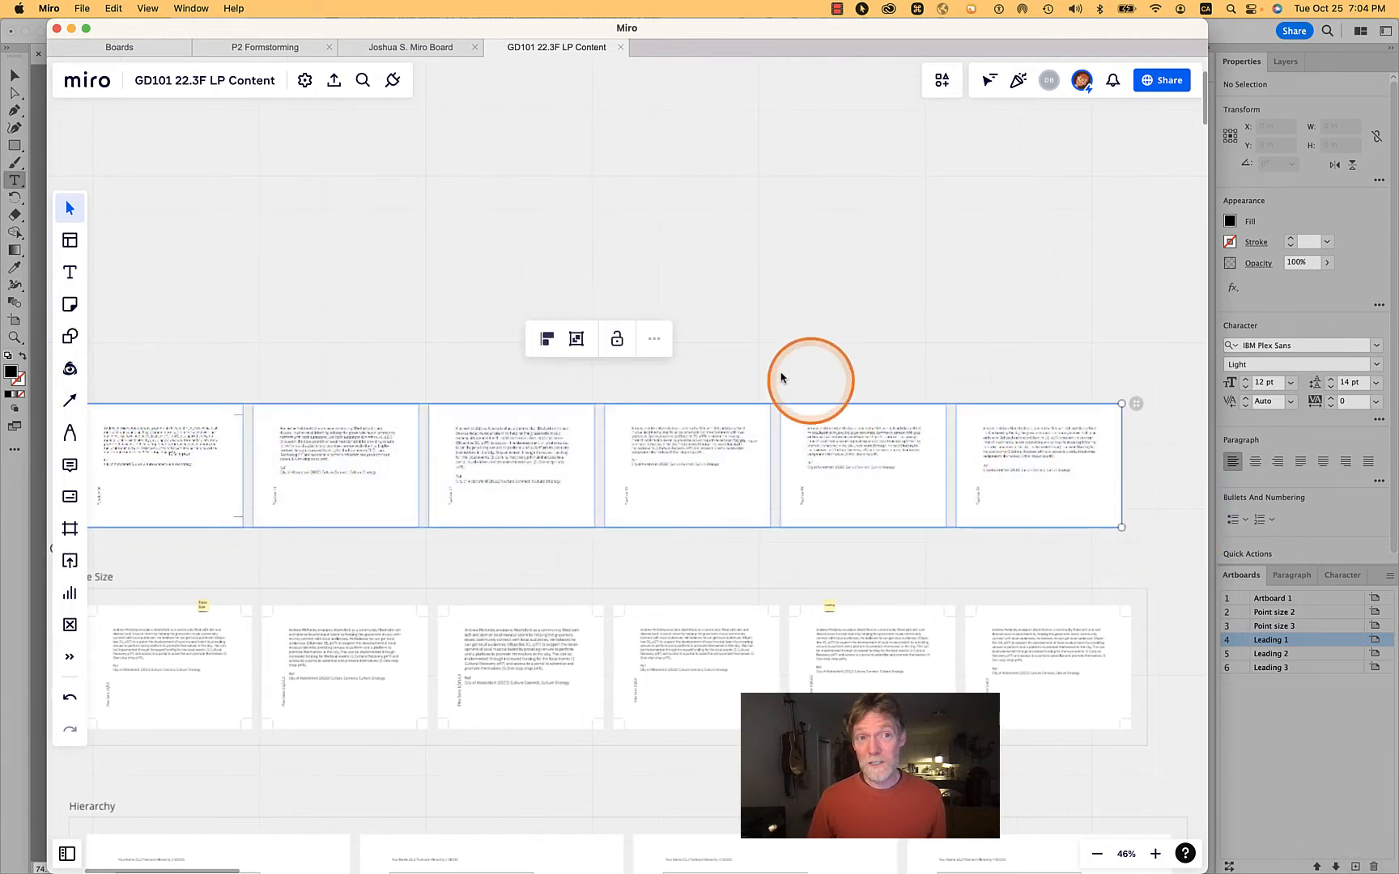
{"action": "left_click", "coordinate": [652, 344]}
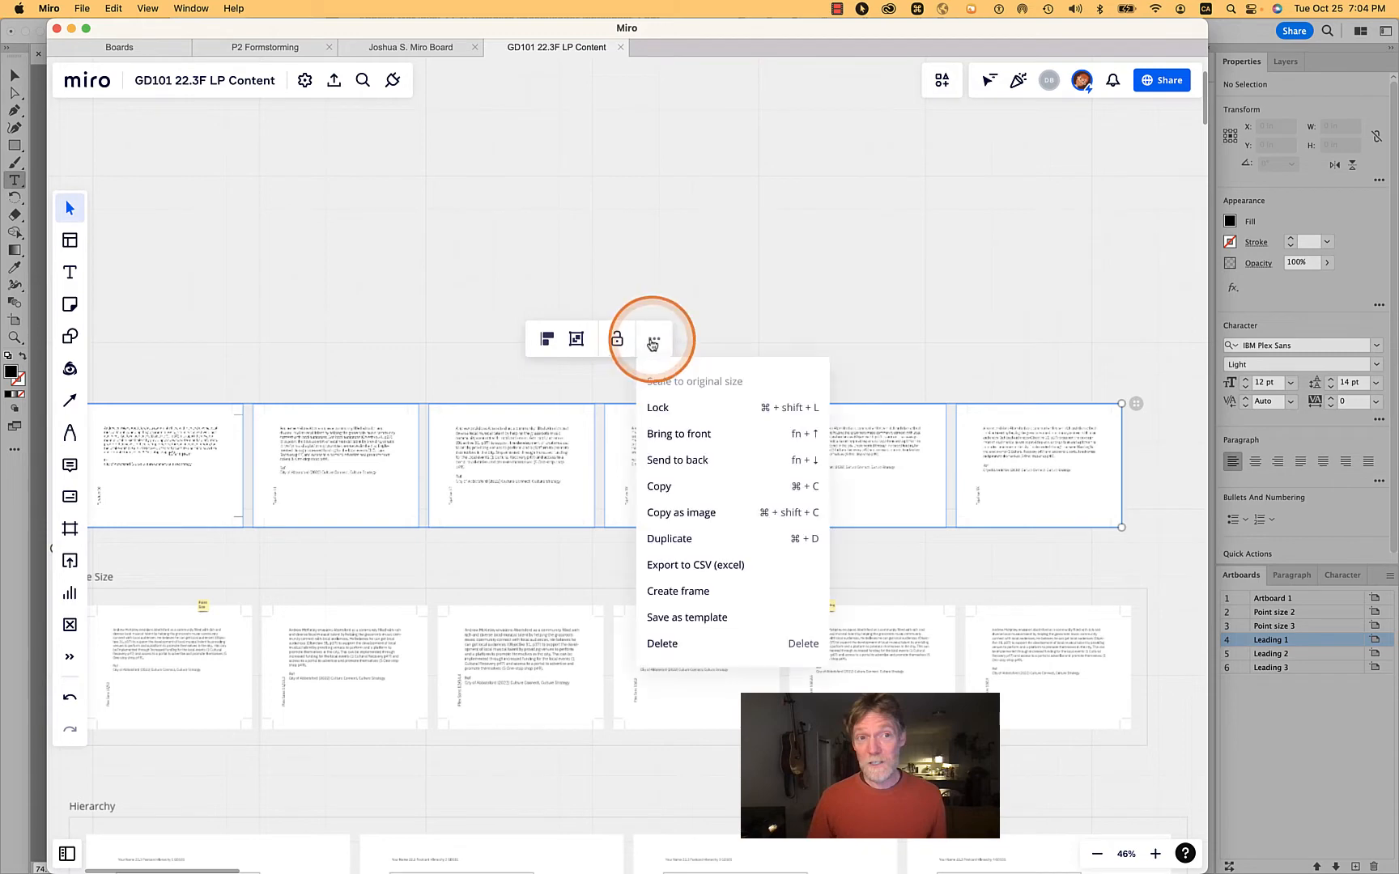
{"action": "left_click", "coordinate": [703, 593]}
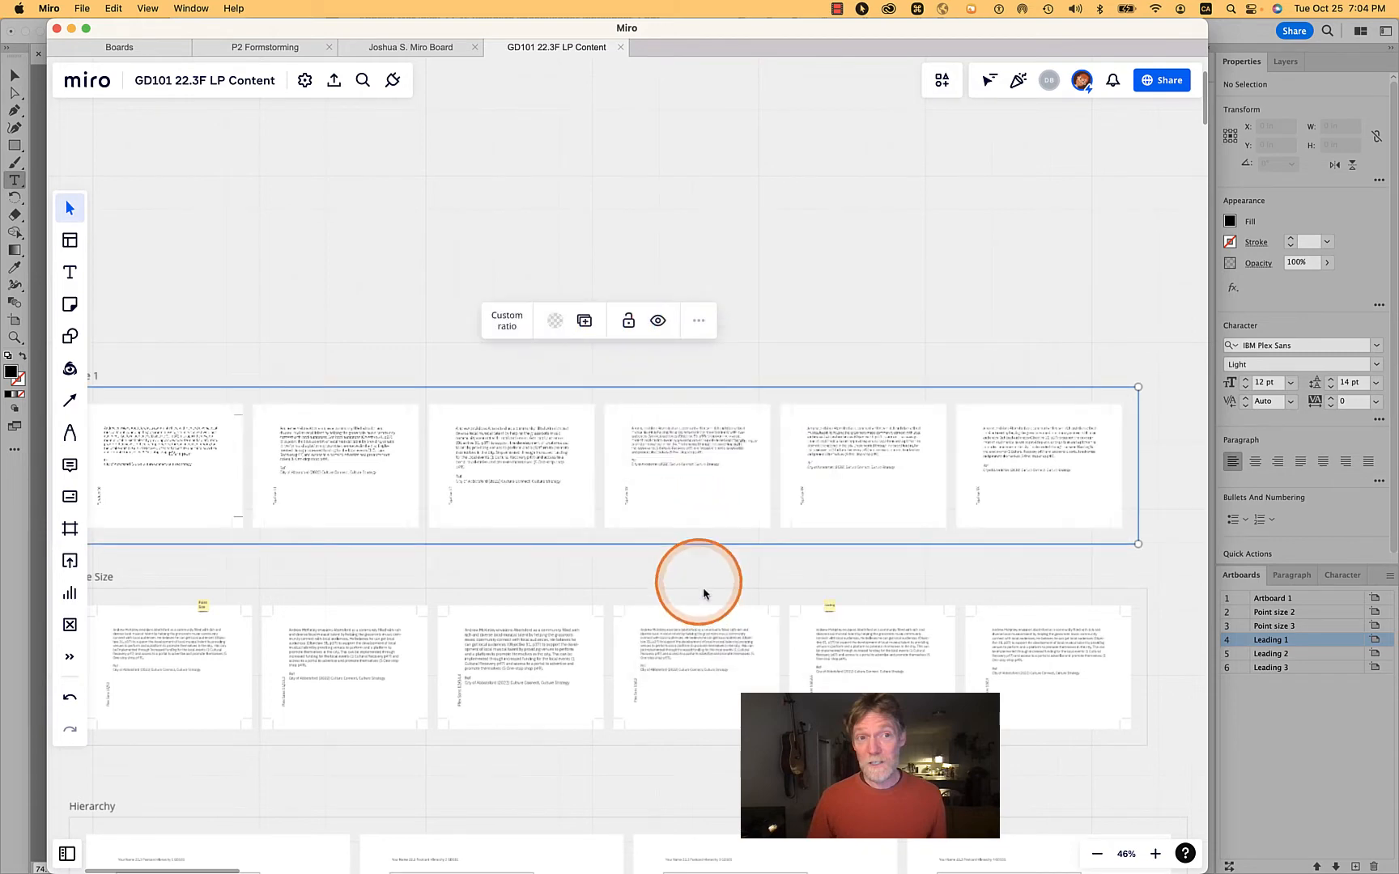
{"action": "left_click", "coordinate": [555, 320]}
{"action": "left_click", "coordinate": [512, 361]}
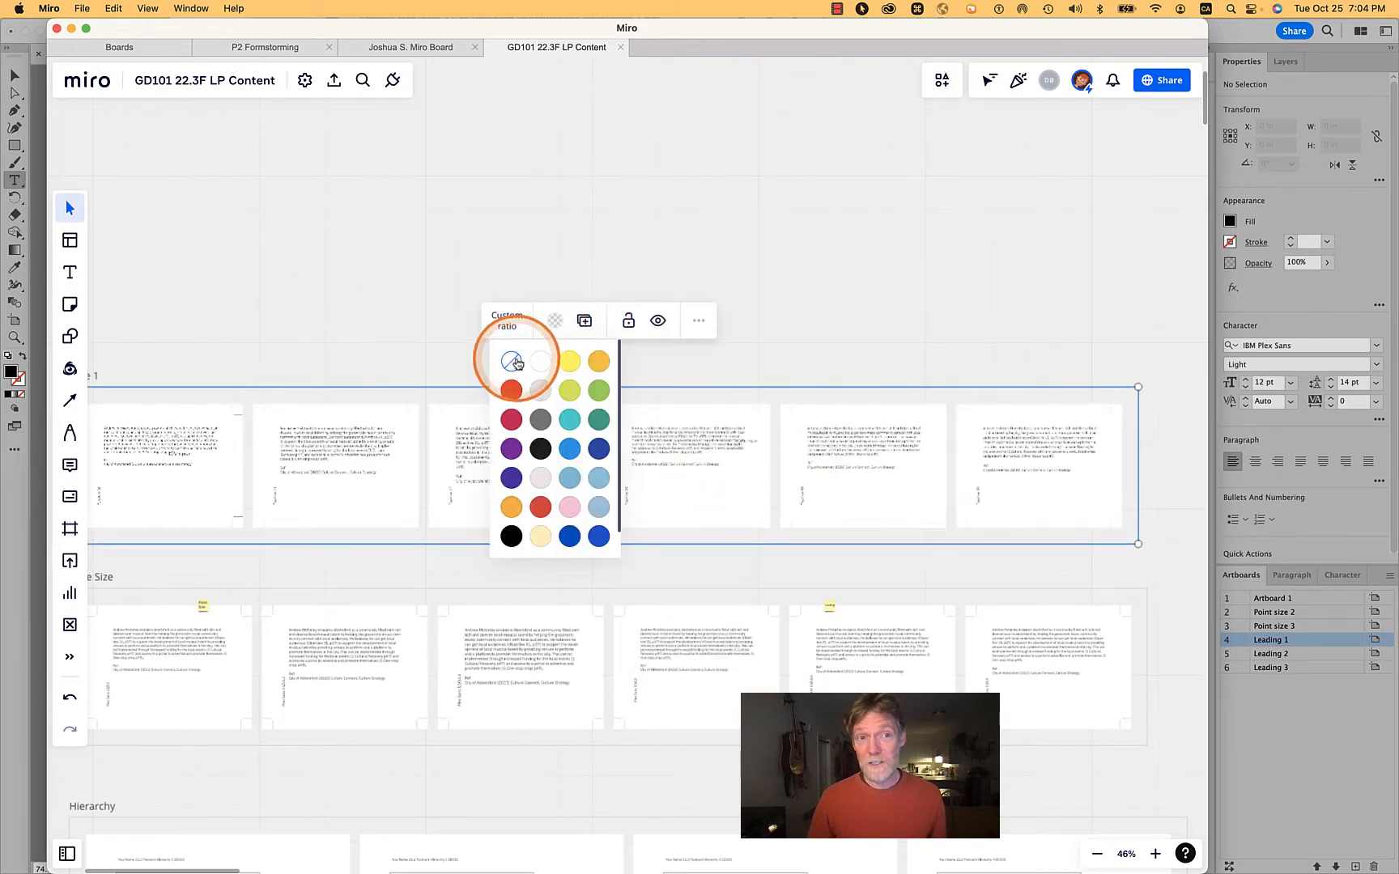
{"action": "left_click", "coordinate": [406, 359]}
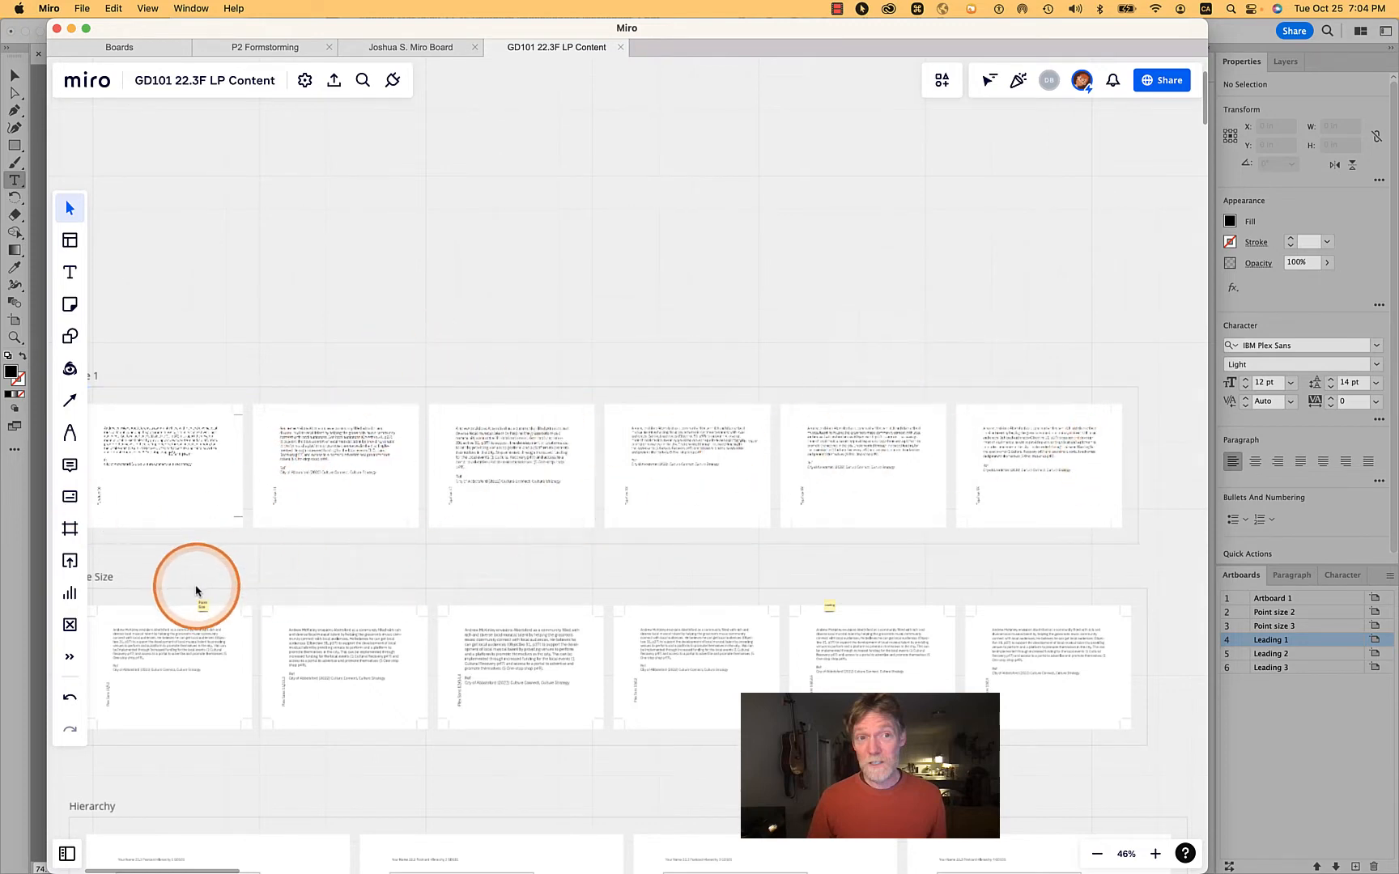
Add a yellow sticky note reading "Chosen point size" at the upper edge of the first page in the new frame.
{"action": "left_click", "coordinate": [205, 614]}
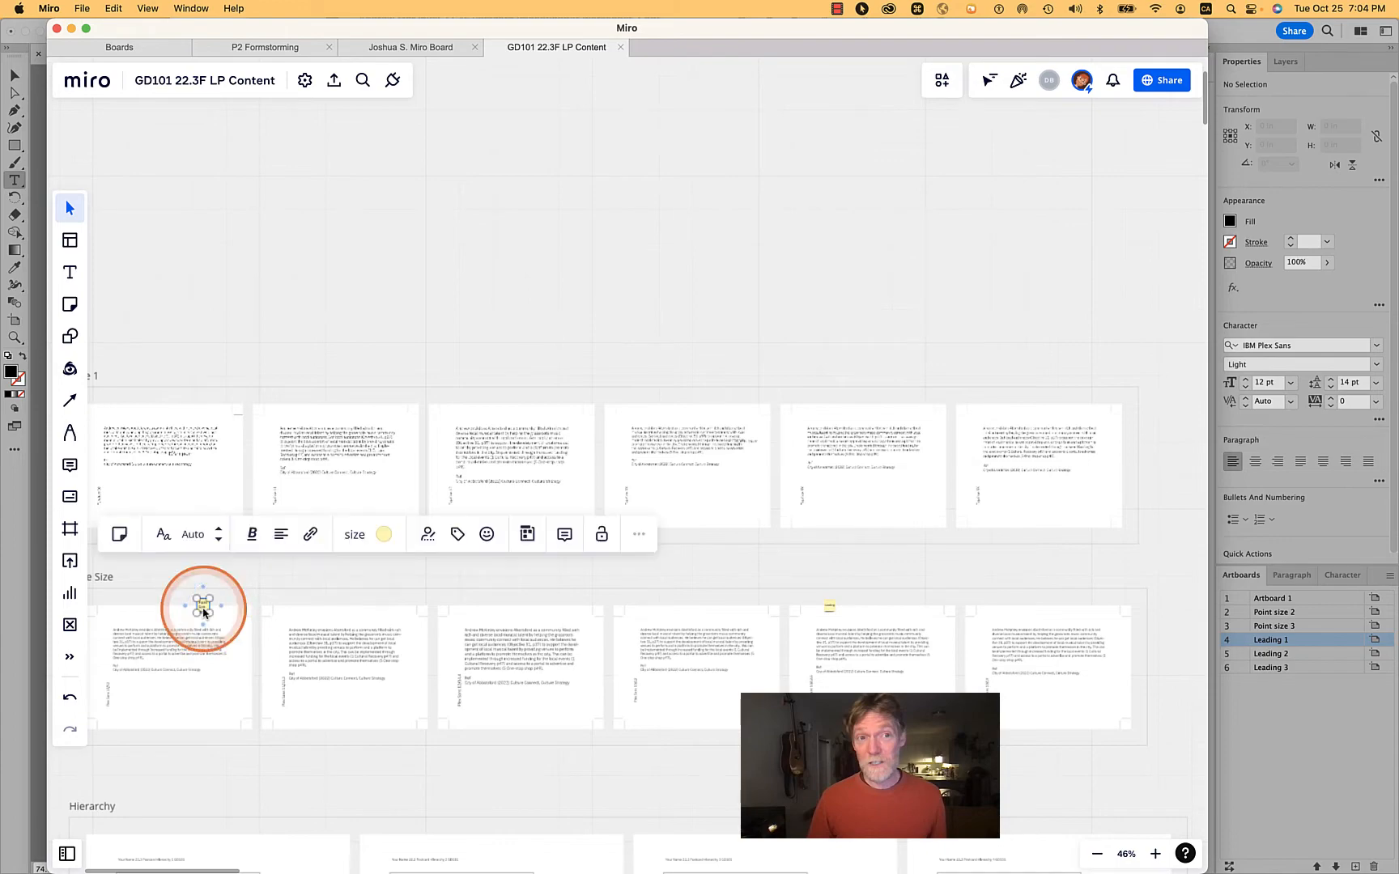
{"action": "left_click", "coordinate": [193, 365]}
{"action": "scroll", "coordinate": [190, 420], "scroll_direction": "up", "scroll_amount": 10}
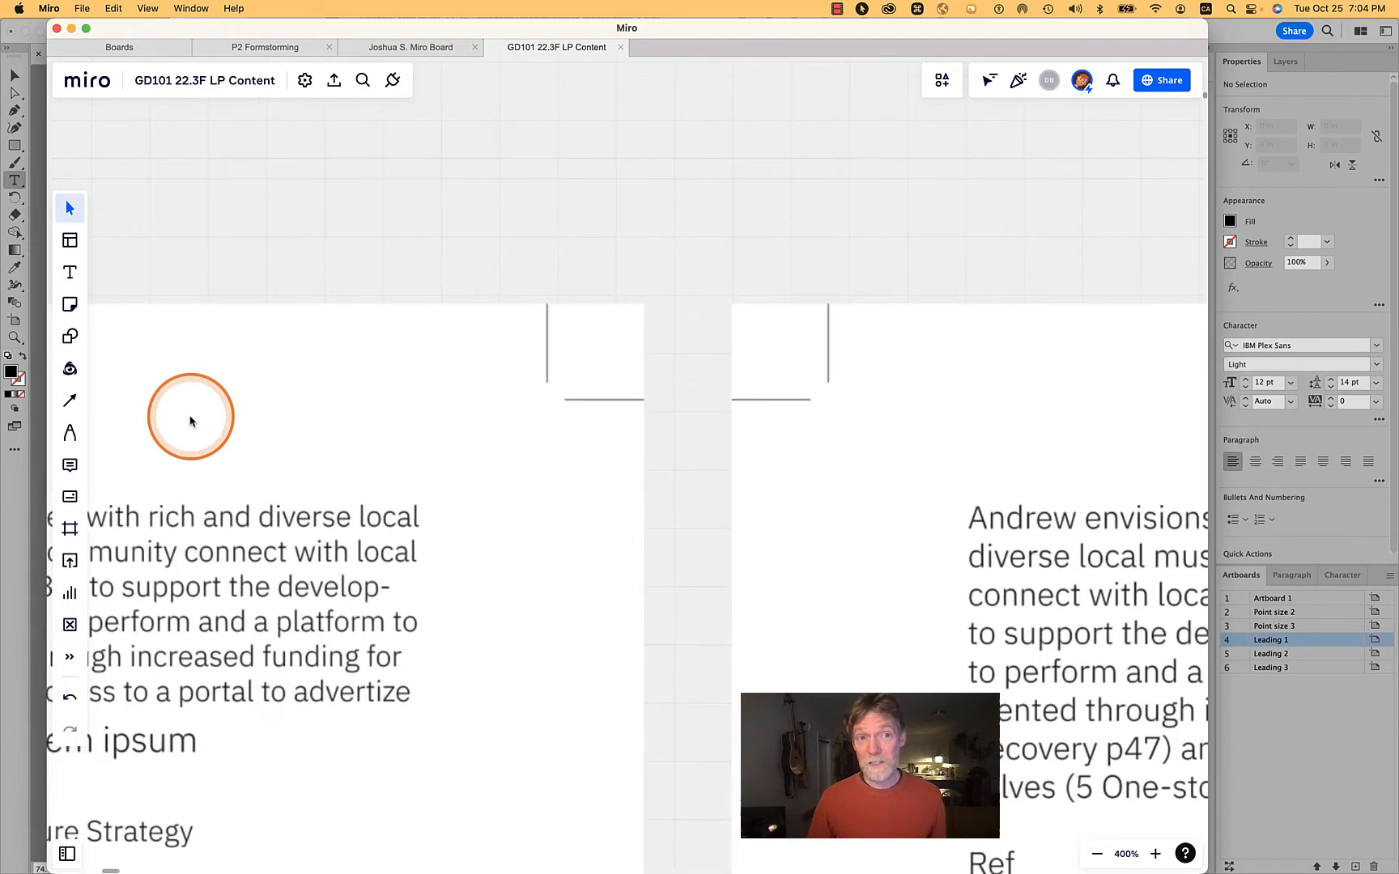
{"action": "key", "text": "space"}
{"action": "left_click_drag", "start_coordinate": [194, 415], "coordinate": [787, 280]}
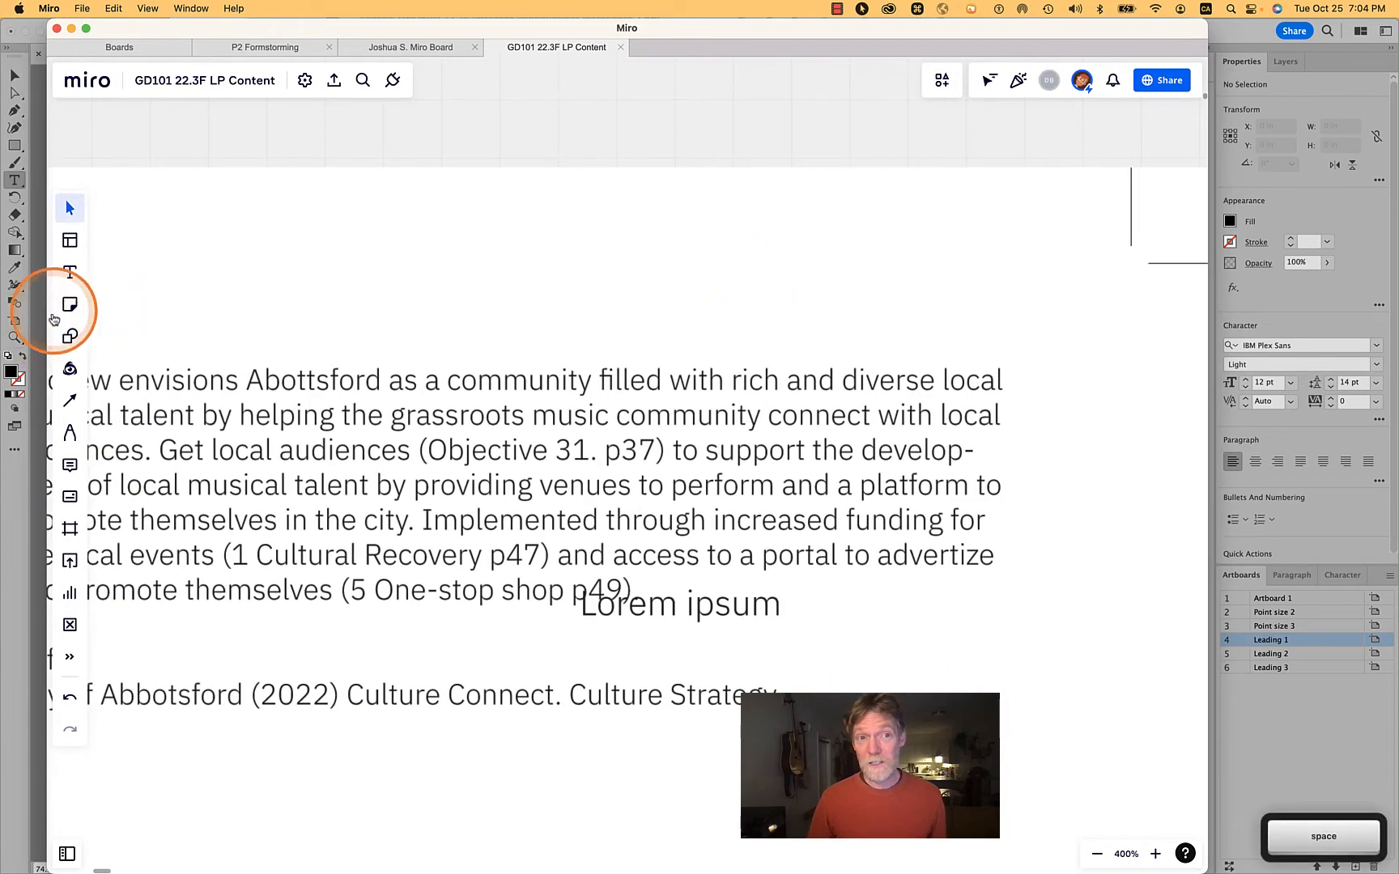
{"action": "left_click", "coordinate": [70, 304]}
{"action": "left_click", "coordinate": [643, 171]}
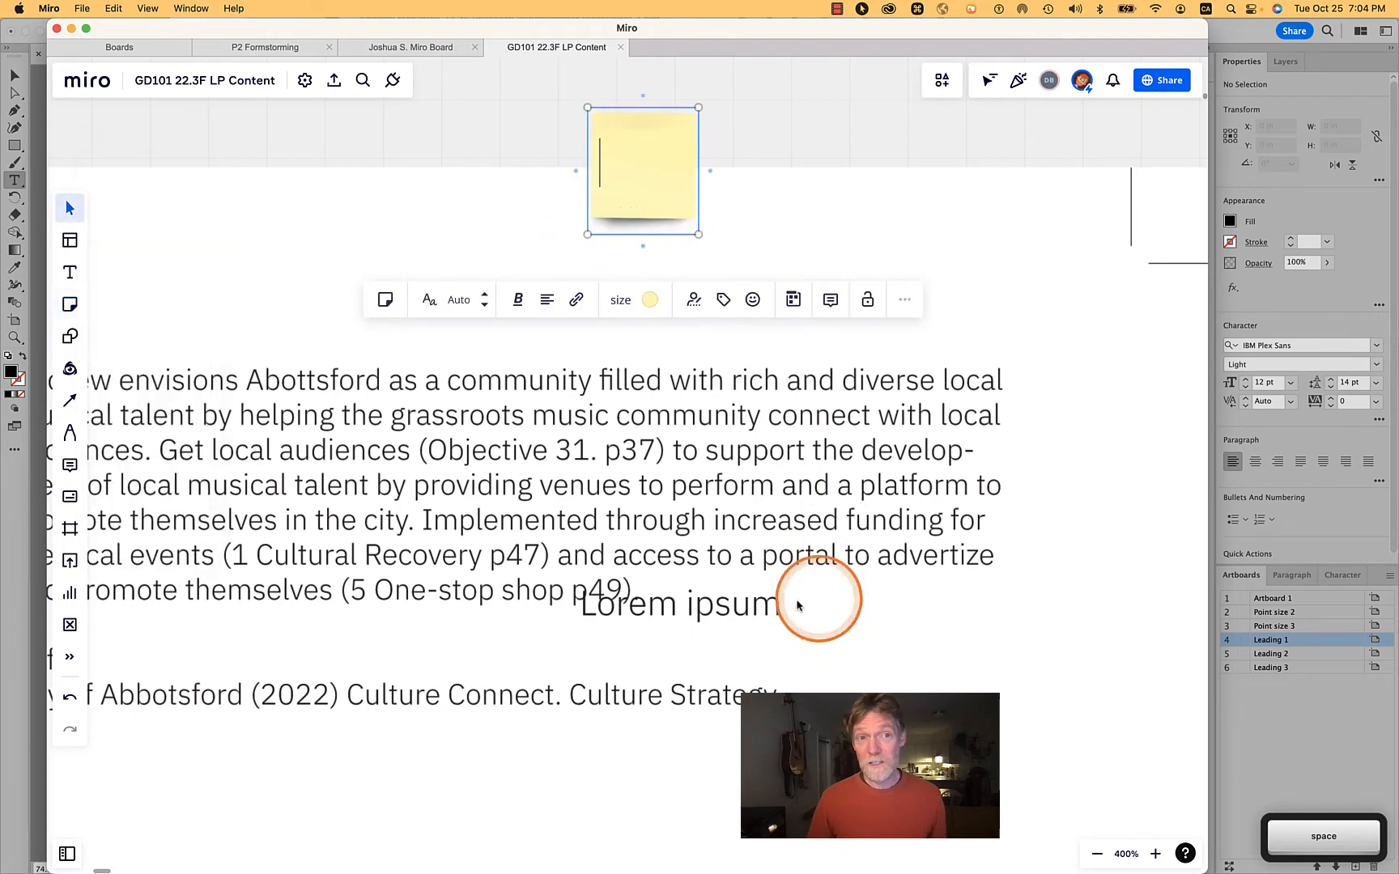
{"action": "type", "text": "p"}
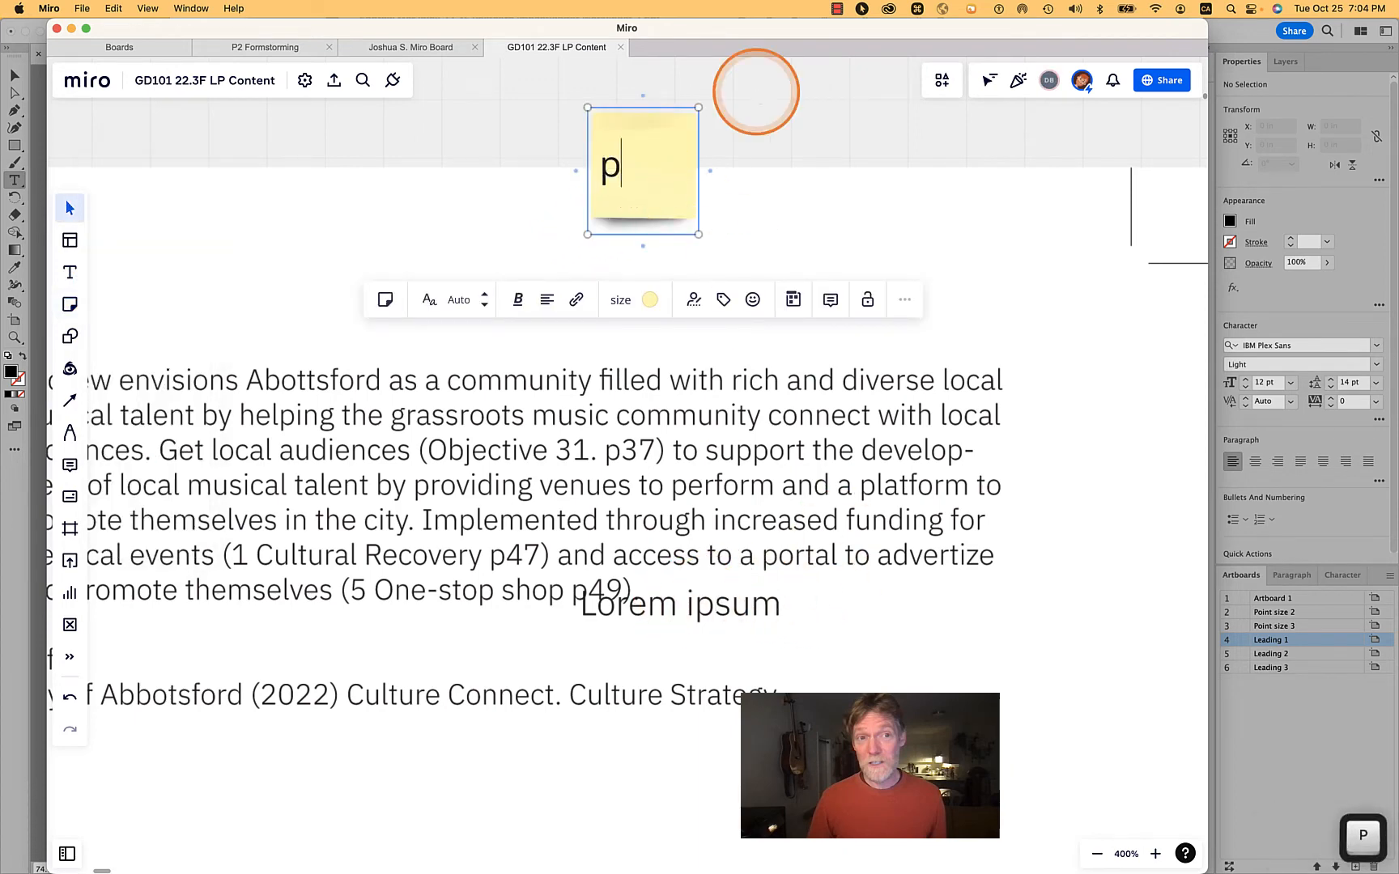
{"action": "type", "text": "oint size"}
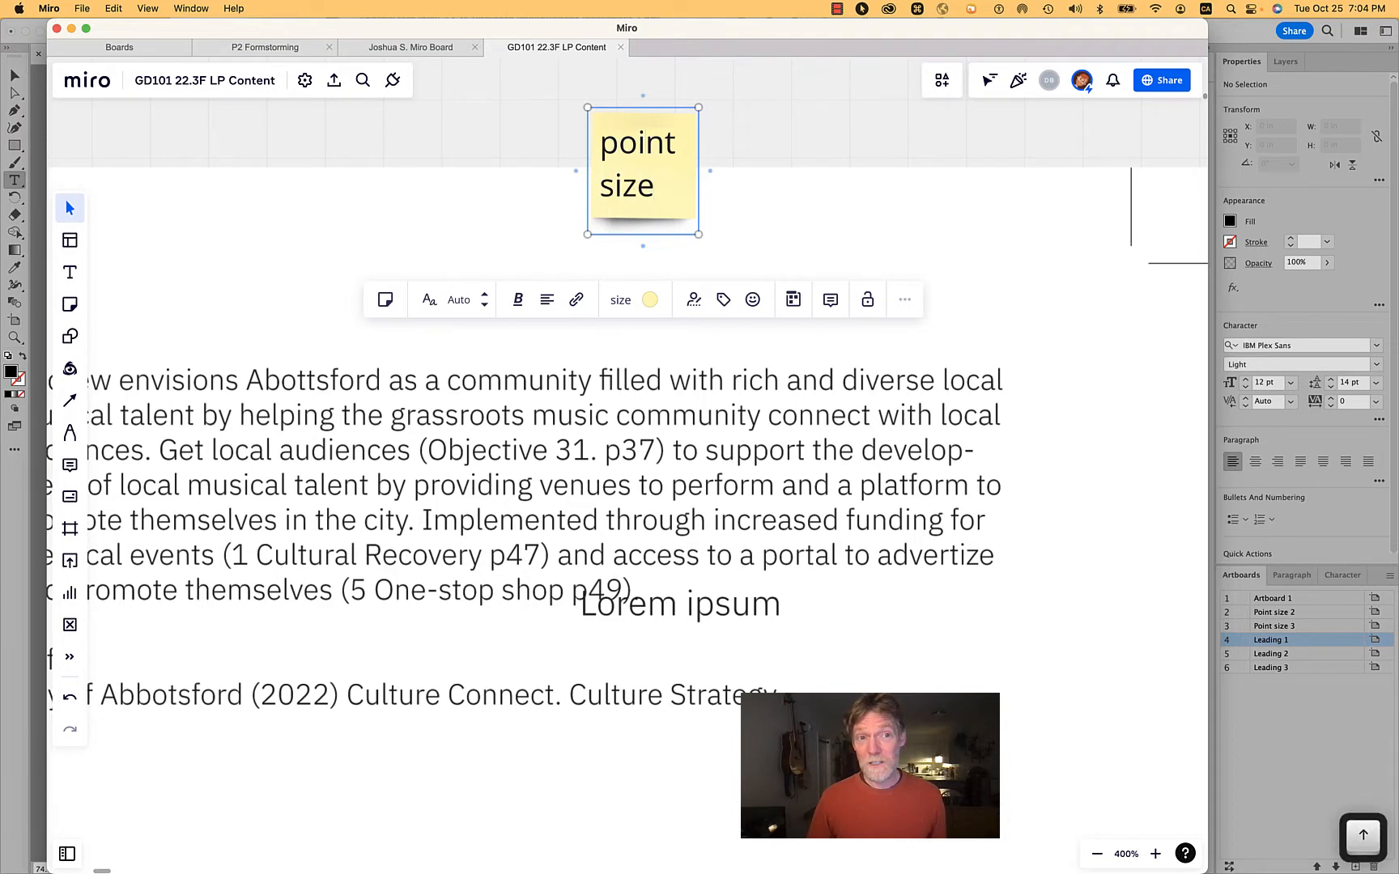
{"action": "type", "text": "Chosen"}
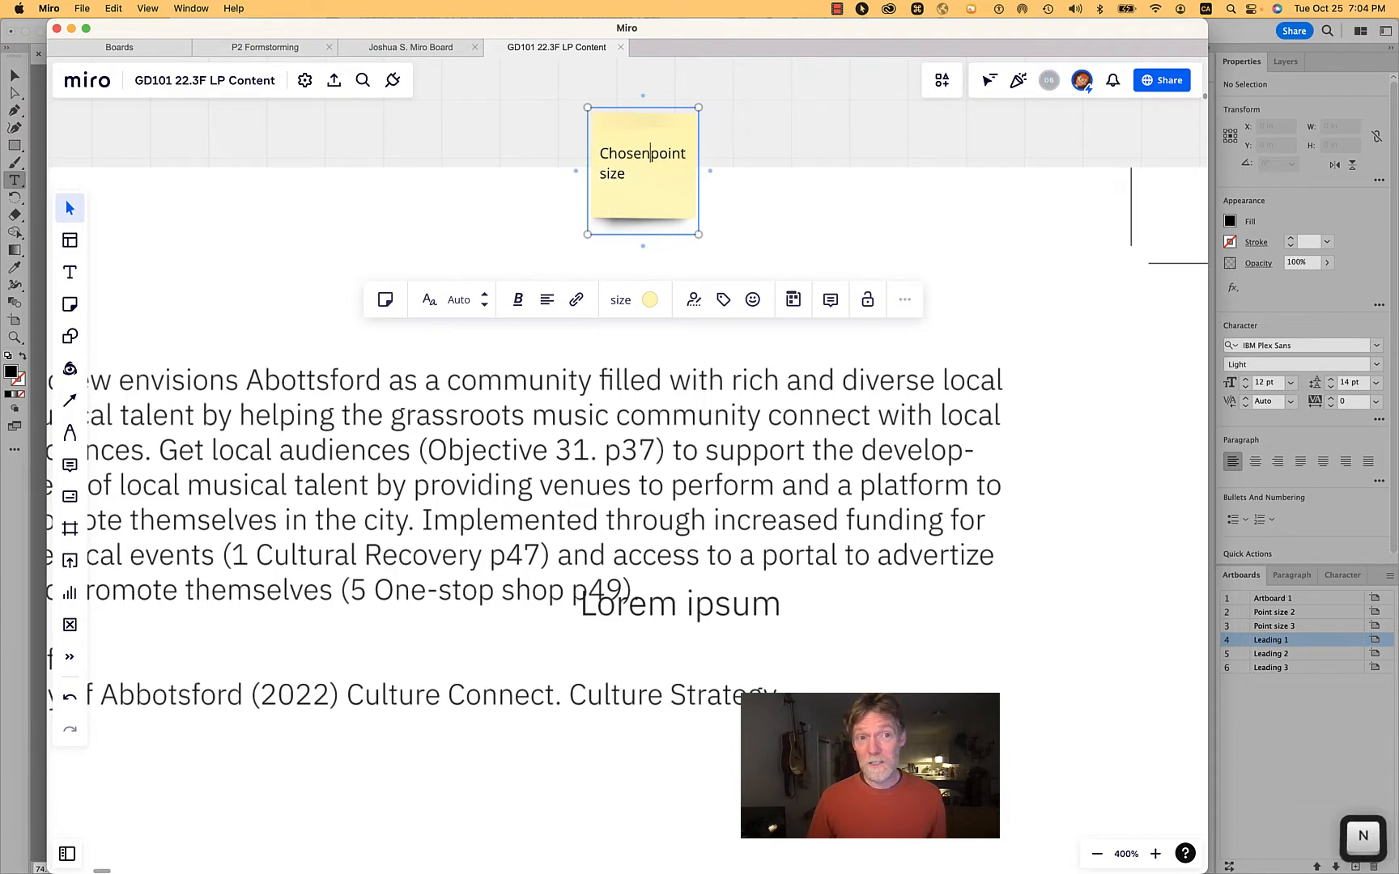
{"action": "left_click", "coordinate": [846, 125]}
Add a sticky note reading "Chosen leading" at the upper edge of the fifth page in the new frame.
{"action": "scroll", "coordinate": [841, 130], "scroll_direction": "down", "scroll_amount": 5}
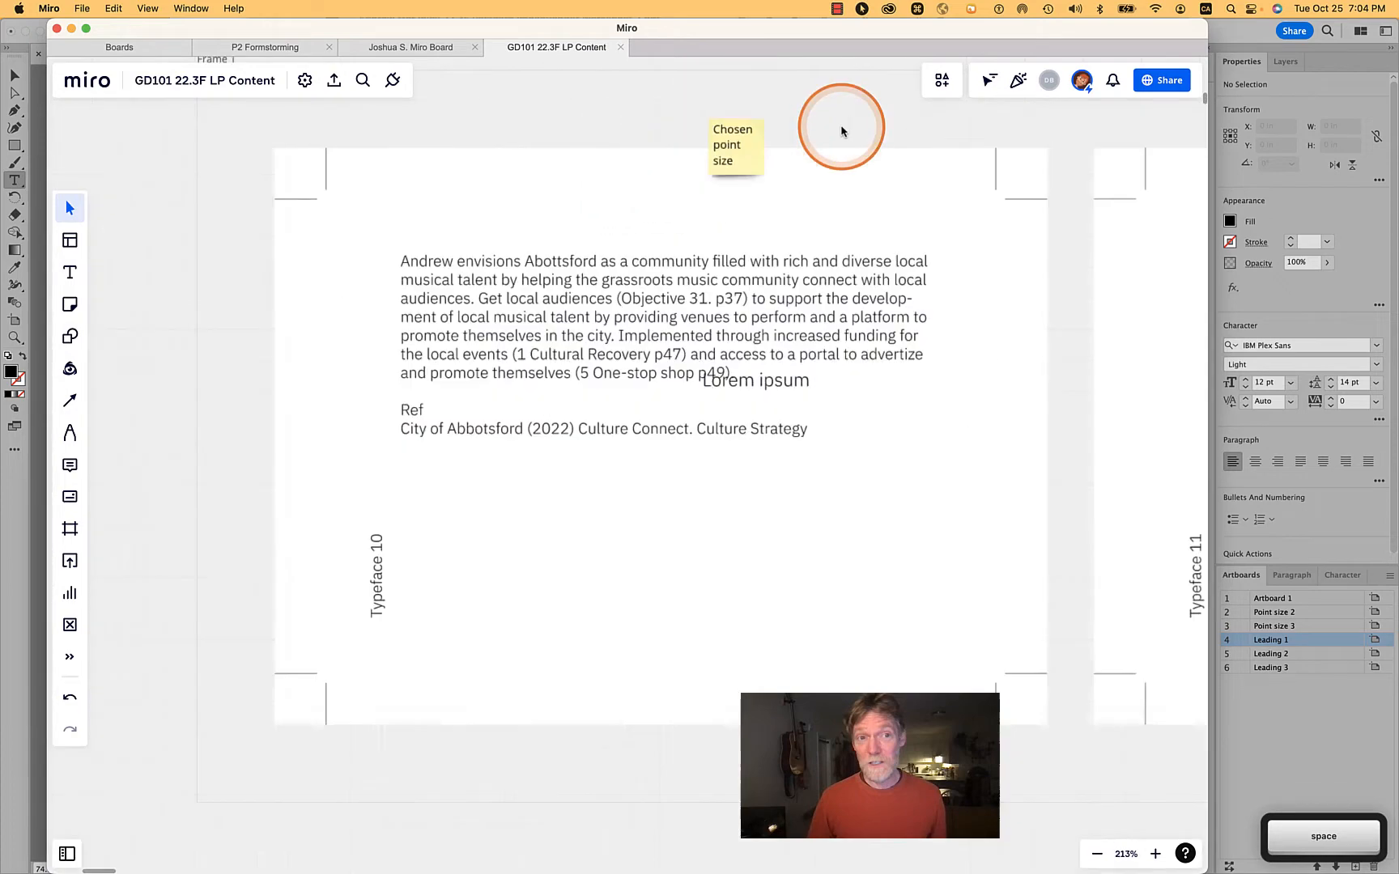
{"action": "scroll", "coordinate": [841, 127], "scroll_direction": "down", "scroll_amount": 5}
{"action": "left_click_drag", "start_coordinate": [946, 156], "coordinate": [623, 307]}
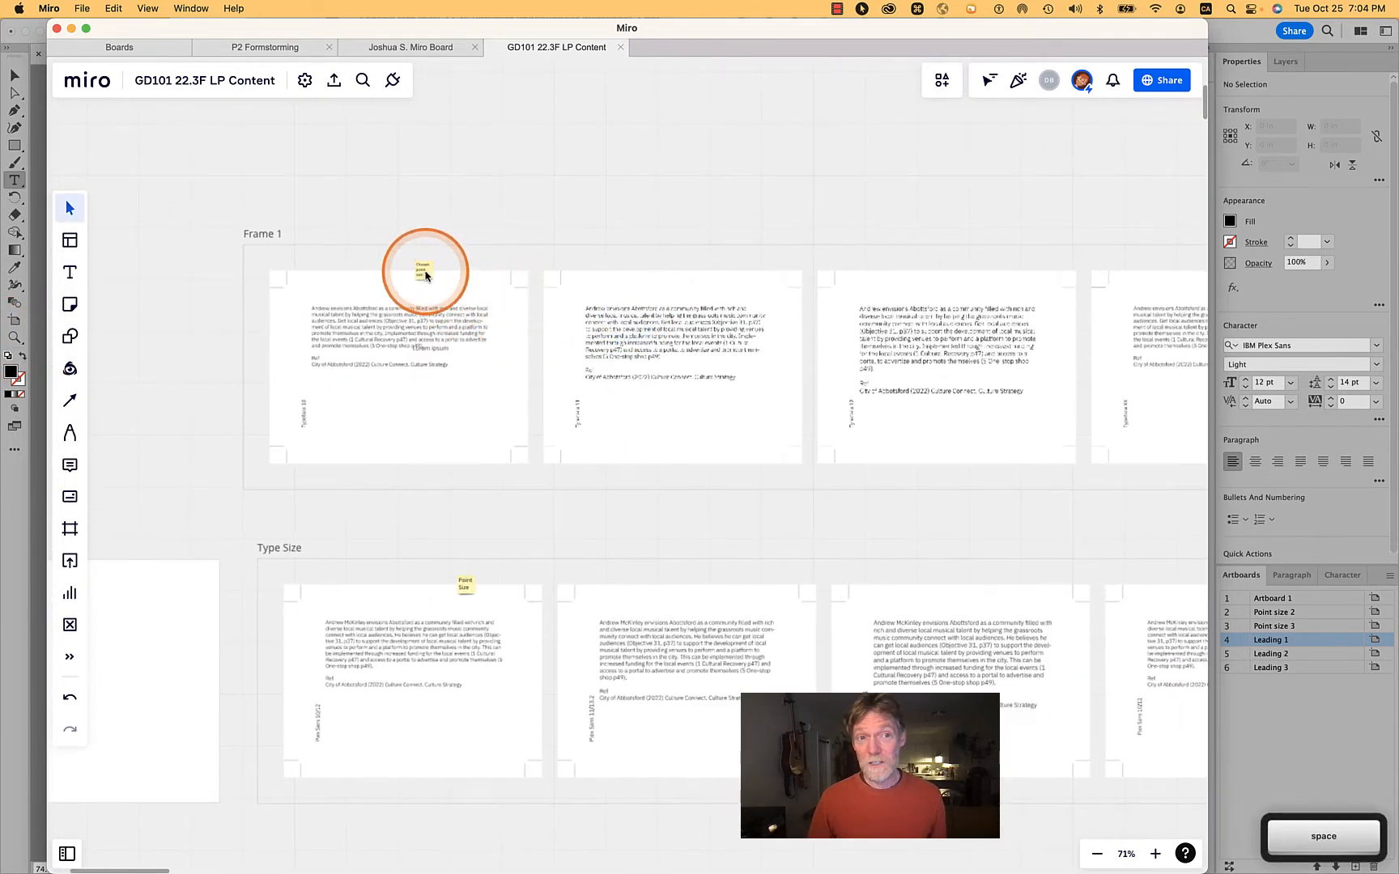
{"action": "left_click_drag", "start_coordinate": [843, 287], "coordinate": [244, 296]}
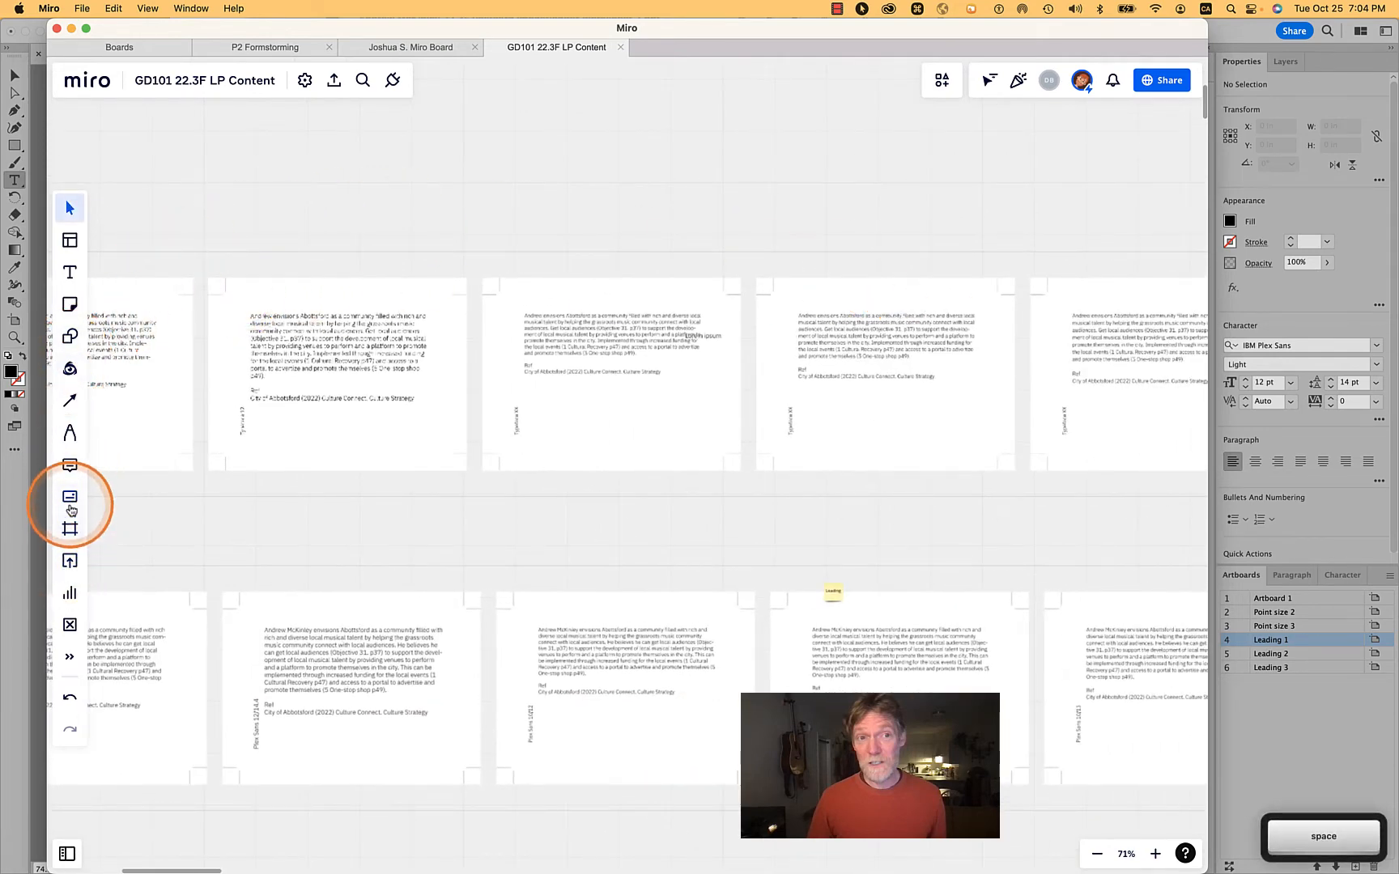
{"action": "left_click", "coordinate": [69, 305]}
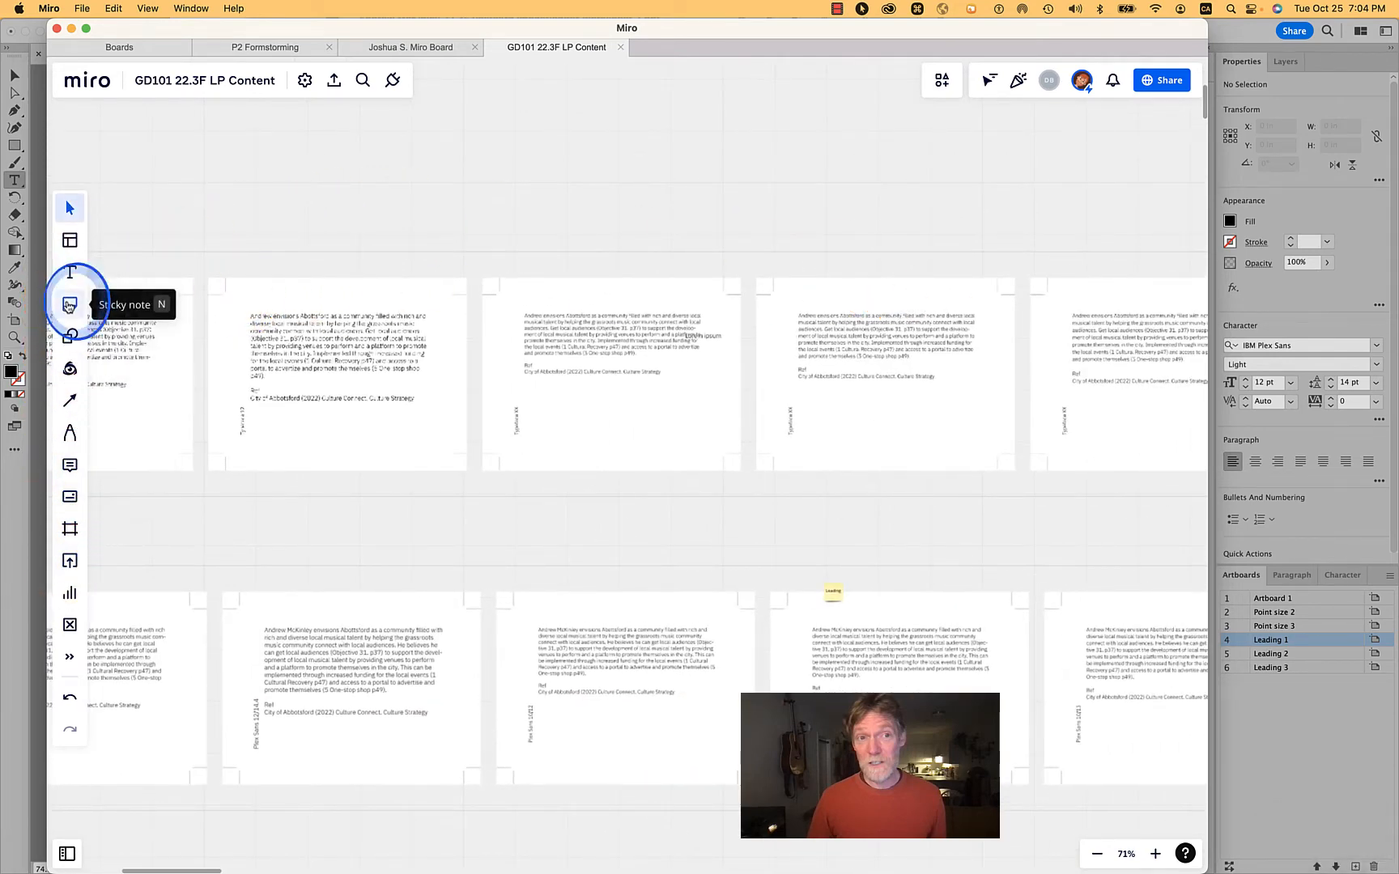
{"action": "left_click", "coordinate": [932, 275]}
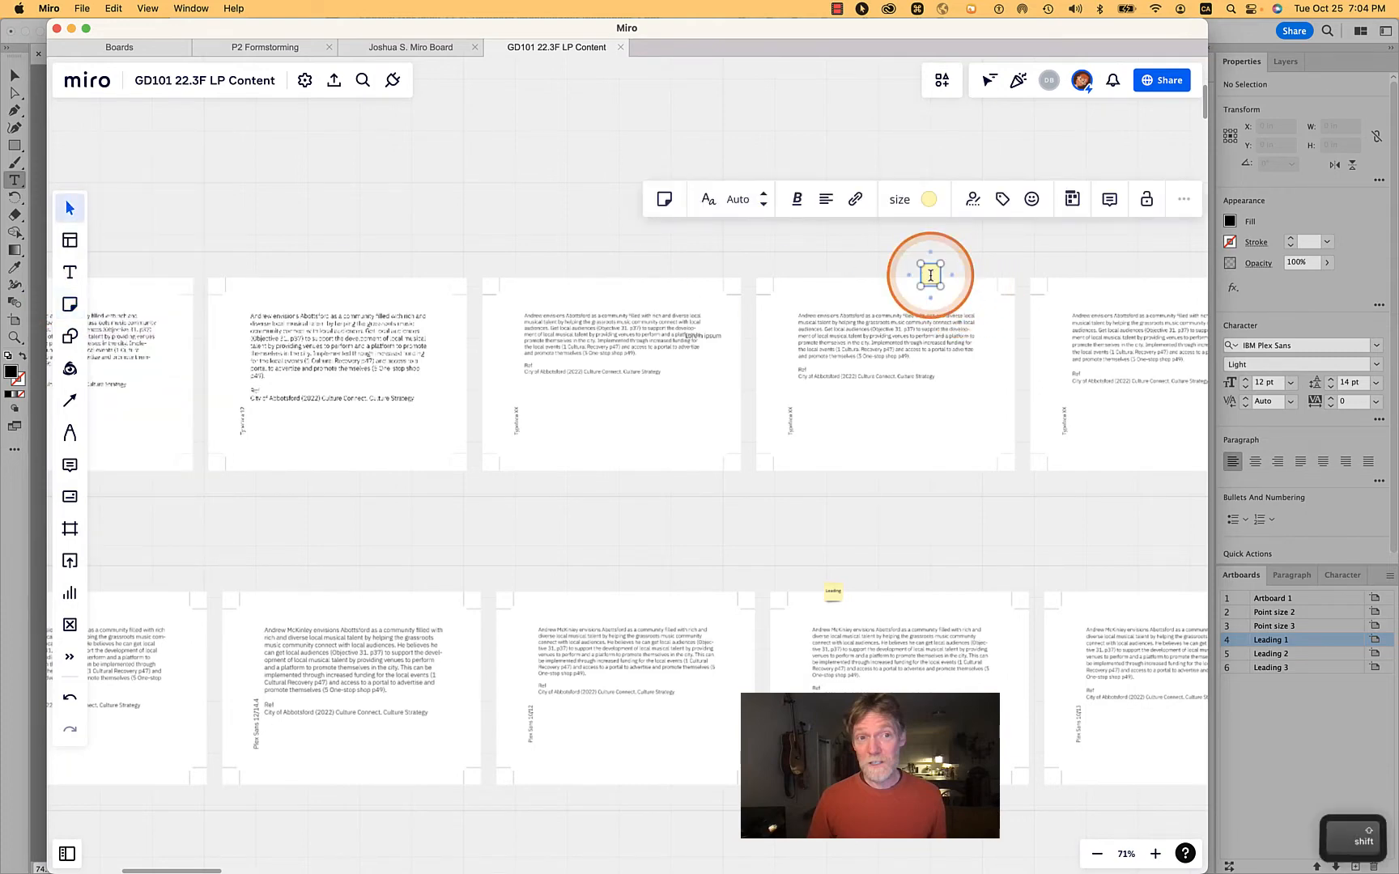
{"action": "type", "text": "Chosen leading"}
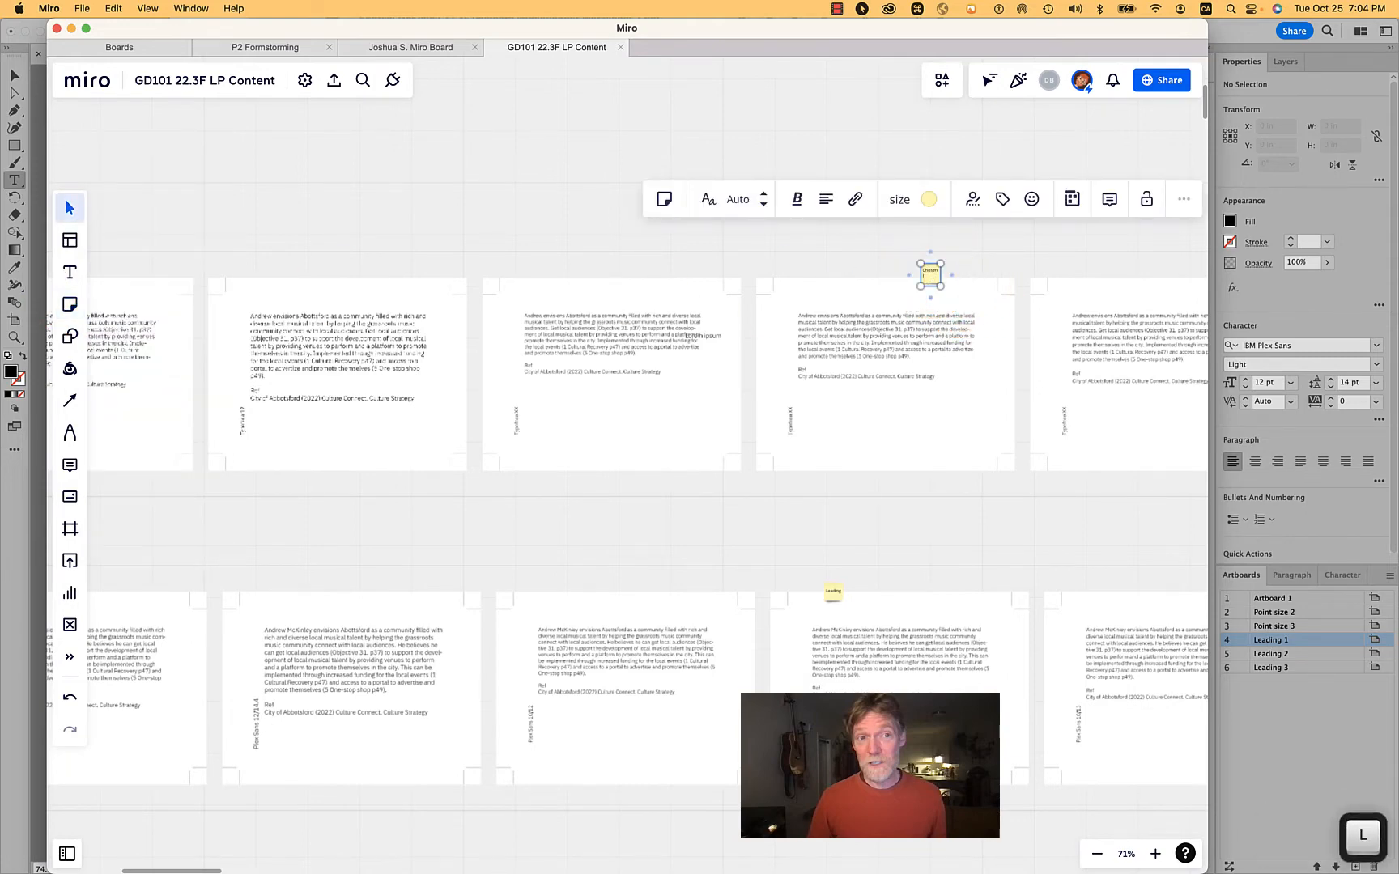
{"action": "left_click", "coordinate": [872, 250]}
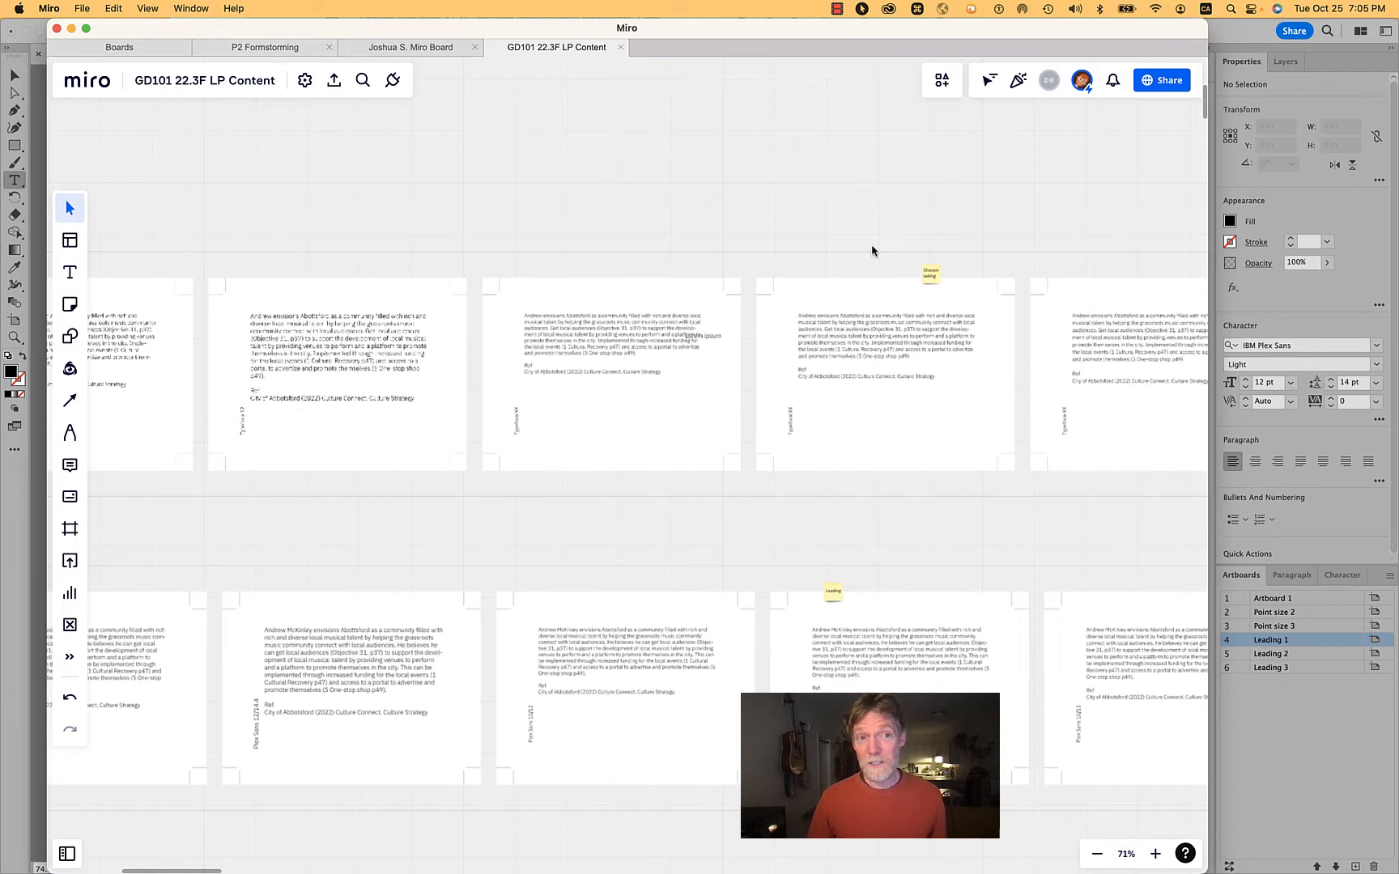
Rename Frame 1 around the extracted pages as "Type Size".
{"action": "scroll", "coordinate": [873, 250], "scroll_direction": "down", "scroll_amount": 10}
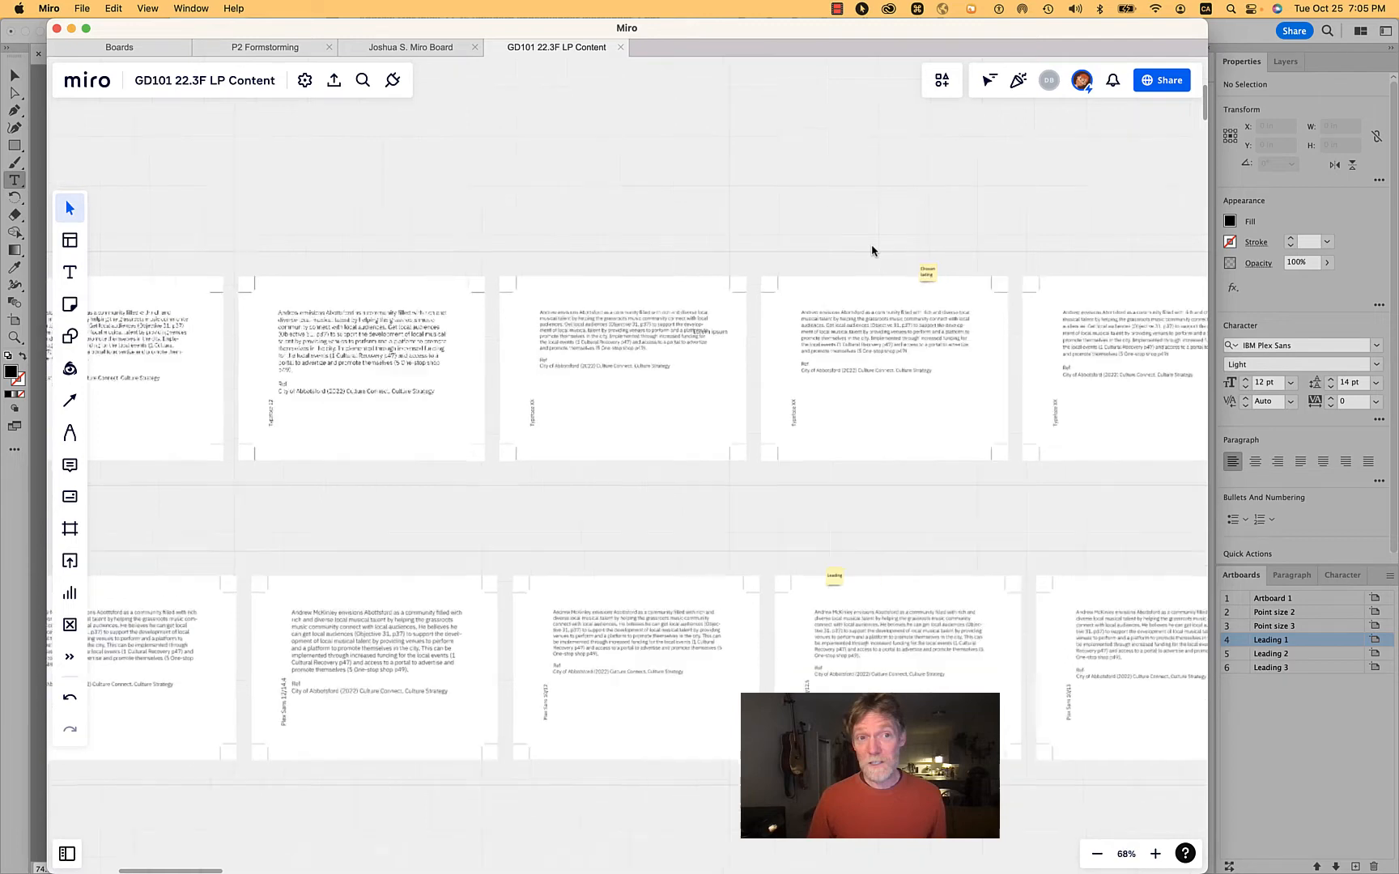
{"action": "left_click", "coordinate": [663, 229]}
{"action": "left_click_drag", "start_coordinate": [661, 230], "coordinate": [981, 298]}
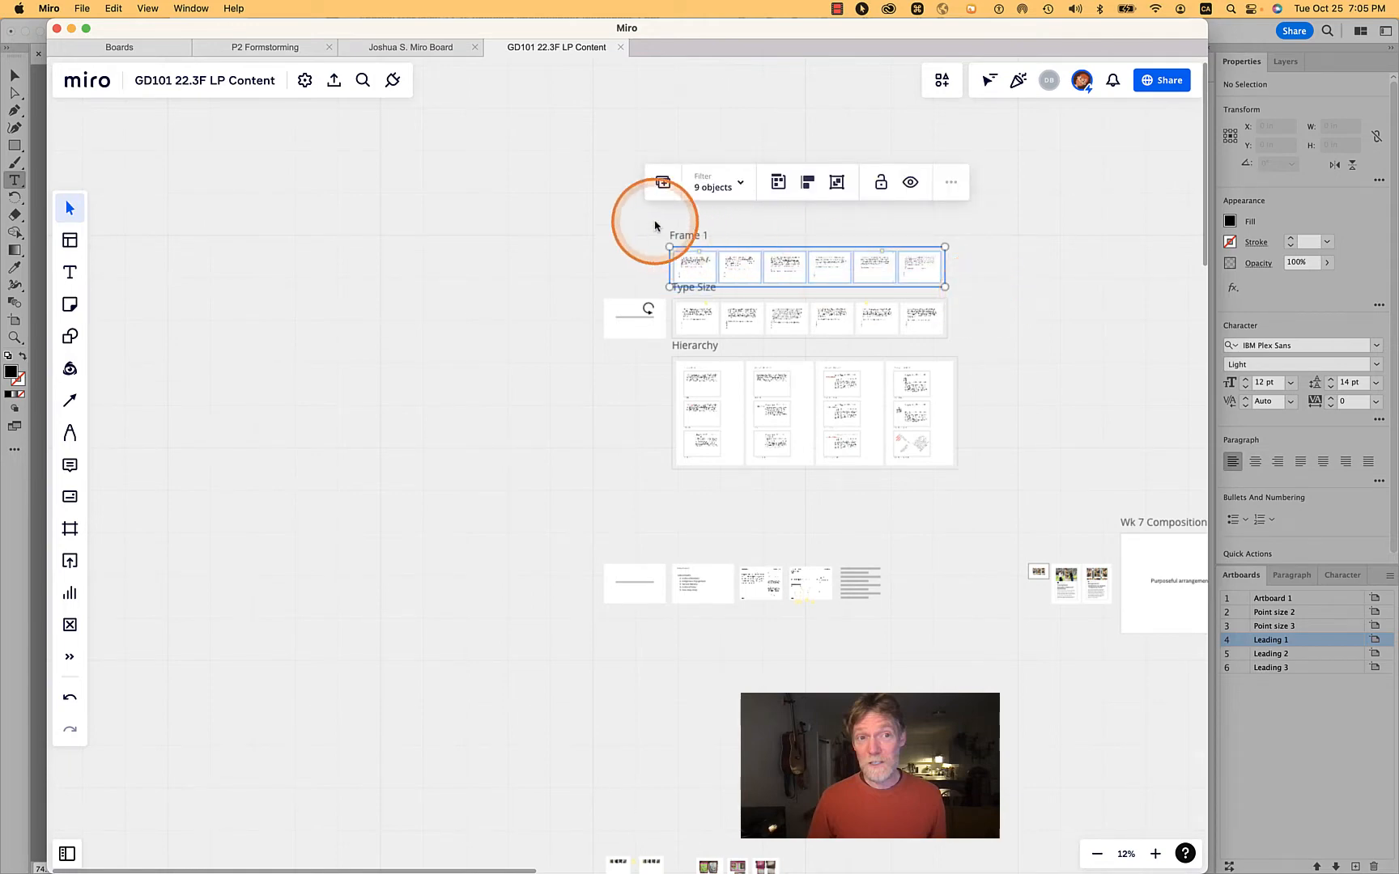
{"action": "left_click", "coordinate": [697, 235]}
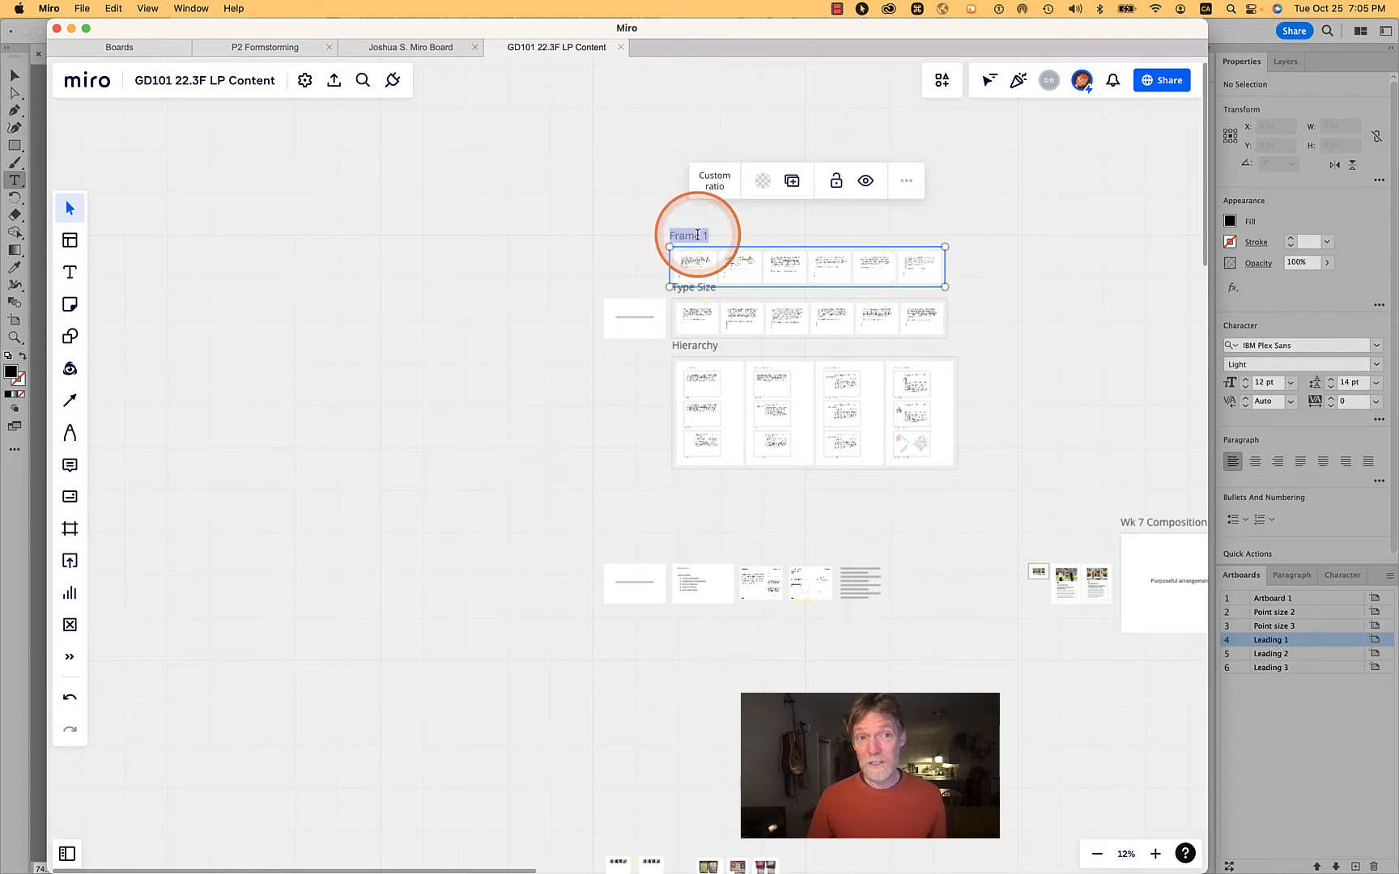
{"action": "scroll", "coordinate": [713, 185], "scroll_direction": "up", "scroll_amount": 5}
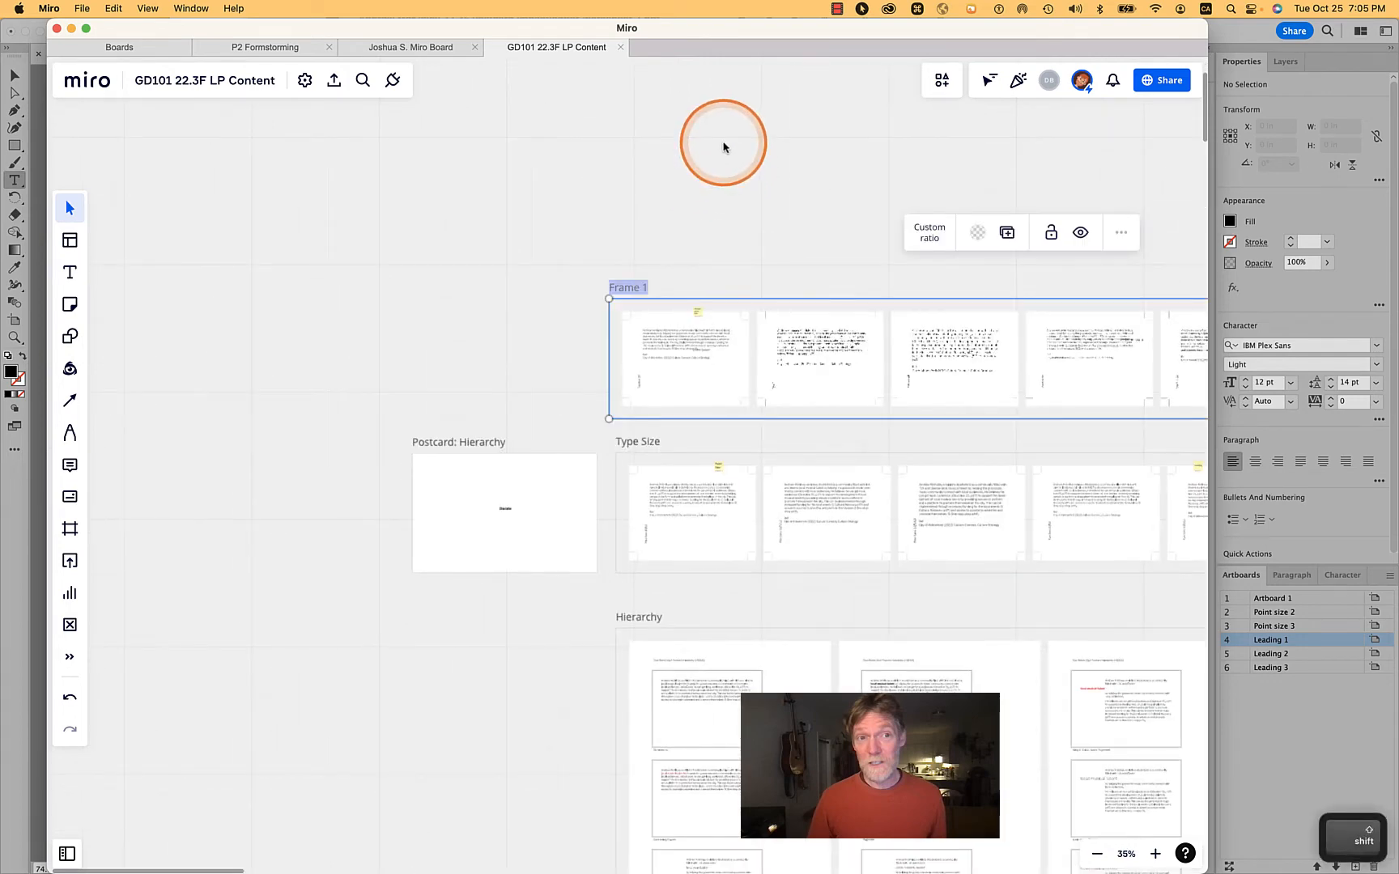
{"action": "type", "text": "Type Size"}
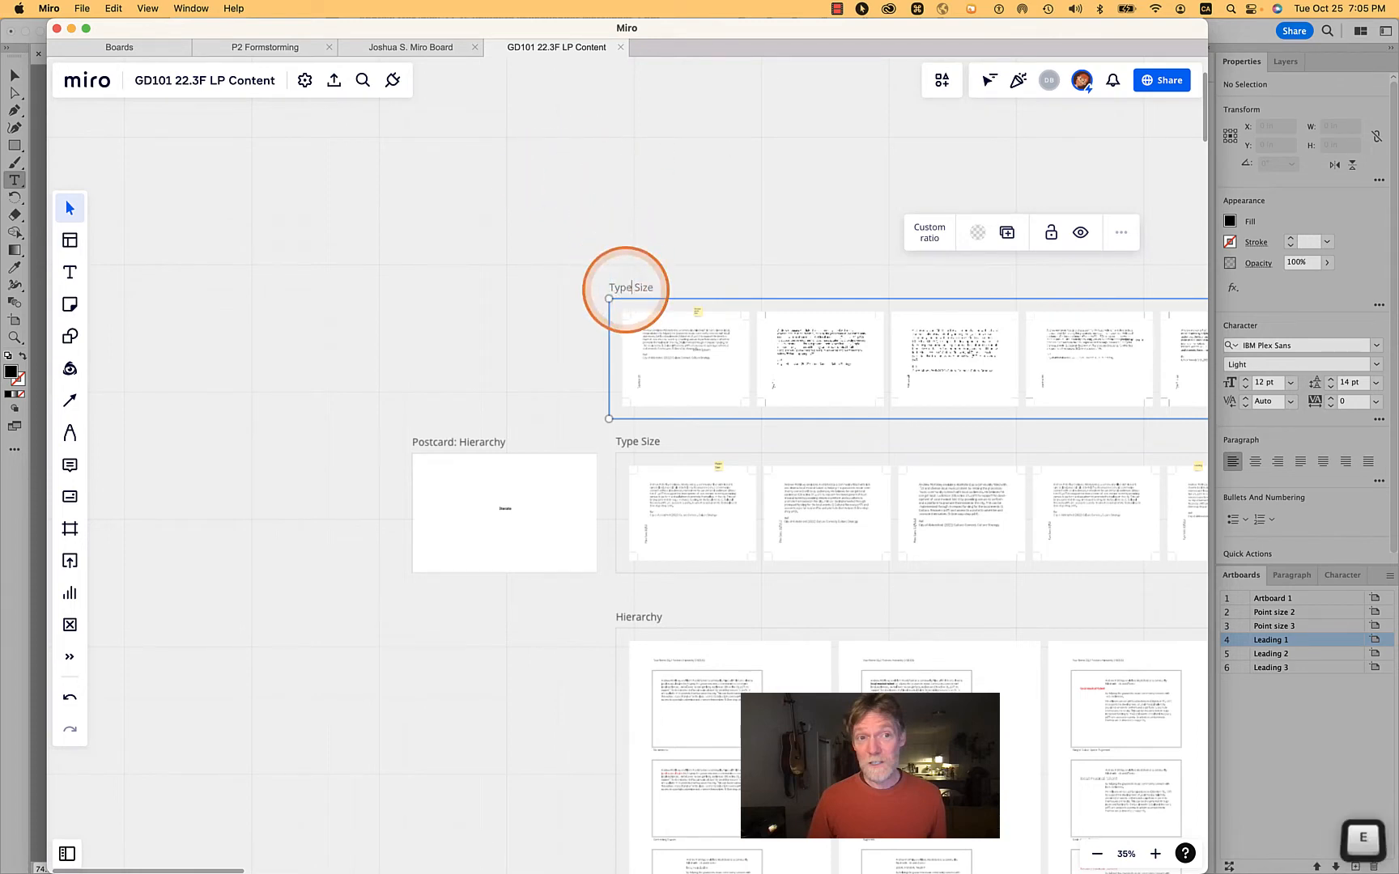
{"action": "left_click", "coordinate": [650, 208]}
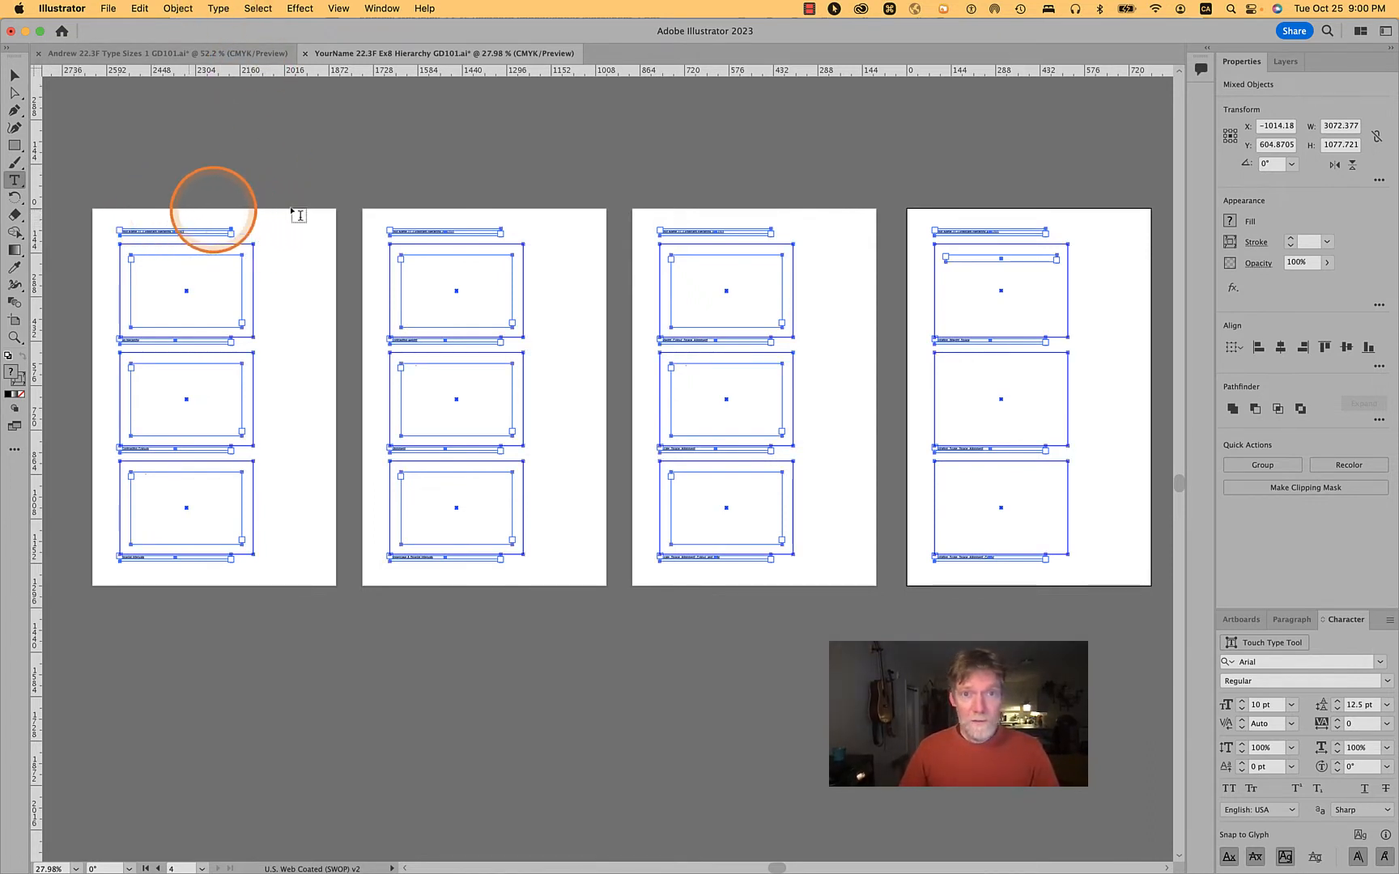
Switch to Illustrator's Ex8 Hierarchy document, select all objects and set their typeface to IBM Plex Sans Thin.
{"action": "key", "text": "v"}
{"action": "left_click", "coordinate": [258, 8]}
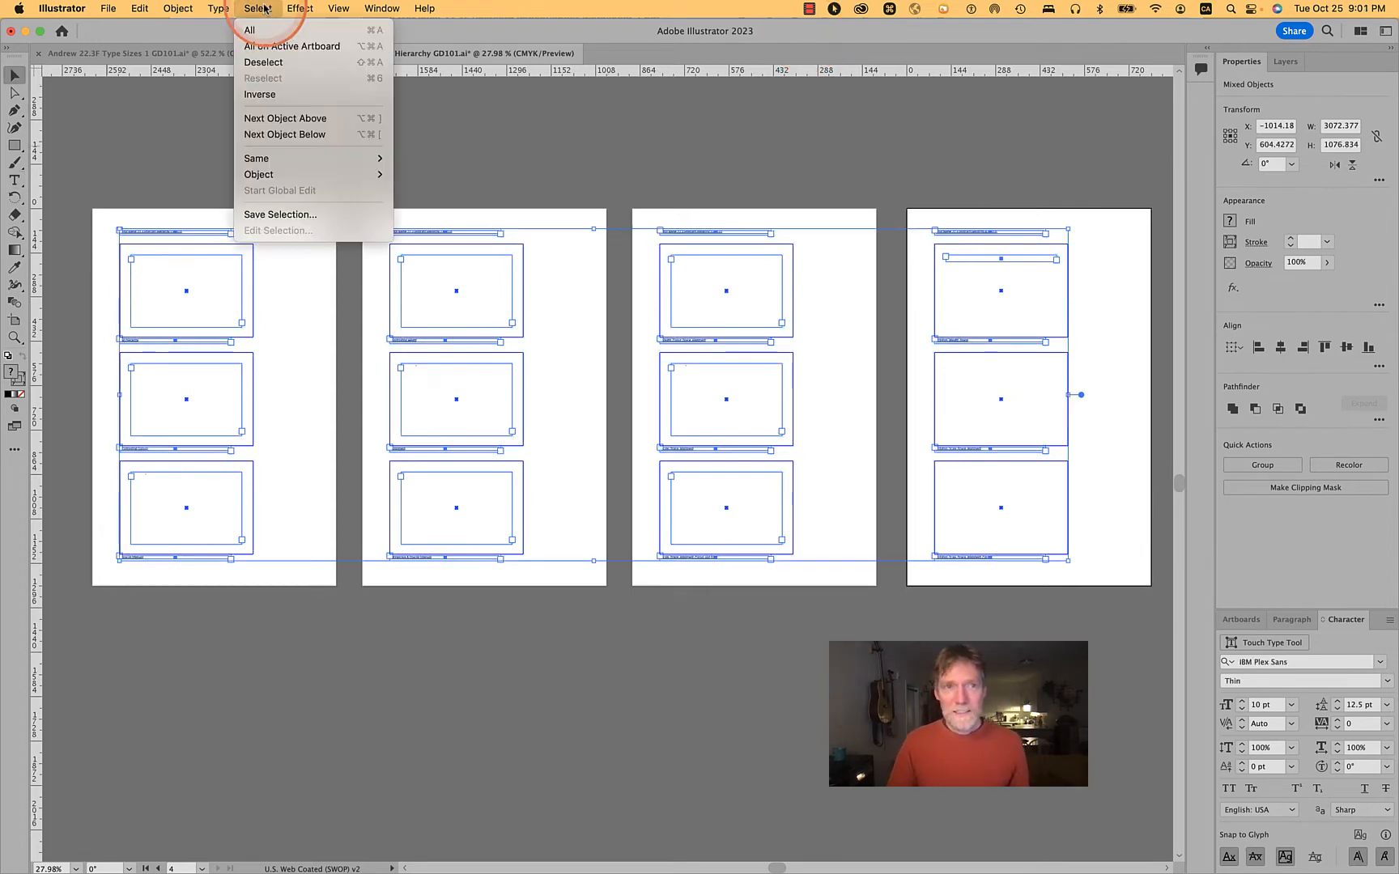
{"action": "left_click", "coordinate": [266, 30]}
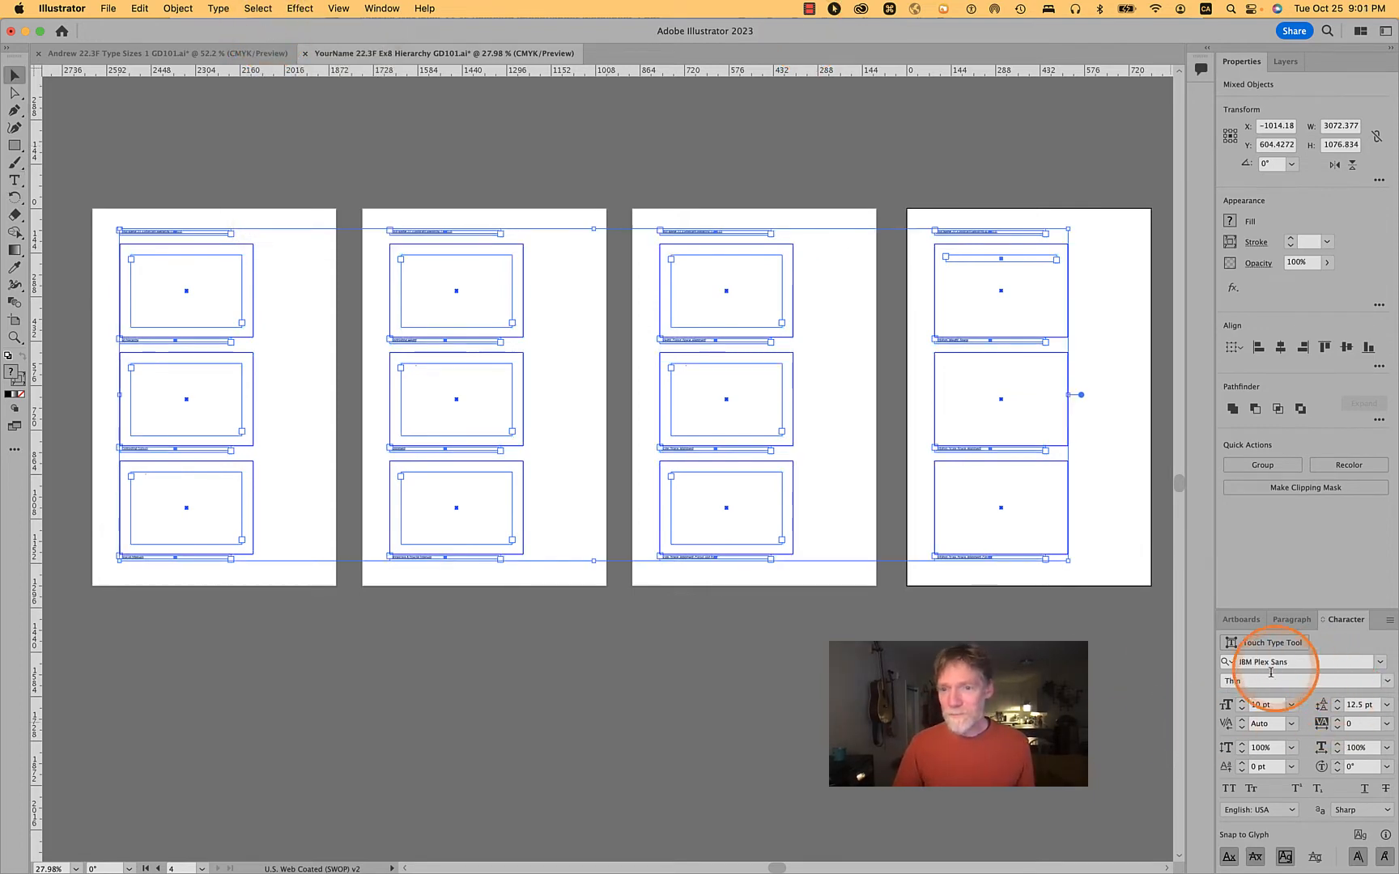
{"action": "left_click", "coordinate": [1379, 661]}
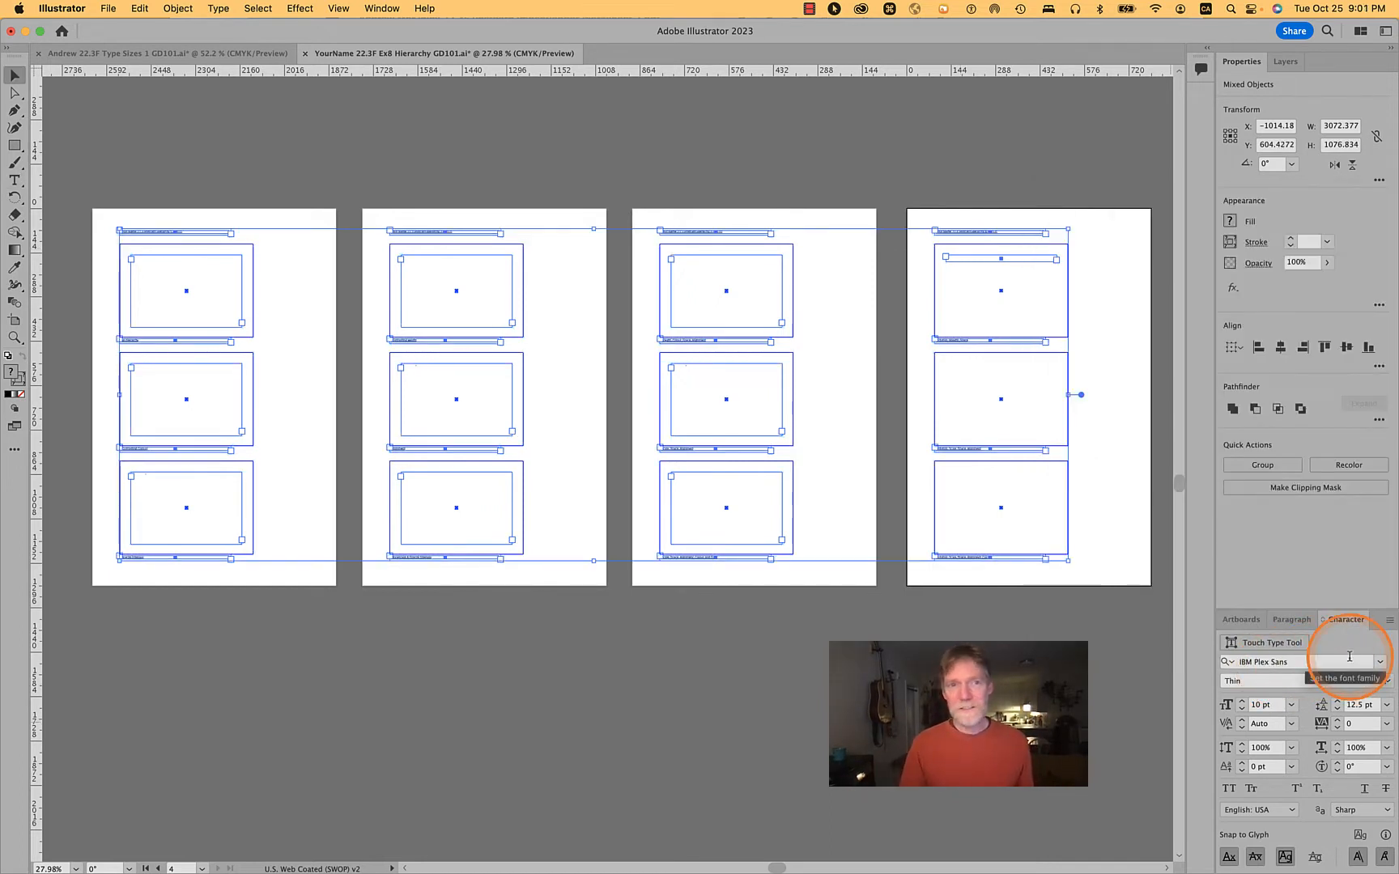
{"action": "left_click", "coordinate": [113, 196]}
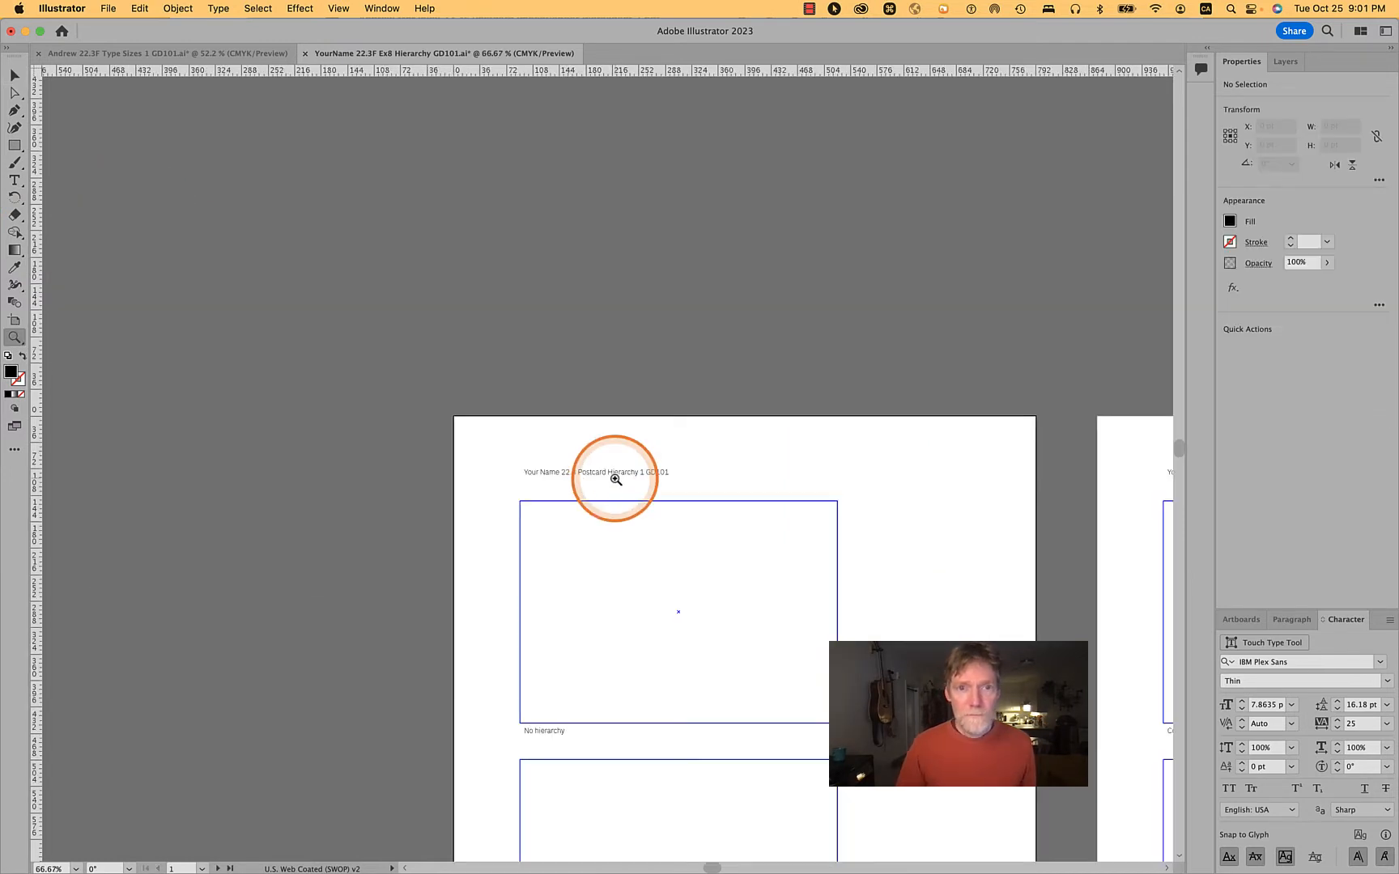
Examine the name heading and the first postcard frame on the Hierarchy 1 artboard.
{"action": "left_click", "coordinate": [615, 478]}
{"action": "key", "text": "space"}
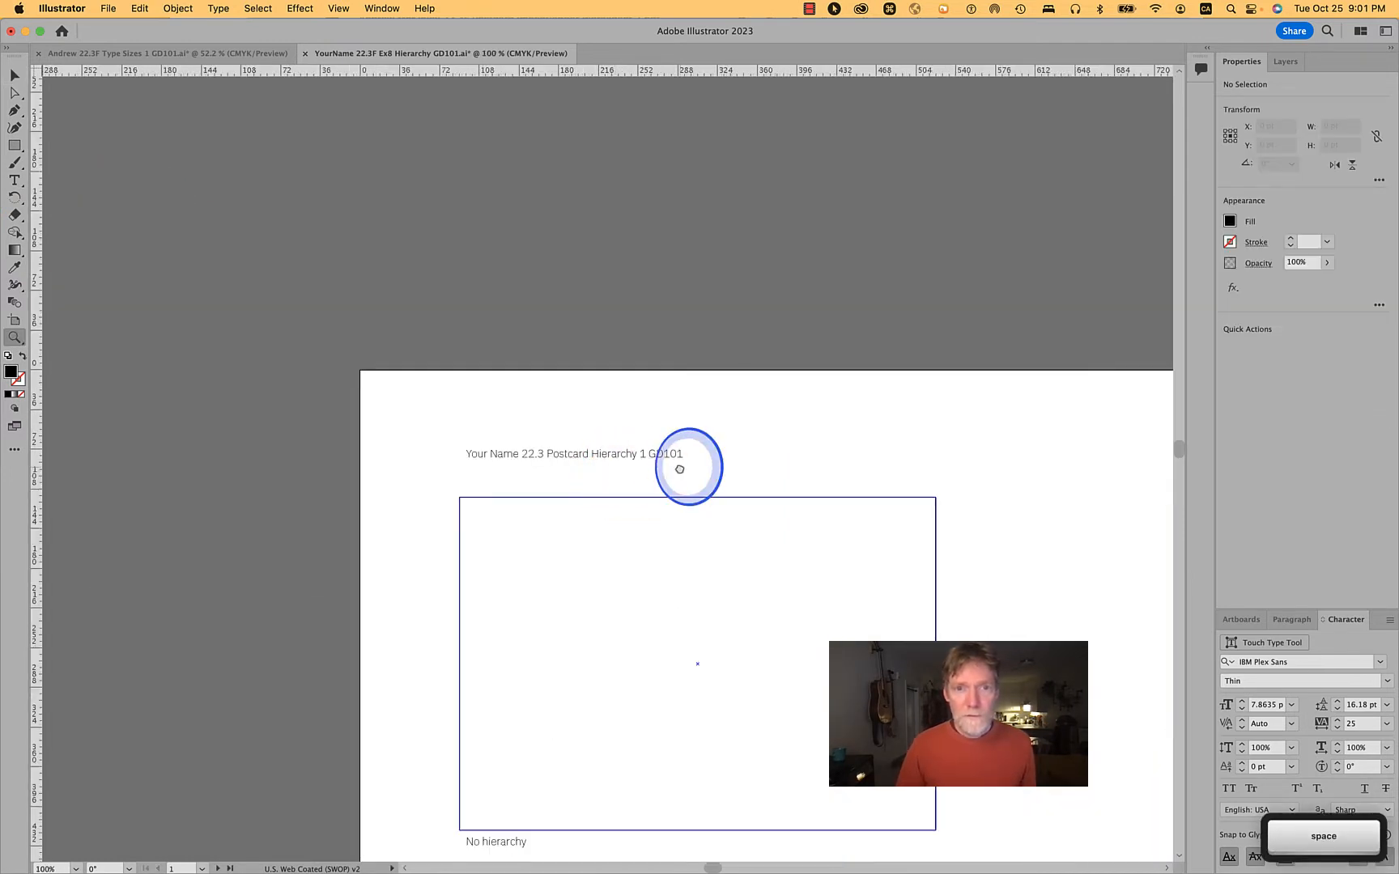
{"action": "left_click_drag", "start_coordinate": [680, 468], "coordinate": [465, 372]}
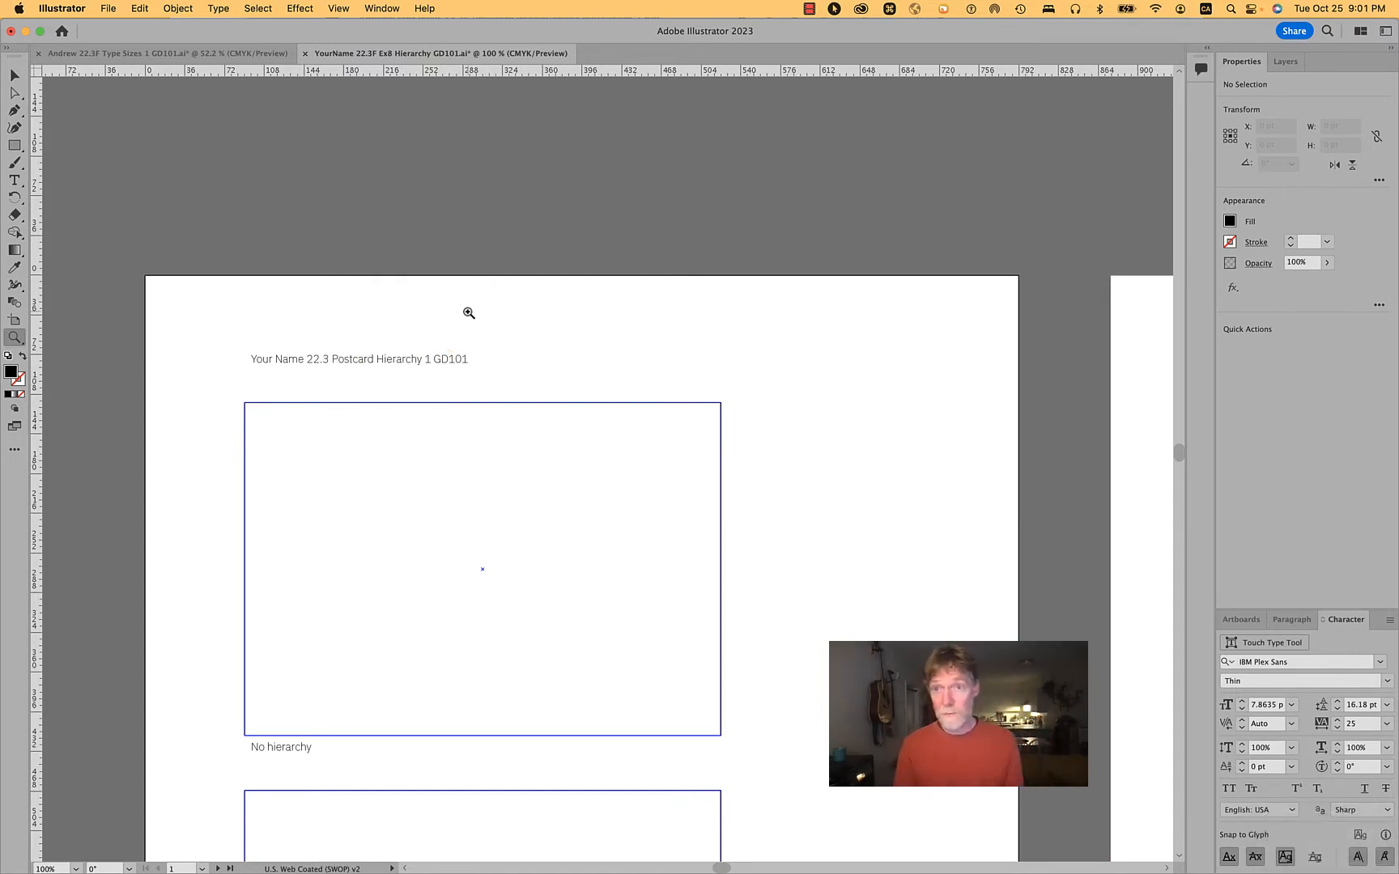
{"action": "key", "text": "super+z"}
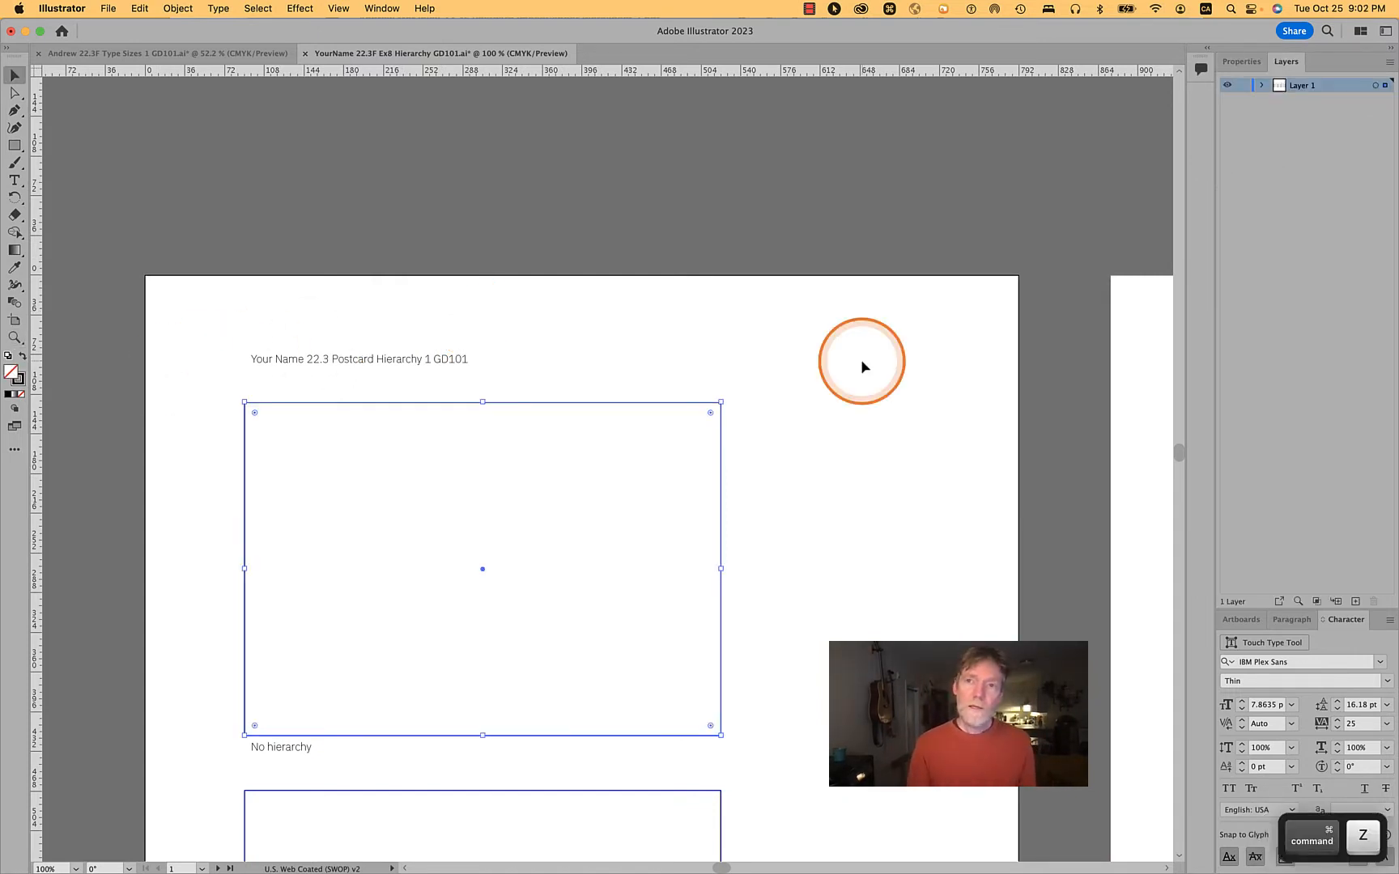
{"action": "left_click", "coordinate": [842, 339]}
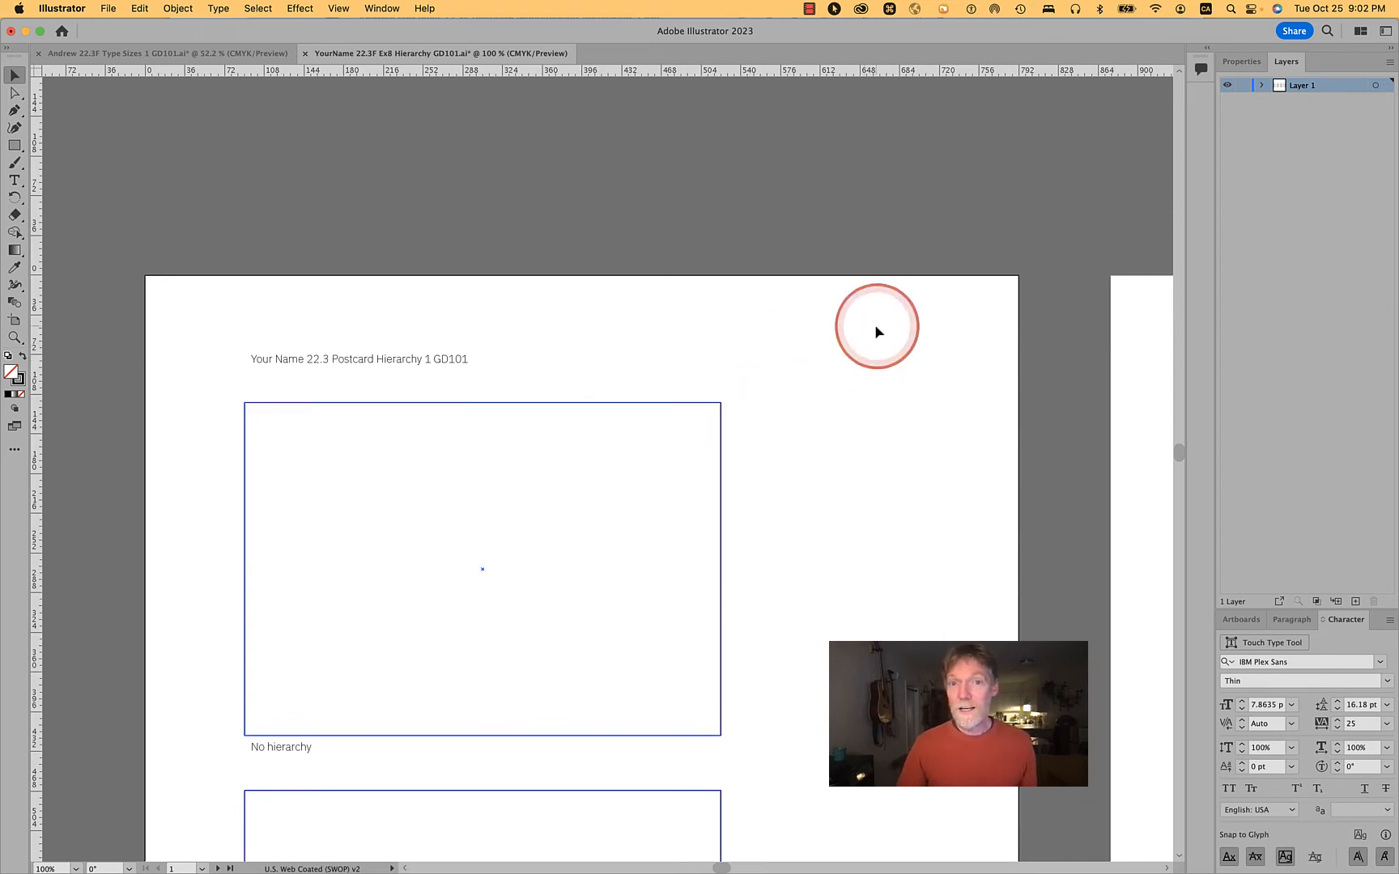
{"action": "left_click", "coordinate": [1241, 62]}
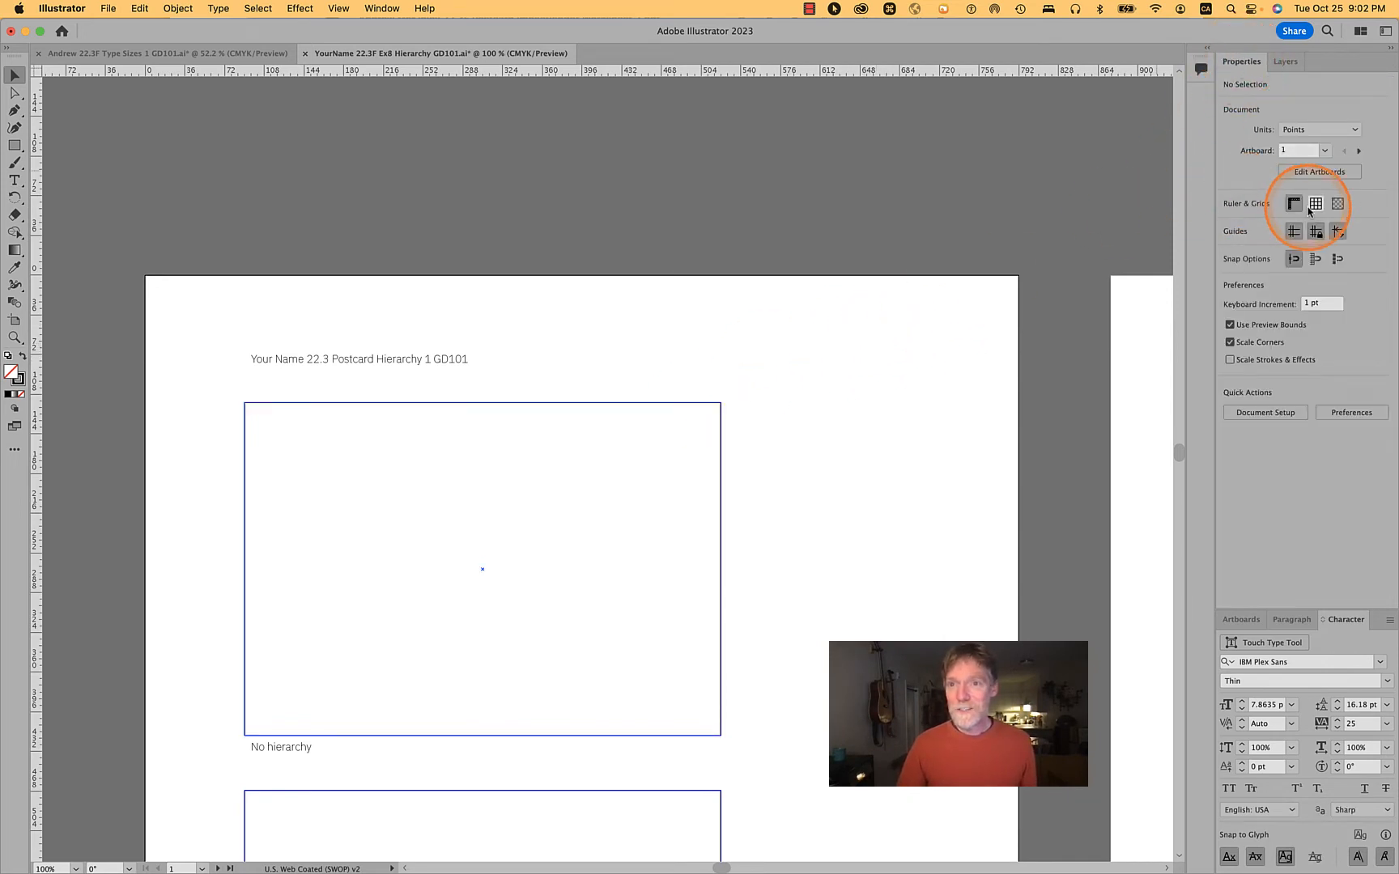
{"action": "left_click", "coordinate": [632, 514]}
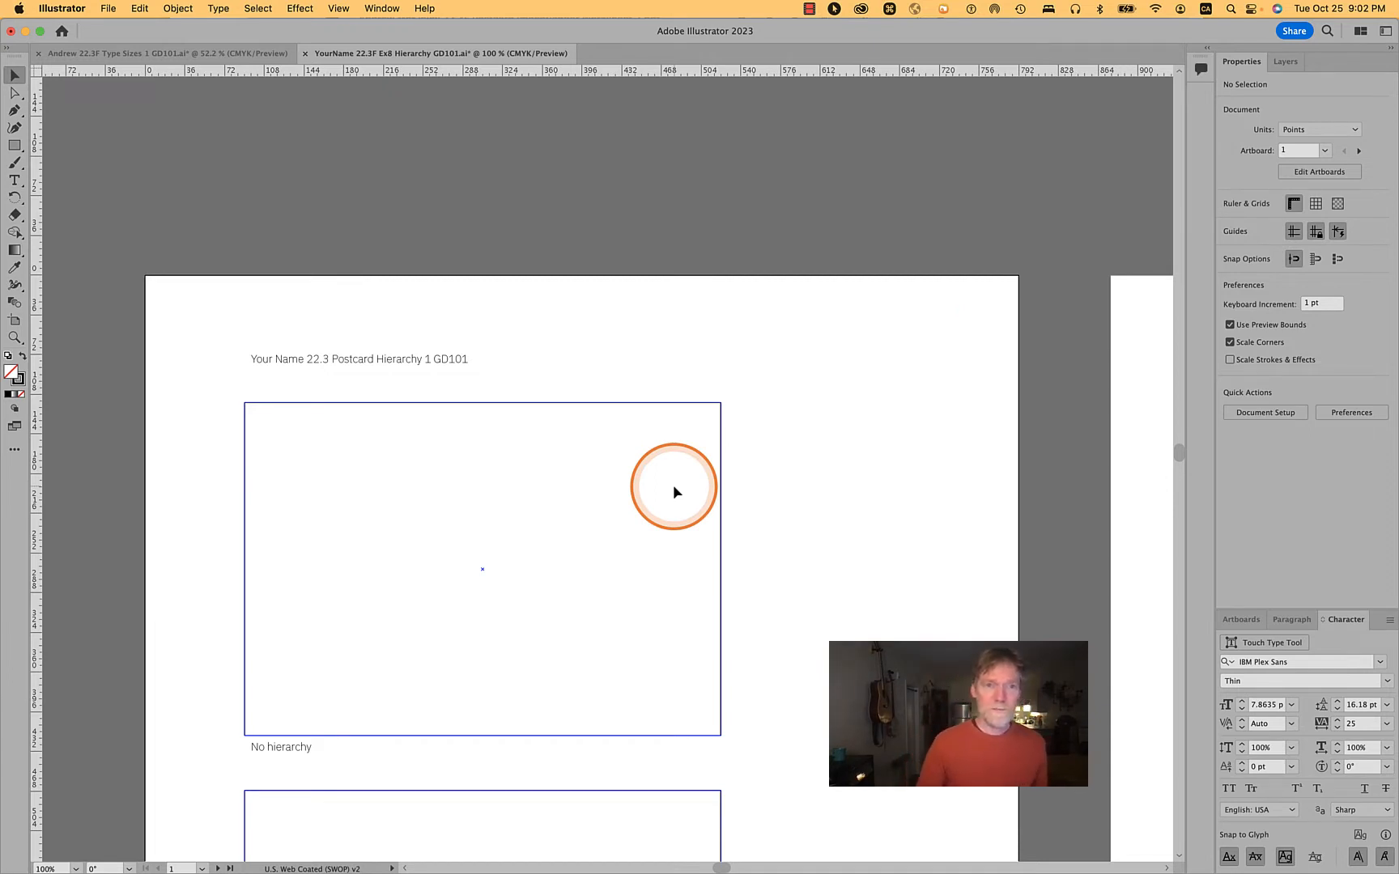
{"action": "left_click_drag", "start_coordinate": [261, 363], "coordinate": [239, 357]}
{"action": "double_click", "coordinate": [296, 359]}
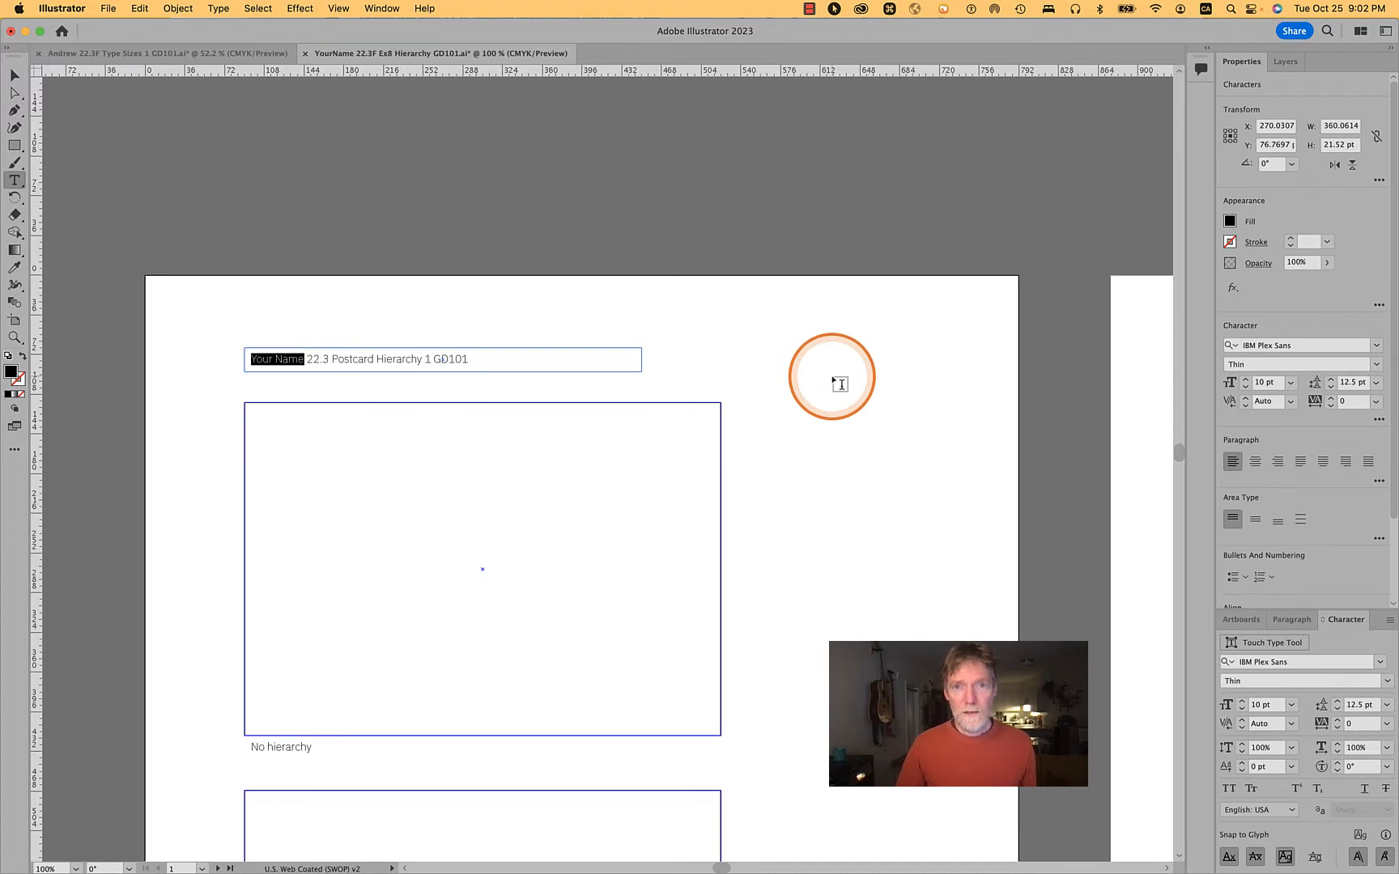
{"action": "left_click", "coordinate": [17, 75]}
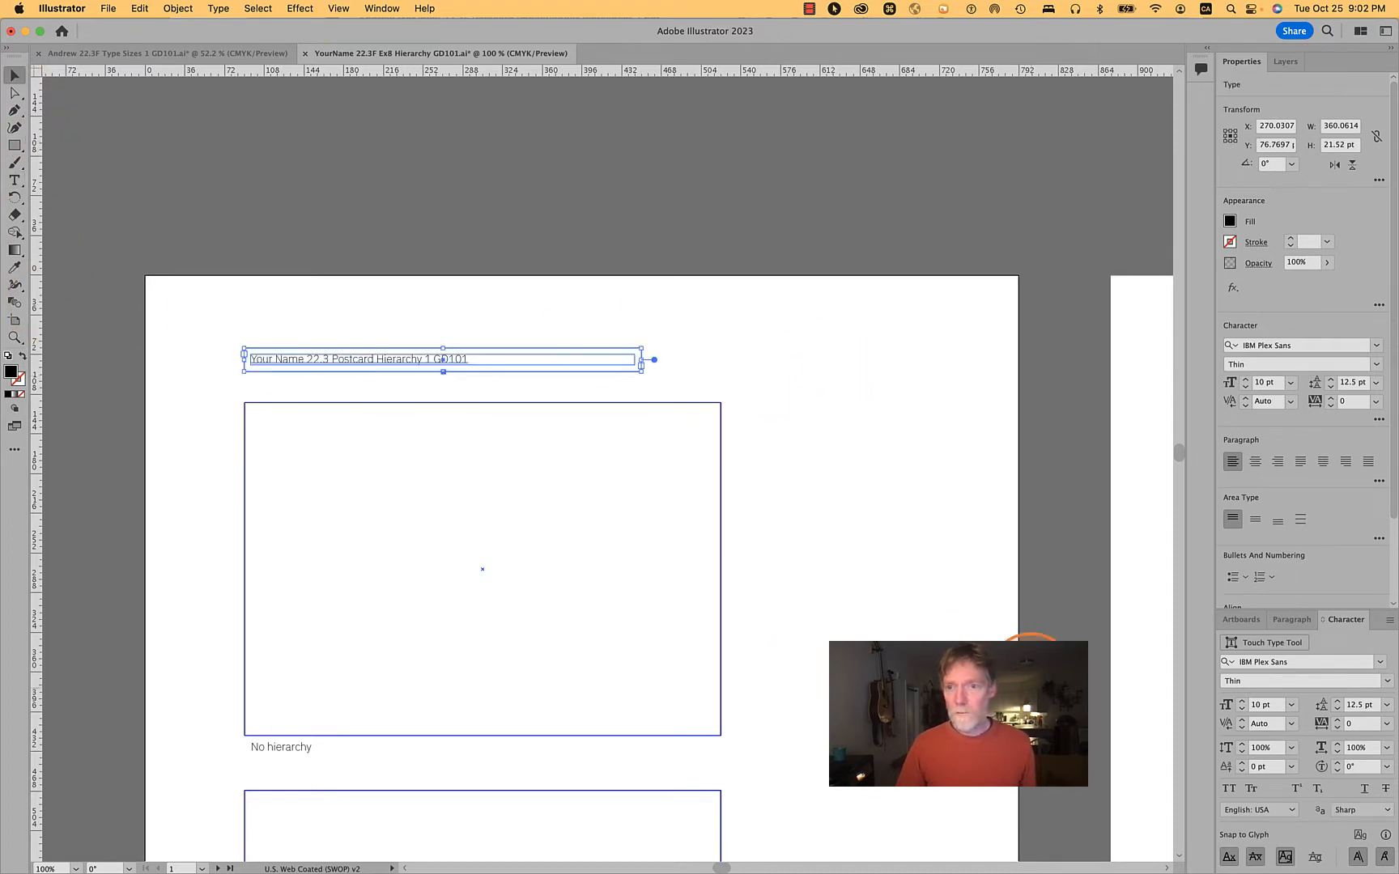
Review the Hierarchy 2, 3 and 4 artboards and return to Hierarchy 1.
{"action": "left_click", "coordinate": [1242, 620]}
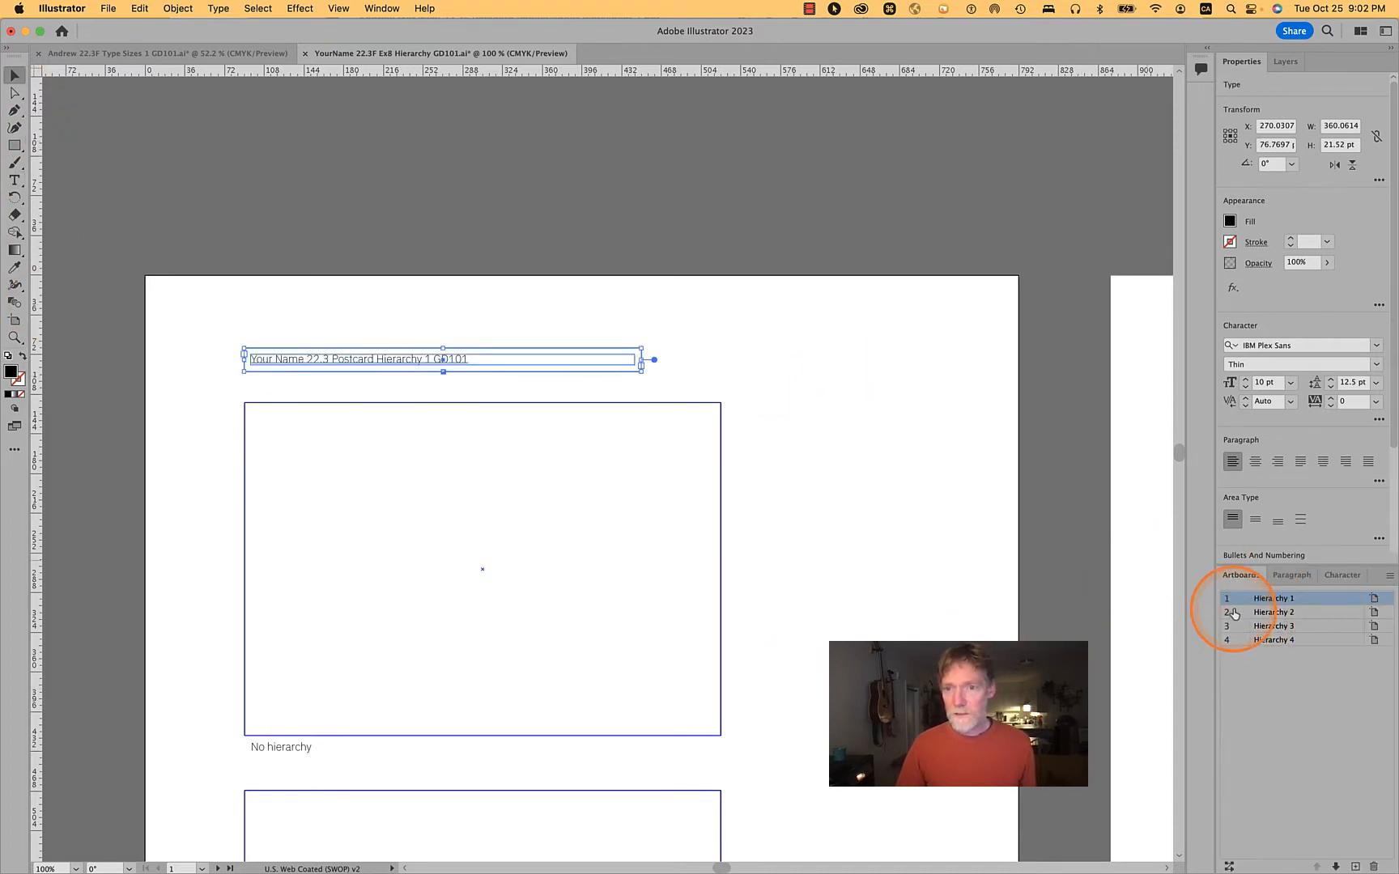
{"action": "double_click", "coordinate": [1234, 614]}
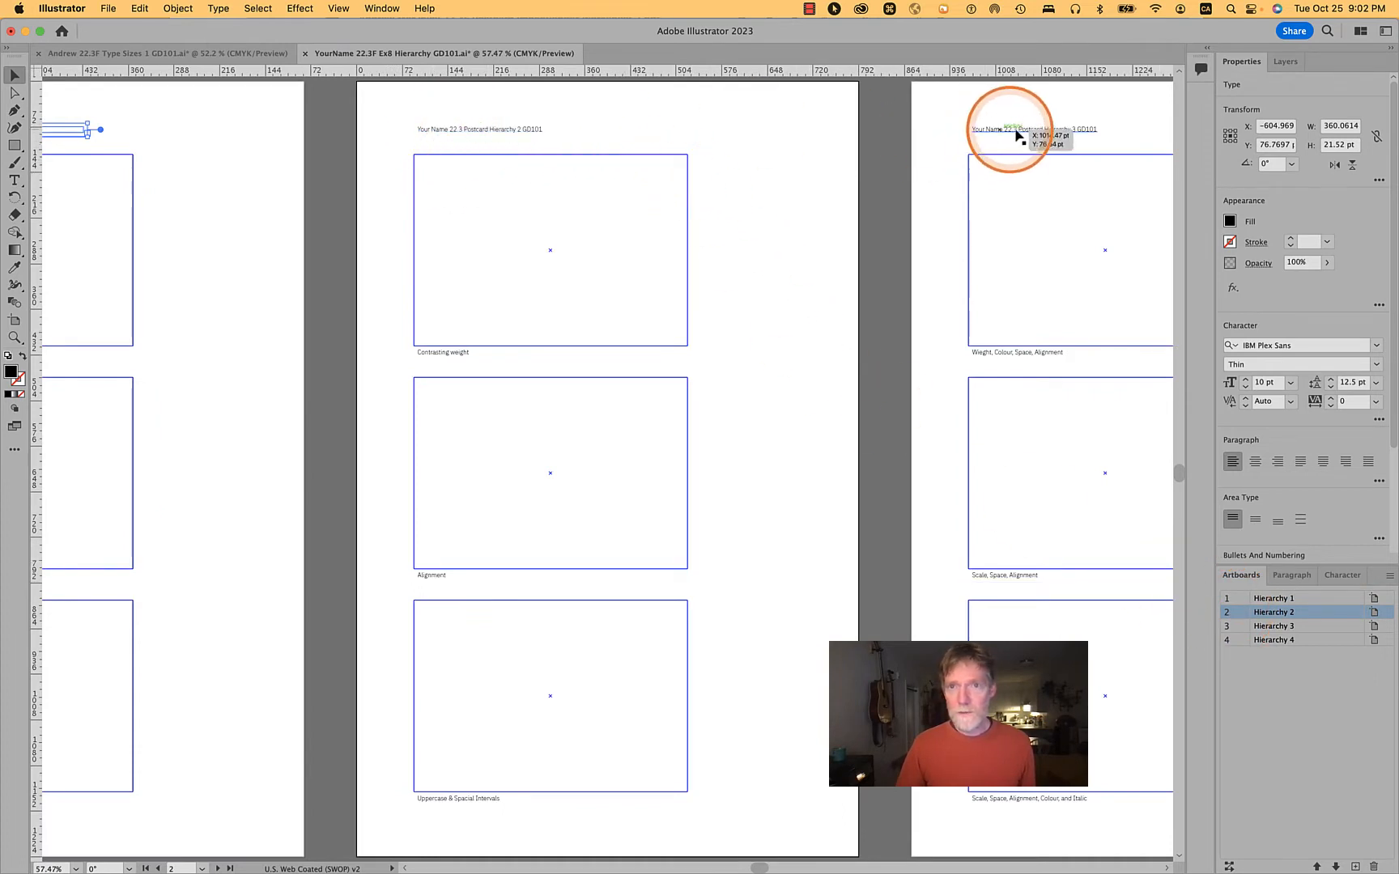
{"action": "double_click", "coordinate": [1235, 632]}
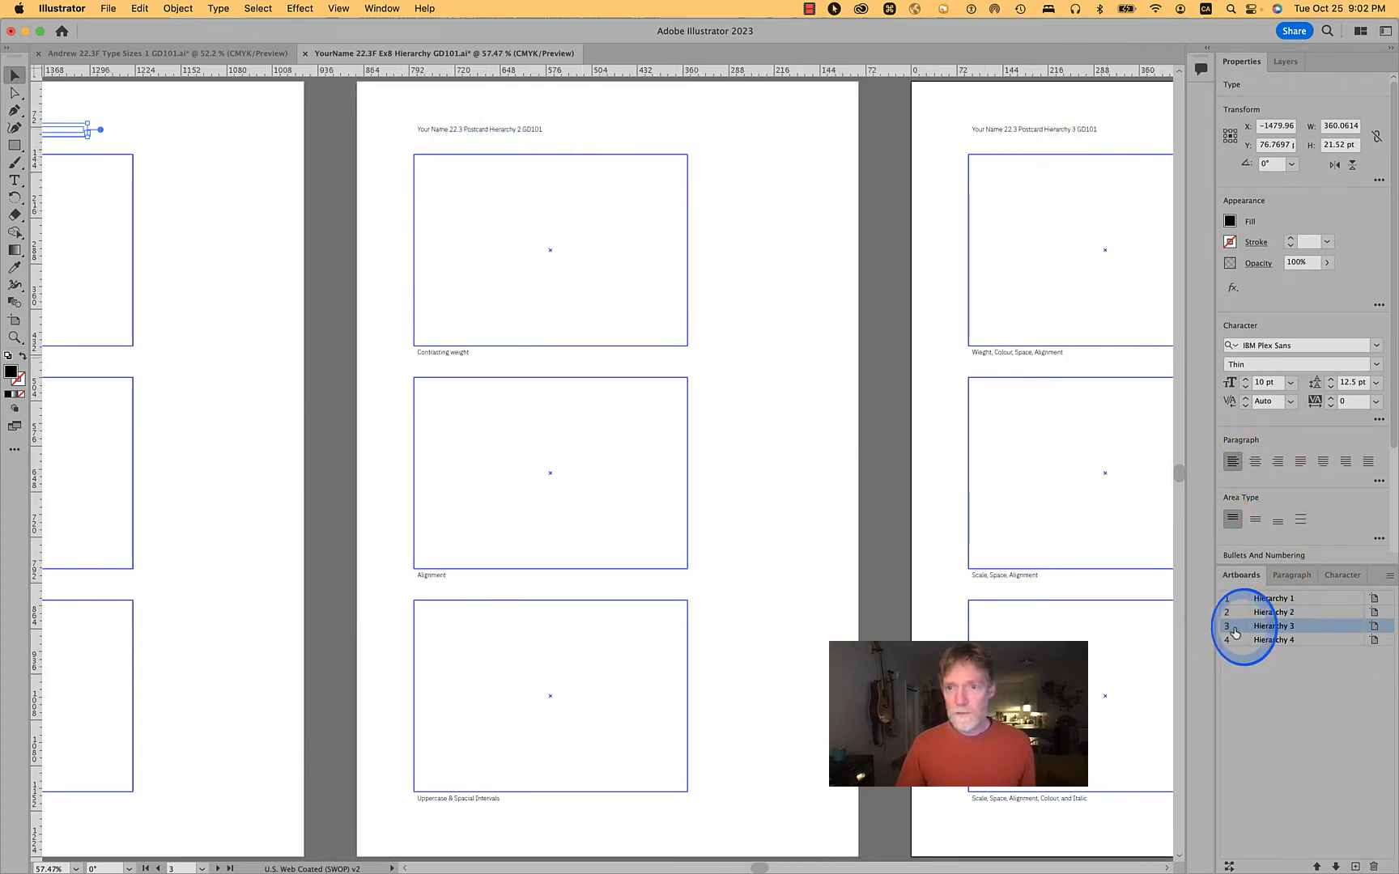
{"action": "double_click", "coordinate": [1233, 641]}
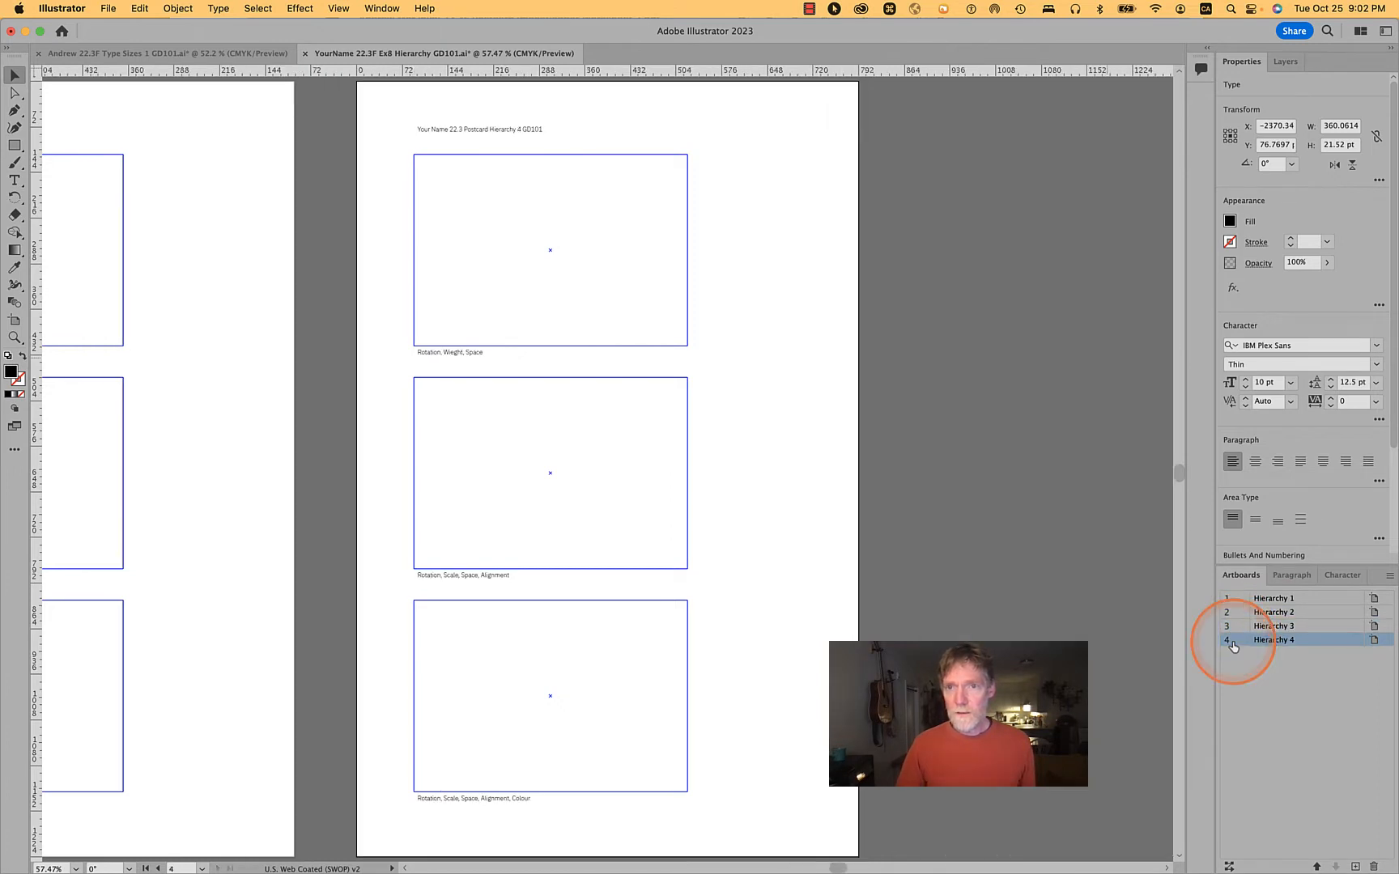
{"action": "double_click", "coordinate": [1232, 599]}
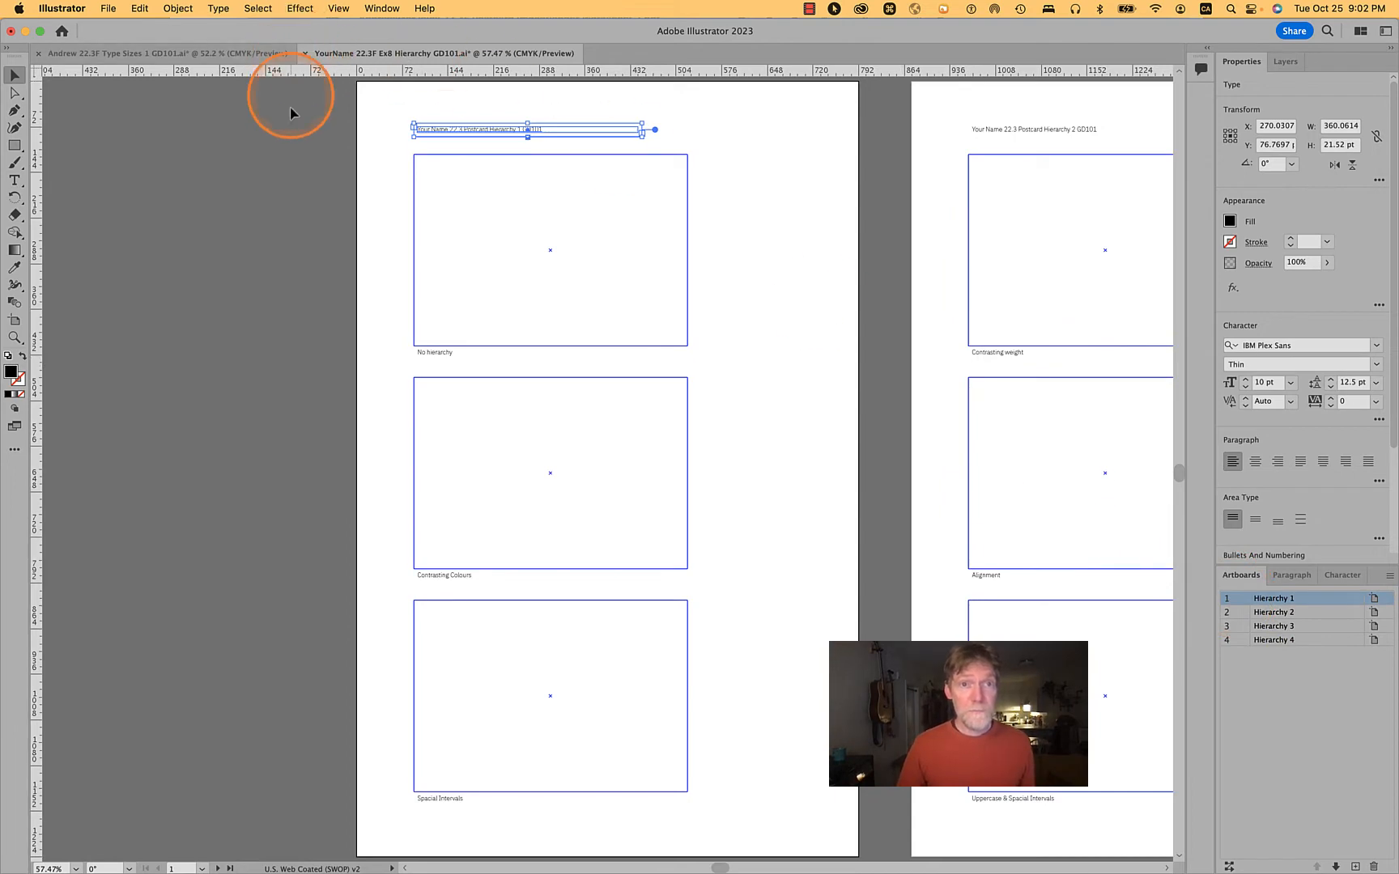
{"action": "left_click", "coordinate": [306, 175]}
Switch to the Type Sizes document and copy the main paragraph from the Leading 2 artboard.
{"action": "left_click", "coordinate": [202, 55]}
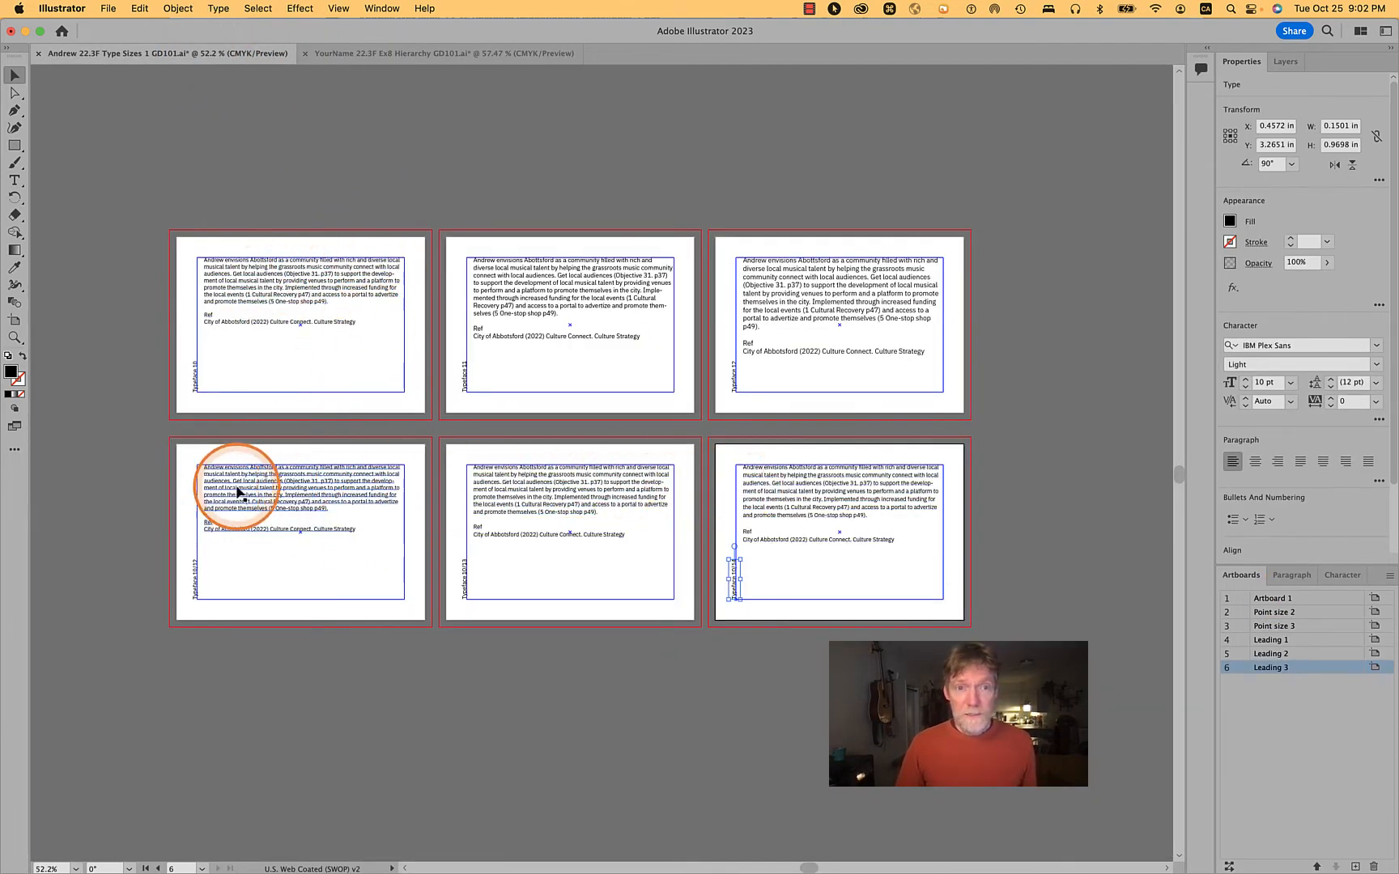
{"action": "left_click", "coordinate": [545, 493]}
{"action": "double_click", "coordinate": [544, 496]}
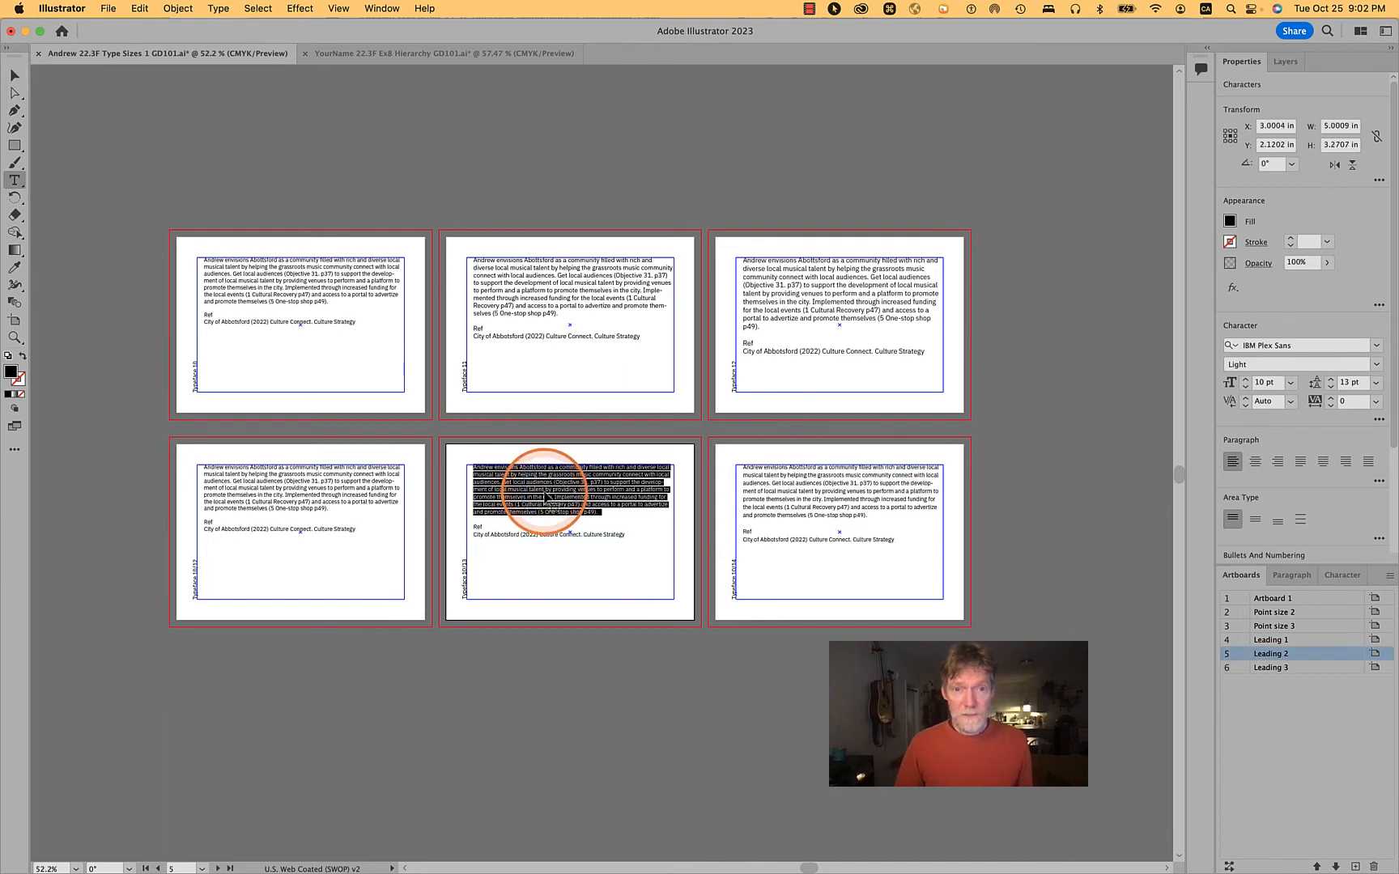
{"action": "key", "text": "super+c"}
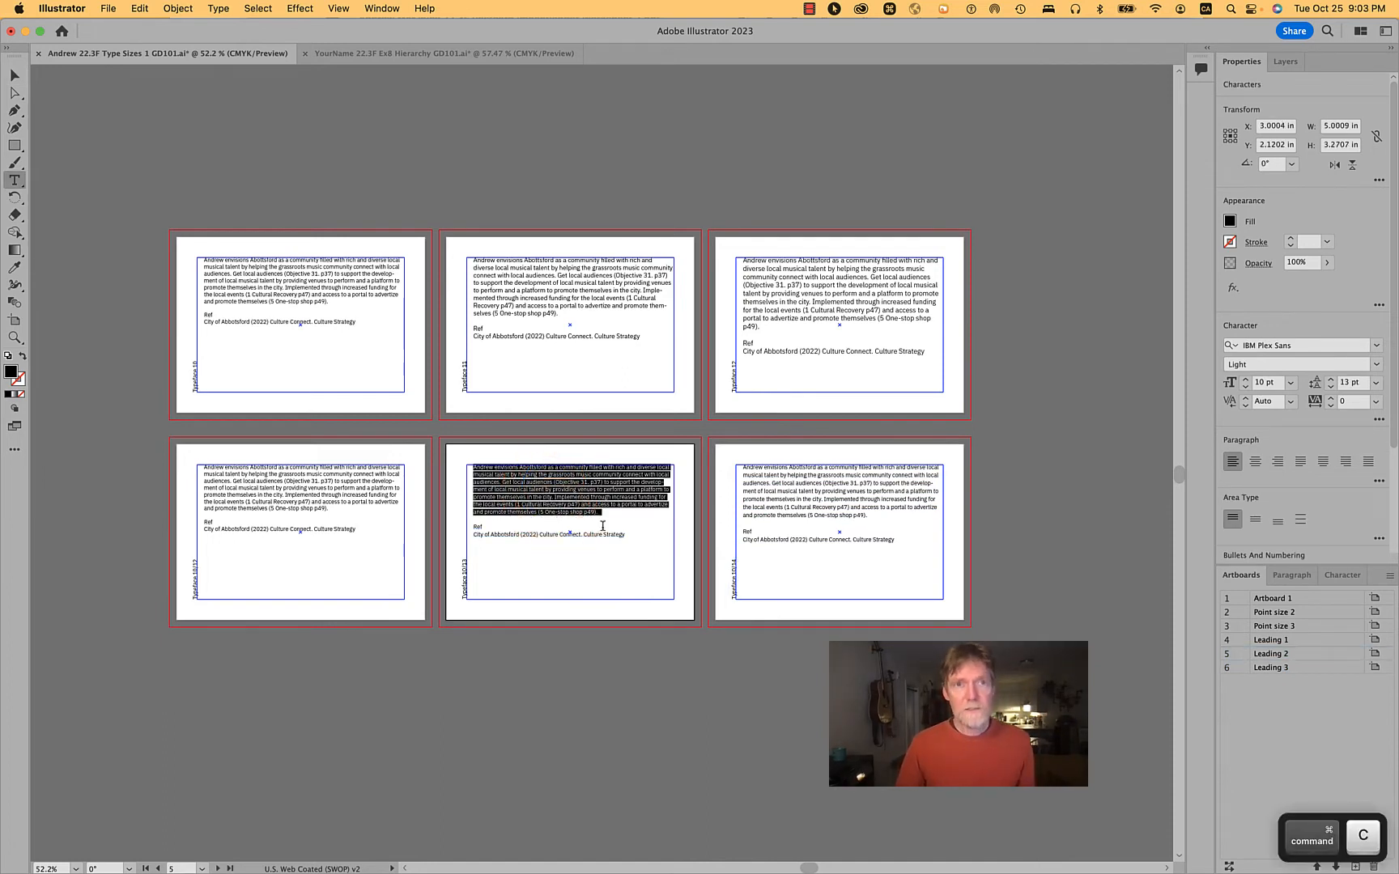
Return to the Ex8 Hierarchy document and display it in Outline view to reveal the text areas inside the postcard frames.
{"action": "left_click", "coordinate": [407, 55]}
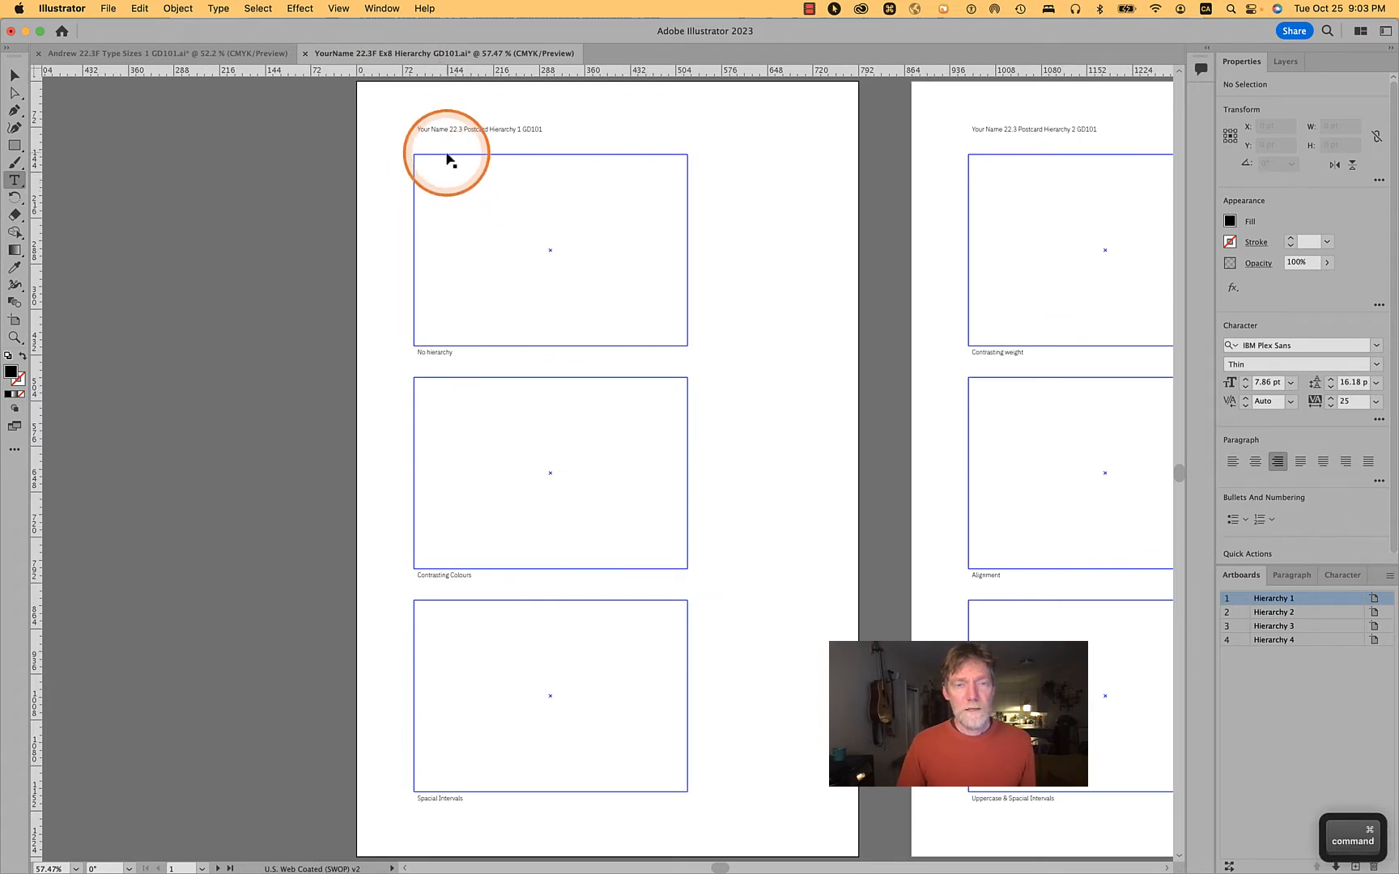
{"action": "left_click", "coordinate": [447, 156], "text": "super"}
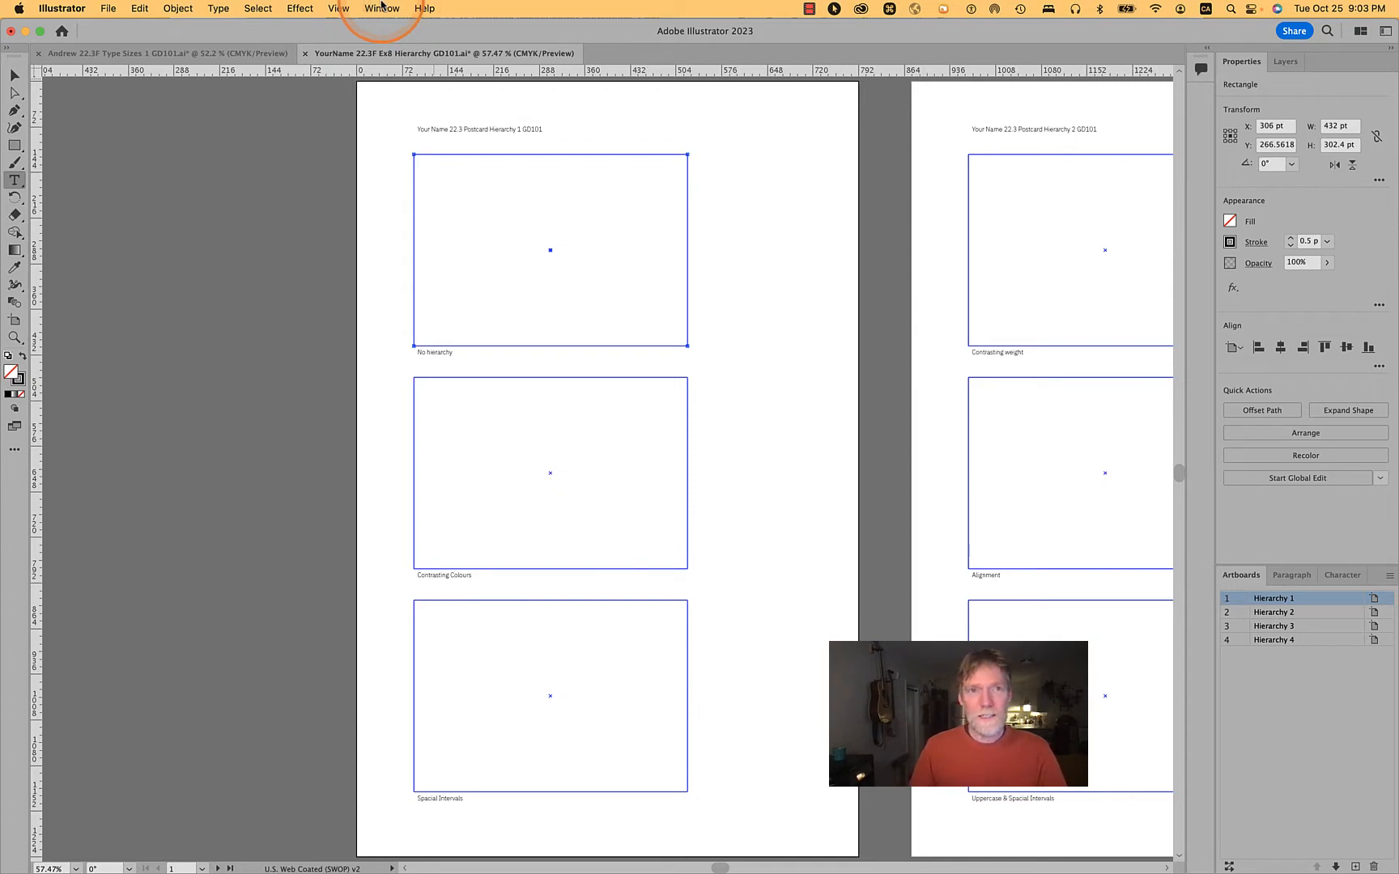
{"action": "left_click", "coordinate": [381, 6]}
{"action": "mouse_move", "coordinate": [339, 8]}
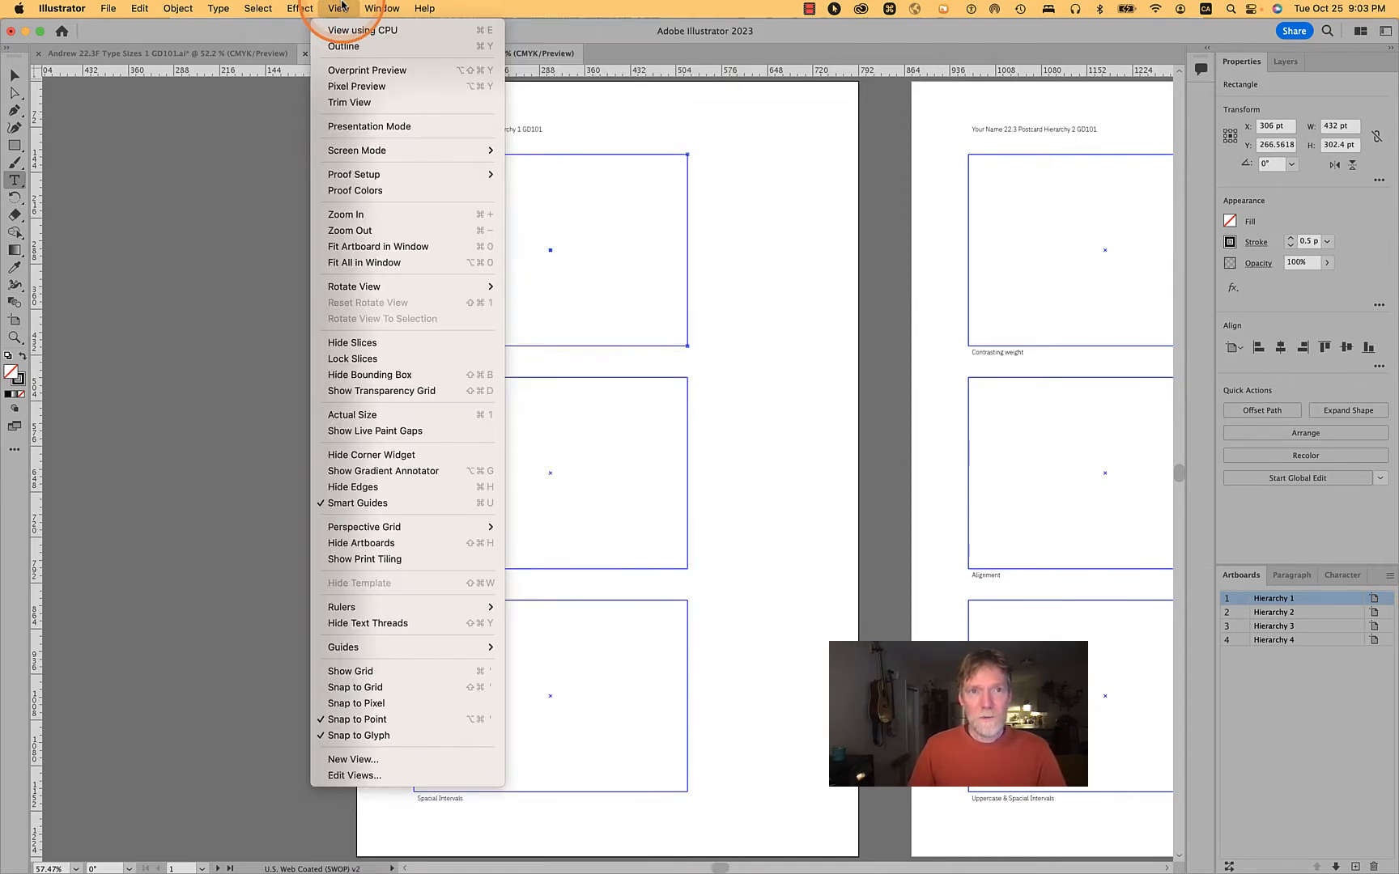
{"action": "left_click", "coordinate": [343, 46]}
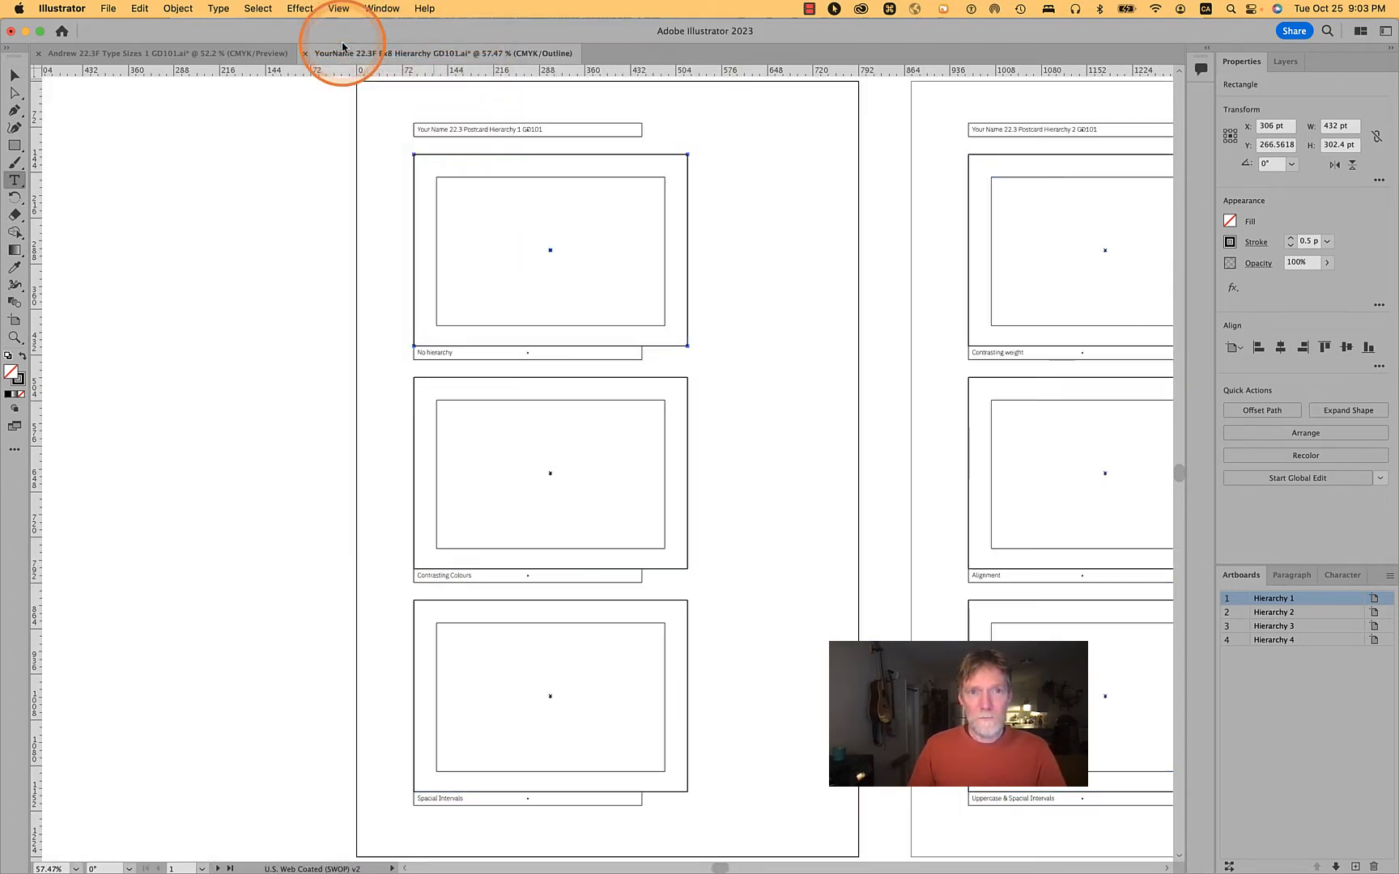
{"action": "left_click", "coordinate": [338, 8]}
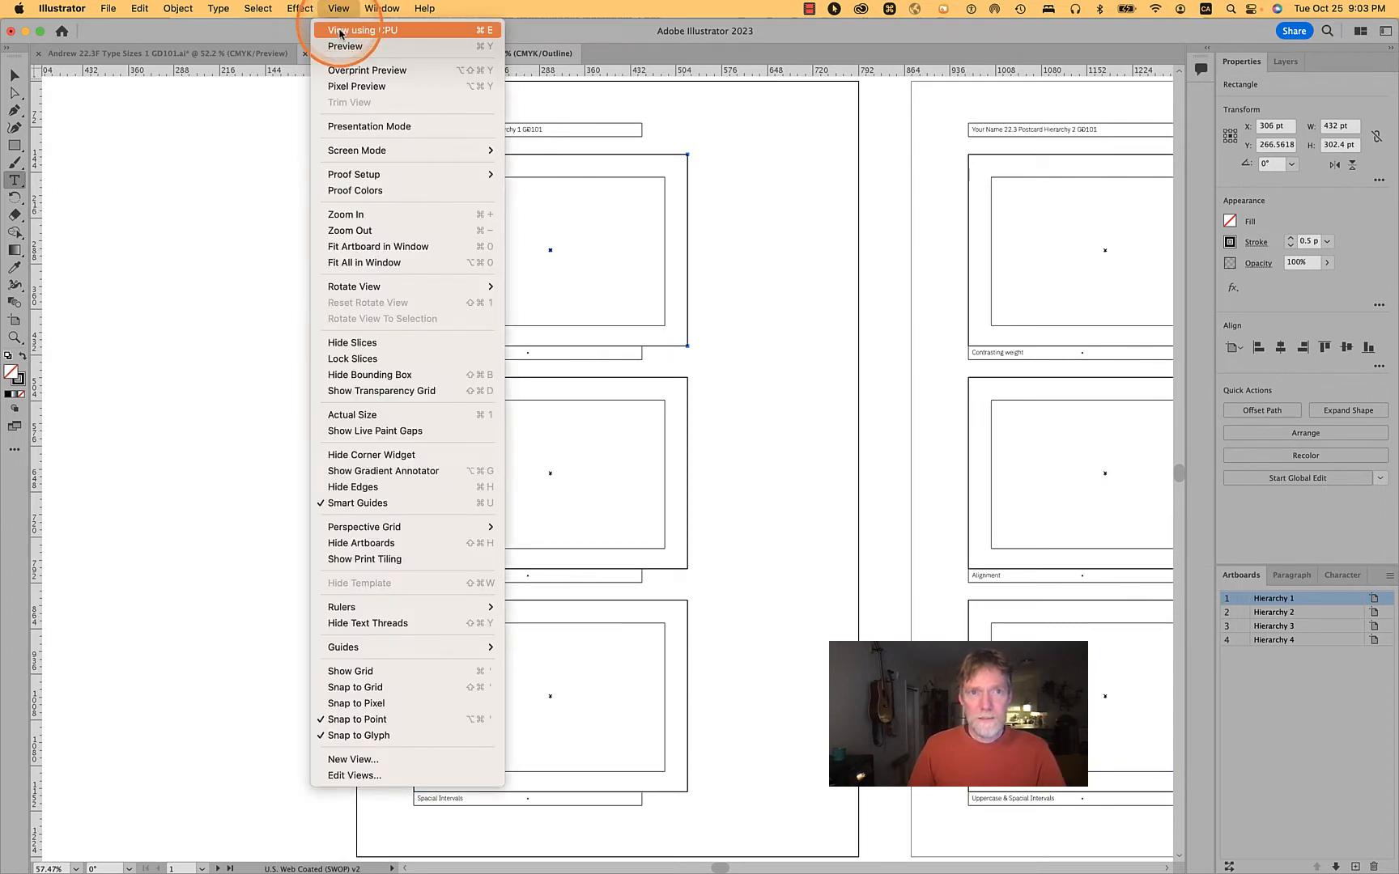
{"action": "left_click", "coordinate": [342, 46]}
{"action": "left_click", "coordinate": [338, 8]}
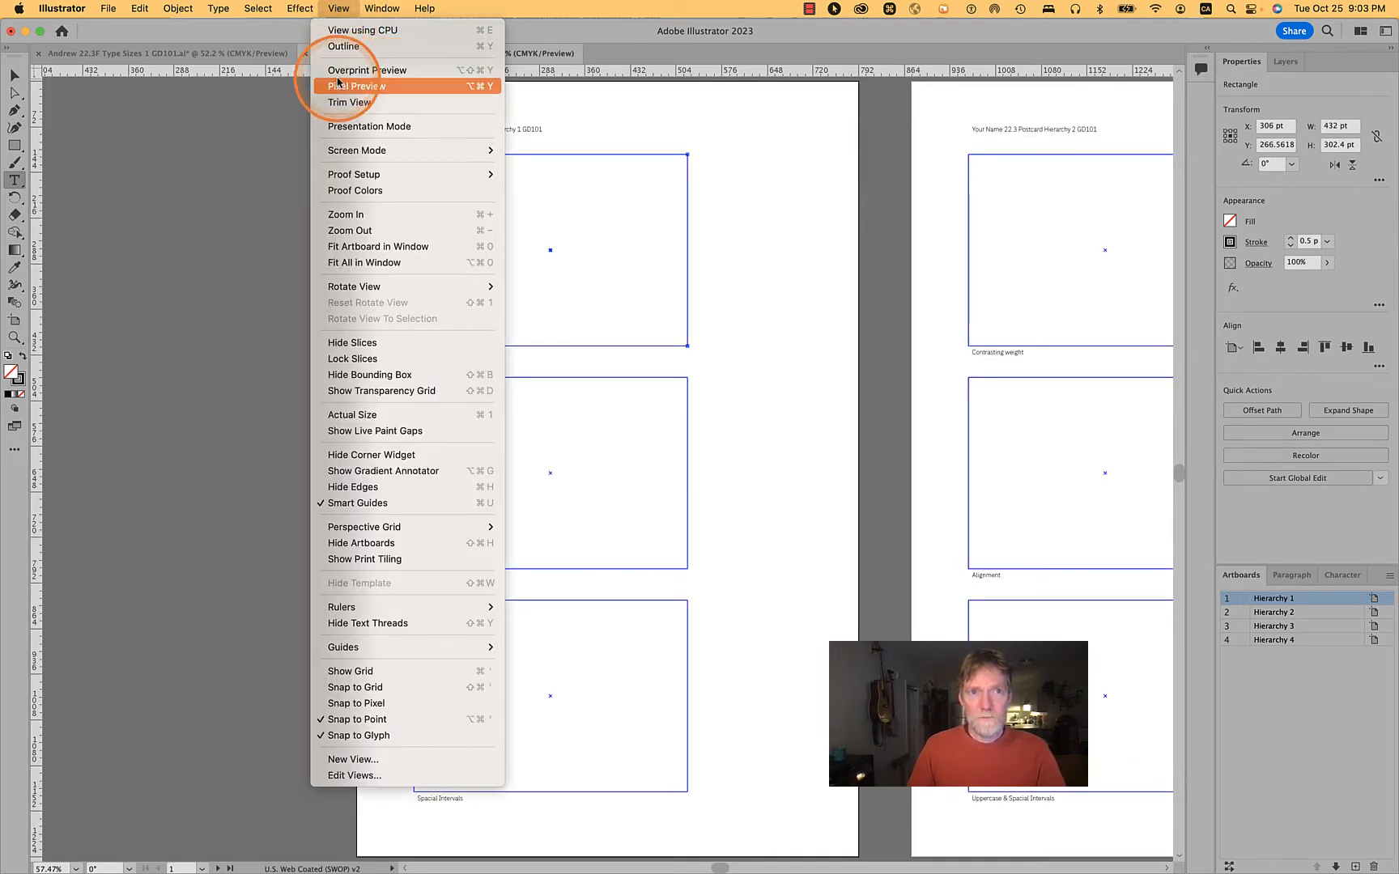
{"action": "left_click", "coordinate": [340, 49]}
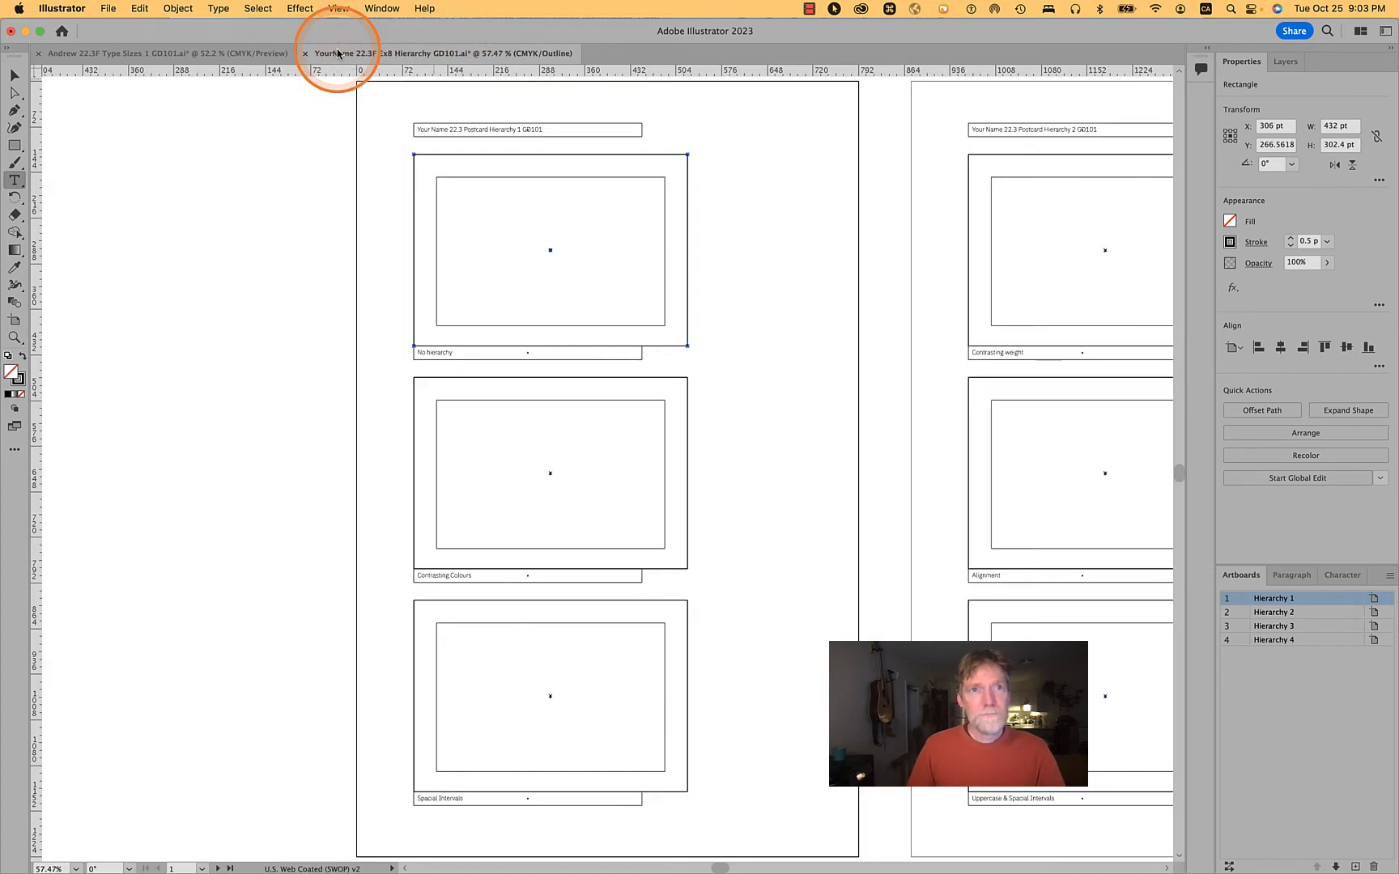
Paste the copied paragraph into the inner text area of the "No hierarchy" postcard and restore Preview mode.
{"action": "left_click", "coordinate": [438, 178]}
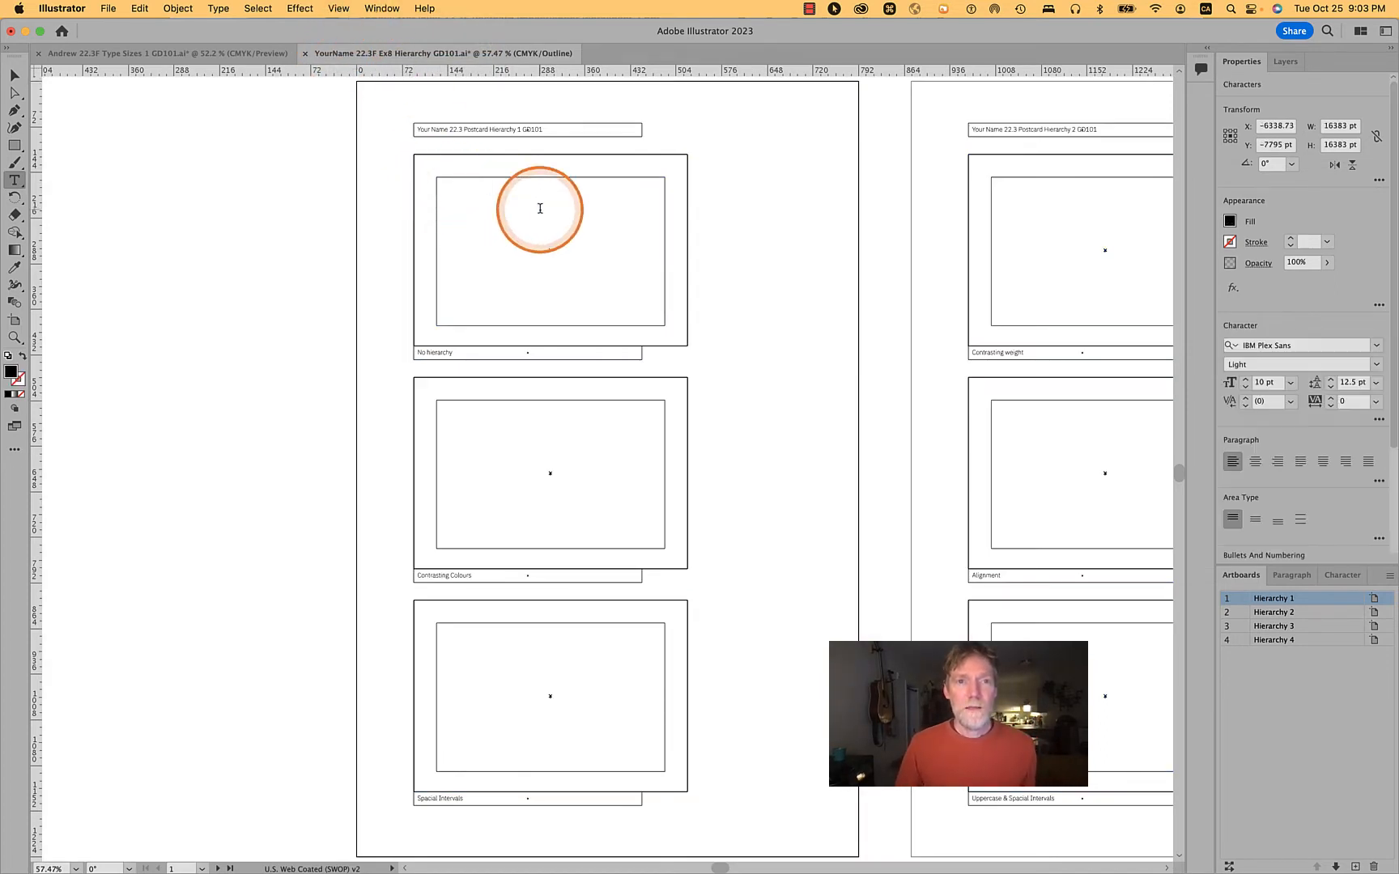
{"action": "scroll", "coordinate": [540, 208], "scroll_direction": "up", "scroll_amount": 5}
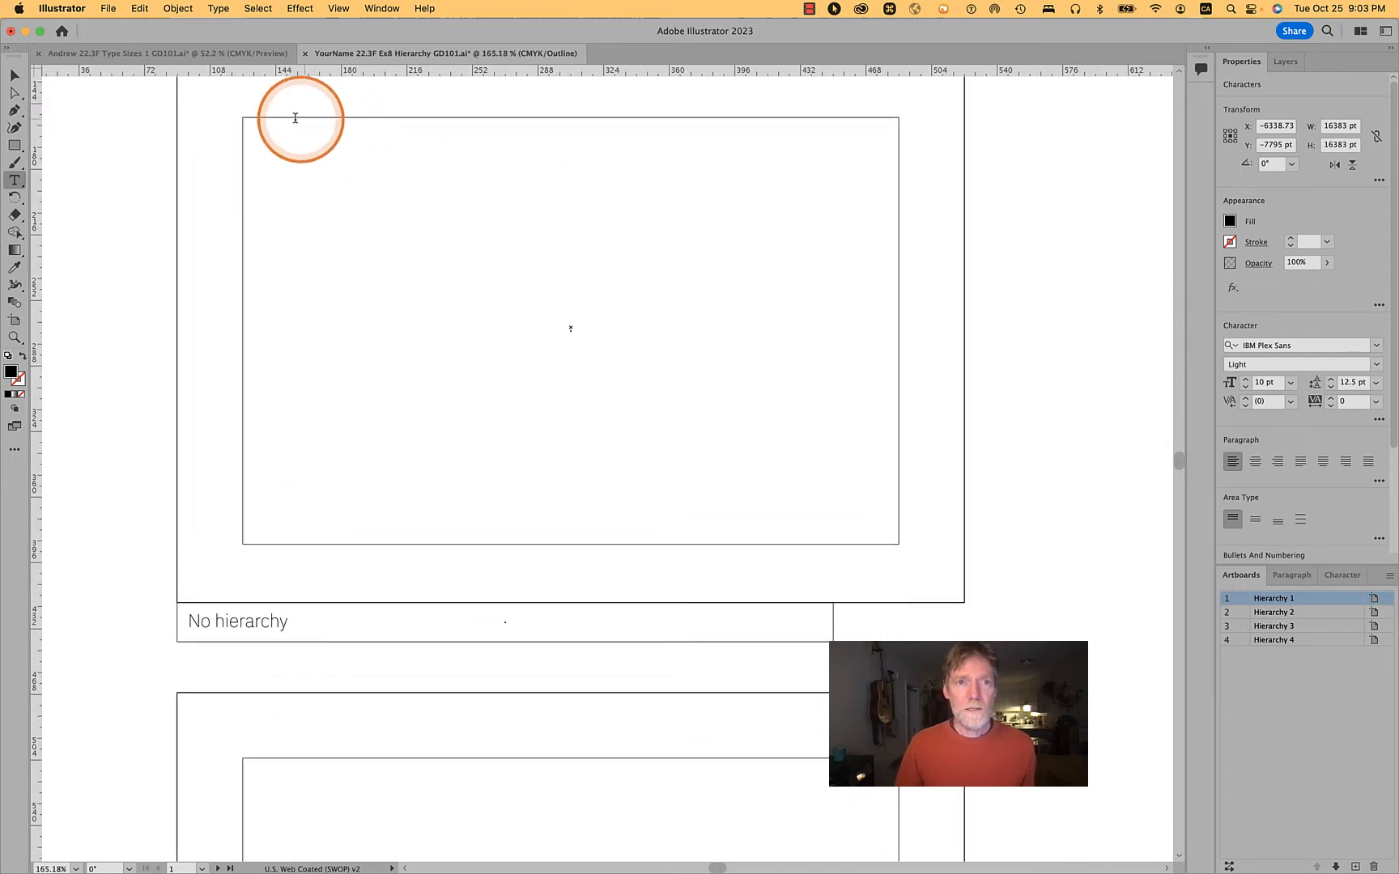
{"action": "left_click", "coordinate": [339, 8]}
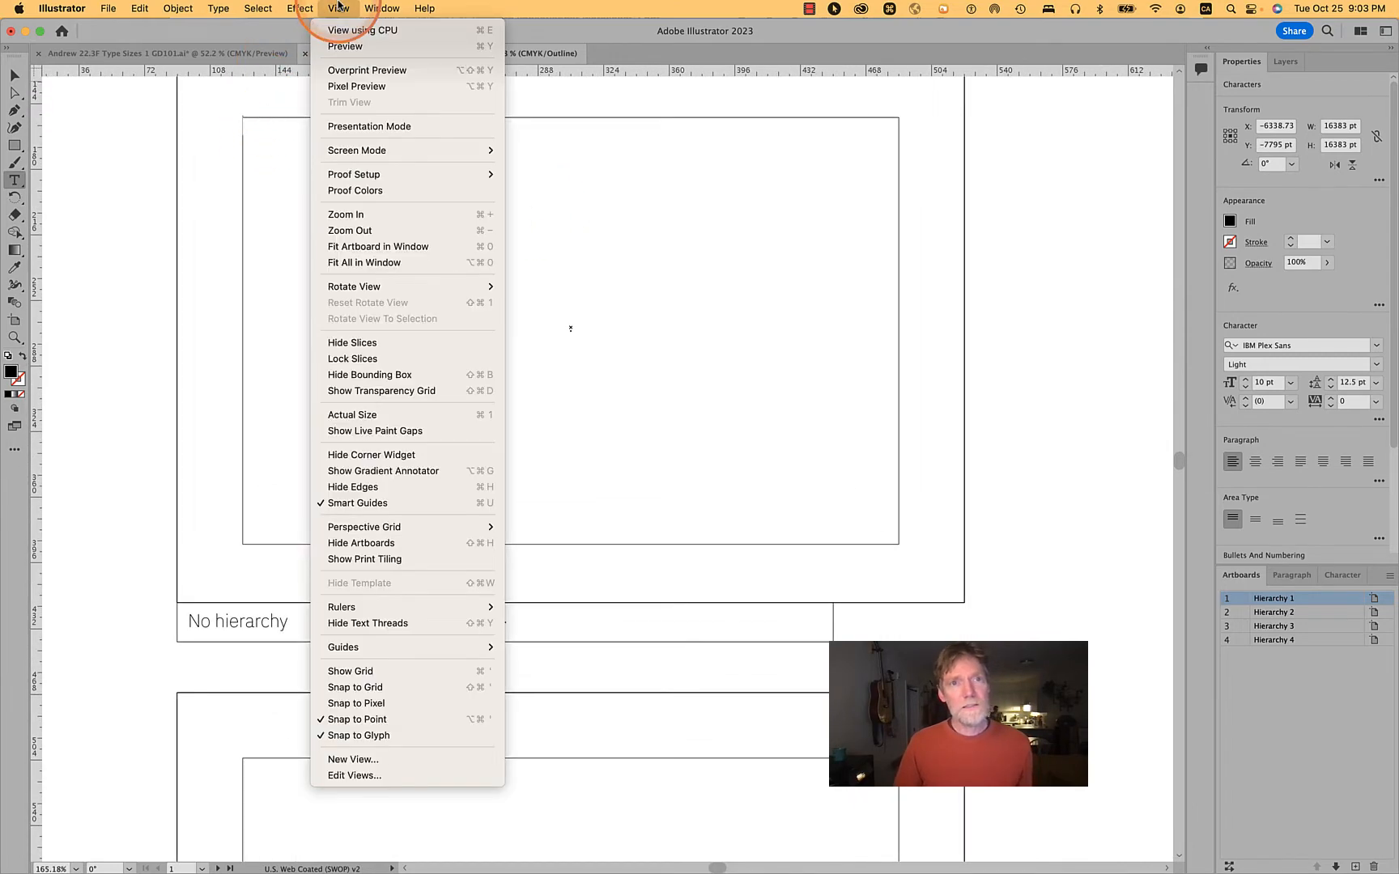
{"action": "left_click", "coordinate": [332, 47]}
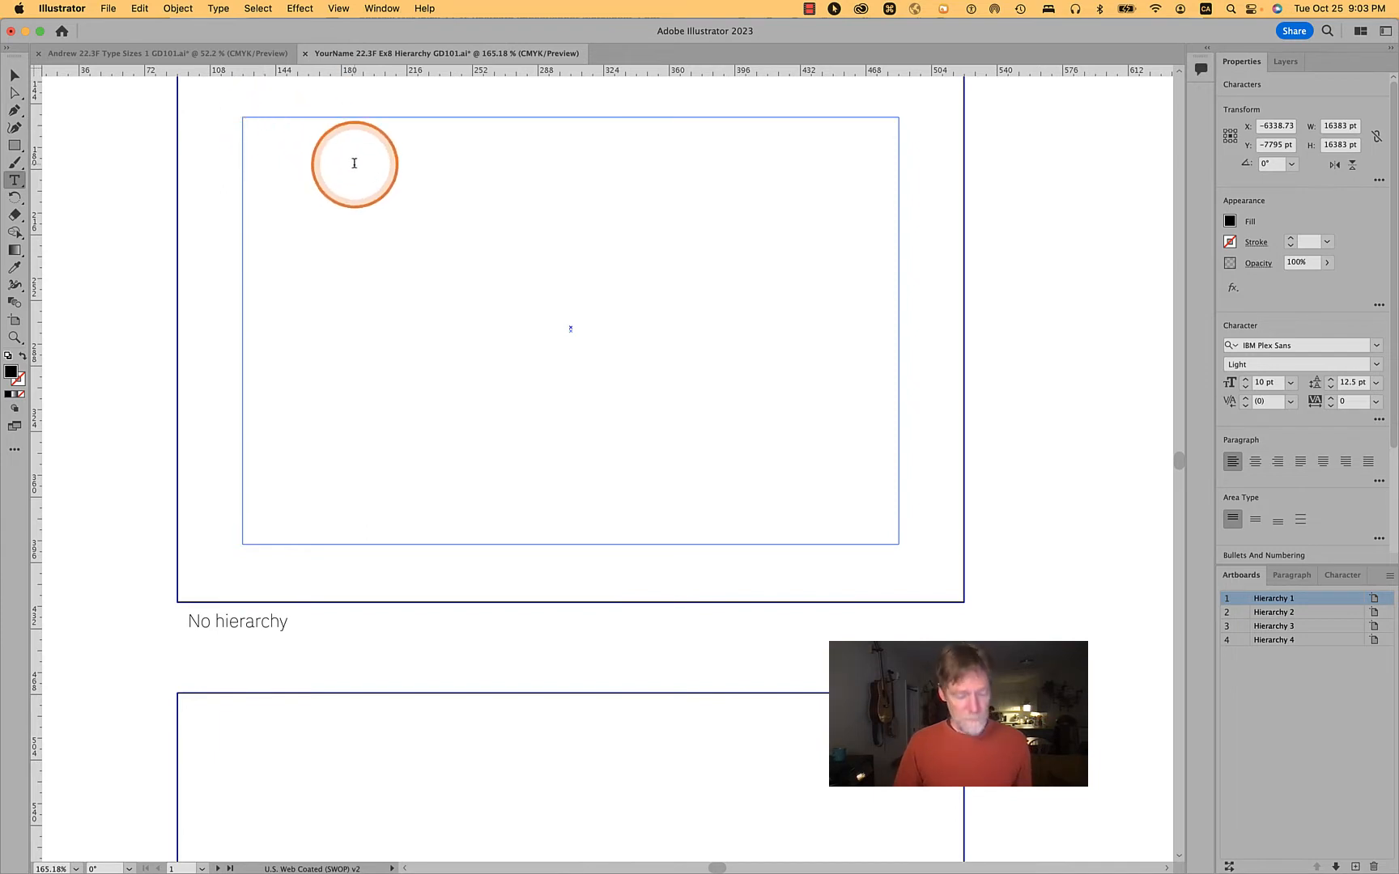
{"action": "type", "text": "Andrew envisions Abottsford as a community filled with rich and diverse local musical talent by helping the grassroots music community connect with local audiences. Get local audiences (Objective 31. p37) to support the development of local musical talent by providing venues to perform and a platform to promote themselves in the city. Implemented through increased funding for the local events (1 Cultural Recovery p47) and access to a portal to advertize and promote themselves (5 One-stop shop p49)."}
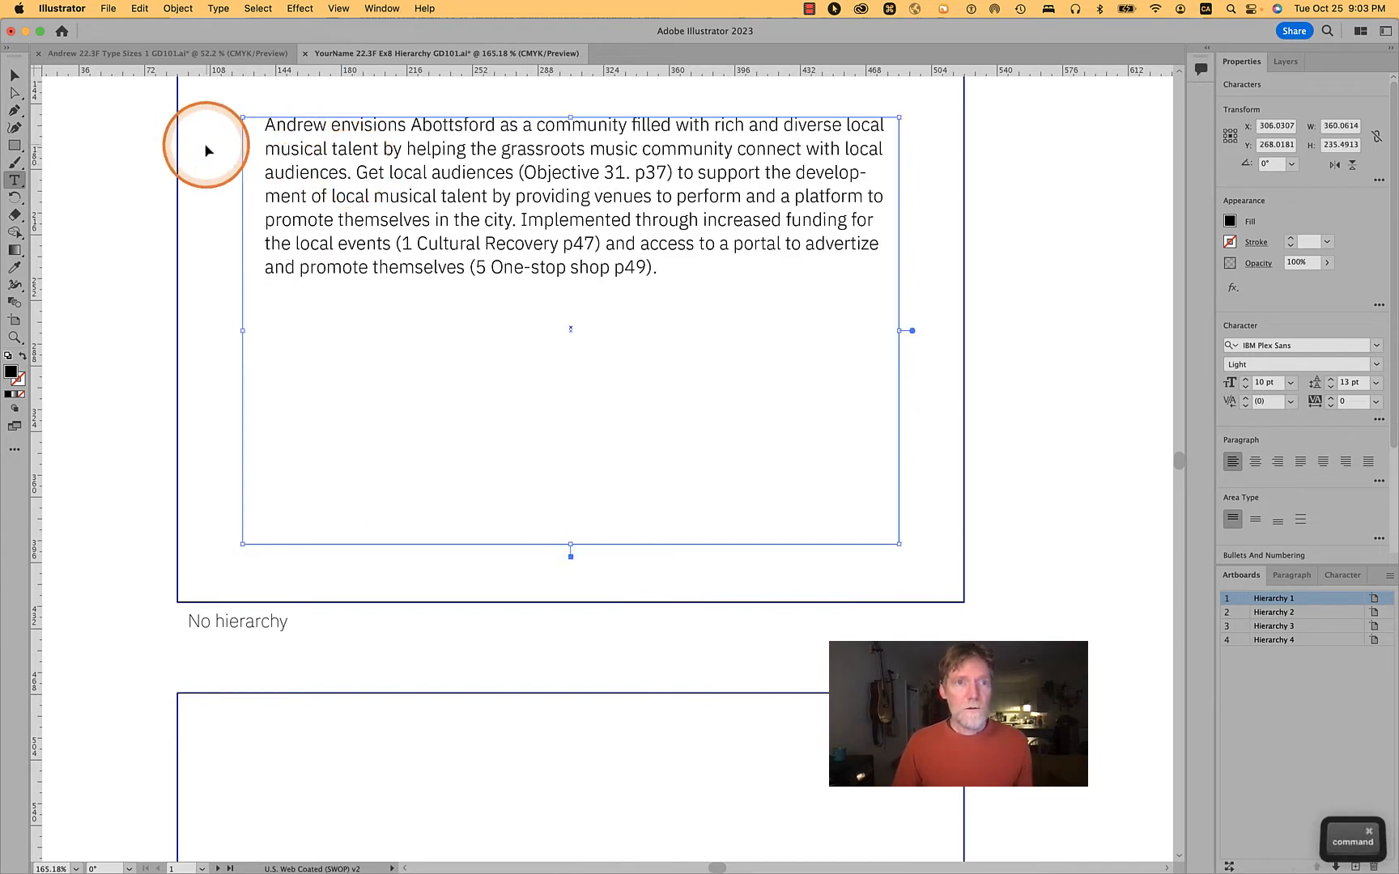
{"action": "left_click", "coordinate": [206, 150], "text": "super"}
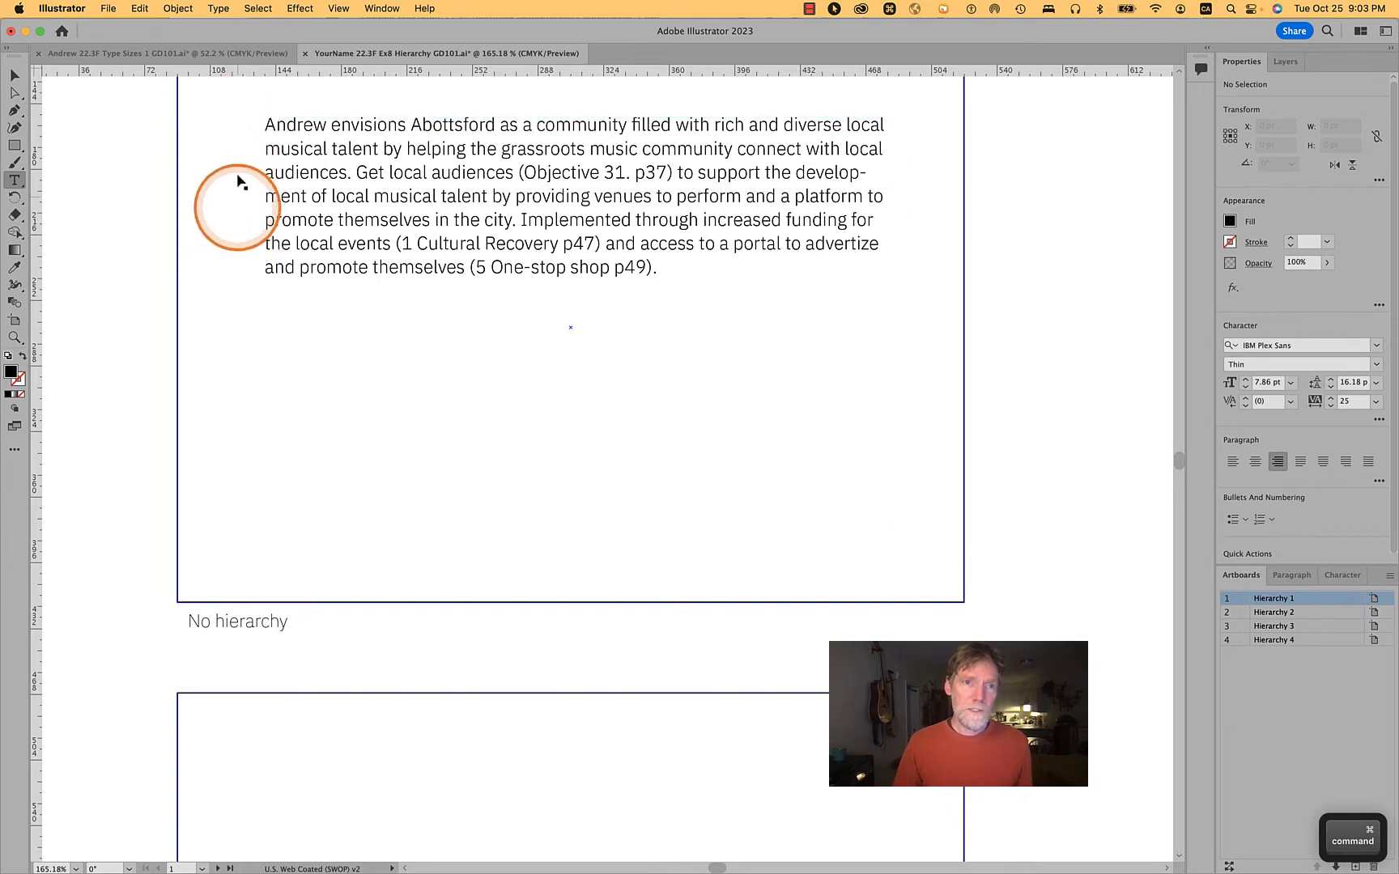
Set the left indent of the pasted "No hierarchy" paragraph to 0 pt and deselect it.
{"action": "left_click", "coordinate": [315, 166], "text": "super"}
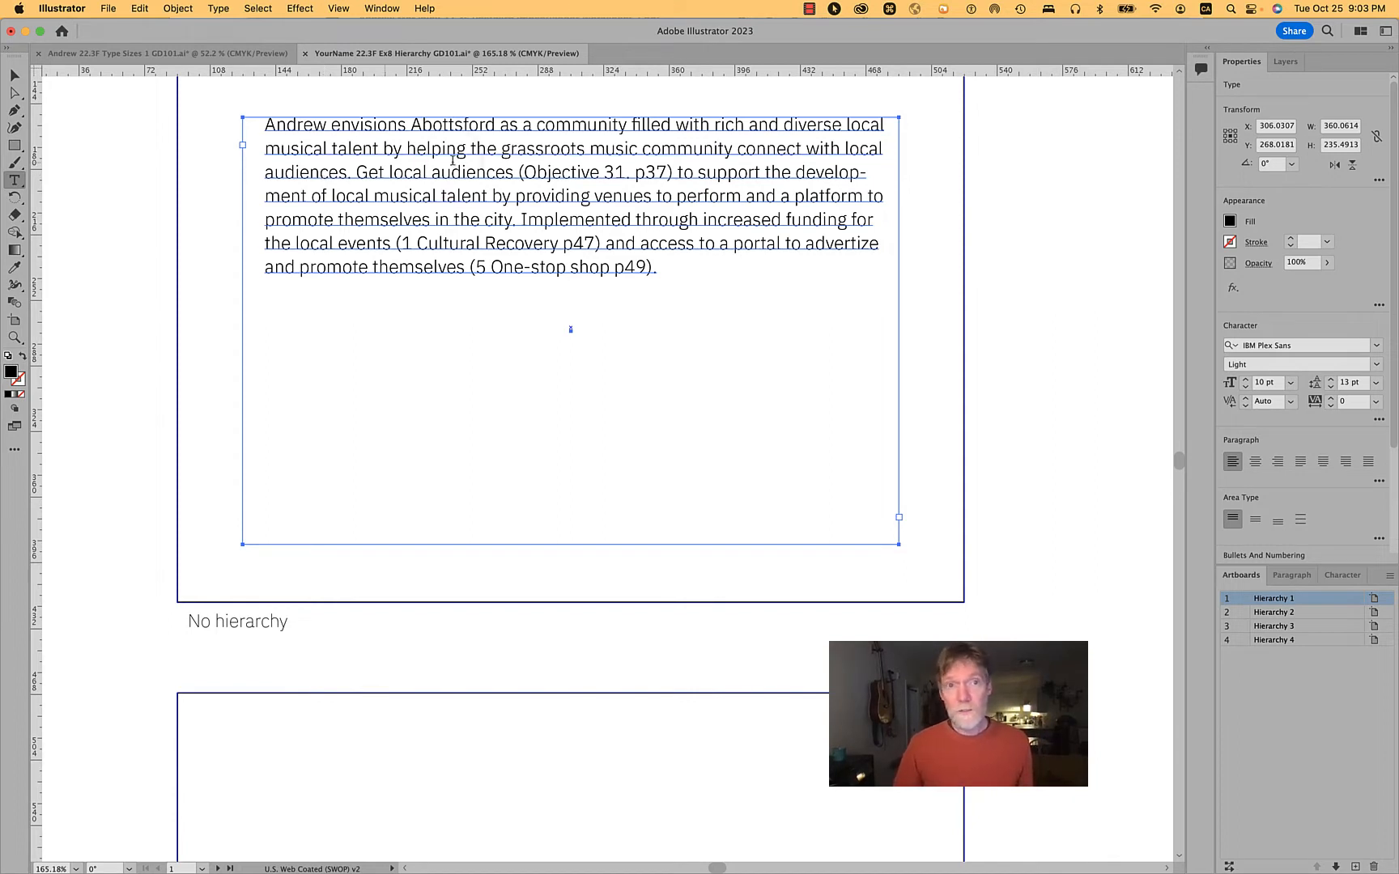
{"action": "left_click", "coordinate": [525, 154], "text": "super"}
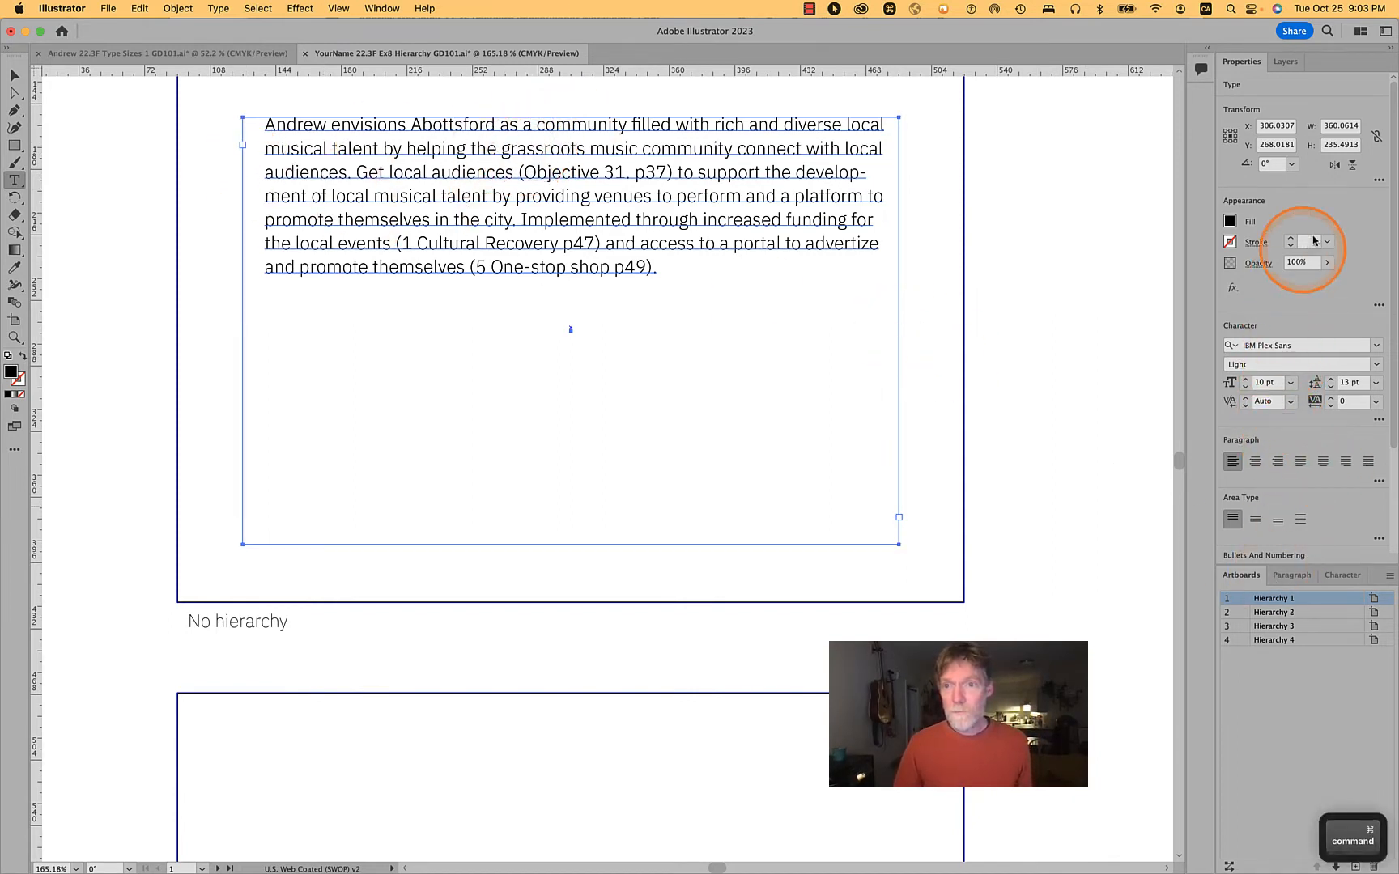
{"action": "left_click", "coordinate": [1293, 575]}
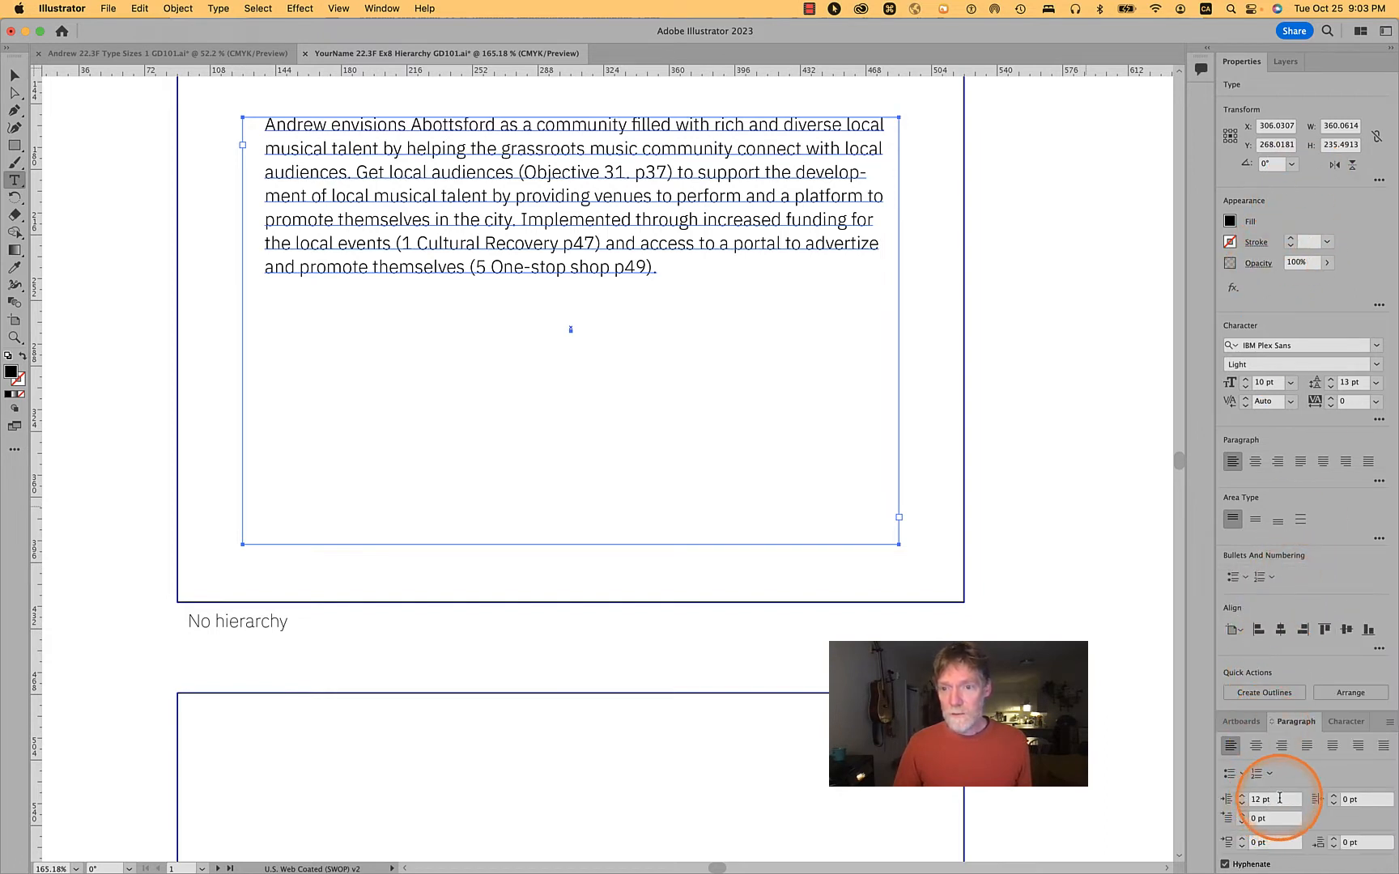
{"action": "left_click", "coordinate": [1279, 799]}
{"action": "type", "text": "0"}
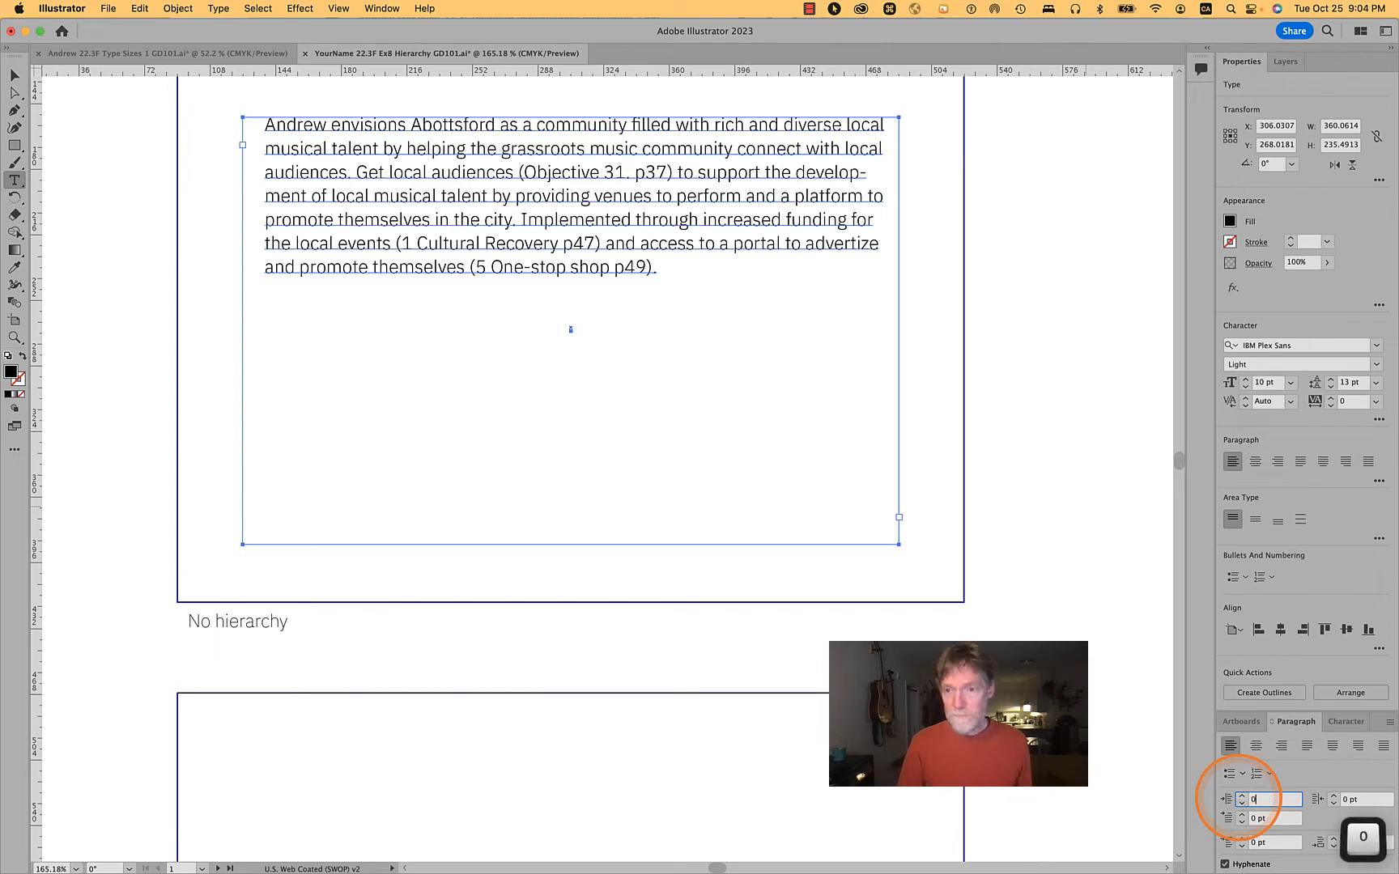
{"action": "key", "text": "Return"}
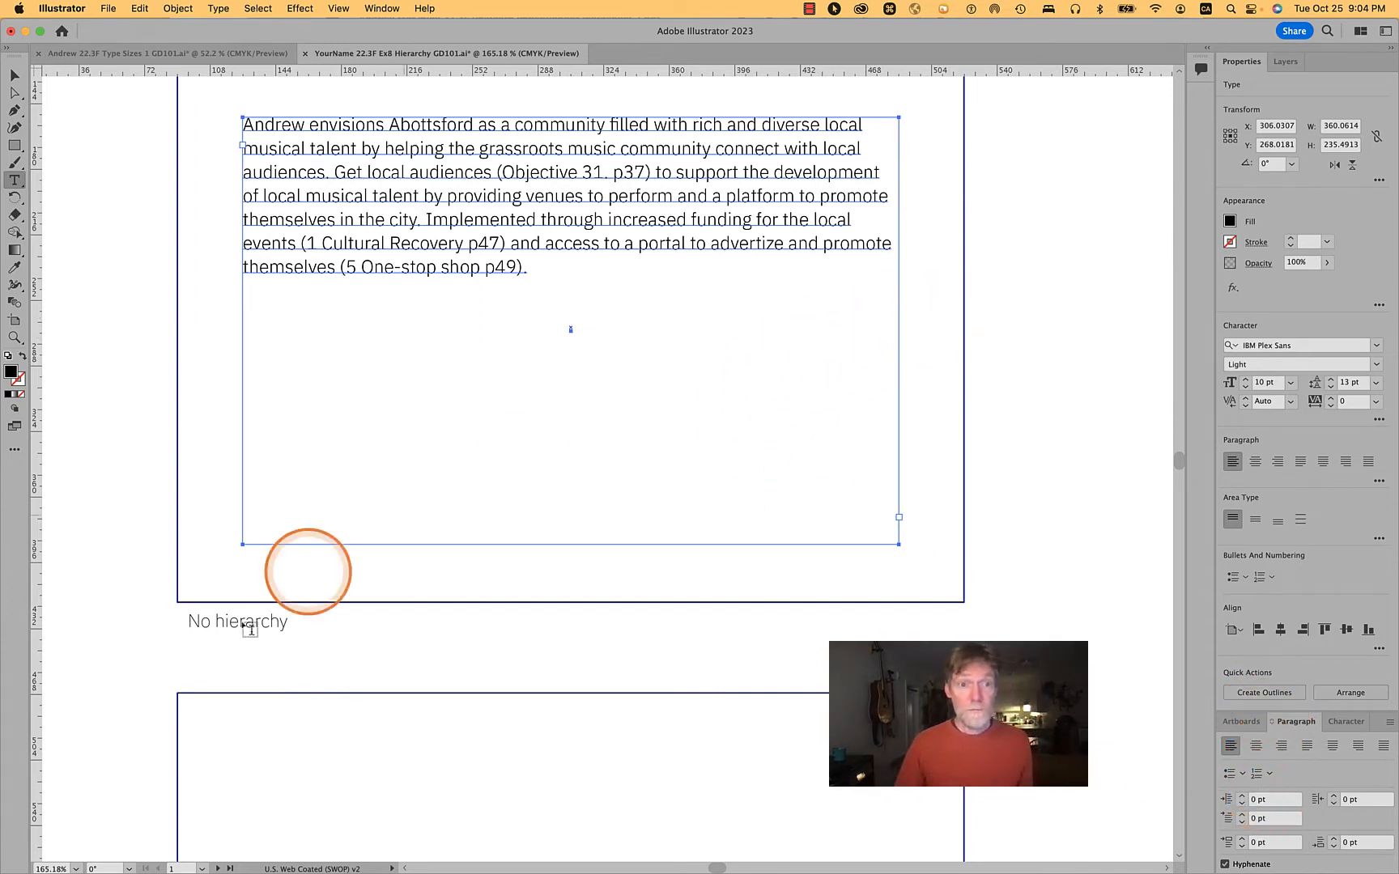
{"action": "left_click", "coordinate": [1024, 369], "text": "super"}
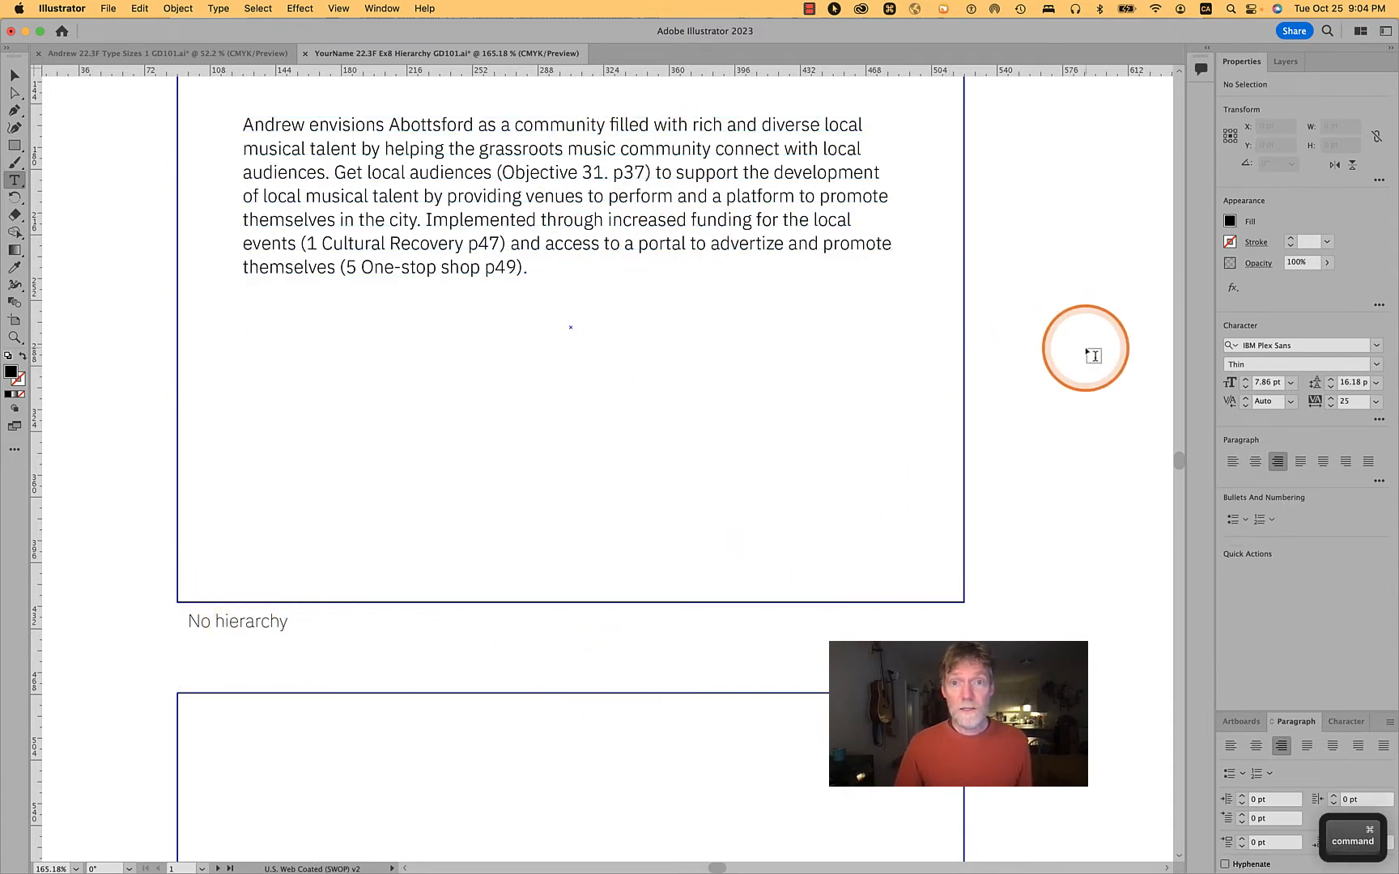
Paste the copied paragraph into the inner text area of the "Contrasting Colours" postcard.
{"action": "scroll", "coordinate": [1087, 351], "scroll_direction": "right", "scroll_amount": 3}
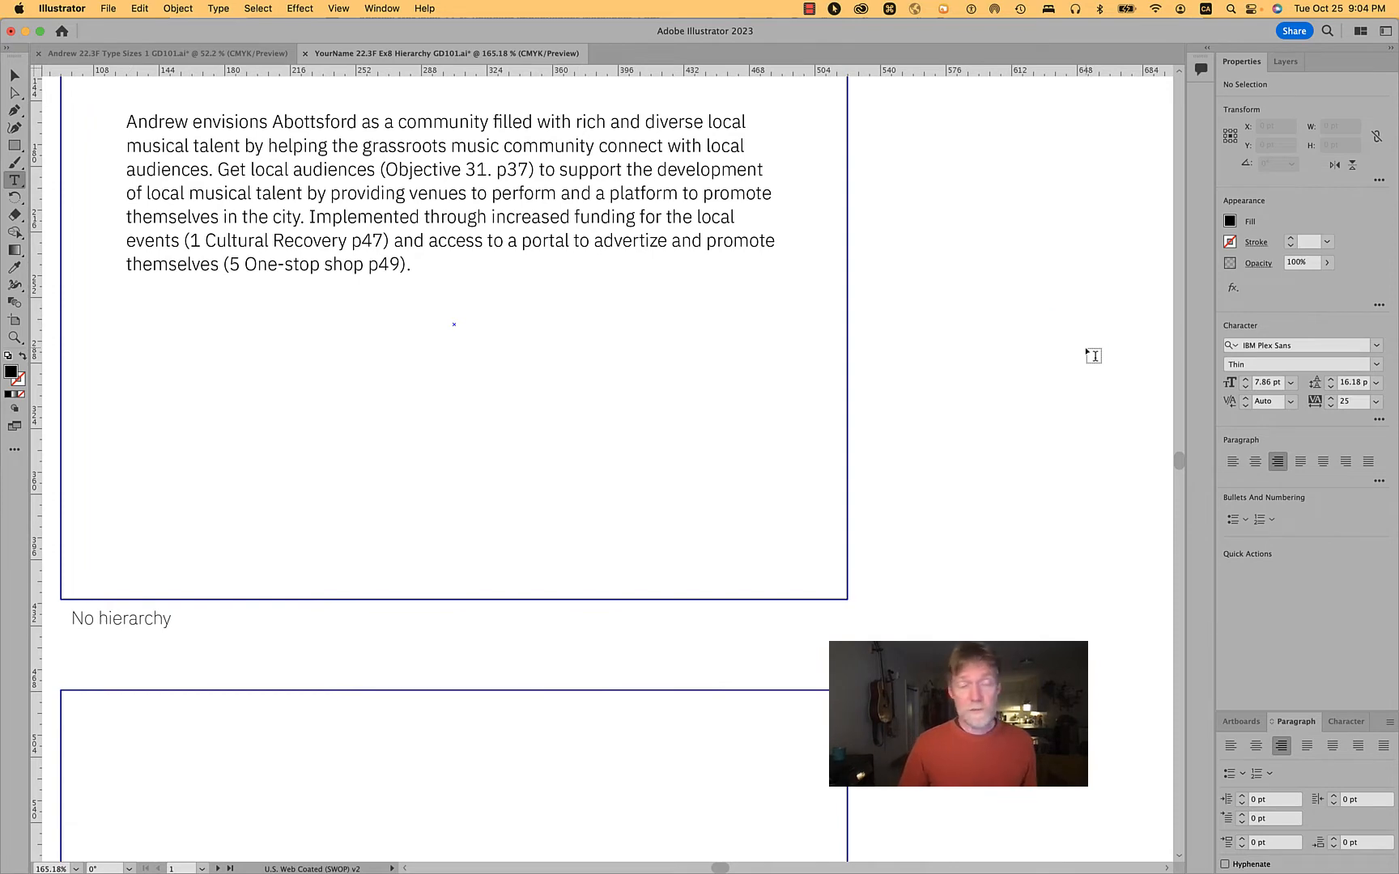
{"action": "scroll", "coordinate": [1093, 355], "scroll_direction": "down", "scroll_amount": 8}
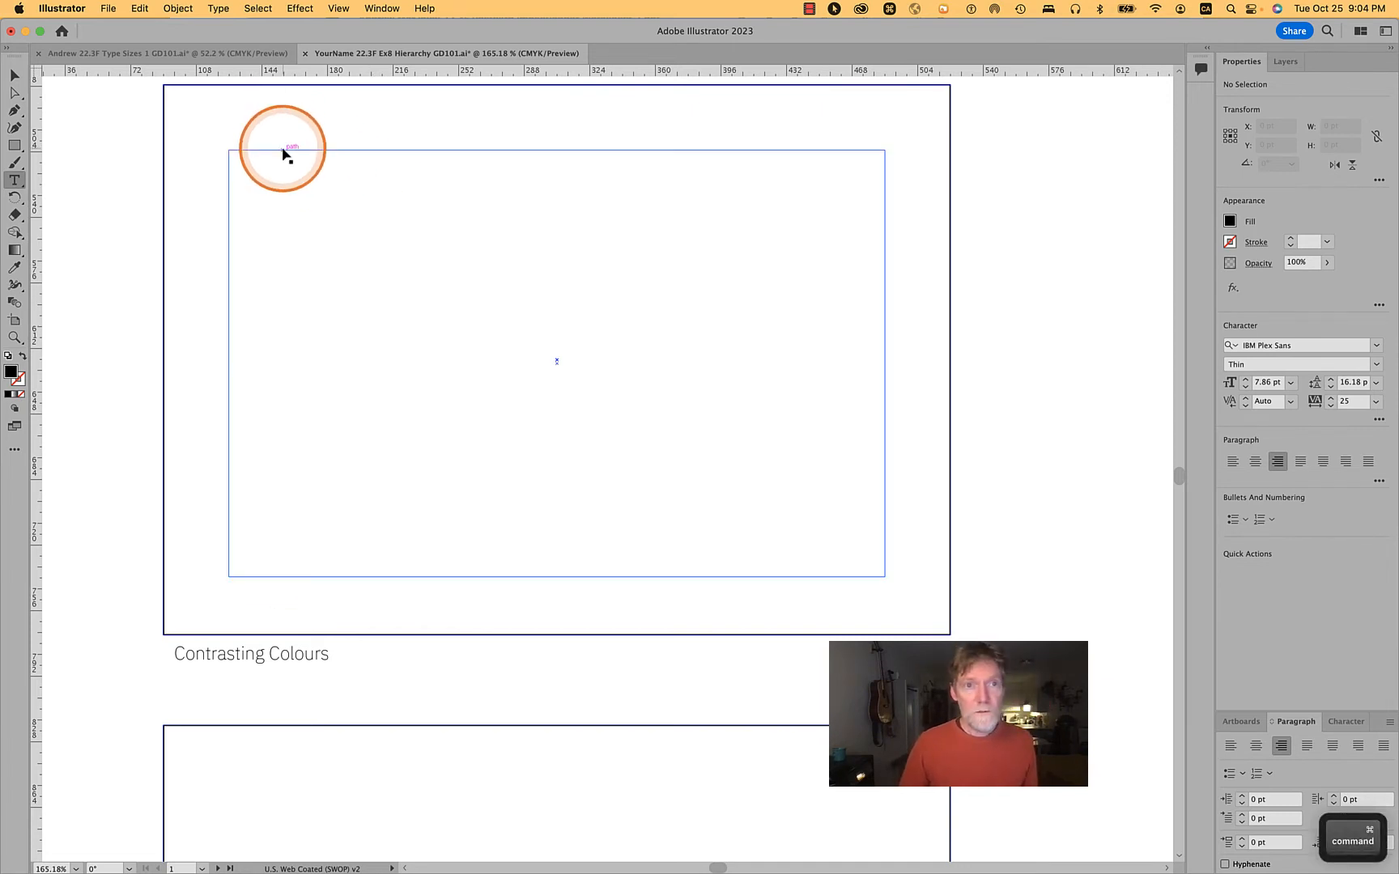
{"action": "left_click", "coordinate": [283, 149], "text": "super"}
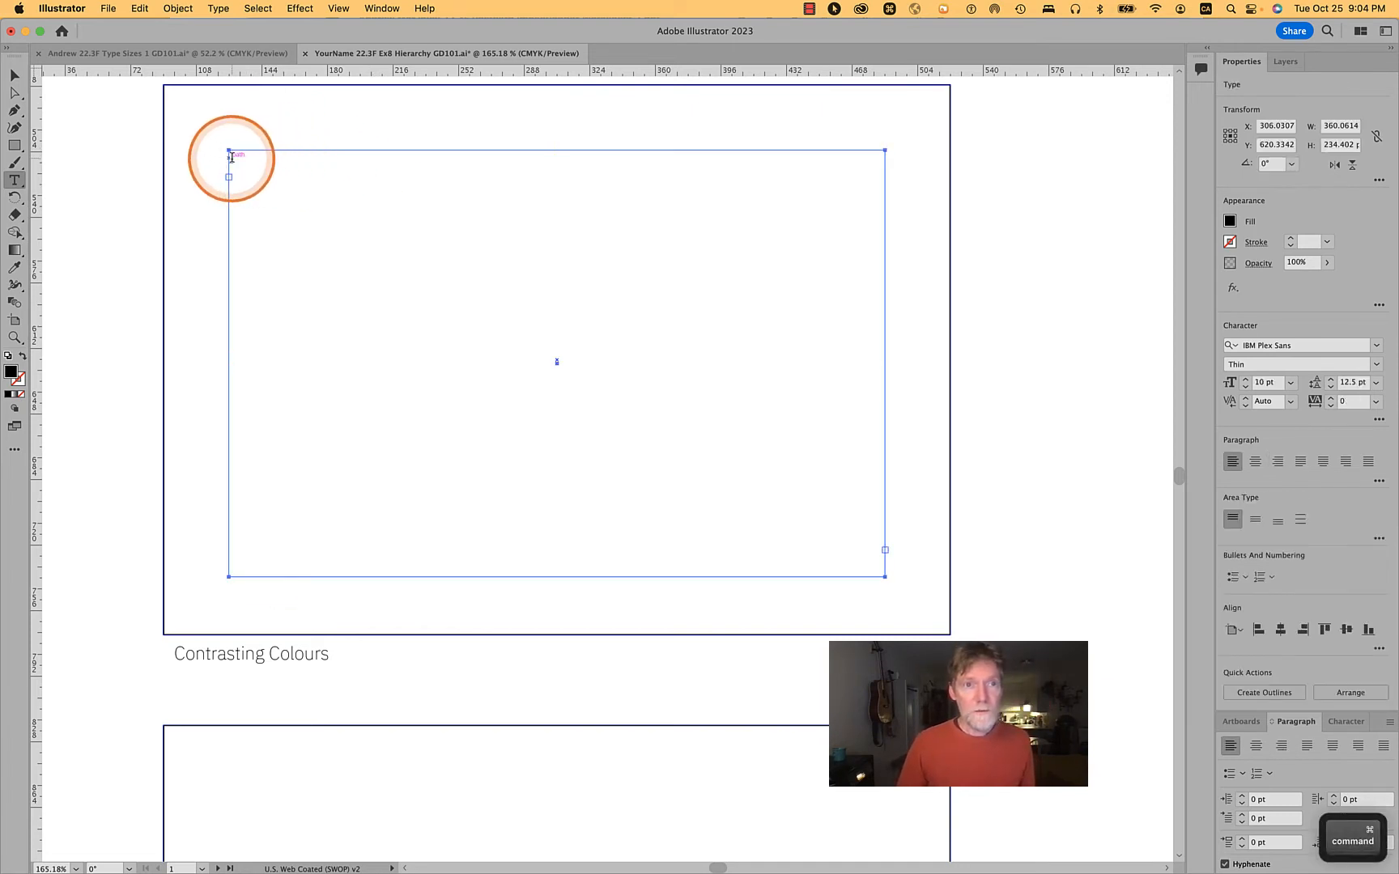
{"action": "left_click", "coordinate": [231, 162]}
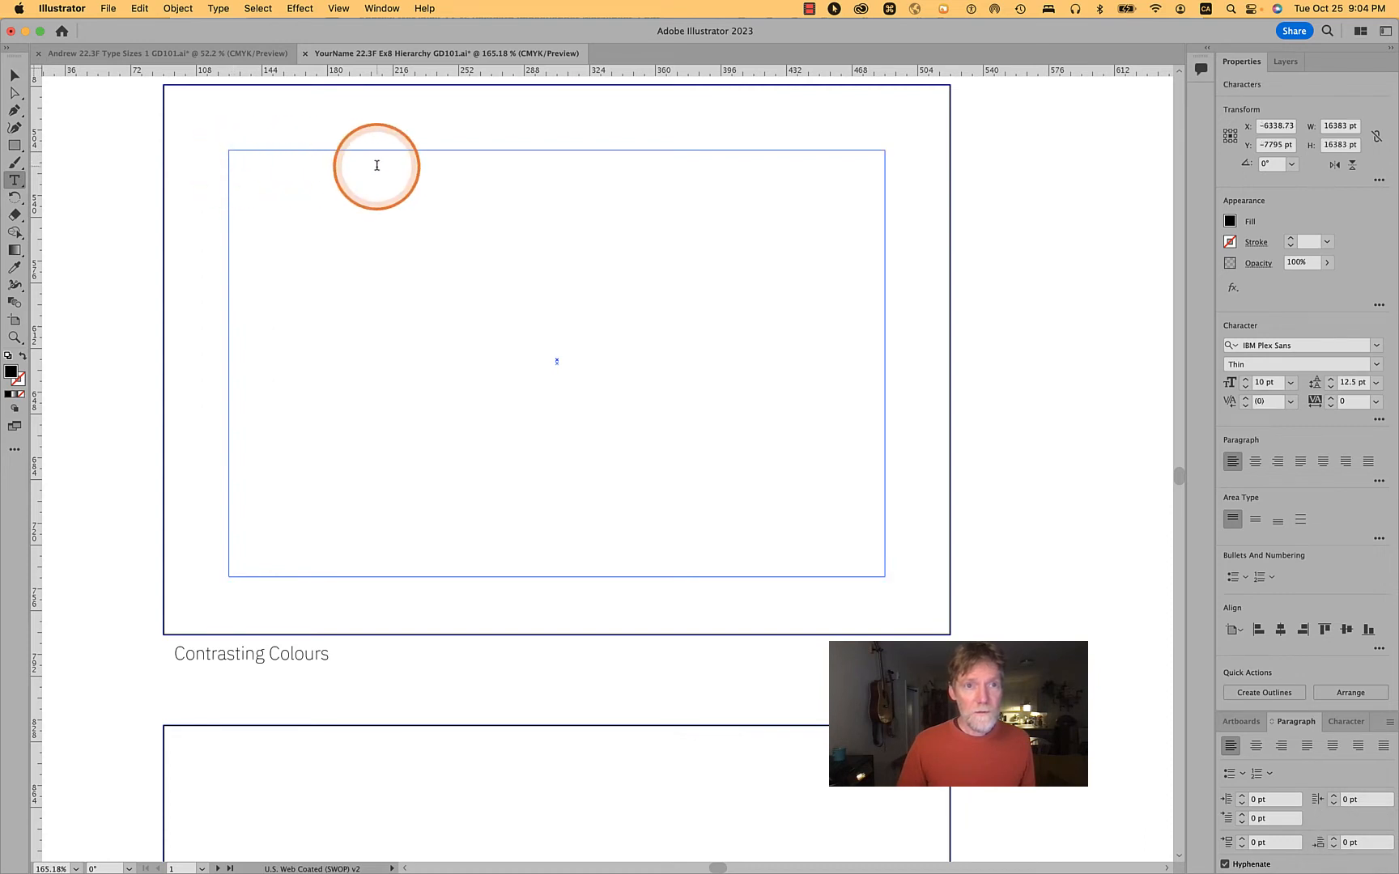
{"action": "type", "text": "Andrew envisions Abbotsford as a community filled with rich and diverse local musical talent by helping the grassroots music community connect with local audiences. Get local audiences (Objective 31. p37) to support the development of local musical talent by providing venues to perform and a platform to promote themselves in the city. Implemented through increased funding for the local events (1 Cultural Recovery p47) and access to a portal to advertize and promote themselves (5 One-stop shop p49)."}
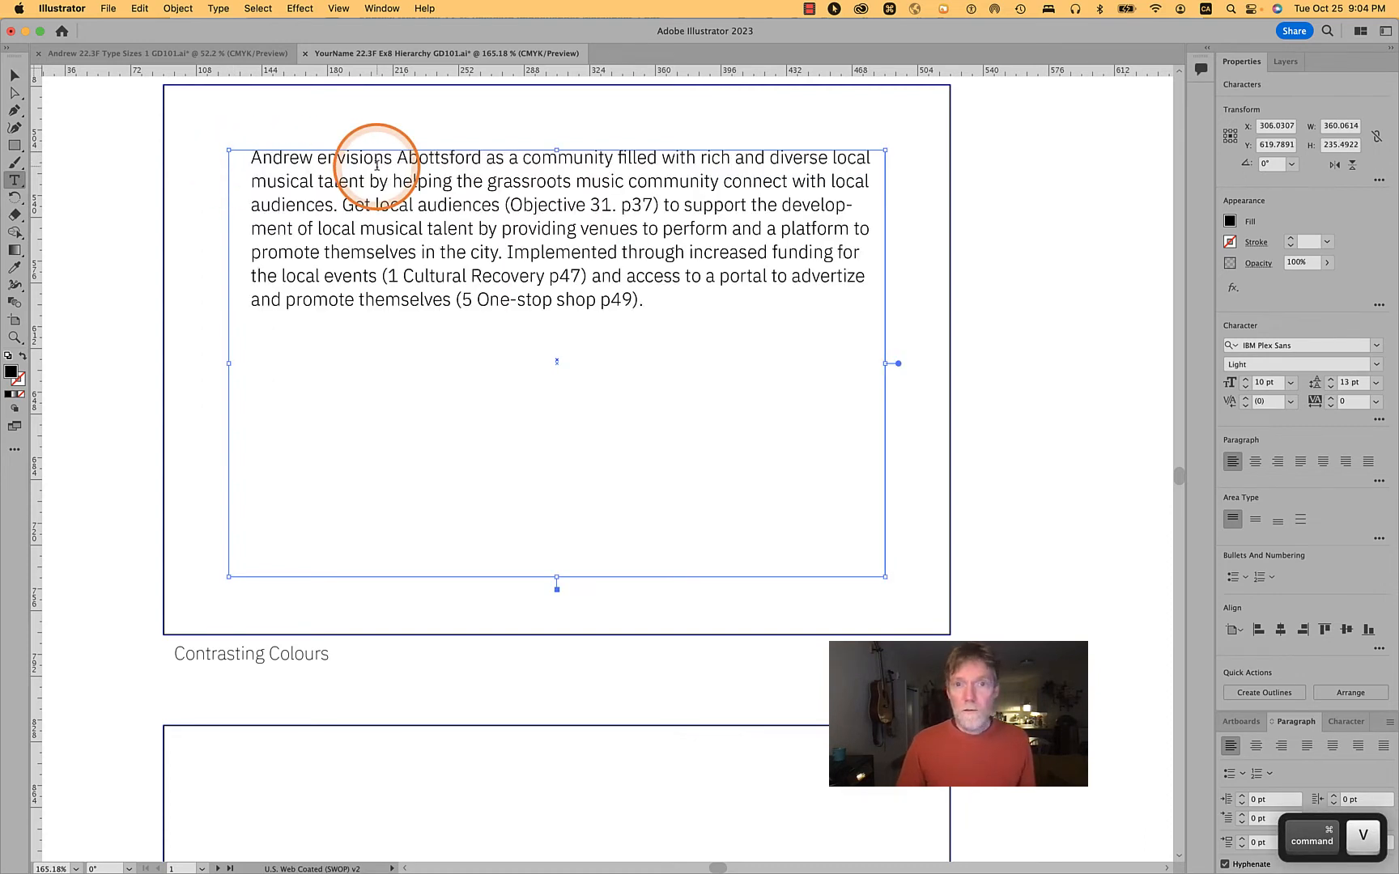
Set the left indent of the "Contrasting Colours" paragraph to 0 pt and deselect the text.
{"action": "left_click", "coordinate": [396, 183], "text": "super"}
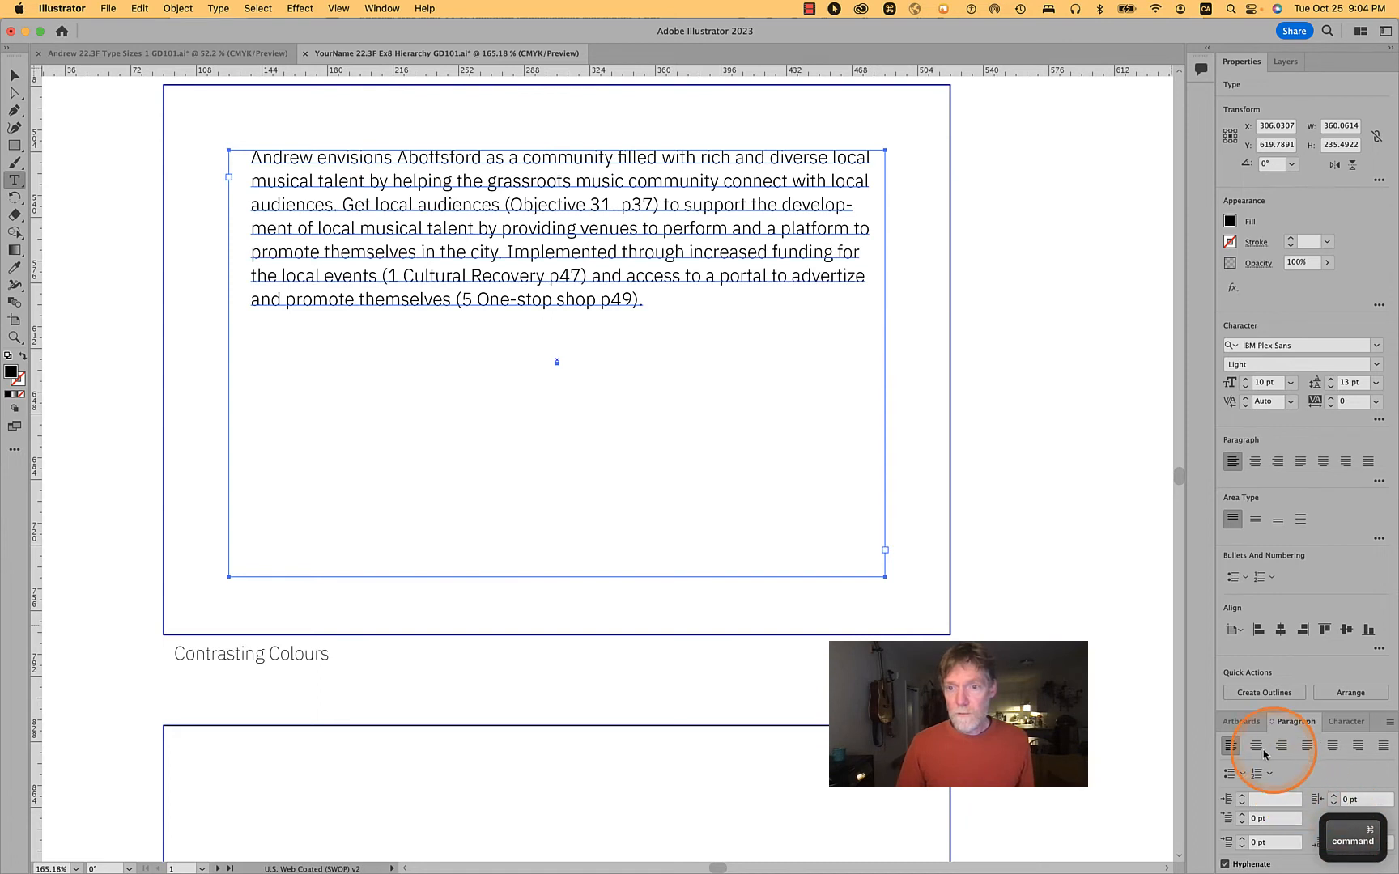
{"action": "left_click", "coordinate": [1262, 798]}
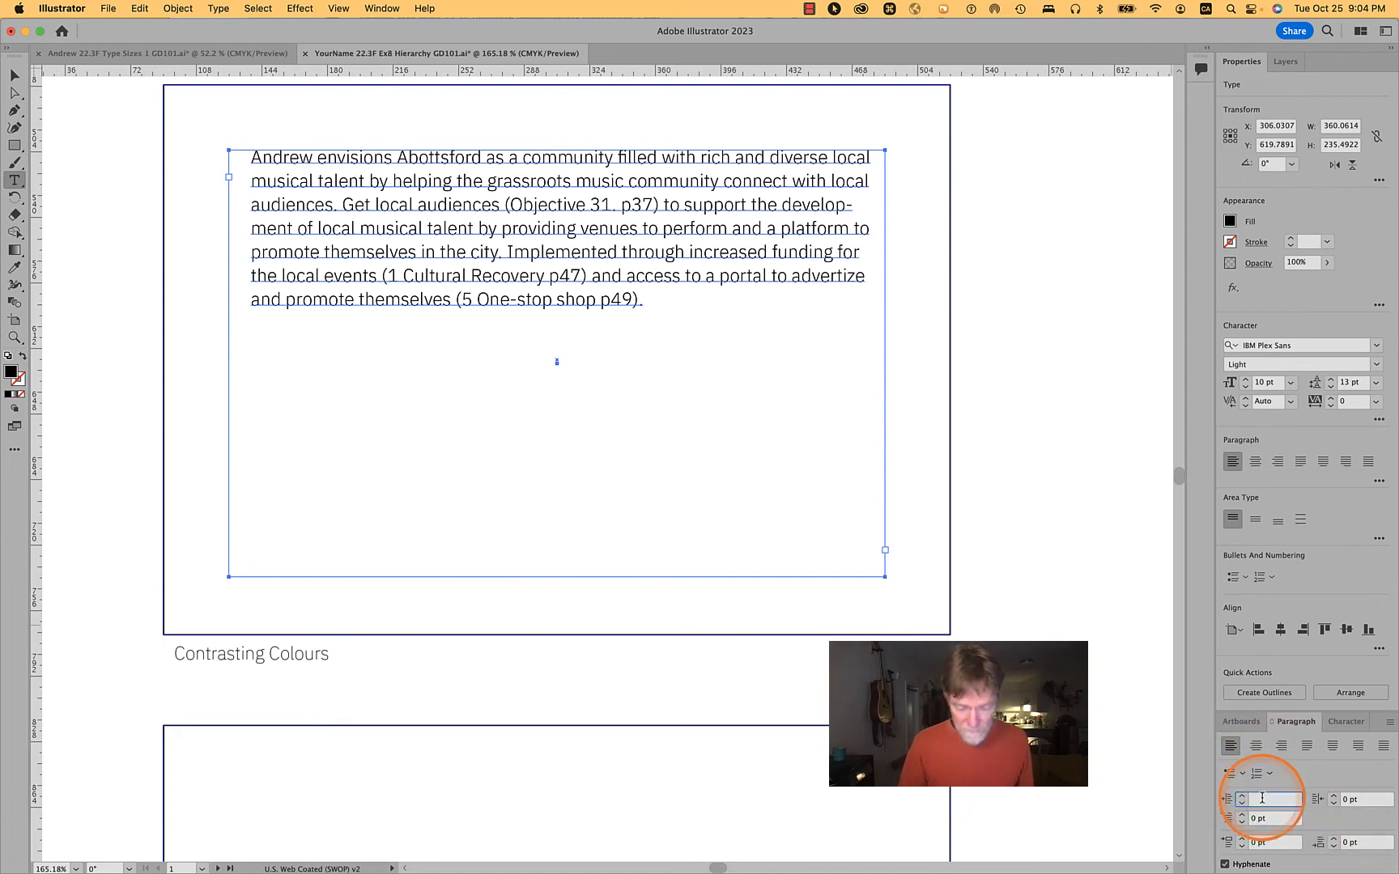
{"action": "type", "text": "0"}
{"action": "key", "text": "Return"}
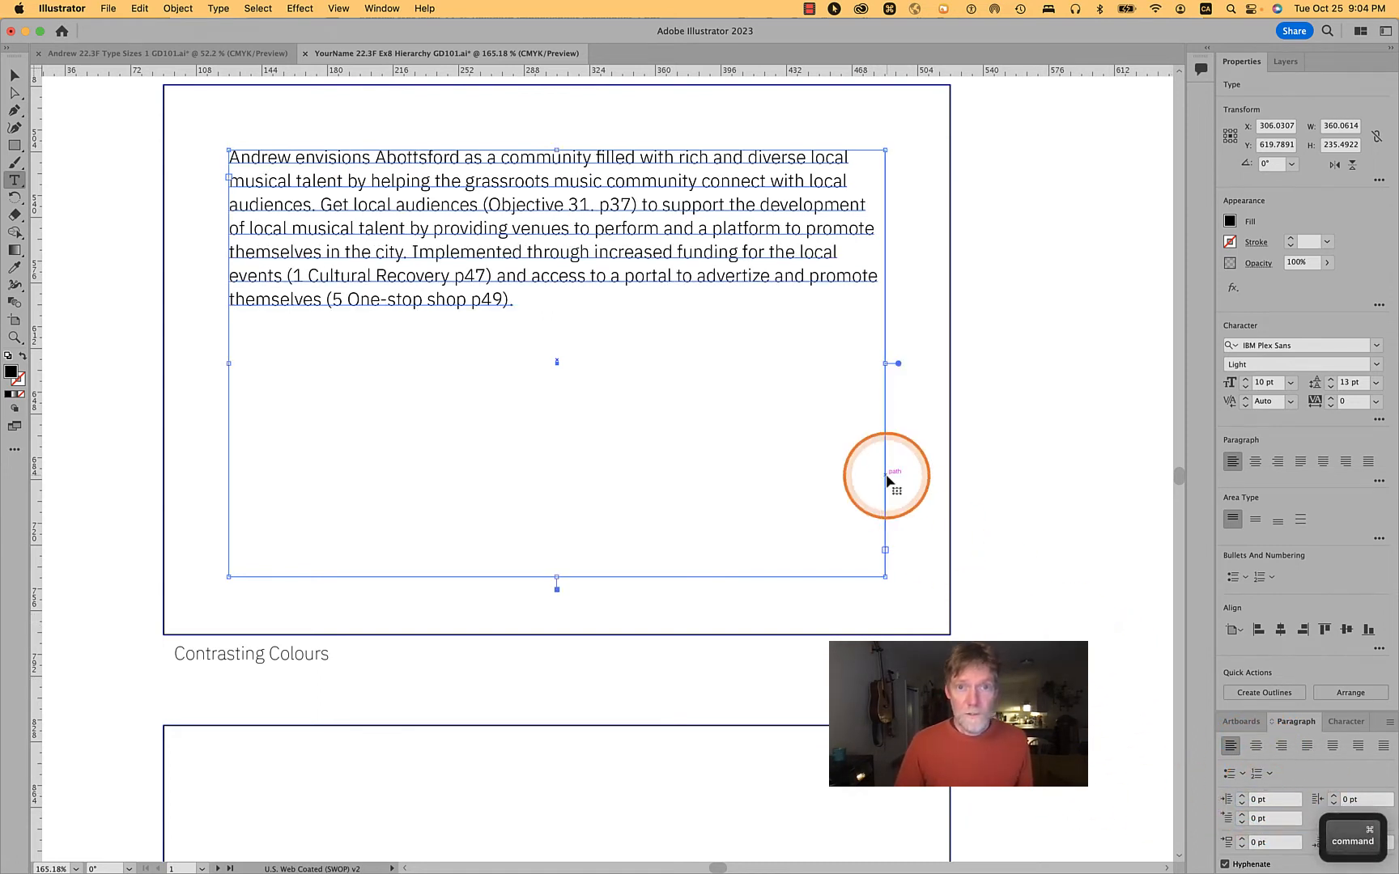
{"action": "left_click", "coordinate": [704, 281]}
{"action": "key", "text": "super+a"}
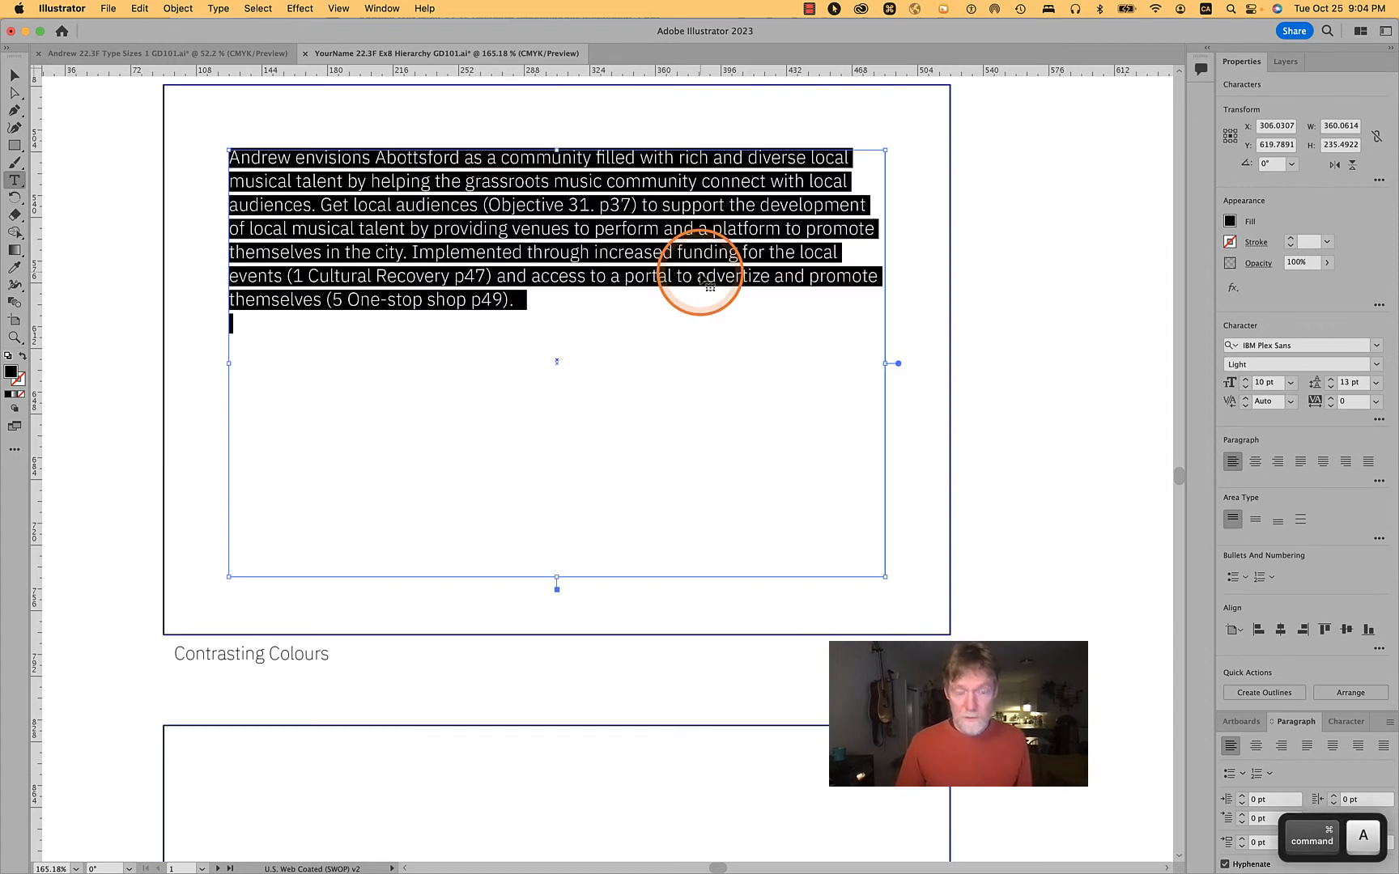
{"action": "left_click", "coordinate": [1027, 303]}
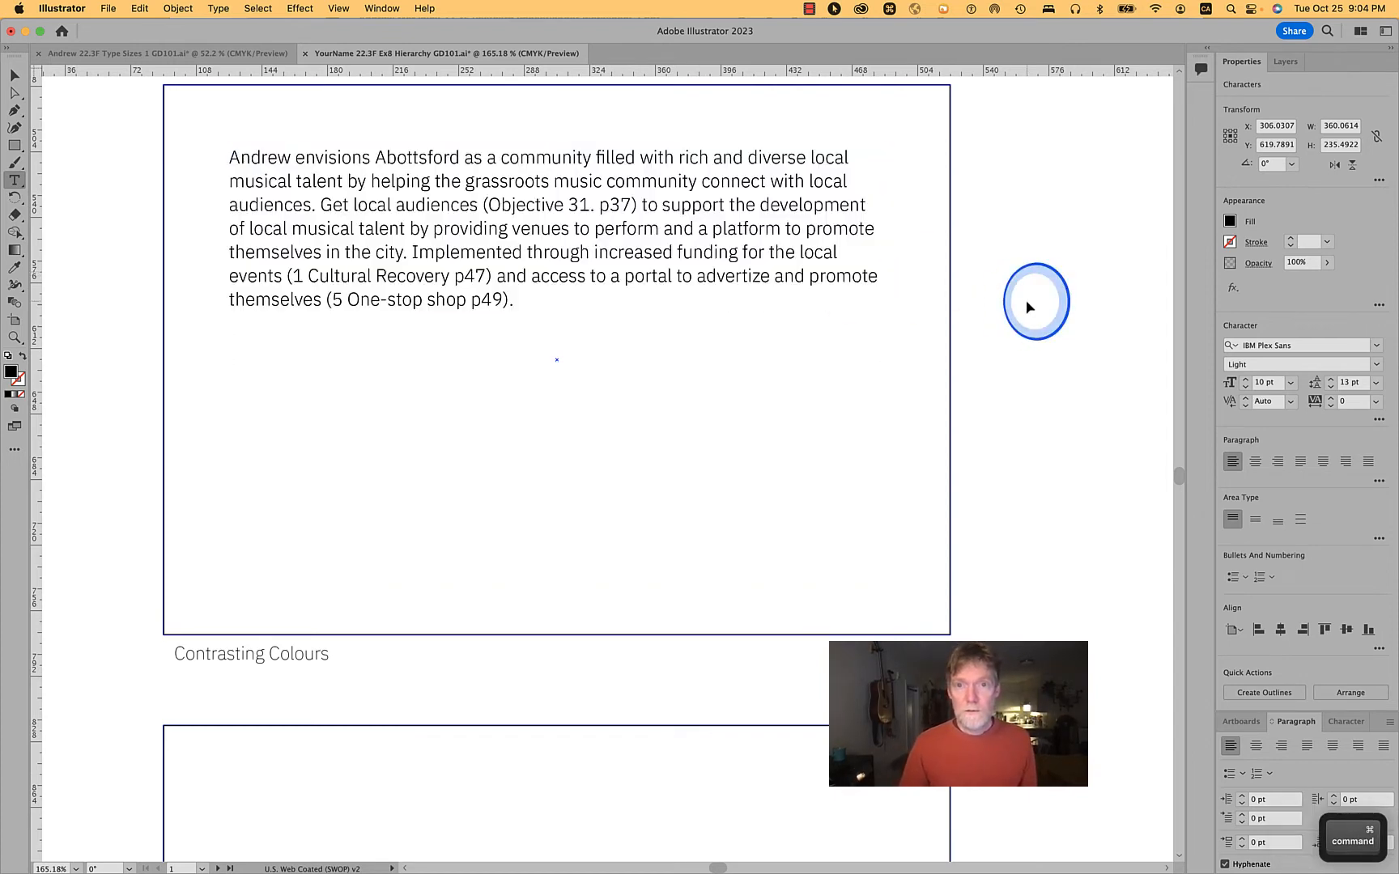
{"action": "left_click", "coordinate": [604, 777]}
{"action": "left_click", "coordinate": [604, 790], "text": "super"}
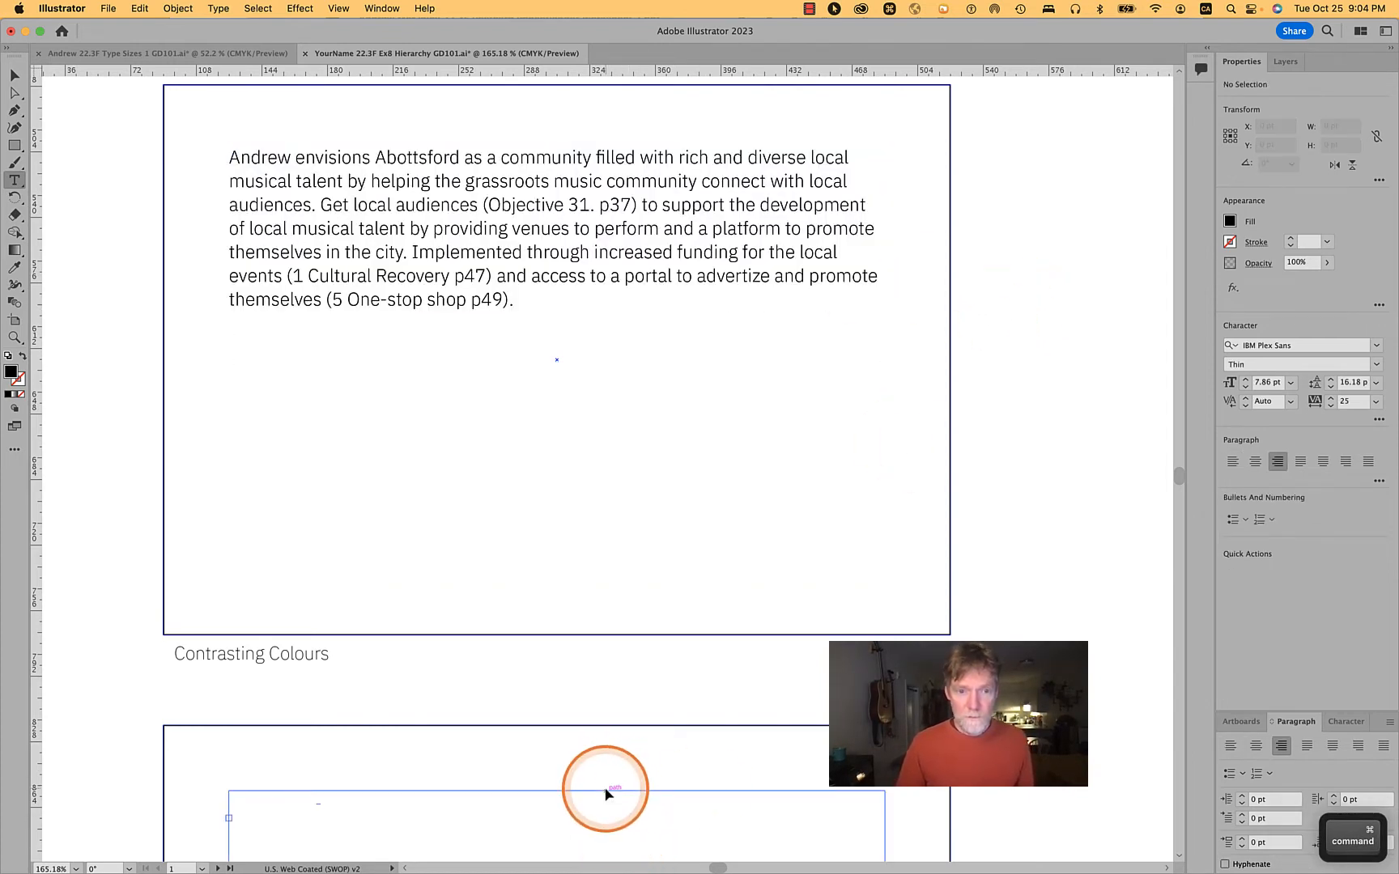
{"action": "left_click", "coordinate": [1041, 637]}
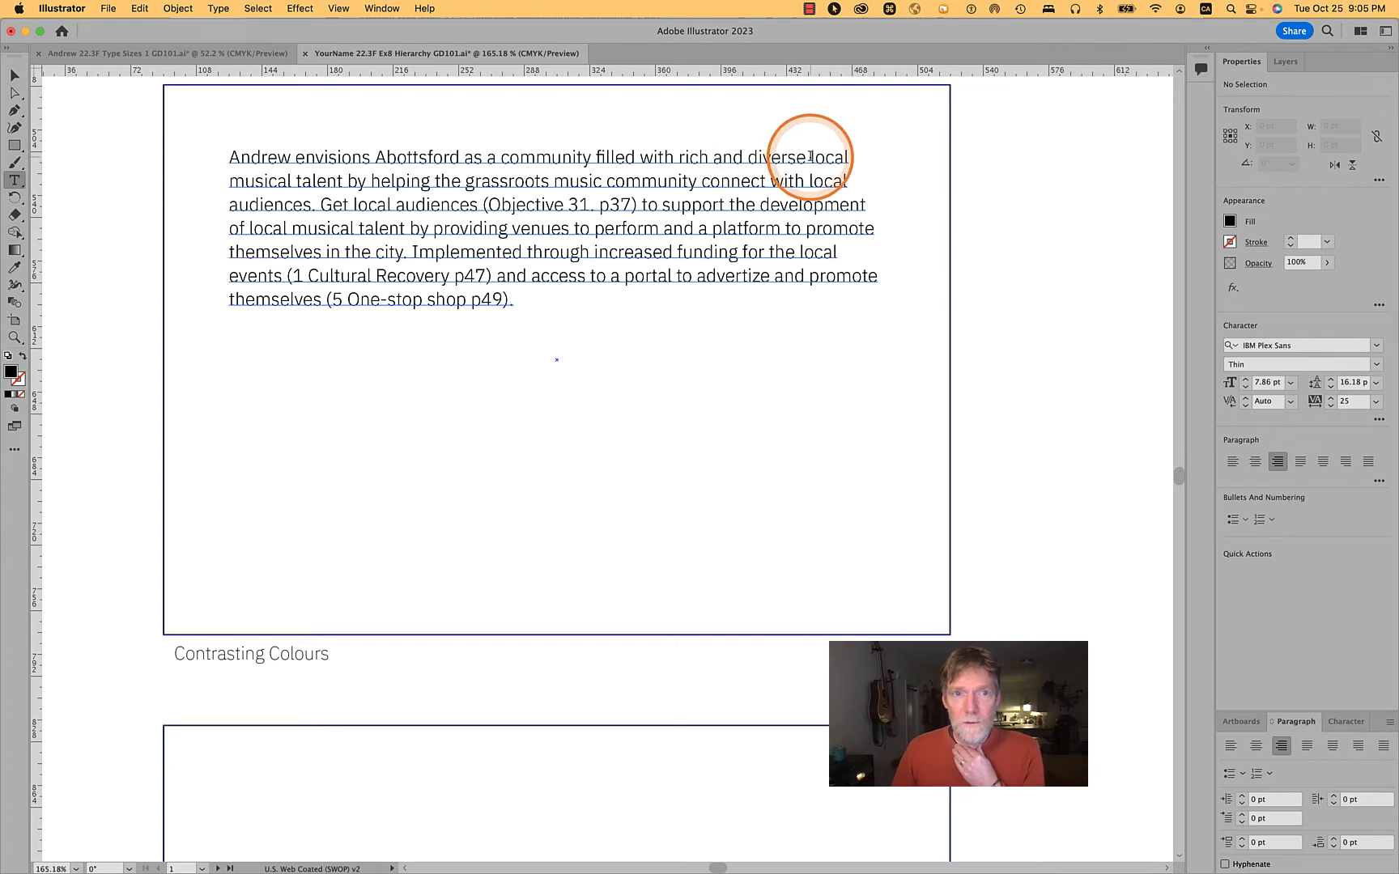
Colour the first "local musical talent" phrase in the "Contrasting Colours" paragraph with CMYK Red and deselect it.
{"action": "left_click_drag", "start_coordinate": [810, 157], "coordinate": [340, 182]}
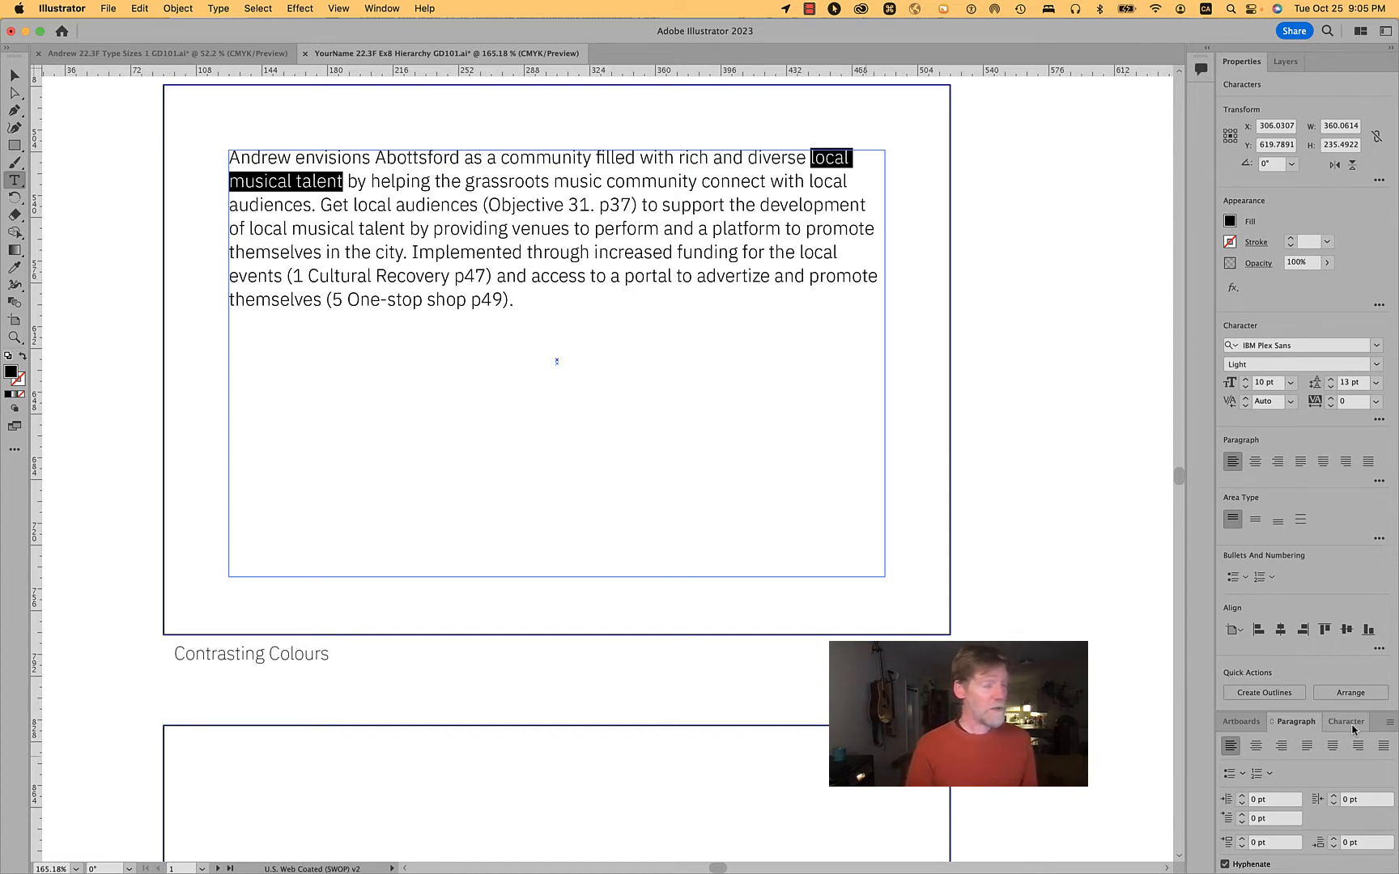
{"action": "left_click", "coordinate": [1229, 220]}
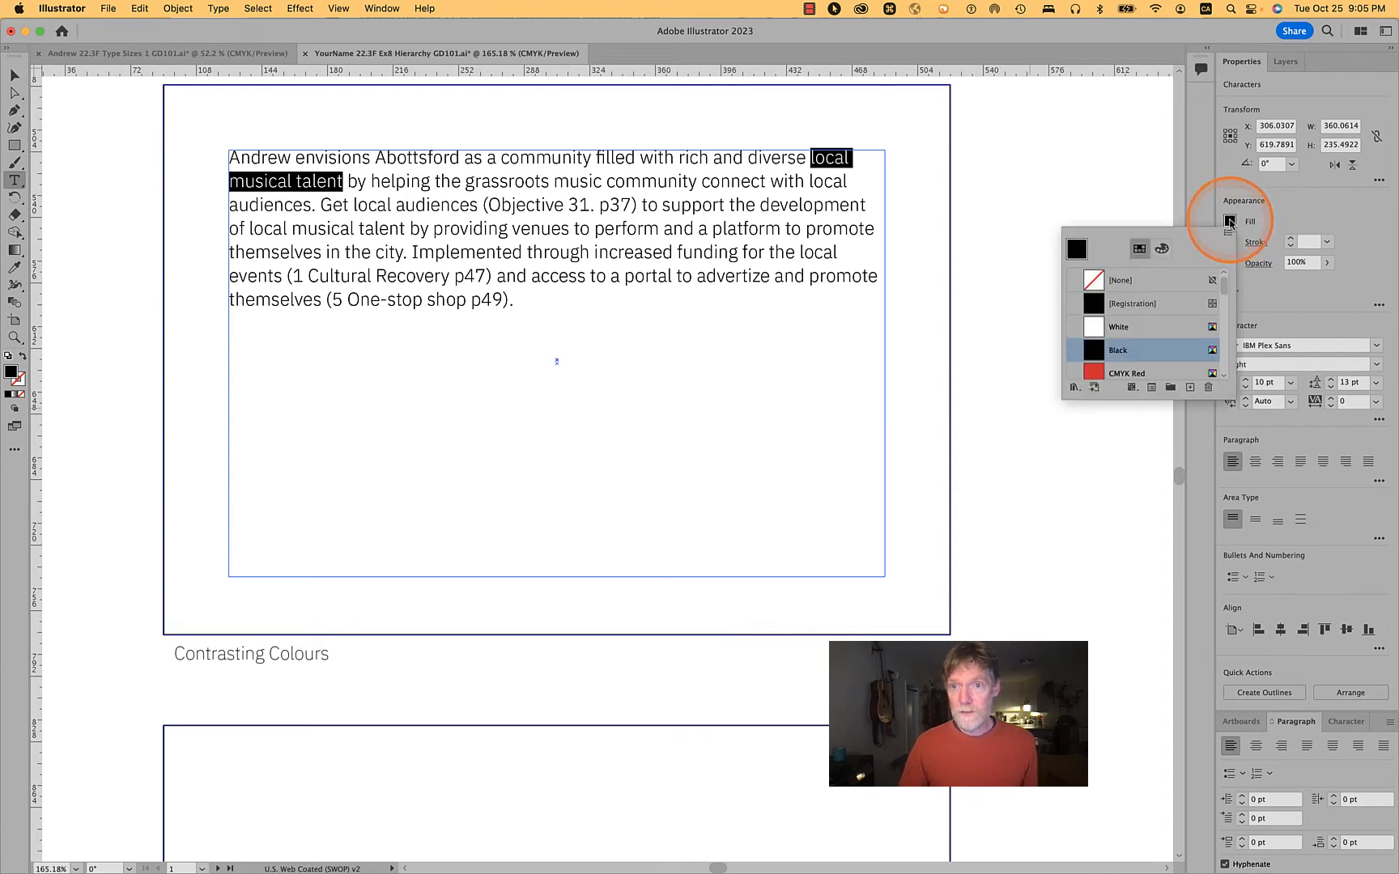
{"action": "left_click", "coordinate": [1123, 375]}
{"action": "left_click", "coordinate": [1008, 477]}
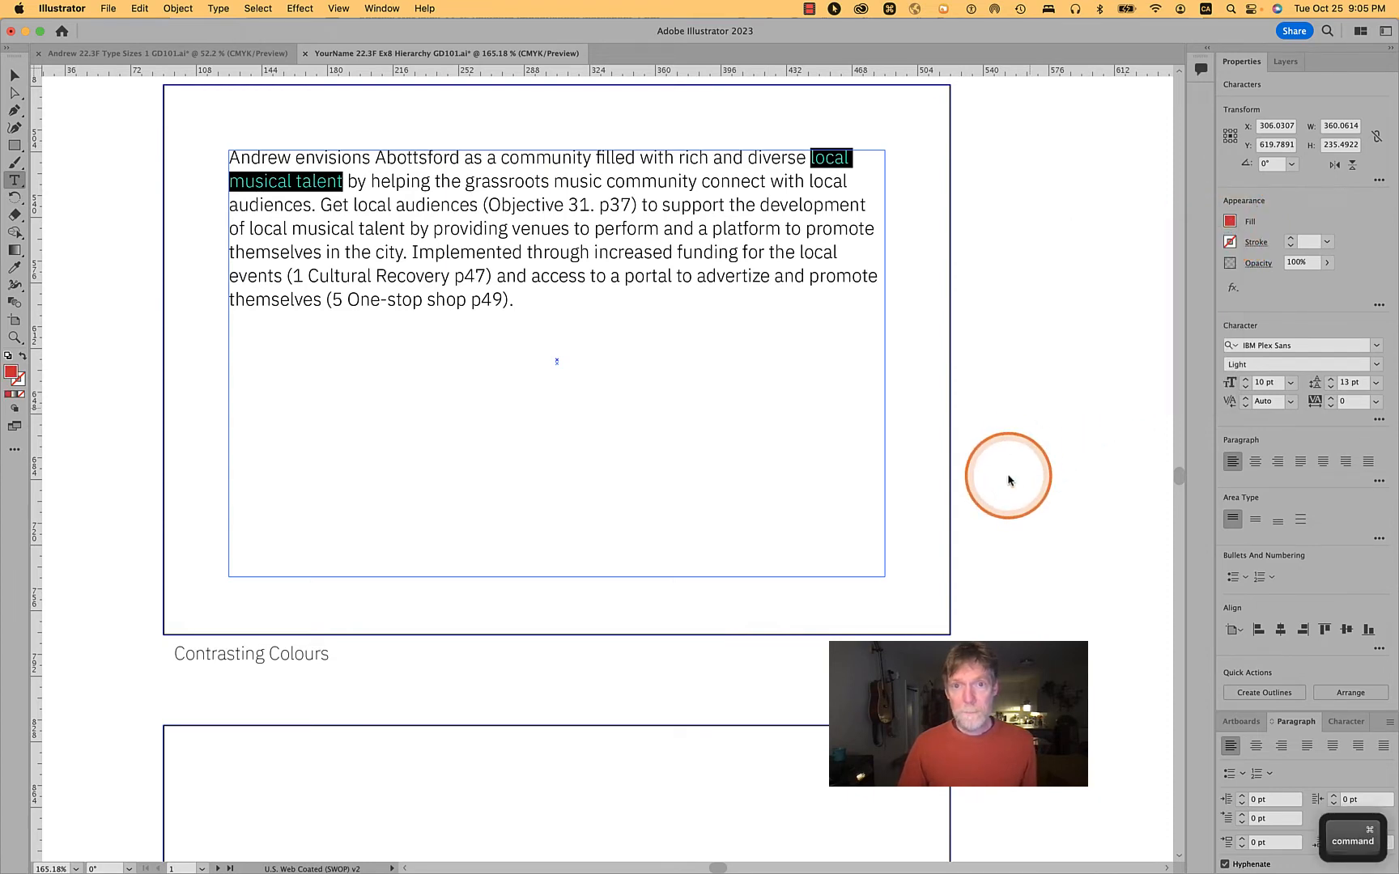
Paste the copied paragraph into the "Spacial Intervals" text area and delete the trailing empty line.
{"action": "scroll", "coordinate": [1008, 480], "scroll_direction": "down", "scroll_amount": 5}
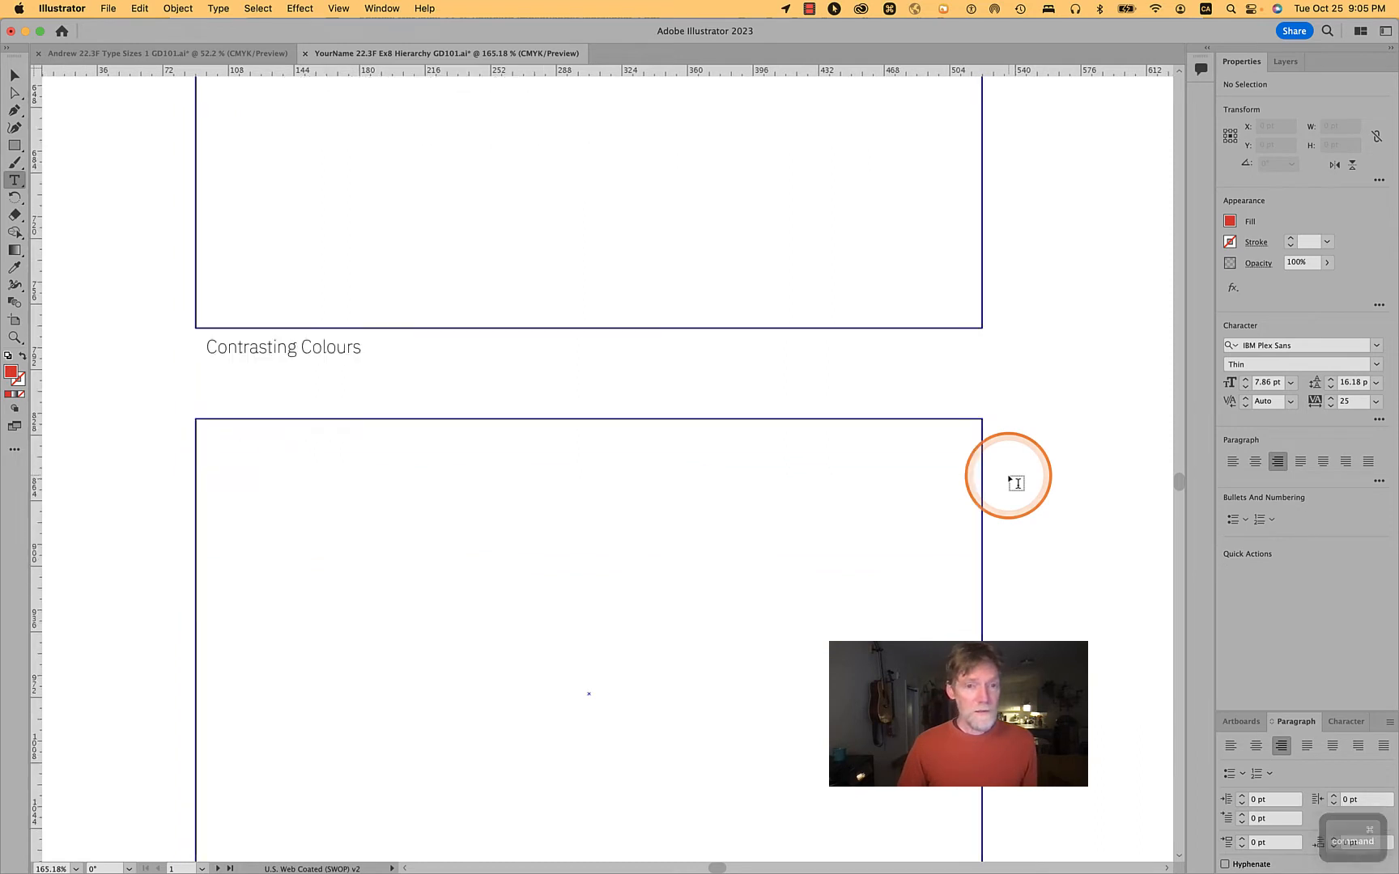
{"action": "scroll", "coordinate": [1016, 483], "scroll_direction": "down", "scroll_amount": 3}
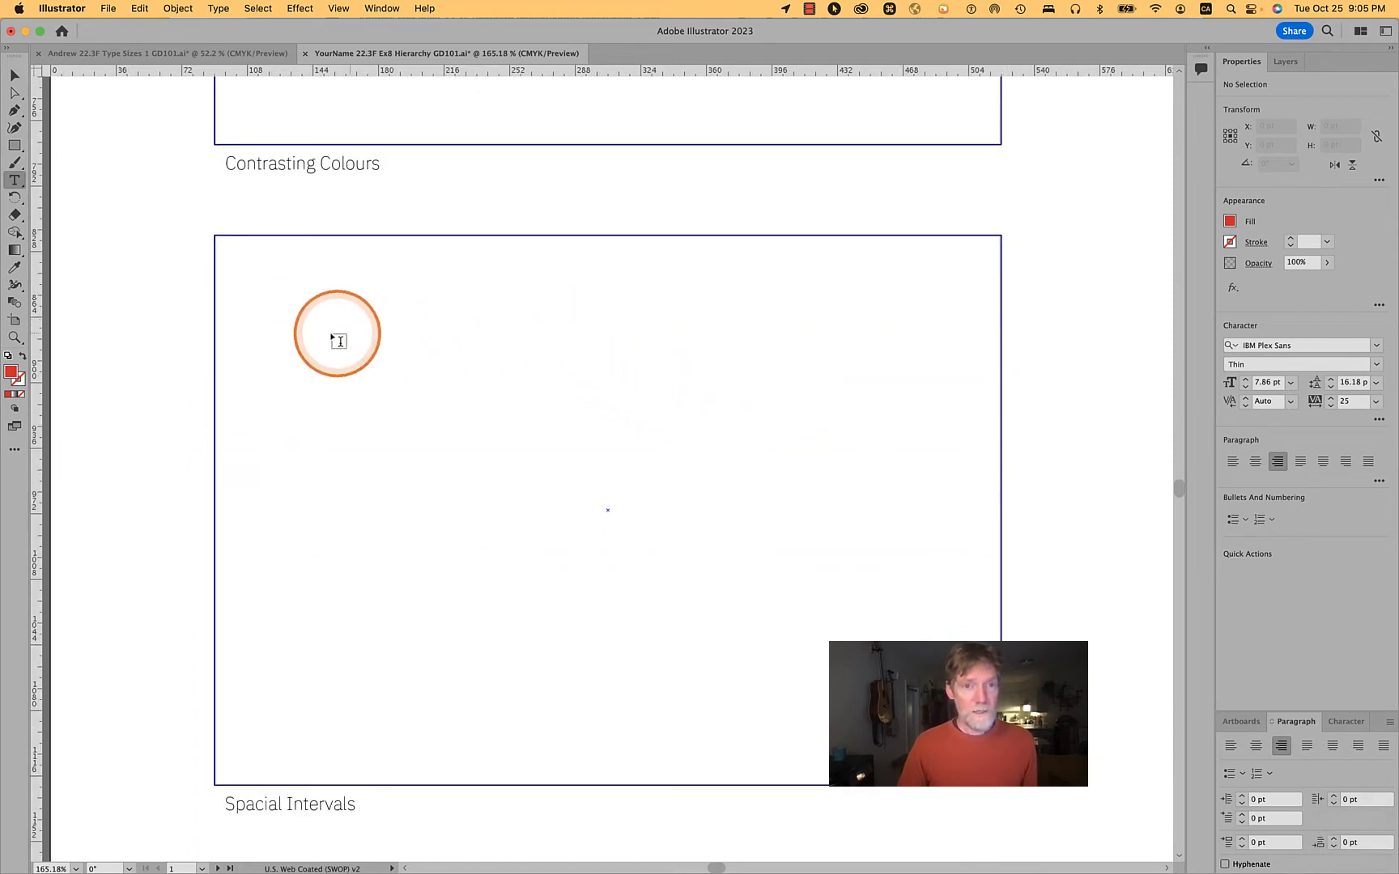
{"action": "left_click", "coordinate": [302, 300]}
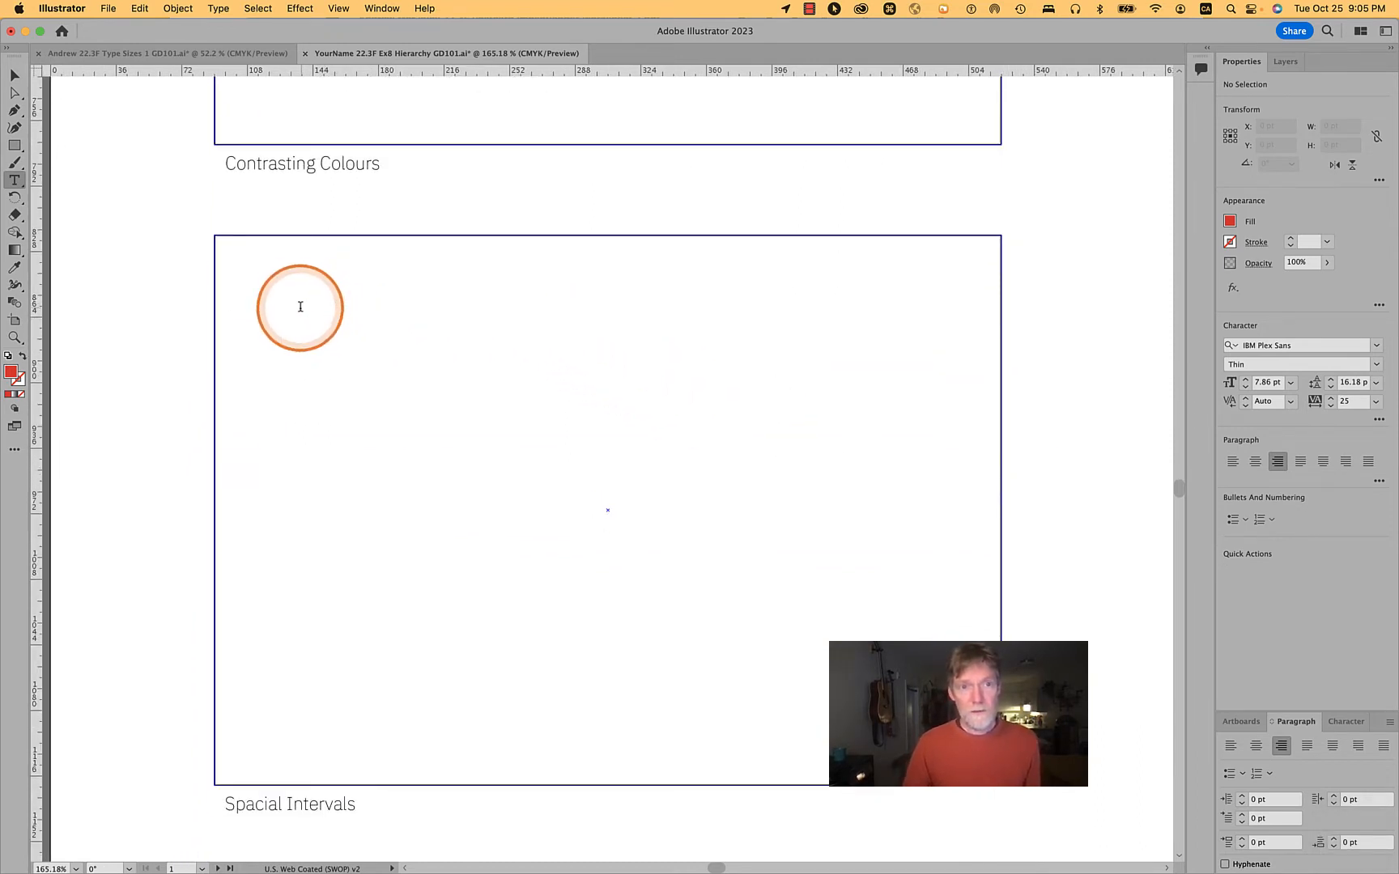
{"action": "left_click", "coordinate": [288, 301]}
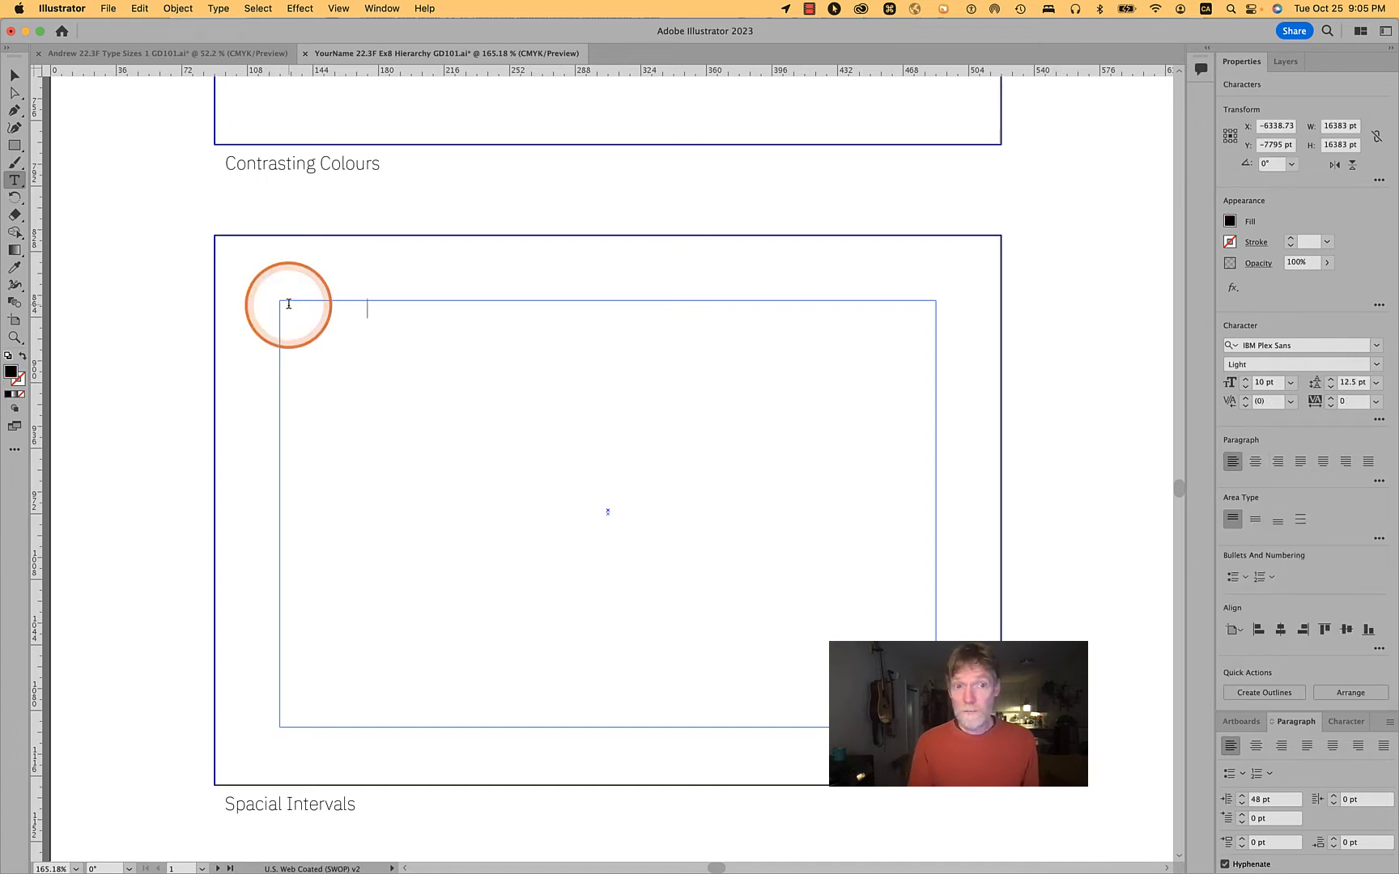
{"action": "type", "text": "Andrew envisions Abottsford as a community filled with rich and diverse local musical talent by helping the grassroots music community connect with local audiences. Get local audiences (Objective 31. p37) to support the development of local musical talent by providing venues to perform and a platform to promote themselves in the city. Implemented through increased funding for the local events (1 Cultural Recovery p47) and access to a portal to advertize and promote themselves (5 One-stop shop p49)."}
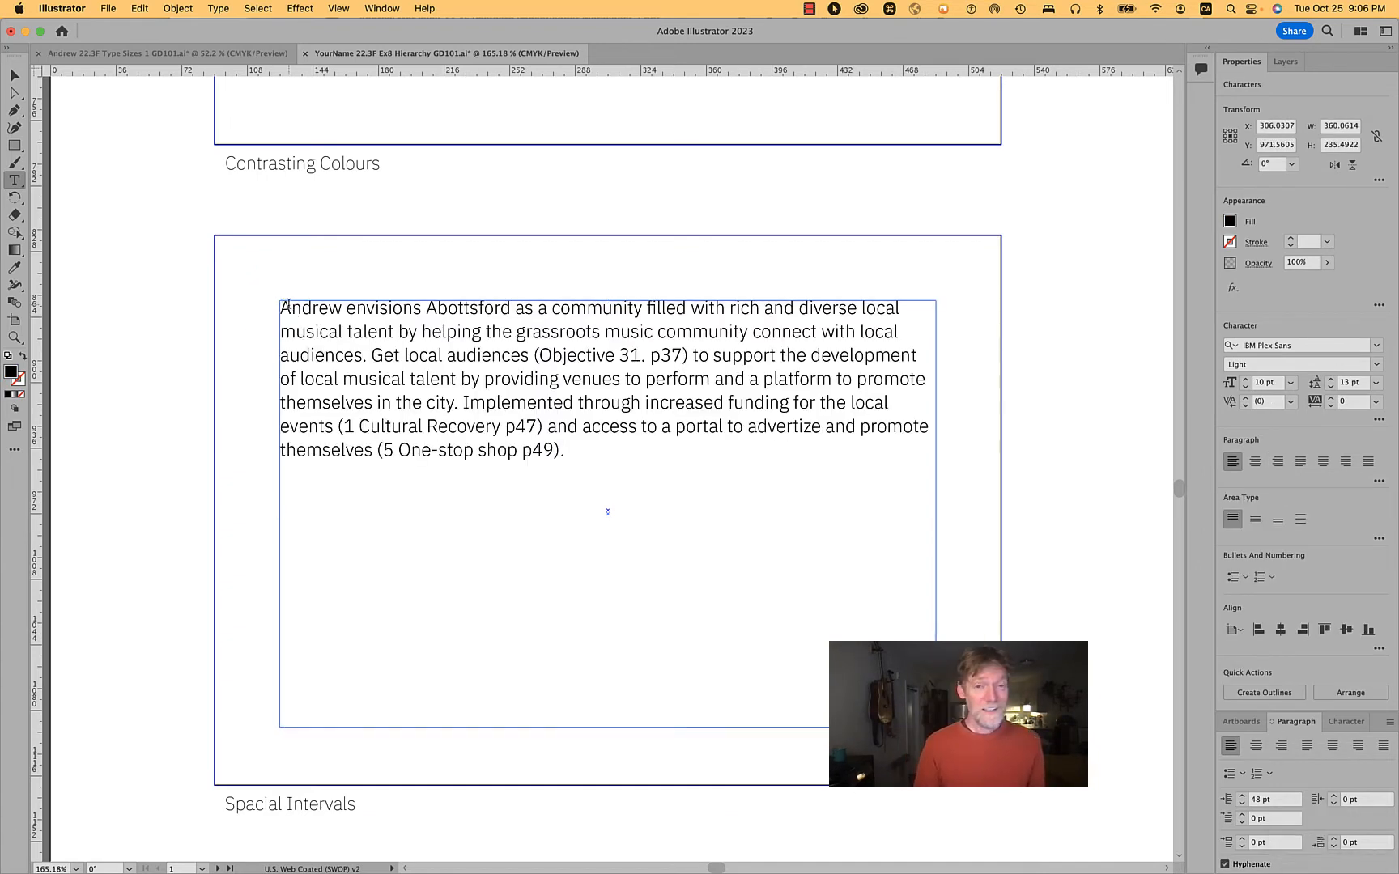
{"action": "key", "text": "BackSpace"}
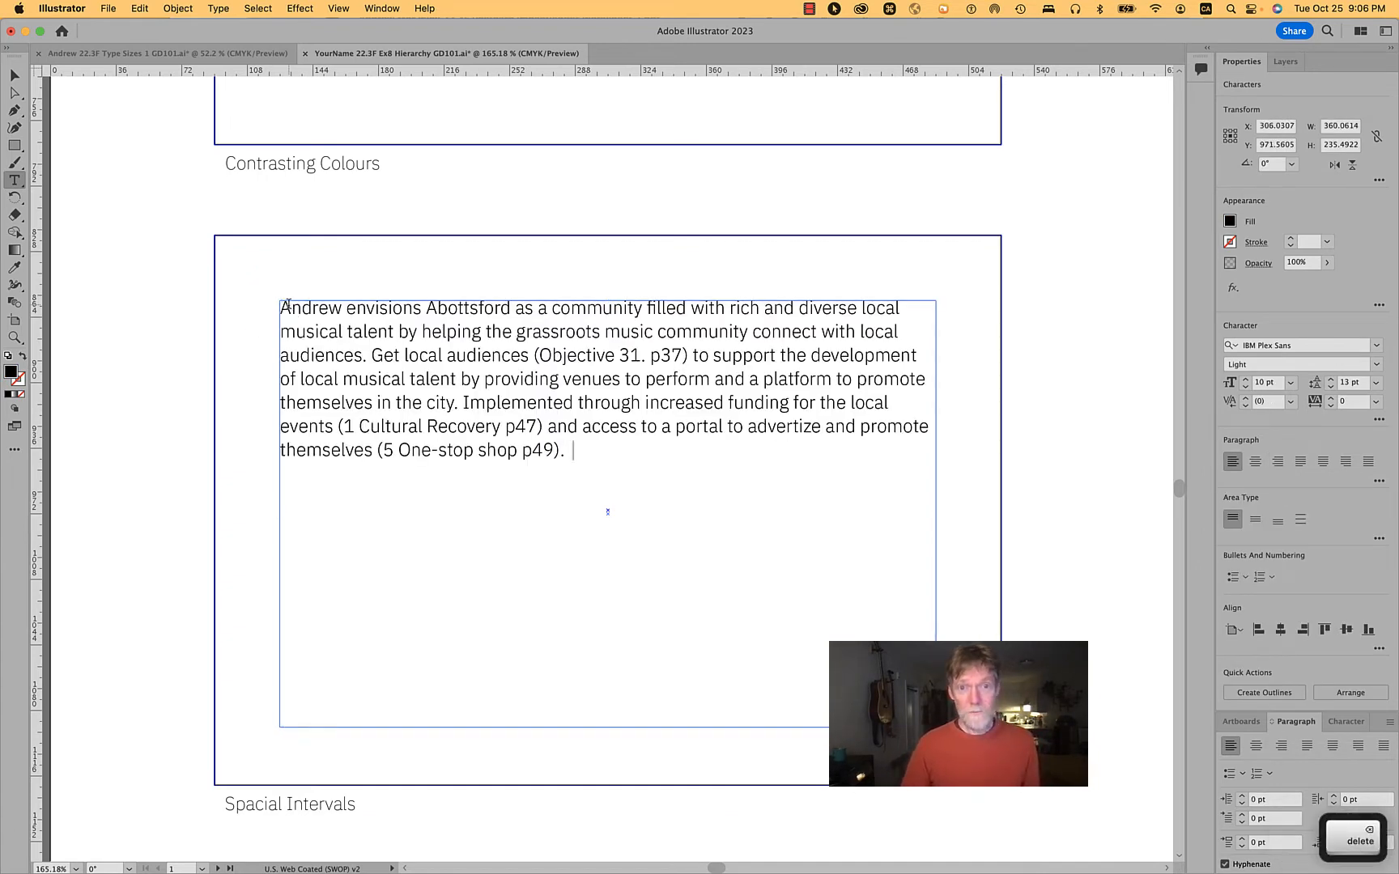
{"action": "key", "text": "Escape"}
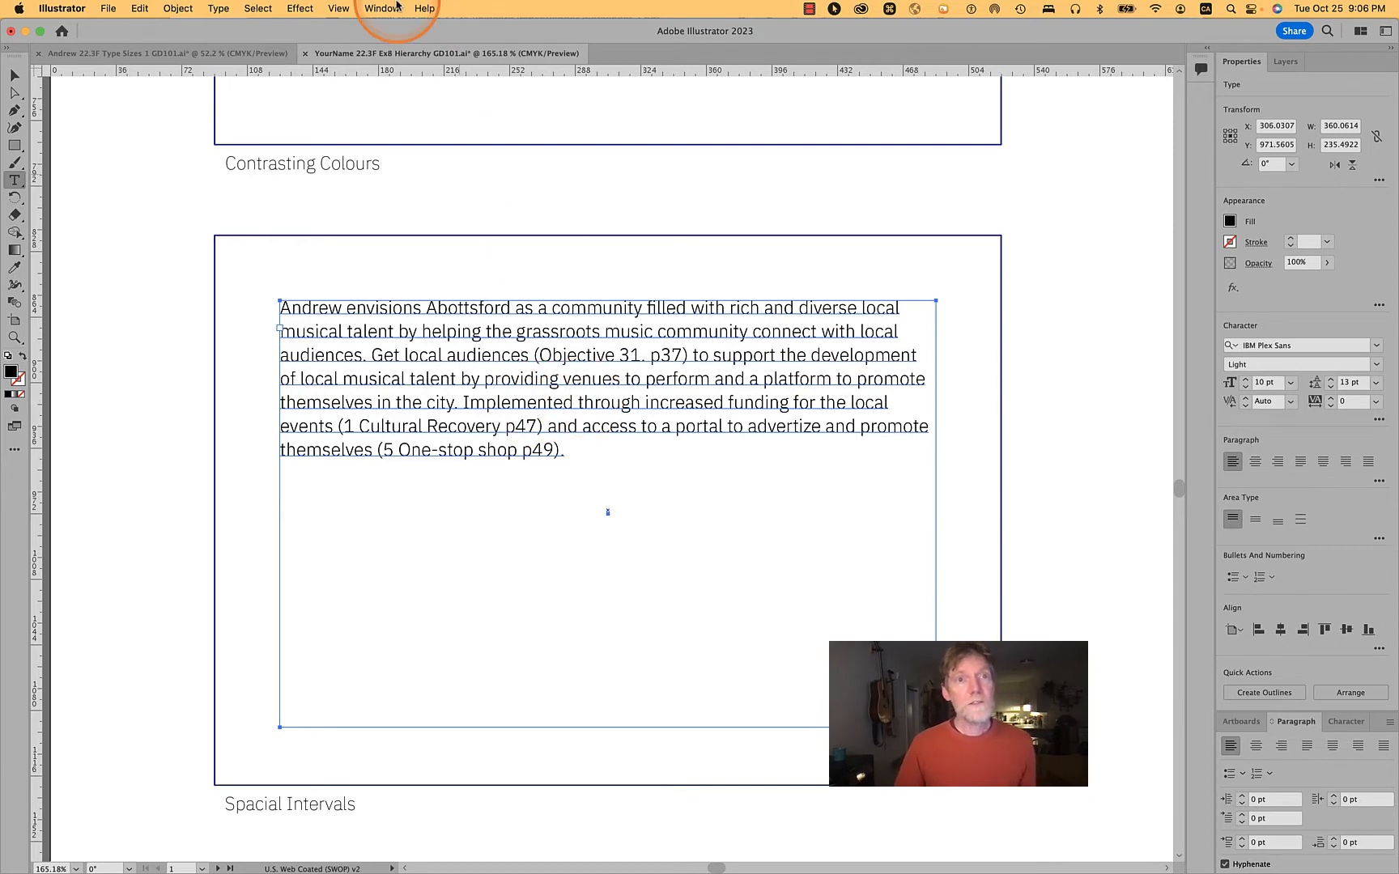
Show the hidden characters so that spaces and paragraph marks appear in the text.
{"action": "left_click", "coordinate": [216, 10]}
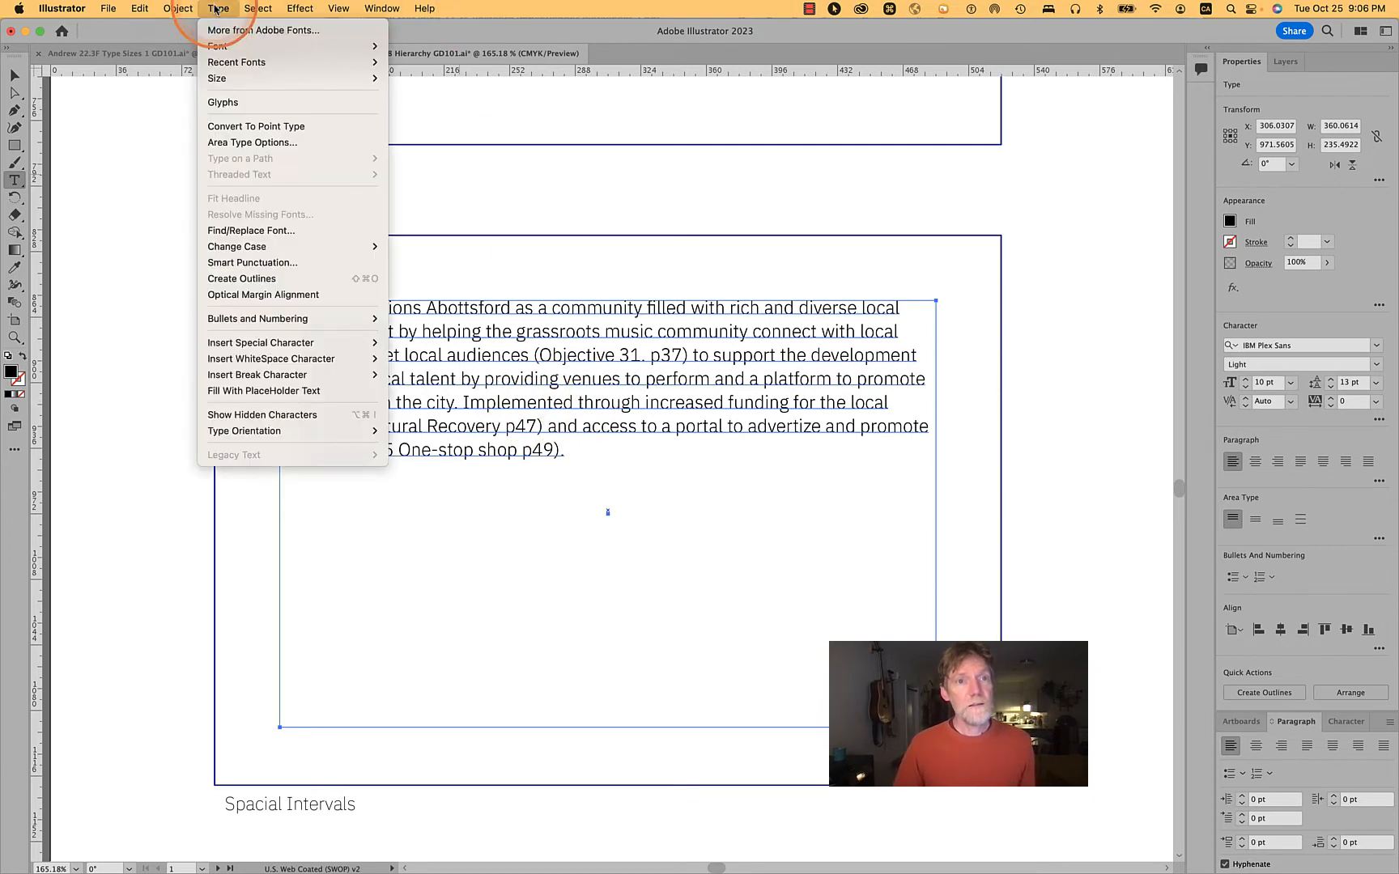
{"action": "mouse_move", "coordinate": [326, 348]}
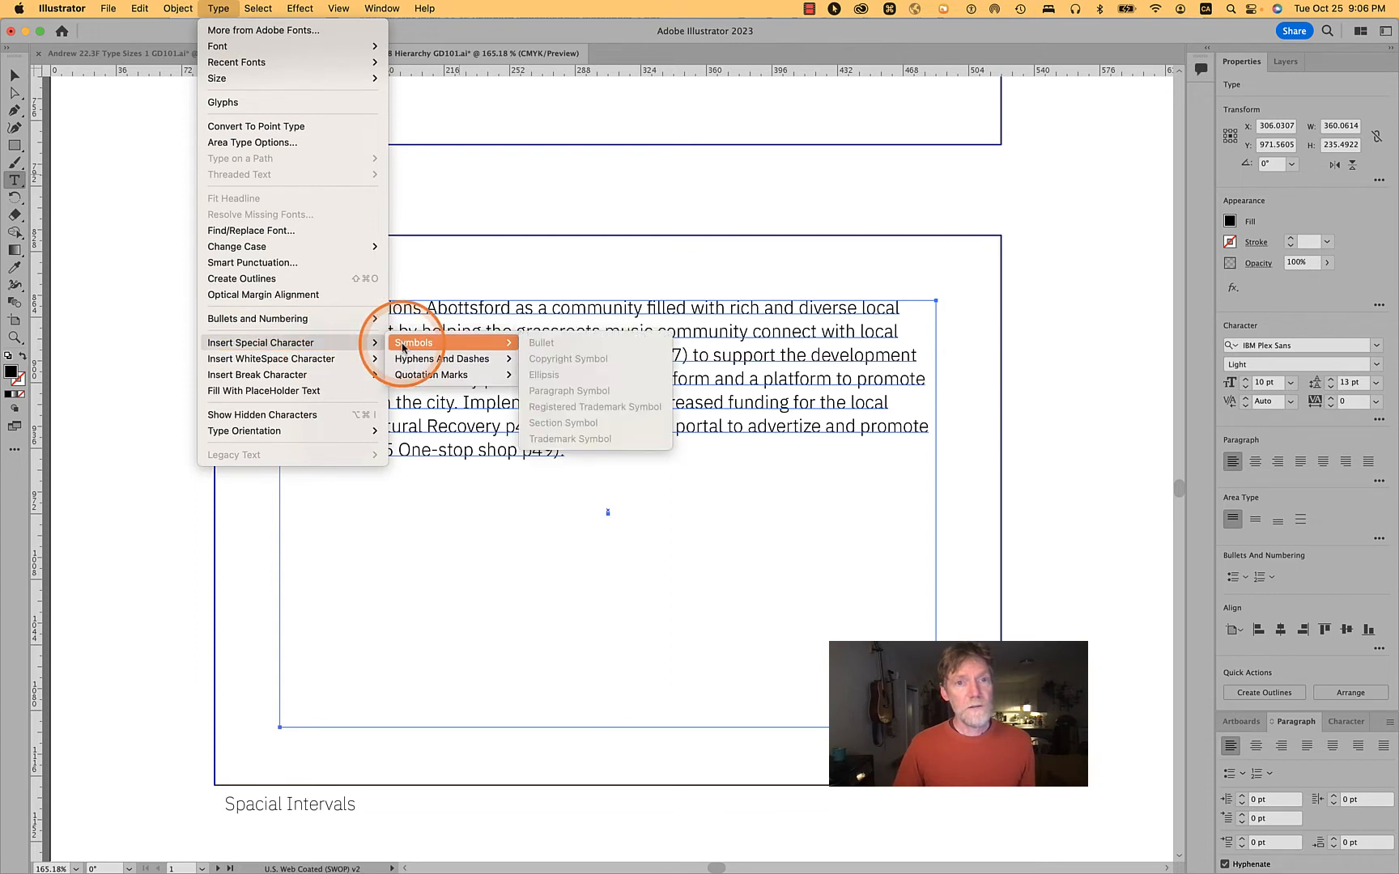
{"action": "left_click", "coordinate": [310, 415]}
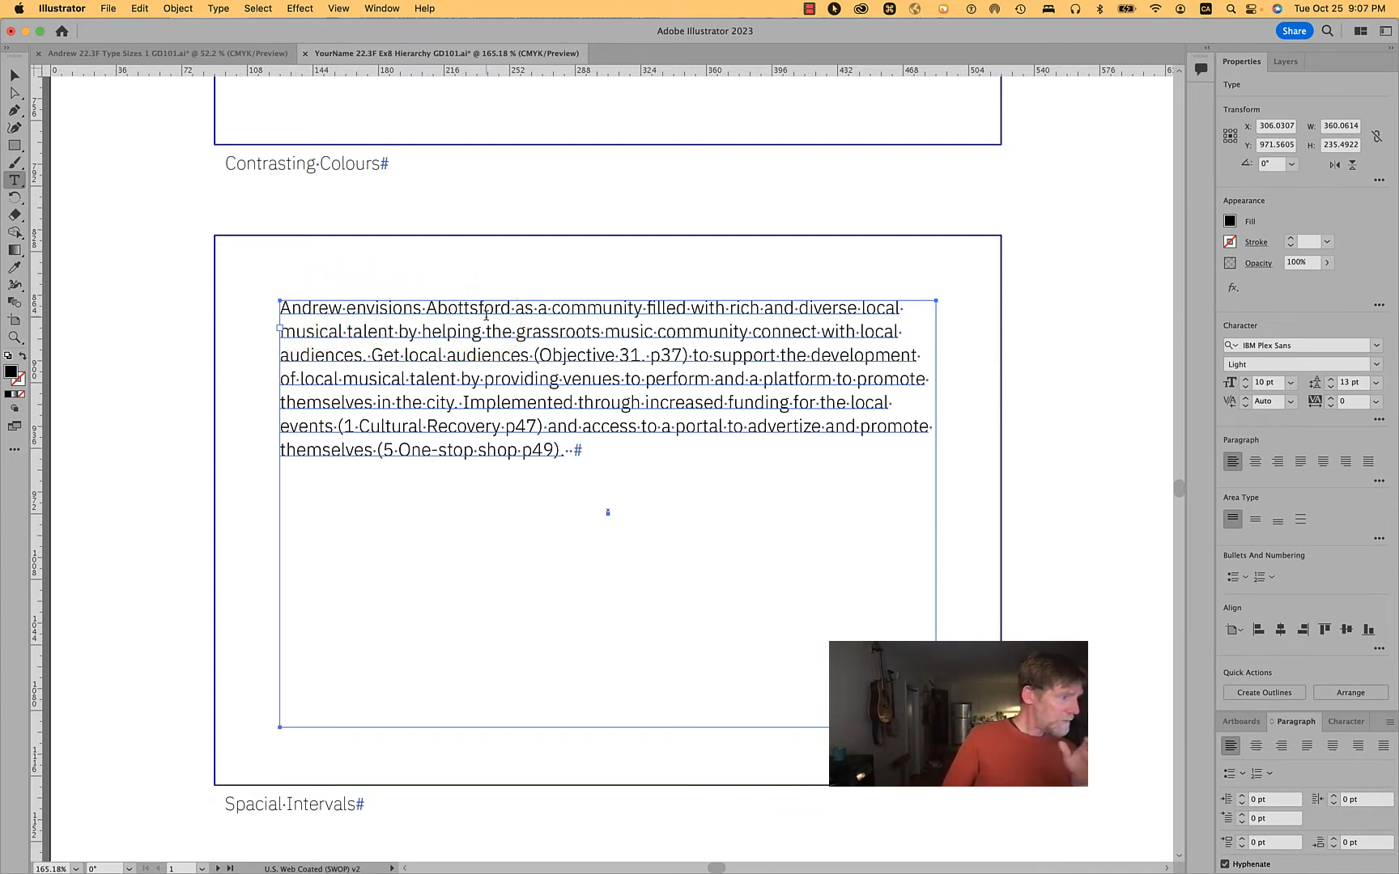
{"action": "left_click", "coordinate": [521, 331]}
{"action": "left_click", "coordinate": [610, 435]}
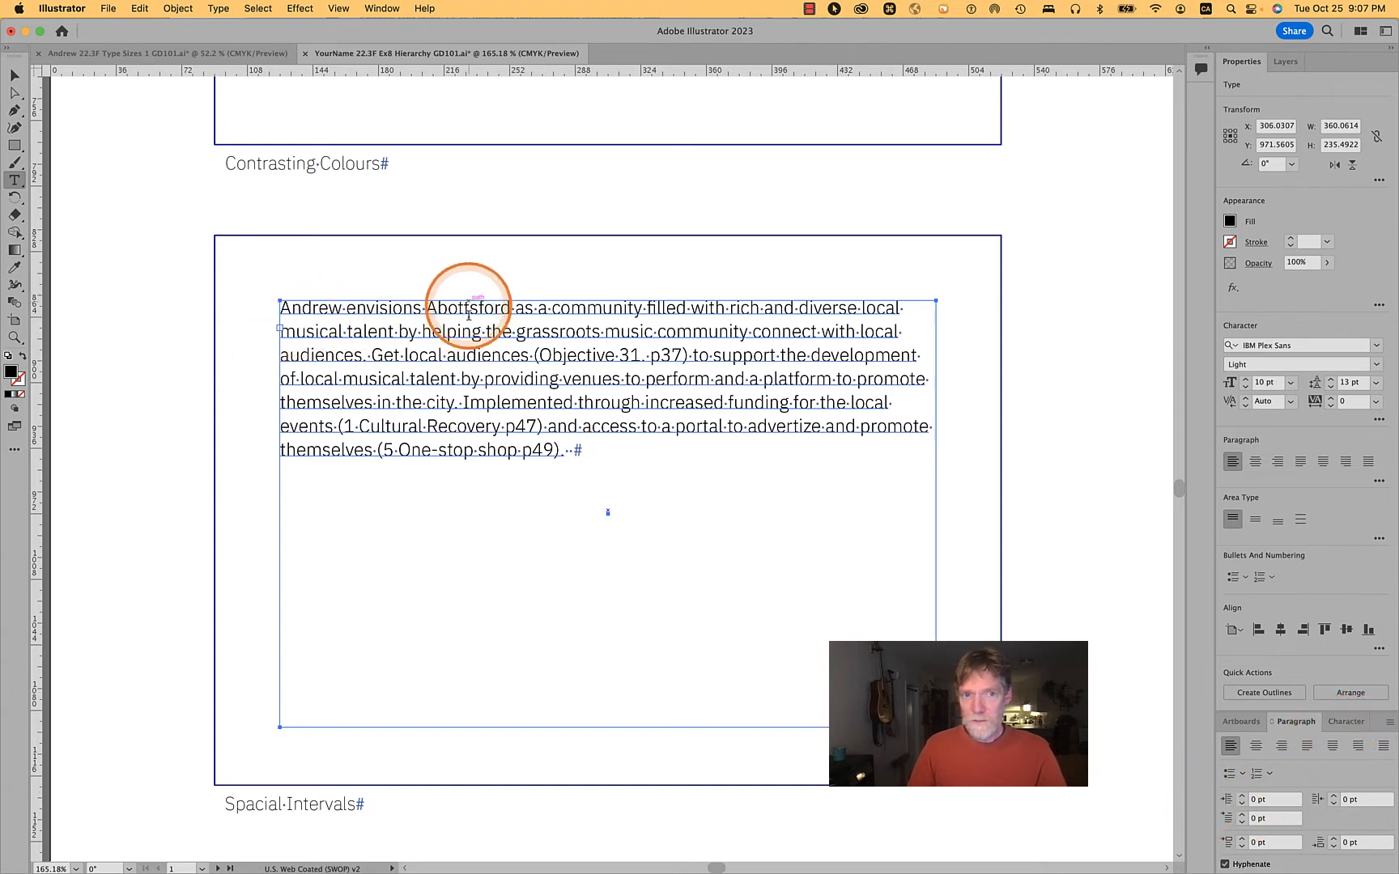
Set the left indent of the "Spacial Intervals" paragraph to 100 pt.
{"action": "left_click", "coordinate": [1273, 799]}
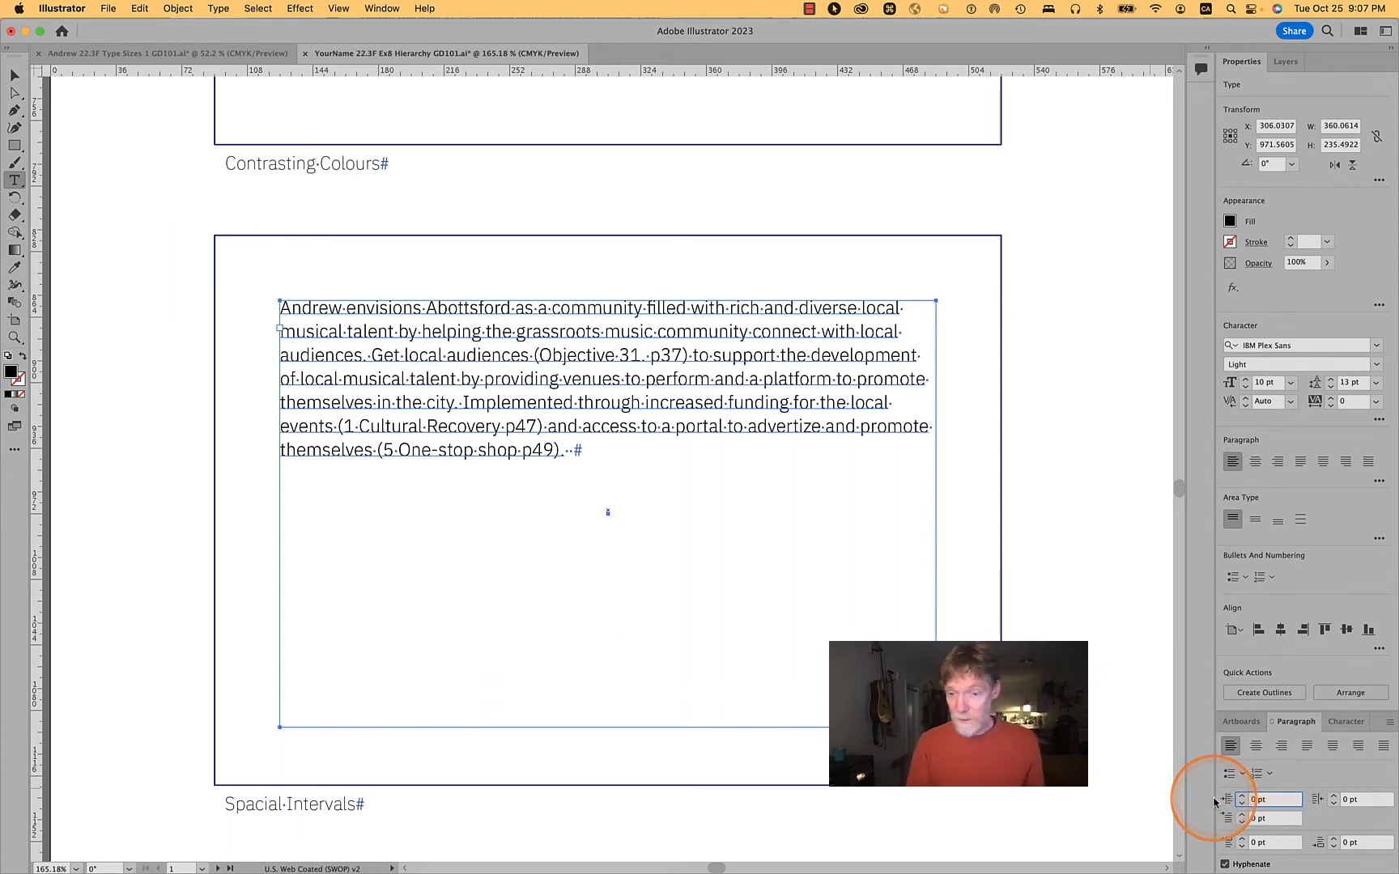
{"action": "type", "text": "100"}
{"action": "key", "text": "Tab"}
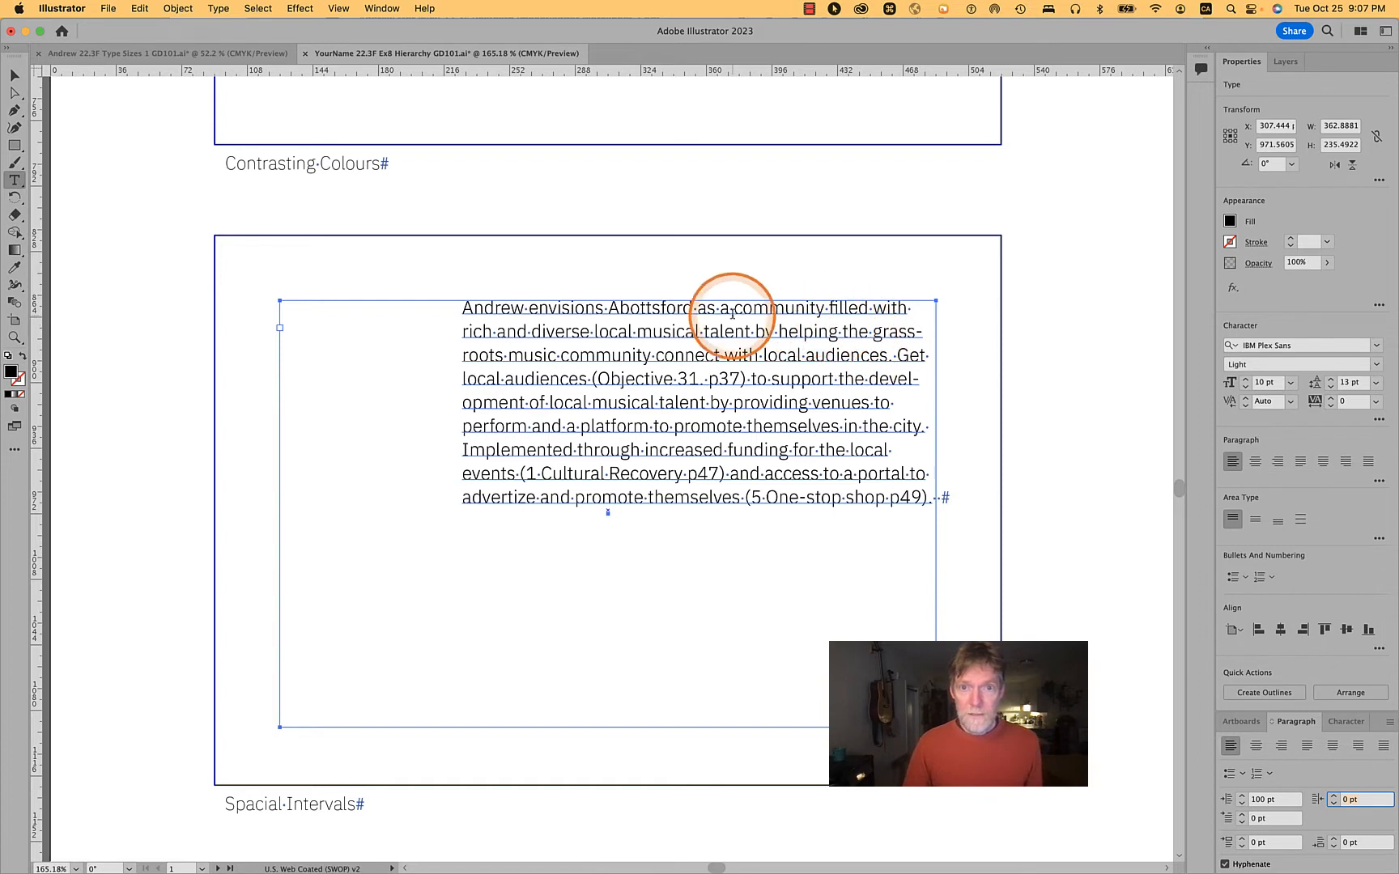
Isolate the first "local musical talent" on its own line with paragraph breaks before and after it in the "Spacial Intervals" text.
{"action": "left_click", "coordinate": [596, 331]}
{"action": "key", "text": "Return"}
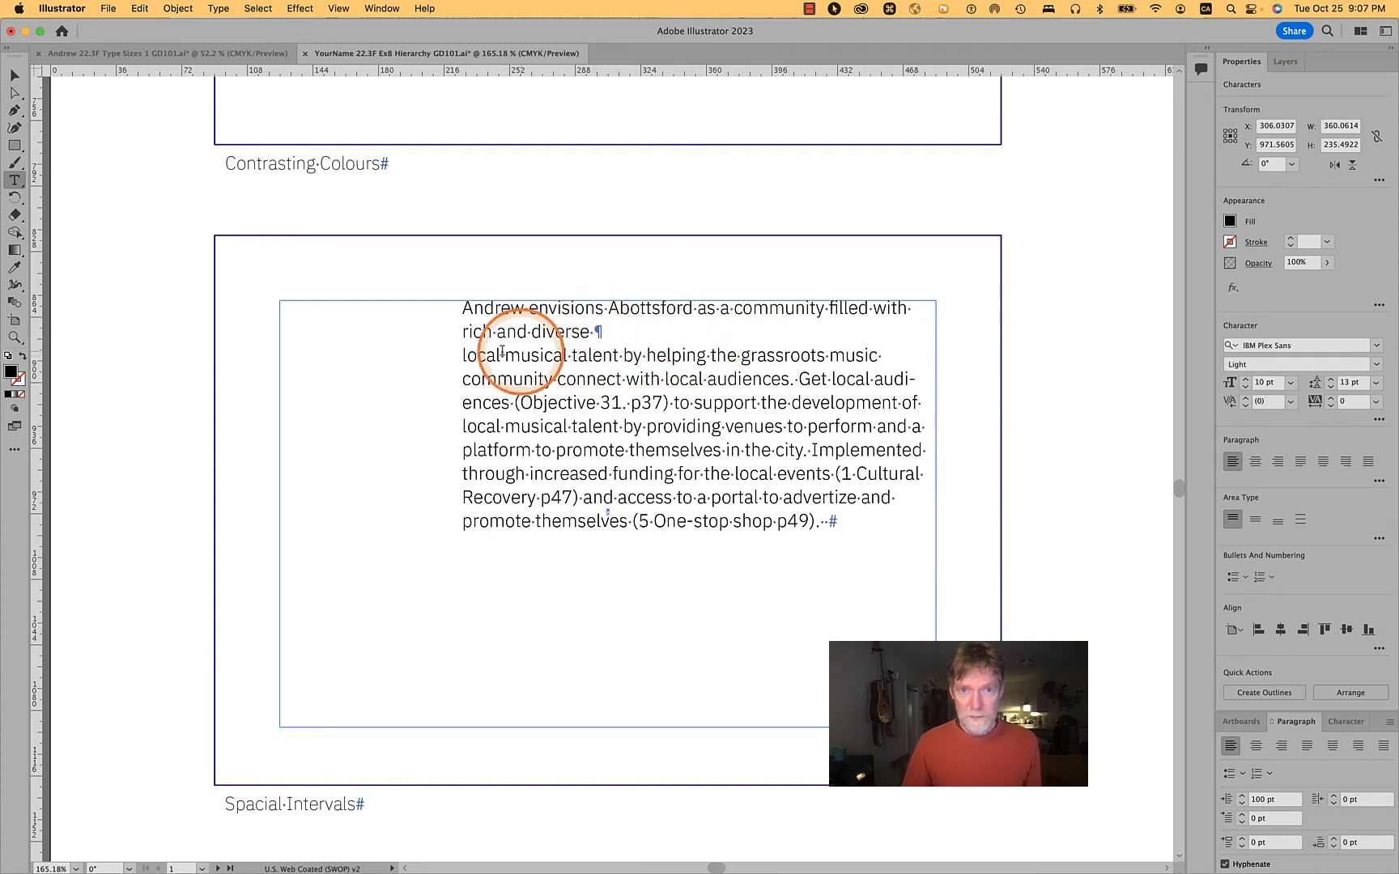
{"action": "left_click", "coordinate": [626, 353]}
{"action": "key", "text": "Return"}
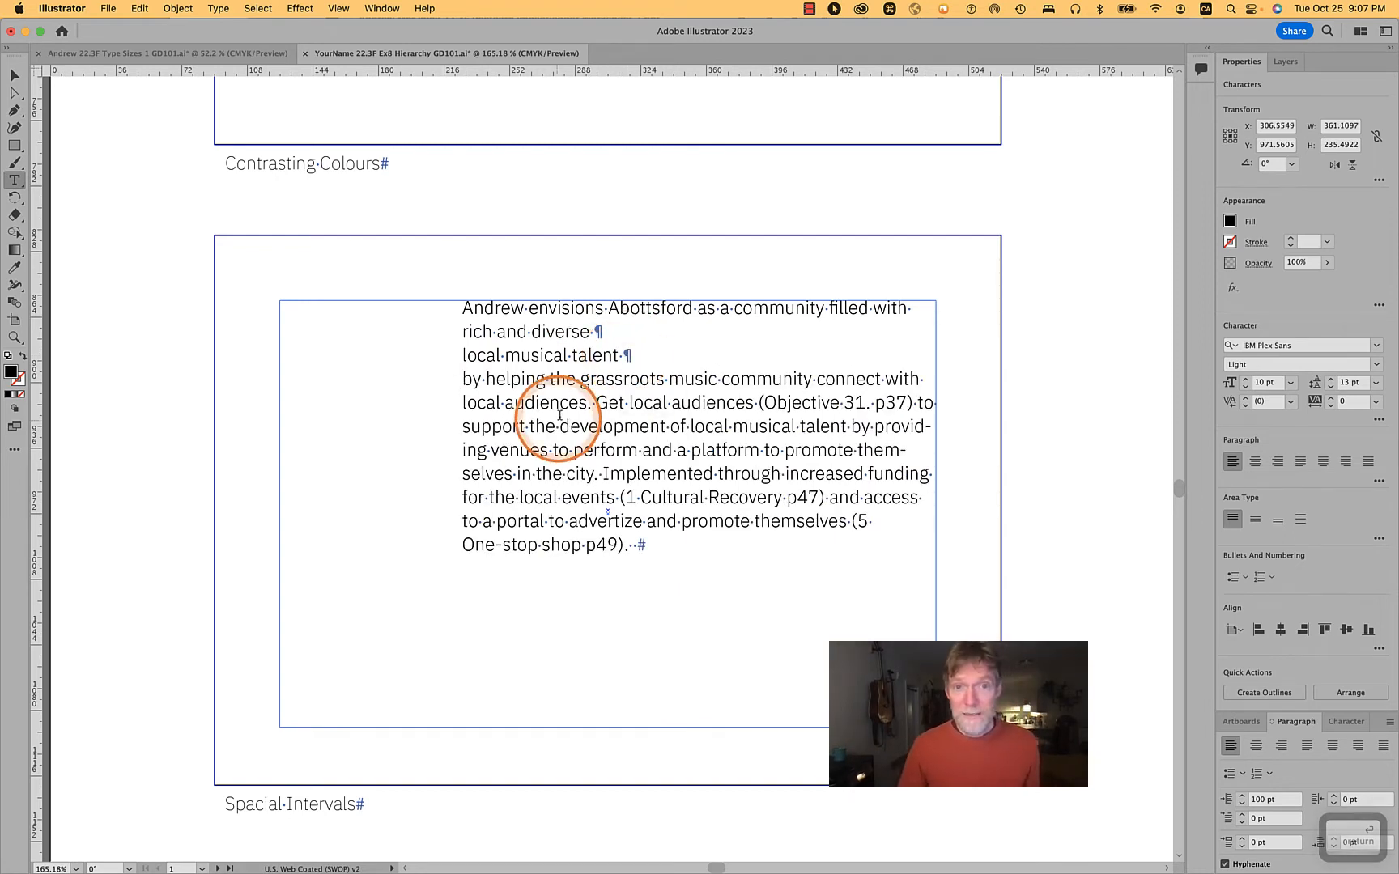
Try an empty line above "local musical talent" in the "Spacial Intervals" text and remove it again.
{"action": "left_click", "coordinate": [596, 331]}
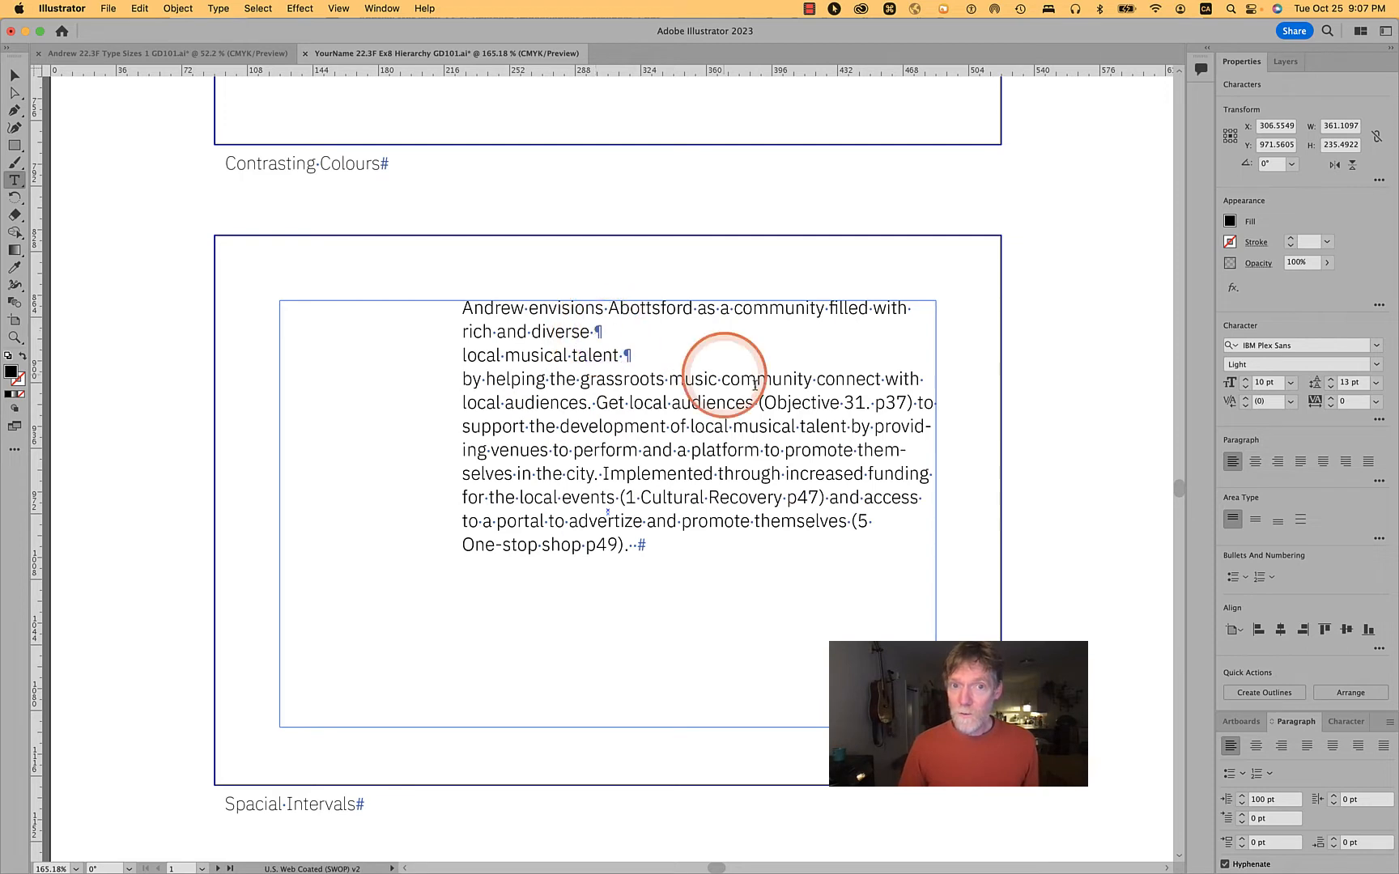
{"action": "key", "text": "Return"}
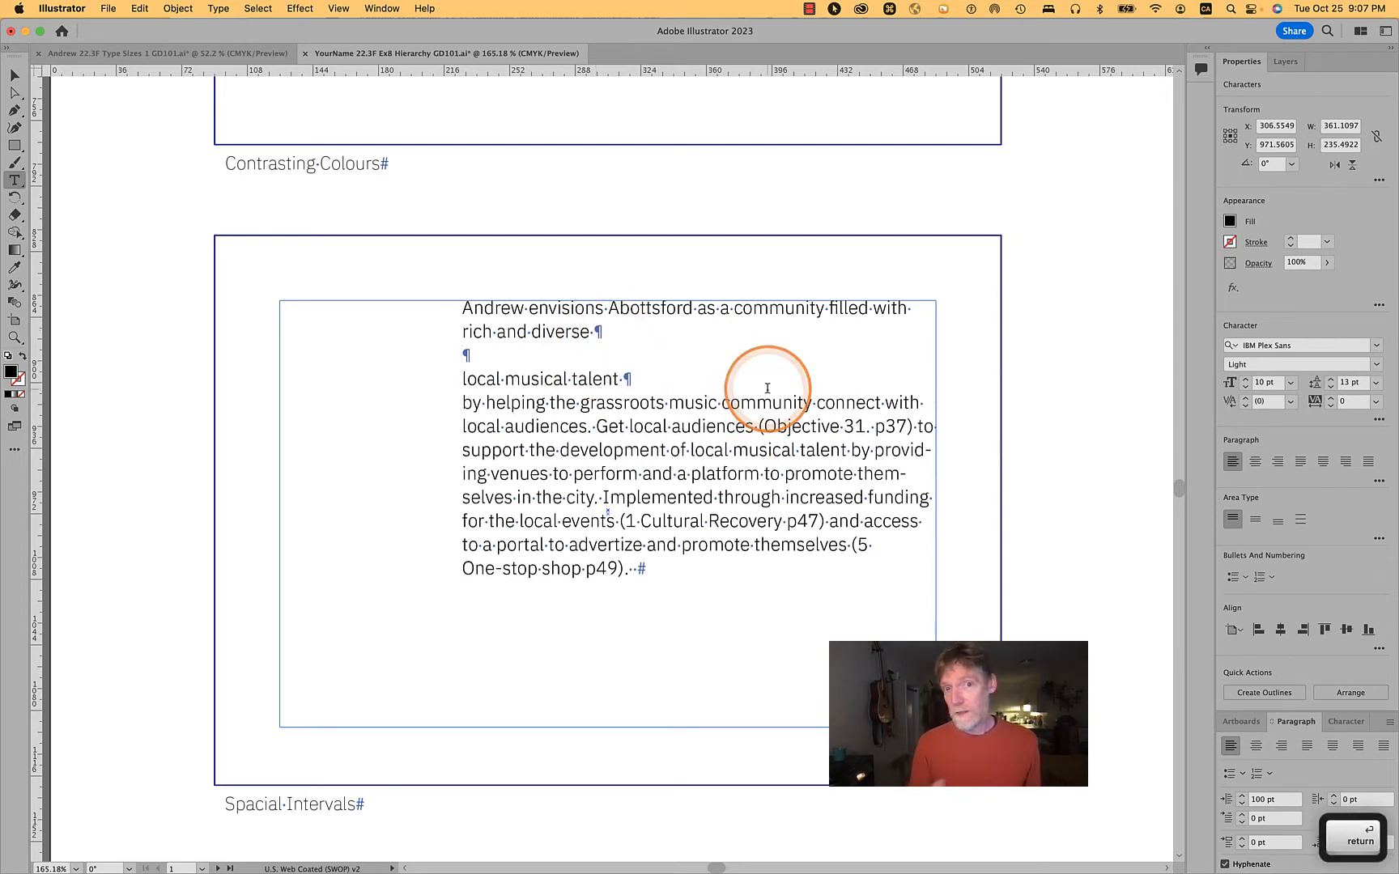
{"action": "key", "text": "BackSpace"}
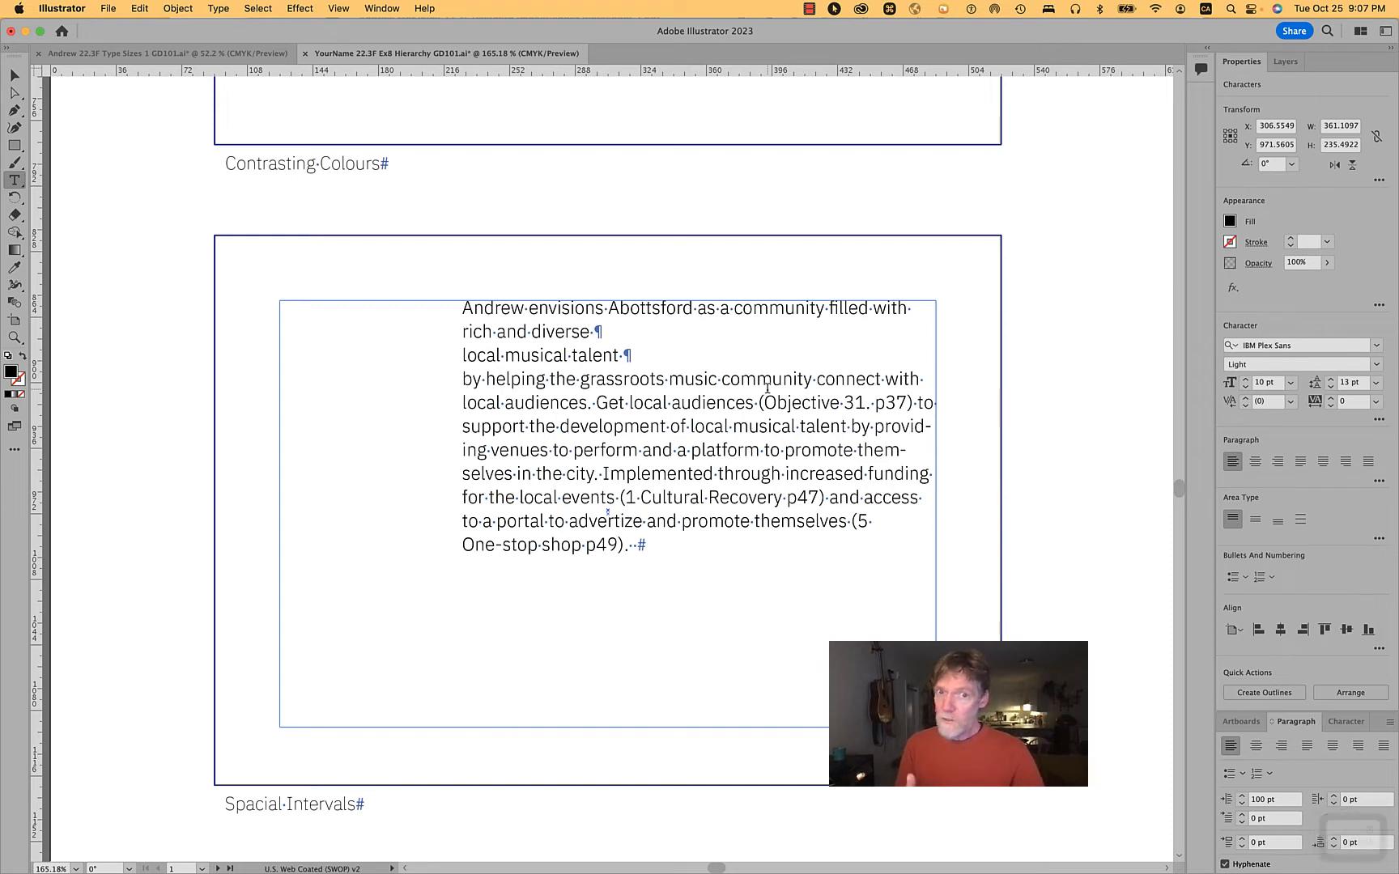
Deselect the "Spacial Intervals" text area and reactivate the Type tool for further text editing.
{"action": "left_click", "coordinate": [14, 76]}
{"action": "left_click", "coordinate": [100, 412]}
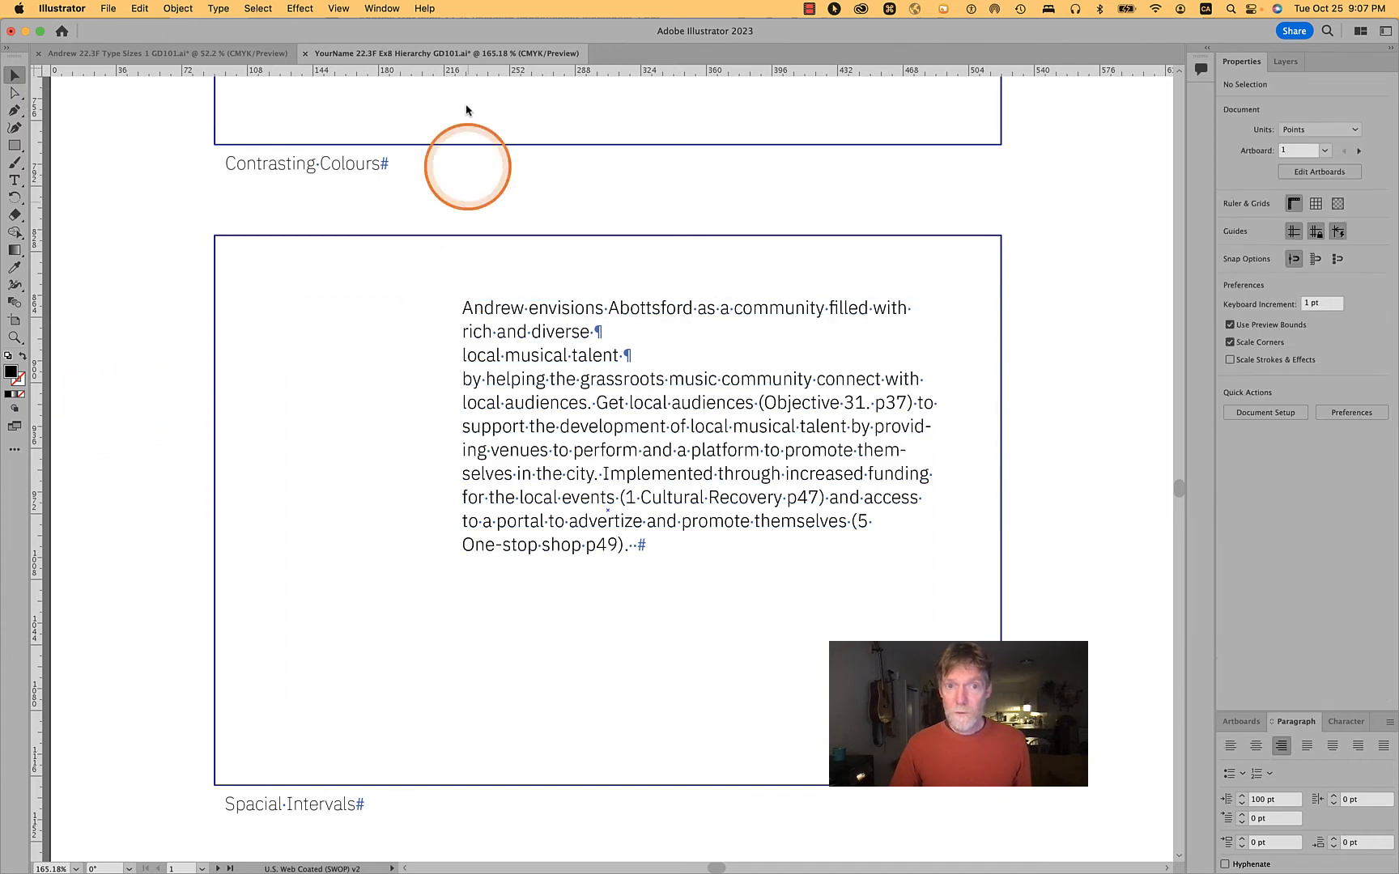
{"action": "left_click", "coordinate": [9, 184]}
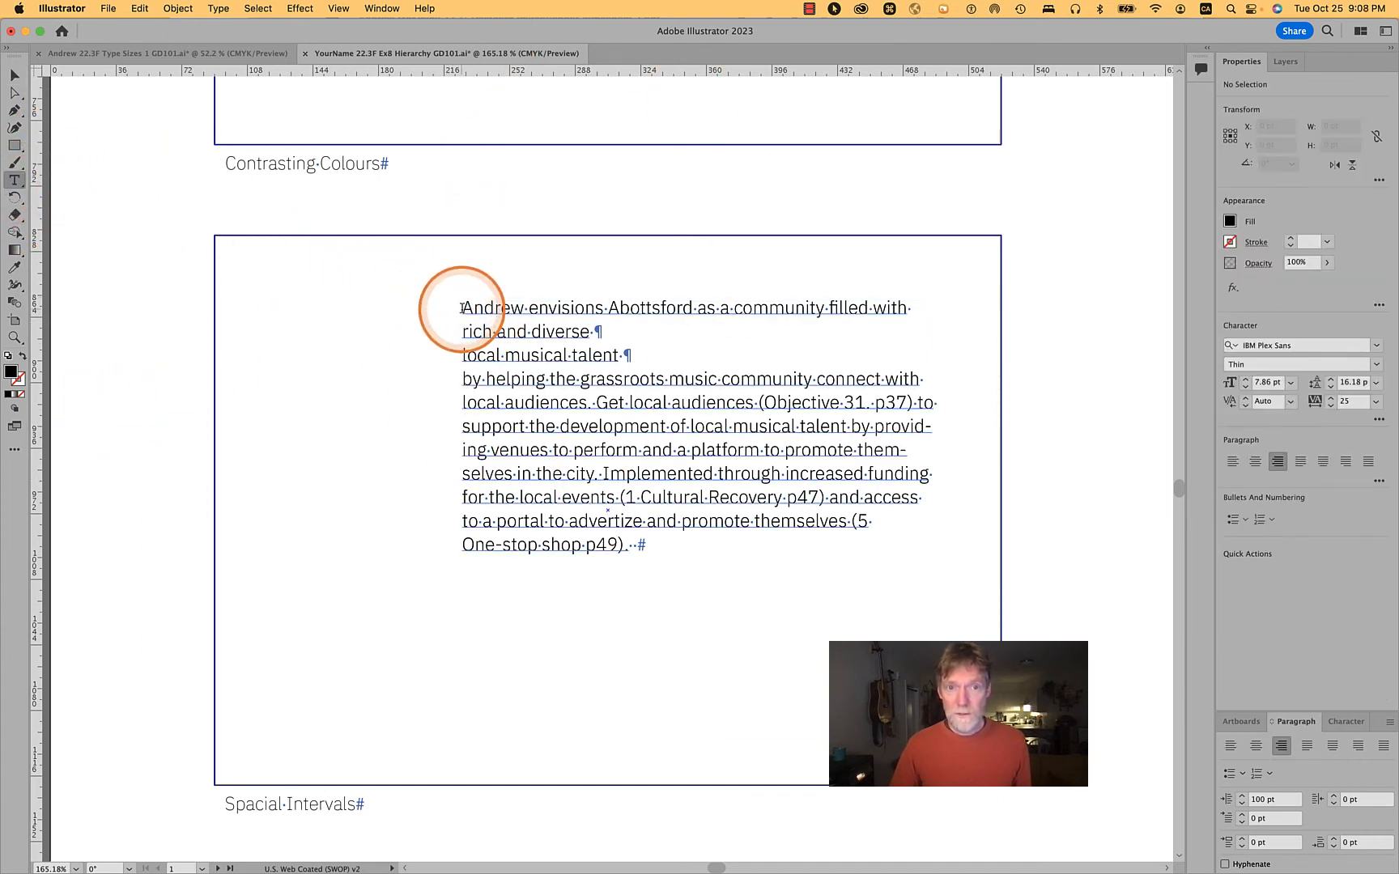
Set the space after paragraphs to 6.5 pt for the whole "Spacial Intervals" text area.
{"action": "left_click_drag", "start_coordinate": [461, 307], "coordinate": [684, 578]}
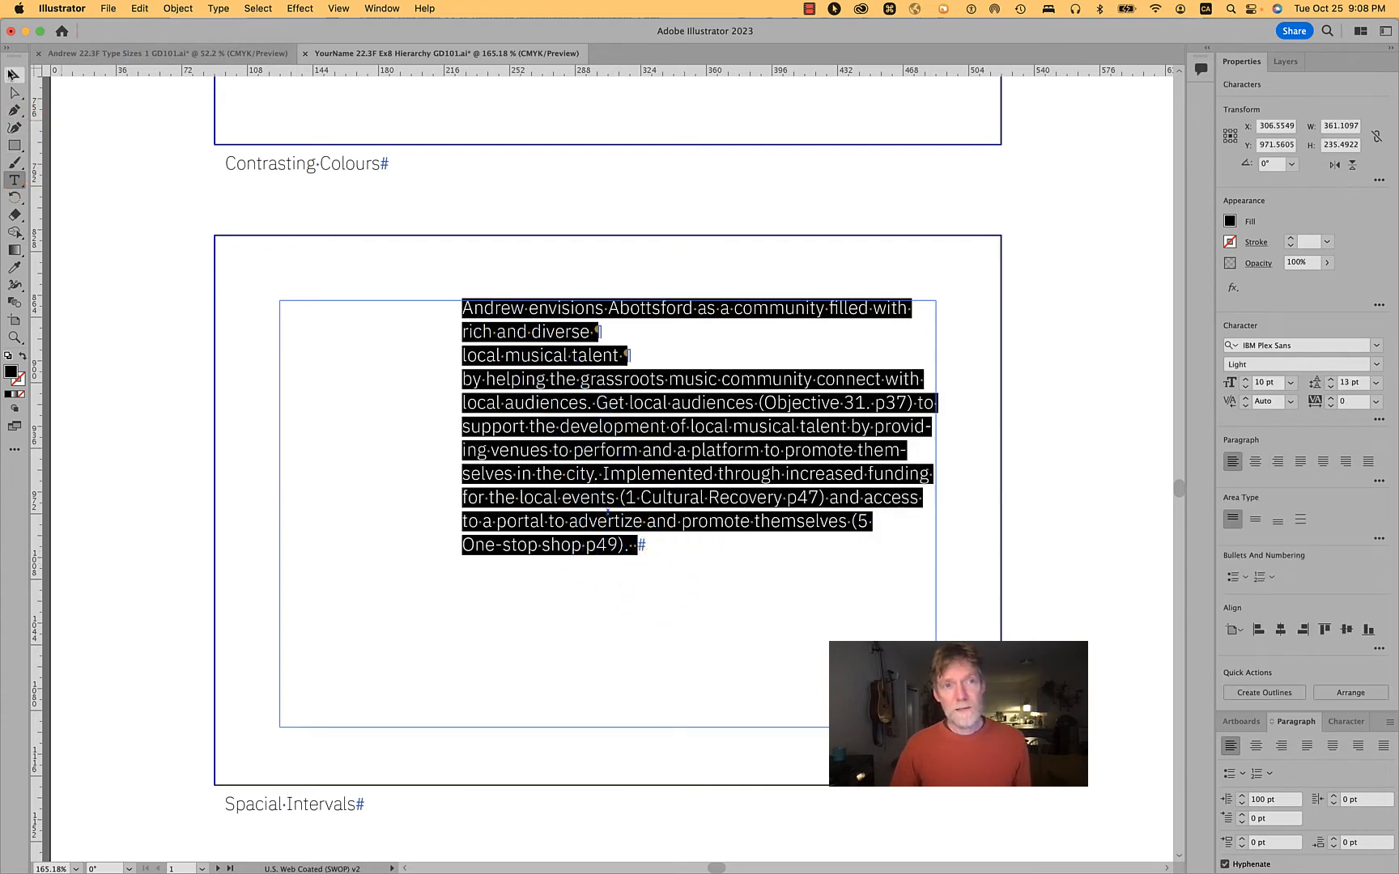
{"action": "left_click", "coordinate": [16, 77]}
{"action": "left_click", "coordinate": [272, 250]}
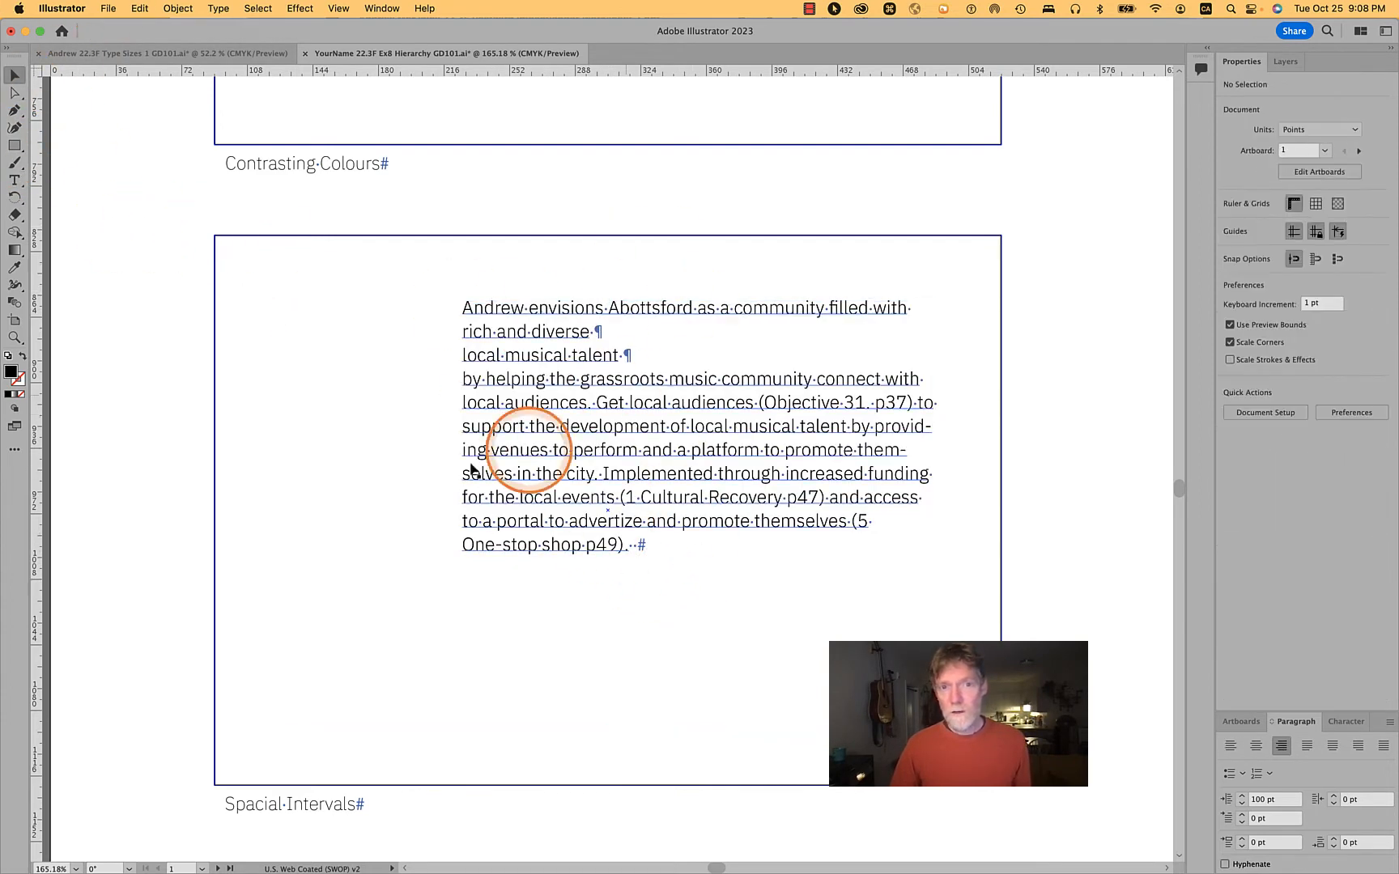
{"action": "left_click", "coordinate": [595, 368]}
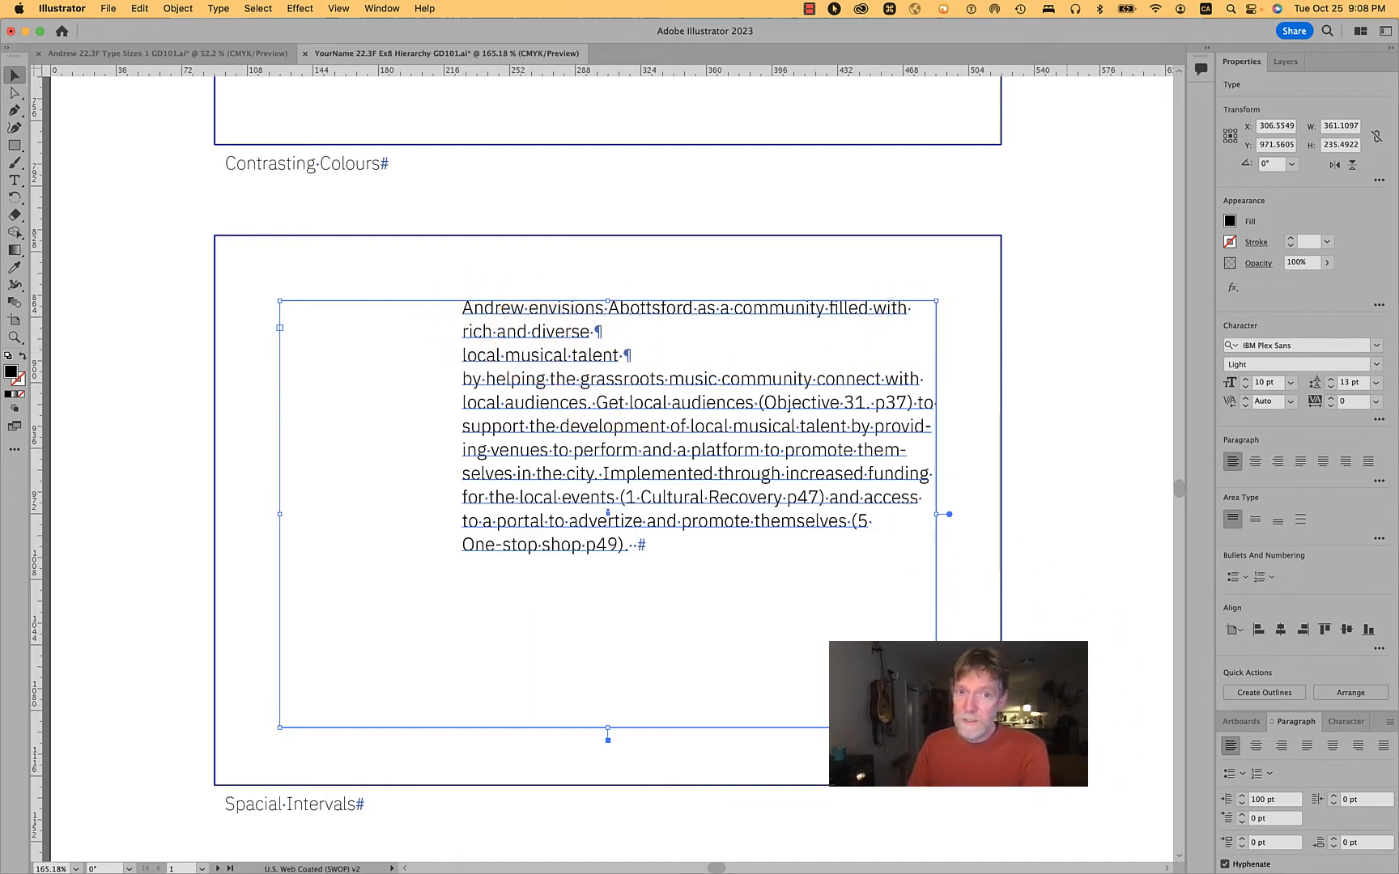
{"action": "left_click", "coordinate": [1242, 722]}
{"action": "left_click", "coordinate": [1342, 575]}
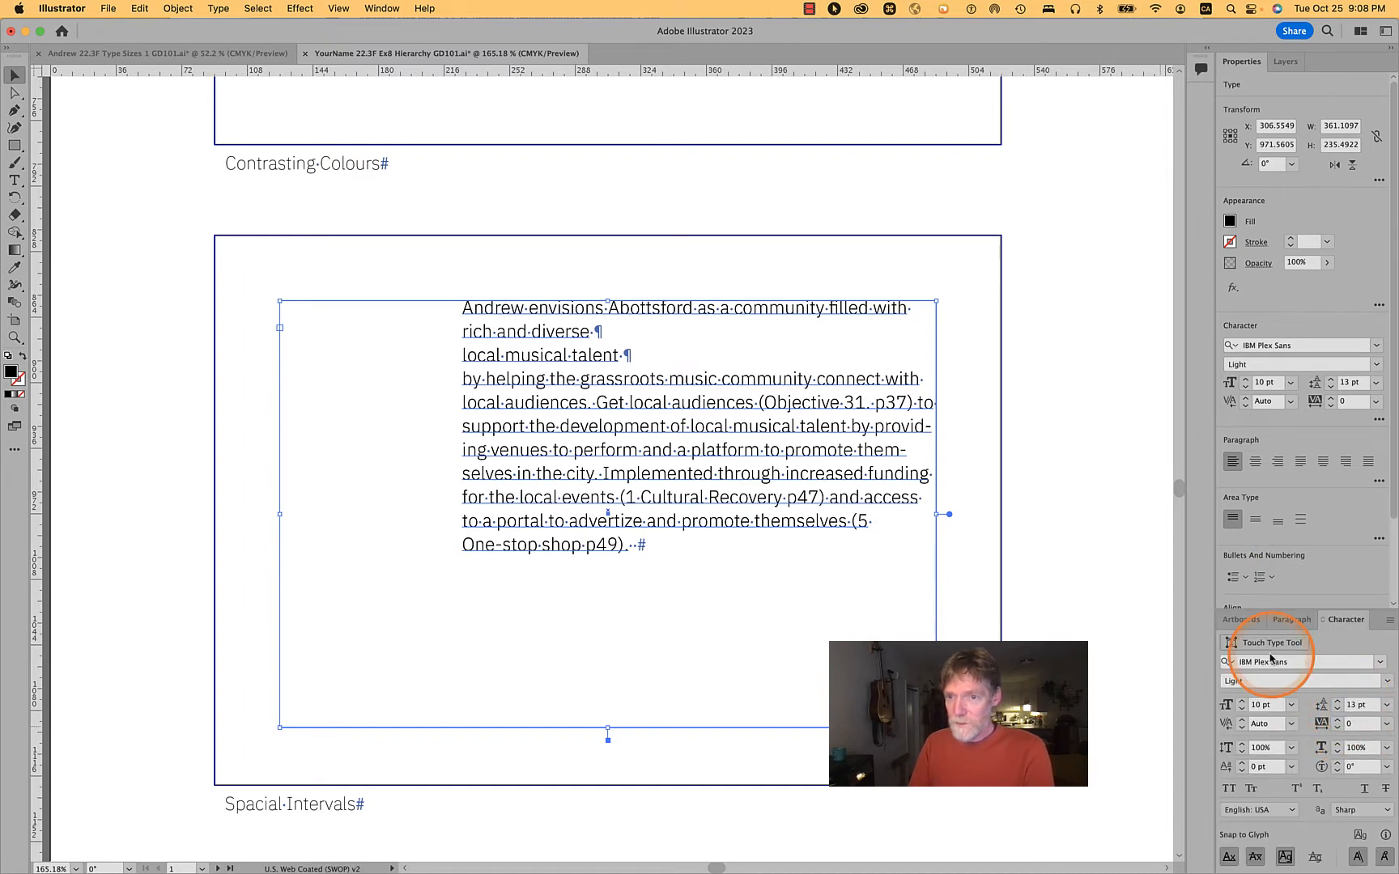
{"action": "left_click", "coordinate": [1292, 620]}
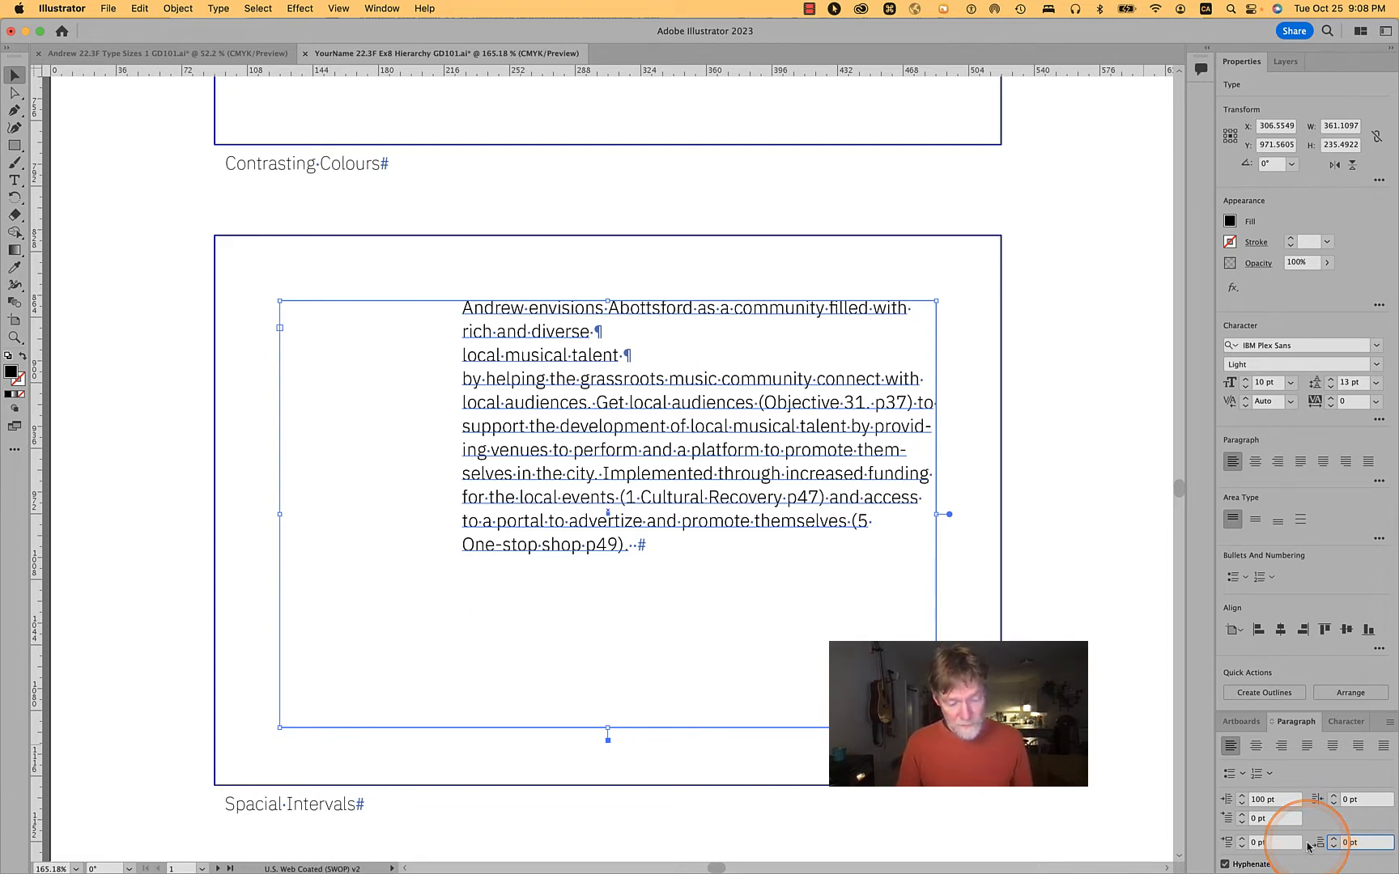
{"action": "type", "text": "3"}
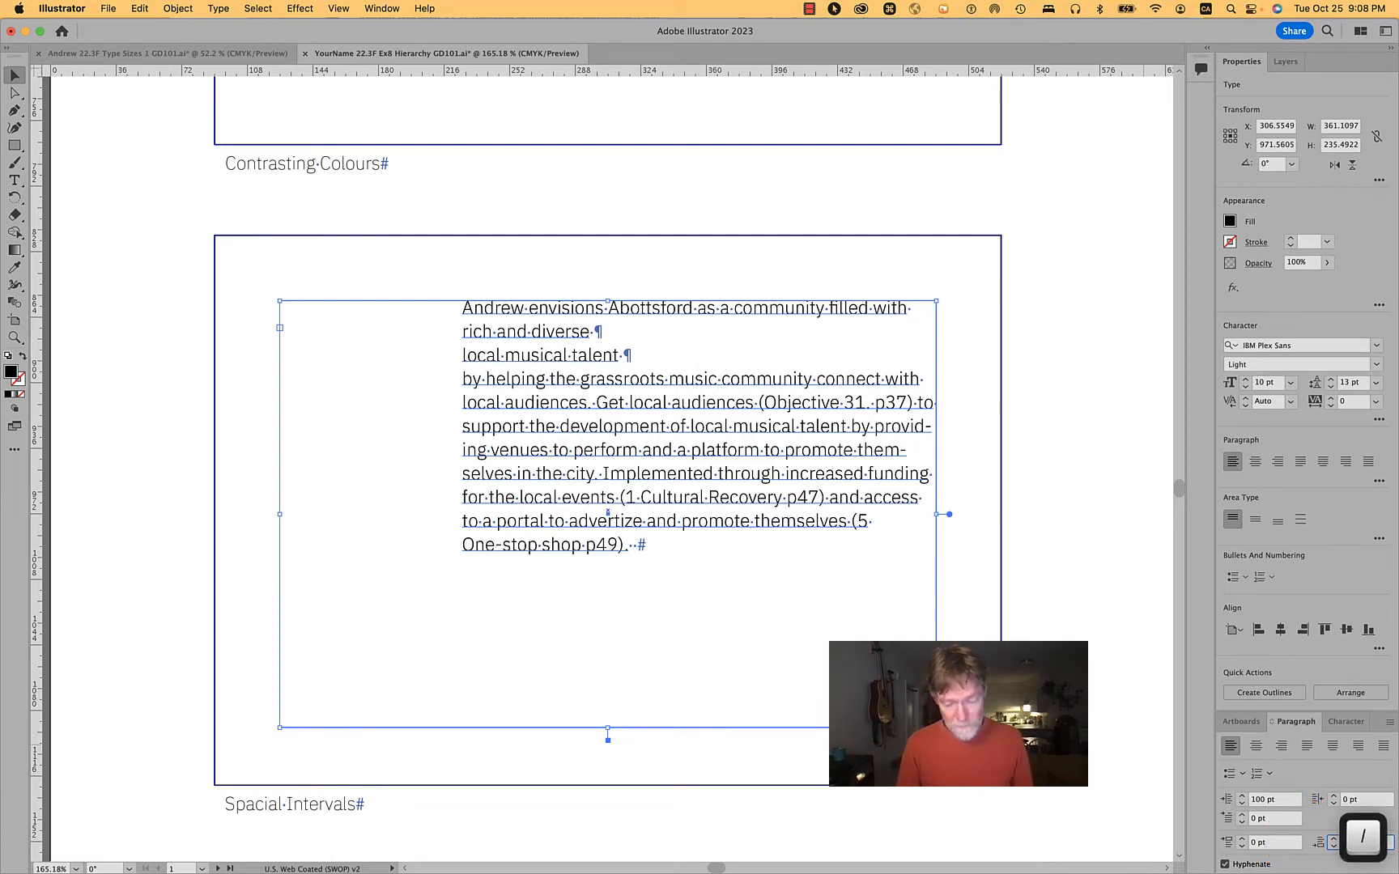
{"action": "key", "text": "Return"}
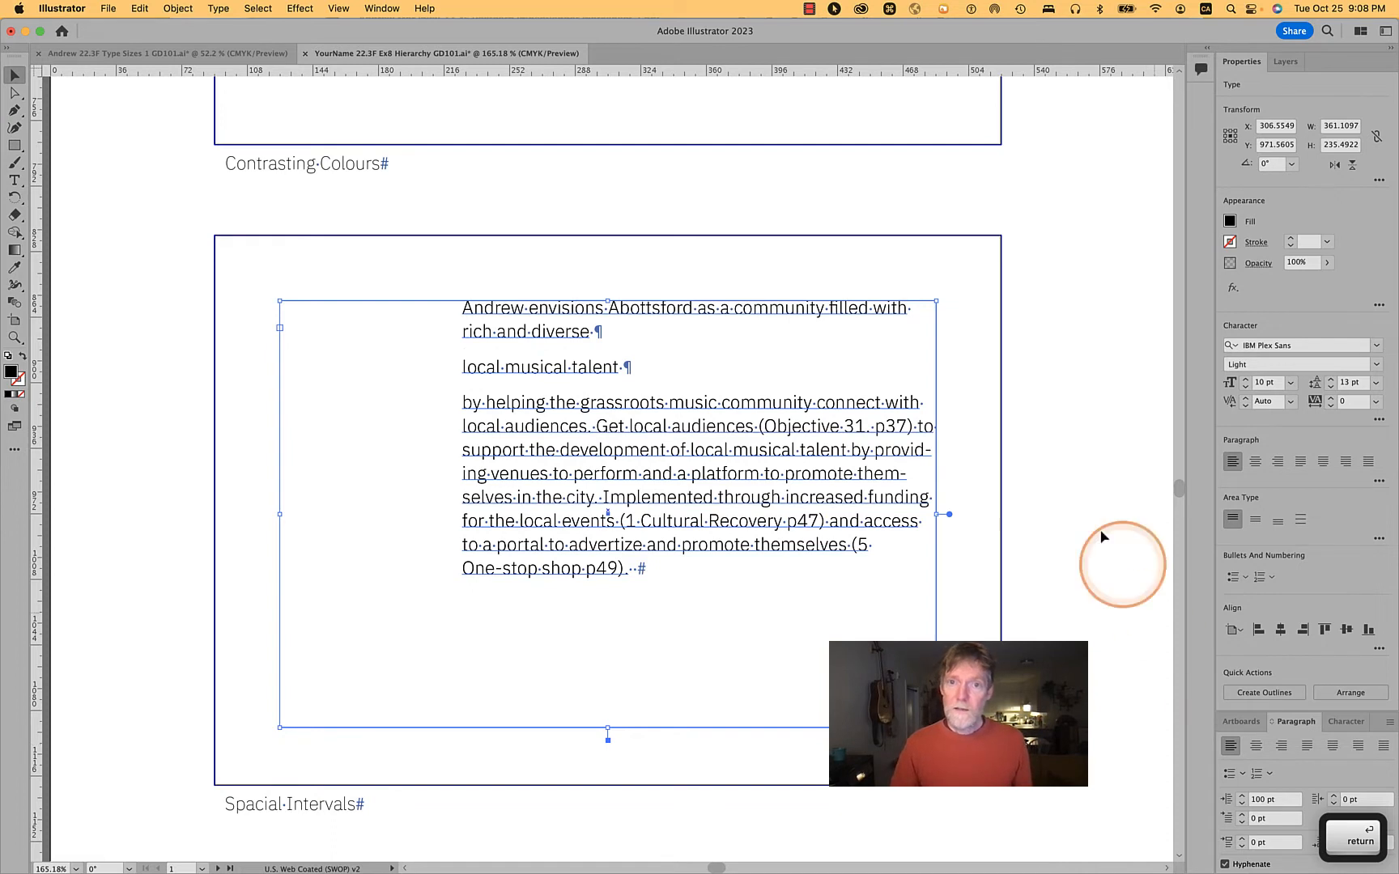
Deselect the "Spacial Intervals" text area and hide the document's hidden characters.
{"action": "left_click", "coordinate": [1075, 492]}
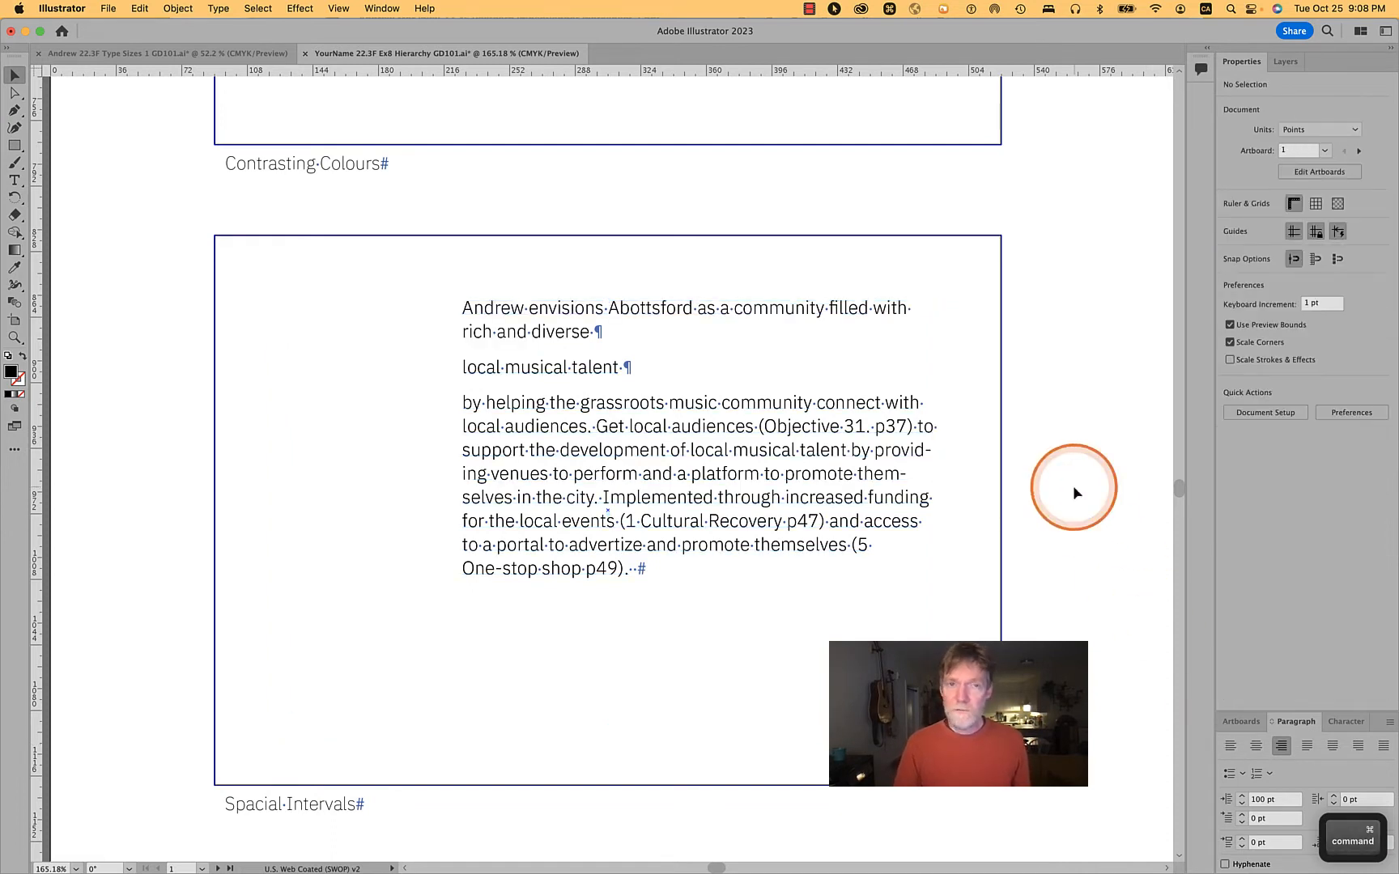
{"action": "left_click", "coordinate": [218, 8]}
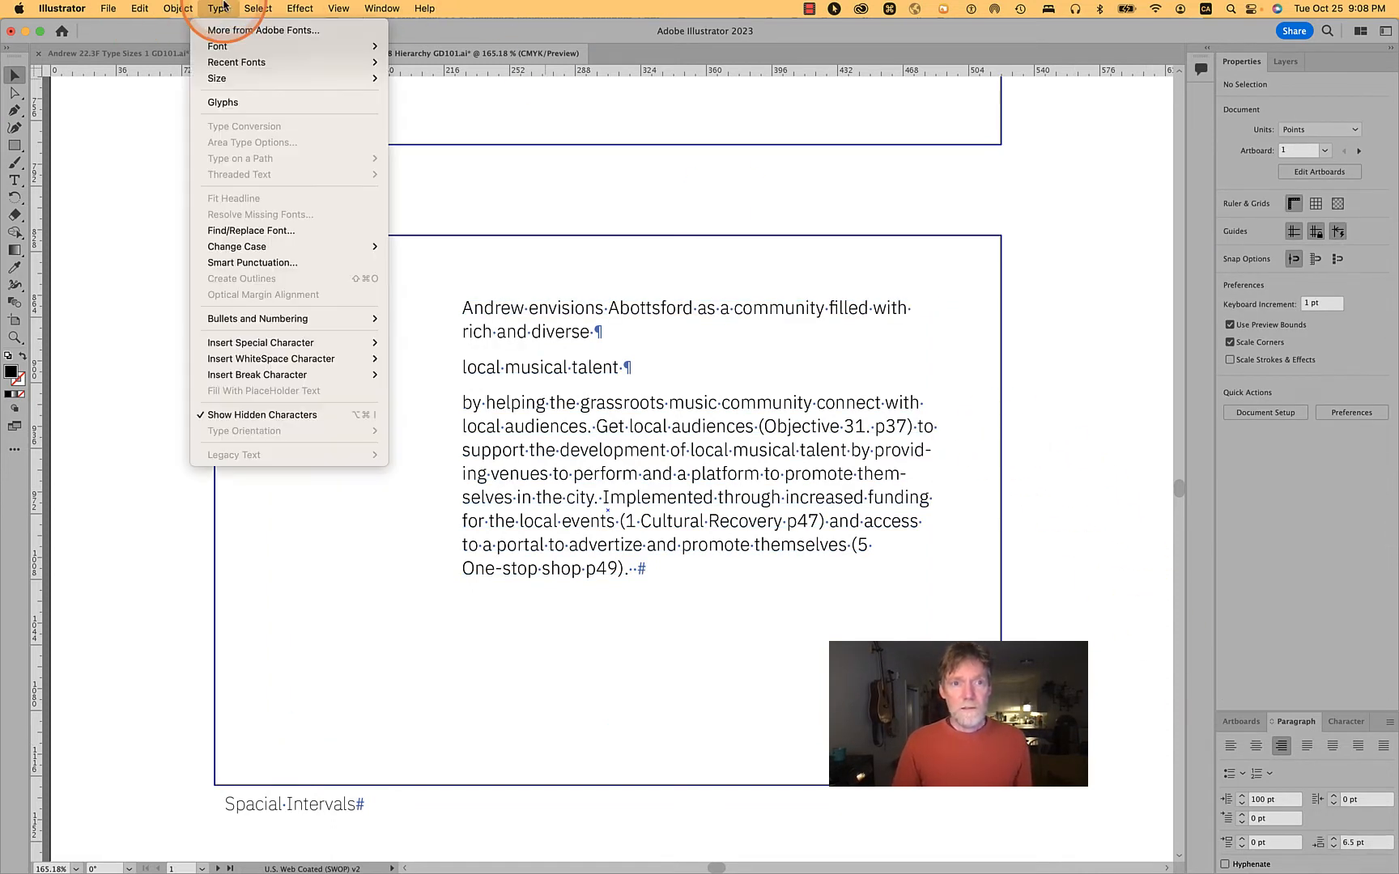
{"action": "left_click", "coordinate": [255, 414]}
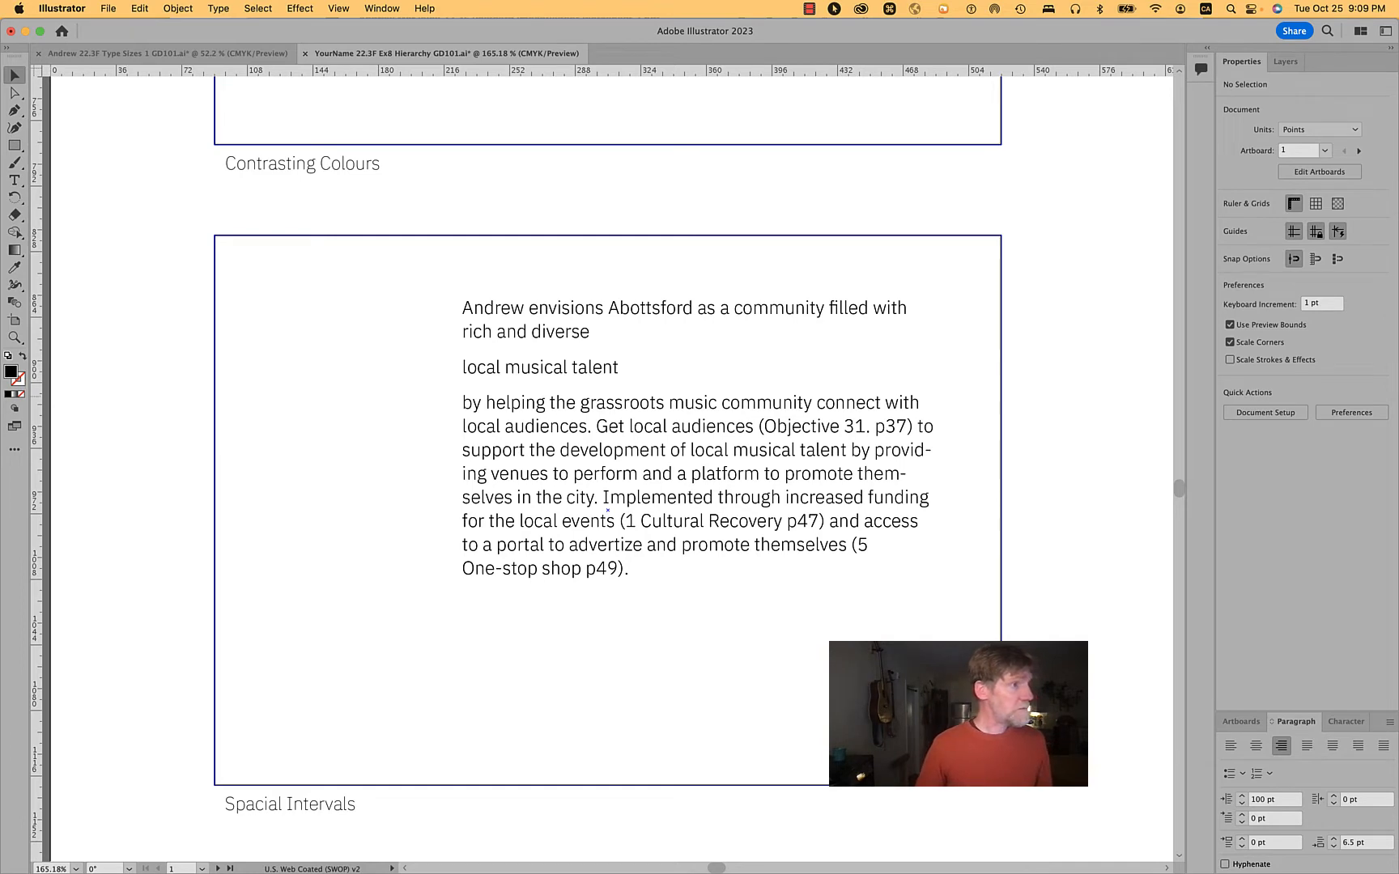
Place the text cursor before the red "local musical talent" in the "Contrasting Colours" paragraph and show hidden characters.
{"action": "key", "text": "space"}
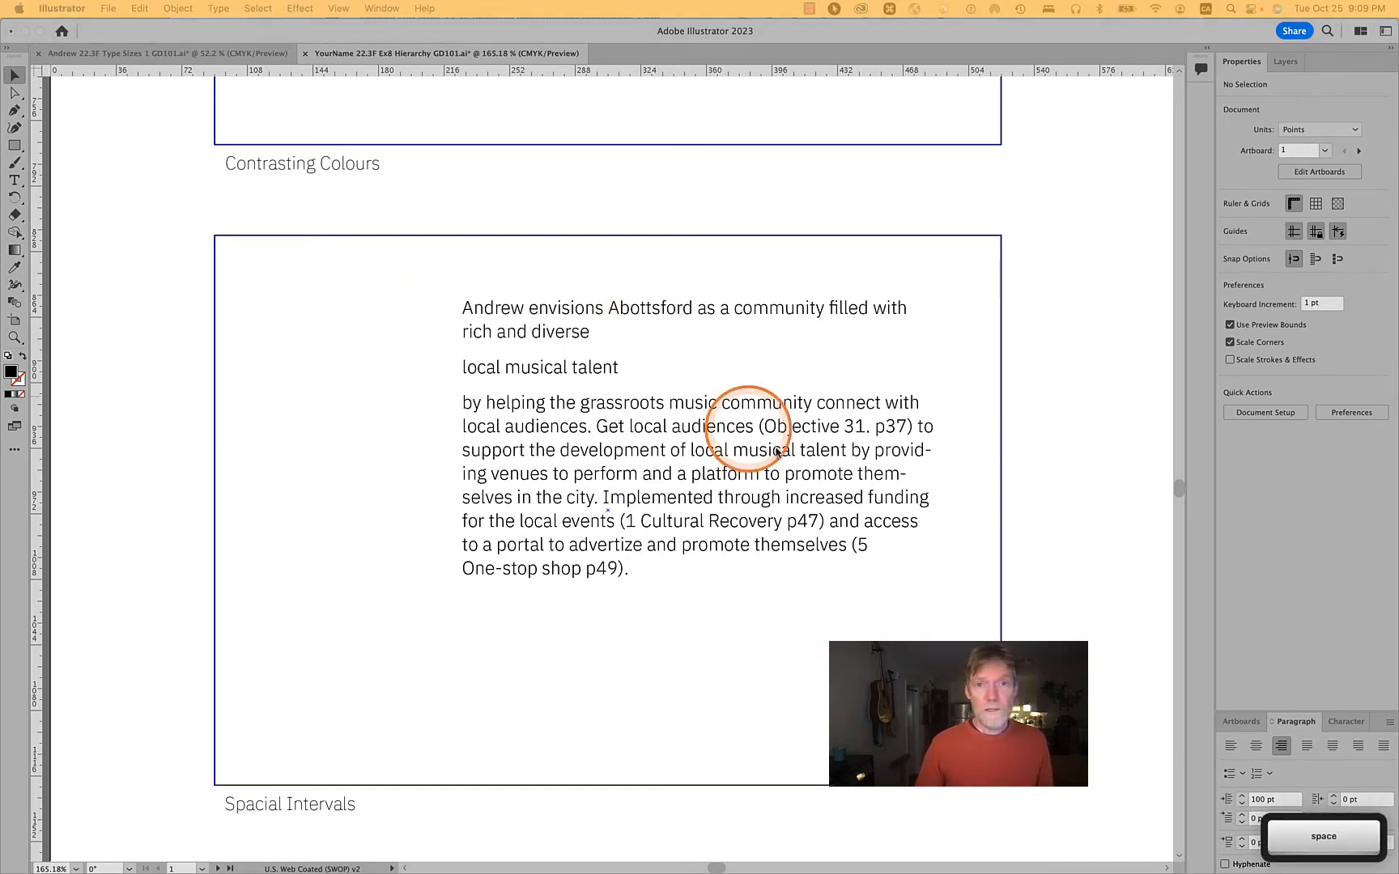
{"action": "scroll", "coordinate": [774, 449], "scroll_direction": "up", "scroll_amount": 5}
{"action": "scroll", "coordinate": [775, 449], "scroll_direction": "right", "scroll_amount": 2}
{"action": "scroll", "coordinate": [774, 450], "scroll_direction": "up", "scroll_amount": 5}
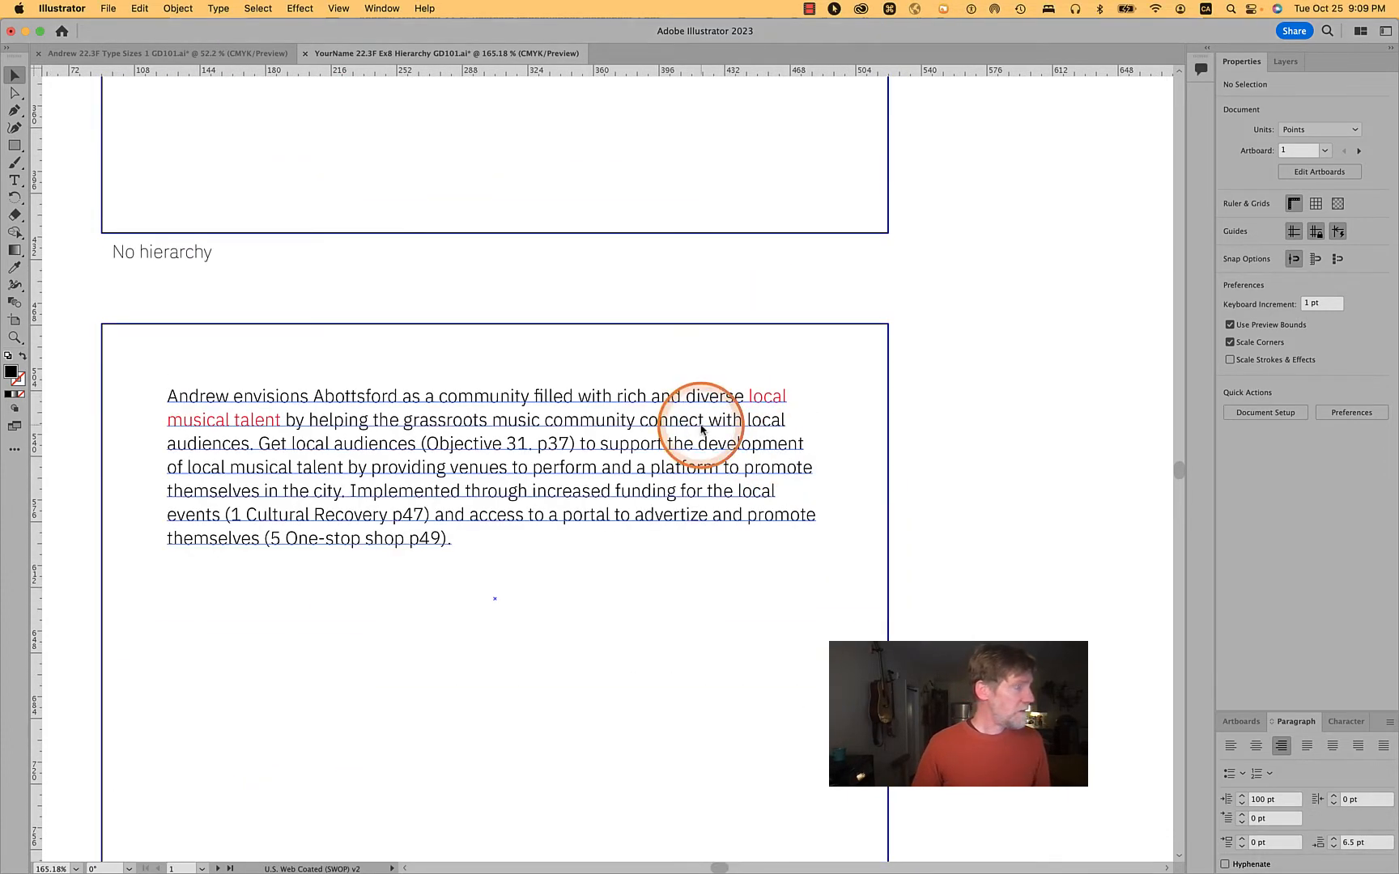
{"action": "left_click", "coordinate": [730, 426]}
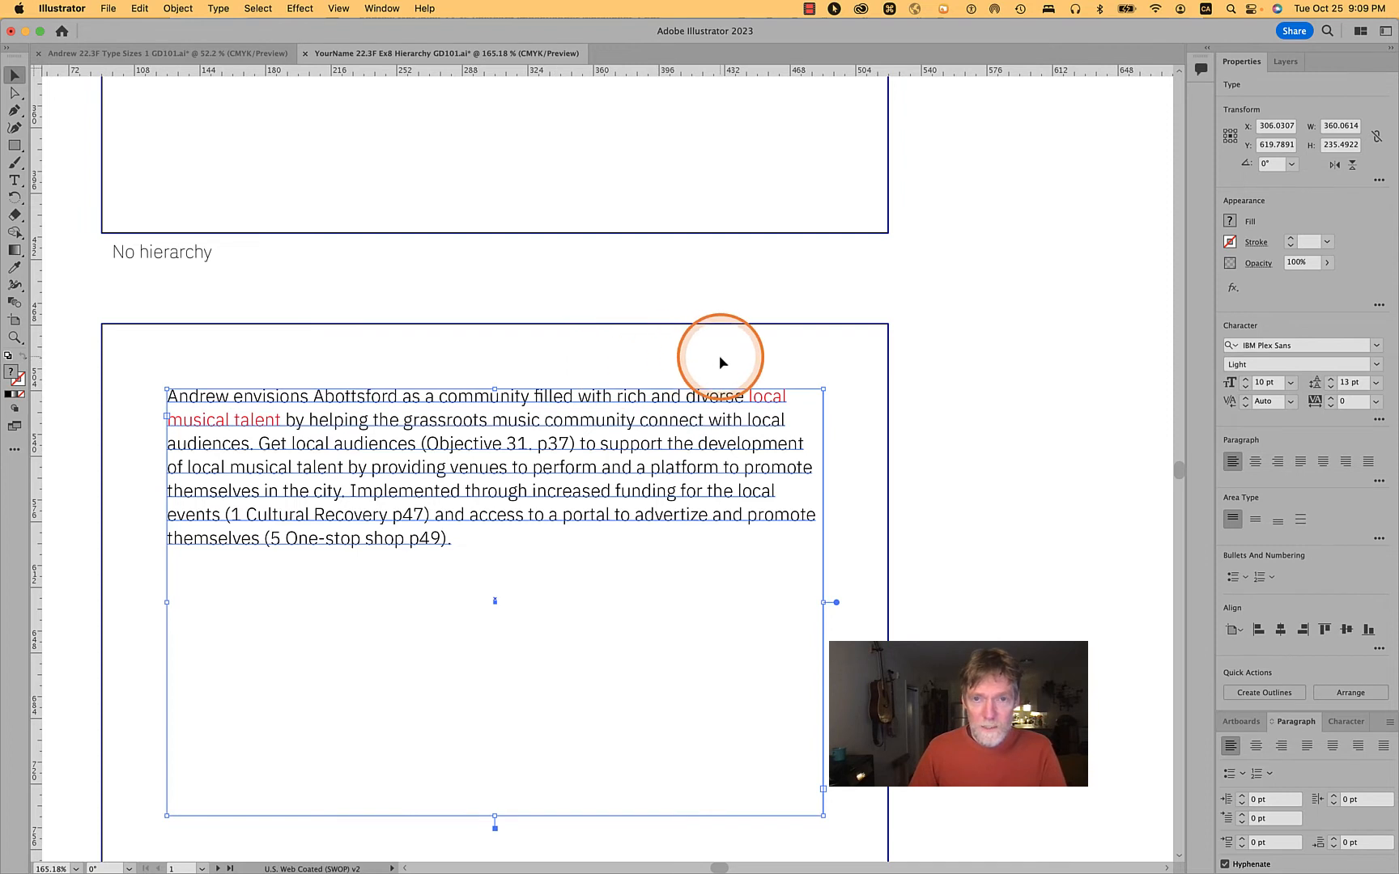
{"action": "double_click", "coordinate": [755, 396]}
{"action": "left_click", "coordinate": [749, 397]}
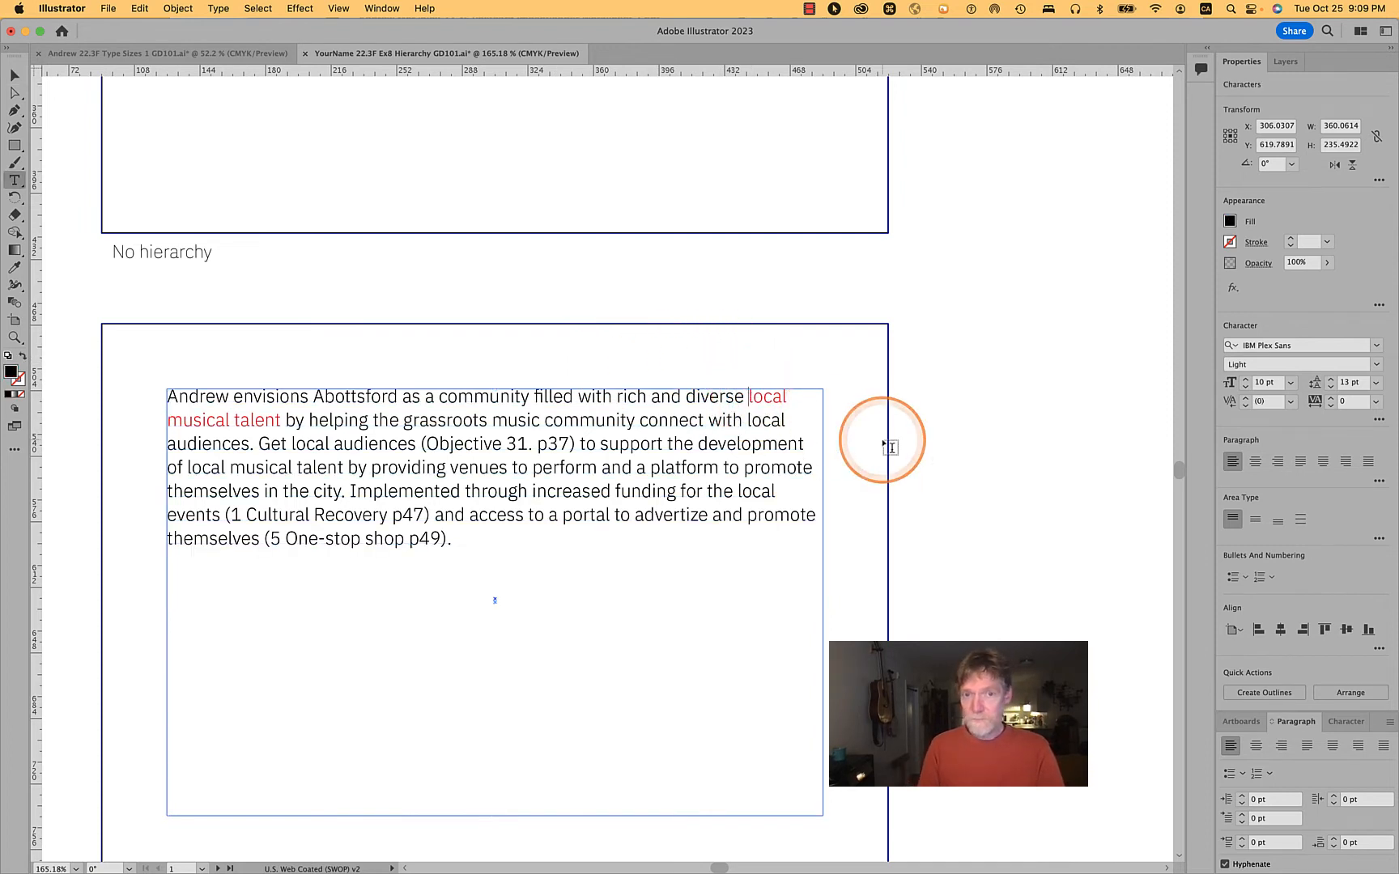
{"action": "left_click", "coordinate": [234, 10]}
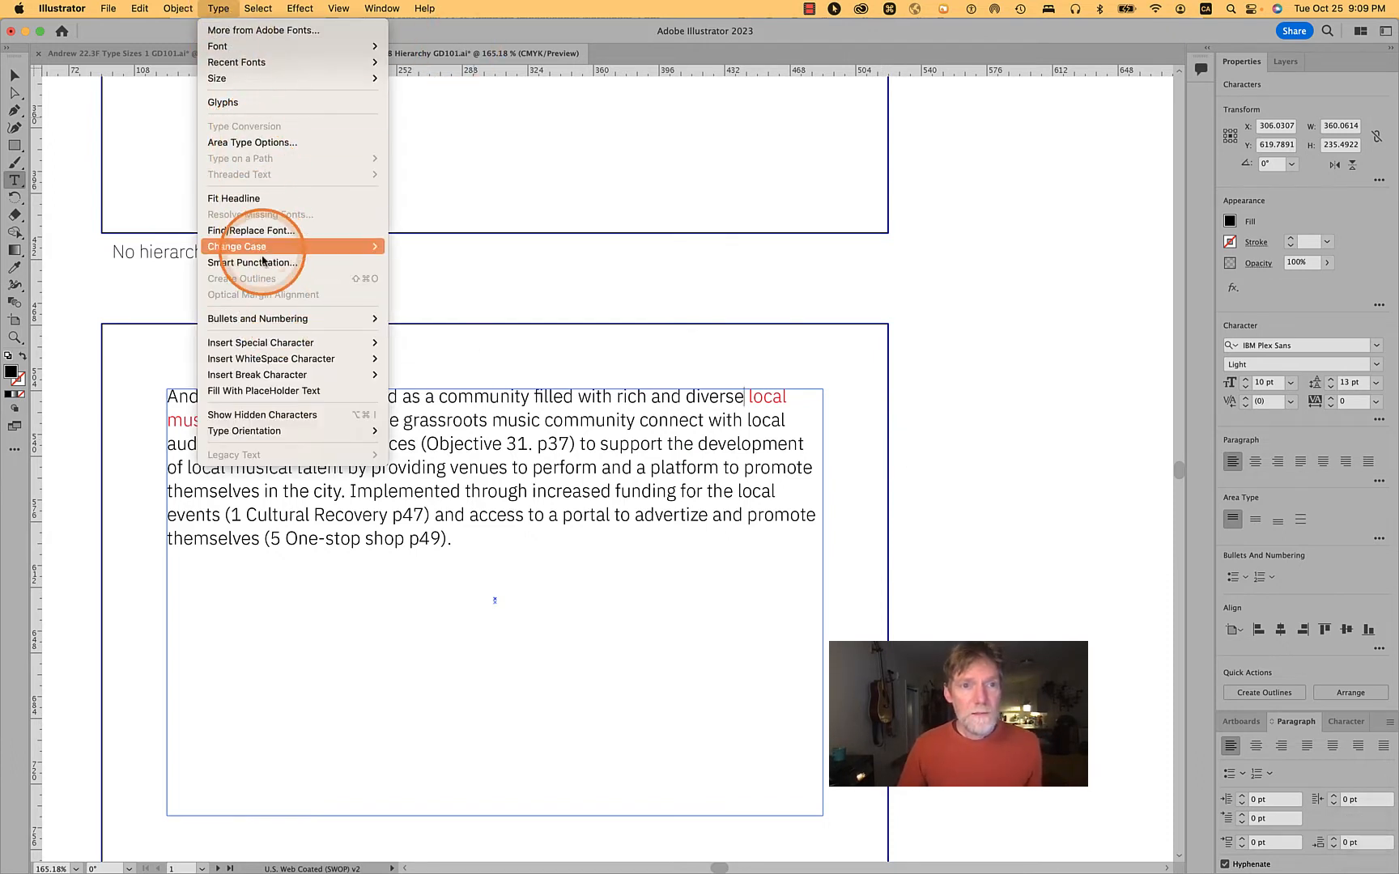
{"action": "left_click", "coordinate": [263, 414]}
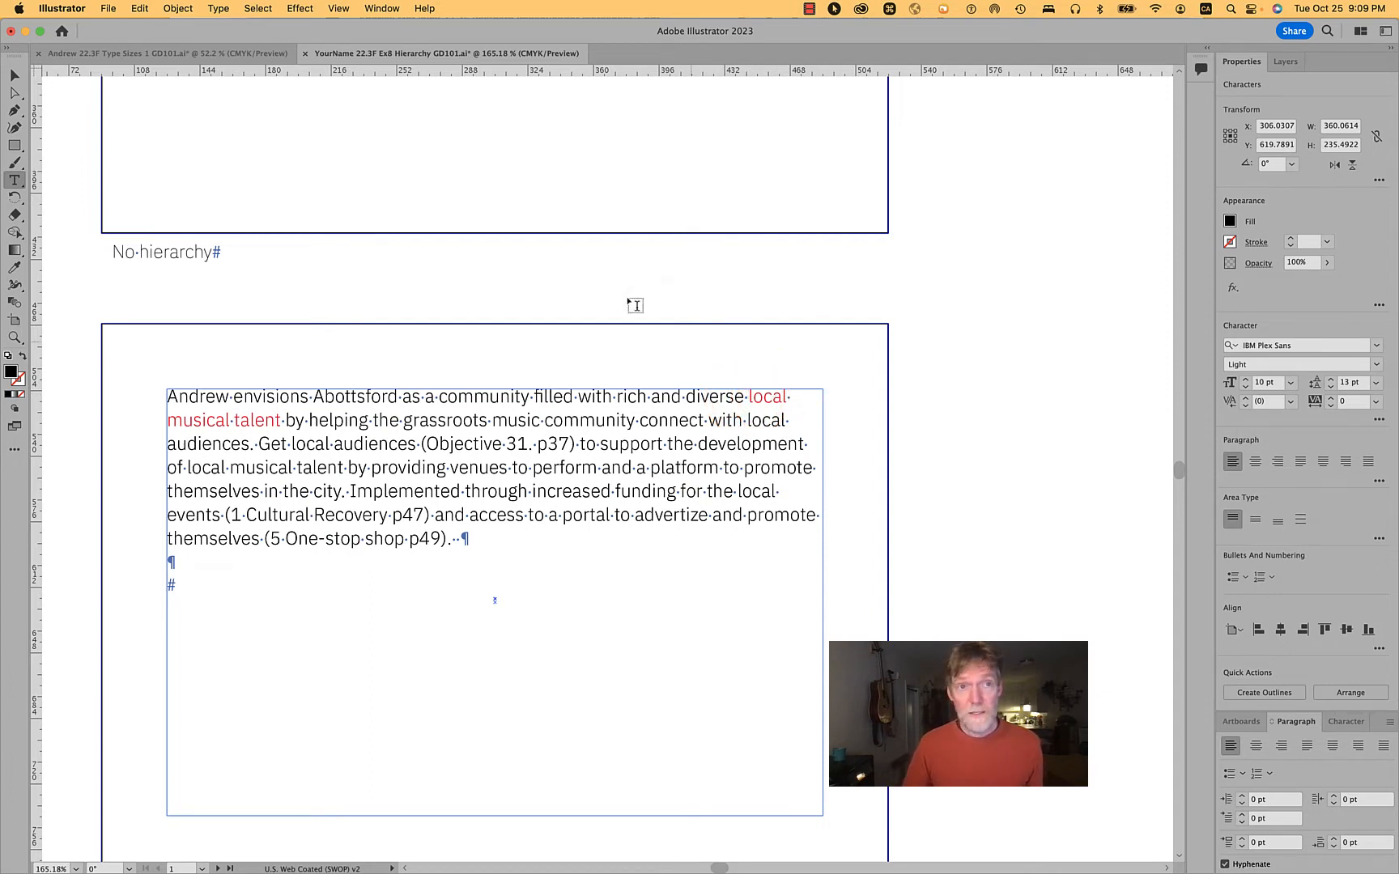
Insert a forced line break before the red "local musical talent" in the "Contrasting Colours" paragraph.
{"action": "left_click", "coordinate": [274, 50]}
{"action": "left_click", "coordinate": [212, 8]}
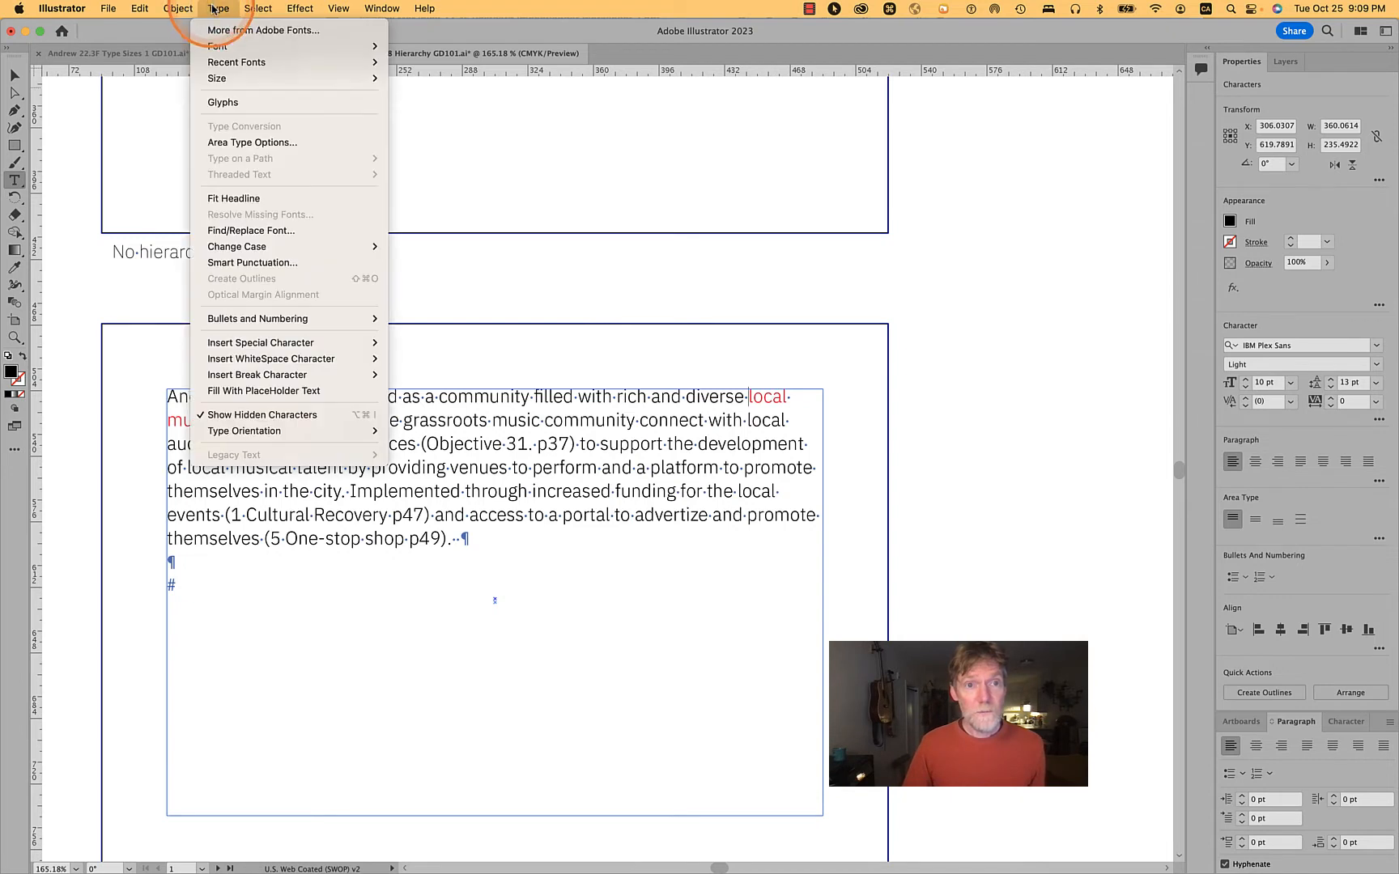
{"action": "mouse_move", "coordinate": [244, 346]}
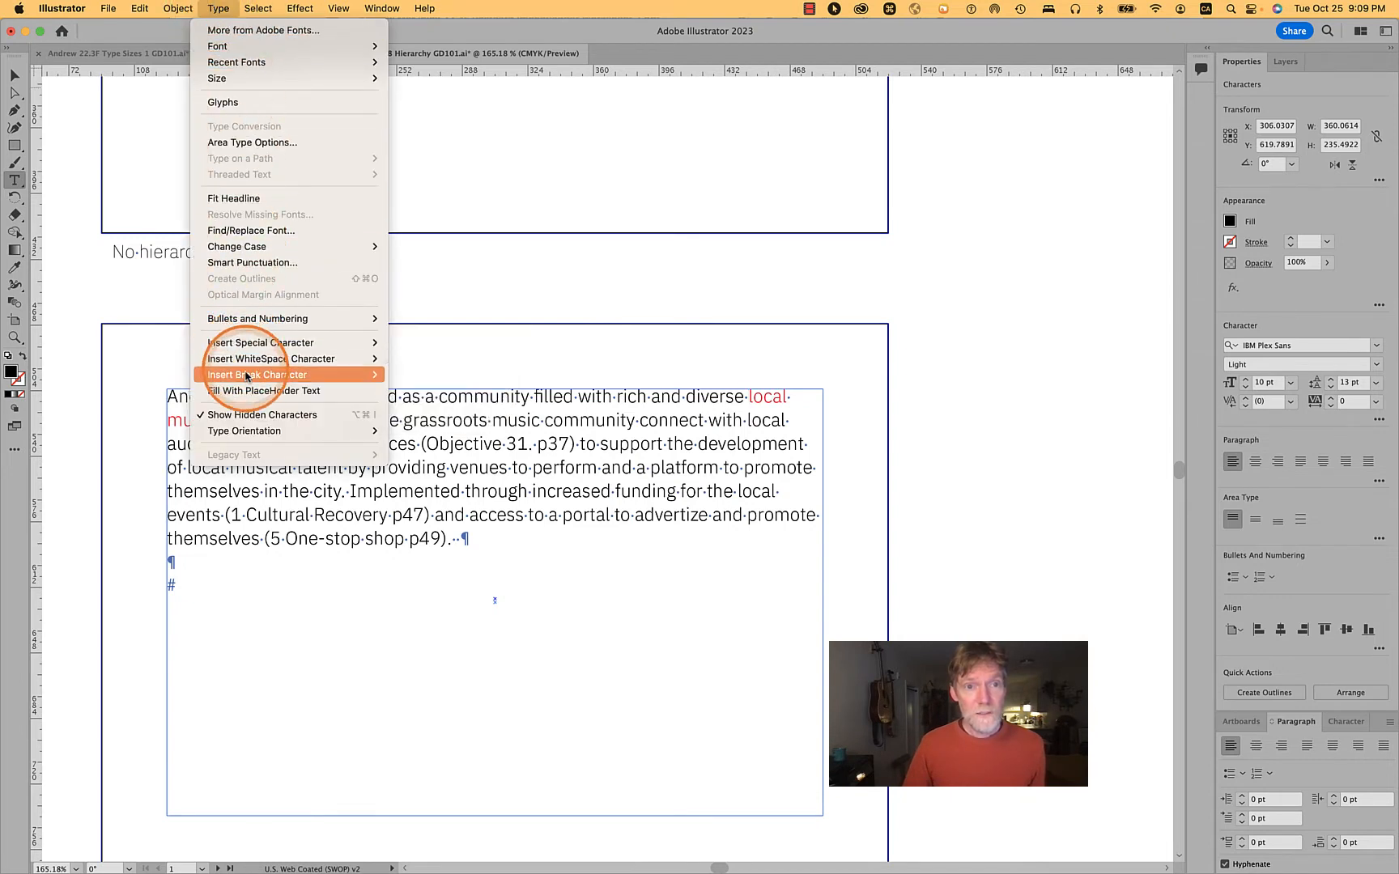
{"action": "mouse_move", "coordinate": [246, 378]}
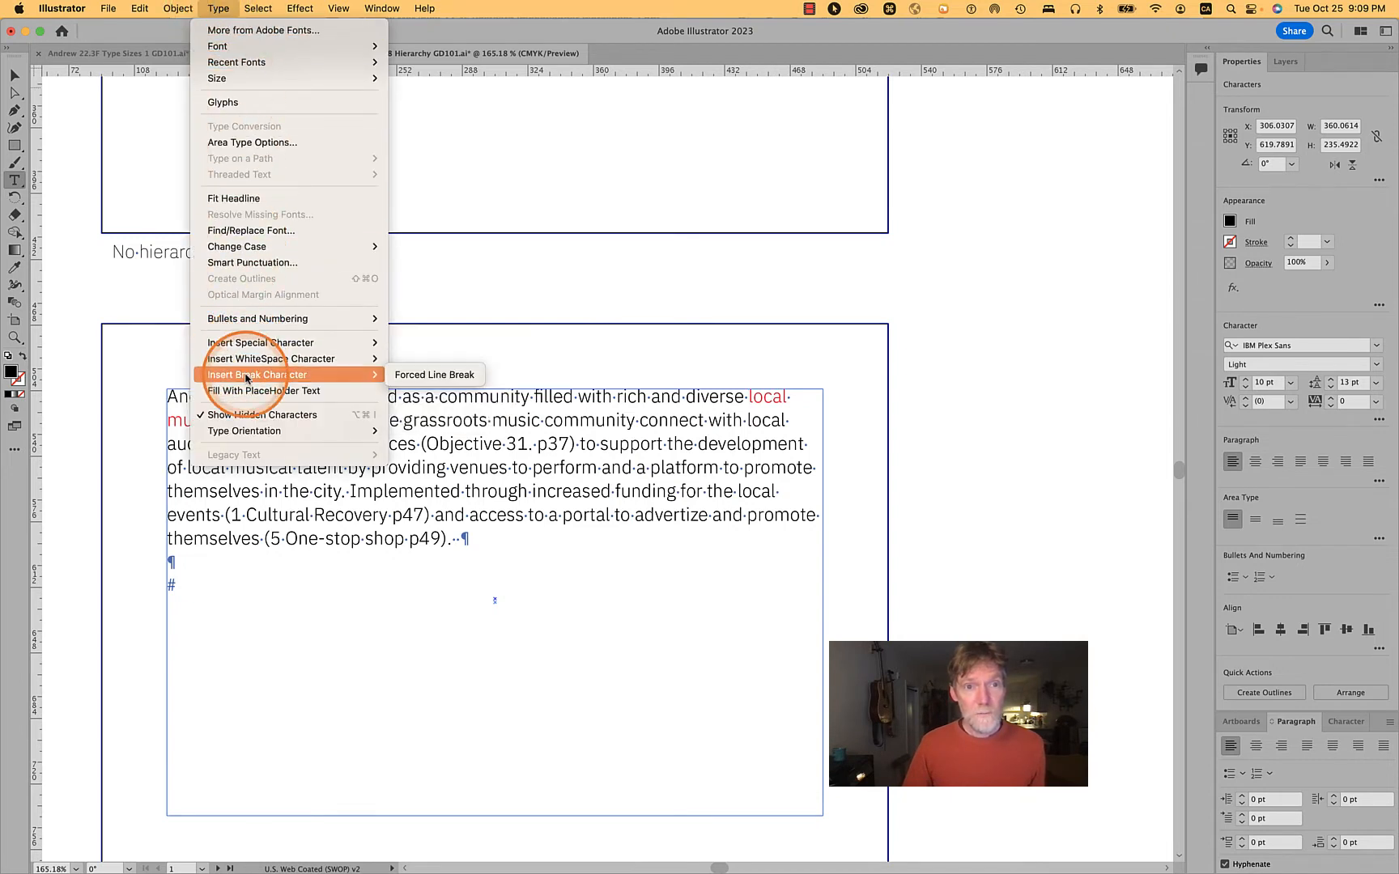
{"action": "left_click", "coordinate": [437, 374]}
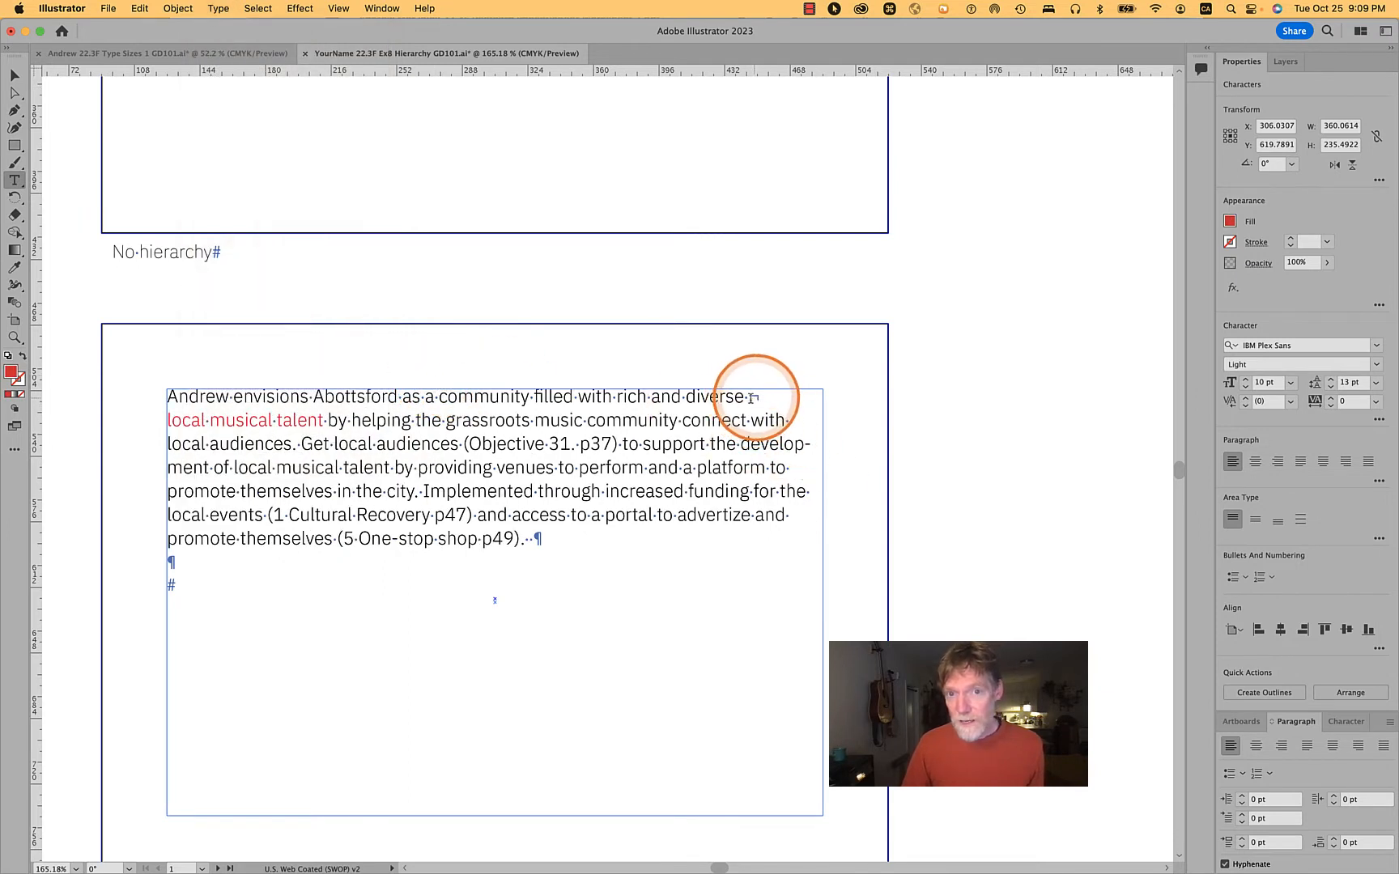
{"action": "left_click", "coordinate": [533, 534]}
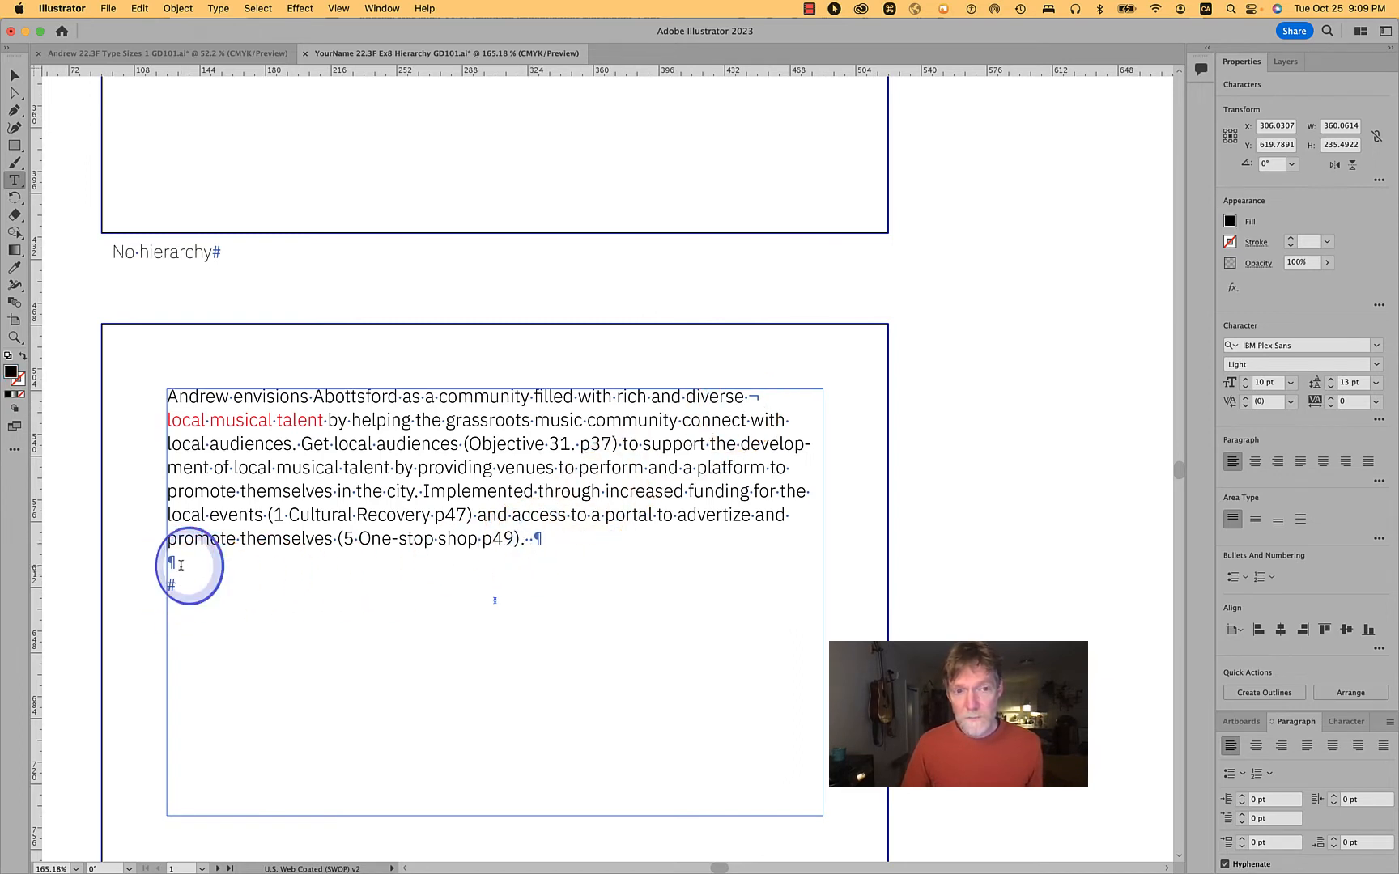
Remove the extra blank paragraph after the Contrasting Colour text and copy the whole text into the Contrasting weight postcard's frame.
{"action": "key", "text": "BackSpace"}
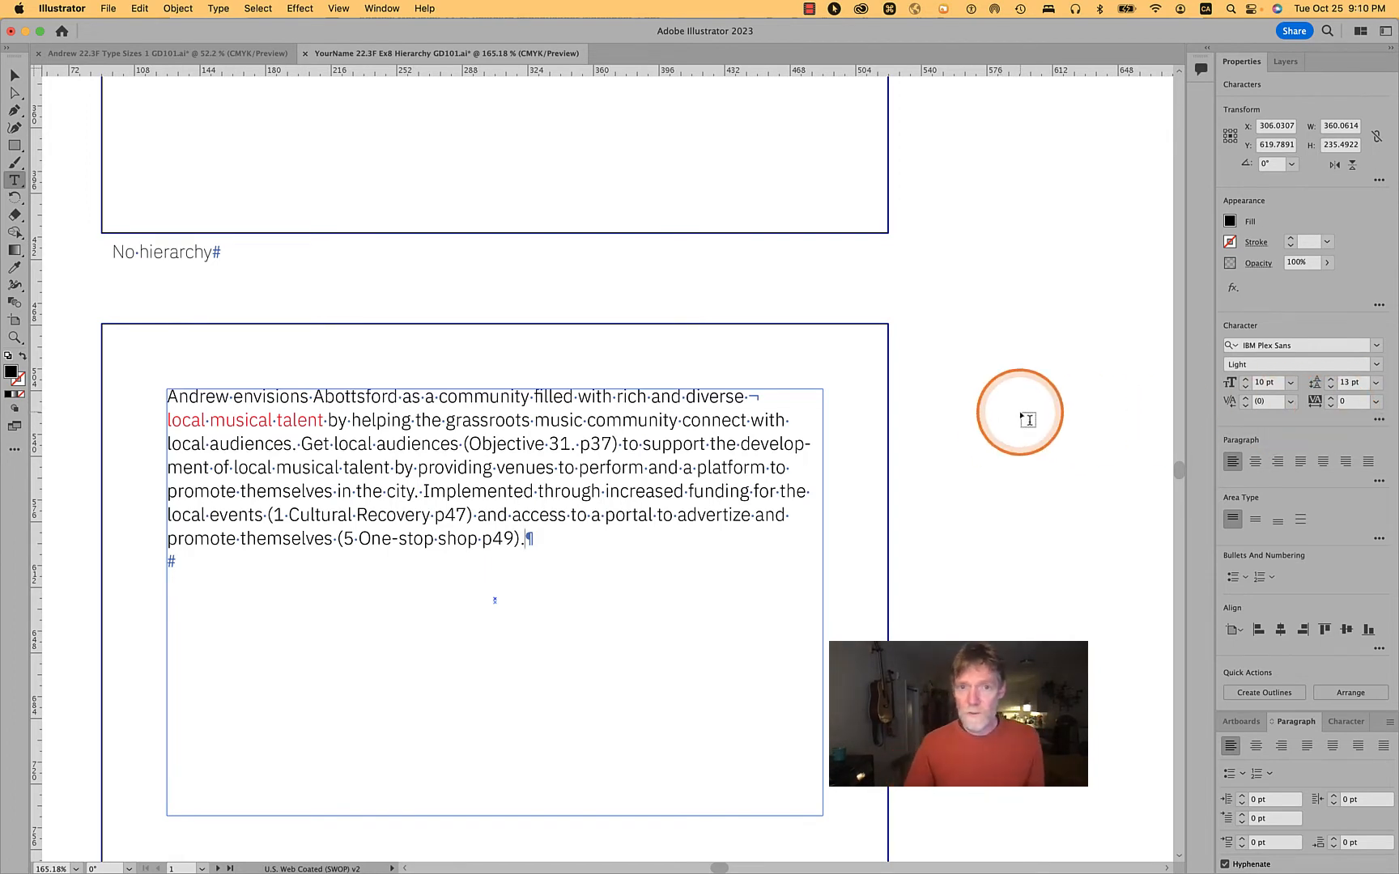
{"action": "key", "text": "super+a"}
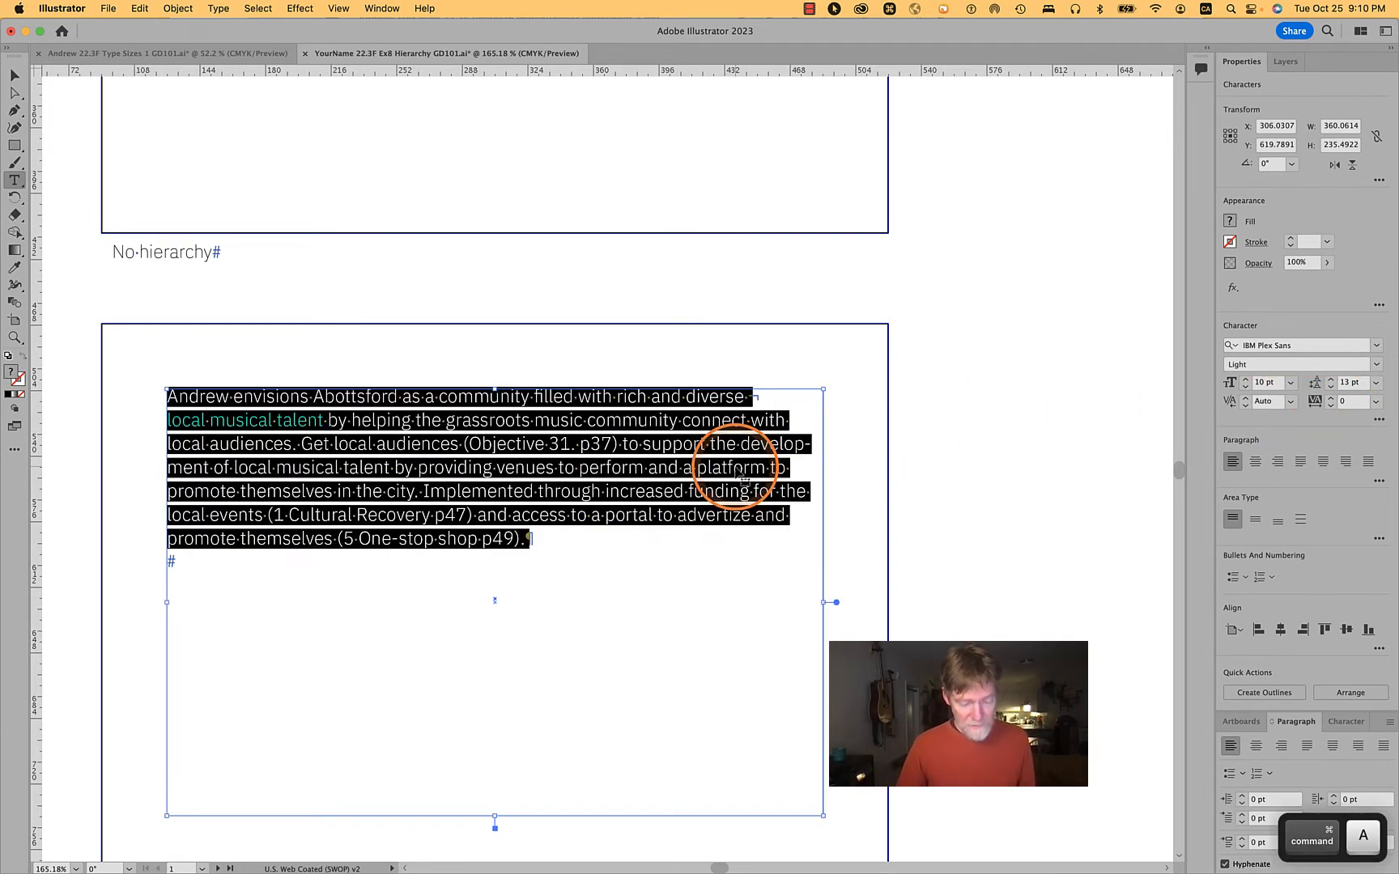
{"action": "scroll", "coordinate": [931, 440], "scroll_direction": "right", "scroll_amount": 10}
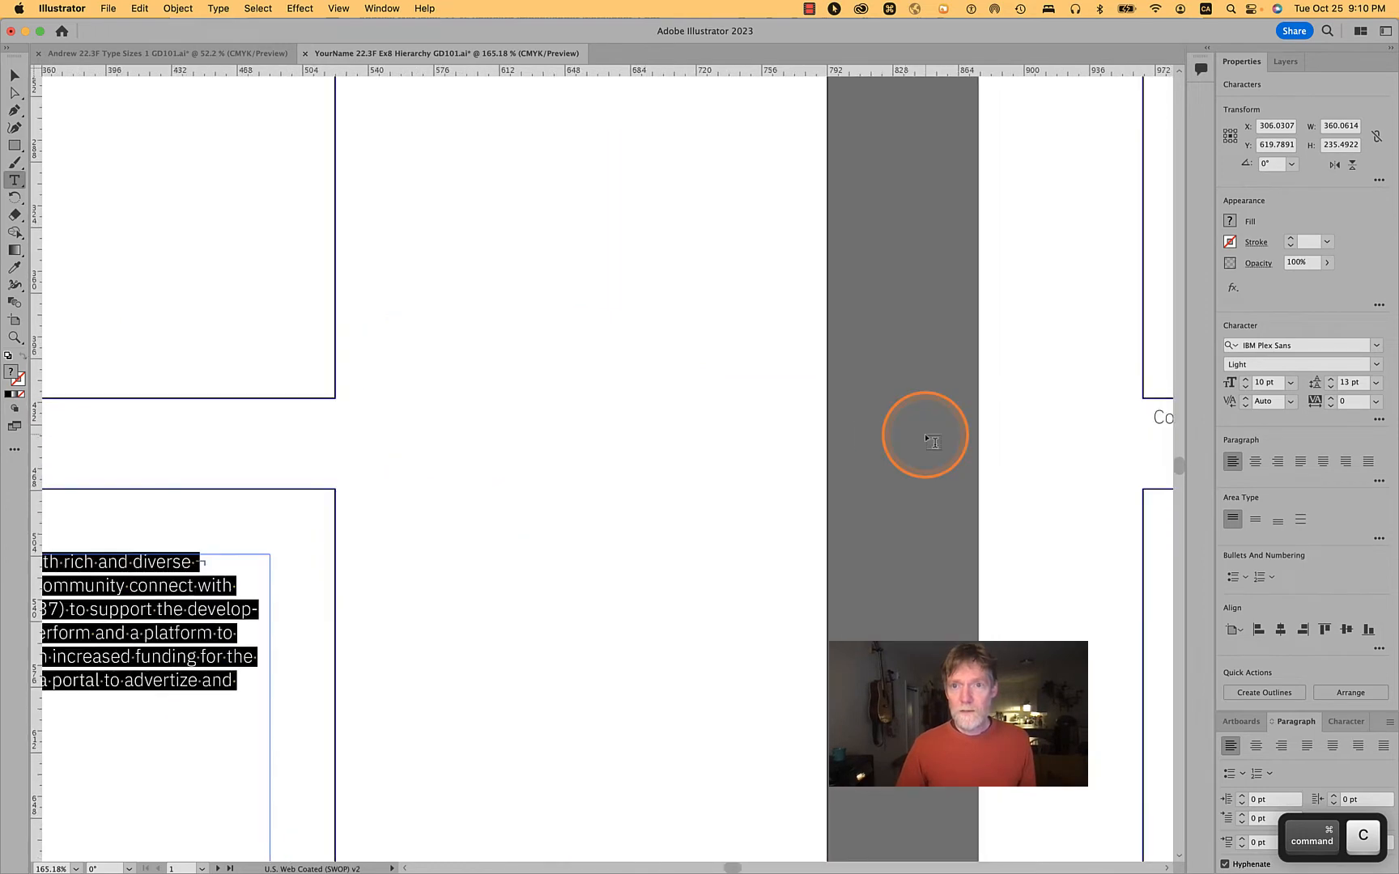
{"action": "scroll", "coordinate": [928, 441], "scroll_direction": "right", "scroll_amount": 5}
{"action": "scroll", "coordinate": [927, 441], "scroll_direction": "up", "scroll_amount": 4}
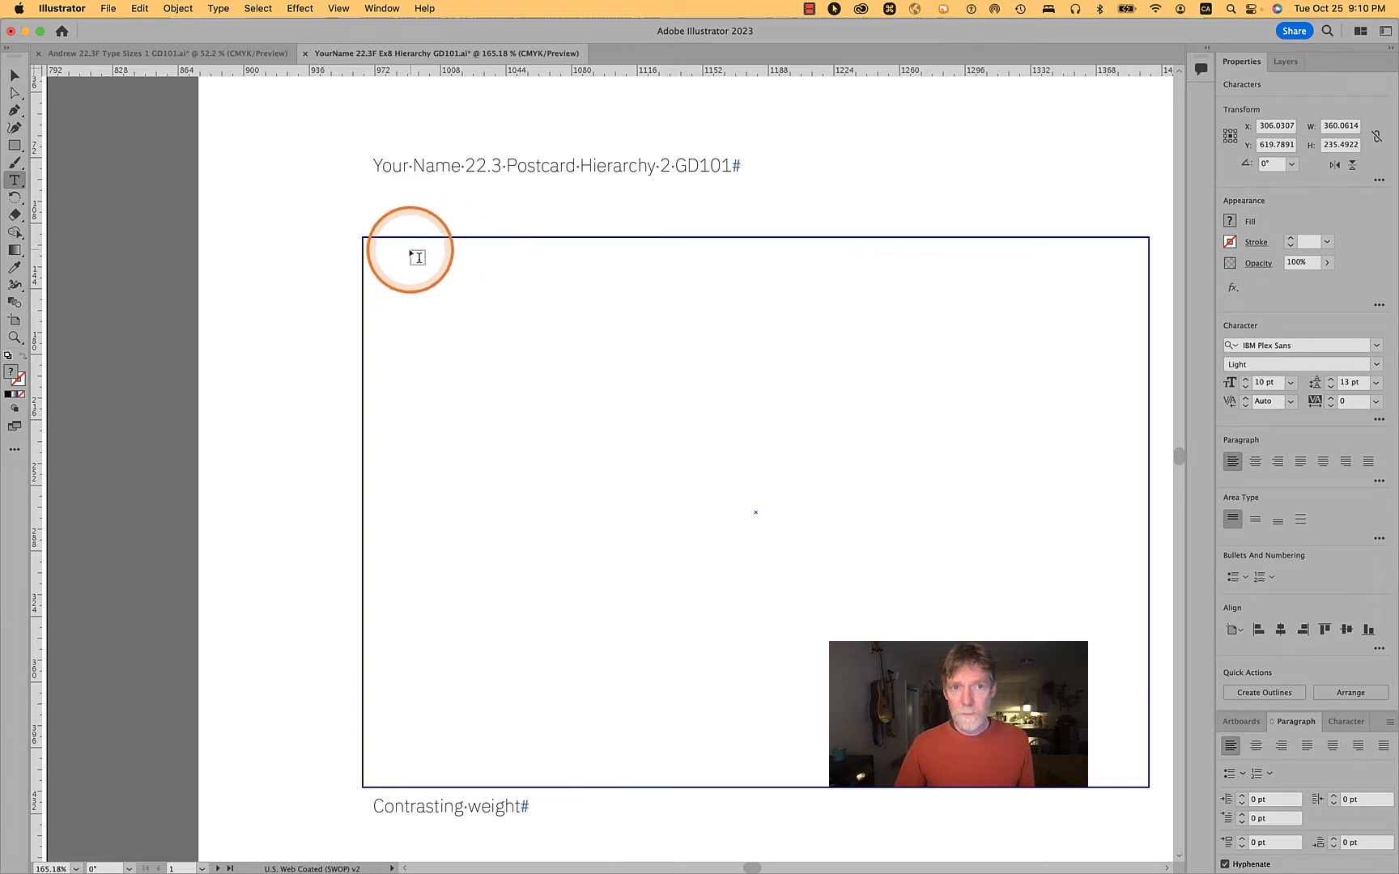
{"action": "left_click", "coordinate": [447, 300]}
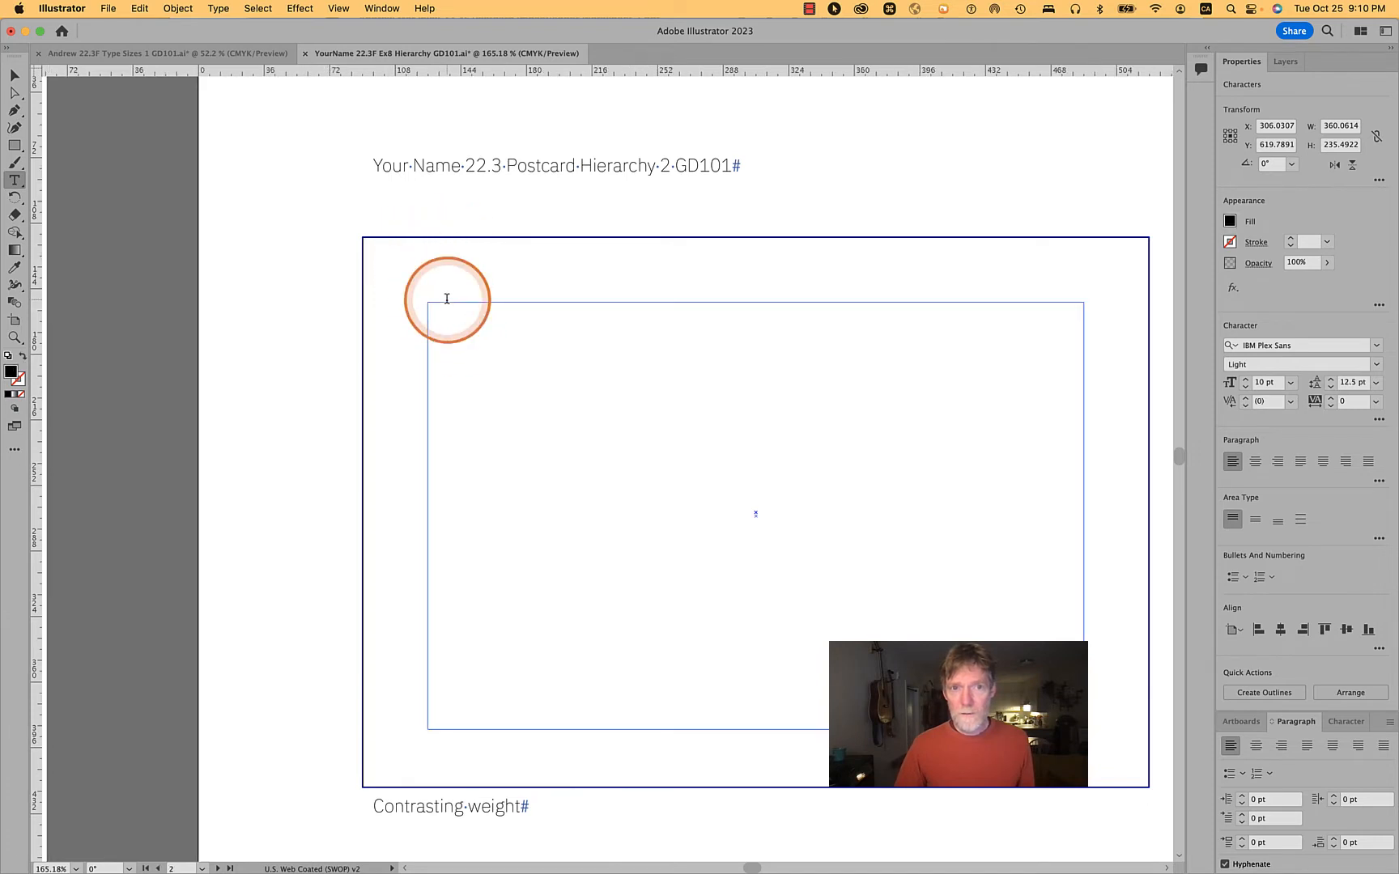
{"action": "type", "text": "Andrew envisions Abbotsford as a community filled with rich and diverse  local musical talent by helping the grassroots music community connect with local audiences. Get local audiences (Objective 31, p37) to support the development of local musical talent by providing venues to perform and a platform to promote themselves in the city. Implemented through increased funding for the local events (1 Cultural Recovery p47) and access to a portal to advertize and promote themselves (5 One-stop shop p49)."}
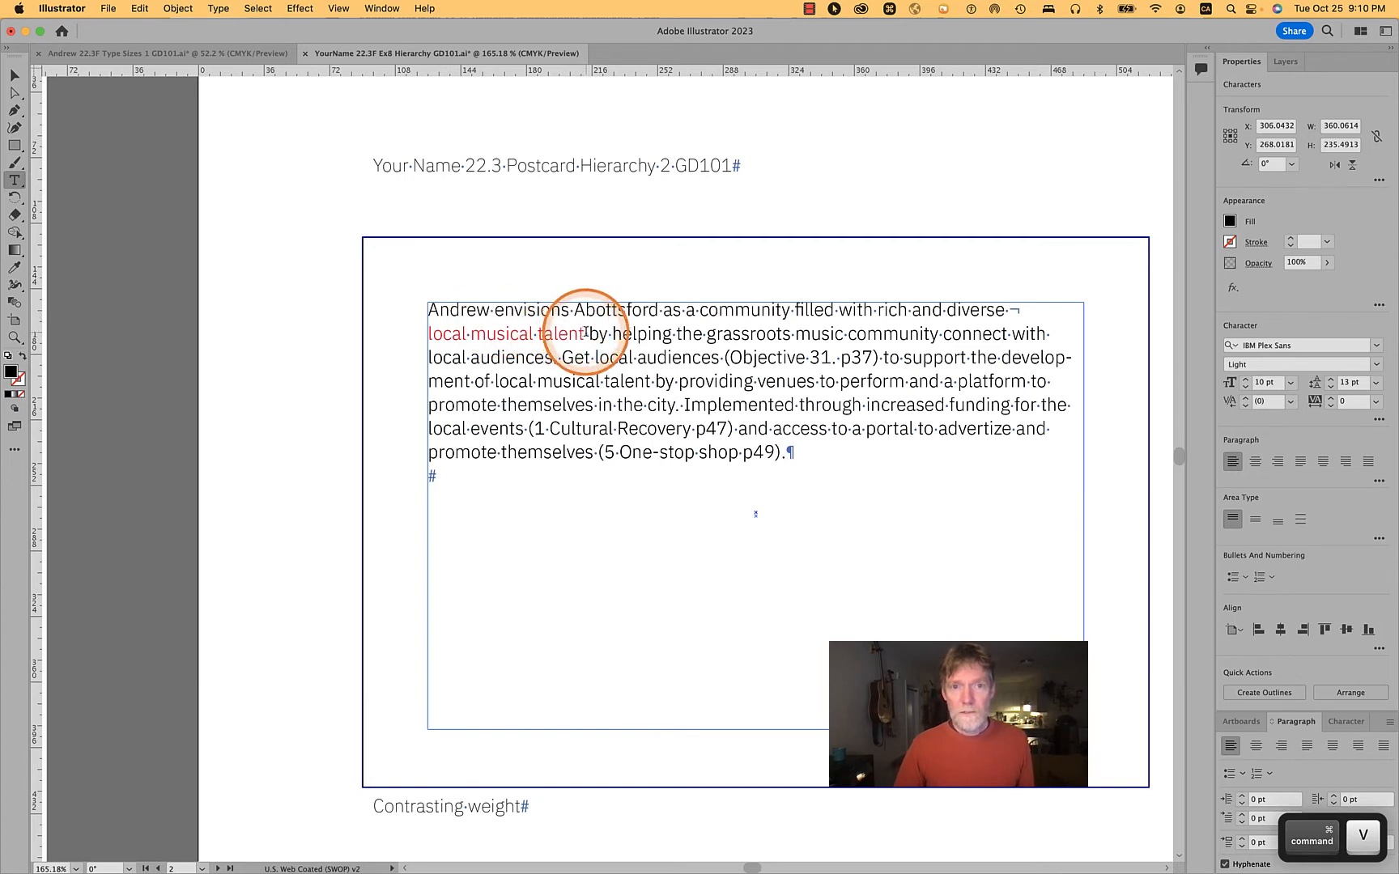
Set "local musical talent" in the Contrasting weight postcard to a Black fill and the Bold font style.
{"action": "left_click_drag", "start_coordinate": [586, 332], "coordinate": [383, 331]}
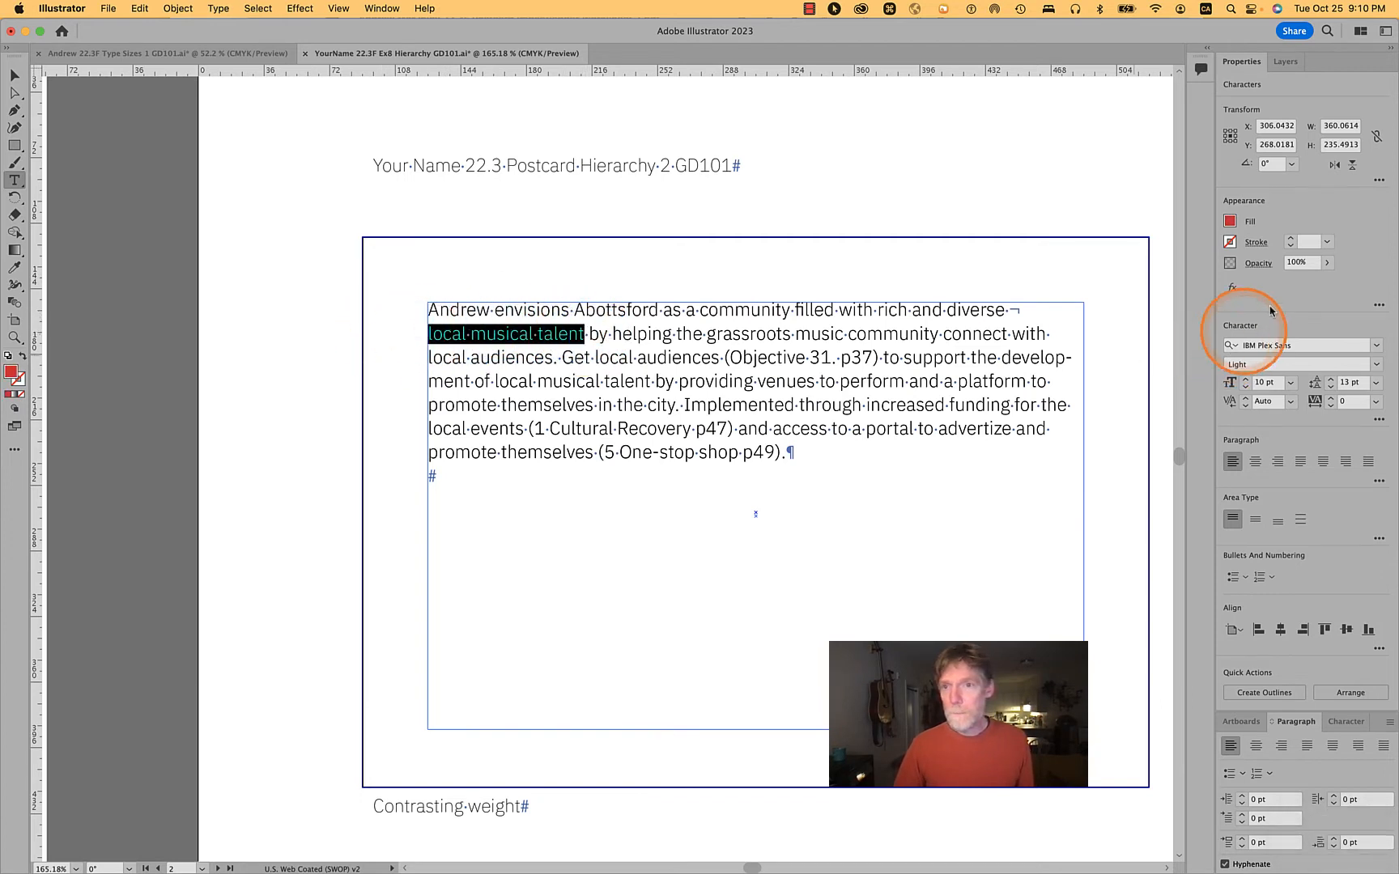
{"action": "left_click", "coordinate": [1229, 221]}
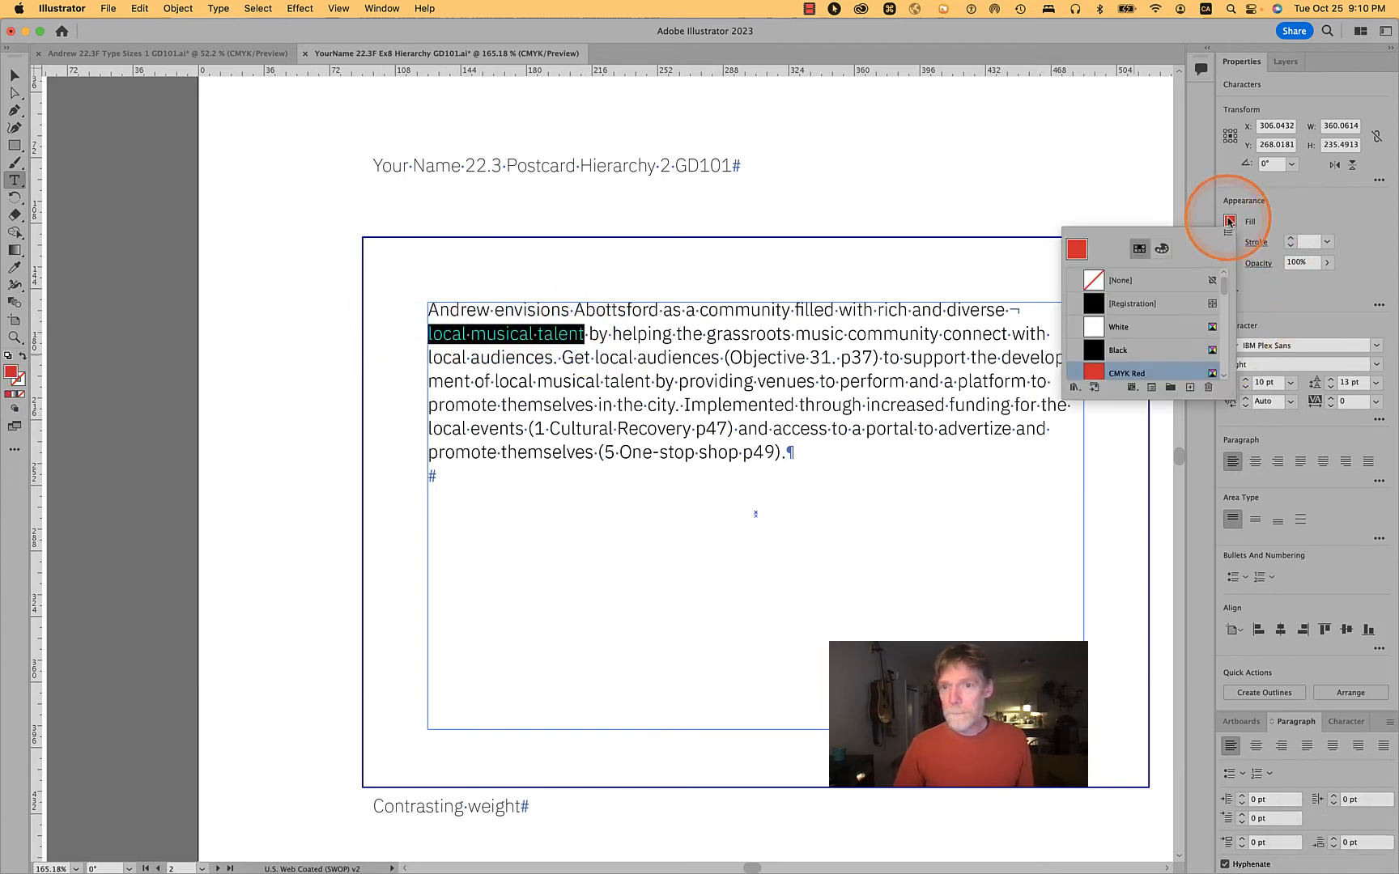
{"action": "left_click", "coordinate": [1140, 349]}
{"action": "left_click", "coordinate": [1387, 314]}
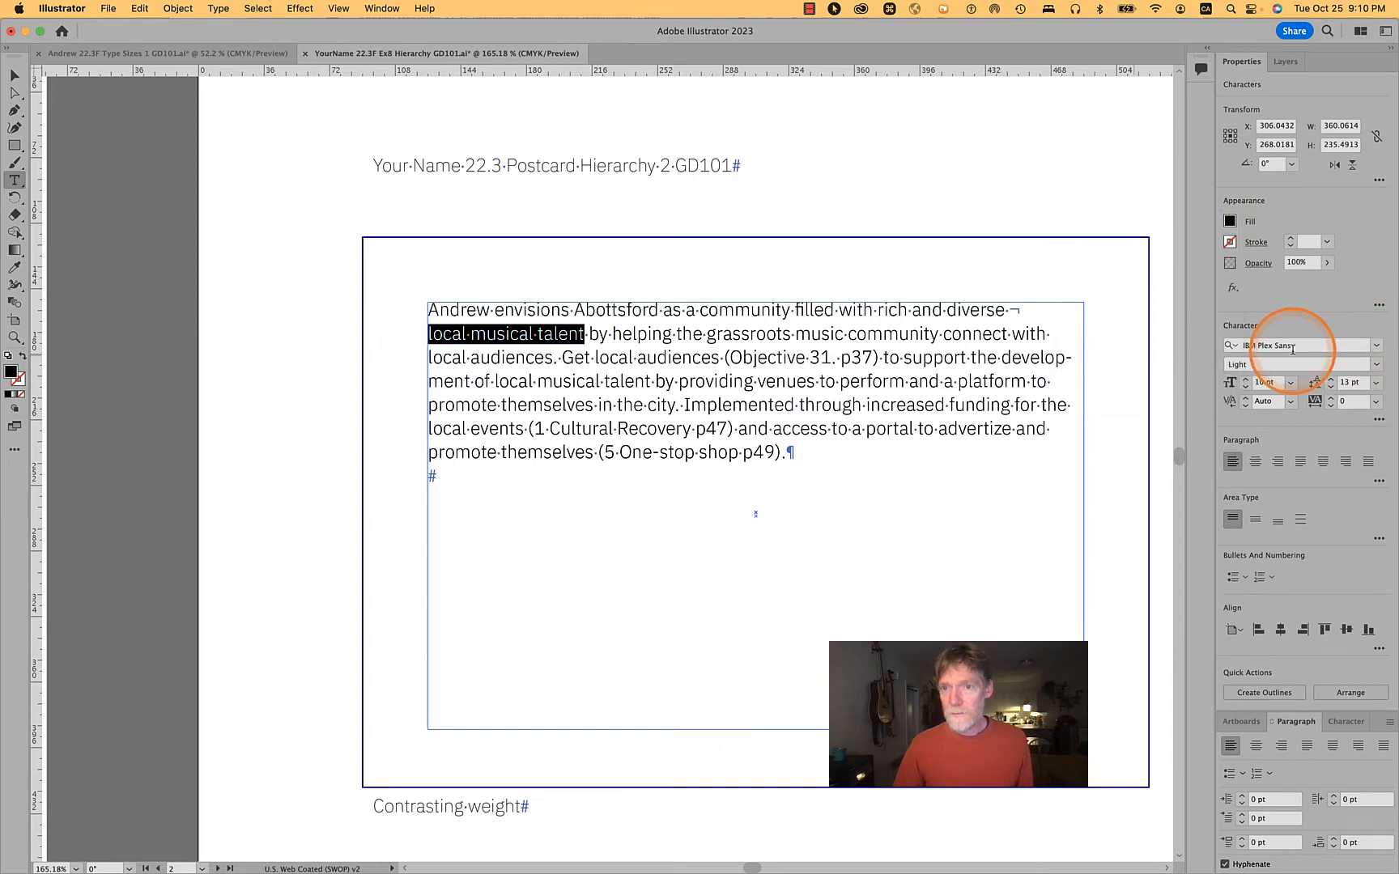
{"action": "left_click", "coordinate": [1373, 366]}
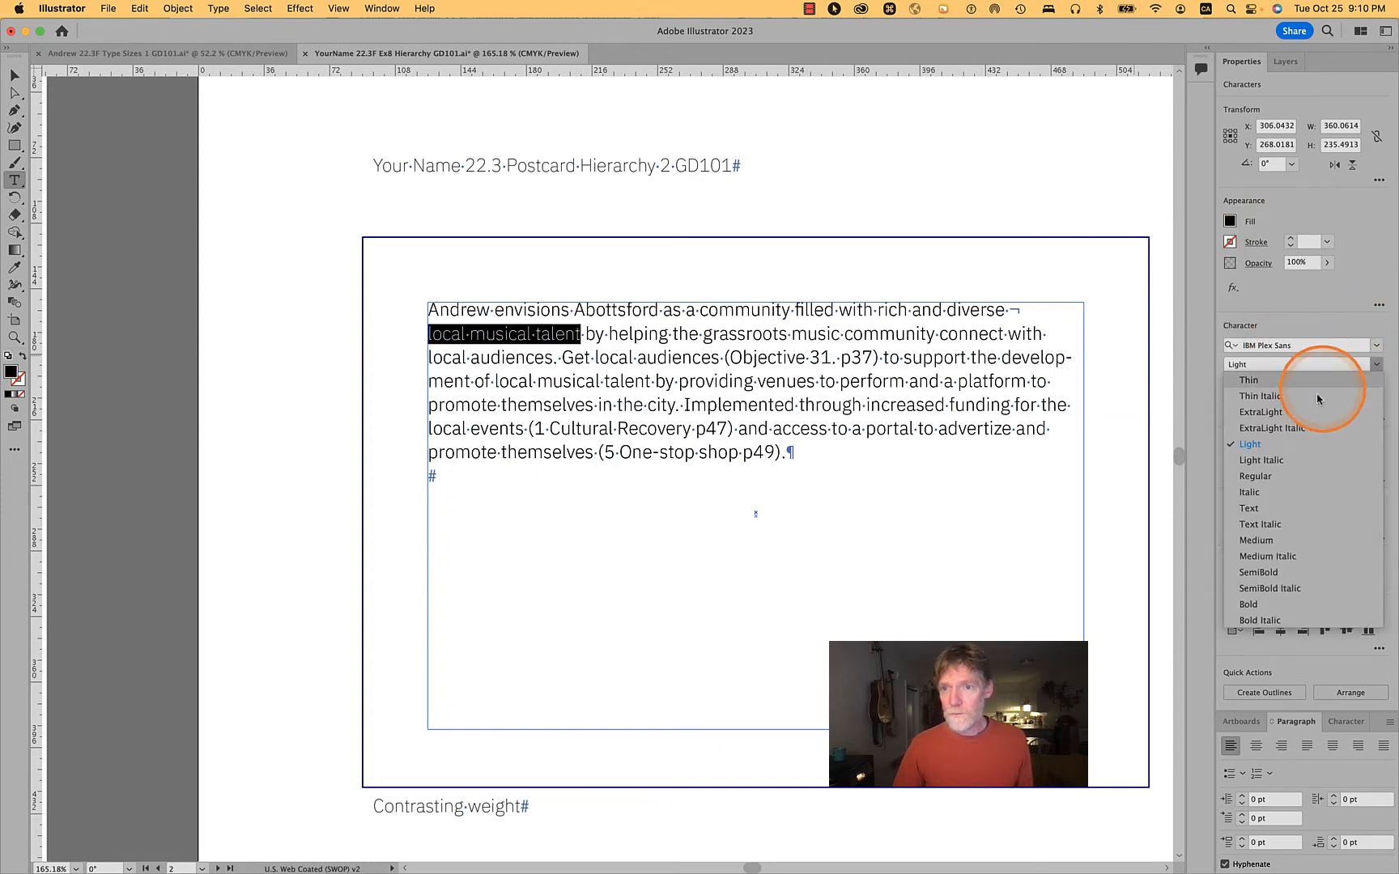
{"action": "left_click", "coordinate": [1267, 604]}
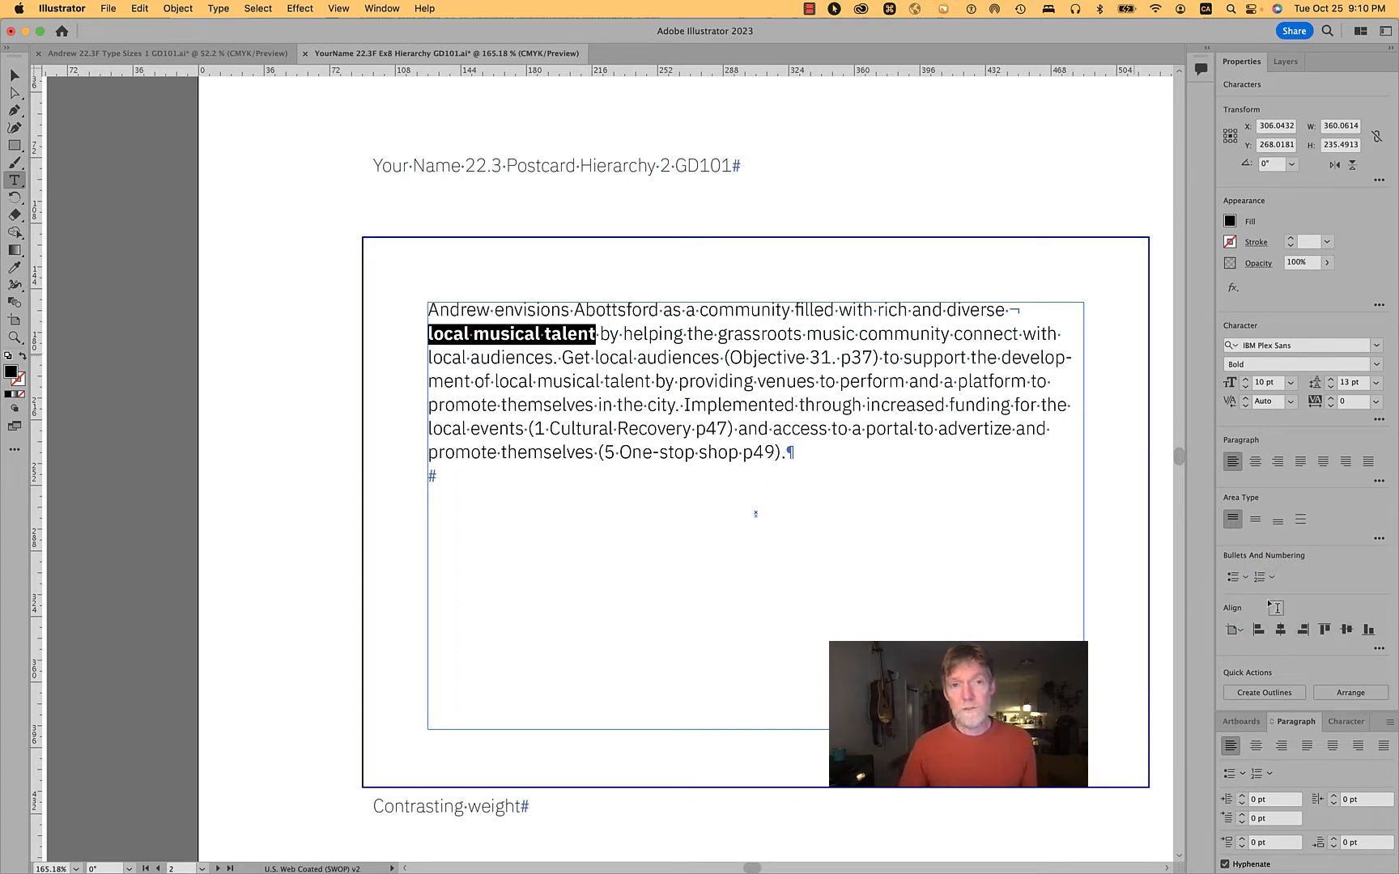
{"action": "left_click", "coordinate": [281, 641], "text": "super"}
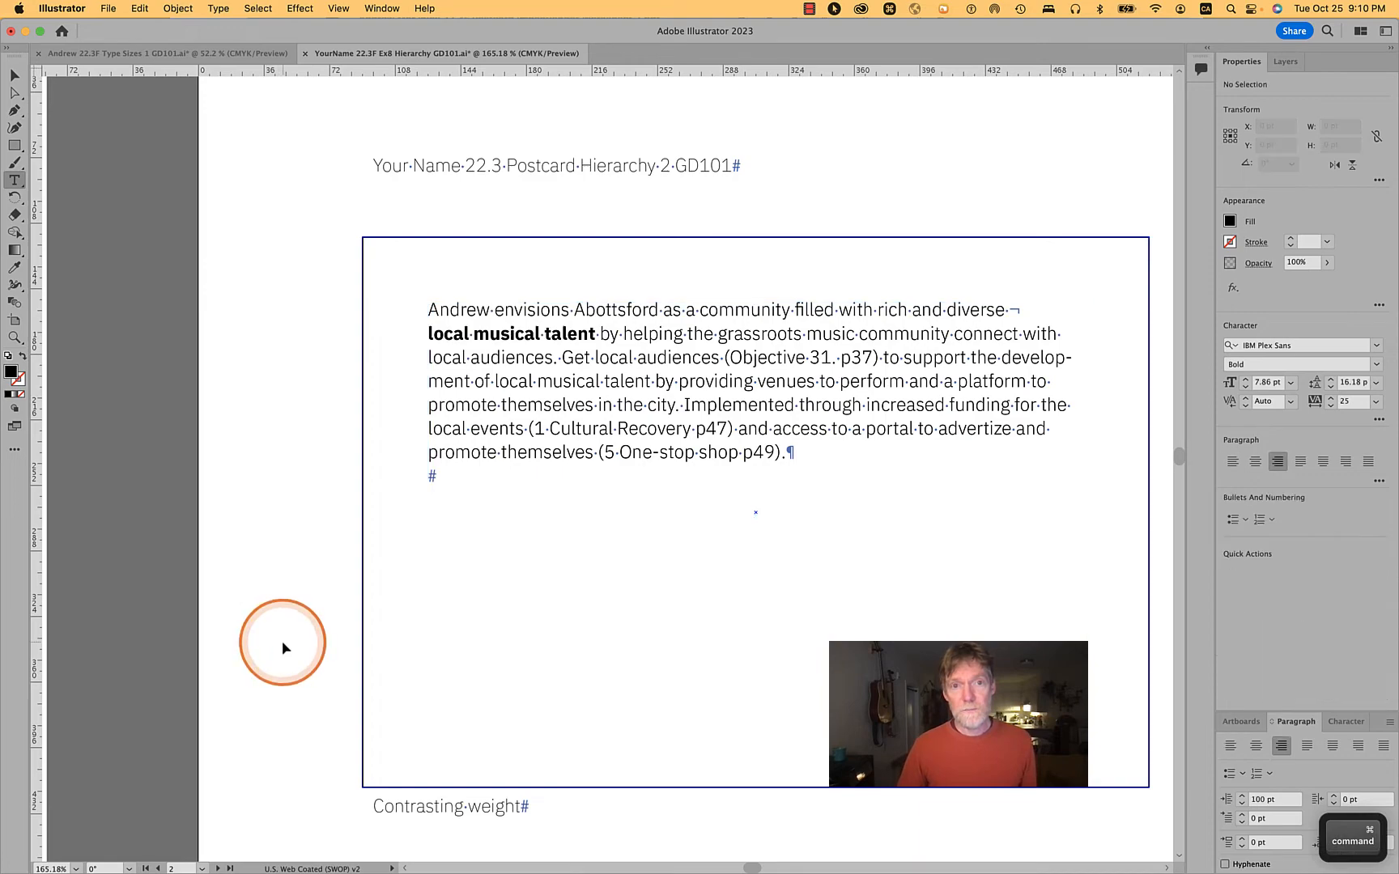
Copy the full text of the Spacial Intervals postcard into the empty text frame of the Alignment postcard.
{"action": "scroll", "coordinate": [656, 562], "scroll_direction": "down", "scroll_amount": 5}
{"action": "scroll", "coordinate": [656, 562], "scroll_direction": "right", "scroll_amount": 2}
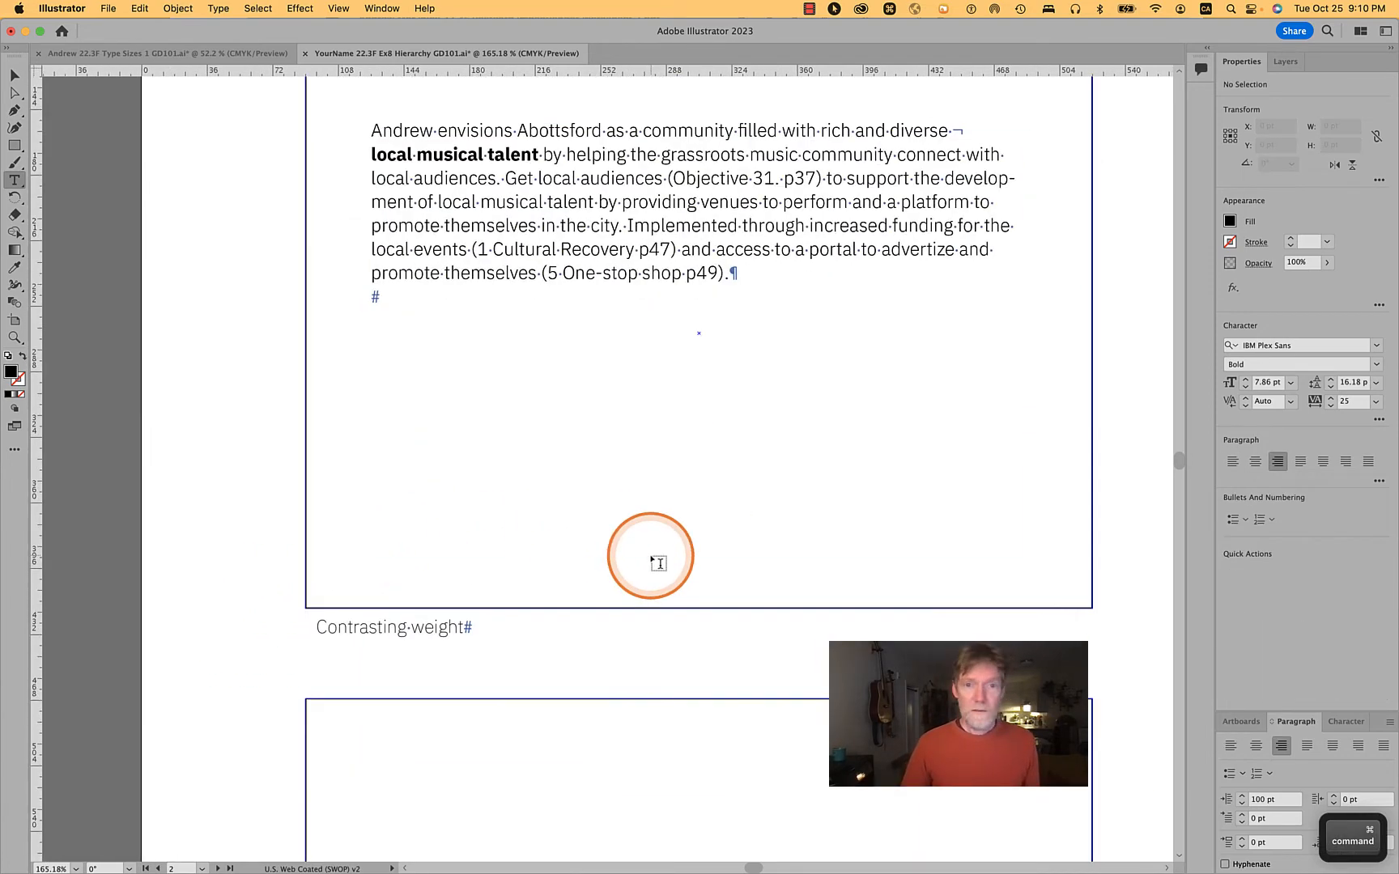
{"action": "scroll", "coordinate": [657, 563], "scroll_direction": "down", "scroll_amount": 5}
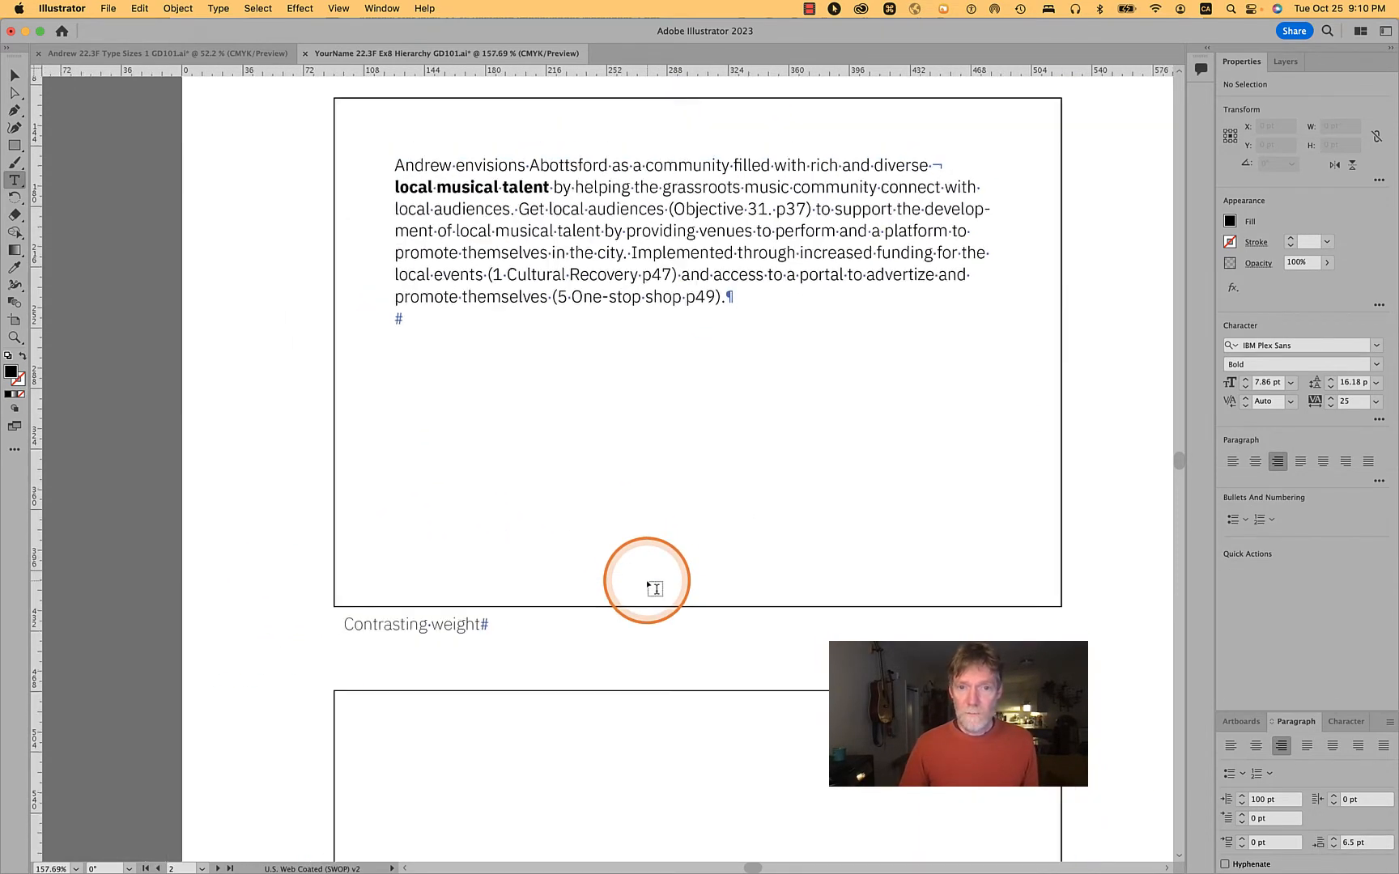
{"action": "scroll", "coordinate": [646, 580], "scroll_direction": "down", "scroll_amount": 4}
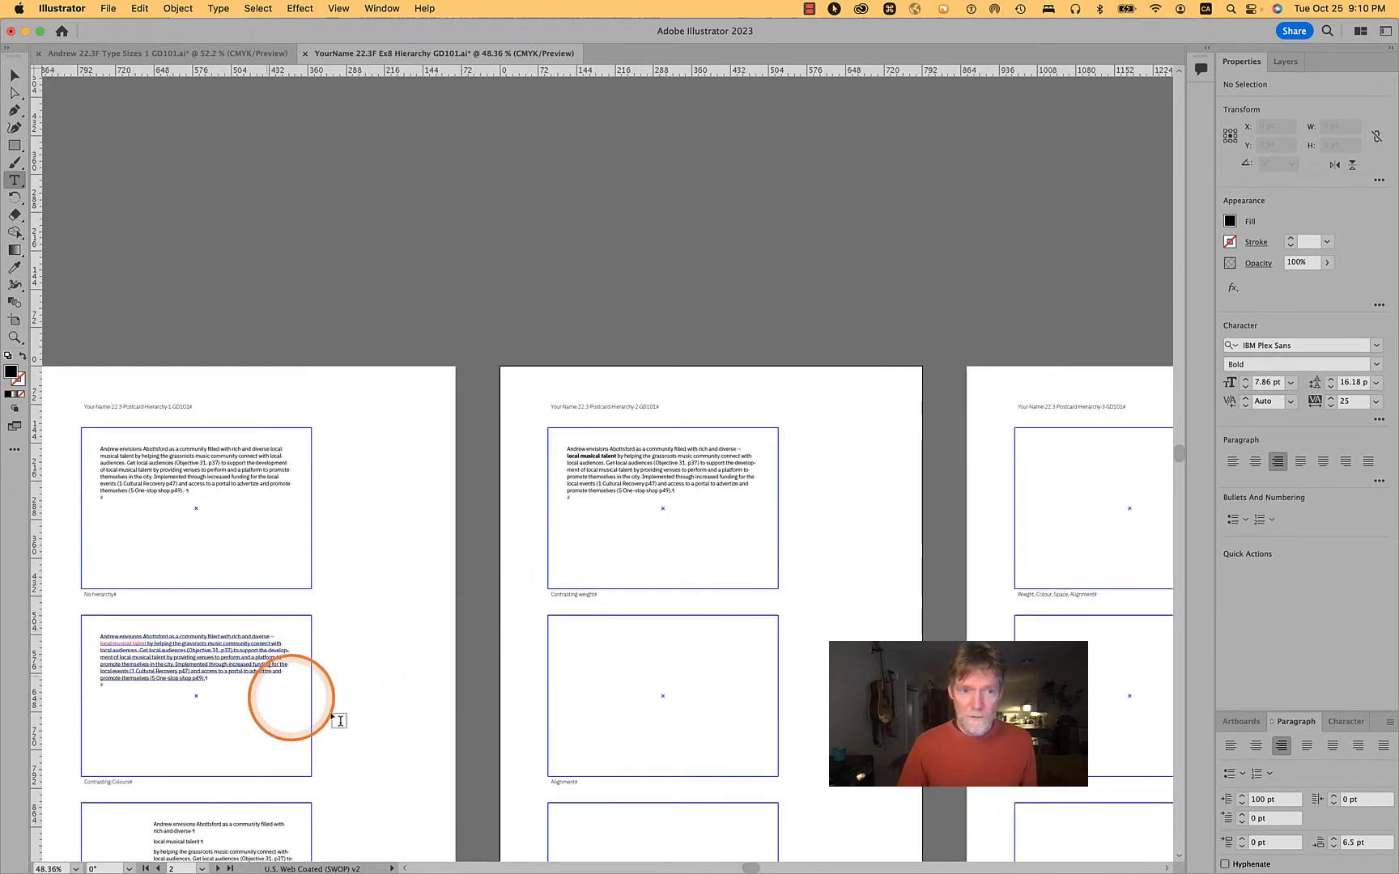
{"action": "scroll", "coordinate": [395, 730], "scroll_direction": "down", "scroll_amount": 1}
{"action": "scroll", "coordinate": [396, 730], "scroll_direction": "left", "scroll_amount": 1}
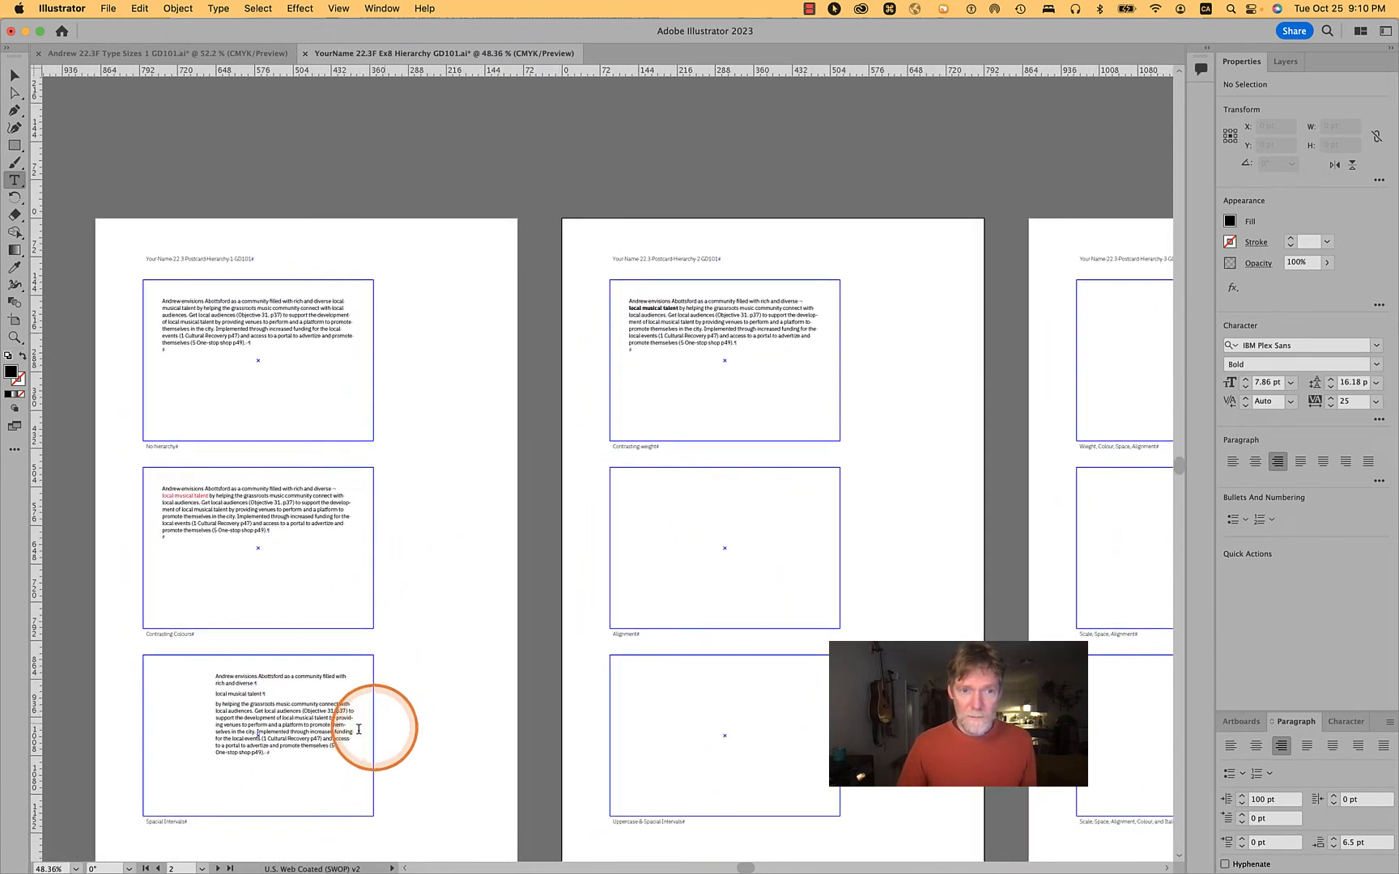
{"action": "left_click", "coordinate": [259, 749]}
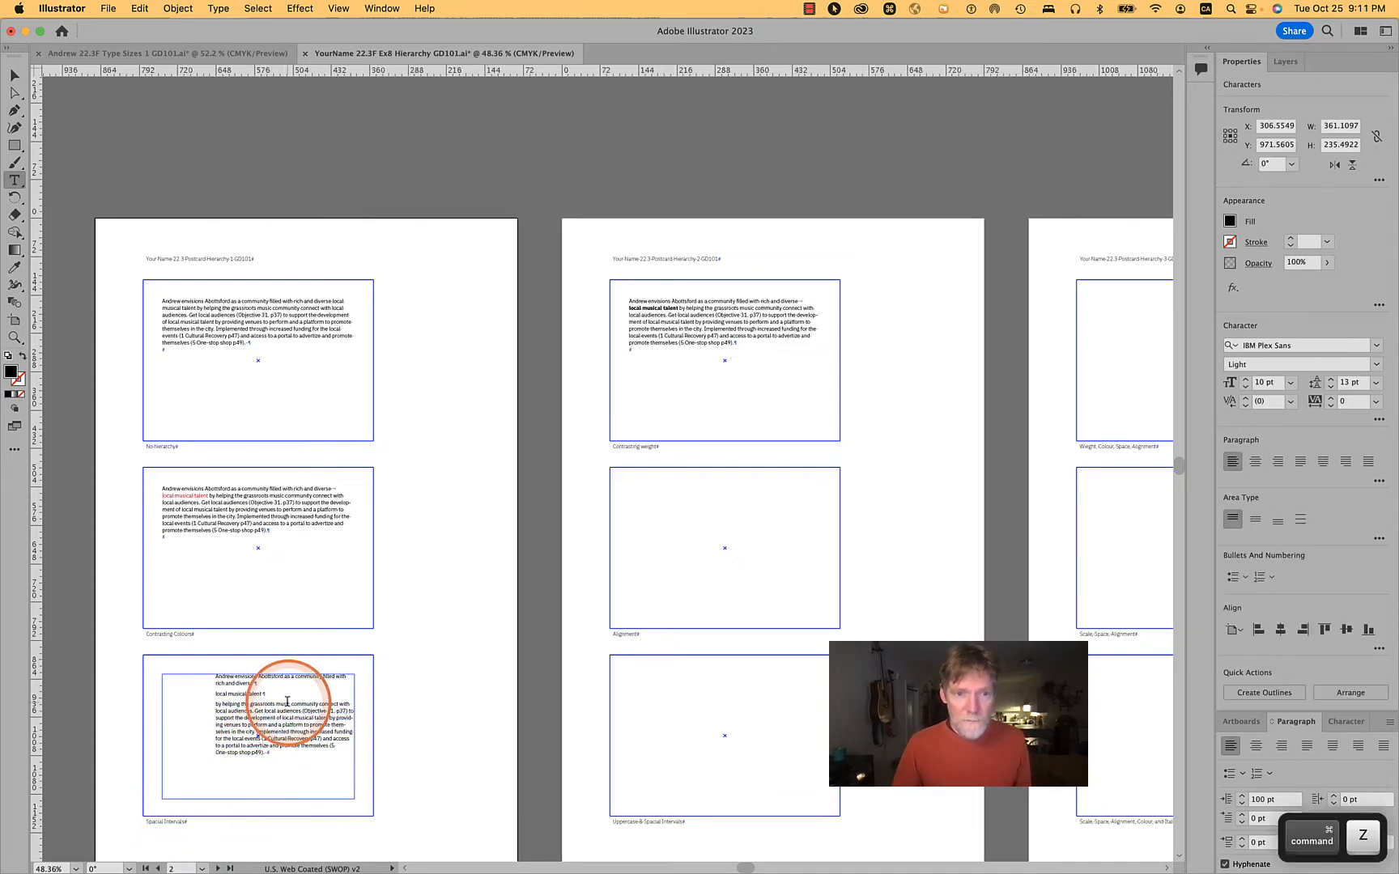
{"action": "key", "text": "super+a"}
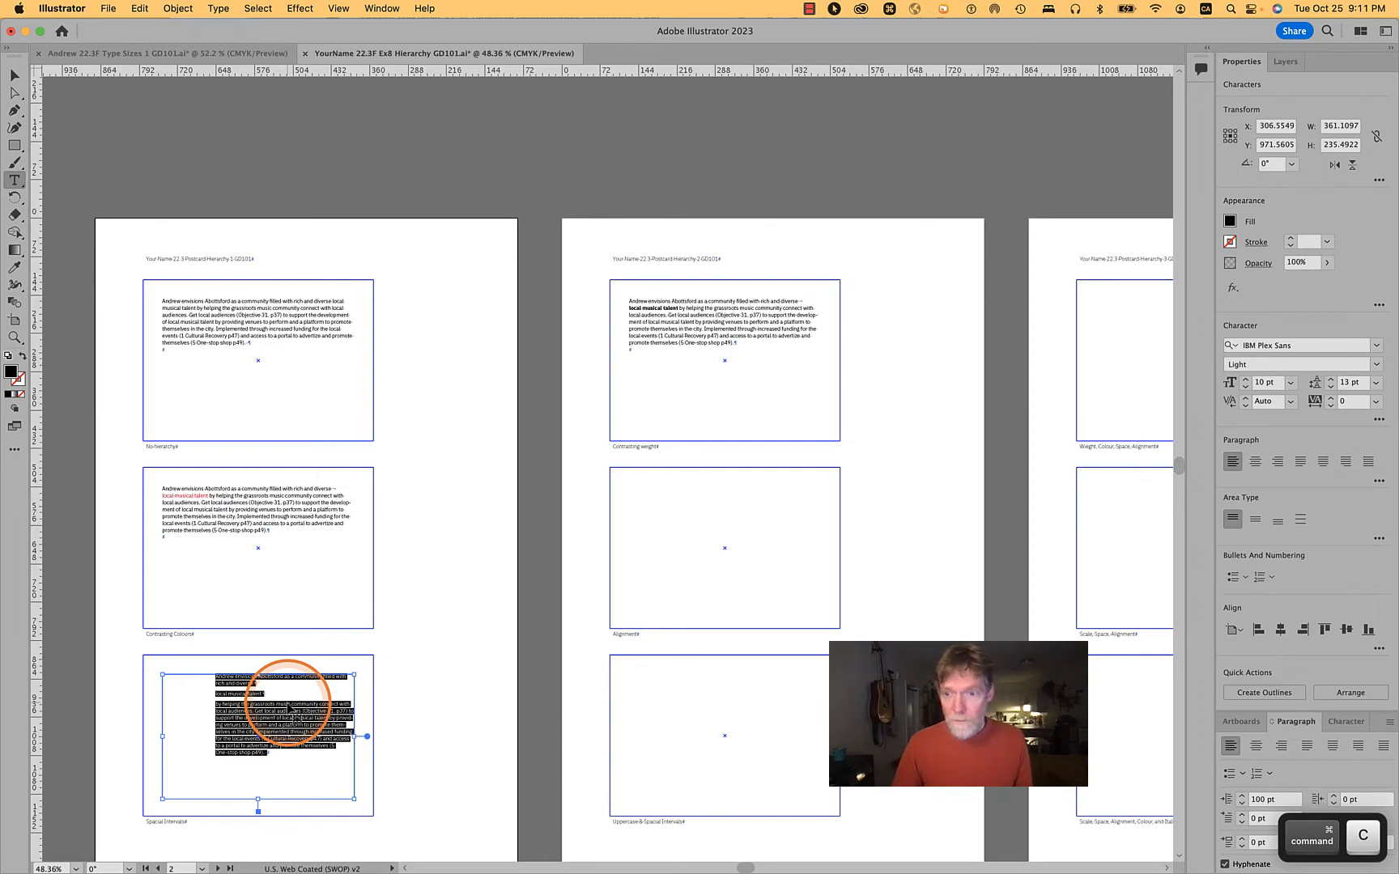
{"action": "left_click", "coordinate": [663, 488]}
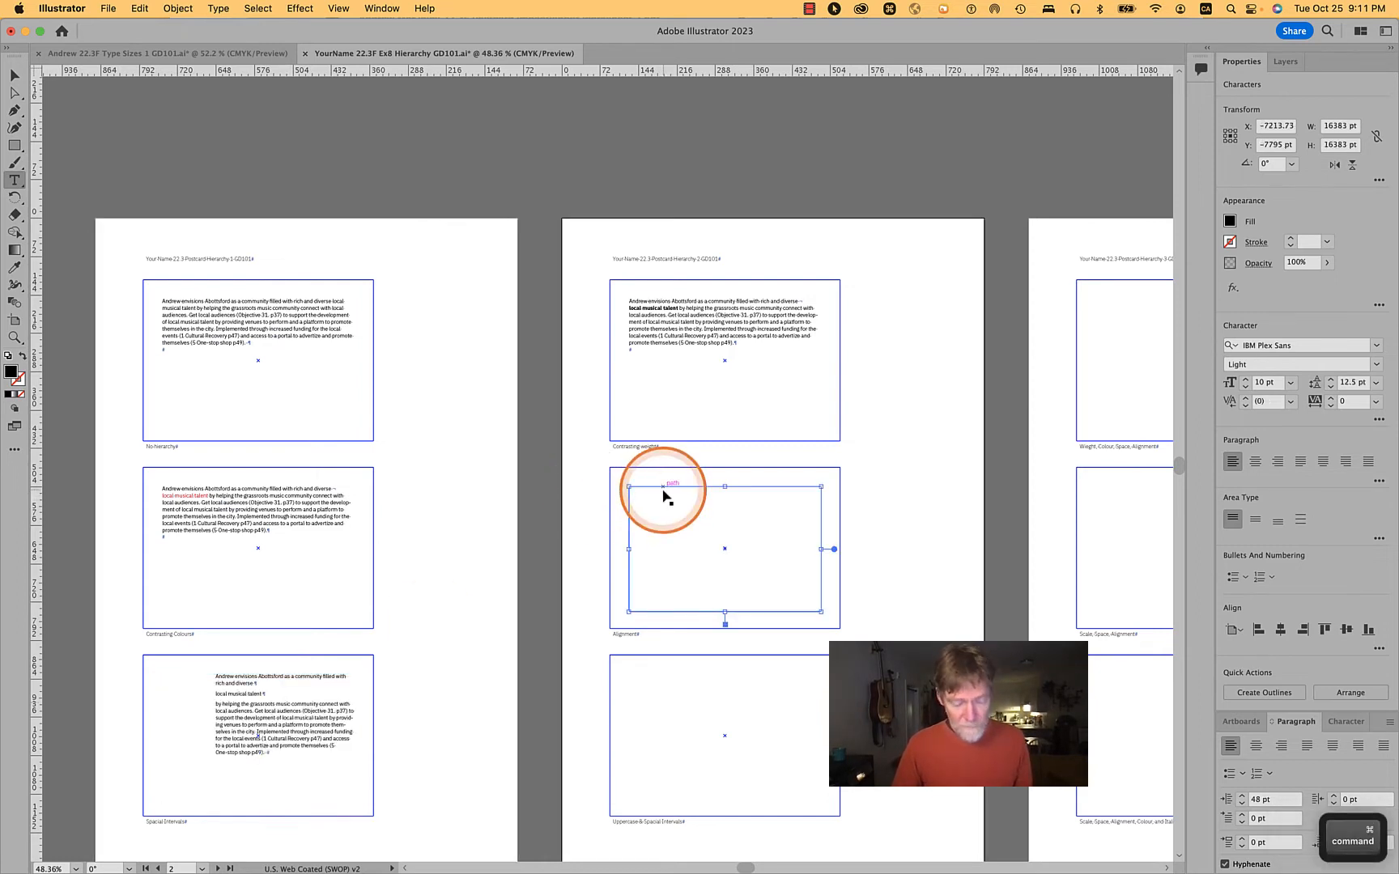
{"action": "type", "text": "Andrew envisions Abottsford as a community filled with rich and diverse local musical talent by helping the grassroots music community connect with local audiences. Get local audiences (Objective 31. p37) to support the development of local musical talent by providing venues to perform and a platform to promote themselves in the city. Implemented through increased funding for the local events (1 Cultural Recovery p47) and access to a portal to advertize and promote themselves (5 One-stop shop p49)."}
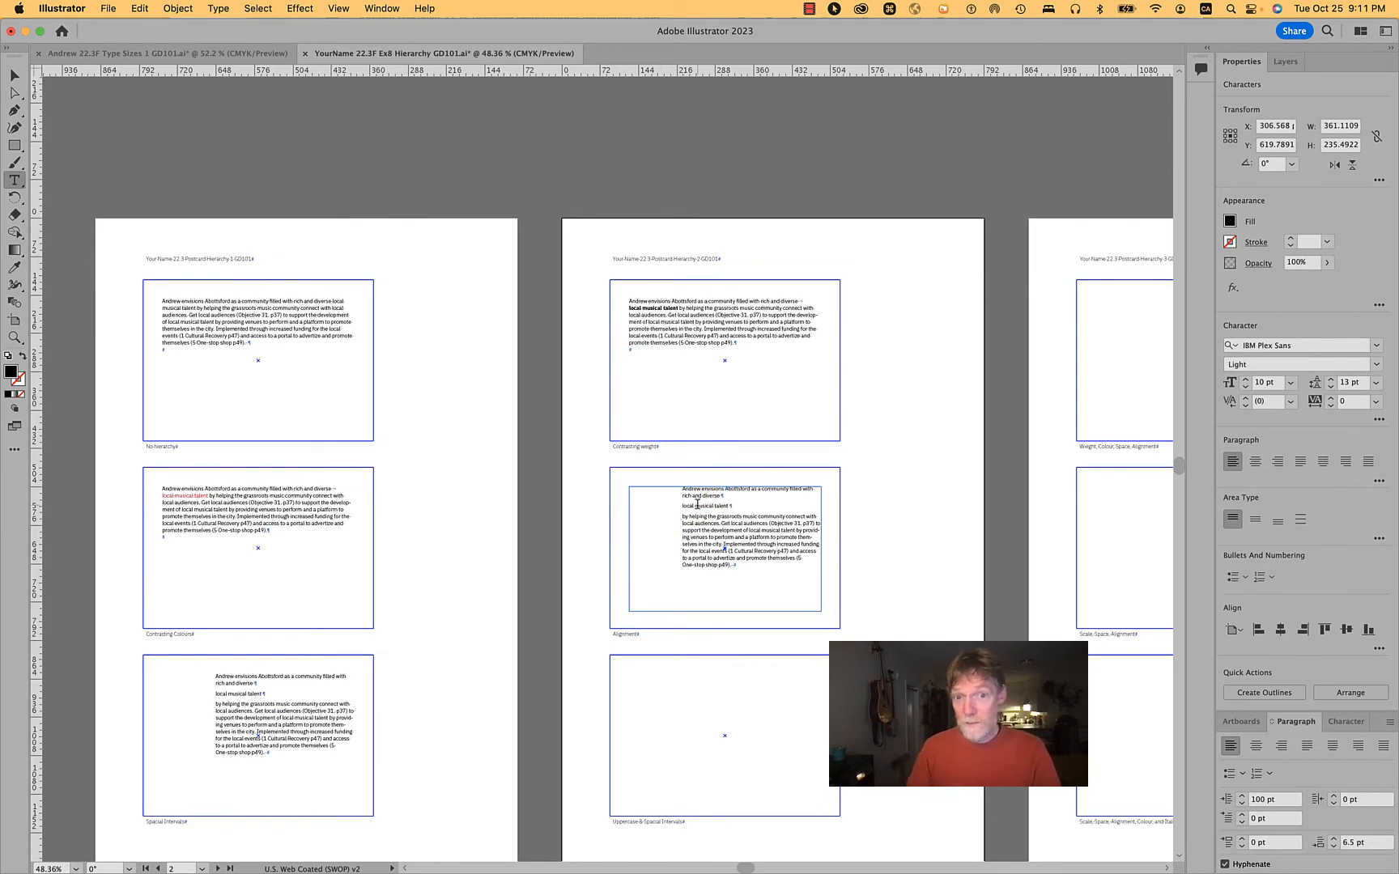
Set the space after paragraph to 0 pt for the whole Alignment postcard text frame.
{"action": "scroll", "coordinate": [697, 504], "scroll_direction": "up", "scroll_amount": 5}
{"action": "left_click", "coordinate": [736, 504]}
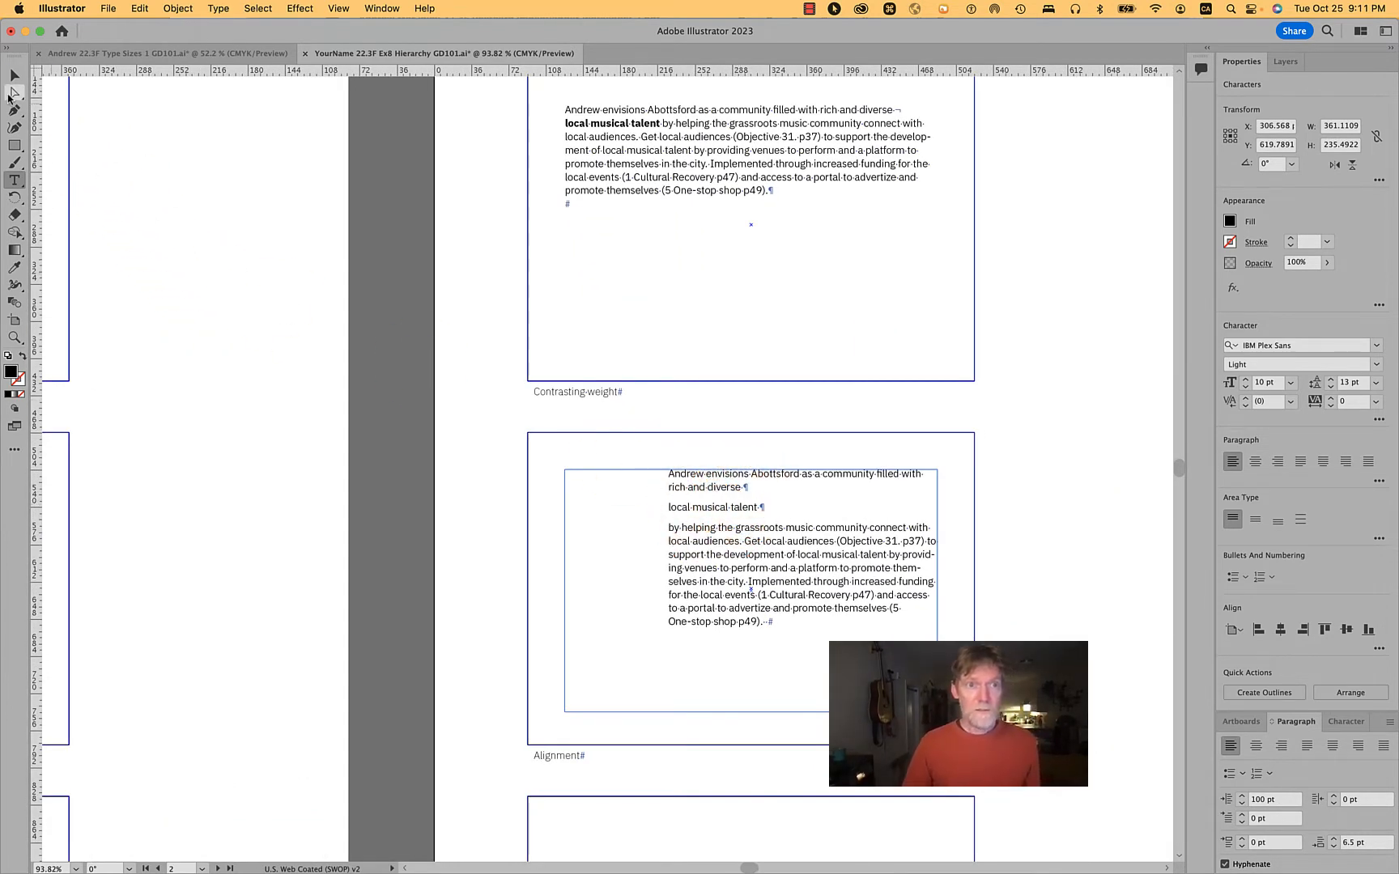
{"action": "left_click", "coordinate": [13, 75]}
{"action": "left_click", "coordinate": [656, 485]}
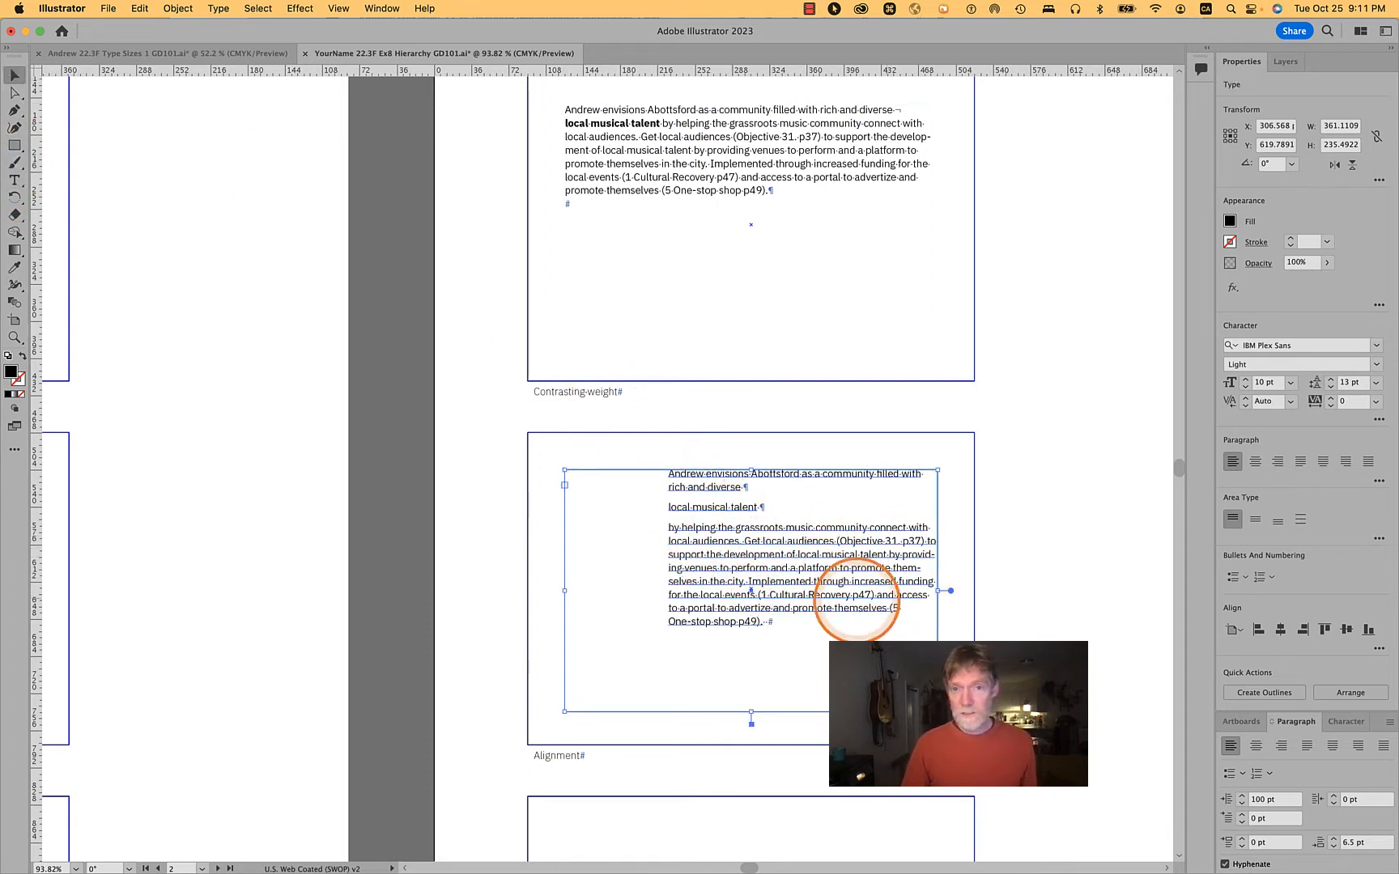
{"action": "left_click", "coordinate": [1230, 747]}
{"action": "left_click_drag", "start_coordinate": [1285, 798], "coordinate": [1178, 797]}
{"action": "left_click", "coordinate": [1333, 844]}
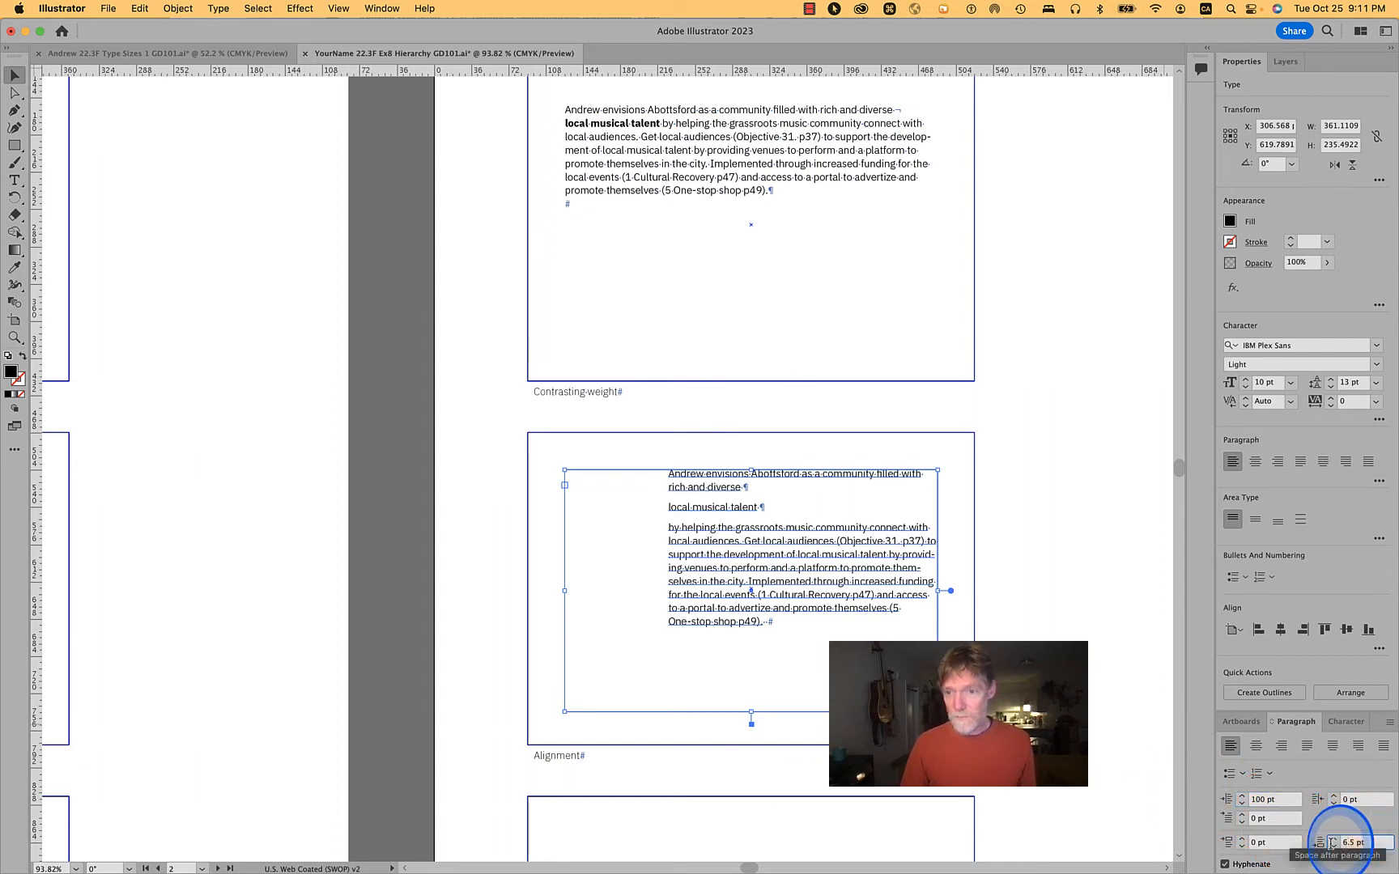
{"action": "type", "text": "0"}
{"action": "key", "text": "Return"}
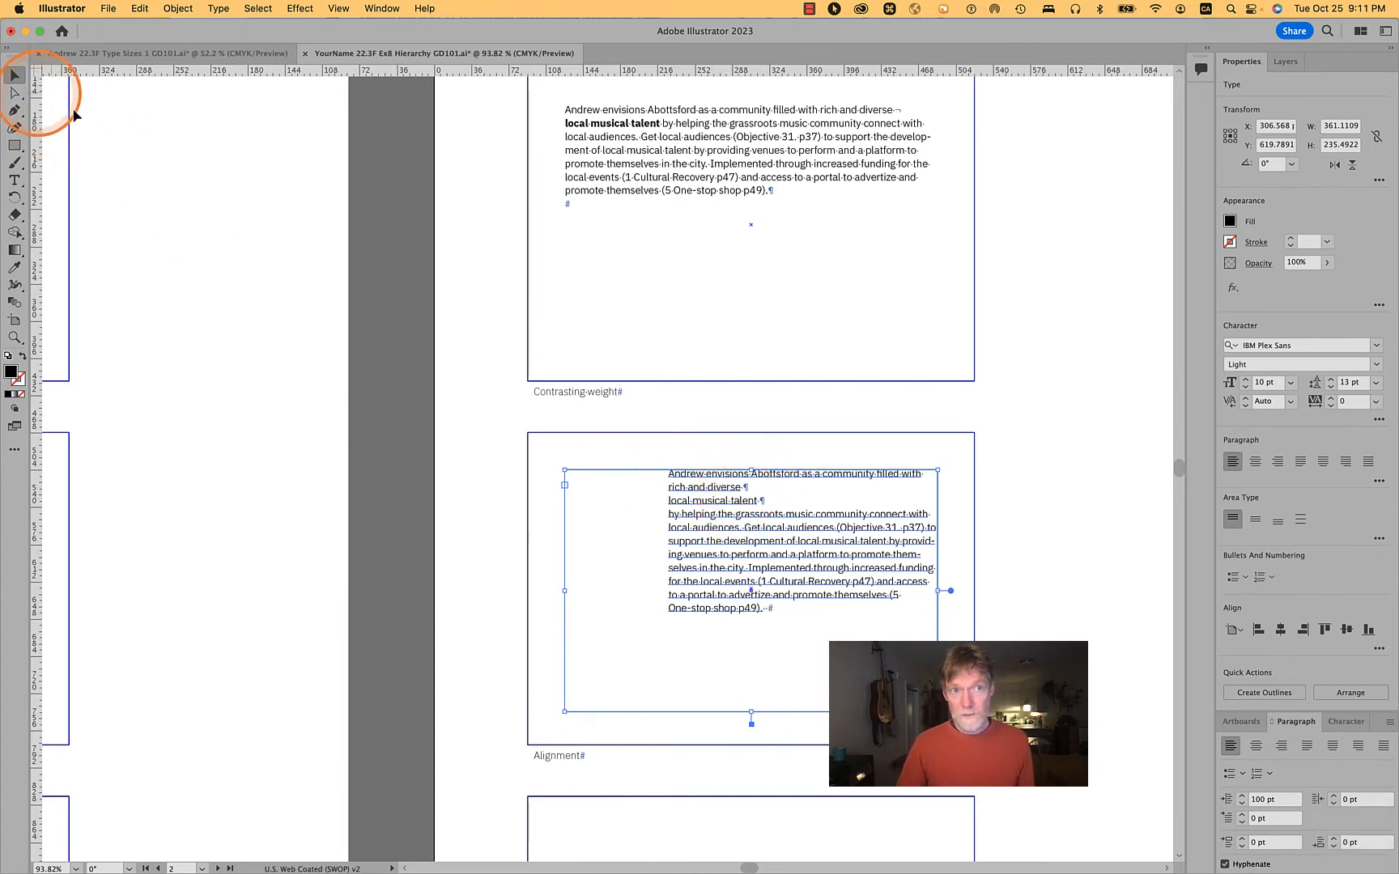
Set the left indent of the "local musical talent" paragraph in the Alignment postcard to 0 pt.
{"action": "double_click", "coordinate": [677, 500]}
{"action": "left_click_drag", "start_coordinate": [668, 500], "coordinate": [746, 505]}
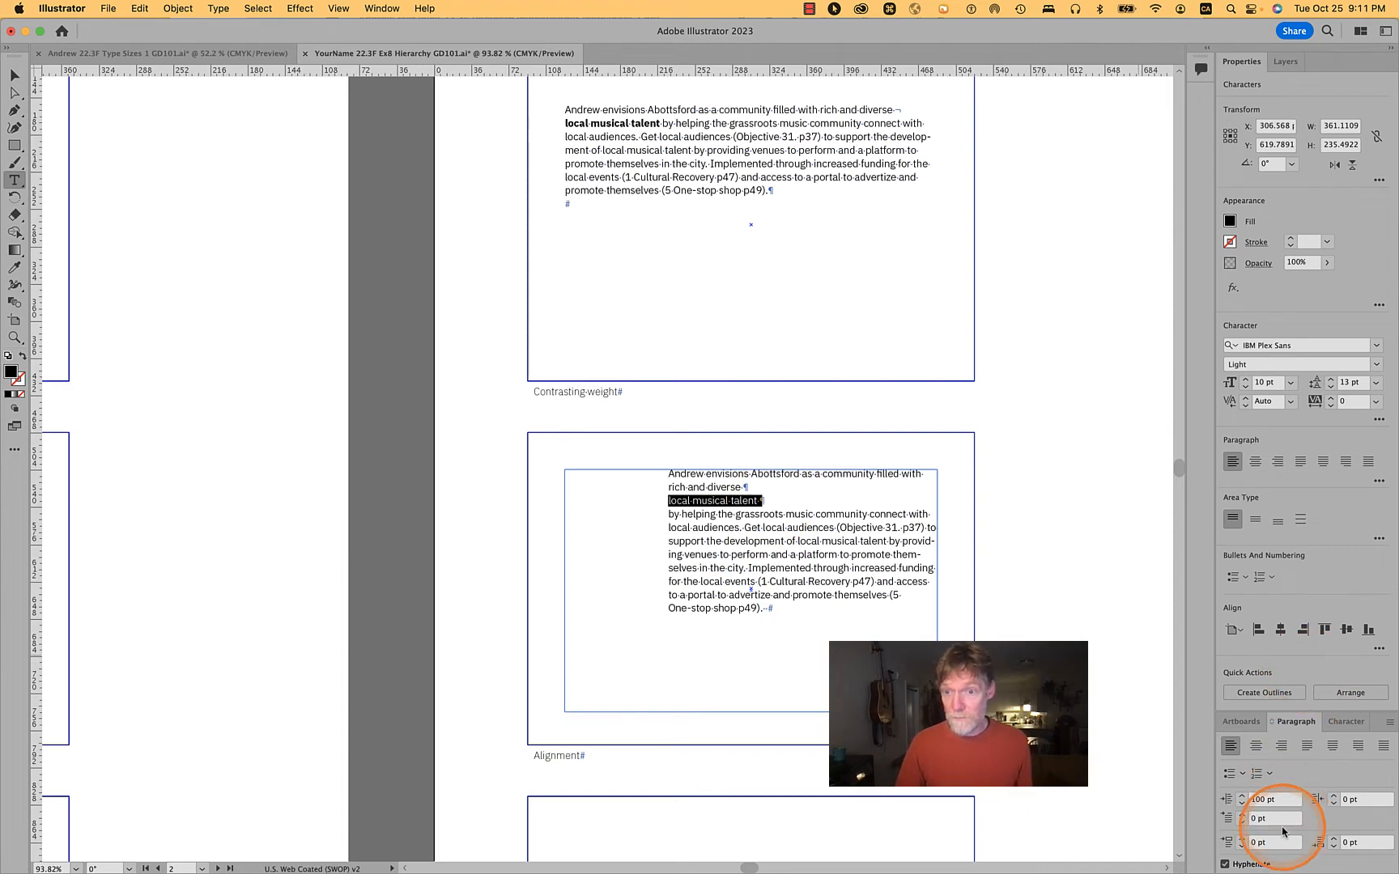
{"action": "left_click", "coordinate": [1286, 801]}
{"action": "type", "text": "0"}
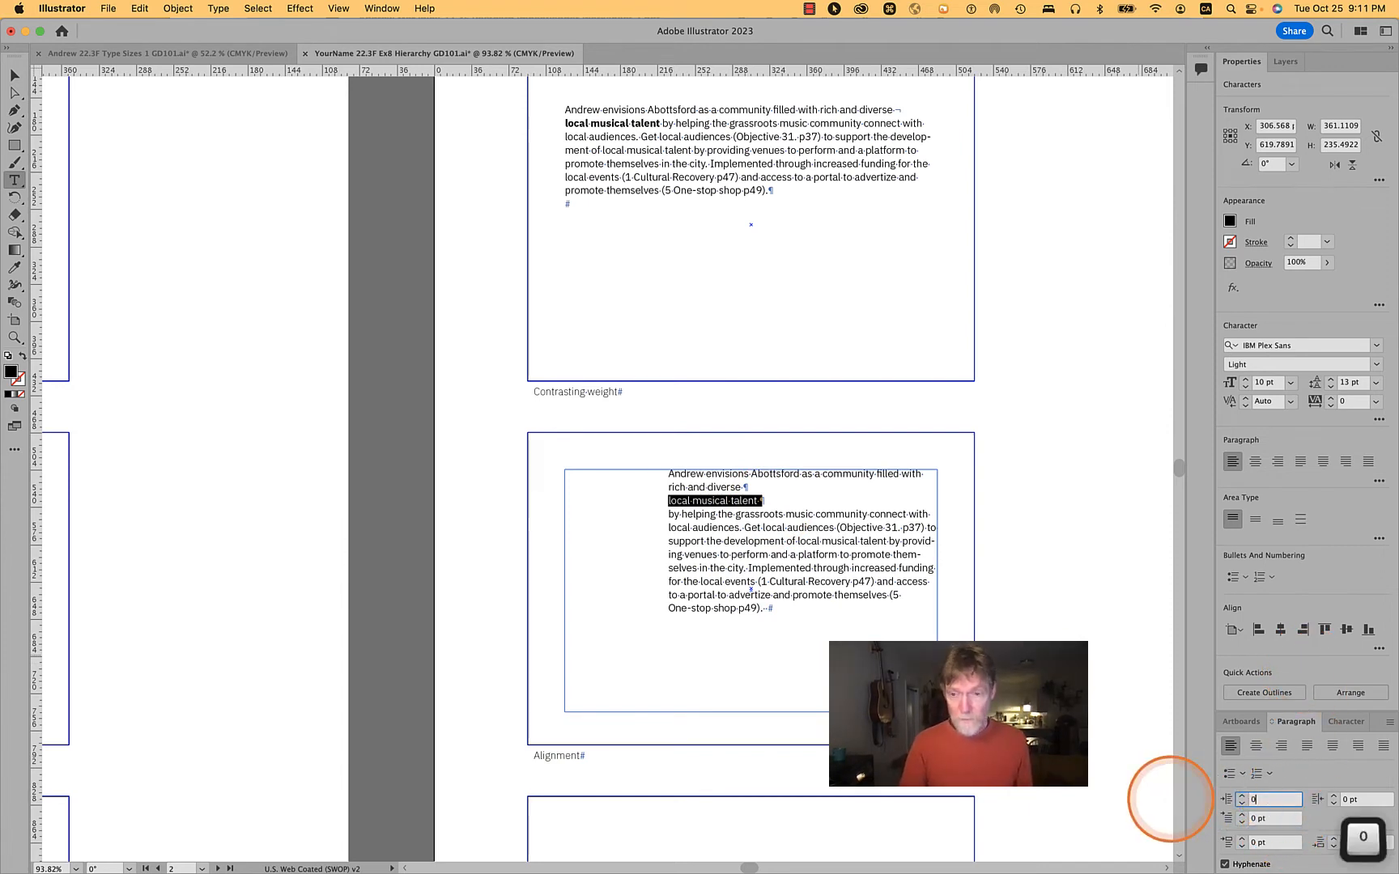
{"action": "key", "text": "Return"}
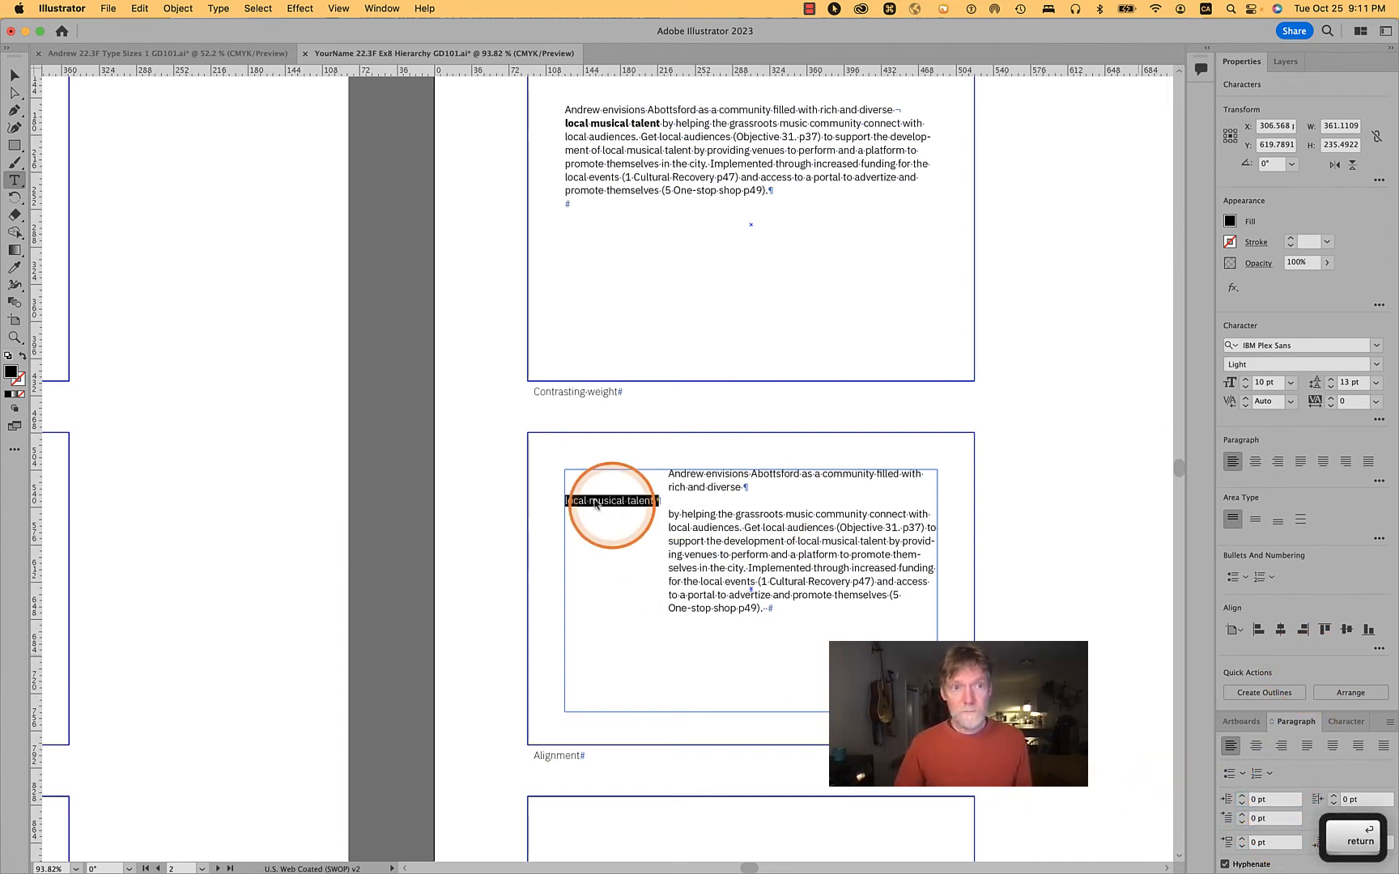
{"action": "left_click", "coordinate": [11, 81]}
{"action": "left_click", "coordinate": [349, 430]}
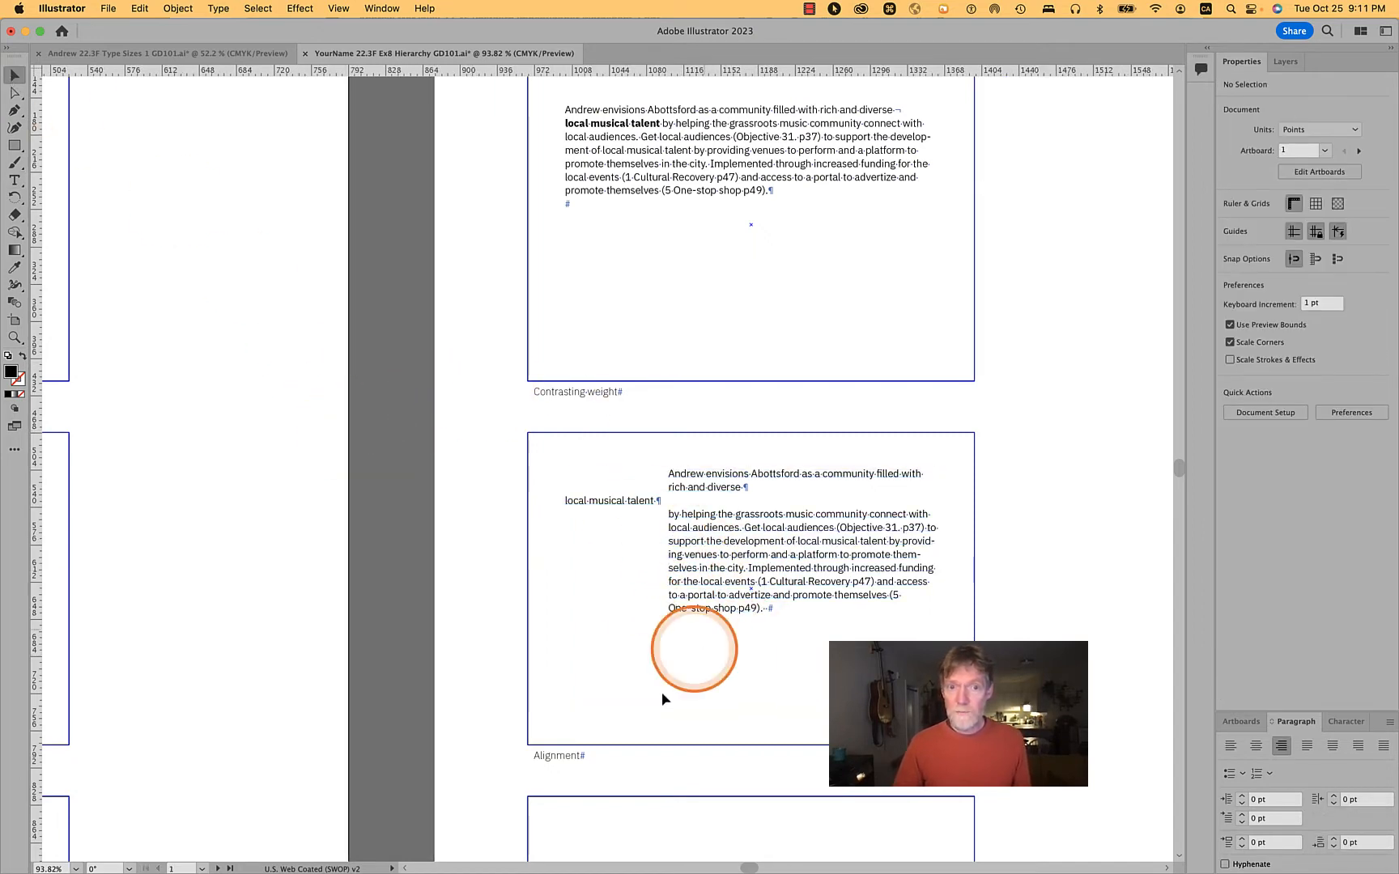
Paste the previously copied Spacial Intervals text into the empty frame of the Uppercase & Spacial Intervals postcard.
{"action": "key", "text": "space"}
{"action": "left_click_drag", "start_coordinate": [1047, 547], "coordinate": [1057, 255]}
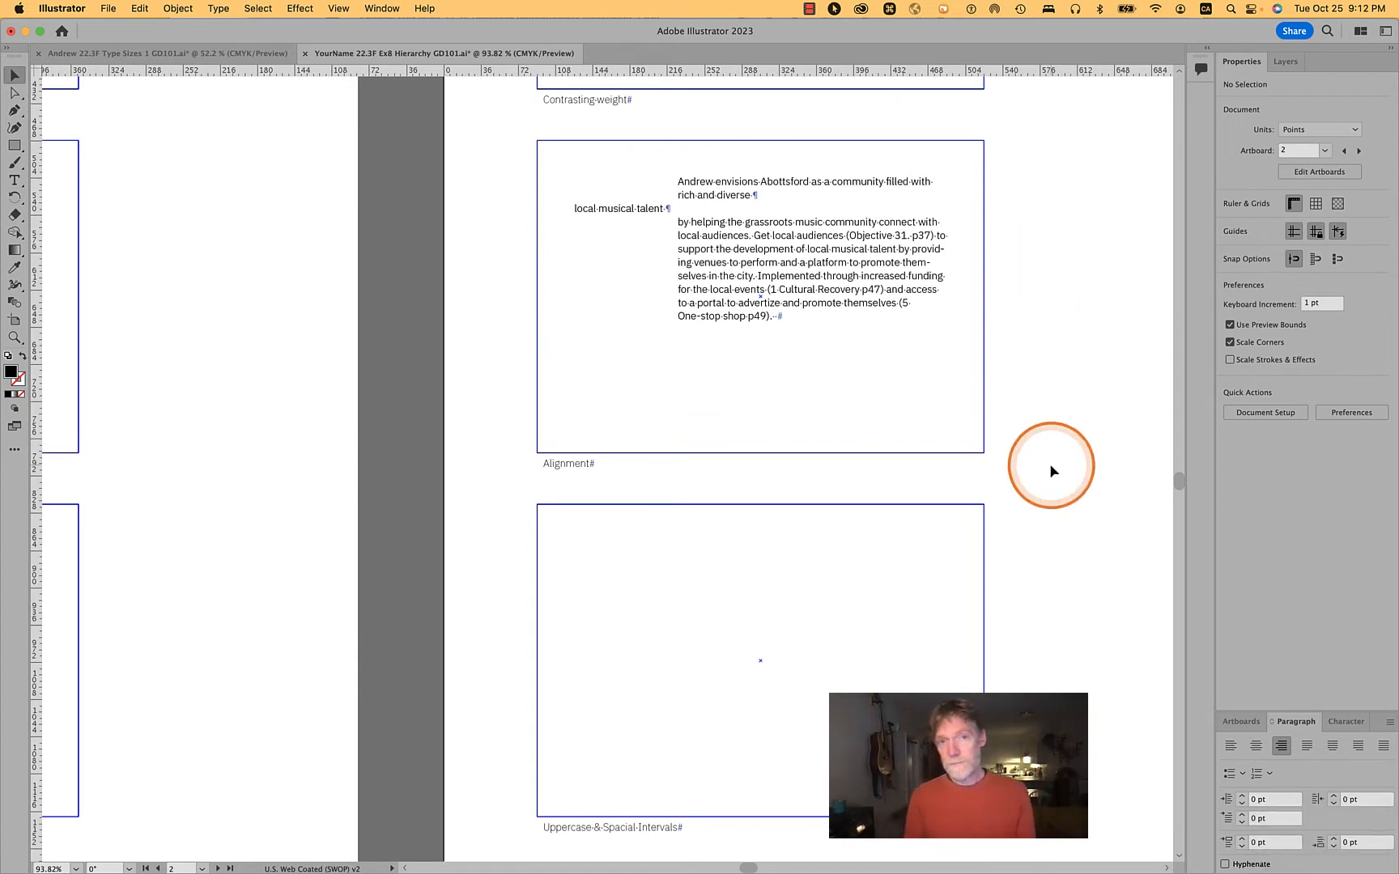
{"action": "left_click", "coordinate": [797, 251]}
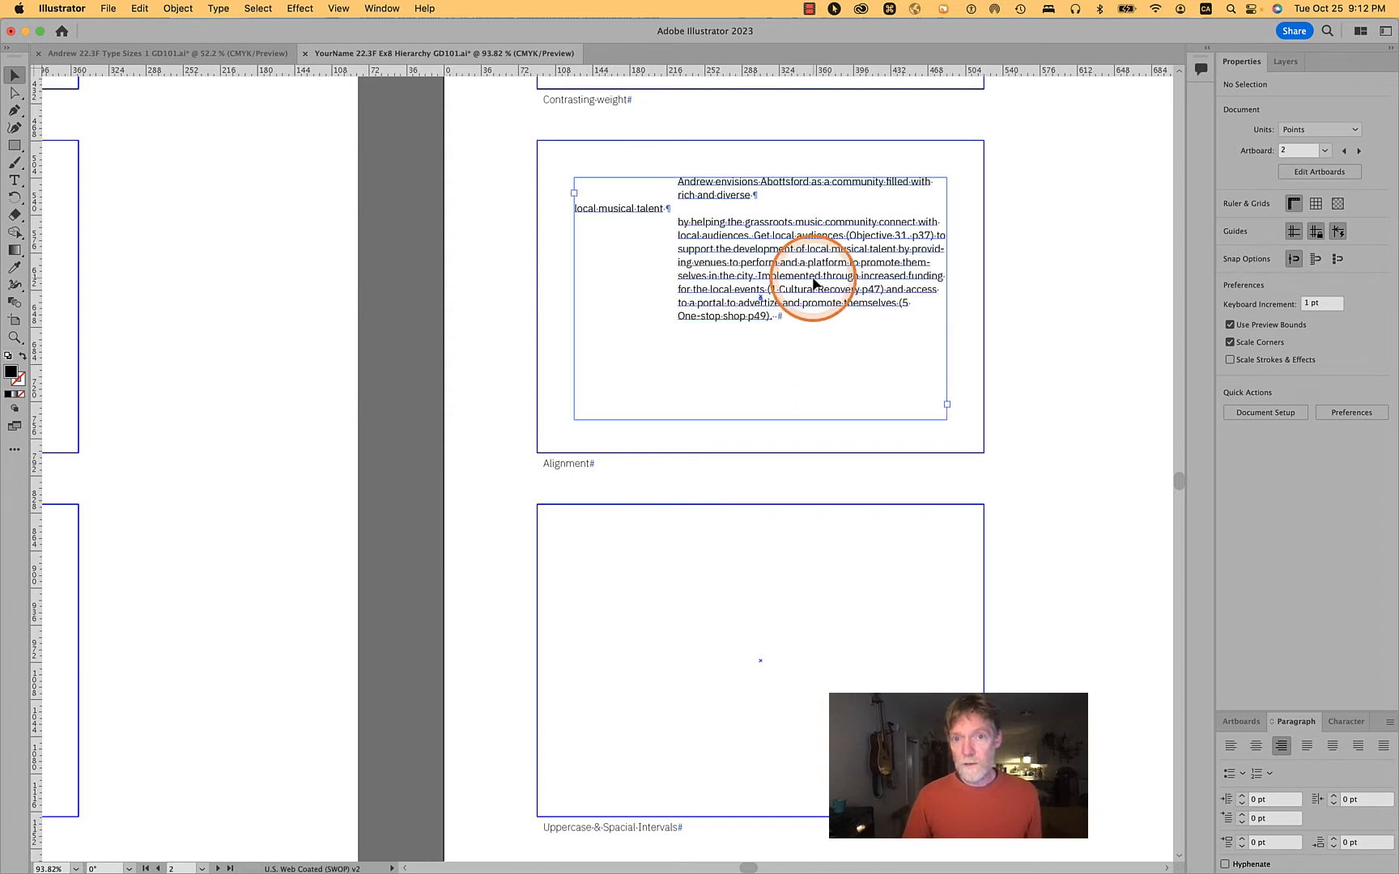
{"action": "triple_click", "coordinate": [810, 259]}
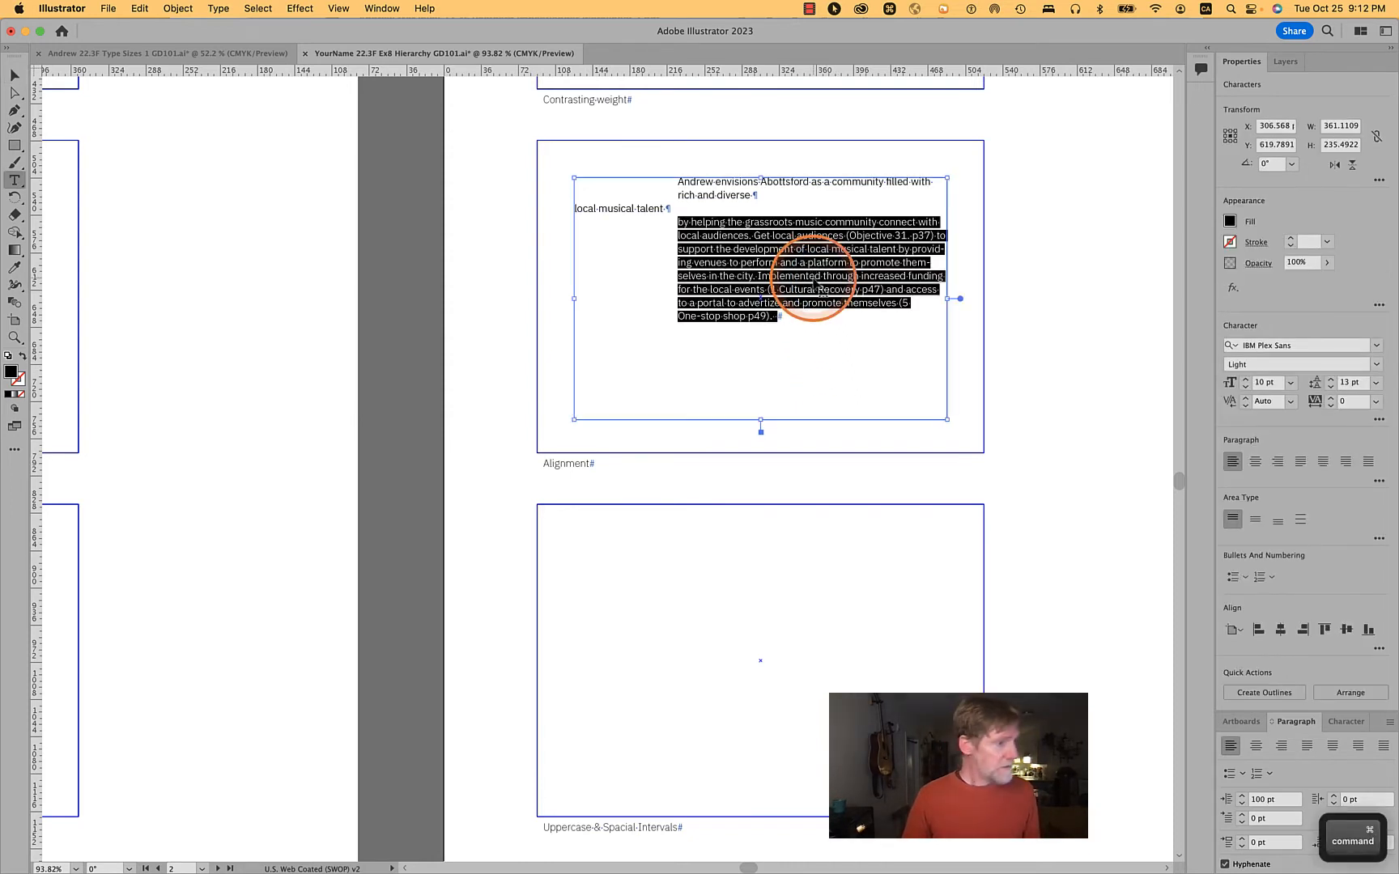
{"action": "key", "text": "super+a"}
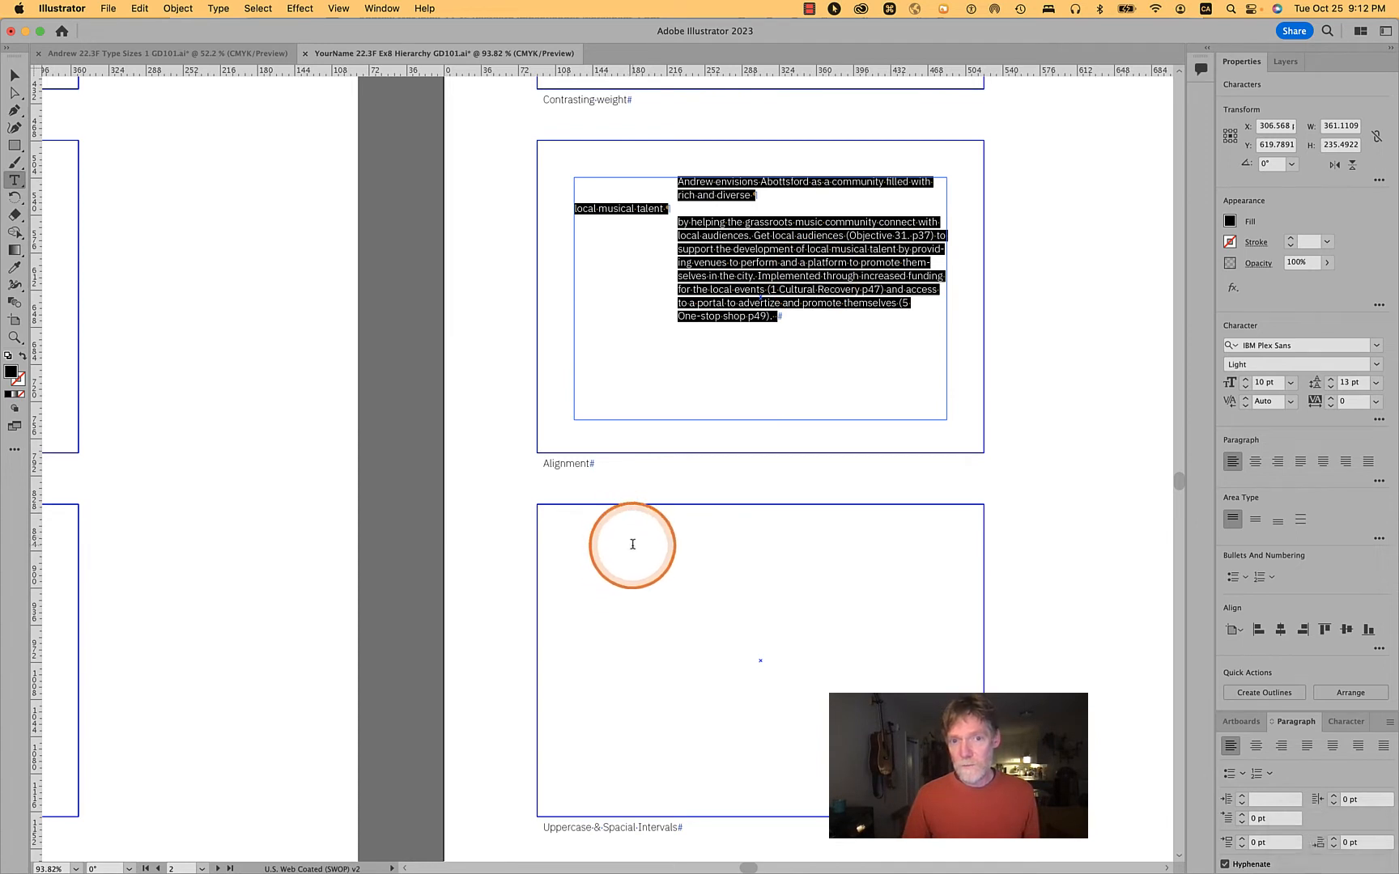
{"action": "key", "text": "super+v"}
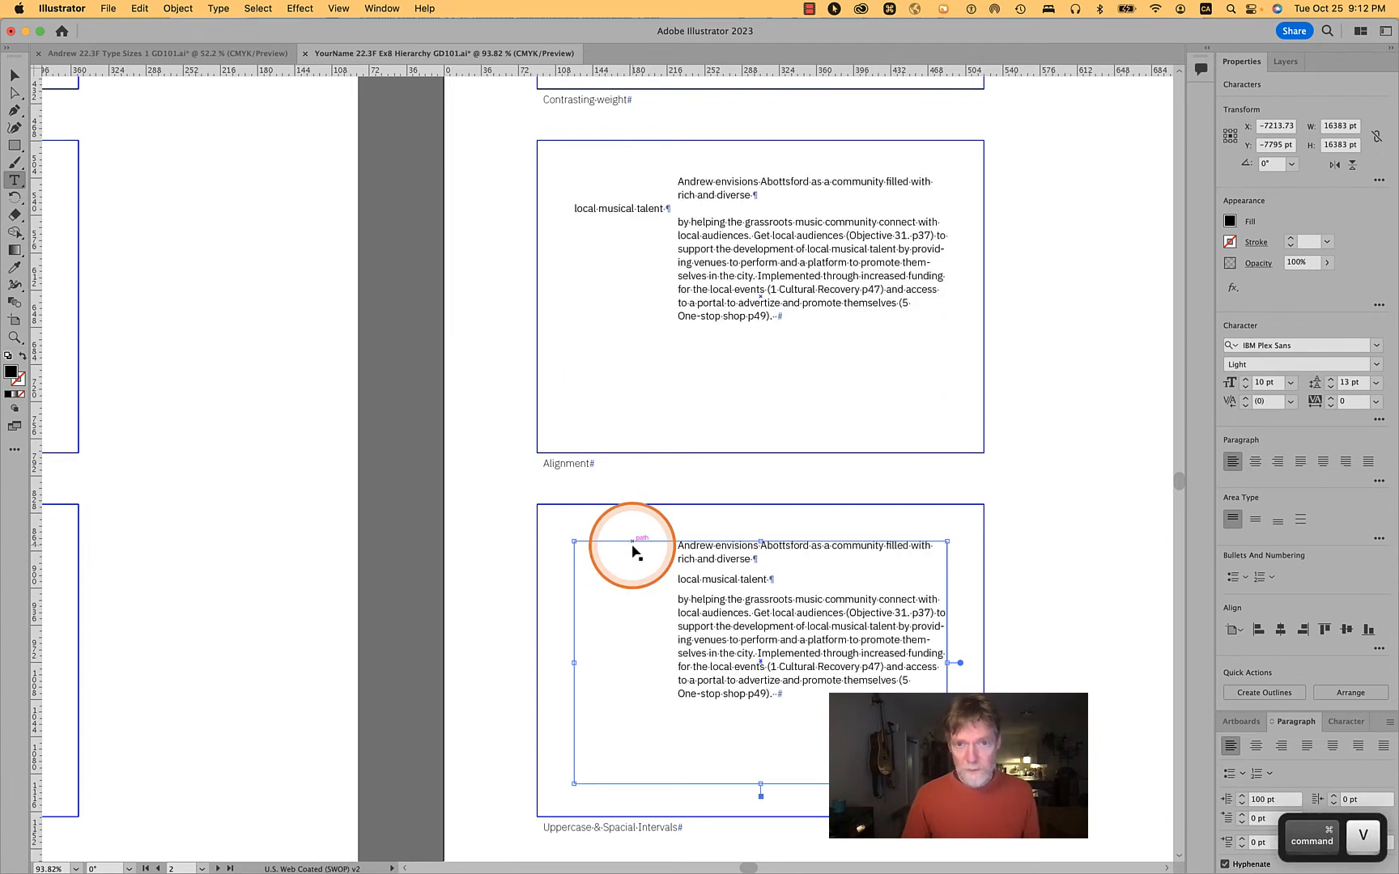
Apply All Caps to the "local musical talent" line in the Uppercase & Spacial Intervals postcard.
{"action": "left_click", "coordinate": [737, 581]}
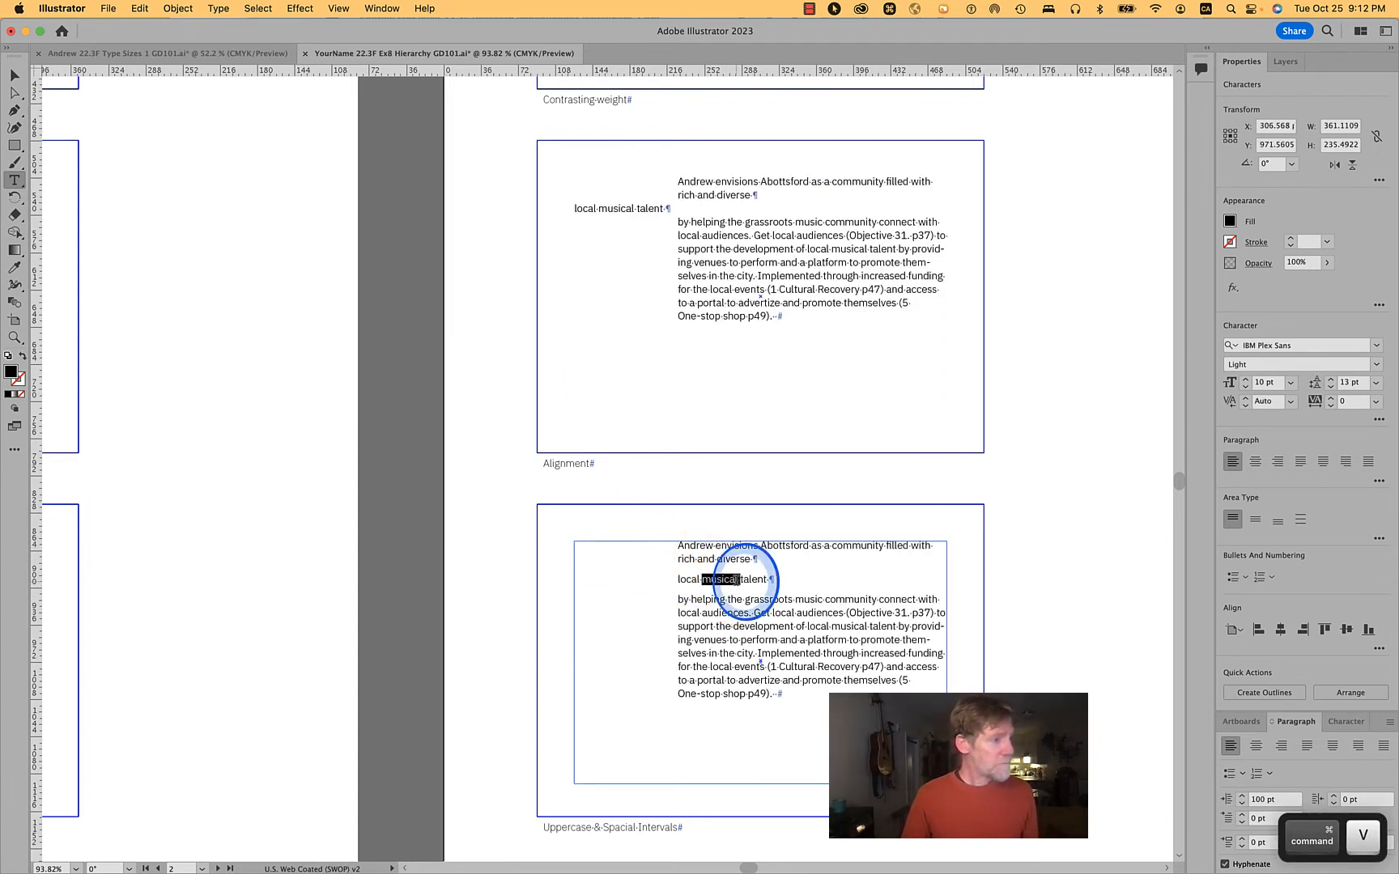
{"action": "triple_click", "coordinate": [740, 580]}
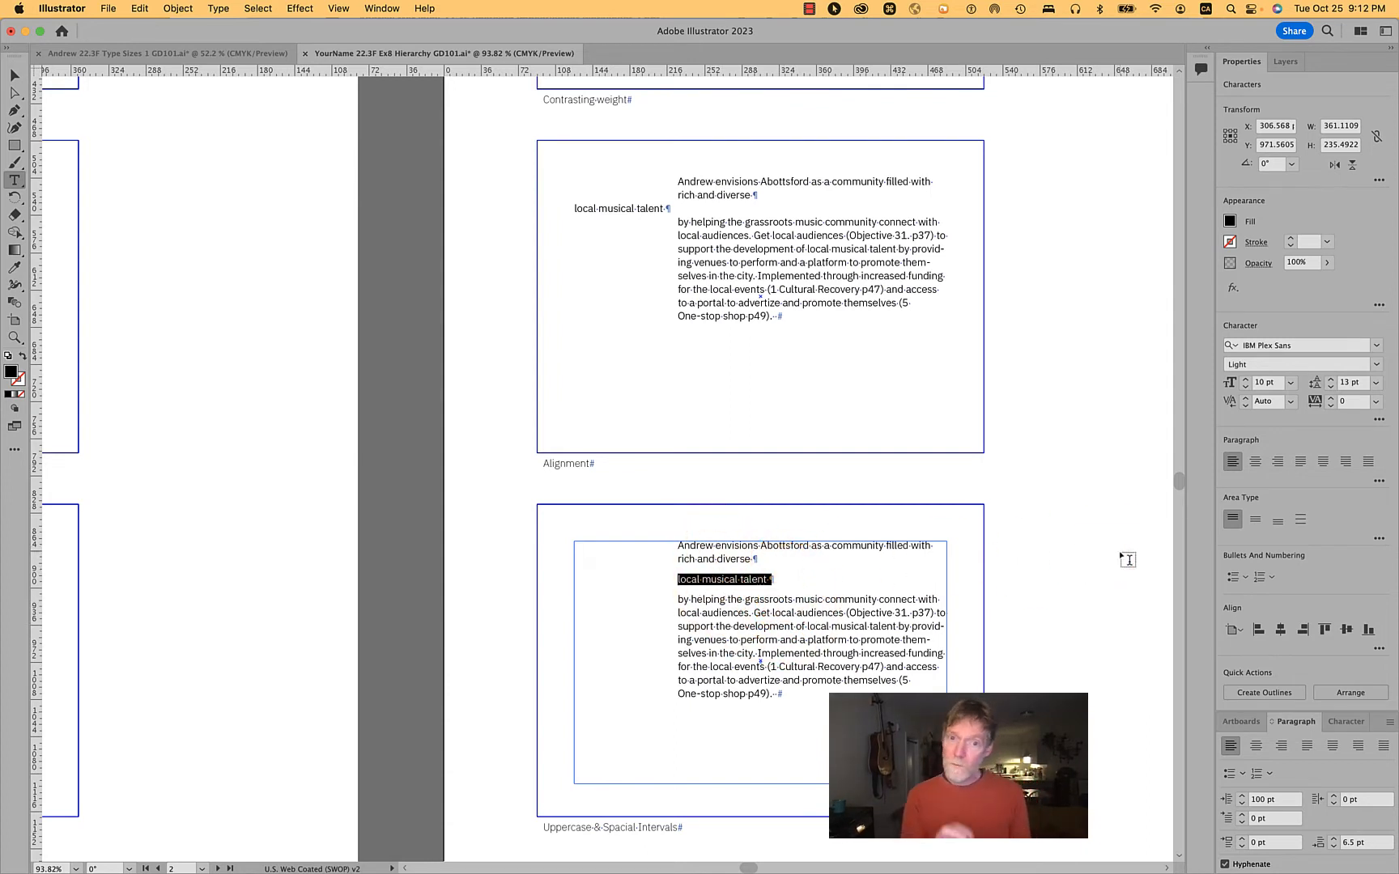
{"action": "left_click", "coordinate": [1346, 721]}
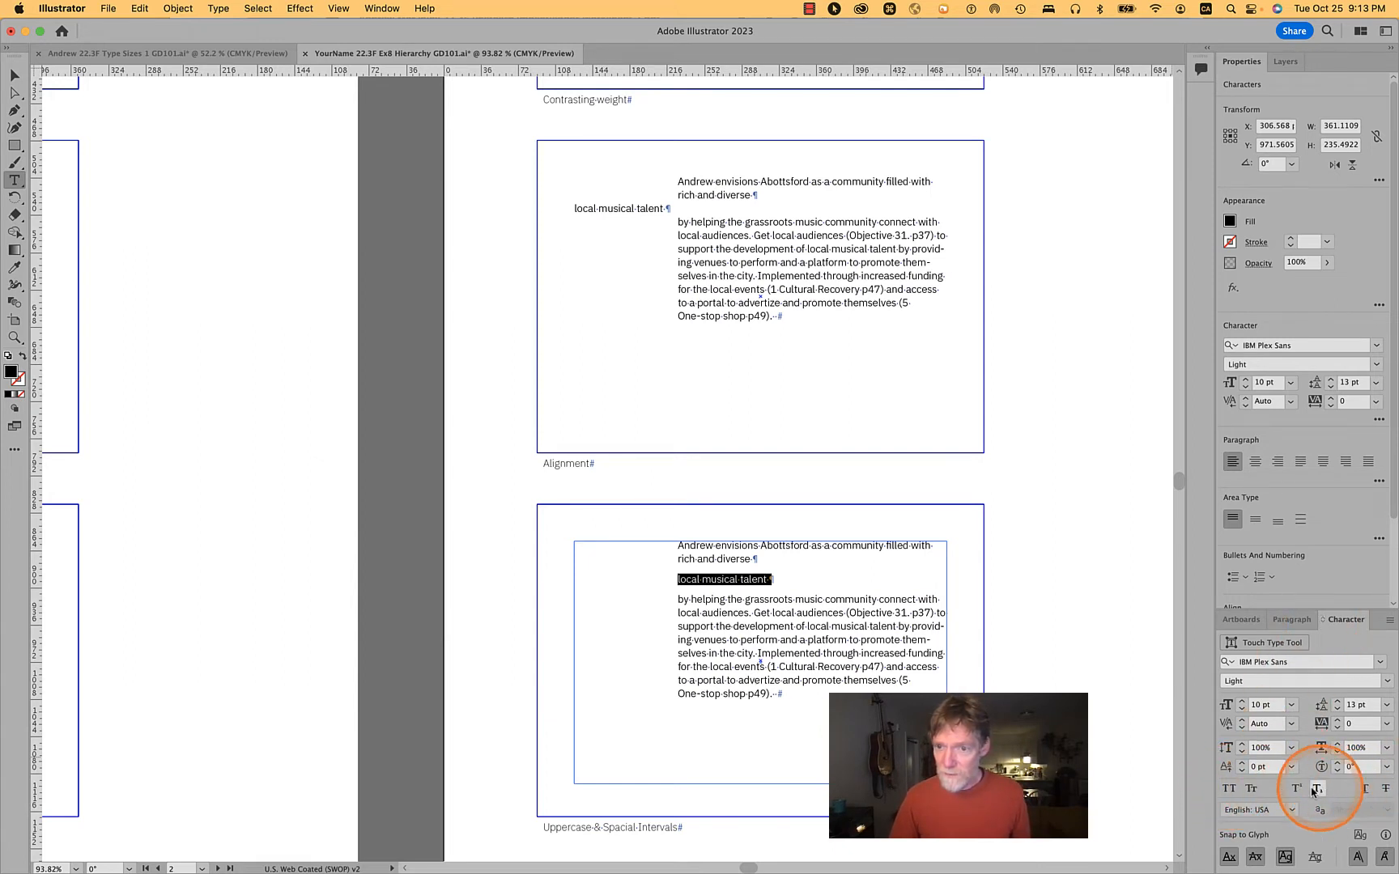
{"action": "left_click", "coordinate": [1323, 622]}
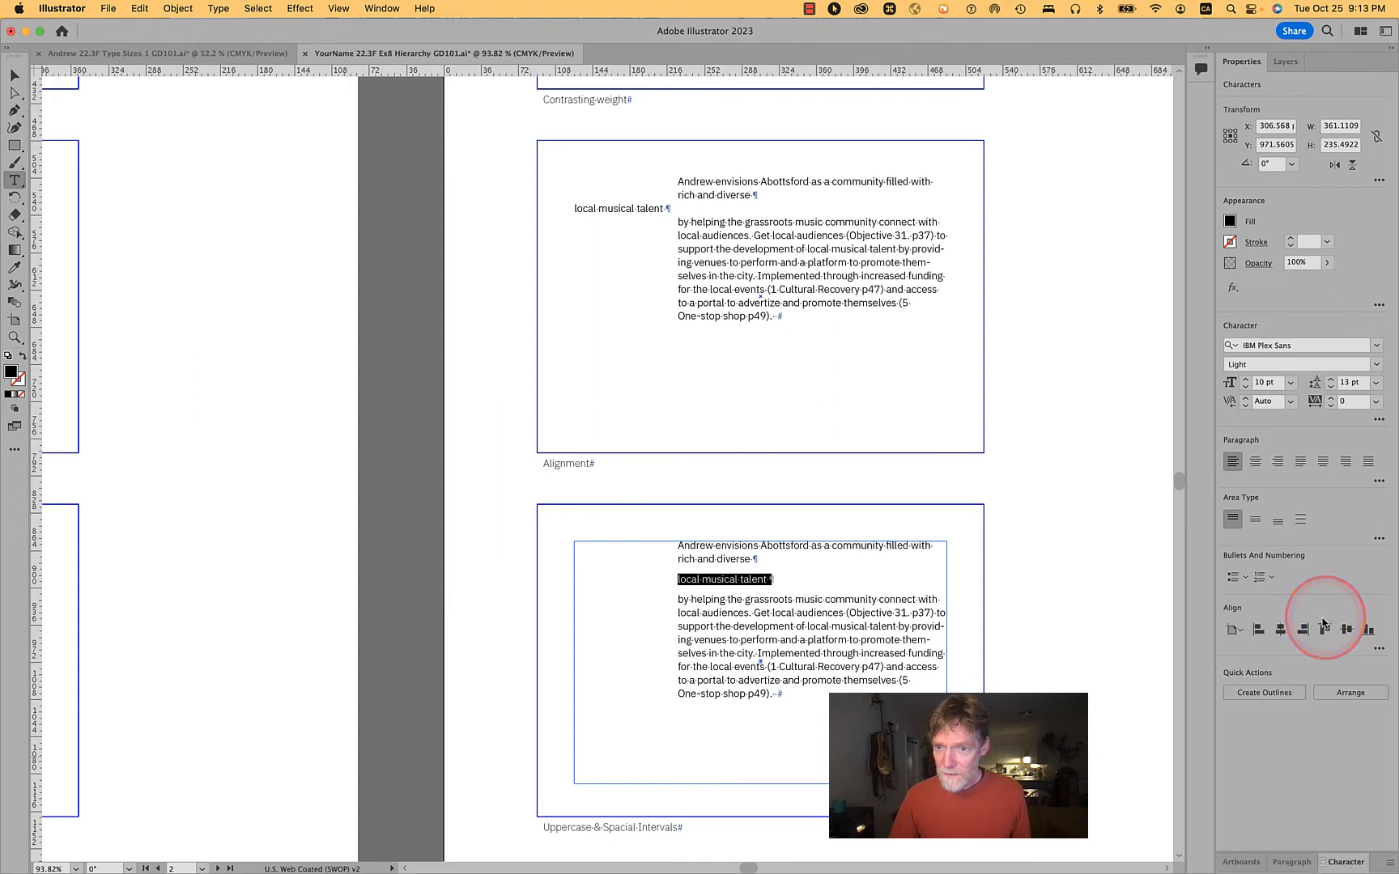
{"action": "left_click", "coordinate": [1337, 865]}
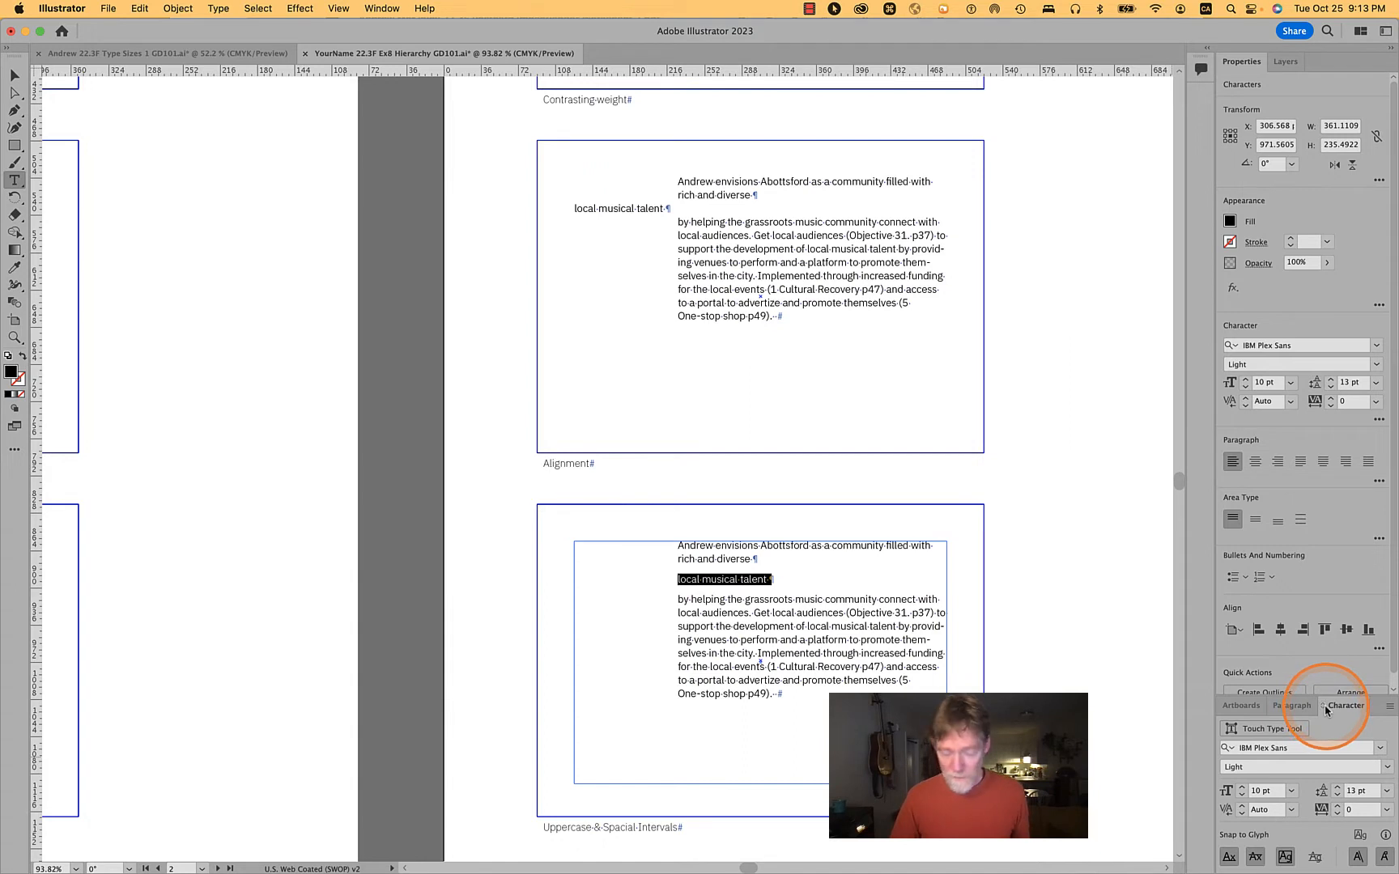
{"action": "key", "text": "alt+super+8"}
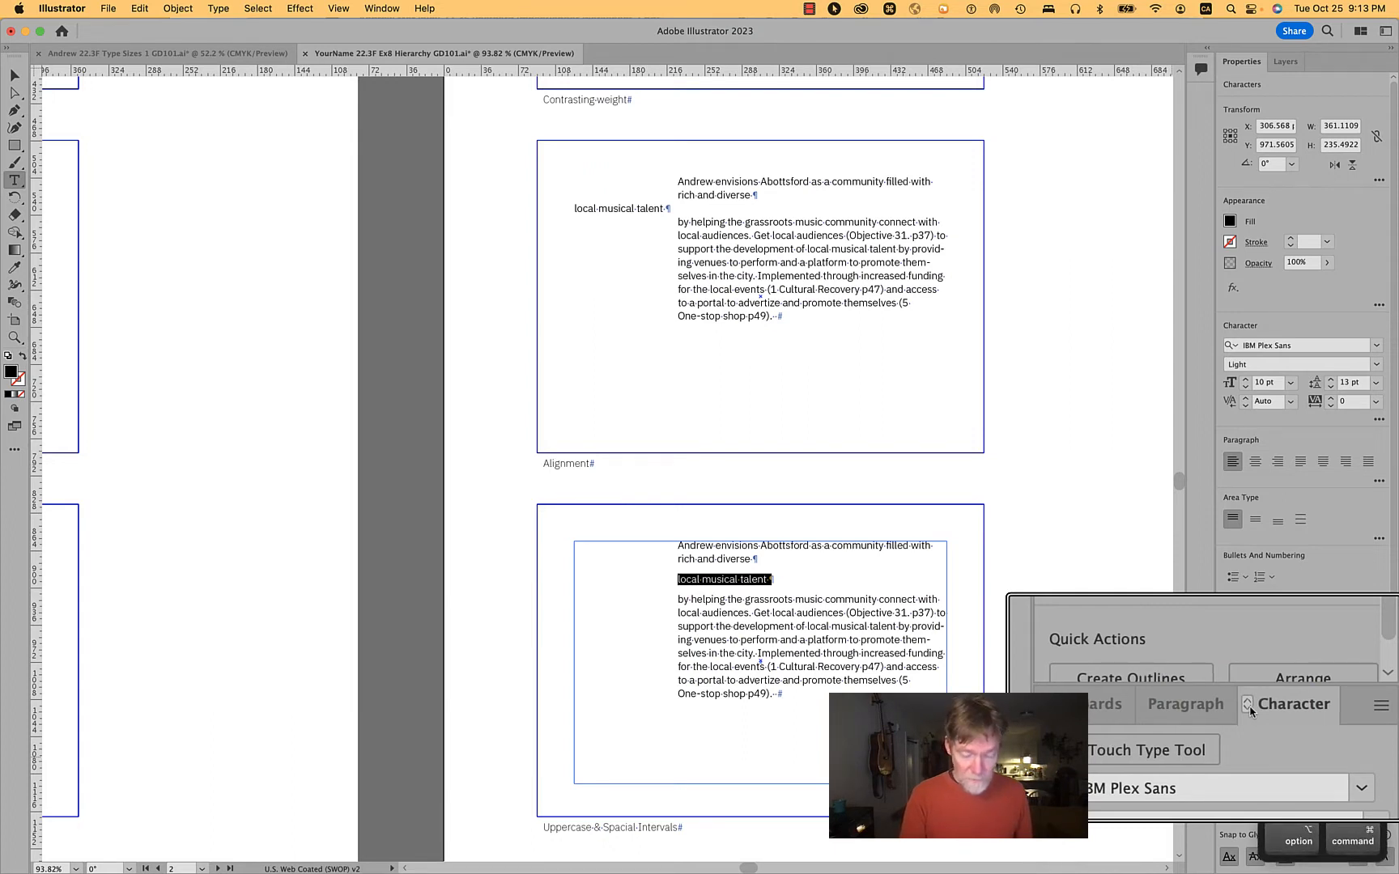
{"action": "key", "text": "alt+super+8"}
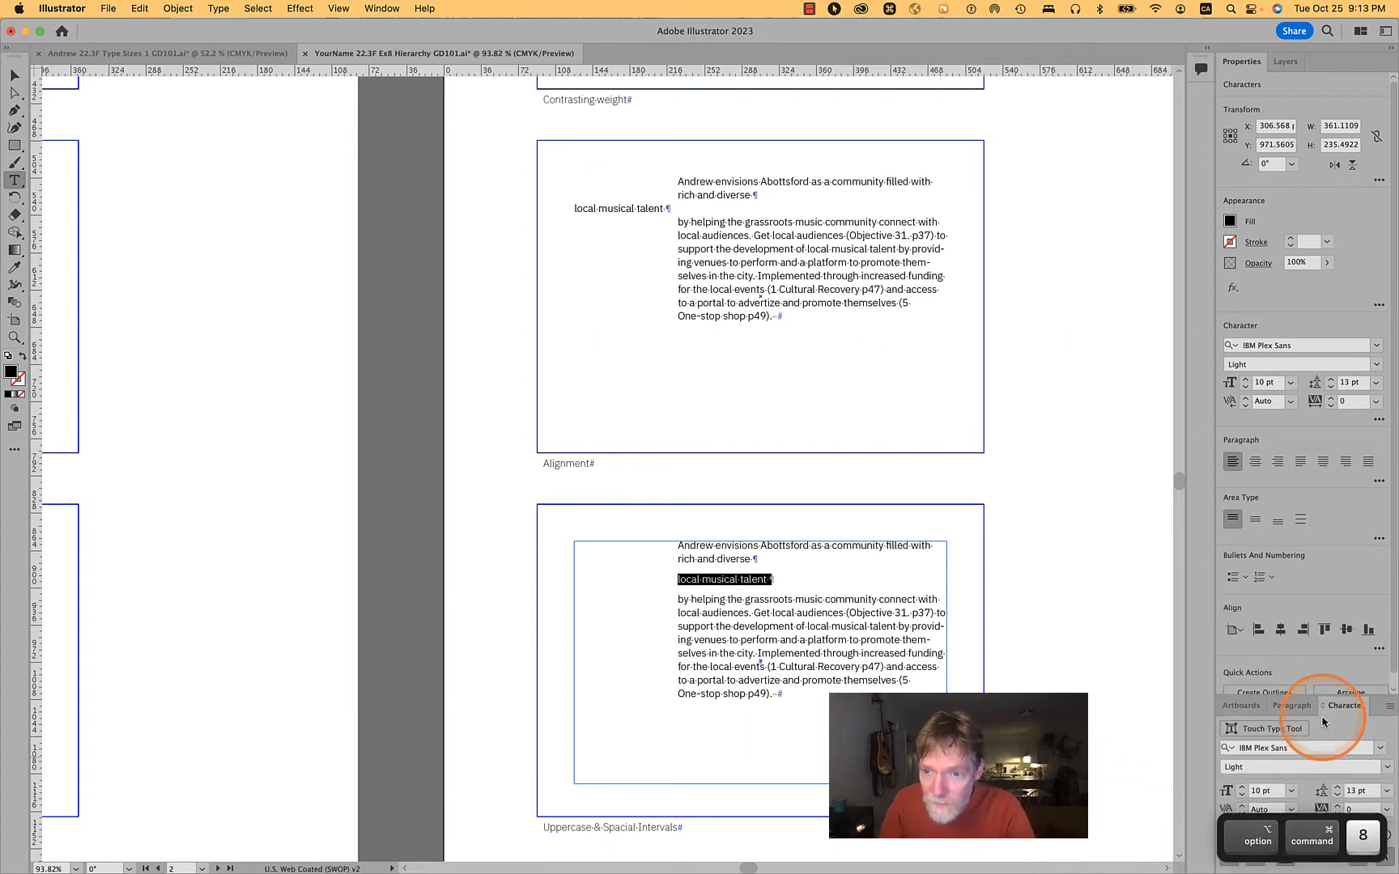
{"action": "left_click", "coordinate": [1322, 708]}
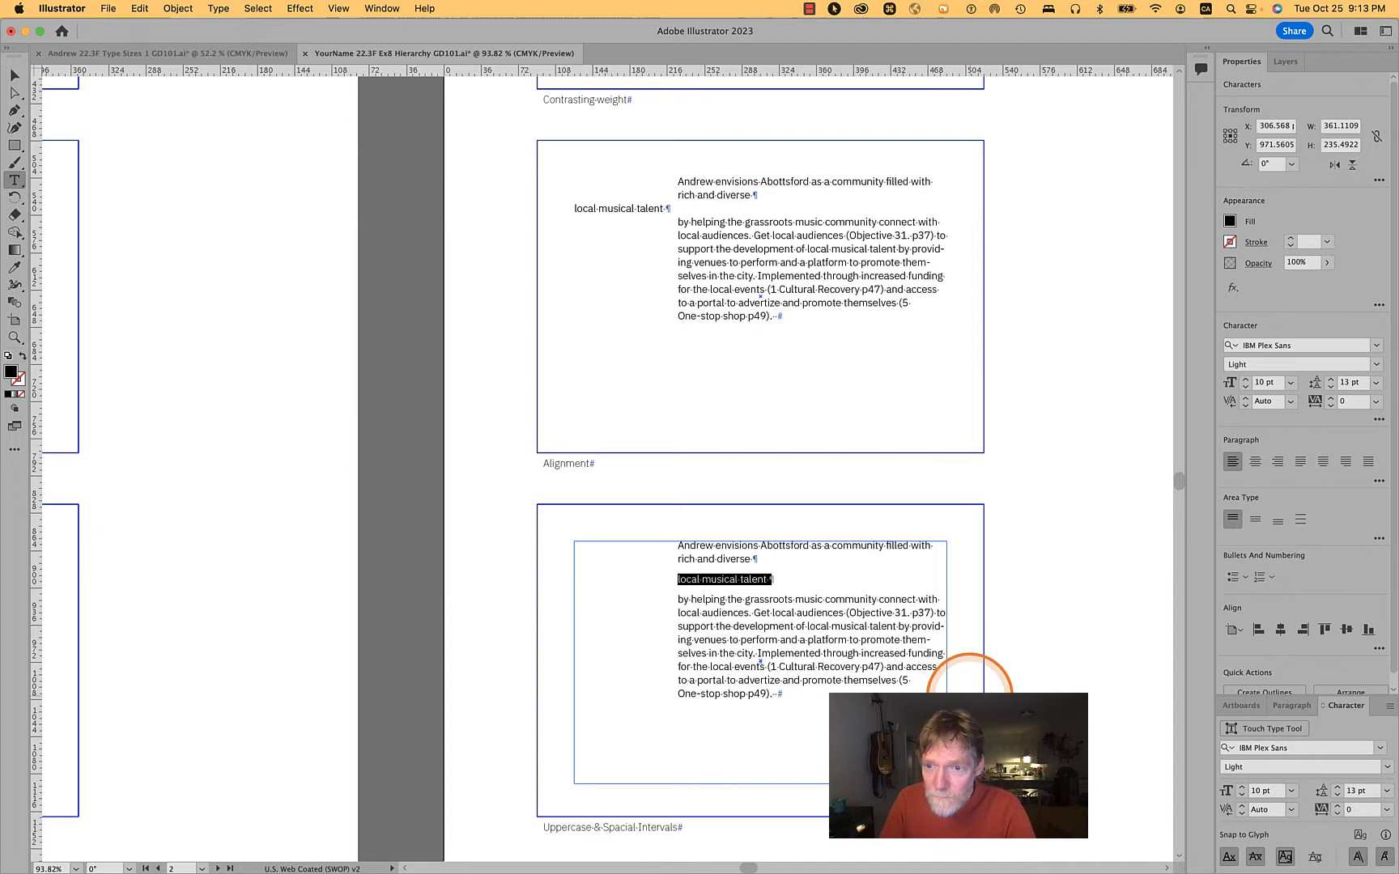
{"action": "left_click", "coordinate": [1323, 707]}
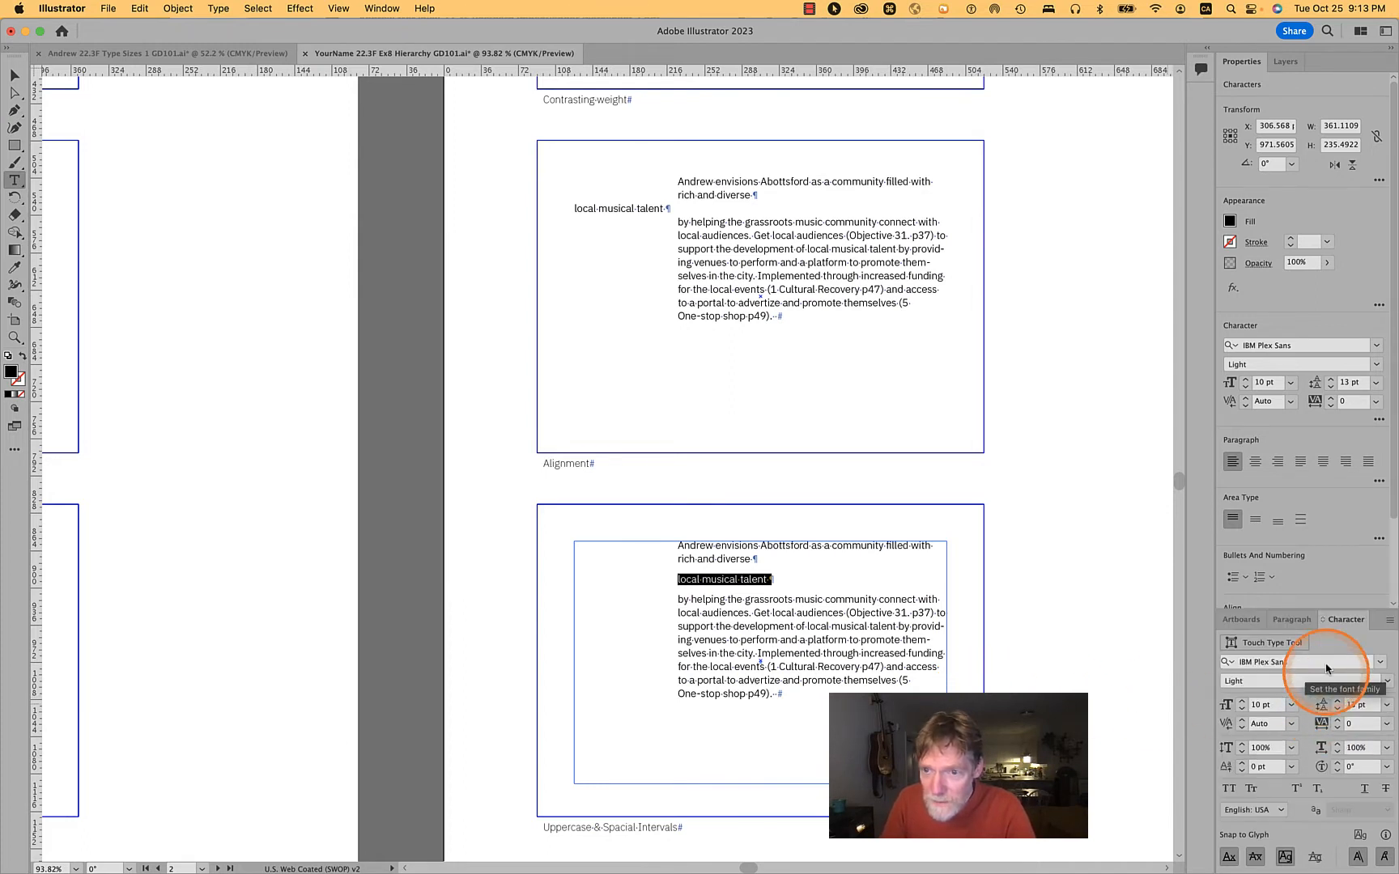
{"action": "left_click", "coordinate": [1324, 621]}
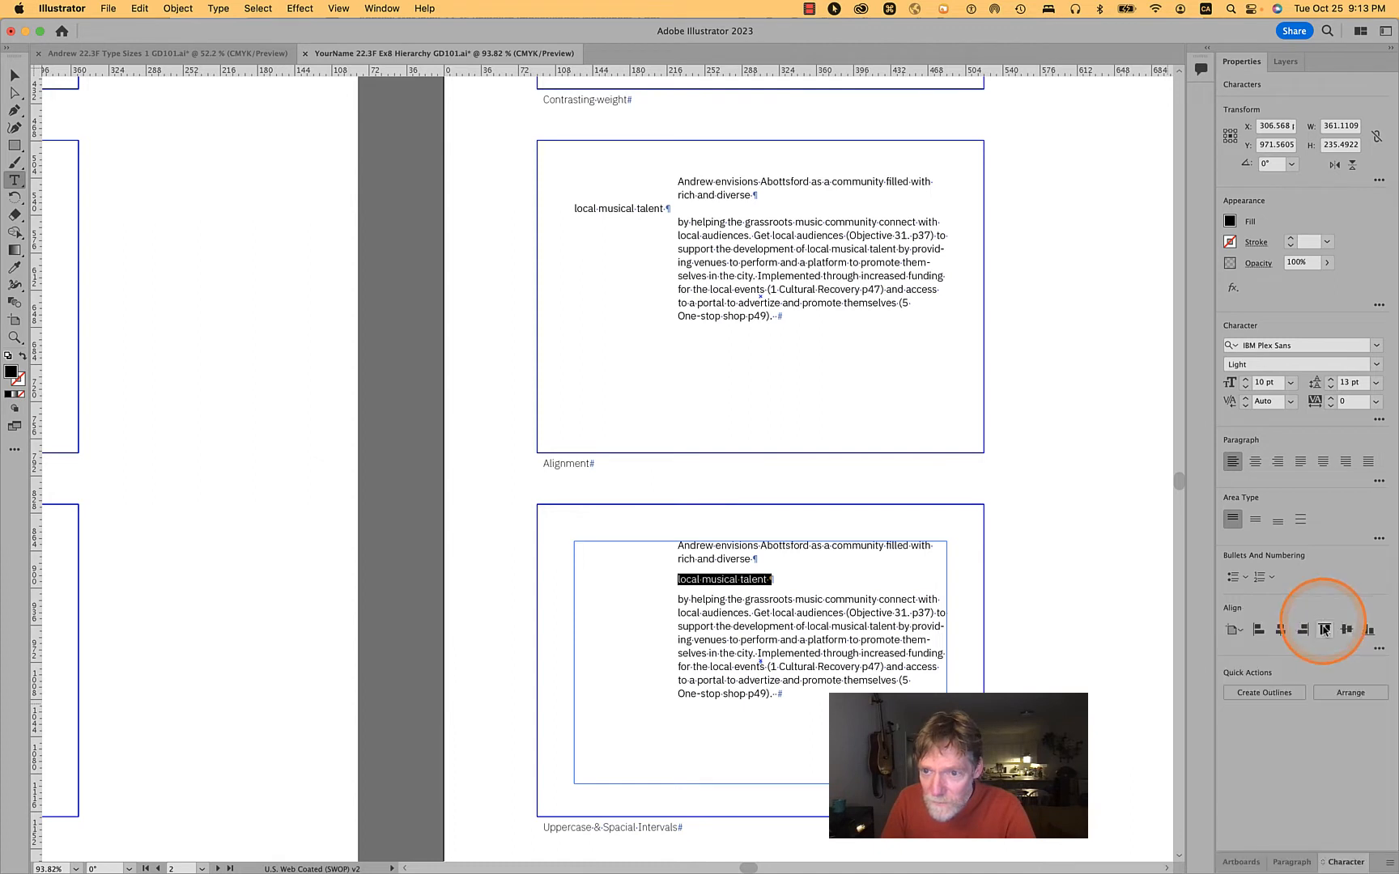
{"action": "left_click", "coordinate": [1325, 864]}
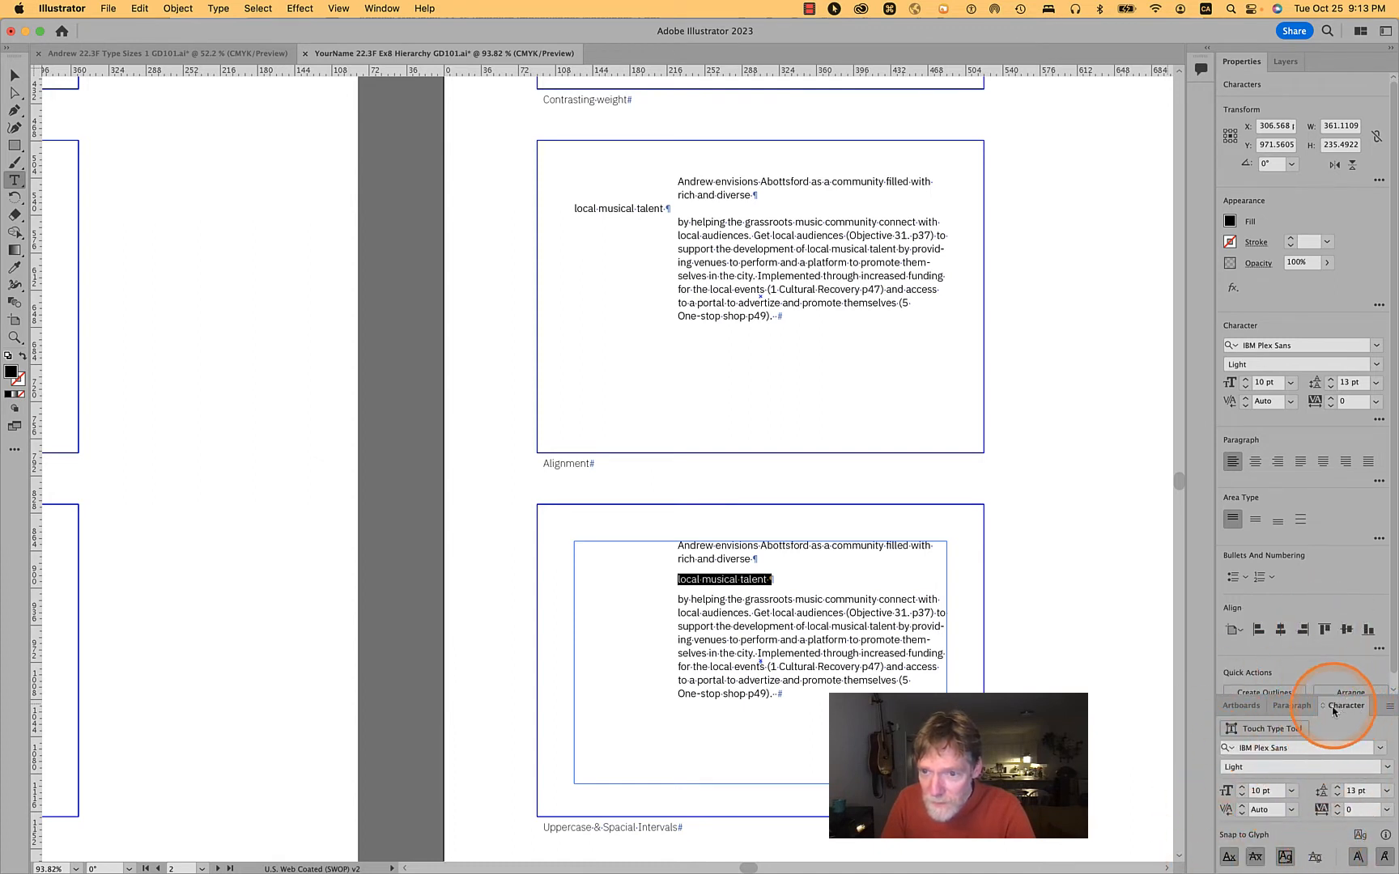
{"action": "left_click", "coordinate": [1322, 713]}
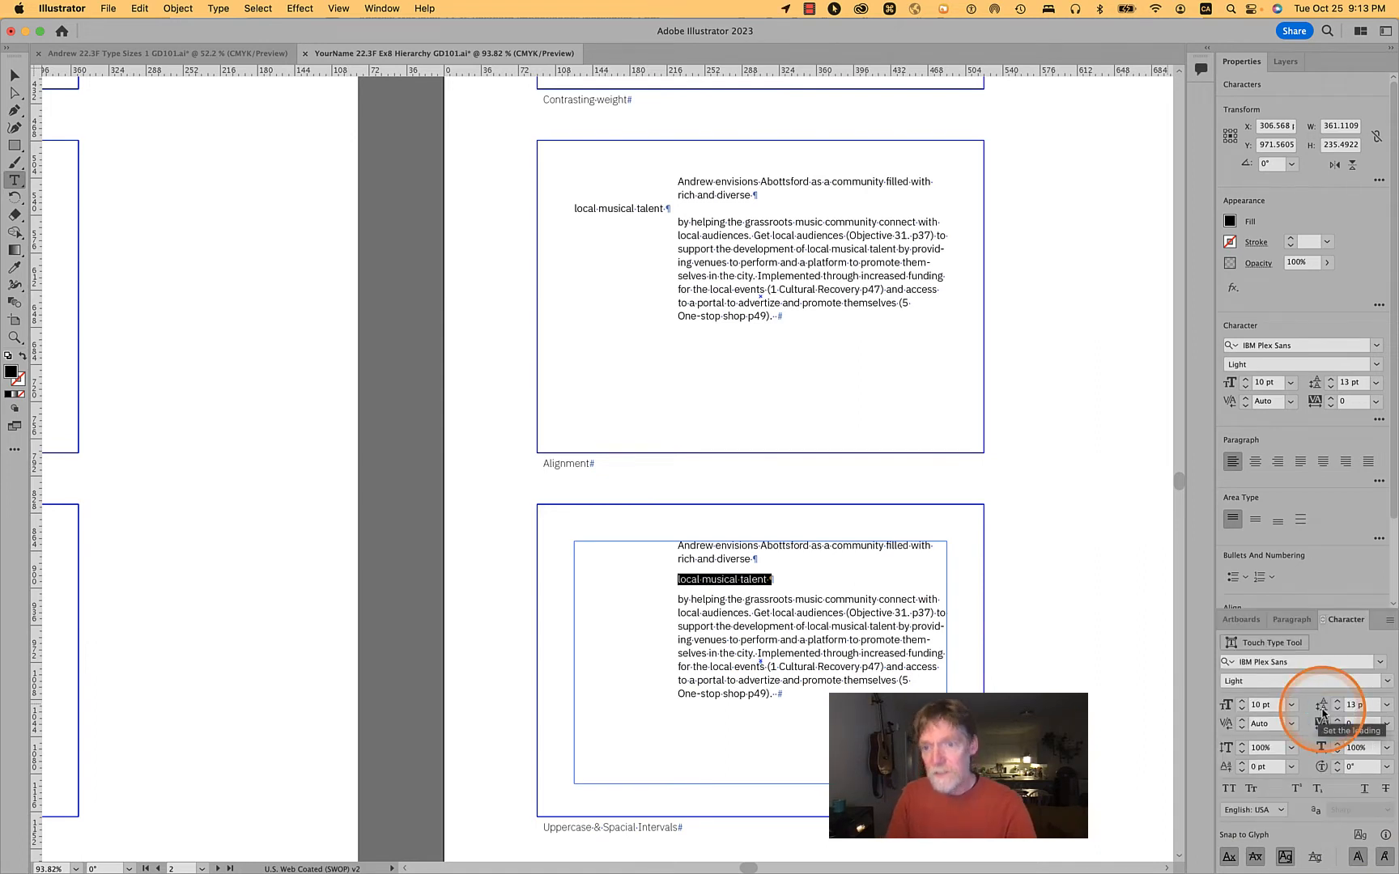
{"action": "left_click", "coordinate": [1228, 790]}
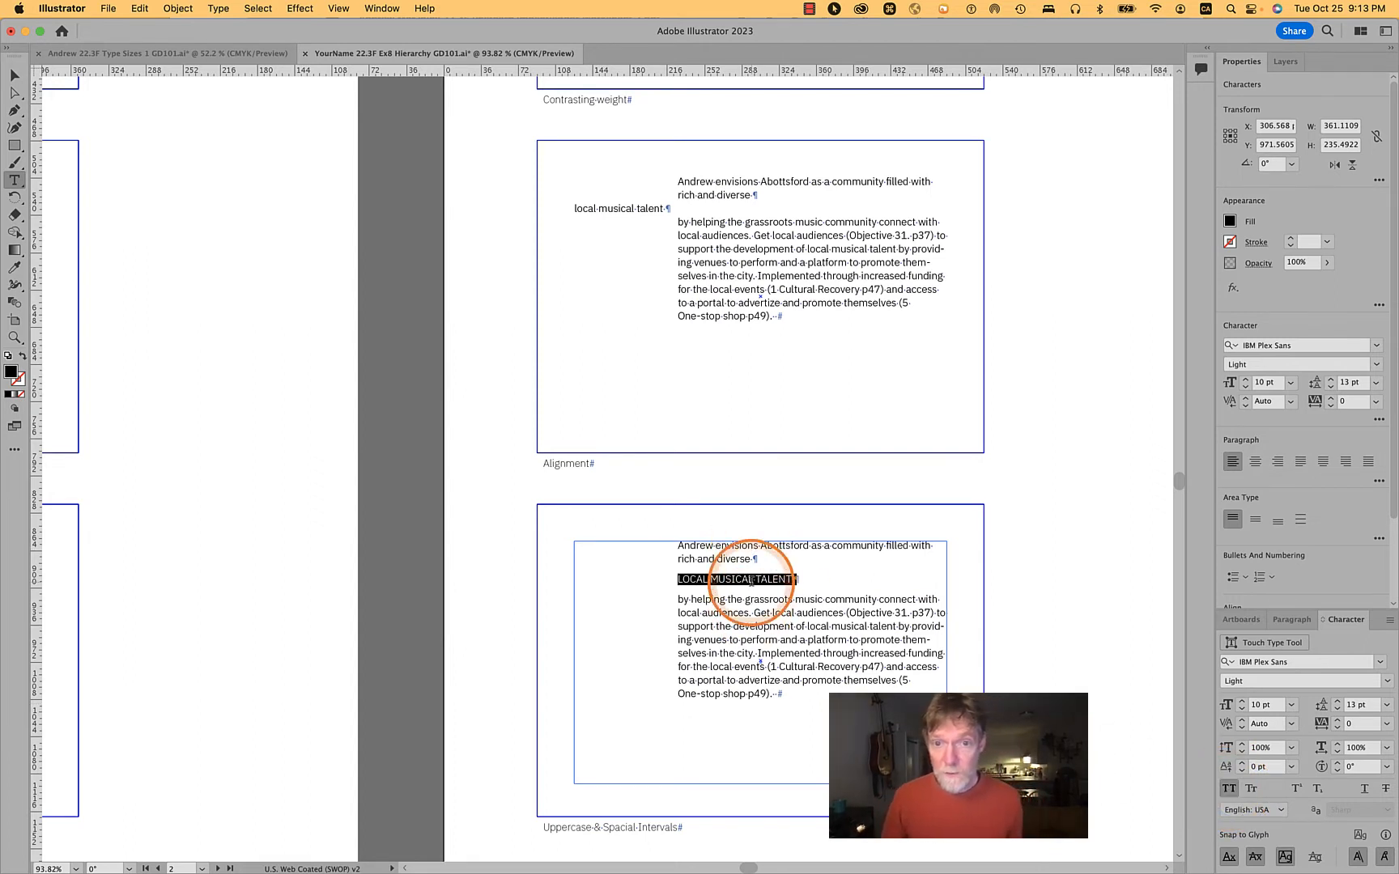
Set the tracking of the "LOCAL MUSICAL TALENT" line in the Uppercase & Spacial Intervals postcard to 25.
{"action": "scroll", "coordinate": [751, 578], "scroll_direction": "up", "scroll_amount": 1}
{"action": "scroll", "coordinate": [751, 580], "scroll_direction": "up", "scroll_amount": 5}
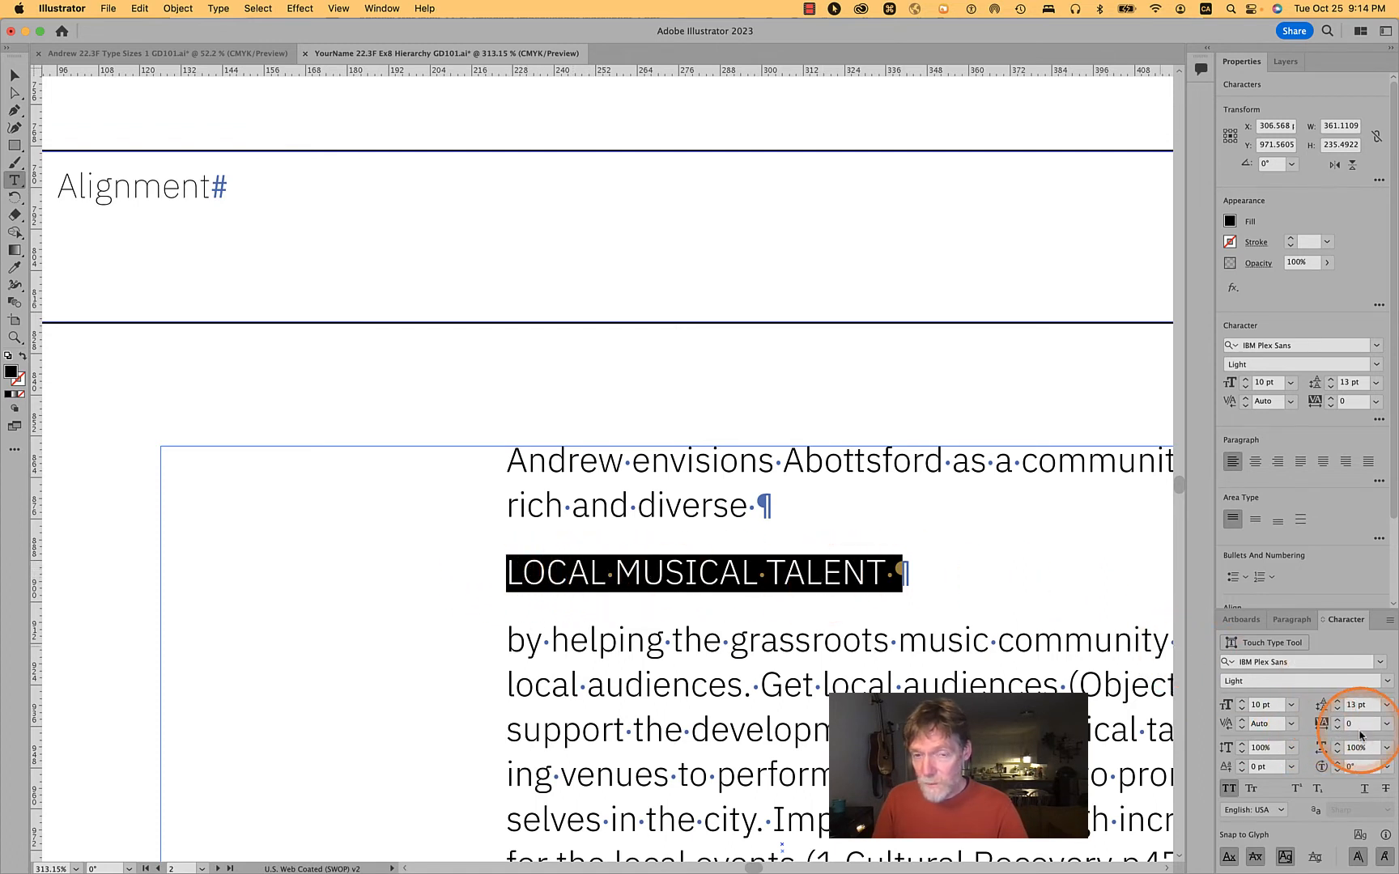
{"action": "left_click", "coordinate": [1357, 724]}
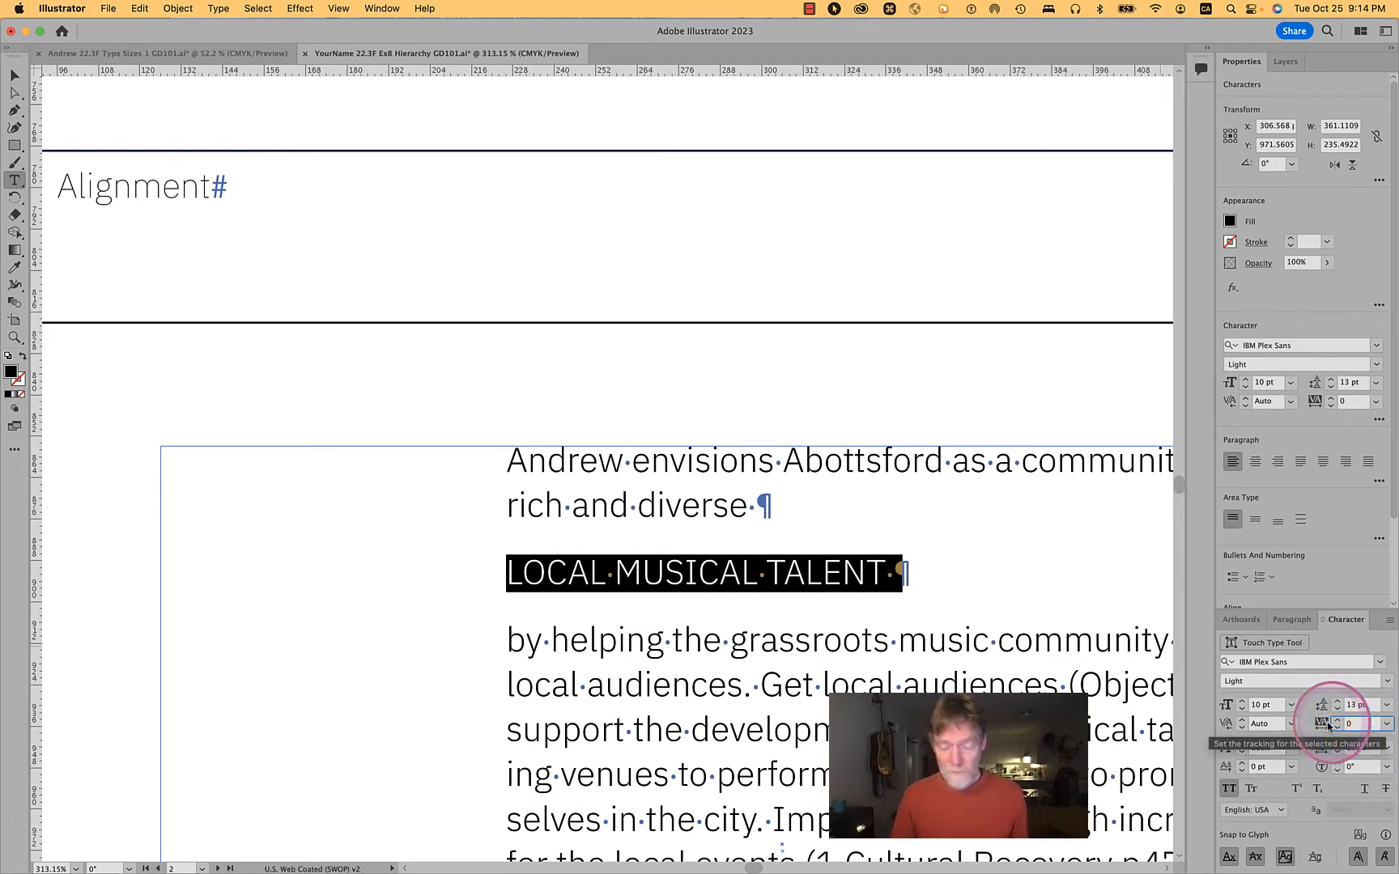
{"action": "left_click", "coordinate": [1387, 724]}
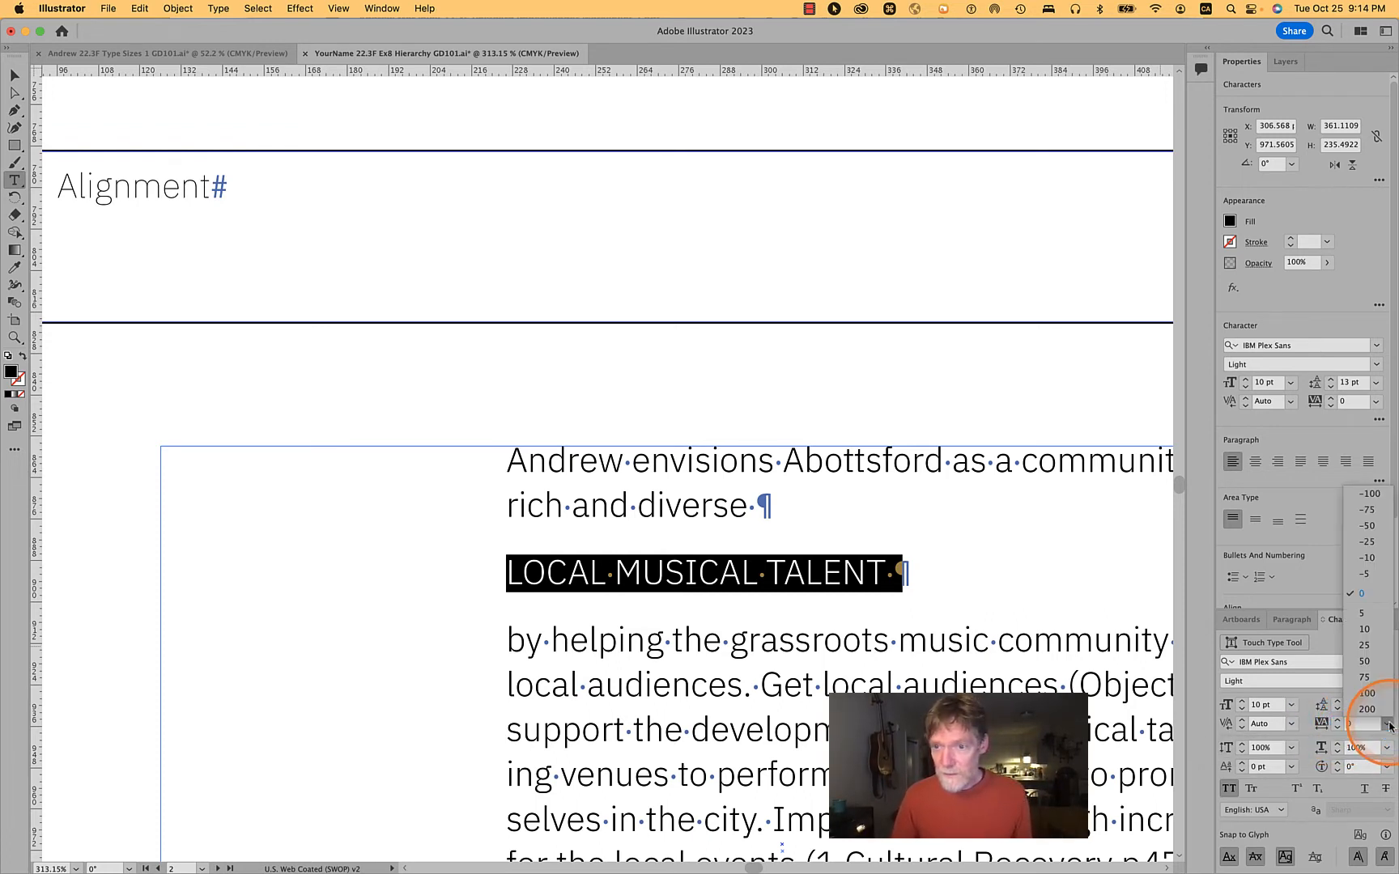
{"action": "left_click", "coordinate": [1366, 645]}
{"action": "left_click", "coordinate": [890, 577]}
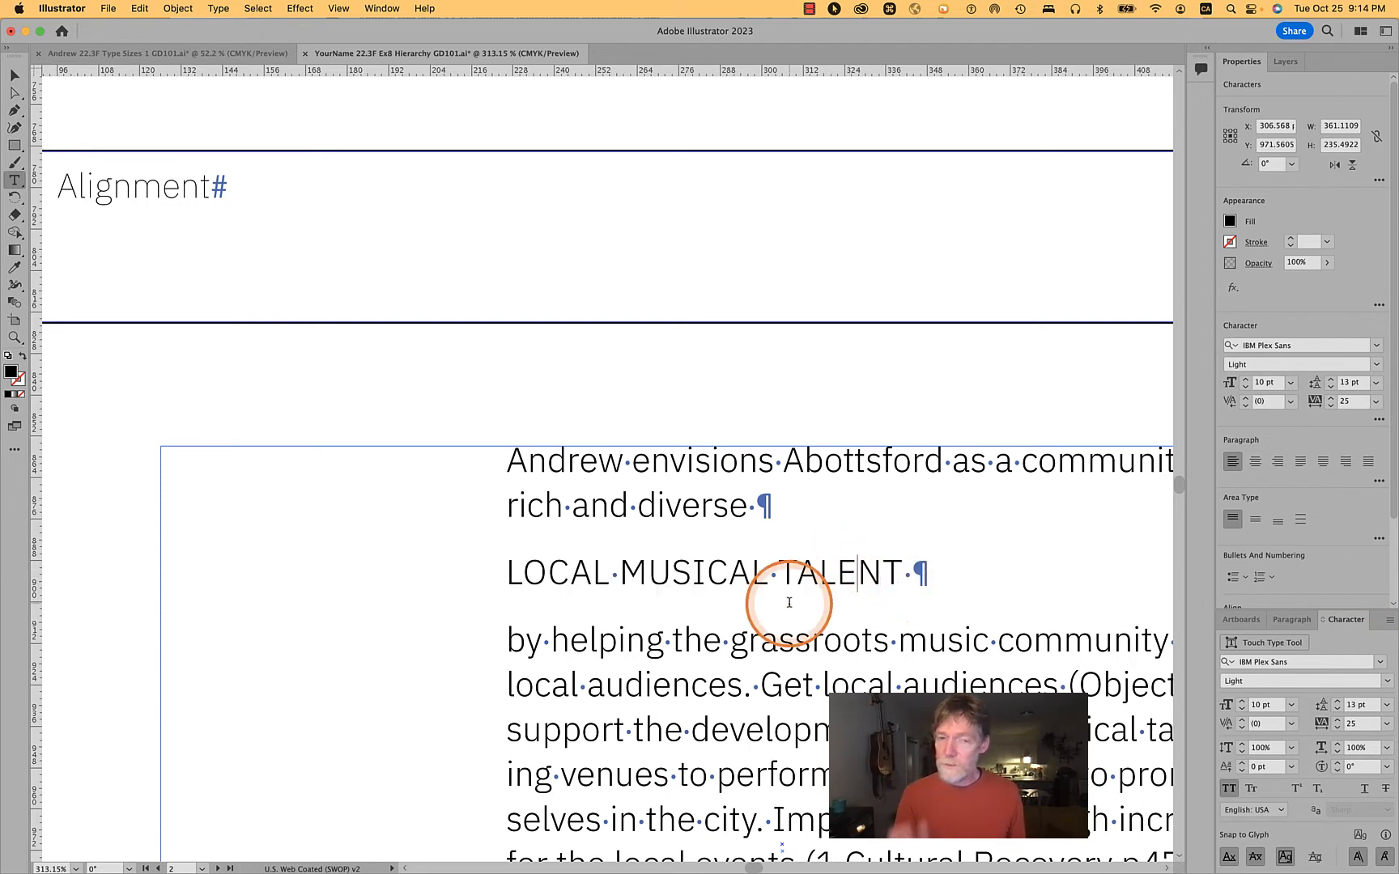
Turn off the display of hidden characters and deselect the Uppercase & Spacial Intervals text frame.
{"action": "left_click", "coordinate": [220, 10]}
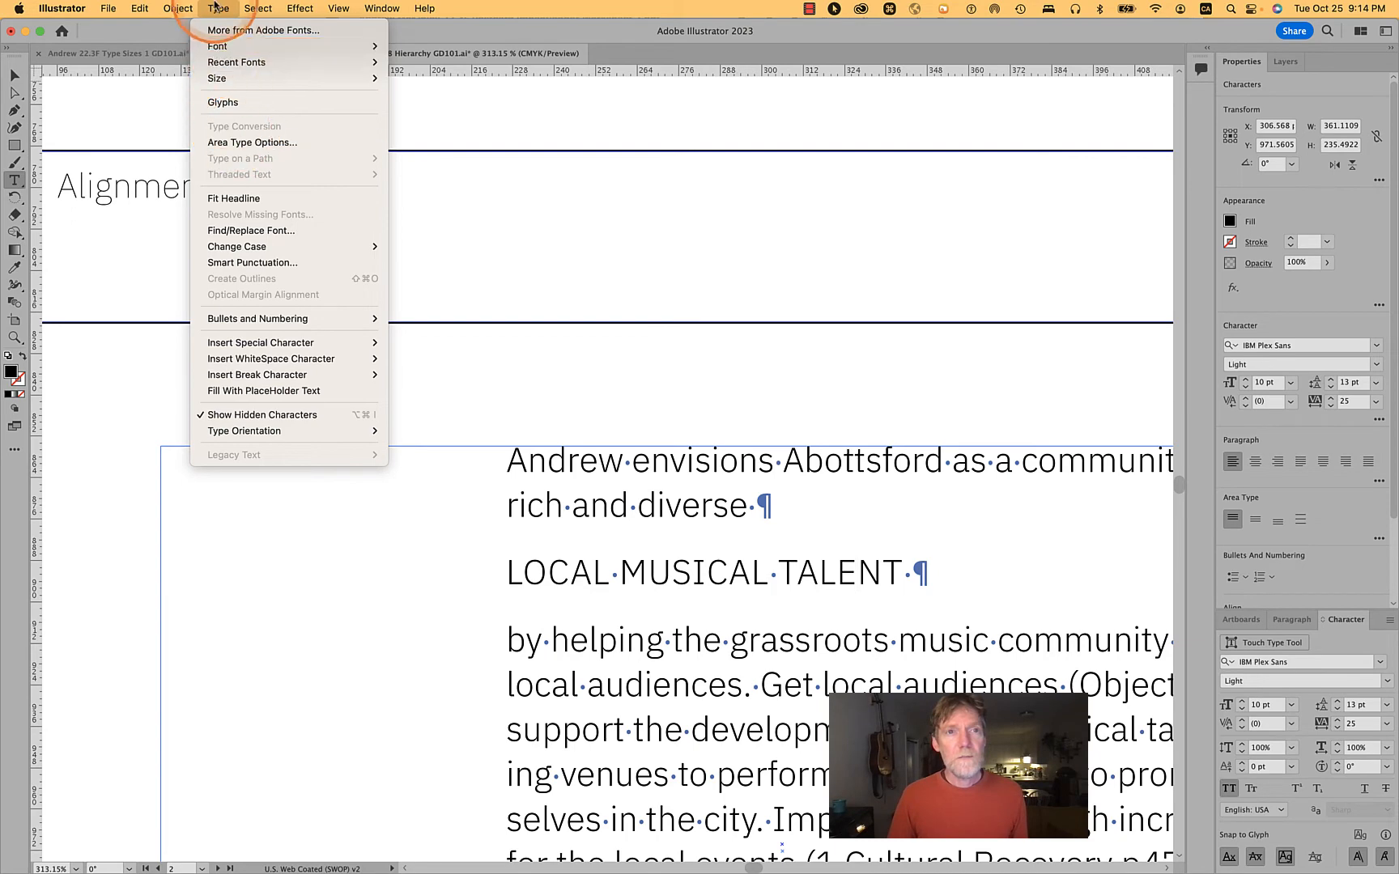
{"action": "left_click", "coordinate": [243, 415]}
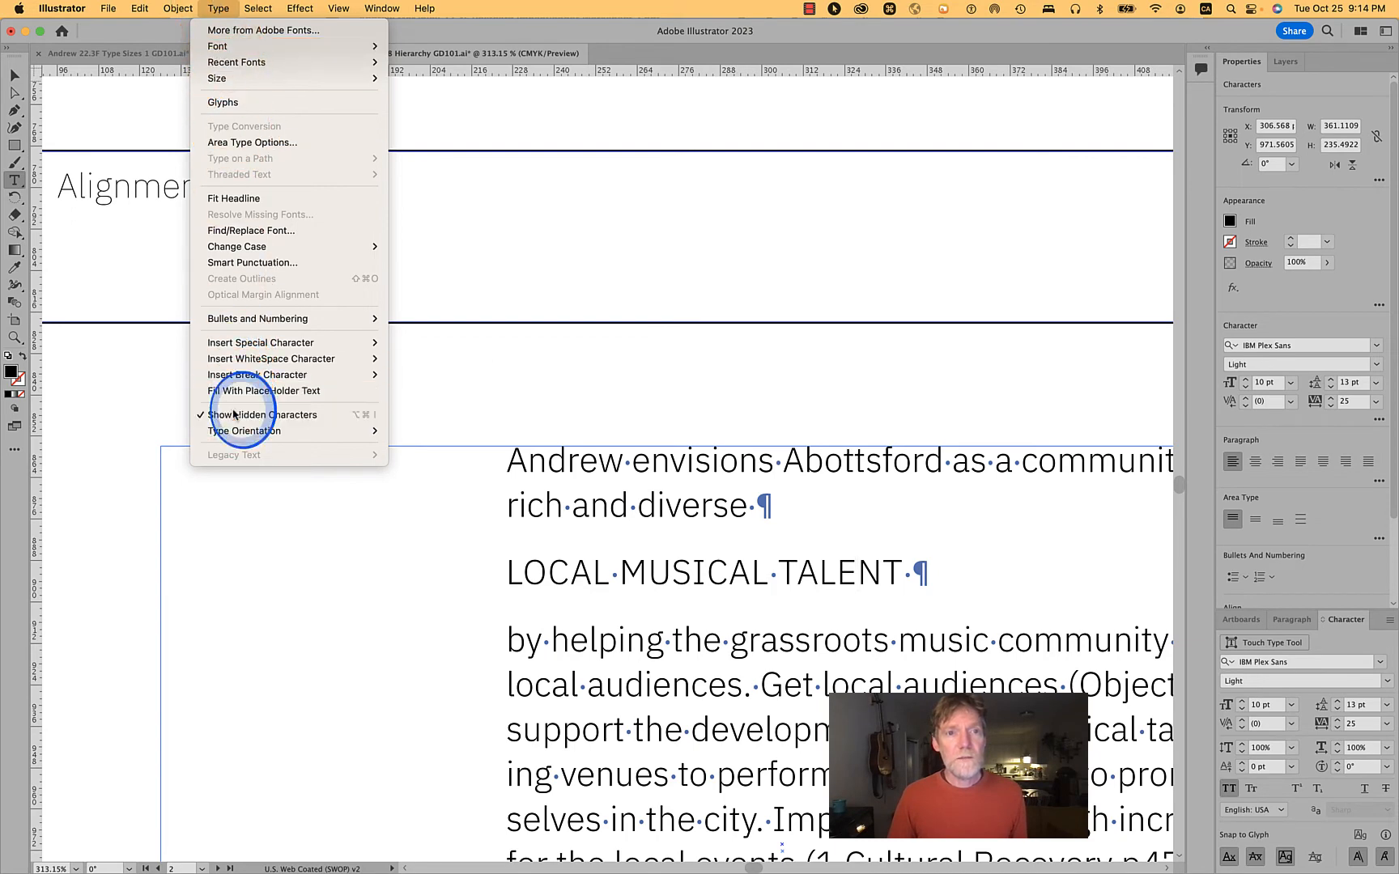
{"action": "scroll", "coordinate": [830, 640], "scroll_direction": "down", "scroll_amount": 4}
{"action": "scroll", "coordinate": [830, 639], "scroll_direction": "down", "scroll_amount": 5}
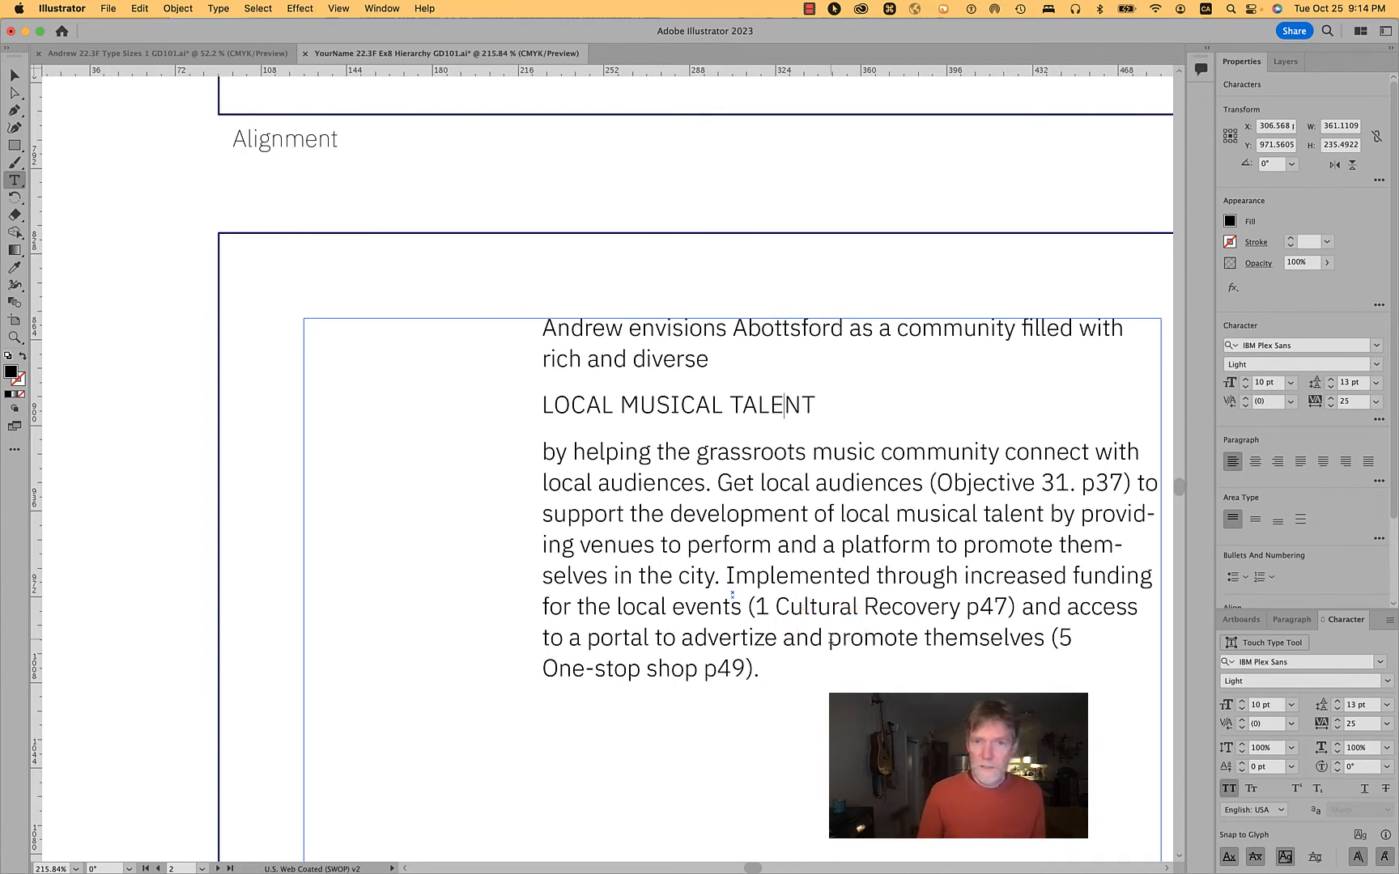
{"action": "scroll", "coordinate": [830, 639], "scroll_direction": "down", "scroll_amount": 3}
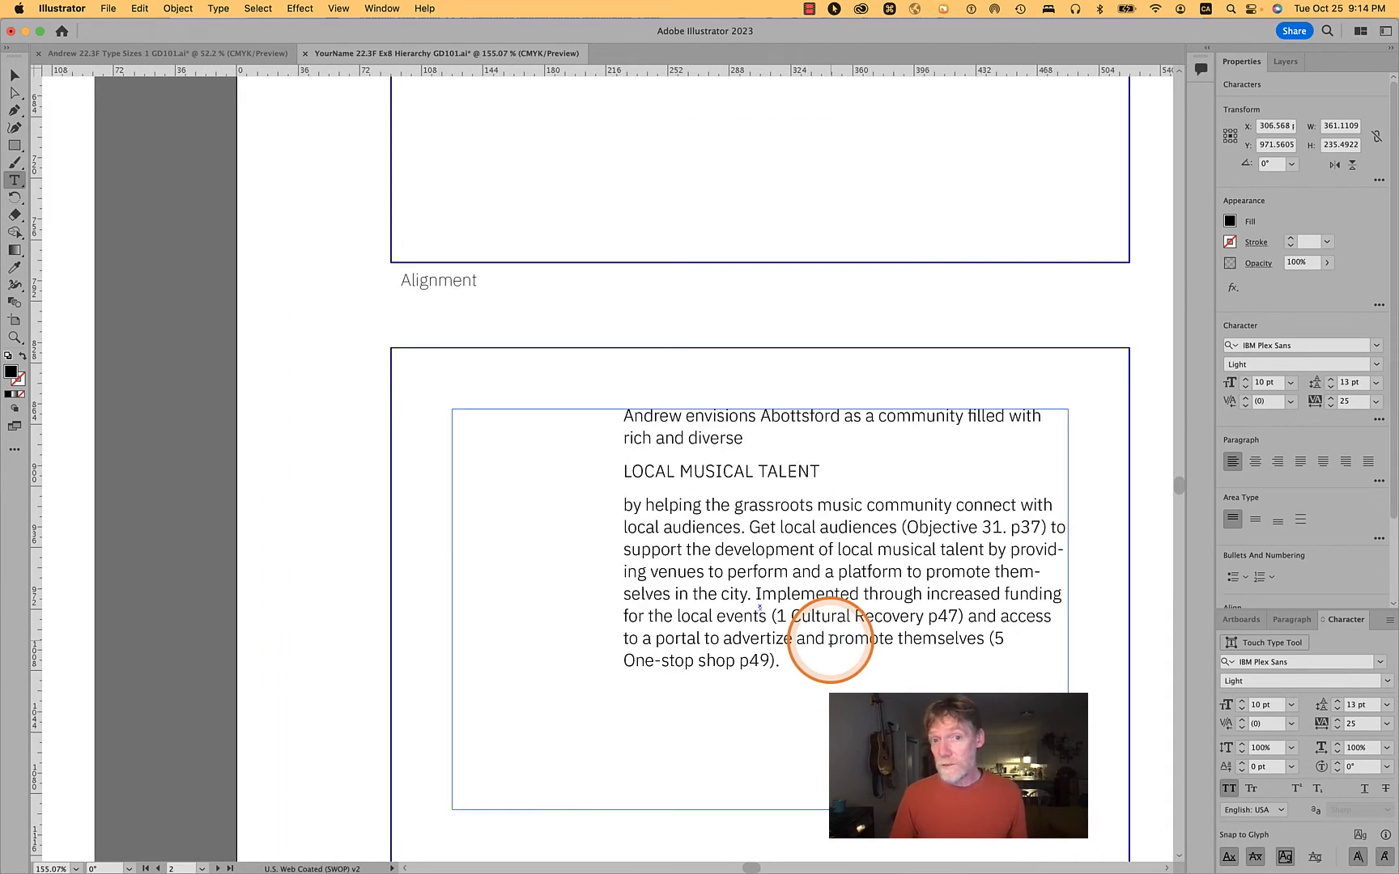
{"action": "scroll", "coordinate": [830, 640], "scroll_direction": "down", "scroll_amount": 2}
{"action": "left_click", "coordinate": [1101, 589], "text": "super"}
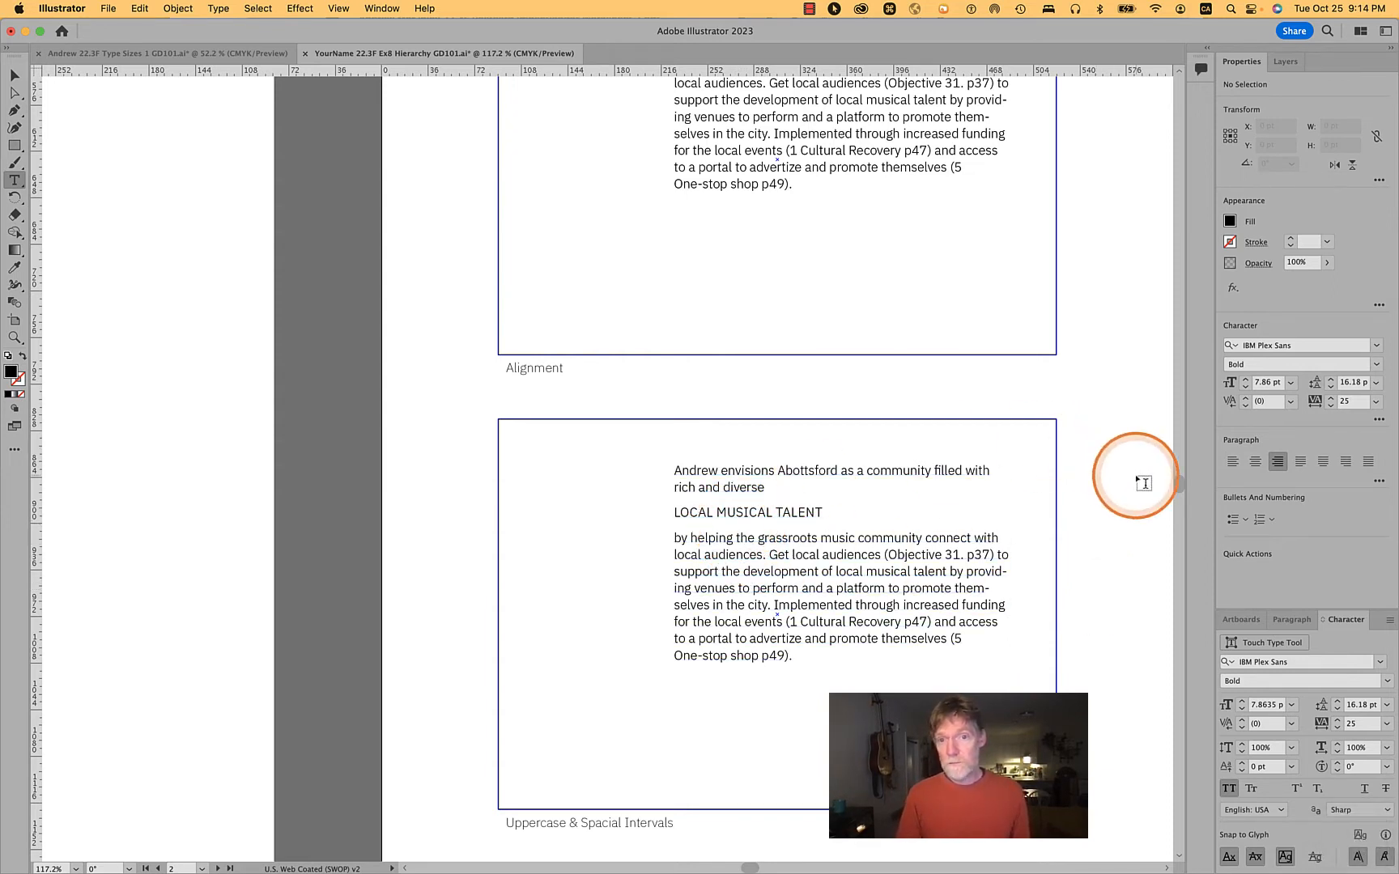
Copy the full text of the Alignment postcard on the Postcard Hierarchy 2 page.
{"action": "scroll", "coordinate": [1142, 482], "scroll_direction": "right", "scroll_amount": 3}
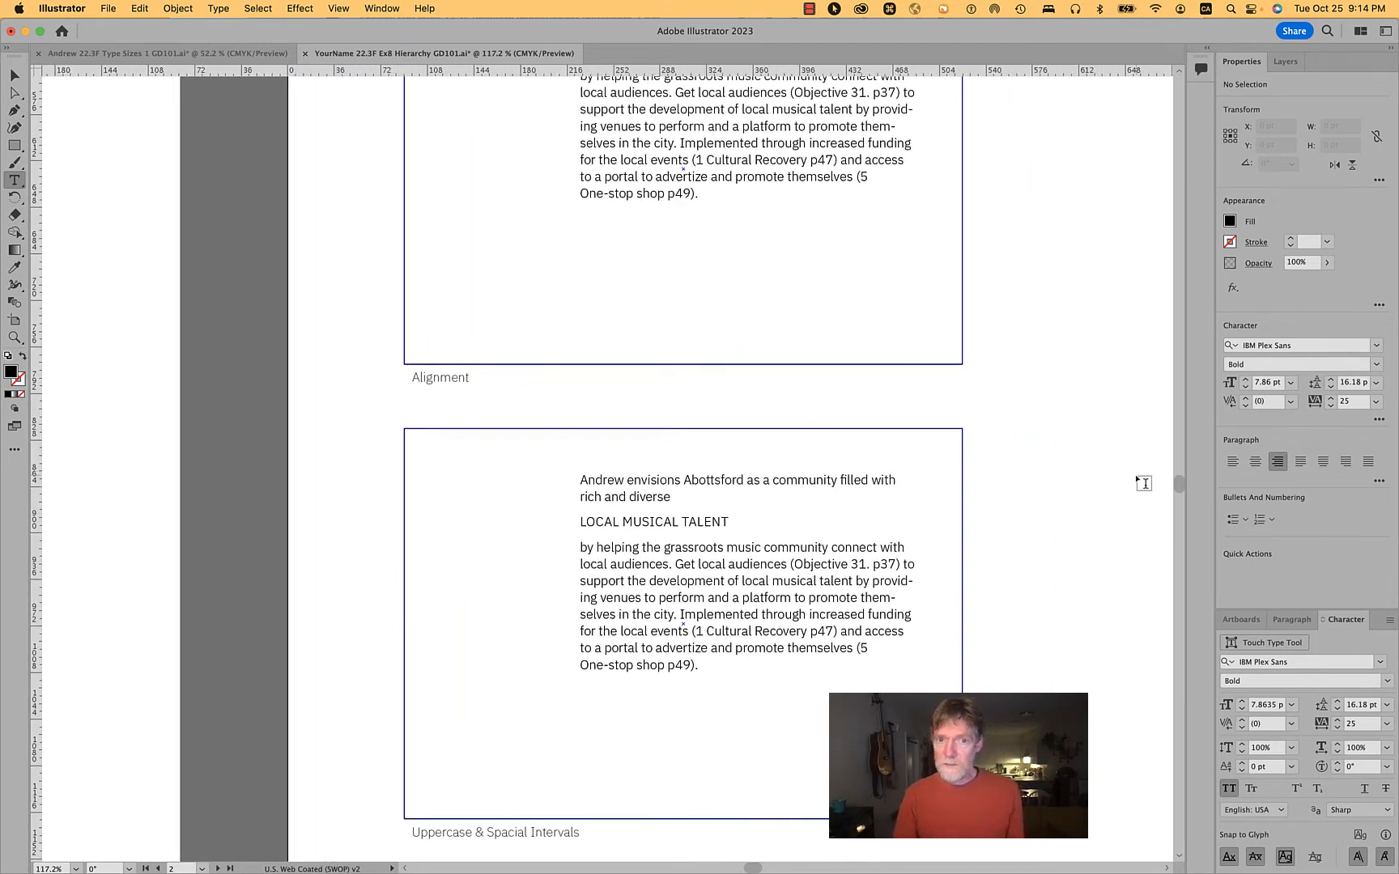
{"action": "scroll", "coordinate": [1142, 482], "scroll_direction": "right", "scroll_amount": 12}
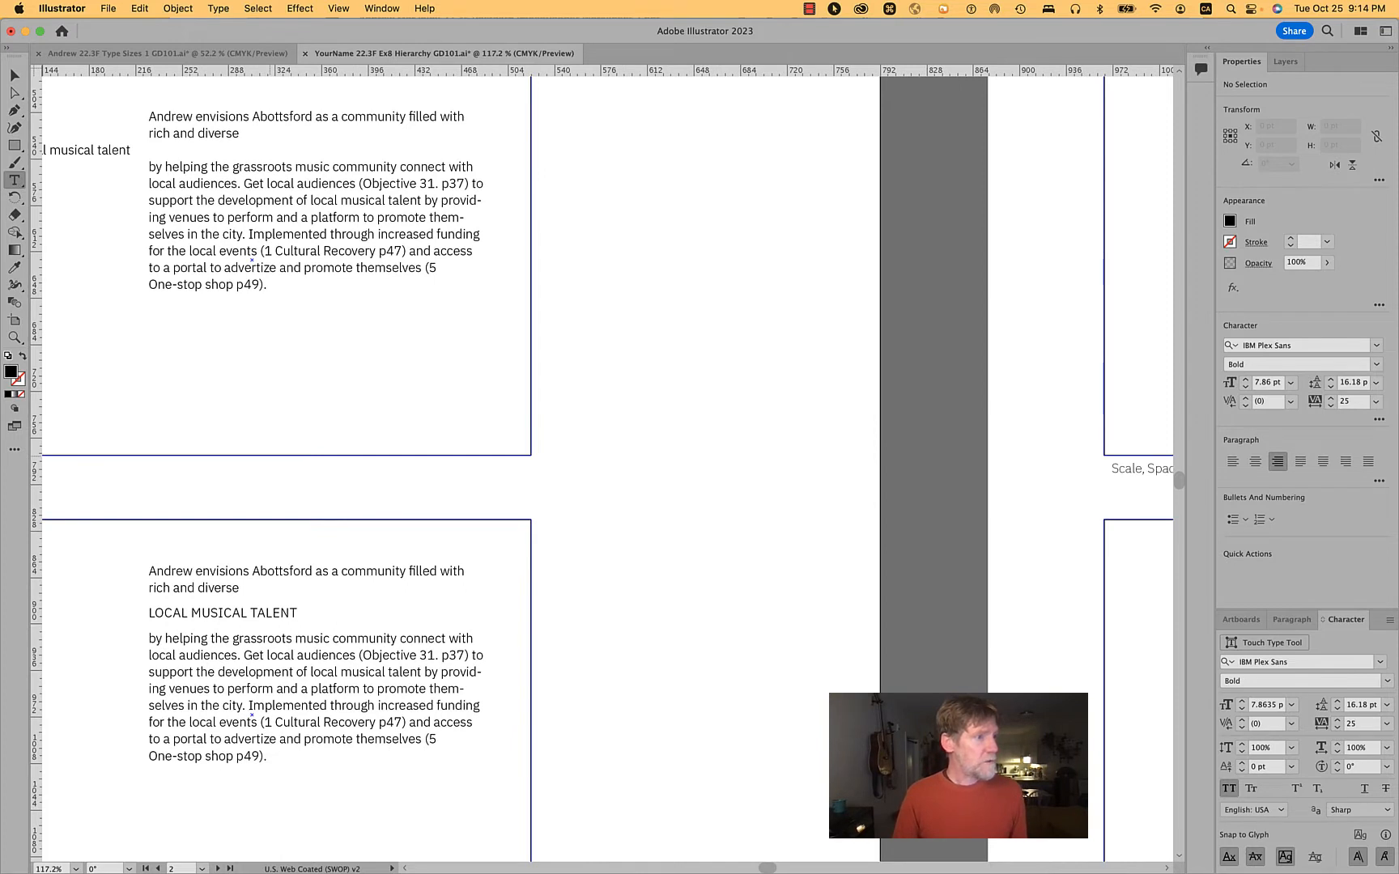
{"action": "key", "text": "super"}
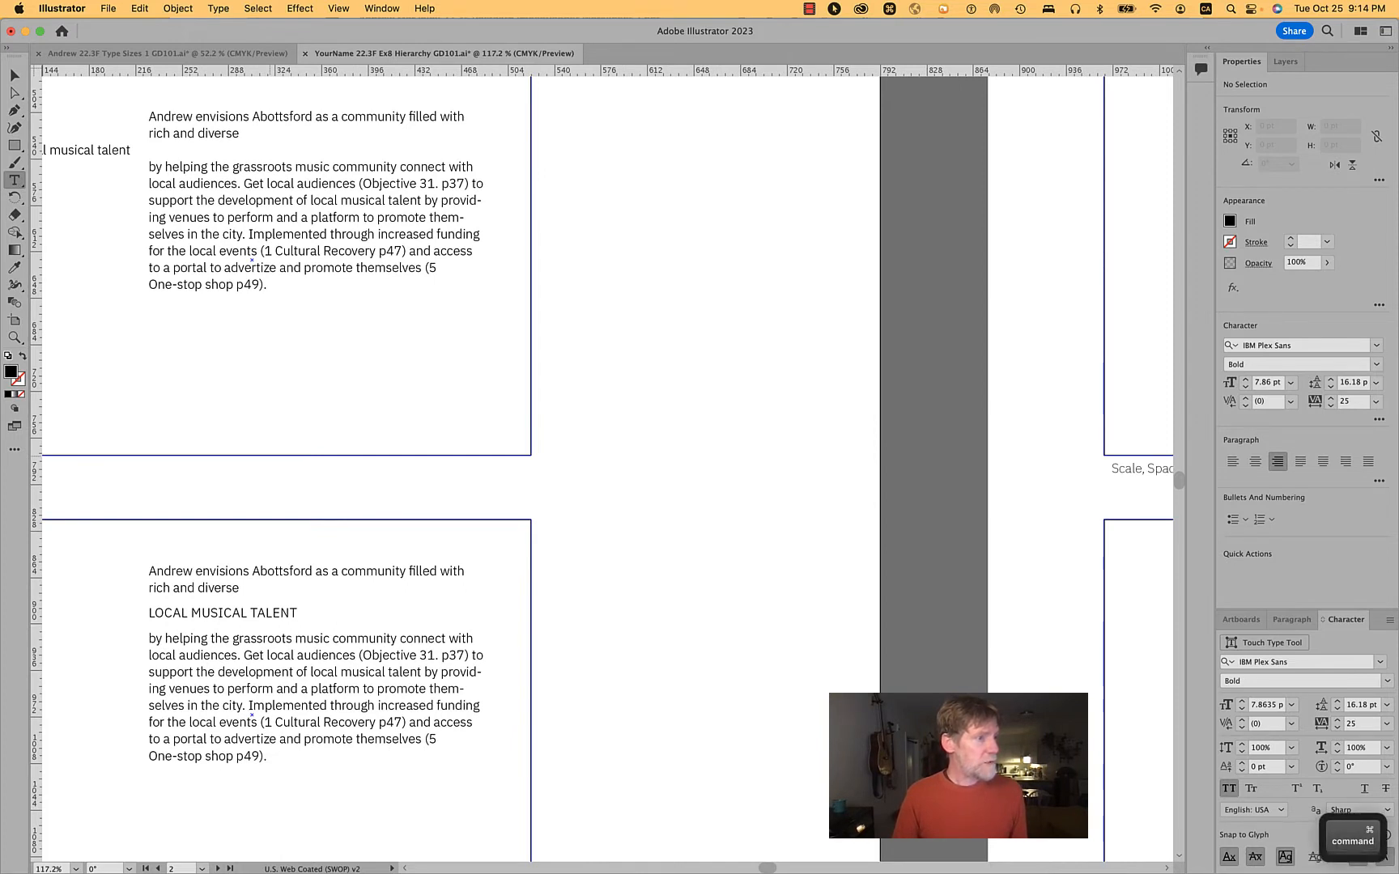
{"action": "key", "text": "super+space"}
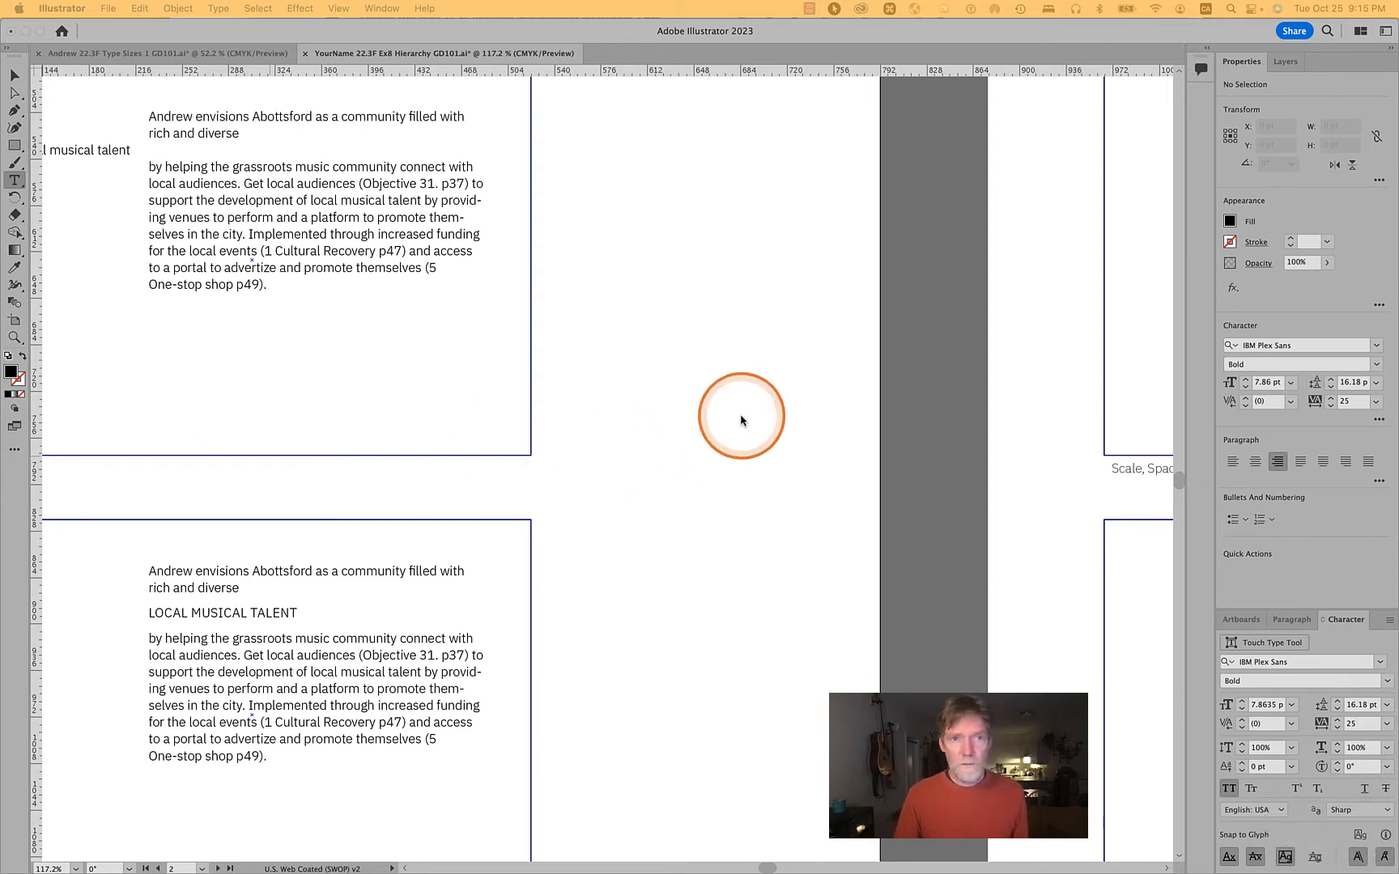
{"action": "left_click", "coordinate": [863, 387]}
{"action": "scroll", "coordinate": [862, 386], "scroll_direction": "down", "scroll_amount": 5}
{"action": "scroll", "coordinate": [862, 386], "scroll_direction": "down", "scroll_amount": 1}
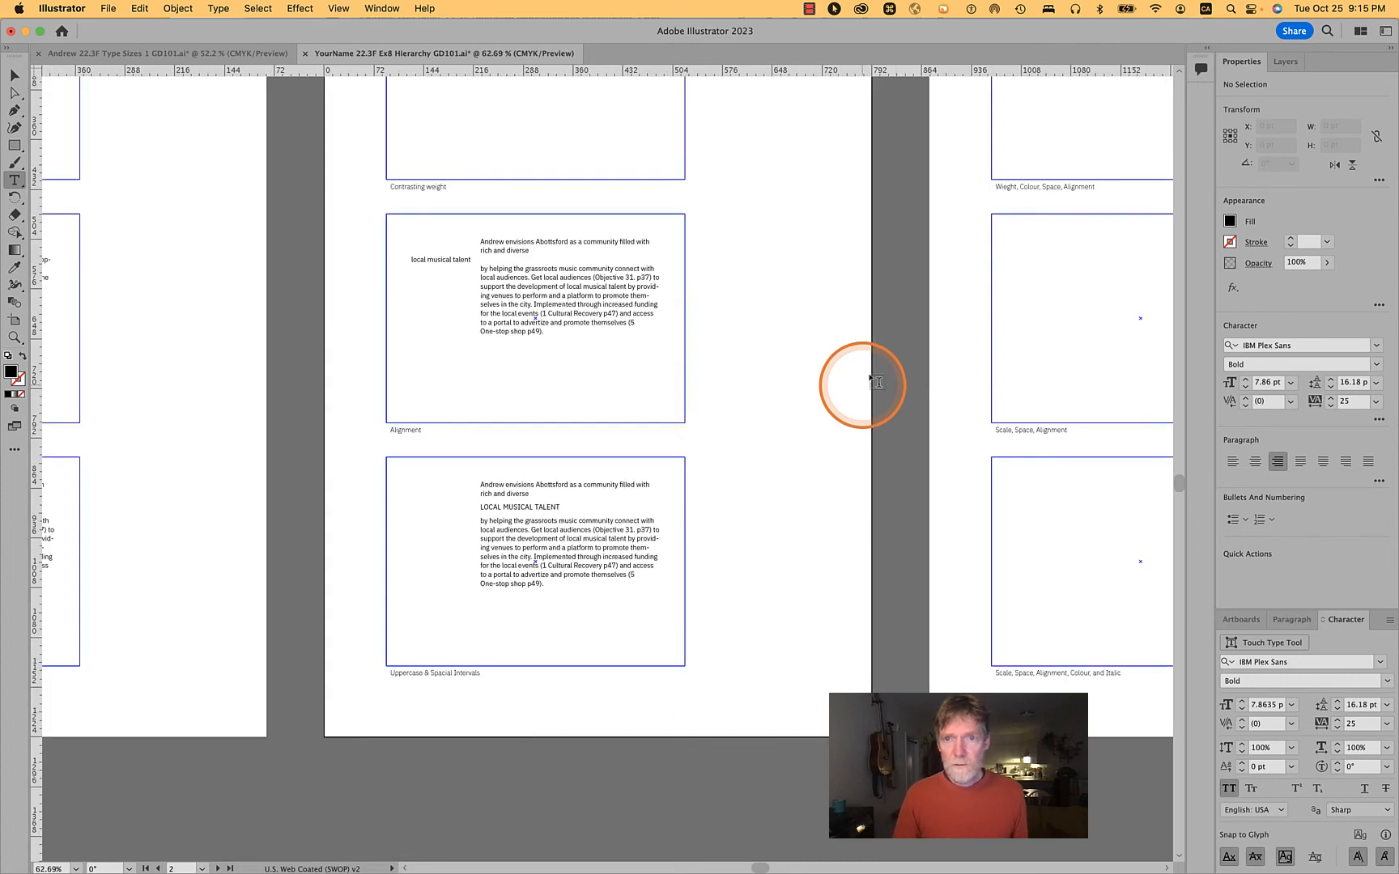
{"action": "left_click_drag", "start_coordinate": [896, 328], "coordinate": [786, 499]}
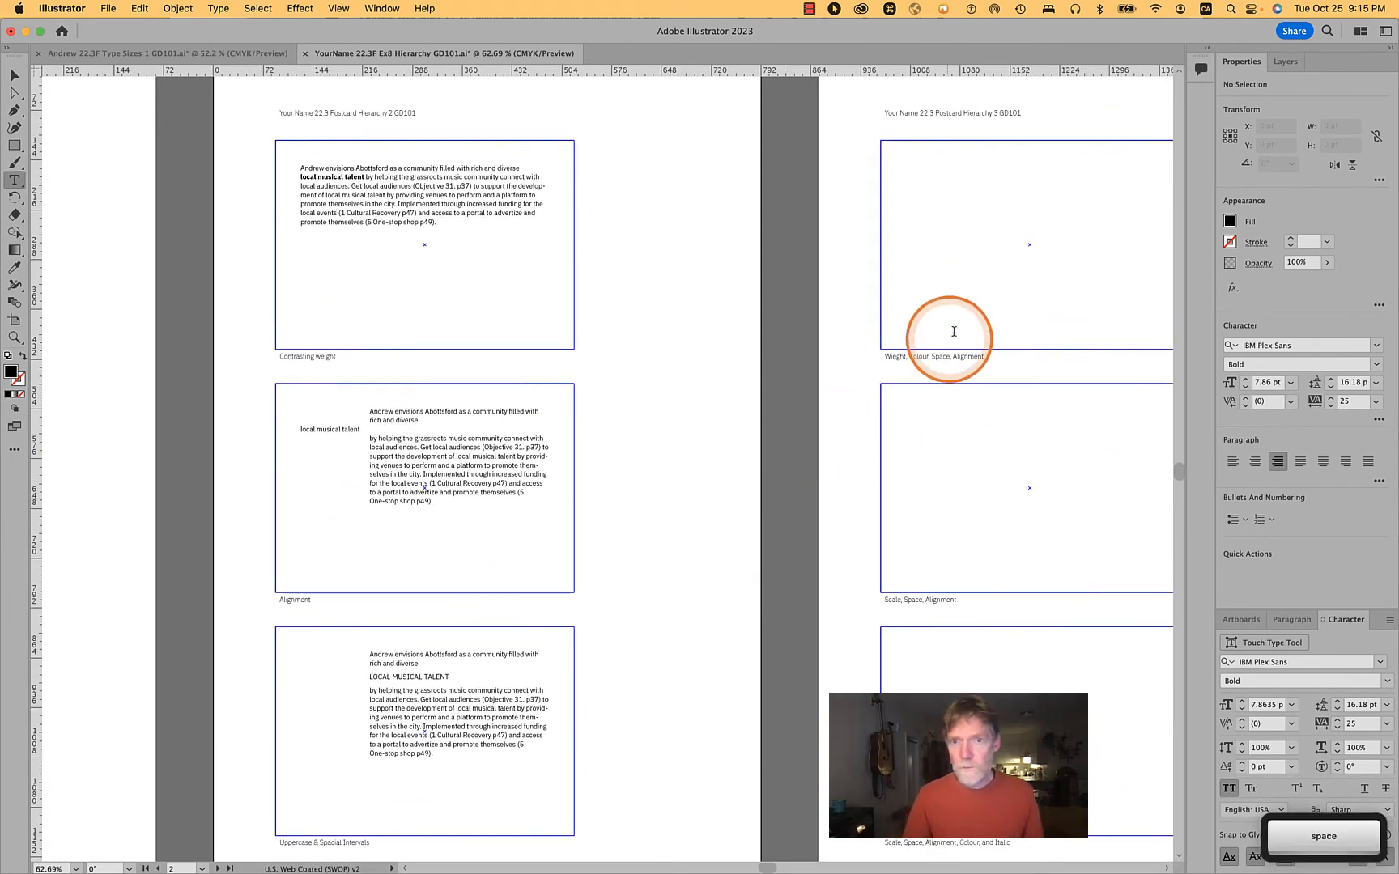
{"action": "left_click", "coordinate": [896, 355]}
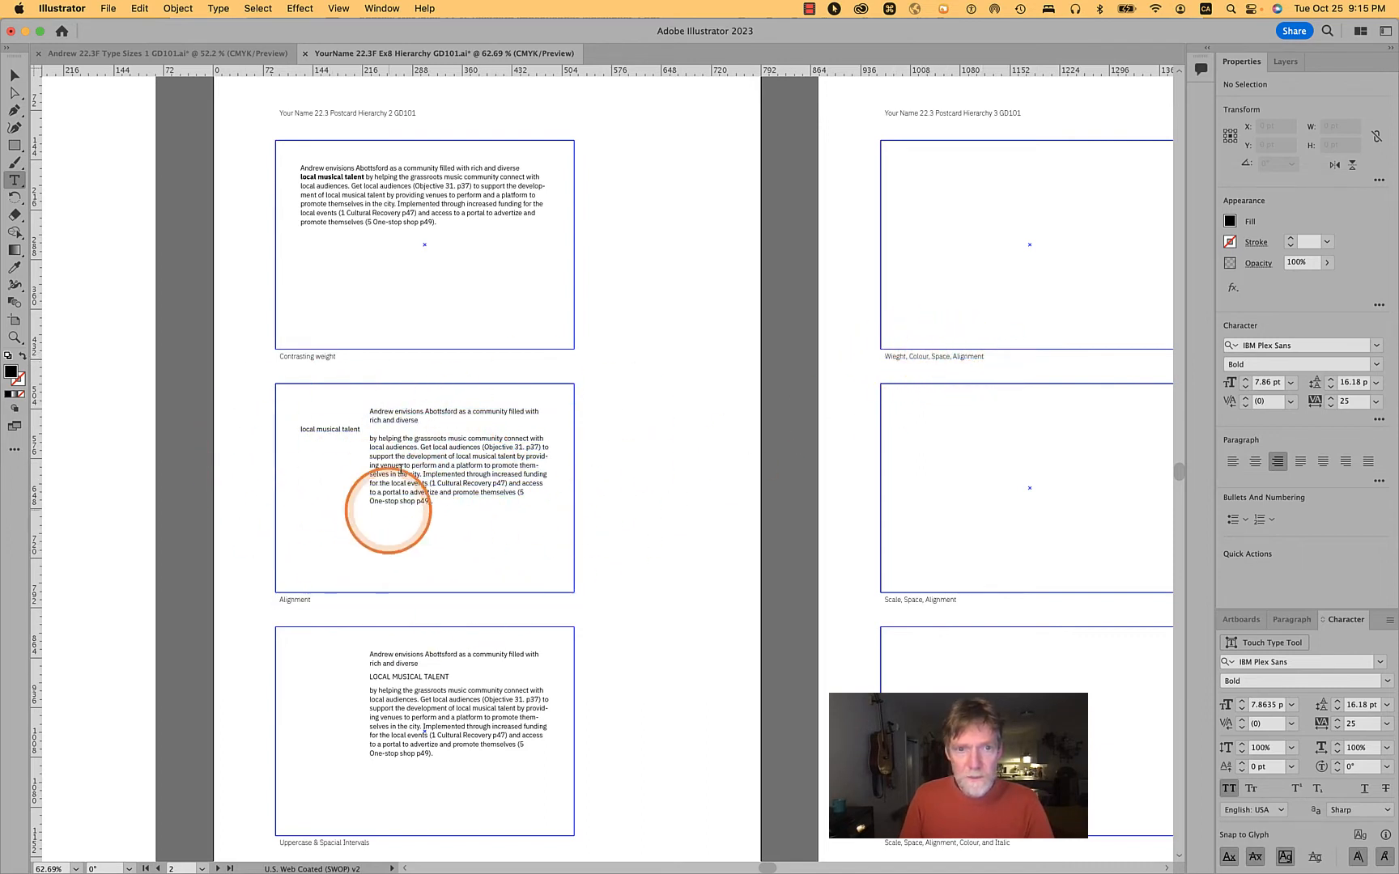
{"action": "key", "text": "super"}
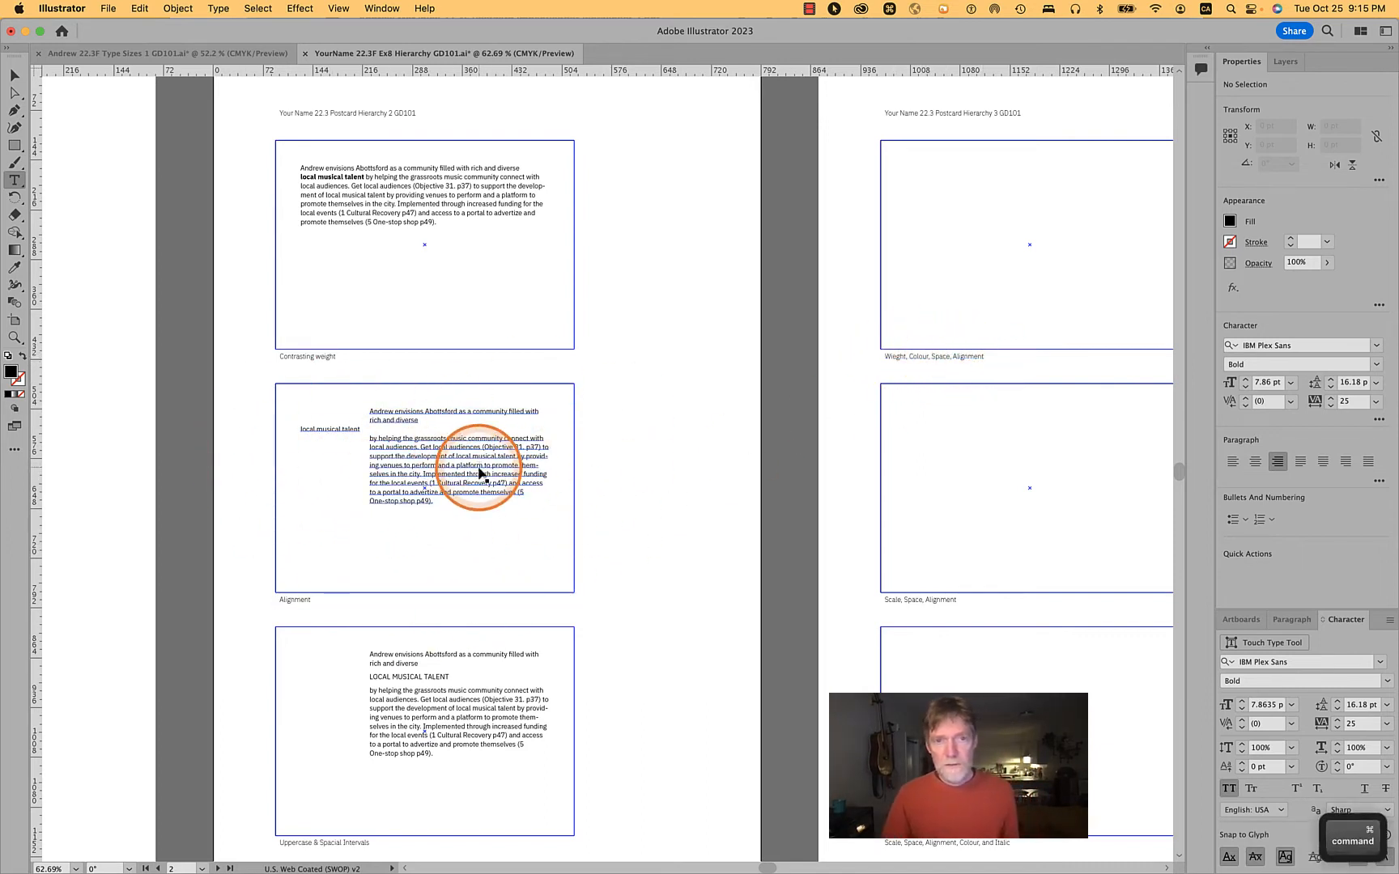
{"action": "left_click", "coordinate": [479, 466]}
{"action": "key", "text": "super+a"}
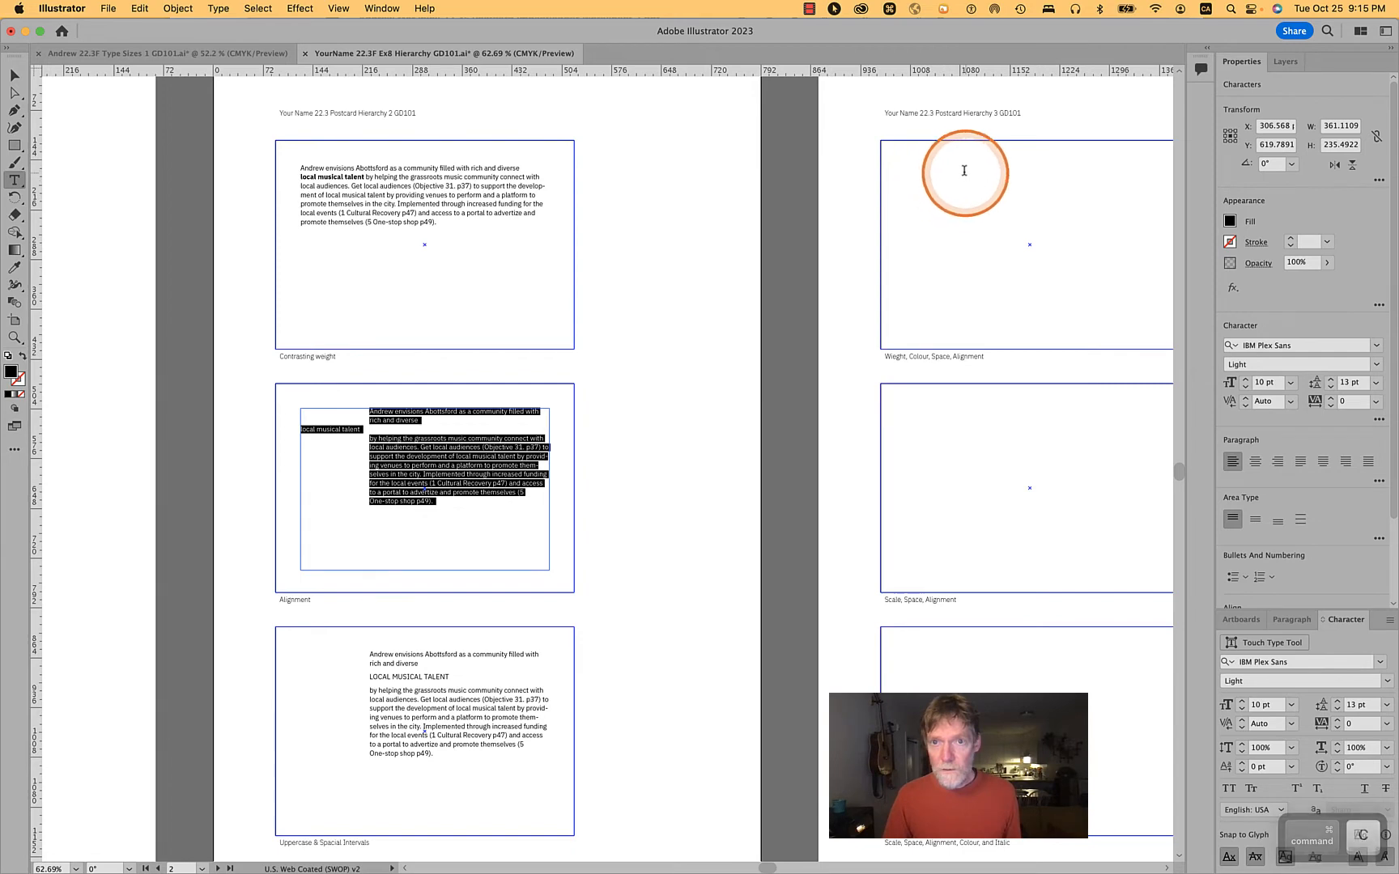
Switch to Outline view and paste the Alignment postcard's text into the empty frame of the Weight, Colour, Space, Alignment postcard.
{"action": "left_click", "coordinate": [333, 8]}
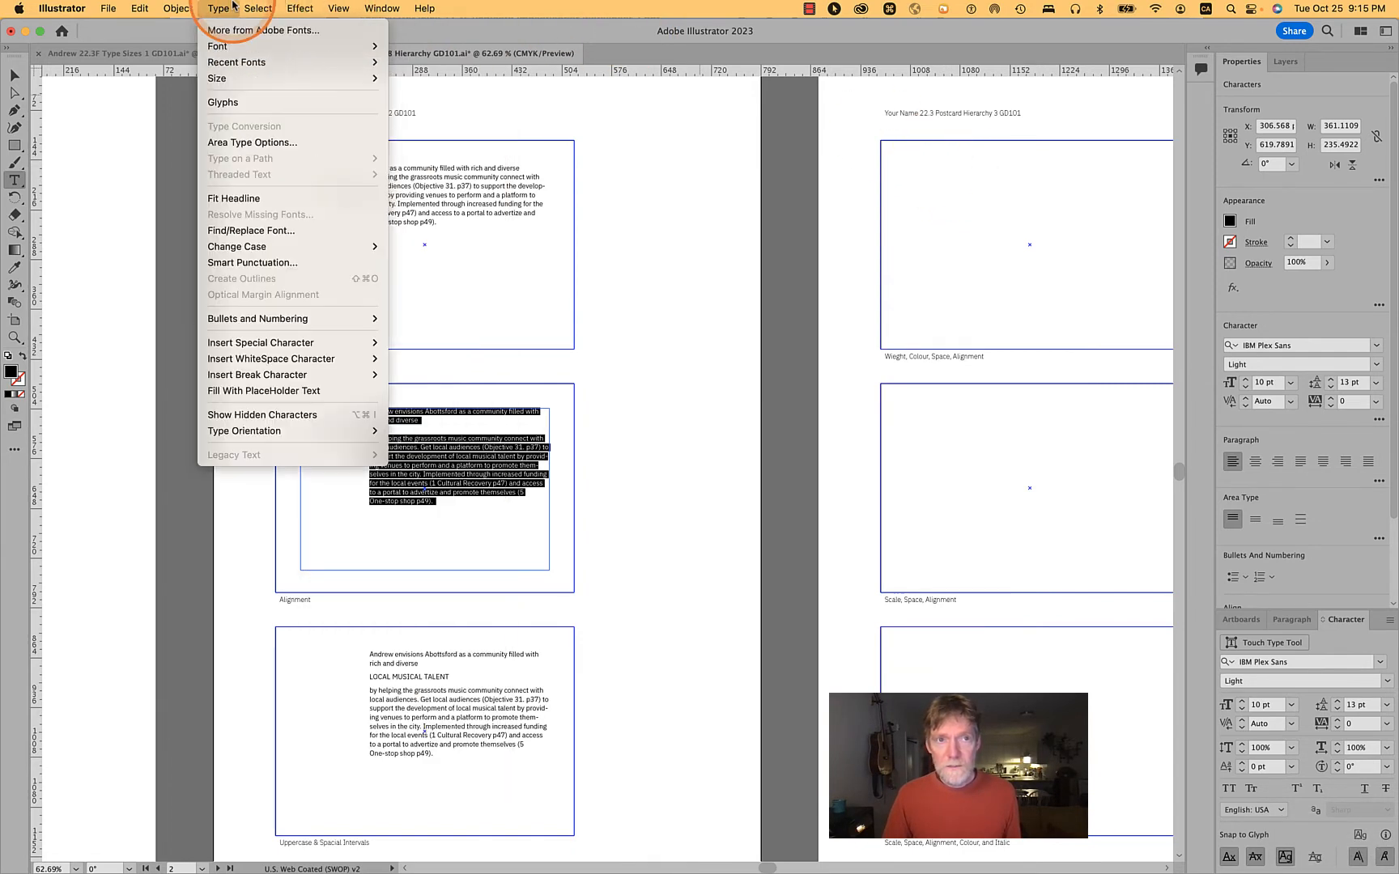
{"action": "left_click", "coordinate": [344, 47]}
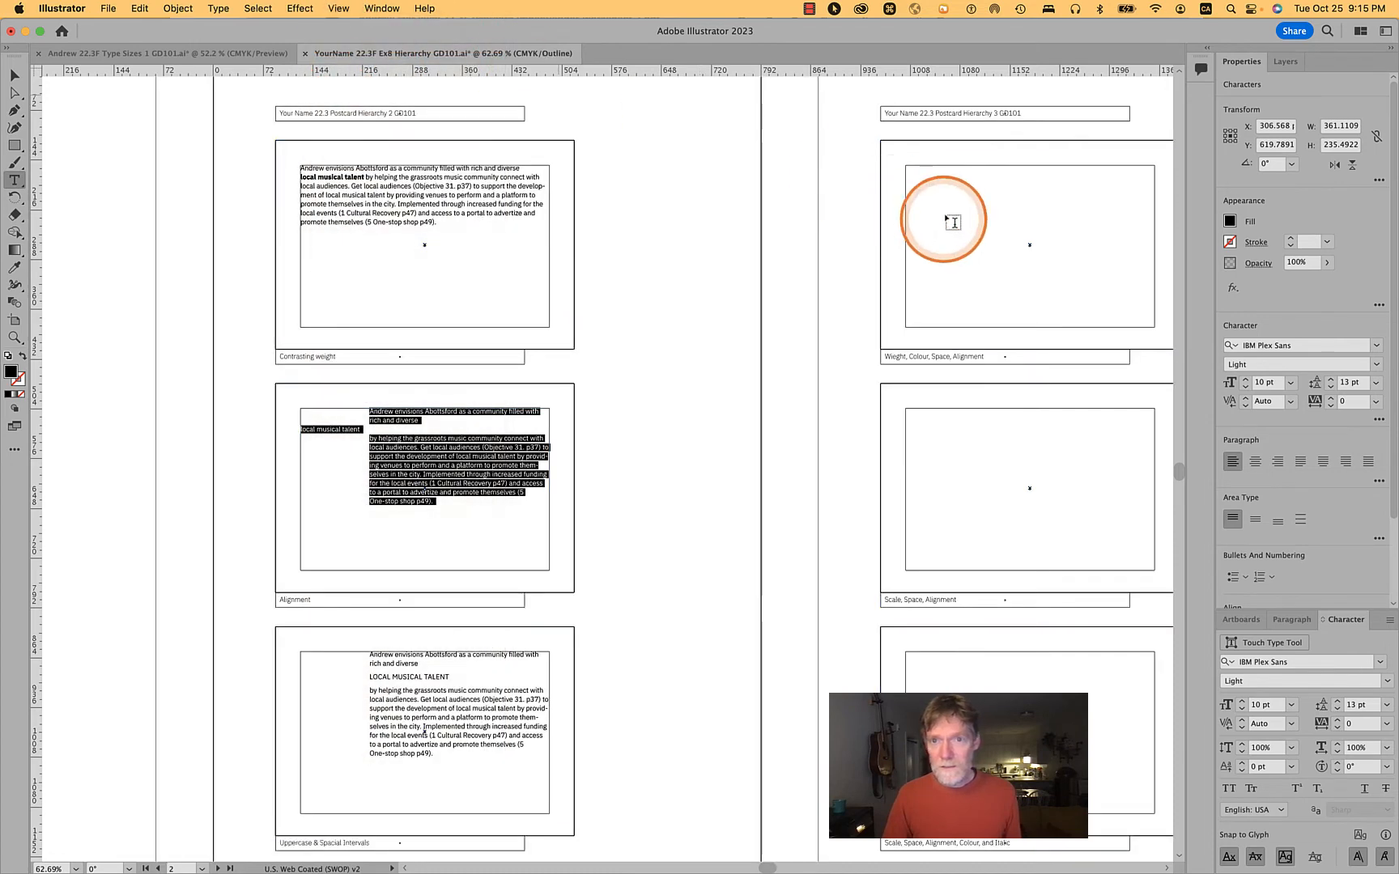
{"action": "left_click", "coordinate": [940, 166]}
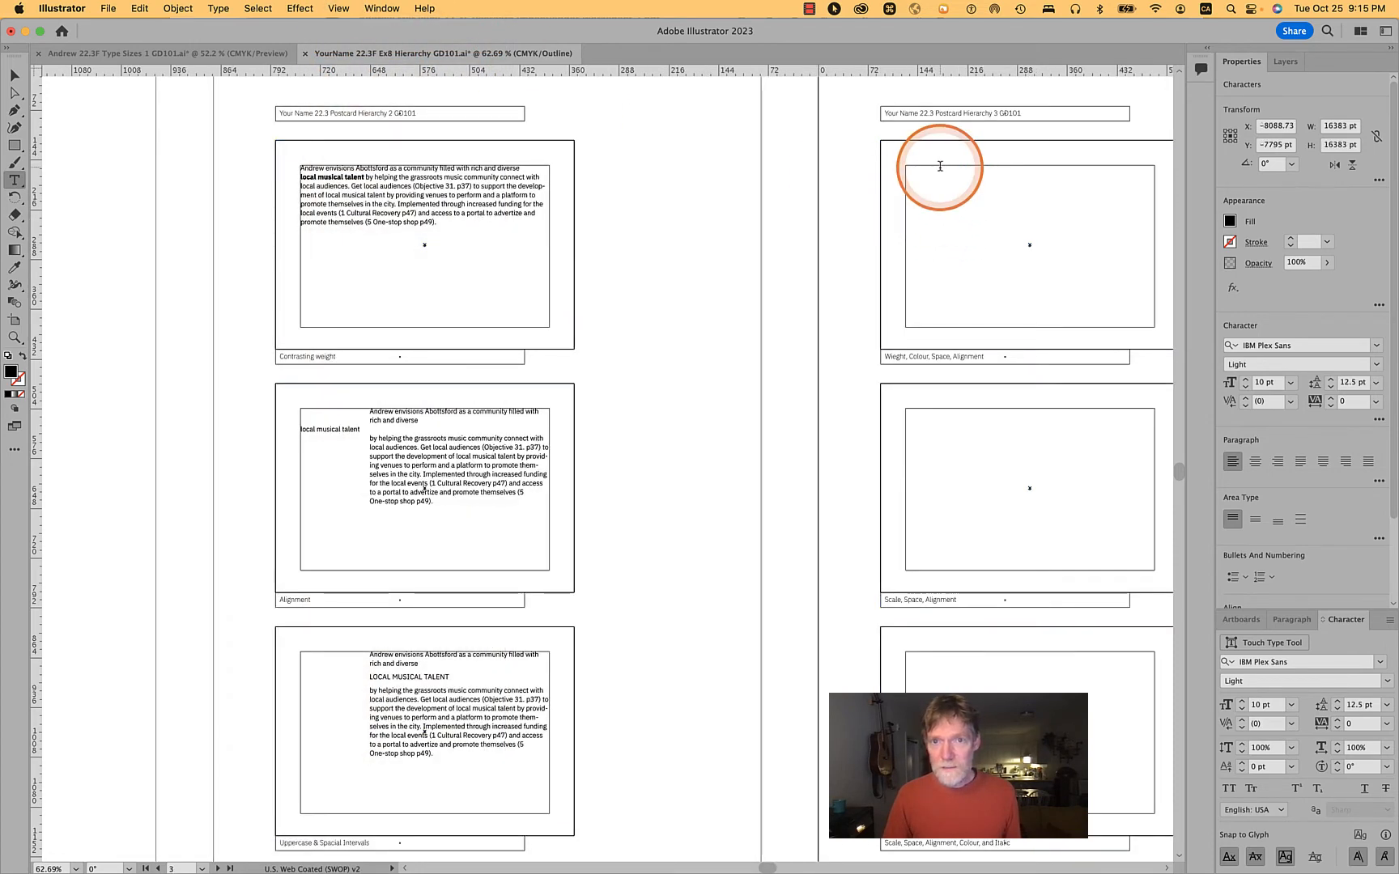
{"action": "left_click", "coordinate": [944, 182]}
{"action": "type", "text": "local musical talent\tAndrew envisions Abottsford as a community filled with rich and diverse  by helping the grassroots music community connect with local audiences. Get local audiences (Objective 31. p37) to support the development of local musical talent by providing venues to perform and a platform to promote themselves in the city. Implemented through increased funding for the local events (1 Cultural Recovery p47) and access to a portal to advertize and promote themselves (5 One-stop shop p49)."}
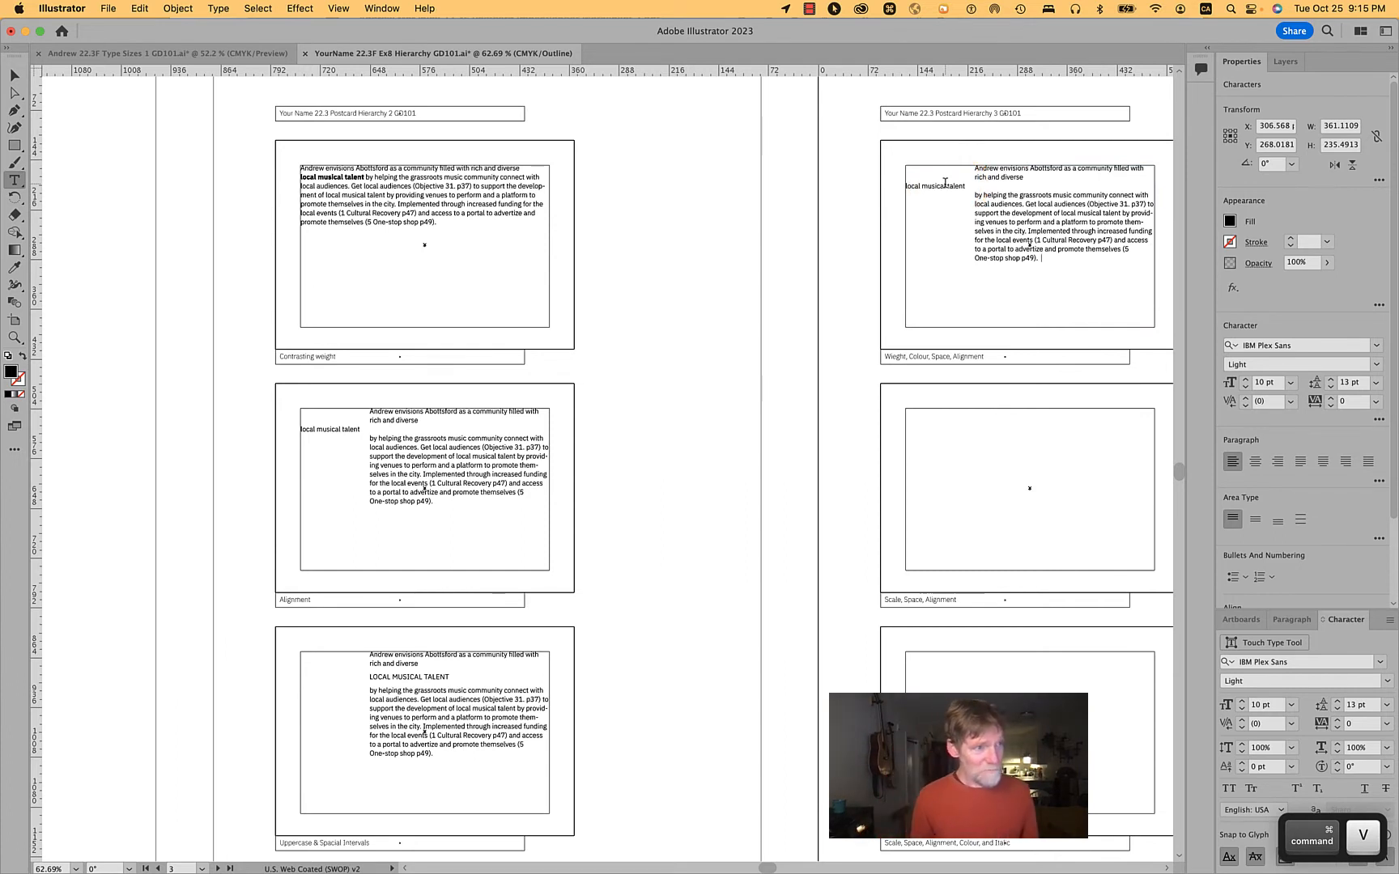
Set "local musical talent" in the Weight, Colour, Space, Alignment postcard to the Bold weight of IBM Plex Sans.
{"action": "left_click", "coordinate": [968, 185]}
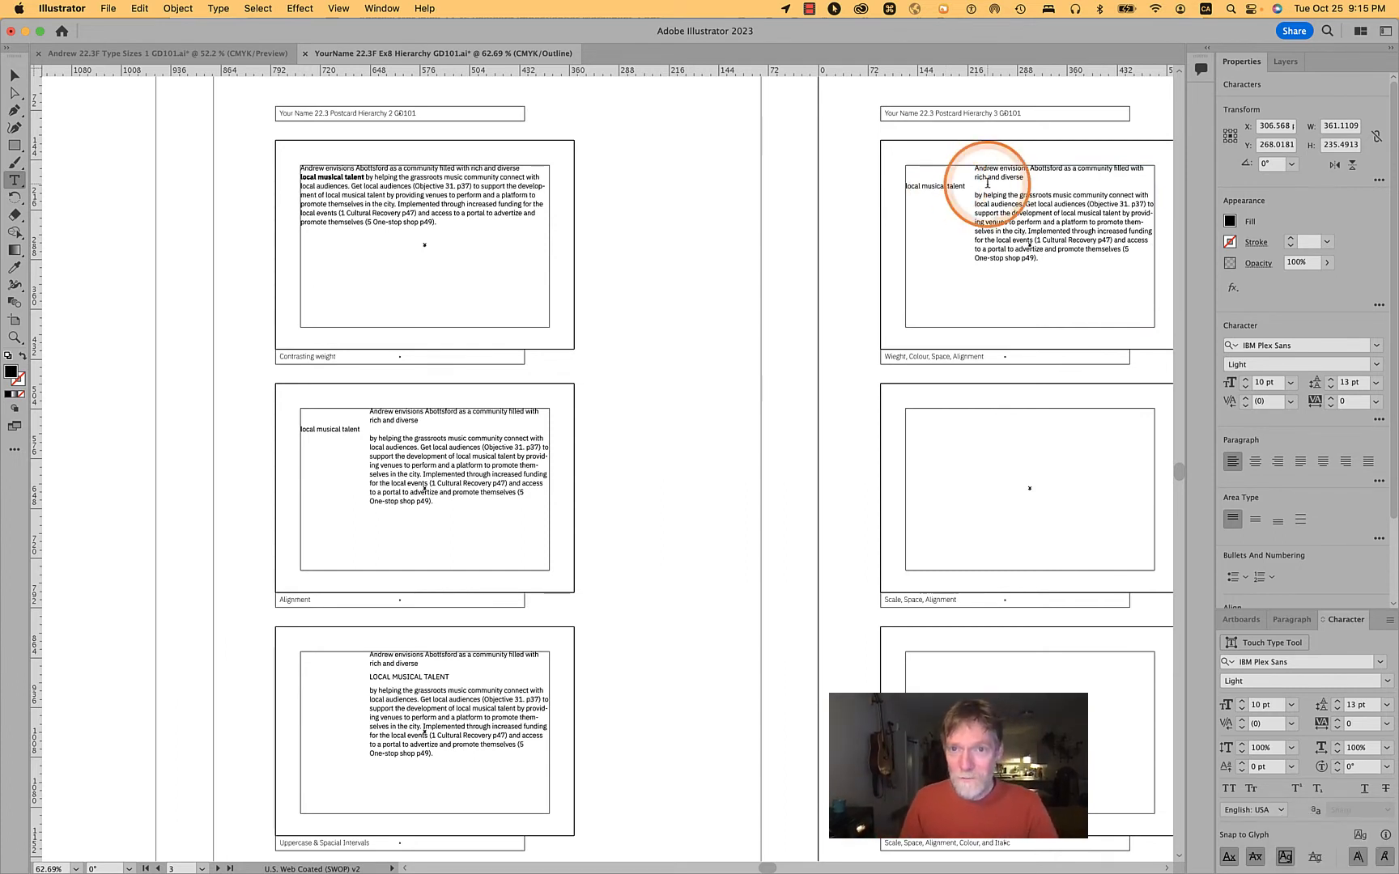
{"action": "left_click_drag", "start_coordinate": [969, 184], "coordinate": [905, 185]}
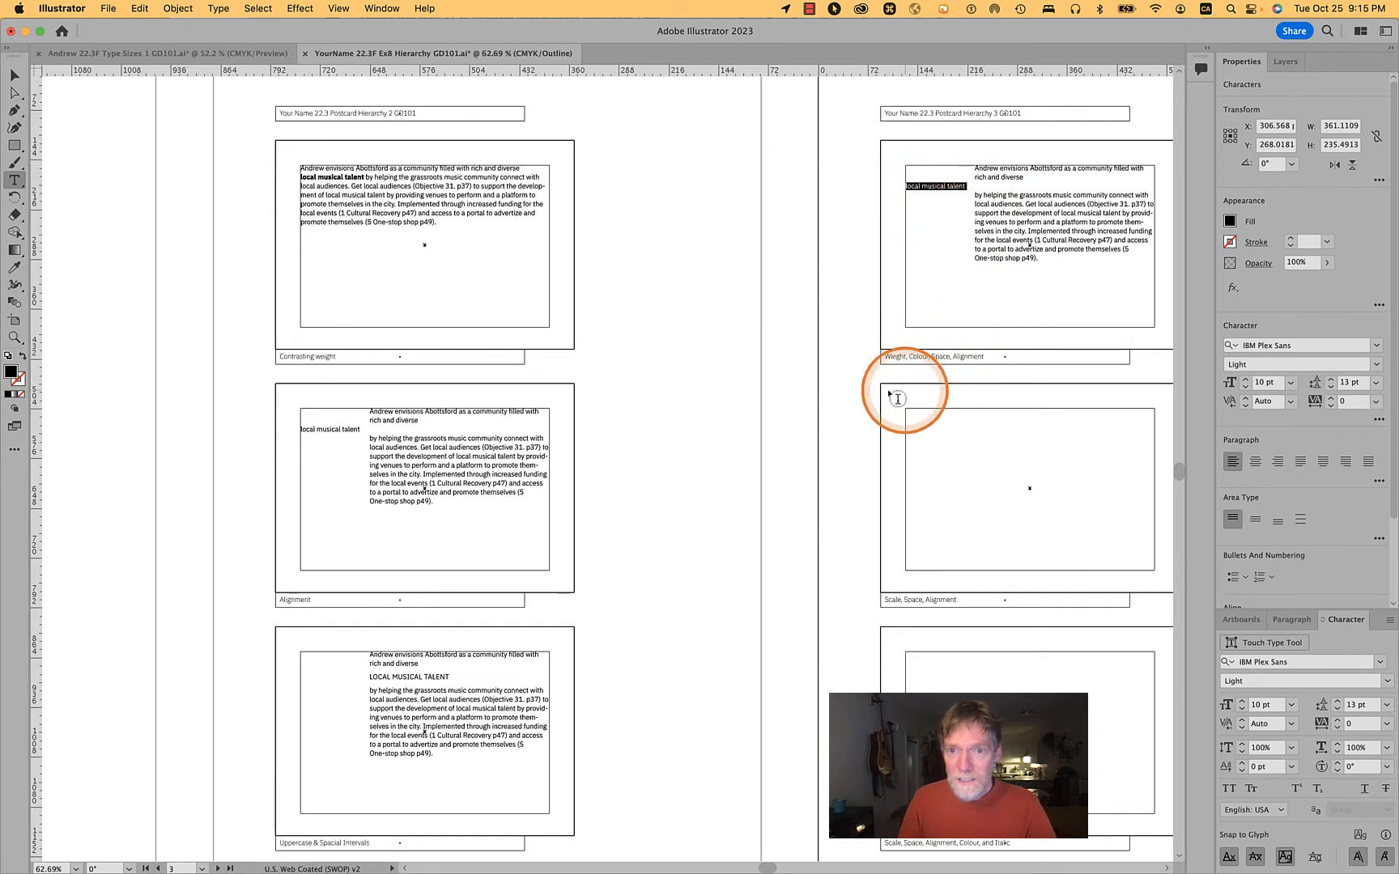
{"action": "left_click", "coordinate": [1269, 261]}
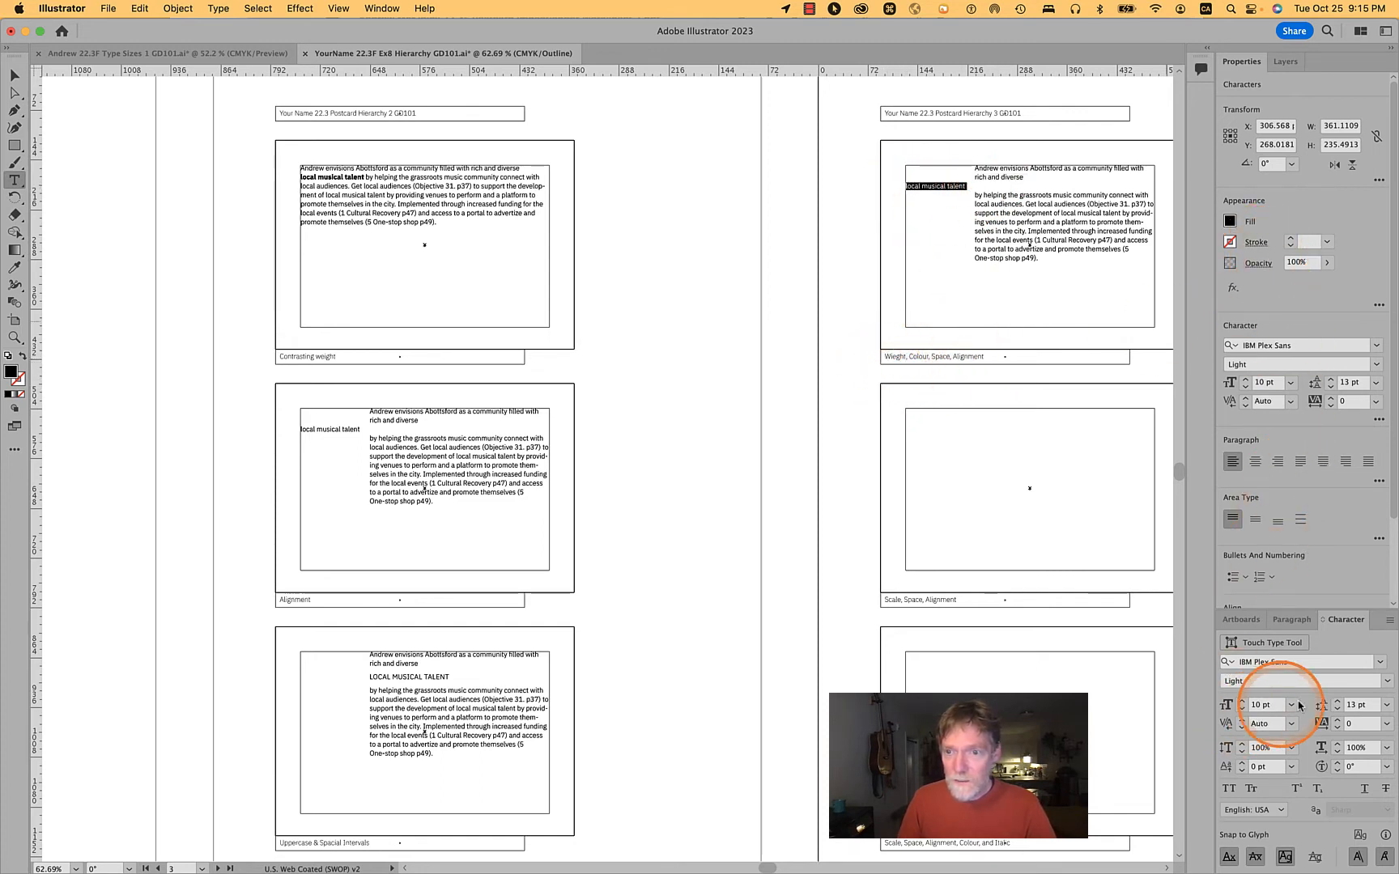
{"action": "left_click", "coordinate": [1384, 680]}
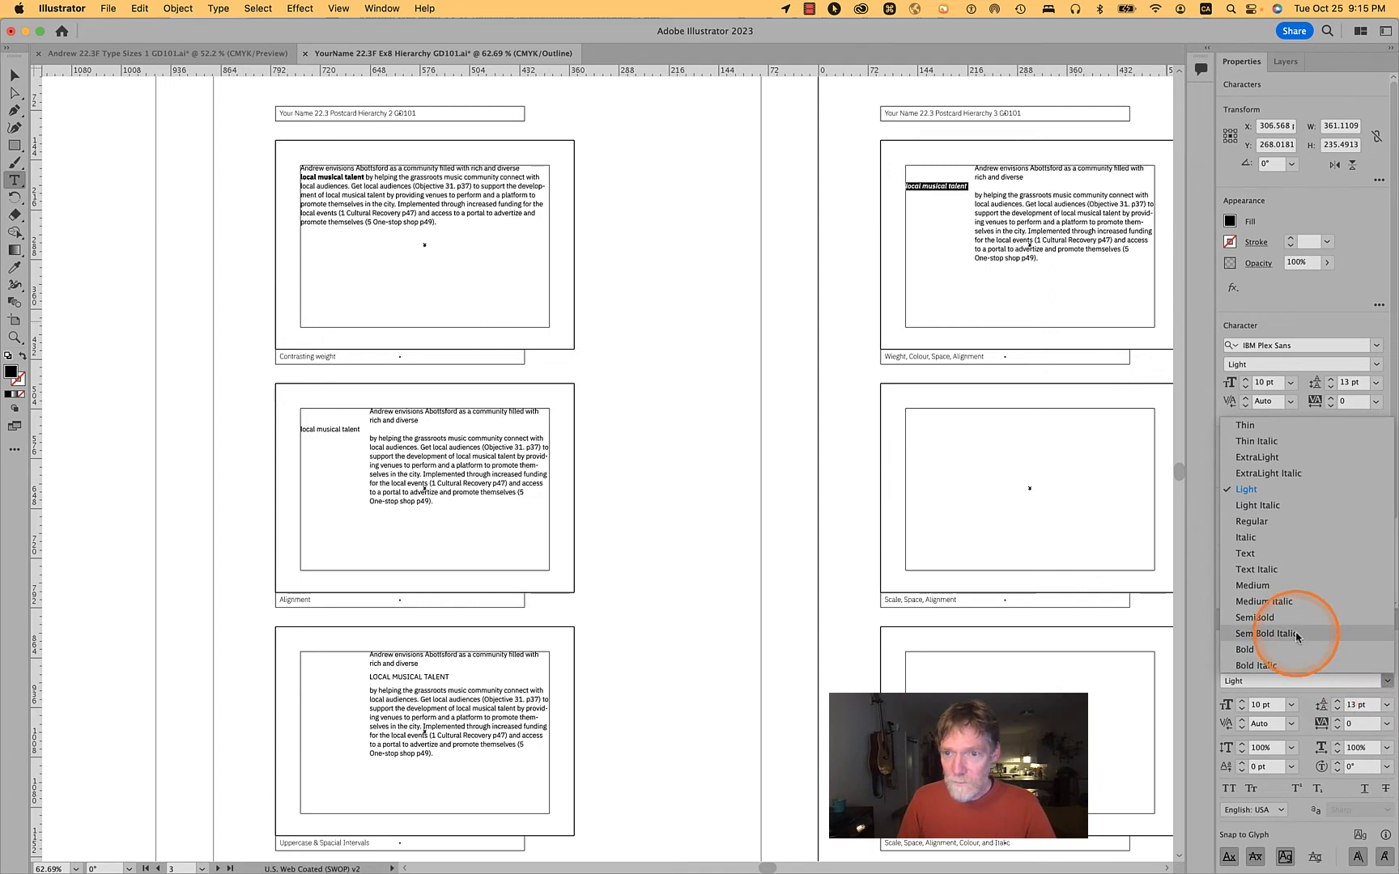
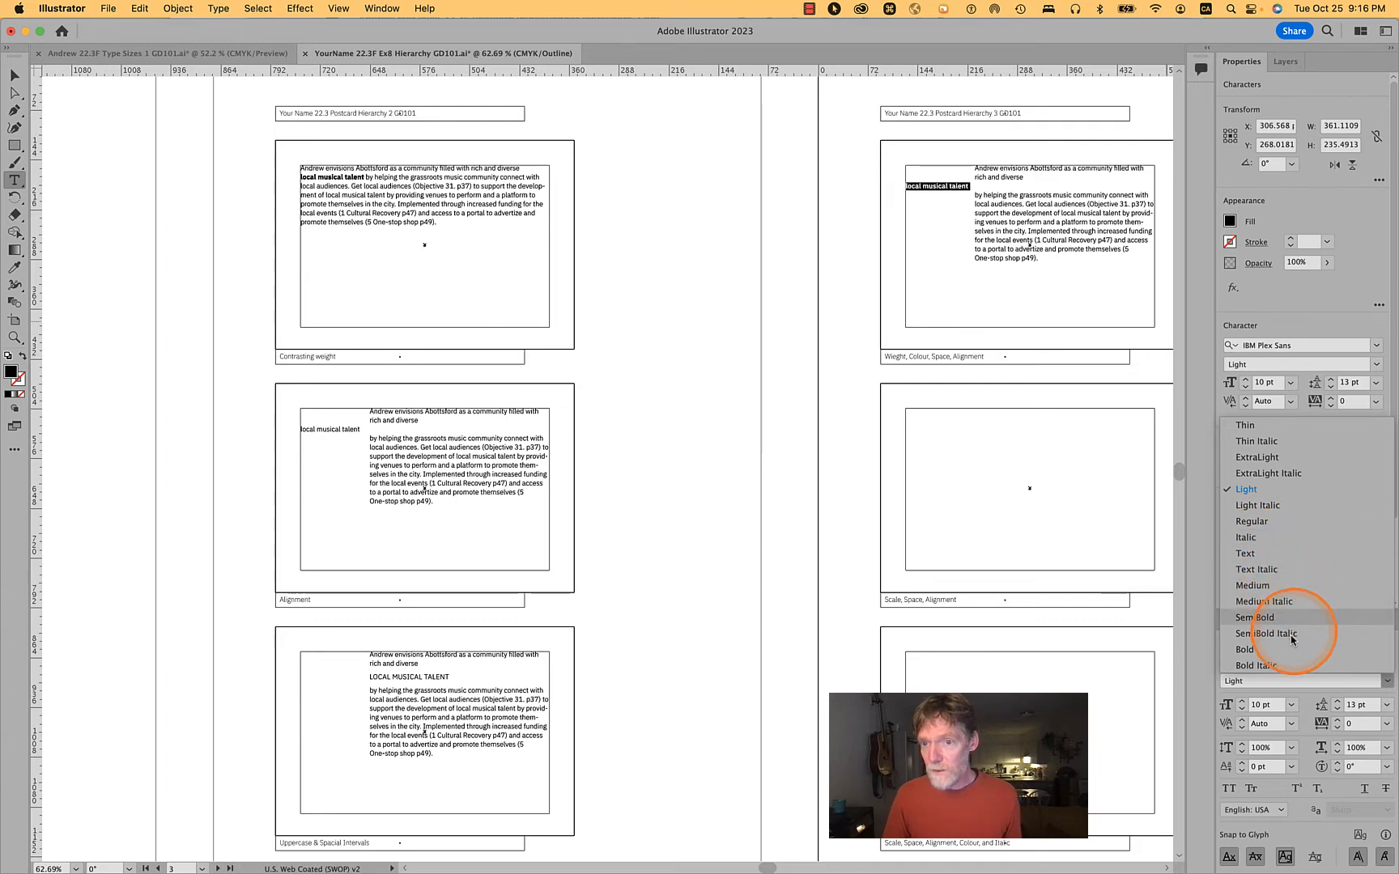
{"action": "left_click", "coordinate": [1273, 652]}
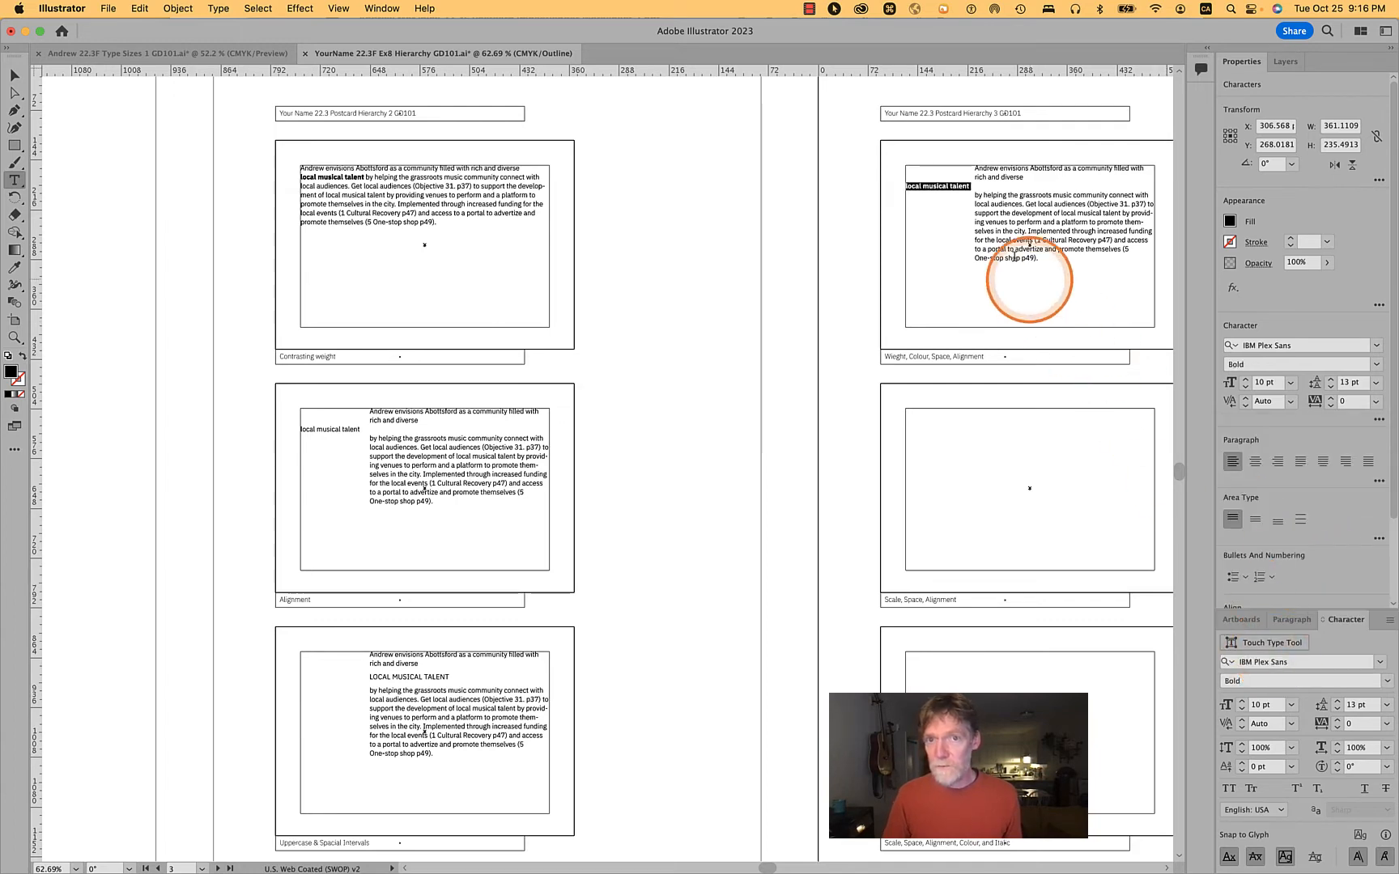
Return to Preview mode and fill the bold "local musical talent" line with CMYK Red, leaving the text deselected.
{"action": "scroll", "coordinate": [976, 194], "scroll_direction": "up", "scroll_amount": 5}
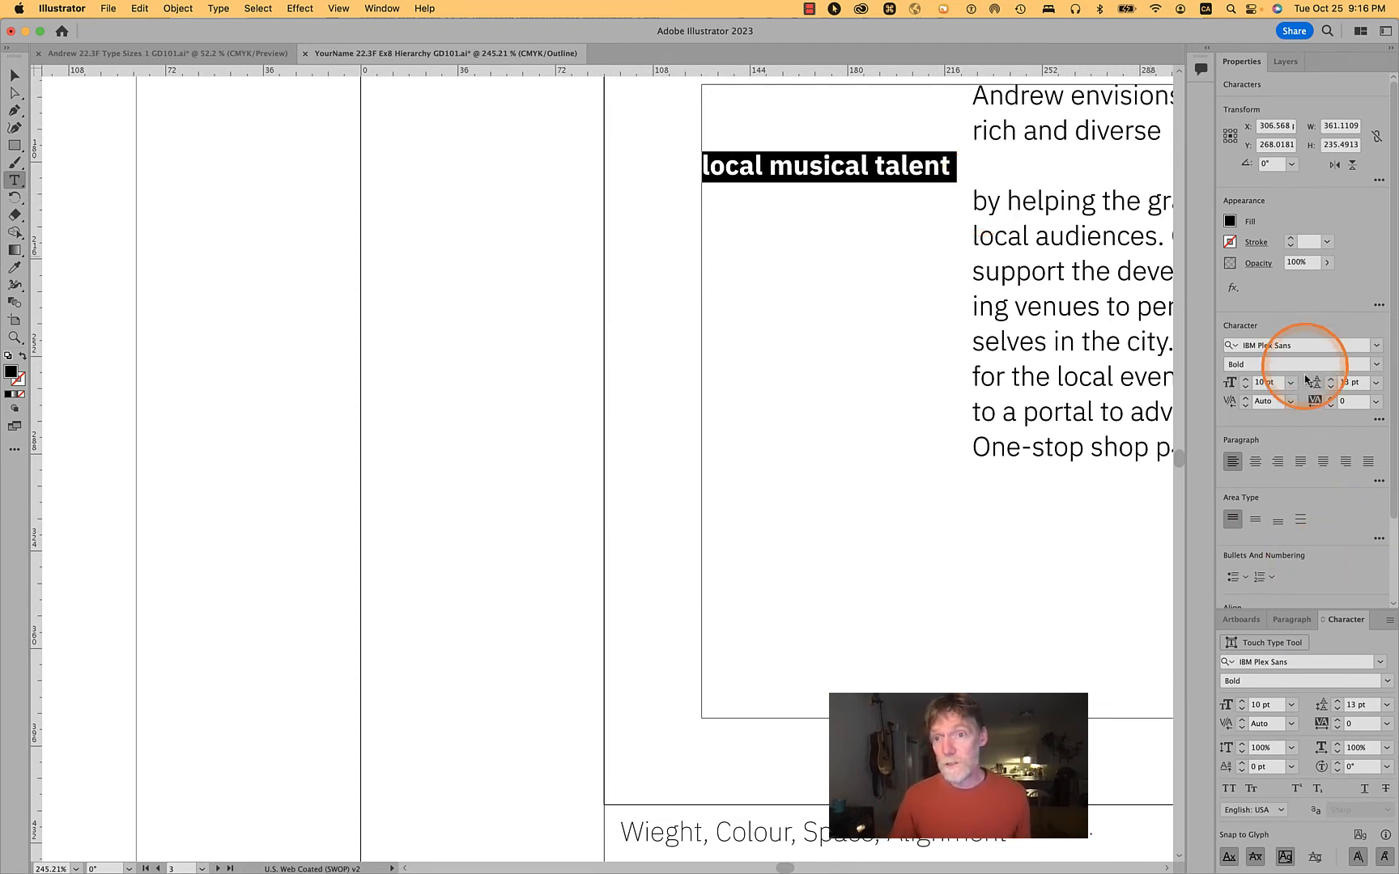
{"action": "left_click", "coordinate": [338, 8]}
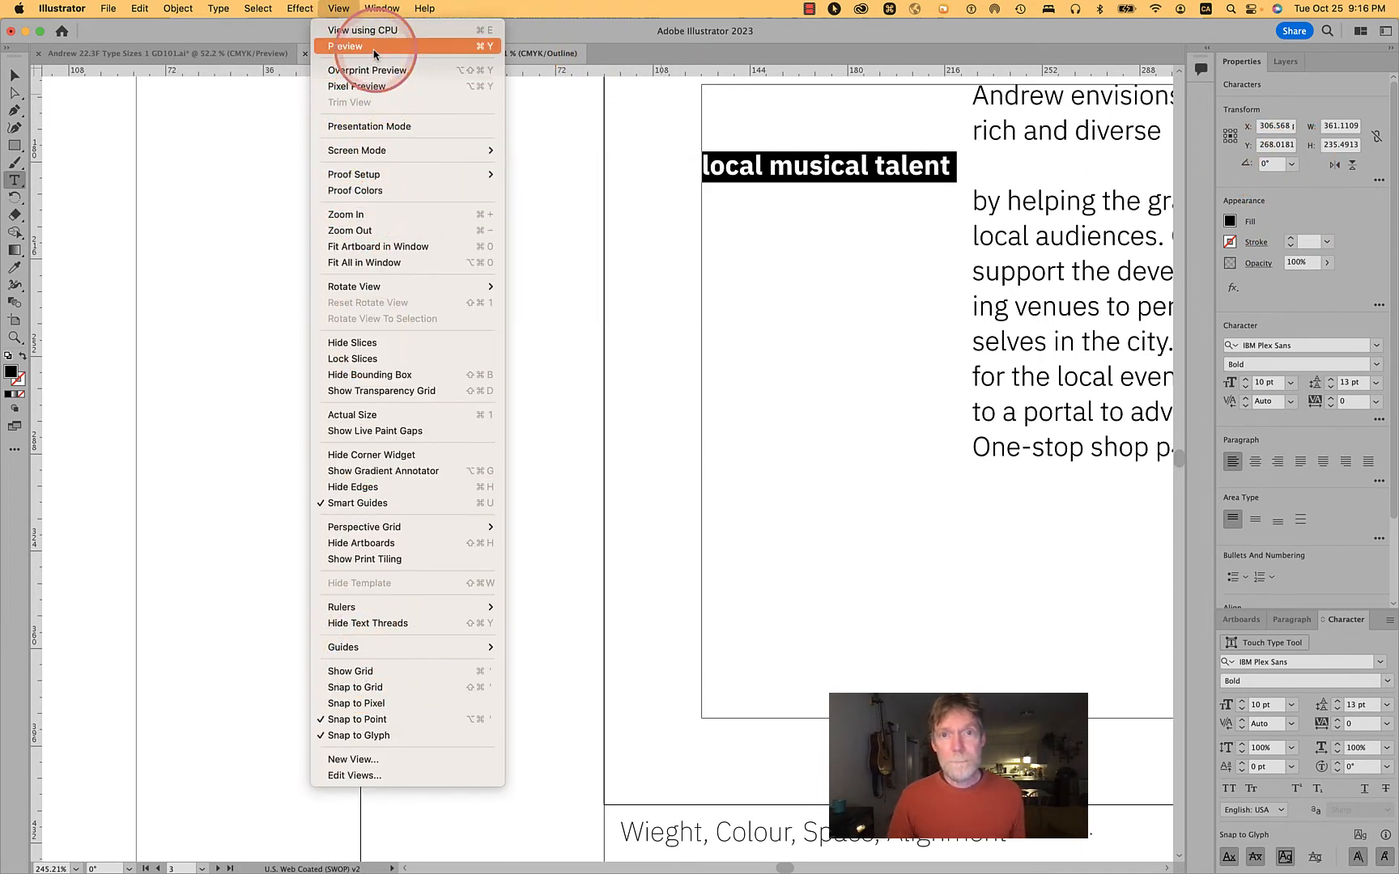
{"action": "left_click", "coordinate": [374, 48]}
{"action": "left_click", "coordinate": [1229, 221]}
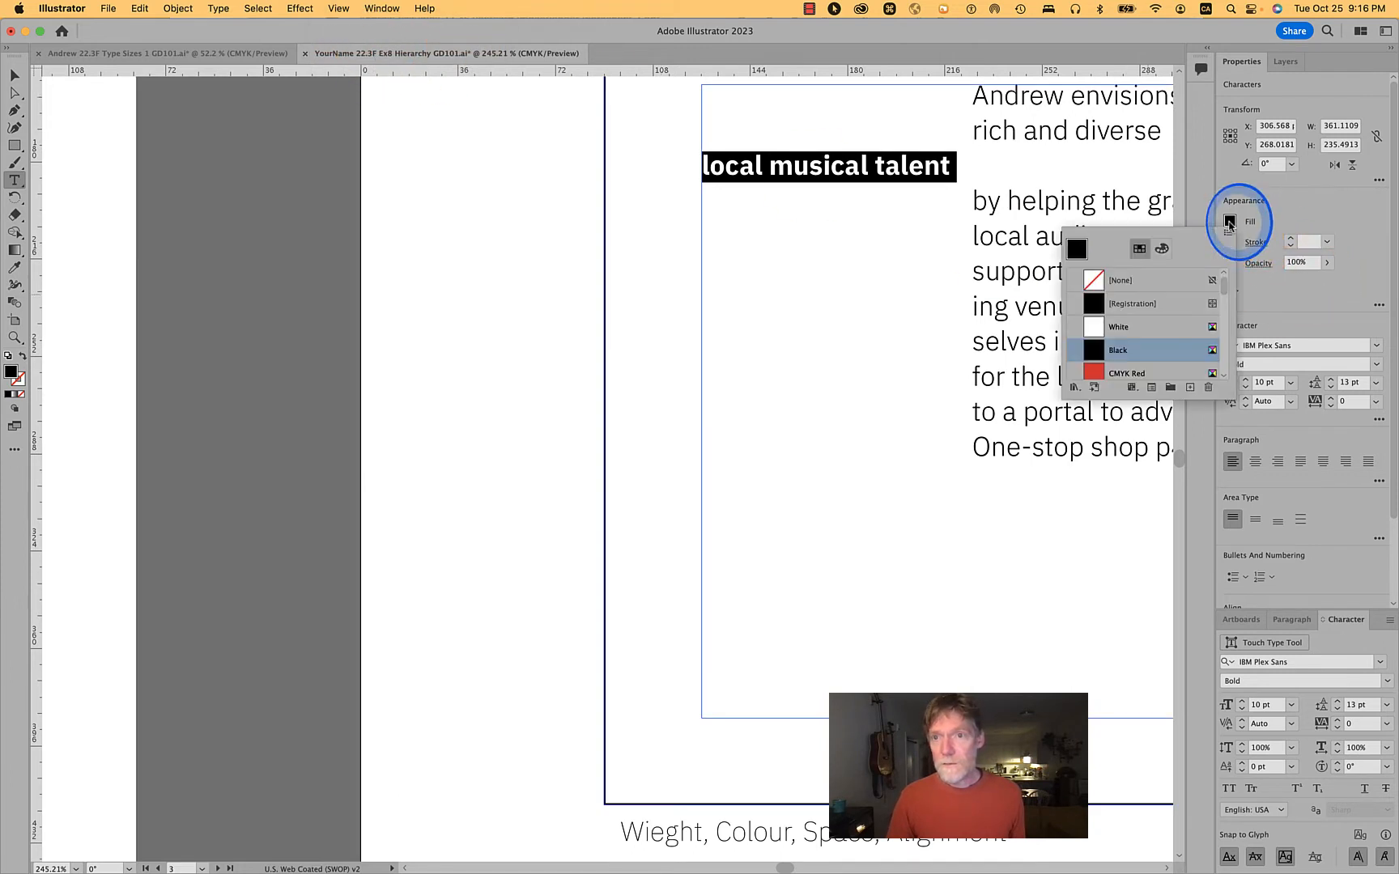
{"action": "left_click", "coordinate": [1142, 374]}
{"action": "left_click", "coordinate": [536, 499]}
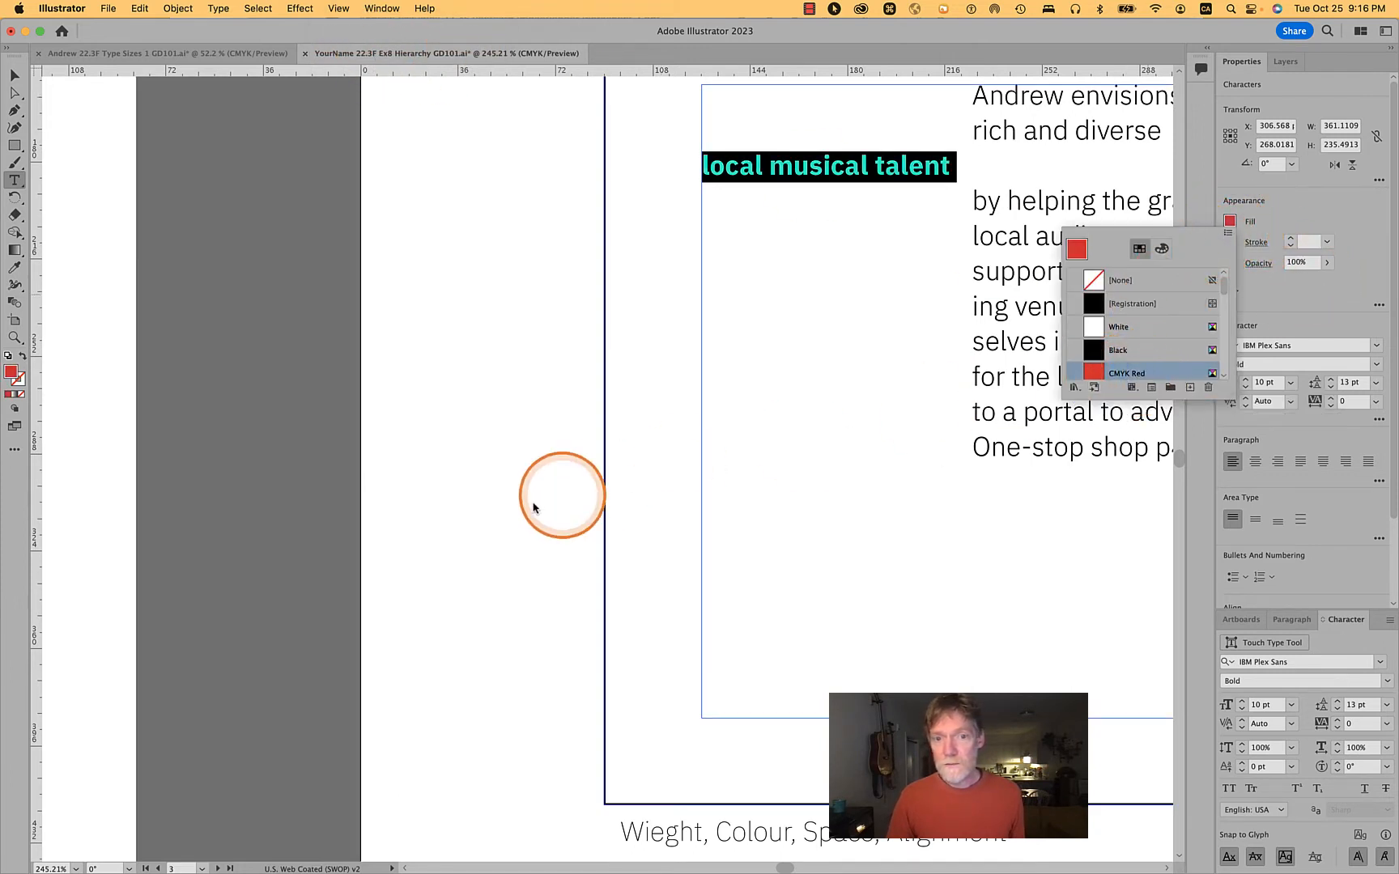
{"action": "left_click", "coordinate": [530, 506], "text": "super"}
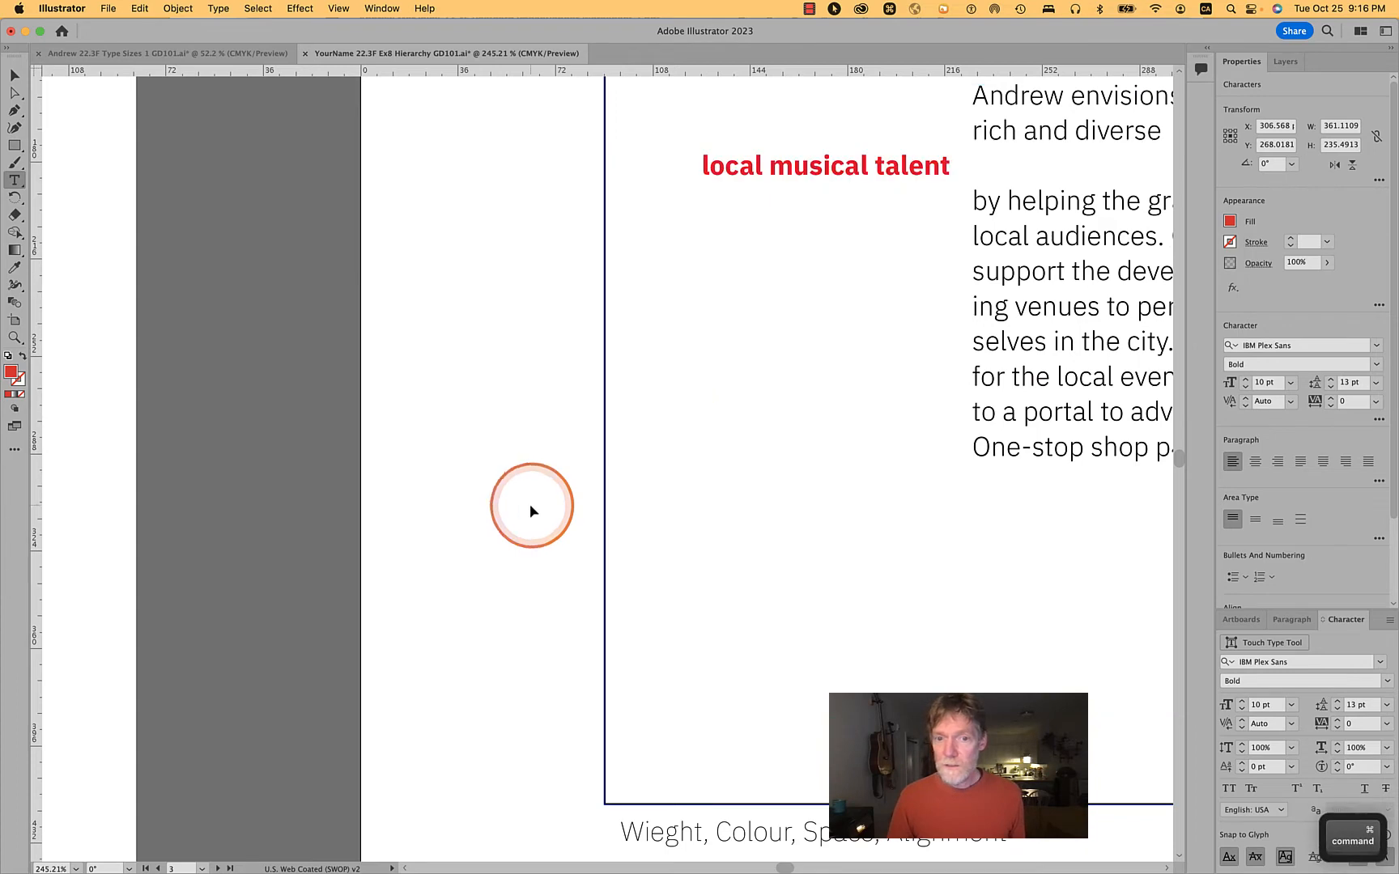
Set the space after paragraphs to 6.5 pt for the whole text frame in the Weight, Colour, Space, Alignment postcard.
{"action": "scroll", "coordinate": [530, 506], "scroll_direction": "down", "scroll_amount": 5}
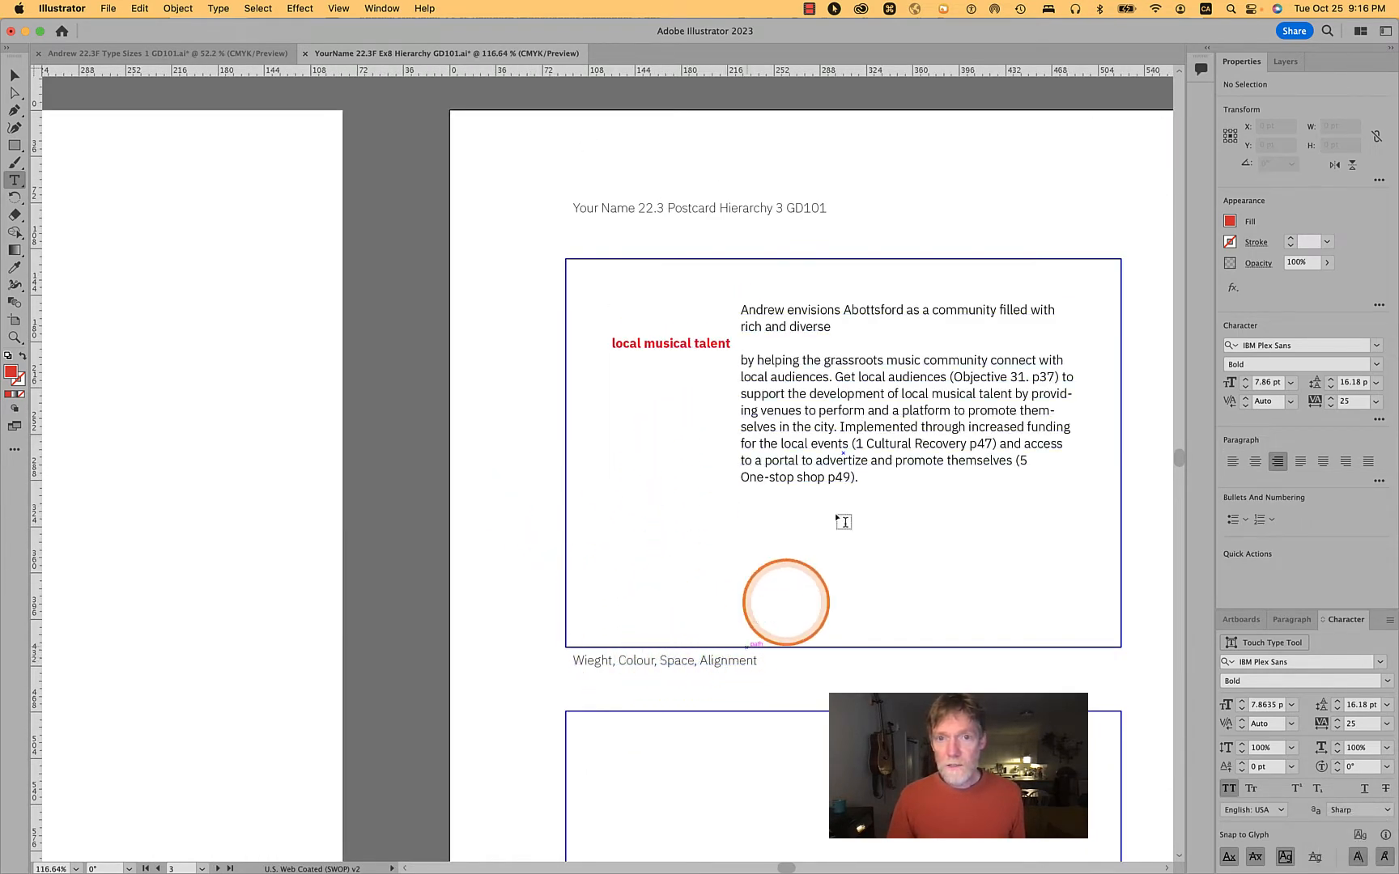
{"action": "left_click", "coordinate": [773, 336], "text": "super"}
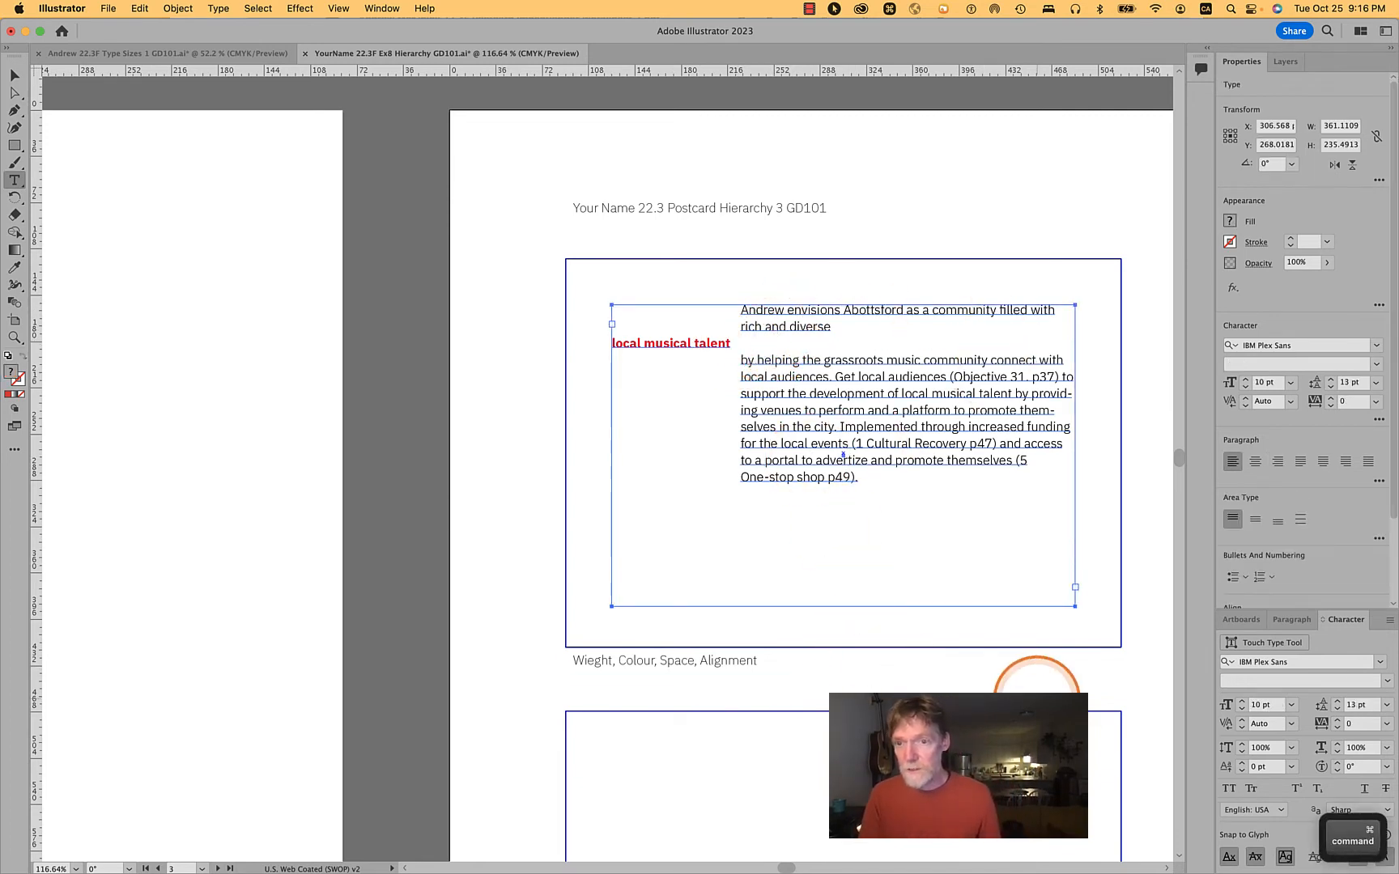
{"action": "left_click", "coordinate": [1291, 619]}
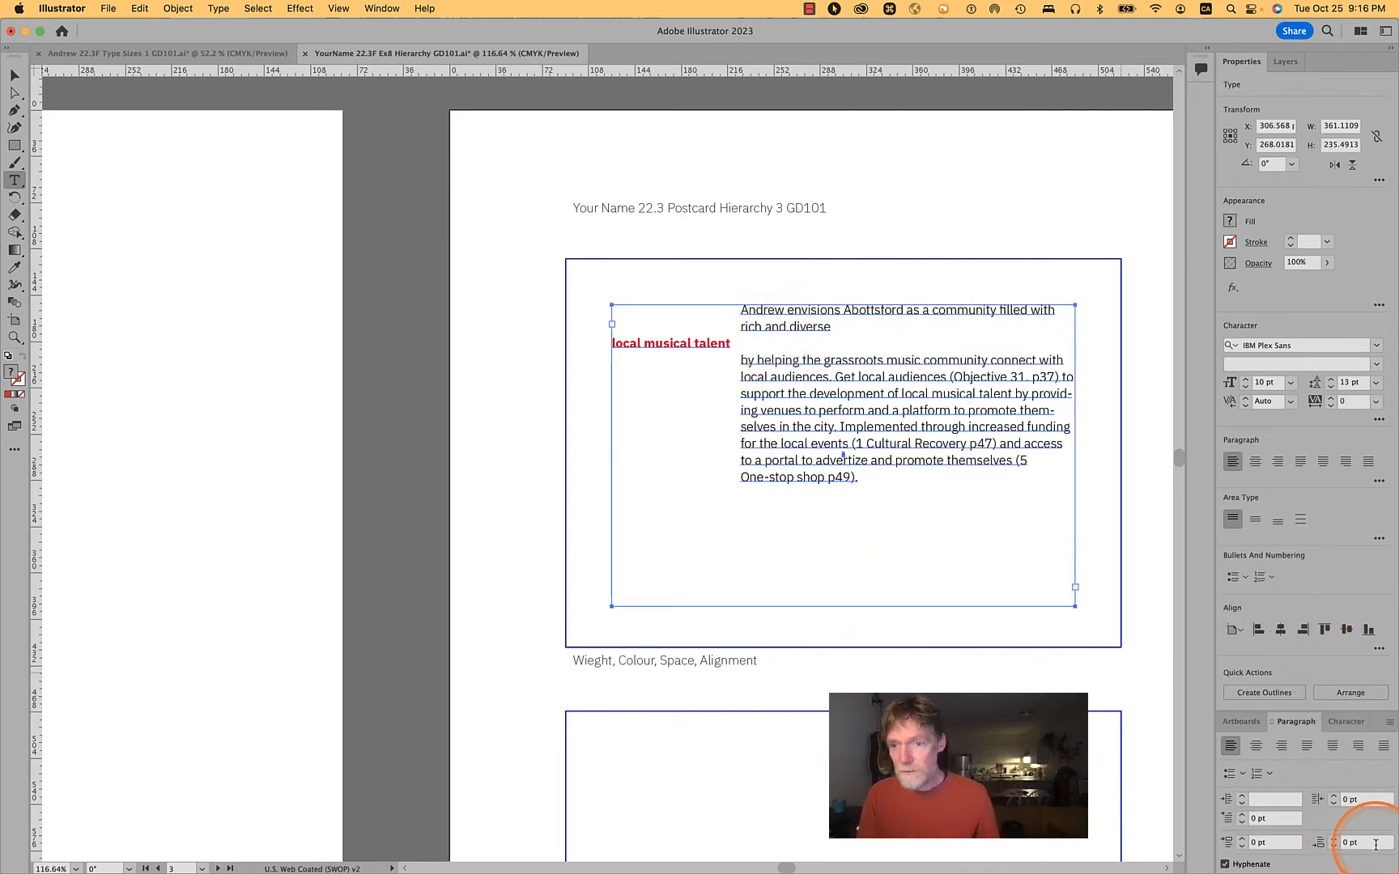
{"action": "left_click", "coordinate": [1263, 843]}
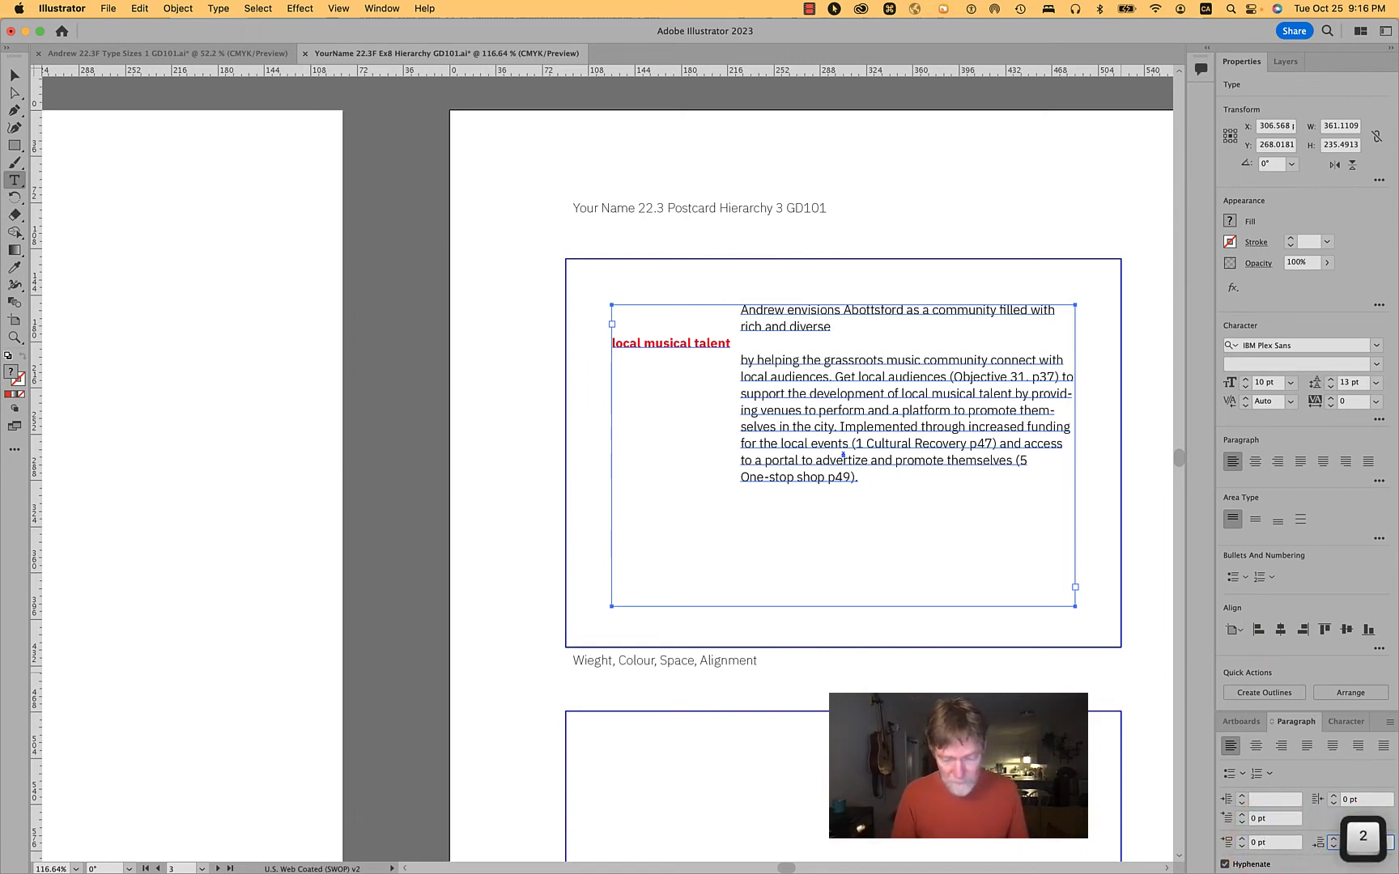
{"action": "key", "text": "Return"}
{"action": "left_click", "coordinate": [448, 437], "text": "super"}
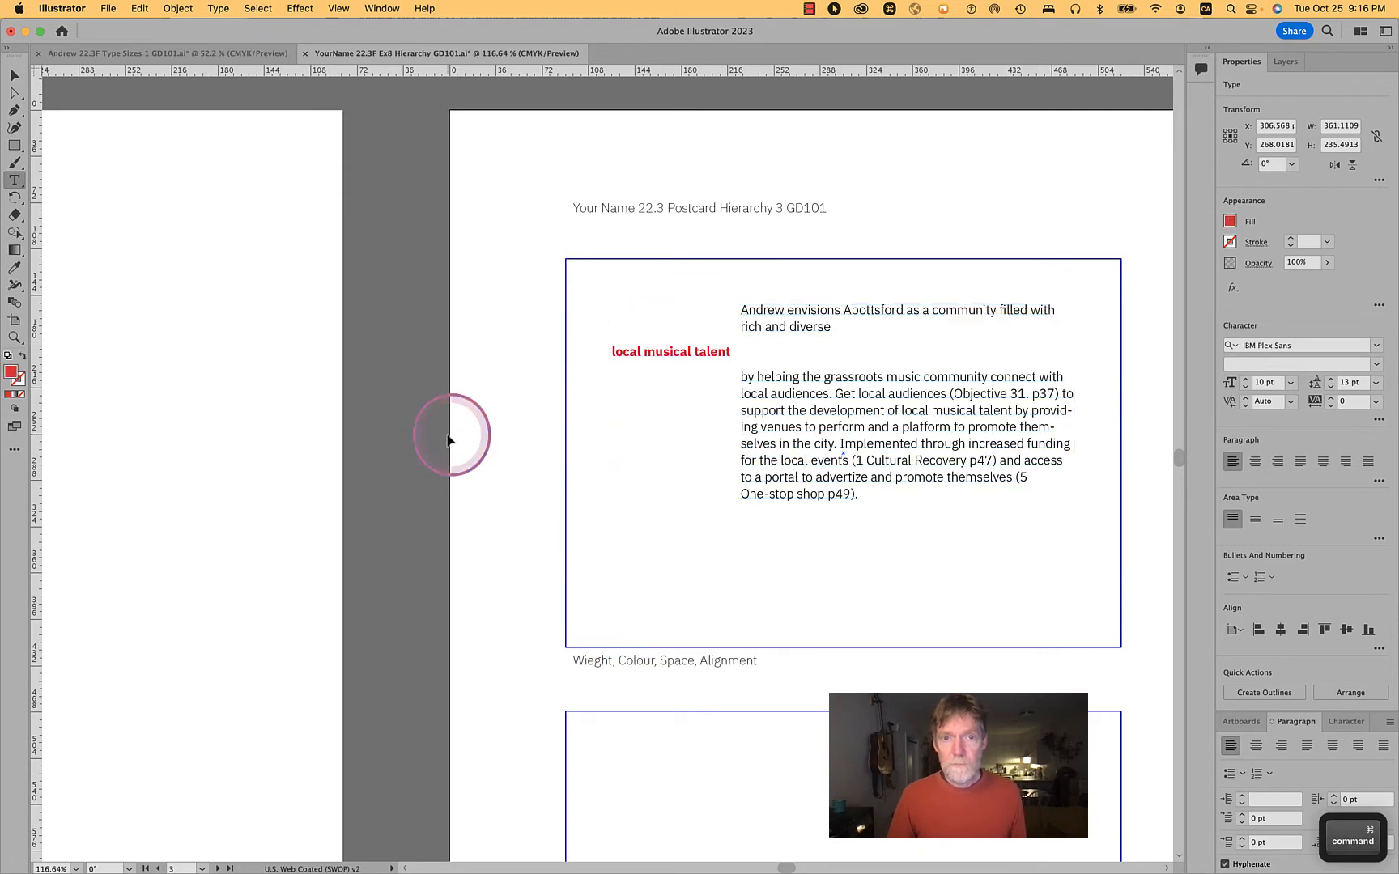
Copy the full text of the Weight, Colour, Space, Alignment postcard and paste it into the Scale, Space, Alignment postcard's empty frame.
{"action": "scroll", "coordinate": [448, 437], "scroll_direction": "down", "scroll_amount": 2}
{"action": "scroll", "coordinate": [448, 437], "scroll_direction": "down", "scroll_amount": 2}
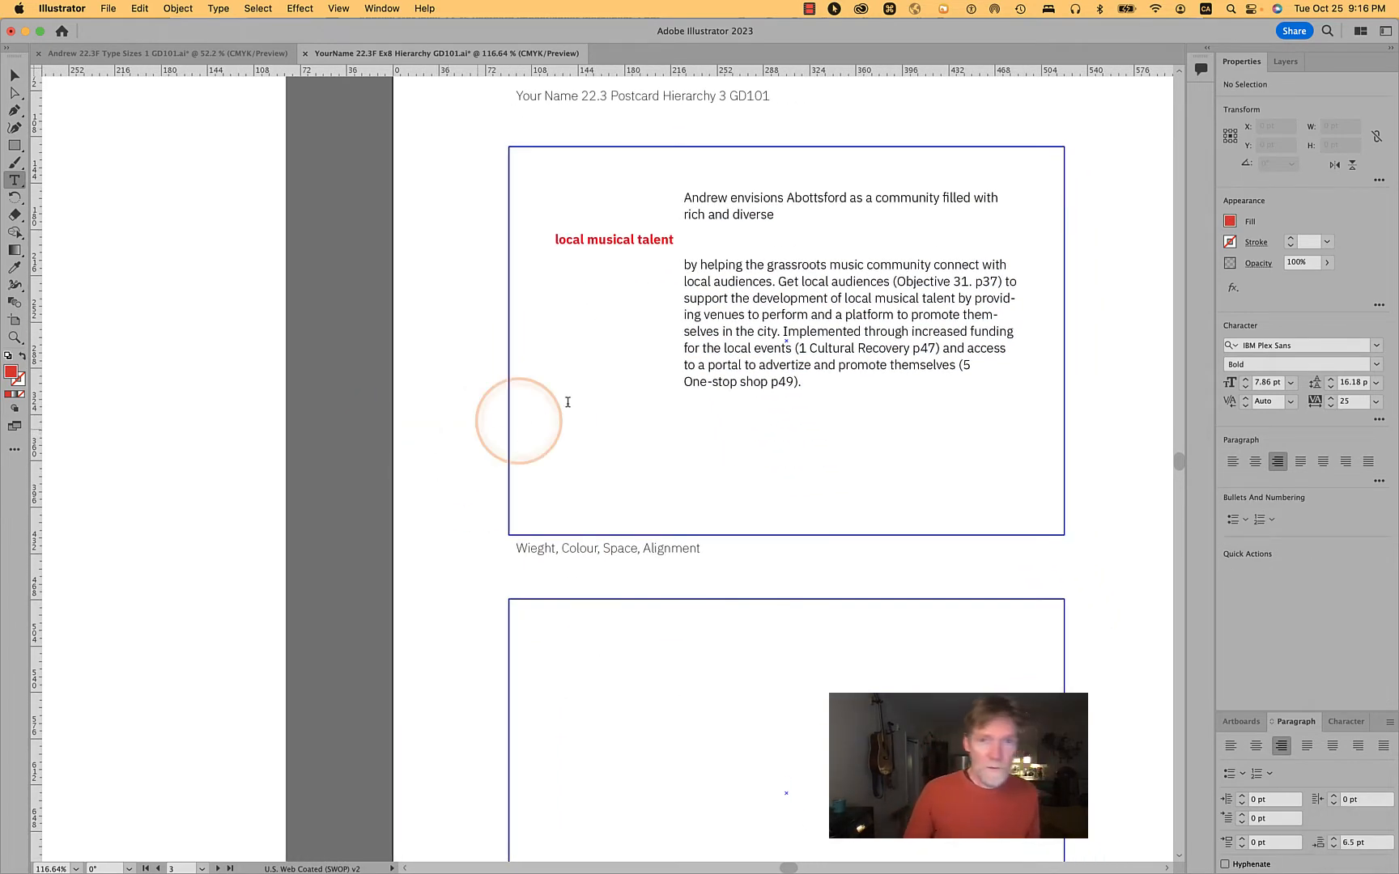
{"action": "left_click", "coordinate": [749, 314], "text": "super"}
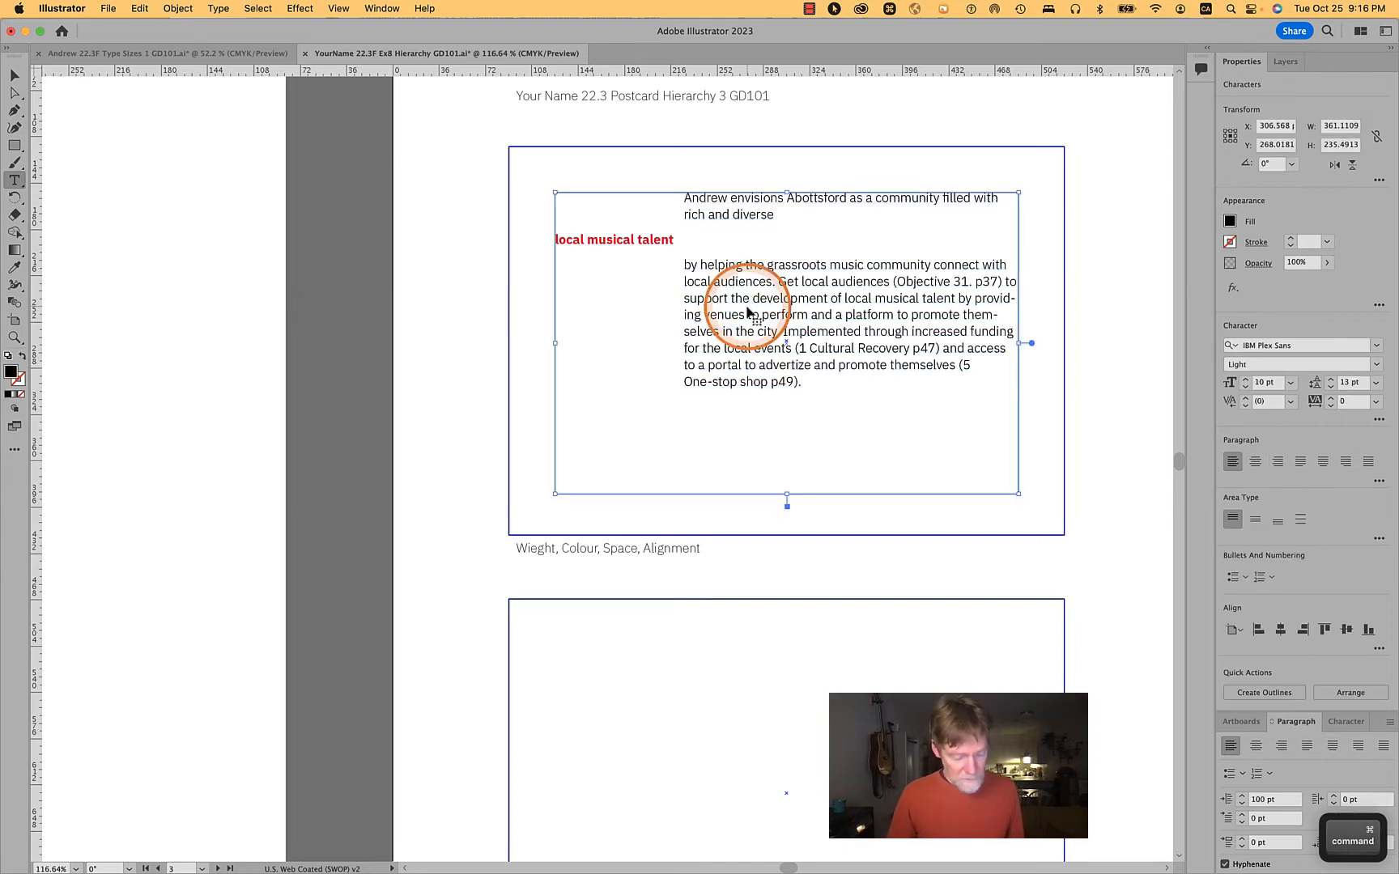
{"action": "key", "text": "super+a"}
{"action": "key", "text": "super+c"}
{"action": "scroll", "coordinate": [748, 314], "scroll_direction": "down", "scroll_amount": 5}
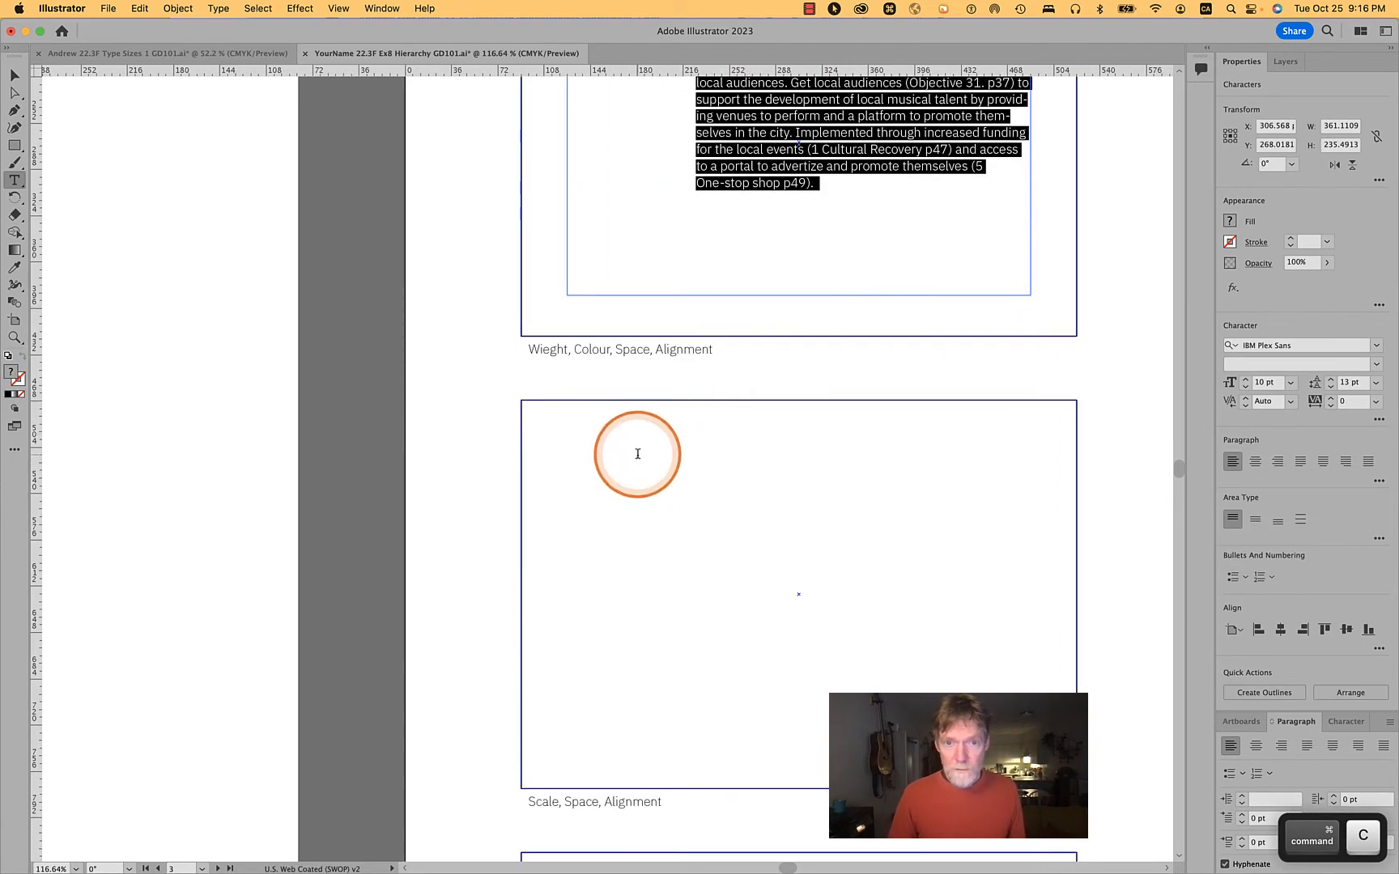
{"action": "left_click", "coordinate": [637, 450]}
{"action": "key", "text": "super"}
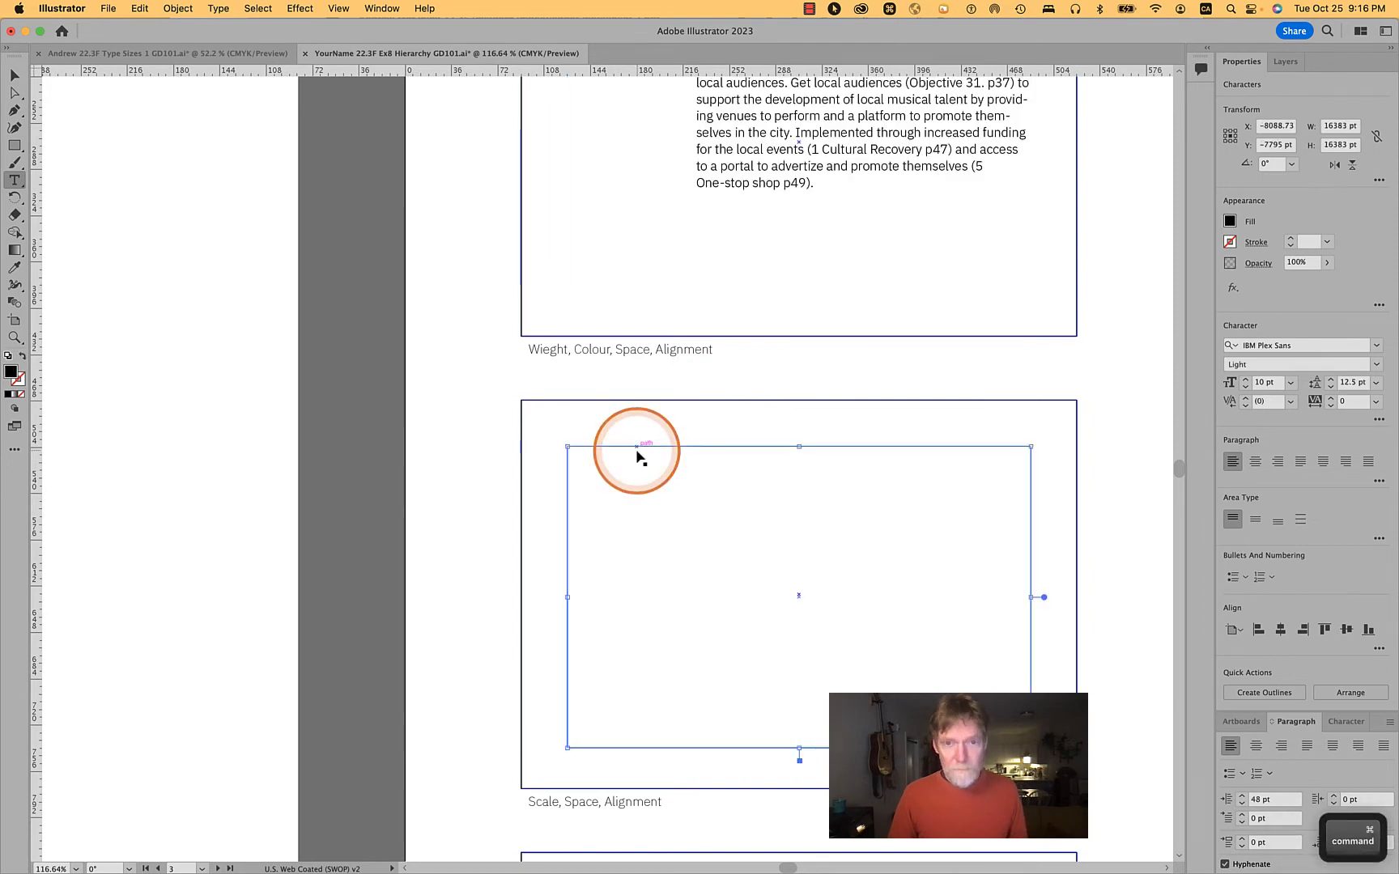
{"action": "key", "text": "super+v"}
Restyle "local musical talent" in the Scale, Space, Alignment postcard with a Black fill and the Light weight.
{"action": "left_click_drag", "start_coordinate": [689, 495], "coordinate": [447, 491]}
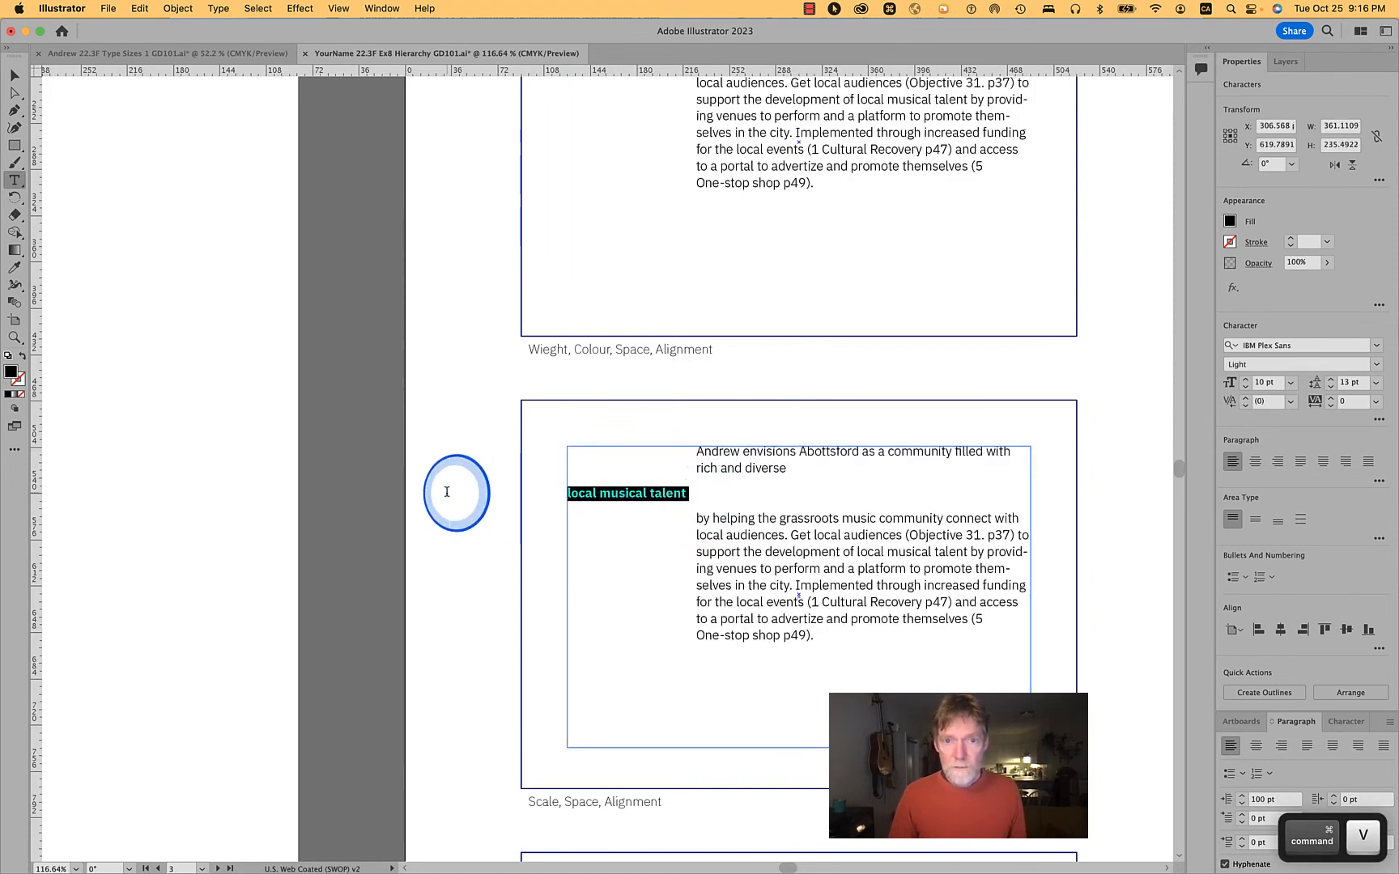
{"action": "left_click", "coordinate": [1229, 221]}
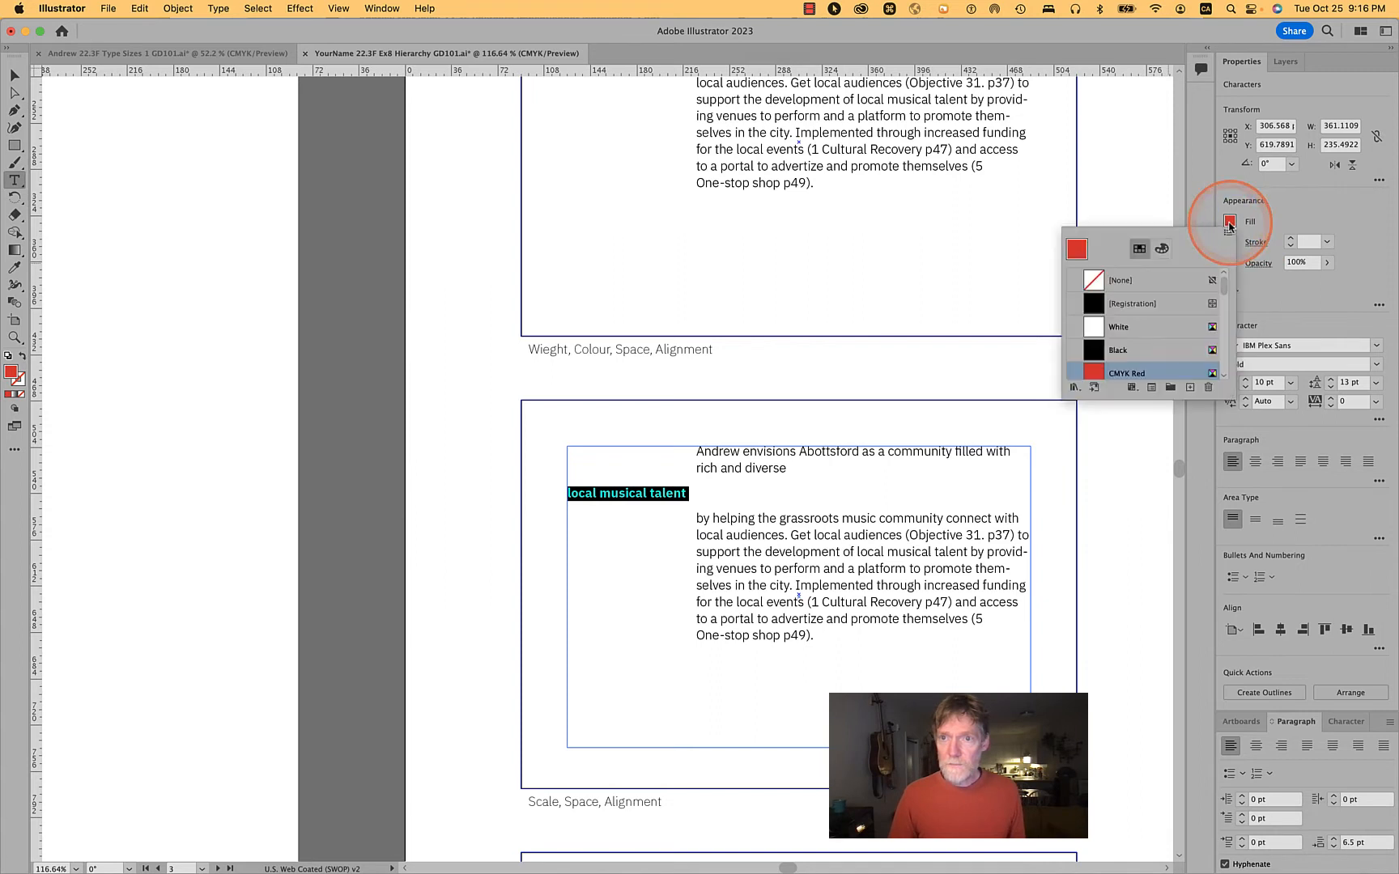
{"action": "left_click", "coordinate": [1119, 355]}
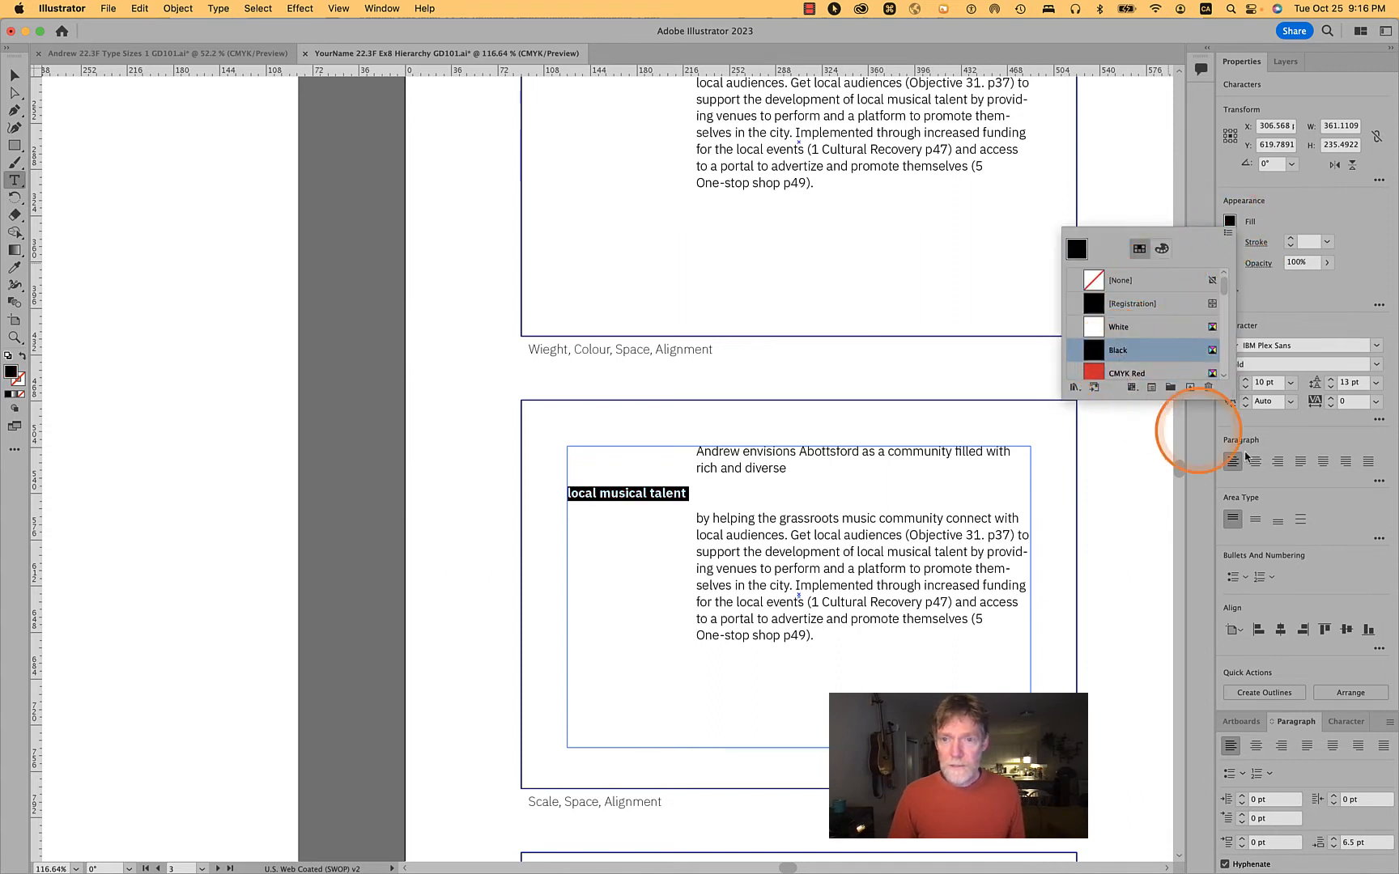
{"action": "left_click", "coordinate": [1350, 241]}
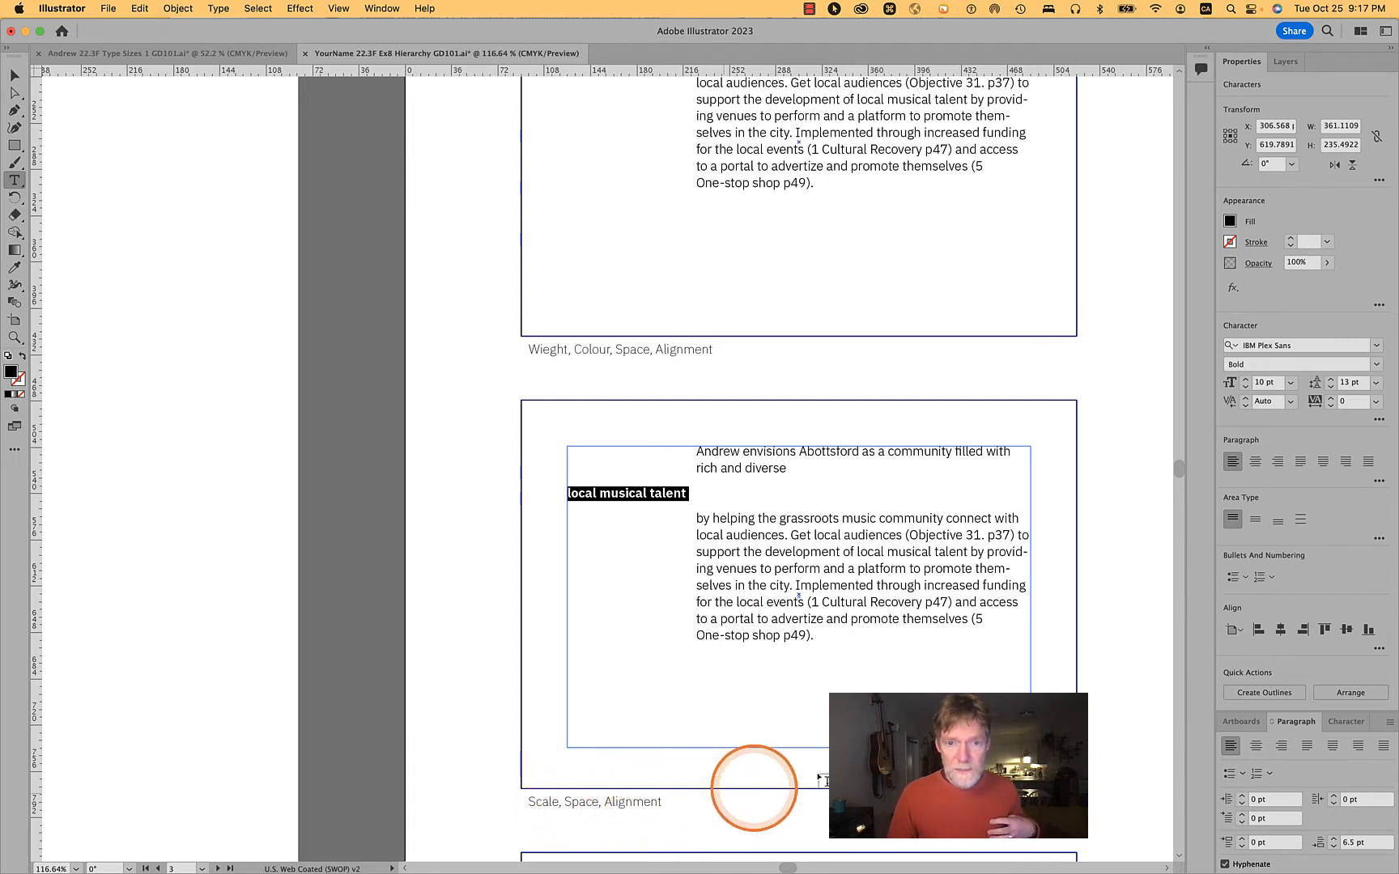
{"action": "left_click", "coordinate": [1376, 367]}
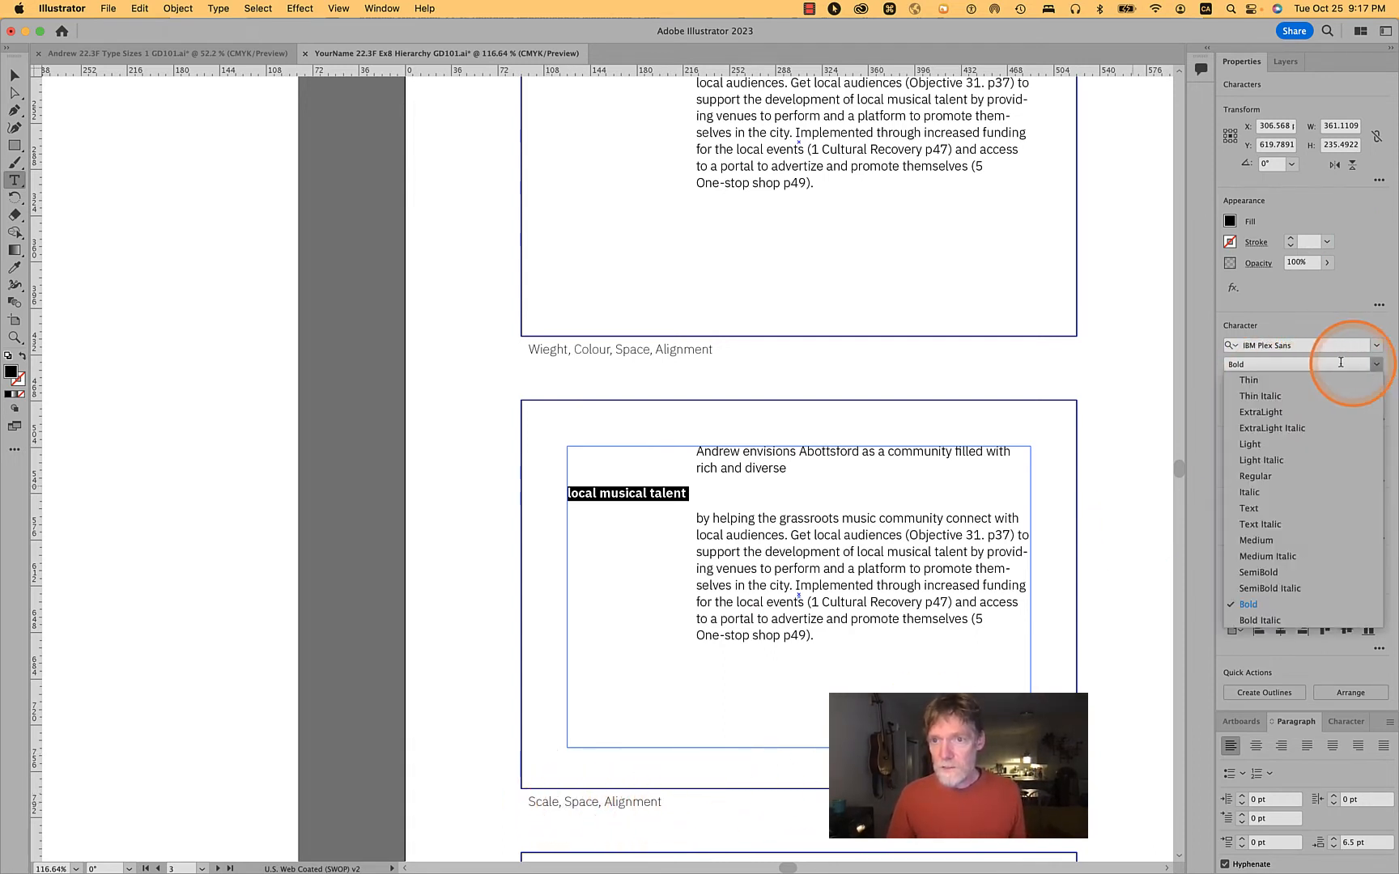
{"action": "left_click", "coordinate": [1279, 446]}
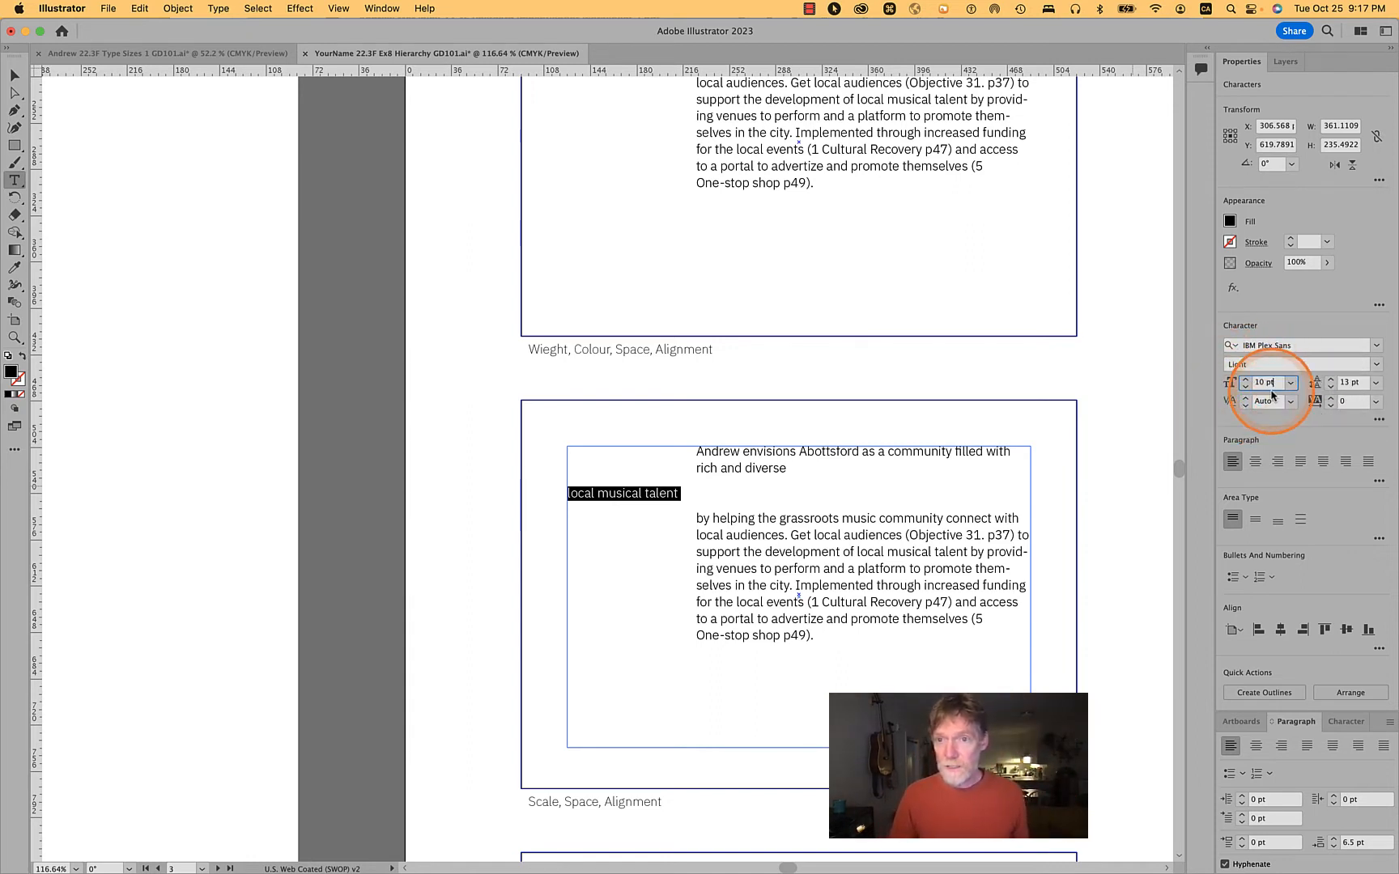
Scale the "local musical talent" line's font size by 1.618 to 16.18 pt and deselect the text.
{"action": "key", "text": "shift"}
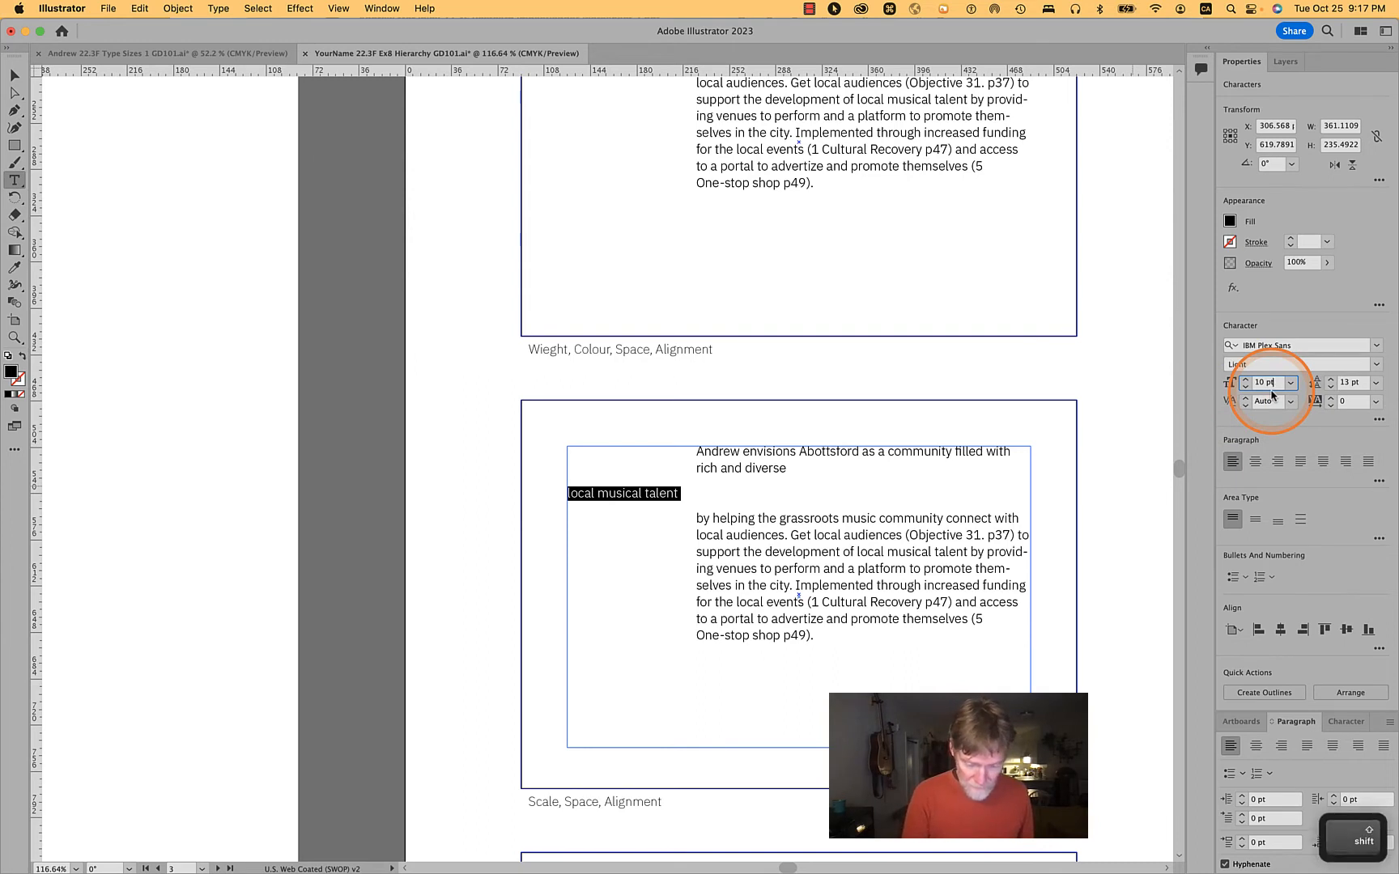
{"action": "type", "text": "*1"}
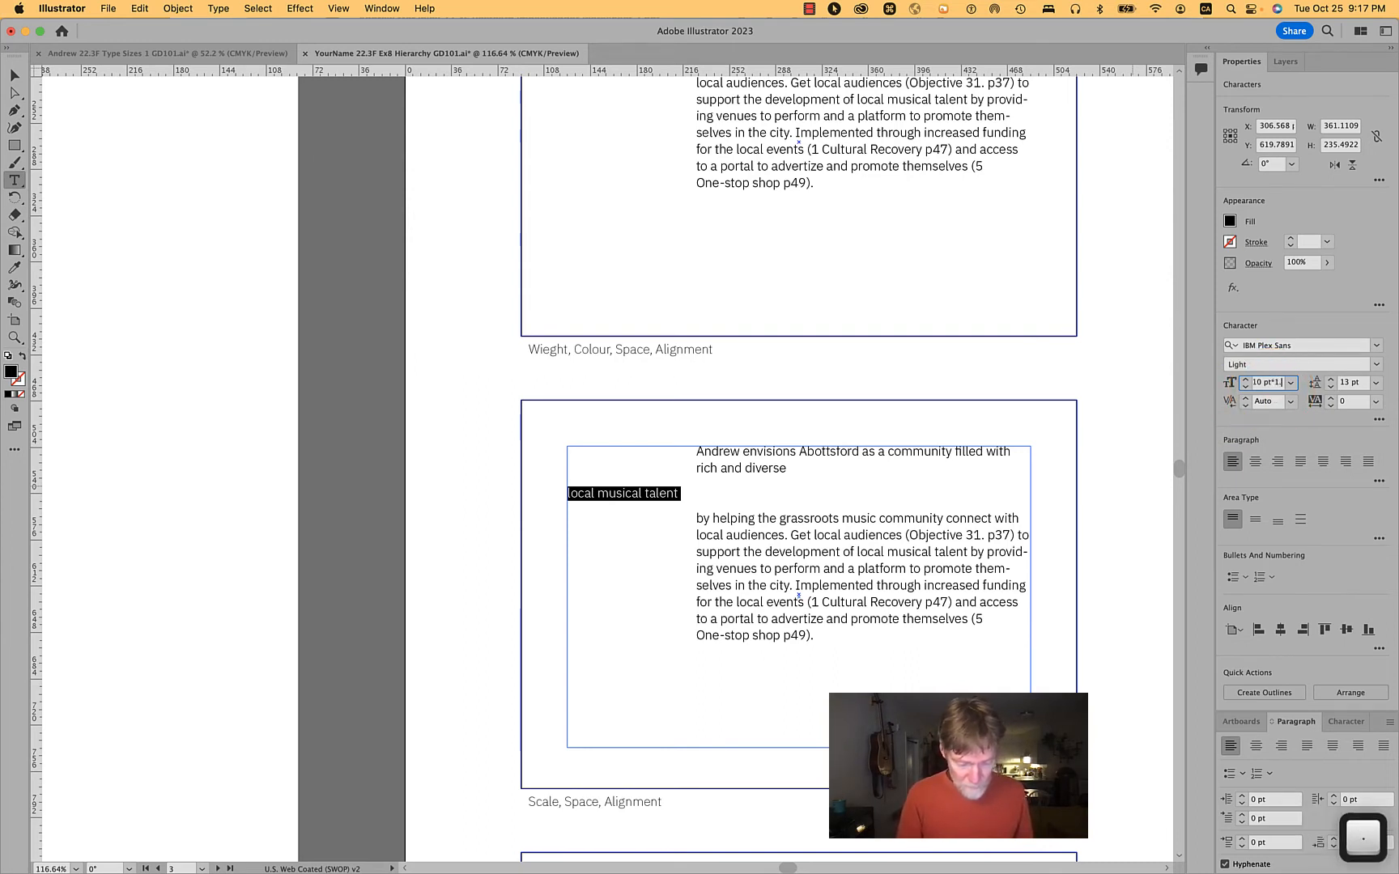
{"action": "type", "text": ".618"}
{"action": "key", "text": "Tab"}
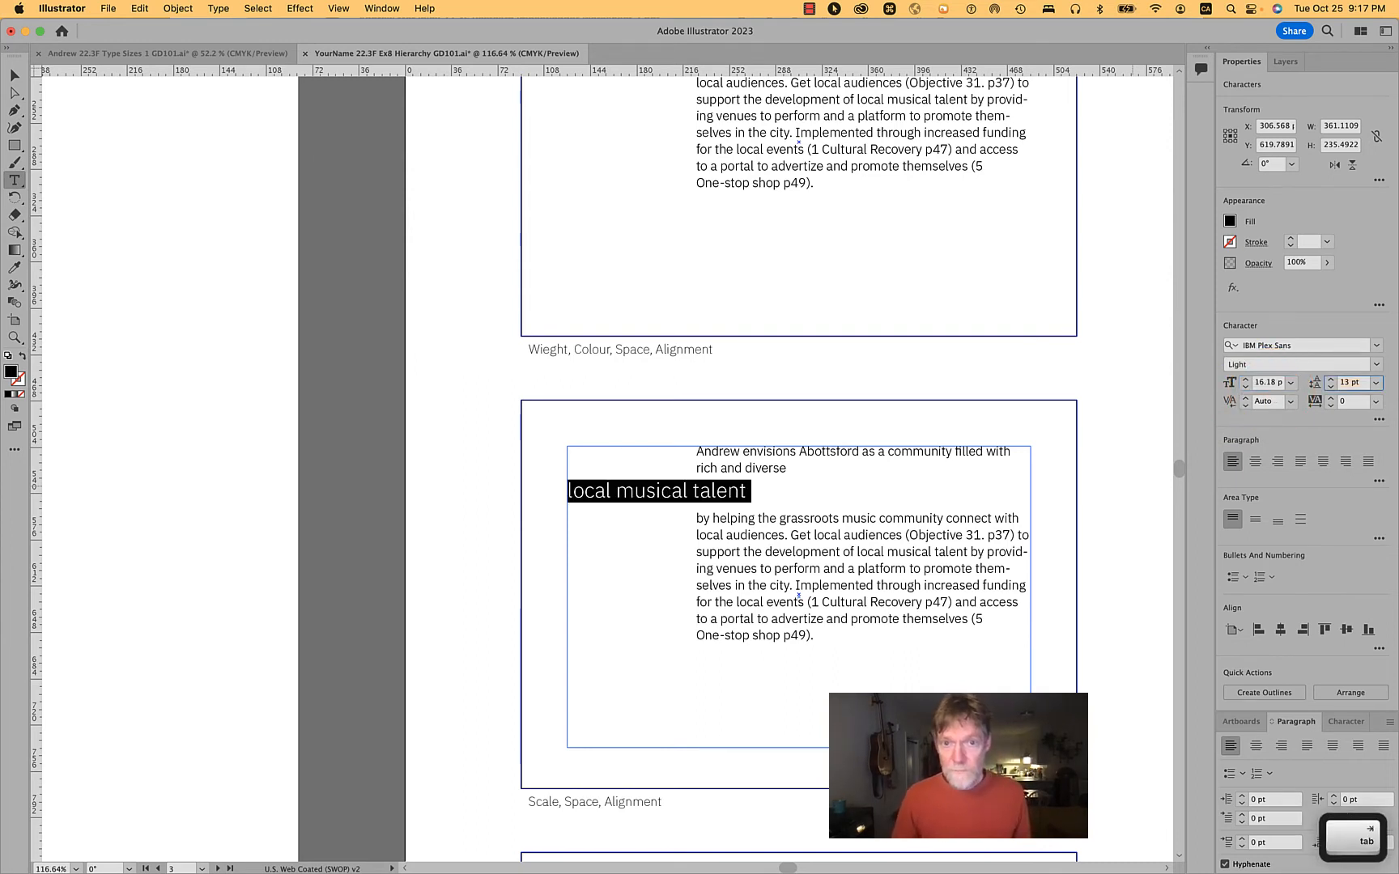
{"action": "left_click", "coordinate": [1114, 490], "text": "super"}
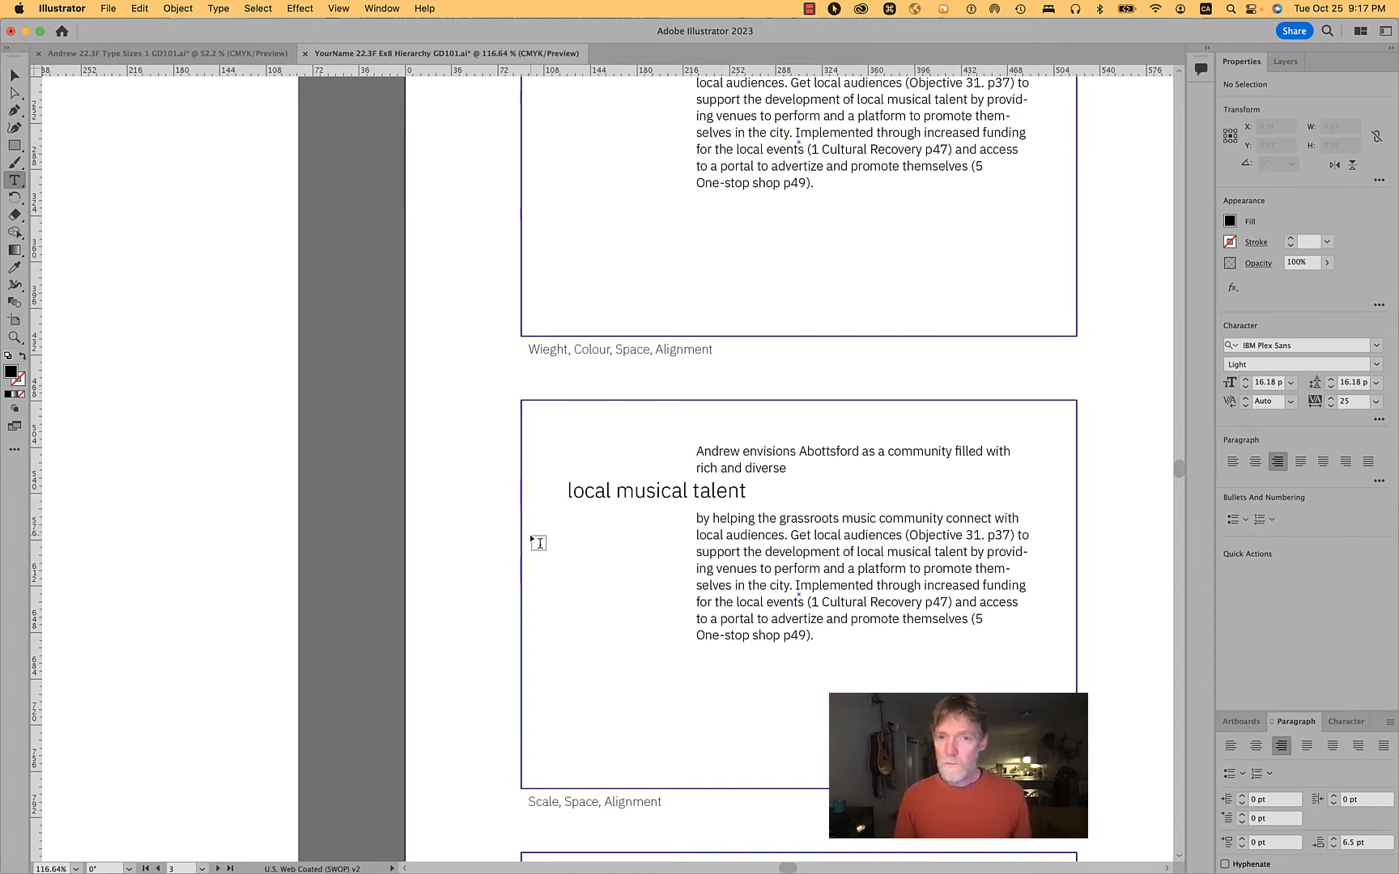
Set the leading of the "local musical talent" line in the Scale, Space, Alignment postcard to 16.18 pt and deselect the text.
{"action": "scroll", "coordinate": [759, 481], "scroll_direction": "up", "scroll_amount": 8}
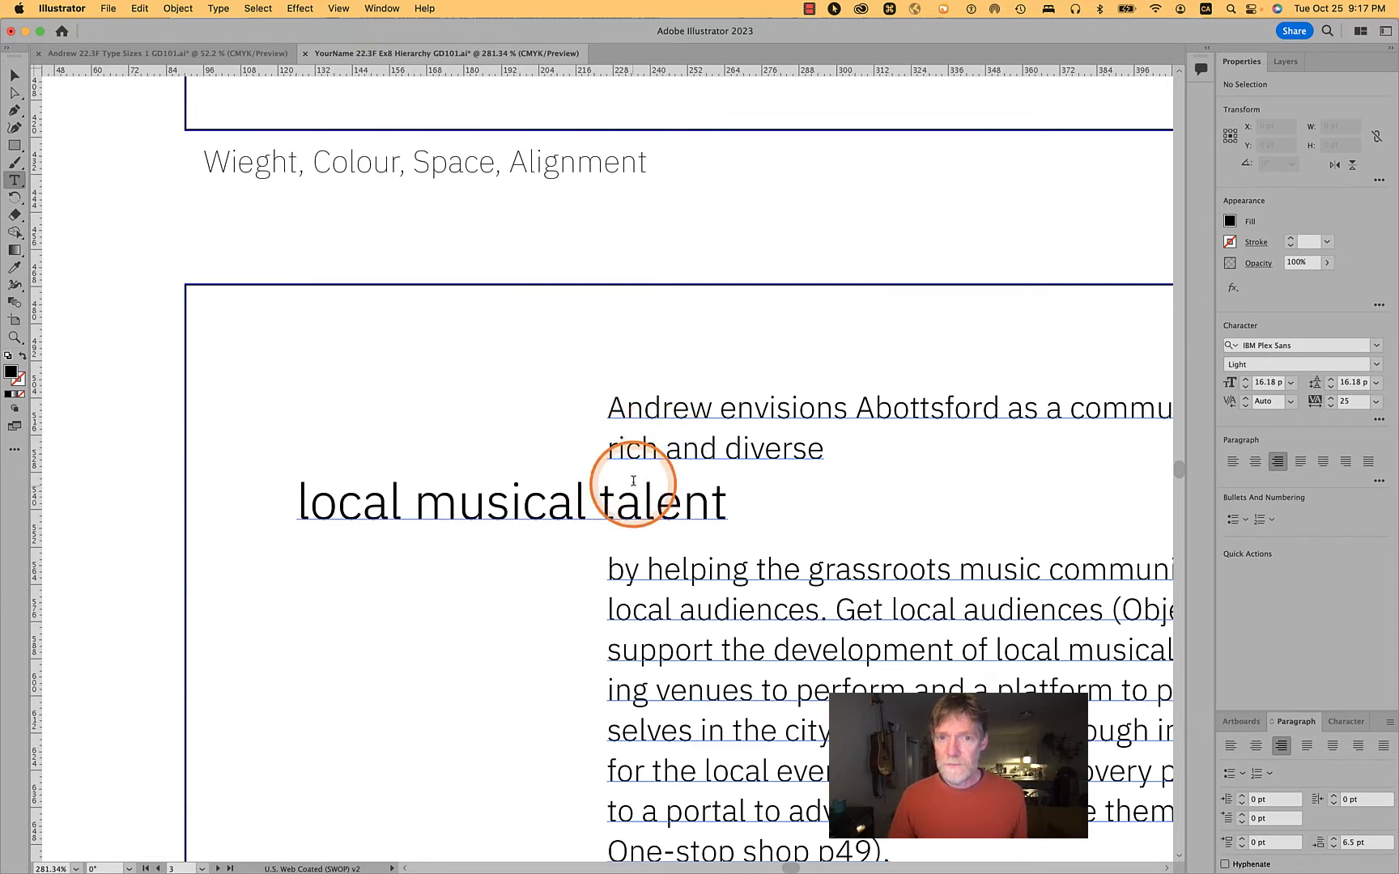
{"action": "left_click_drag", "start_coordinate": [734, 505], "coordinate": [294, 503]}
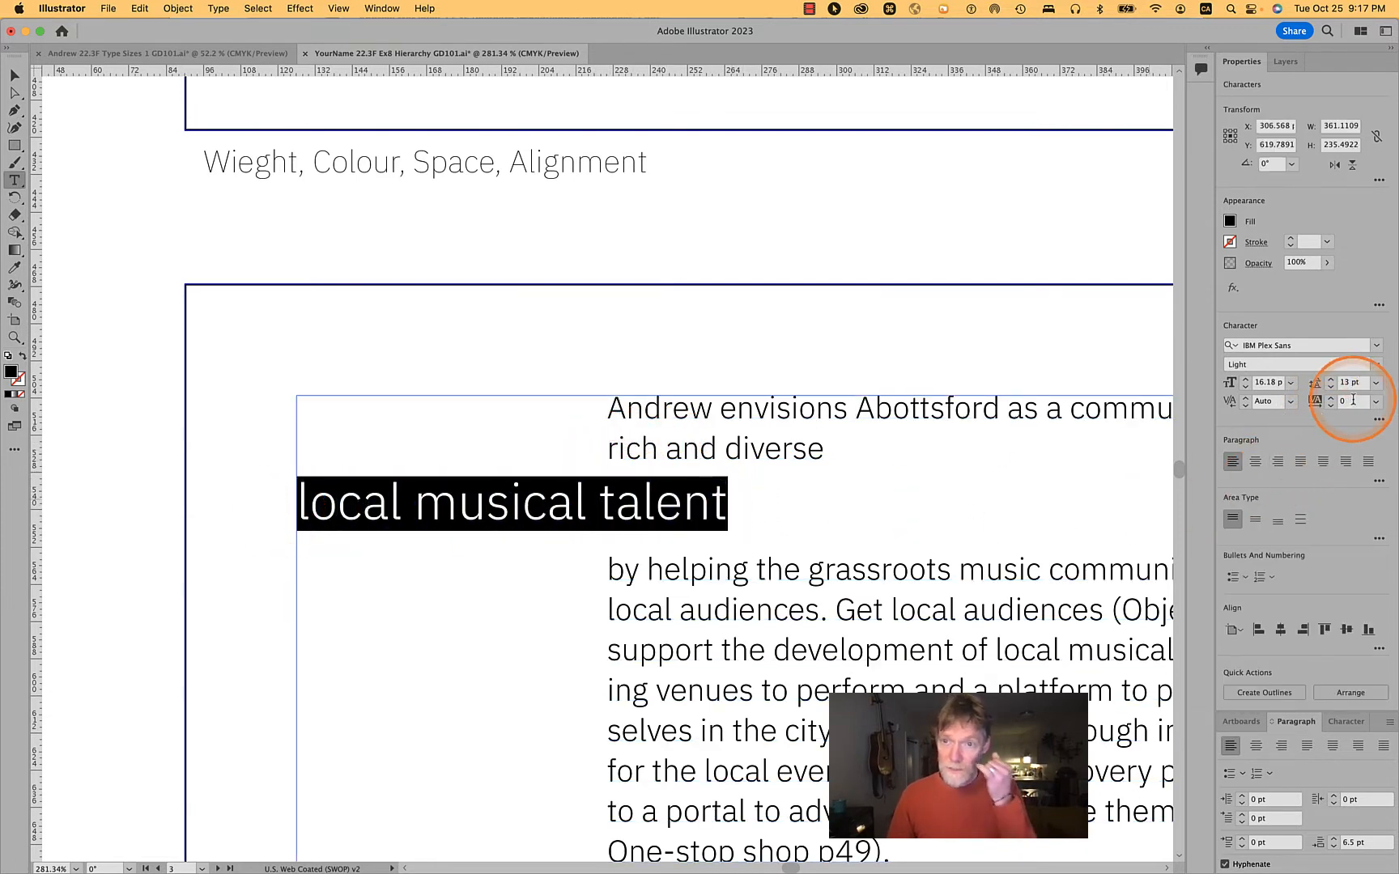
{"action": "left_click", "coordinate": [1315, 387]}
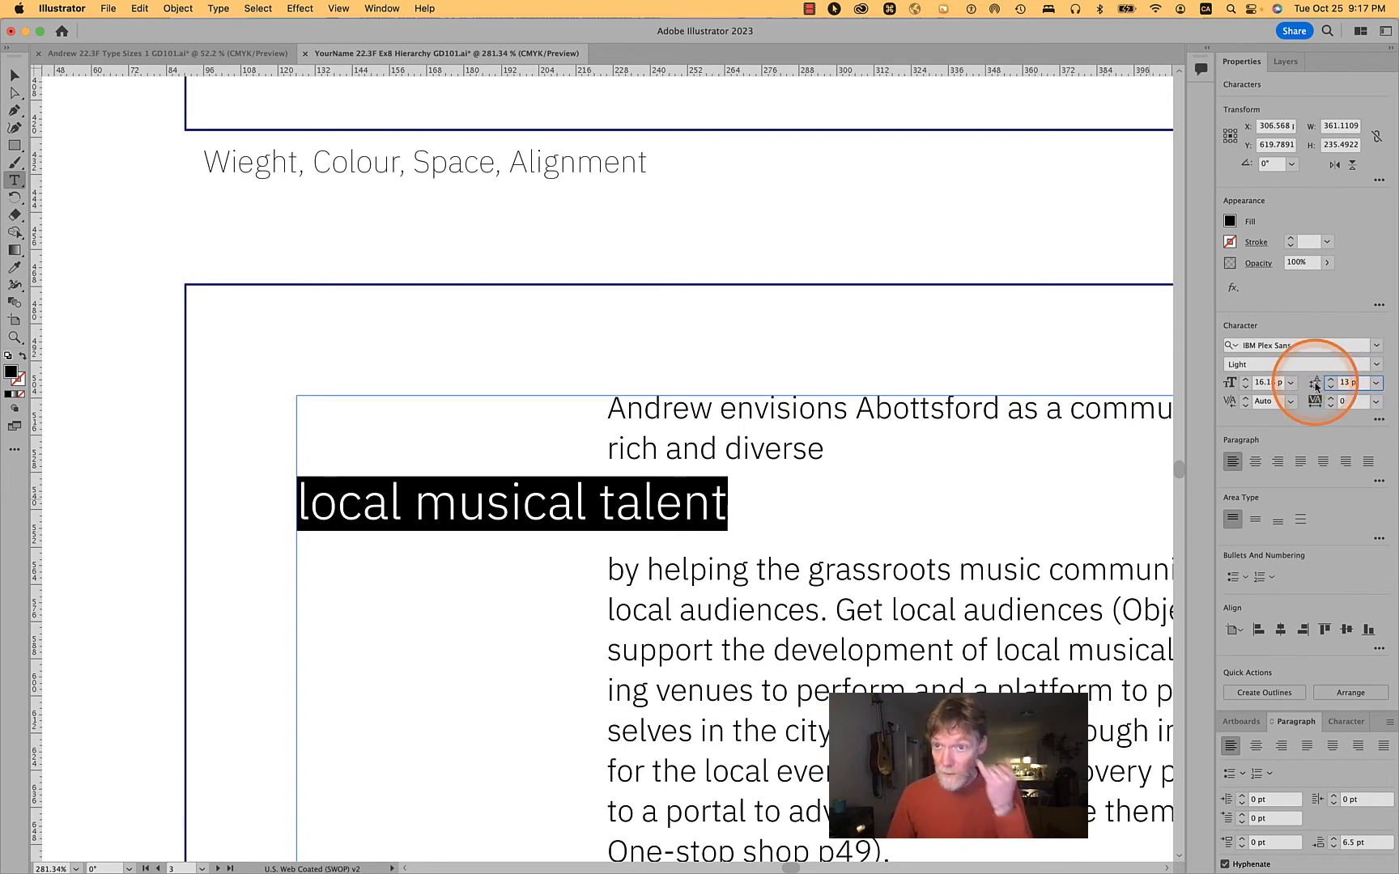
{"action": "left_click", "coordinate": [1267, 383]}
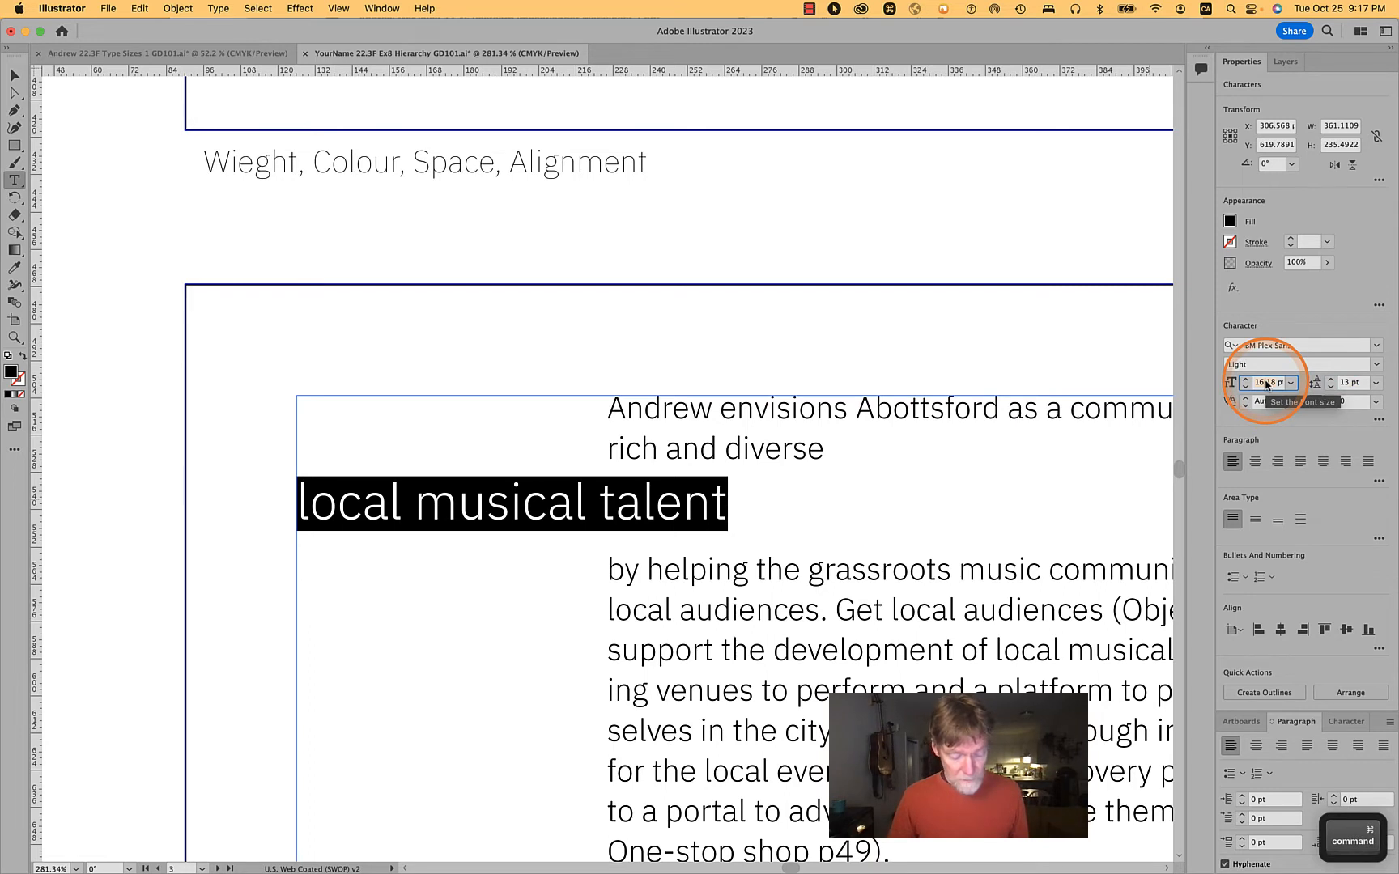
{"action": "left_click", "coordinate": [1345, 383]}
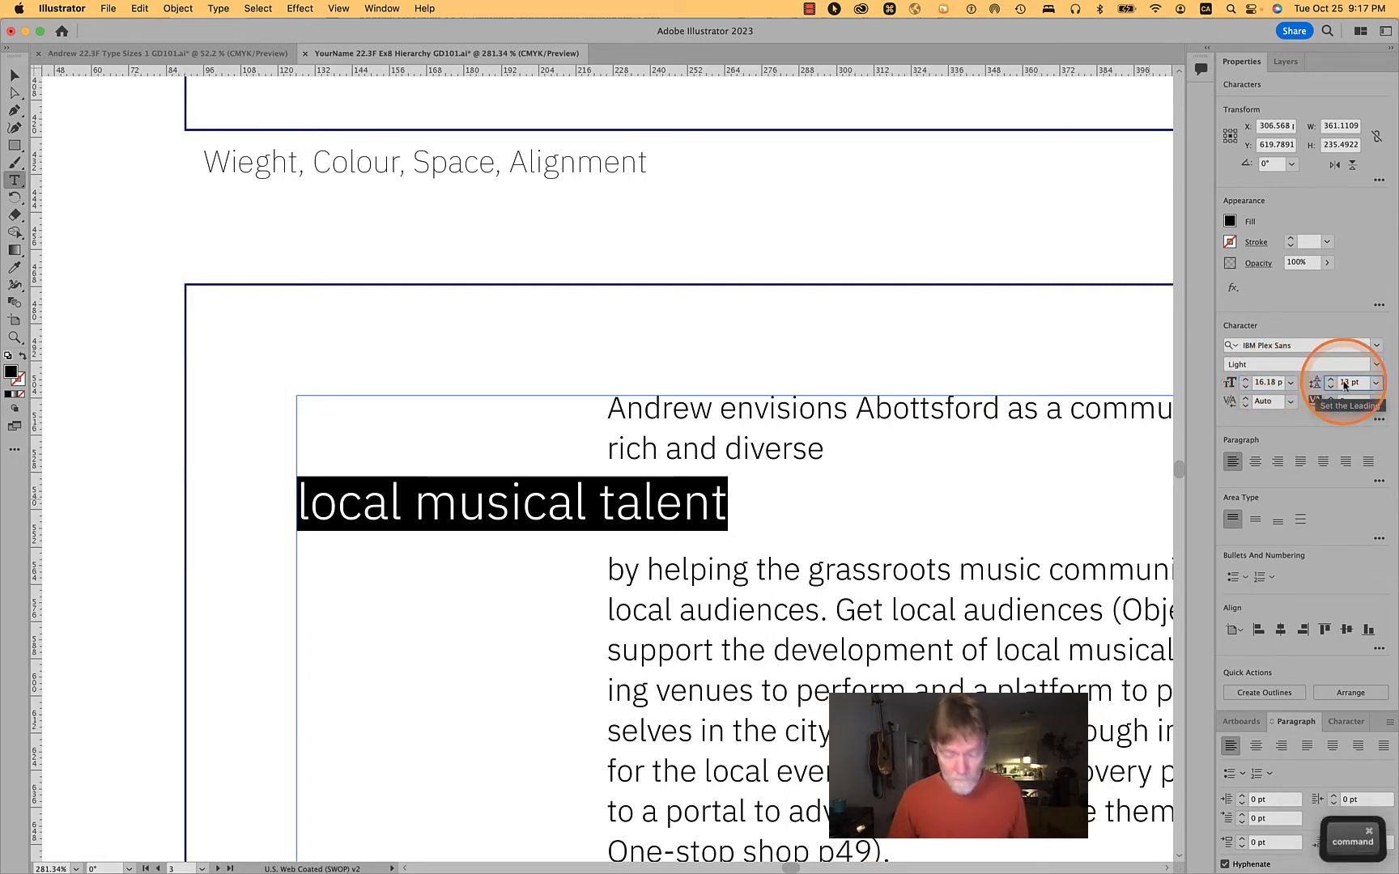
{"action": "type", "text": "16.18 pt"}
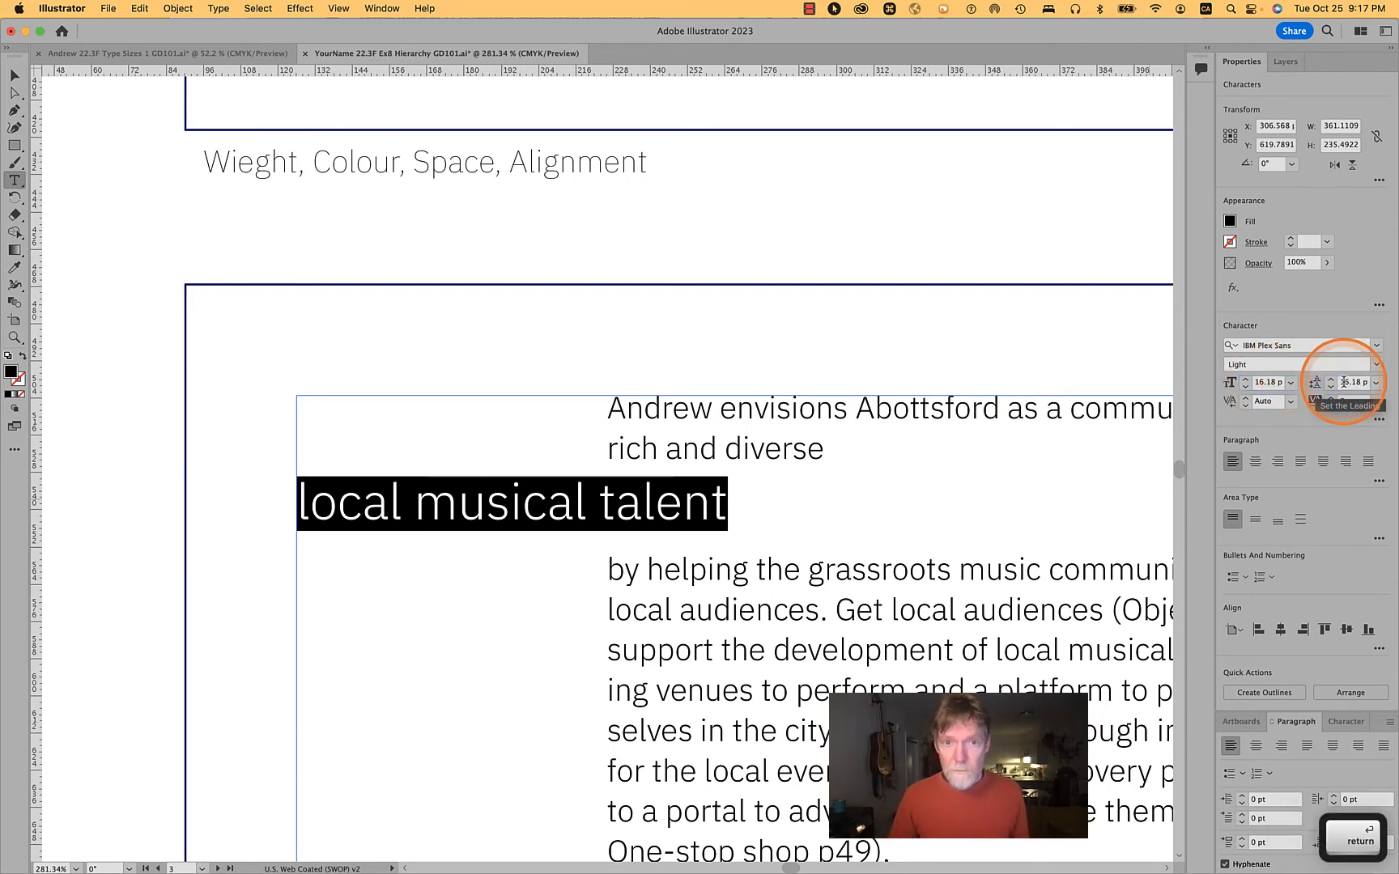
{"action": "key", "text": "Return"}
{"action": "left_click", "coordinate": [167, 532], "text": "super"}
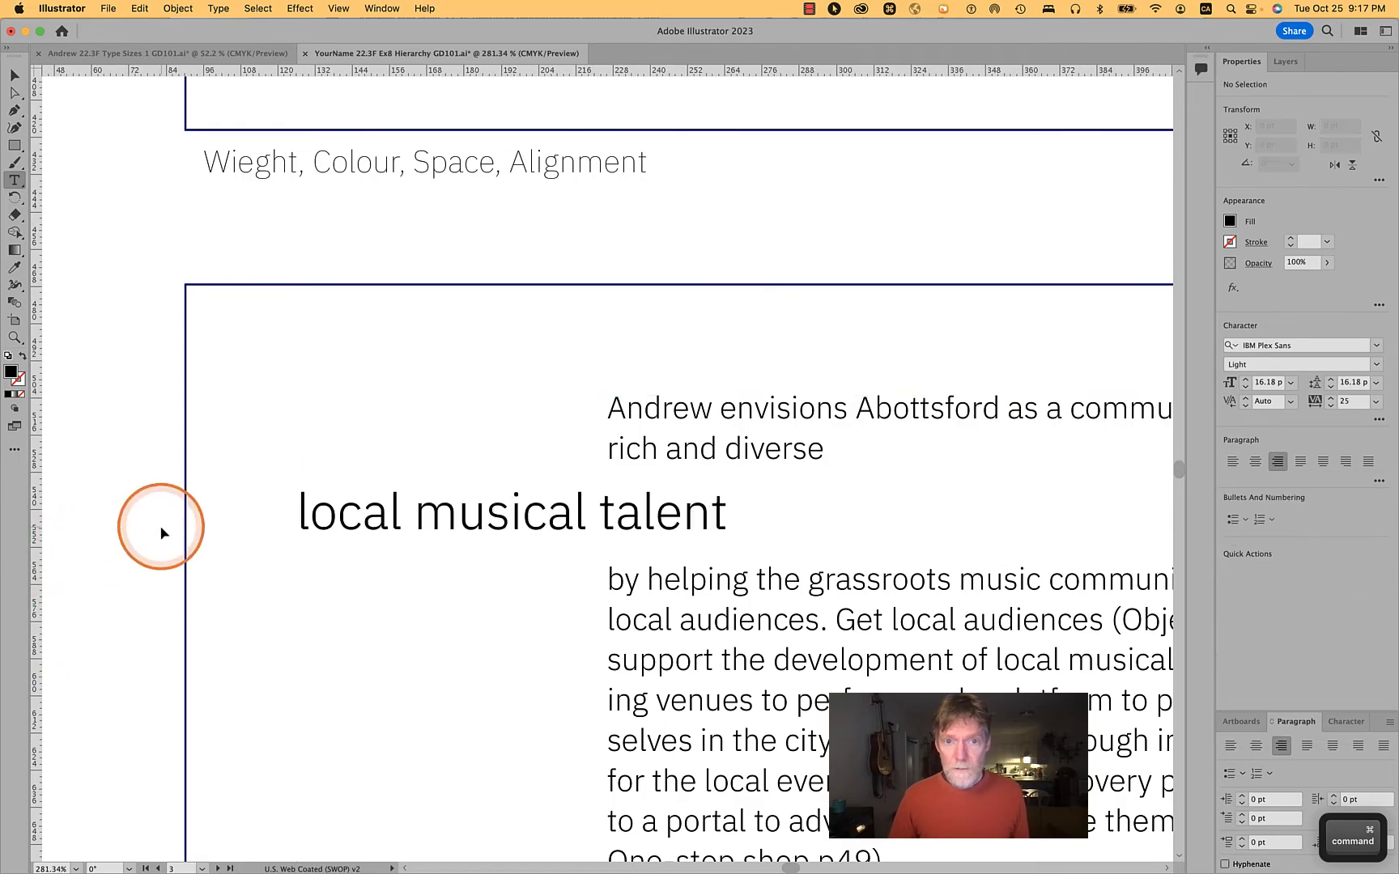
{"action": "scroll", "coordinate": [787, 538], "scroll_direction": "down", "scroll_amount": 5}
{"action": "scroll", "coordinate": [789, 541], "scroll_direction": "down", "scroll_amount": 5}
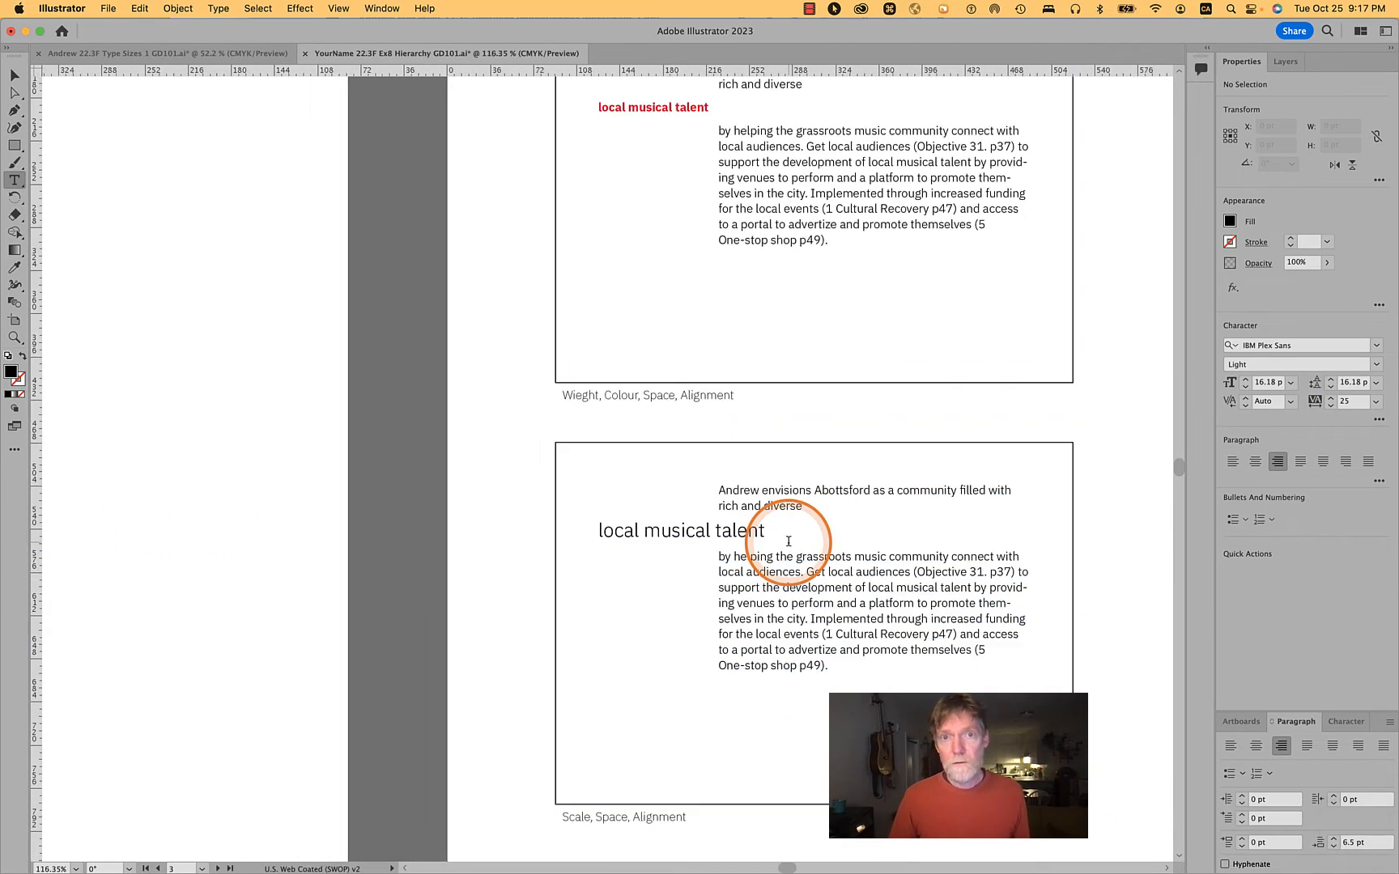
{"action": "scroll", "coordinate": [788, 540], "scroll_direction": "up", "scroll_amount": 4}
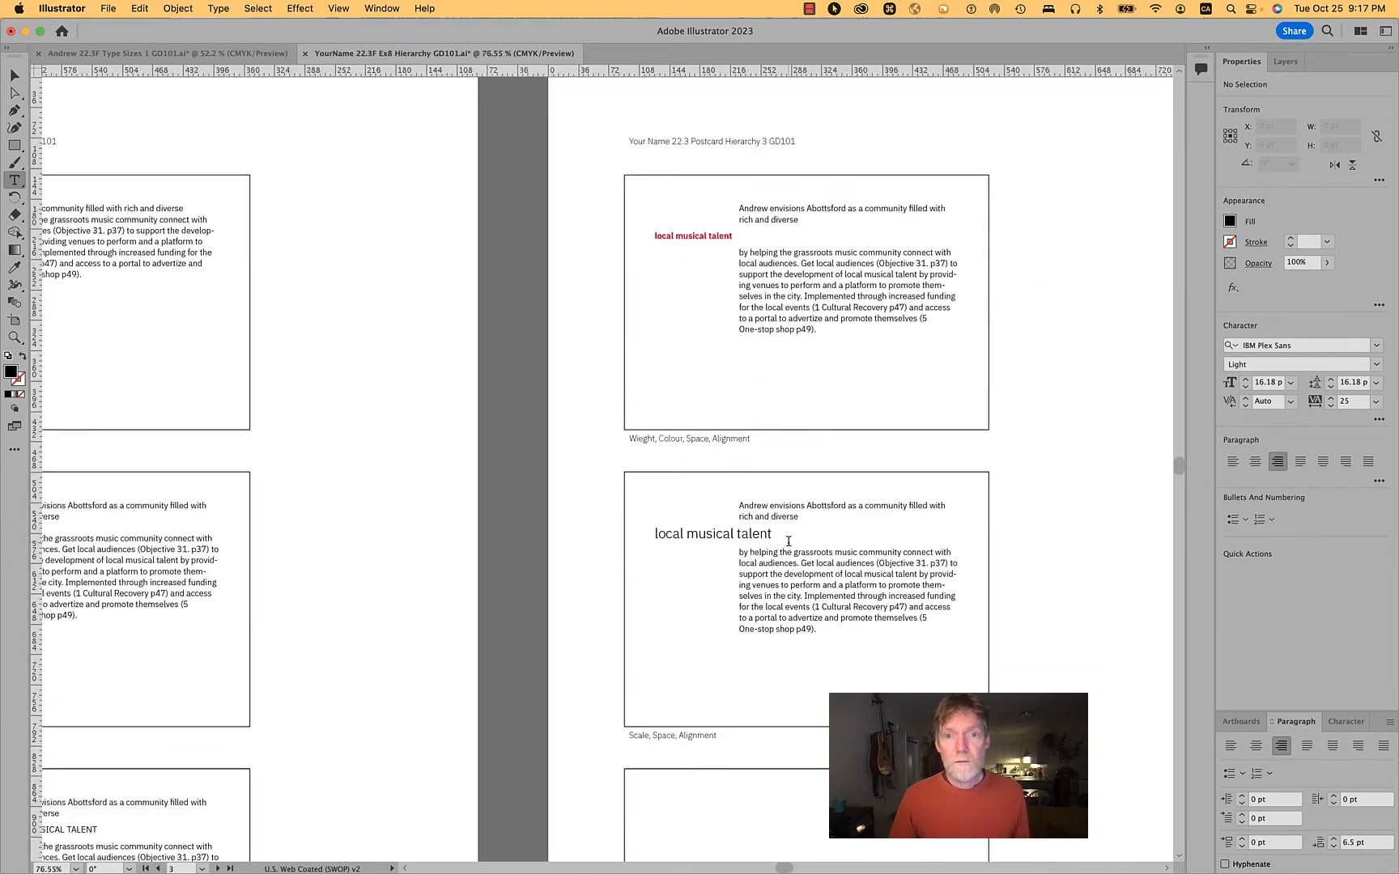
Select all text in the Scale, Space, Alignment postcard, and select the empty frame in the Scale, Space, Alignment, Colour, and Italic postcard.
{"action": "left_click", "coordinate": [773, 557]}
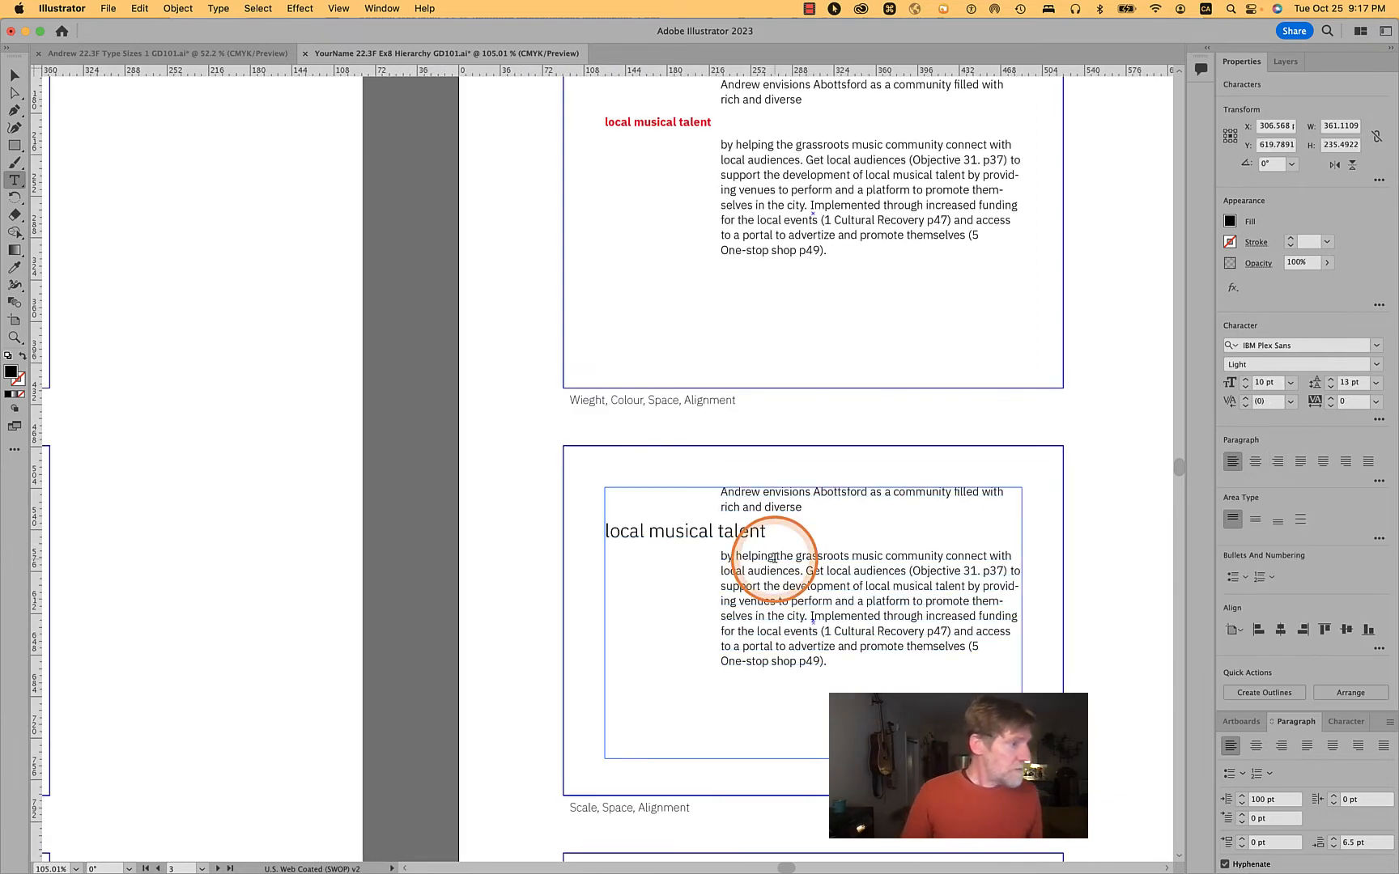
{"action": "key", "text": "super+a"}
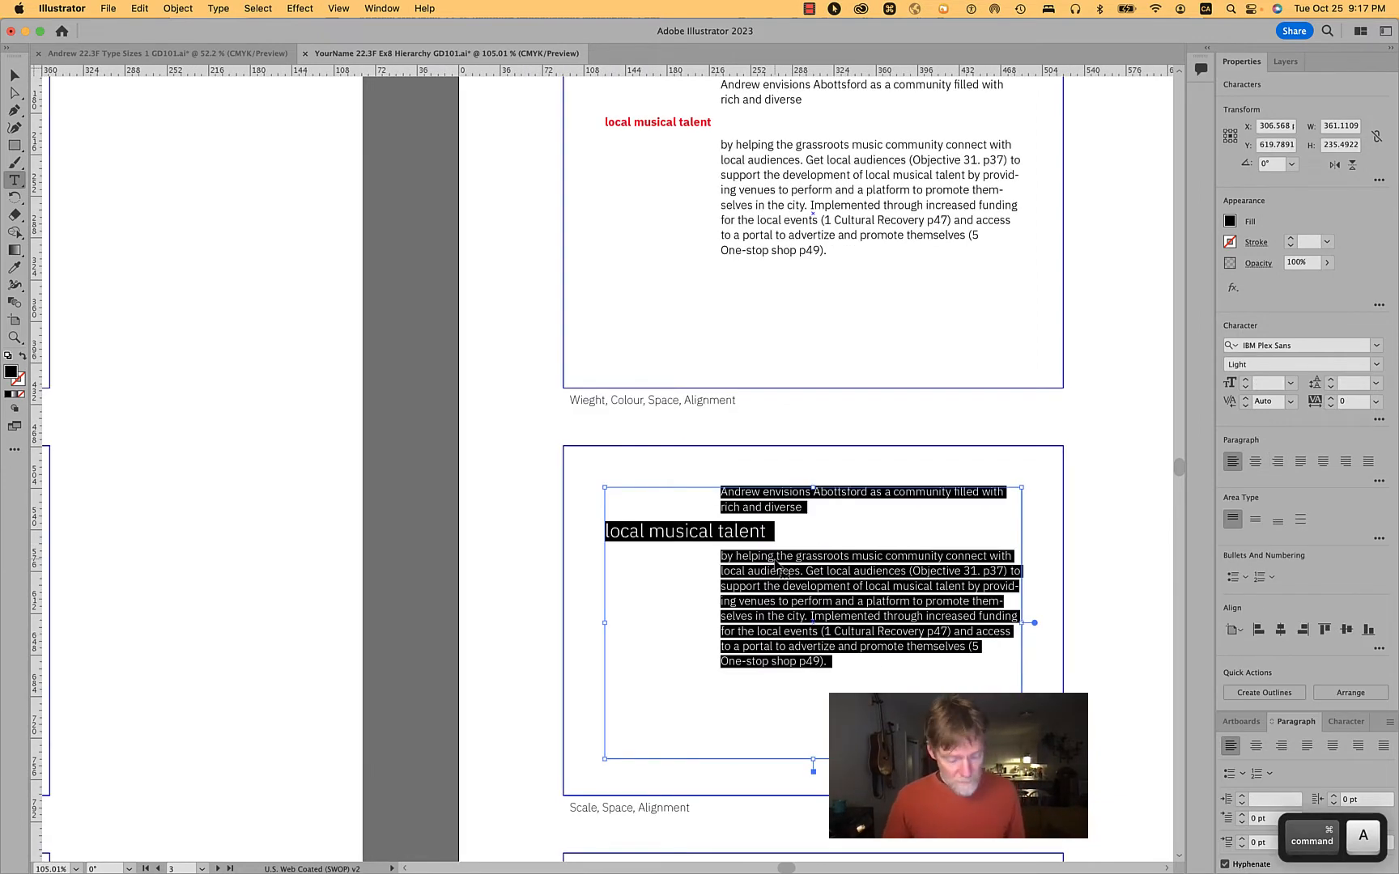
{"action": "scroll", "coordinate": [775, 557], "scroll_direction": "down", "scroll_amount": 10}
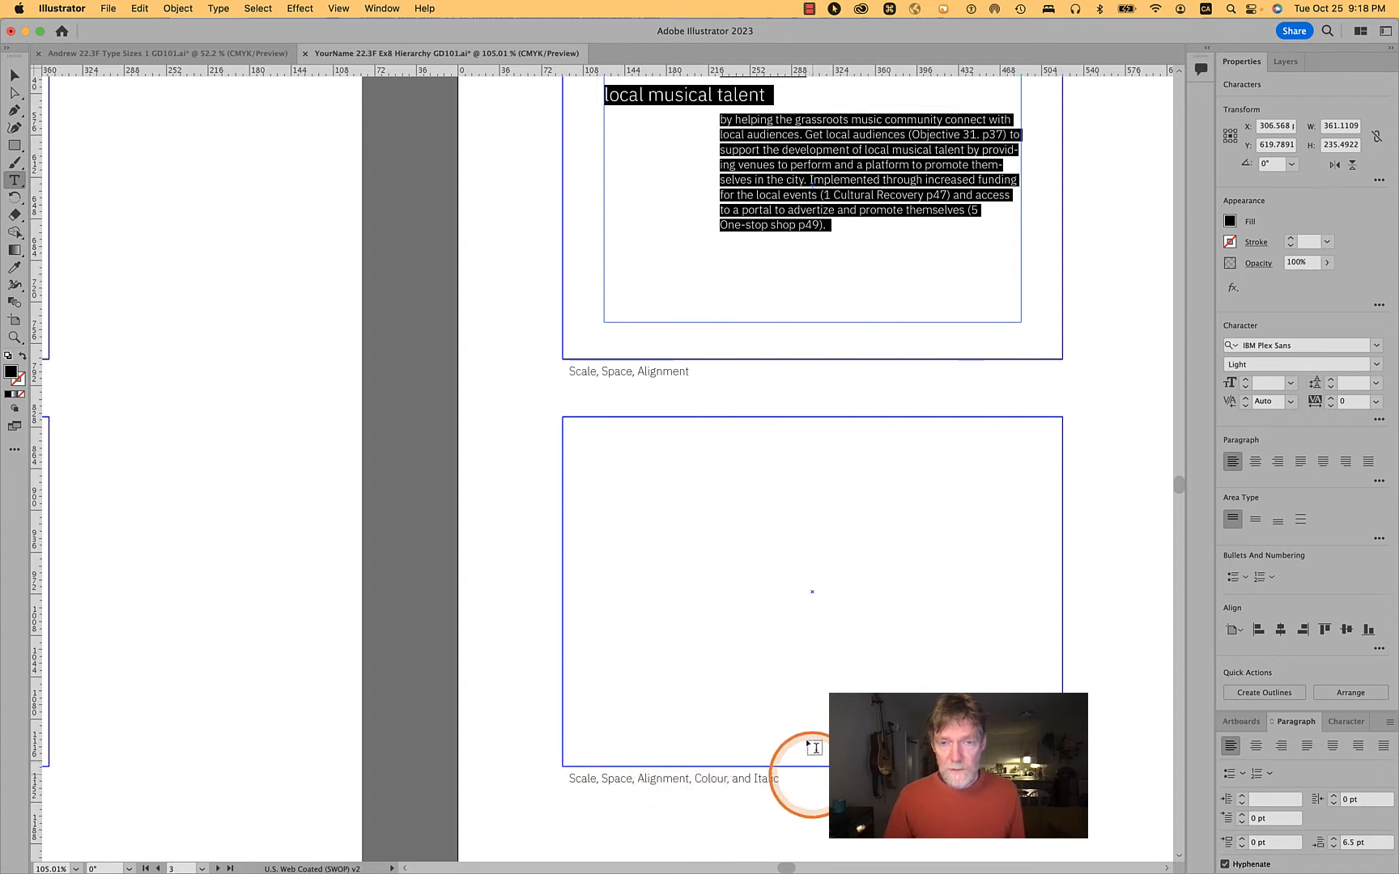
{"action": "left_click", "coordinate": [726, 466], "text": "super"}
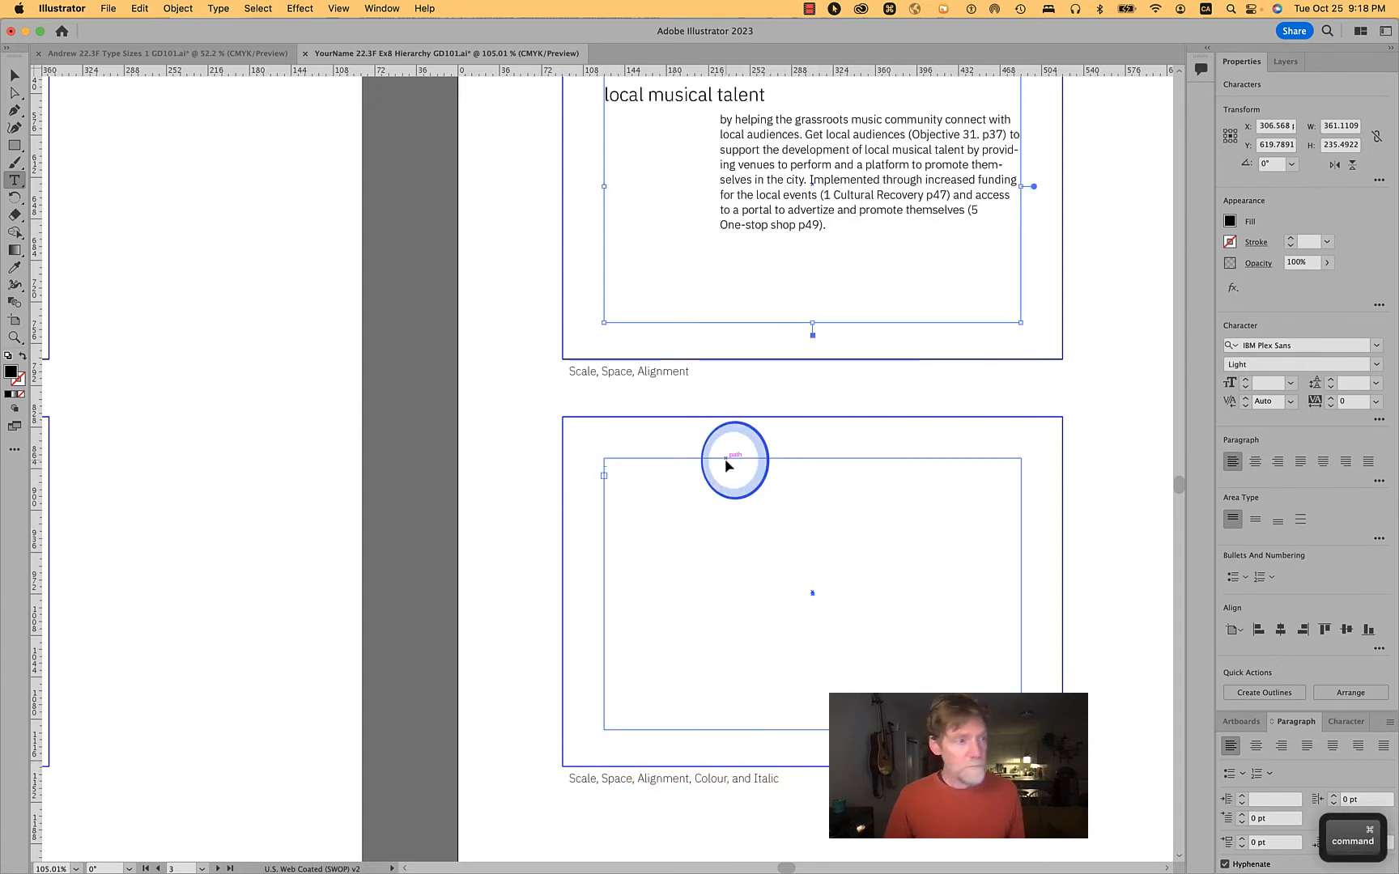
{"action": "left_click", "coordinate": [726, 465], "text": "super"}
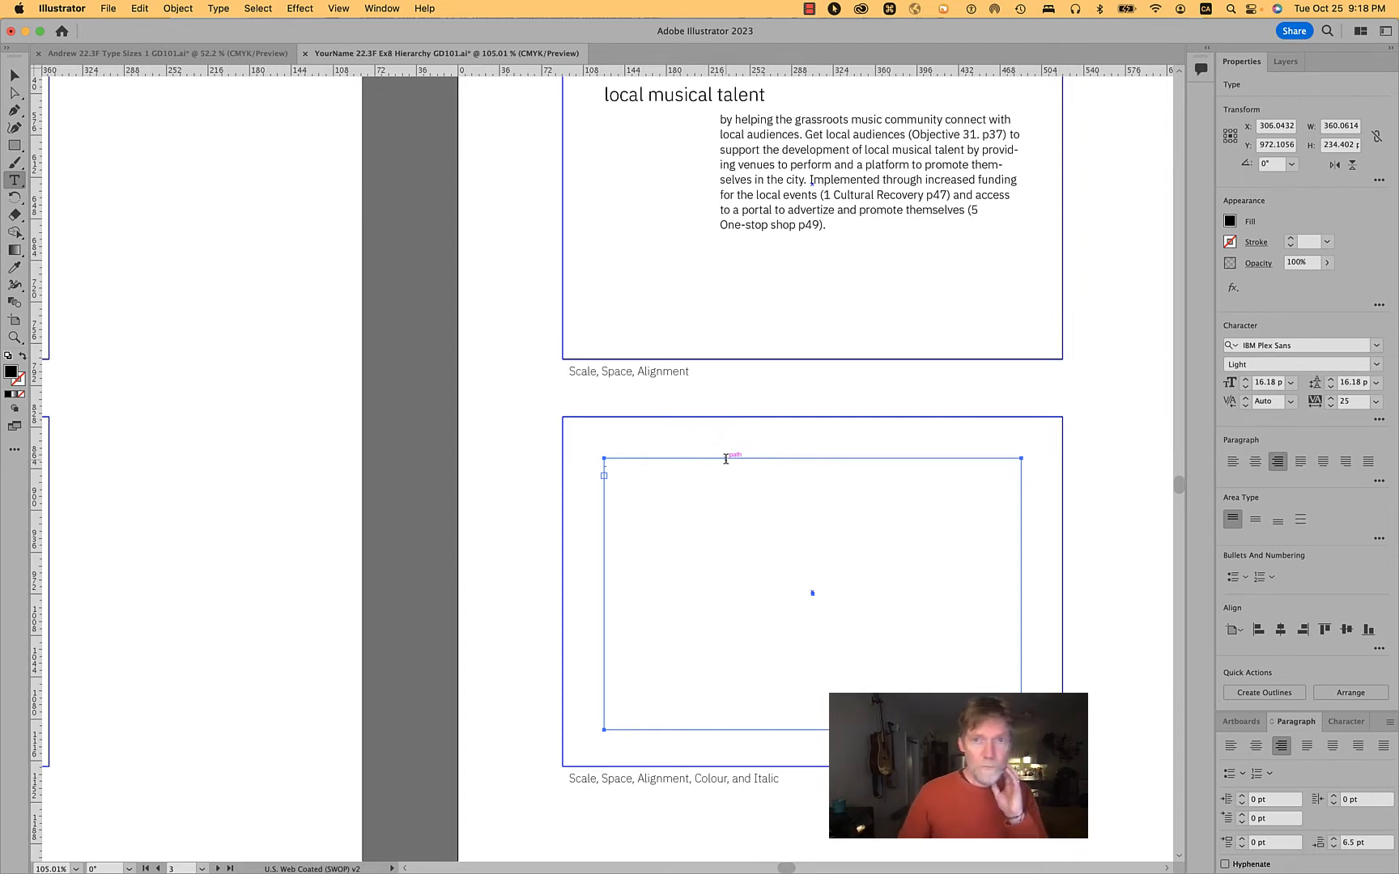
{"action": "scroll", "coordinate": [726, 459], "scroll_direction": "up", "scroll_amount": 1}
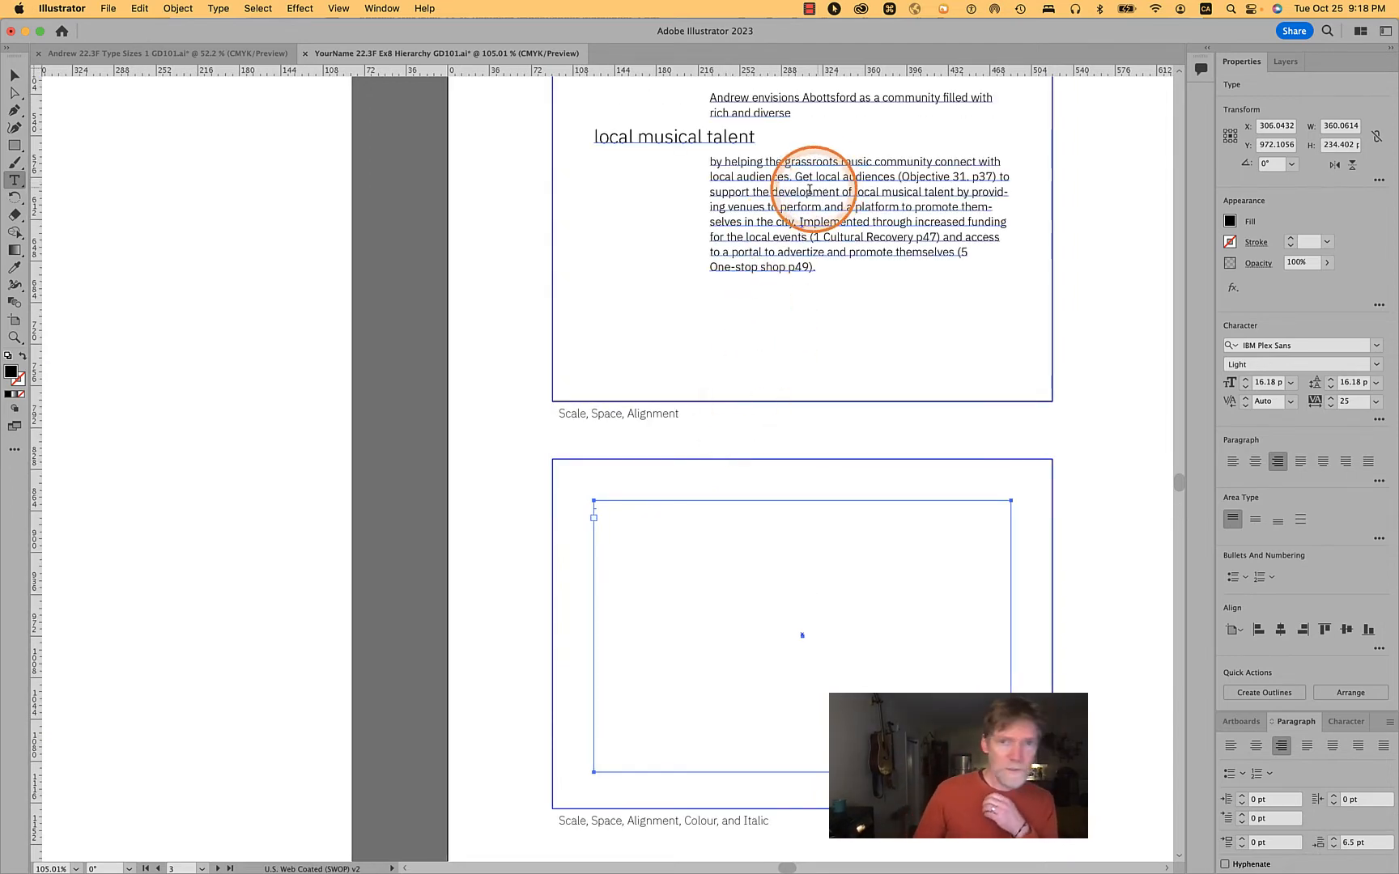
{"action": "scroll", "coordinate": [805, 186], "scroll_direction": "up", "scroll_amount": 2}
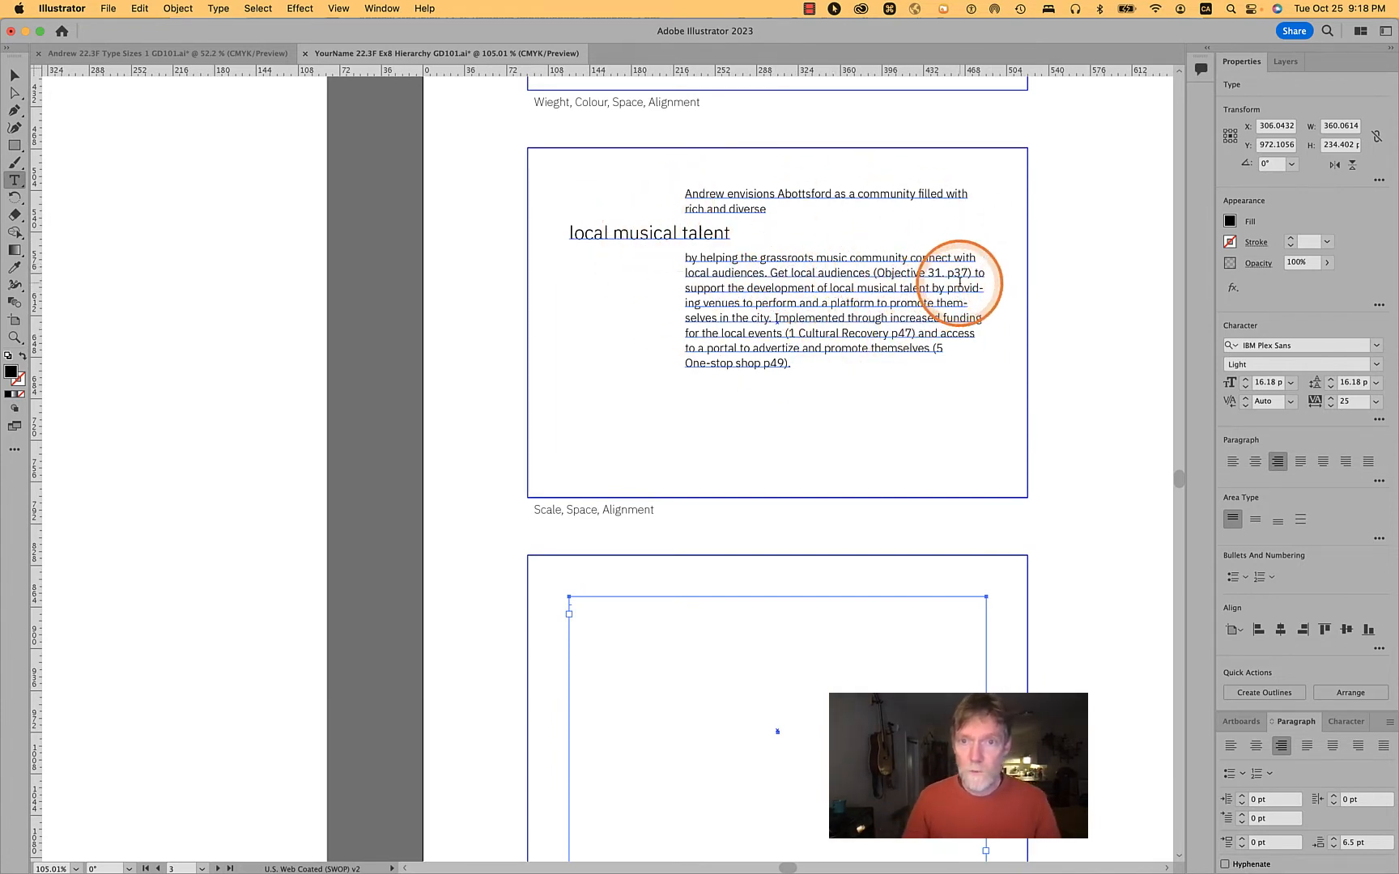
Start a new paragraph at "Get local audiences" in the Scale, Space, Alignment postcard, copy its full text and select the empty frame below.
{"action": "left_click", "coordinate": [773, 273]}
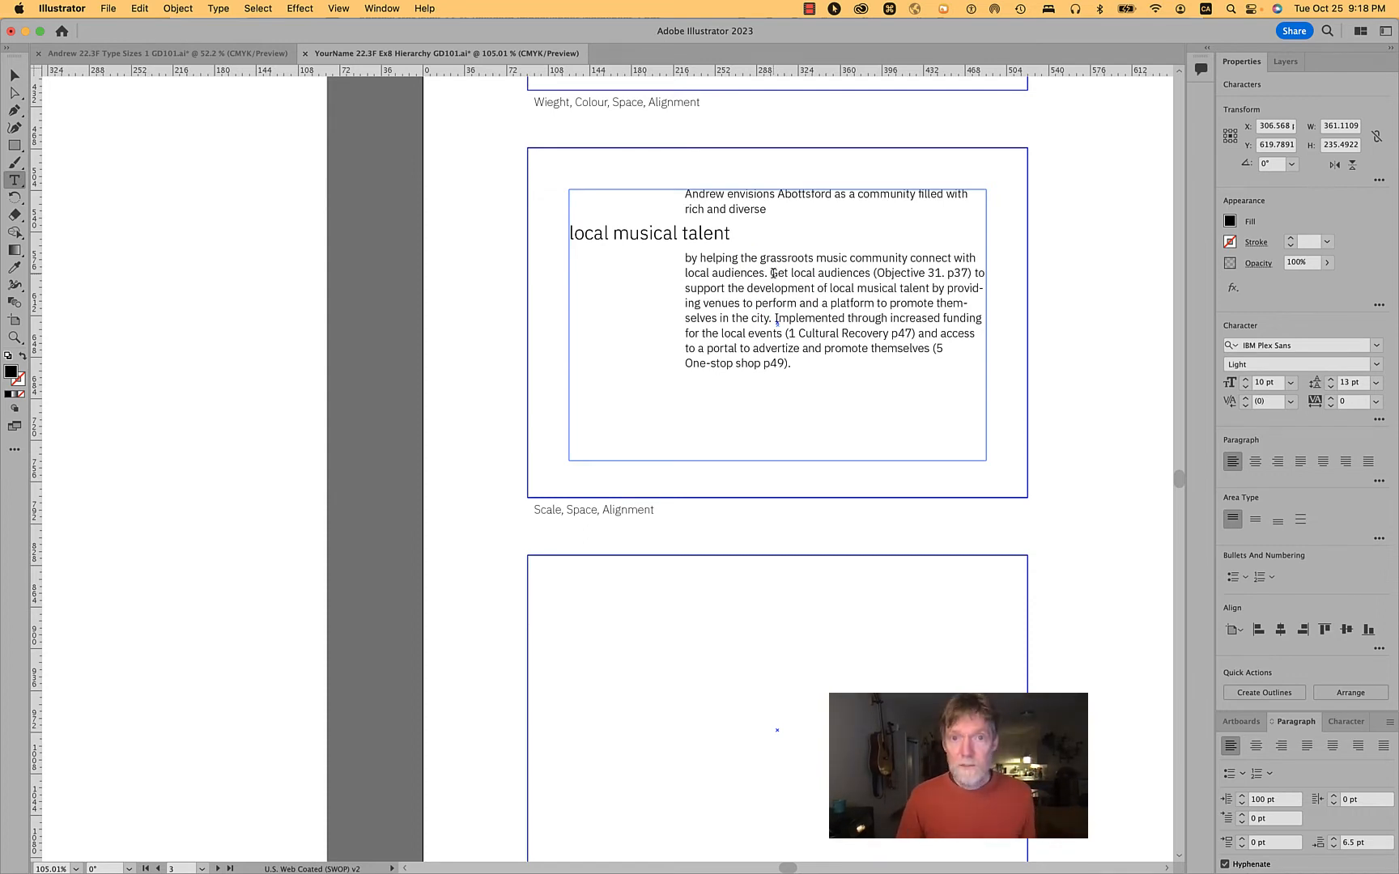
{"action": "key", "text": "Return"}
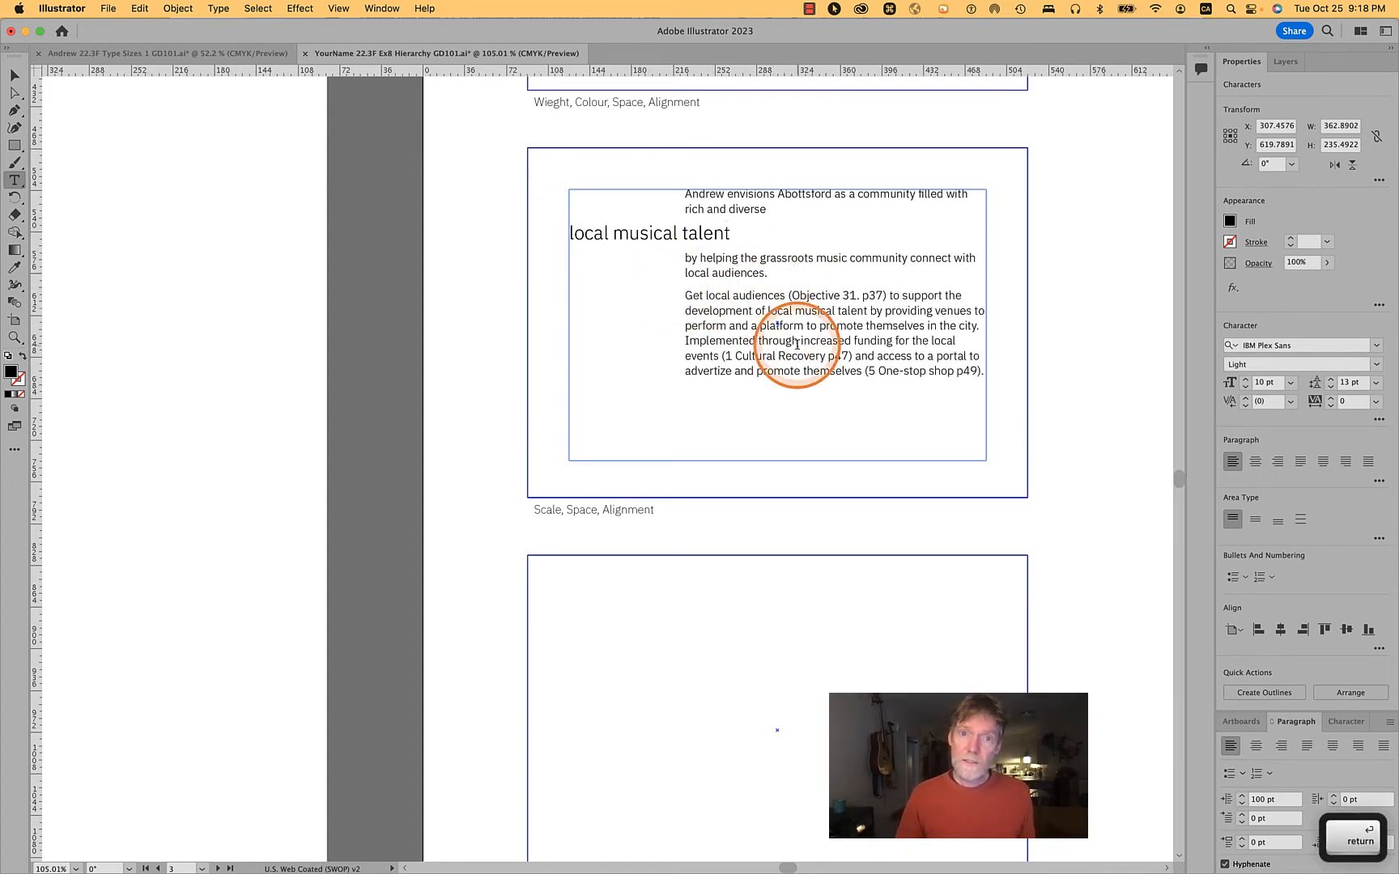
{"action": "key", "text": "super+a"}
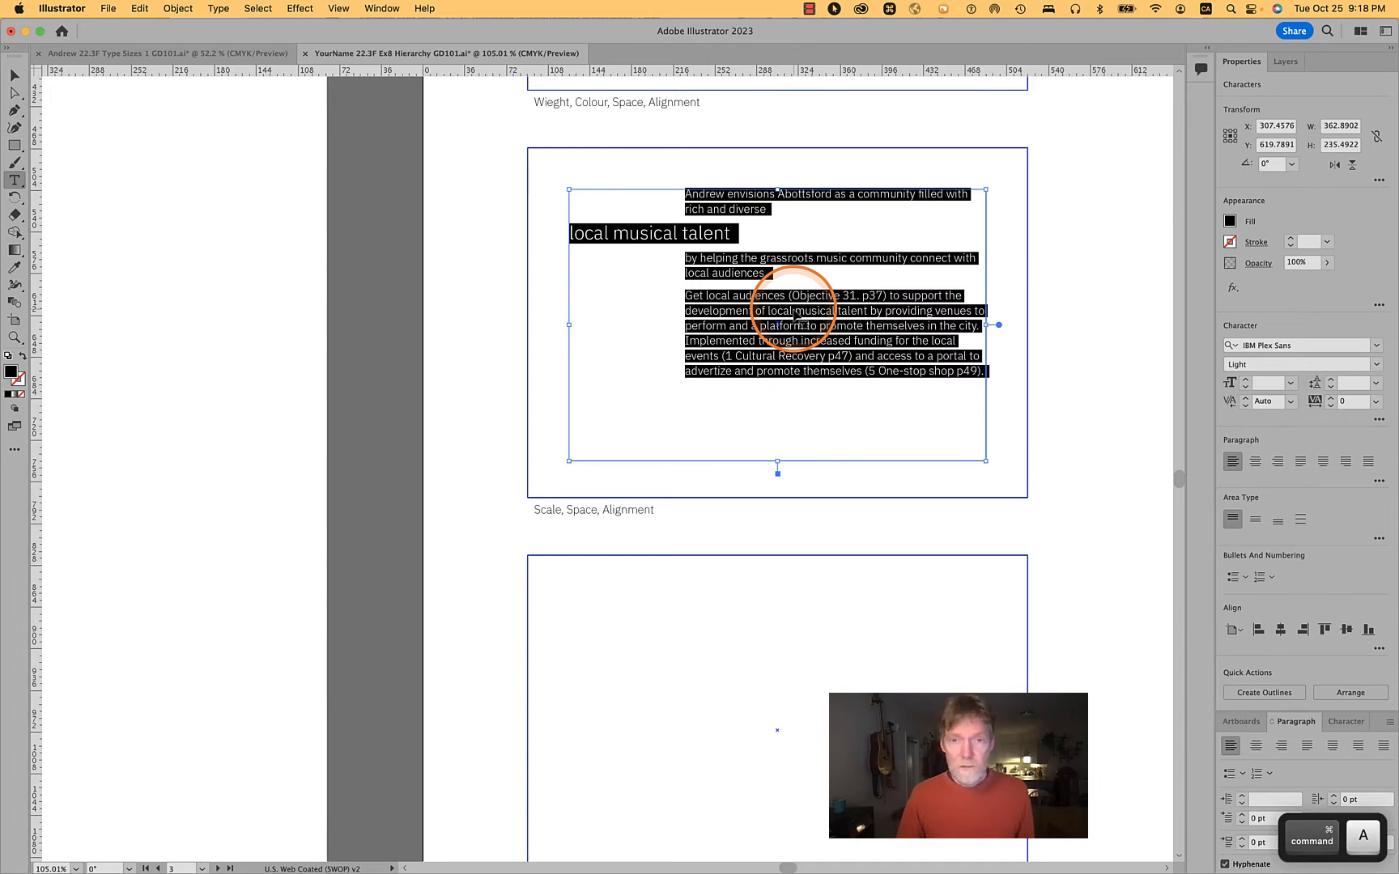
{"action": "scroll", "coordinate": [793, 314], "scroll_direction": "down", "scroll_amount": 5}
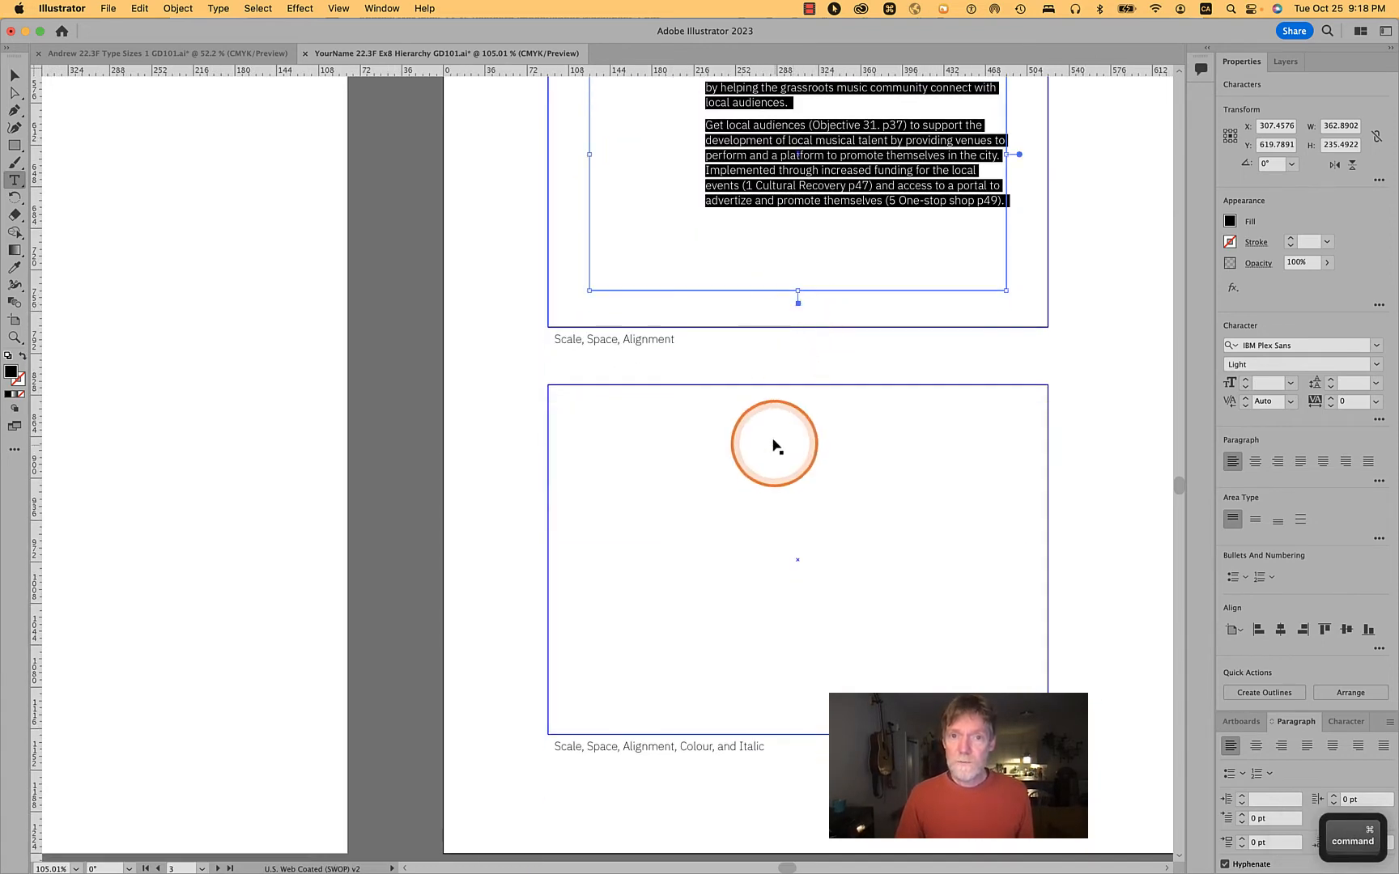
{"action": "left_click", "coordinate": [748, 428]}
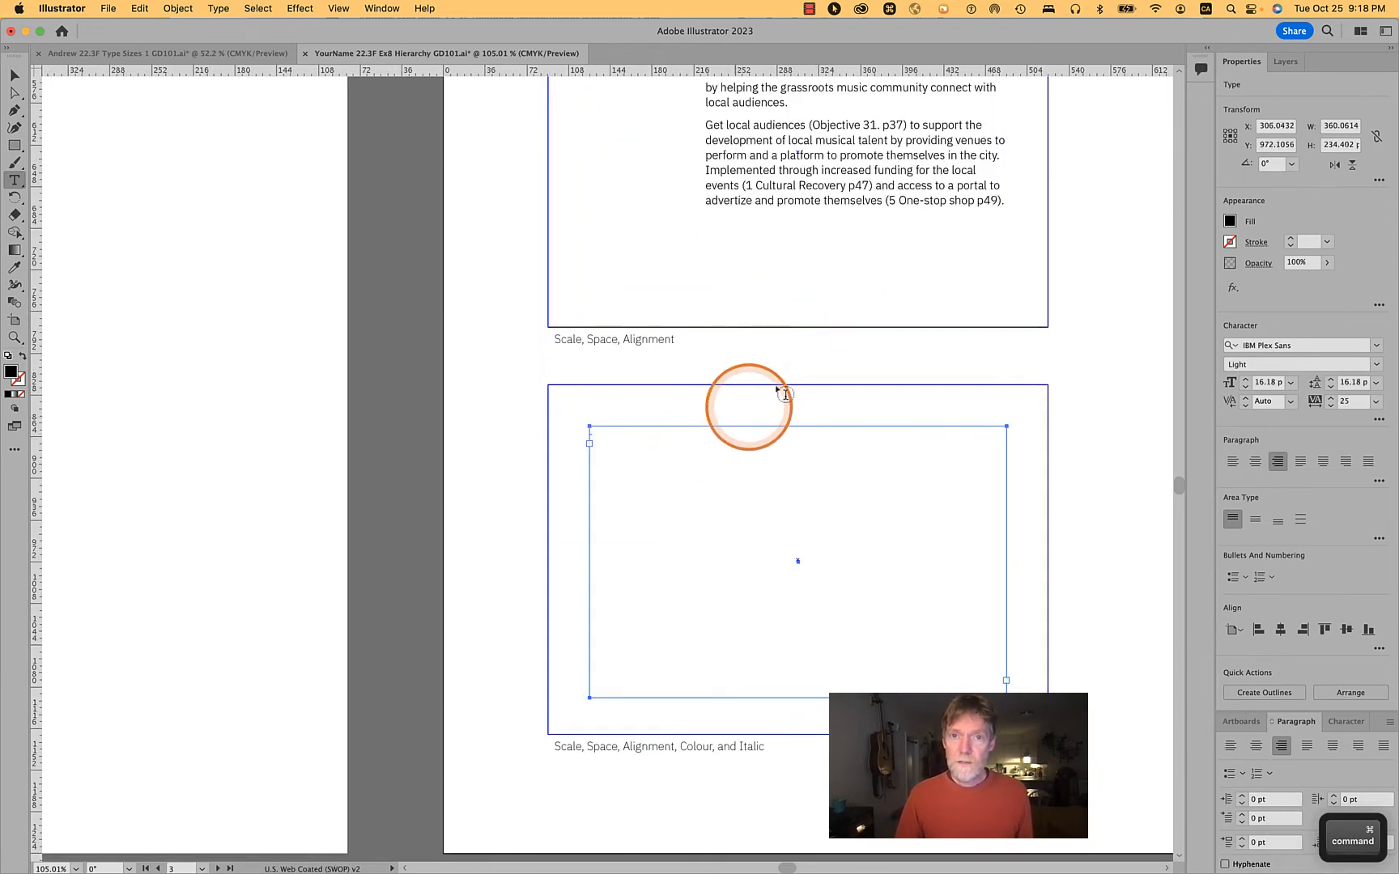
Show the hidden characters in the document's text.
{"action": "scroll", "coordinate": [777, 391], "scroll_direction": "up", "scroll_amount": 7}
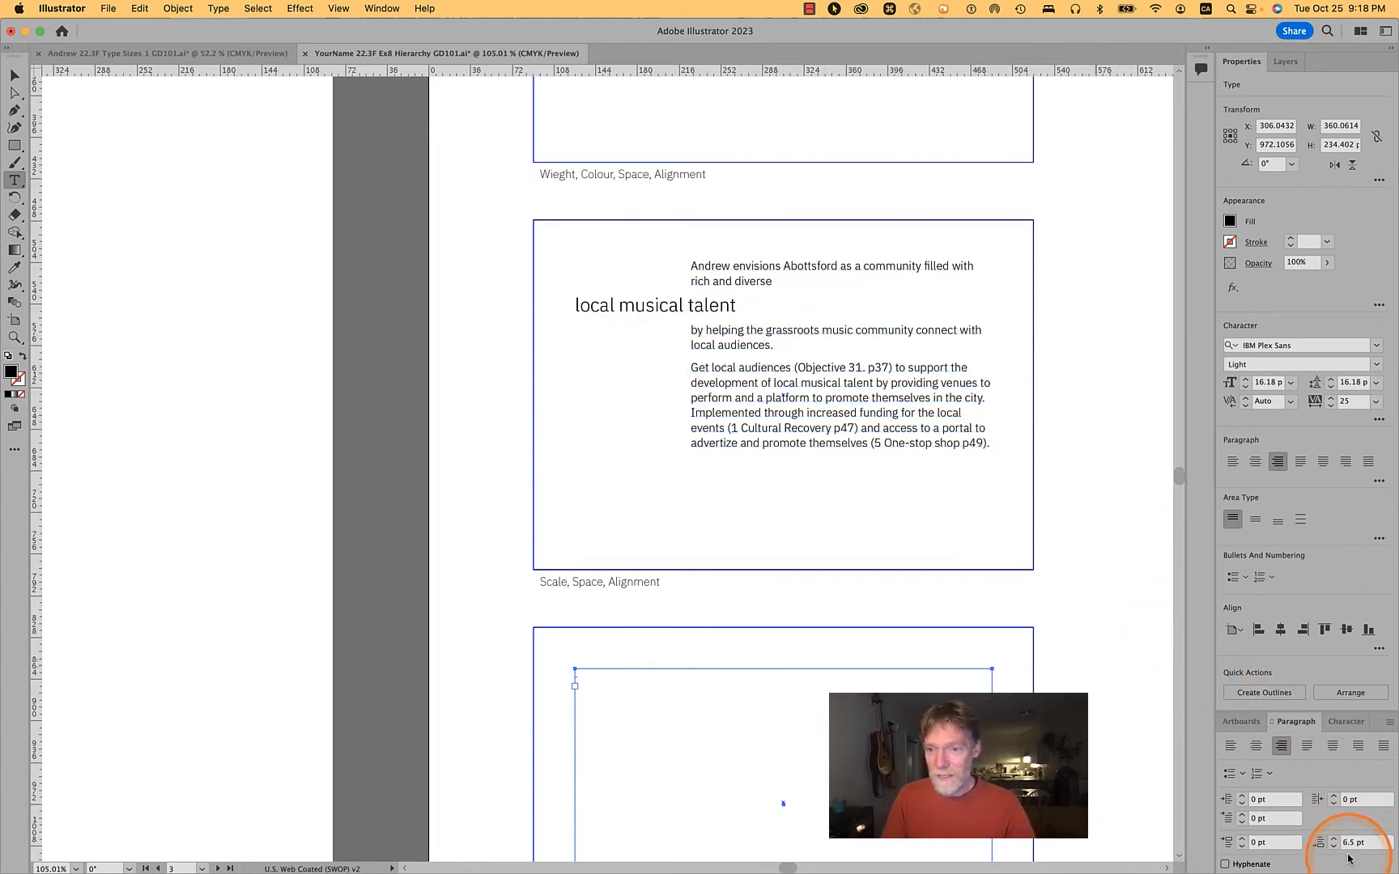
{"action": "left_click", "coordinate": [215, 8]}
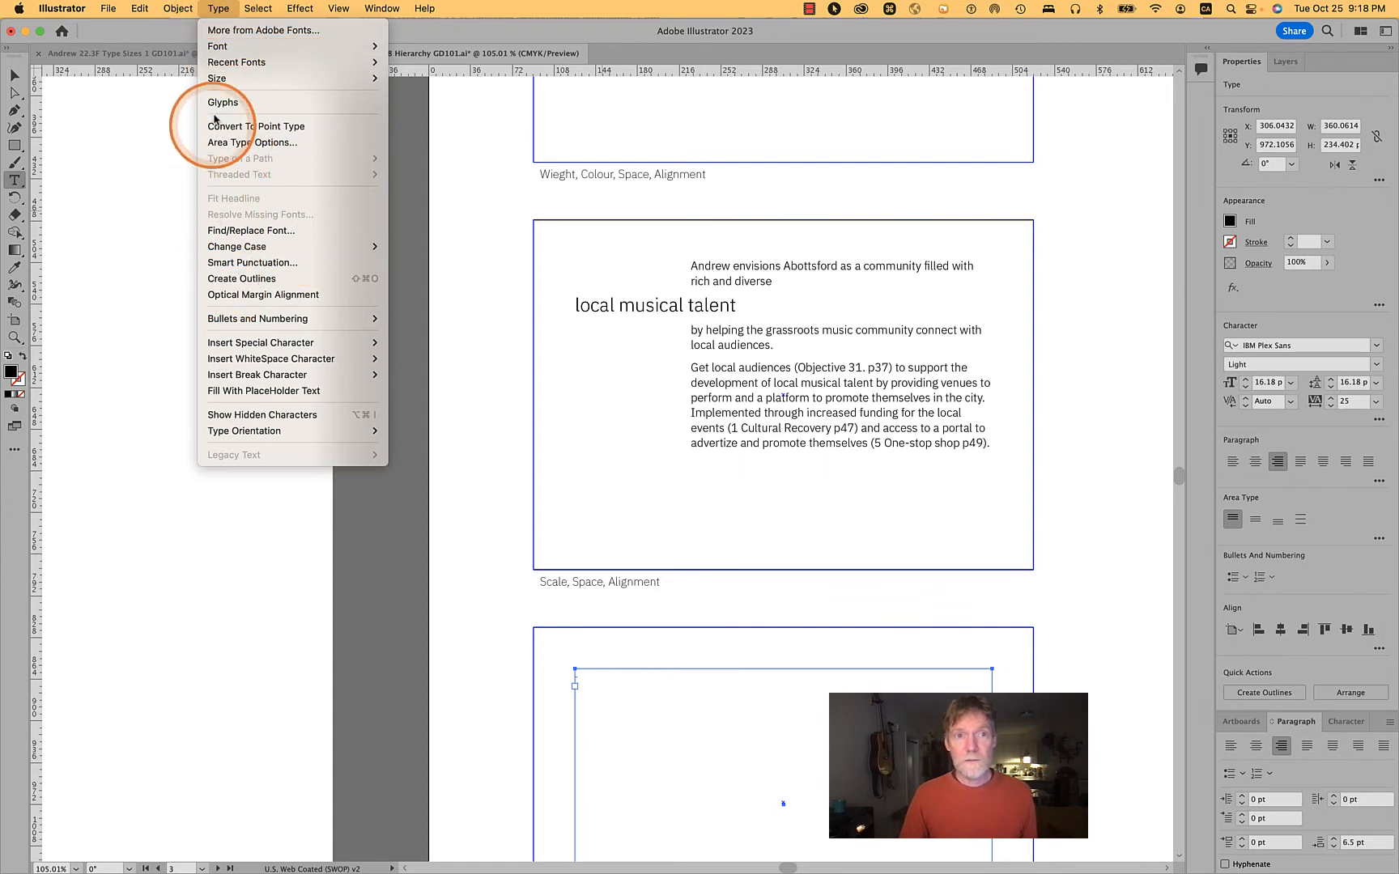
{"action": "left_click", "coordinate": [252, 418]}
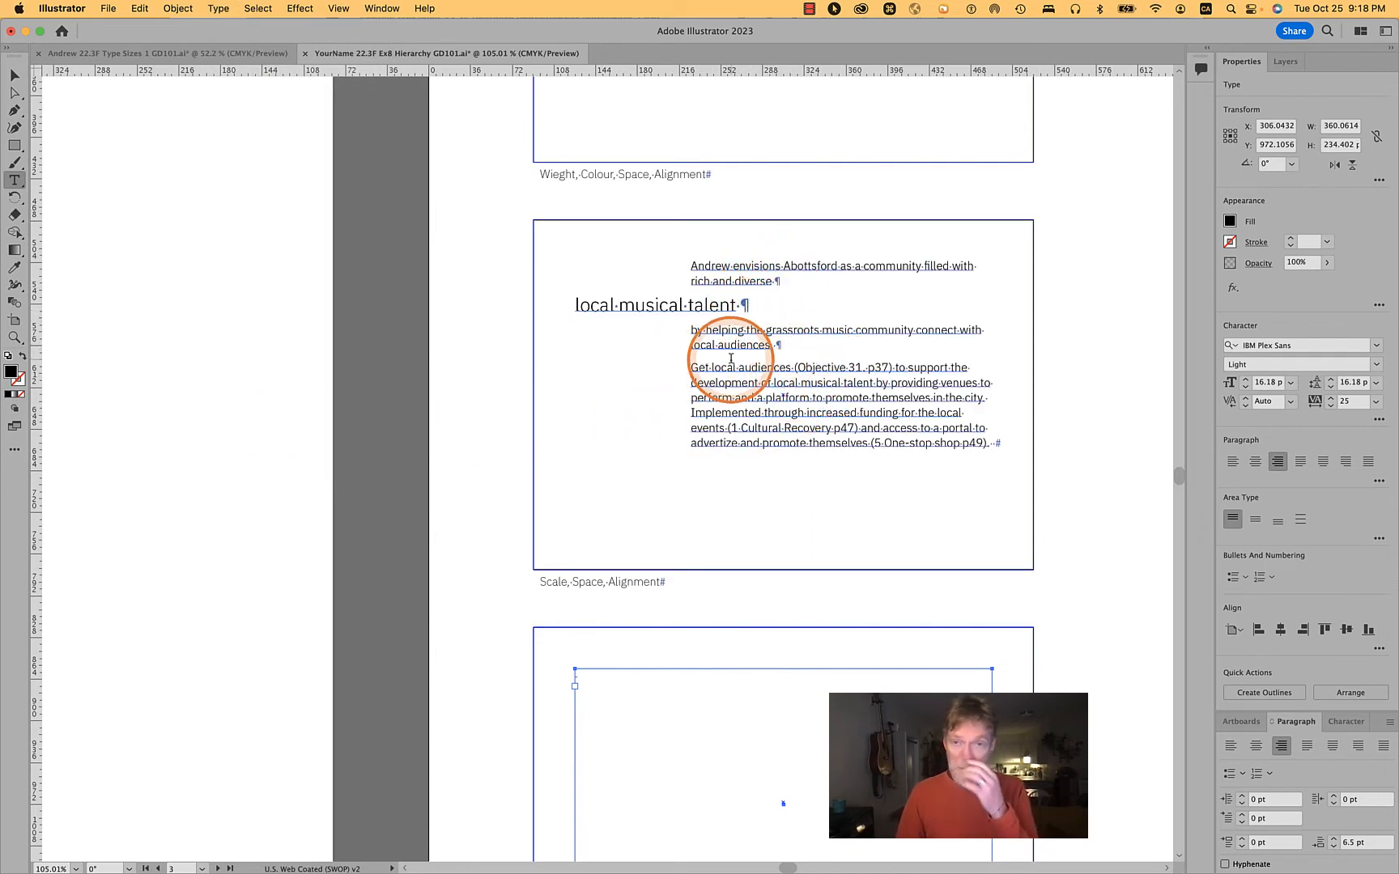
Paste the copied text into the empty frame of the Scale, Space, Alignment, Colour, and Italic postcard.
{"action": "scroll", "coordinate": [731, 359], "scroll_direction": "down", "scroll_amount": 3}
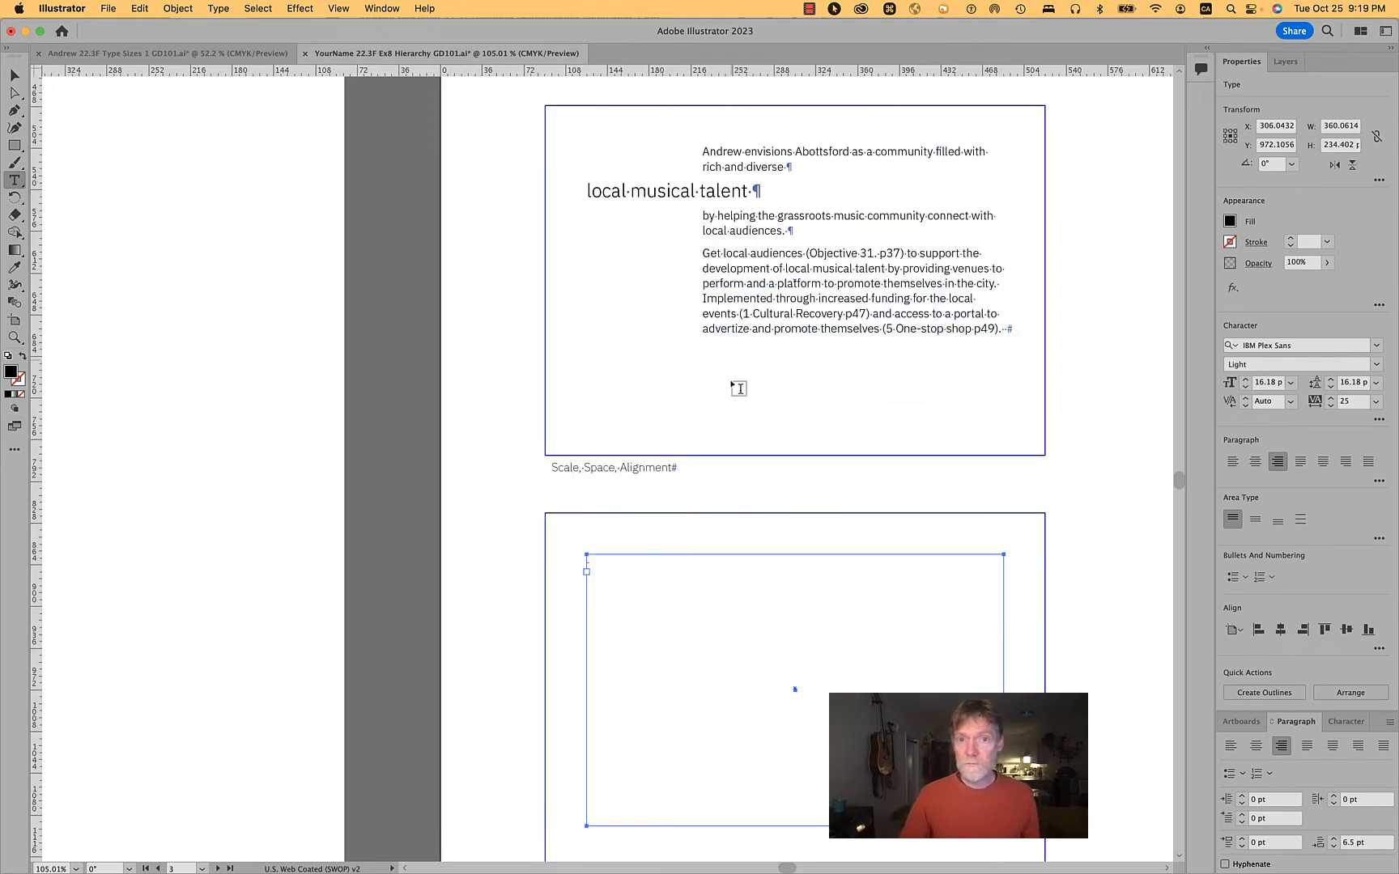
{"action": "left_click", "coordinate": [648, 555]}
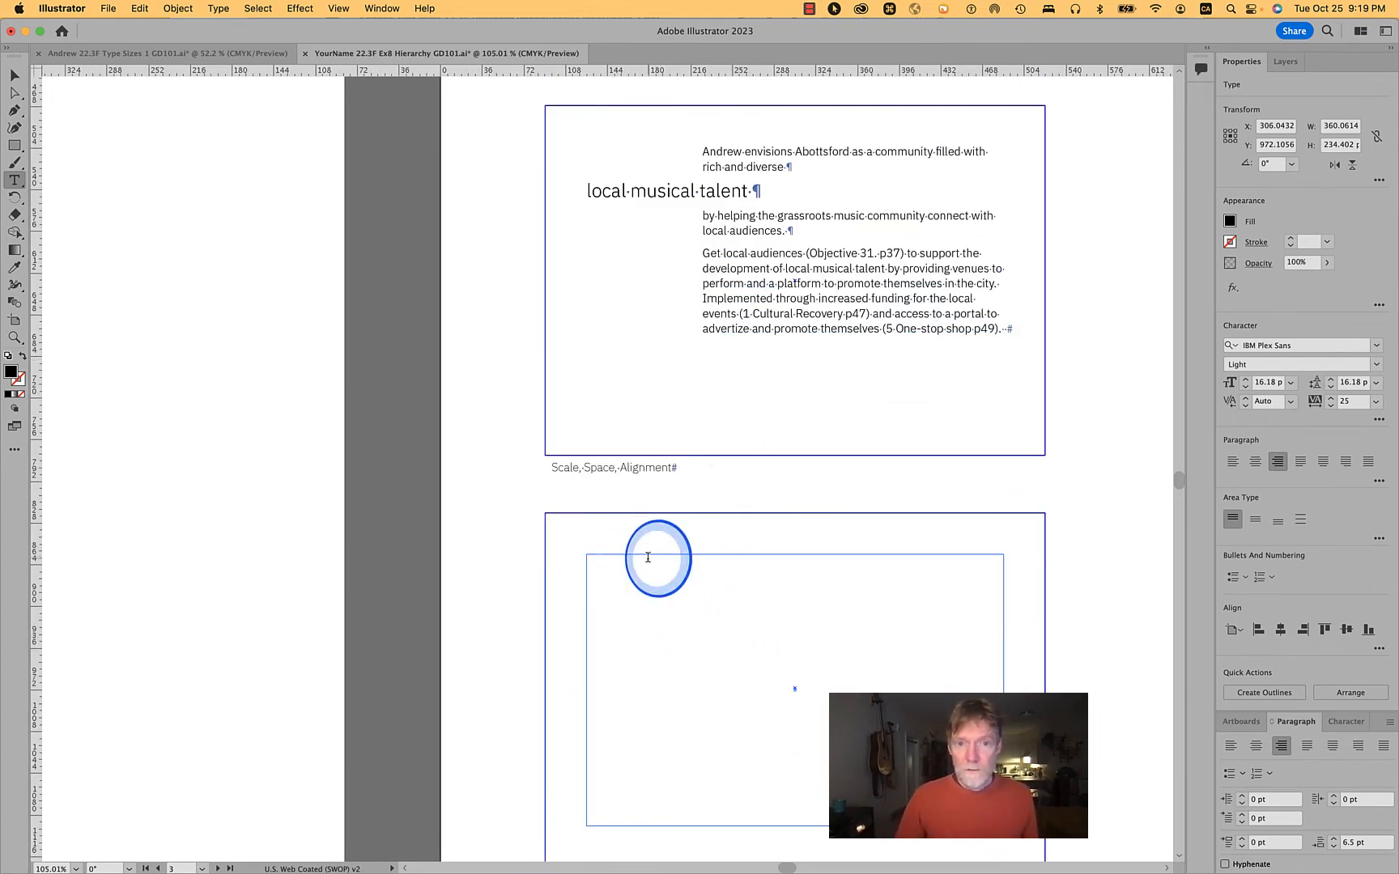
{"action": "key", "text": "super+v"}
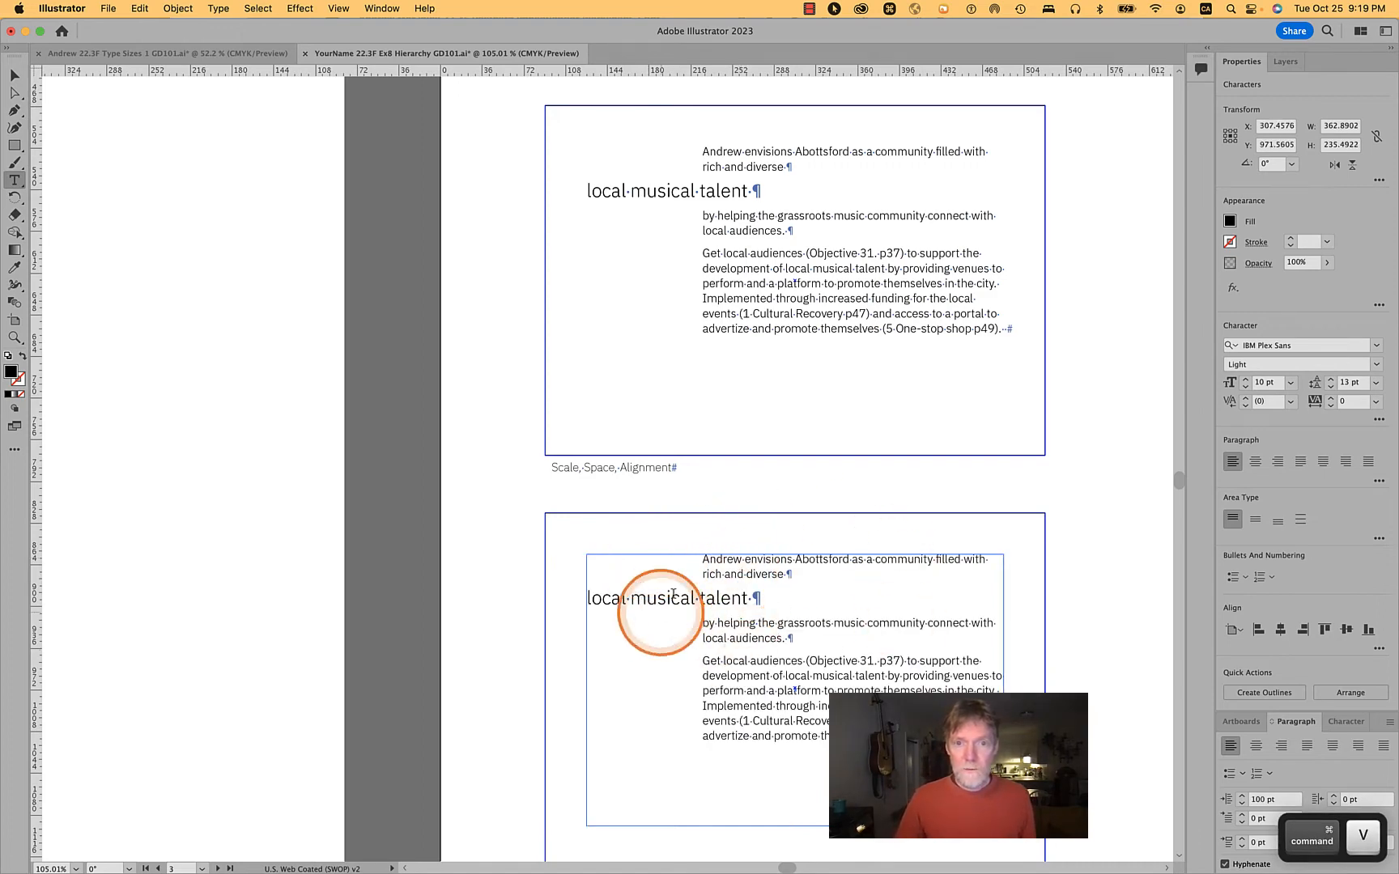
Set the opening paragraph ending in "rich and diverse" to Light Italic in the Scale, Space, Alignment, Colour, and Italic postcard, and deselect it.
{"action": "scroll", "coordinate": [737, 610], "scroll_direction": "down", "scroll_amount": 3}
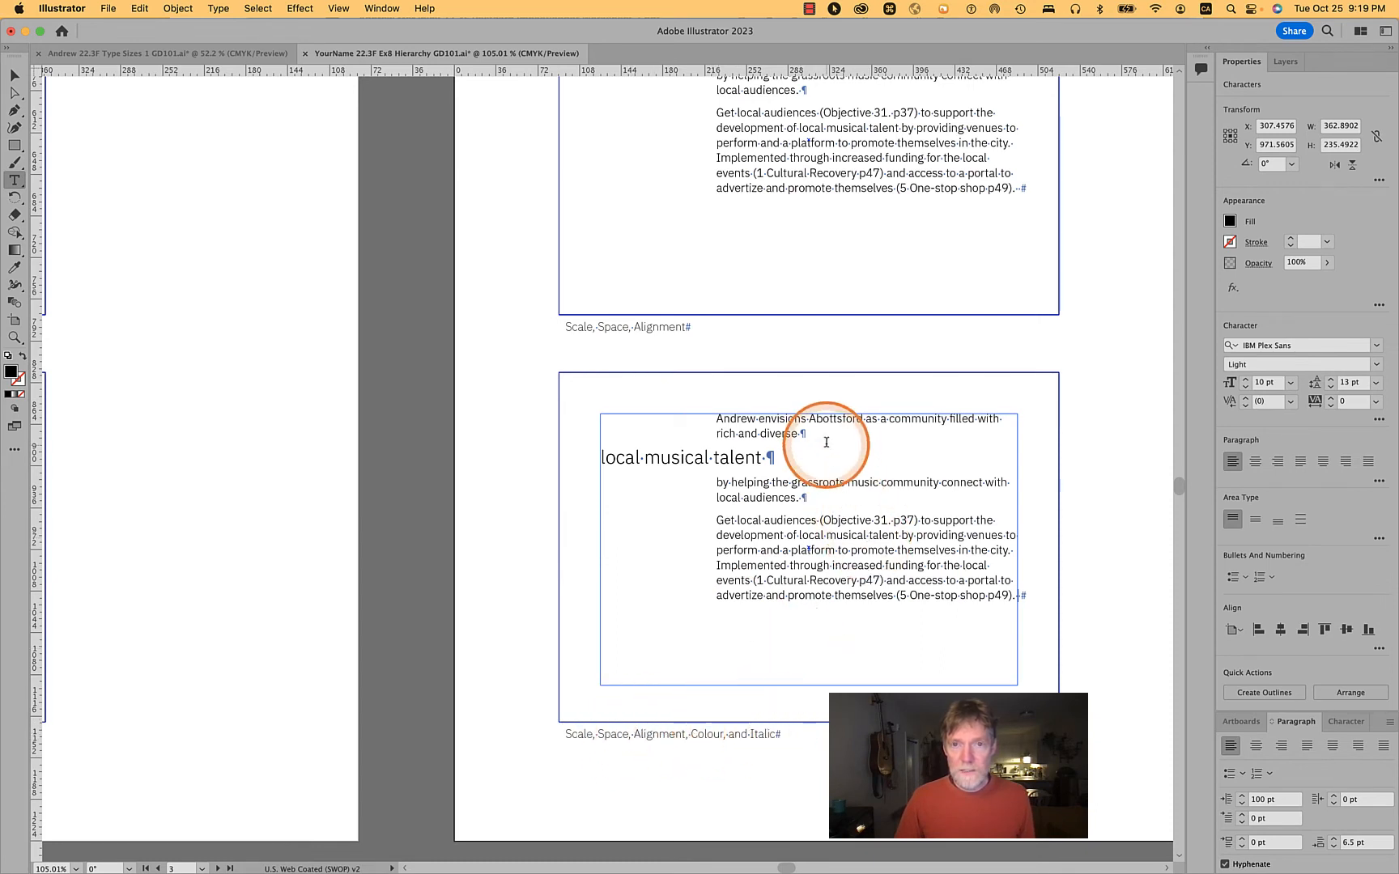
{"action": "left_click_drag", "start_coordinate": [799, 433], "coordinate": [735, 388]}
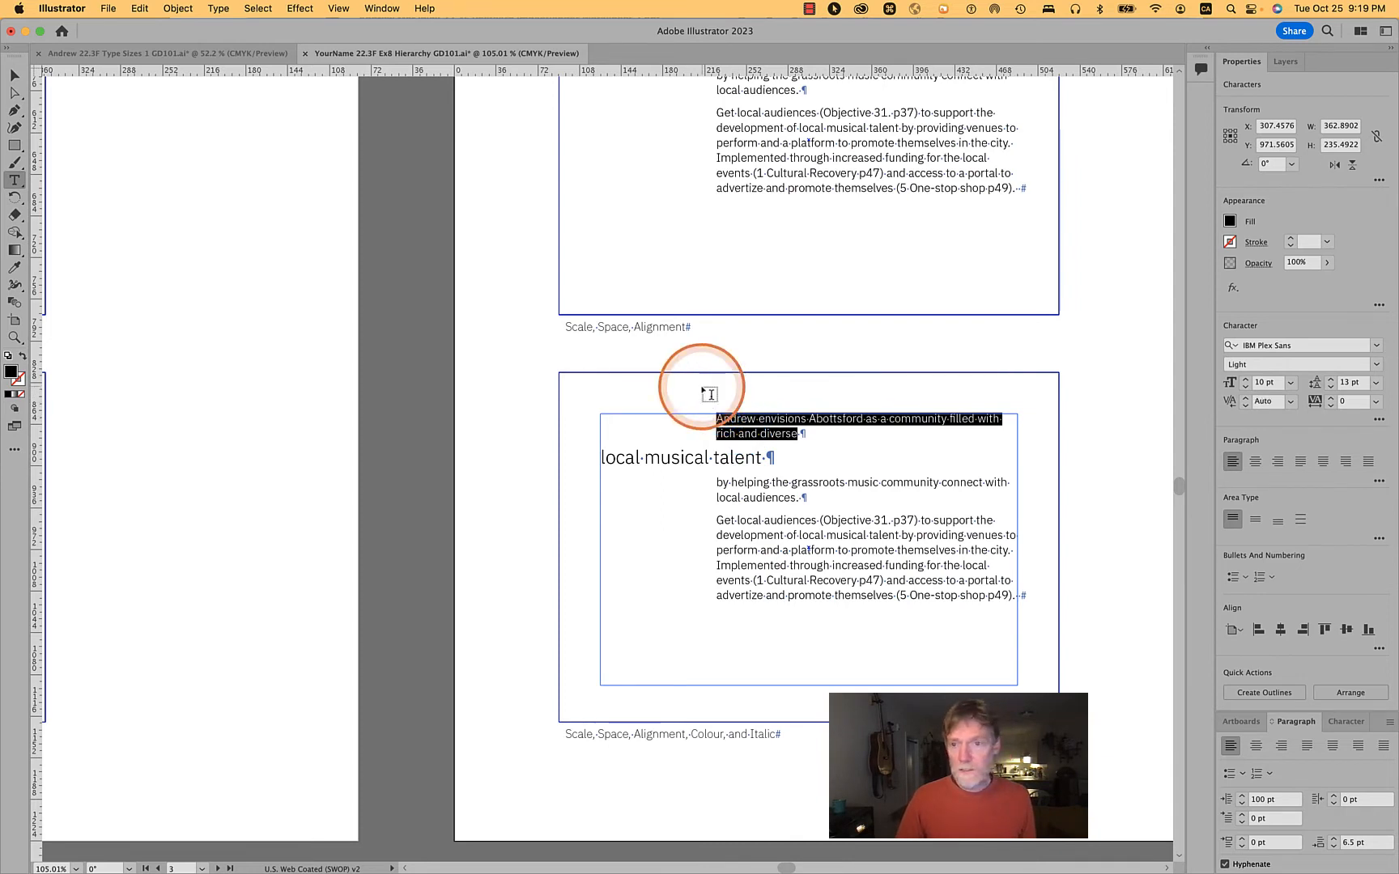
{"action": "left_click", "coordinate": [1377, 366]}
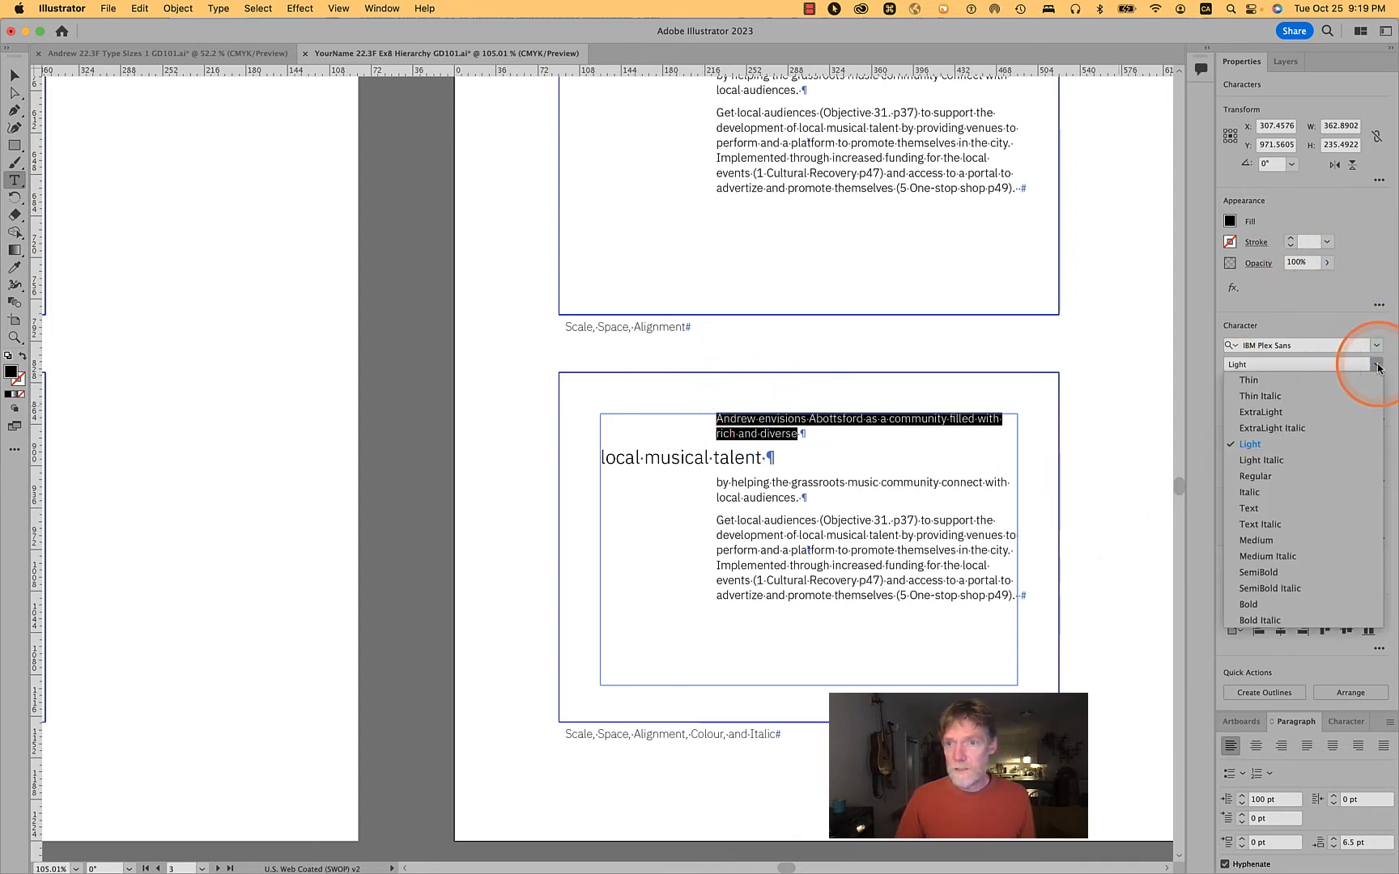
{"action": "left_click", "coordinate": [1263, 462]}
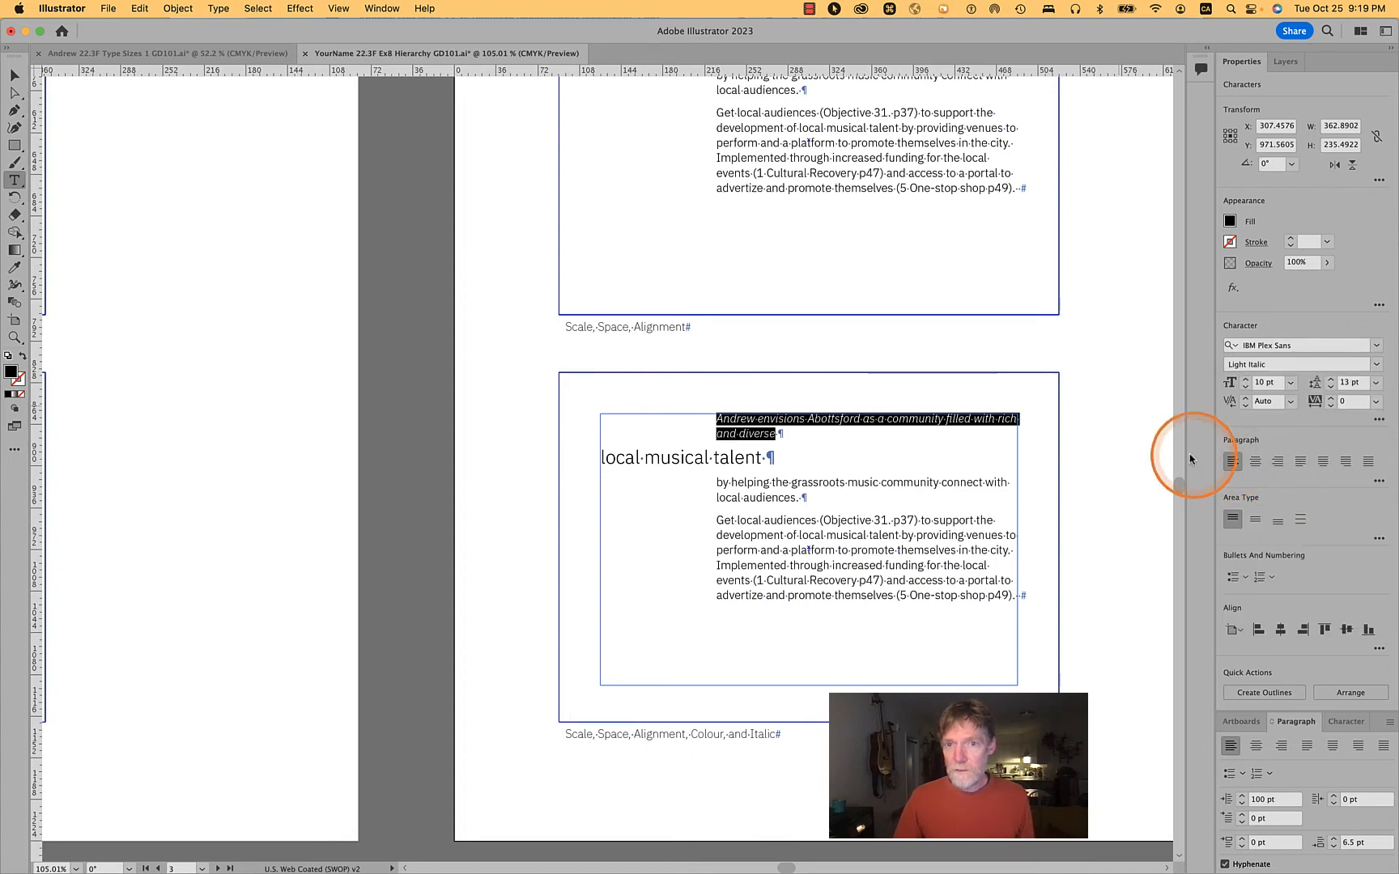
{"action": "left_click", "coordinate": [1131, 458], "text": "super"}
Fill "local musical talent" with CMYK Red in the Scale, Space, Alignment, Colour, and Italic postcard.
{"action": "scroll", "coordinate": [861, 432], "scroll_direction": "up", "scroll_amount": 5}
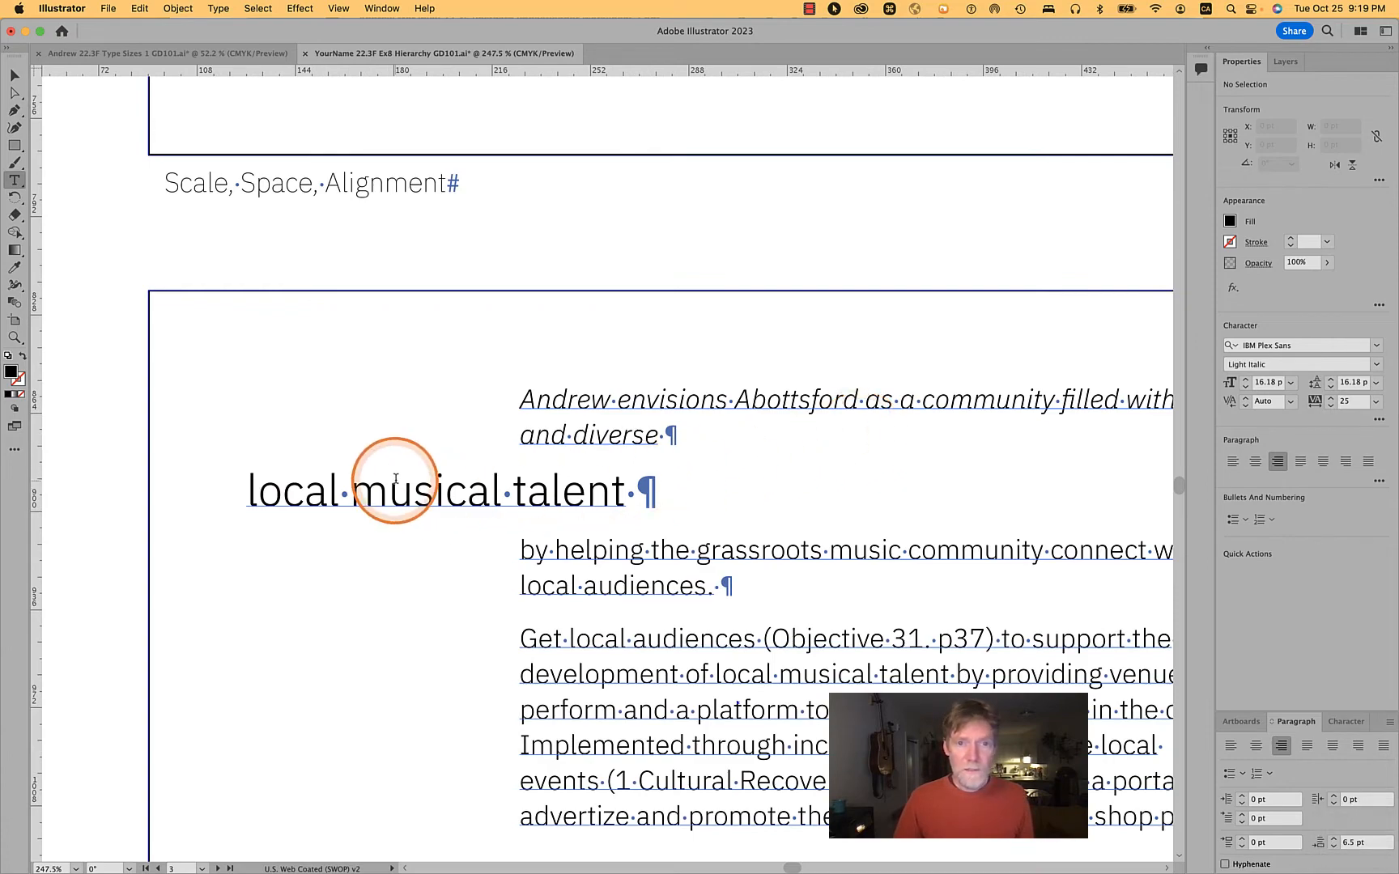
{"action": "scroll", "coordinate": [470, 480], "scroll_direction": "down", "scroll_amount": 4}
{"action": "scroll", "coordinate": [470, 480], "scroll_direction": "up", "scroll_amount": 2}
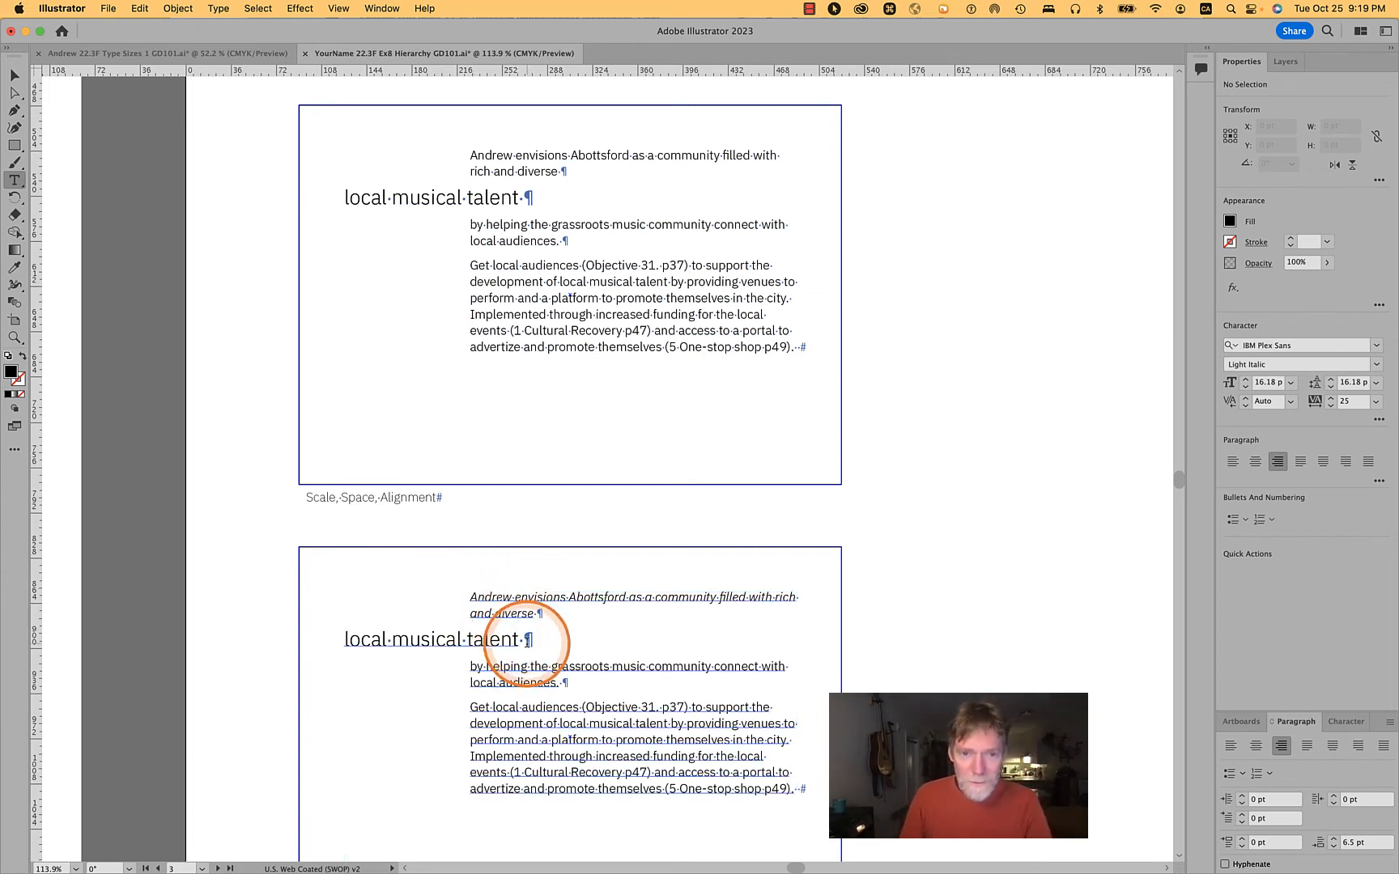
{"action": "left_click_drag", "start_coordinate": [520, 640], "coordinate": [300, 640]}
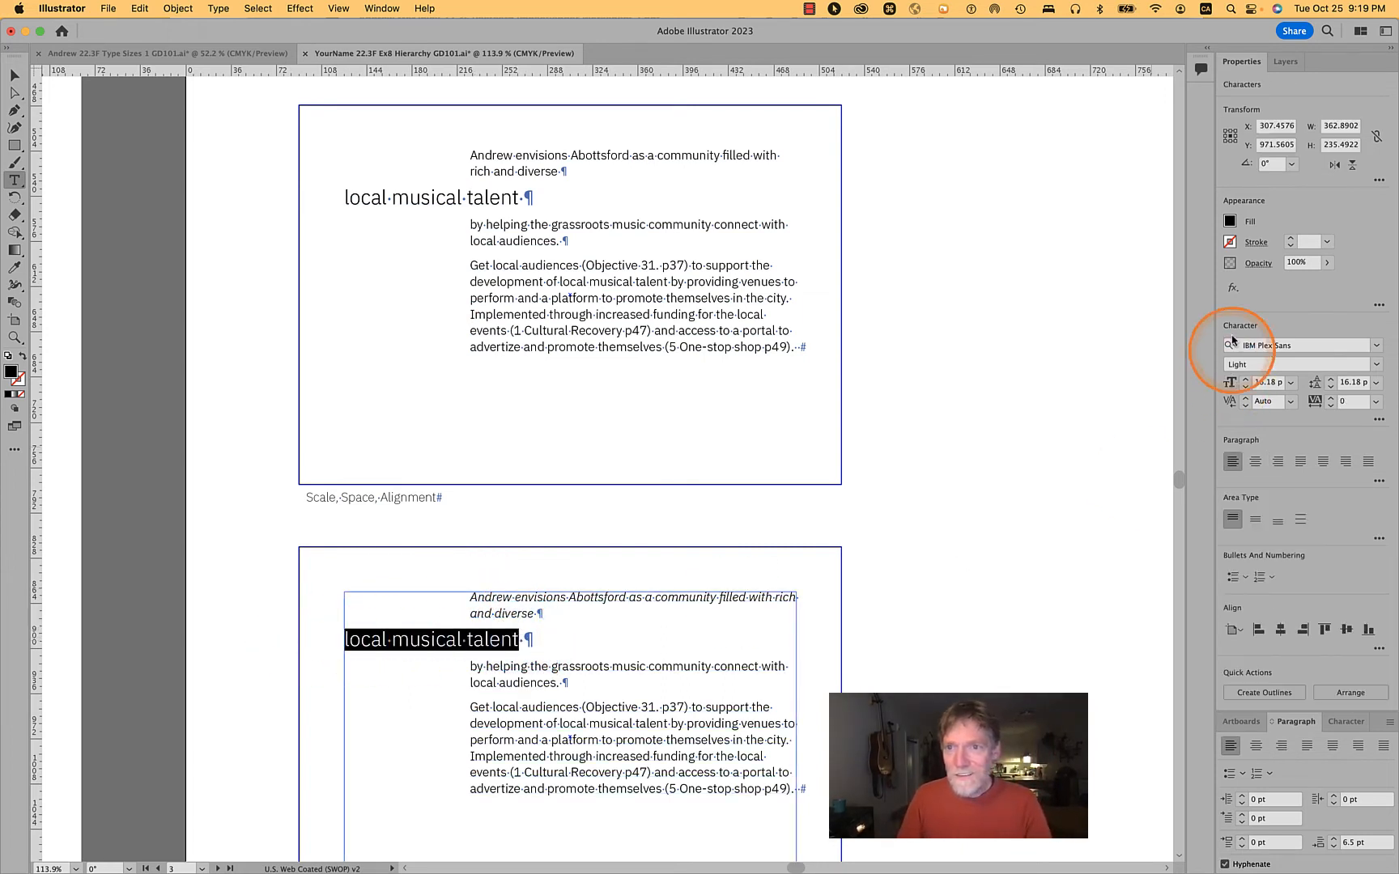
{"action": "left_click", "coordinate": [1232, 221]}
{"action": "left_click", "coordinate": [1120, 372]}
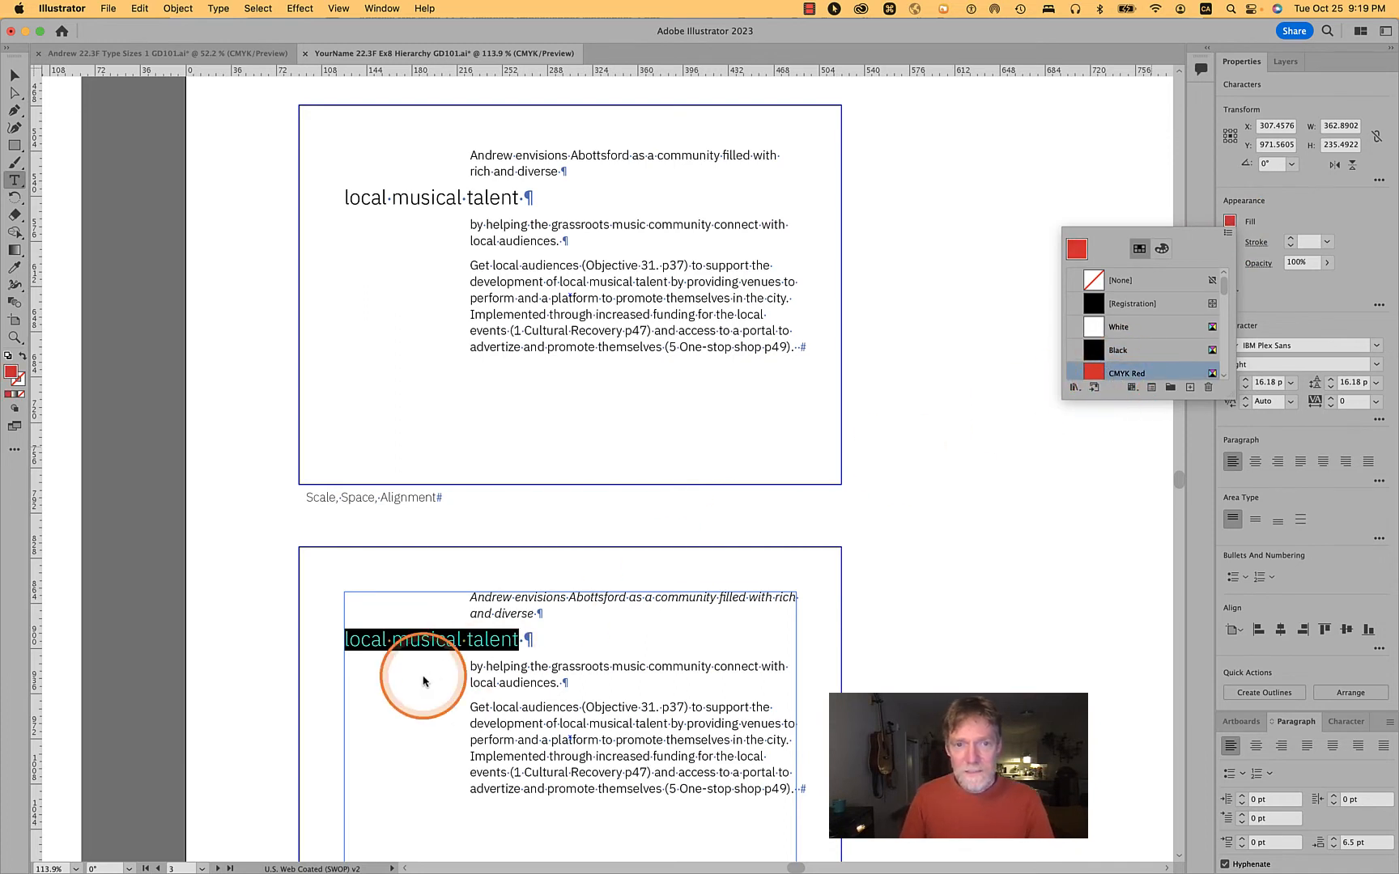
Set "local musical talent" to ExtraLight in the Scale, Space, Alignment postcard, and deselect it.
{"action": "key", "text": "super"}
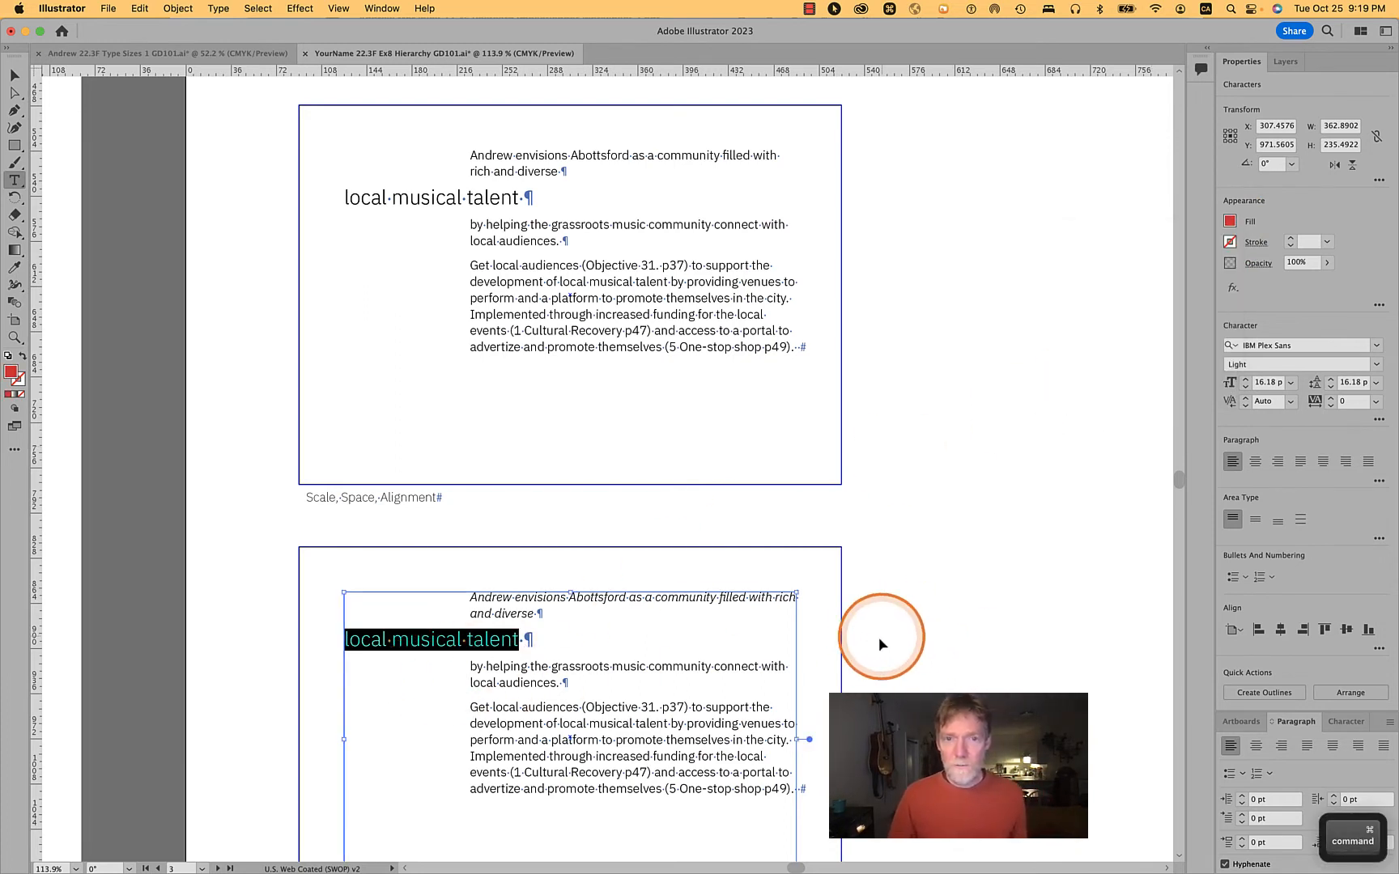
{"action": "left_click", "coordinate": [881, 644], "text": "super"}
{"action": "scroll", "coordinate": [899, 653], "scroll_direction": "down", "scroll_amount": 2}
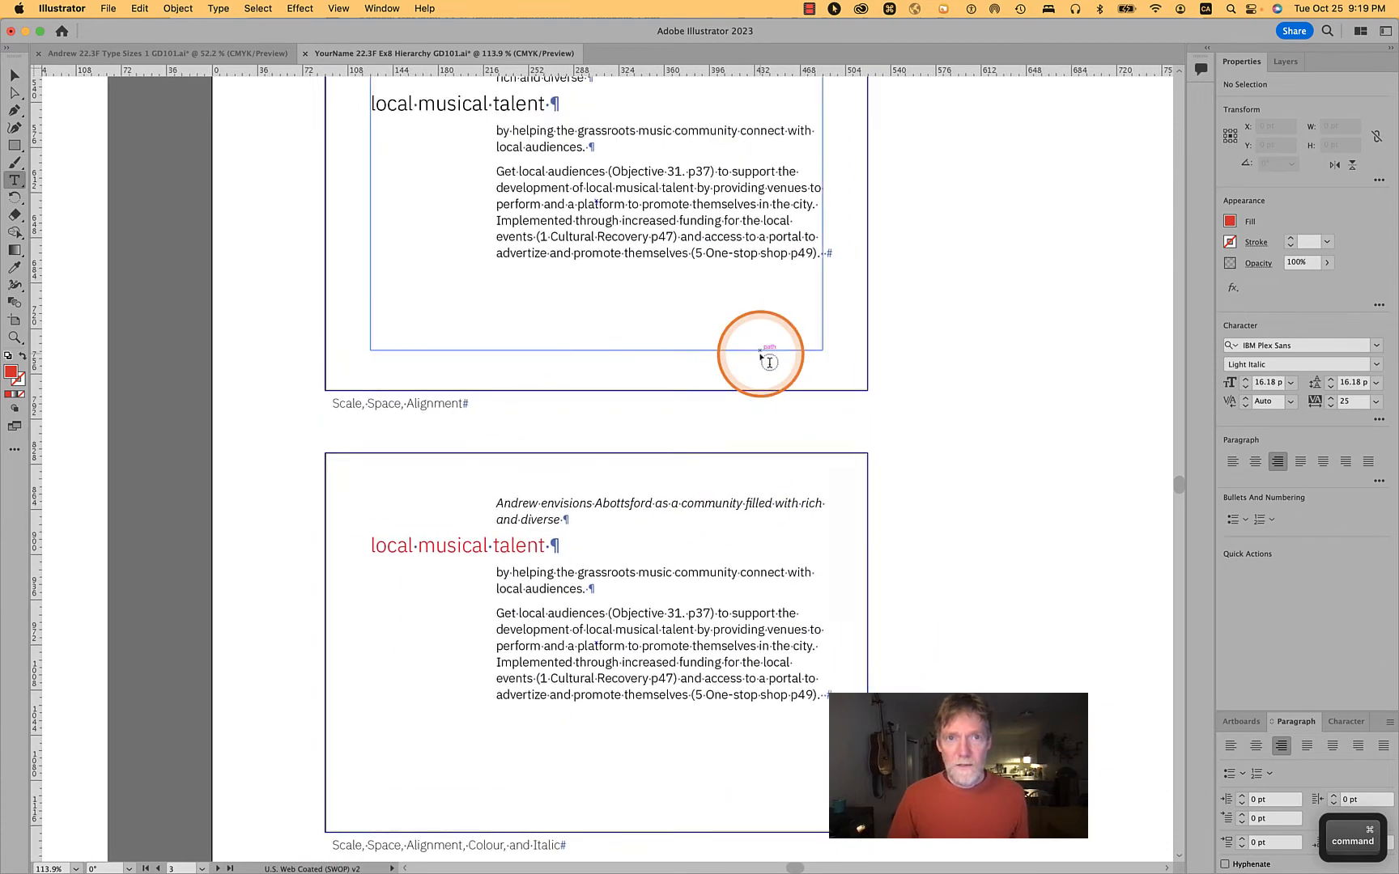
{"action": "scroll", "coordinate": [769, 362], "scroll_direction": "up", "scroll_amount": 3}
{"action": "scroll", "coordinate": [578, 150], "scroll_direction": "up", "scroll_amount": 5}
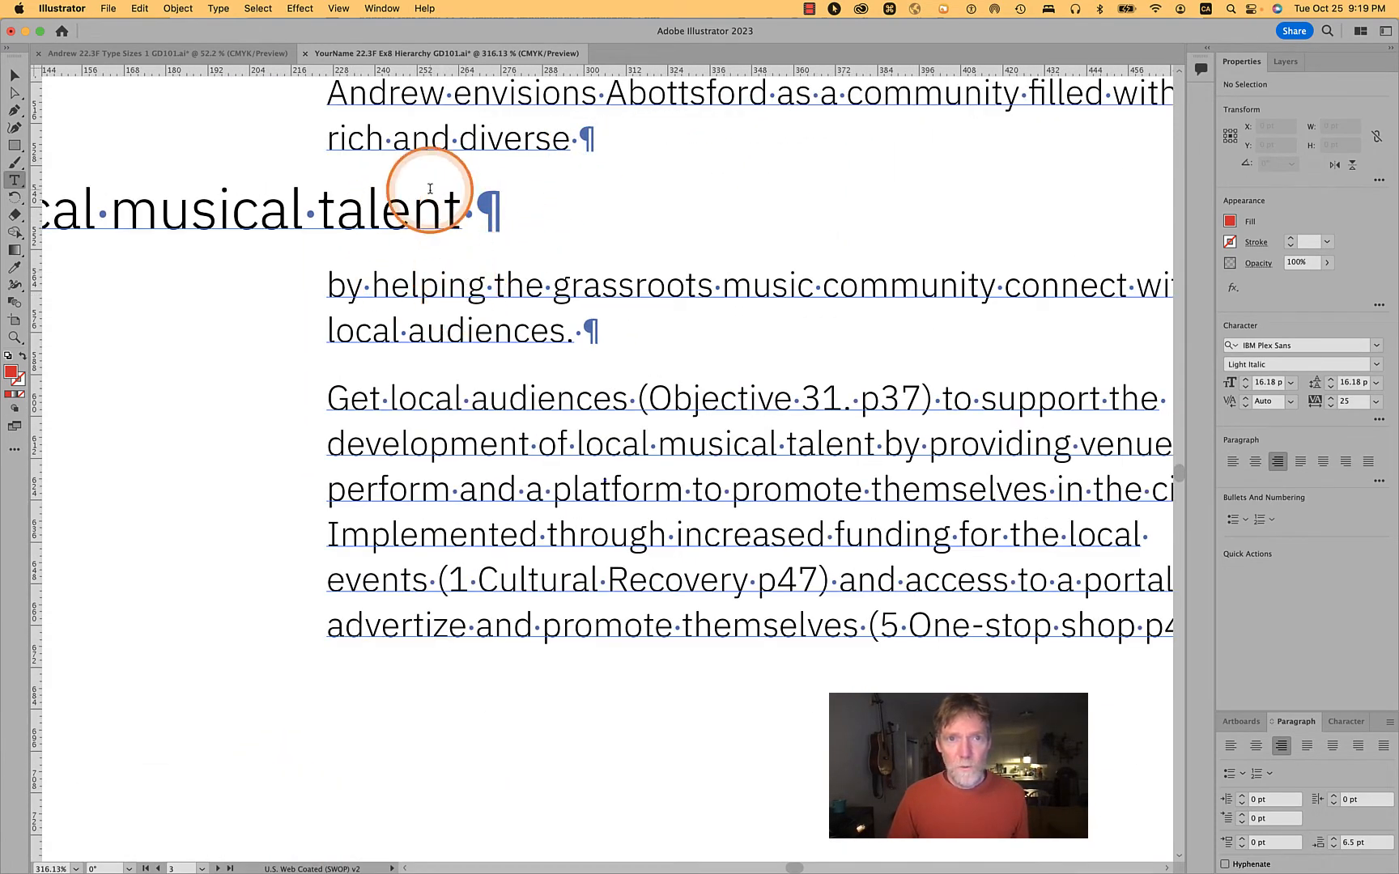
{"action": "scroll", "coordinate": [462, 259], "scroll_direction": "down", "scroll_amount": 2}
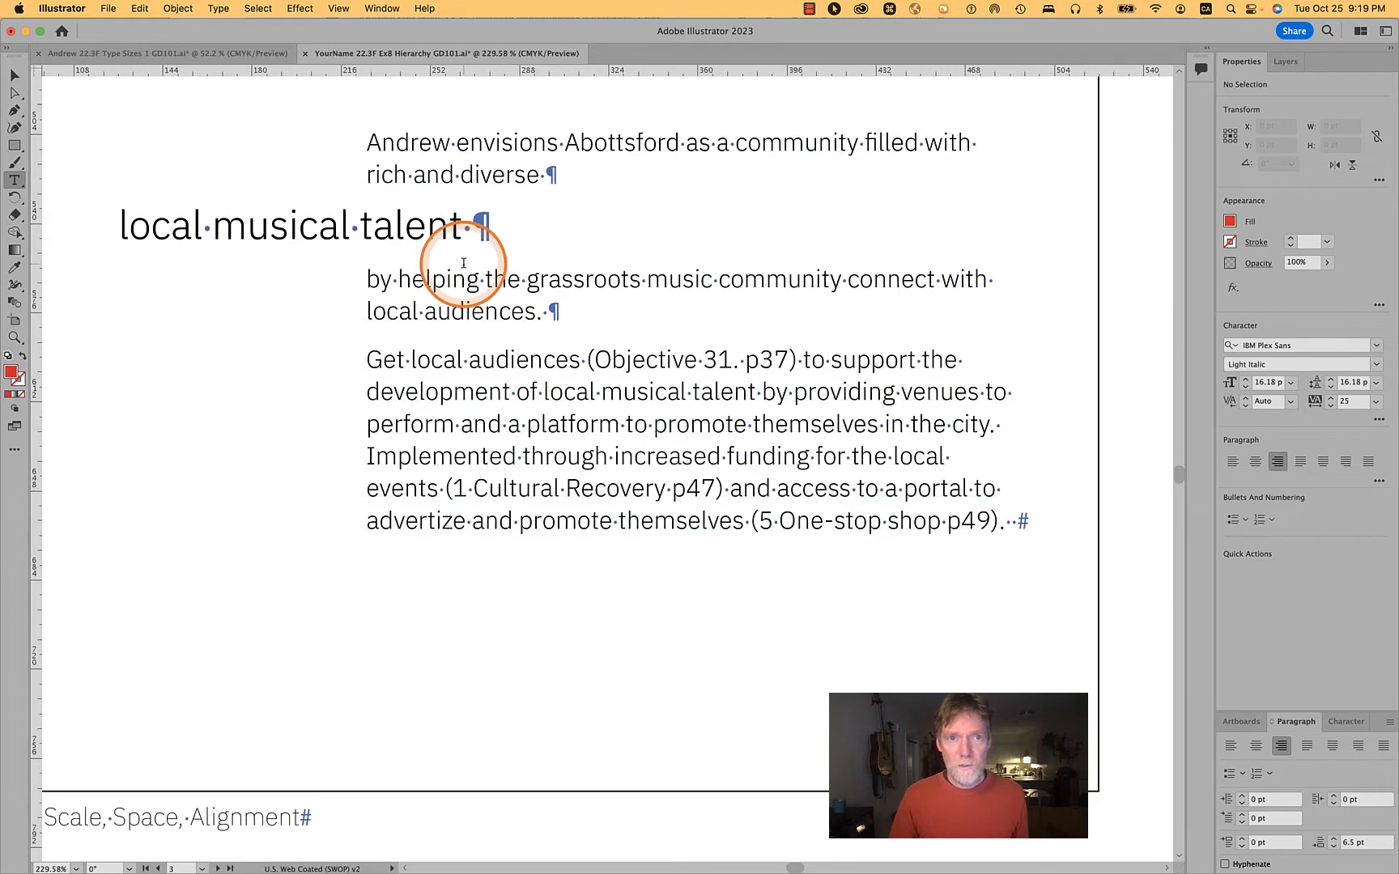
{"action": "left_click_drag", "start_coordinate": [462, 228], "coordinate": [115, 233]}
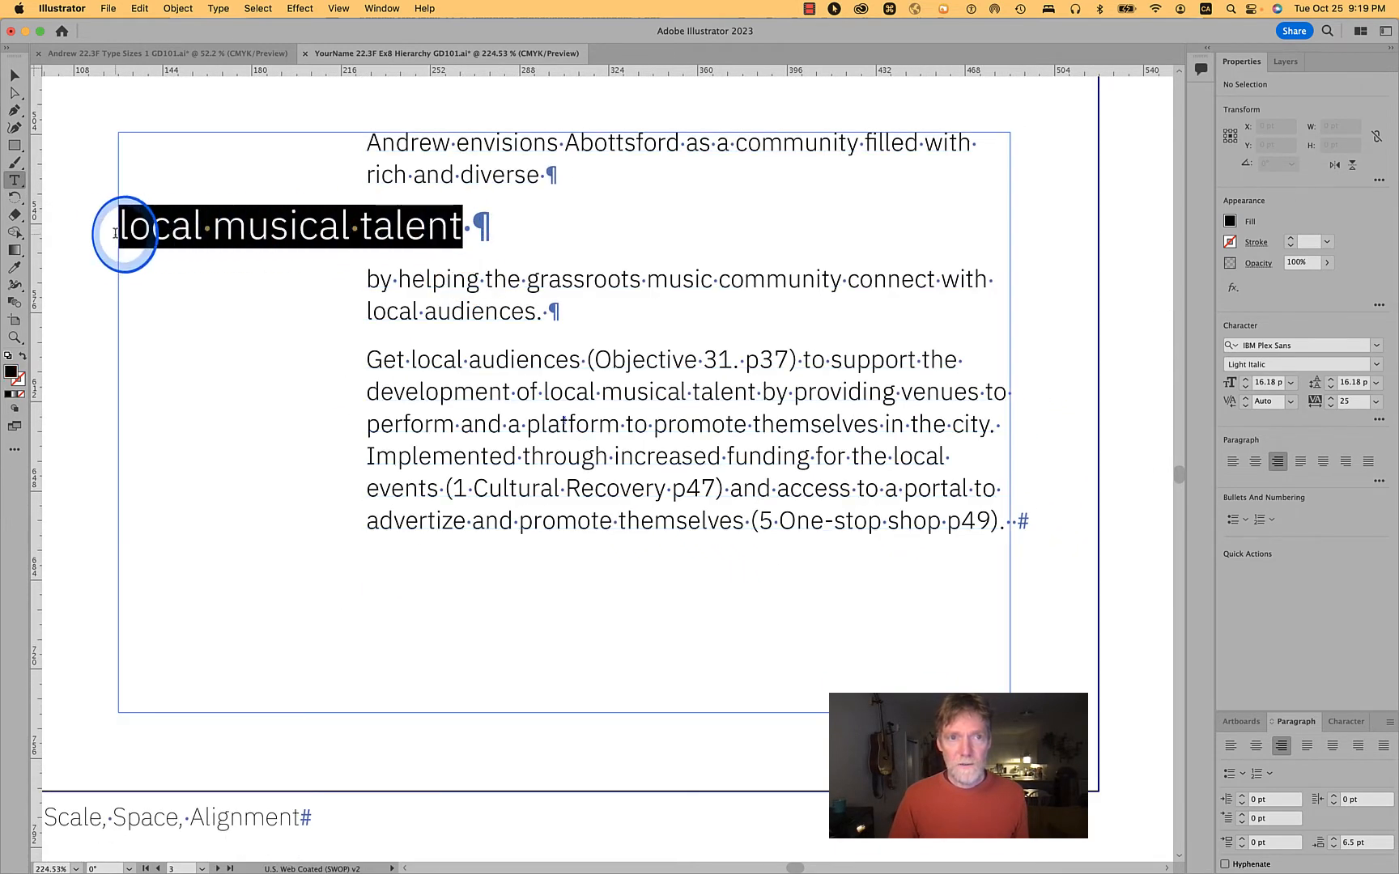
{"action": "left_click", "coordinate": [1377, 365]}
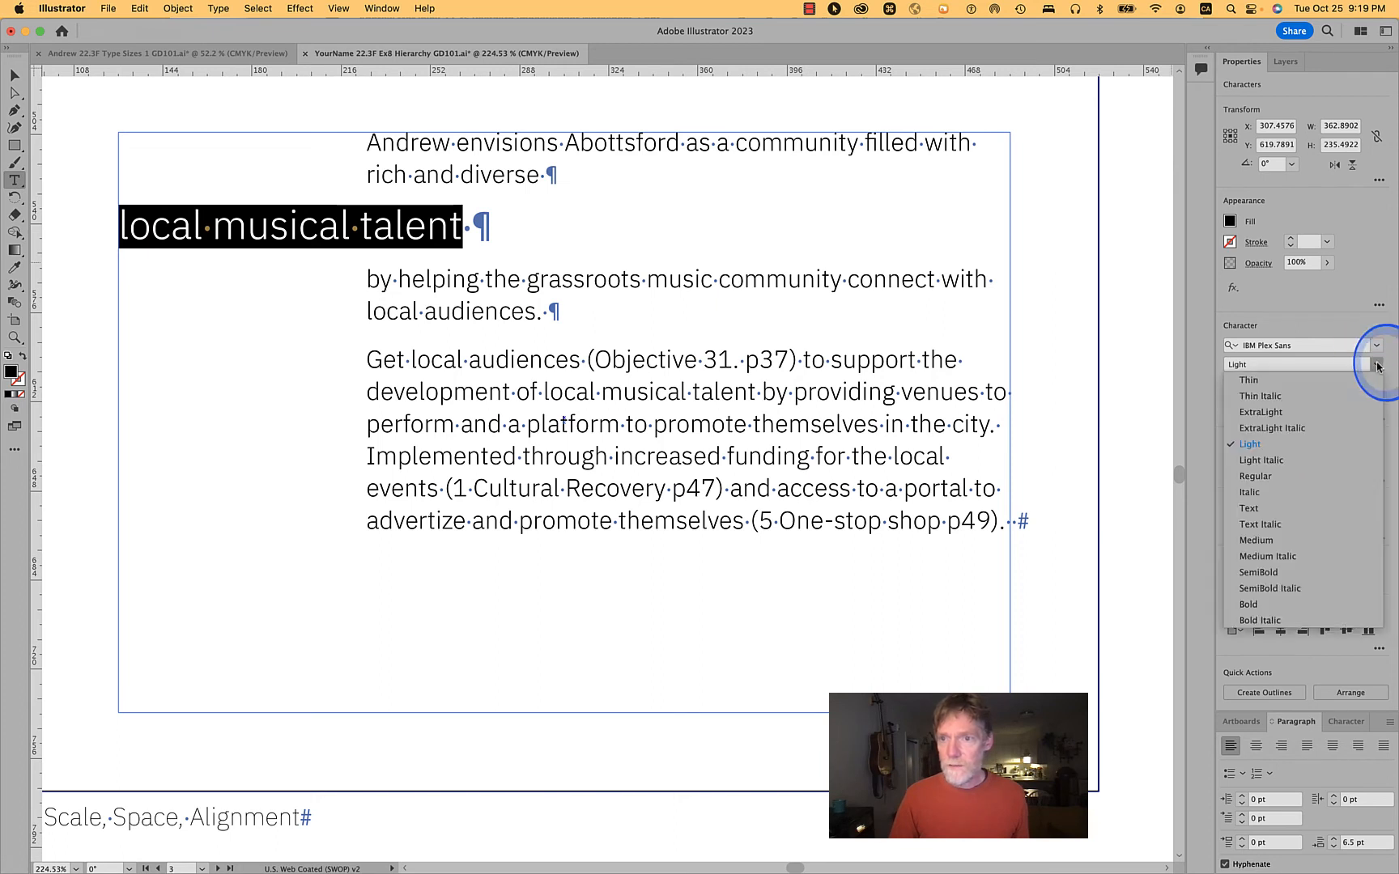
{"action": "left_click", "coordinate": [1284, 413]}
{"action": "left_click", "coordinate": [950, 328]}
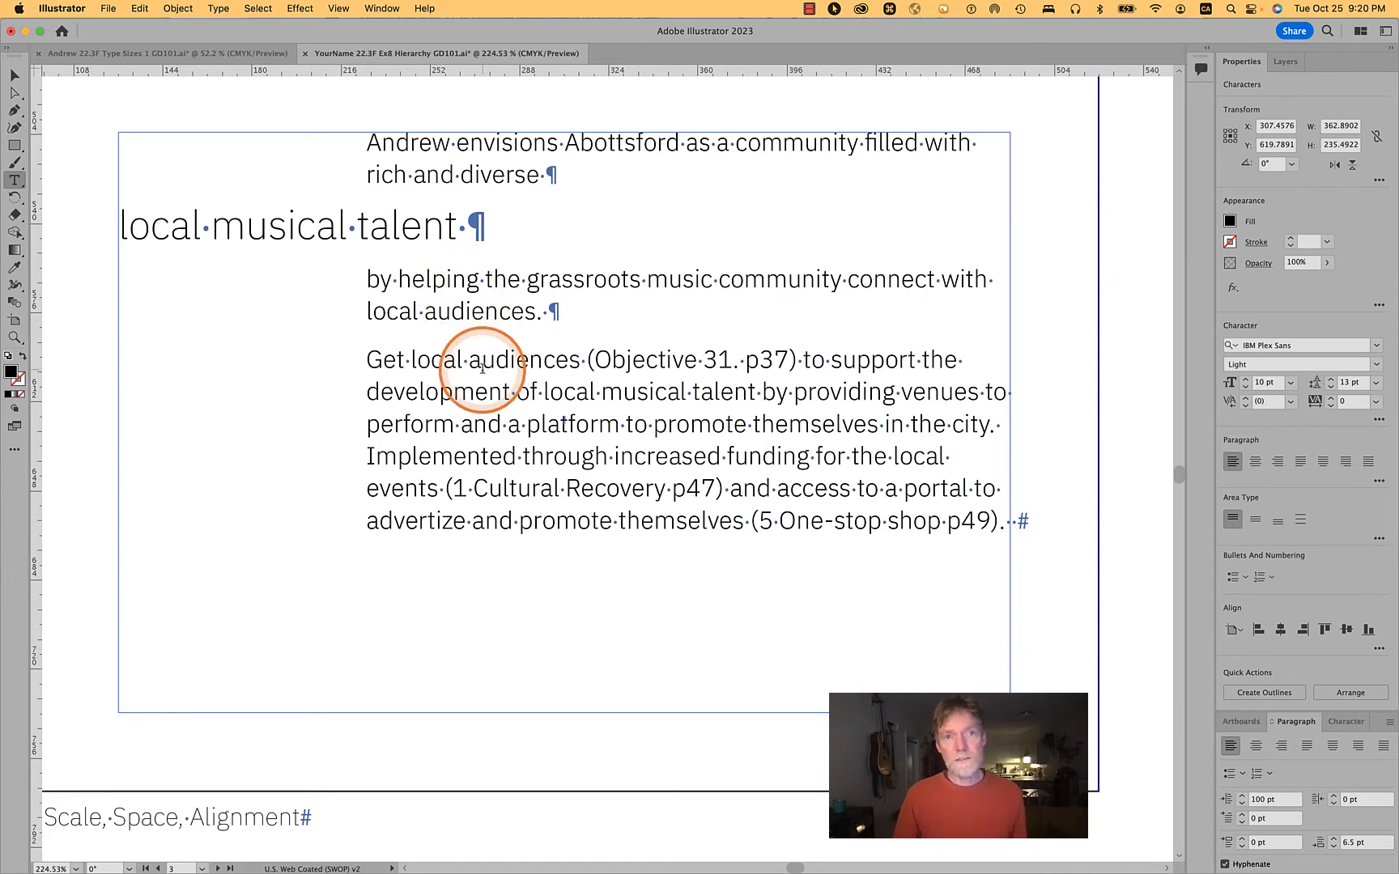
{"action": "scroll", "coordinate": [482, 369], "scroll_direction": "down", "scroll_amount": 1}
{"action": "left_click", "coordinate": [1131, 355], "text": "super"}
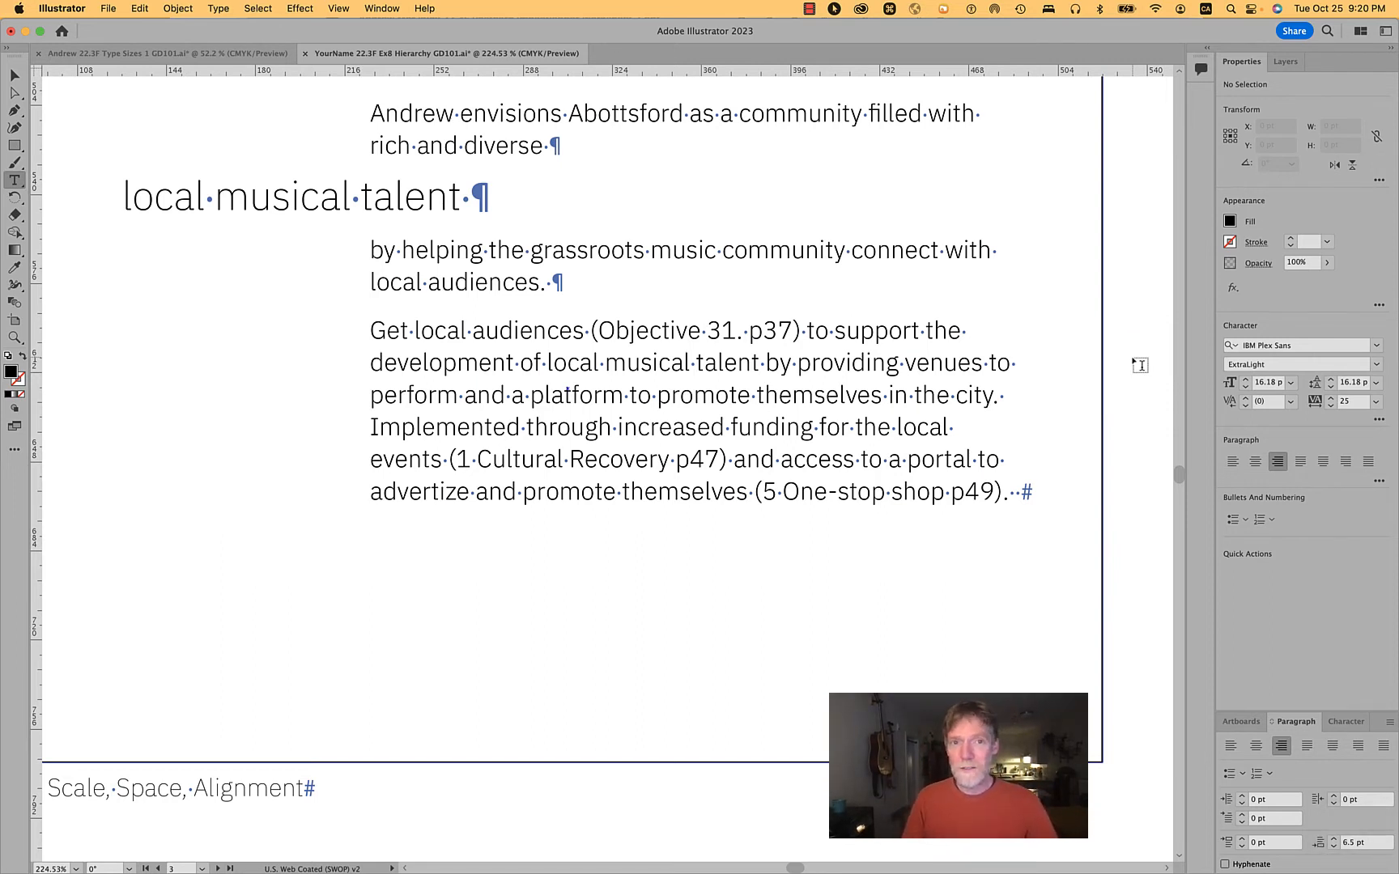
Set "local musical talent" to Regular in the Scale, Space, Alignment, Colour, and Italic postcard, and save the document.
{"action": "scroll", "coordinate": [1133, 362], "scroll_direction": "down", "scroll_amount": 8}
{"action": "scroll", "coordinate": [1133, 363], "scroll_direction": "down", "scroll_amount": 6}
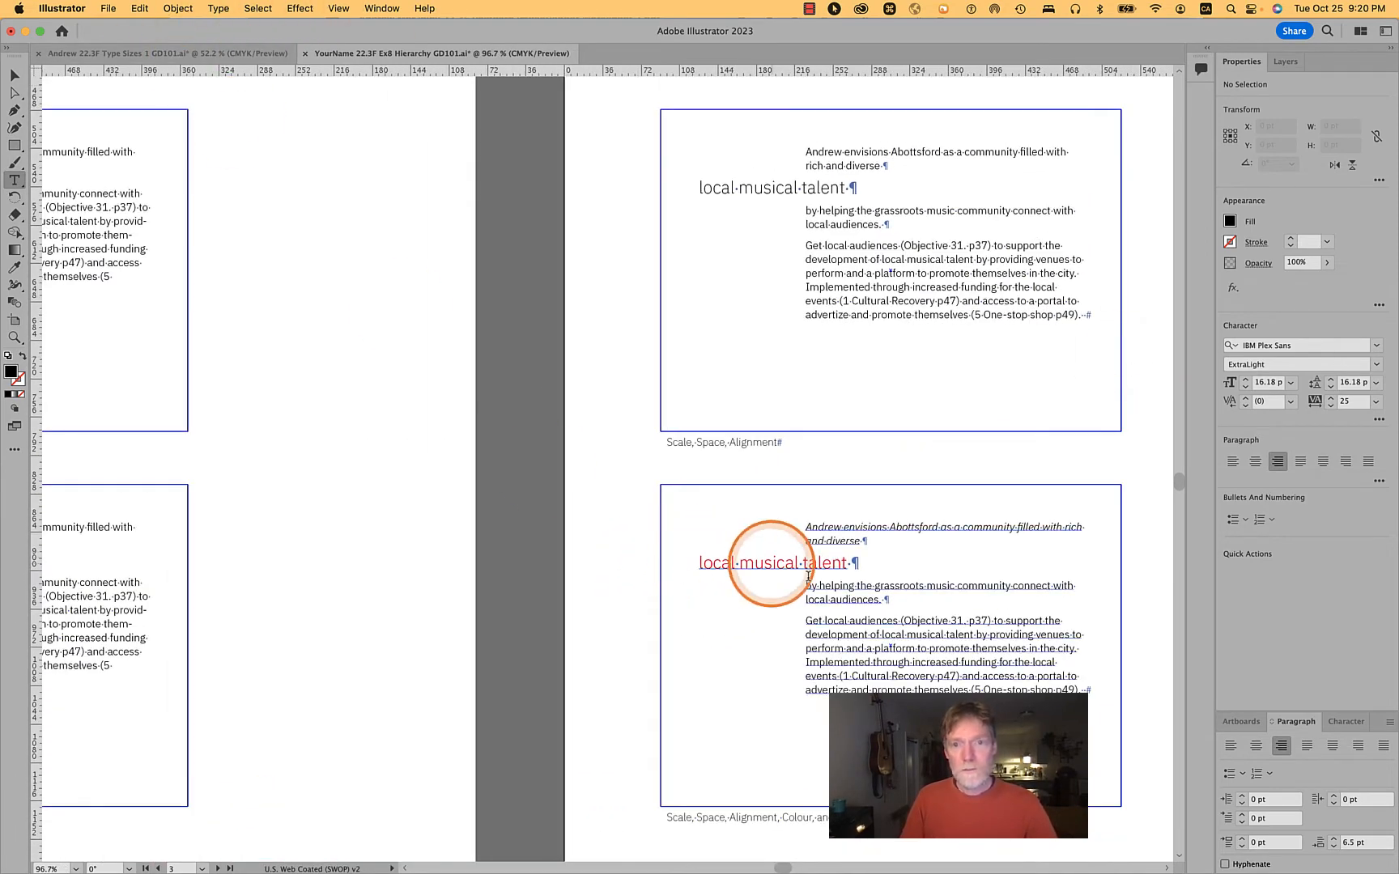
{"action": "scroll", "coordinate": [829, 558], "scroll_direction": "up", "scroll_amount": 5}
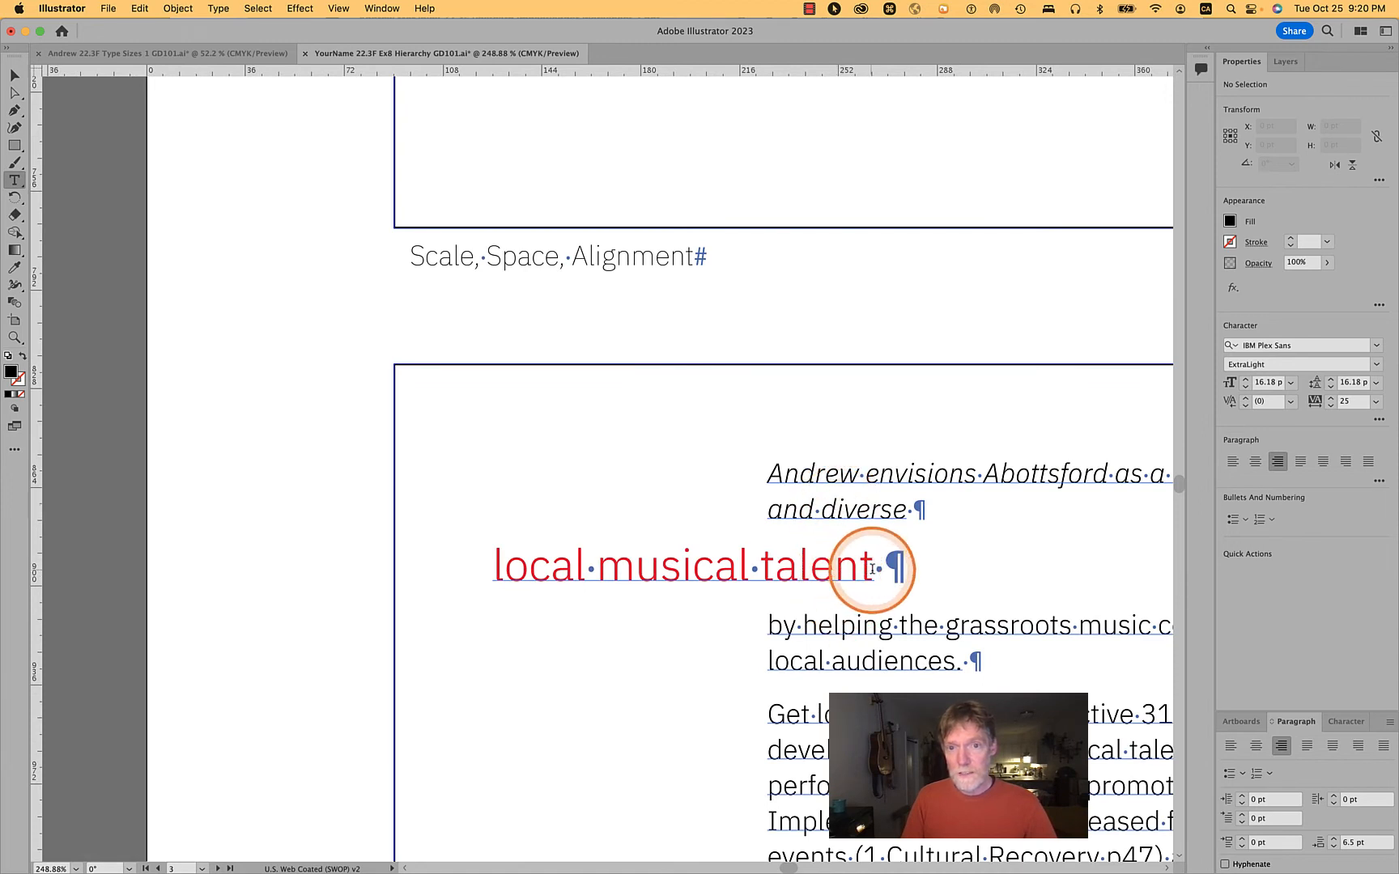
{"action": "left_click_drag", "start_coordinate": [881, 564], "coordinate": [383, 563]}
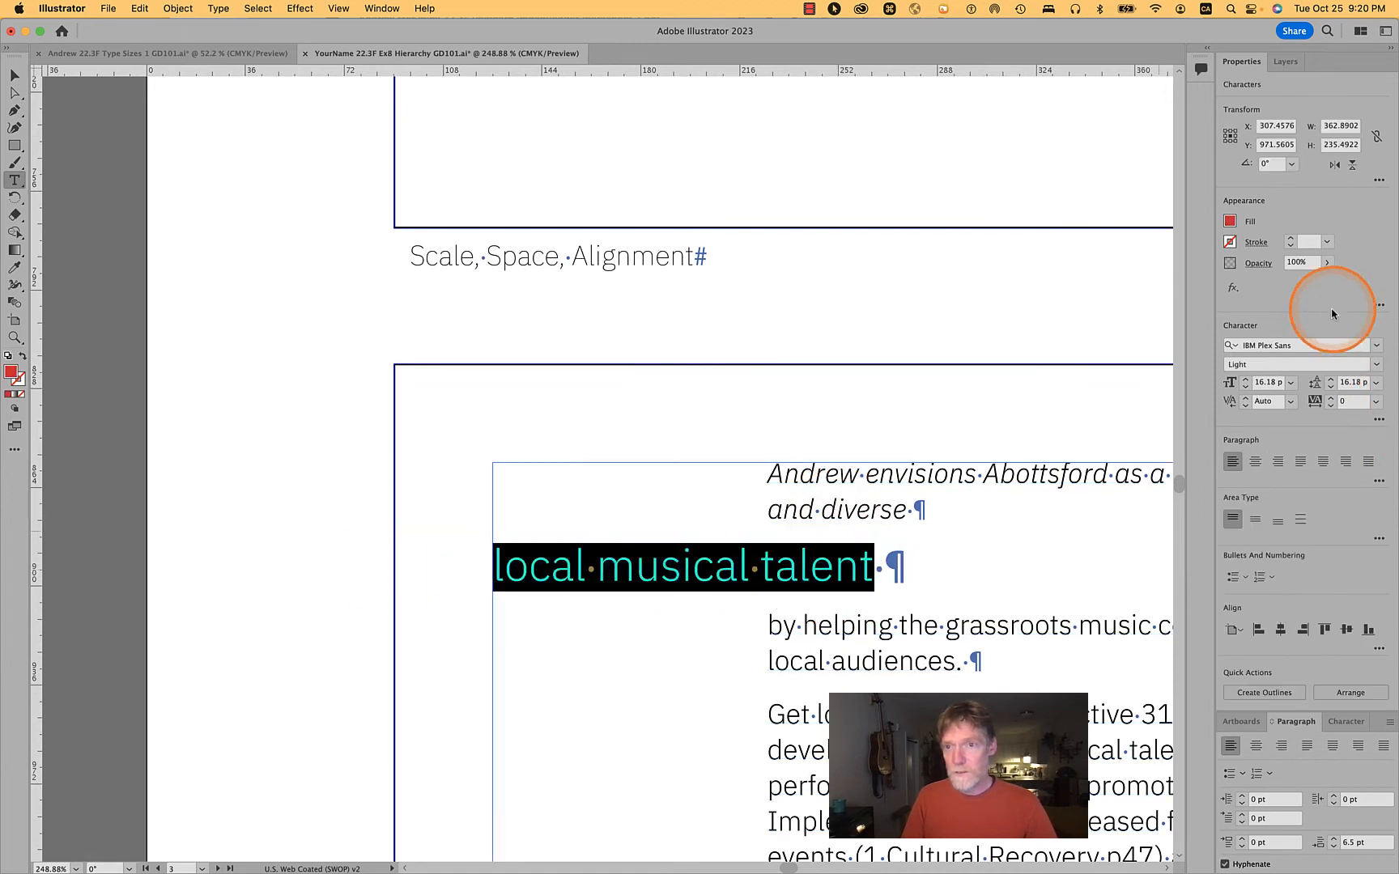
{"action": "left_click", "coordinate": [1376, 366]}
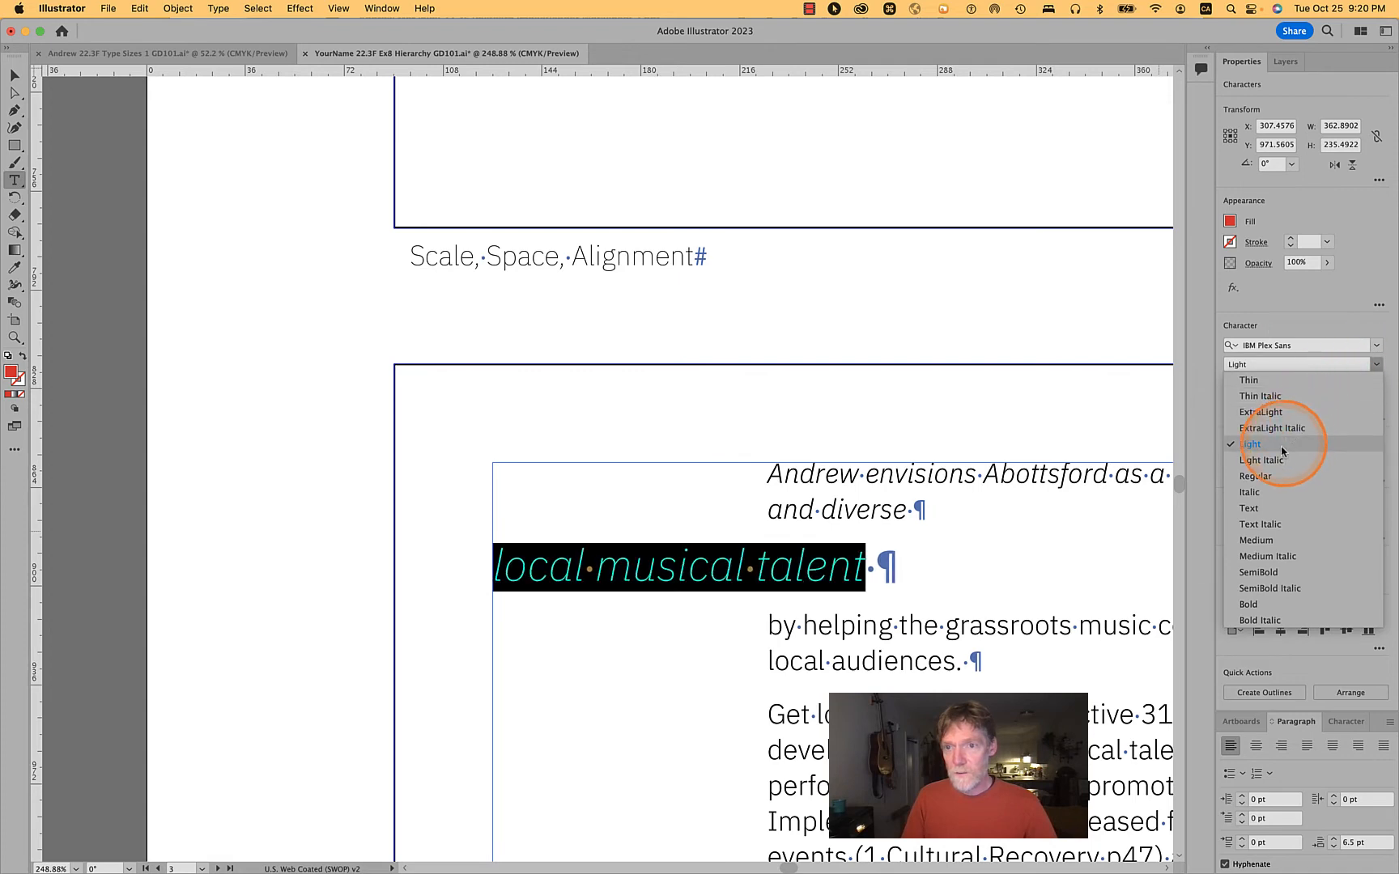
{"action": "left_click", "coordinate": [1270, 477]}
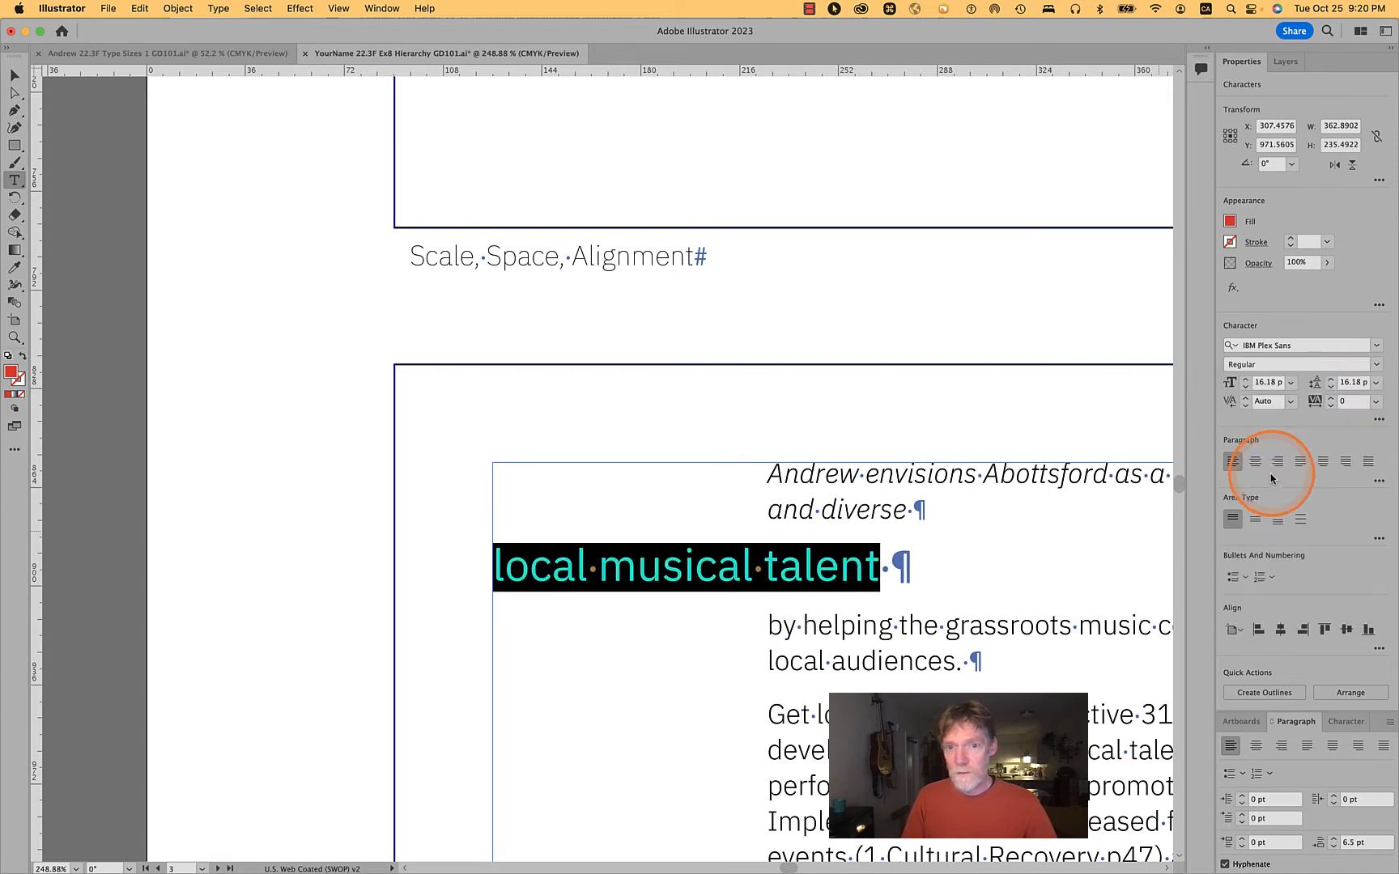
{"action": "left_click", "coordinate": [299, 574], "text": "super"}
{"action": "scroll", "coordinate": [304, 585], "scroll_direction": "down", "scroll_amount": 8}
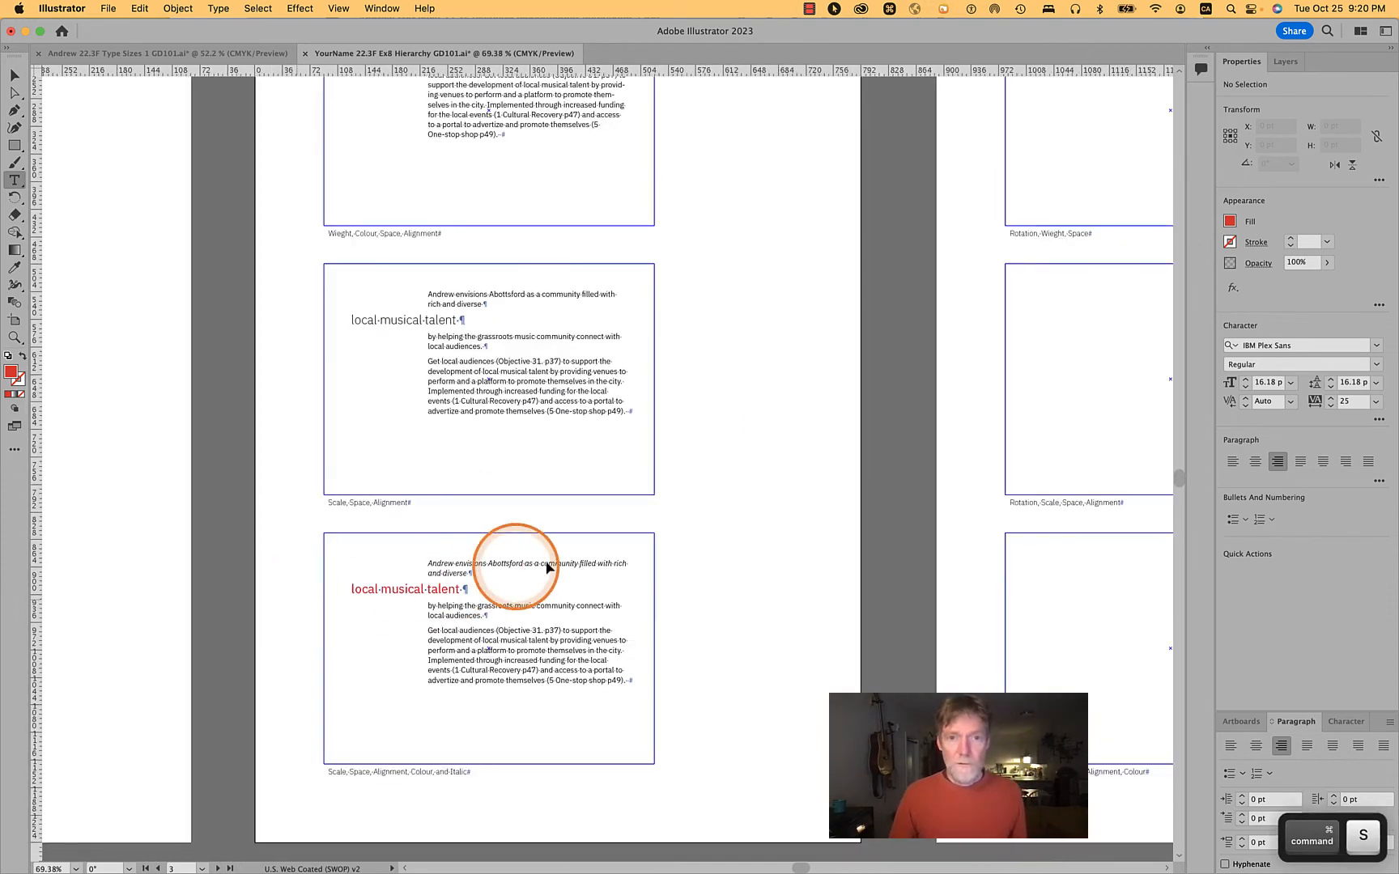
{"action": "key", "text": "super+s"}
Copy the text frame of the Wieght, Colour, Space, Alignment postcard on the Hierarchy 3 page.
{"action": "scroll", "coordinate": [720, 558], "scroll_direction": "right", "scroll_amount": 10}
{"action": "scroll", "coordinate": [720, 559], "scroll_direction": "up", "scroll_amount": 5}
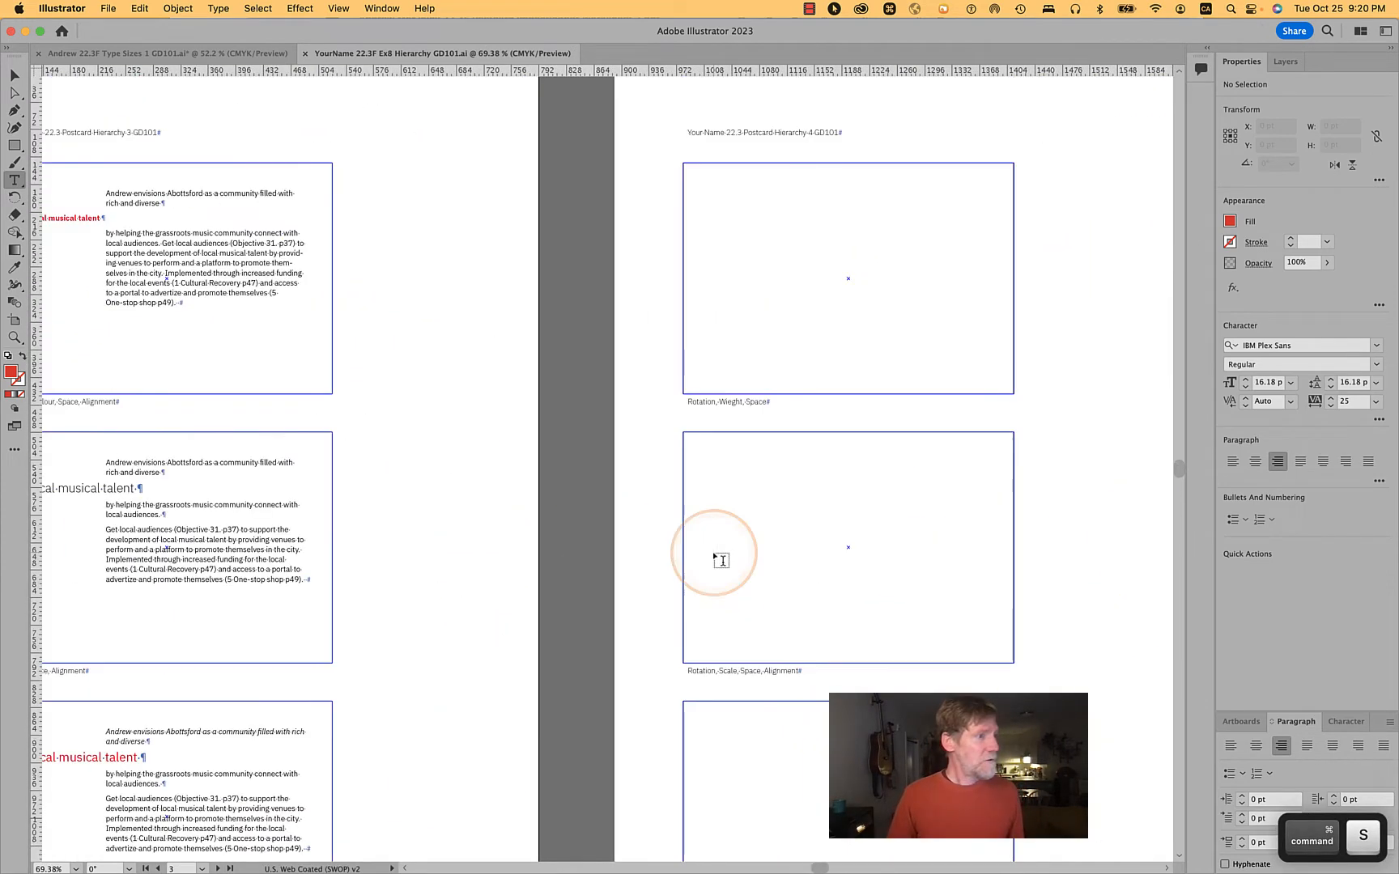
{"action": "scroll", "coordinate": [874, 323], "scroll_direction": "down", "scroll_amount": 3}
{"action": "scroll", "coordinate": [874, 324], "scroll_direction": "right", "scroll_amount": 3}
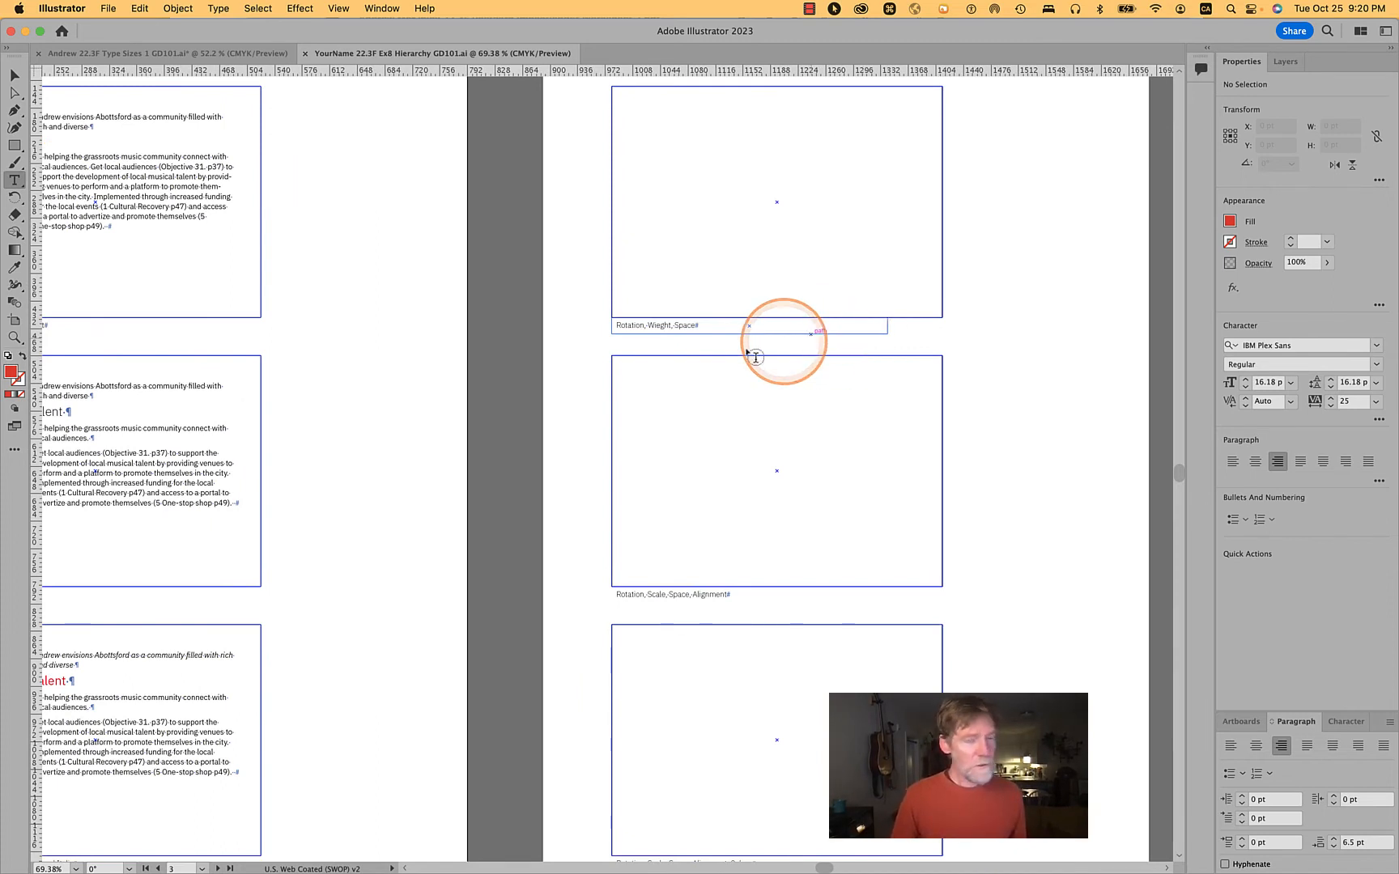
{"action": "left_click", "coordinate": [167, 728], "text": "super"}
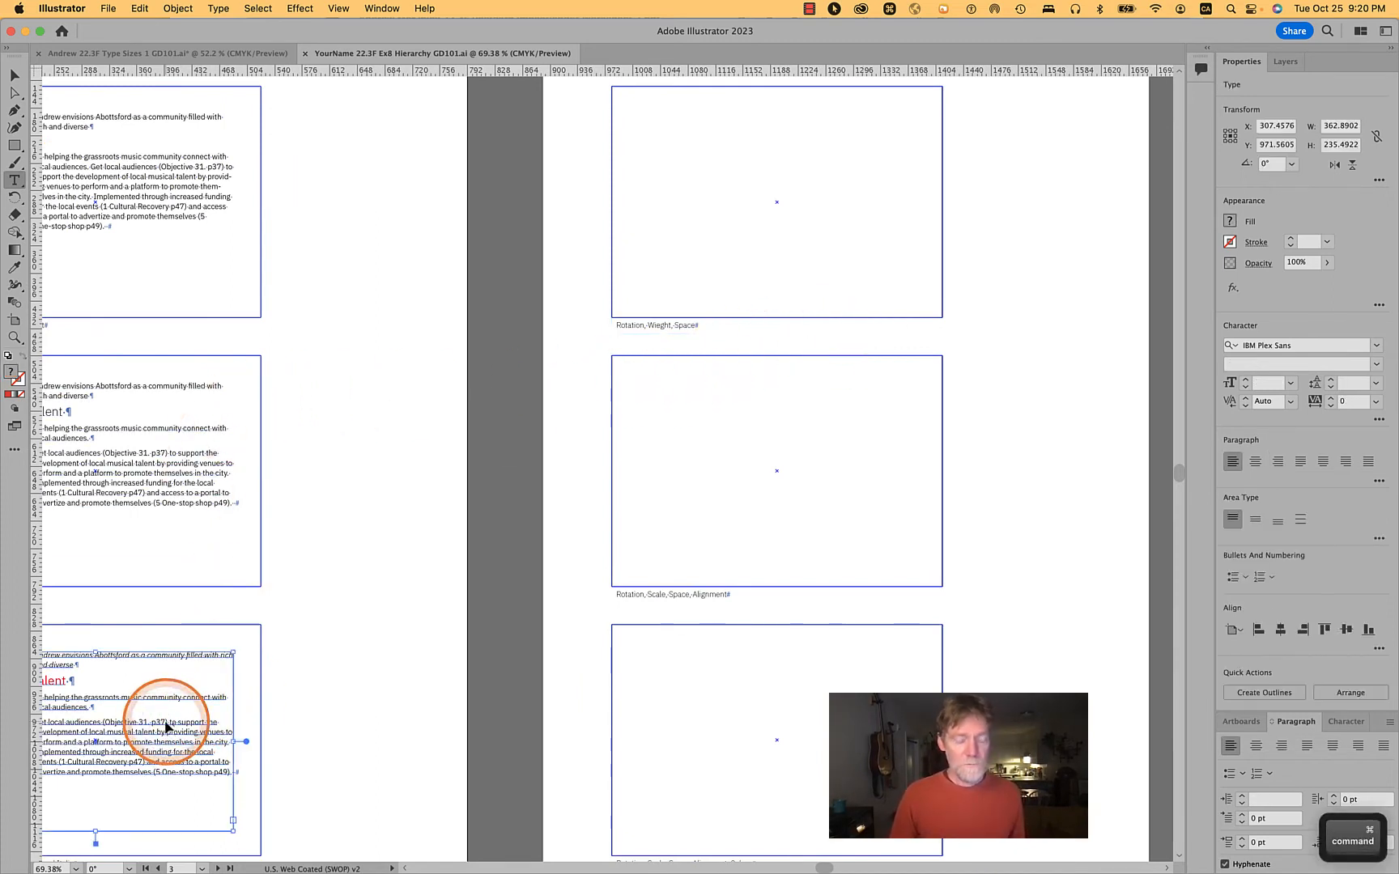
{"action": "key", "text": "super+c"}
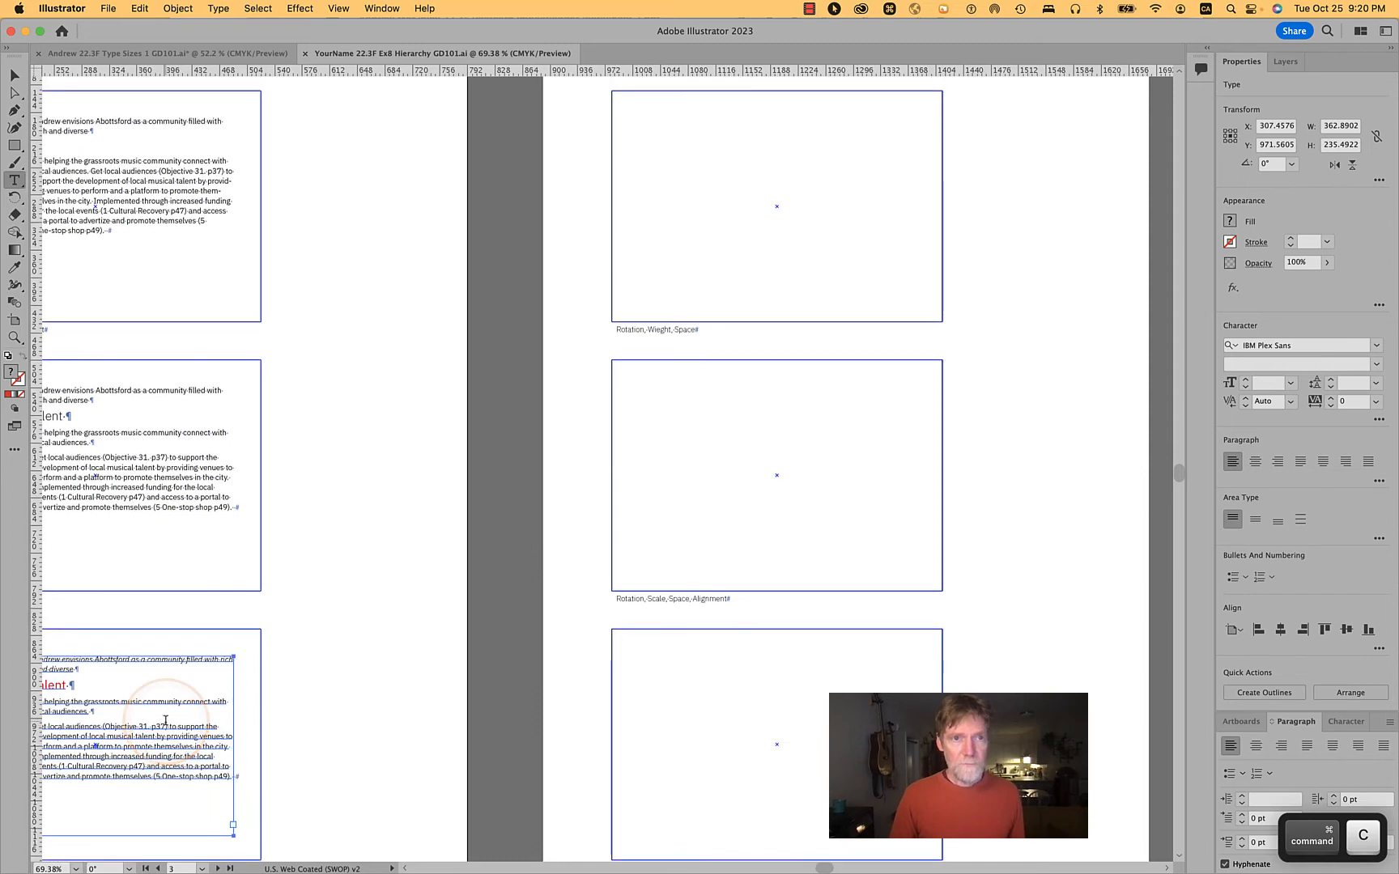
{"action": "scroll", "coordinate": [170, 485], "scroll_direction": "up", "scroll_amount": 2}
{"action": "scroll", "coordinate": [170, 486], "scroll_direction": "left", "scroll_amount": 3}
{"action": "left_click", "coordinate": [194, 257], "text": "super"}
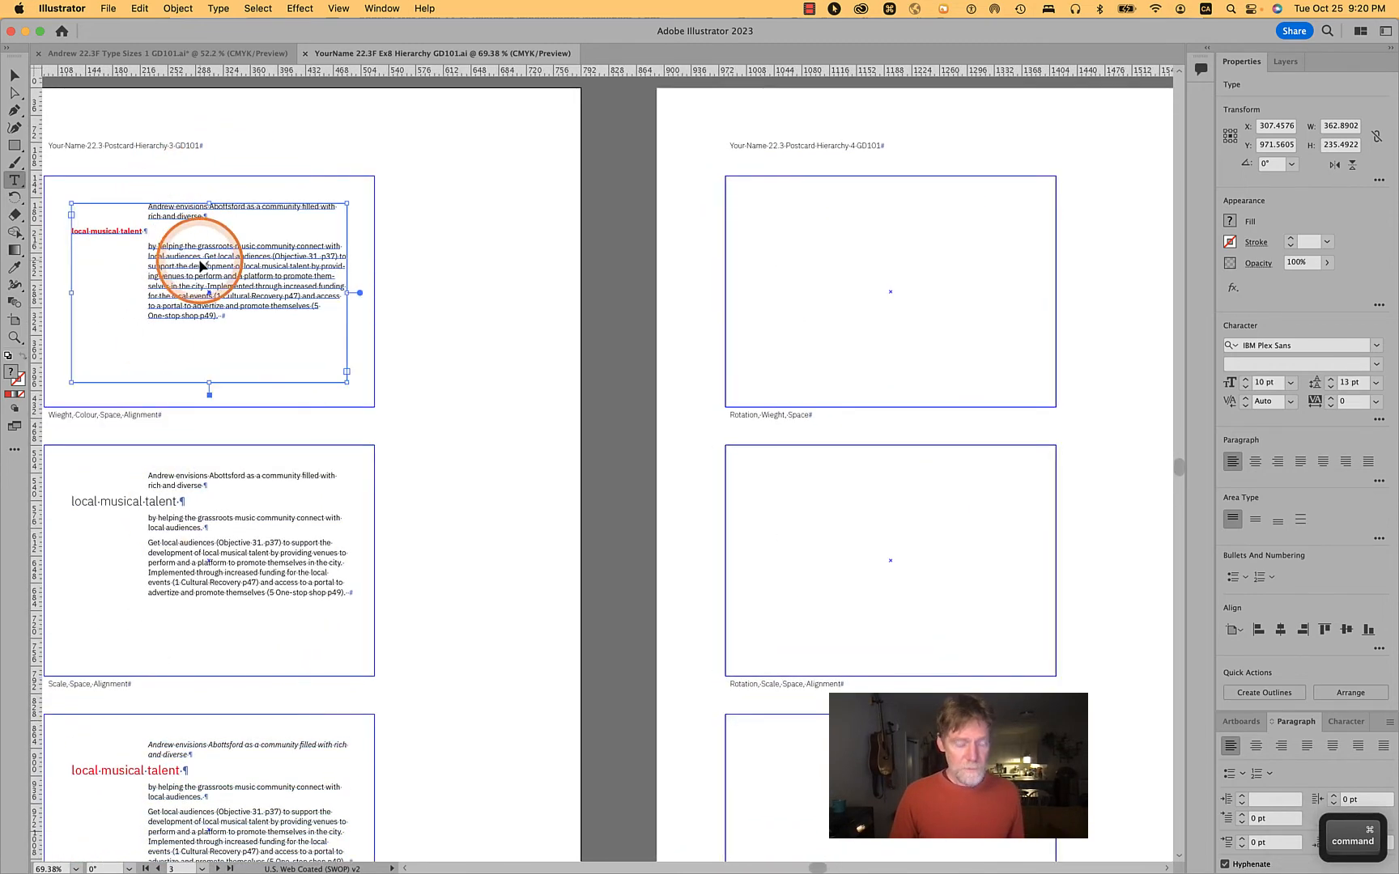
{"action": "key", "text": "super+c"}
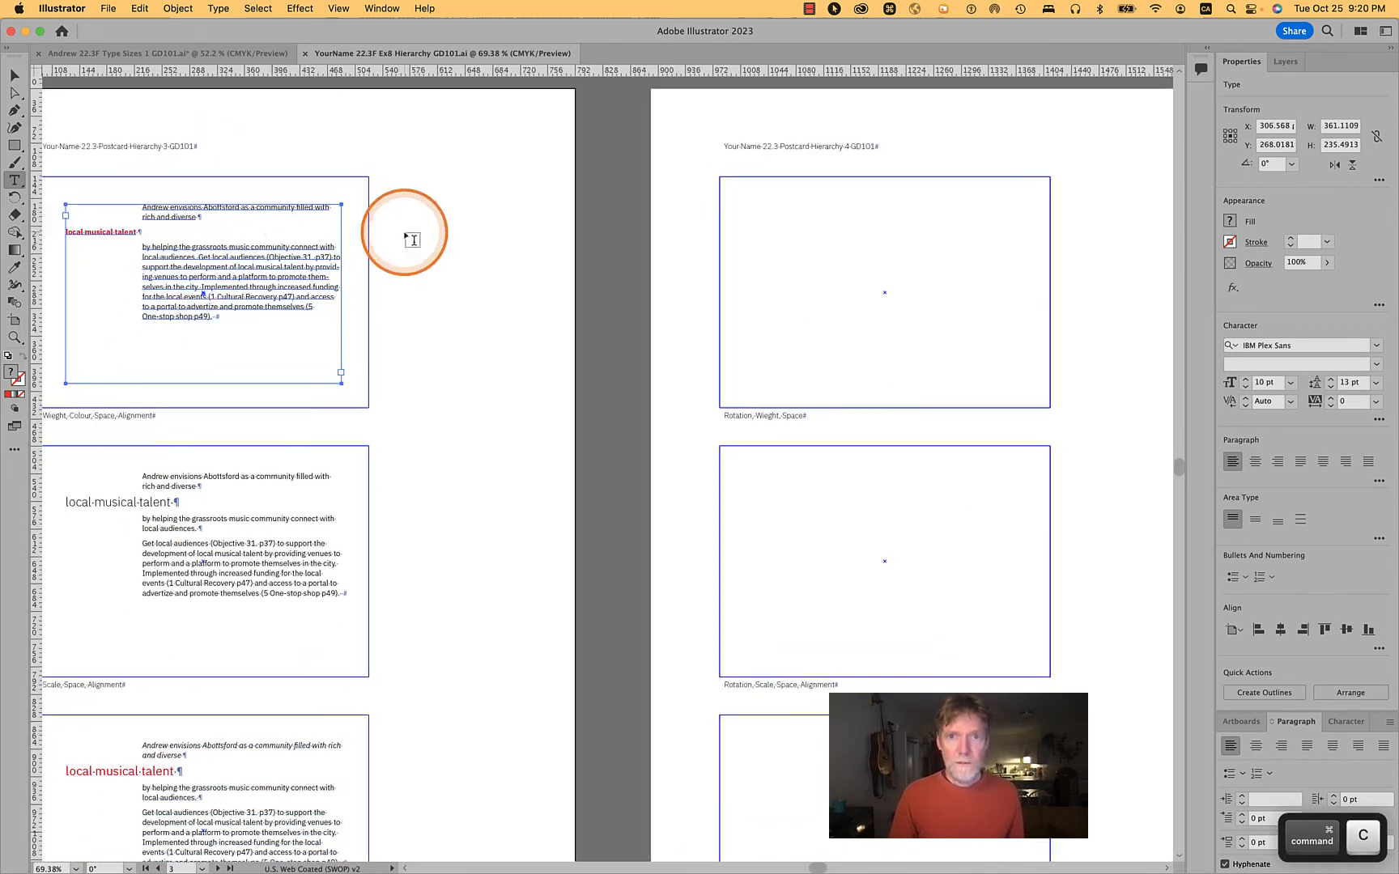
{"action": "scroll", "coordinate": [486, 203], "scroll_direction": "right", "scroll_amount": 3}
{"action": "left_click", "coordinate": [739, 203]}
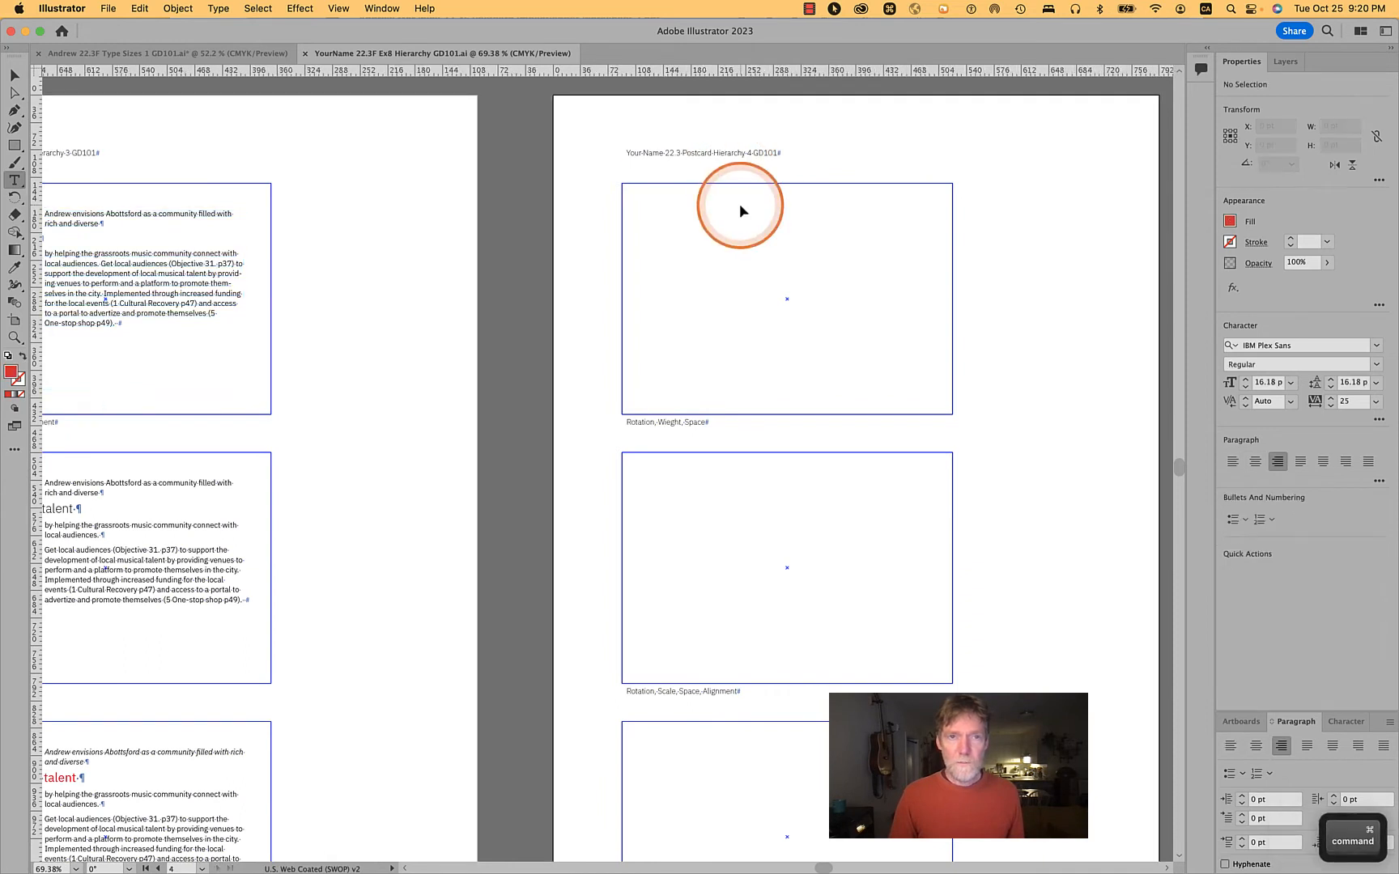
{"action": "left_click", "coordinate": [615, 218]}
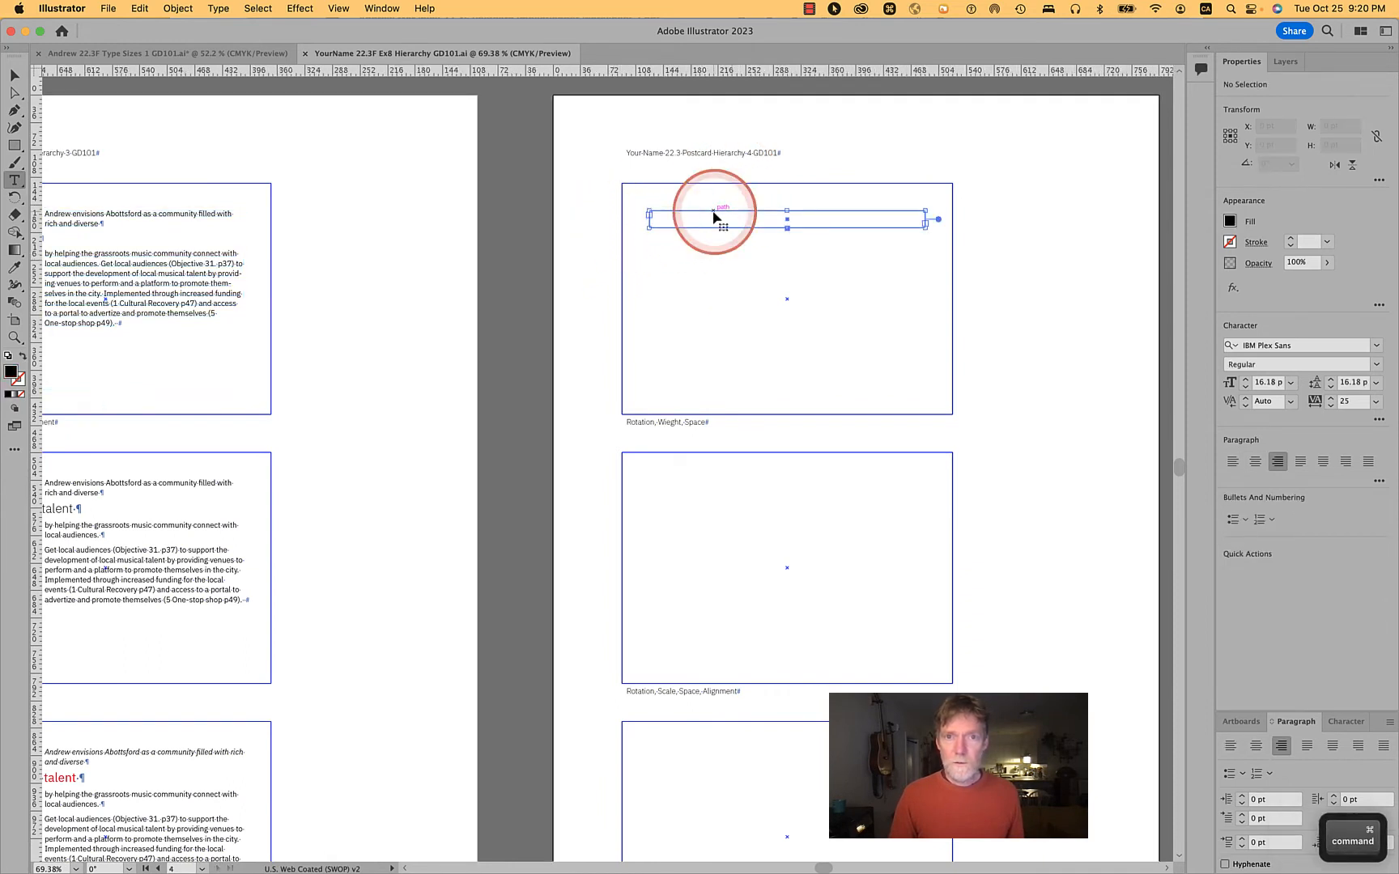
{"action": "left_click", "coordinate": [713, 217], "text": "super"}
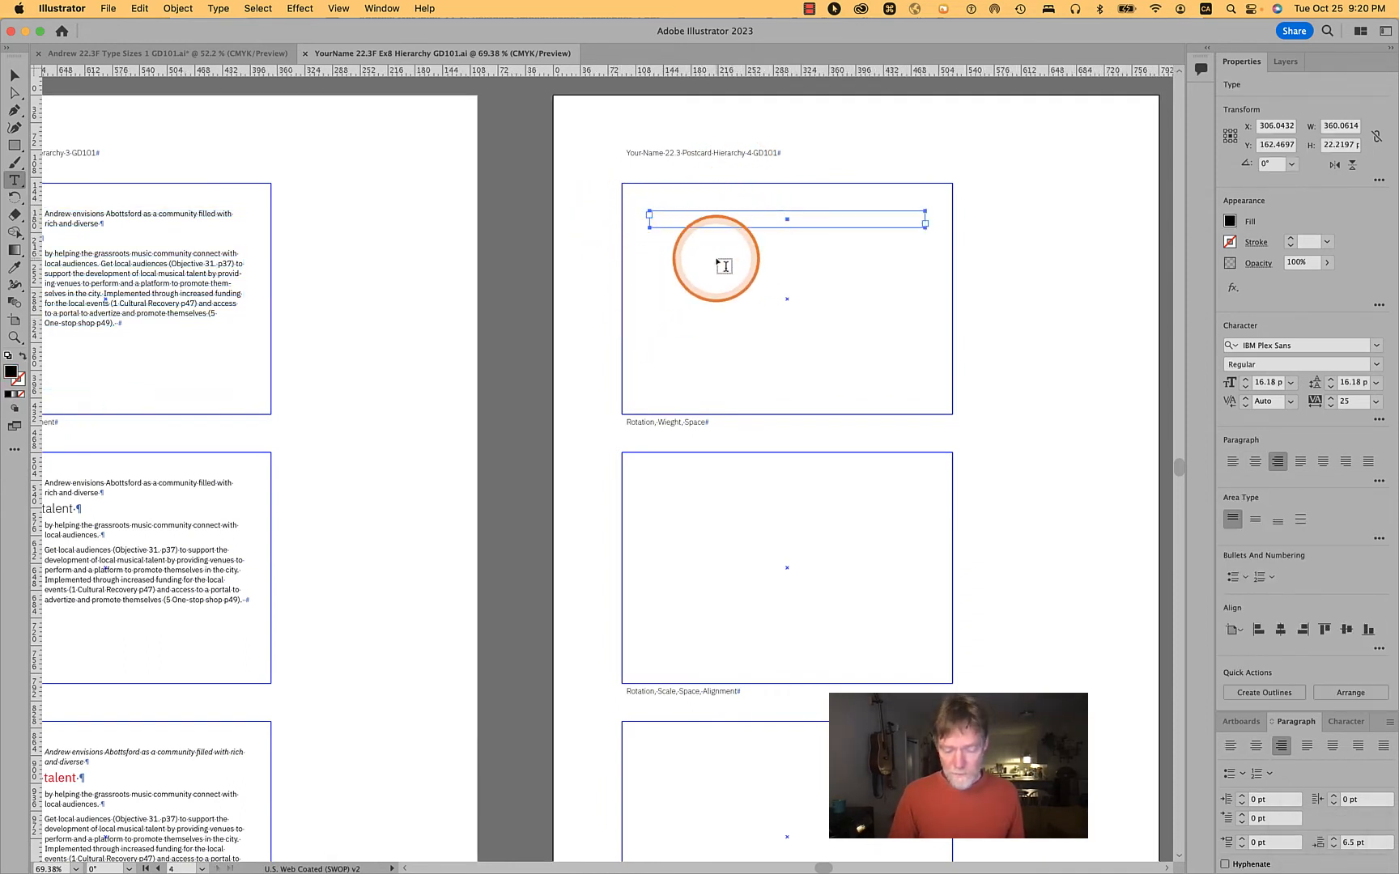
{"action": "key", "text": "BackSpace"}
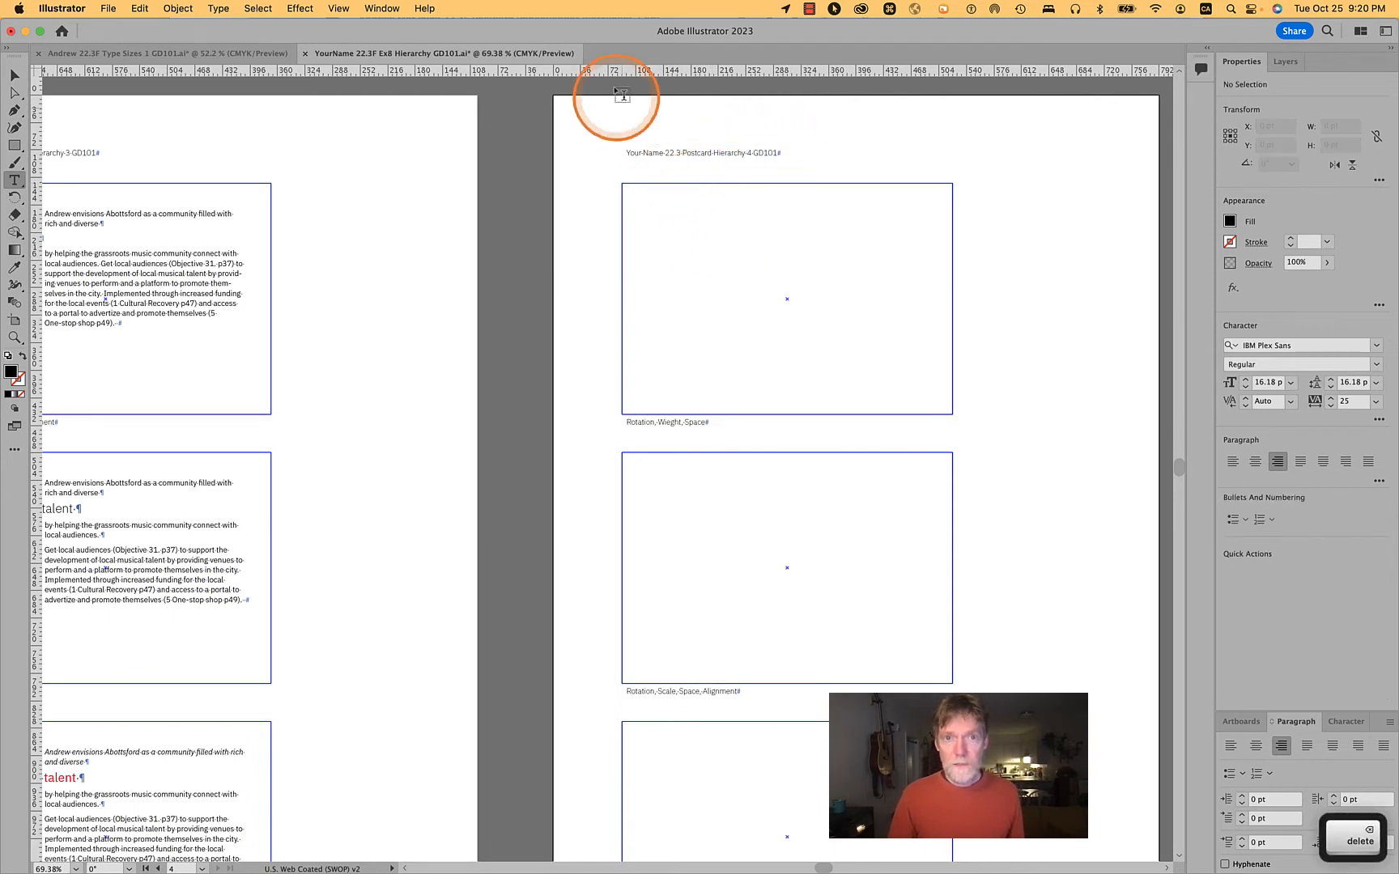
Make artboards 3 and 4 active in turn with the Selection tool, leaving nothing selected.
{"action": "left_click", "coordinate": [16, 76]}
{"action": "left_click", "coordinate": [714, 107]}
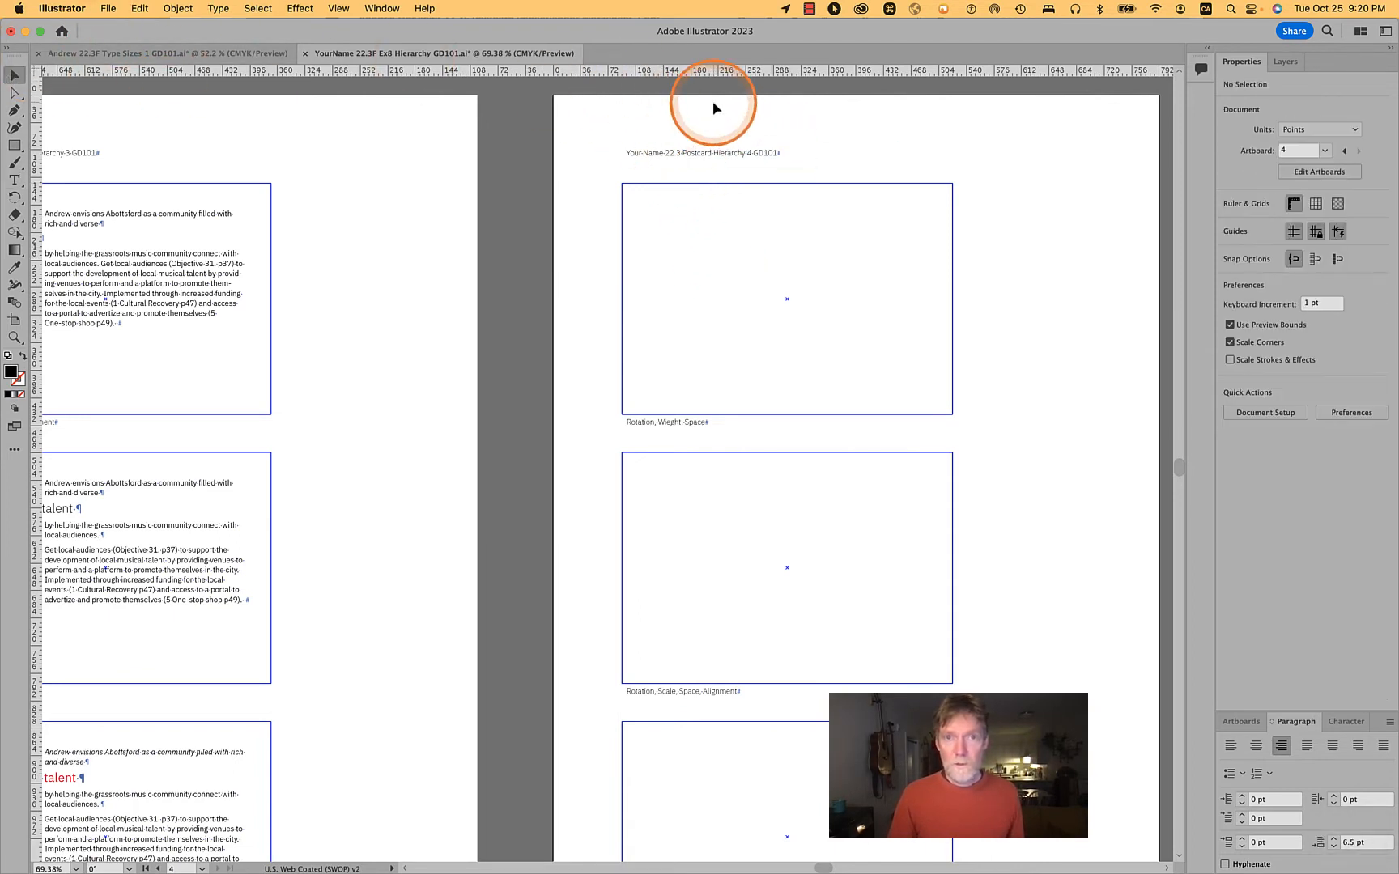
{"action": "left_click", "coordinate": [206, 275]}
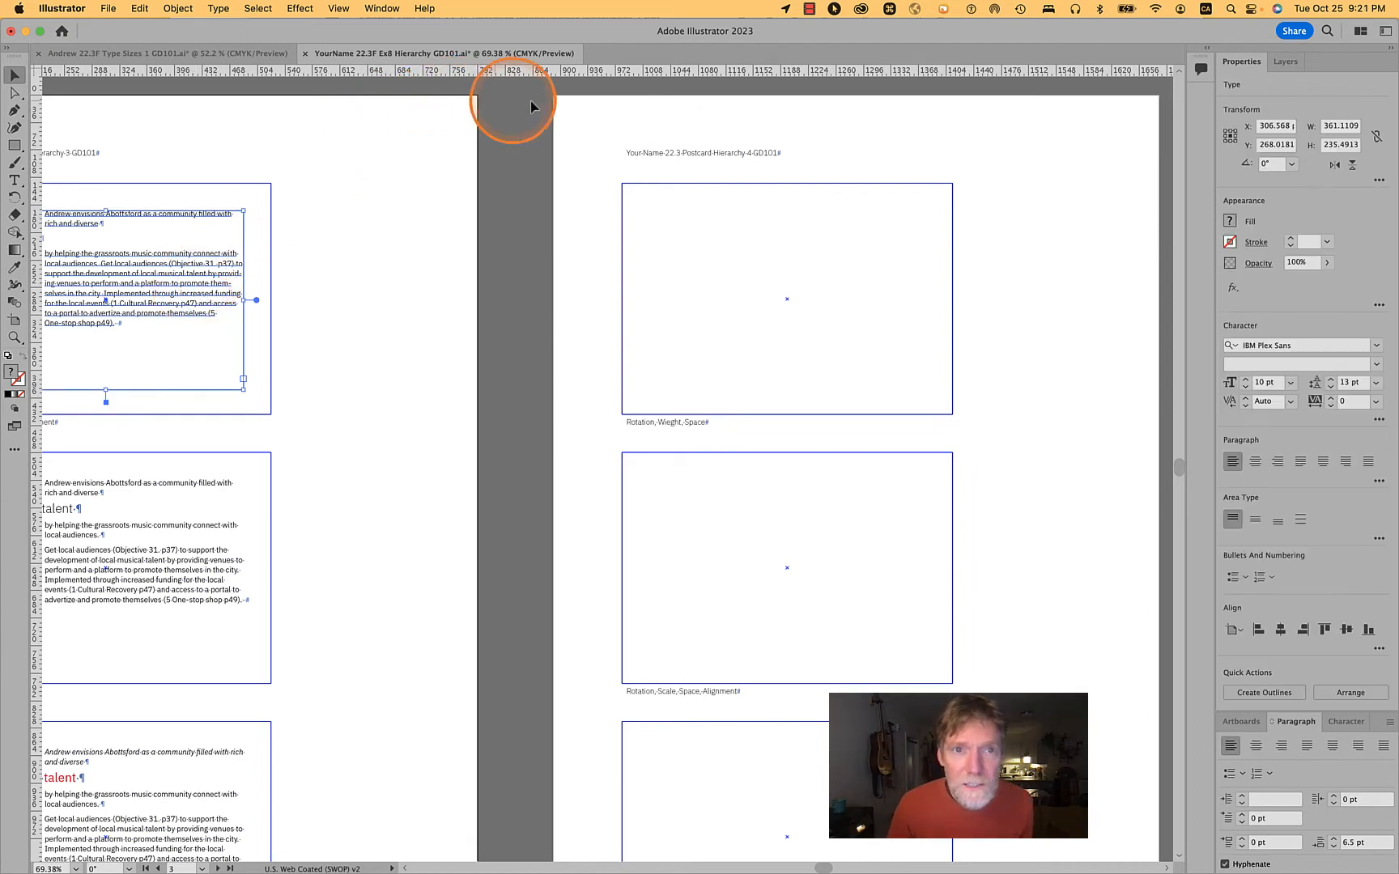
{"action": "left_click", "coordinate": [587, 115]}
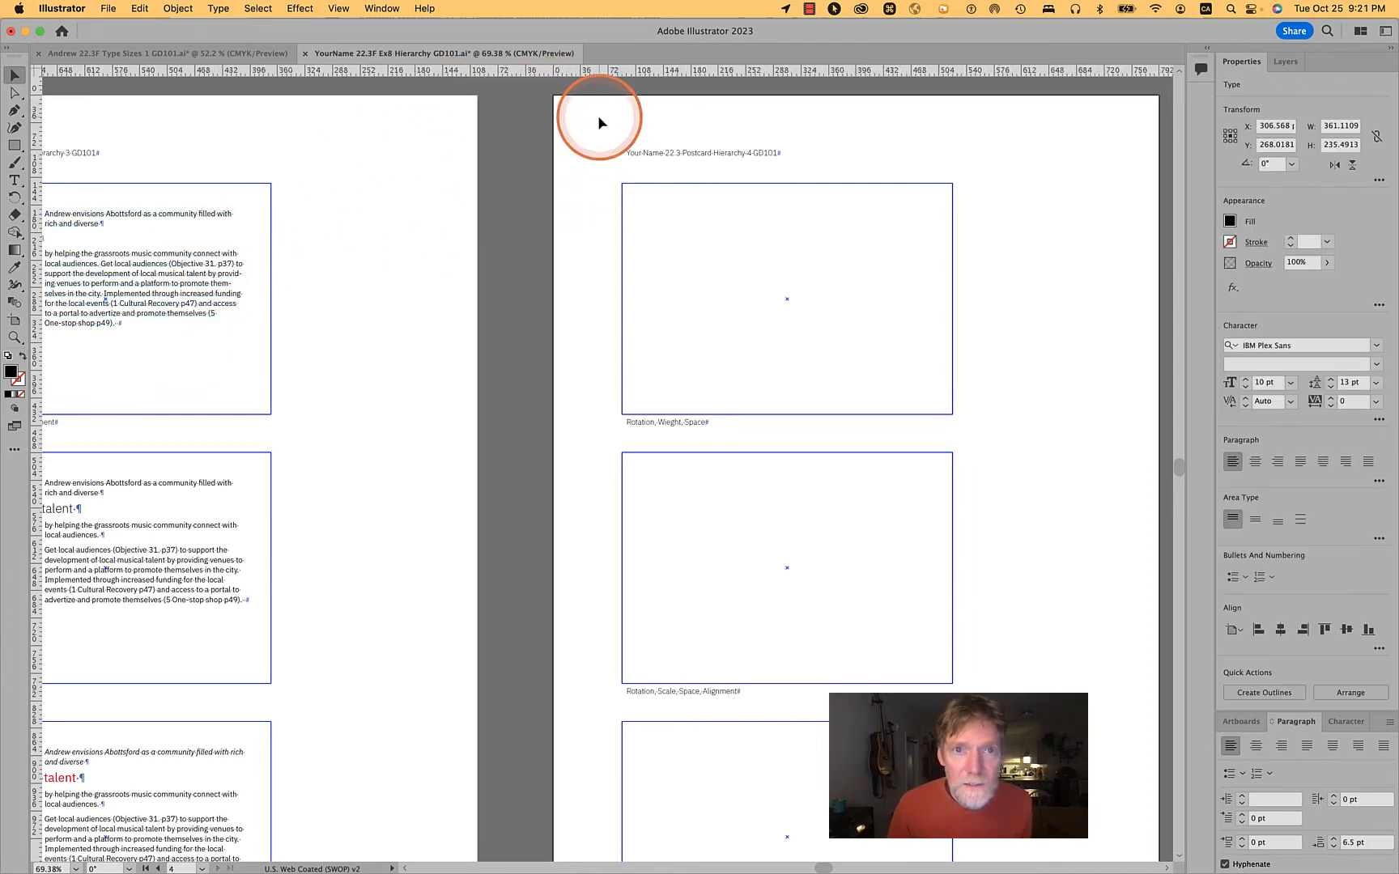
{"action": "left_click", "coordinate": [581, 120]}
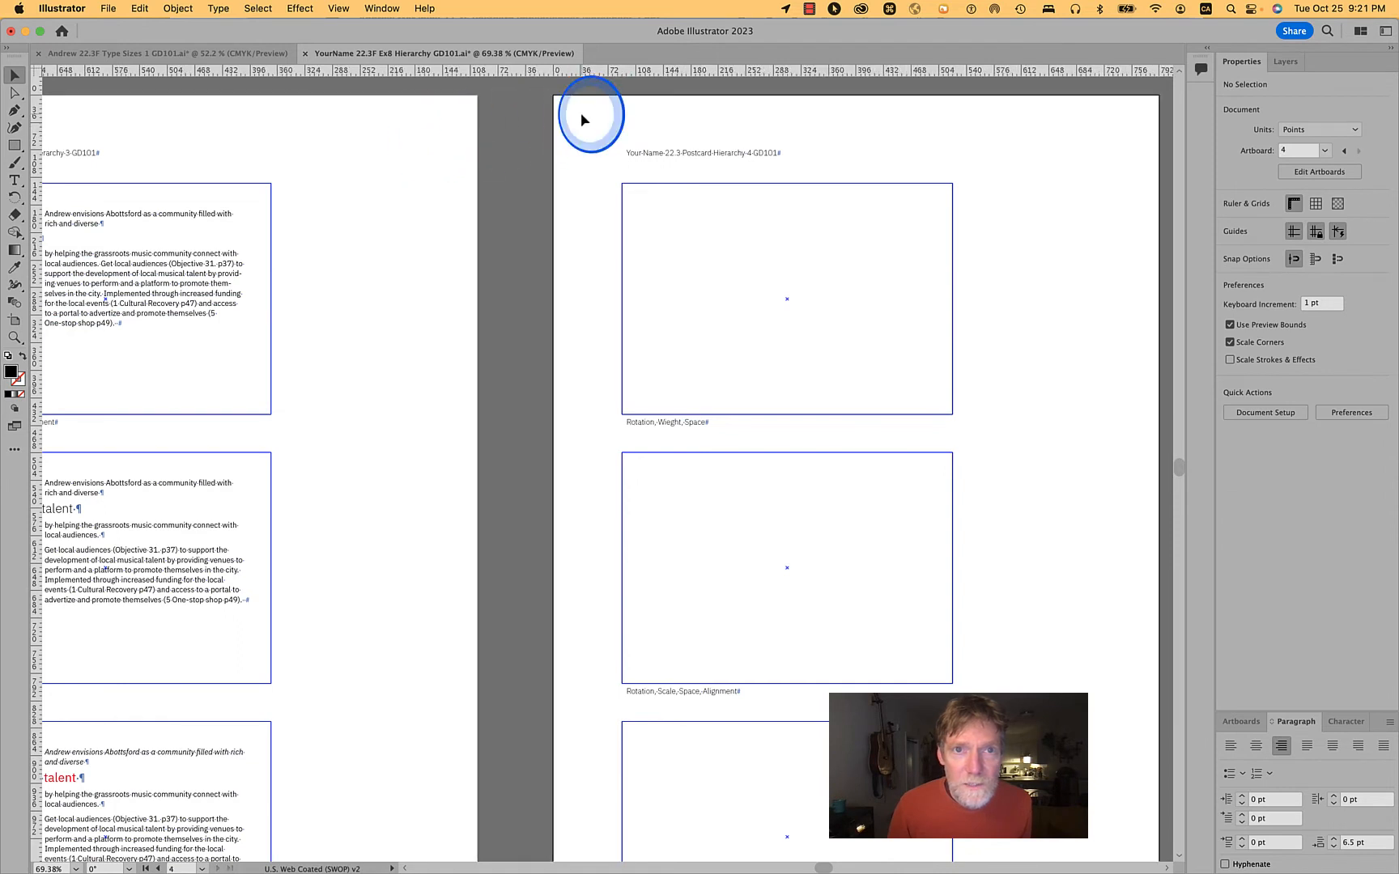
{"action": "left_click", "coordinate": [437, 122]}
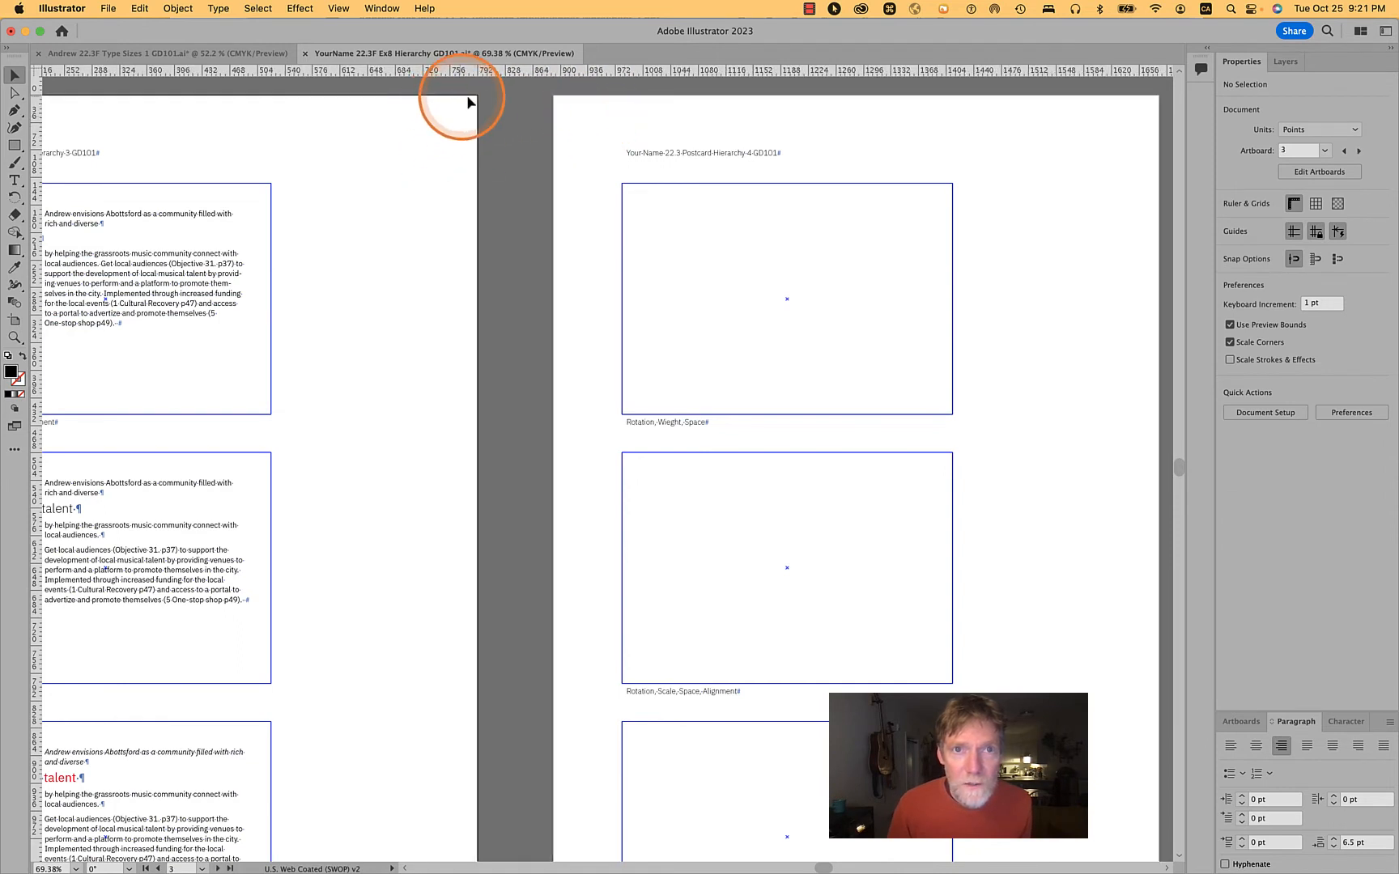
{"action": "left_click", "coordinate": [570, 109]}
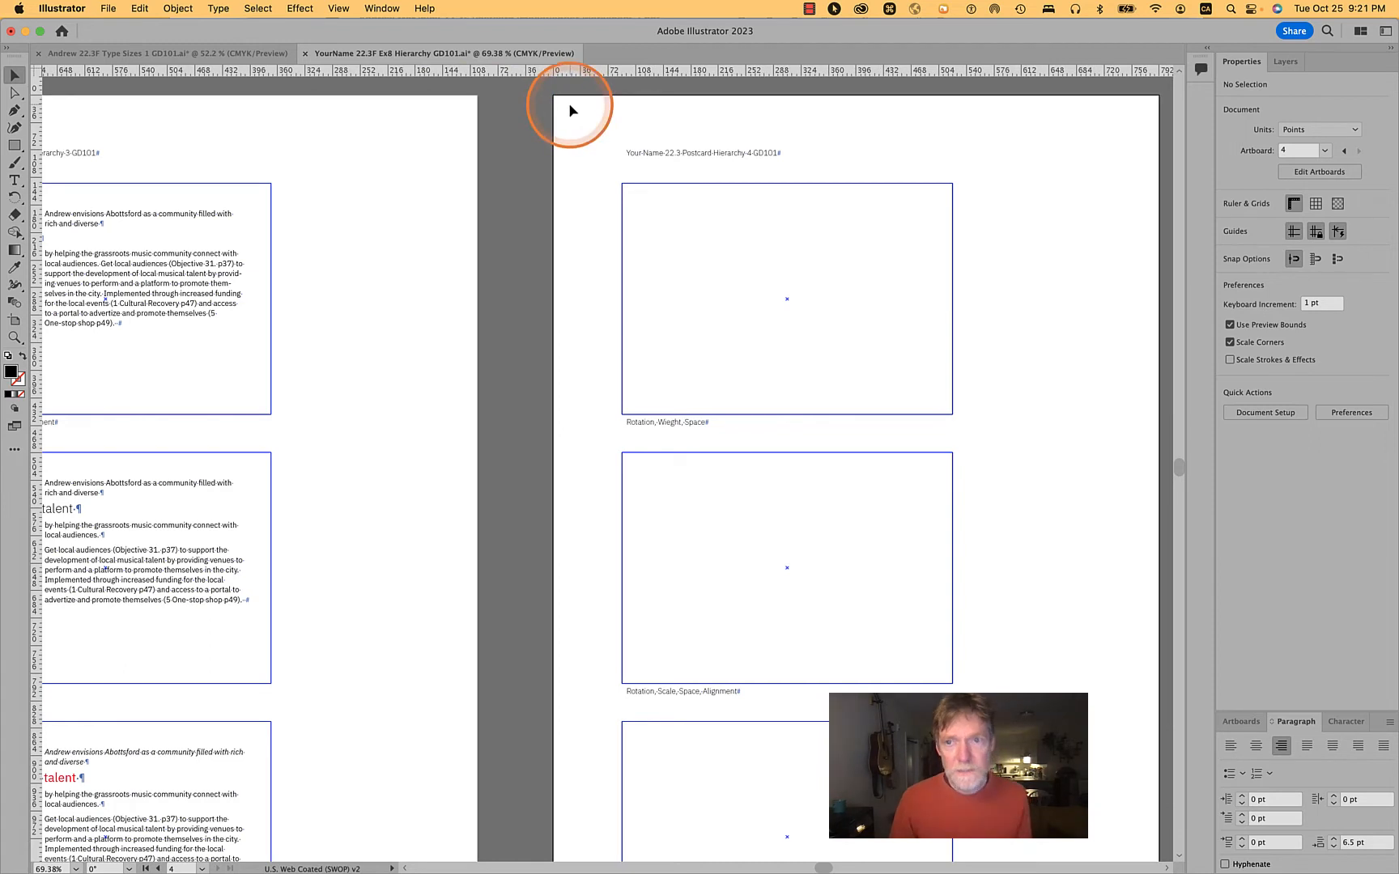
Show the artboard list and alternate the active artboard between Hierarchy 3 and Hierarchy 4.
{"action": "left_click", "coordinate": [1243, 722]}
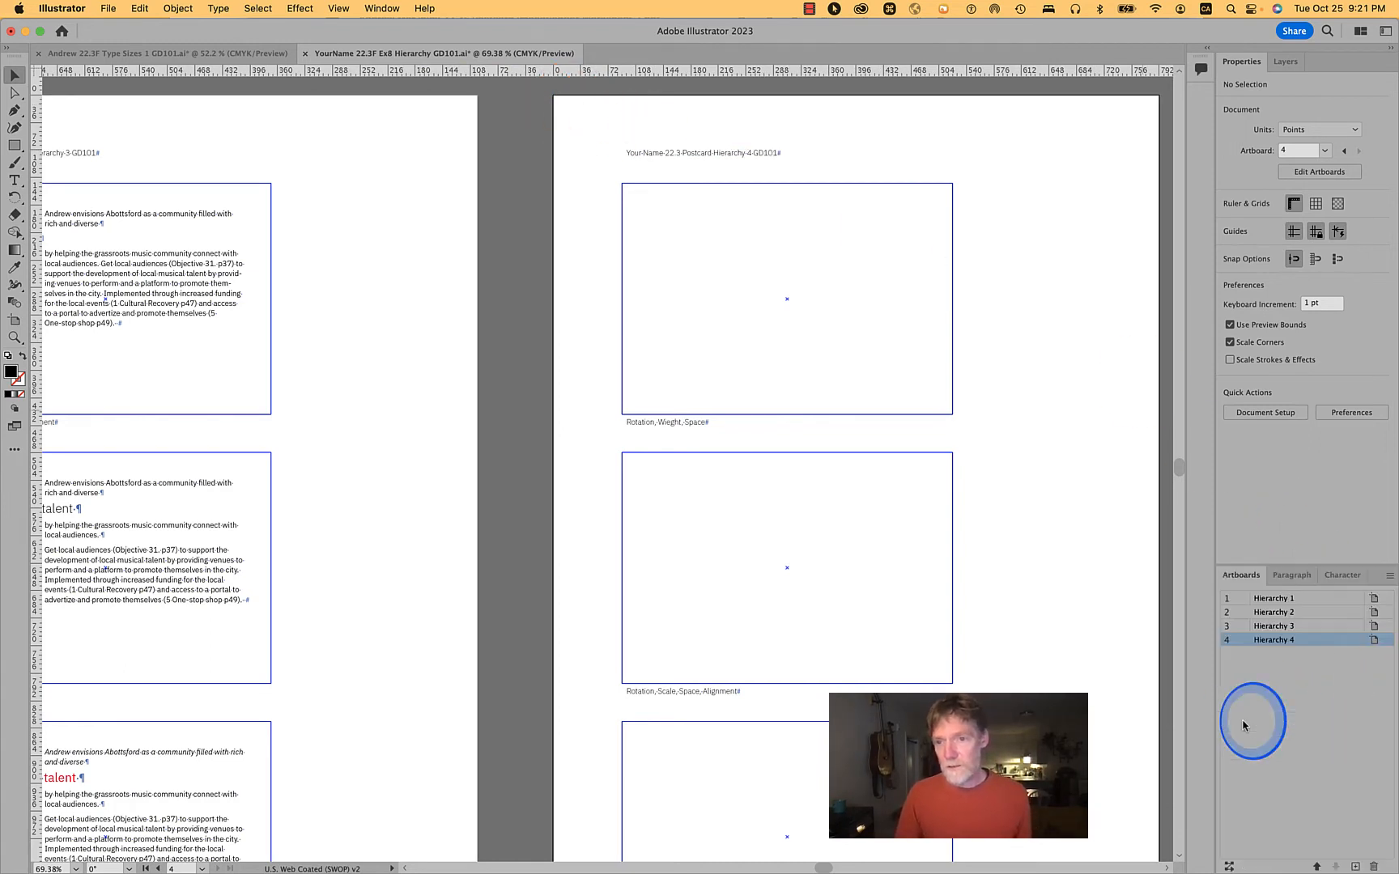
{"action": "left_click", "coordinate": [423, 131]}
{"action": "left_click", "coordinate": [572, 109]}
{"action": "left_click", "coordinate": [343, 156]}
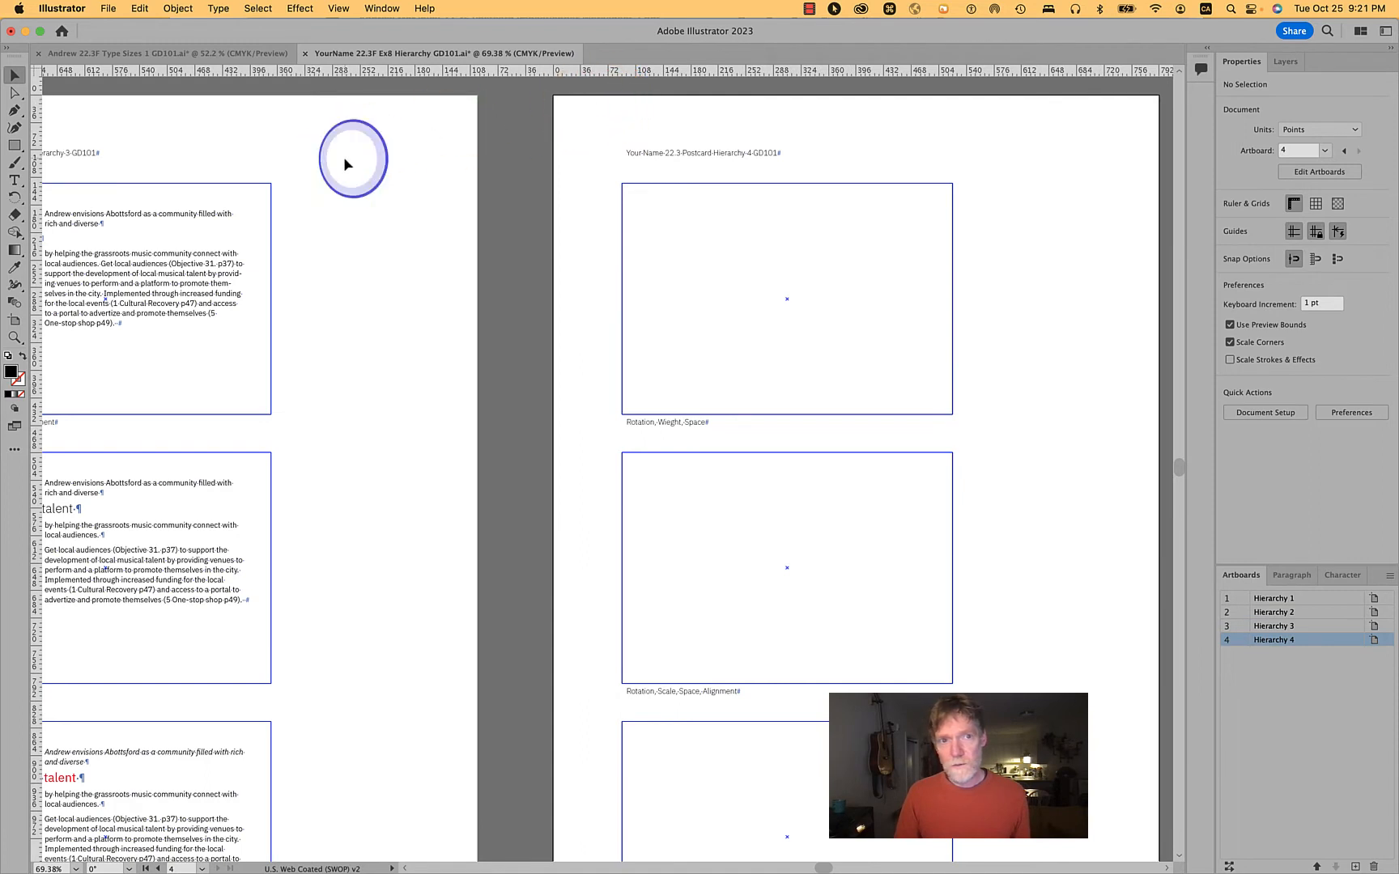
Copy the first postcard's text frame from Hierarchy 3 and paste it in front on Hierarchy 4, in the Rotation, Wieght, Space postcard.
{"action": "left_click", "coordinate": [206, 273]}
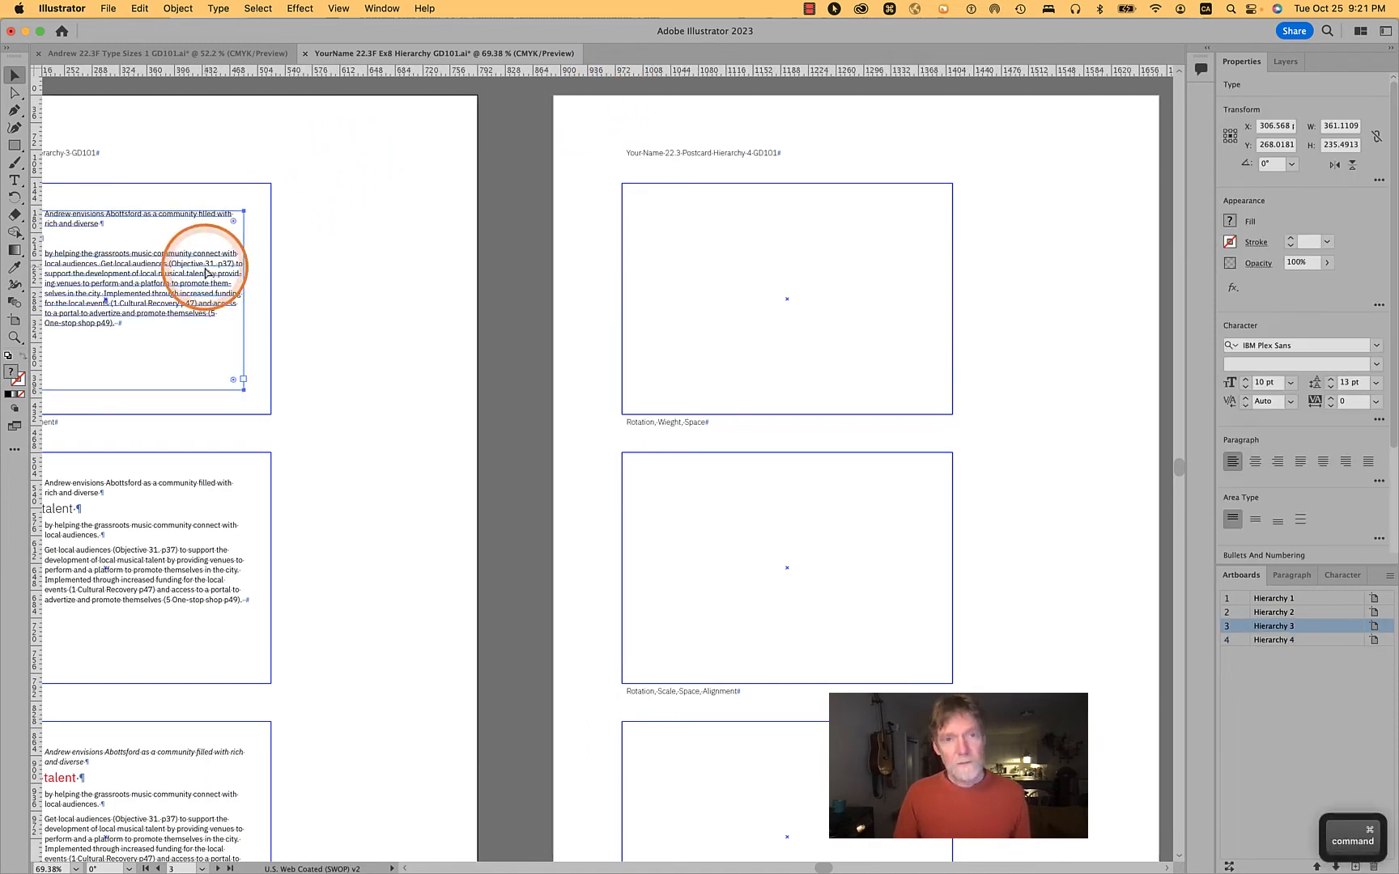
{"action": "key", "text": "super+c"}
{"action": "left_click", "coordinate": [1031, 94]}
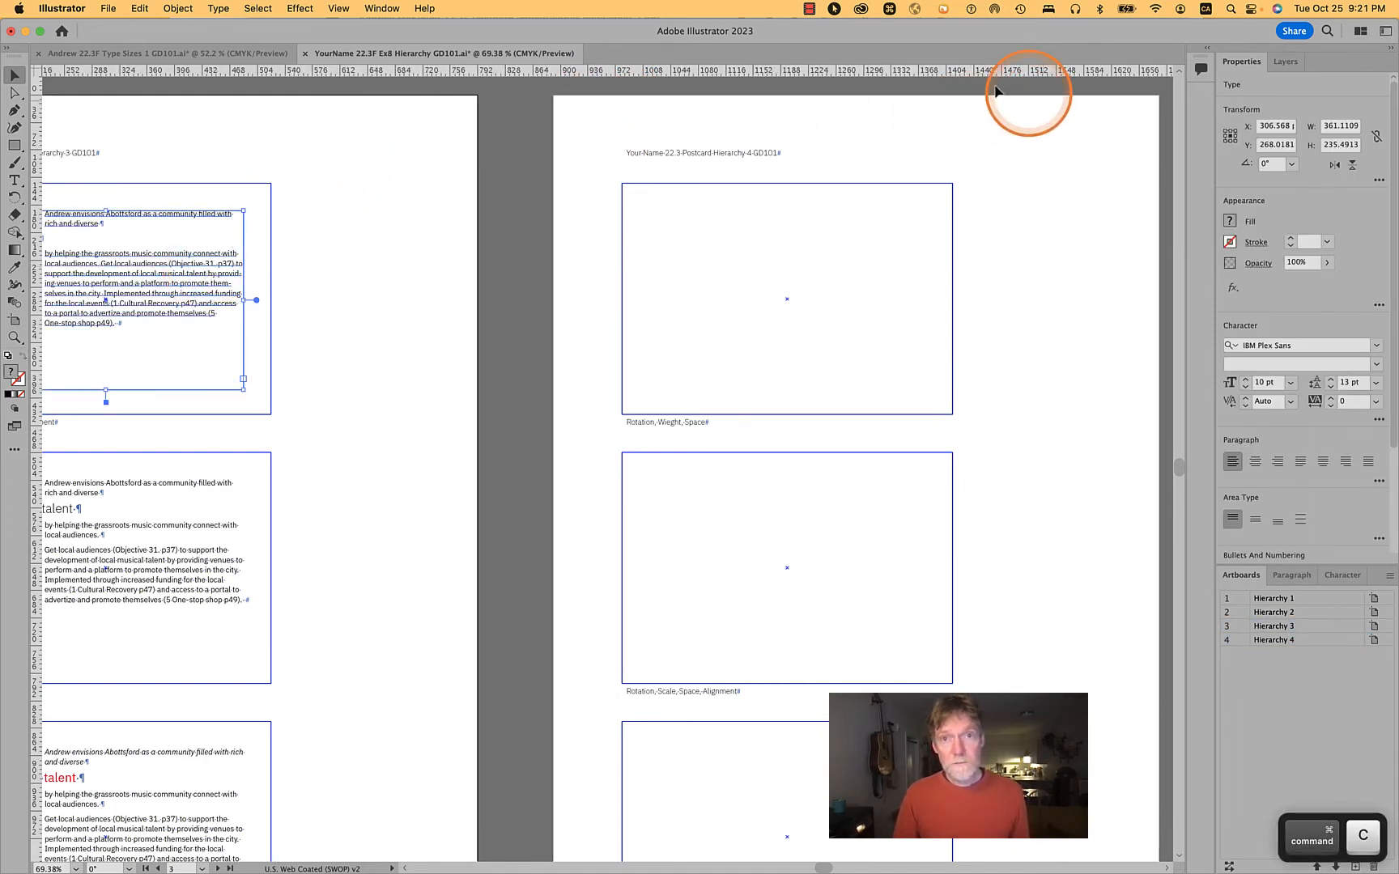
{"action": "left_click", "coordinate": [812, 111]}
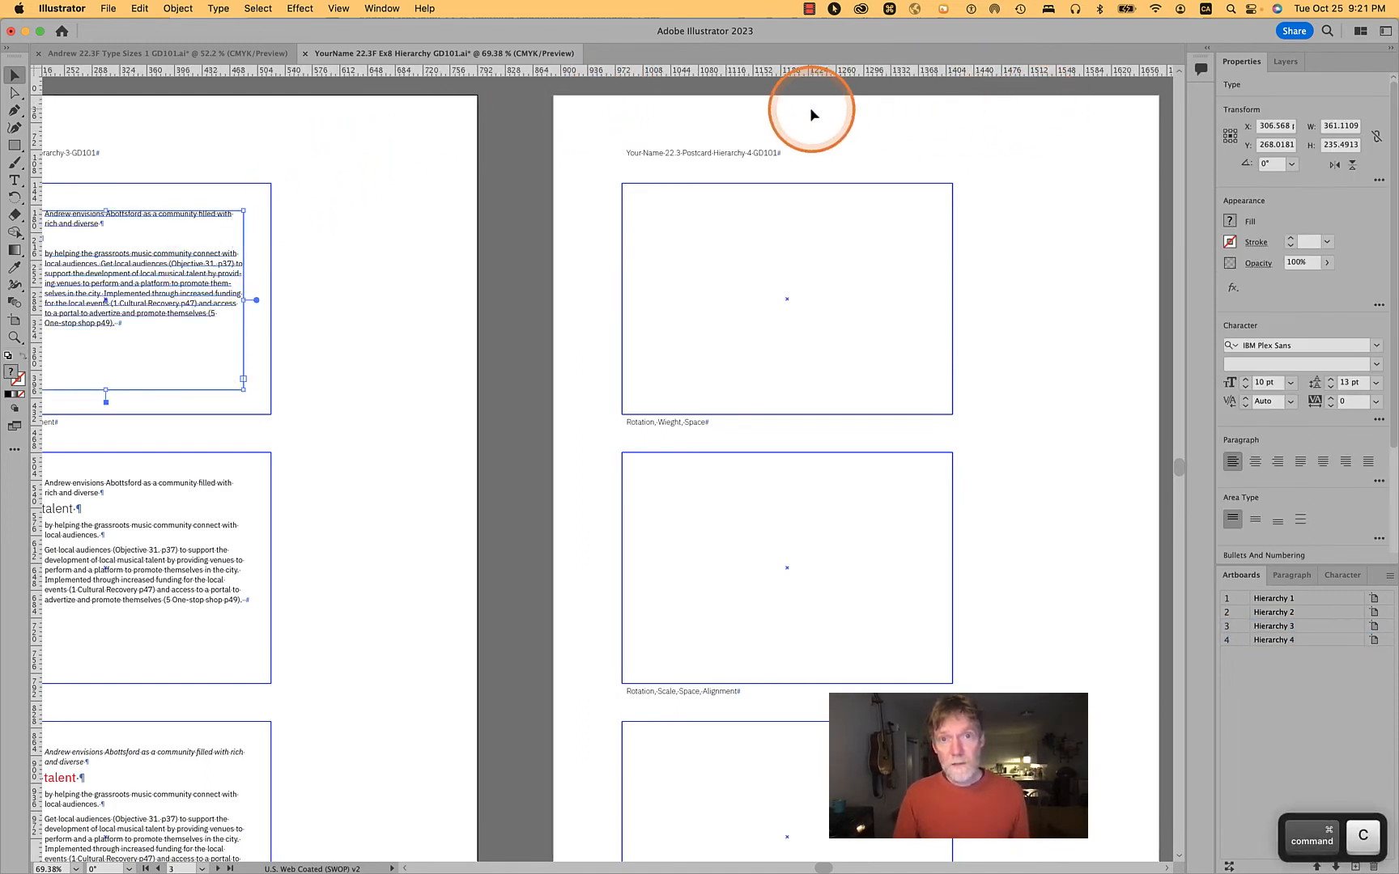
{"action": "left_click", "coordinate": [137, 8]}
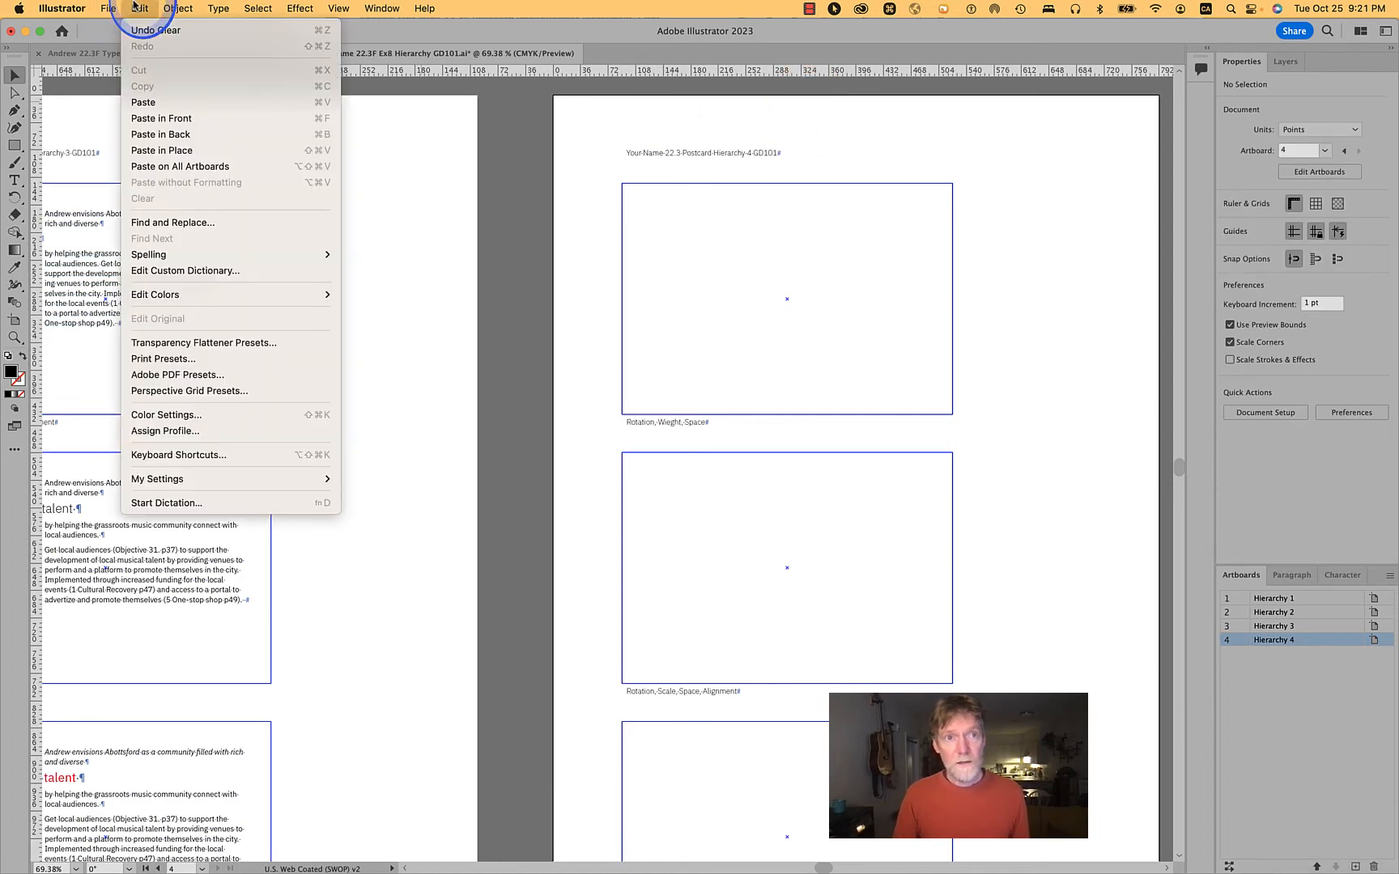
{"action": "left_click", "coordinate": [159, 118]}
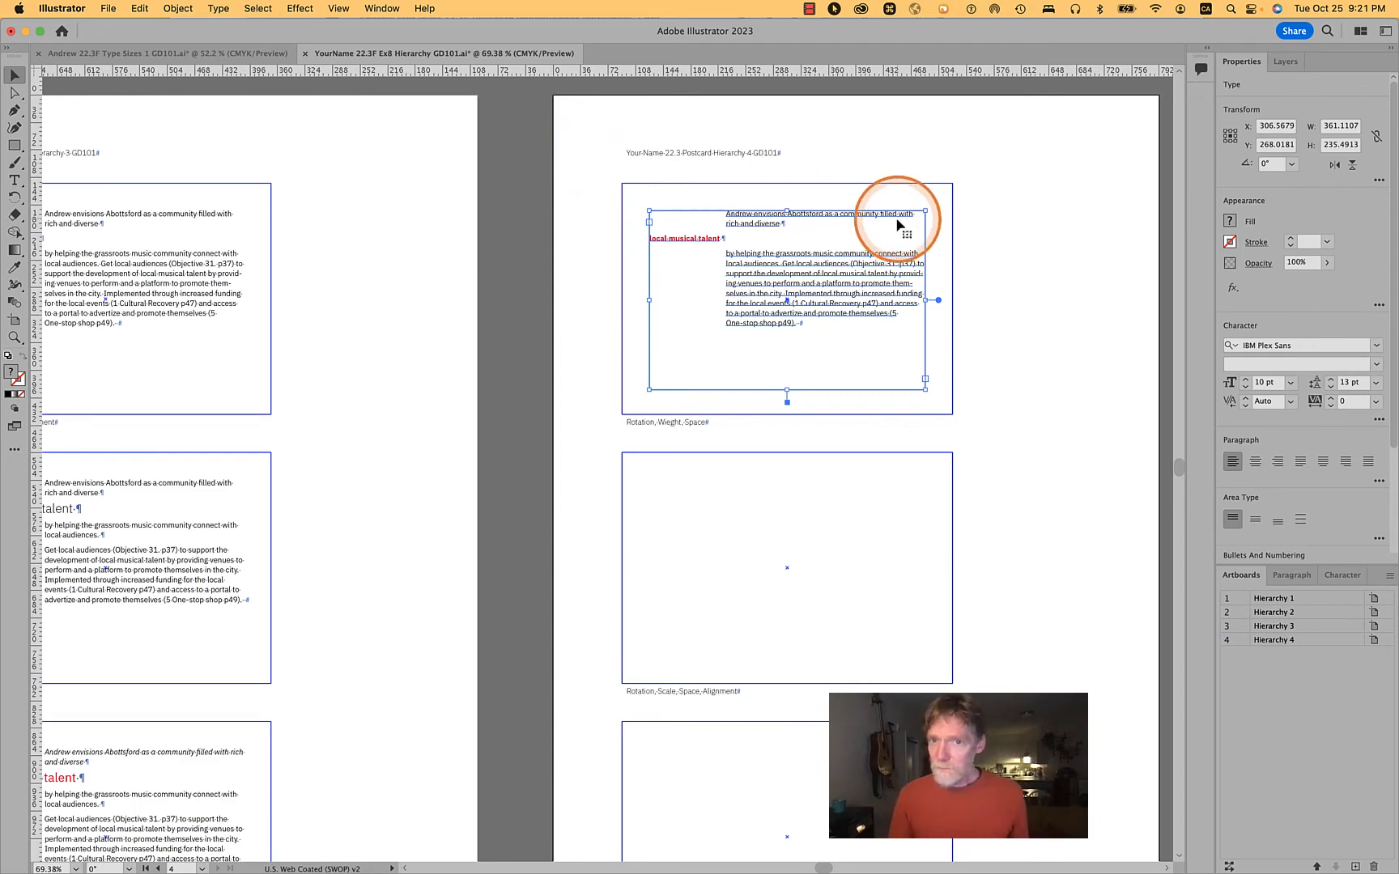
Cut the paragraph starting "by helping the grassroots music community" from the pasted frame and remove the leftover empty line.
{"action": "scroll", "coordinate": [883, 267], "scroll_direction": "up", "scroll_amount": 5}
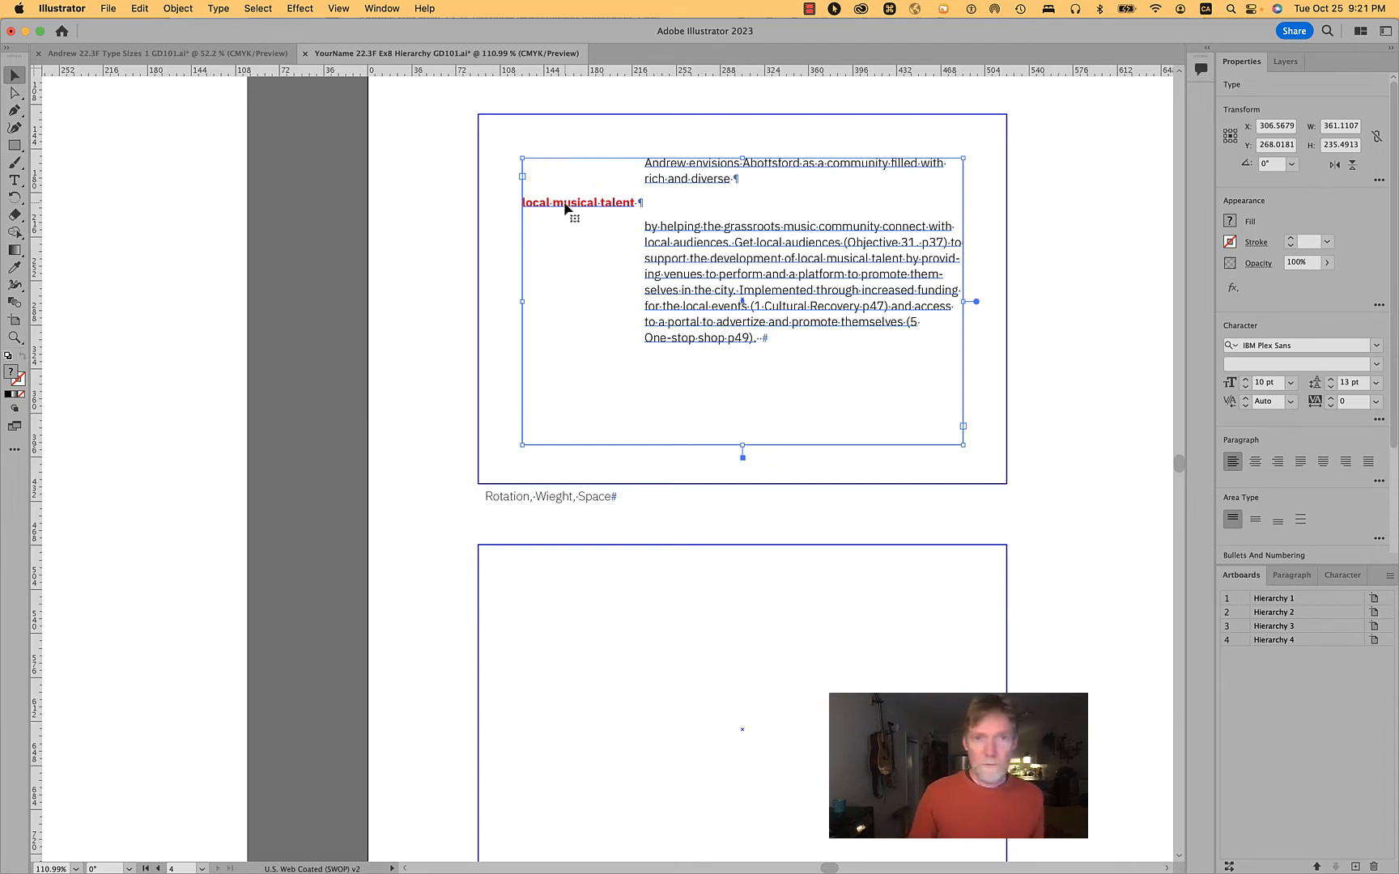
{"action": "double_click", "coordinate": [669, 234]}
{"action": "triple_click", "coordinate": [669, 234]}
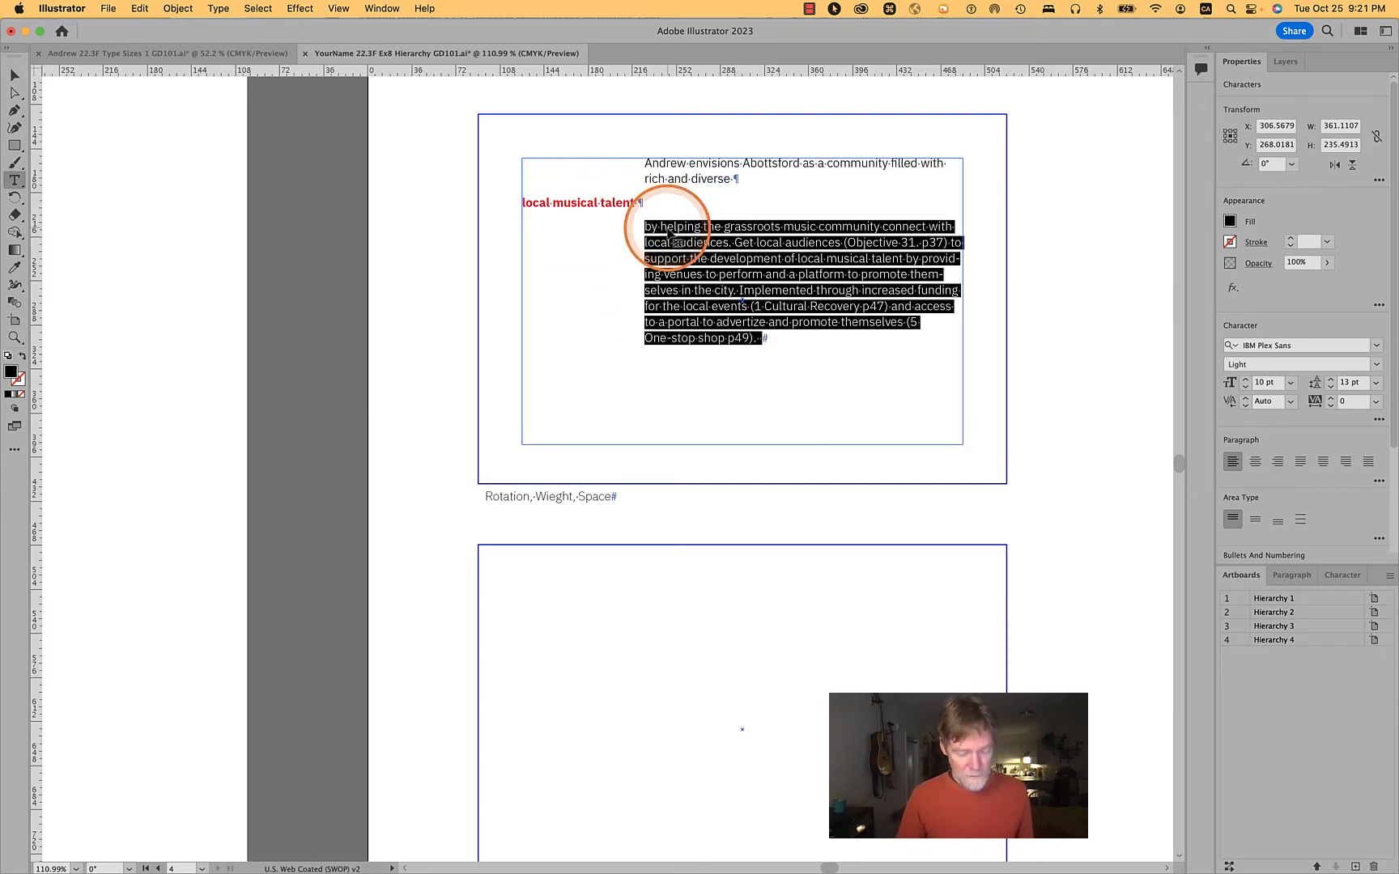
{"action": "key", "text": "super+x"}
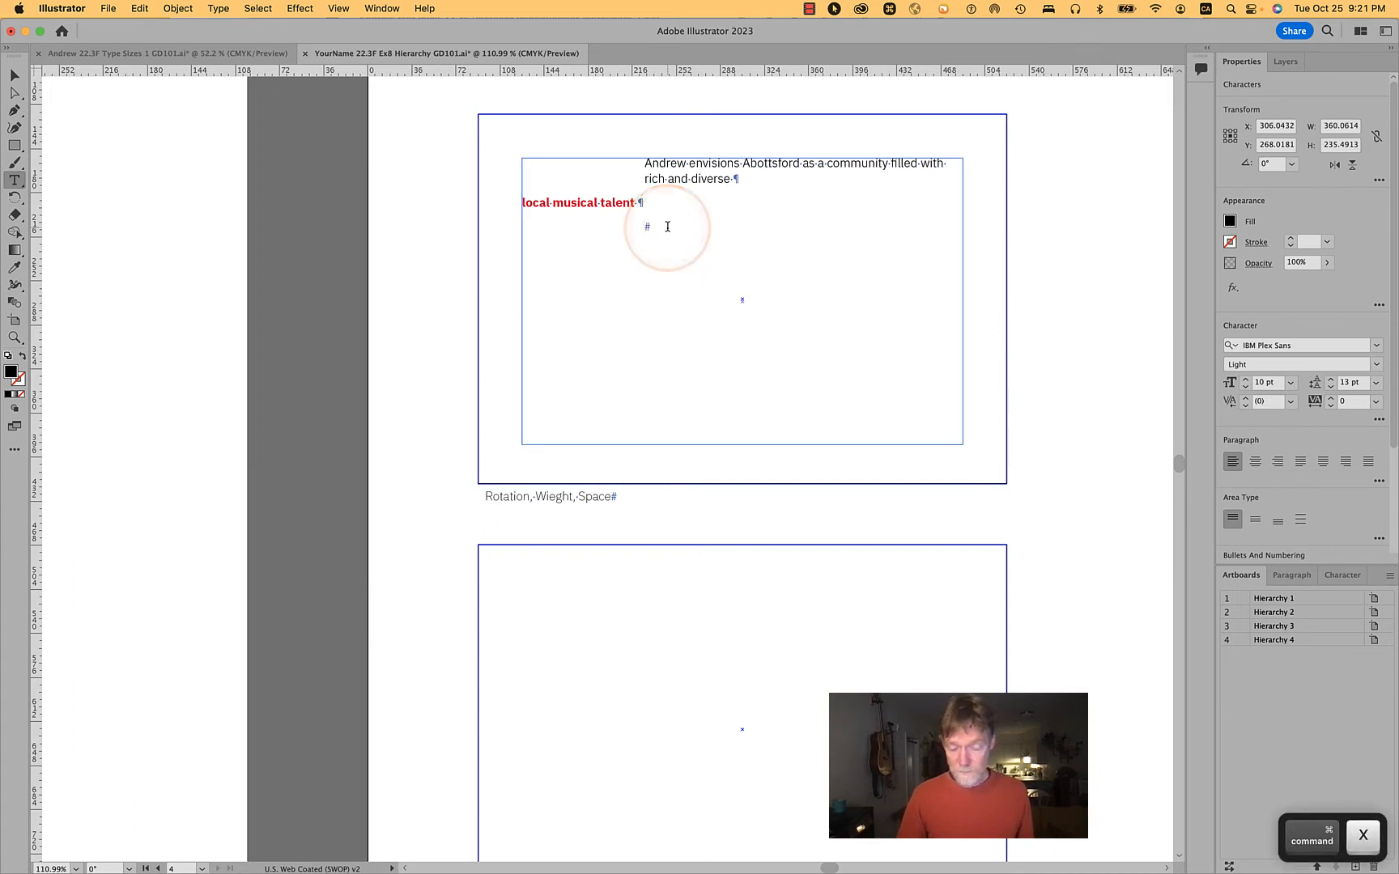
{"action": "key", "text": "BackSpace"}
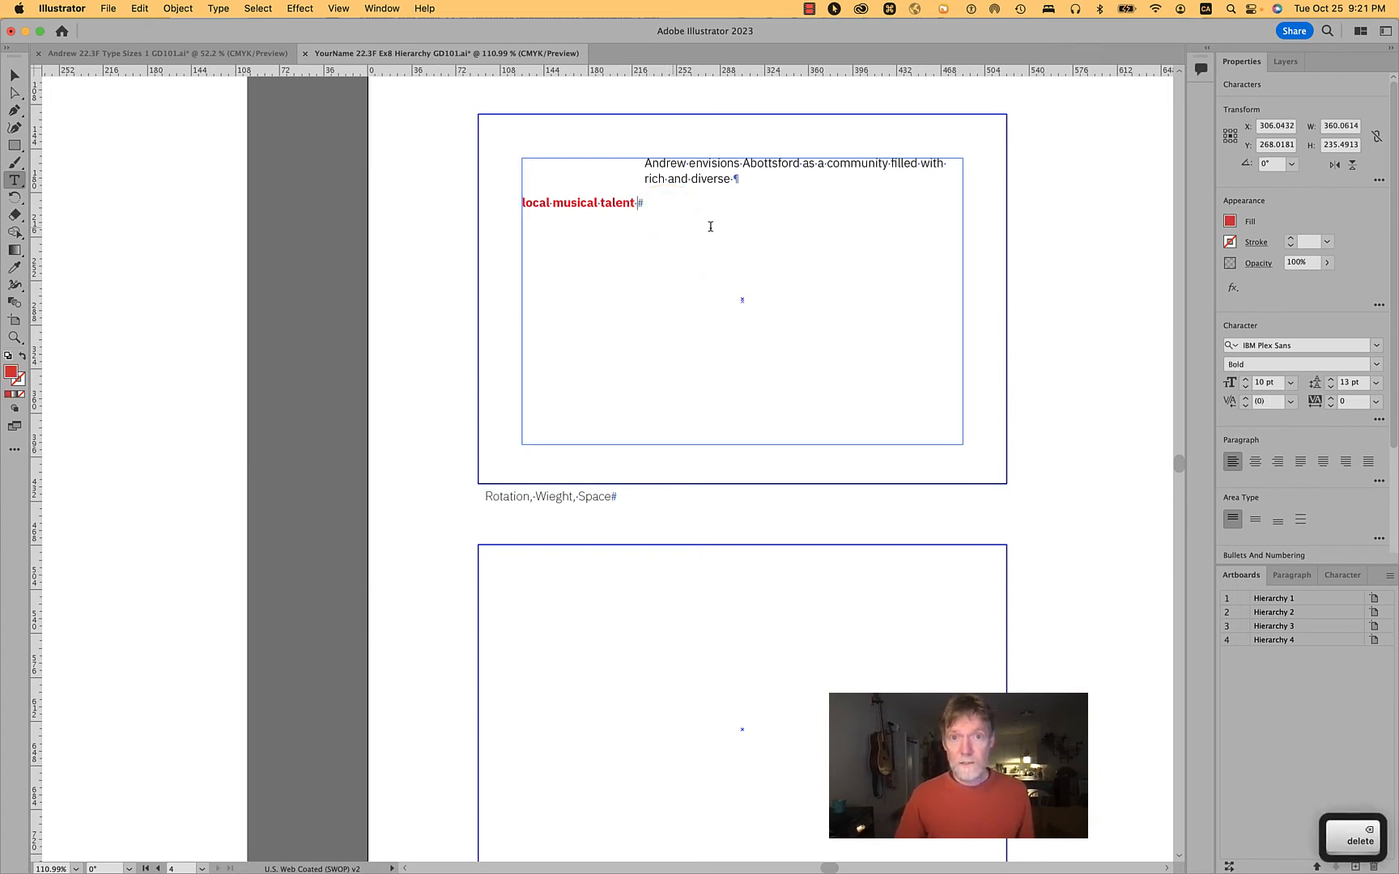
Enable Auto Size in the Area Type Options of the frame holding the opening line and "local musical talent".
{"action": "left_click", "coordinate": [1055, 222], "text": "super"}
{"action": "left_click", "coordinate": [716, 180], "text": "super"}
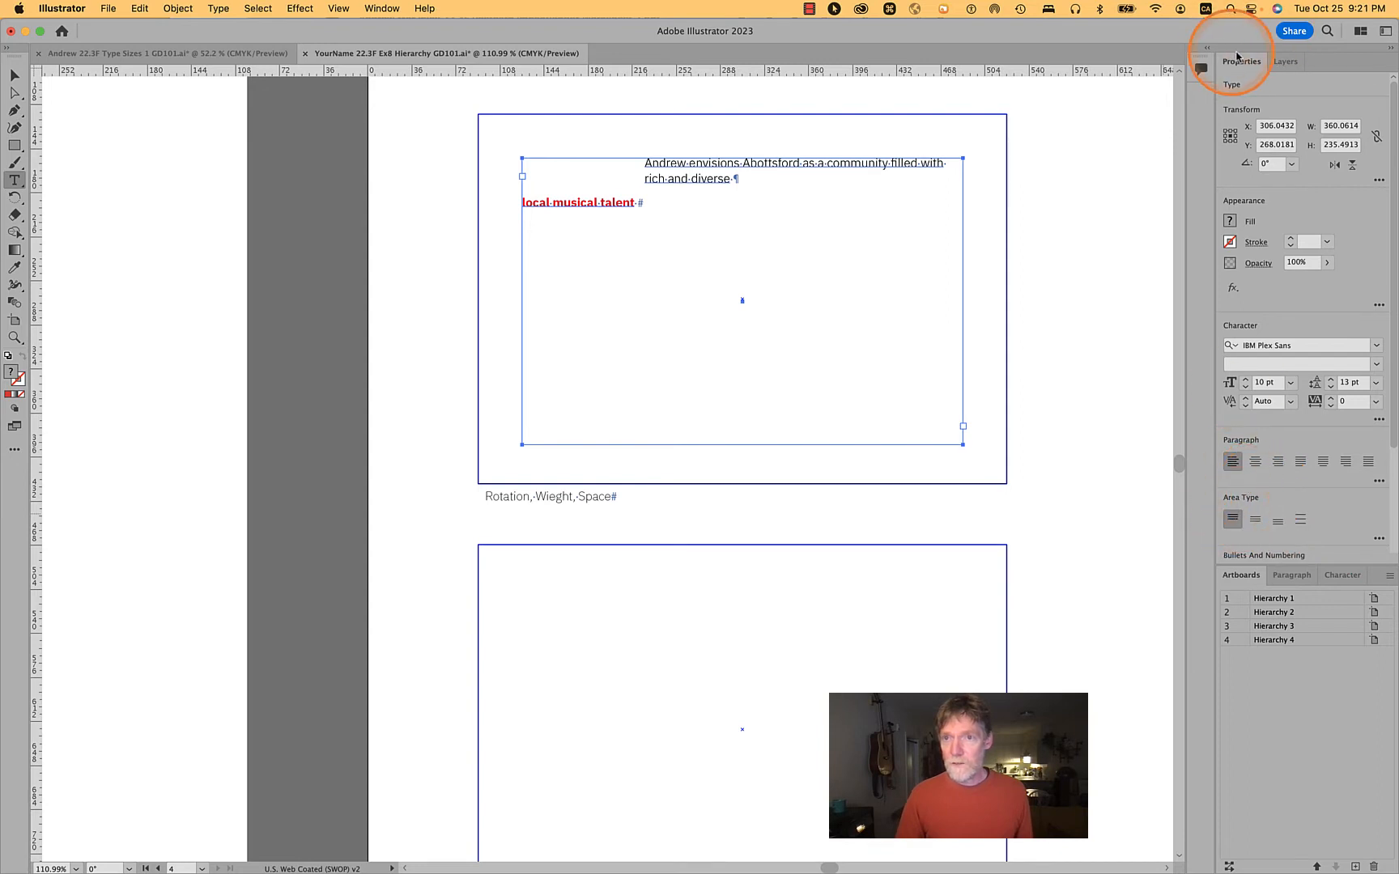
{"action": "left_click", "coordinate": [1380, 539]}
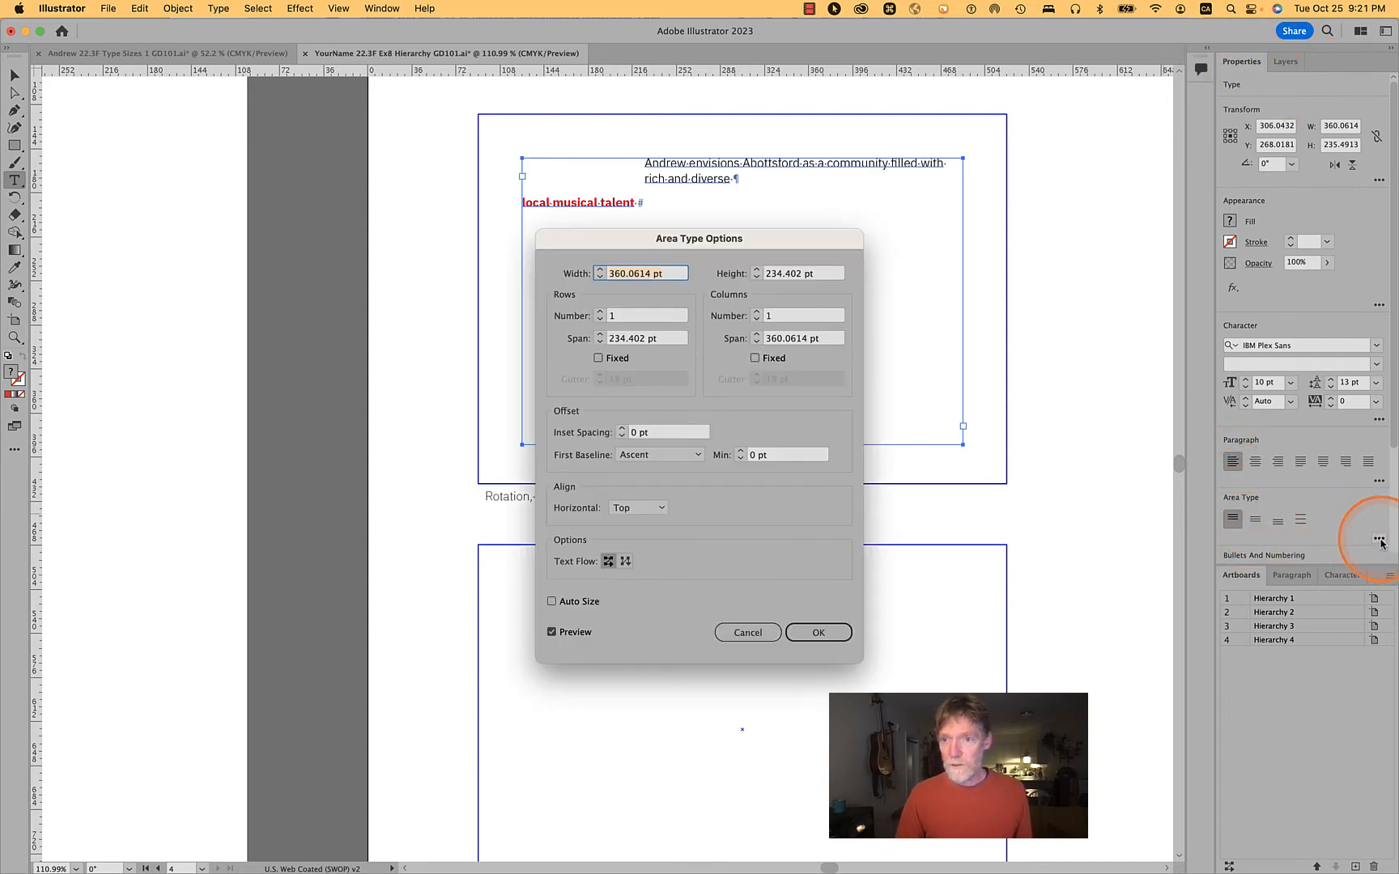
{"action": "left_click", "coordinate": [567, 604]}
{"action": "left_click", "coordinate": [819, 632]}
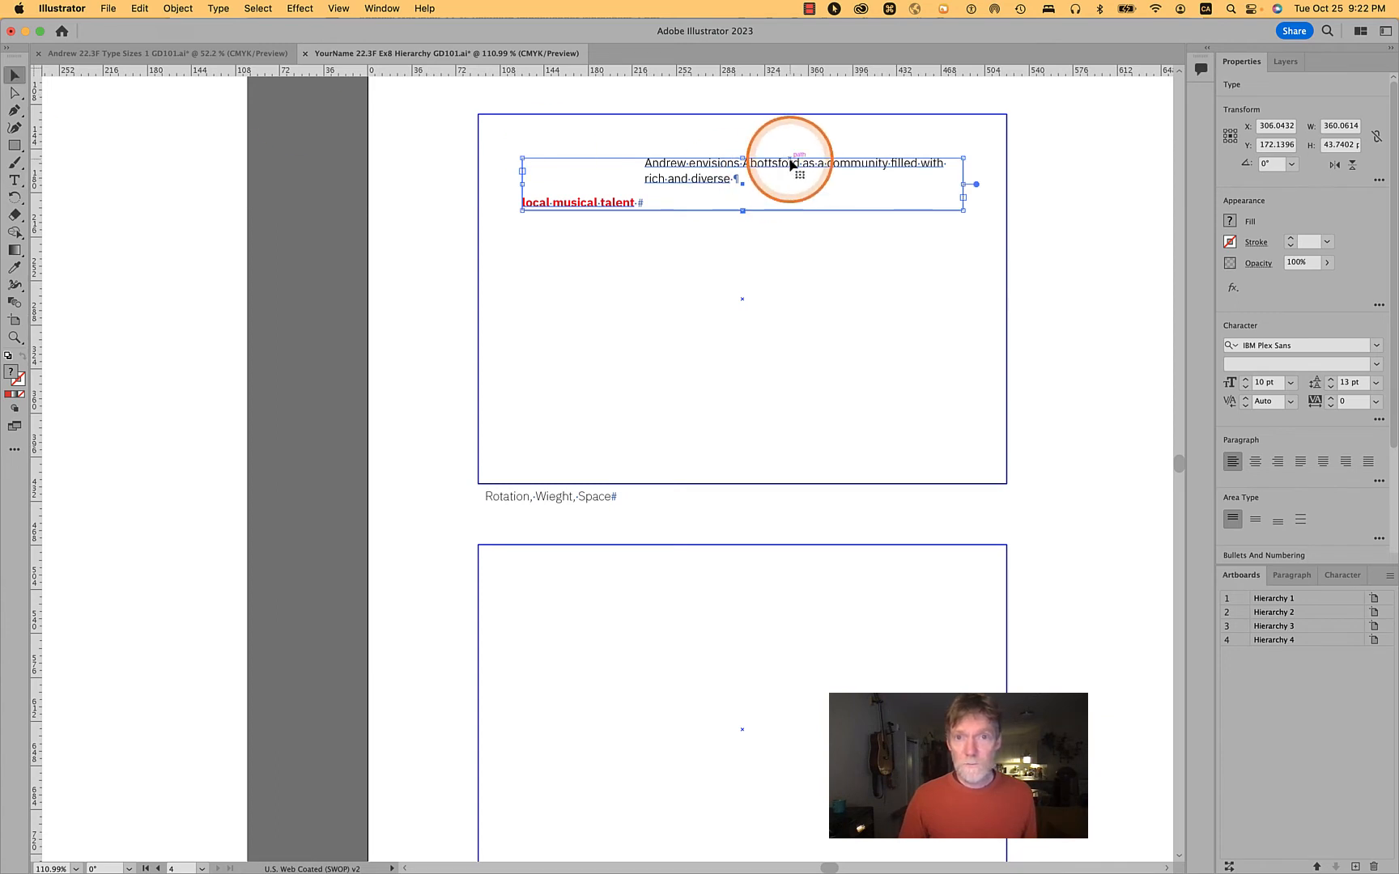
Duplicate the text frame directly below itself and replace the copy's contents with the cut "by helping the grassroots music community" paragraph.
{"action": "left_click_drag", "start_coordinate": [791, 172], "coordinate": [791, 236]}
{"action": "triple_click", "coordinate": [791, 236]}
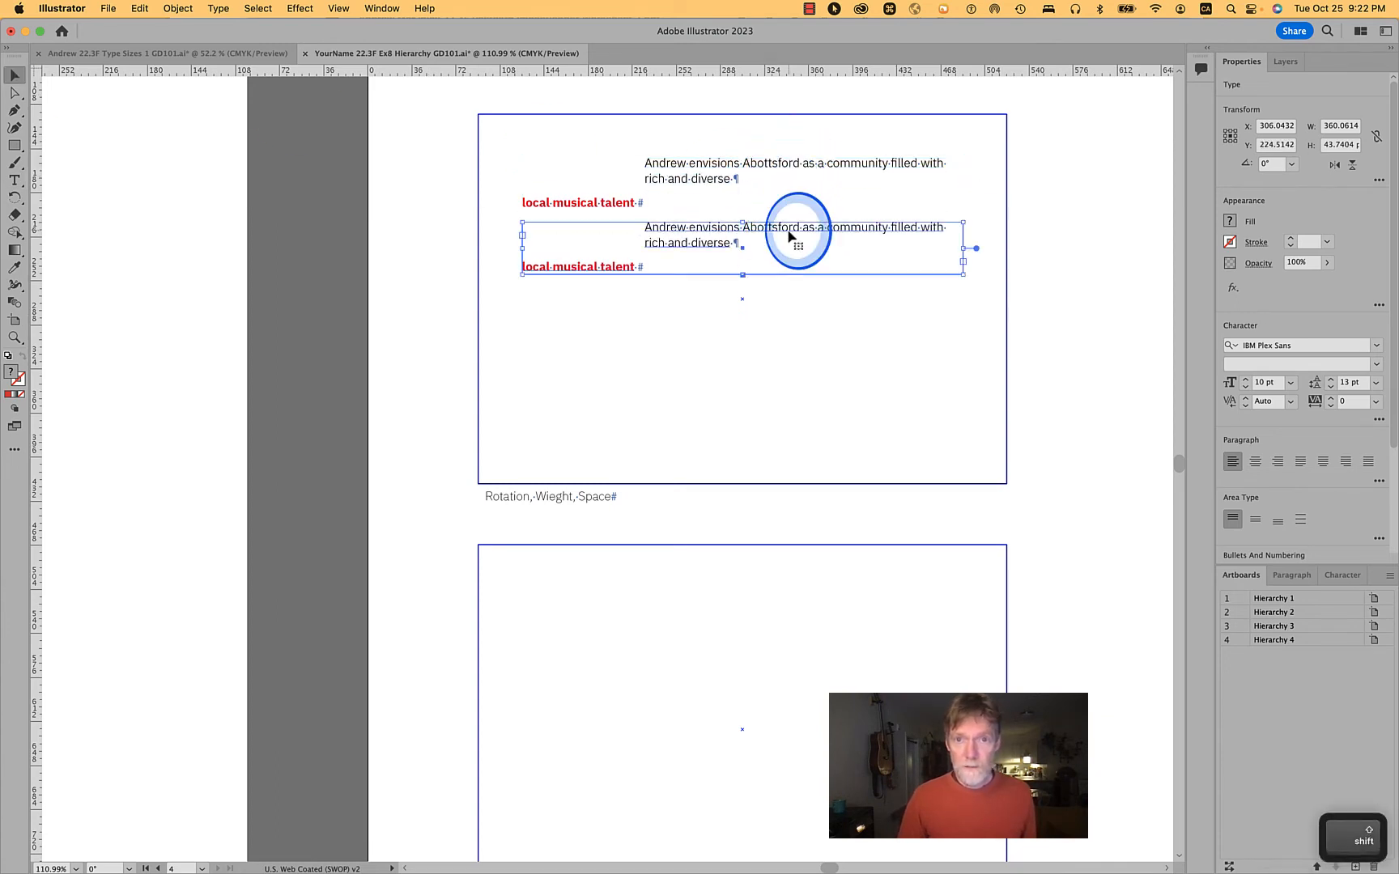
{"action": "key", "text": "super+a"}
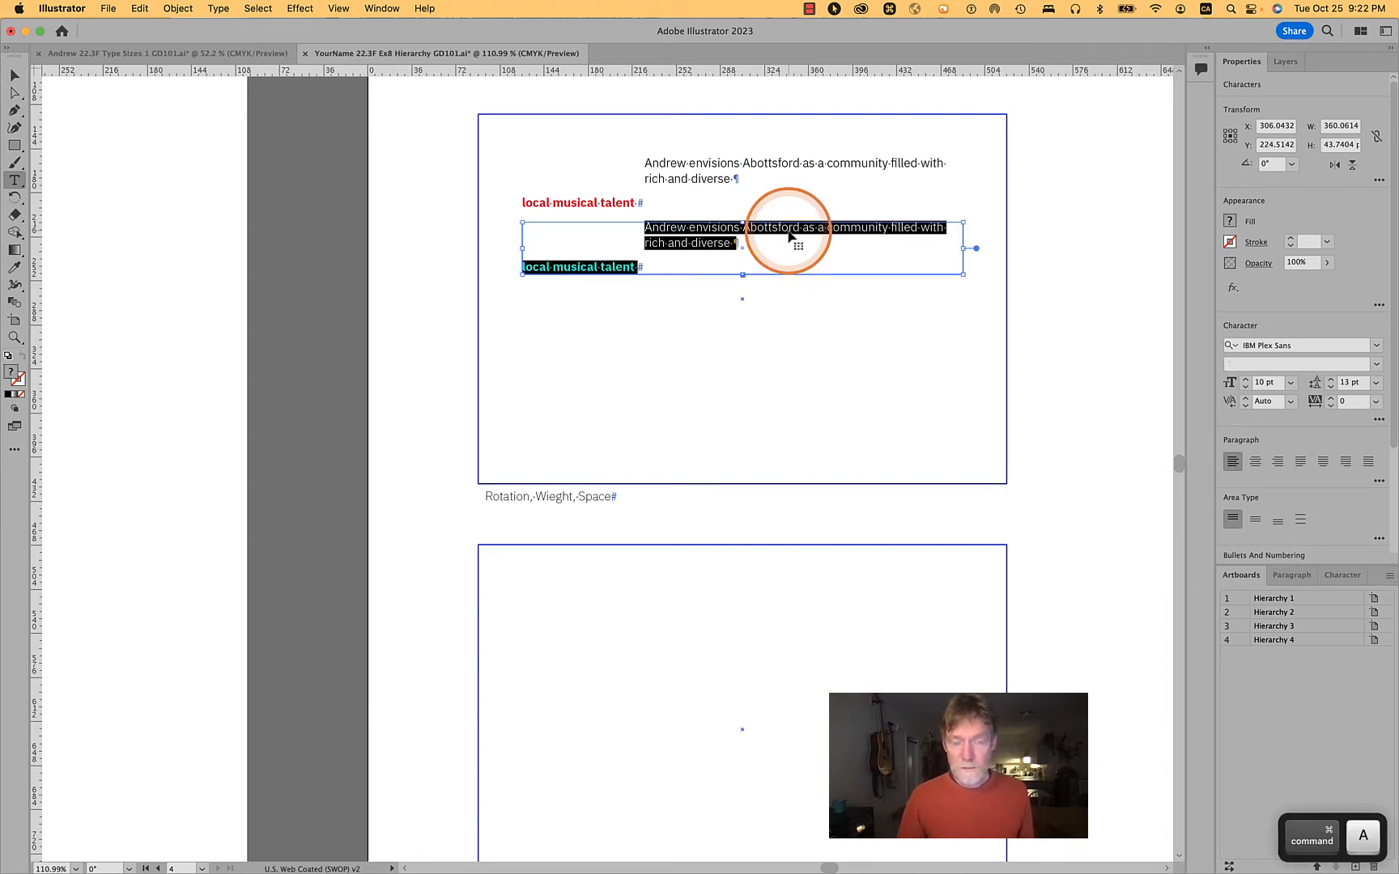
{"action": "type", "text": "by helping the grassroots music community connect with local audiences. Get local audiences (Objective 31. p37) to support the development of local musical talent by providing venues to perform and a platform to promote themselves in the city. Implemented through increased funding for the local events (1 Cultural Recovery p47) and access to a portal to advertize and promote themselves (5 One-stop shop p49)."}
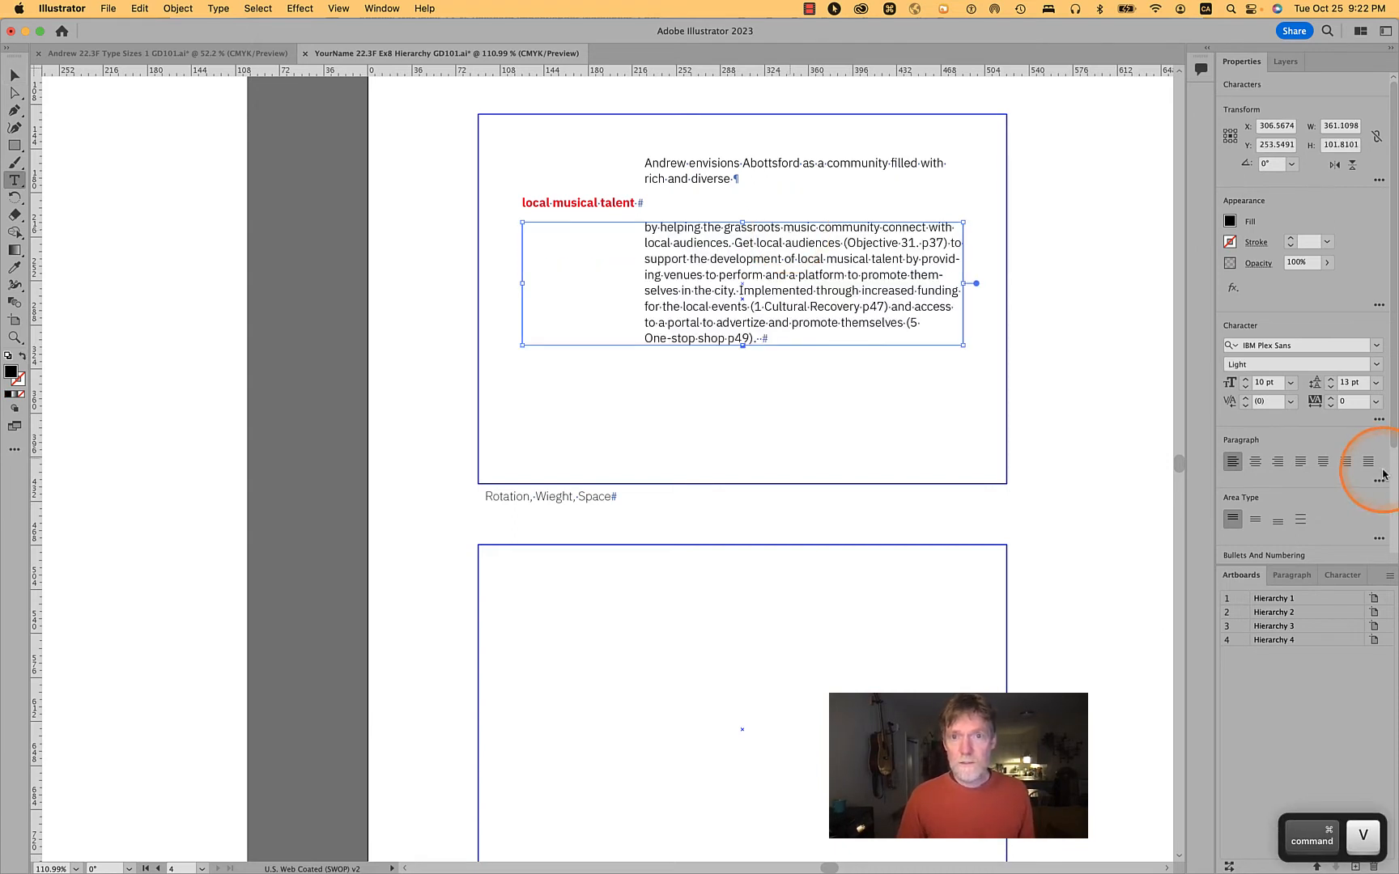
Split the lower frame's text into two paragraphs before "Get local audiences" and deselect the frame.
{"action": "left_click", "coordinate": [737, 242]}
{"action": "key", "text": "Return"}
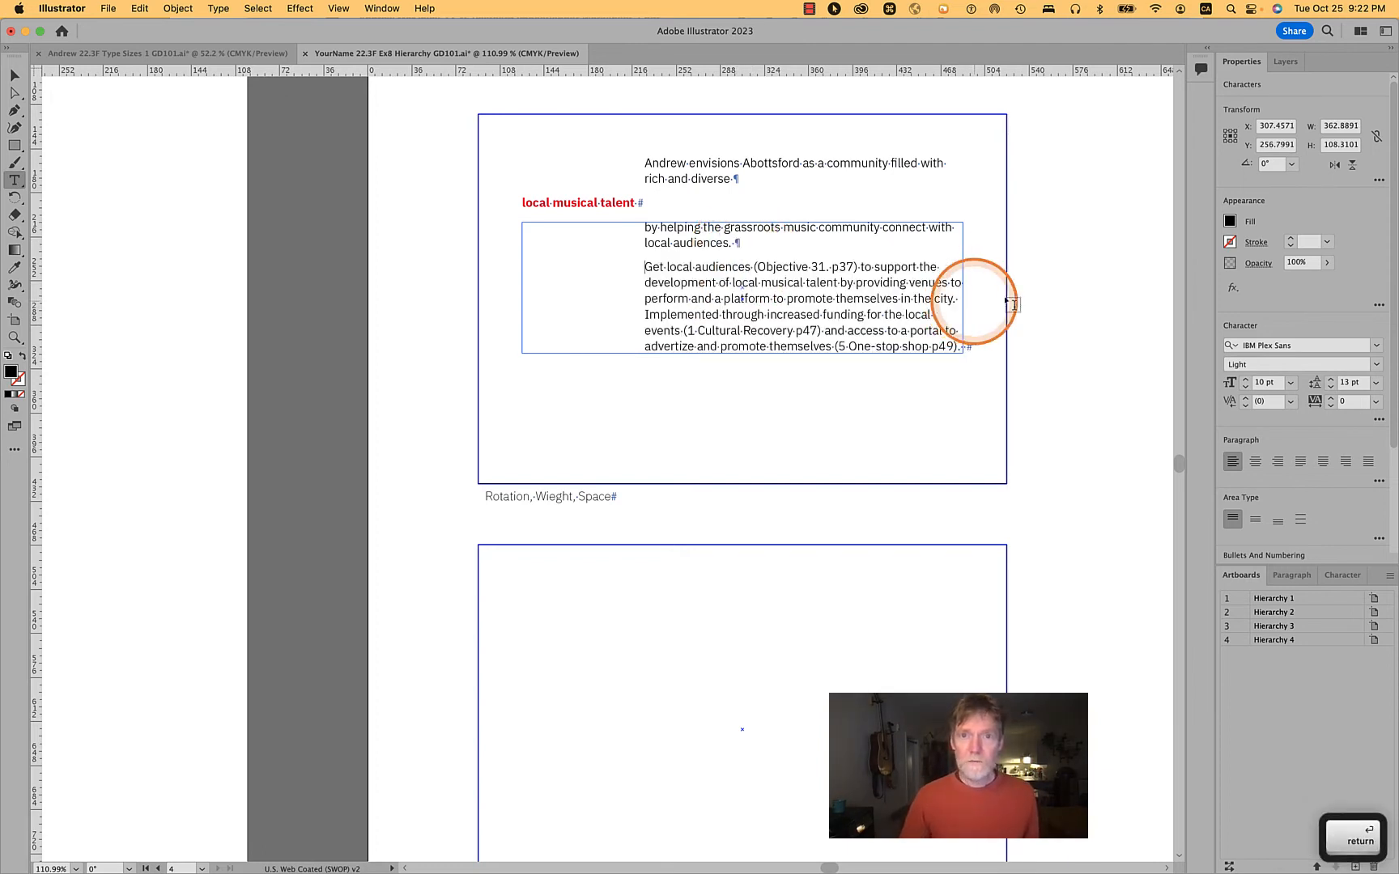
{"action": "left_click", "coordinate": [1077, 282], "text": "super"}
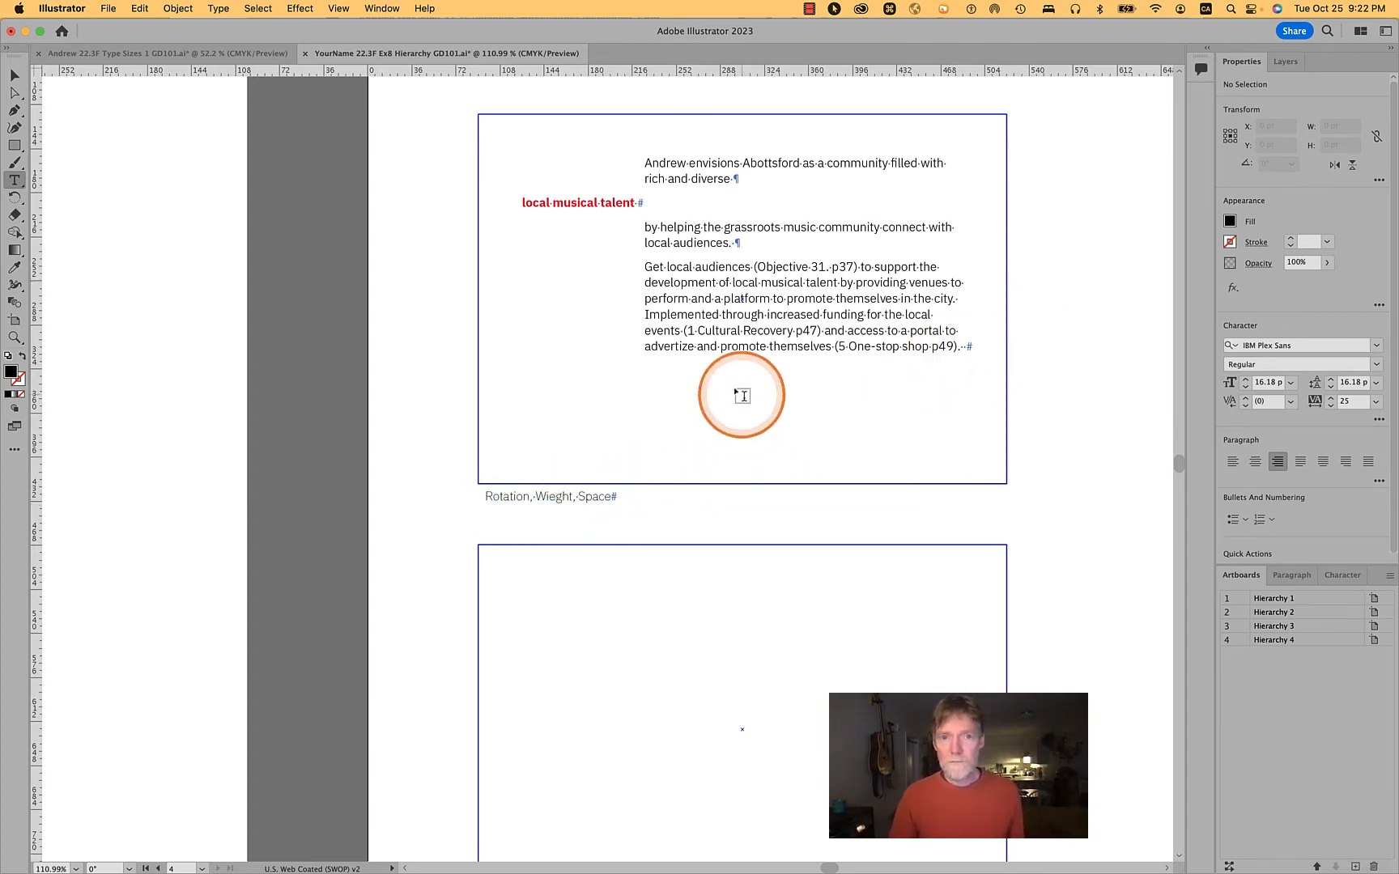
Cut "local musical talent" out of the upper text frame and deselect the frame.
{"action": "triple_click", "coordinate": [621, 204]}
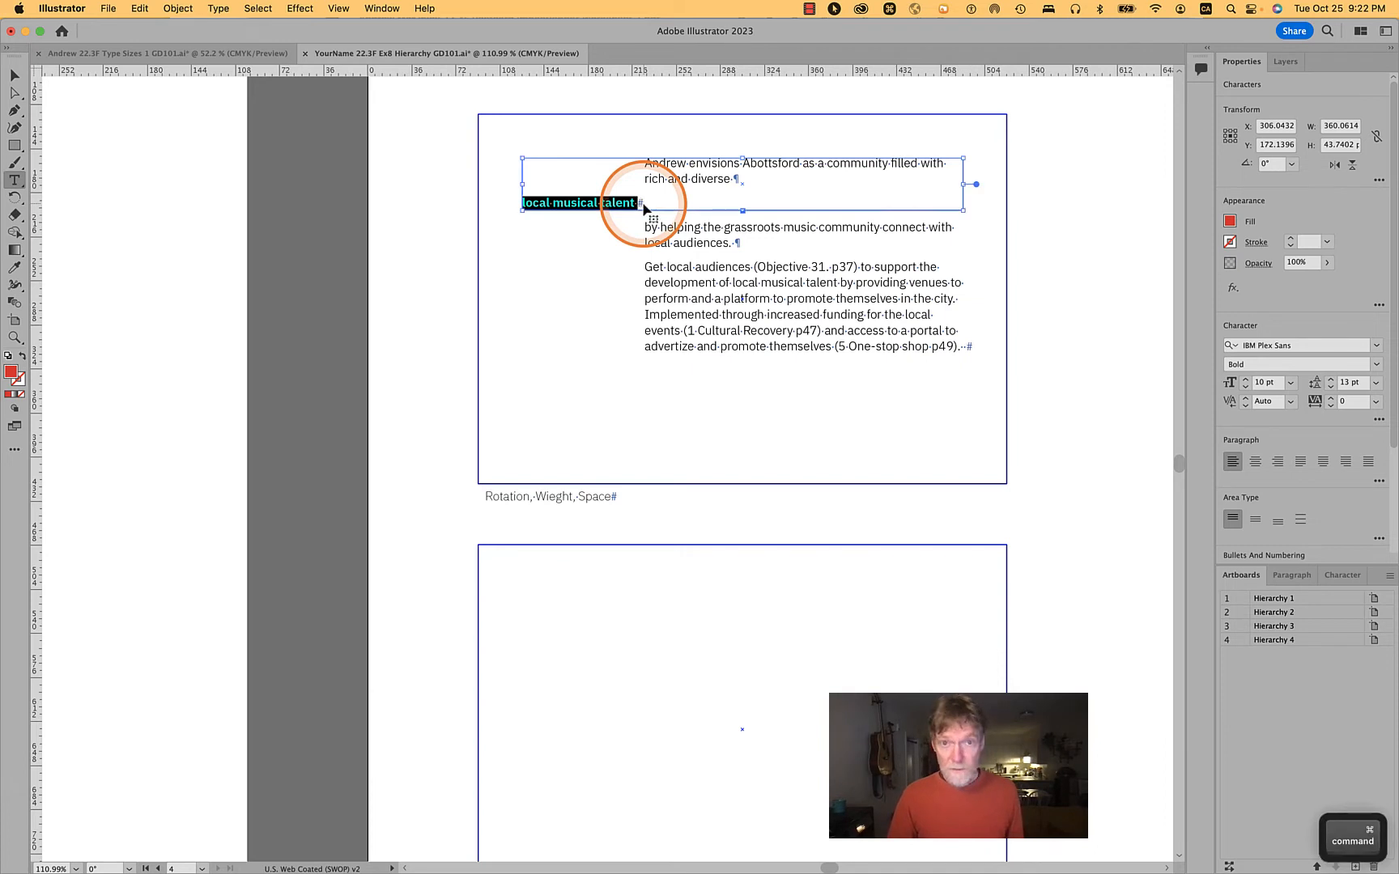
{"action": "key", "text": "super+x"}
{"action": "left_click", "coordinate": [1124, 159], "text": "super"}
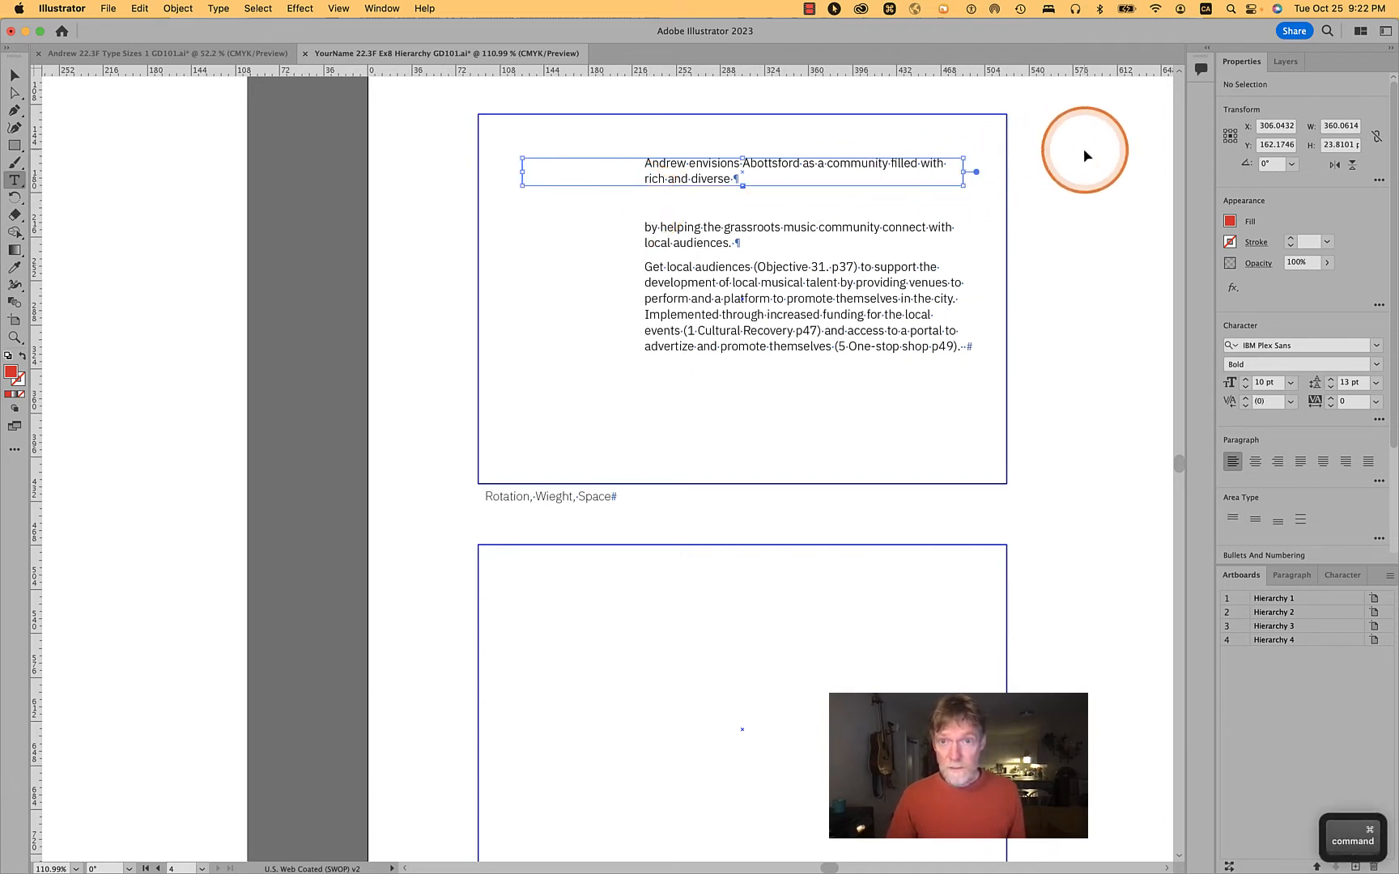
Move the body text frame down about 53 pt and paste "local musical talent" as a separate text object.
{"action": "left_click", "coordinate": [858, 276], "text": "super"}
{"action": "left_click_drag", "start_coordinate": [831, 239], "coordinate": [837, 305]}
{"action": "left_click", "coordinate": [1045, 266], "text": "super"}
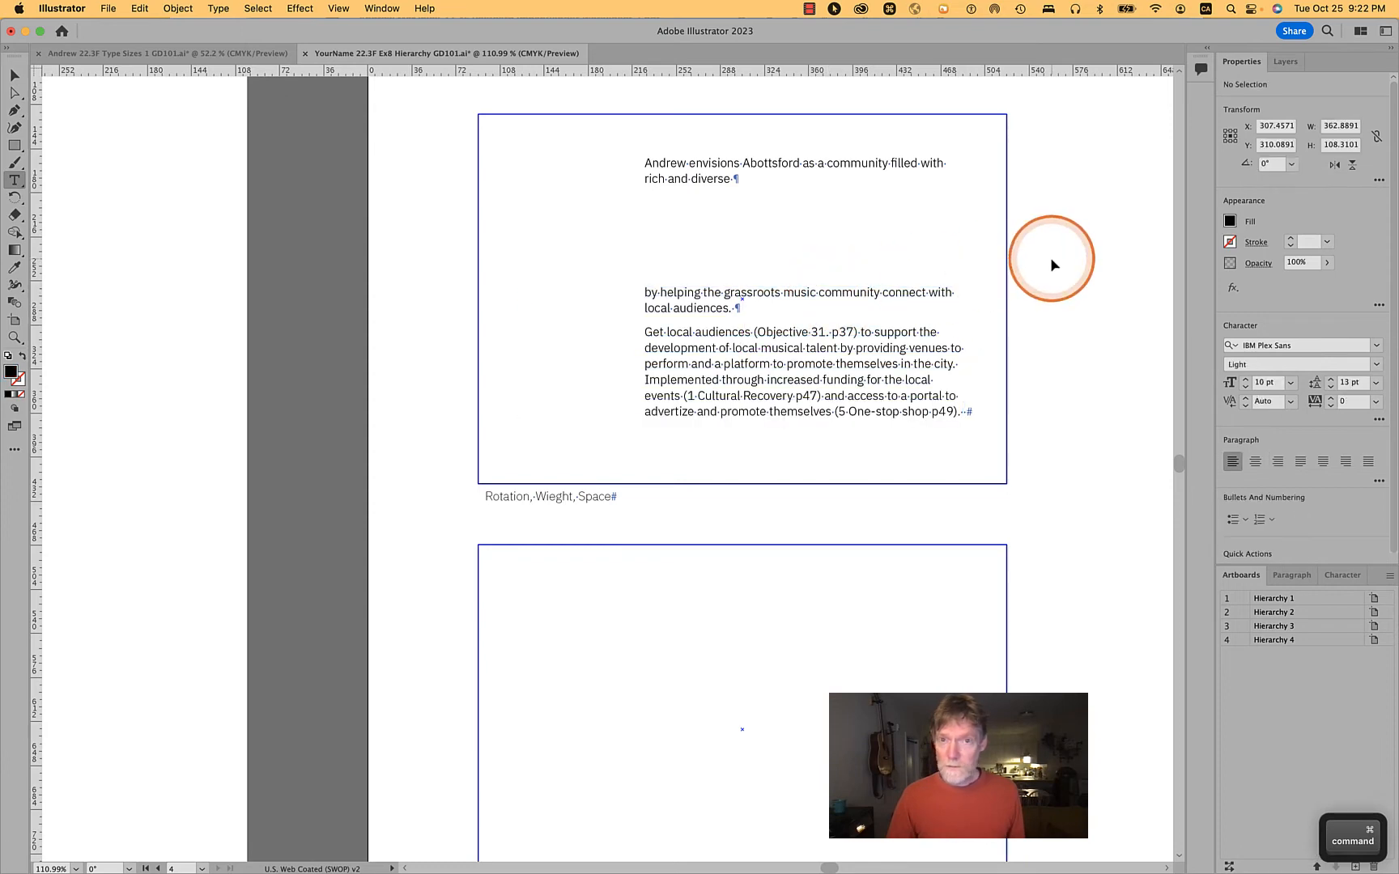
{"action": "key", "text": "super+v"}
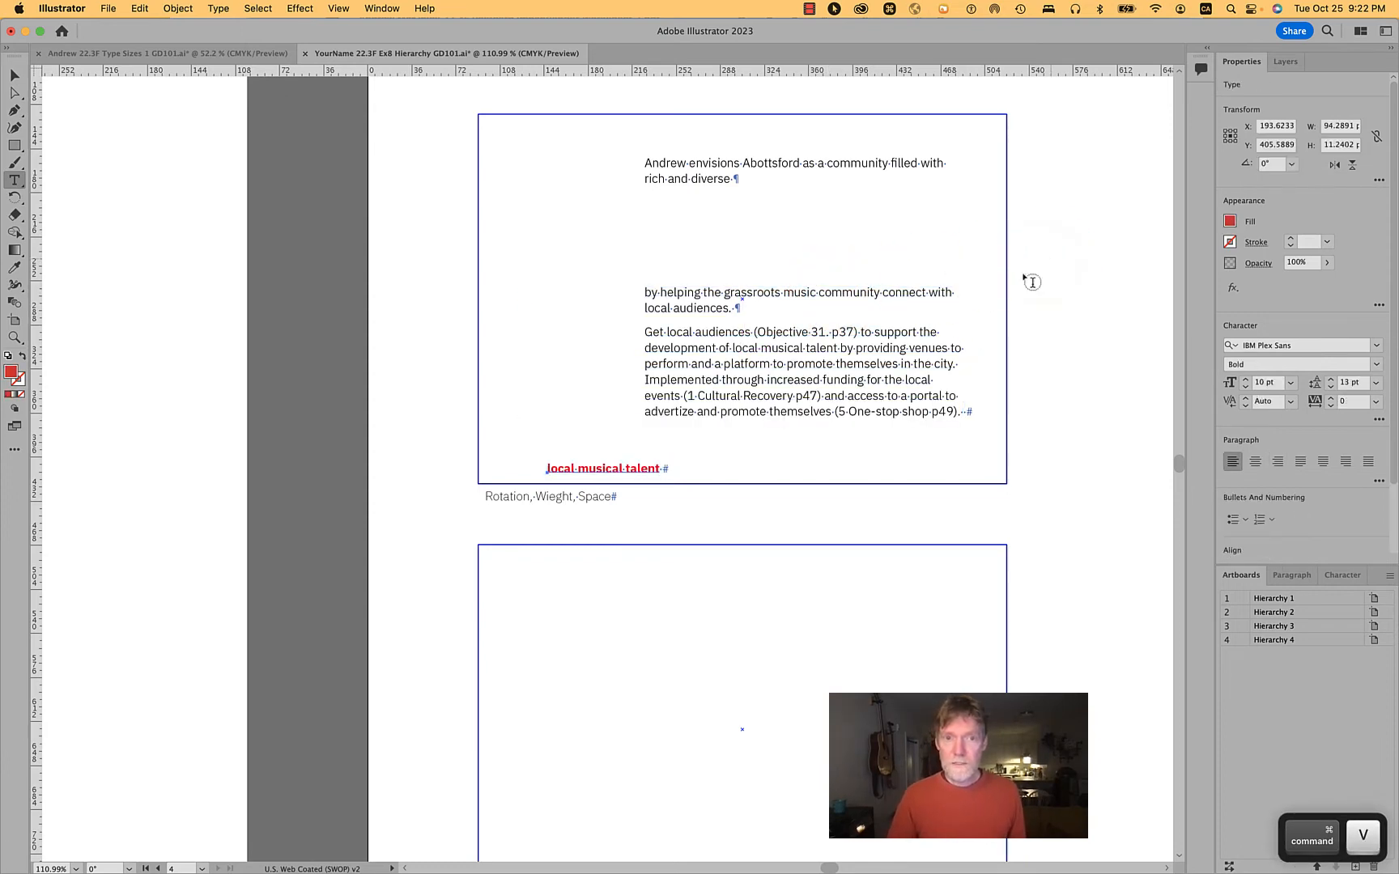
Compare the outlines of the "local musical talent" point type and the body area type using the Direct Selection tool.
{"action": "scroll", "coordinate": [642, 412], "scroll_direction": "up", "scroll_amount": 5}
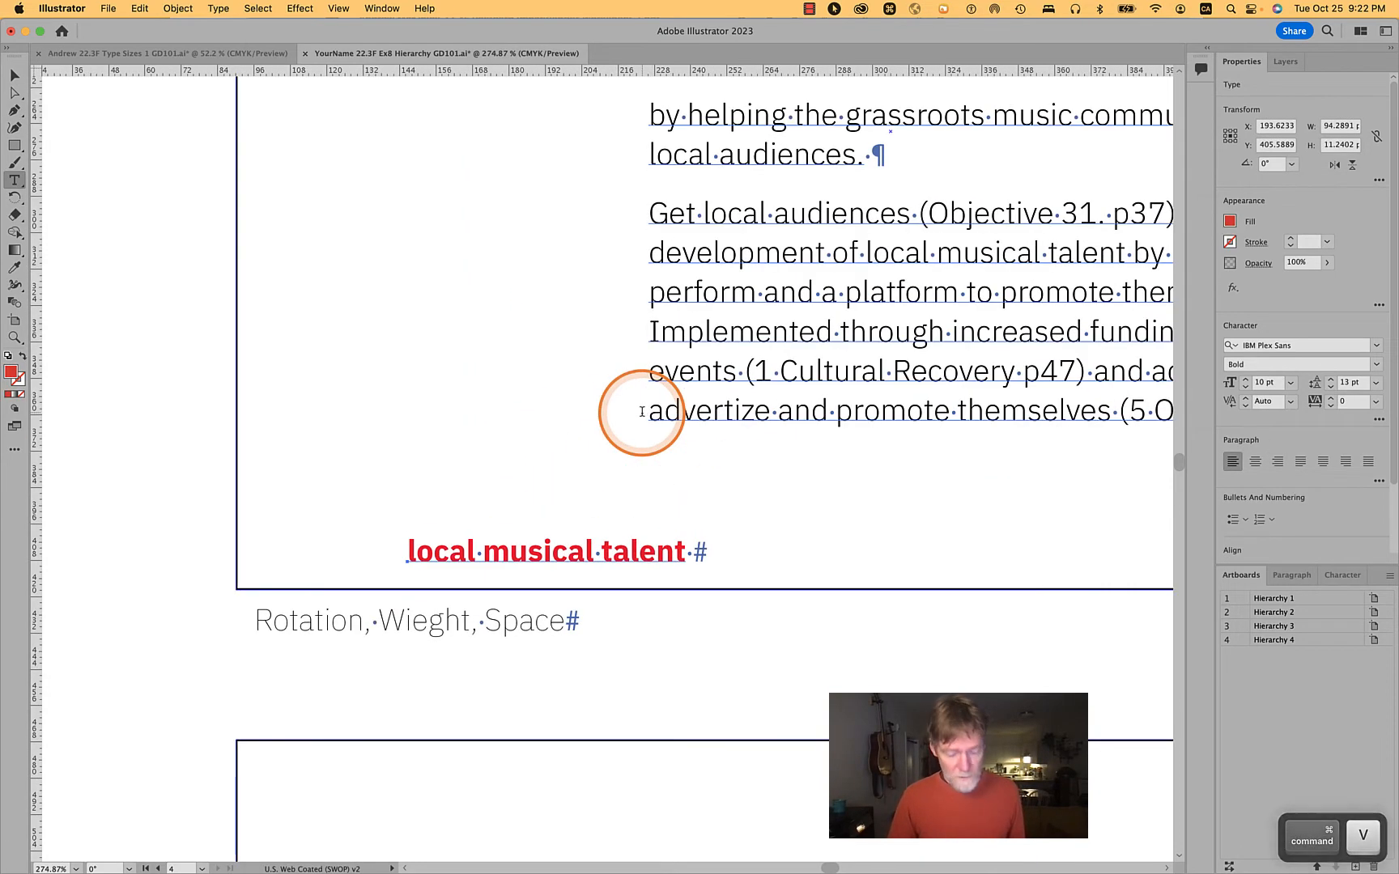
{"action": "key", "text": "a"}
{"action": "left_click", "coordinate": [471, 491]}
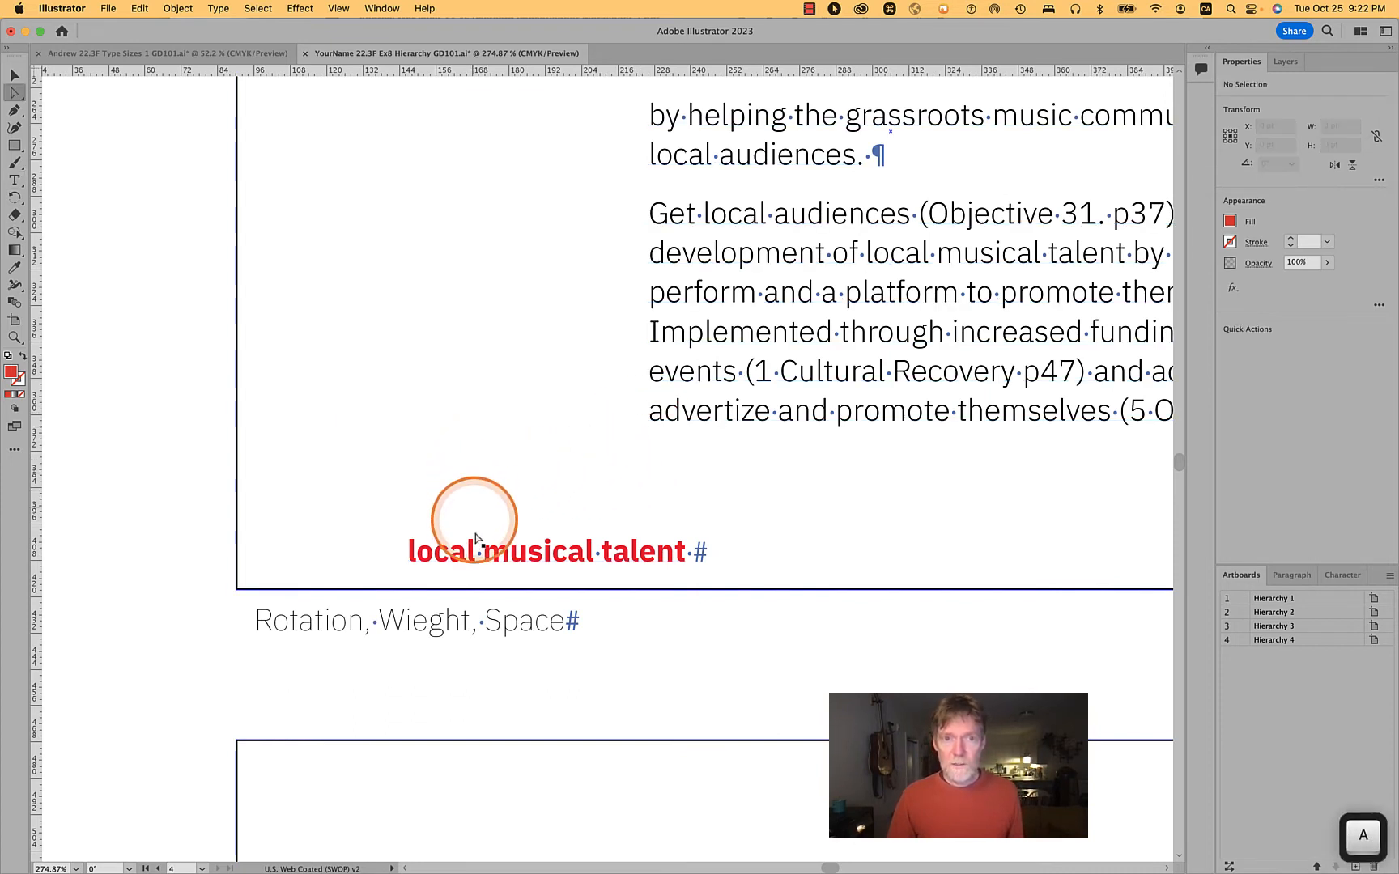
{"action": "left_click", "coordinate": [473, 547]}
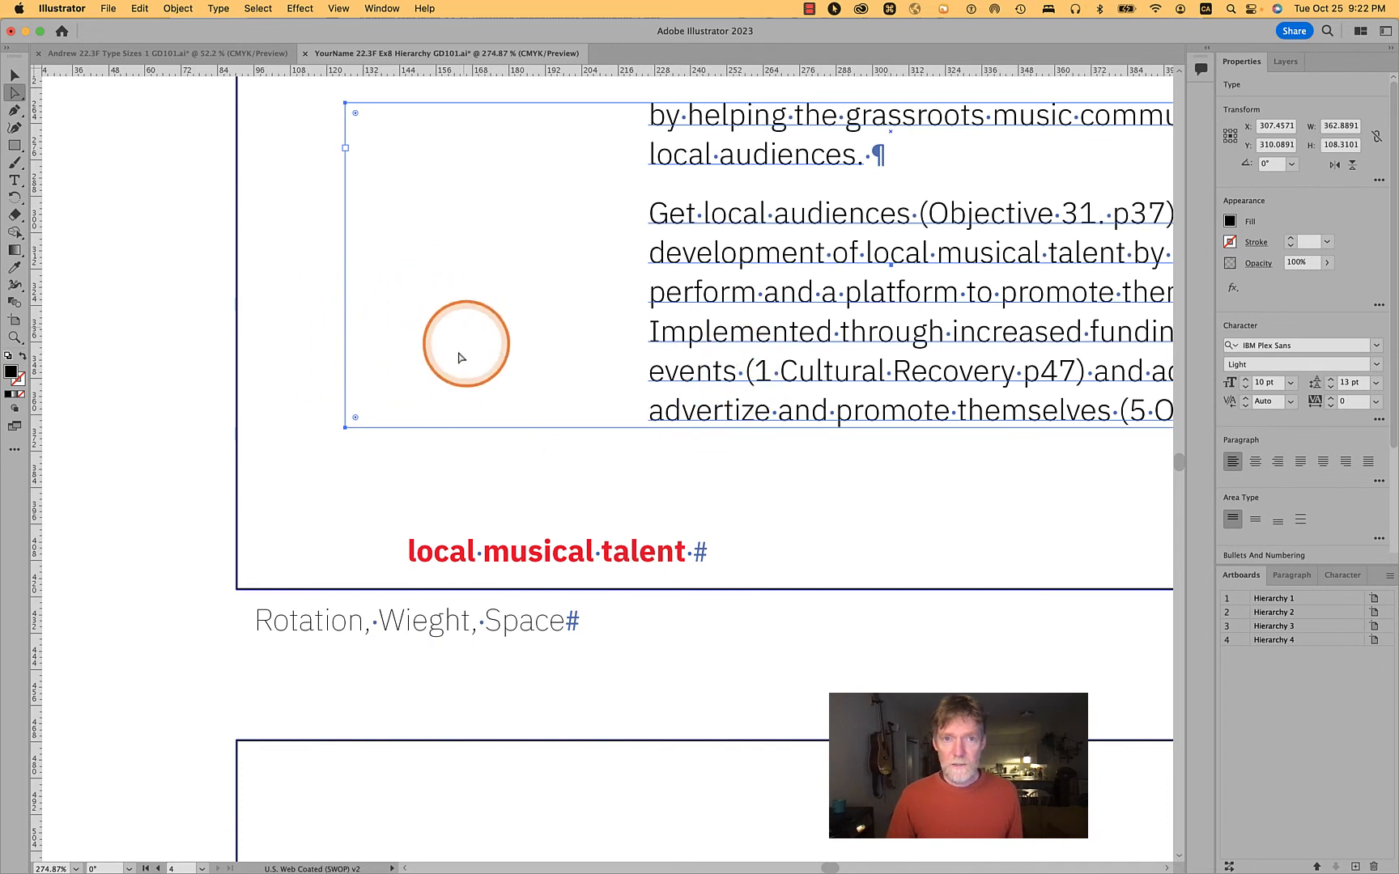
{"action": "left_click", "coordinate": [537, 555]}
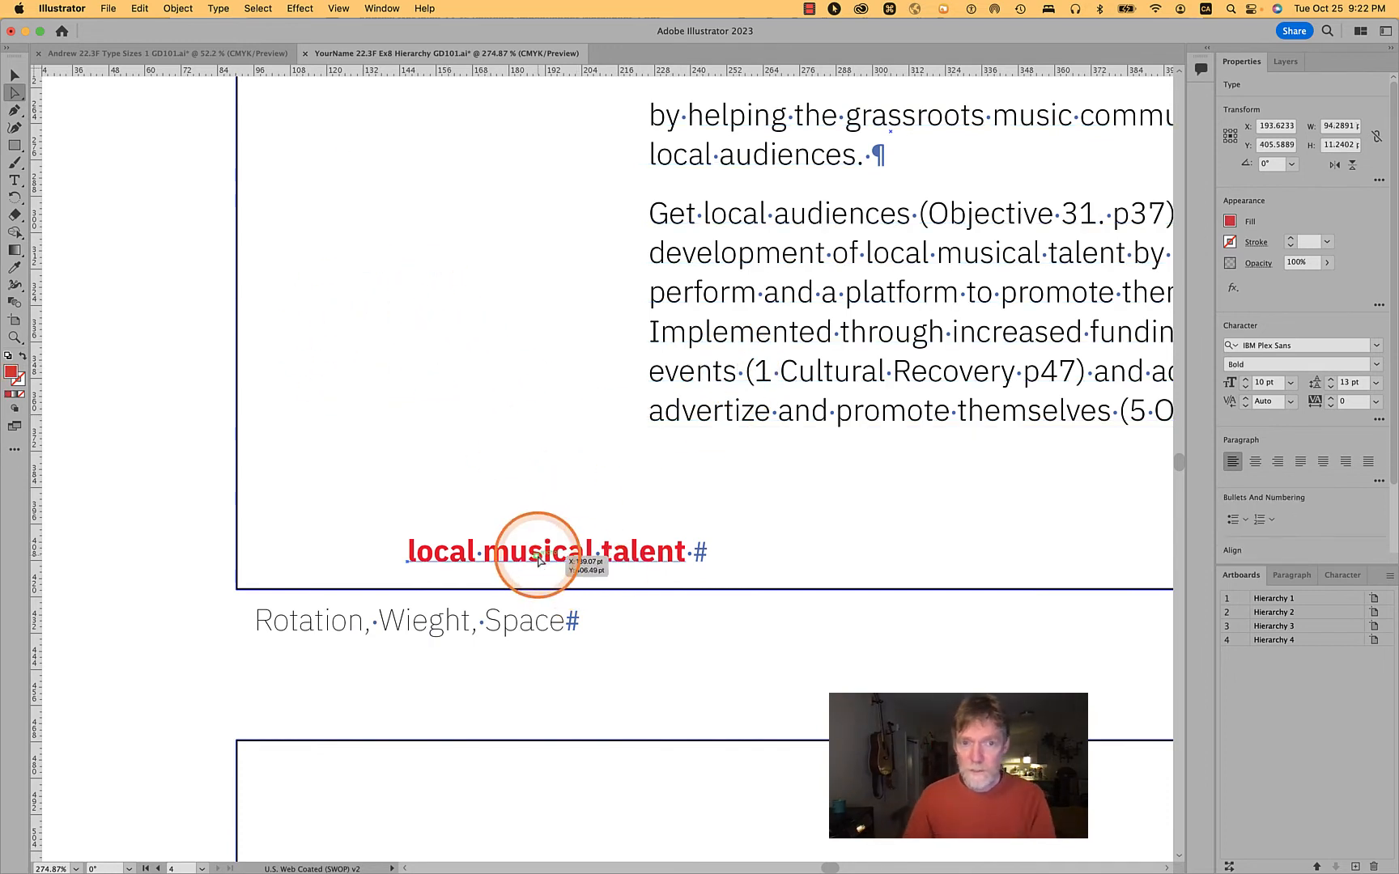
Check which type conversion command is offered for "local musical talent" and for the body text frame.
{"action": "left_click", "coordinate": [206, 8]}
{"action": "mouse_move", "coordinate": [243, 10]}
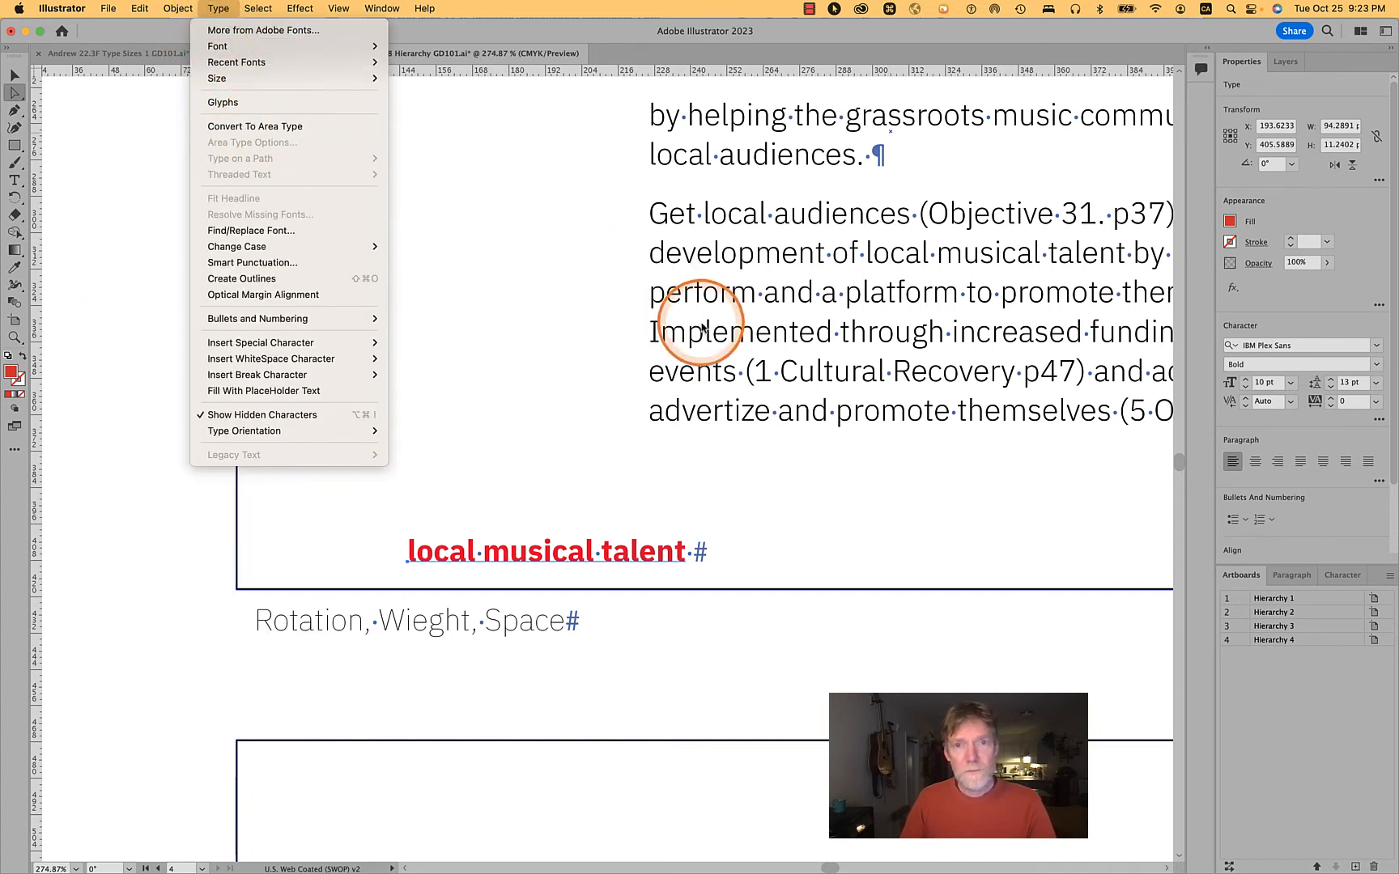
{"action": "left_click", "coordinate": [713, 302]}
{"action": "left_click", "coordinate": [714, 303]}
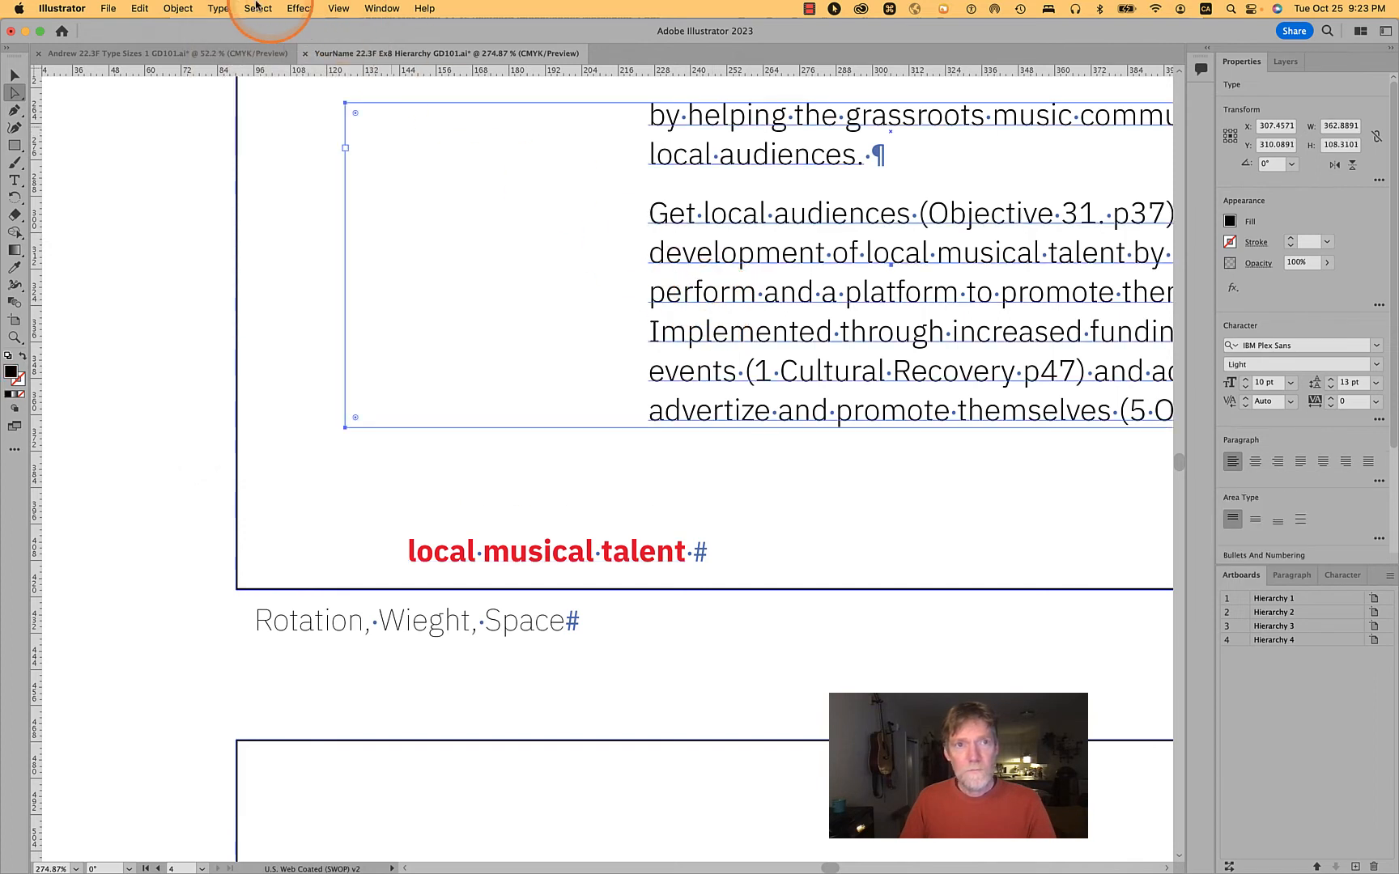
{"action": "left_click", "coordinate": [218, 8]}
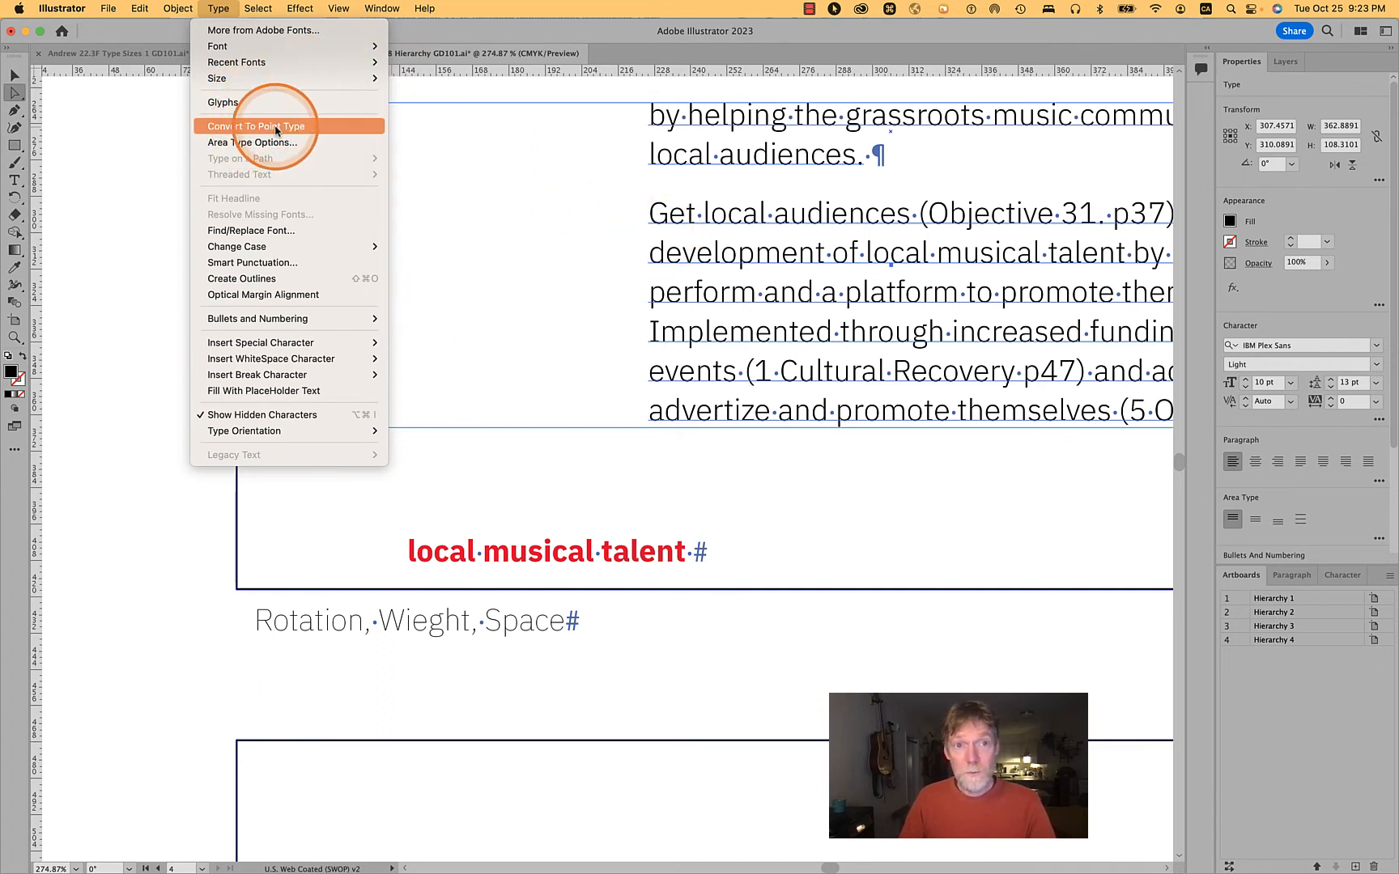
{"action": "left_click", "coordinate": [565, 551]}
{"action": "left_click", "coordinate": [562, 555]}
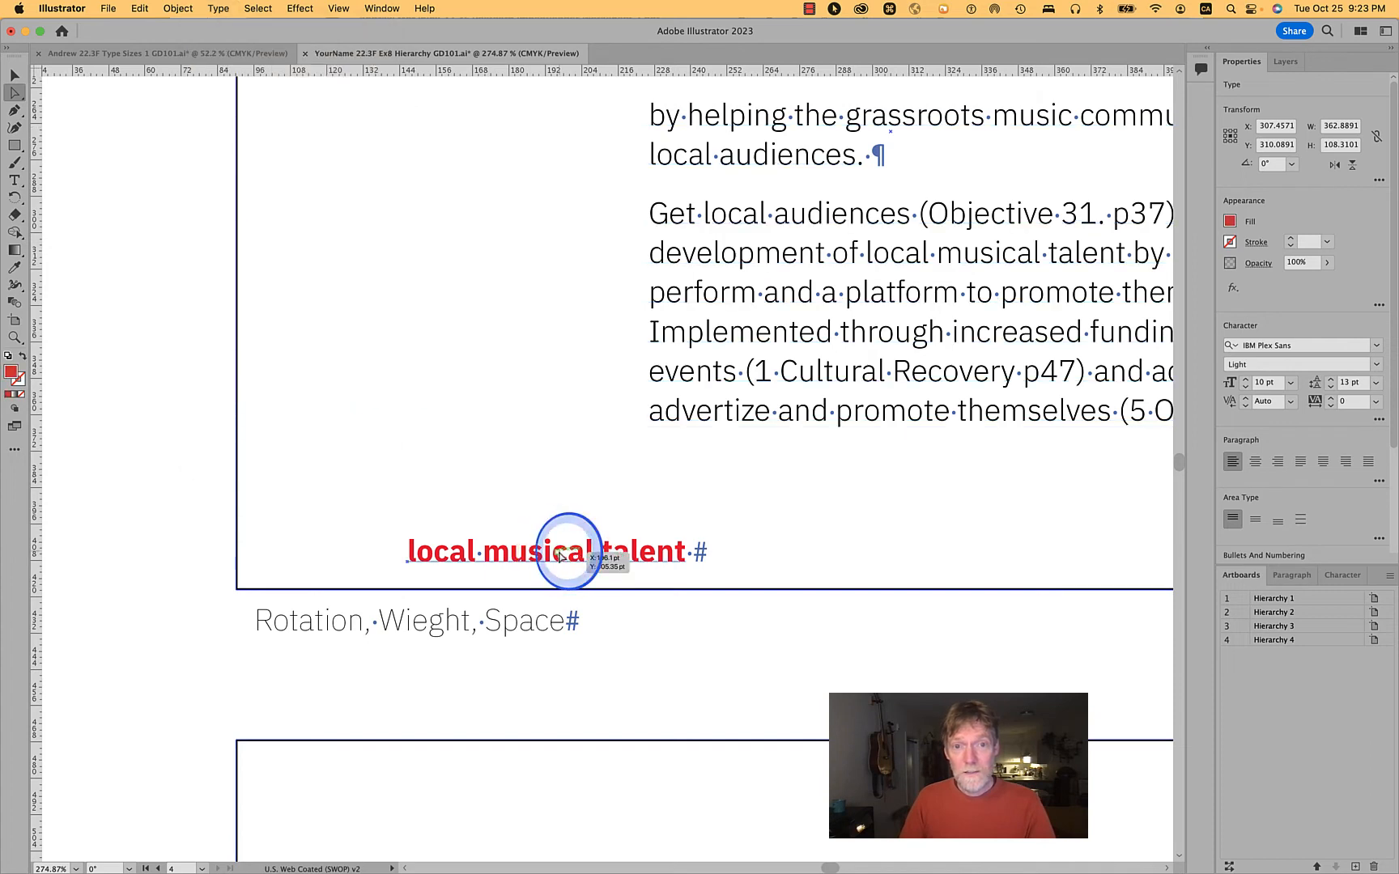
{"action": "left_click", "coordinate": [218, 9]}
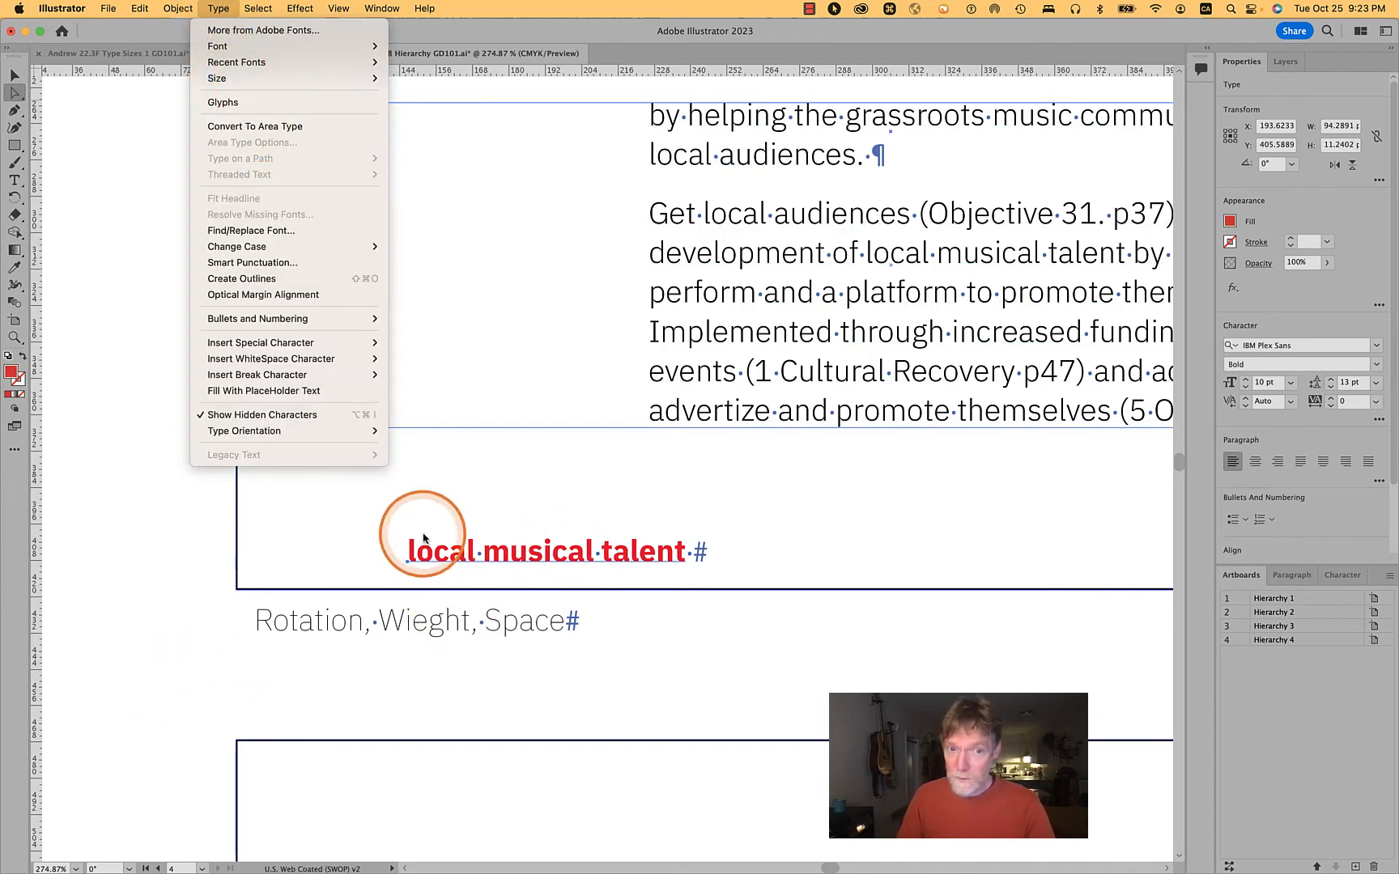
{"action": "left_click", "coordinate": [178, 565]}
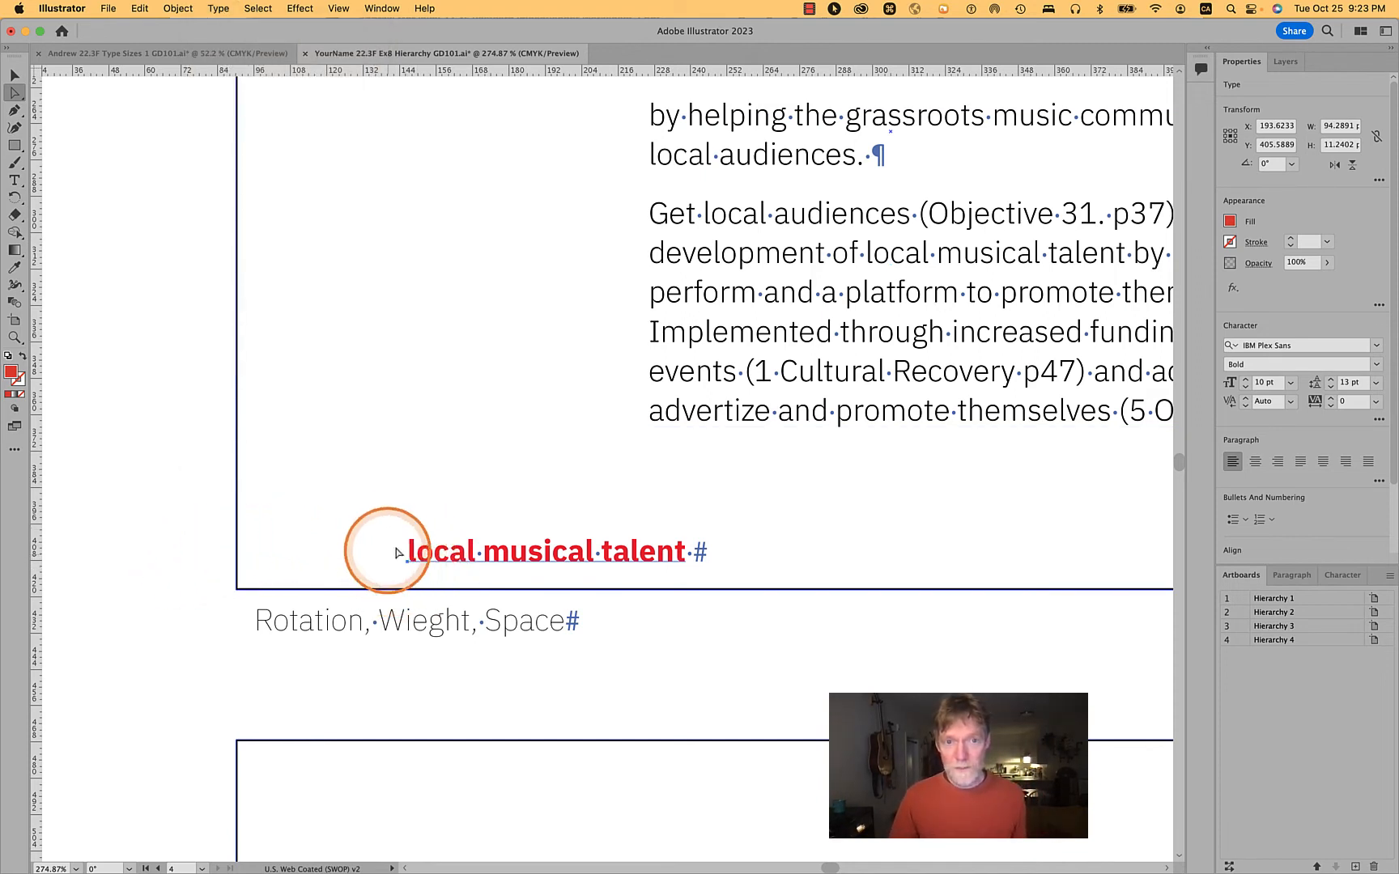
{"action": "left_click", "coordinate": [717, 337]}
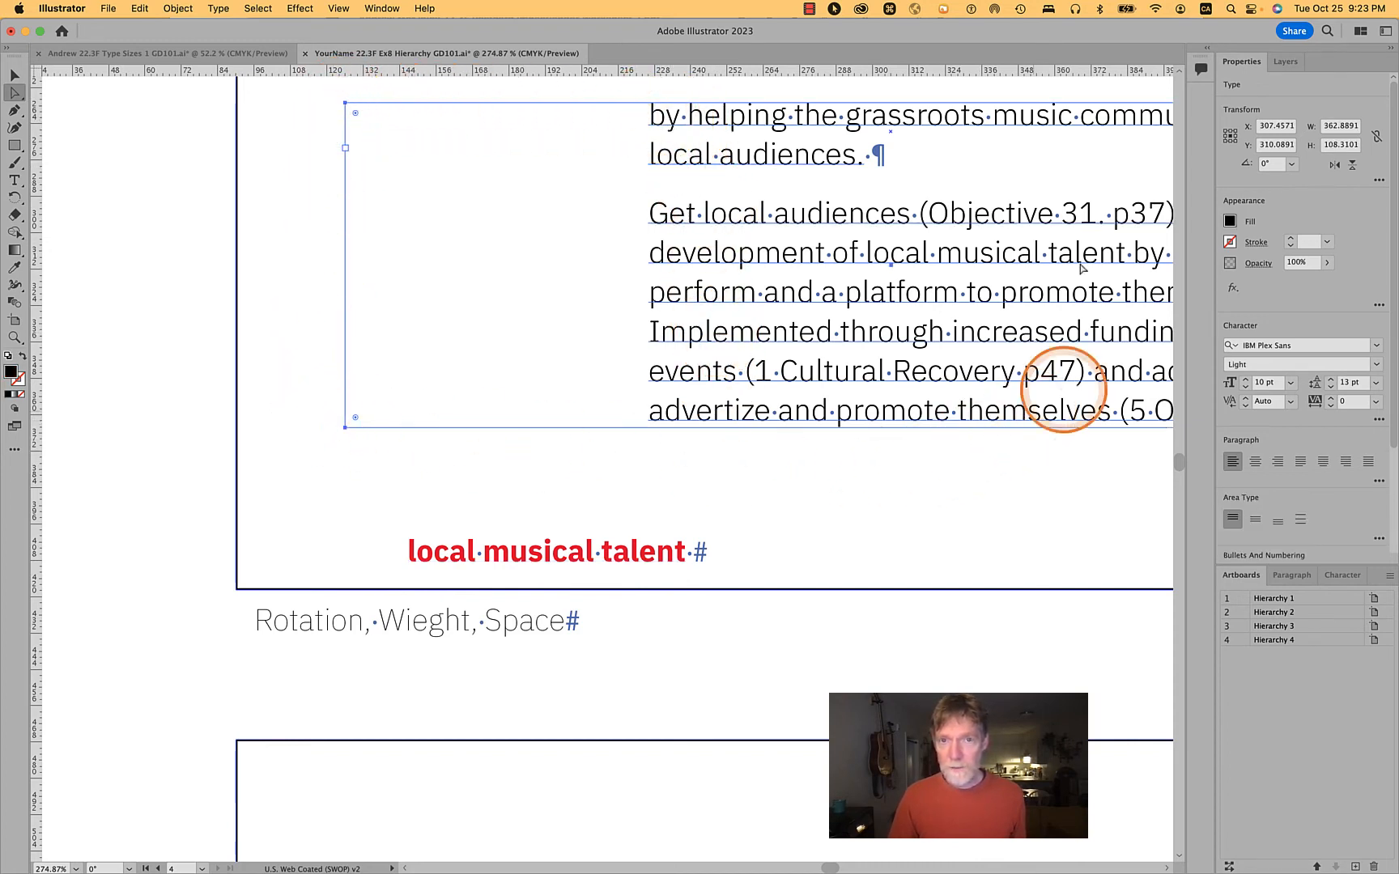
Move "local musical talent" up into the gap between the opening line and the body text.
{"action": "key", "text": "super+minus"}
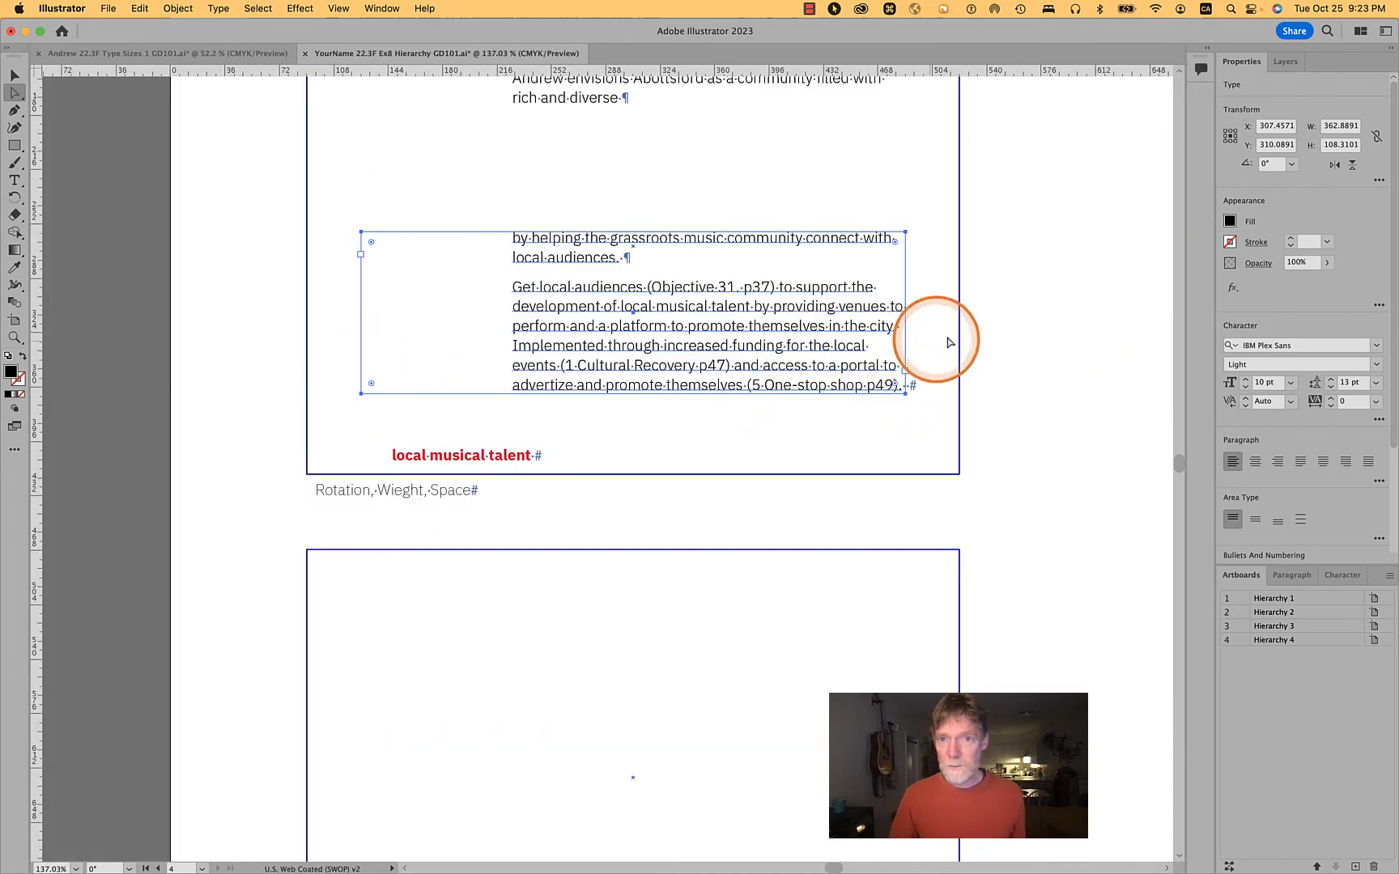
{"action": "left_click", "coordinate": [499, 458]}
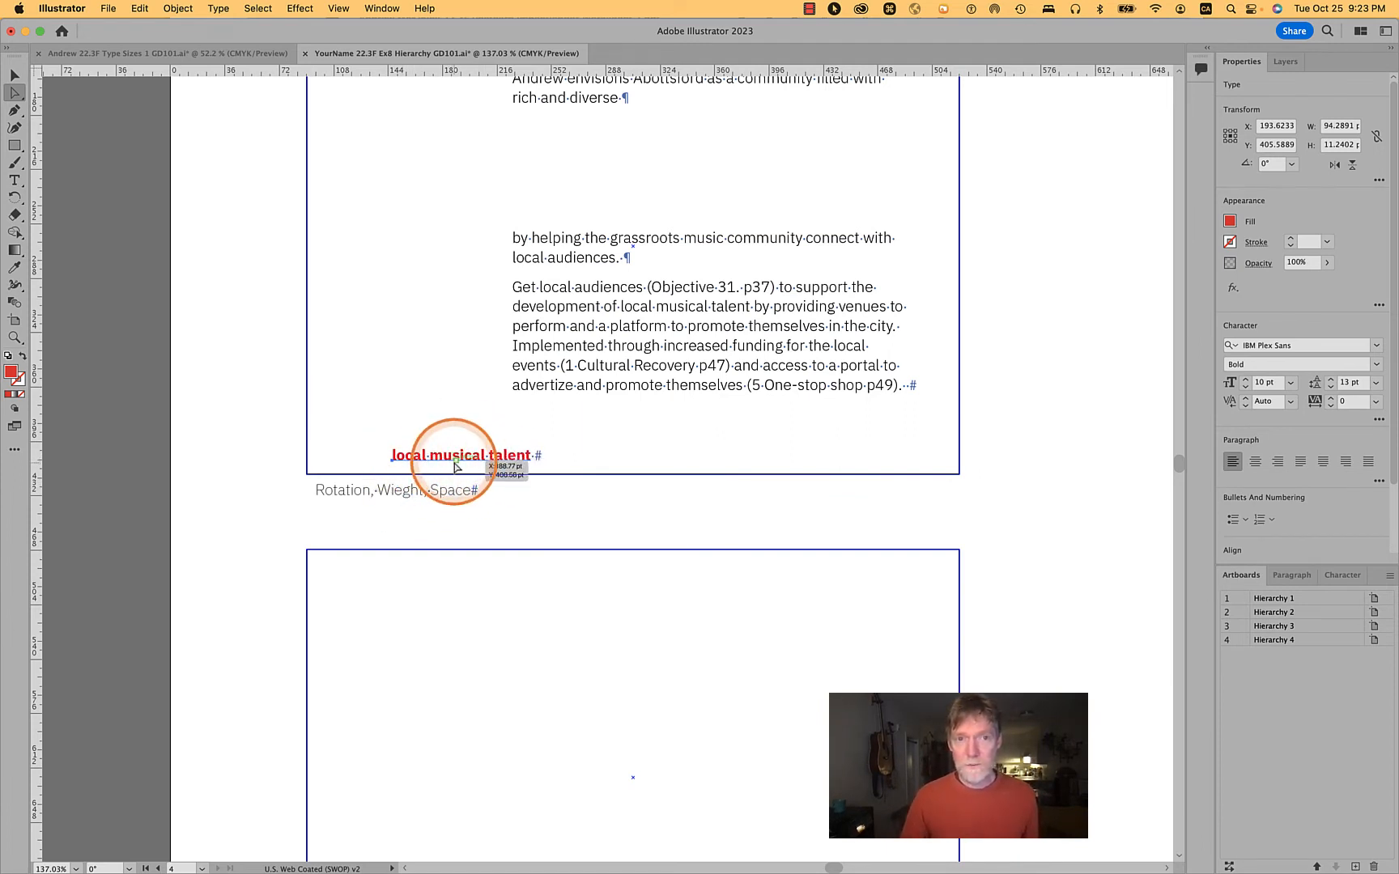
{"action": "left_click_drag", "start_coordinate": [445, 462], "coordinate": [436, 181]}
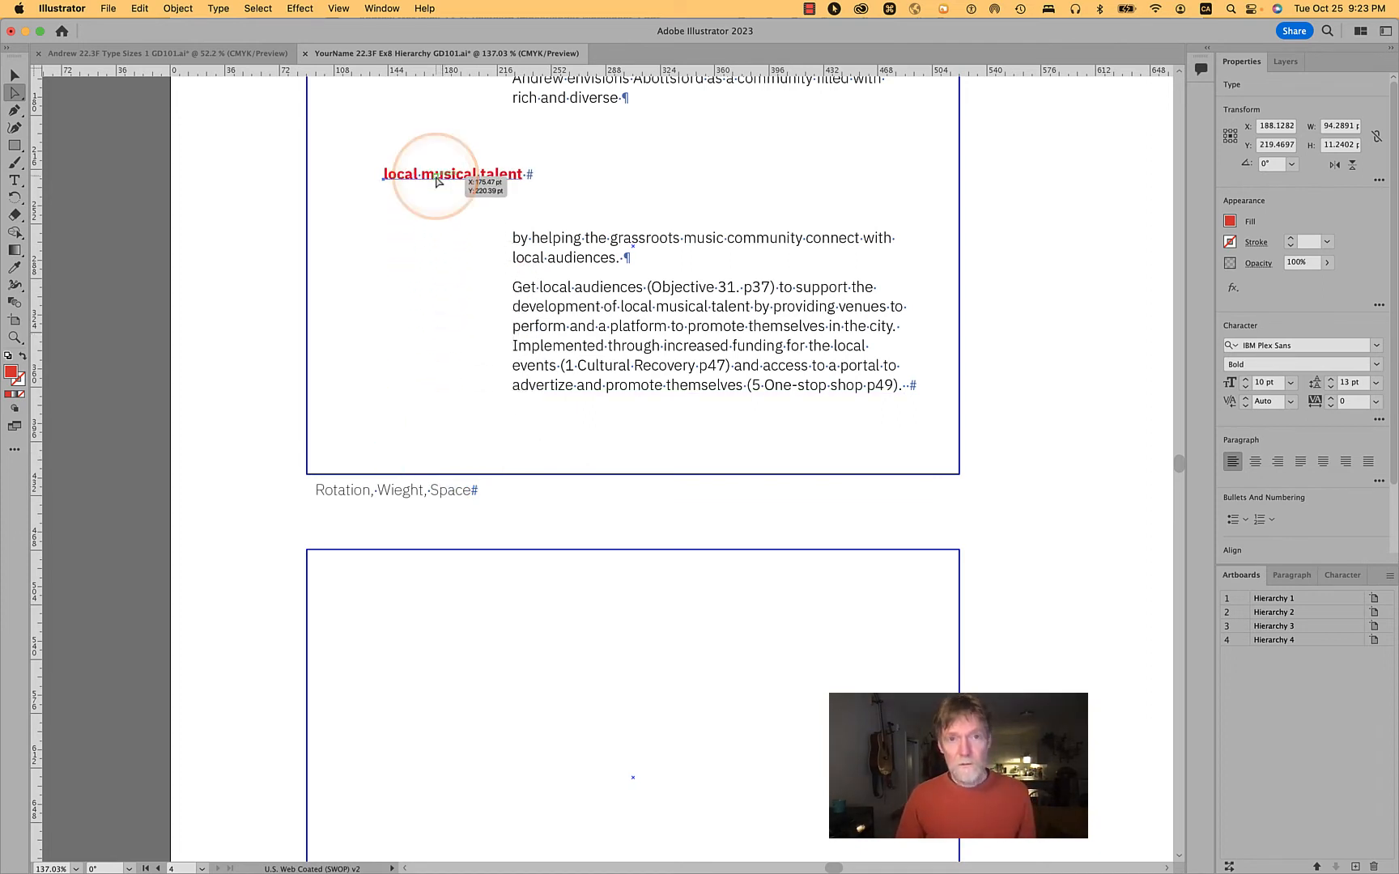
Split "local musical talent" into three lines, one word per line, using soft line breaks.
{"action": "key", "text": "t"}
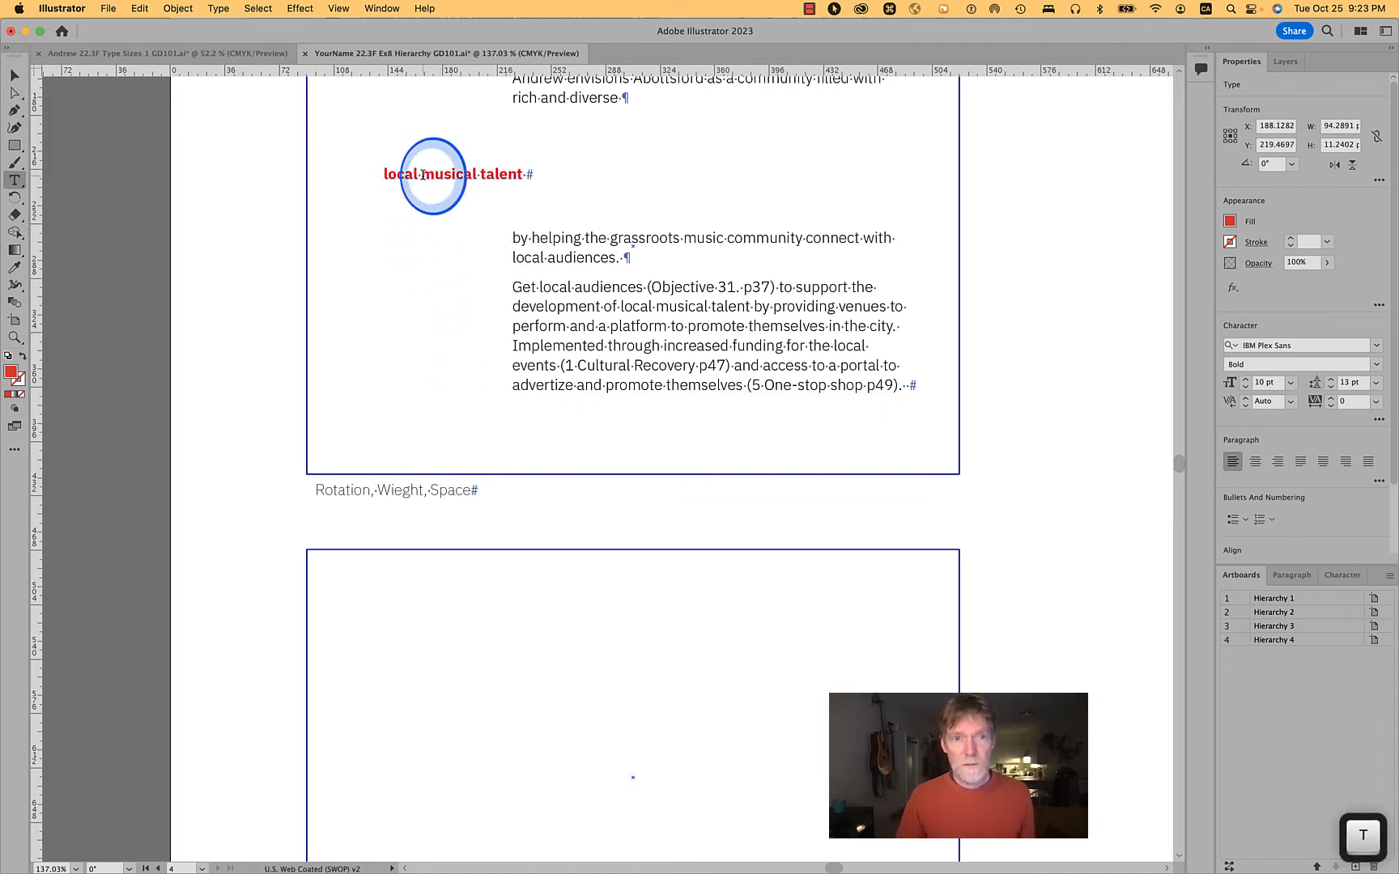
{"action": "left_click", "coordinate": [526, 180]}
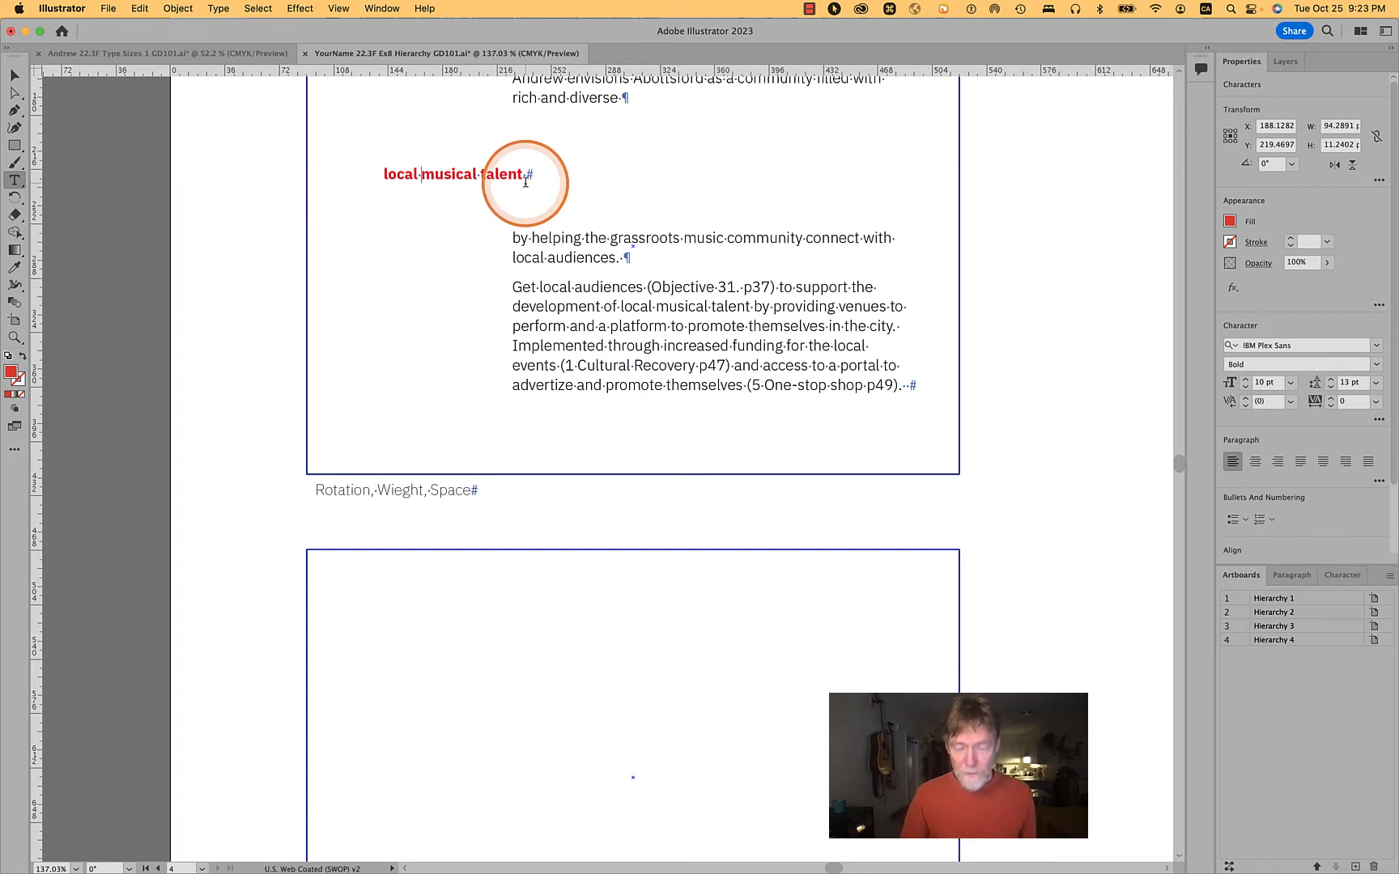
{"action": "key", "text": "shift"}
{"action": "key", "text": "shift+Return"}
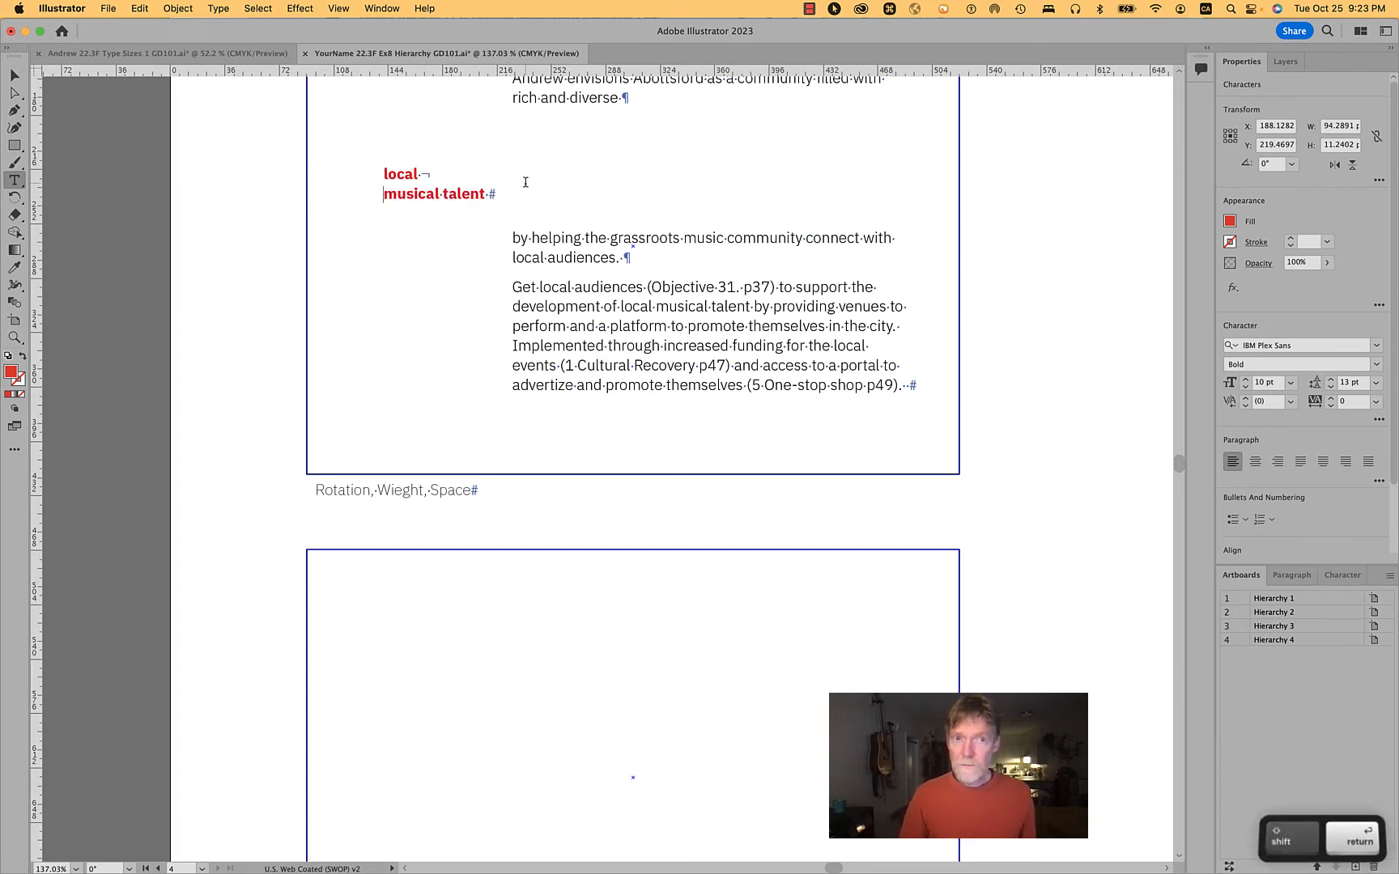
{"action": "key", "text": "super"}
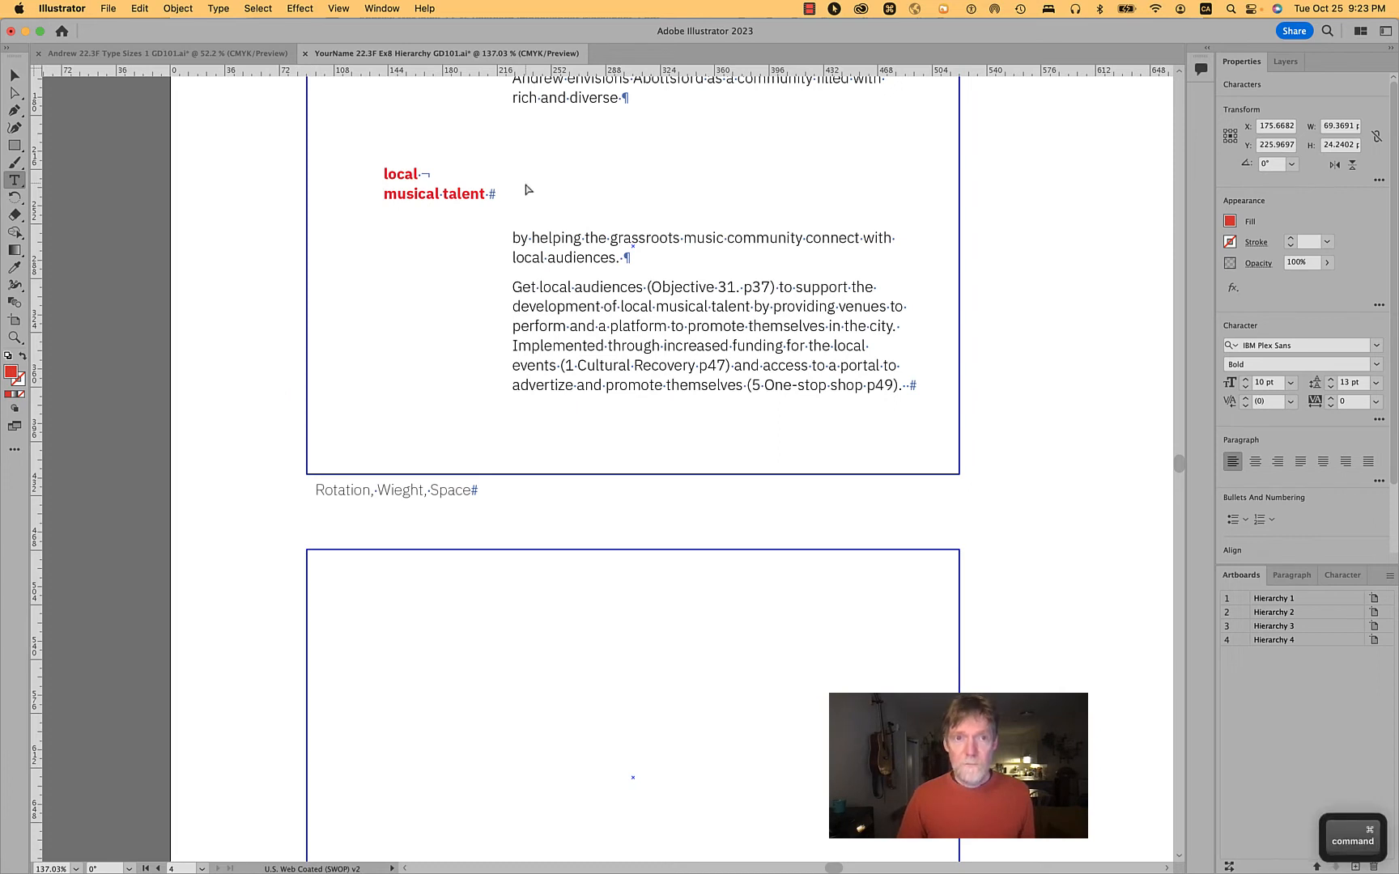
{"action": "key", "text": "super+Right"}
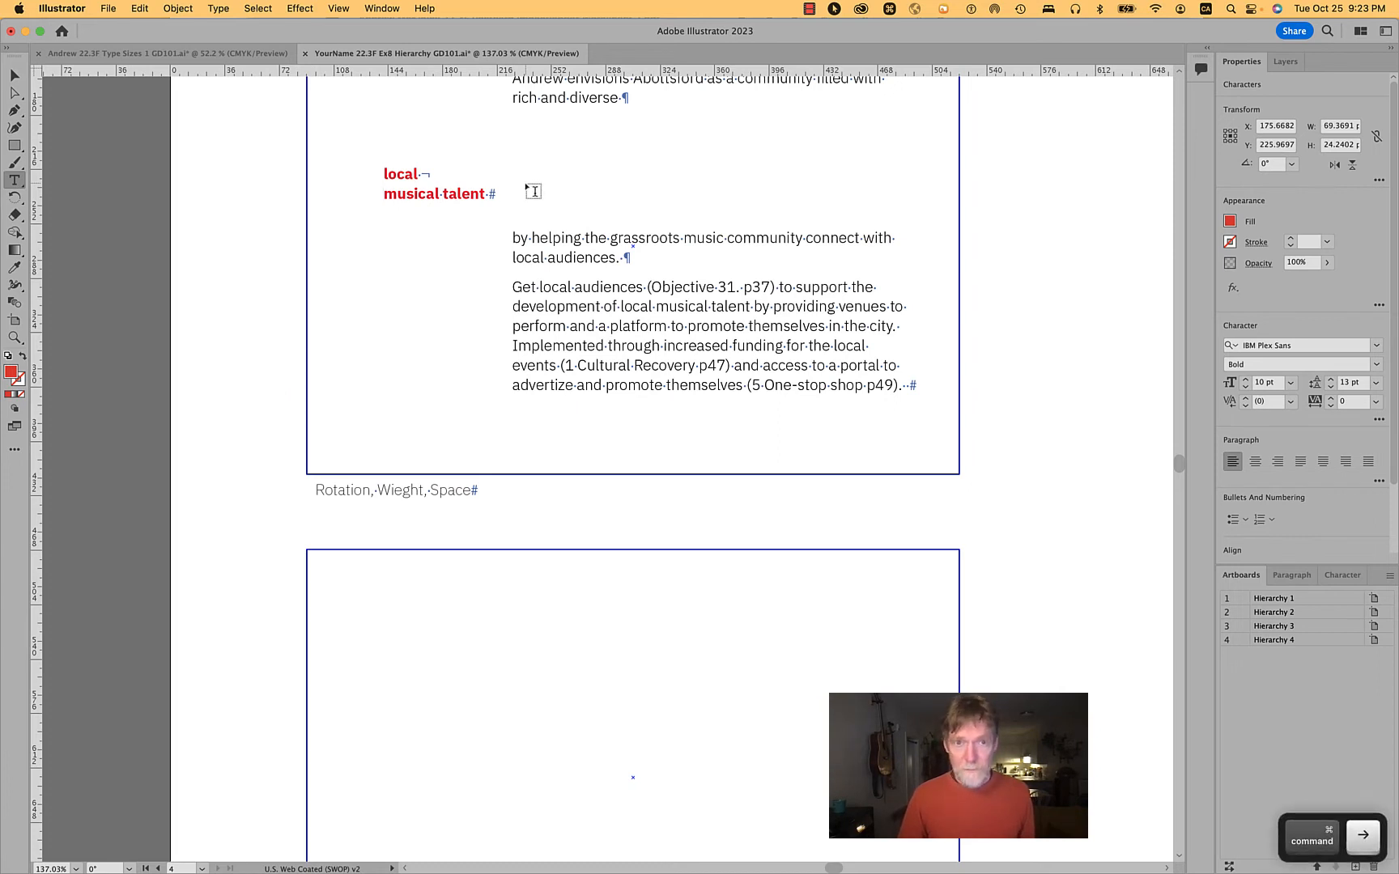
{"action": "key", "text": "Return"}
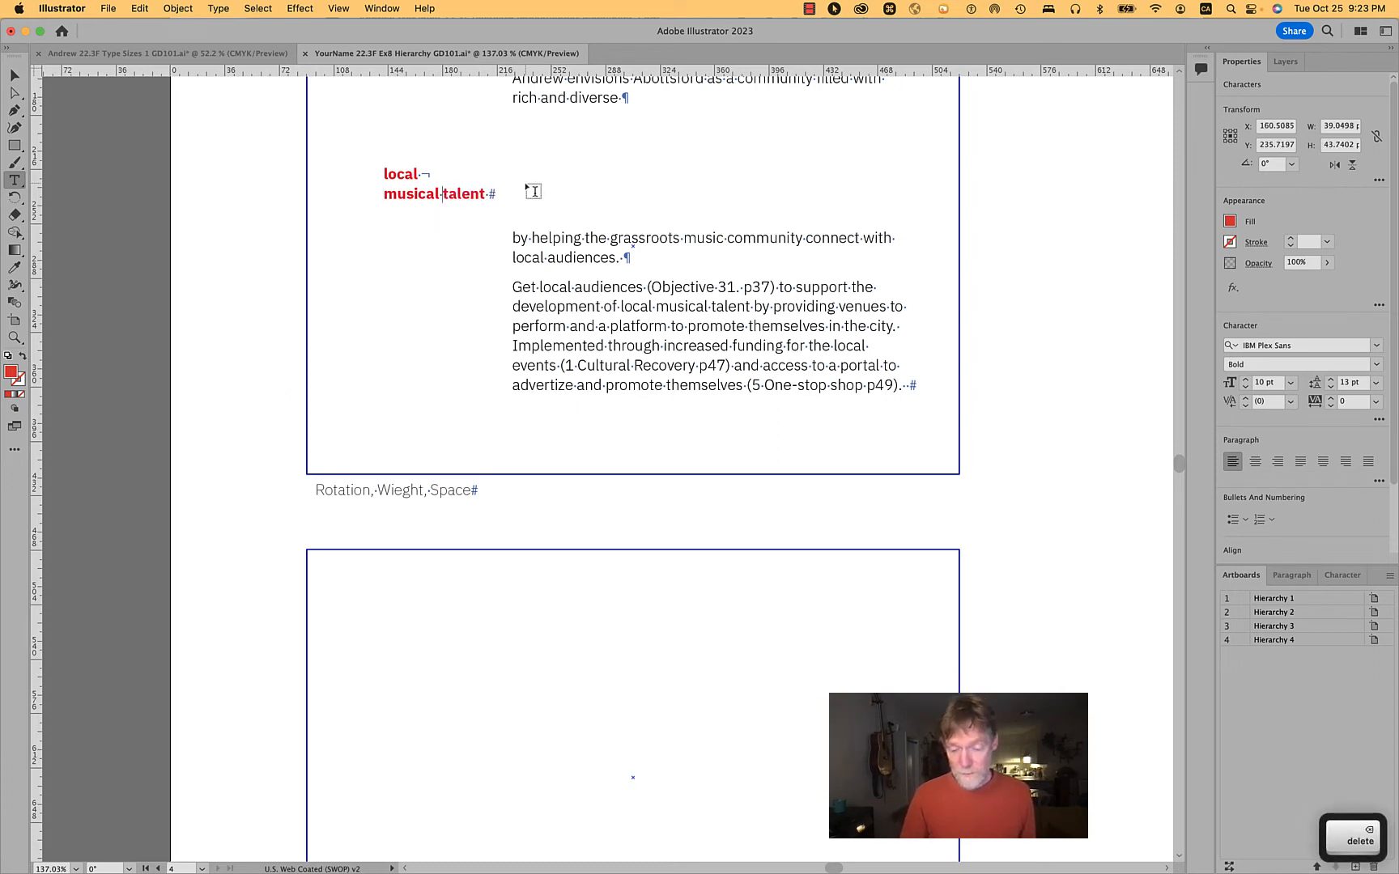
{"action": "key", "text": "shift+Return"}
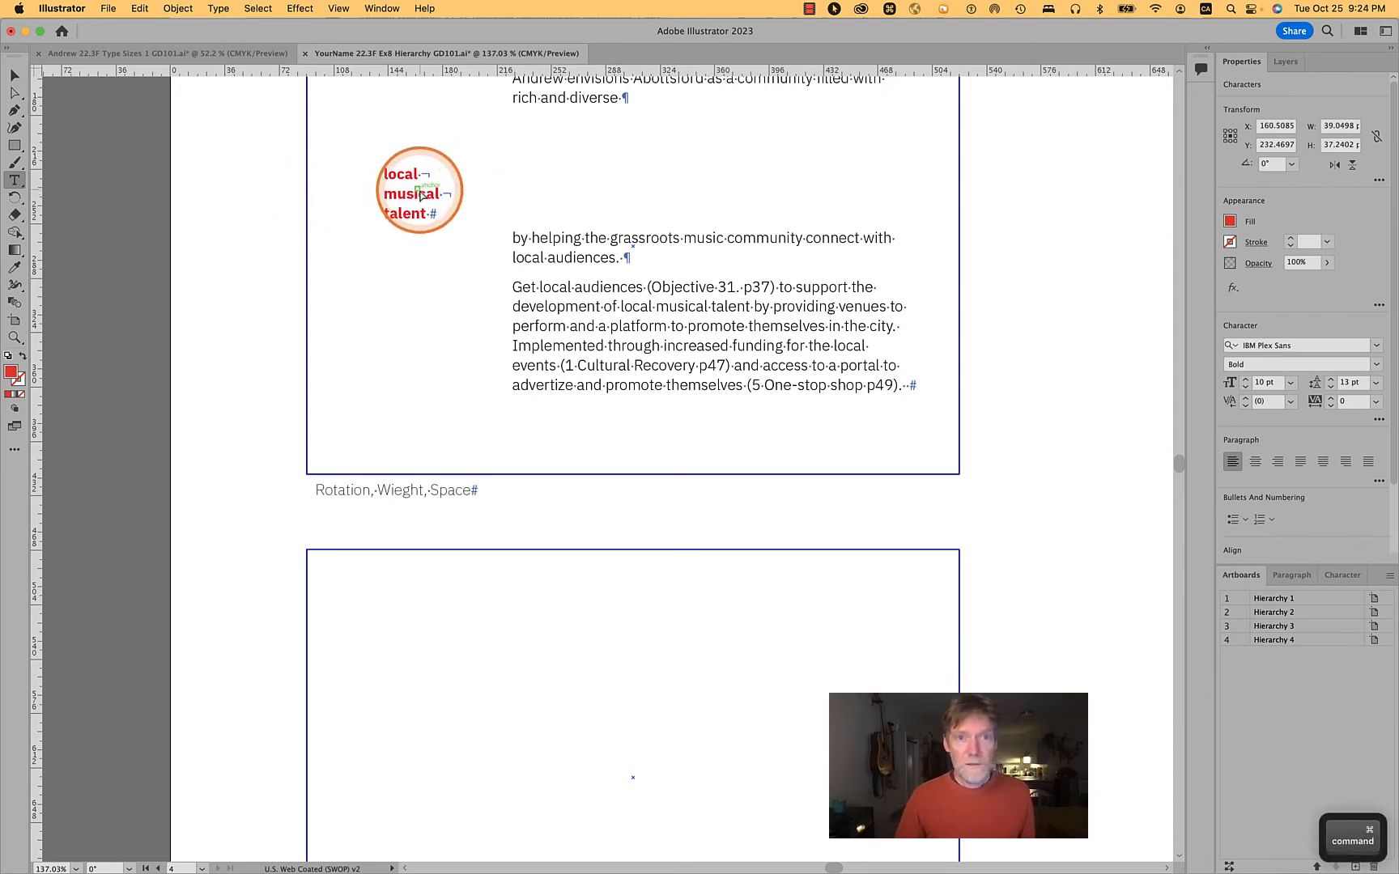
Change the "local musical talent" fill to Black and rotate the text object 90° counterclockwise.
{"action": "left_click", "coordinate": [1230, 222]}
{"action": "left_click", "coordinate": [1126, 361]}
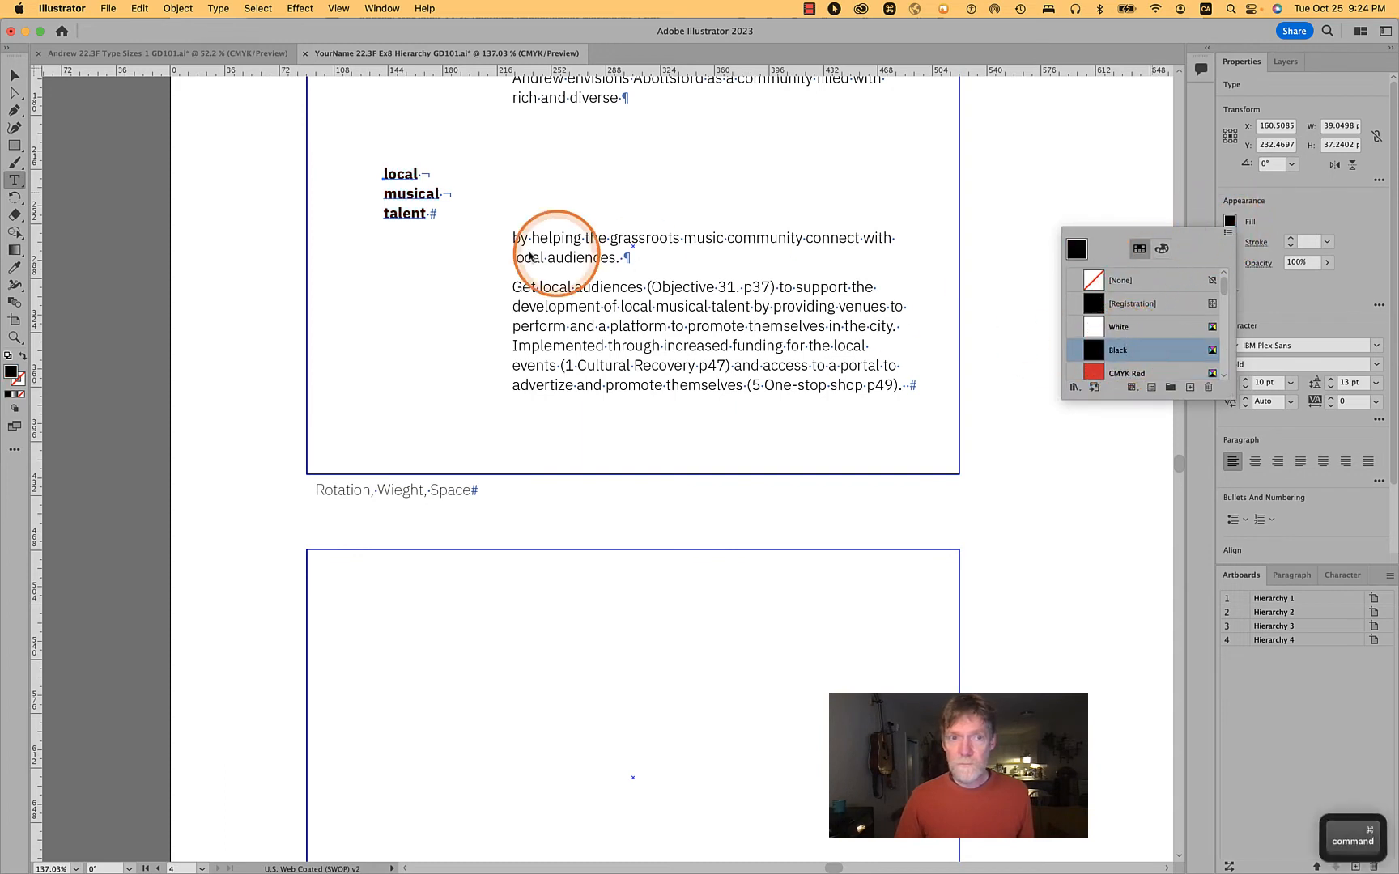
{"action": "left_click", "coordinate": [259, 303]}
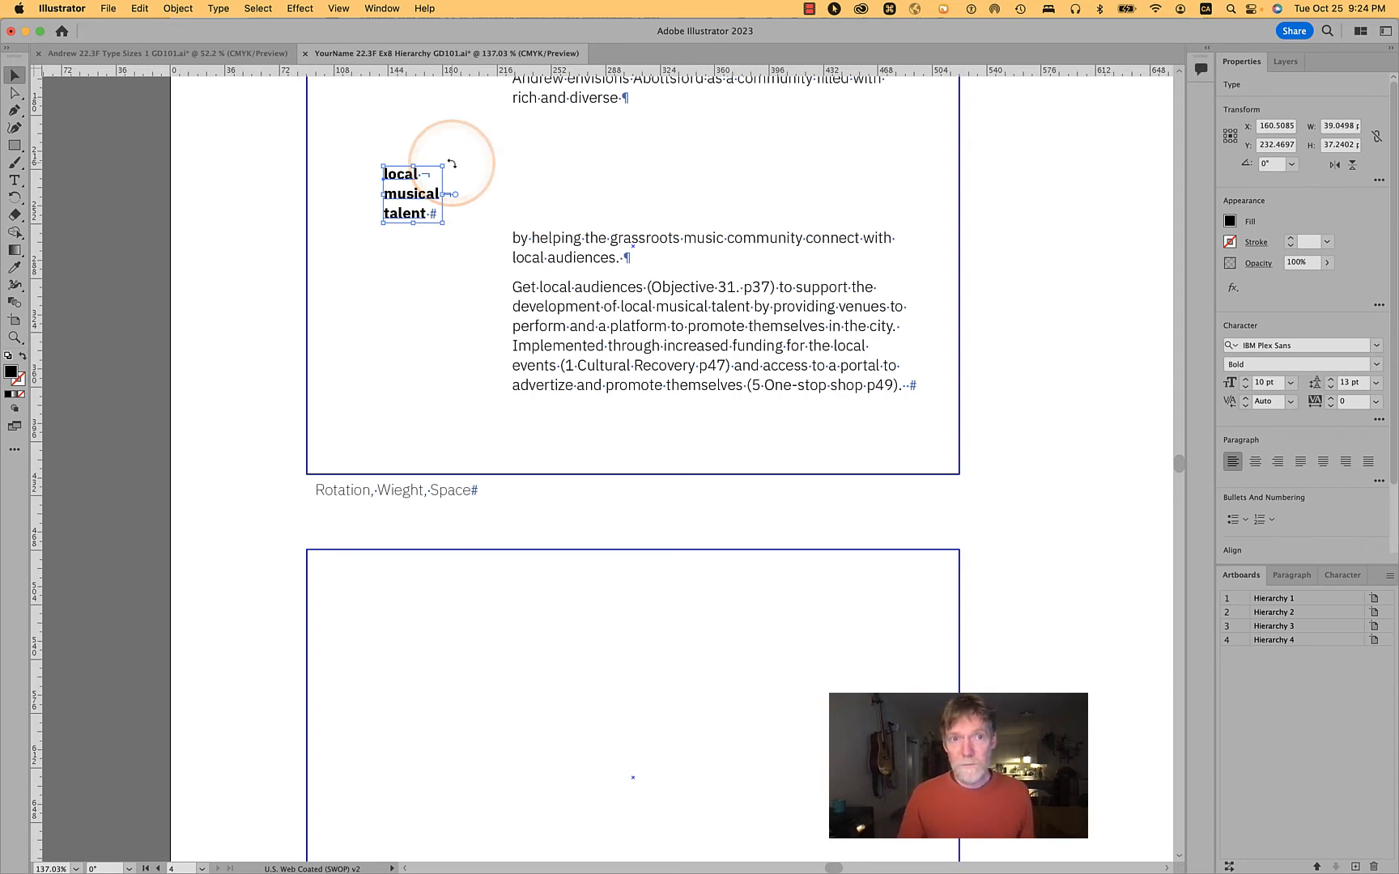
{"action": "left_click_drag", "start_coordinate": [450, 163], "coordinate": [328, 112]}
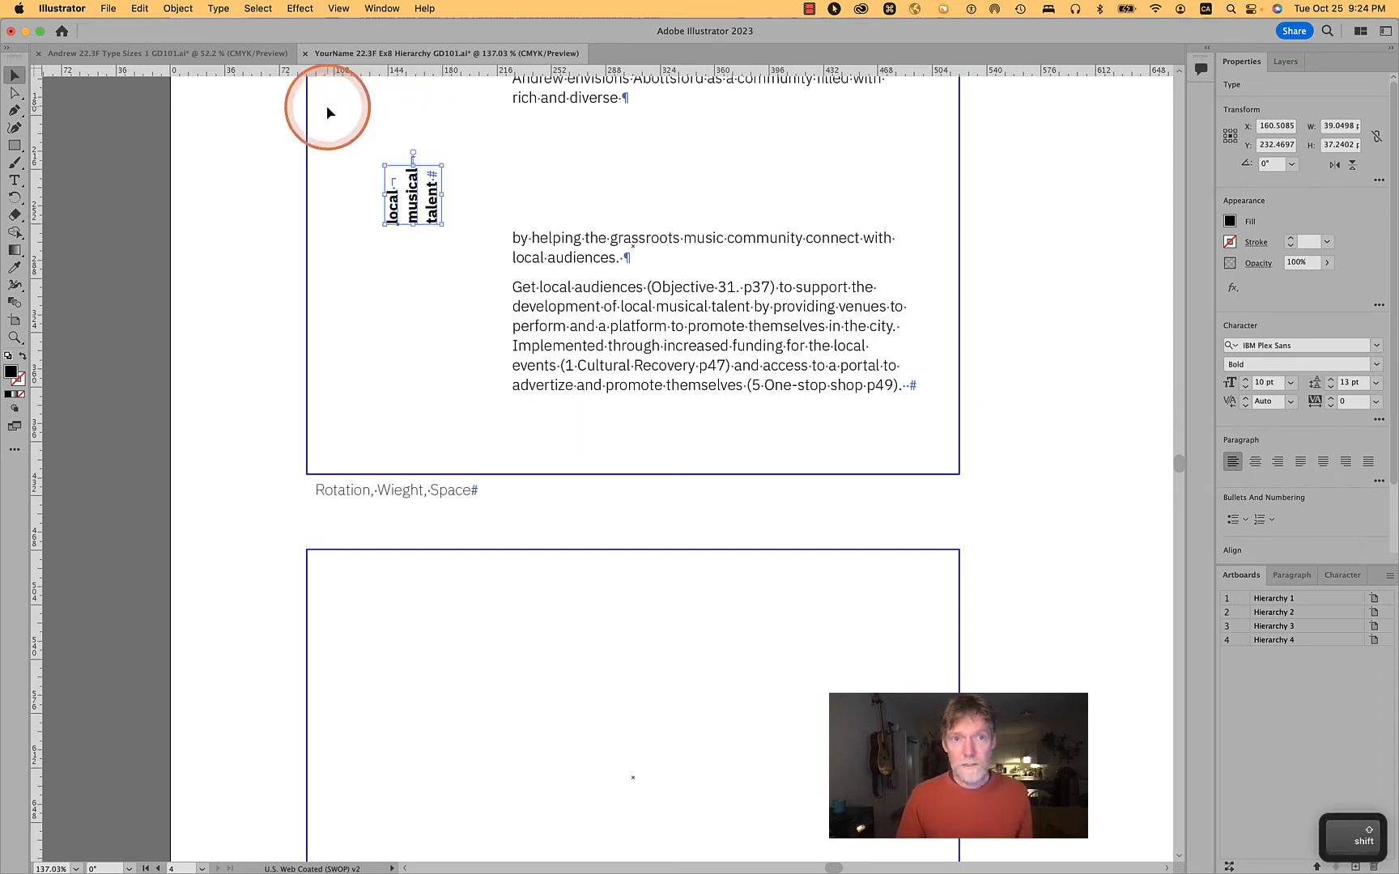
{"action": "left_click", "coordinate": [255, 225]}
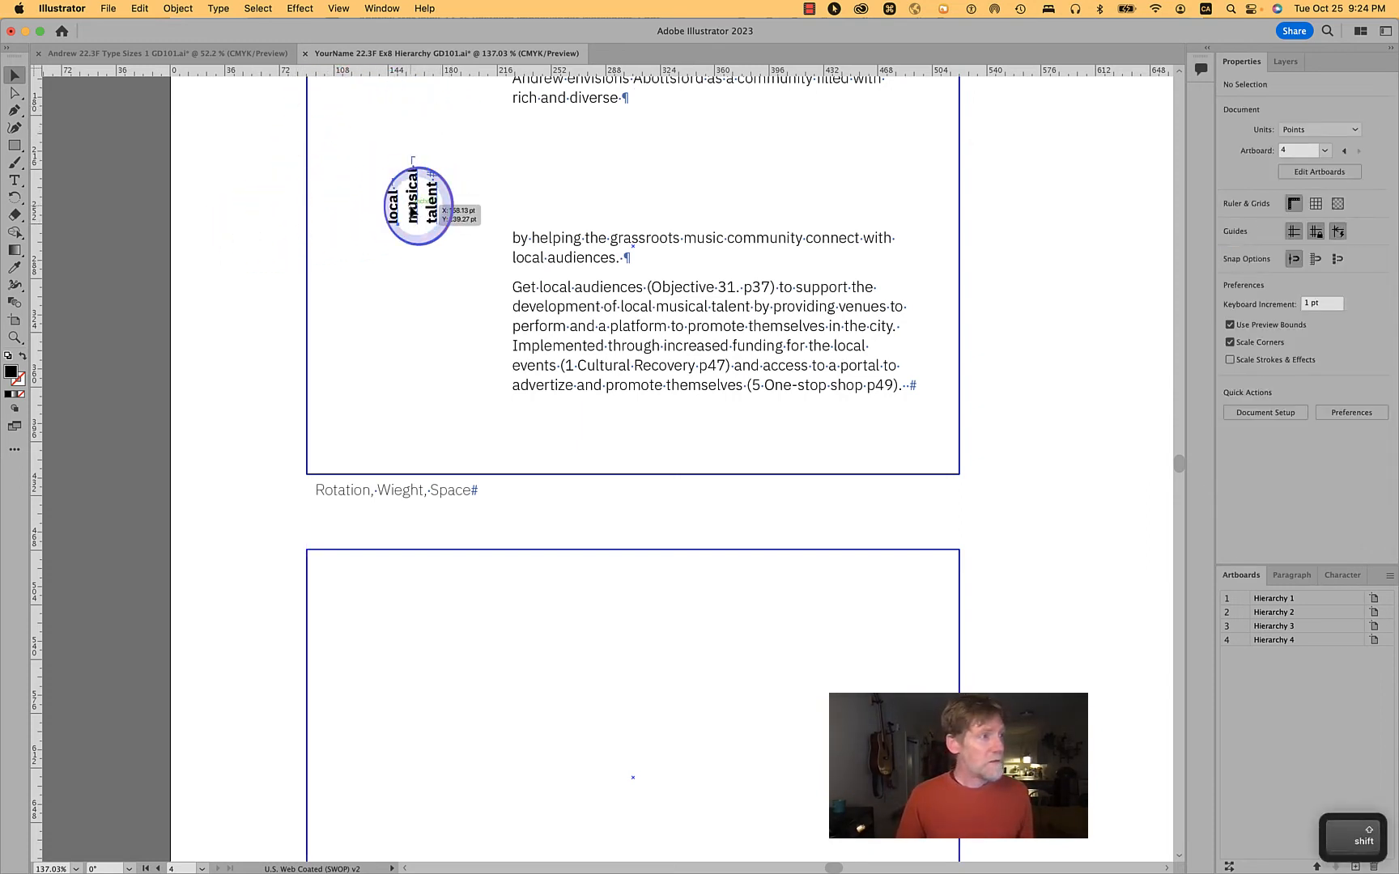
Move the rotated "local musical talent" across to the body text's left edge, sitting just above the body text.
{"action": "left_click_drag", "start_coordinate": [411, 212], "coordinate": [518, 199]}
{"action": "scroll", "coordinate": [514, 201], "scroll_direction": "up", "scroll_amount": 5}
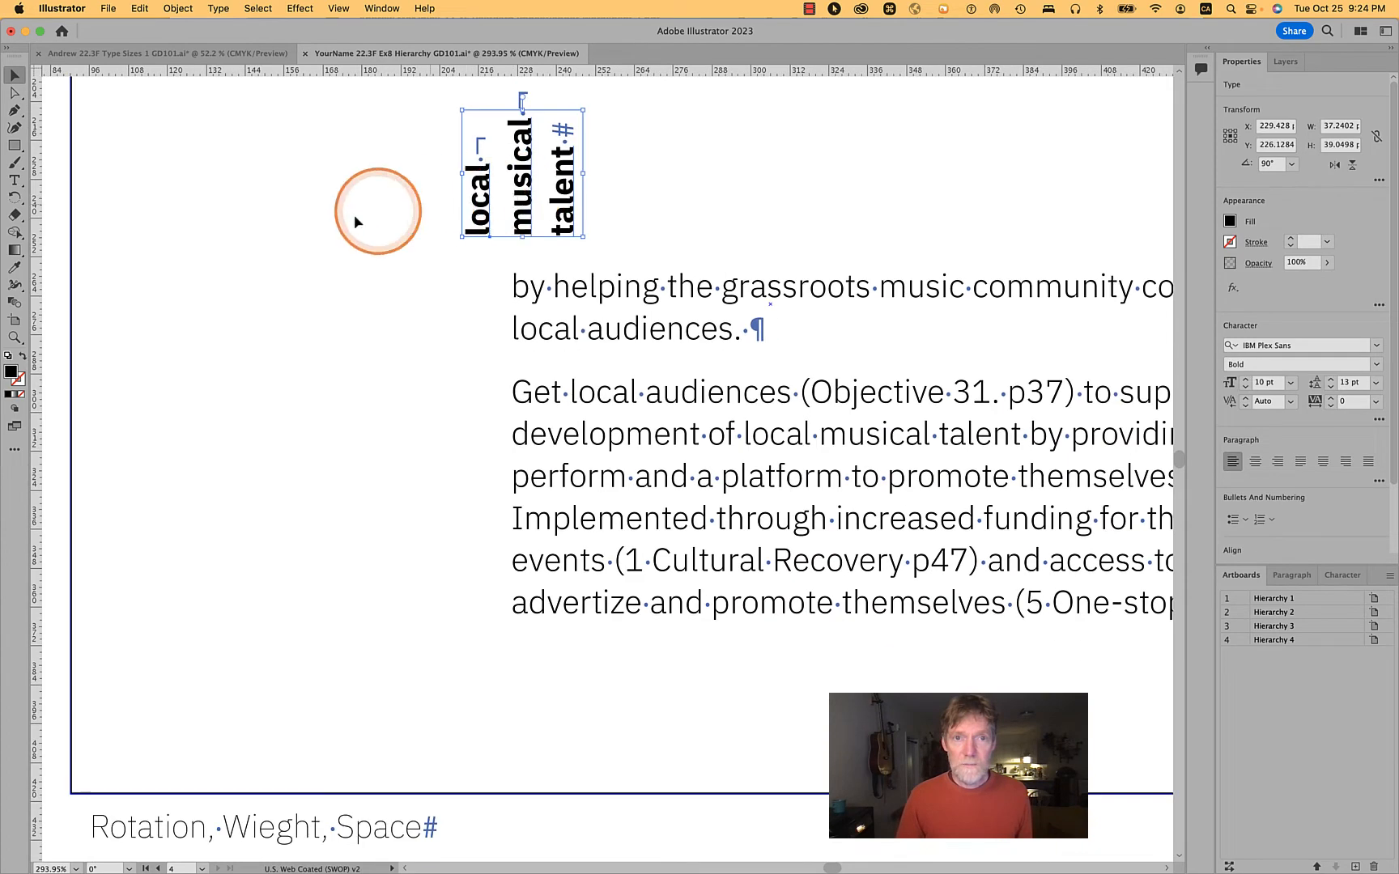
{"action": "key", "text": "space"}
{"action": "left_click_drag", "start_coordinate": [323, 225], "coordinate": [218, 391]}
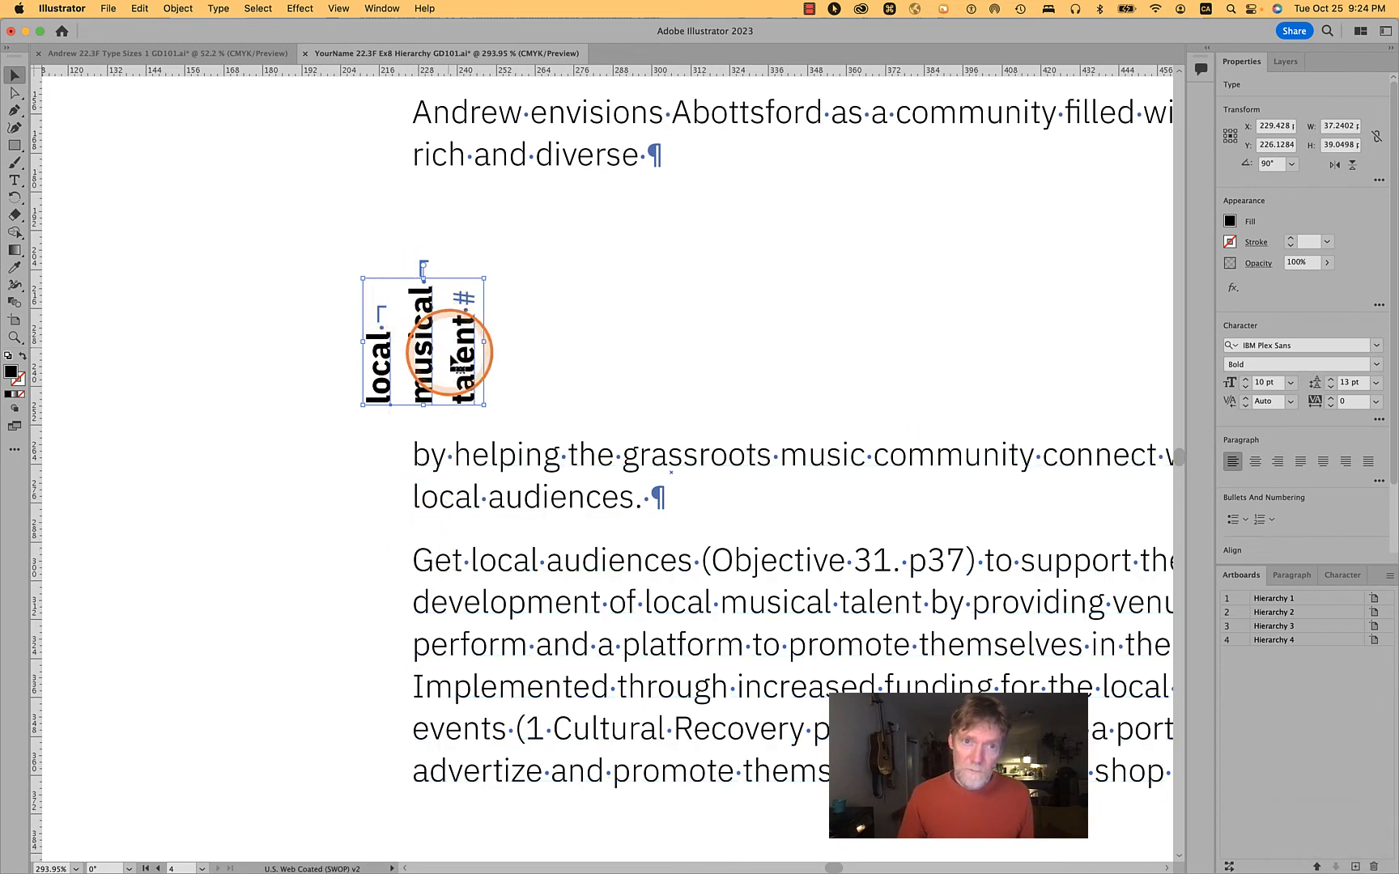
{"action": "left_click_drag", "start_coordinate": [464, 363], "coordinate": [467, 394]}
{"action": "key", "text": "Left"}
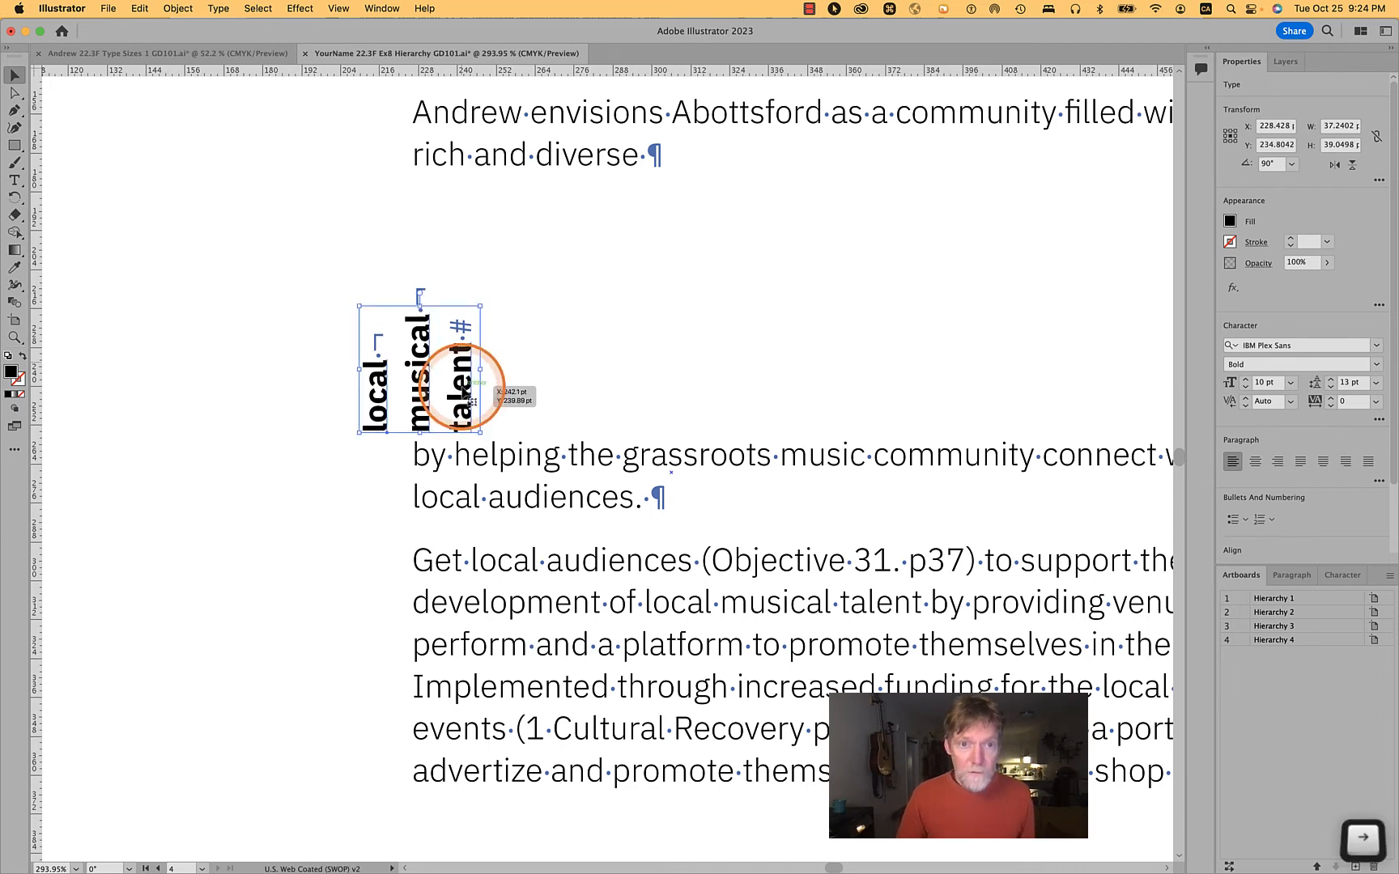
{"action": "key", "text": "Right"}
Raise the rotated text about 17 pt into the gap and shift it 13.8 pt left so "talent" meets the body text's left edge.
{"action": "scroll", "coordinate": [467, 397], "scroll_direction": "up", "scroll_amount": 5}
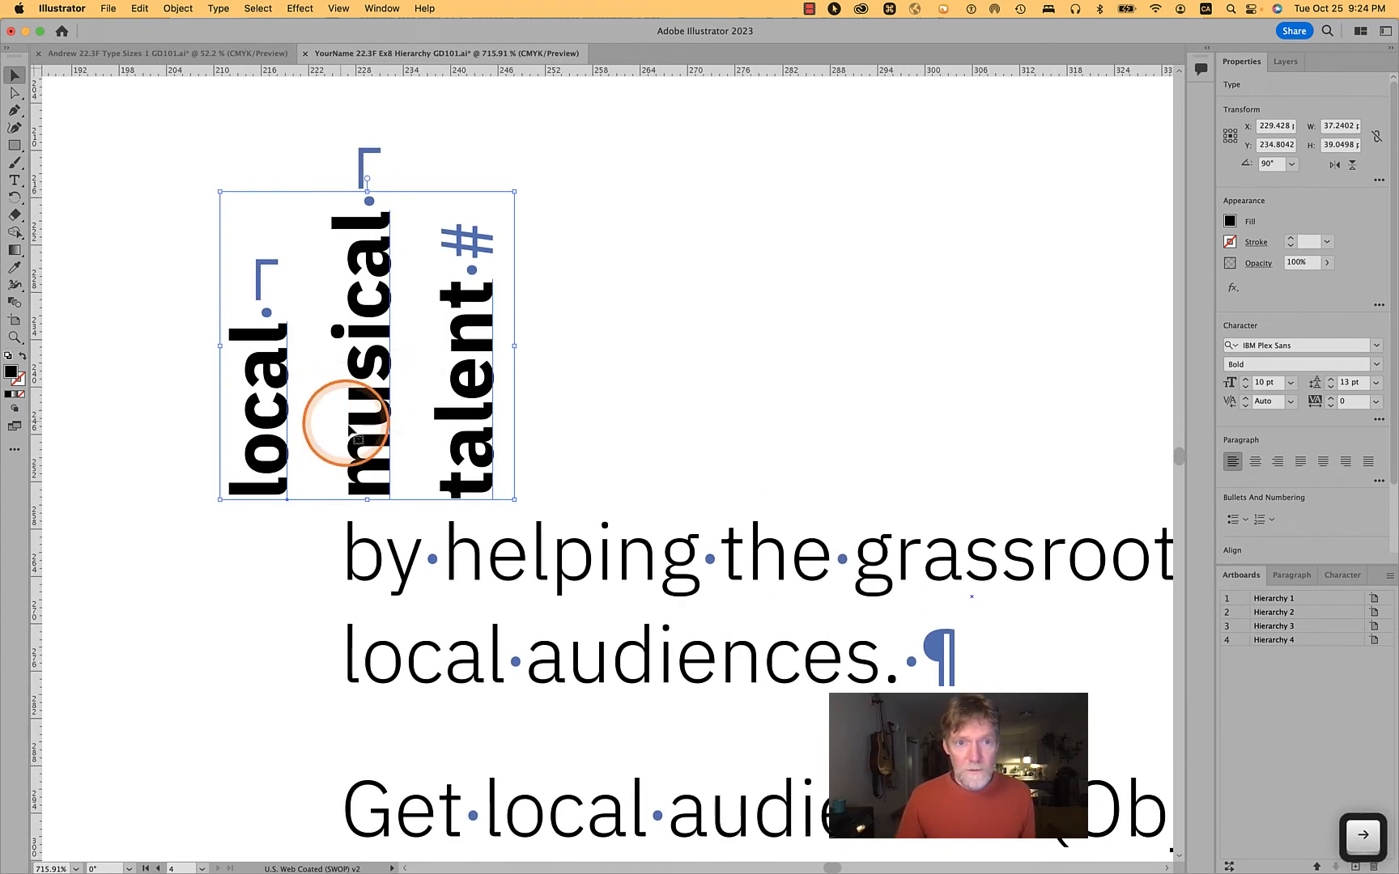
{"action": "left_click_drag", "start_coordinate": [357, 439], "coordinate": [458, 306]}
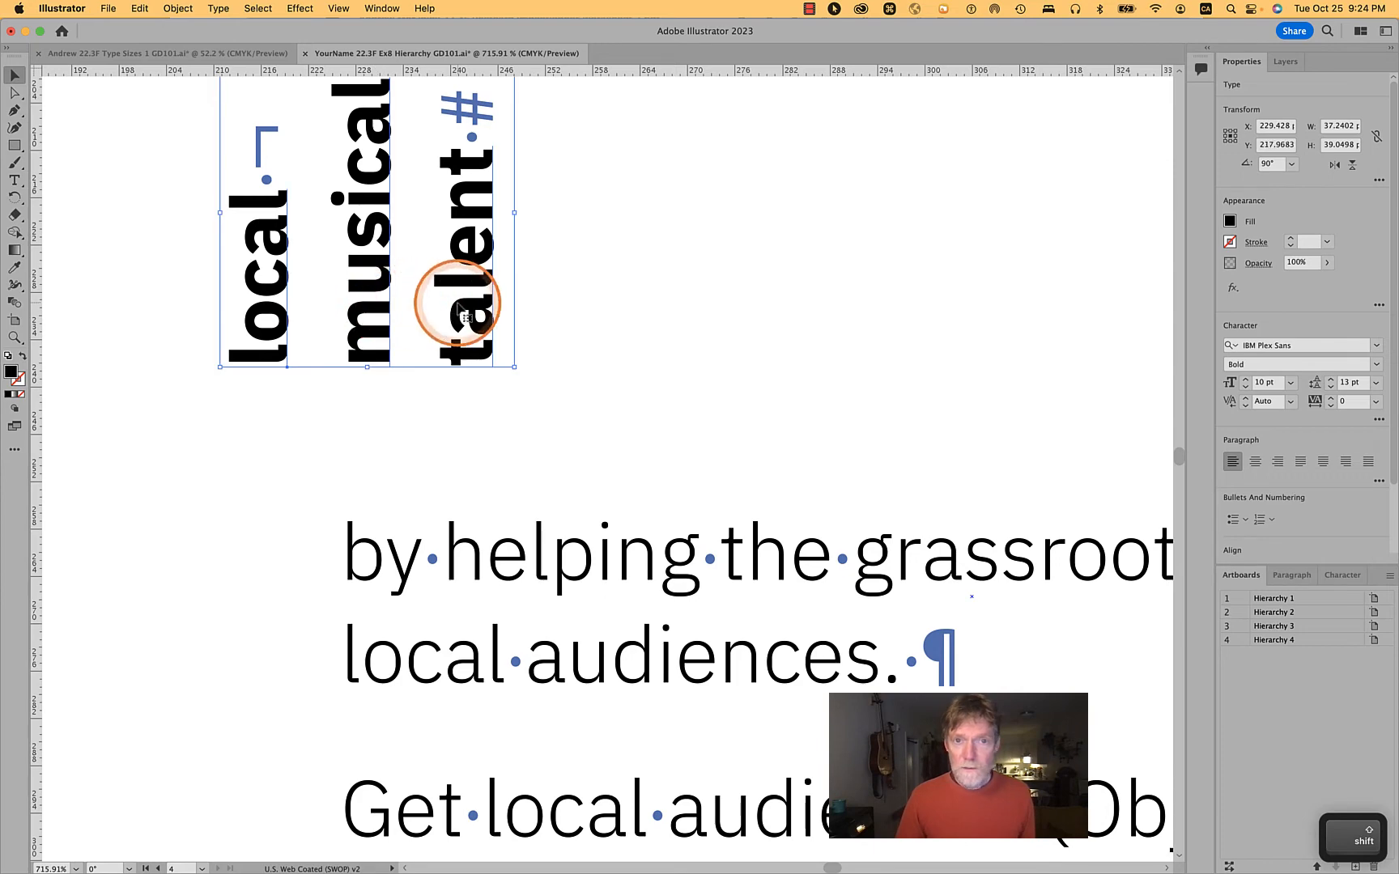
{"action": "scroll", "coordinate": [458, 308], "scroll_direction": "down", "scroll_amount": 5}
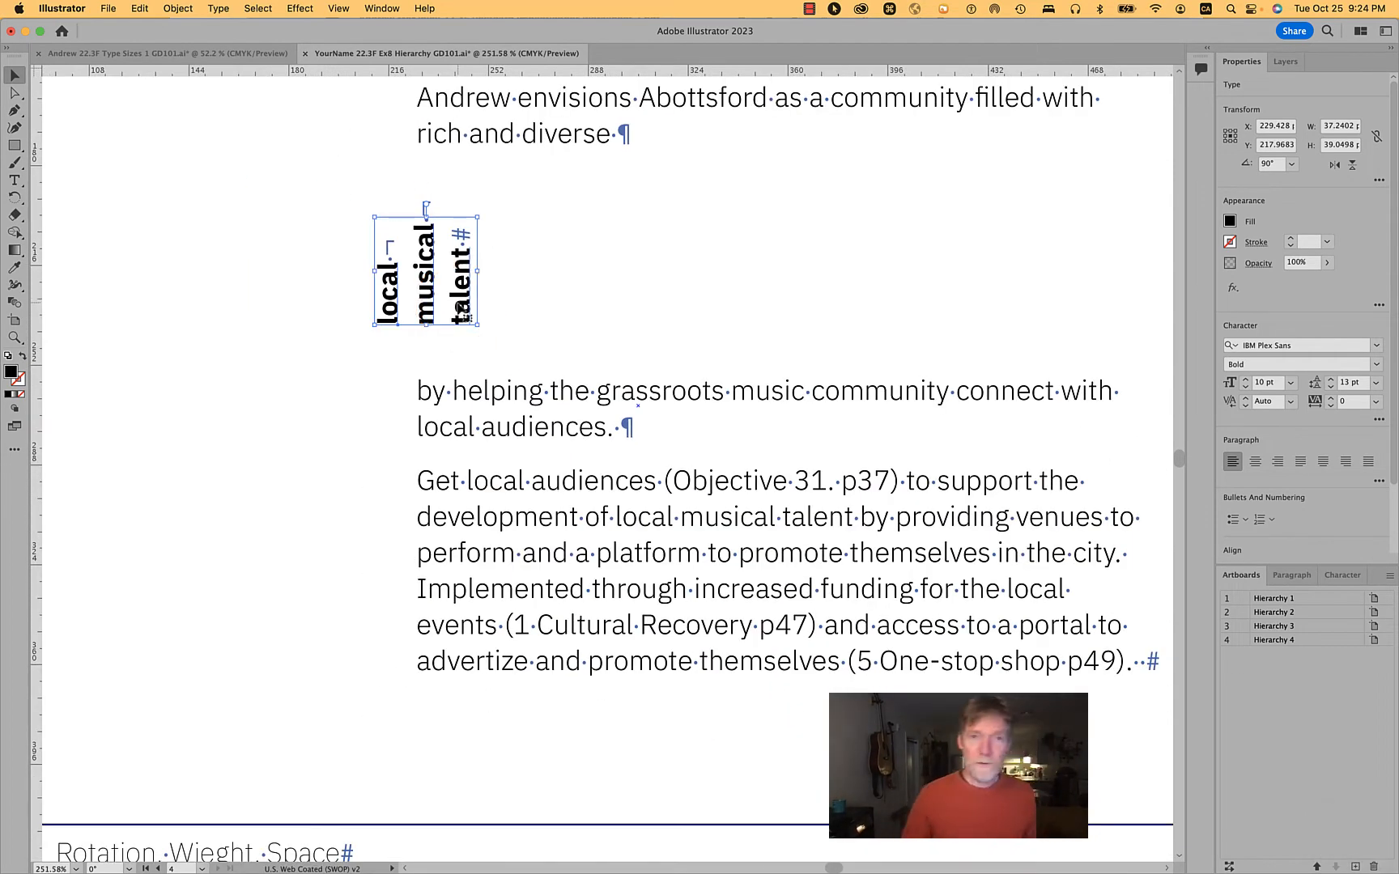
{"action": "left_click_drag", "start_coordinate": [470, 298], "coordinate": [433, 298]}
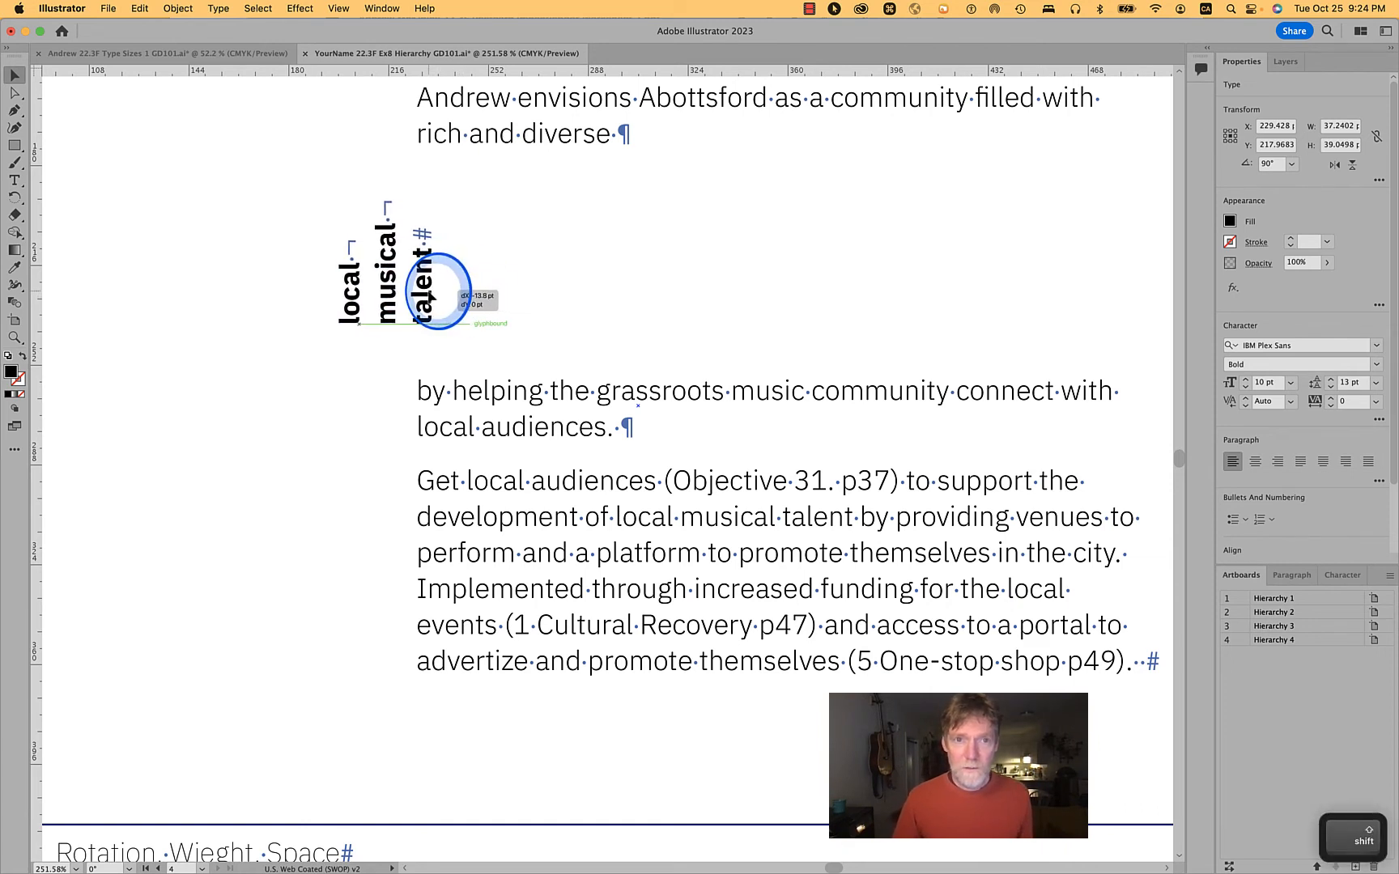
{"action": "left_click_drag", "start_coordinate": [426, 298], "coordinate": [427, 298]}
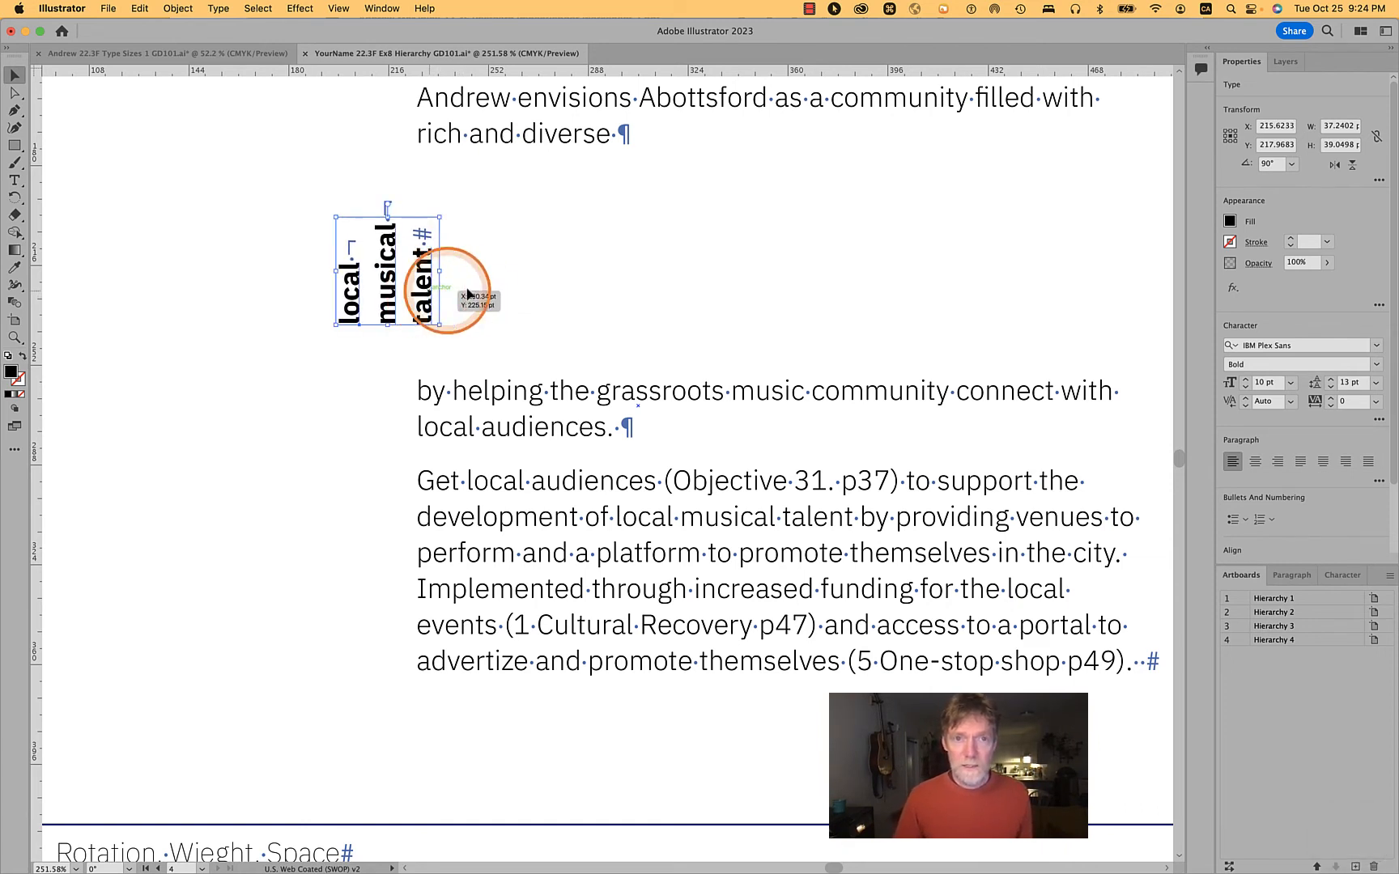
{"action": "left_click", "coordinate": [528, 282]}
Turn off the display of hidden characters in the document.
{"action": "scroll", "coordinate": [527, 282], "scroll_direction": "down", "scroll_amount": 3}
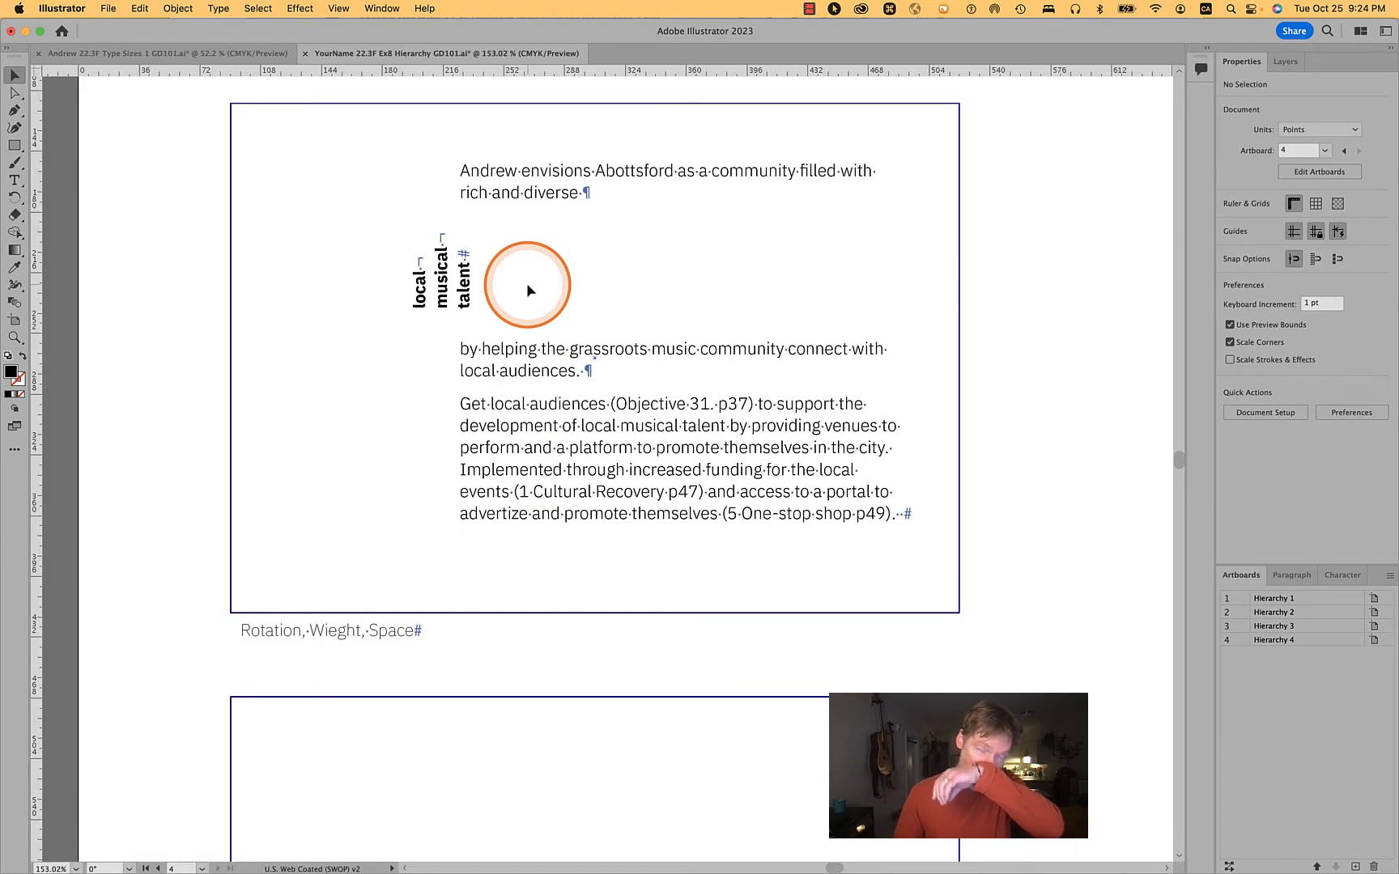
{"action": "scroll", "coordinate": [525, 284], "scroll_direction": "down", "scroll_amount": 2}
{"action": "left_click", "coordinate": [234, 8]}
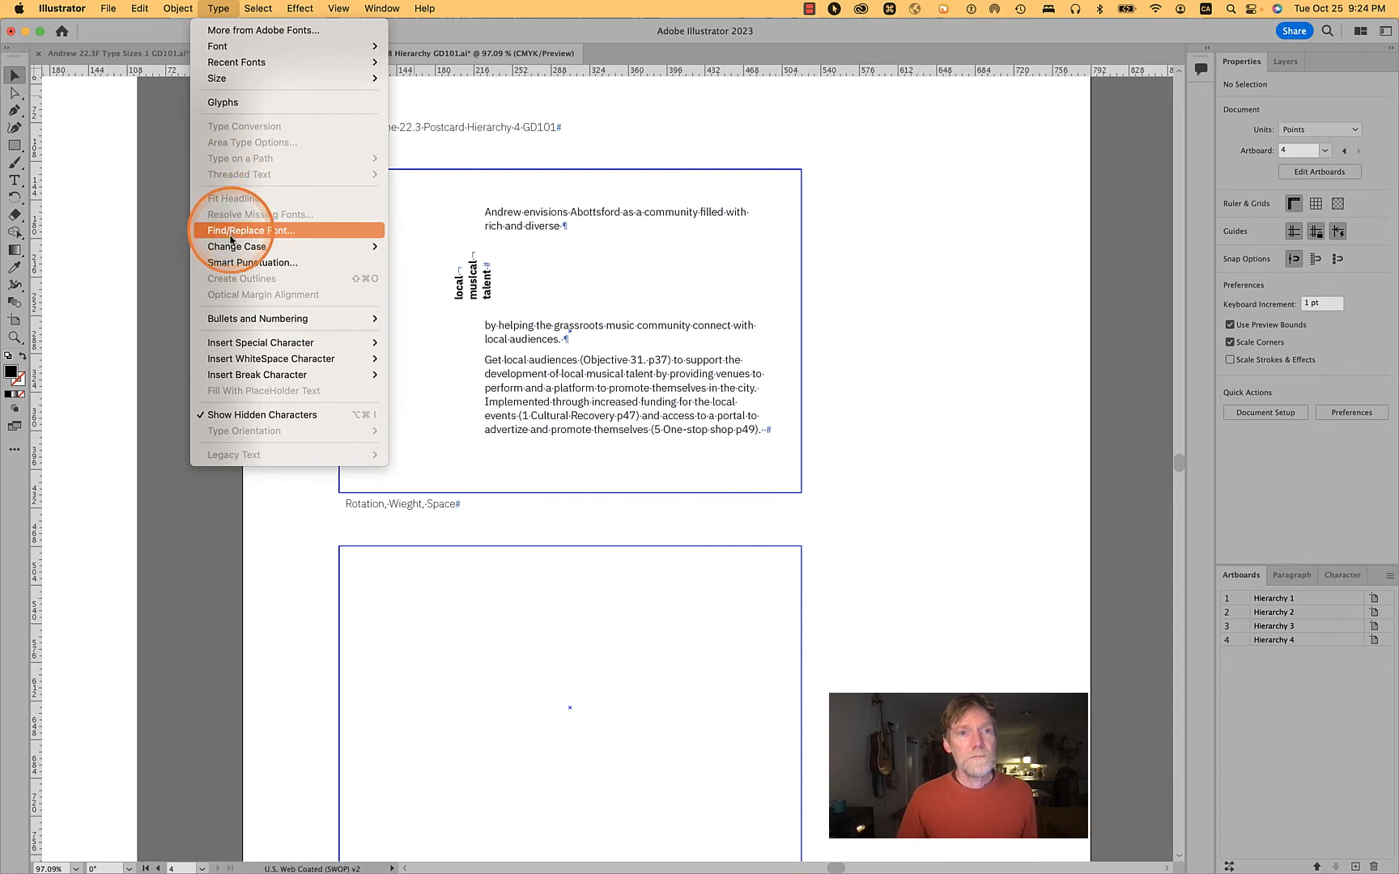
{"action": "mouse_move", "coordinate": [273, 6]}
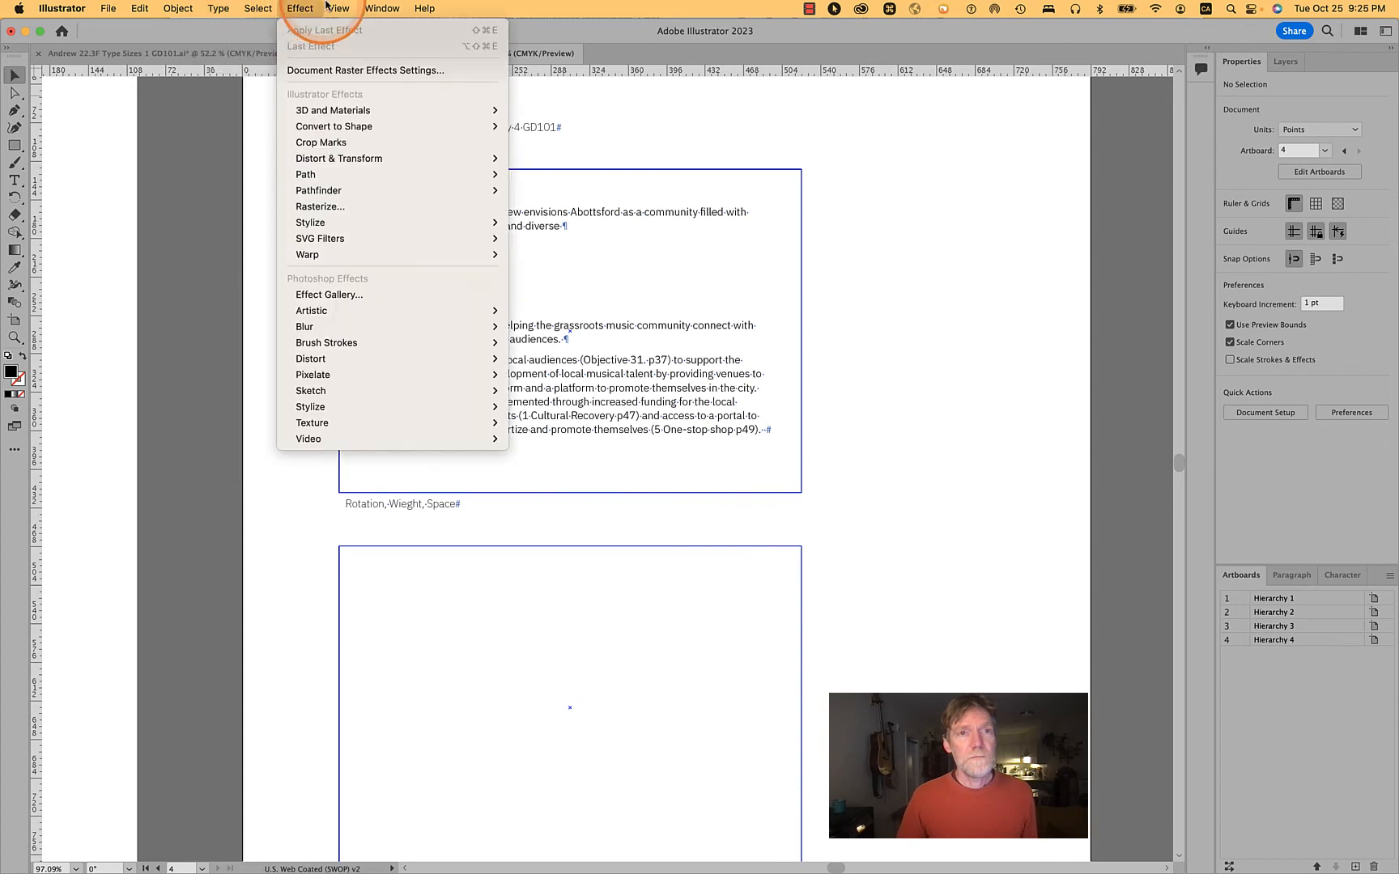
{"action": "mouse_move", "coordinate": [332, 7]}
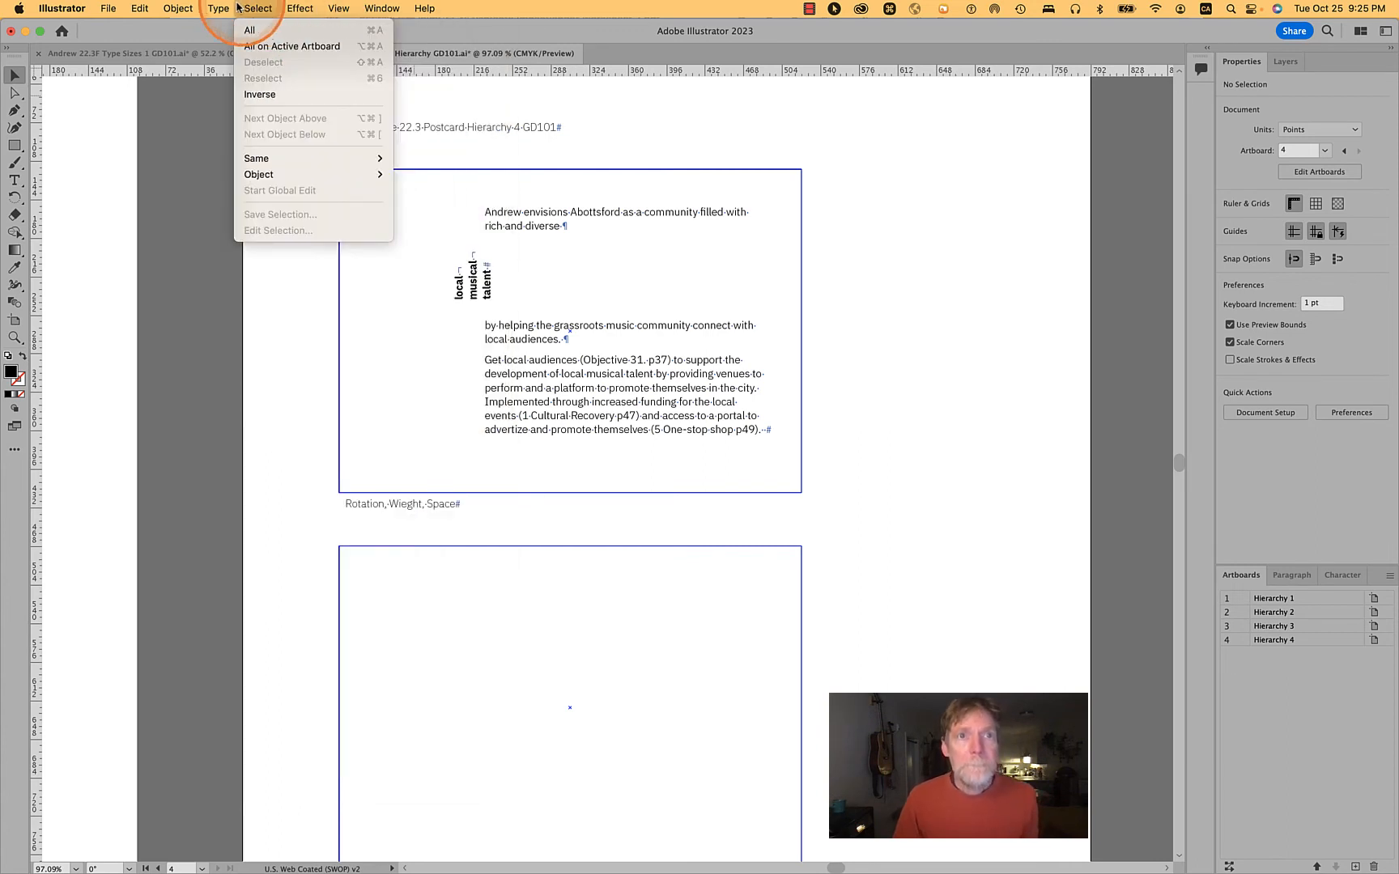
{"action": "mouse_move", "coordinate": [219, 9]}
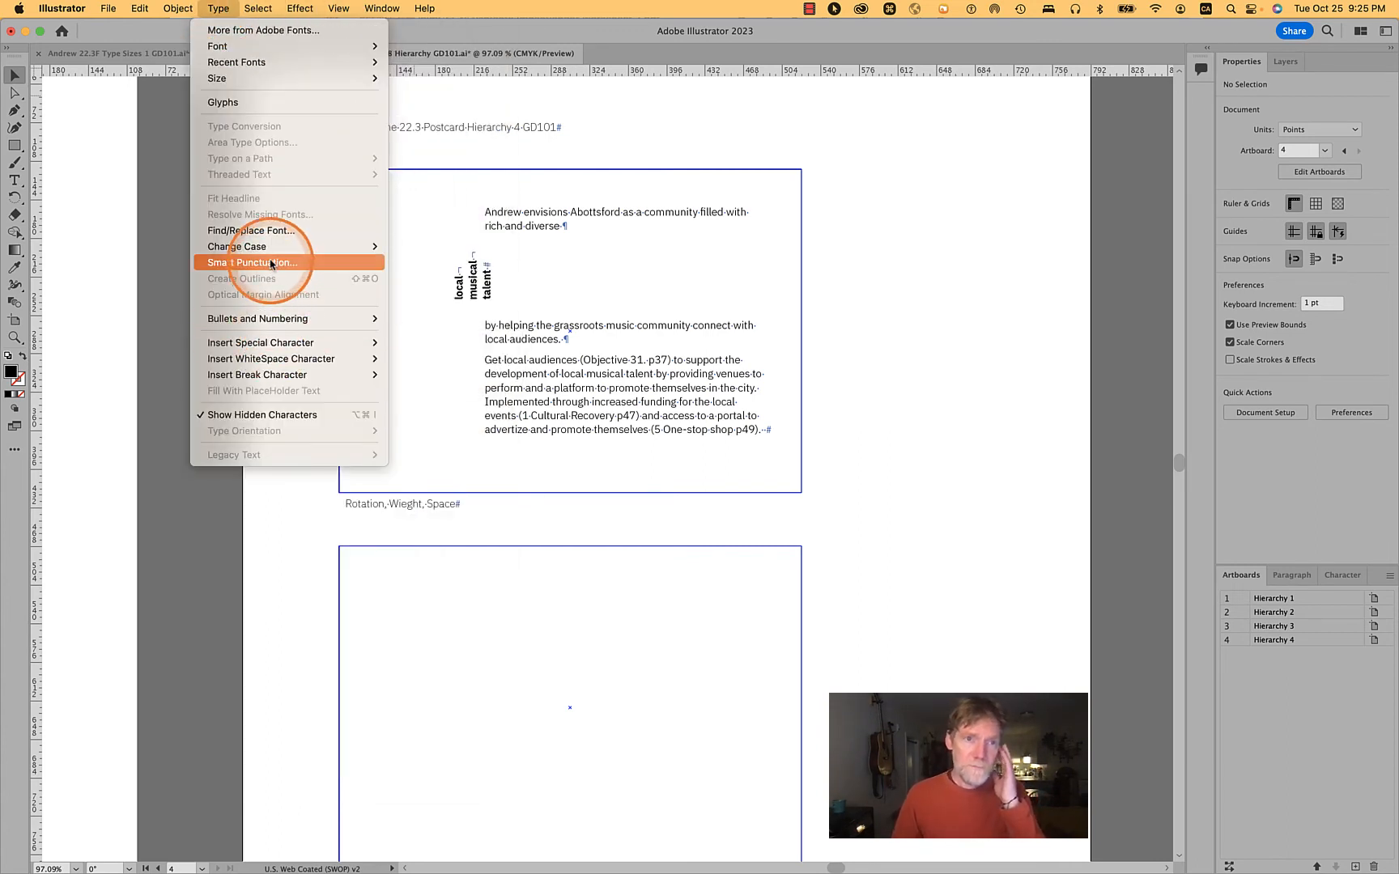
{"action": "left_click", "coordinate": [278, 415]}
{"action": "left_click", "coordinate": [974, 344]}
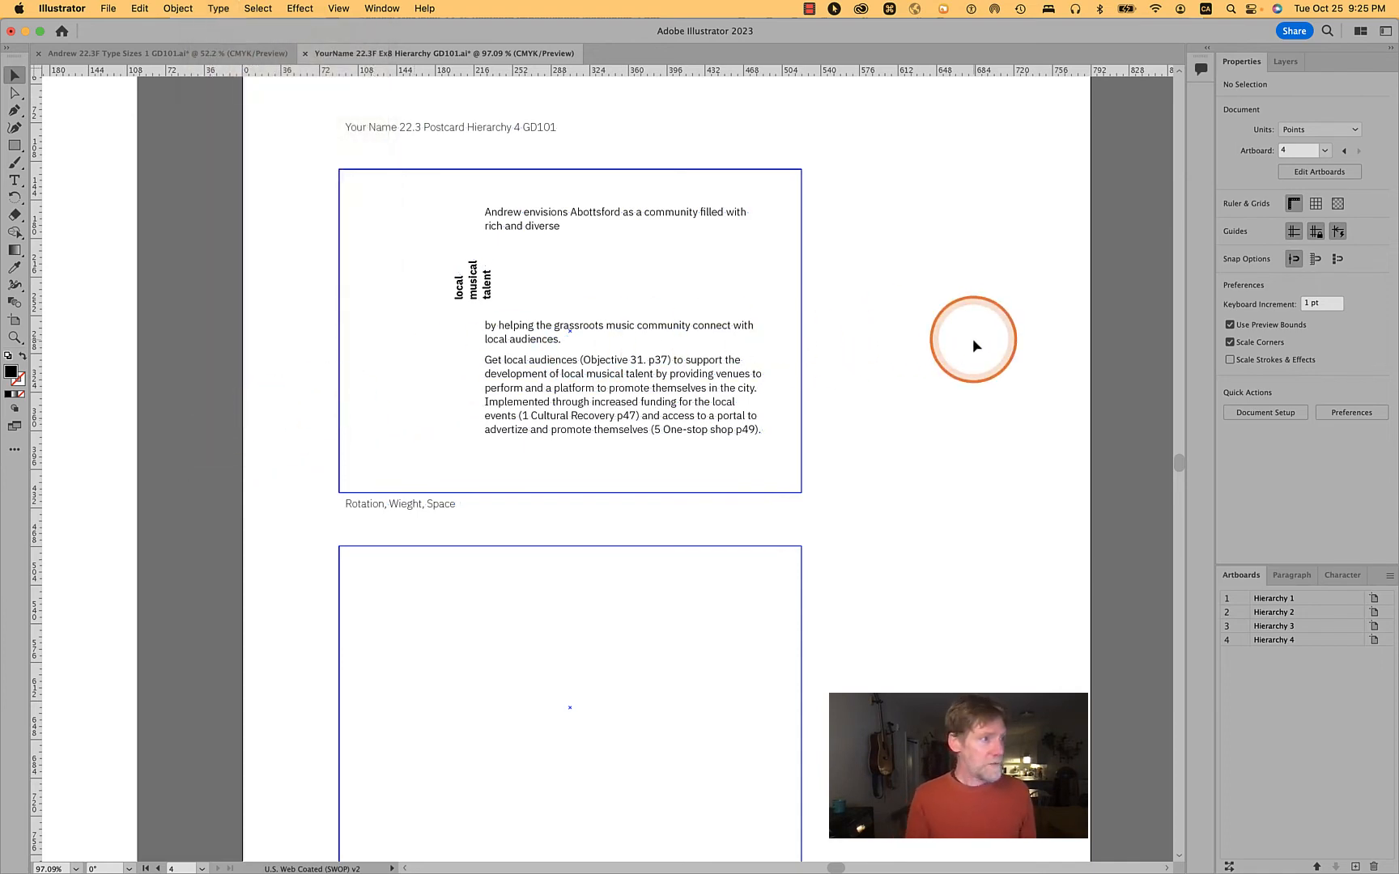
Duplicate the opening line, rotated text, body text and frame straight down onto the Rotation, Scale, Space, Alignment postcard.
{"action": "scroll", "coordinate": [973, 338], "scroll_direction": "down", "scroll_amount": 3}
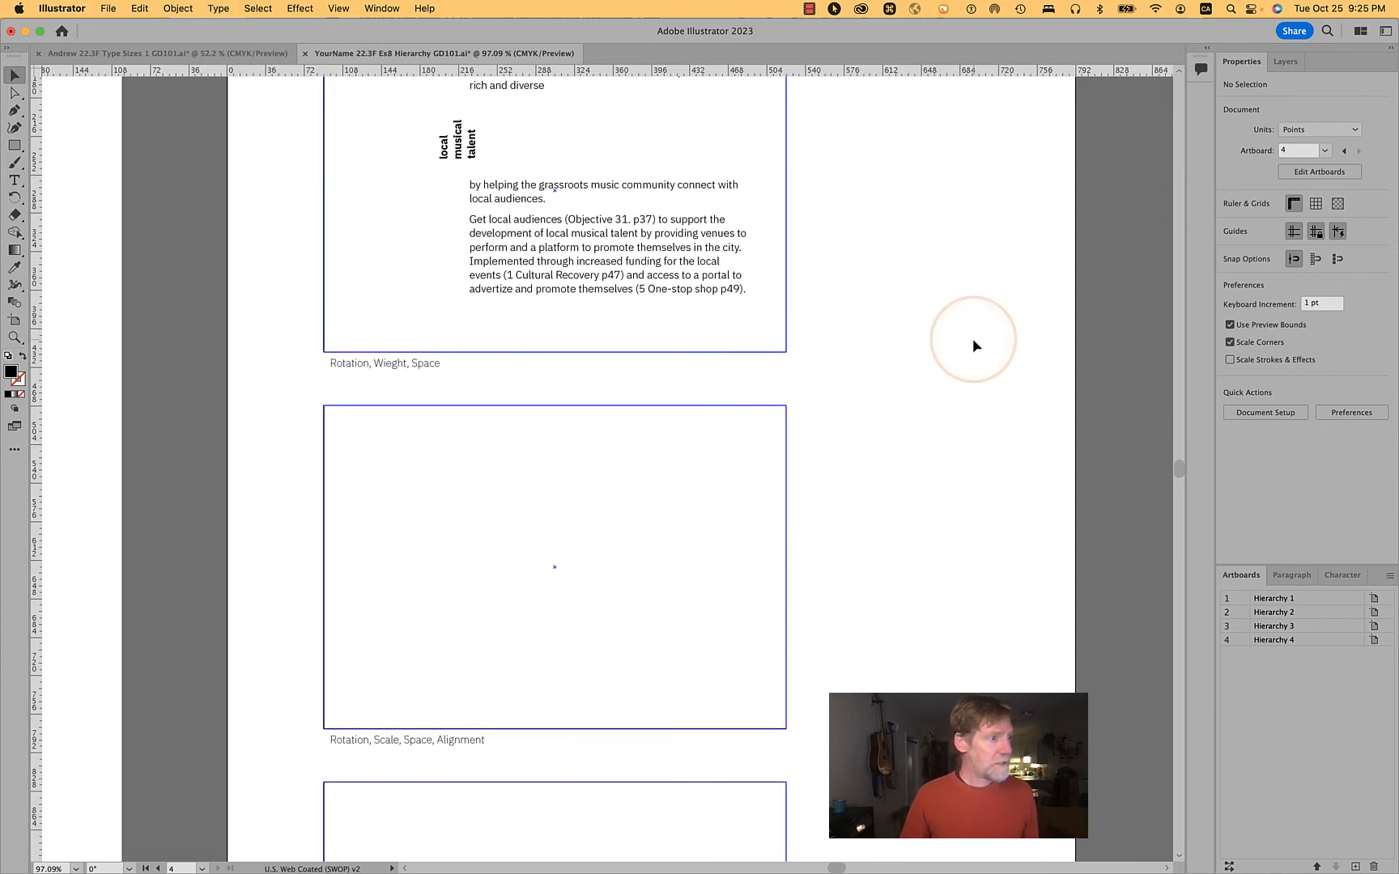
{"action": "left_click", "coordinate": [797, 257]}
{"action": "scroll", "coordinate": [646, 234], "scroll_direction": "up", "scroll_amount": 2}
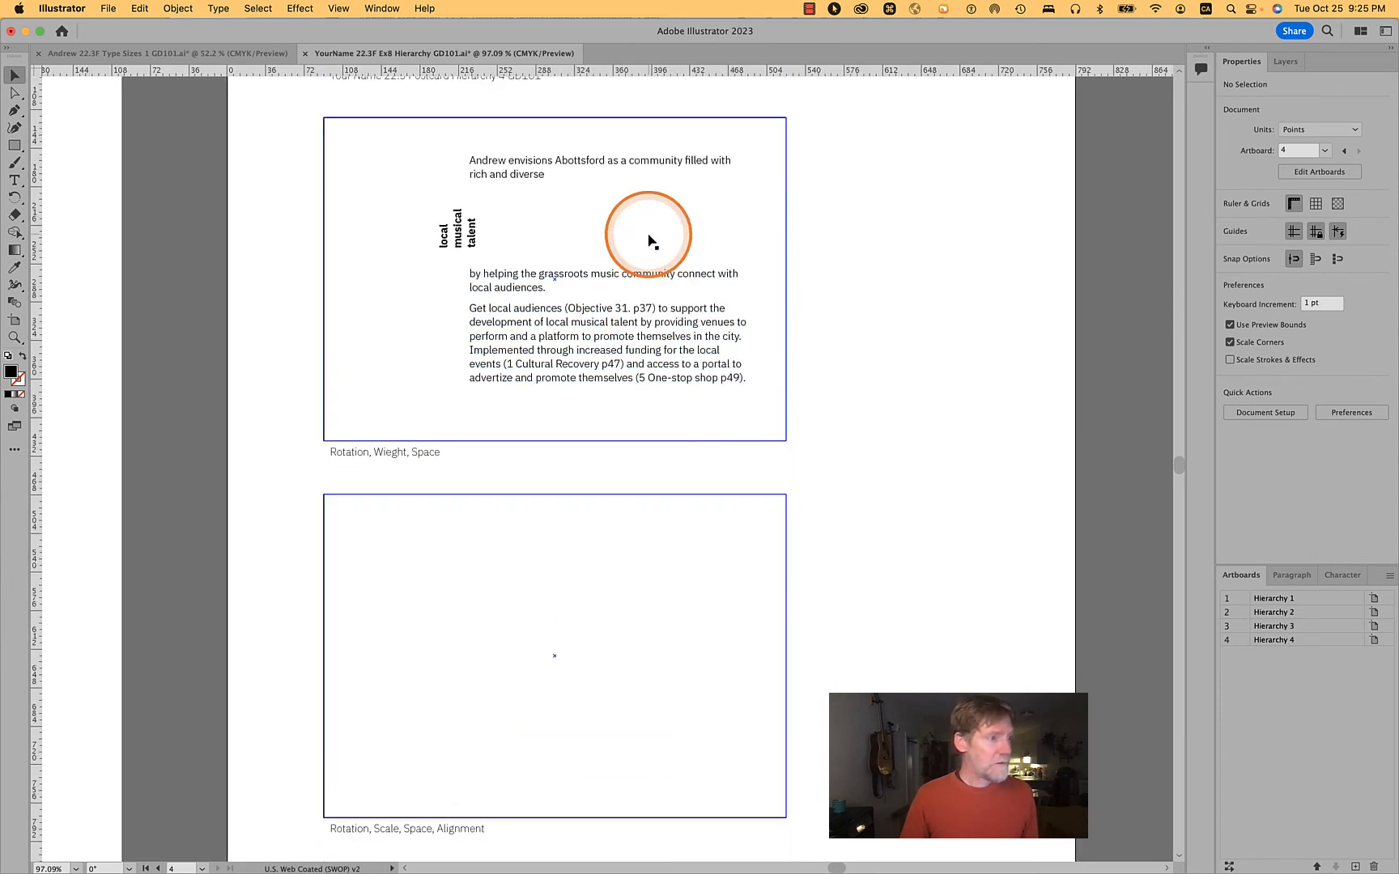
{"action": "left_click", "coordinate": [620, 165], "text": "shift"}
{"action": "left_click", "coordinate": [455, 233], "text": "shift"}
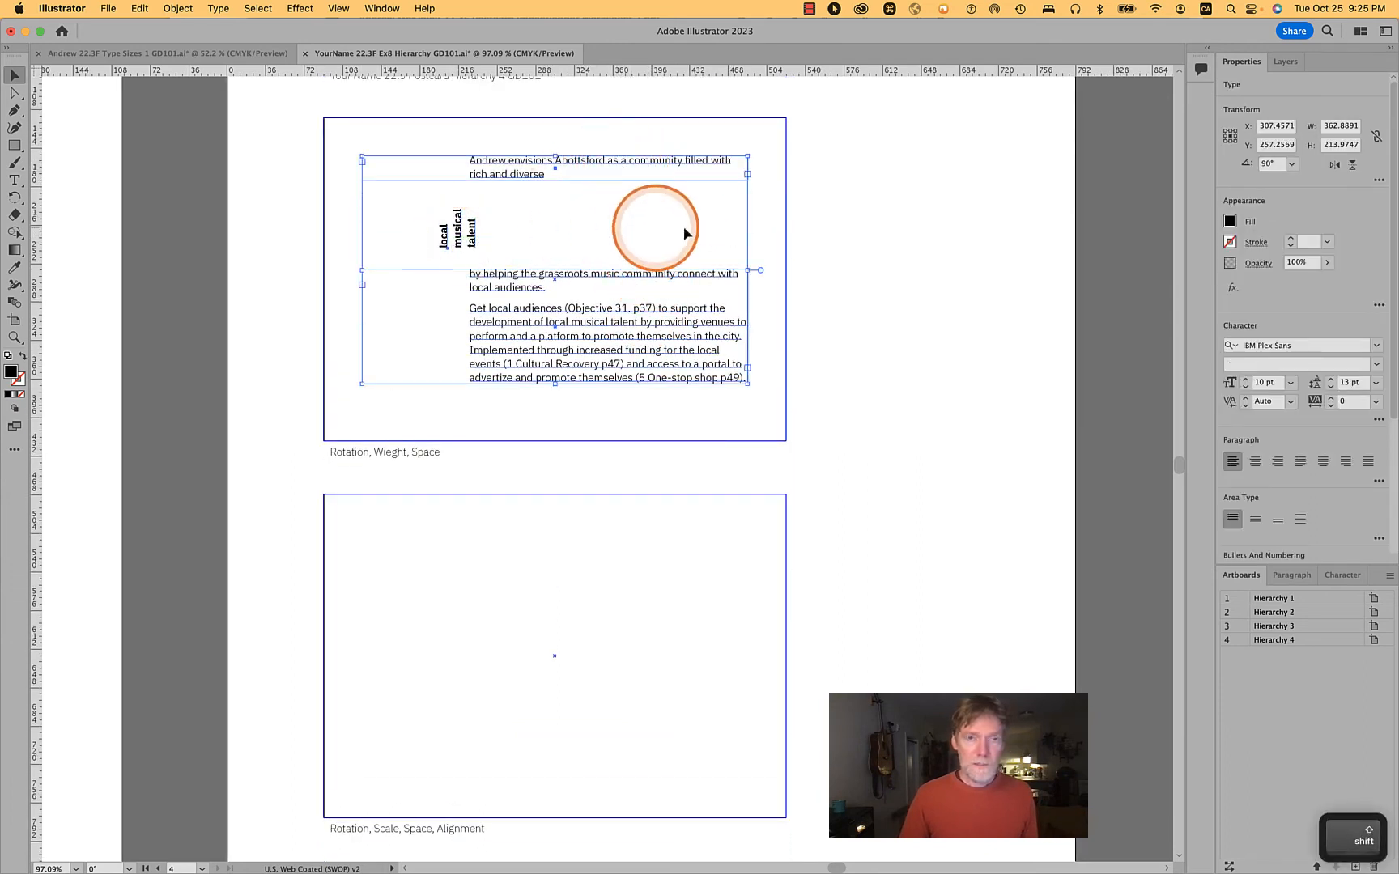
{"action": "scroll", "coordinate": [792, 235], "scroll_direction": "down", "scroll_amount": 1}
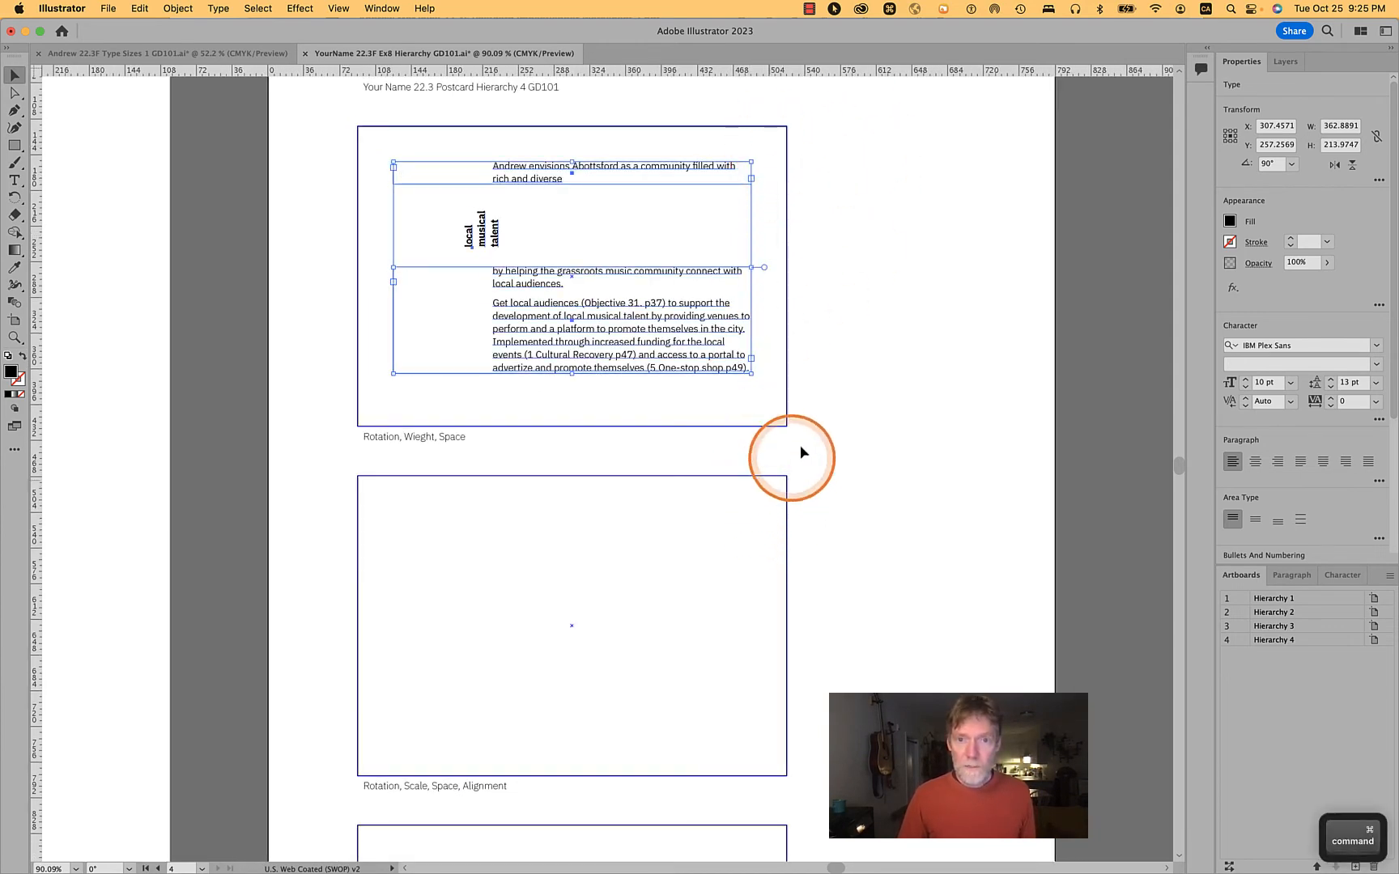
{"action": "left_click", "coordinate": [773, 127], "text": "shift"}
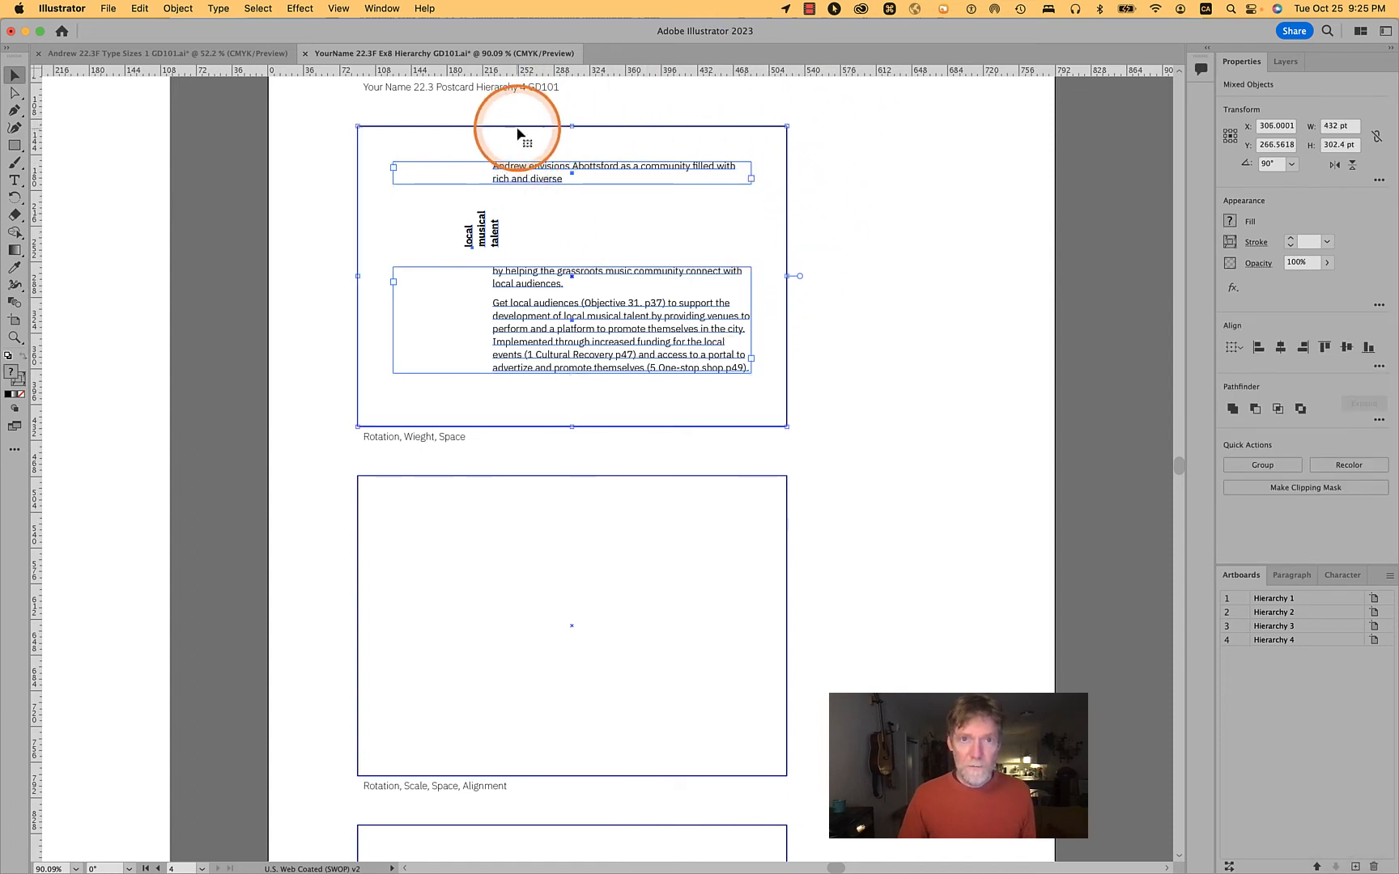
{"action": "left_click_drag", "start_coordinate": [517, 130], "coordinate": [513, 482]}
{"action": "key", "text": "alt"}
Delete the duplicated frame rectangle overlapping the second postcard's original frame.
{"action": "left_click", "coordinate": [840, 493]}
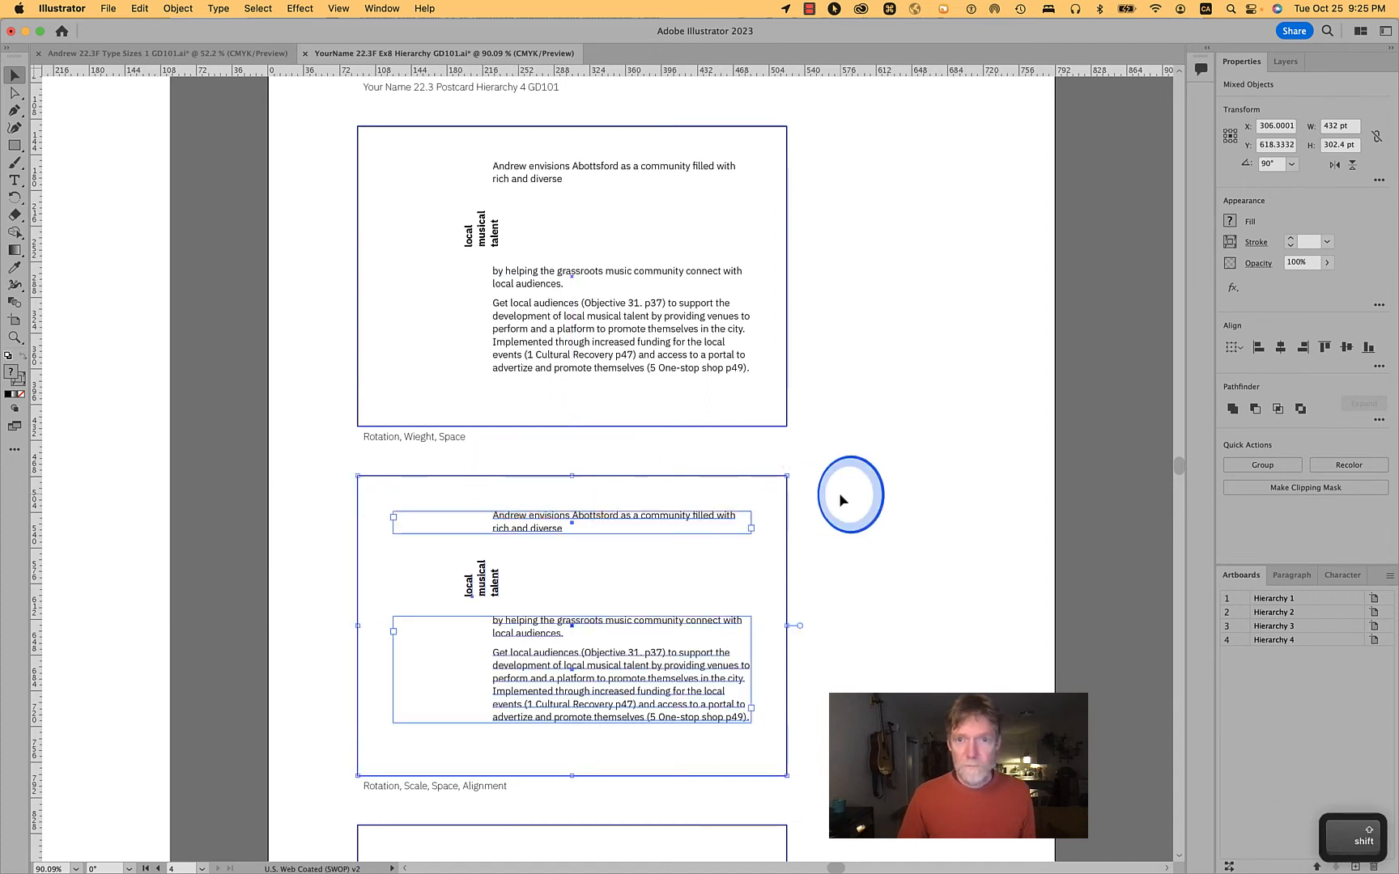
{"action": "left_click", "coordinate": [787, 505], "text": "shift"}
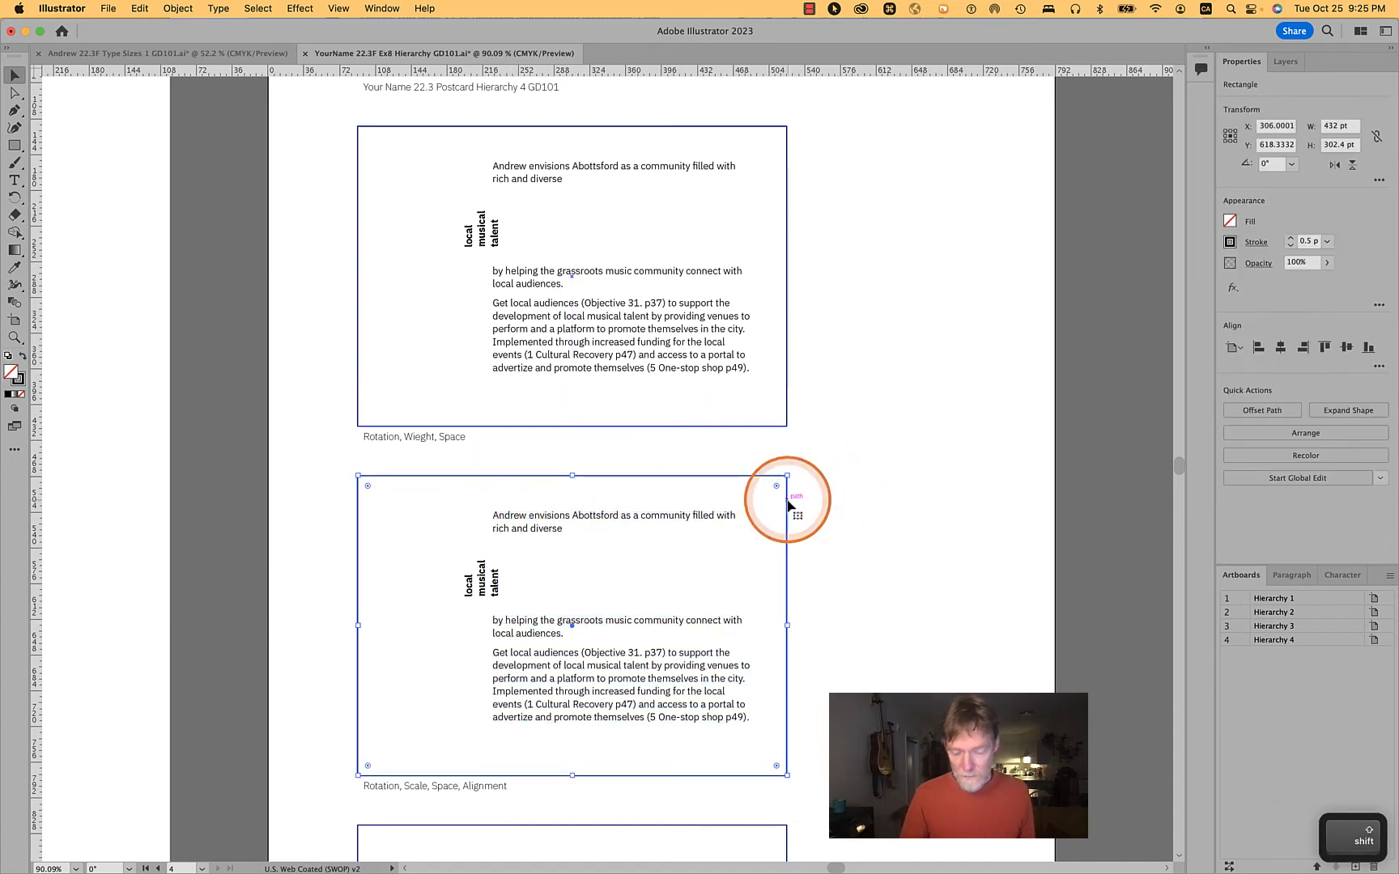
{"action": "key", "text": "Delete"}
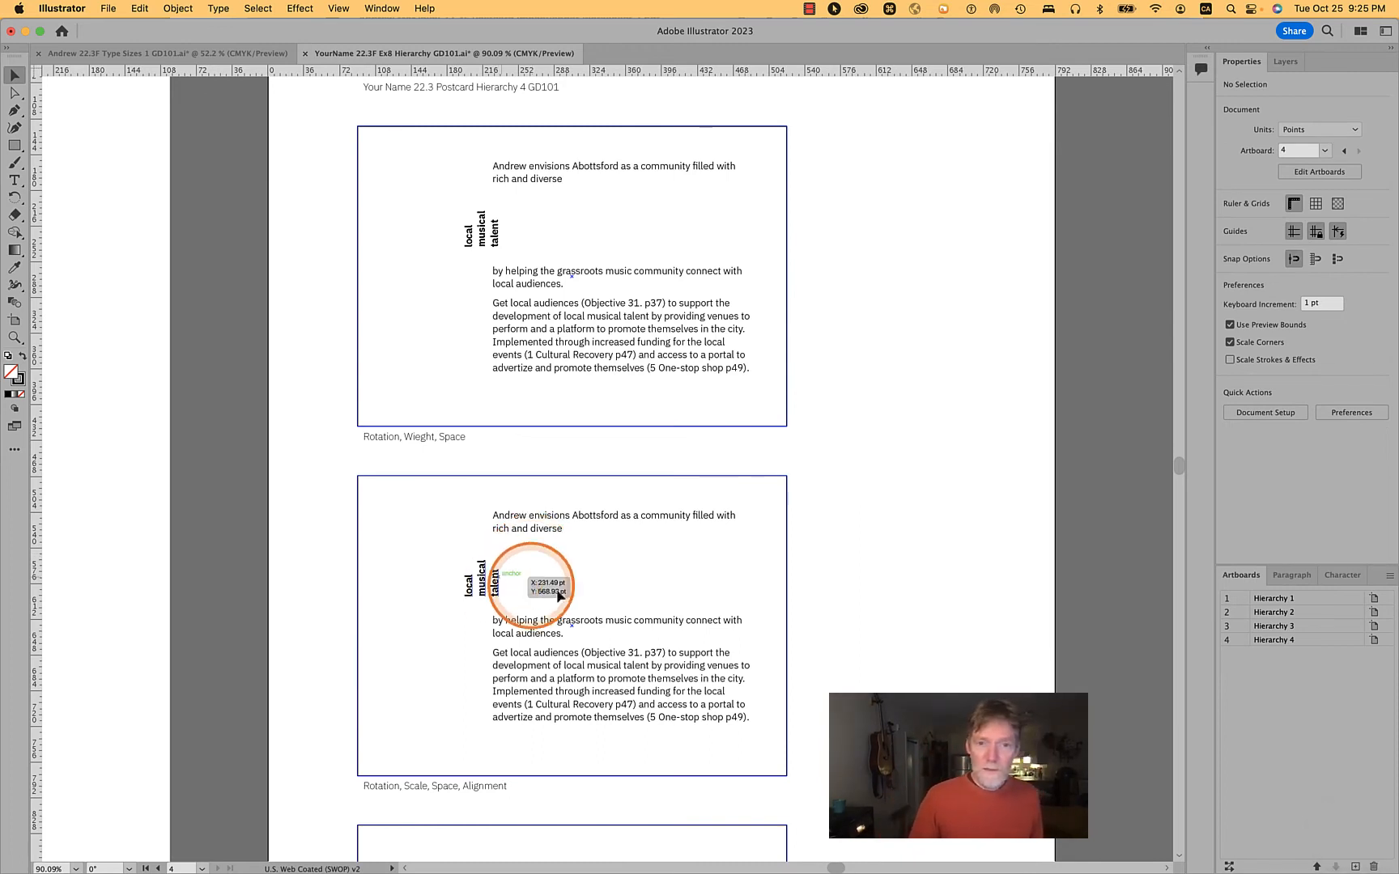
Move the second postcard's rotated "local musical talent" horizontally left about 73 pt, away from the body text.
{"action": "scroll", "coordinate": [739, 611], "scroll_direction": "down", "scroll_amount": 1}
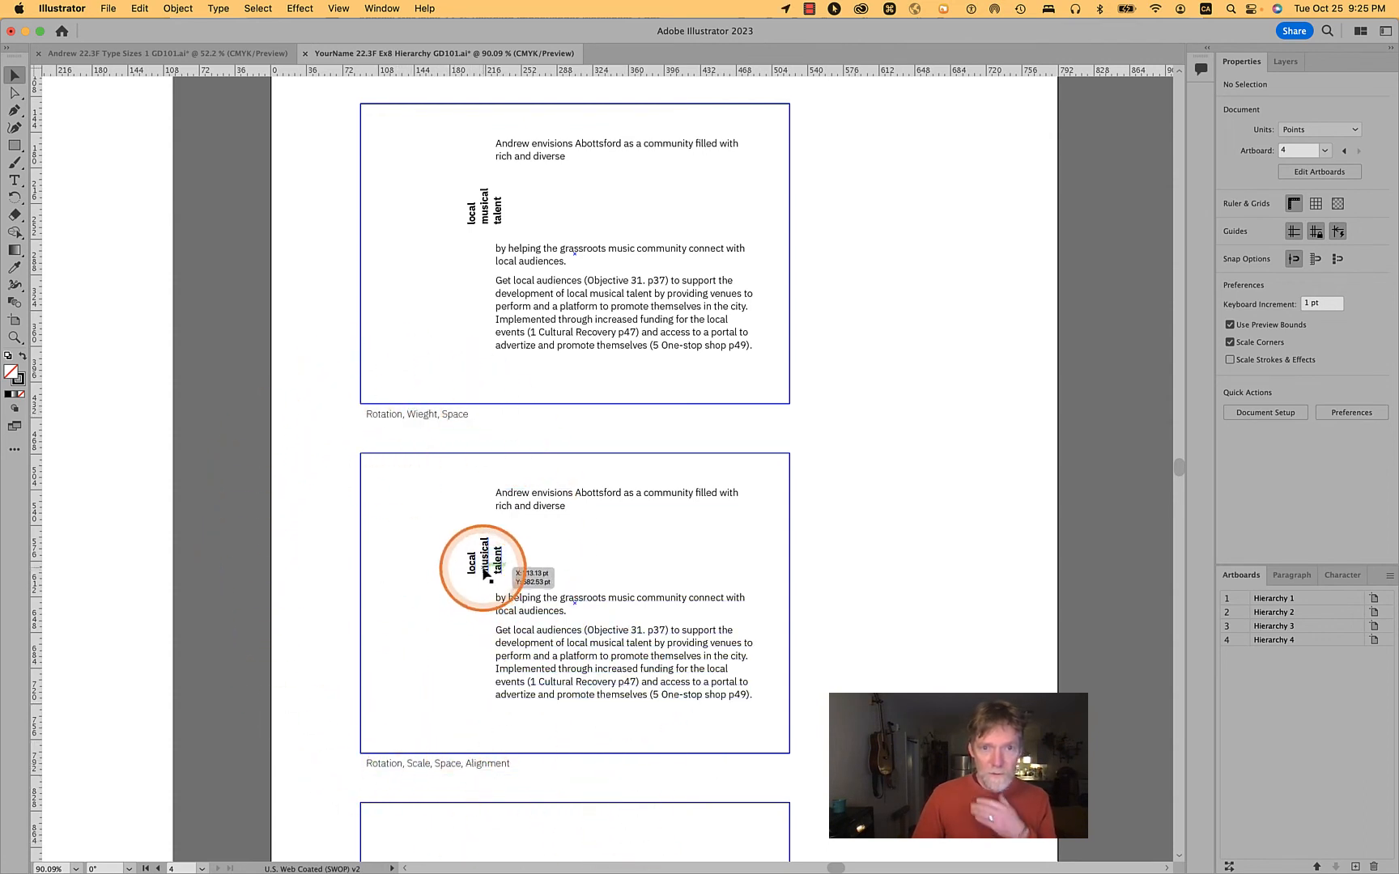
{"action": "left_click_drag", "start_coordinate": [486, 573], "coordinate": [405, 573]}
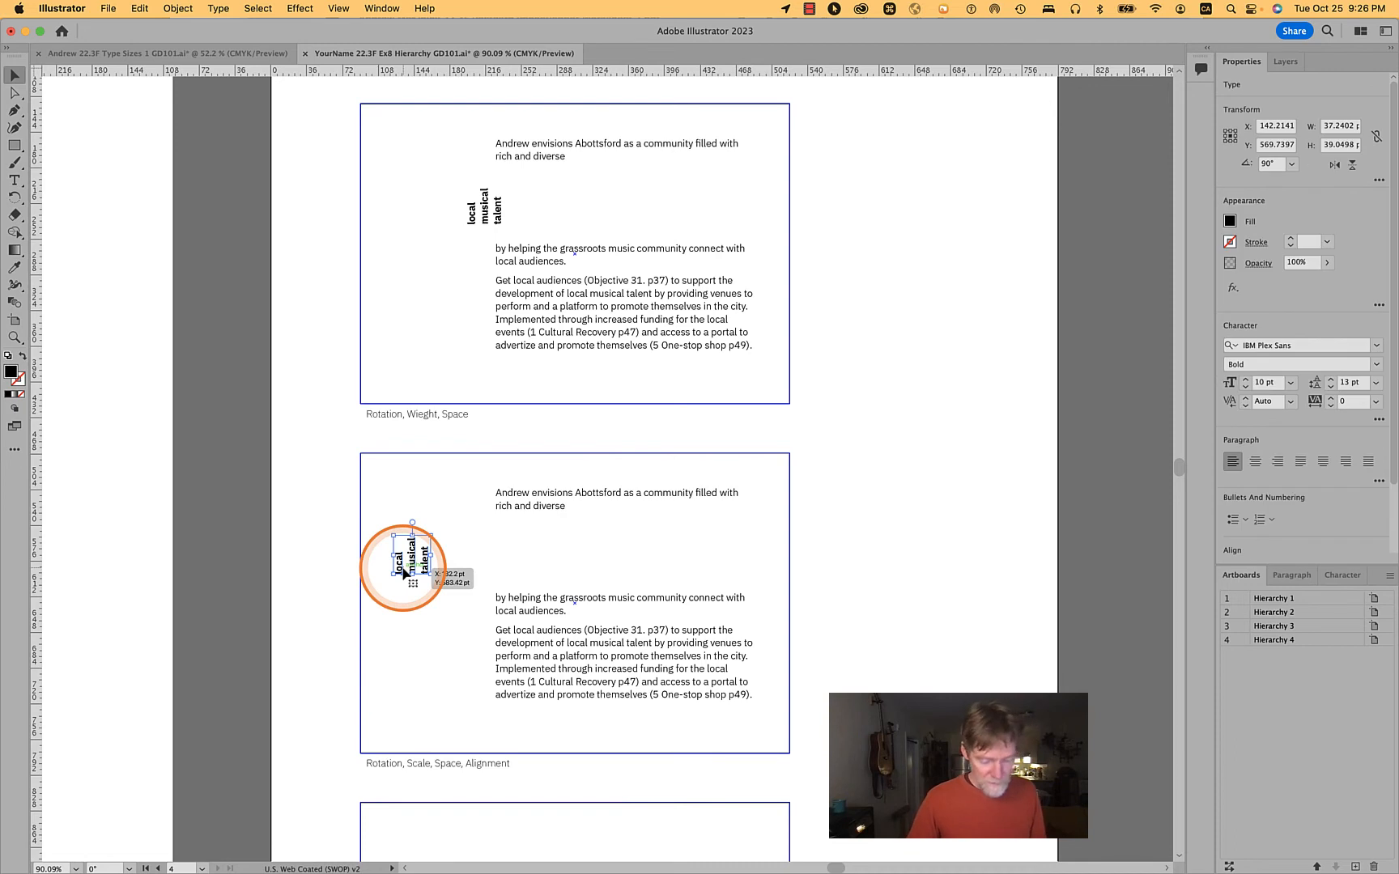
Scale the second postcard's rotated "local musical talent" uniformly to 161.8% from its lower-left corner and shift it slightly right.
{"action": "key", "text": "r"}
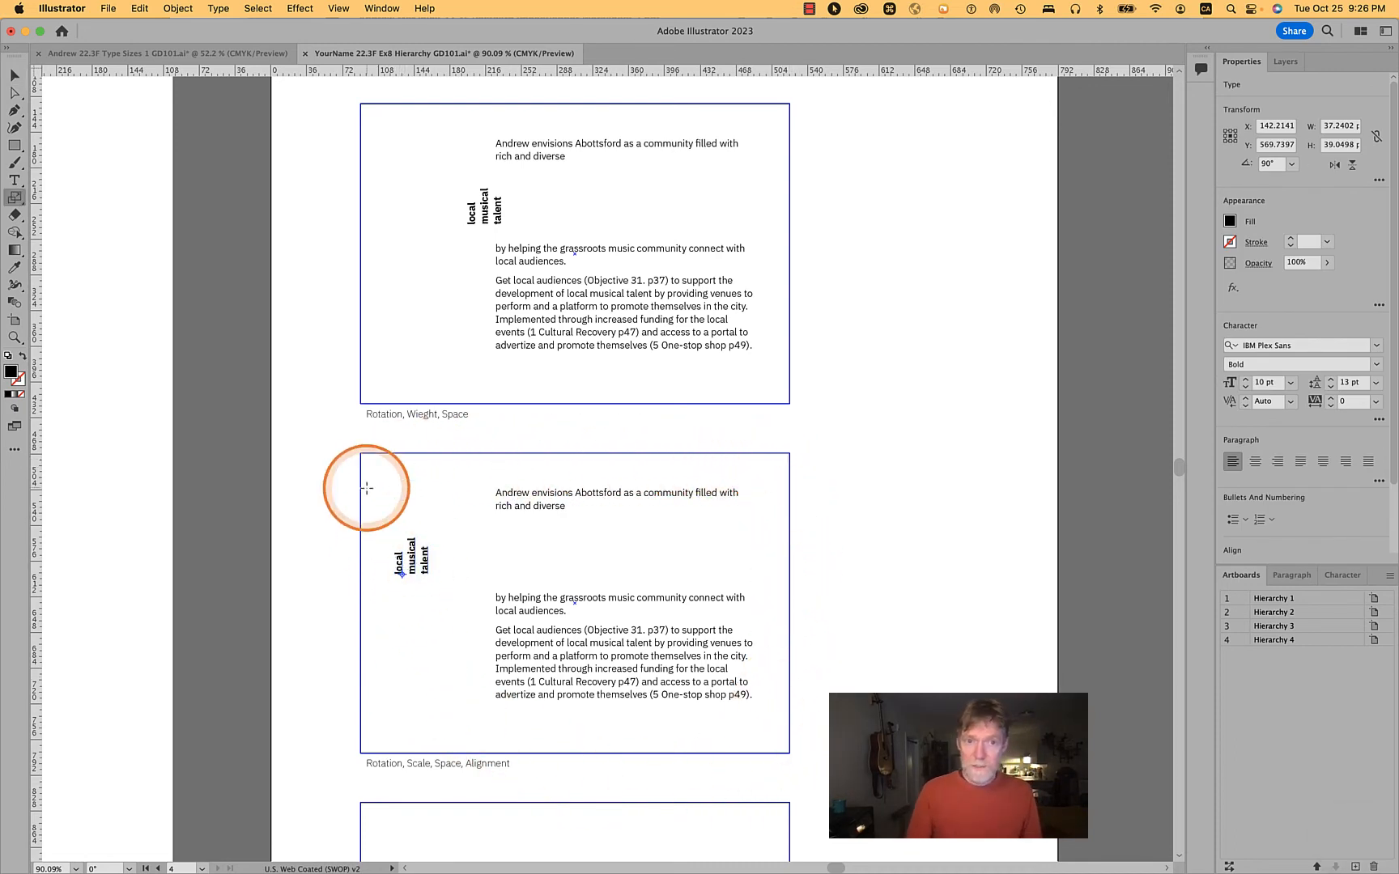
{"action": "left_click", "coordinate": [398, 577], "text": "alt"}
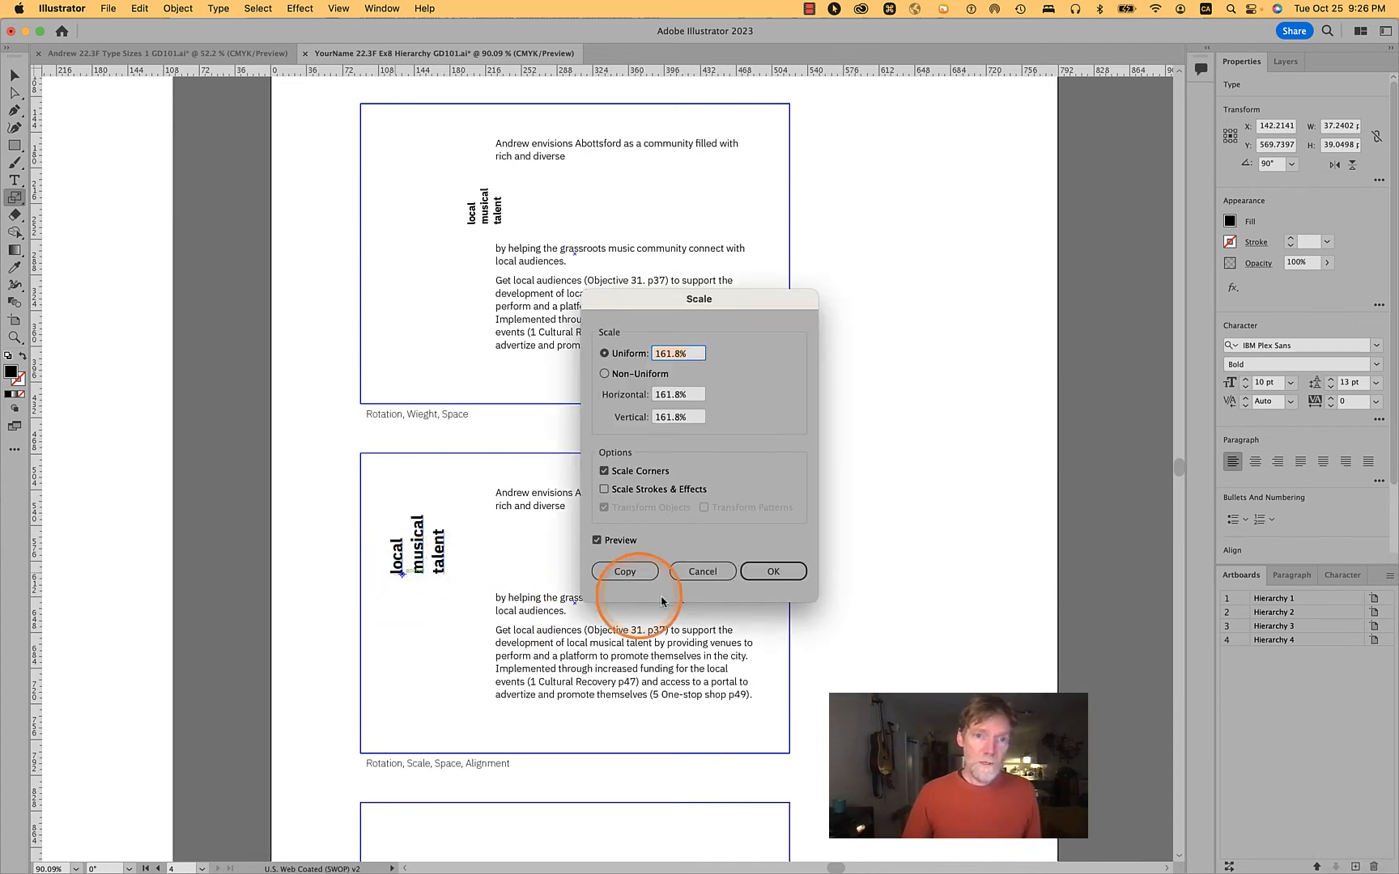
{"action": "left_click", "coordinate": [745, 571]}
{"action": "left_click", "coordinate": [856, 560], "text": "super"}
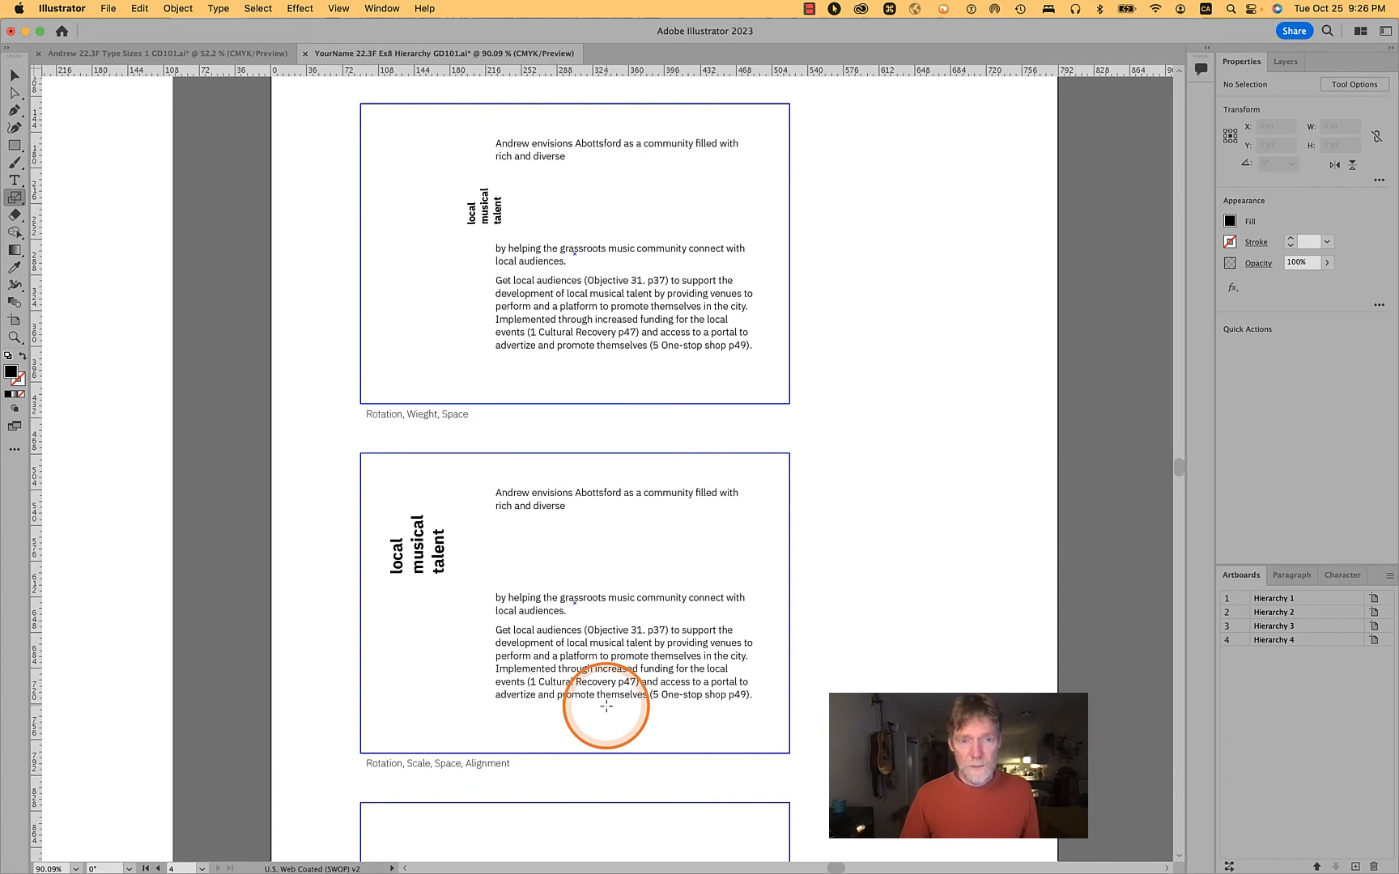
{"action": "key", "text": "v"}
{"action": "left_click_drag", "start_coordinate": [438, 570], "coordinate": [447, 573]}
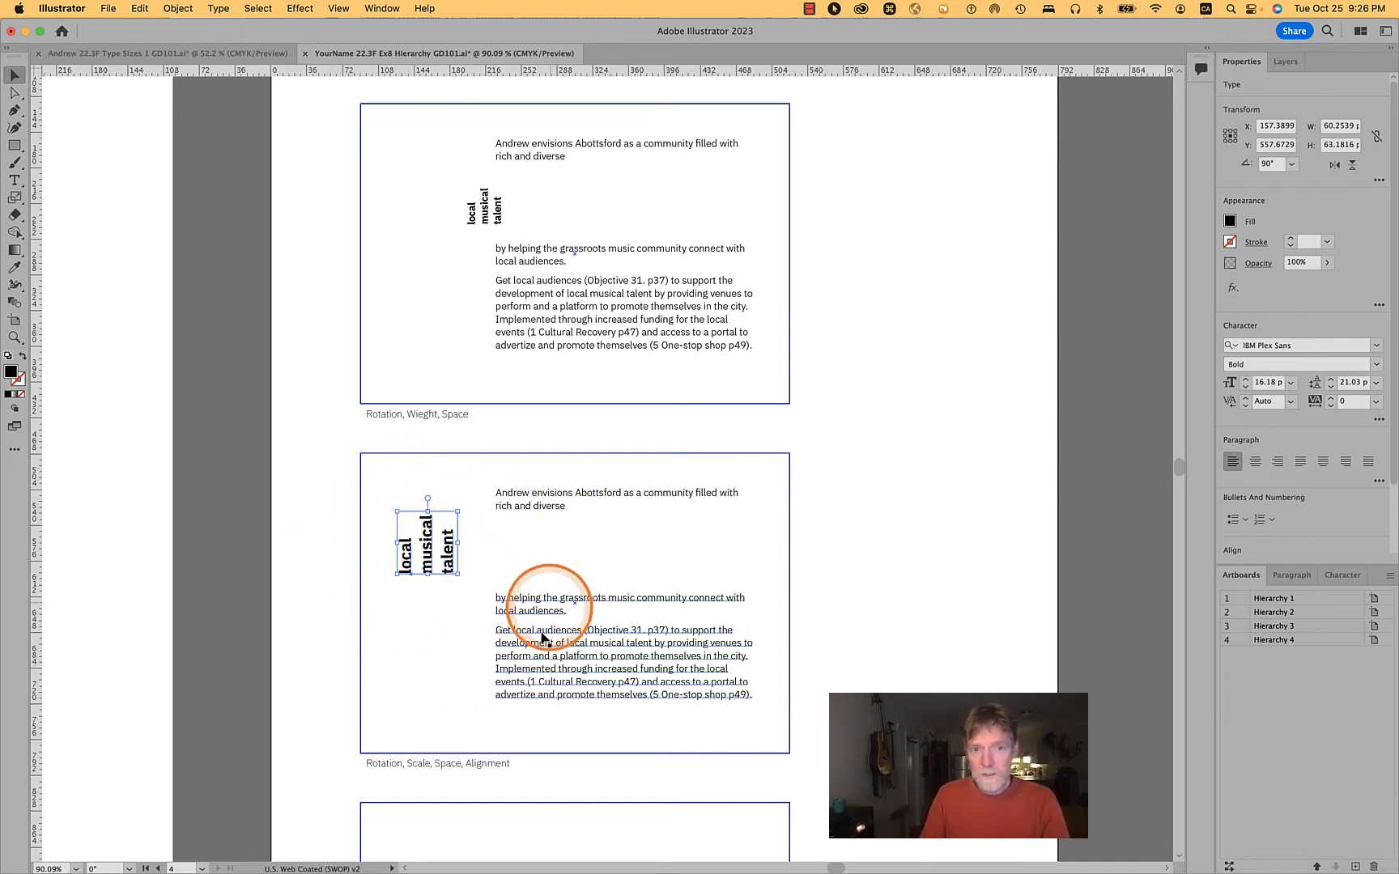
{"action": "left_click", "coordinate": [293, 581]}
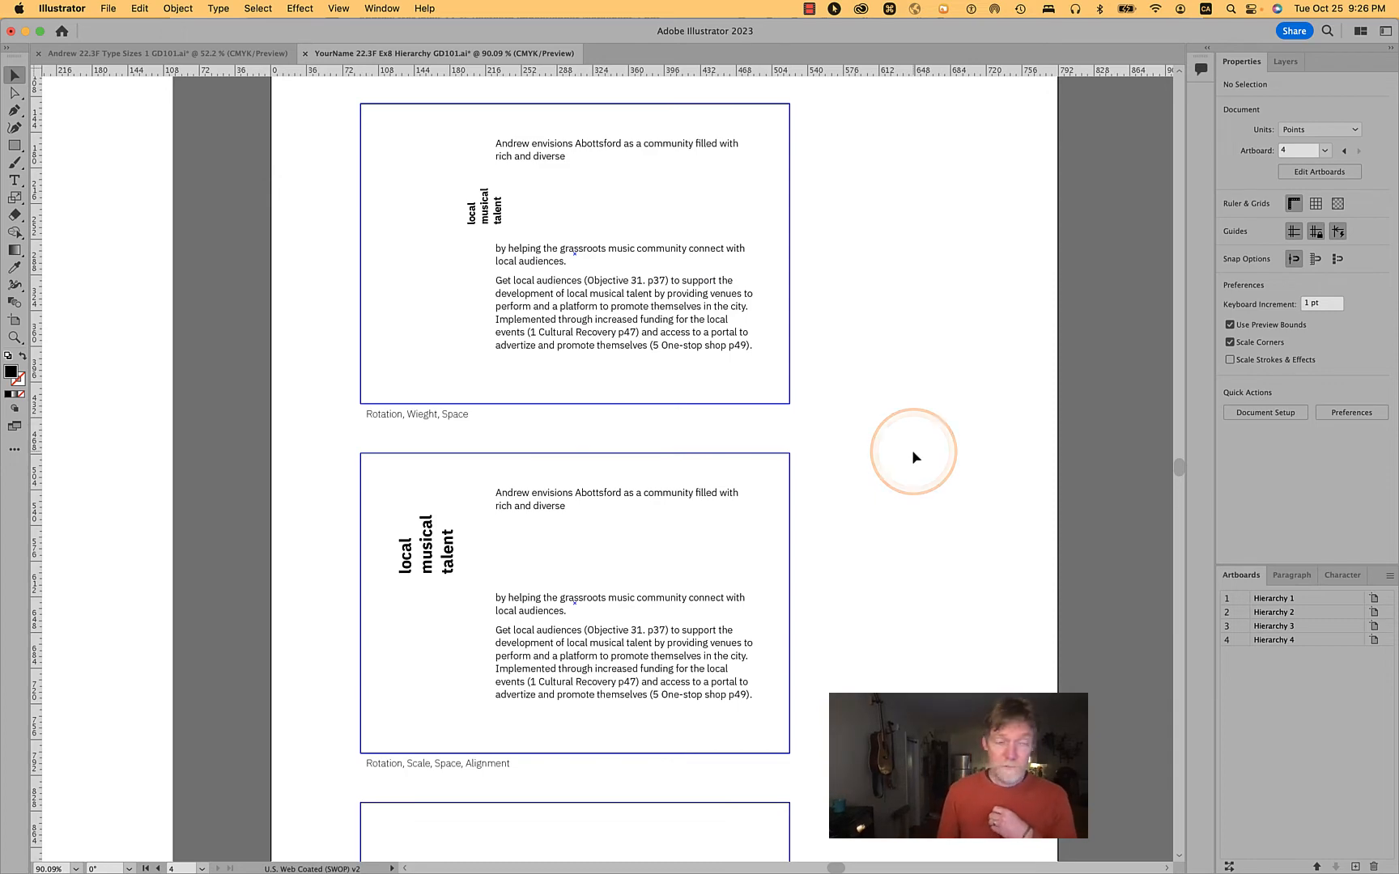
Duplicate the second postcard's opening line, rotated text and body text straight down about 355 pt onto the Rotation, Scale, Space, Alignment, Colour postcard.
{"action": "scroll", "coordinate": [912, 452], "scroll_direction": "down", "scroll_amount": 5}
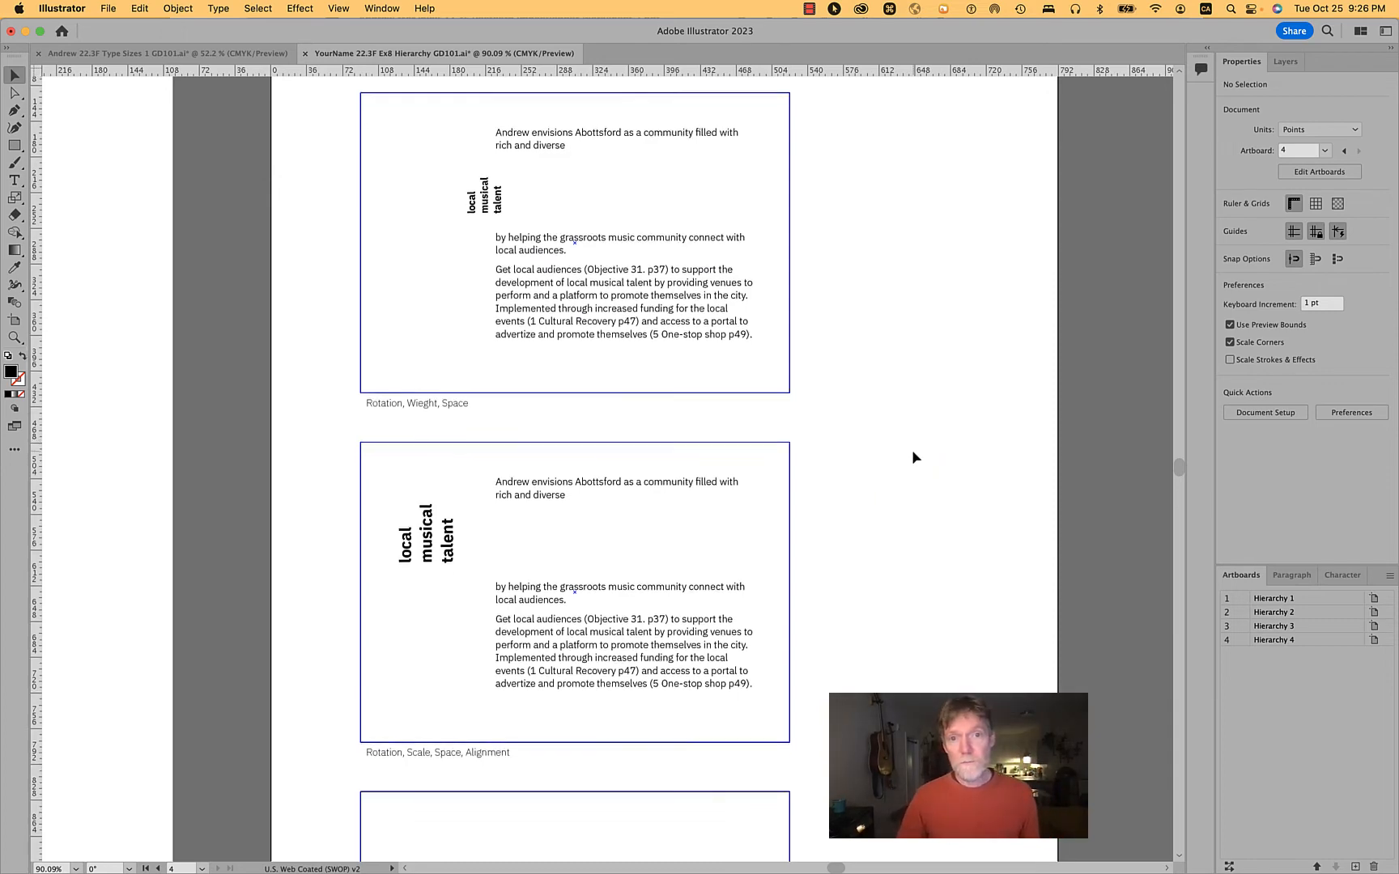
{"action": "key", "text": "space"}
{"action": "left_click_drag", "start_coordinate": [866, 605], "coordinate": [885, 337]}
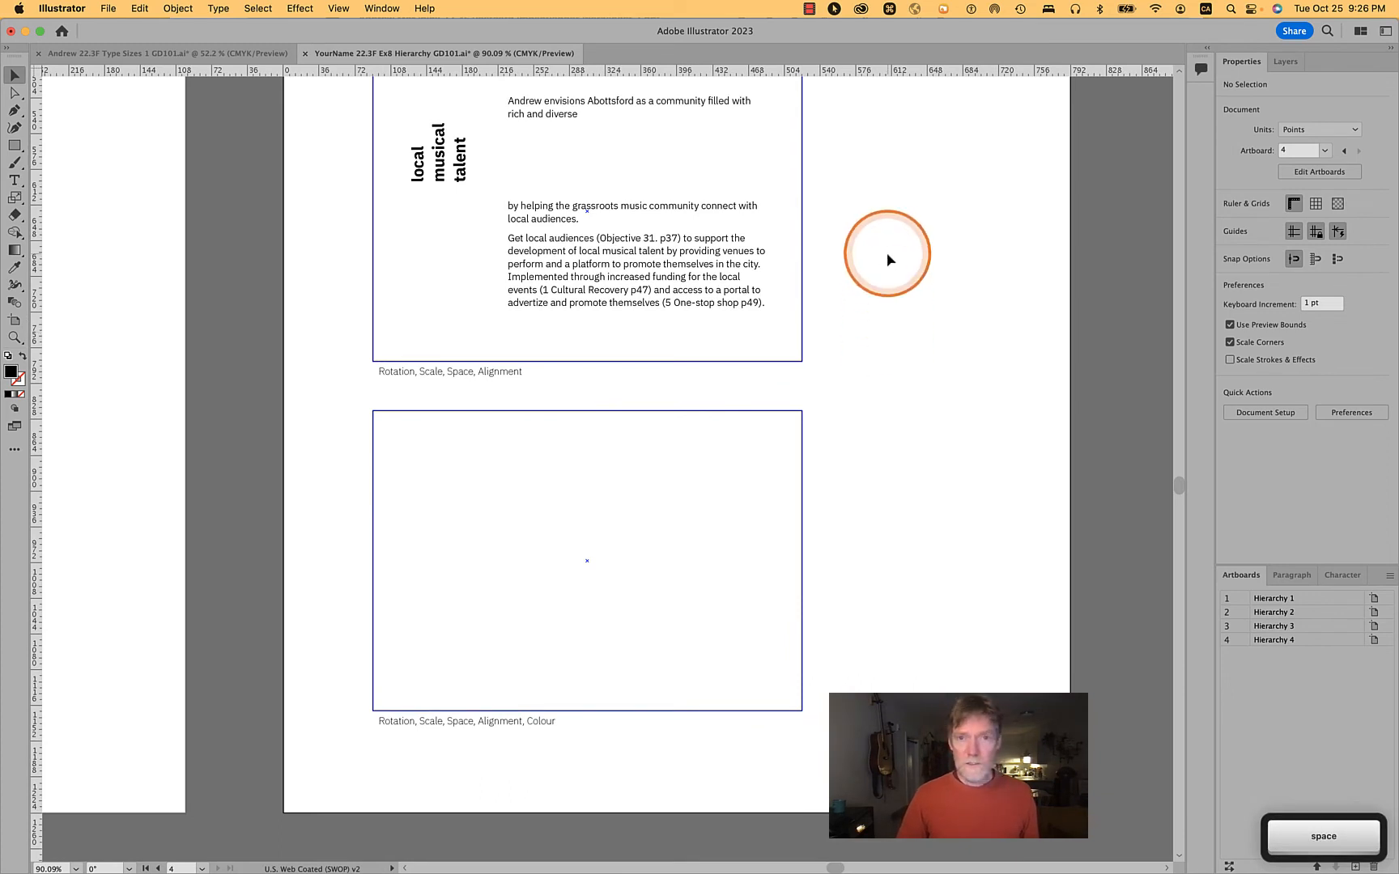
{"action": "scroll", "coordinate": [890, 259], "scroll_direction": "up", "scroll_amount": 4}
{"action": "left_click", "coordinate": [703, 201]}
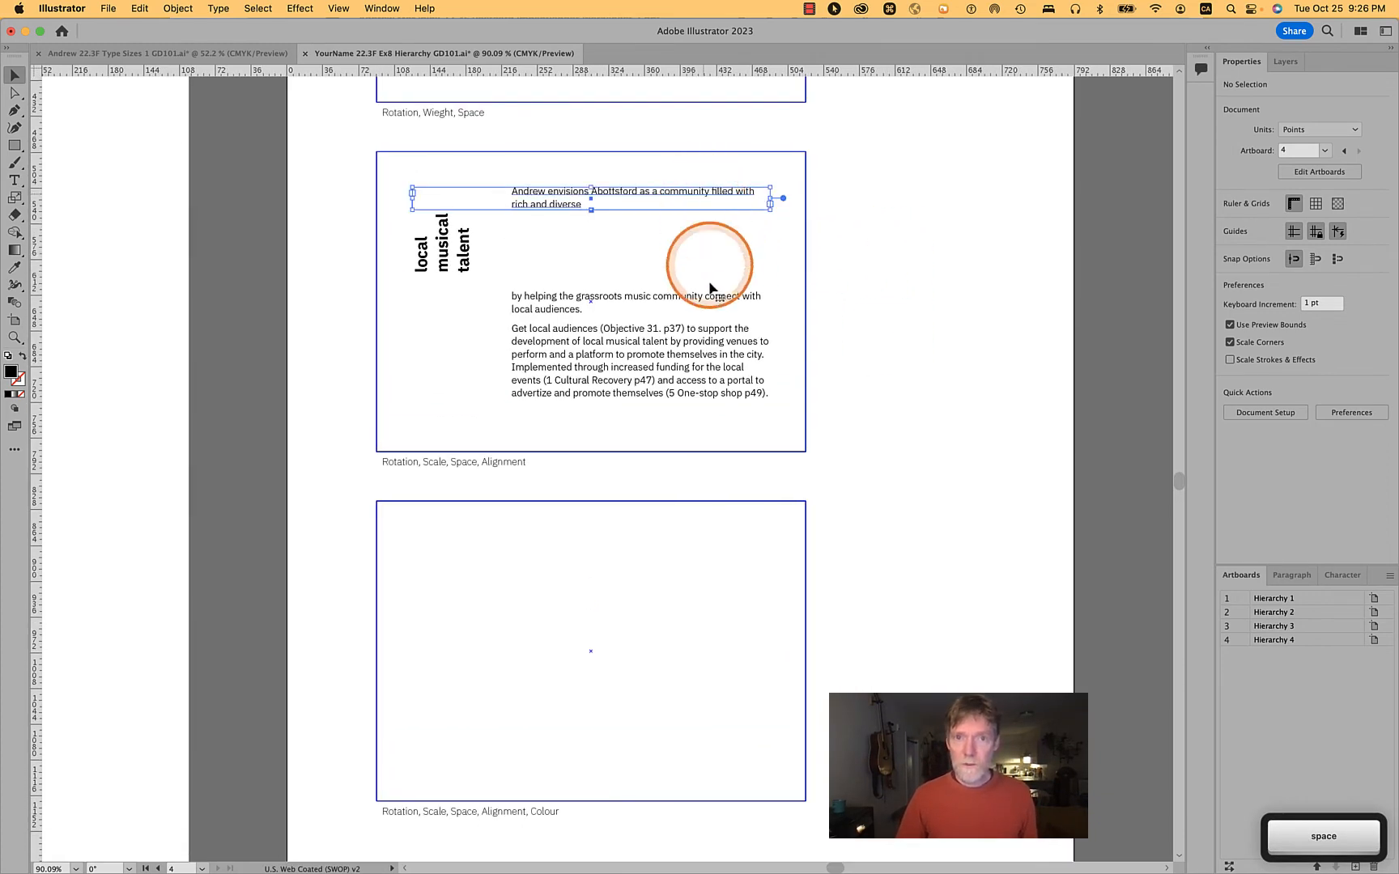
{"action": "left_click", "coordinate": [711, 314], "text": "shift"}
{"action": "left_click", "coordinate": [466, 255], "text": "shift"}
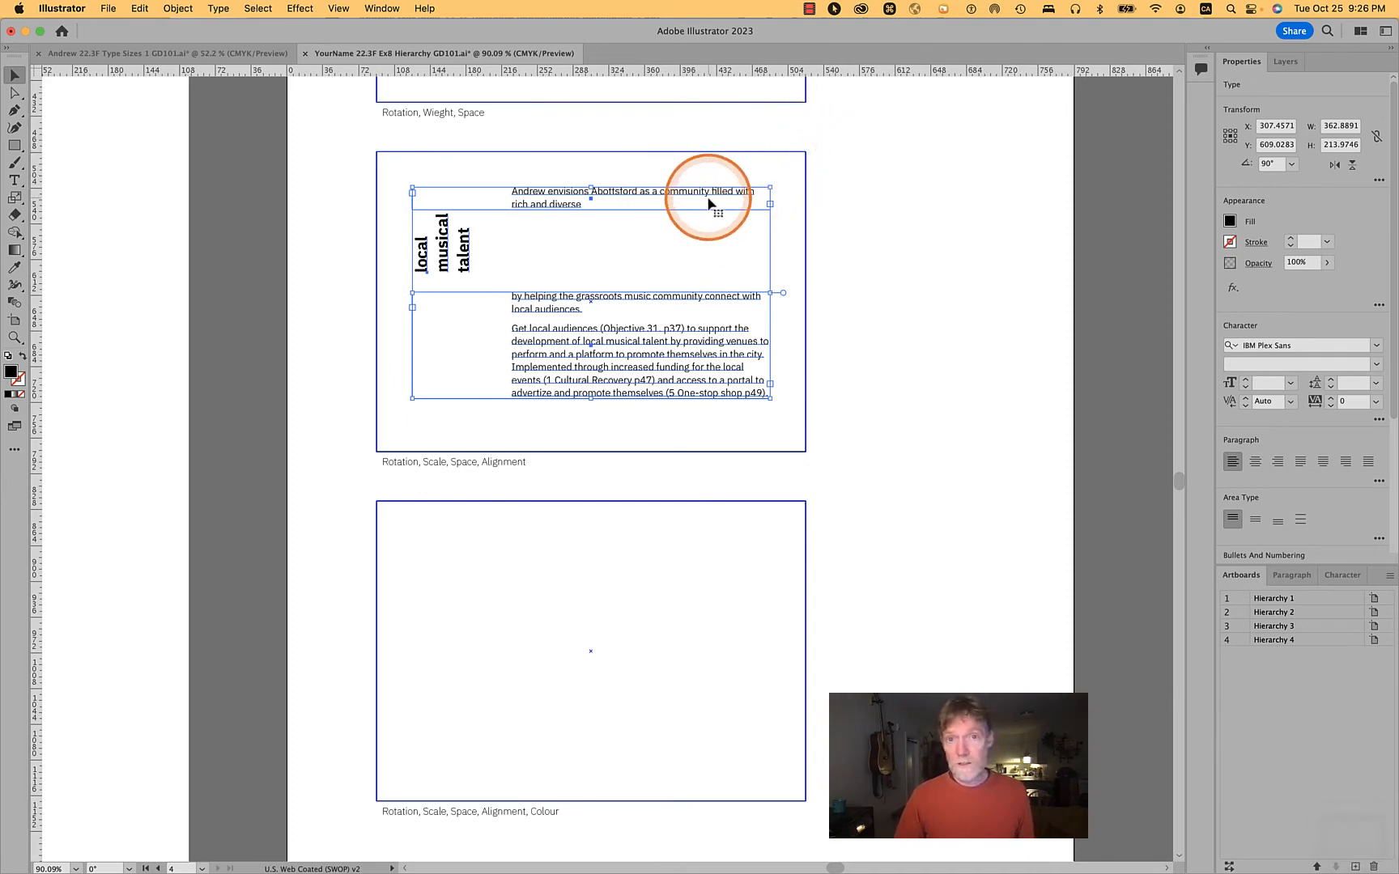
{"action": "left_click_drag", "start_coordinate": [709, 201], "coordinate": [703, 548]}
{"action": "scroll", "coordinate": [863, 440], "scroll_direction": "down", "scroll_amount": 3}
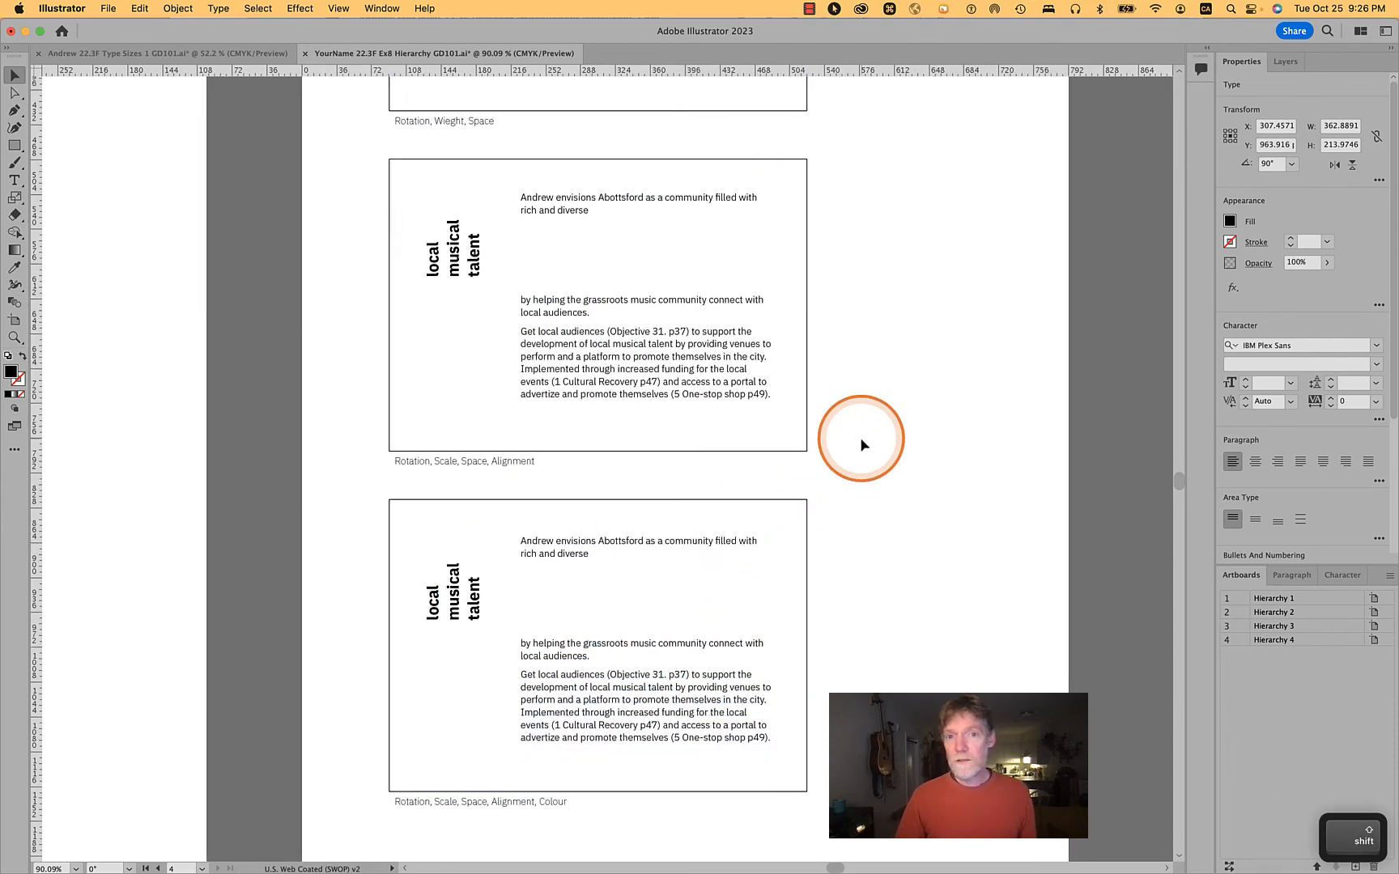
{"action": "left_click_drag", "start_coordinate": [949, 199], "coordinate": [939, 348]}
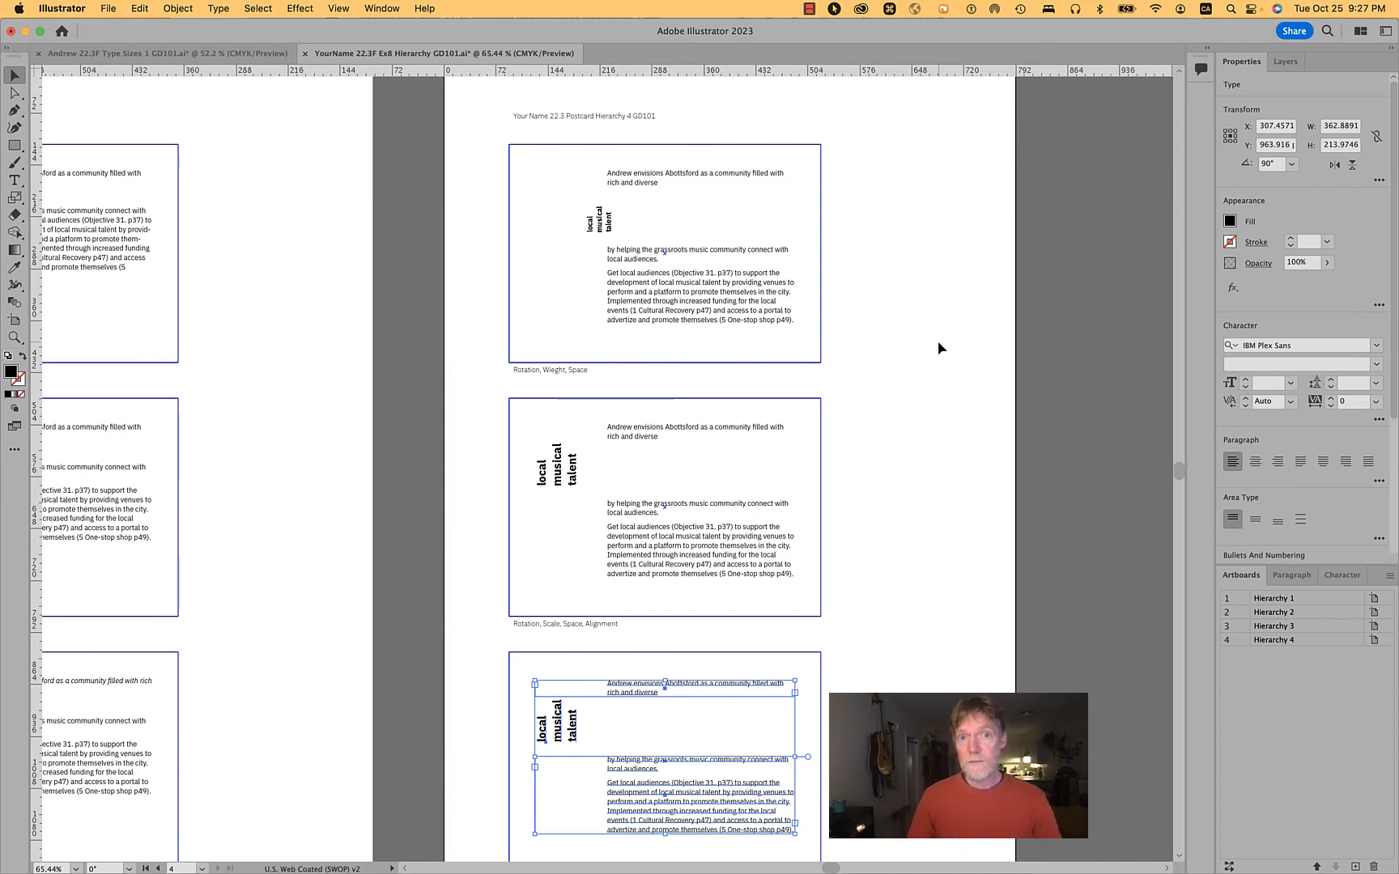
{"action": "scroll", "coordinate": [936, 347], "scroll_direction": "down", "scroll_amount": 2}
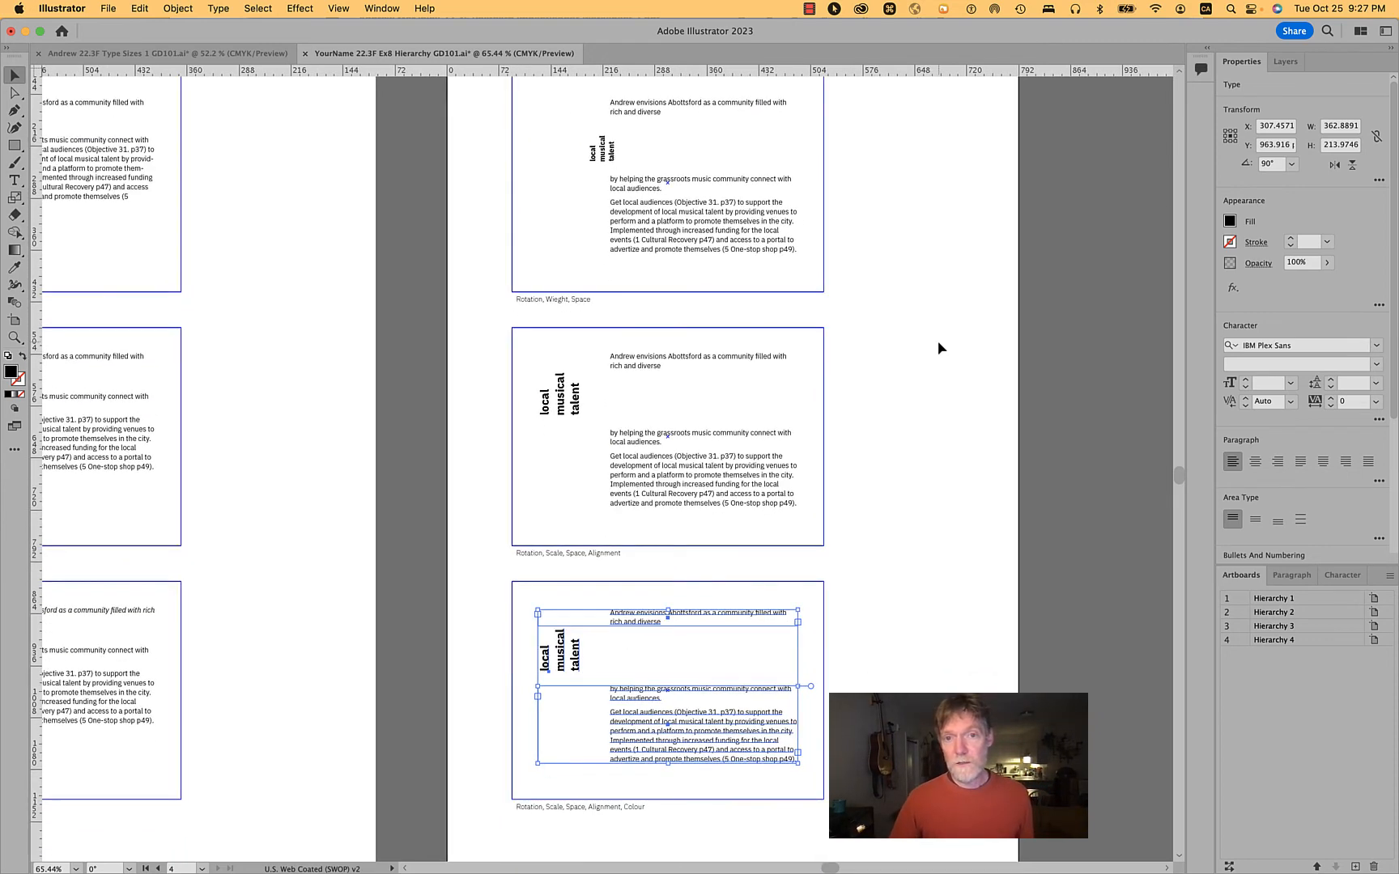
{"action": "left_click", "coordinate": [932, 427]}
Select the rotated "local musical talent", the opening line and the body text on the Rotation, Scale, Space, Alignment, Colour postcard.
{"action": "key", "text": "space"}
{"action": "left_click", "coordinate": [651, 683], "text": "super"}
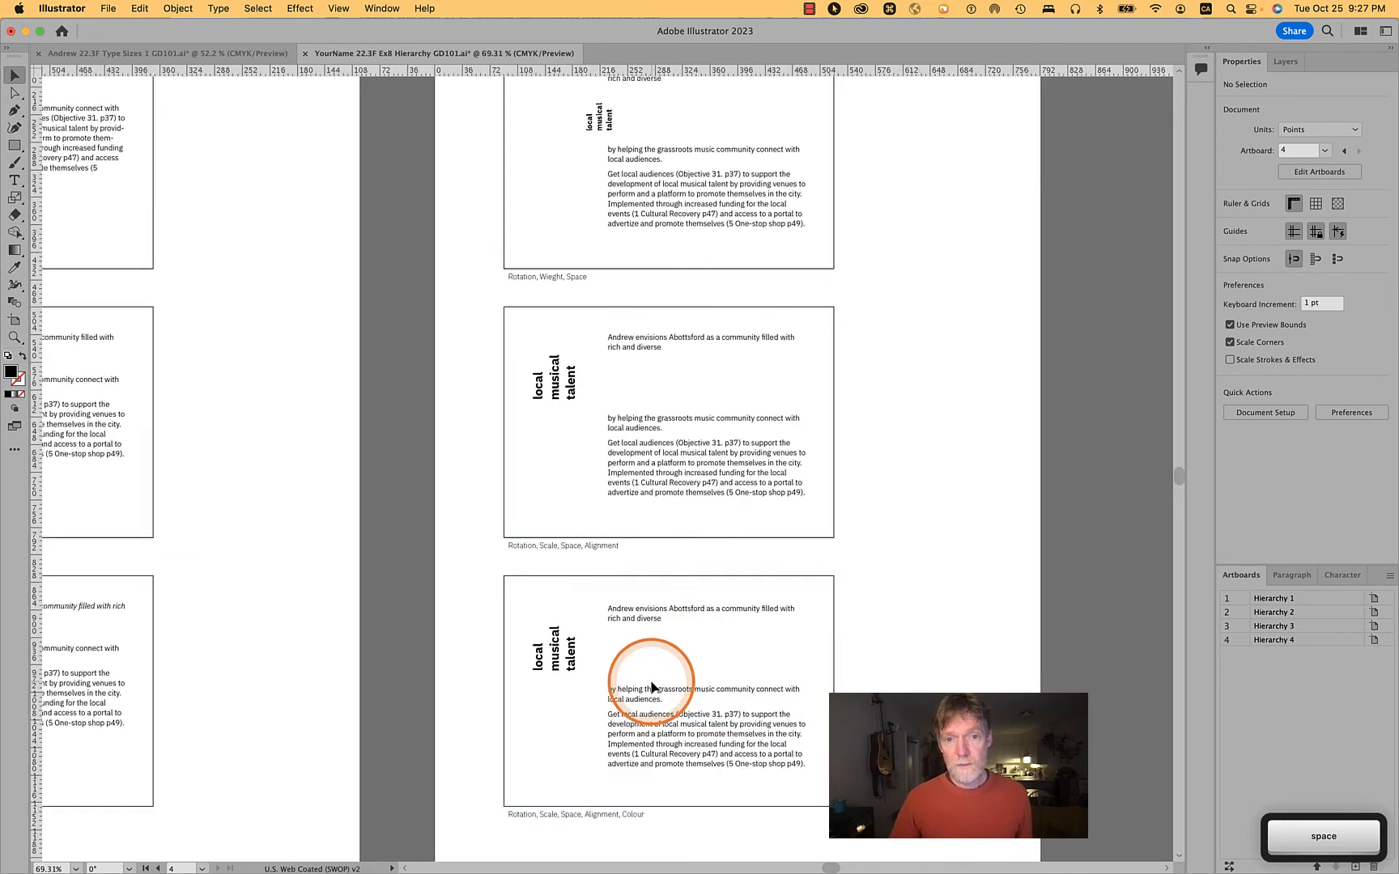
{"action": "left_click_drag", "start_coordinate": [651, 682], "coordinate": [640, 462]}
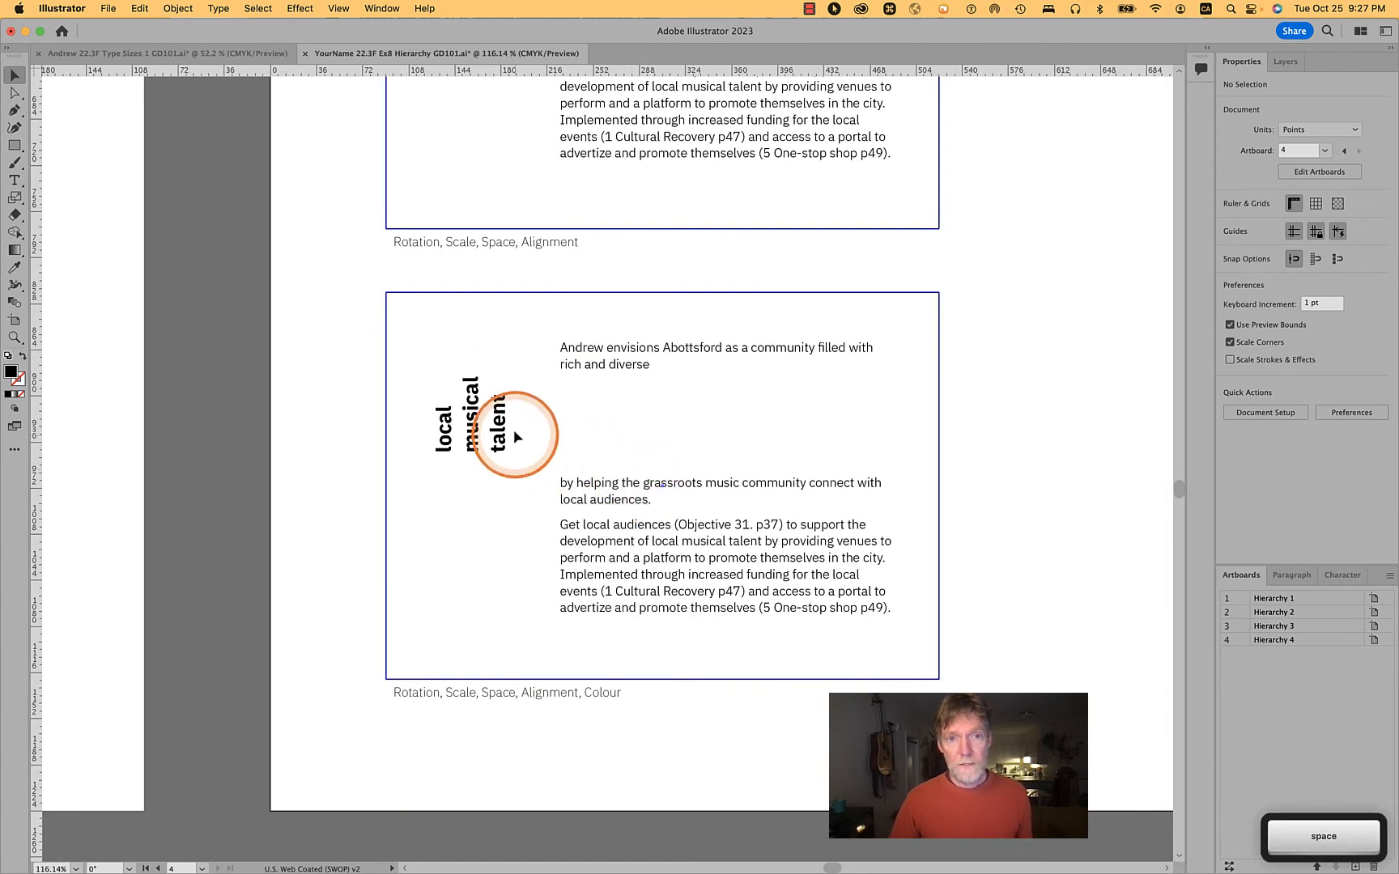
{"action": "left_click", "coordinate": [491, 458]}
{"action": "left_click", "coordinate": [630, 376], "text": "shift"}
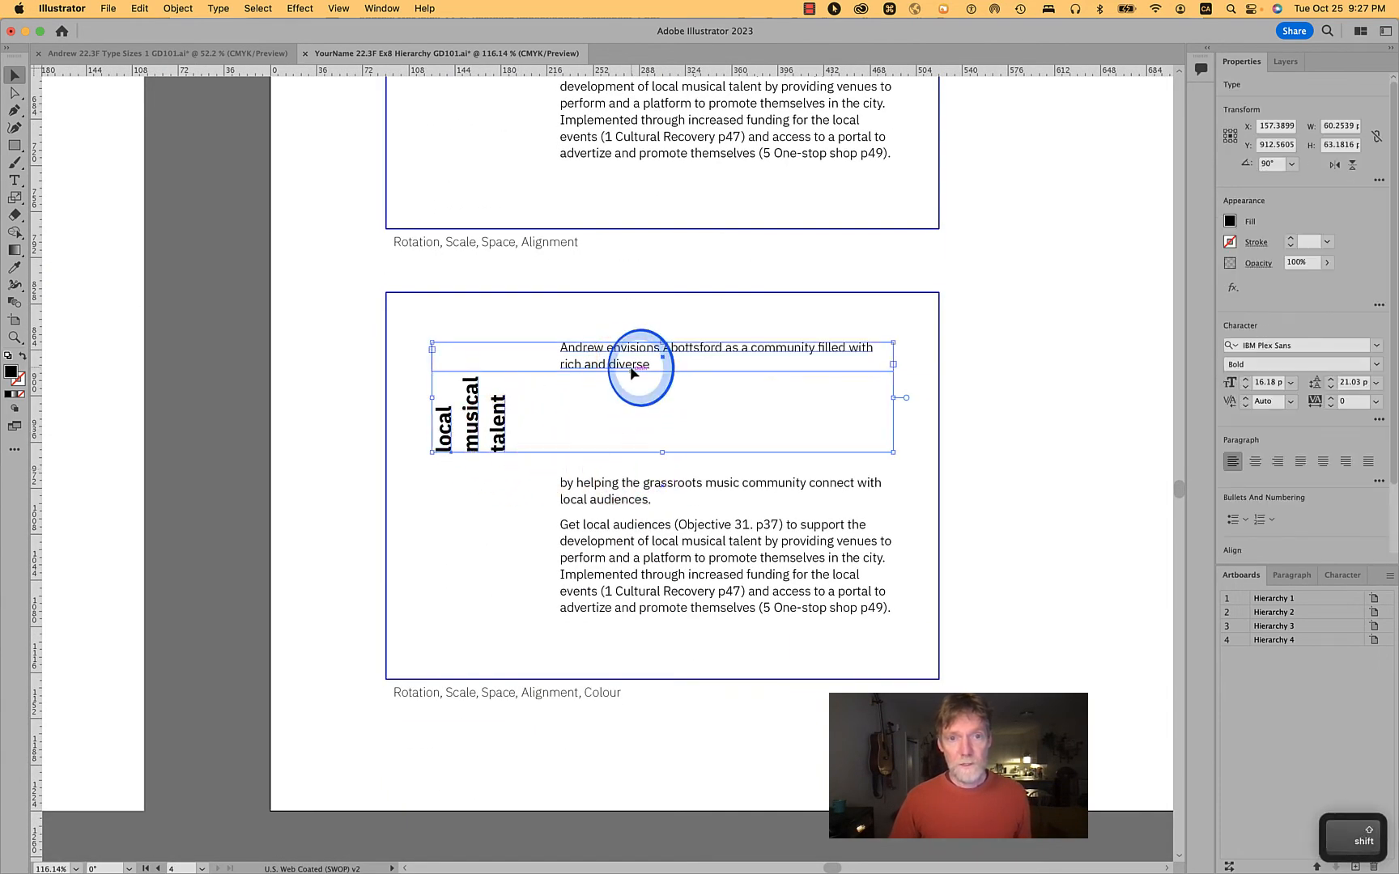
{"action": "left_click", "coordinate": [645, 498], "text": "shift"}
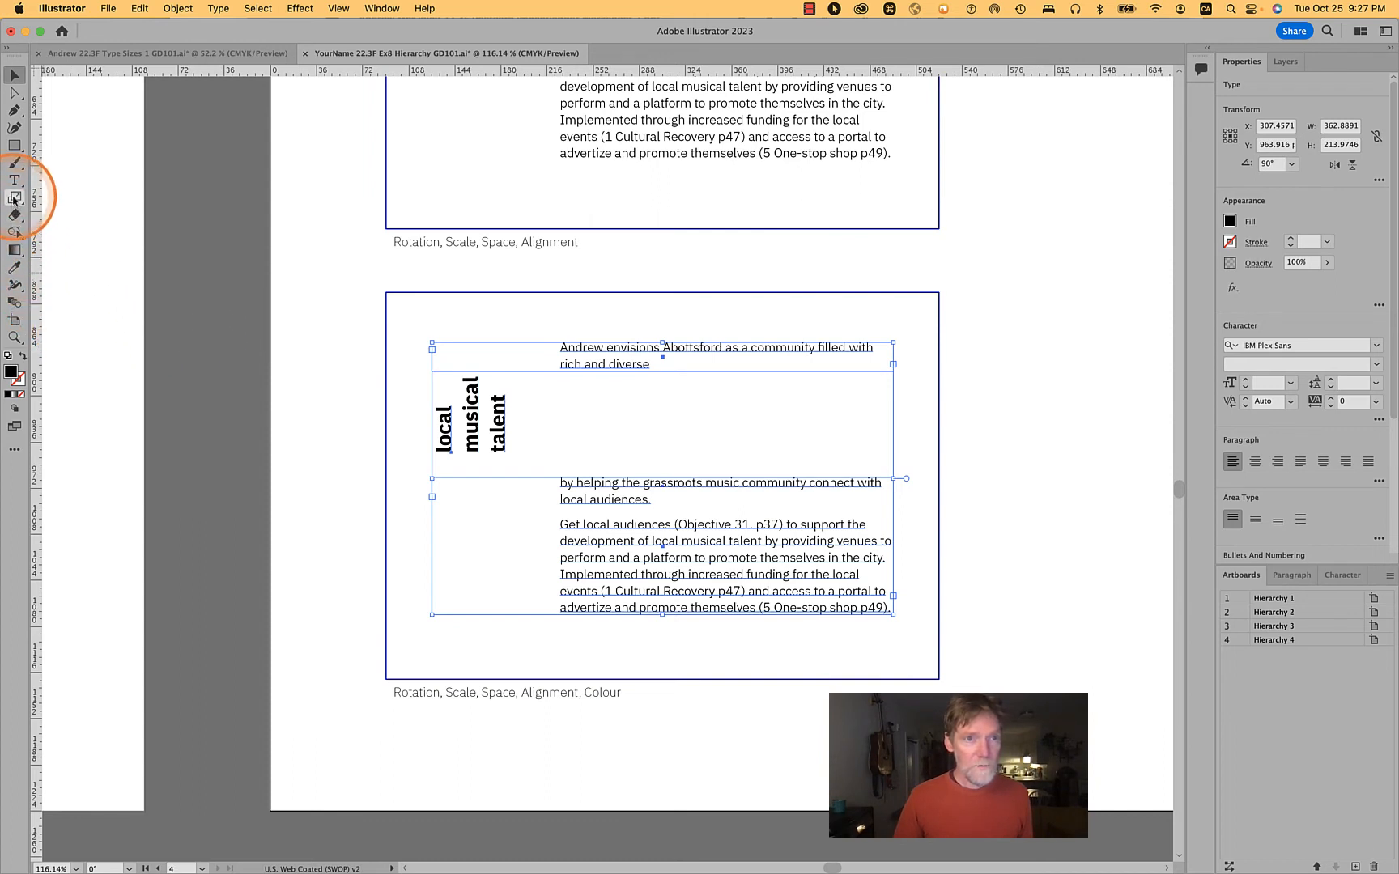
{"action": "key", "text": "r"}
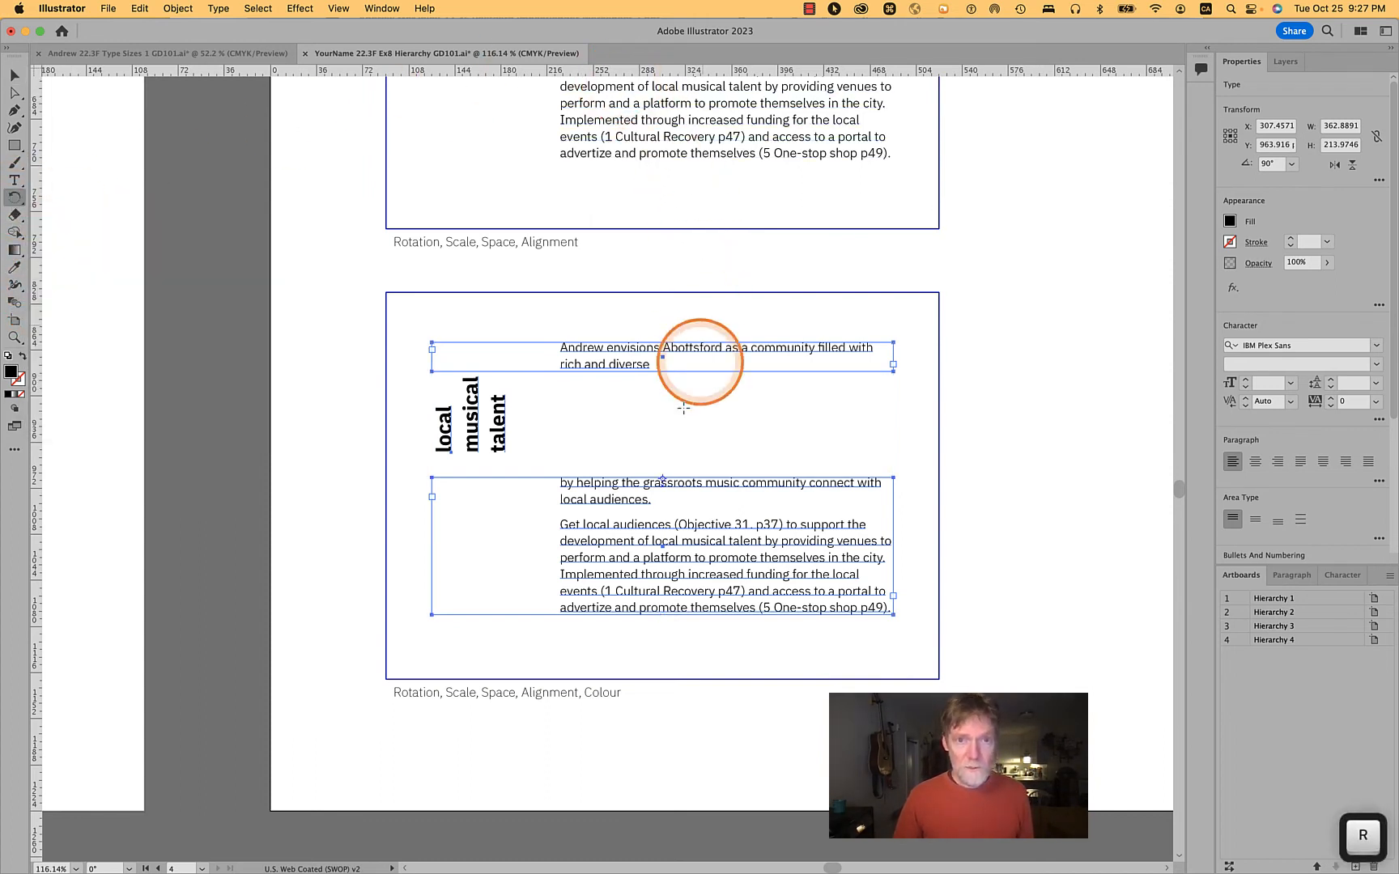
{"action": "key", "text": "alt"}
{"action": "left_click", "coordinate": [645, 450], "text": "alt"}
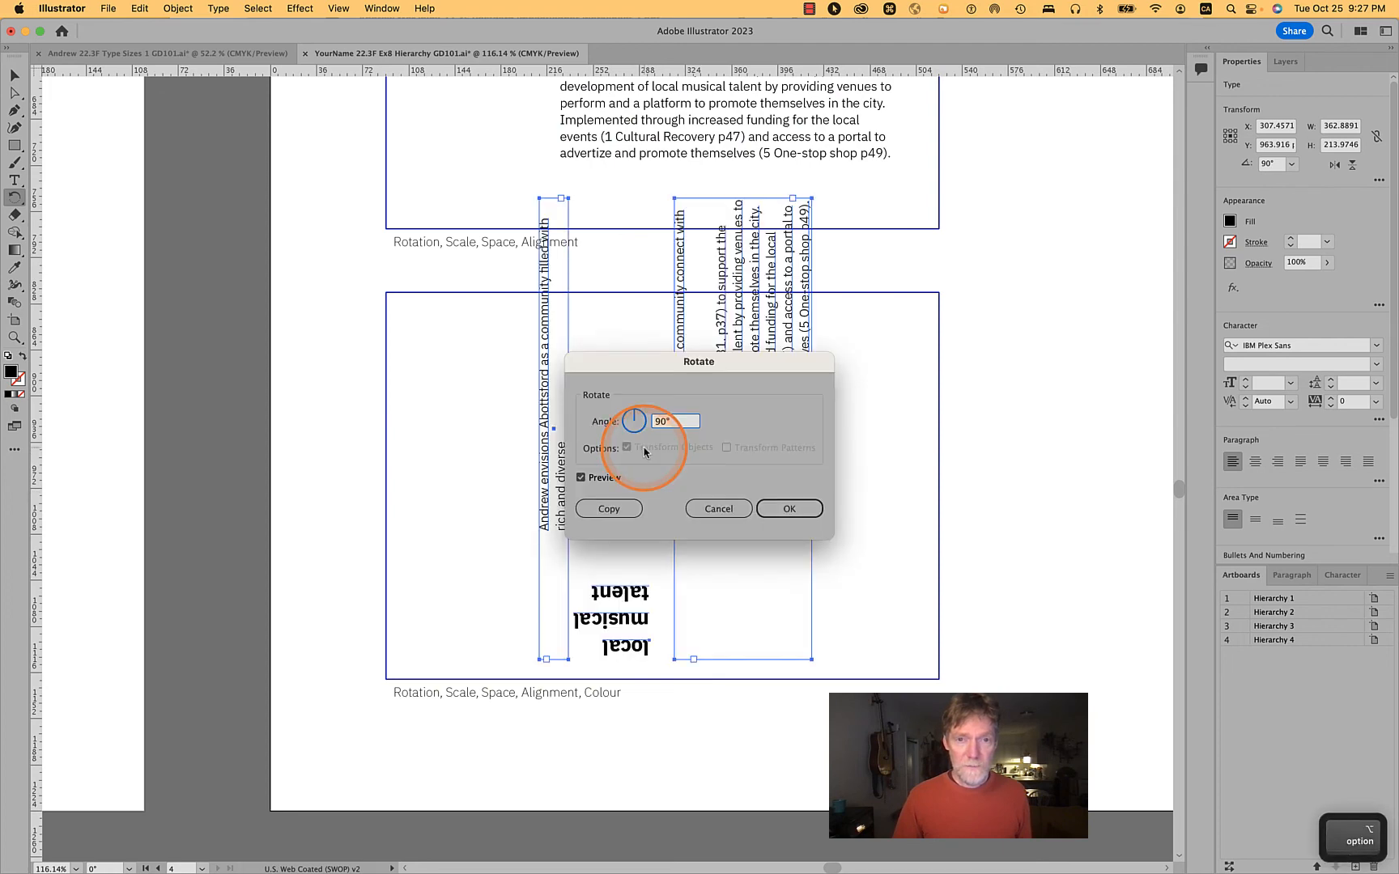
{"action": "left_click", "coordinate": [717, 510]}
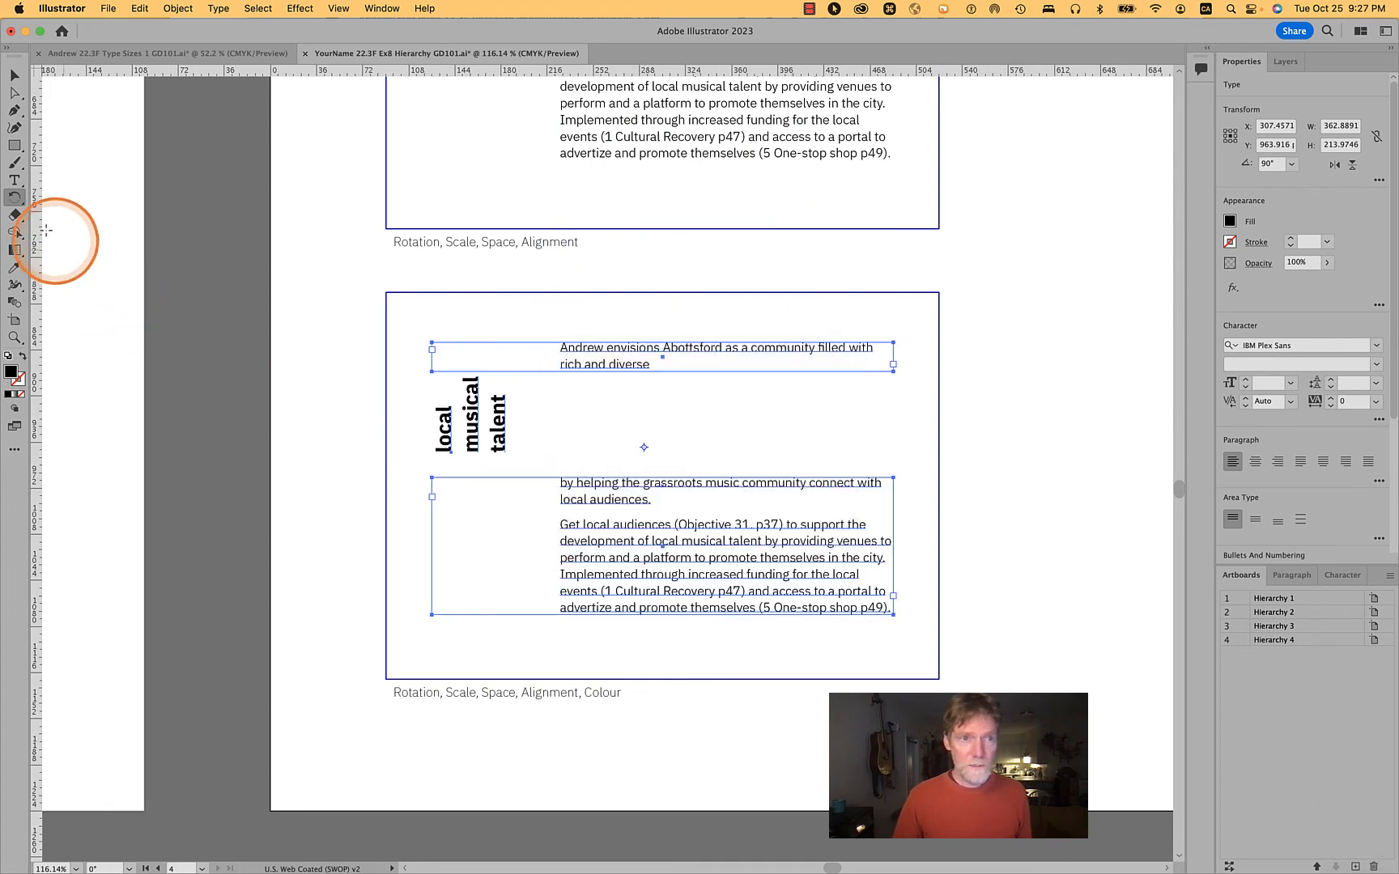
{"action": "left_click_drag", "start_coordinate": [12, 201], "coordinate": [122, 207]}
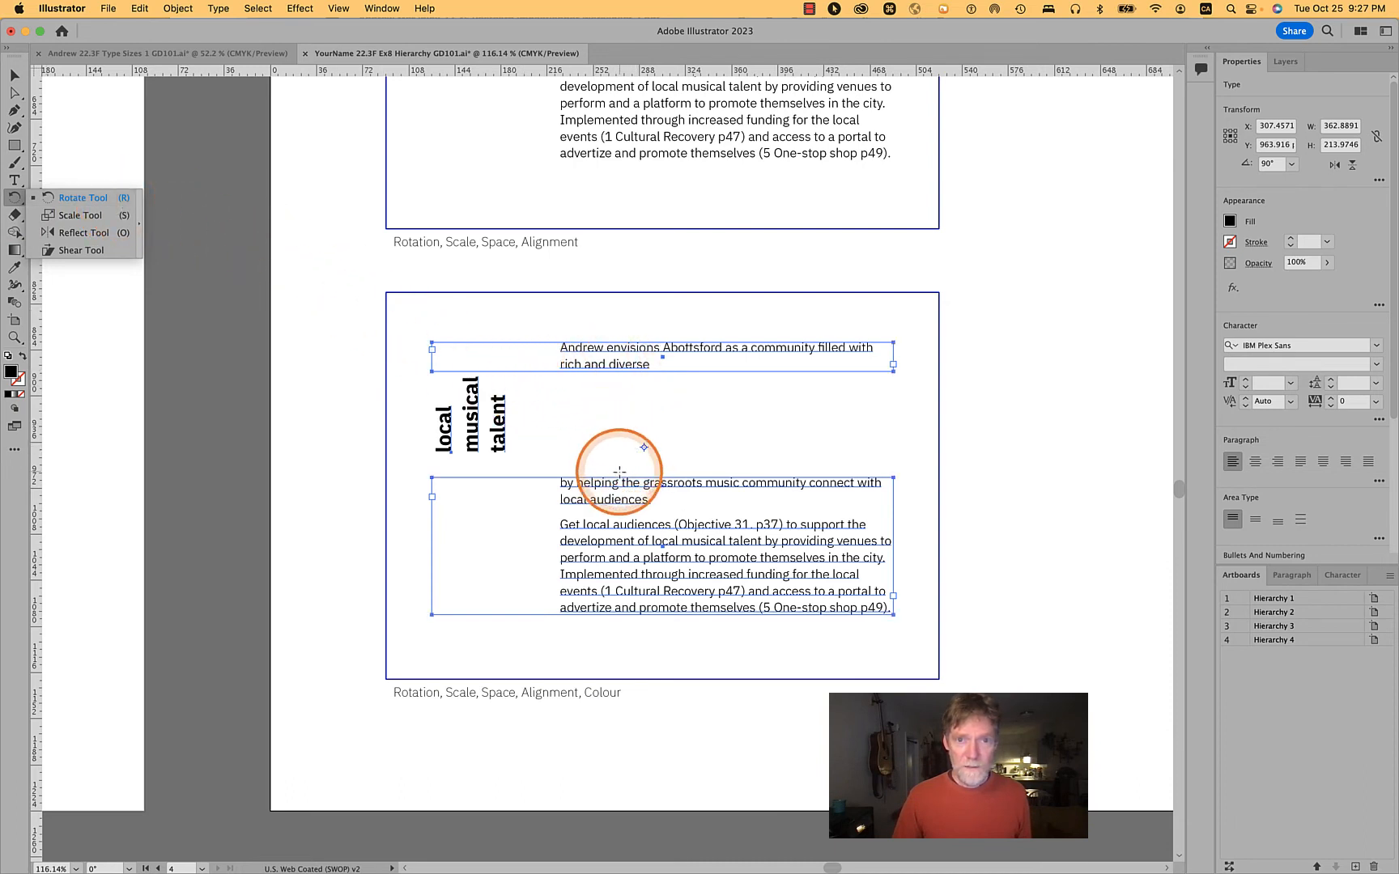
{"action": "key", "text": "alt"}
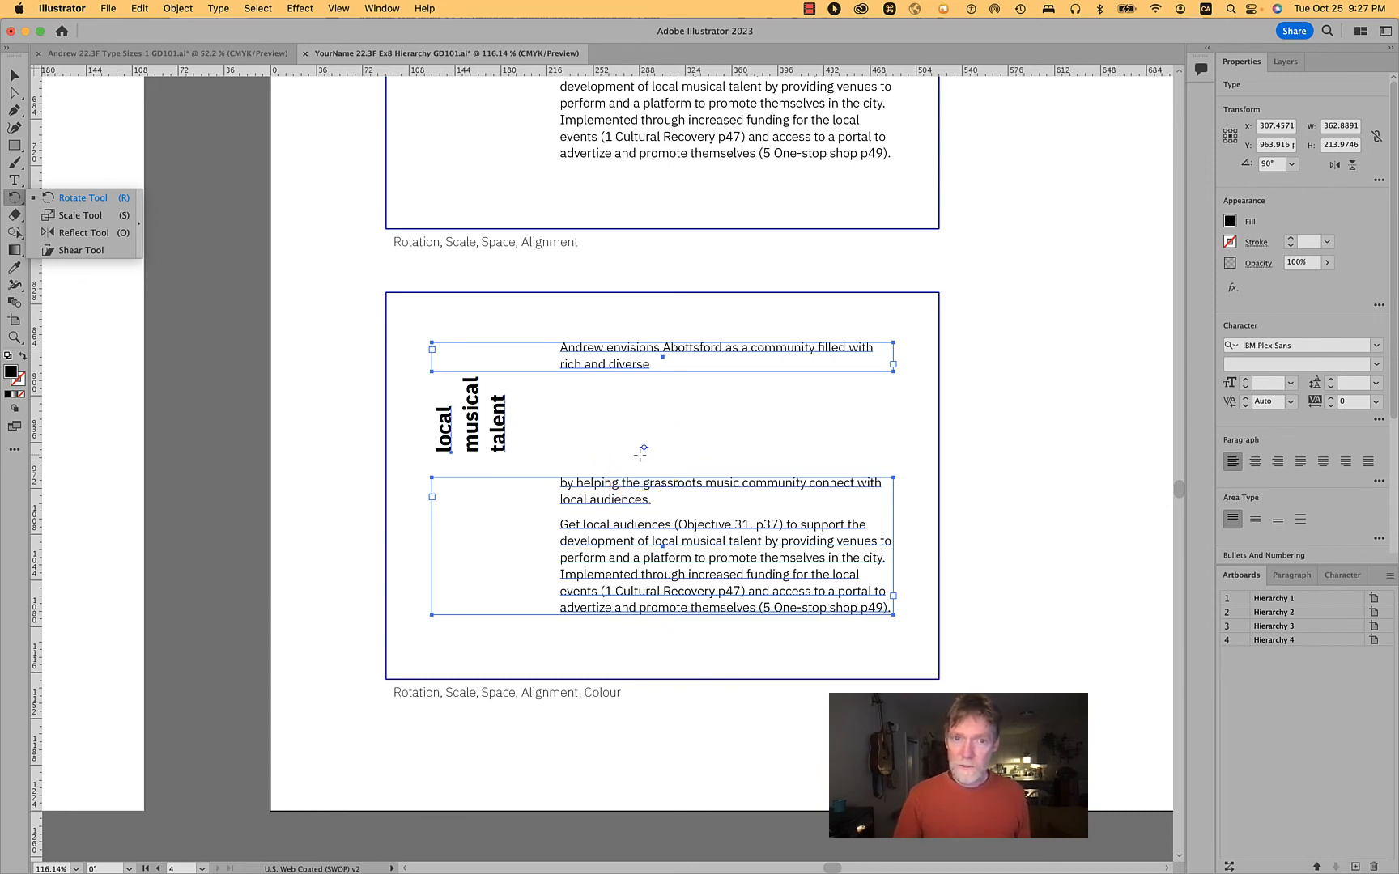
{"action": "left_click", "coordinate": [598, 459], "text": "alt"}
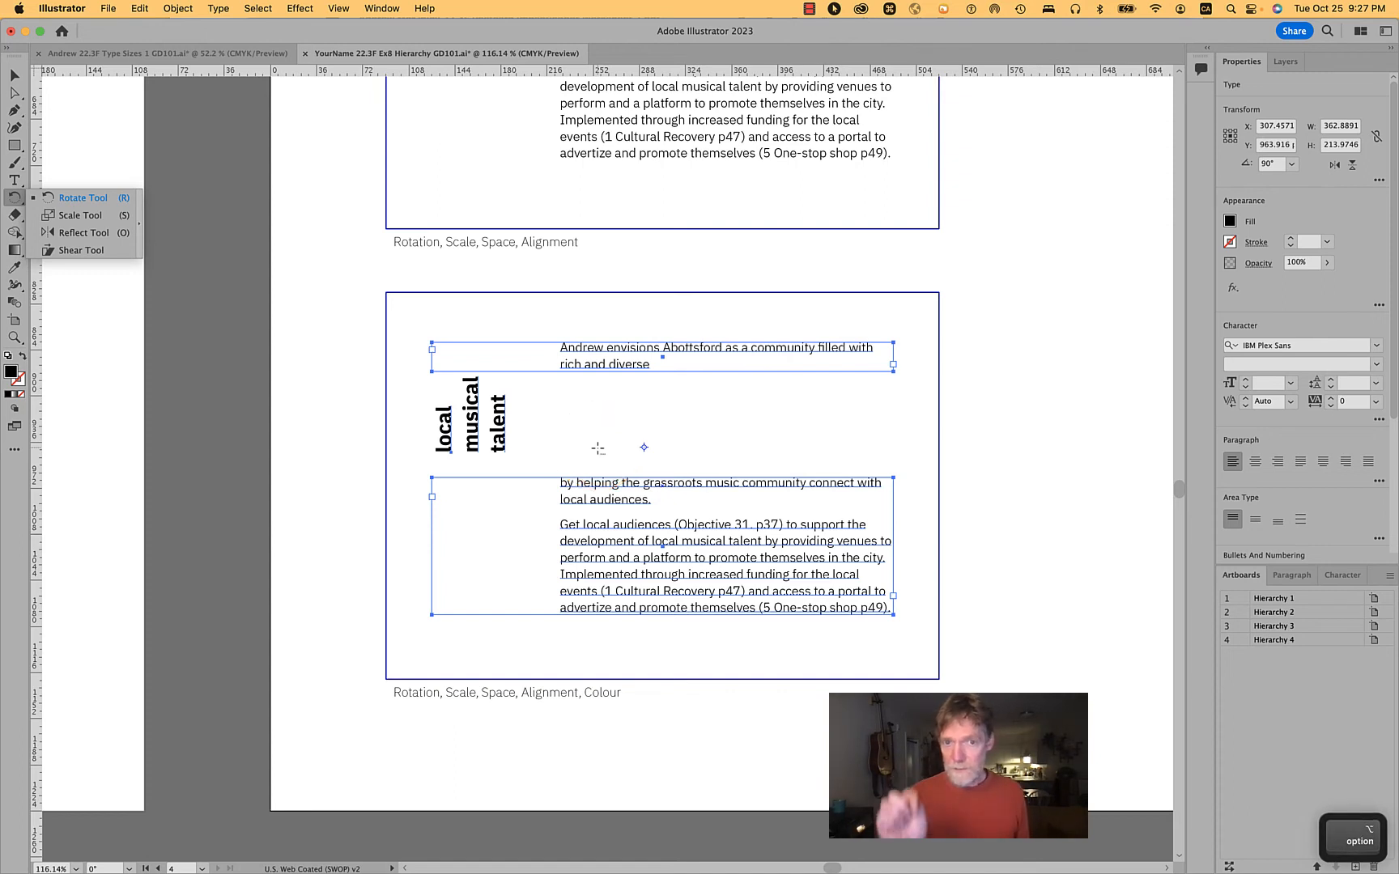
{"action": "left_click", "coordinate": [620, 459]}
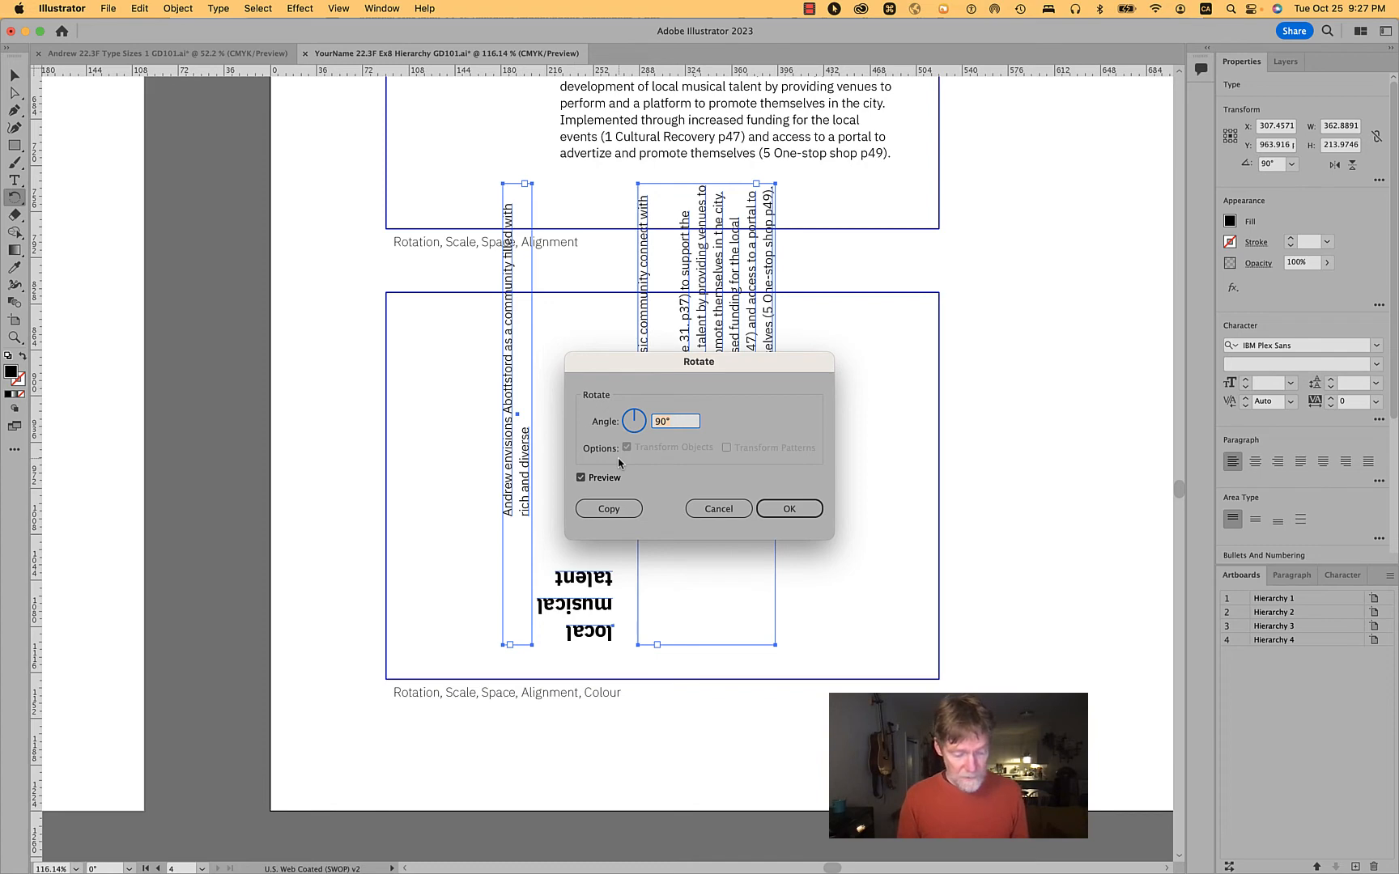
{"action": "key", "text": "Escape"}
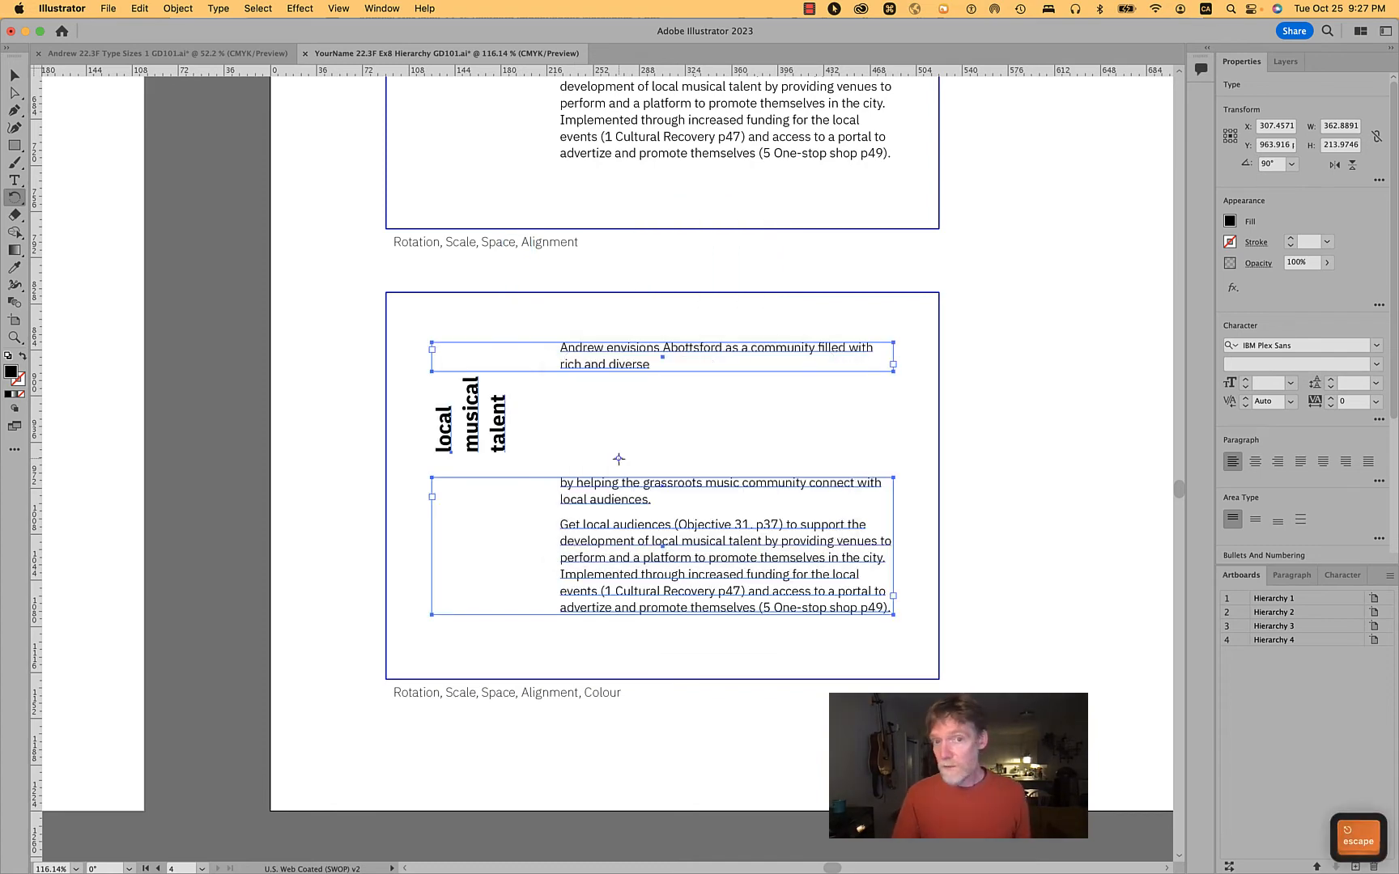
Rotate the third postcard's three text objects 45° clockwise around a point between the text blocks, and shift them down and left.
{"action": "left_click", "coordinate": [663, 448]}
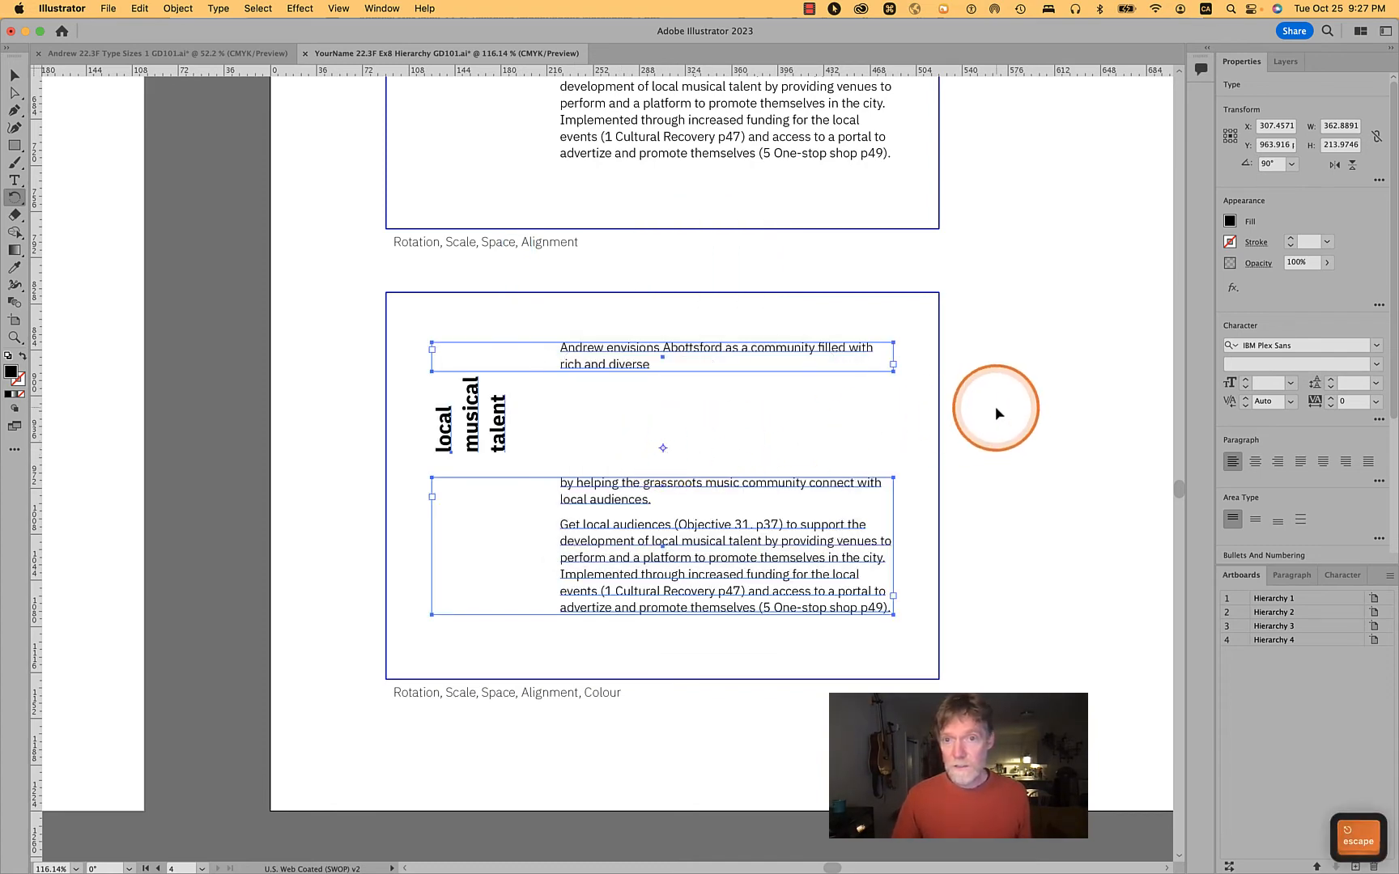
{"action": "left_click_drag", "start_coordinate": [994, 406], "coordinate": [917, 655]}
{"action": "key", "text": "shift"}
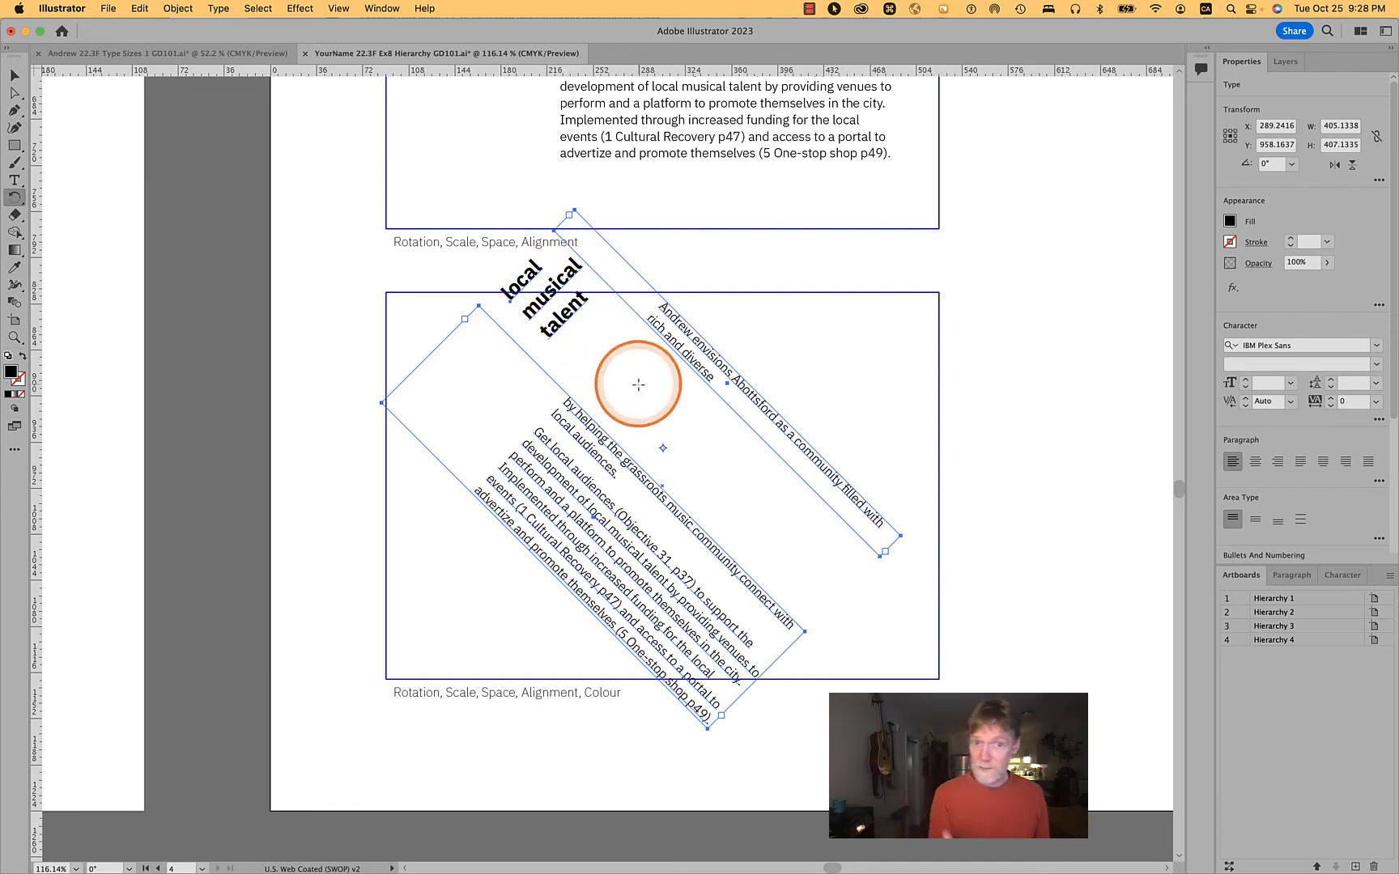
{"action": "key", "text": "v"}
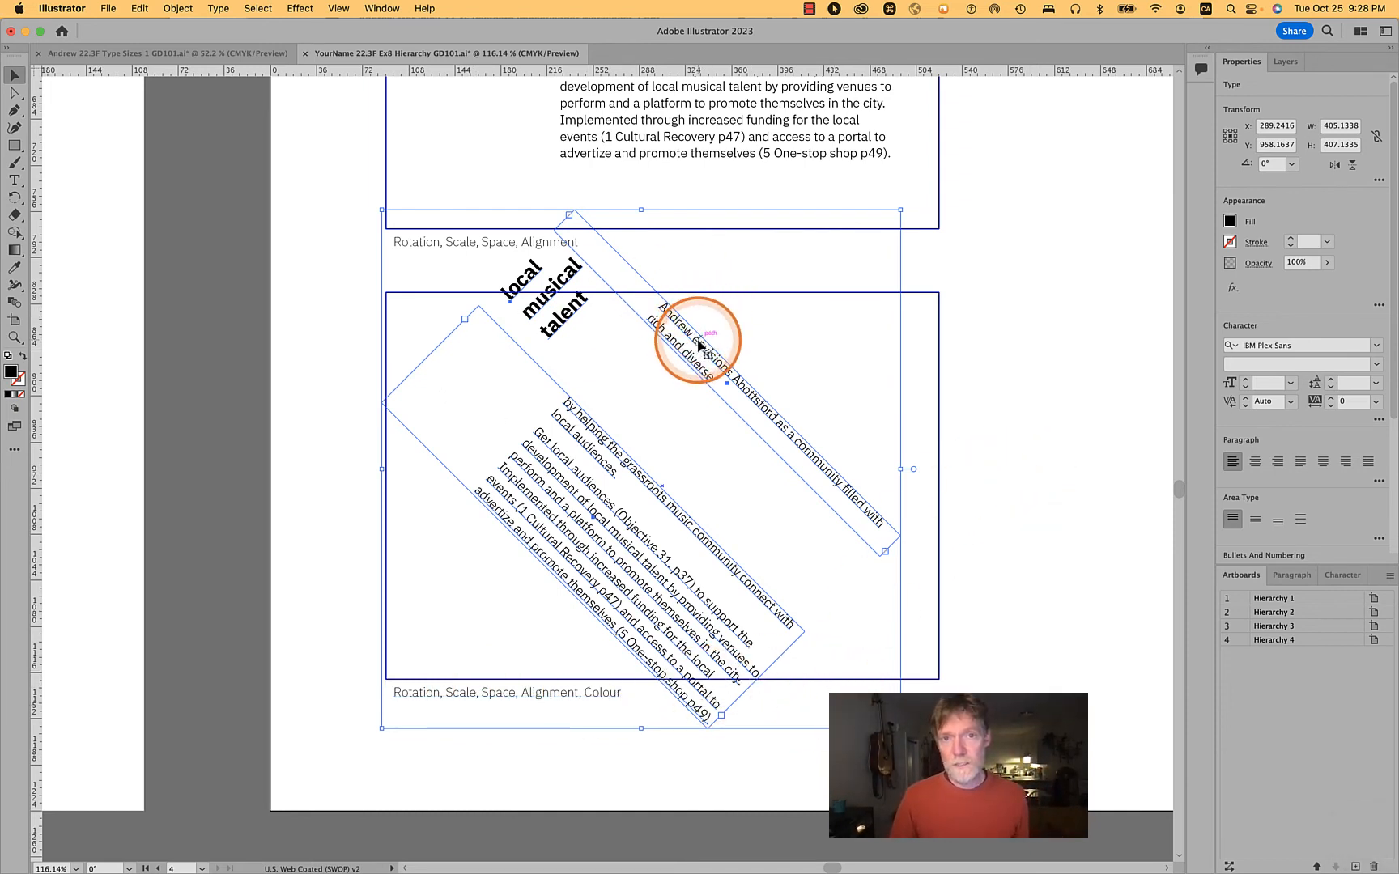
{"action": "left_click_drag", "start_coordinate": [701, 346], "coordinate": [641, 443]}
{"action": "left_click", "coordinate": [1016, 443]}
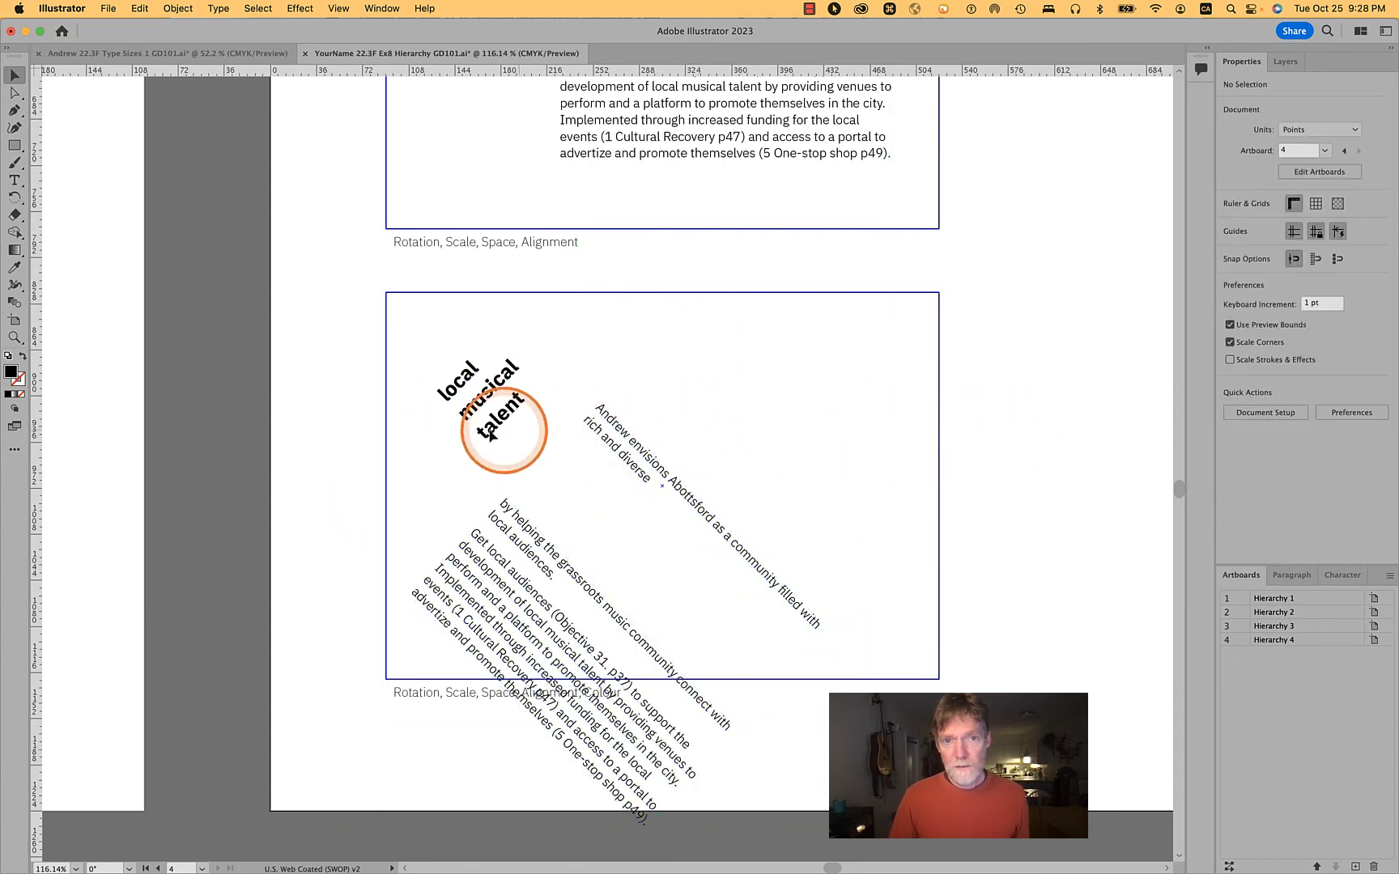
Right-align the third postcard's "local musical talent" and reposition it up and right, inside the frame beside the opening line.
{"action": "left_click", "coordinate": [473, 399]}
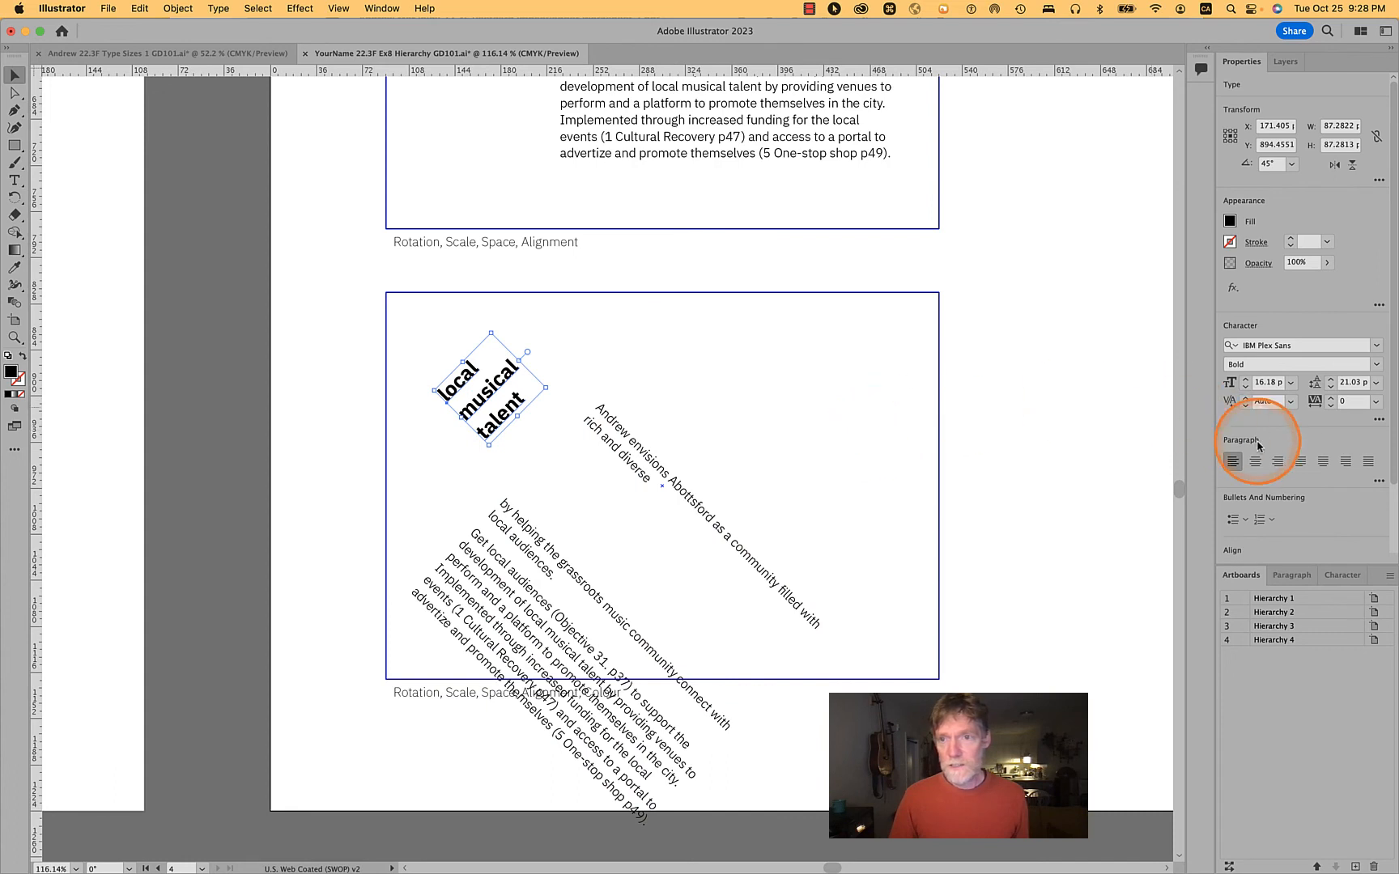
{"action": "left_click", "coordinate": [1280, 463]}
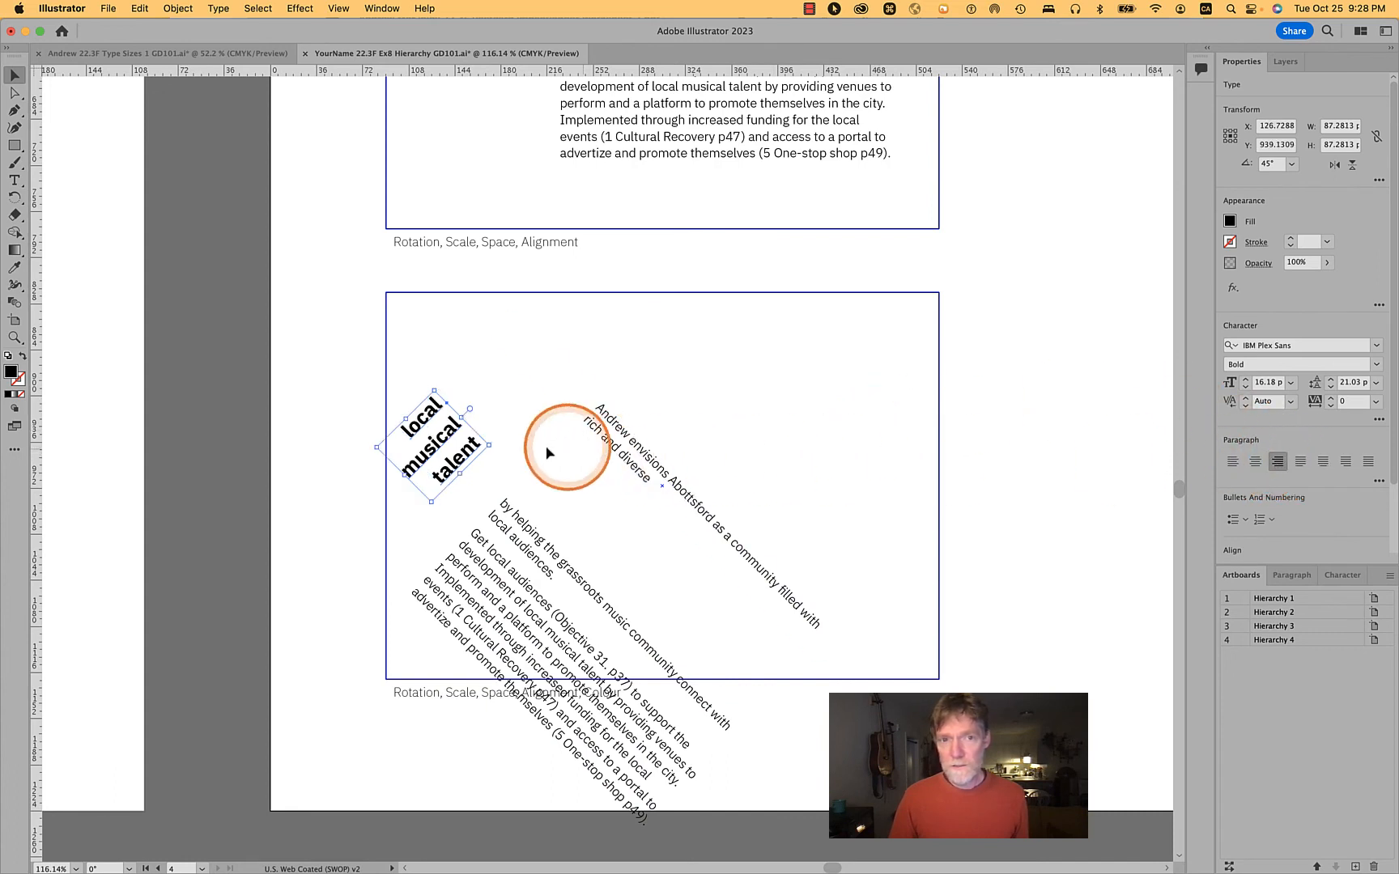
{"action": "left_click_drag", "start_coordinate": [434, 450], "coordinate": [477, 413]}
Set the left indent of the third postcard's diagonal opening line to 0 pt.
{"action": "left_click", "coordinate": [613, 427]}
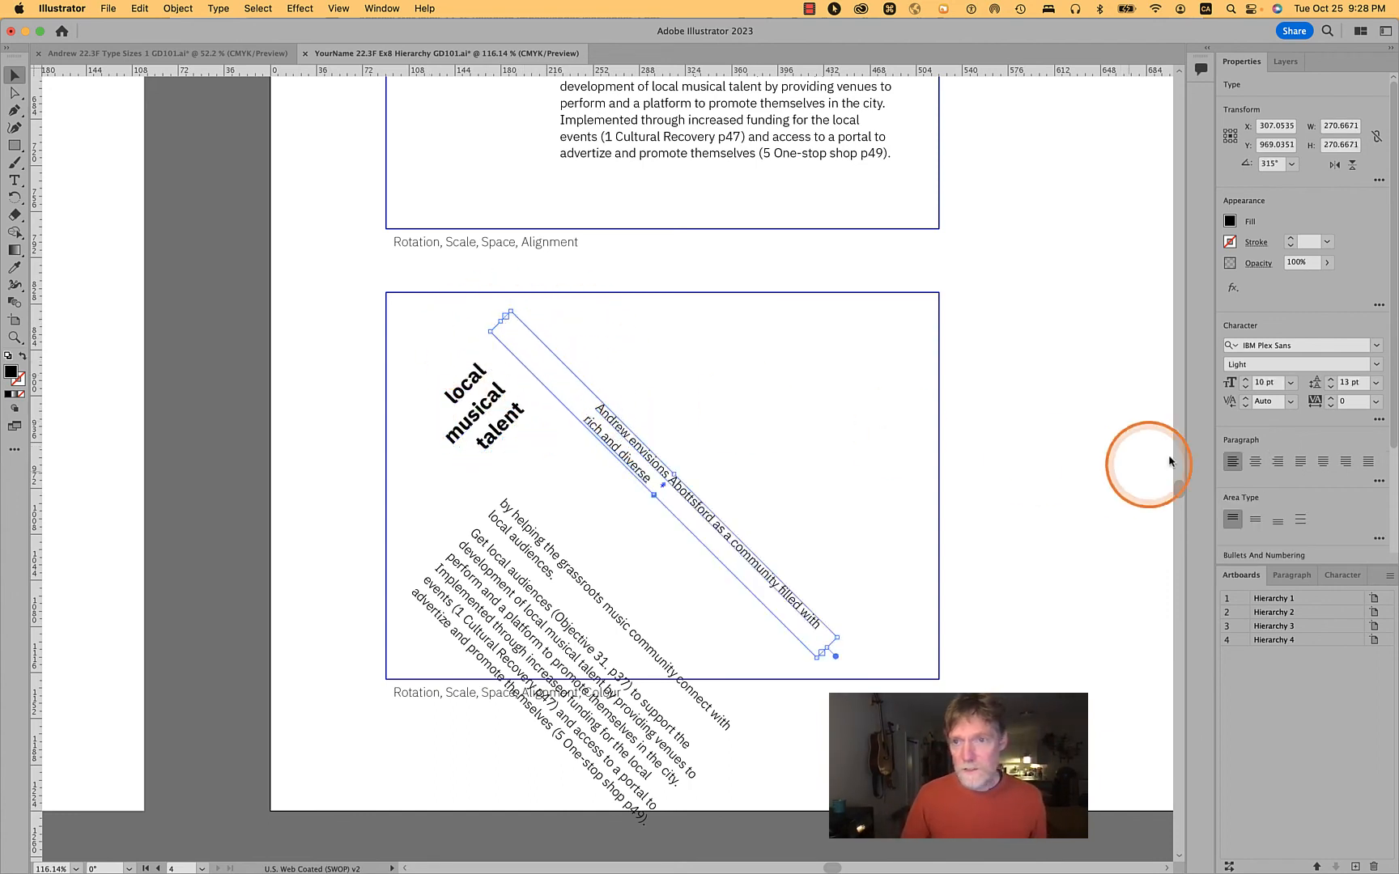
{"action": "left_click", "coordinate": [1293, 580]}
{"action": "left_click_drag", "start_coordinate": [1279, 799], "coordinate": [1202, 803]}
{"action": "key", "text": "Return"}
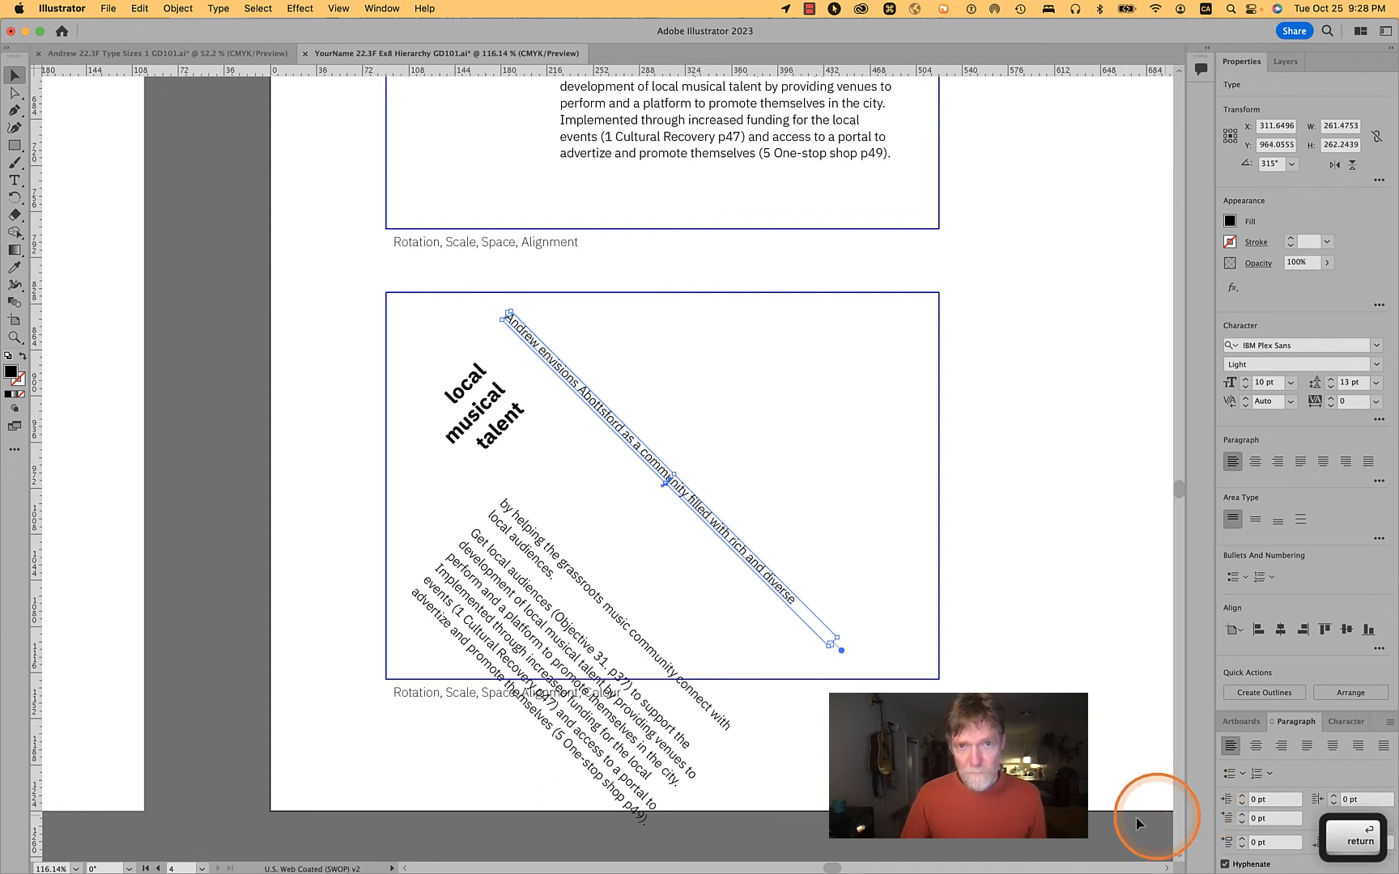
{"action": "left_click", "coordinate": [953, 698]}
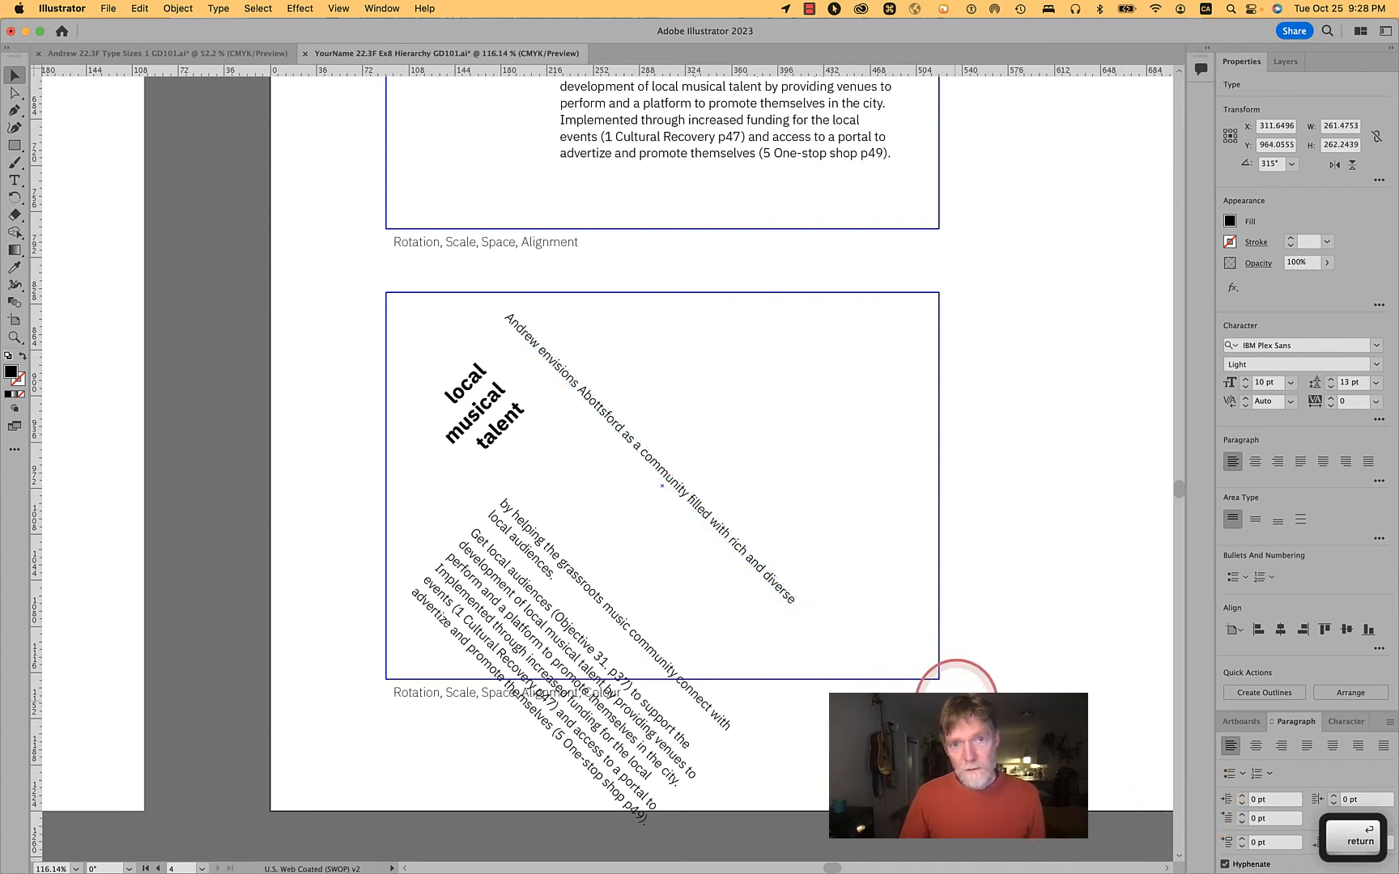
Place the diagonal opening line close beside the right-aligned edge of "local musical talent", centred at about X 300 pt, Y 988 pt.
{"action": "left_click", "coordinate": [561, 374]}
{"action": "left_click_drag", "start_coordinate": [560, 373], "coordinate": [542, 405]}
{"action": "scroll", "coordinate": [541, 403], "scroll_direction": "up", "scroll_amount": 10}
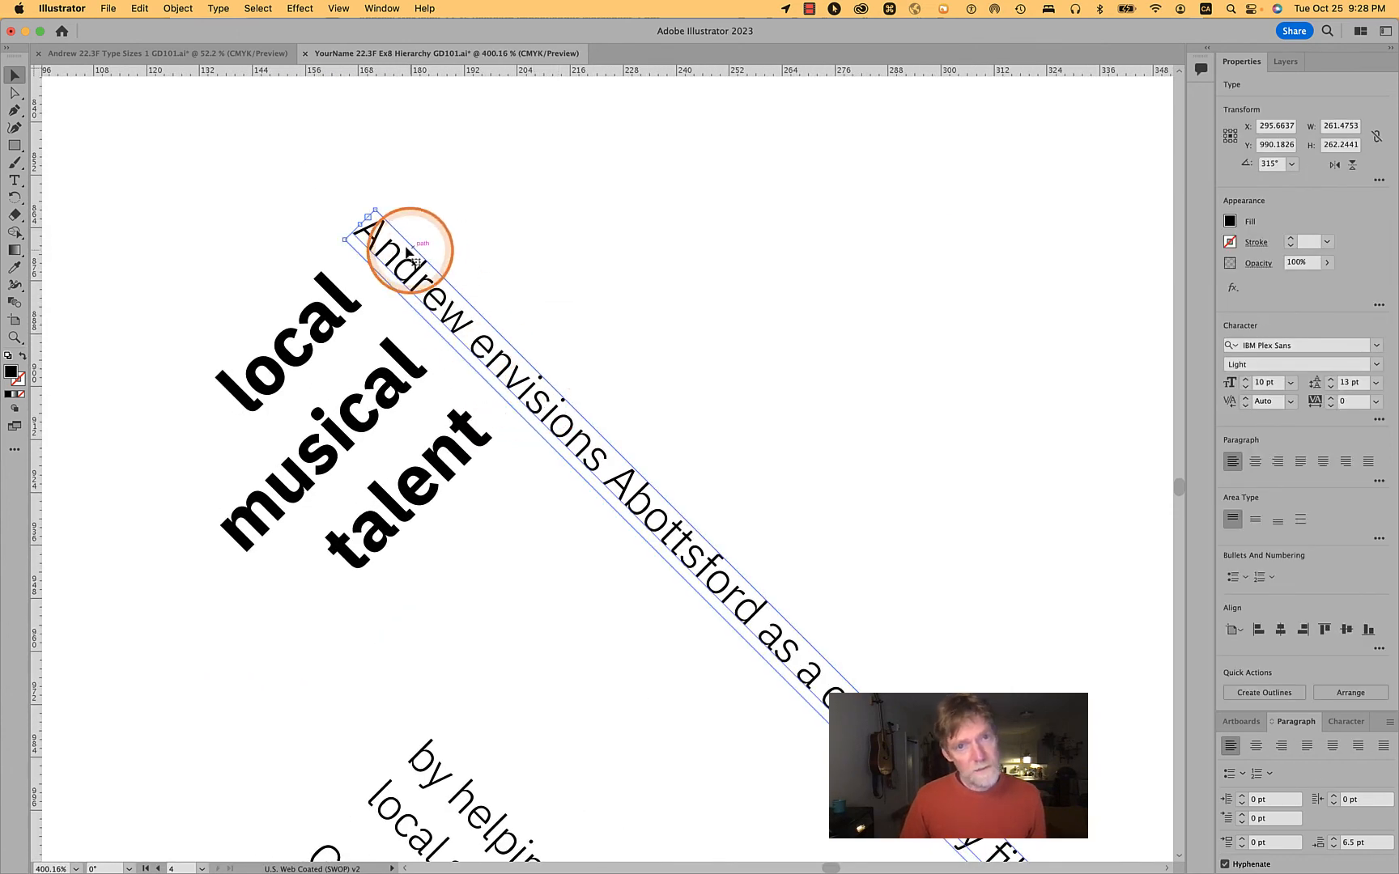
{"action": "left_click", "coordinate": [451, 217]}
{"action": "left_click_drag", "start_coordinate": [445, 285], "coordinate": [458, 285]}
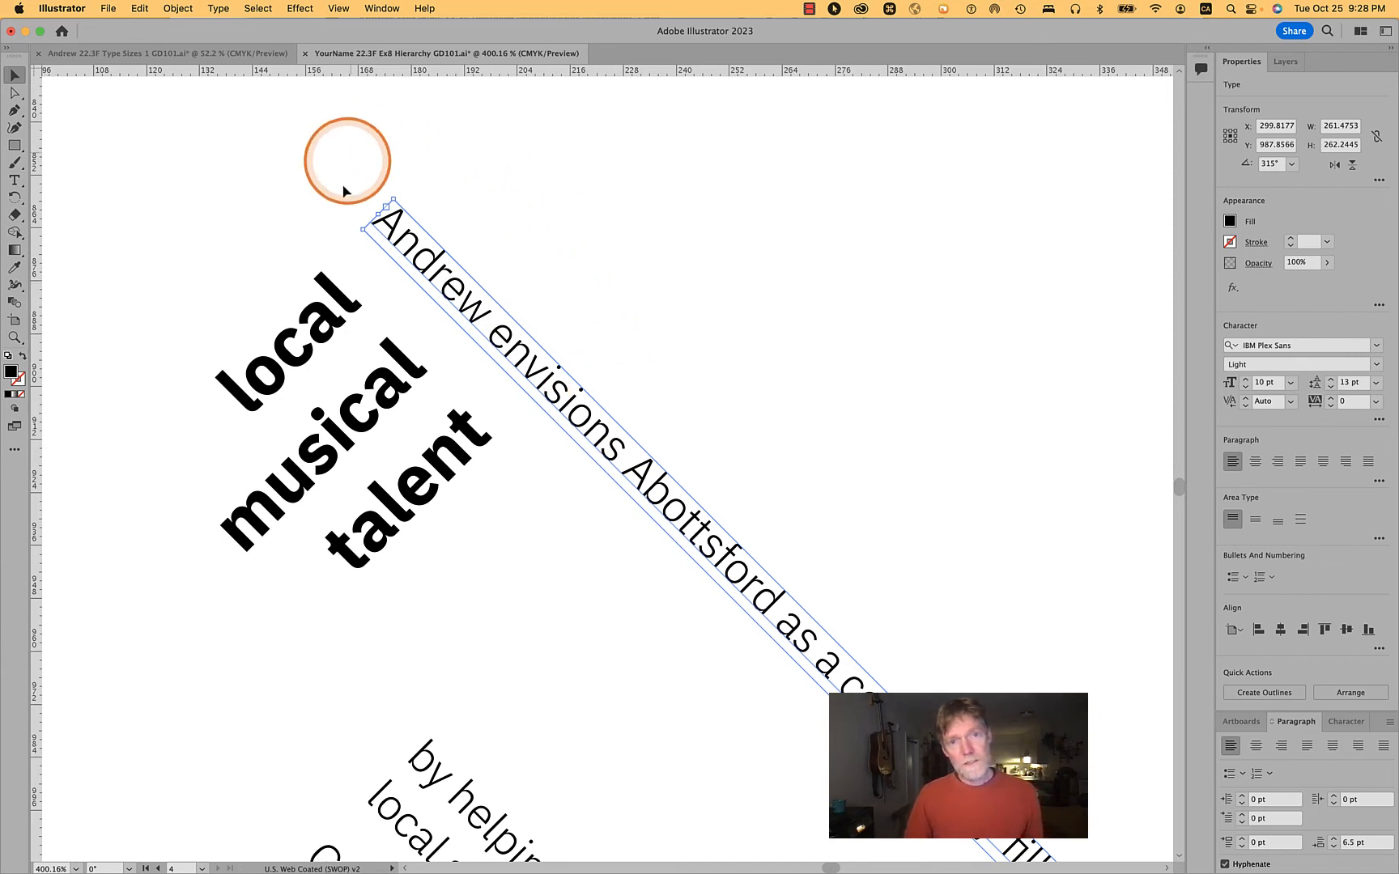
Replace the first two words of the third postcard's diagonal opening line with "Envisioning".
{"action": "left_click", "coordinate": [503, 488]}
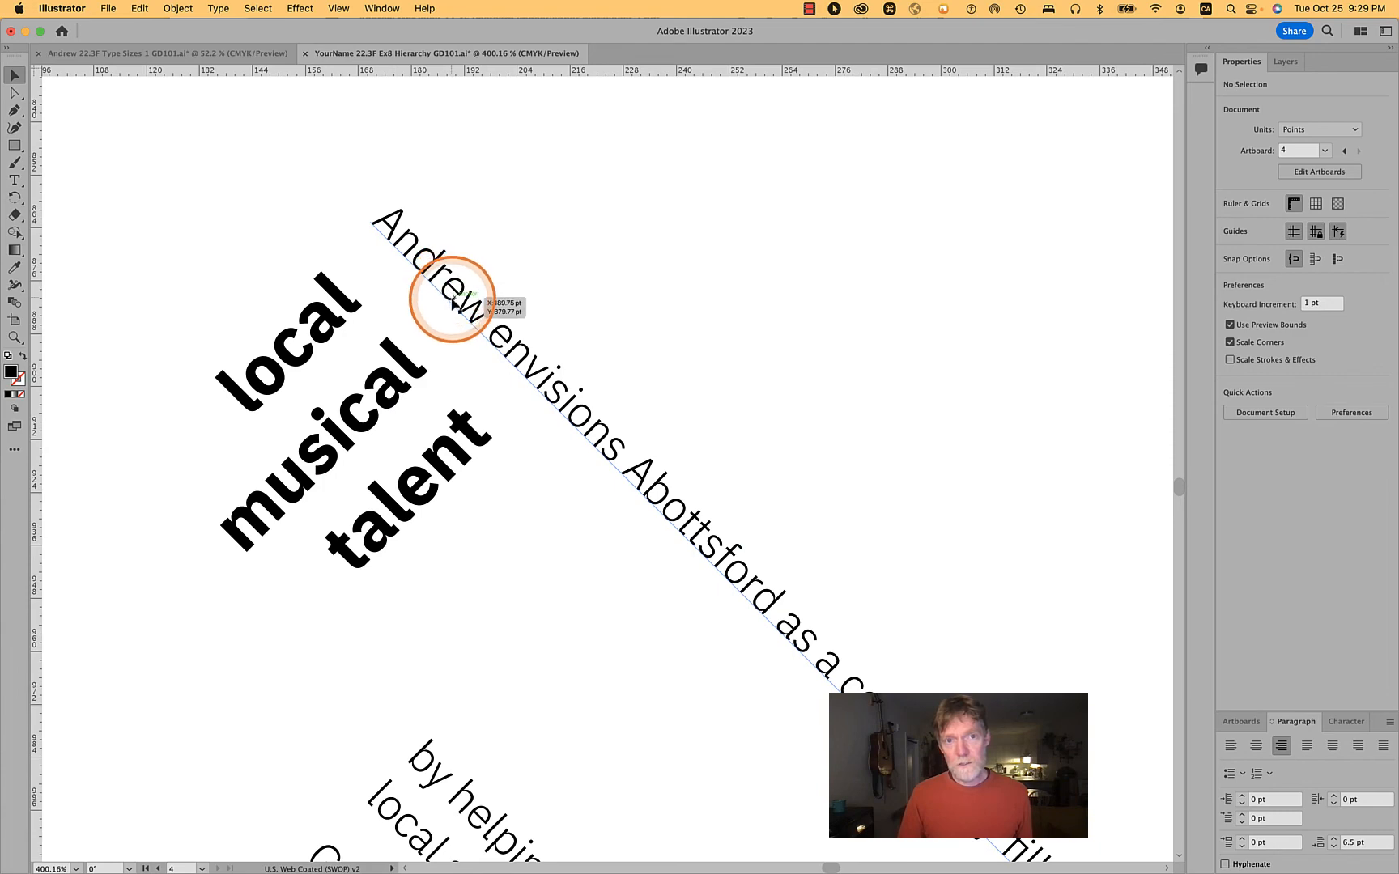
{"action": "scroll", "coordinate": [454, 304], "scroll_direction": "down", "scroll_amount": 5}
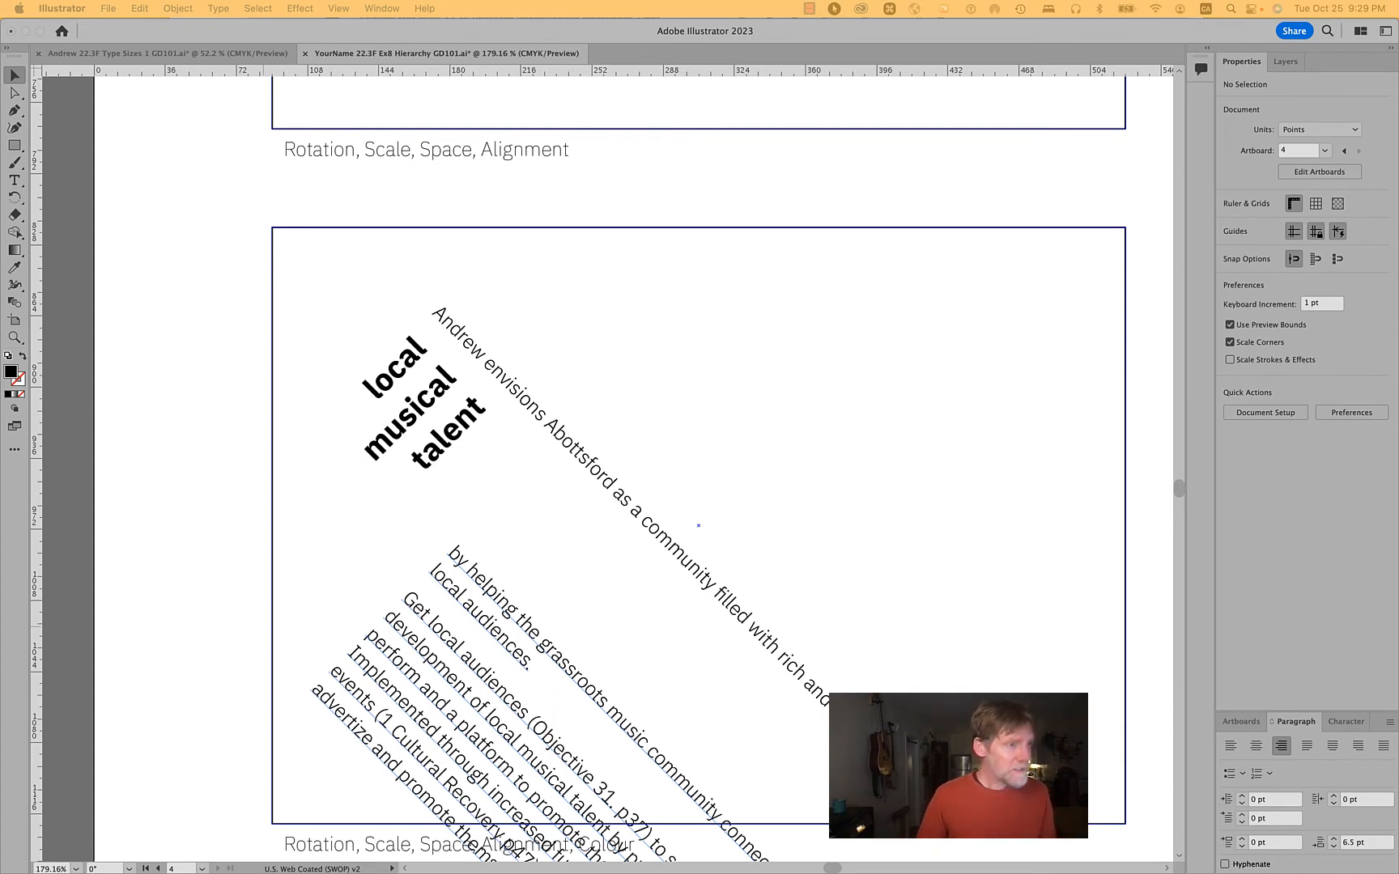
{"action": "key", "text": "space"}
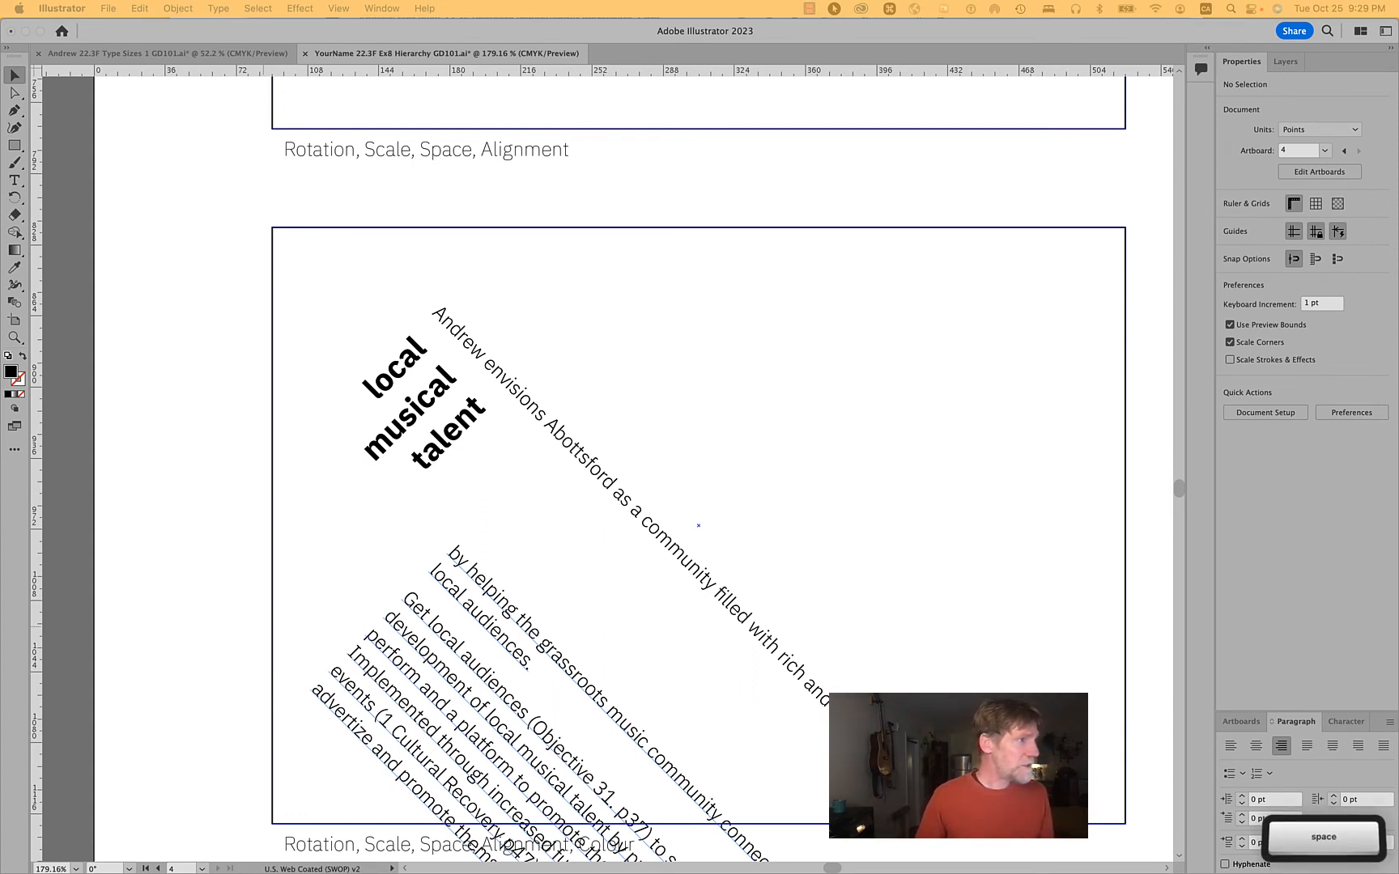
{"action": "double_click", "coordinate": [524, 382]}
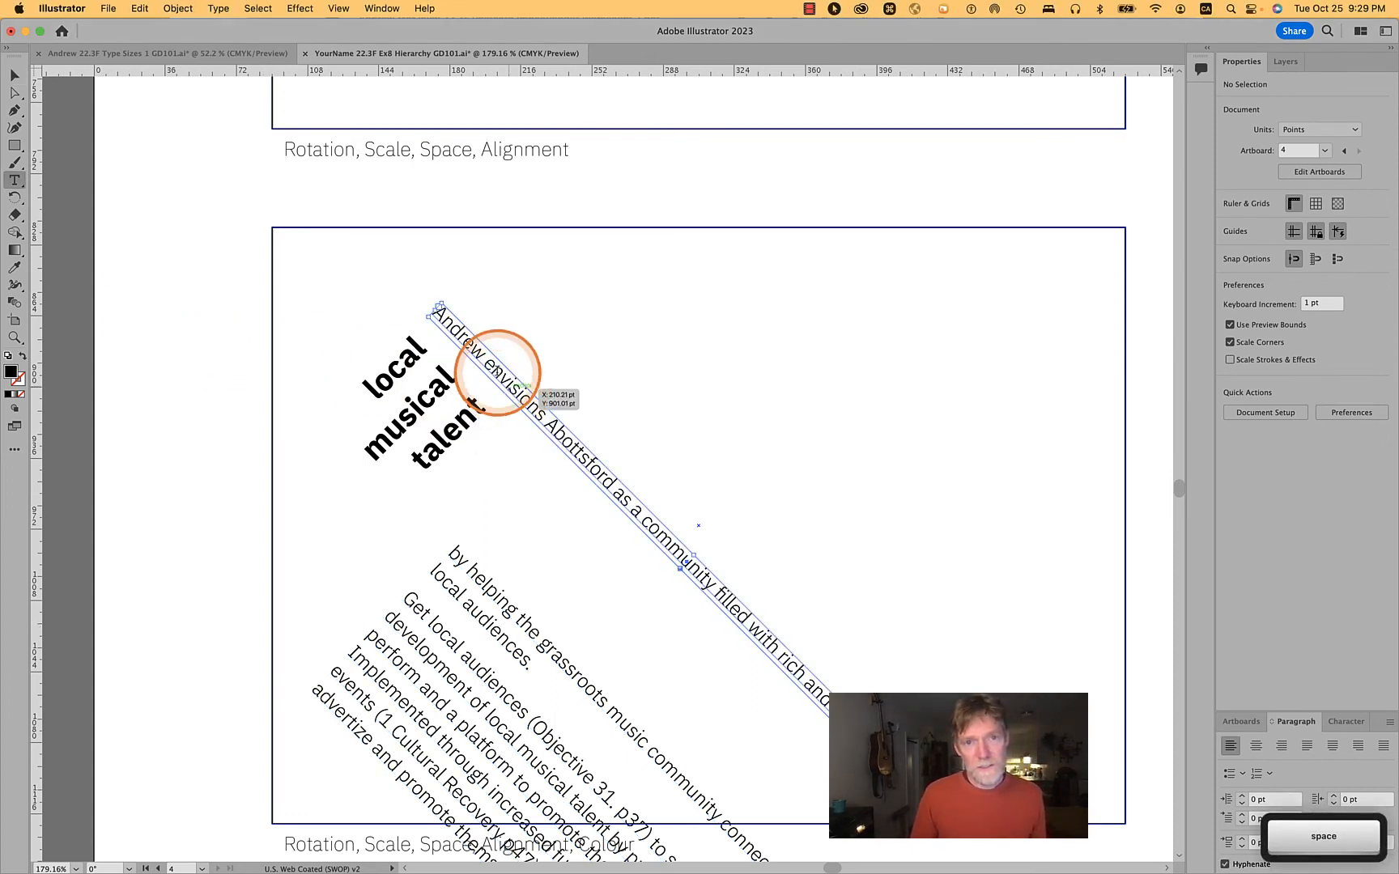
{"action": "left_click_drag", "start_coordinate": [495, 368], "coordinate": [417, 285]}
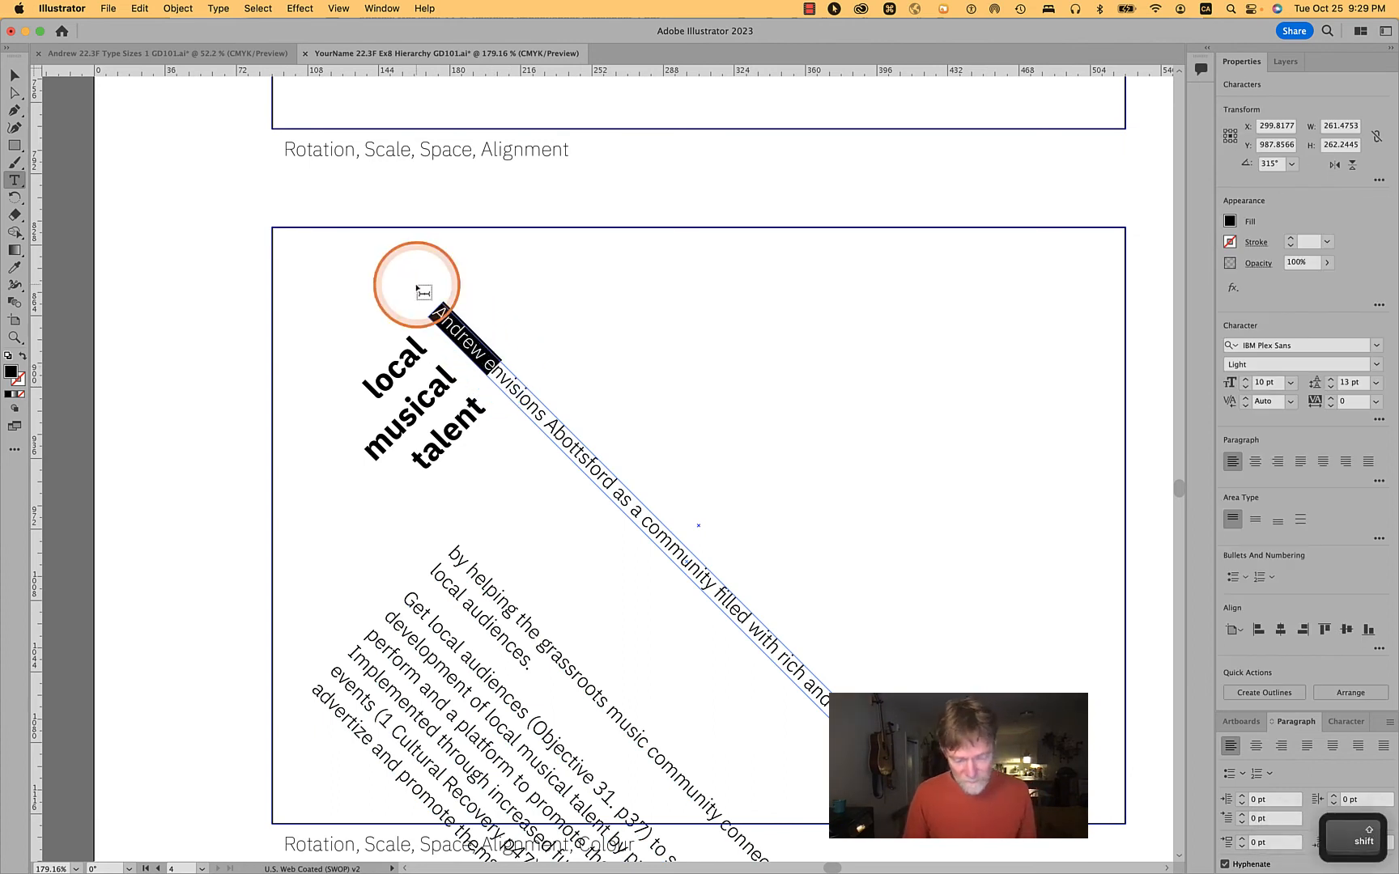
{"action": "type", "text": "E"}
{"action": "key", "text": "Right"}
{"action": "key", "text": "Right"}
{"action": "key", "text": "Right"}
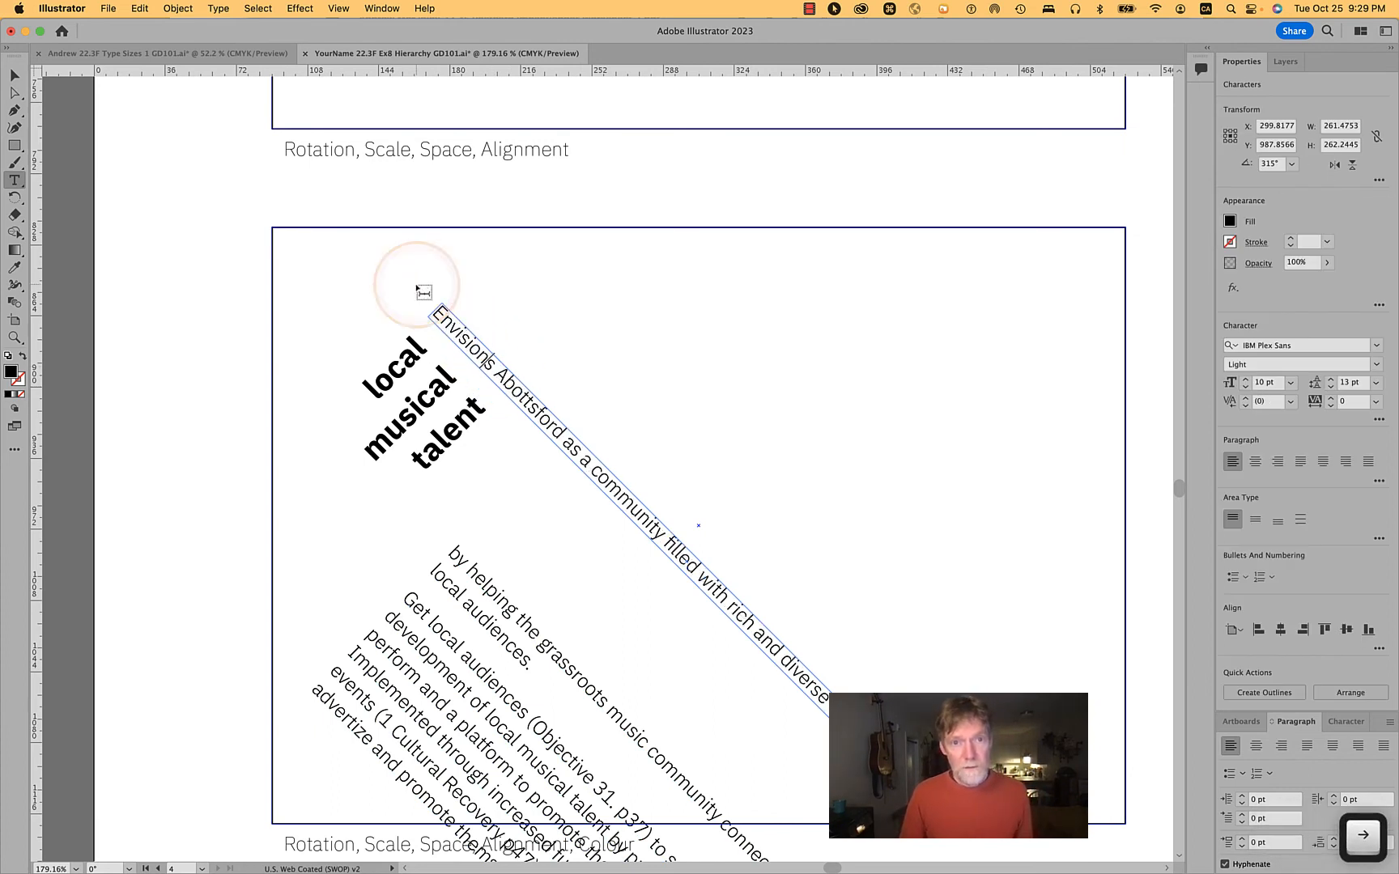
{"action": "key", "text": "shift+Right"}
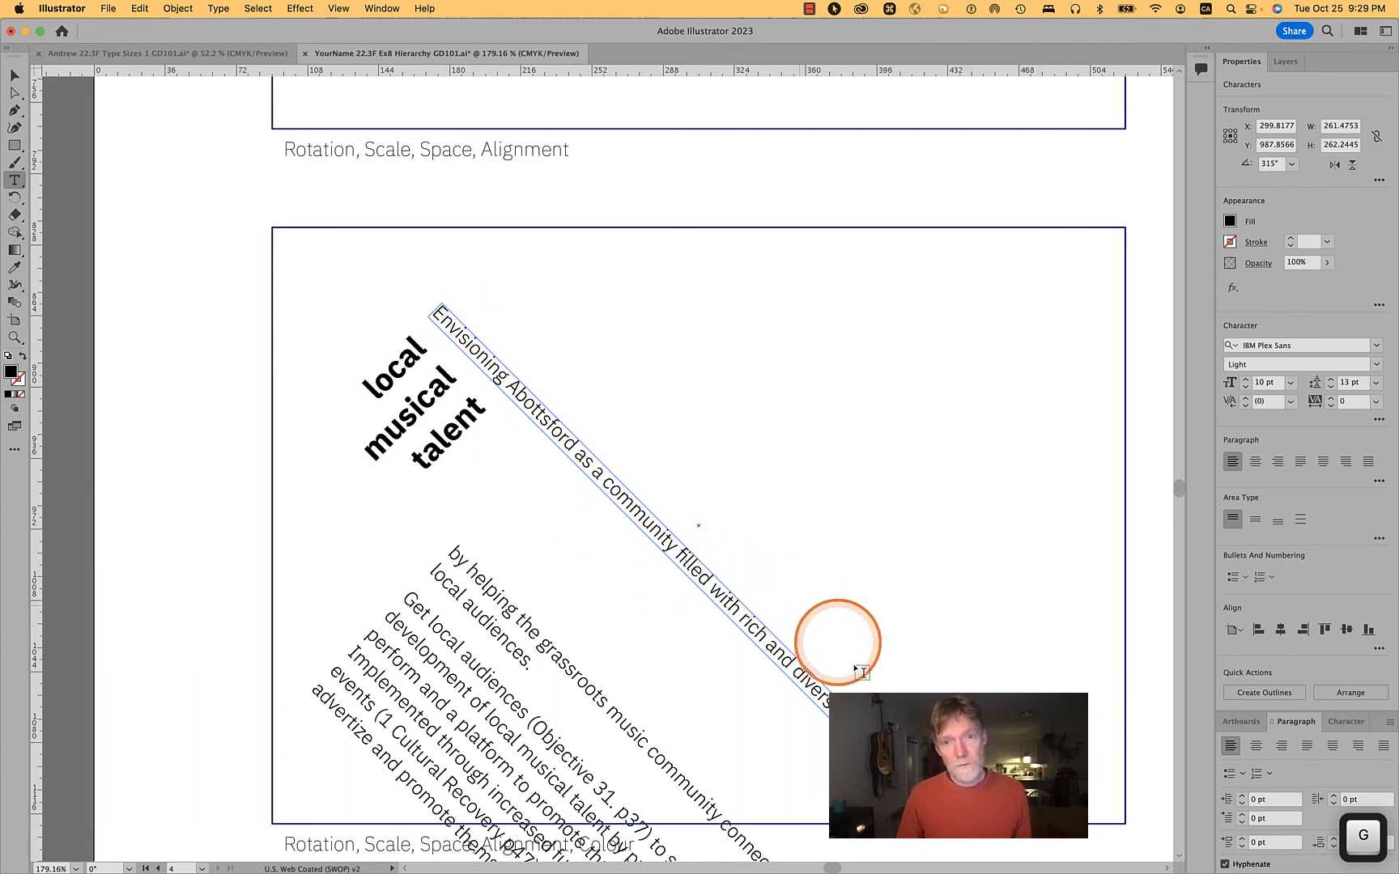
{"action": "left_click", "coordinate": [457, 414]}
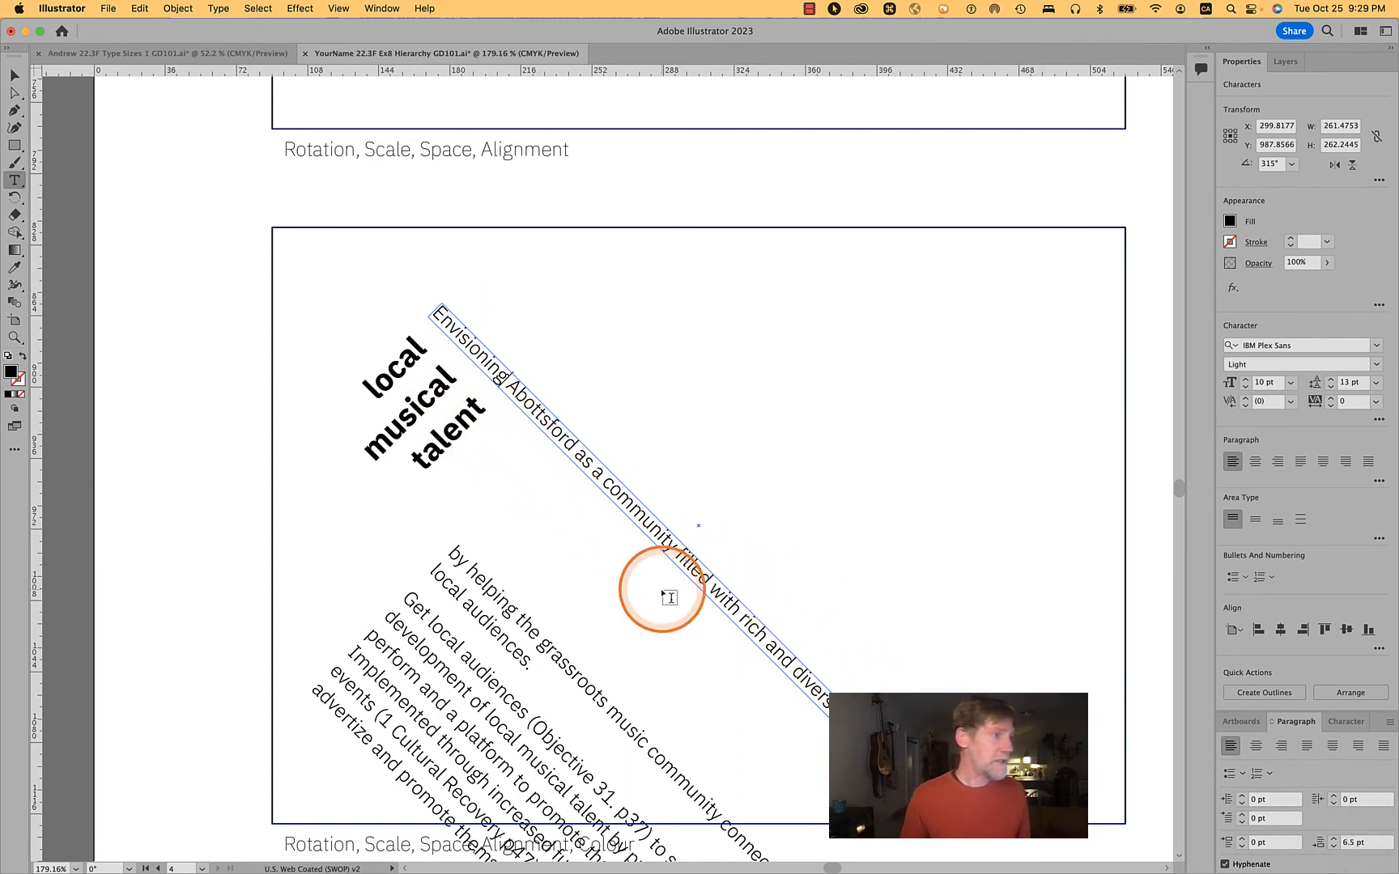
Shorten the opening line's frame to about 185 pt so it wraps after "community", and deepen it to about 23 pt for two lines.
{"action": "scroll", "coordinate": [874, 579], "scroll_direction": "down", "scroll_amount": 1}
{"action": "scroll", "coordinate": [875, 579], "scroll_direction": "left", "scroll_amount": 1}
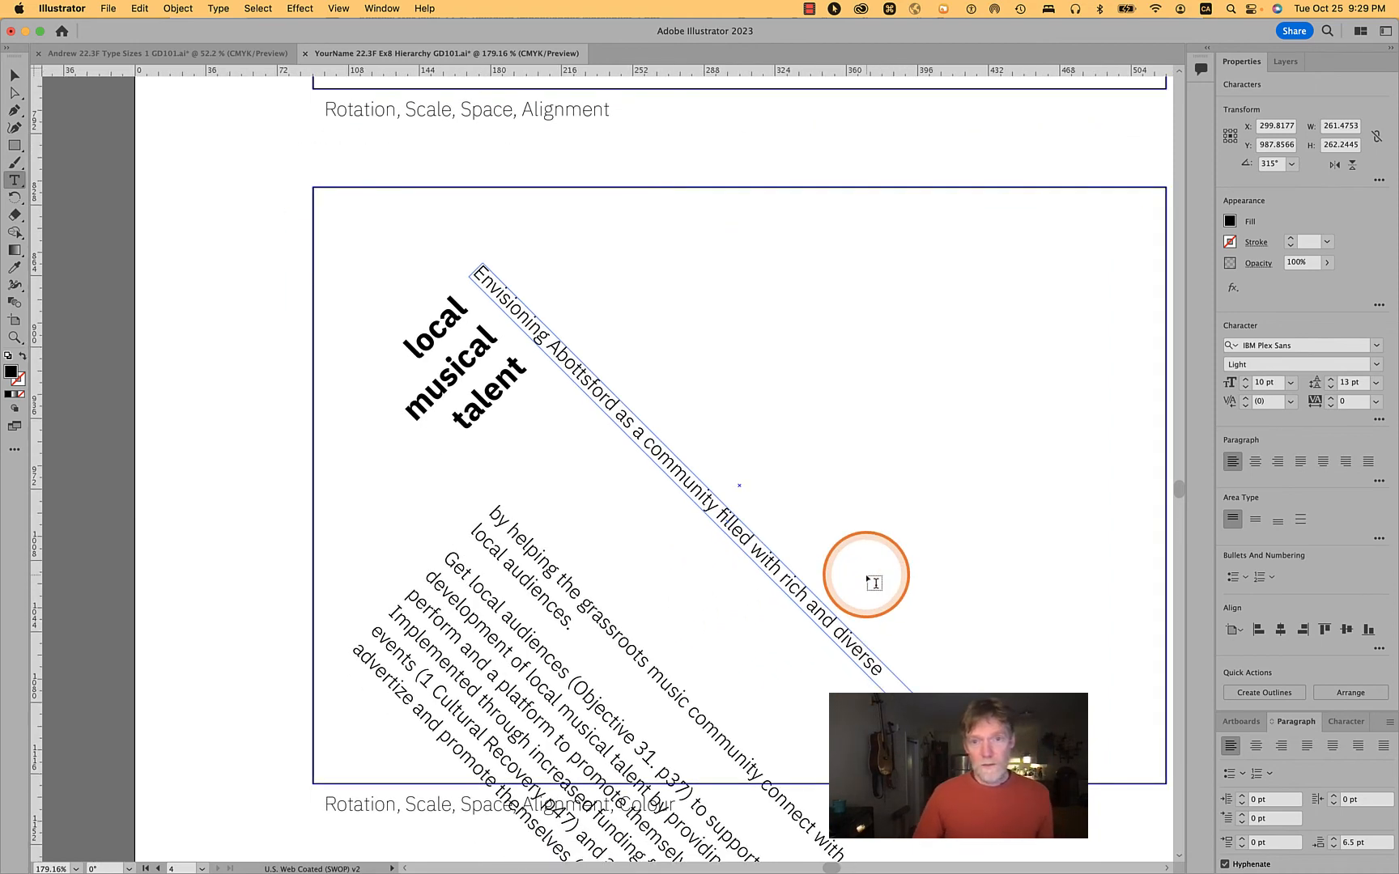
{"action": "key", "text": "Escape"}
{"action": "key", "text": "a"}
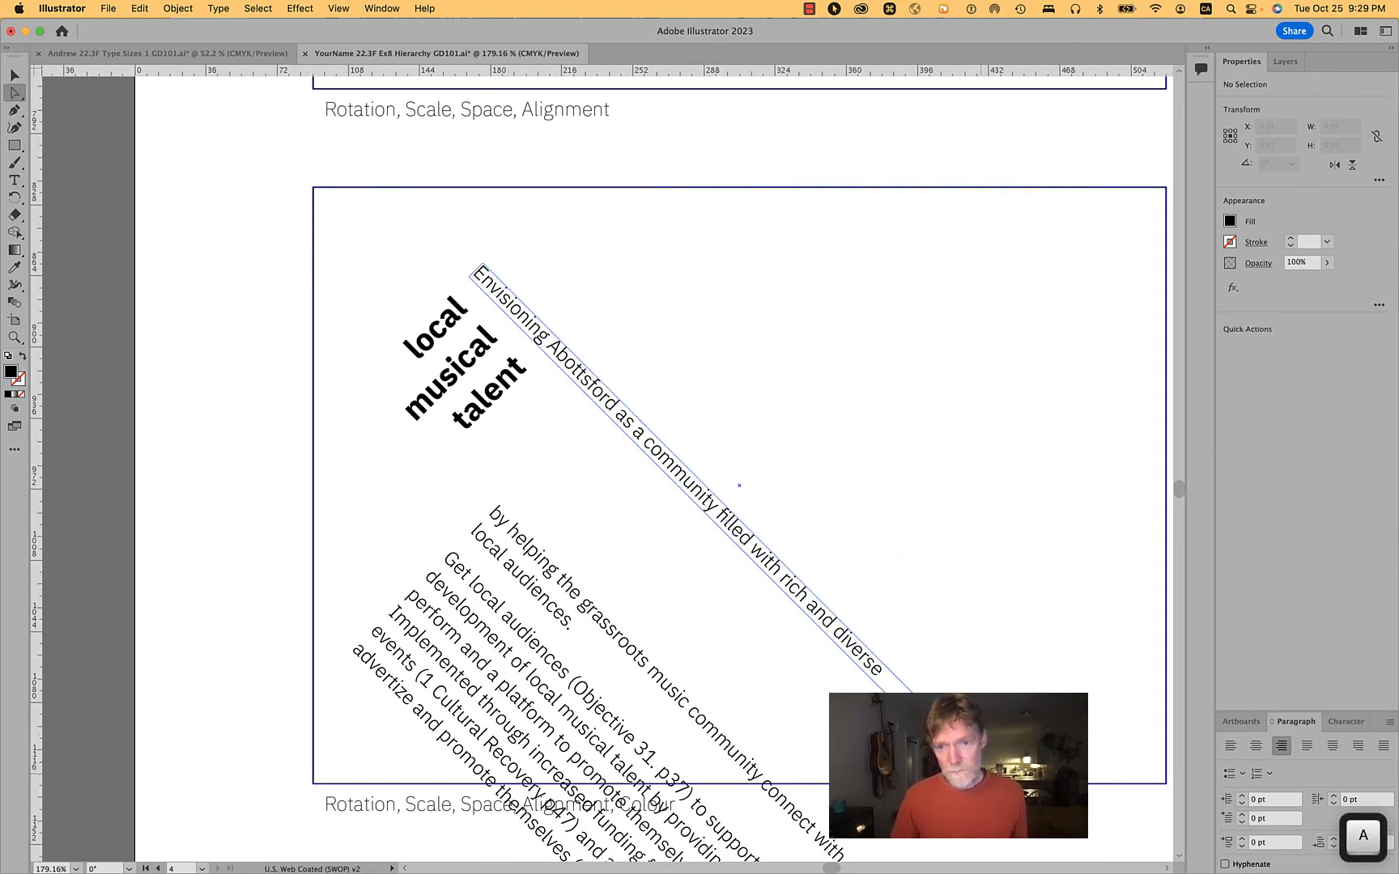
{"action": "left_click_drag", "start_coordinate": [908, 690], "coordinate": [781, 582]}
{"action": "key", "text": "super+z"}
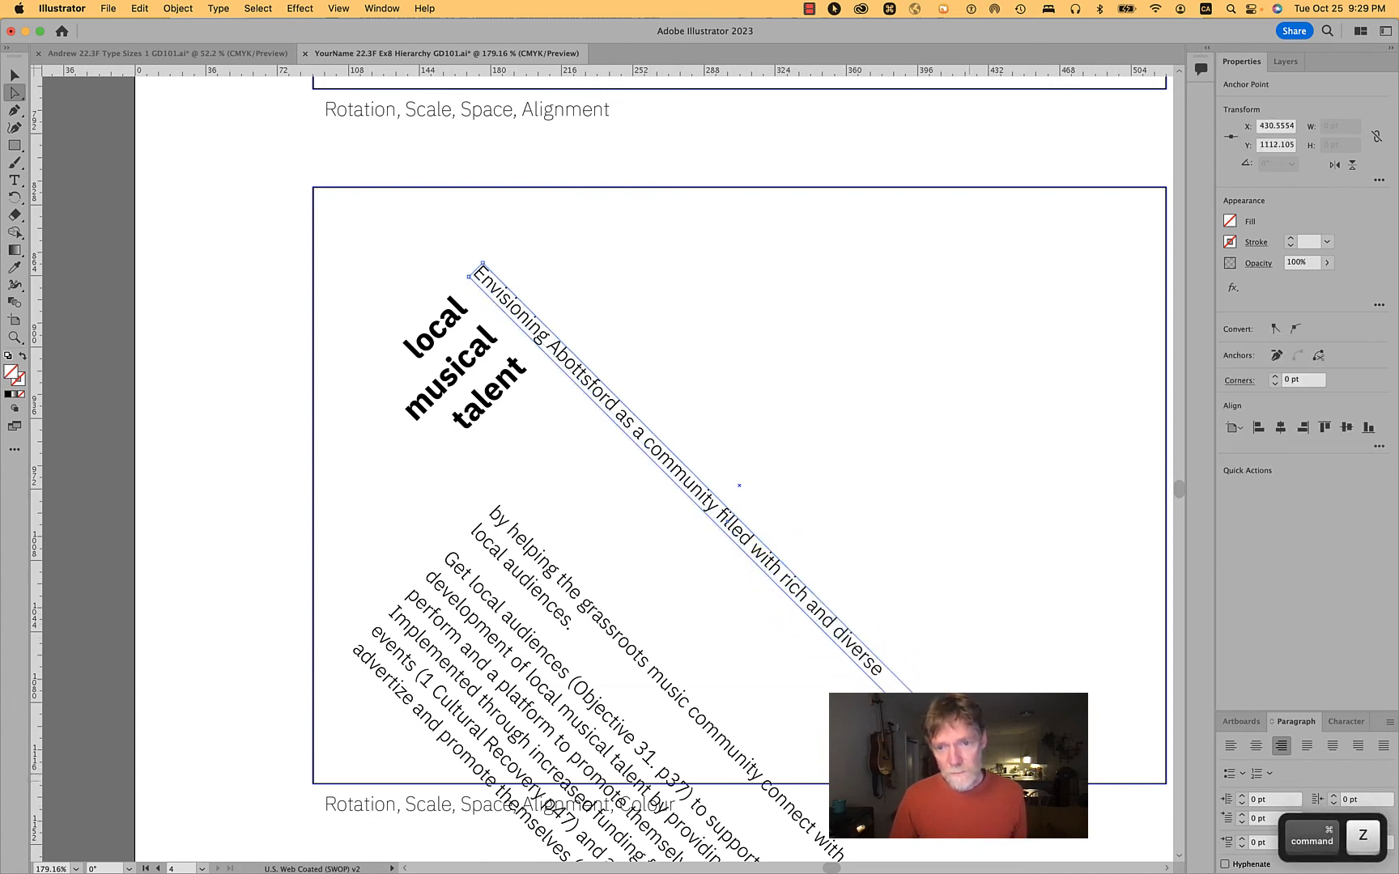
{"action": "left_click_drag", "start_coordinate": [911, 692], "coordinate": [720, 534]}
{"action": "left_click", "coordinate": [659, 559]}
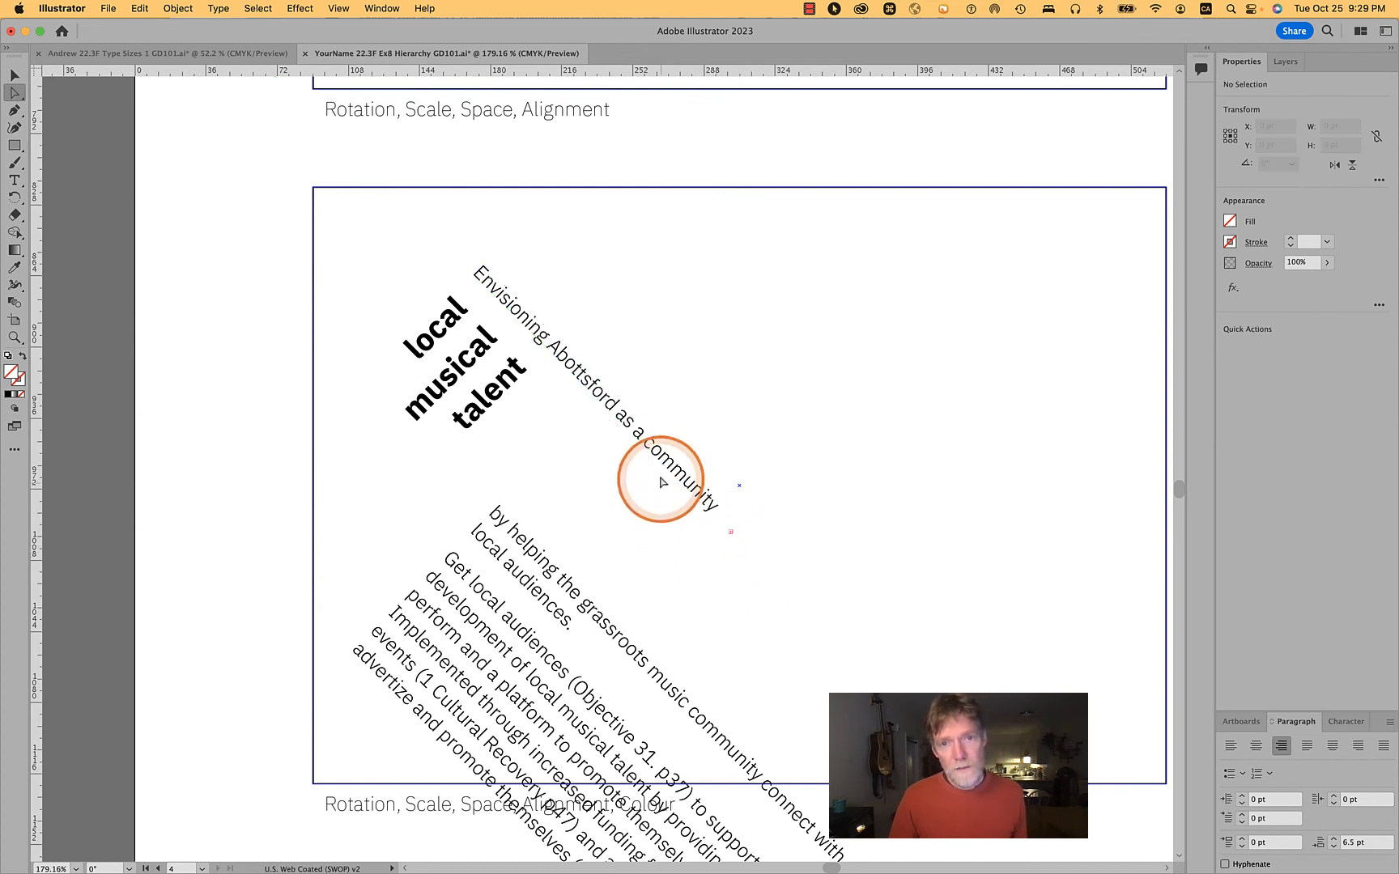
{"action": "left_click_drag", "start_coordinate": [660, 476], "coordinate": [642, 488]}
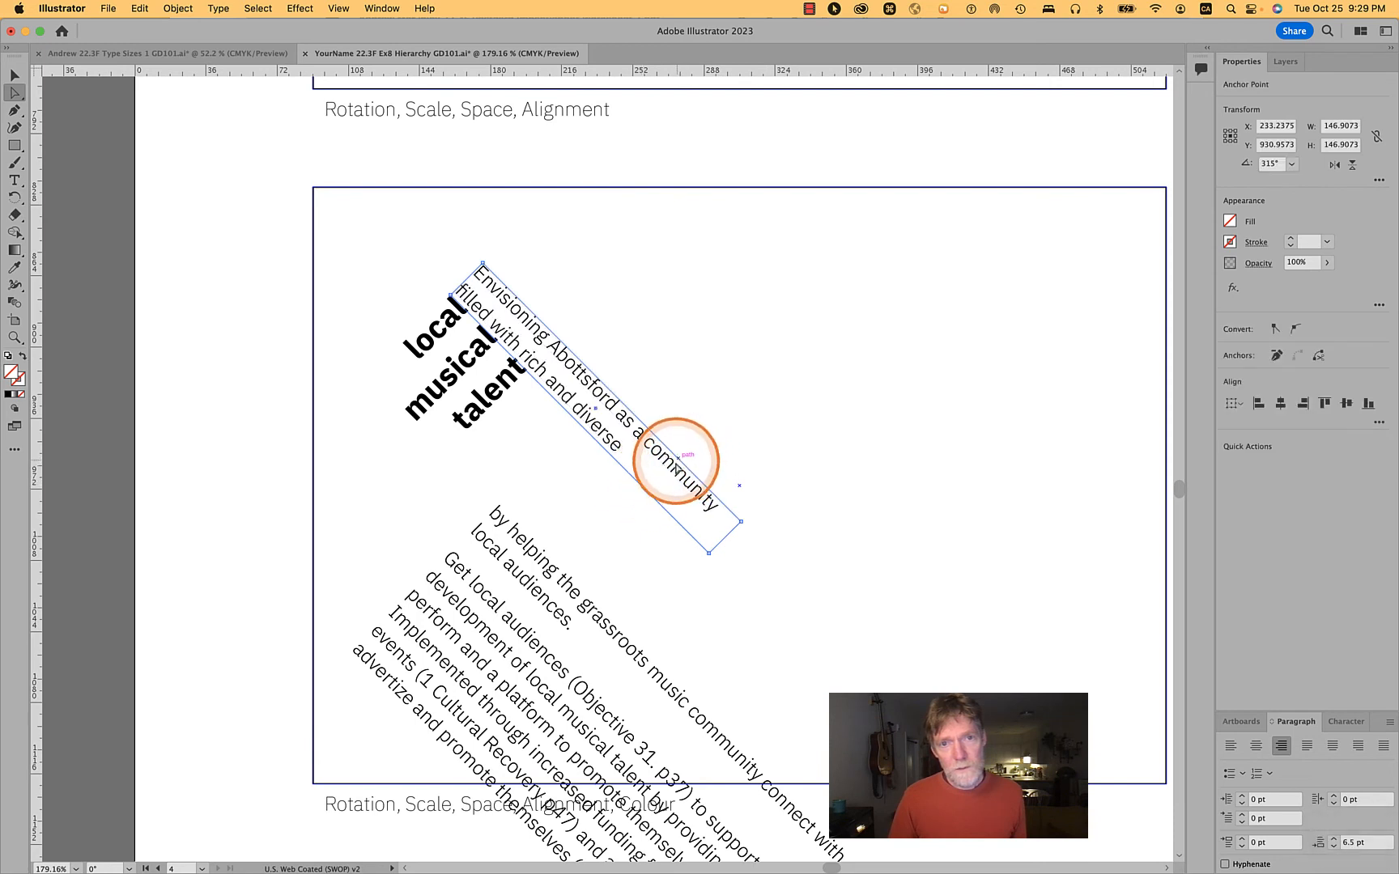
Turn on Auto Size in the Area Type Options of the two-line opening text.
{"action": "left_click", "coordinate": [673, 470]}
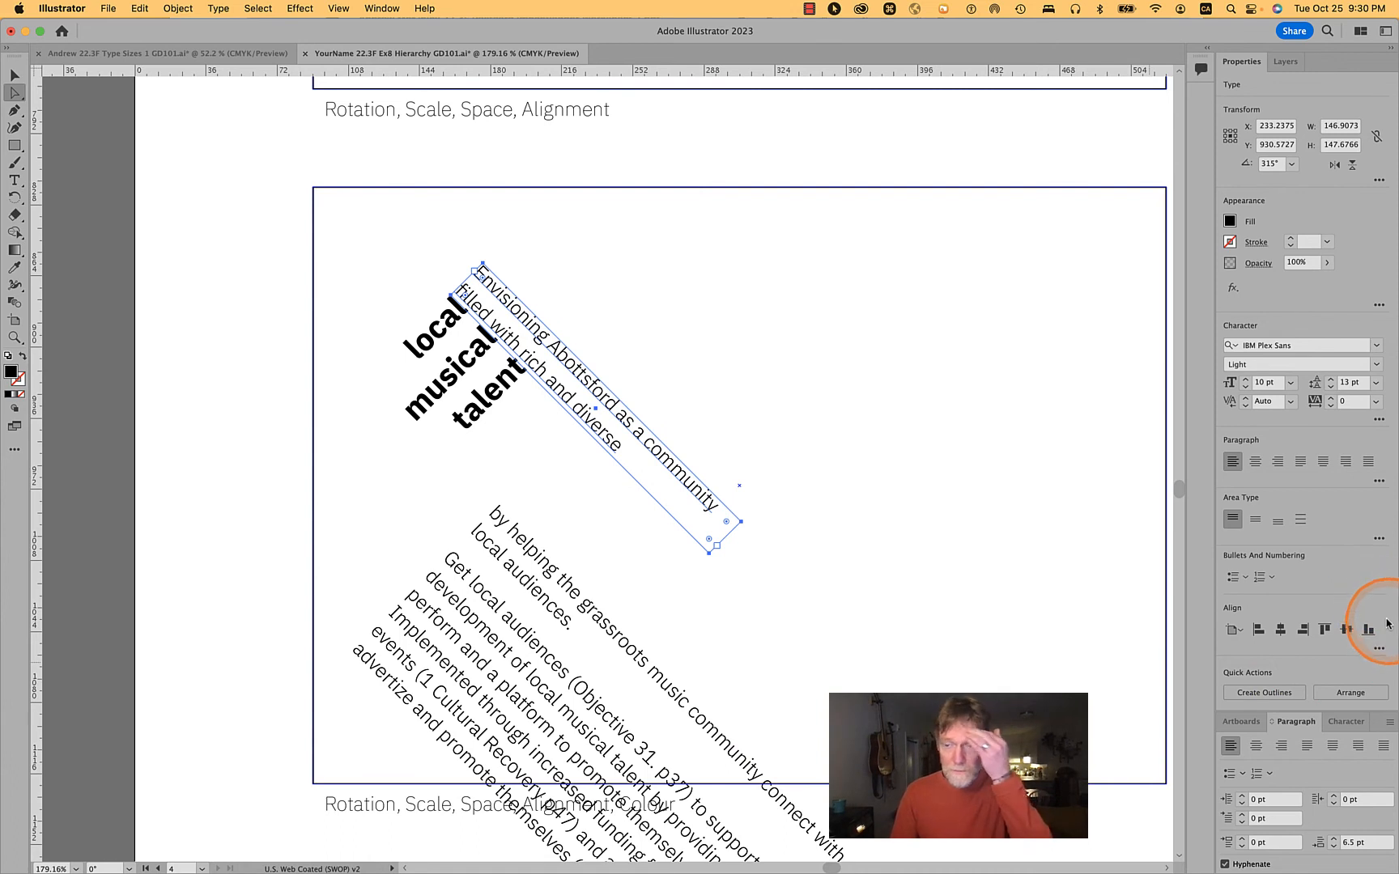
{"action": "left_click", "coordinate": [1381, 539]}
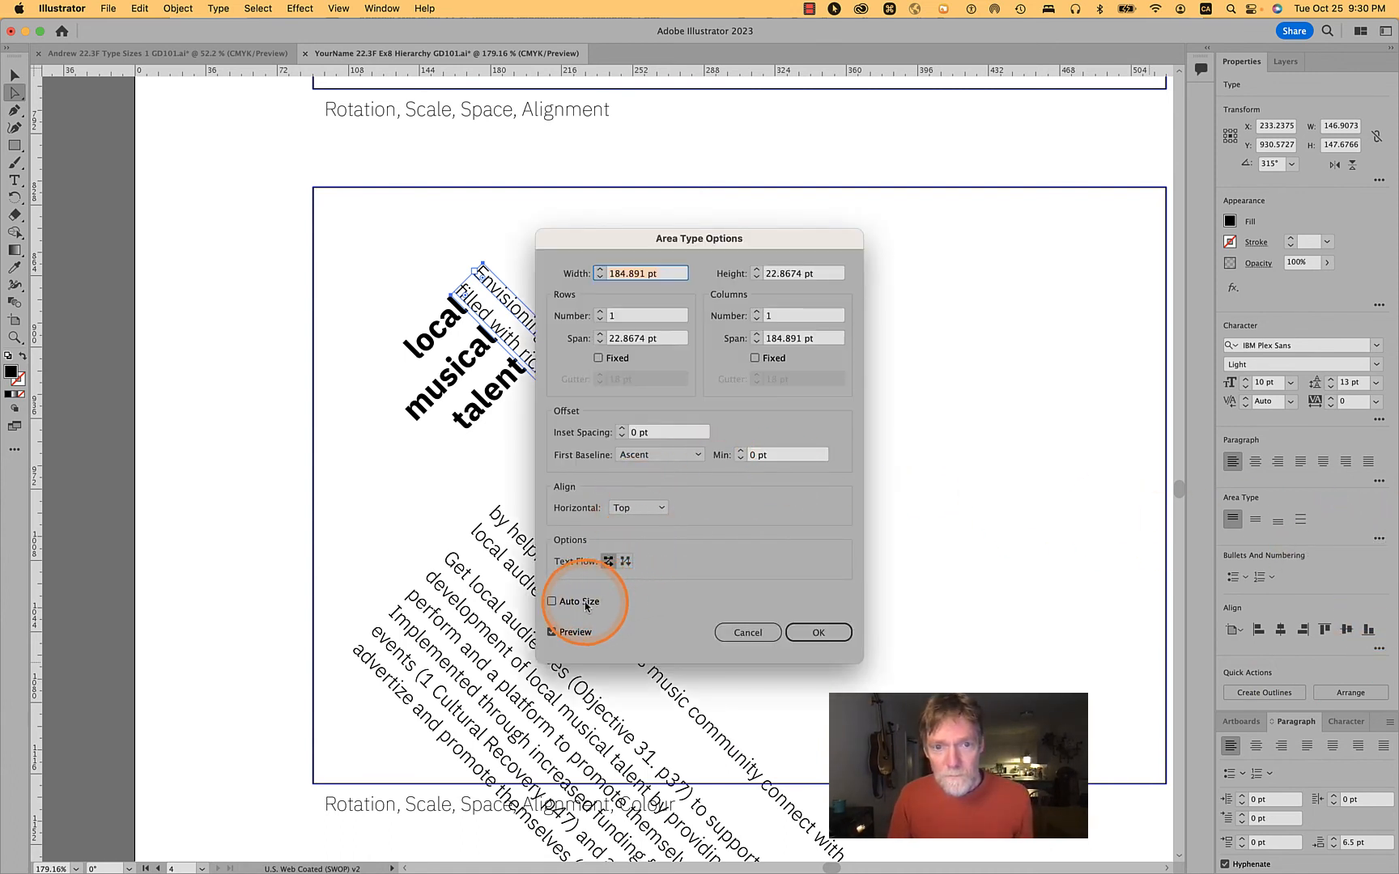
{"action": "left_click", "coordinate": [819, 632]}
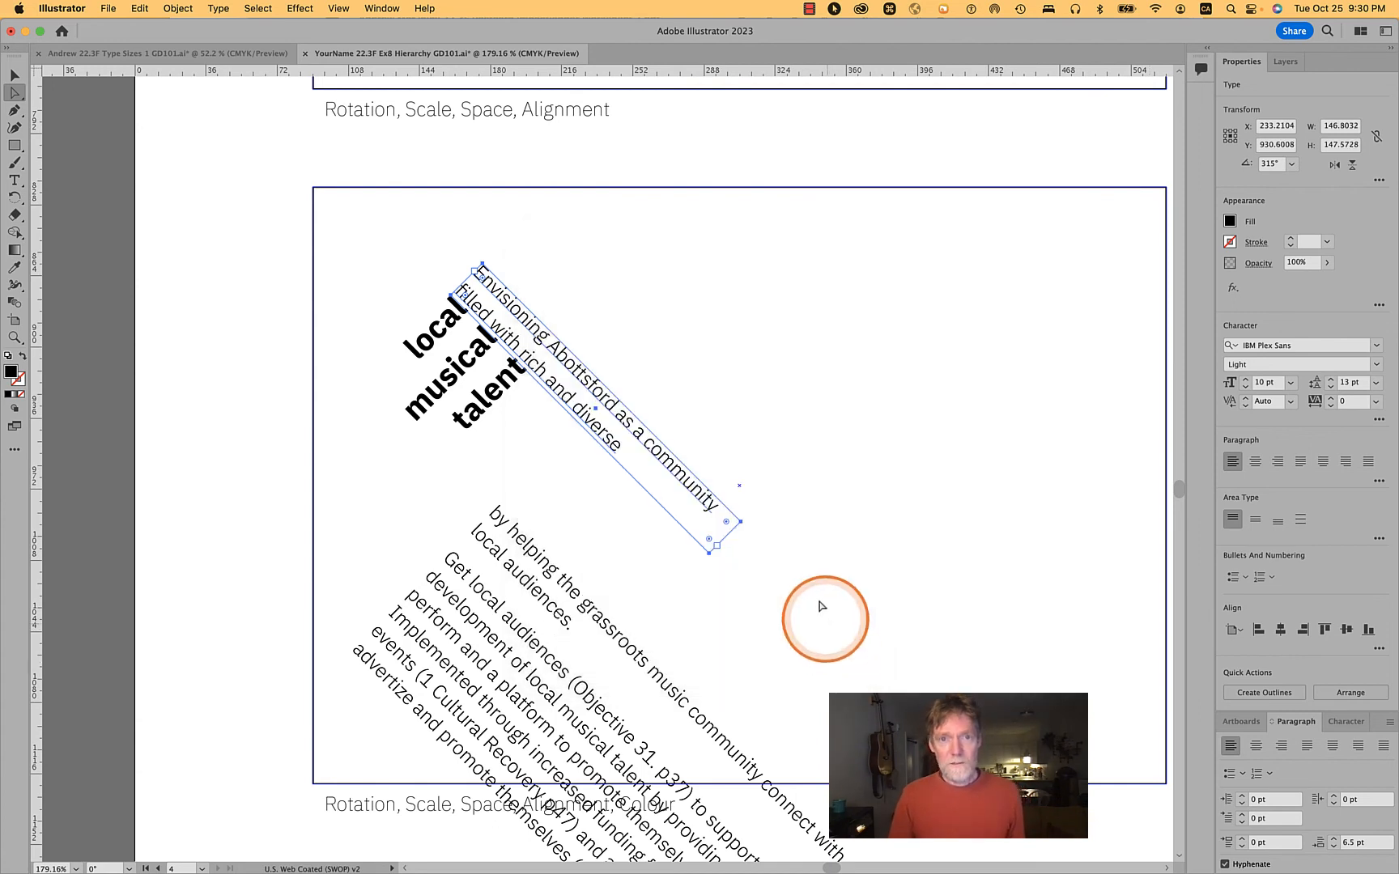
{"action": "left_click", "coordinate": [820, 415]}
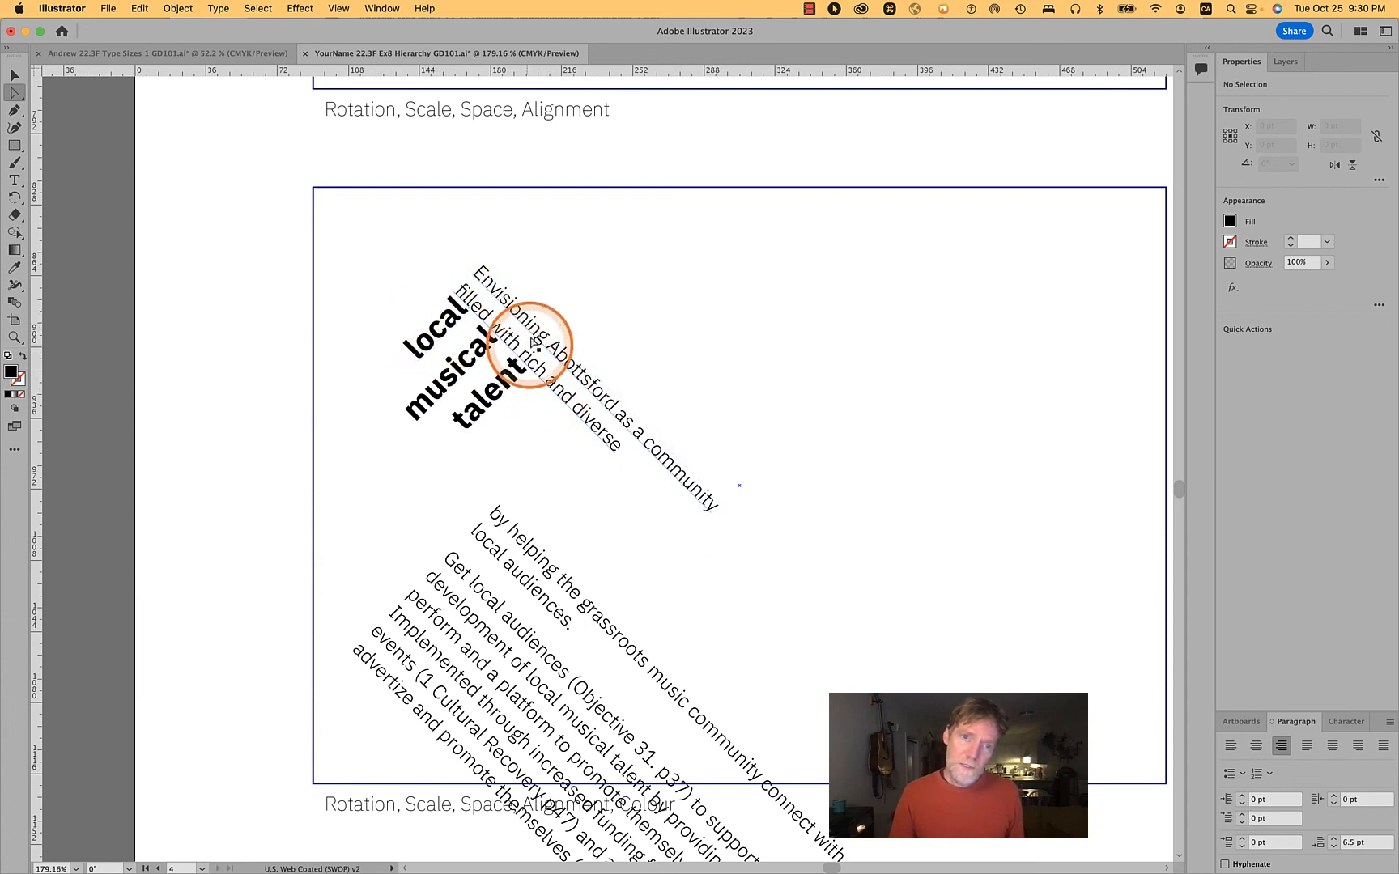
Move the two-line opening text up and right, clear of the right-aligned edge of "local musical talent".
{"action": "left_click_drag", "start_coordinate": [532, 335], "coordinate": [546, 322]}
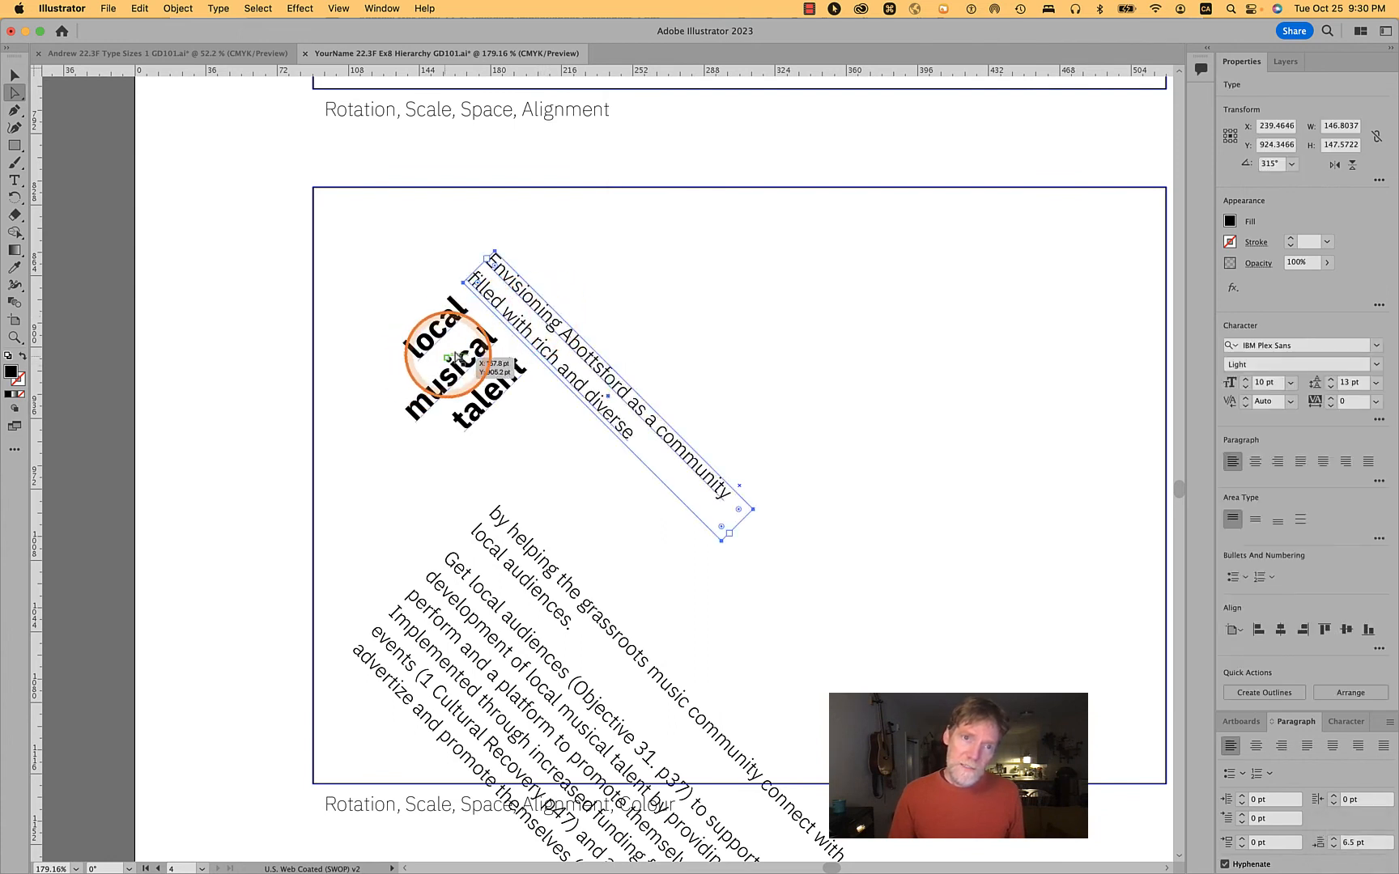
{"action": "scroll", "coordinate": [472, 344], "scroll_direction": "up", "scroll_amount": 6}
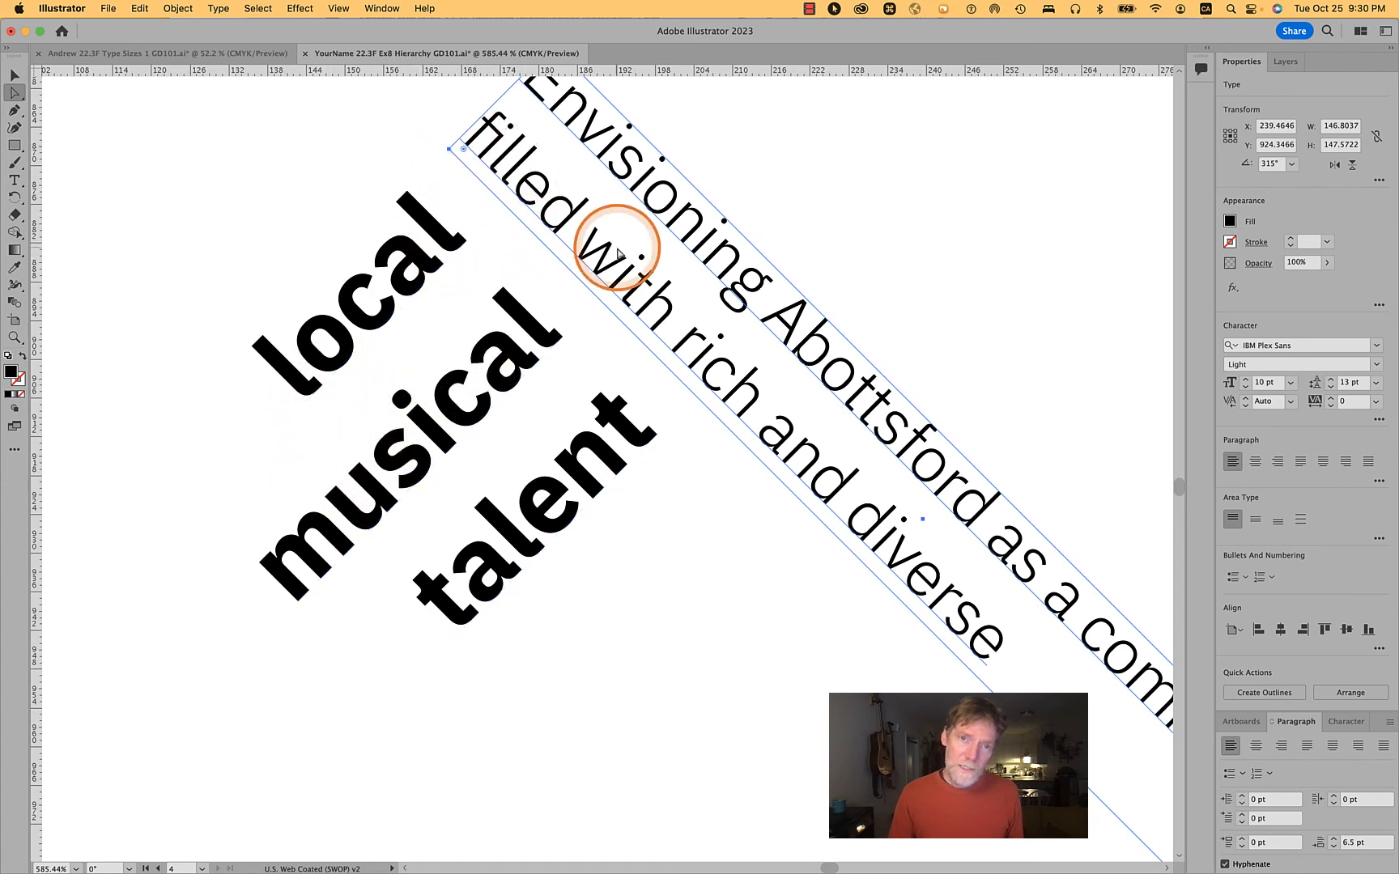
{"action": "left_click_drag", "start_coordinate": [607, 267], "coordinate": [635, 260]}
{"action": "left_click", "coordinate": [227, 223]}
Move the body text right and duplicate it, keeping only the "by helping" paragraph in the copy and only "Get local audiences" in the original.
{"action": "scroll", "coordinate": [227, 223], "scroll_direction": "down", "scroll_amount": 10}
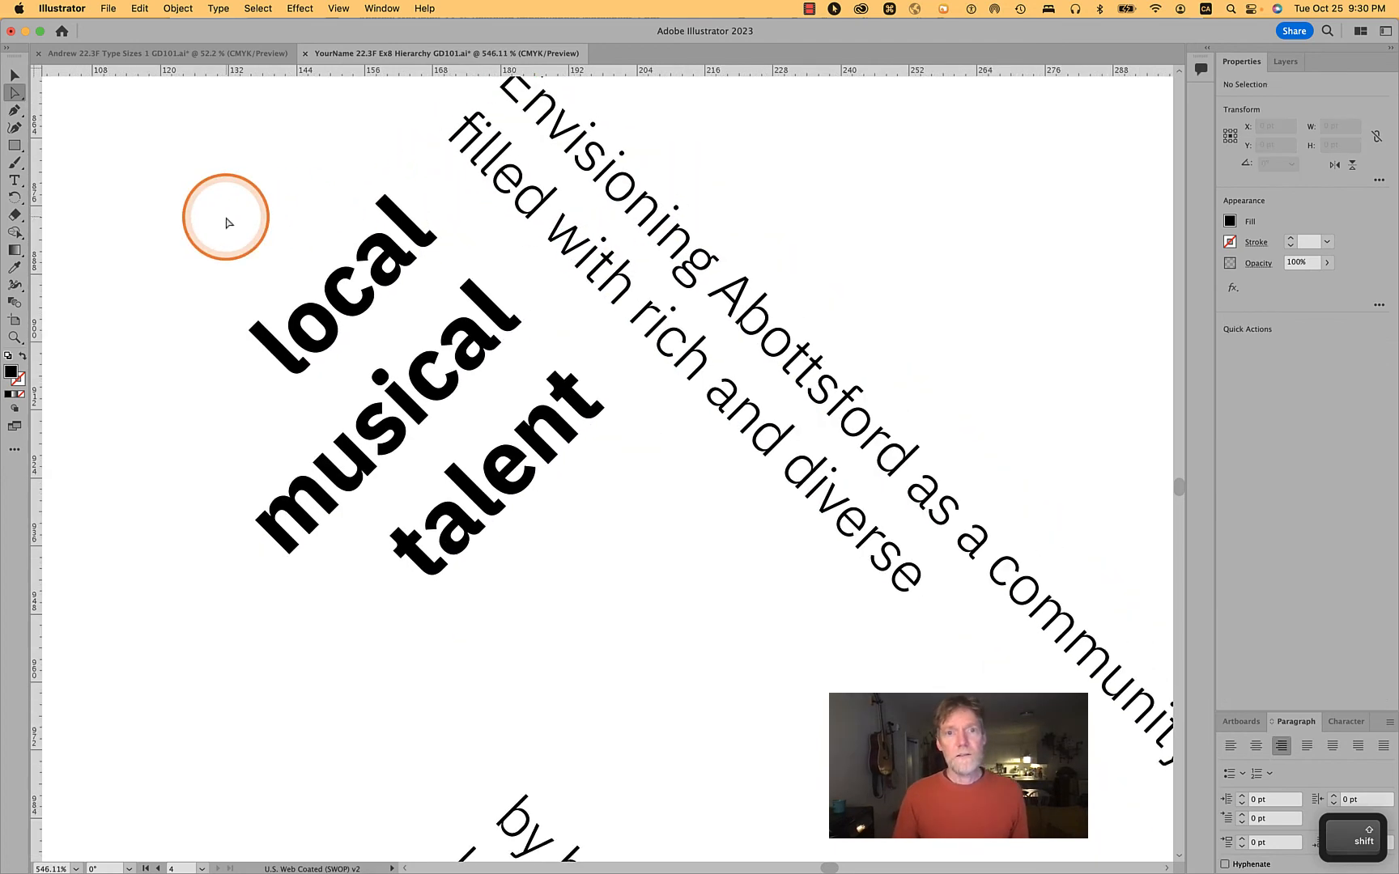
{"action": "scroll", "coordinate": [226, 223], "scroll_direction": "down", "scroll_amount": 1}
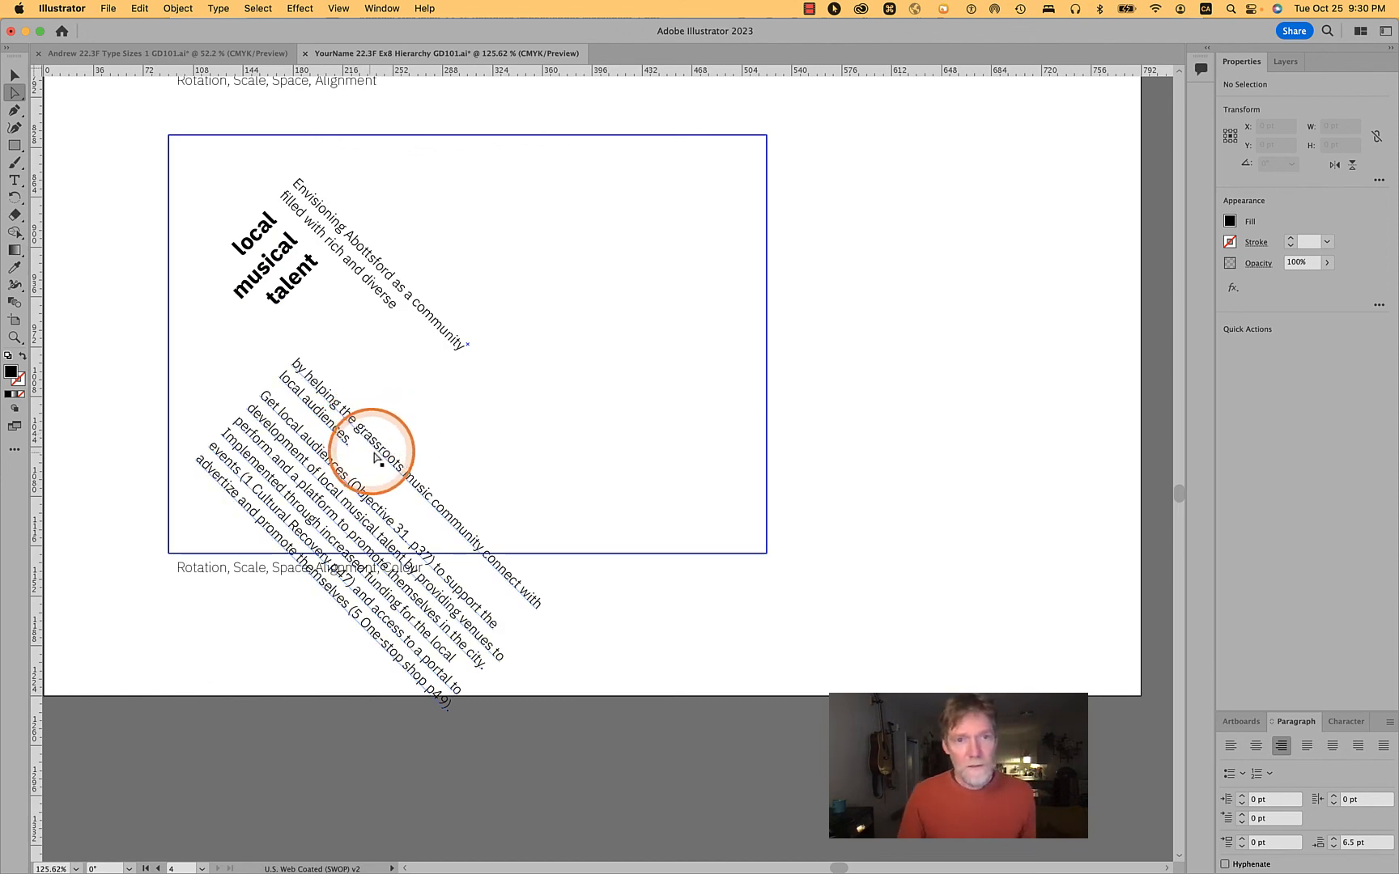
{"action": "left_click_drag", "start_coordinate": [372, 441], "coordinate": [588, 576]}
{"action": "left_click", "coordinate": [696, 445]}
{"action": "double_click", "coordinate": [694, 446]}
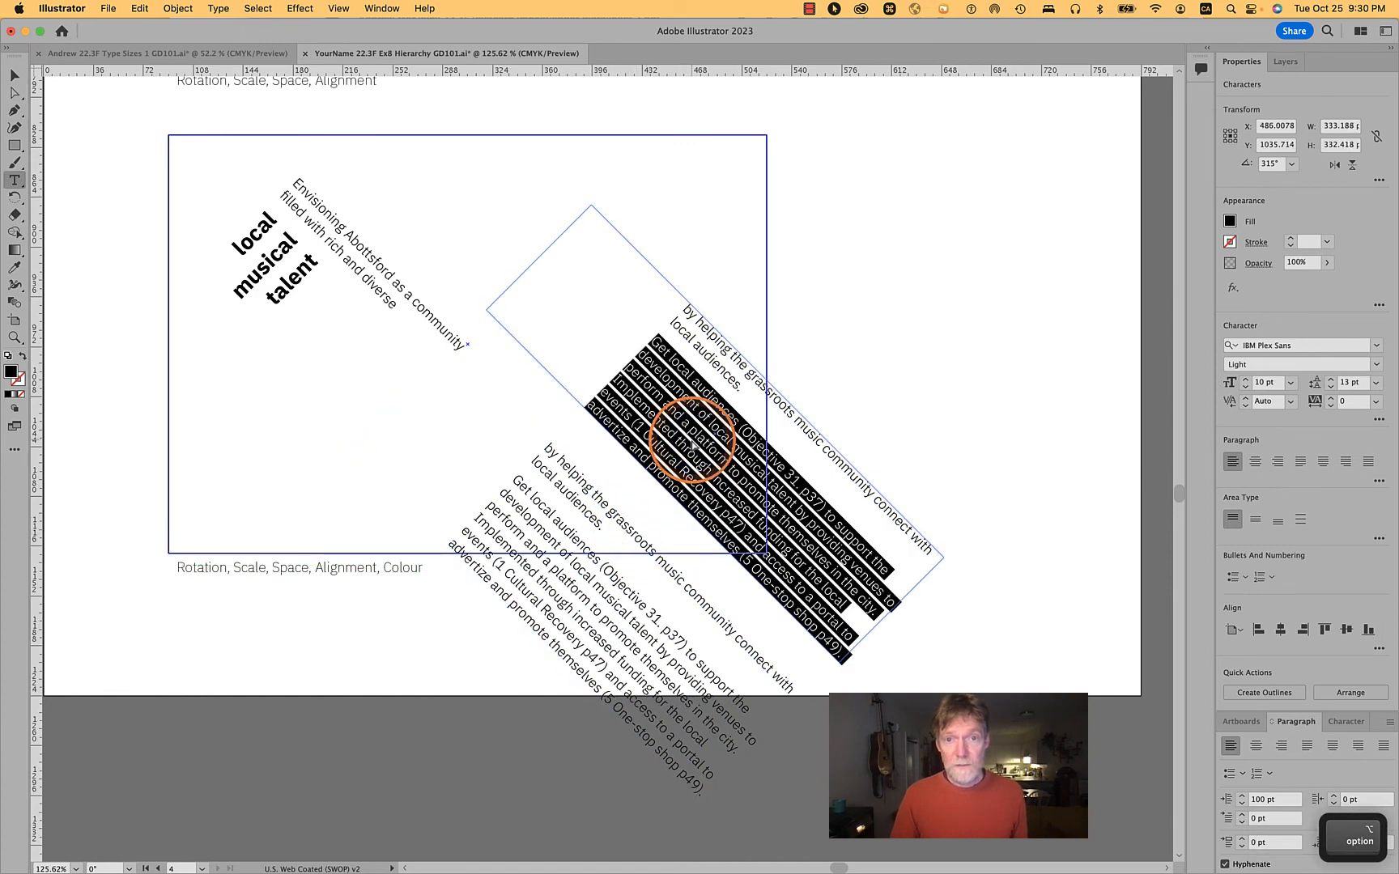
{"action": "key", "text": "BackSpace"}
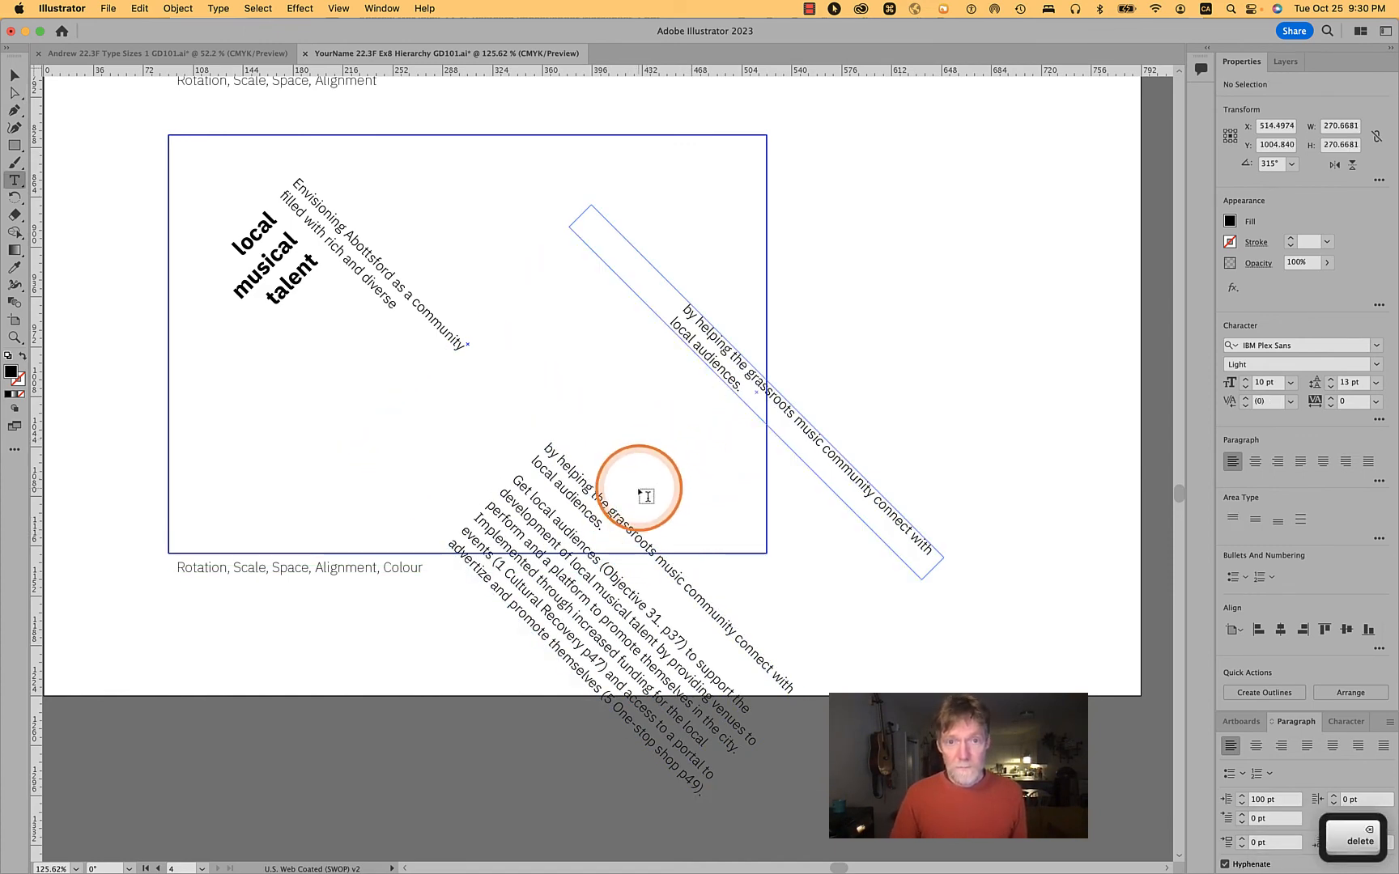
{"action": "triple_click", "coordinate": [589, 507]}
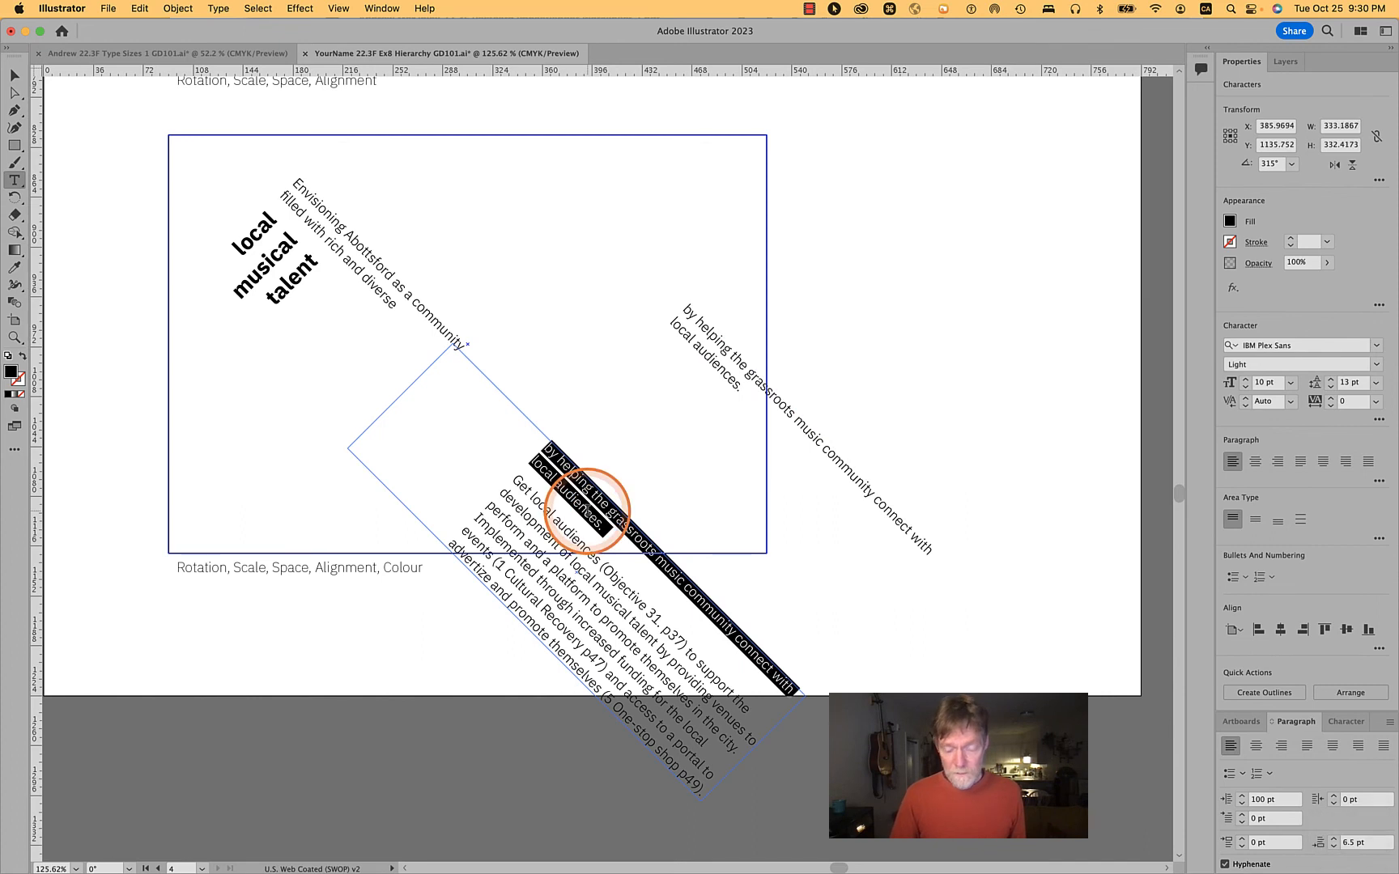
{"action": "key", "text": "BackSpace"}
Set the left indent of both separated body paragraphs to 0 pt.
{"action": "left_click", "coordinate": [571, 521], "text": "super"}
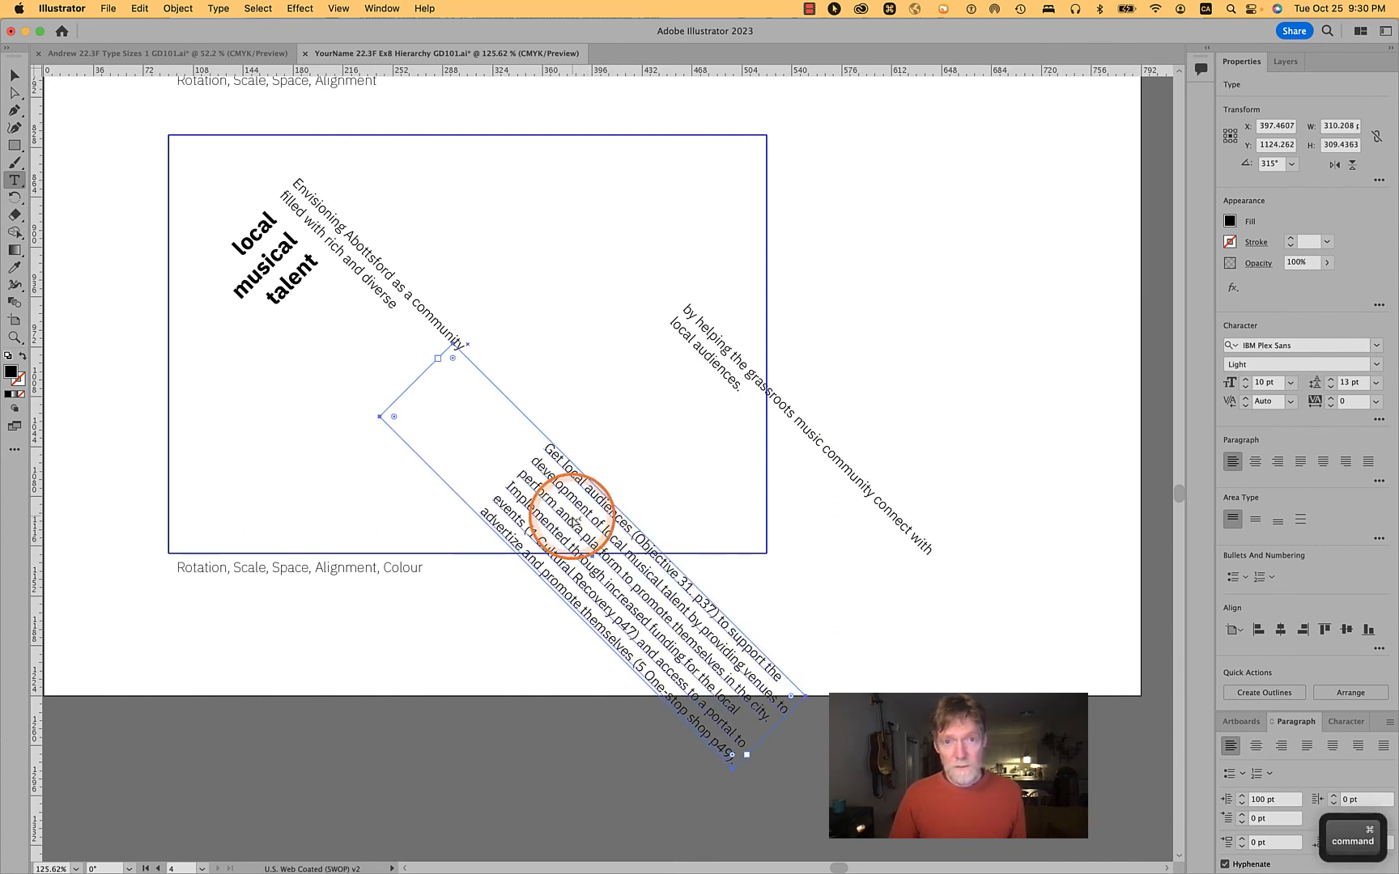
{"action": "key", "text": "v"}
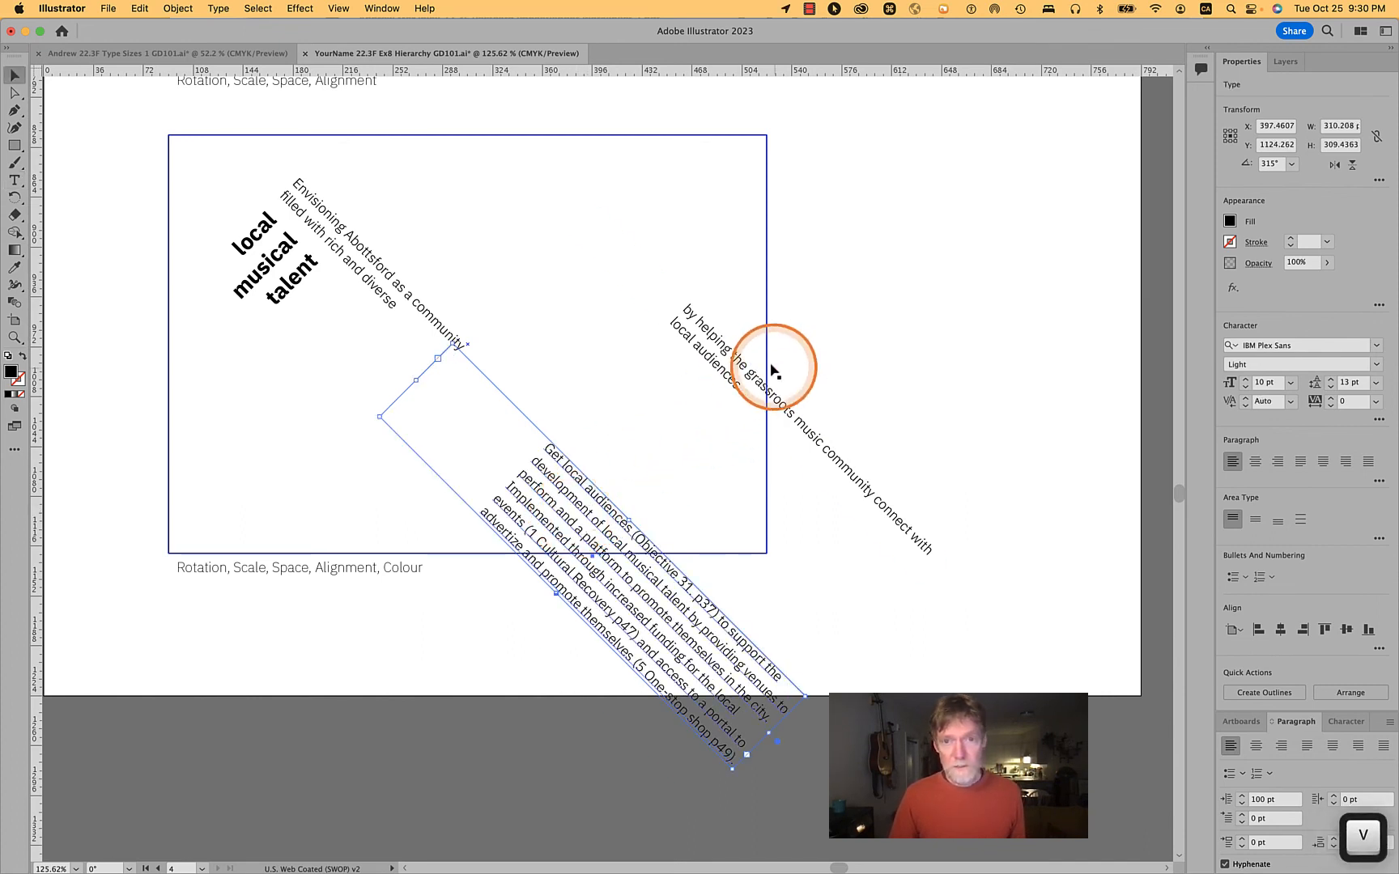
{"action": "left_click", "coordinate": [738, 377], "text": "shift"}
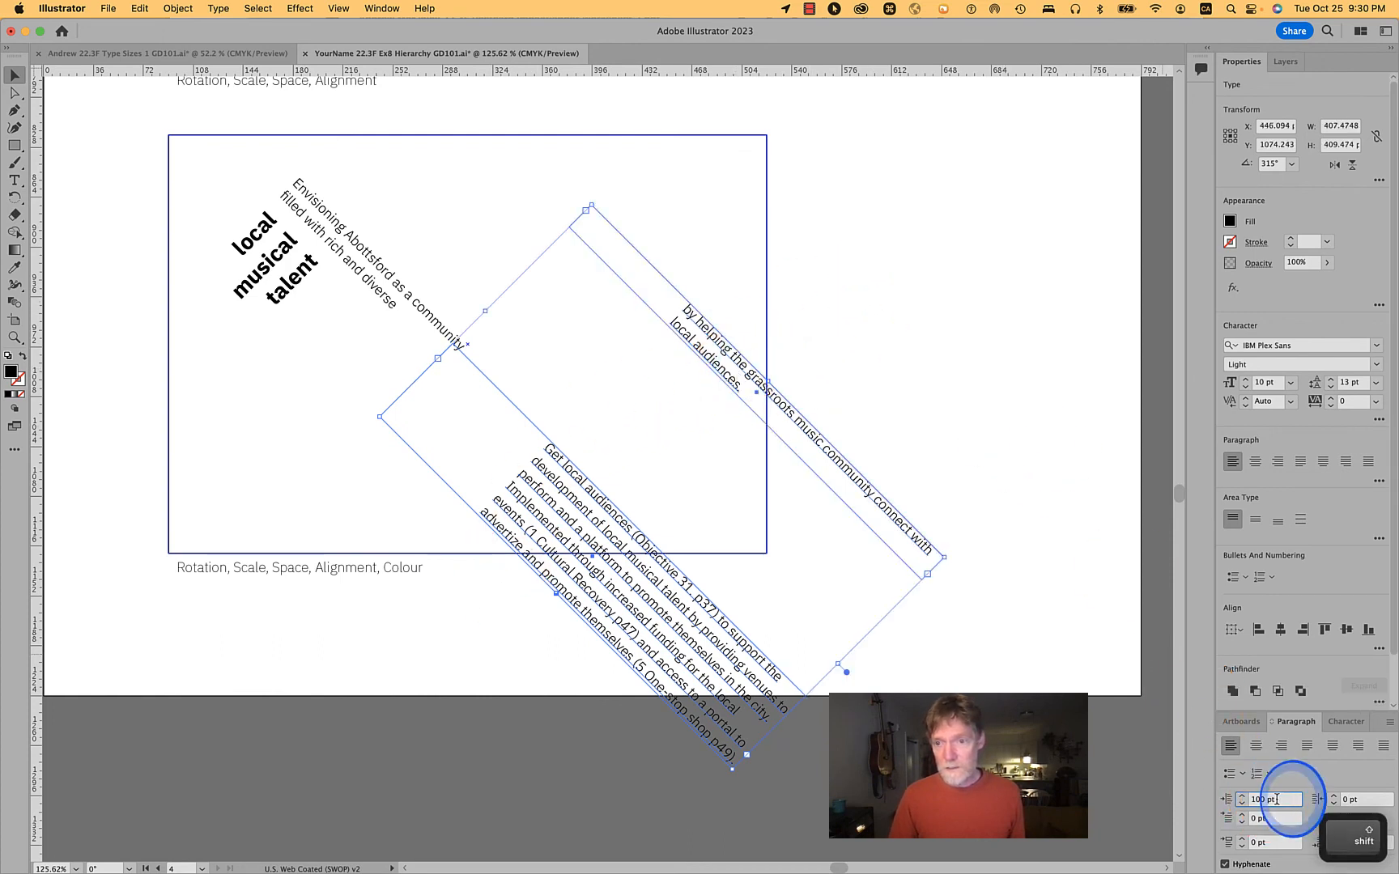
{"action": "key", "text": "Return"}
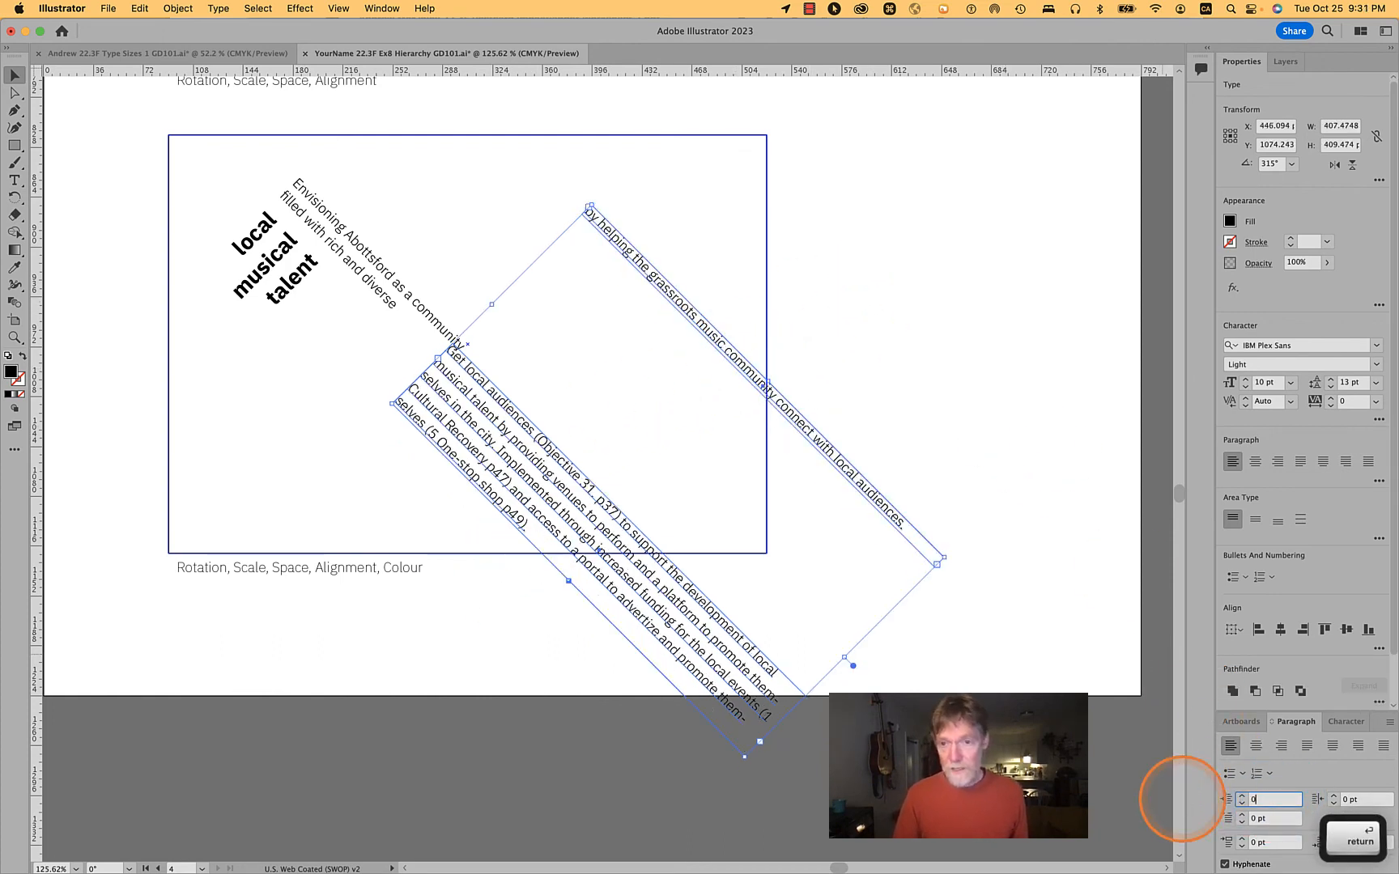
Narrow and deepen the "Get local audiences" text frame to a bounding box about 212 pt wide and high.
{"action": "left_click", "coordinate": [974, 607]}
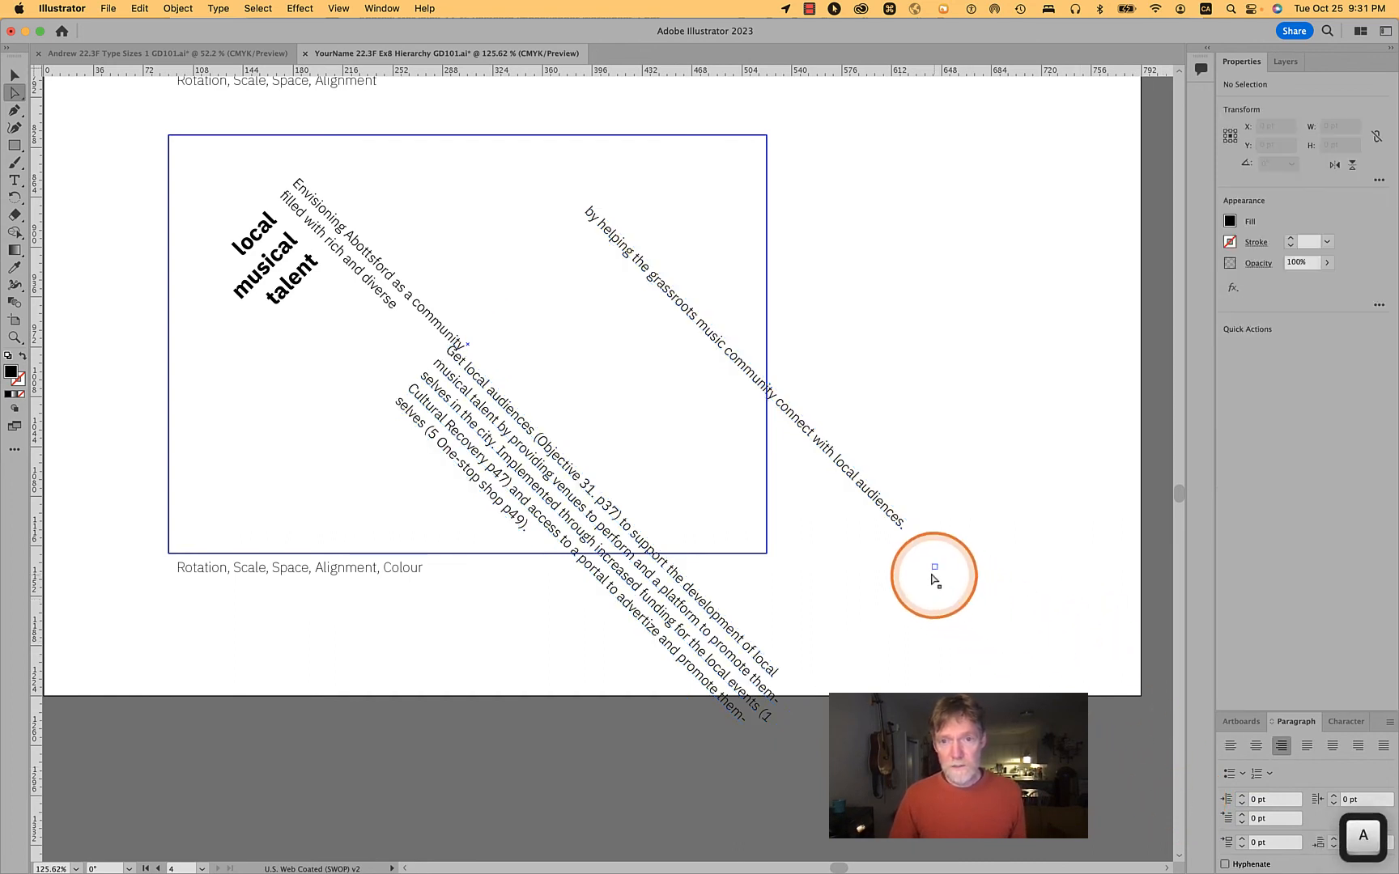
{"action": "key", "text": "a"}
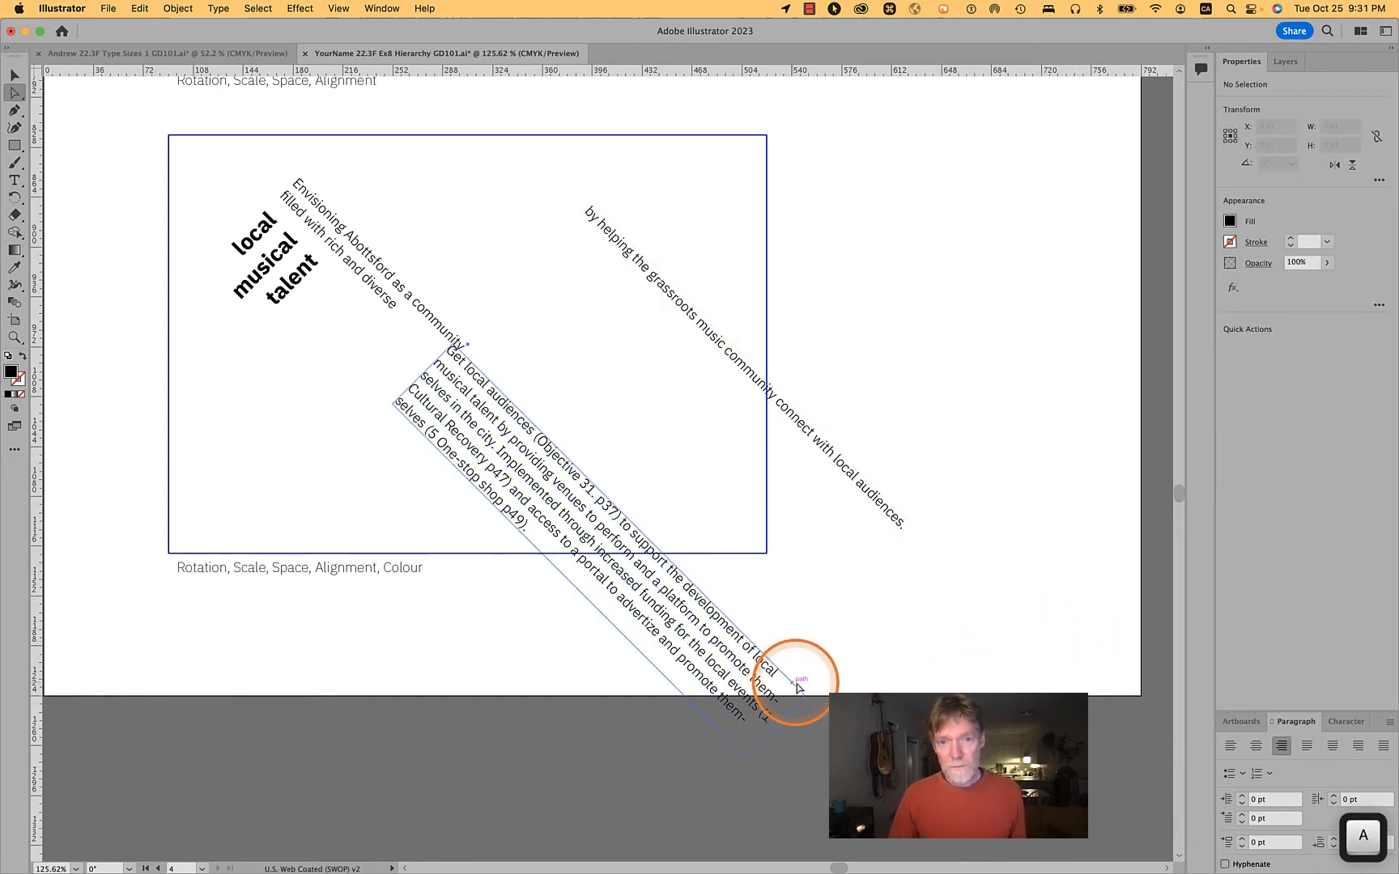
{"action": "left_click_drag", "start_coordinate": [790, 717], "coordinate": [619, 560]}
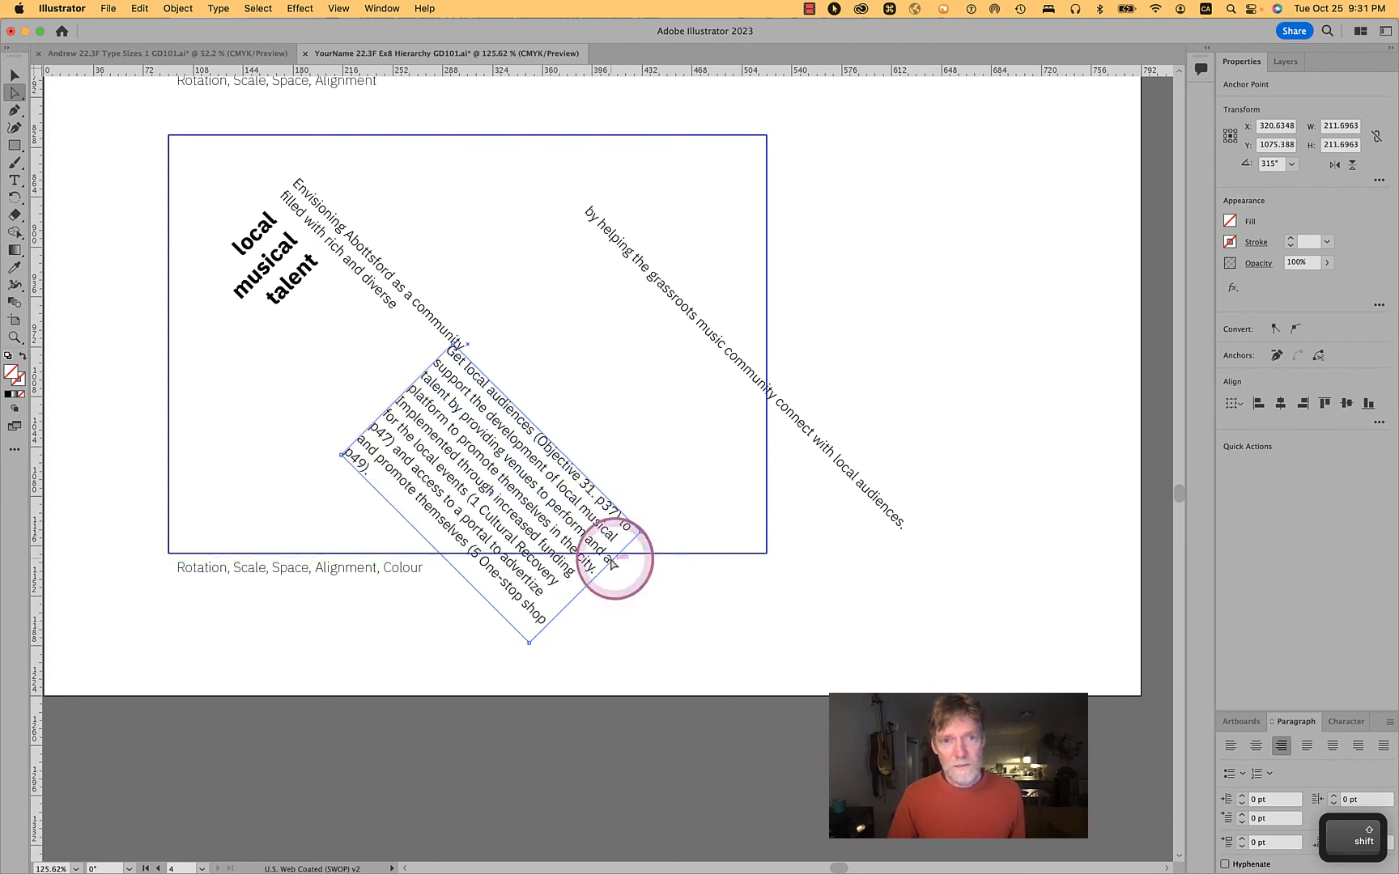
Shorten the "by helping" text frame to wrap onto two lines, with a bounding box about 151 pt wide.
{"action": "left_click", "coordinate": [943, 564]}
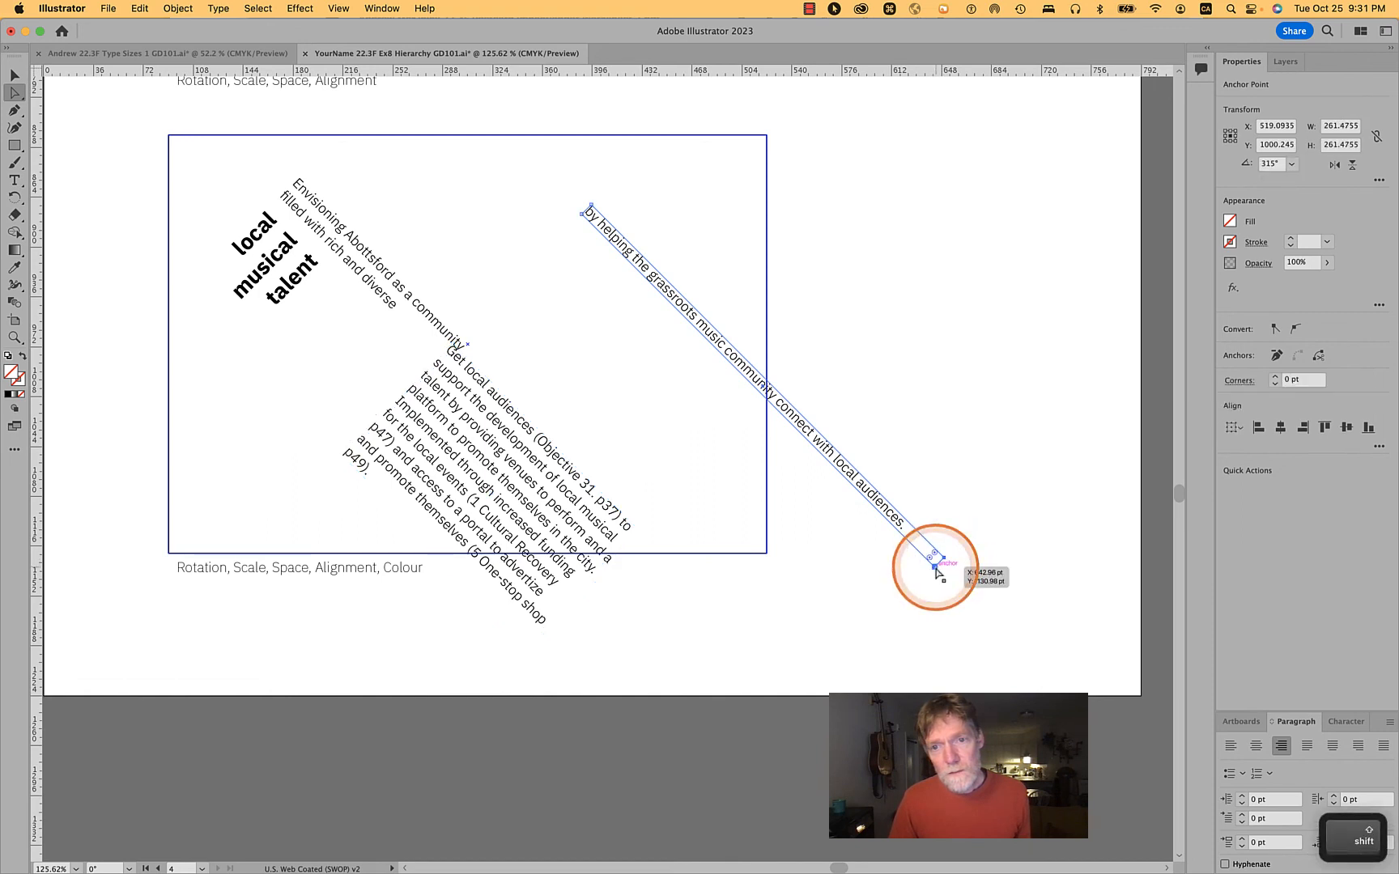
{"action": "left_click_drag", "start_coordinate": [936, 569], "coordinate": [755, 414]}
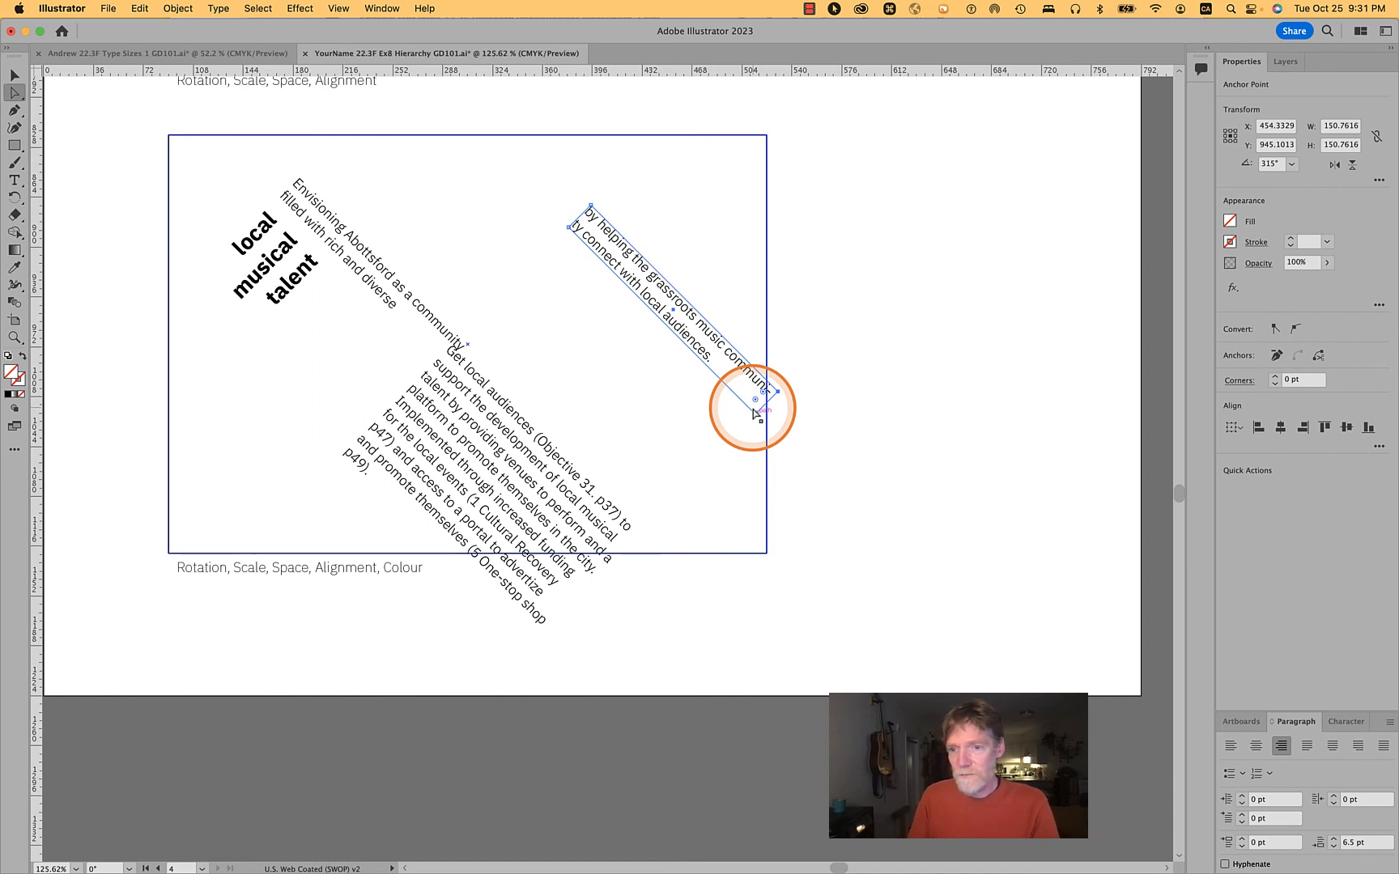
{"action": "left_click", "coordinate": [702, 335]}
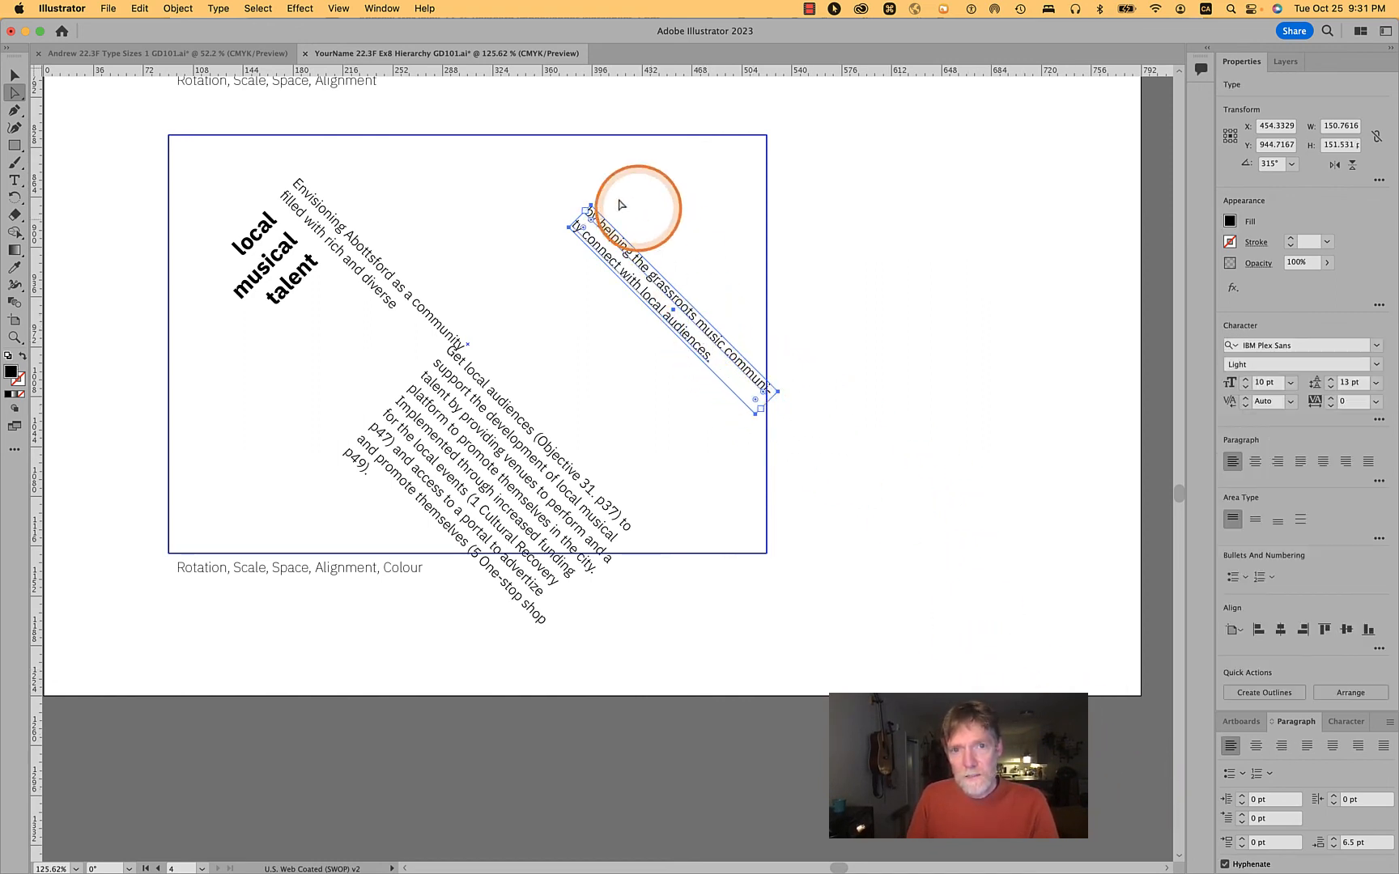
{"action": "left_click", "coordinate": [796, 345]}
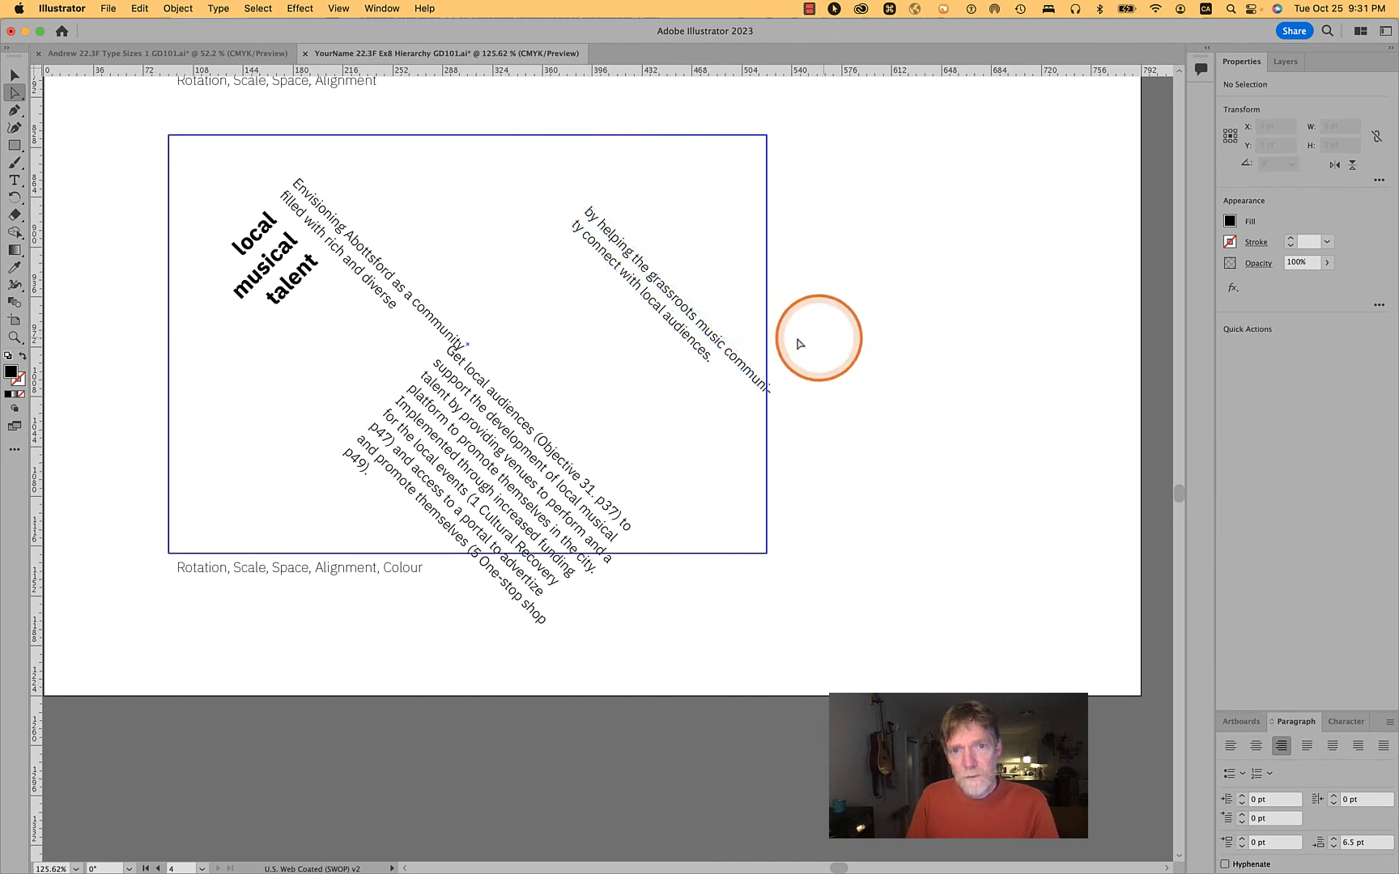
Turn off hyphenation for the diagonal "by helping" paragraph.
{"action": "left_click", "coordinate": [733, 349]}
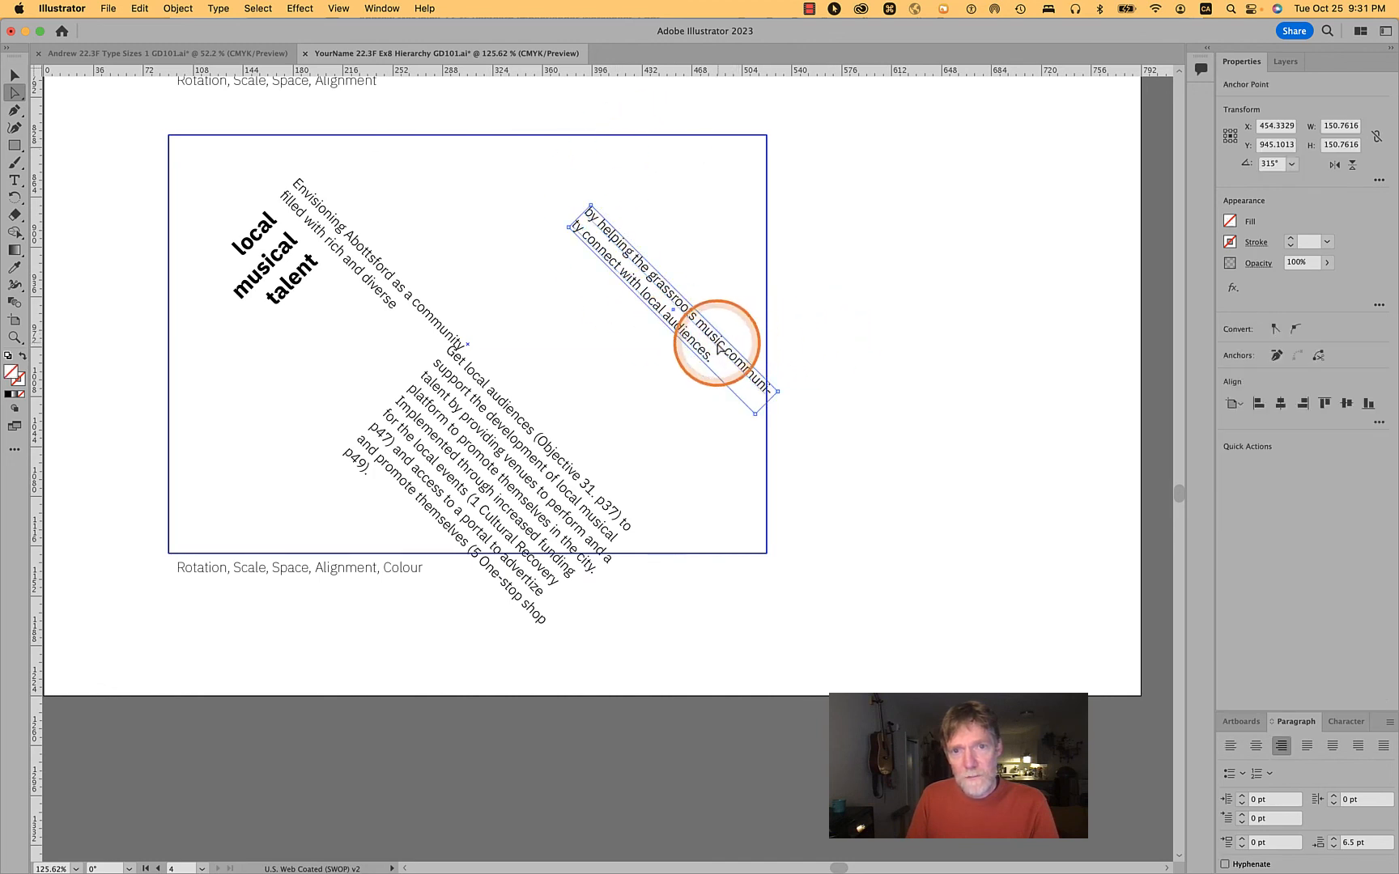
{"action": "left_click", "coordinate": [714, 344]}
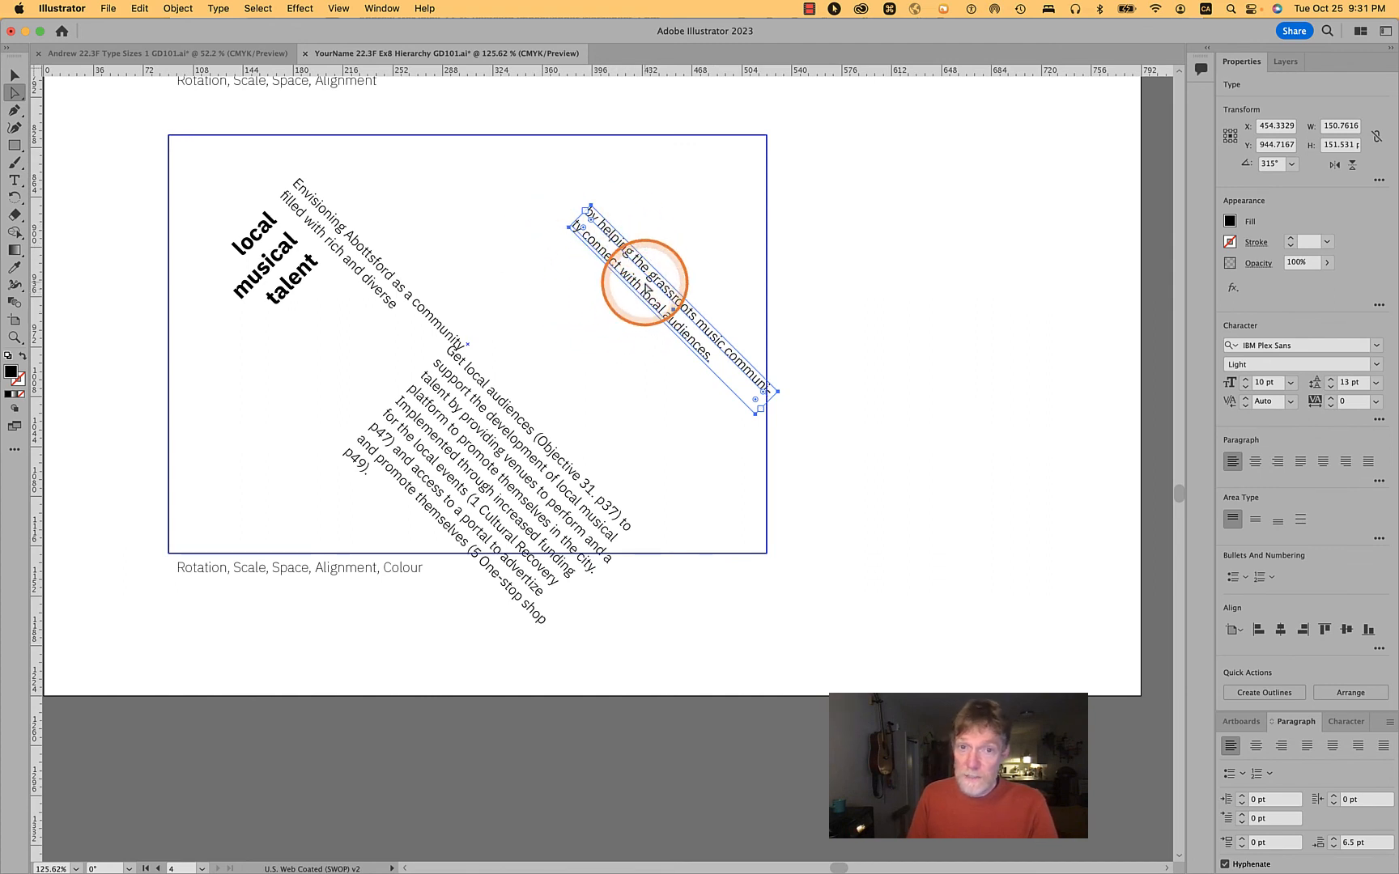
{"action": "left_click", "coordinate": [1226, 863]}
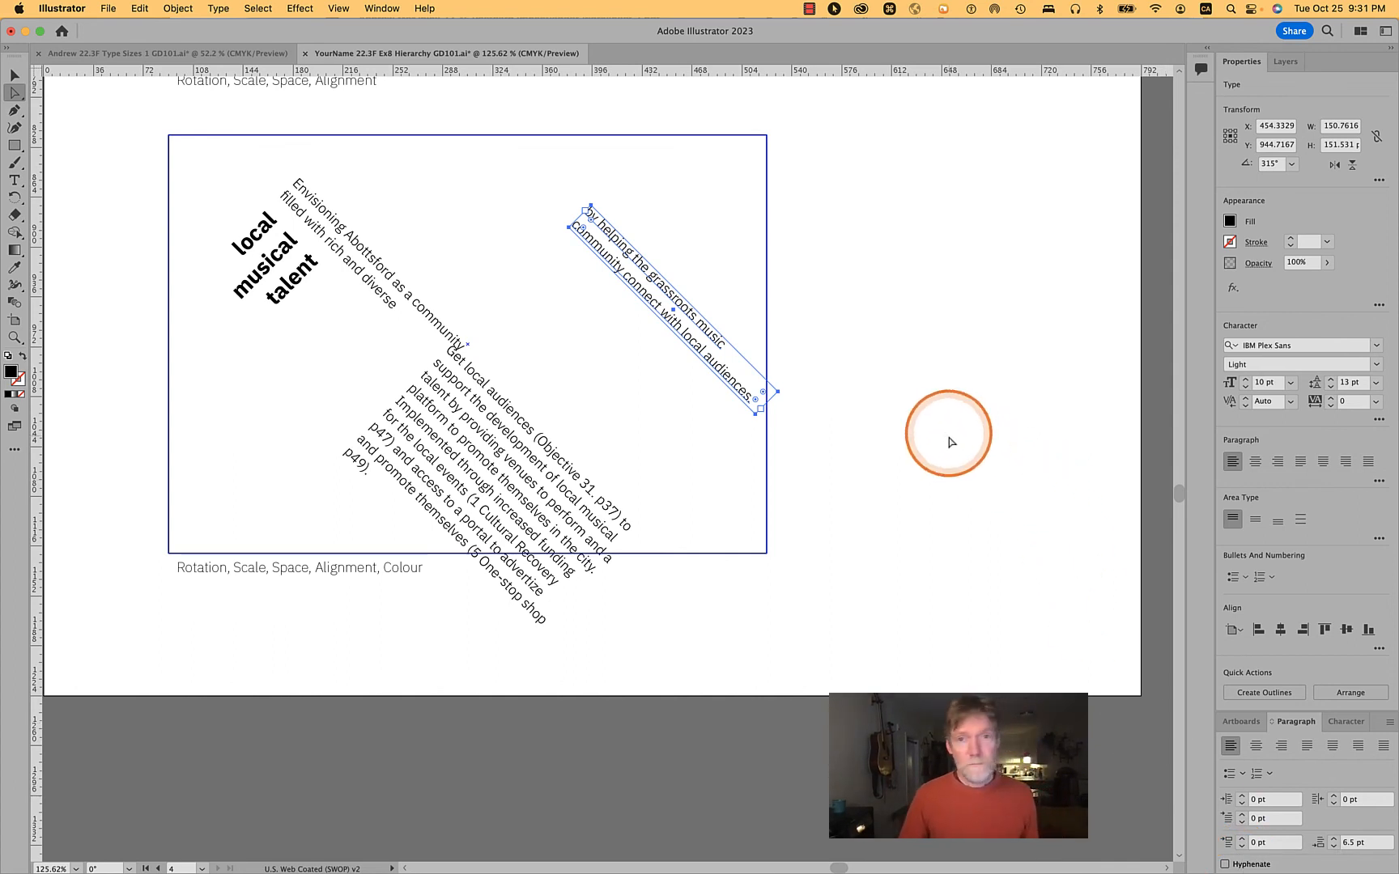
{"action": "left_click", "coordinate": [792, 414]}
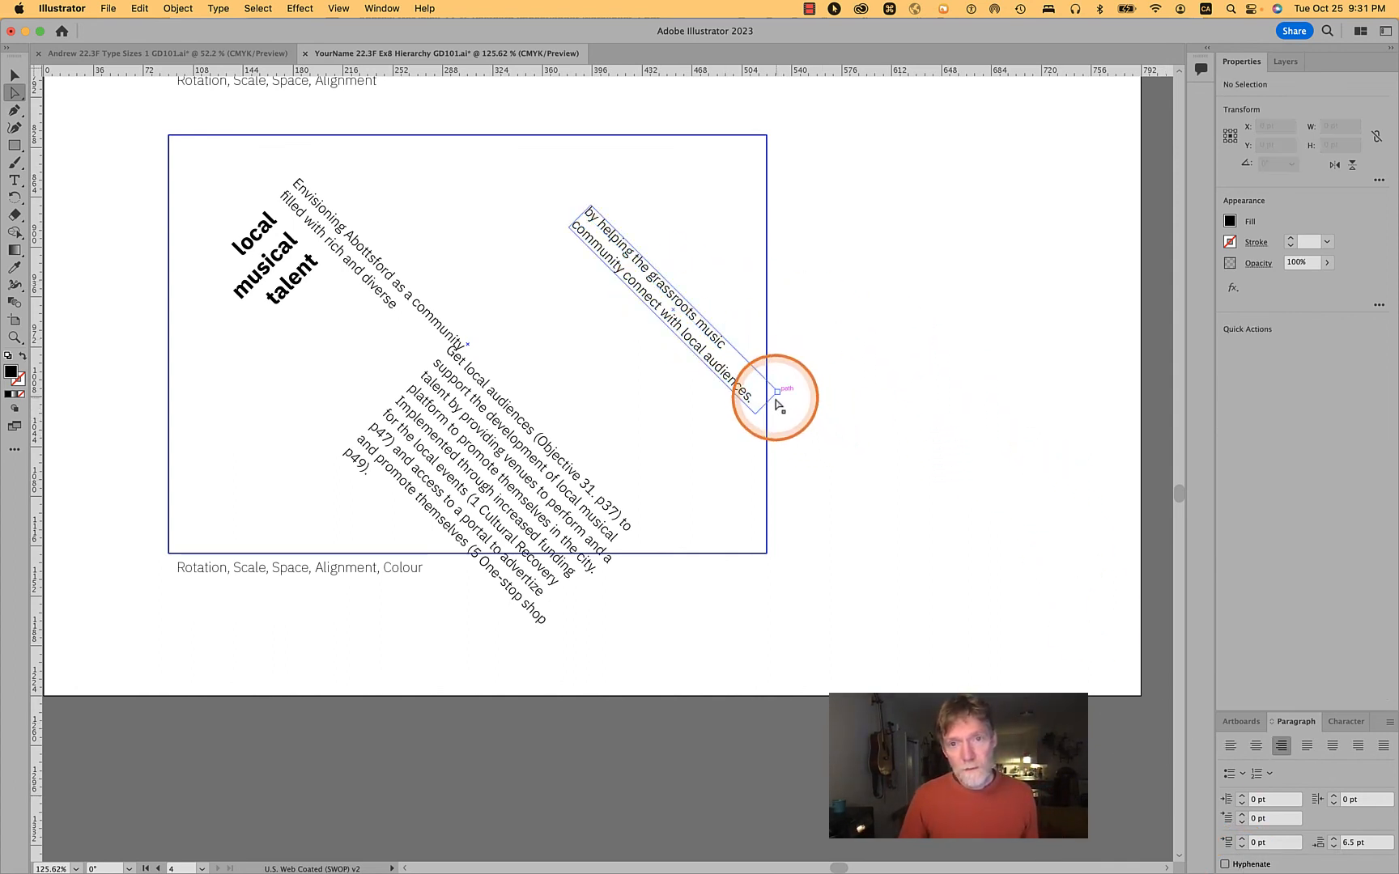
Right-align the "by helping" paragraph and shorten its frame to wrap onto three lines, with a bounding box about 113 pt wide.
{"action": "left_click_drag", "start_coordinate": [772, 401], "coordinate": [718, 361]}
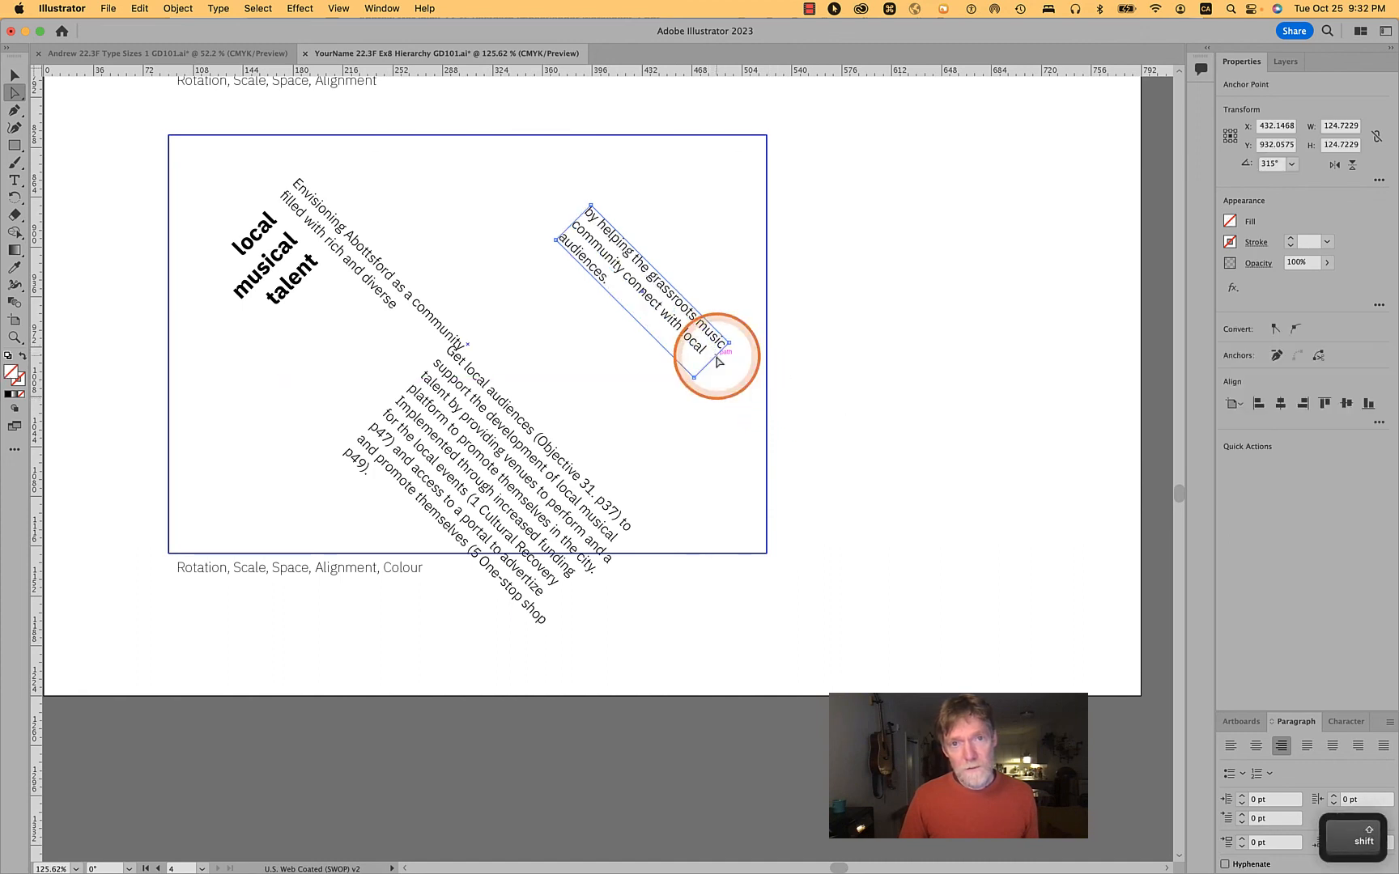
{"action": "left_click", "coordinate": [678, 328]}
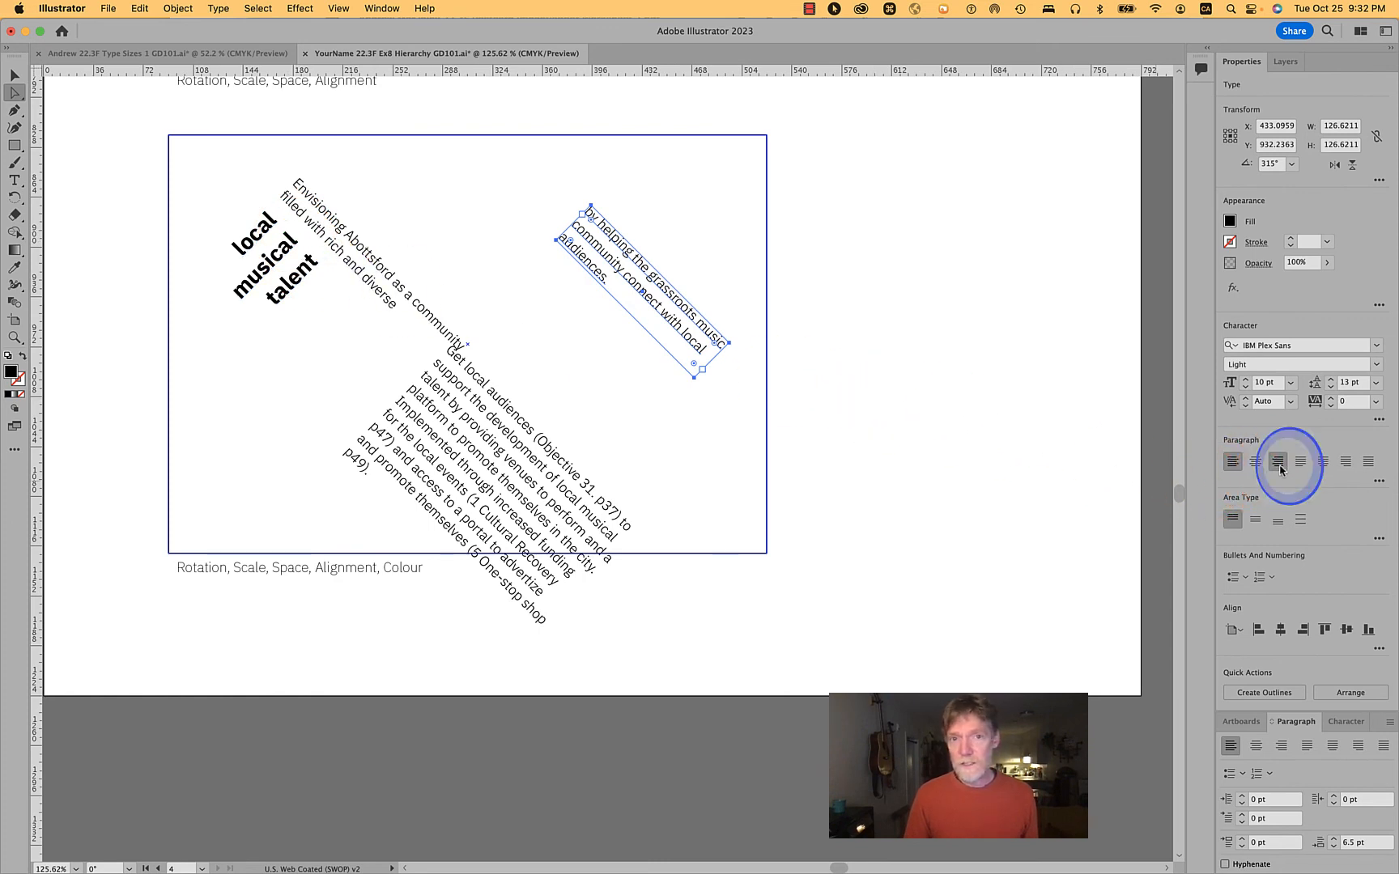
{"action": "left_click", "coordinate": [1280, 470]}
{"action": "left_click", "coordinate": [720, 374]}
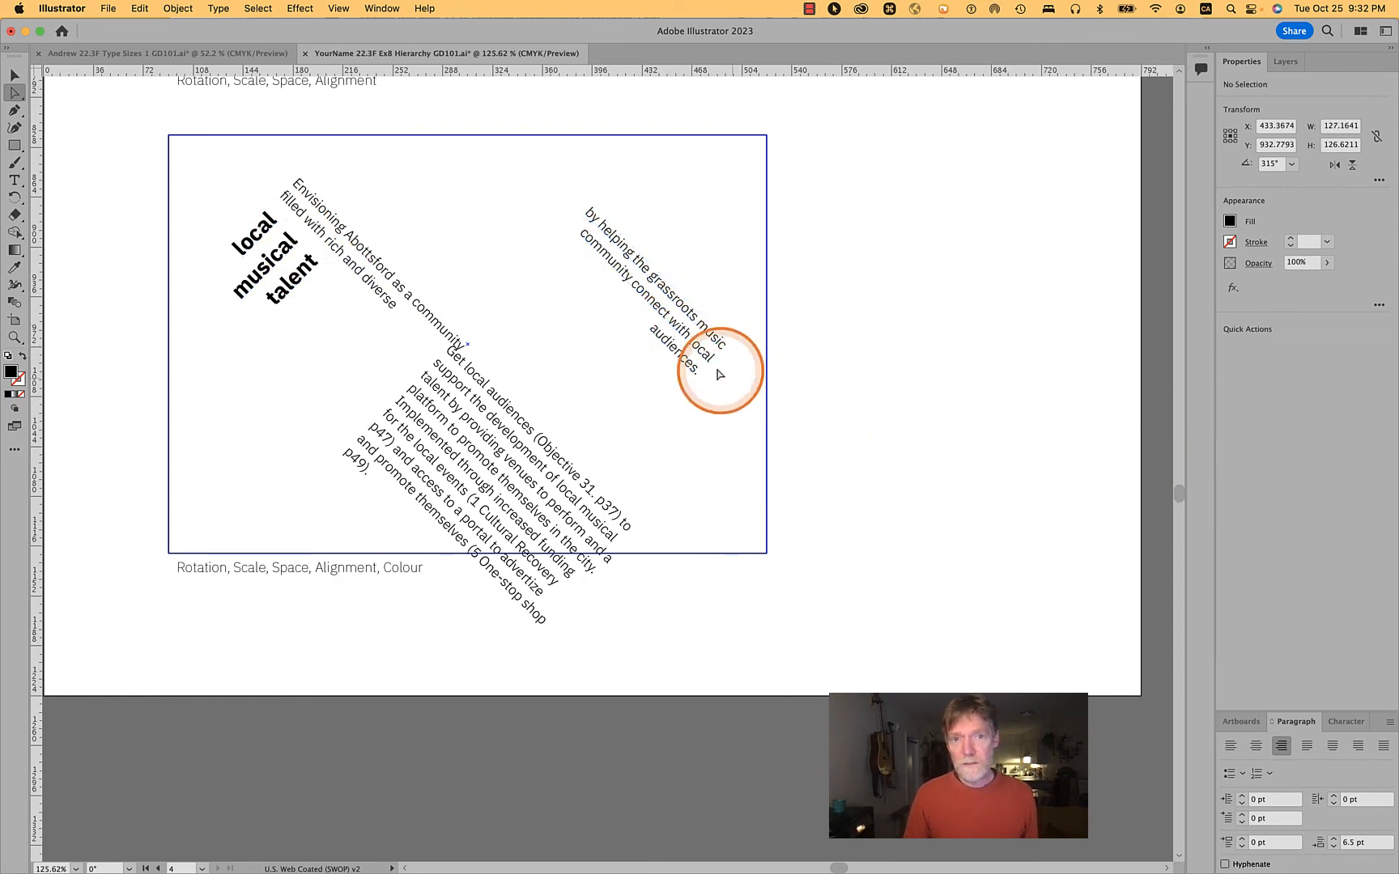
{"action": "left_click_drag", "start_coordinate": [708, 361], "coordinate": [694, 345]}
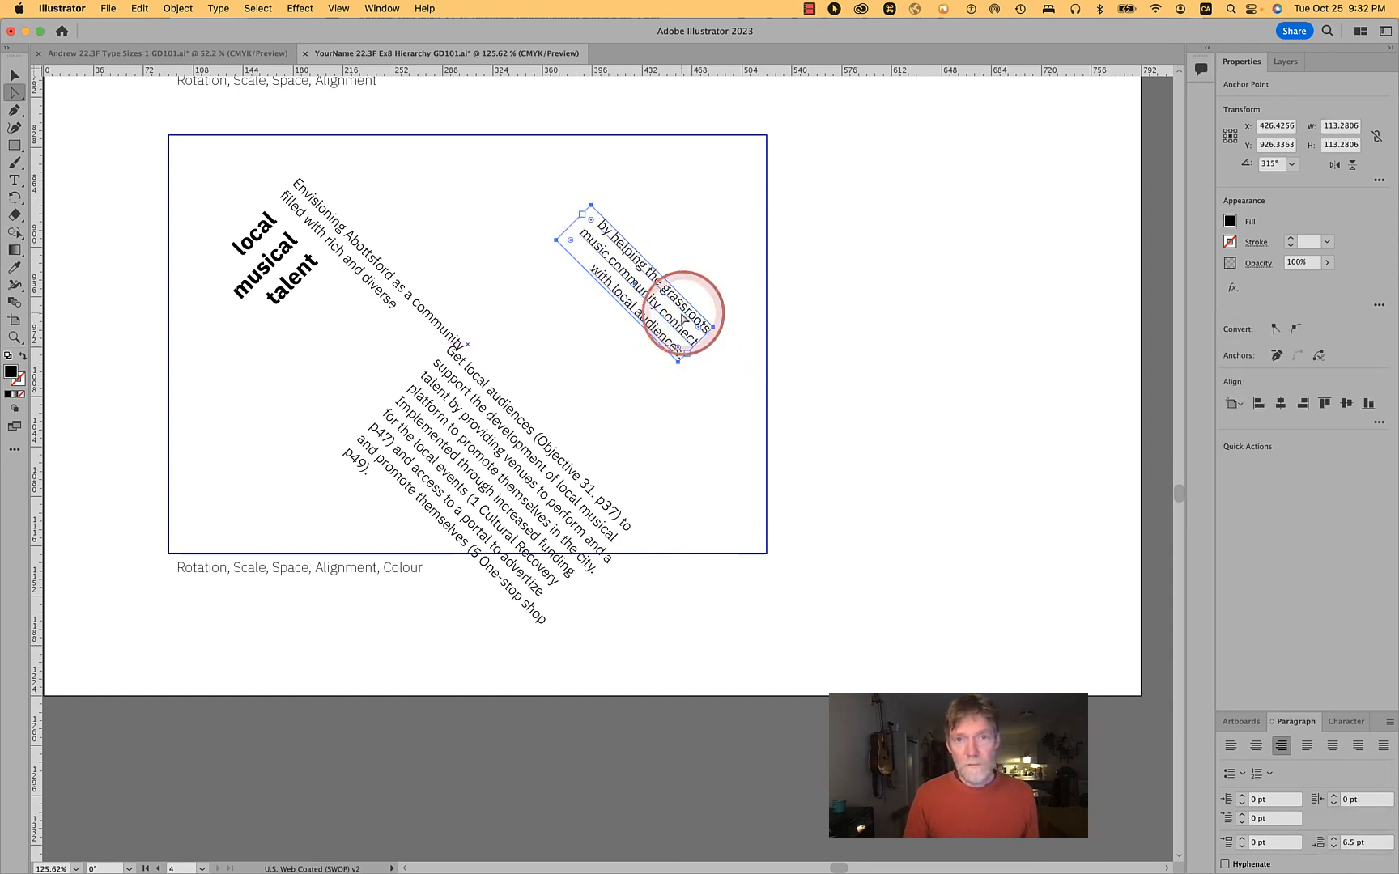
{"action": "left_click", "coordinate": [683, 318]}
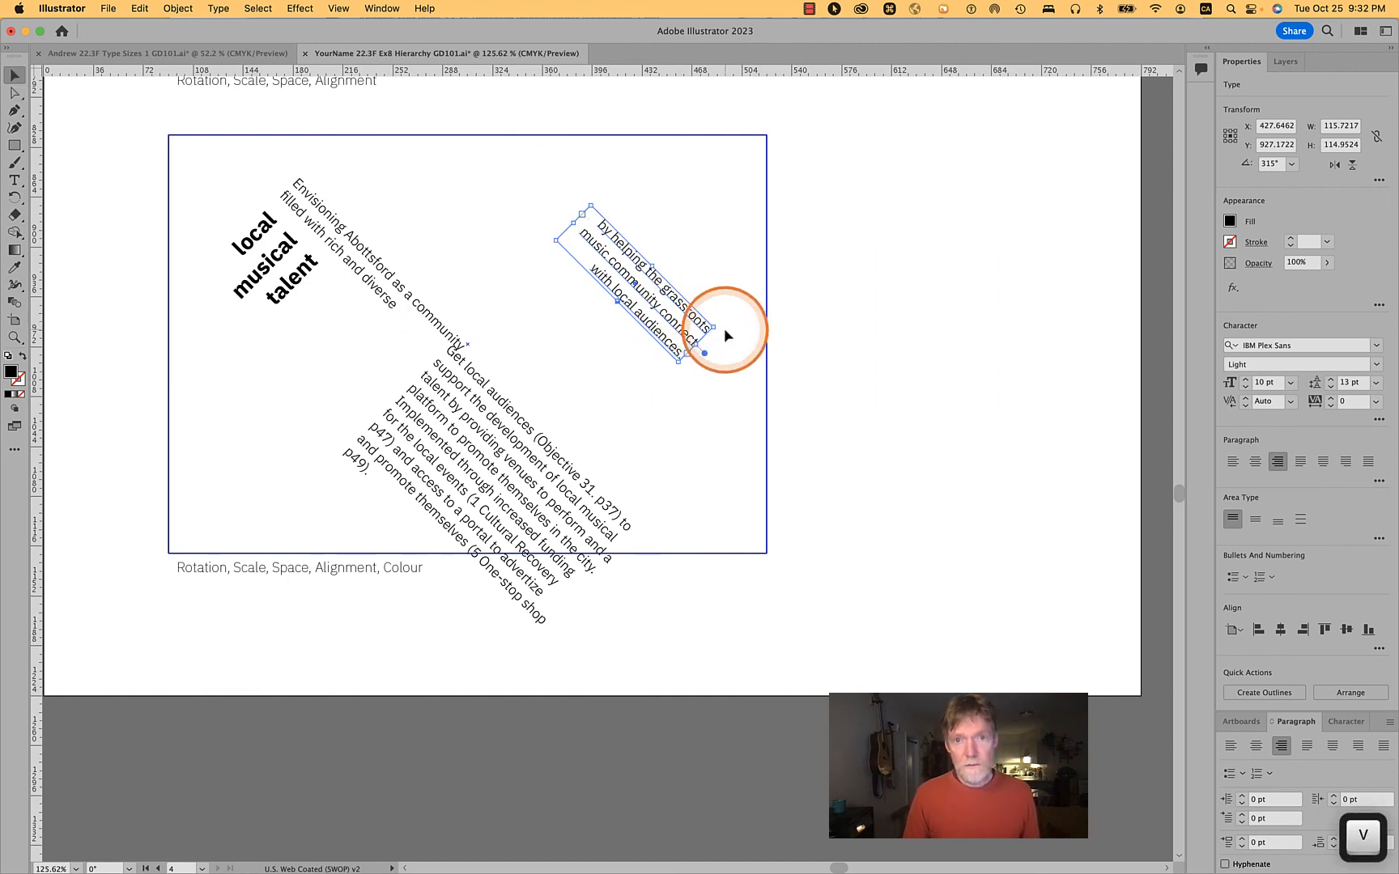
{"action": "left_click_drag", "start_coordinate": [724, 329], "coordinate": [714, 162]}
{"action": "key", "text": "super+z"}
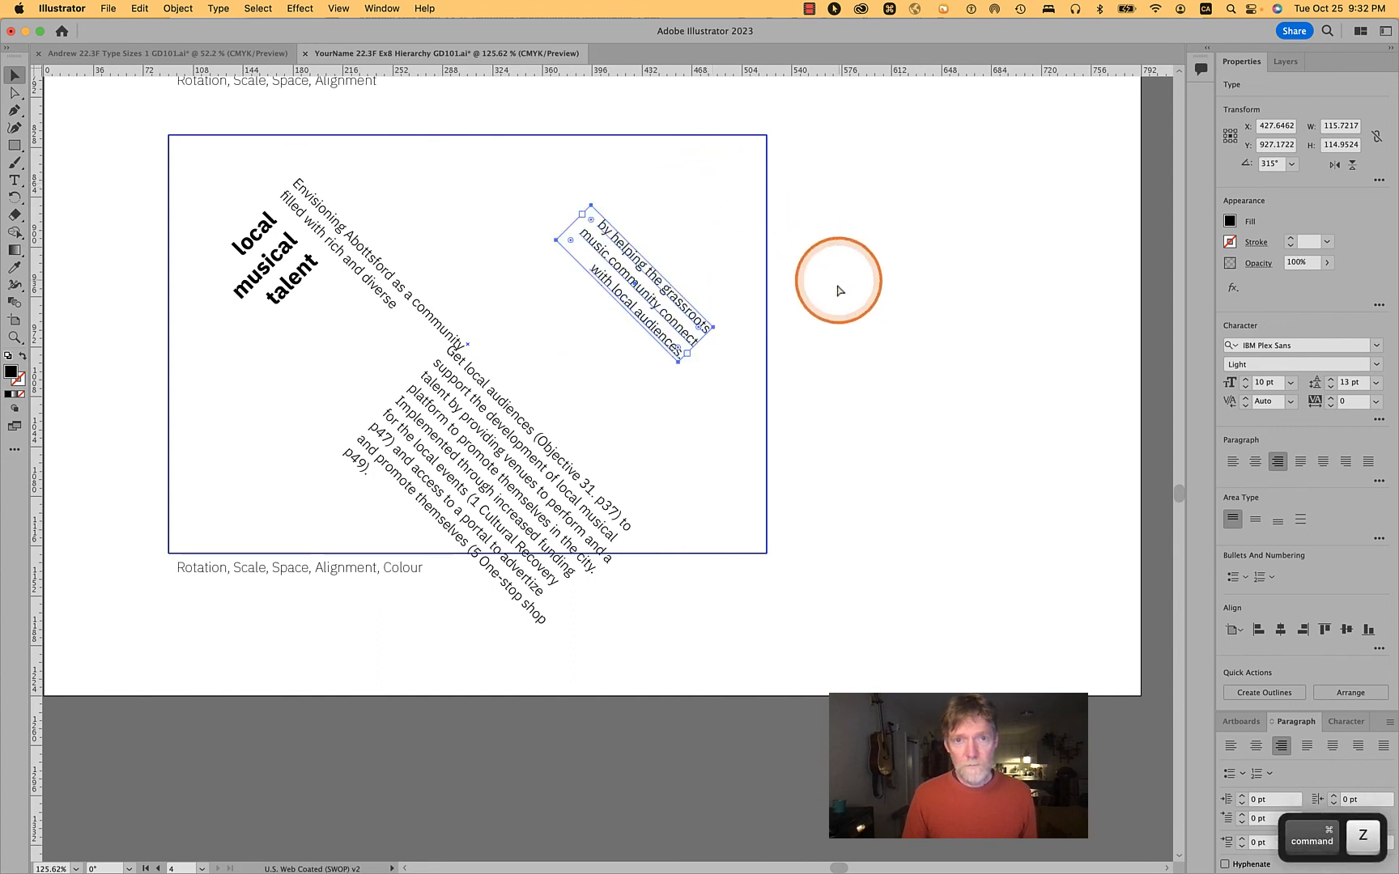
{"action": "left_click", "coordinate": [684, 330]}
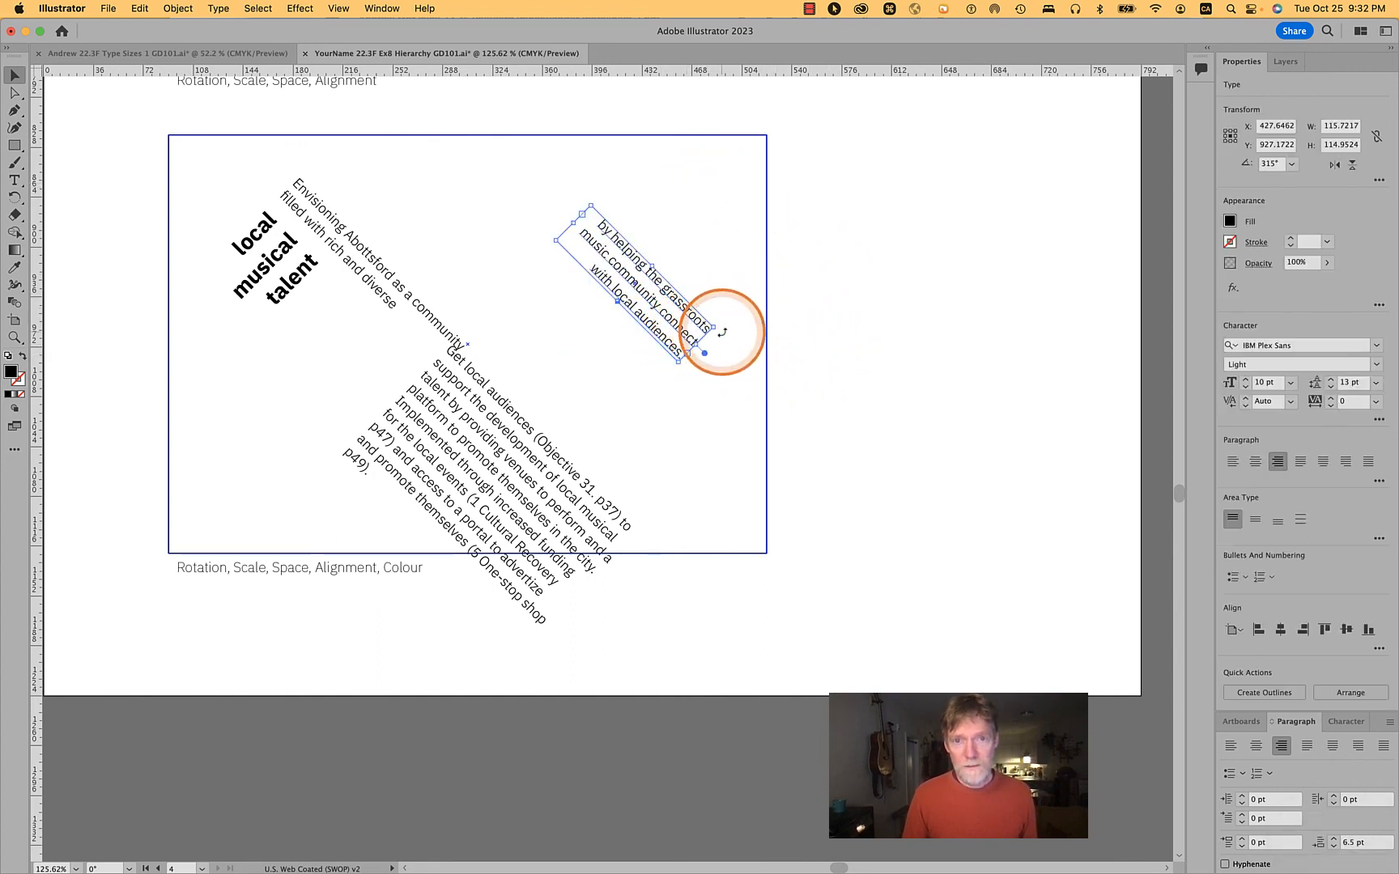
{"action": "left_click_drag", "start_coordinate": [722, 332], "coordinate": [654, 193]}
{"action": "key", "text": "super+z"}
{"action": "left_click", "coordinate": [894, 352]}
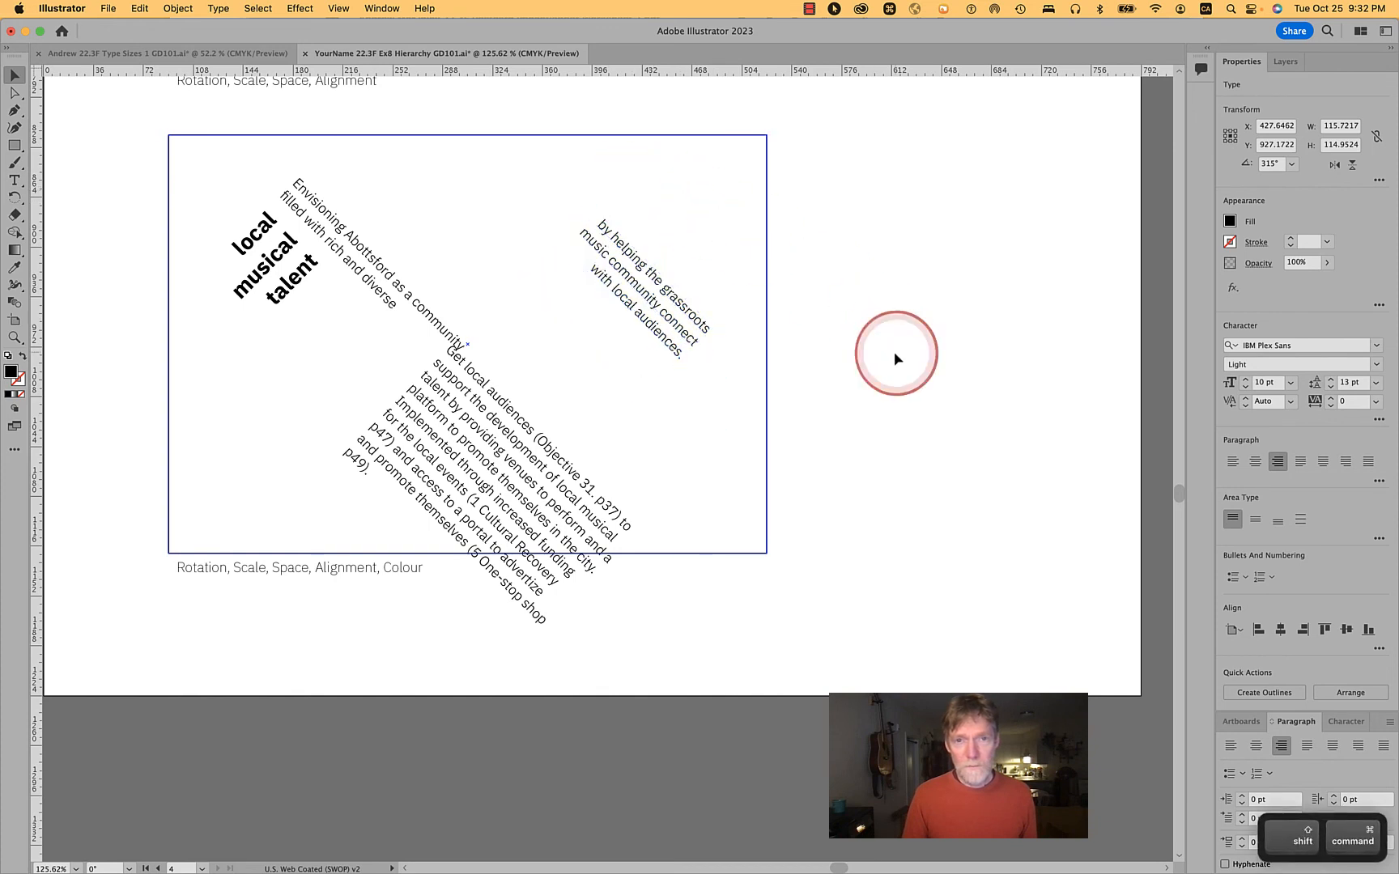
Rotate the "by helping" text block to a 45° angle and move it below the "local musical talent" heading.
{"action": "left_click", "coordinate": [671, 319]}
{"action": "key", "text": "r"}
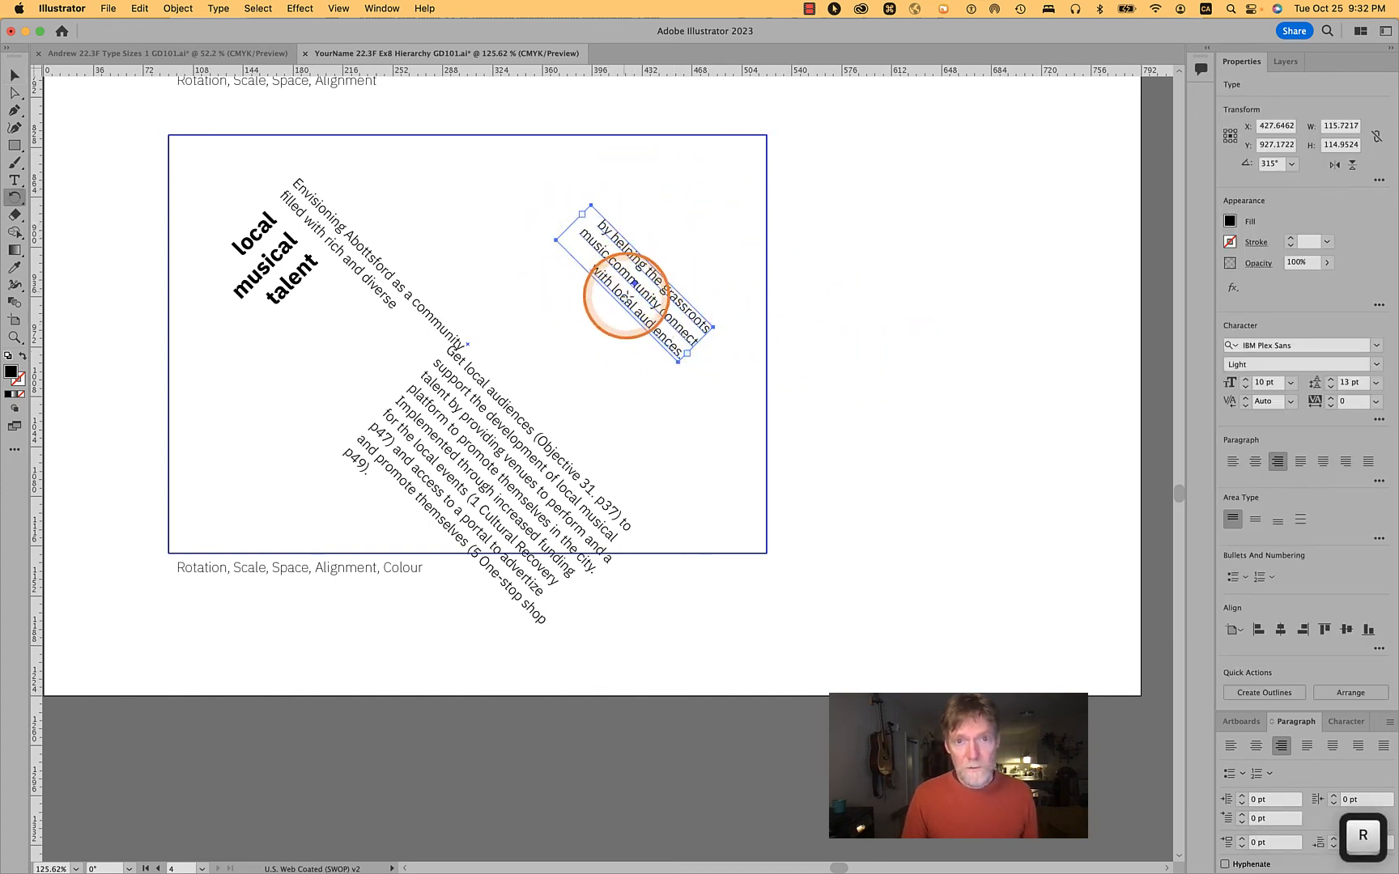
{"action": "left_click", "coordinate": [654, 300]}
{"action": "left_click_drag", "start_coordinate": [774, 331], "coordinate": [712, 158]}
{"action": "left_click", "coordinate": [928, 301]}
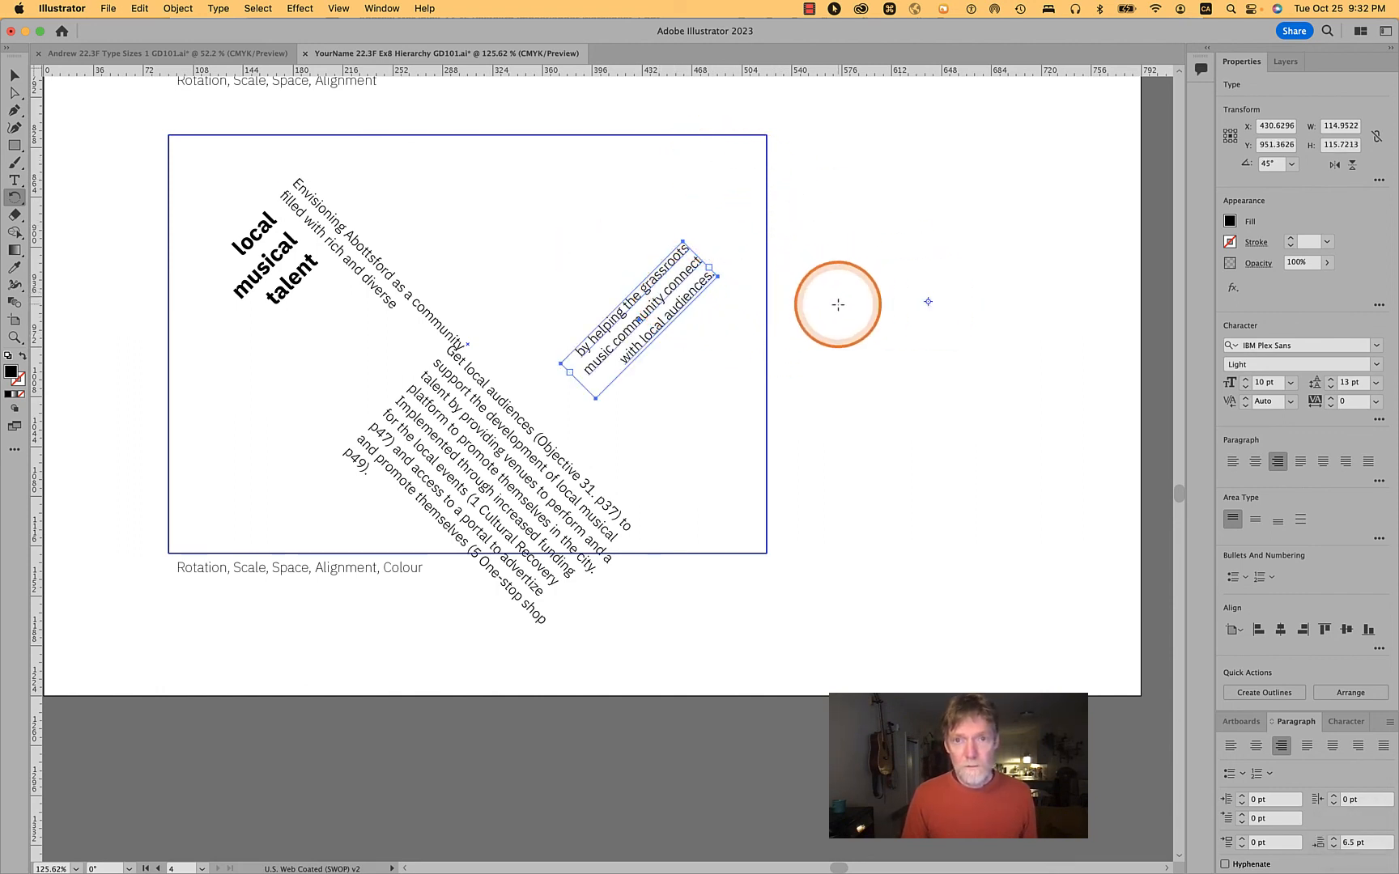
{"action": "key", "text": "v"}
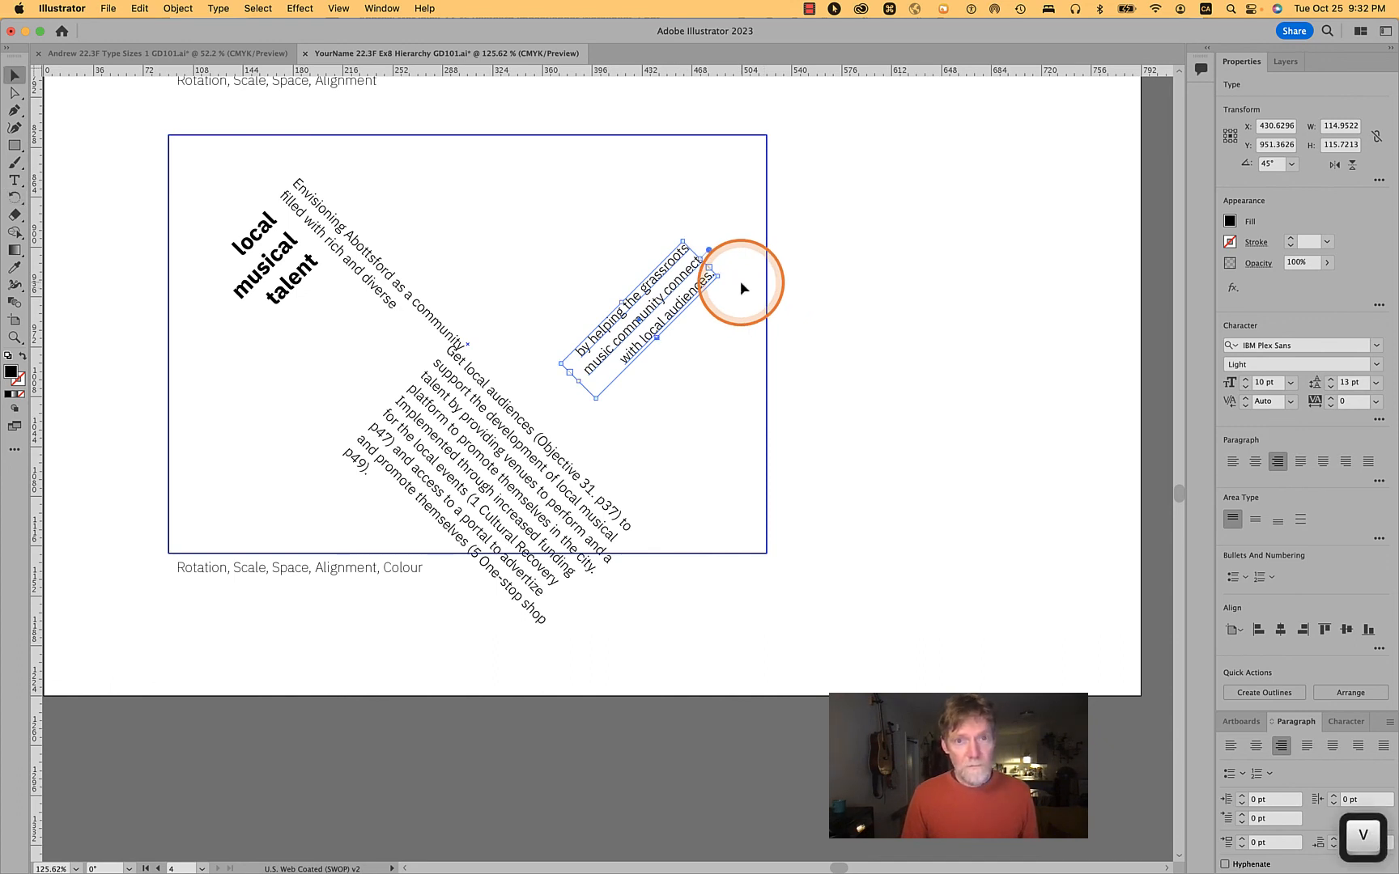
{"action": "left_click", "coordinate": [830, 291]}
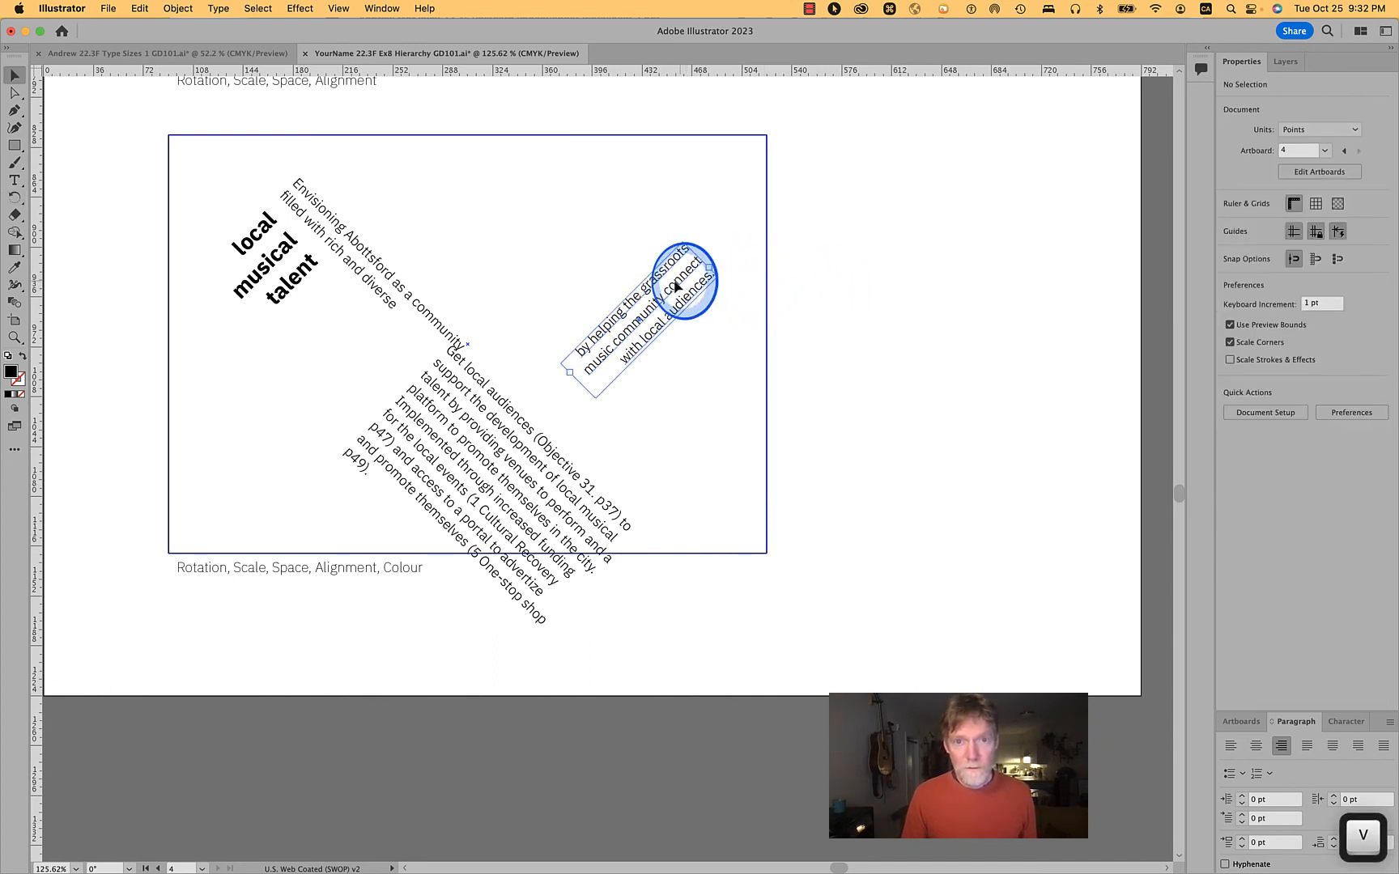
{"action": "left_click_drag", "start_coordinate": [677, 286], "coordinate": [368, 334]}
Rotate the "Get local audiences" text block to 45° and move it inside the right half of the postcard.
{"action": "left_click", "coordinate": [490, 429]}
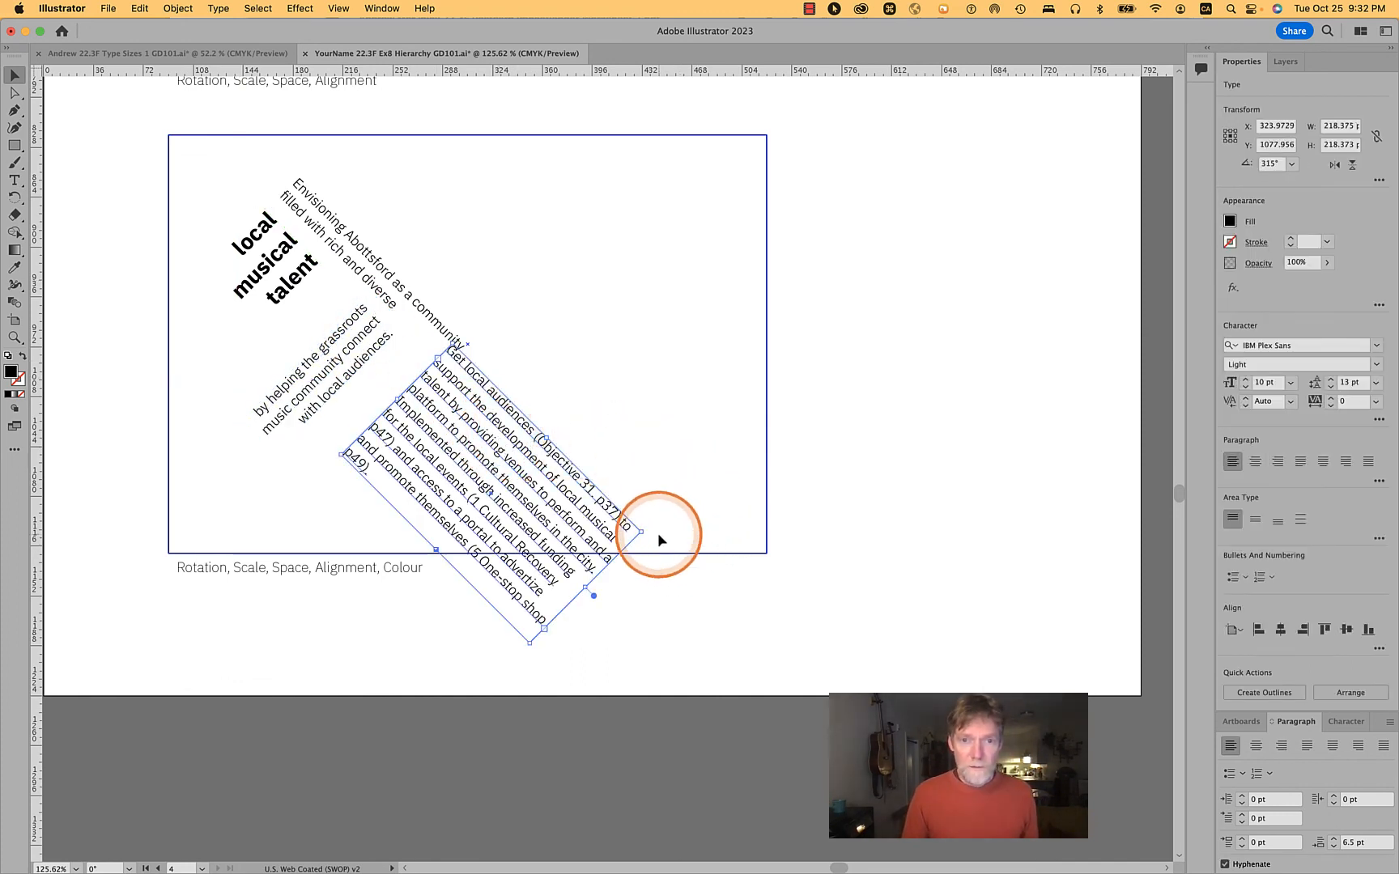
{"action": "left_click_drag", "start_coordinate": [649, 533], "coordinate": [680, 429]}
{"action": "key", "text": "super+z"}
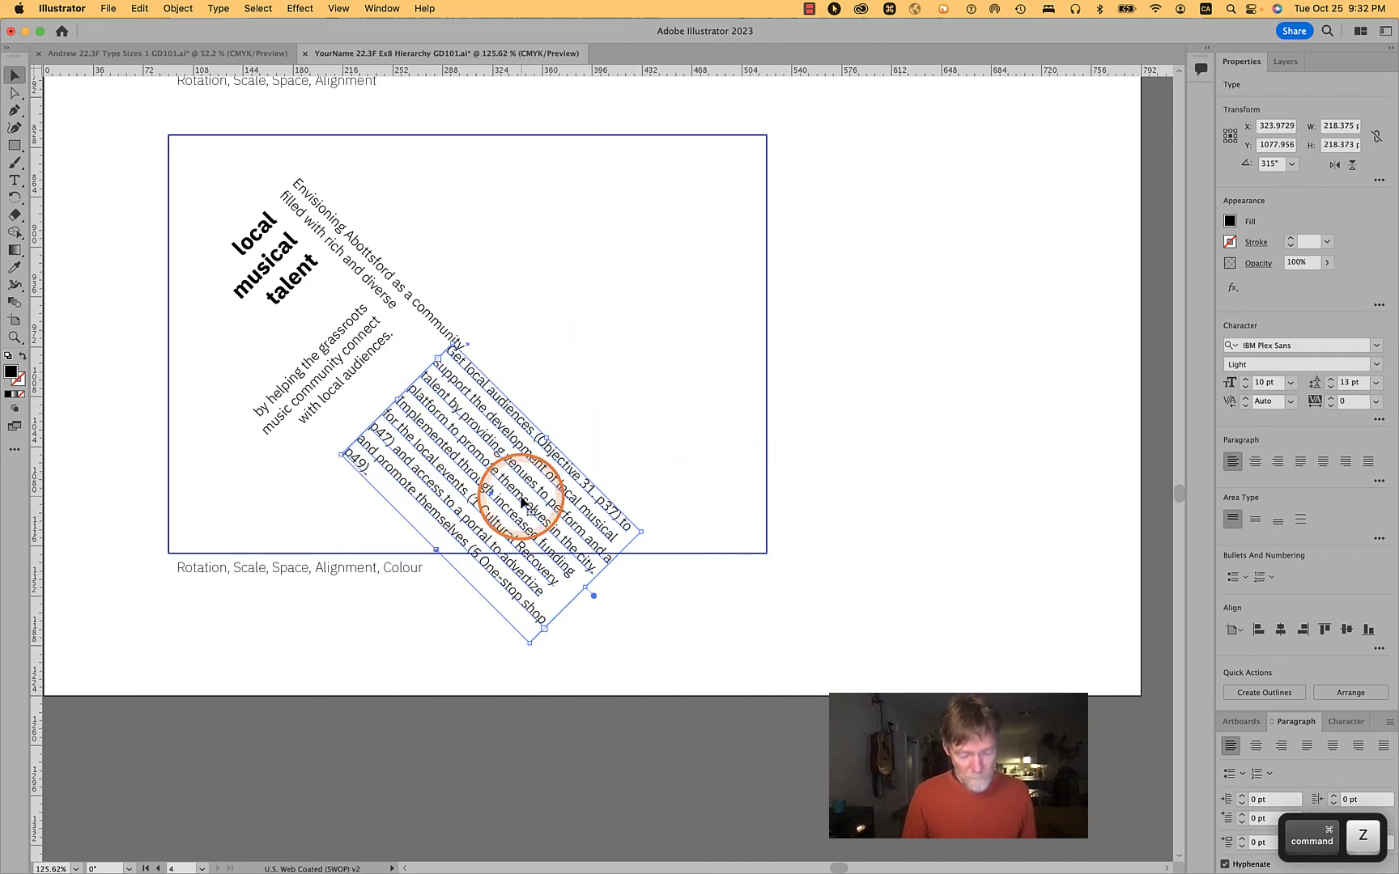
{"action": "key", "text": "r"}
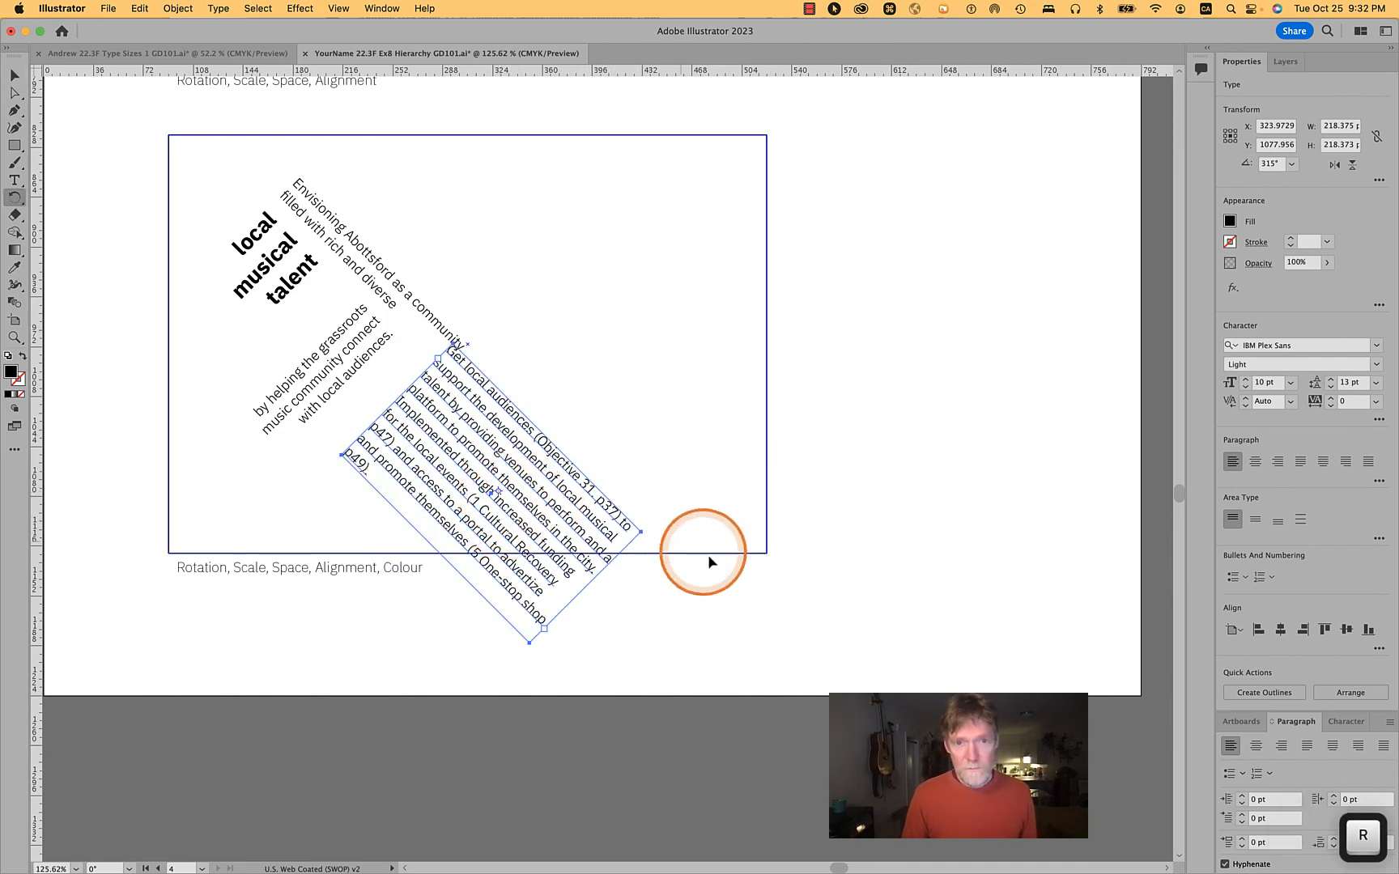
{"action": "left_click_drag", "start_coordinate": [718, 565], "coordinate": [616, 238]}
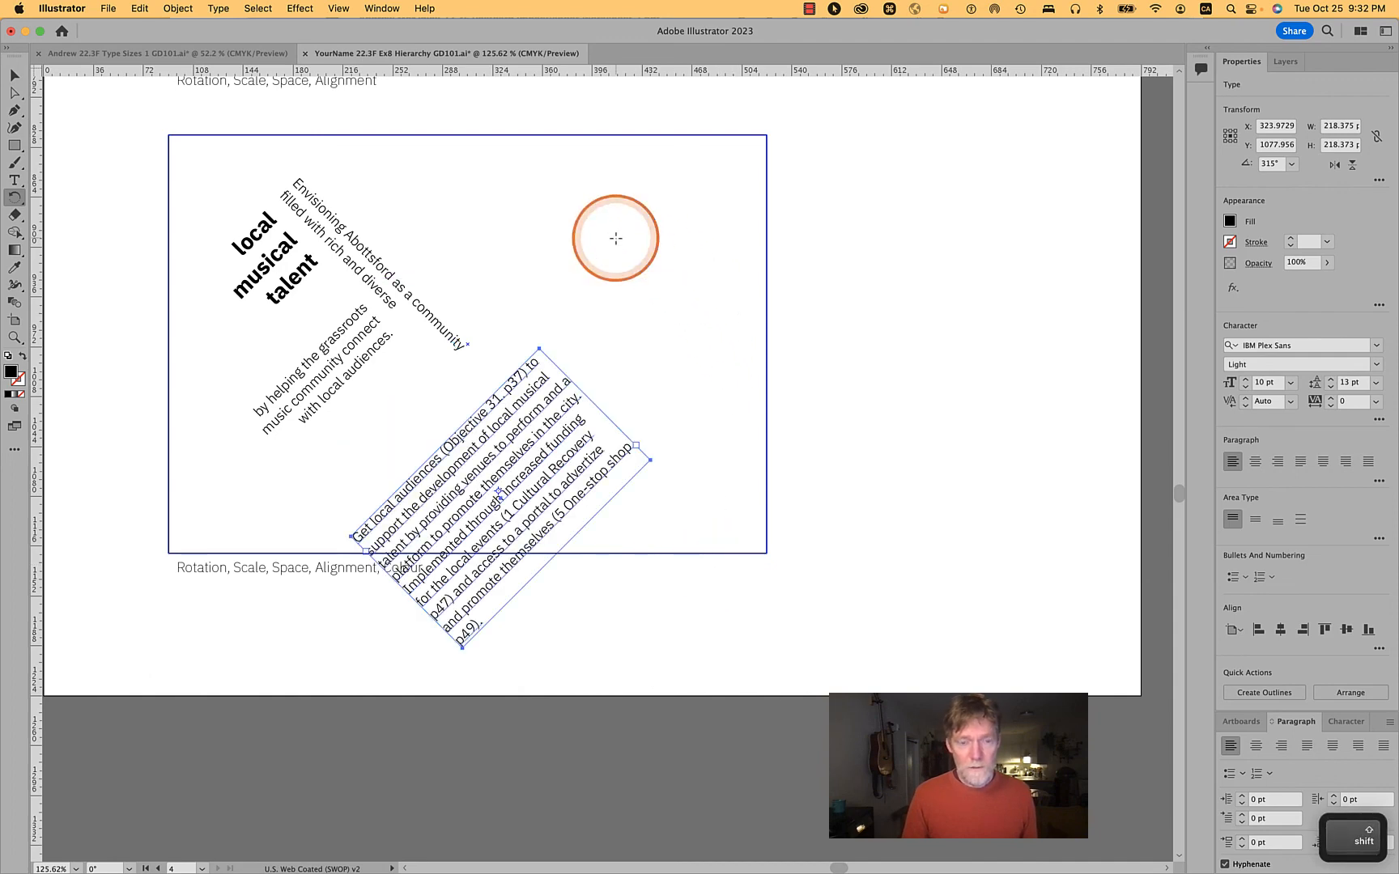
{"action": "key", "text": "v"}
{"action": "left_click_drag", "start_coordinate": [493, 490], "coordinate": [591, 375]}
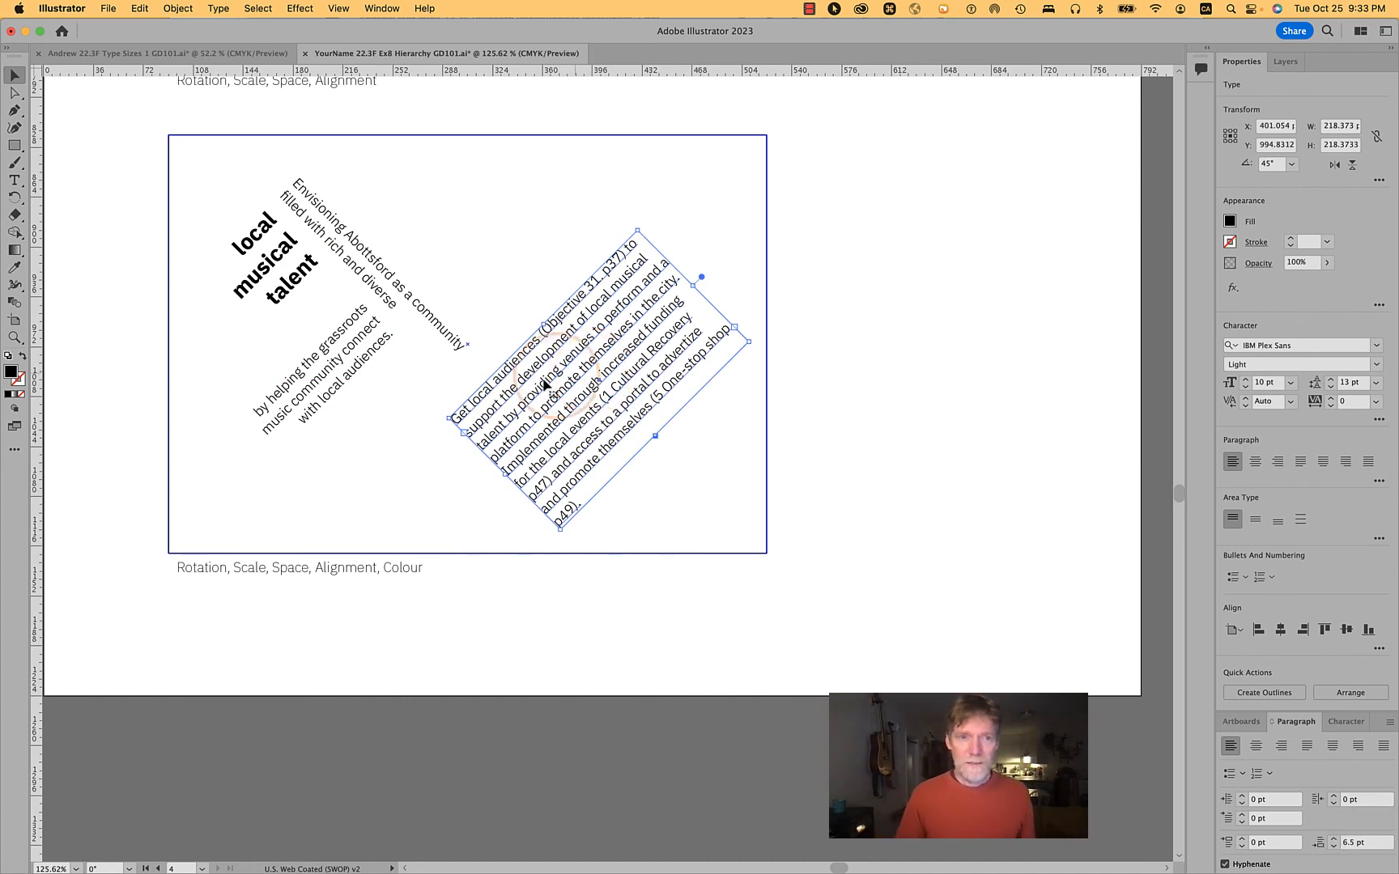
Move the "by helping" text block down and right, farther from the "local musical talent" heading.
{"action": "left_click", "coordinate": [314, 382]}
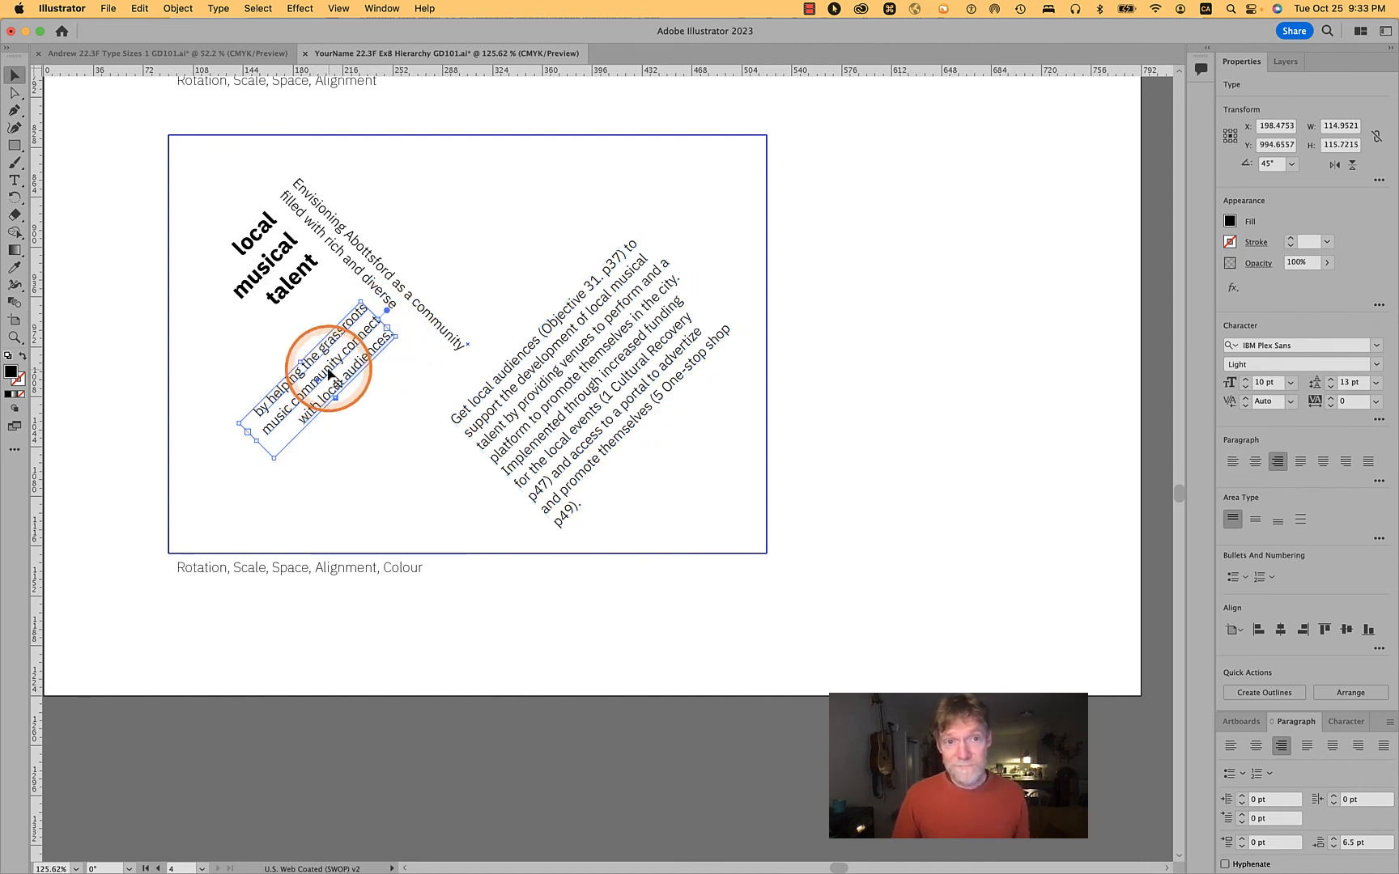
{"action": "left_click_drag", "start_coordinate": [333, 377], "coordinate": [369, 406]}
{"action": "left_click", "coordinate": [479, 476]}
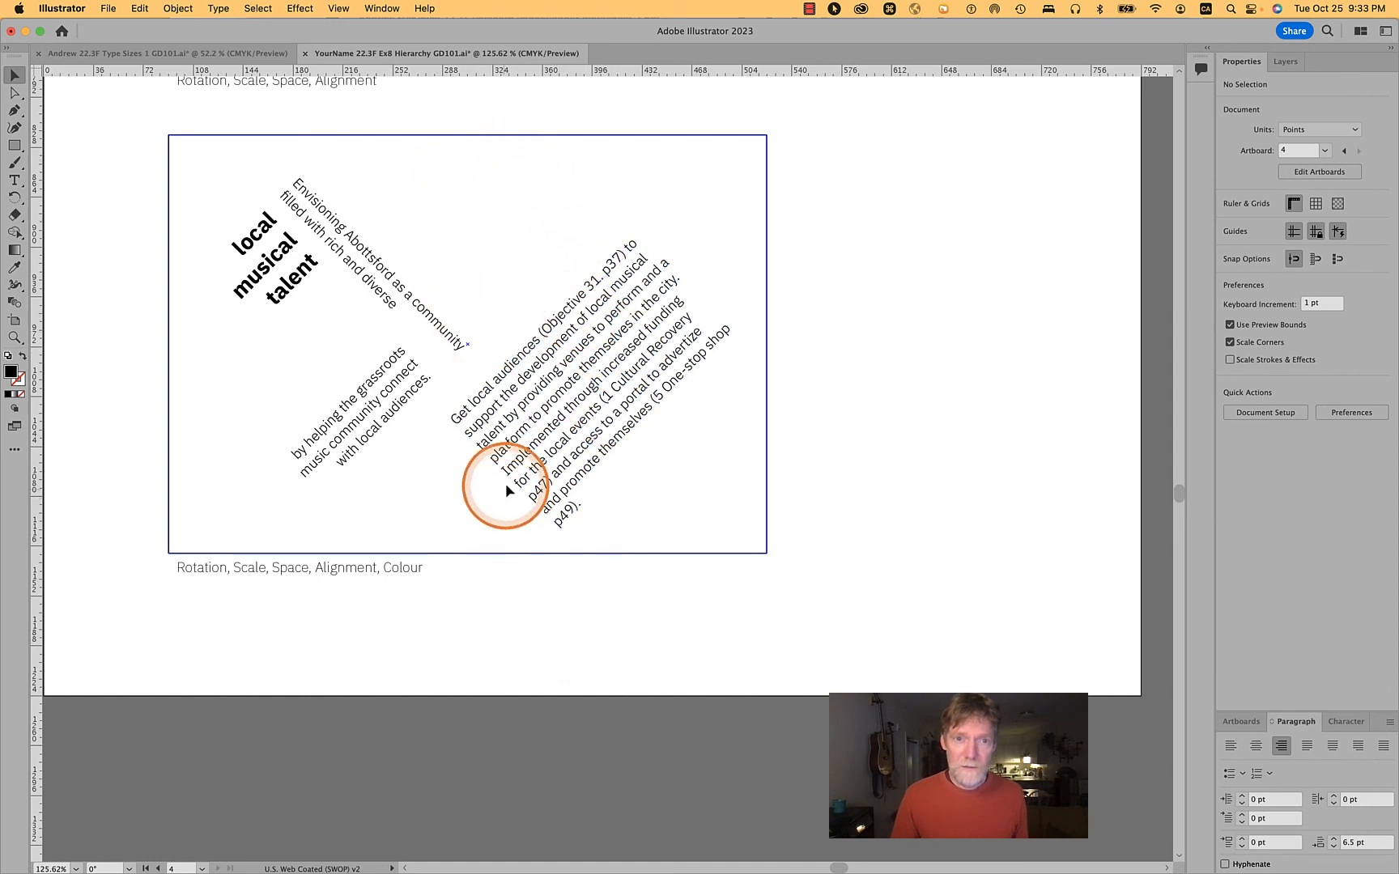
Shorten the lines of the "Get local audiences" frame to a bounding box about 208 pt wide and move the block up.
{"action": "key", "text": "a"}
{"action": "left_click_drag", "start_coordinate": [510, 482], "coordinate": [559, 455]}
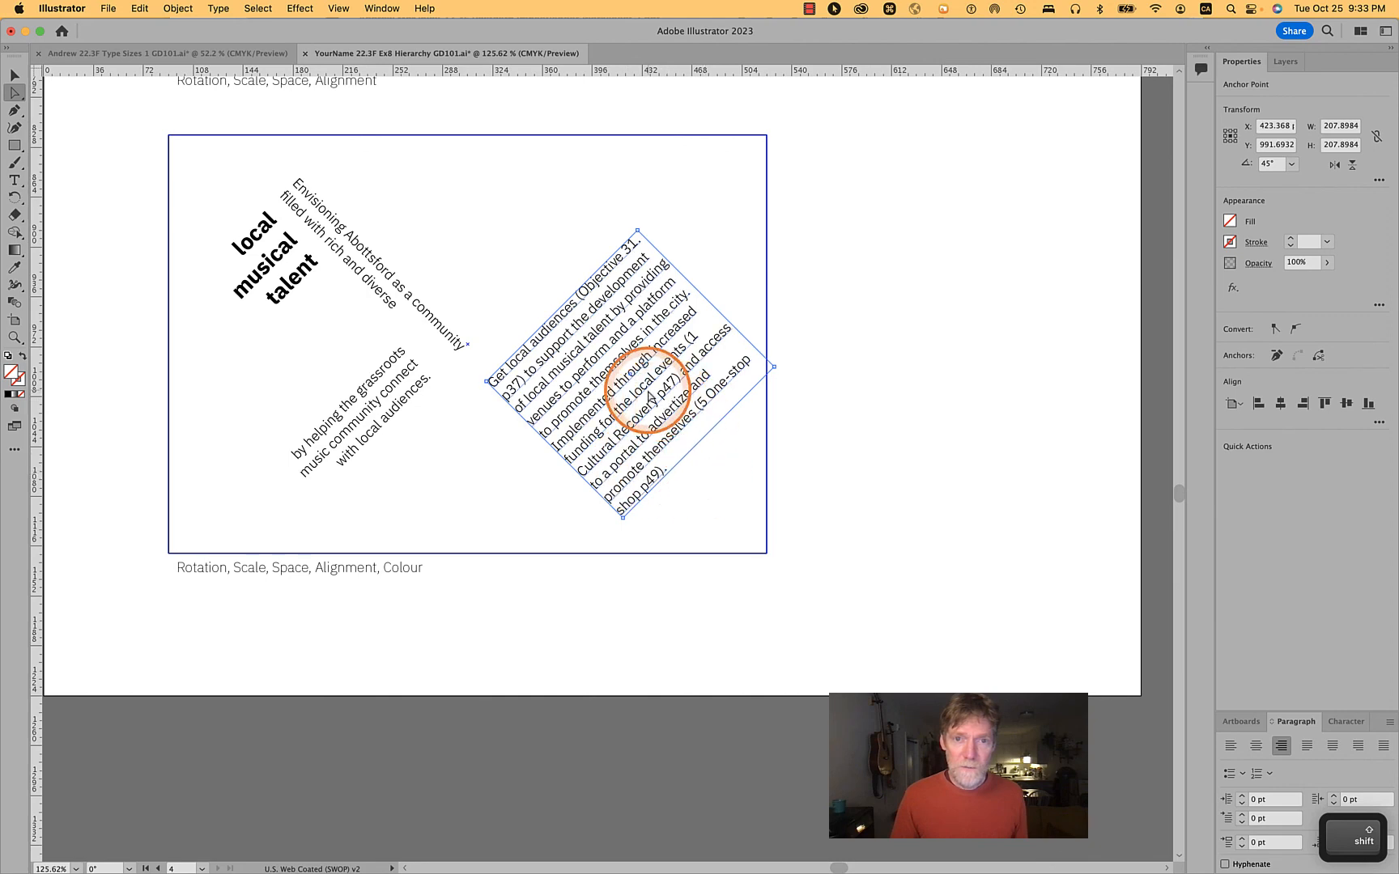
{"action": "left_click_drag", "start_coordinate": [652, 384], "coordinate": [633, 329]}
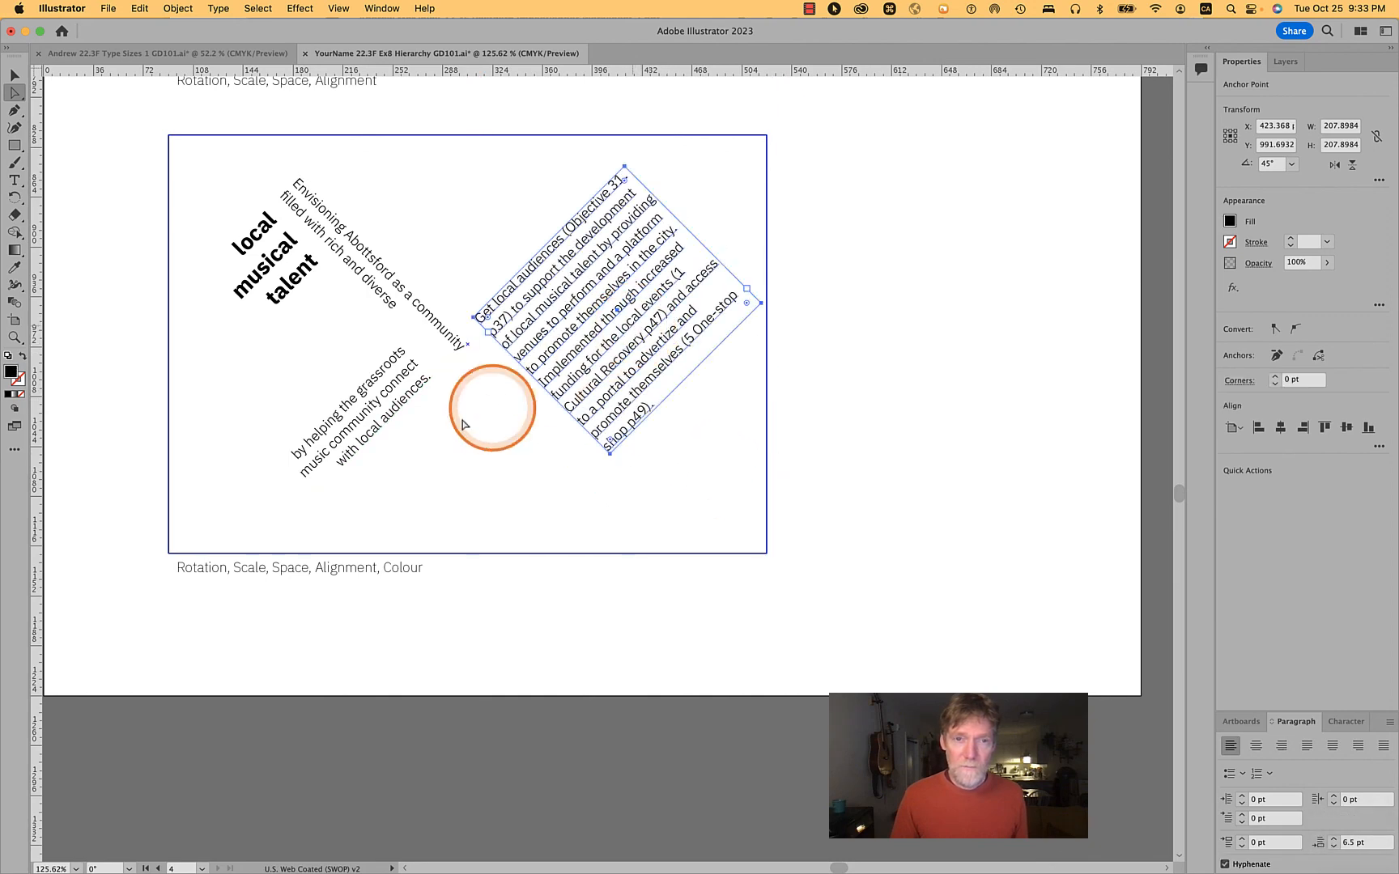
Nudge the "by helping" text block up and left along the heading's diagonal edge.
{"action": "mouse_move", "coordinate": [360, 414]}
{"action": "left_mouse_down"}
{"action": "mouse_move", "coordinate": [388, 440]}
{"action": "mouse_move", "coordinate": [479, 355]}
{"action": "mouse_move", "coordinate": [469, 279]}
{"action": "mouse_move", "coordinate": [451, 362]}
{"action": "mouse_move", "coordinate": [383, 444]}
{"action": "mouse_move", "coordinate": [349, 407]}
{"action": "left_mouse_up"}
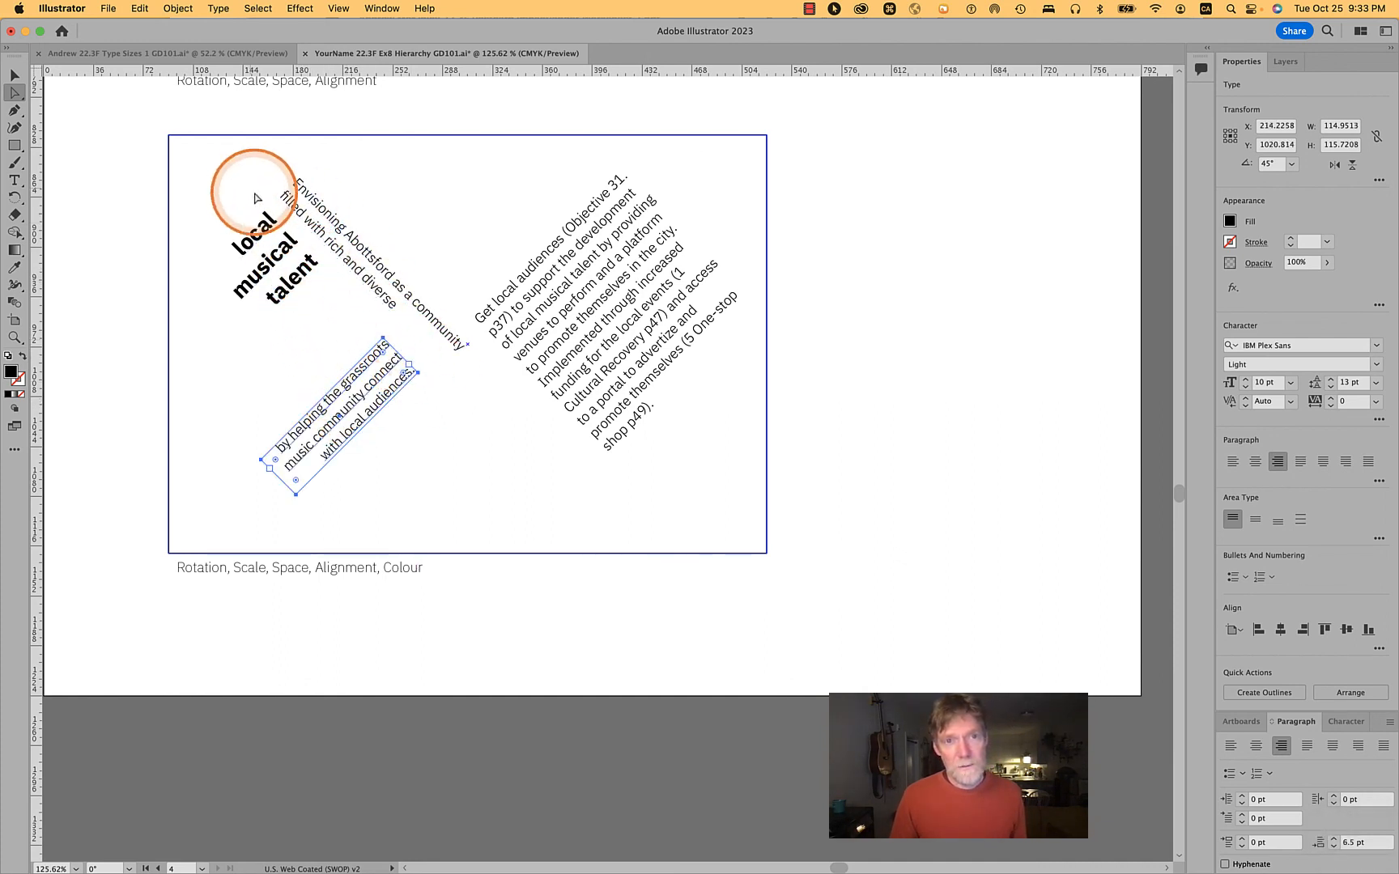
{"action": "left_click", "coordinate": [84, 232]}
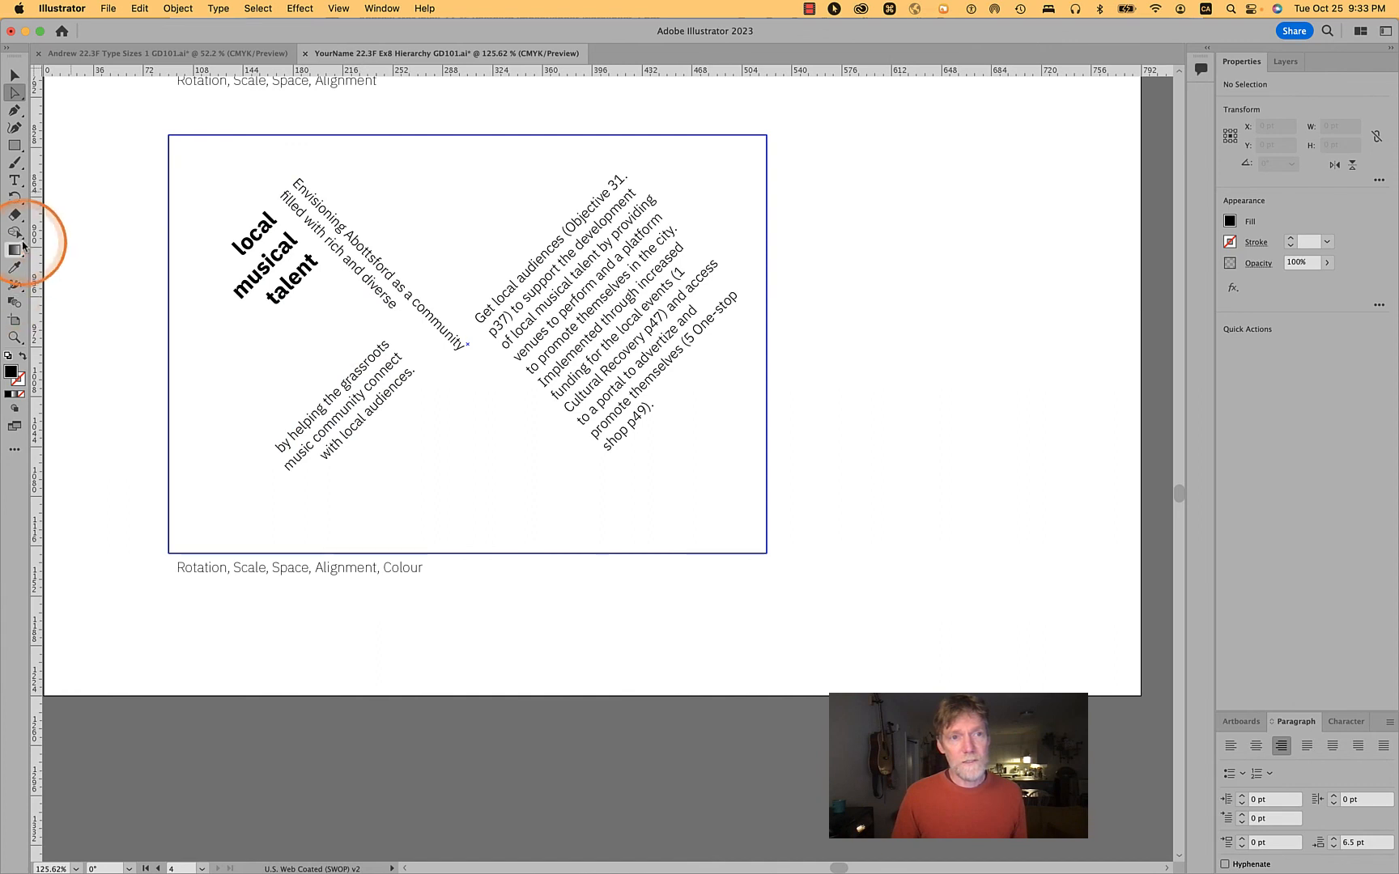
Draw a 45° diagonal line about 270 pt wide and high down from the heading's right edge and convert it to a guide.
{"action": "left_click_drag", "start_coordinate": [12, 150], "coordinate": [101, 213]}
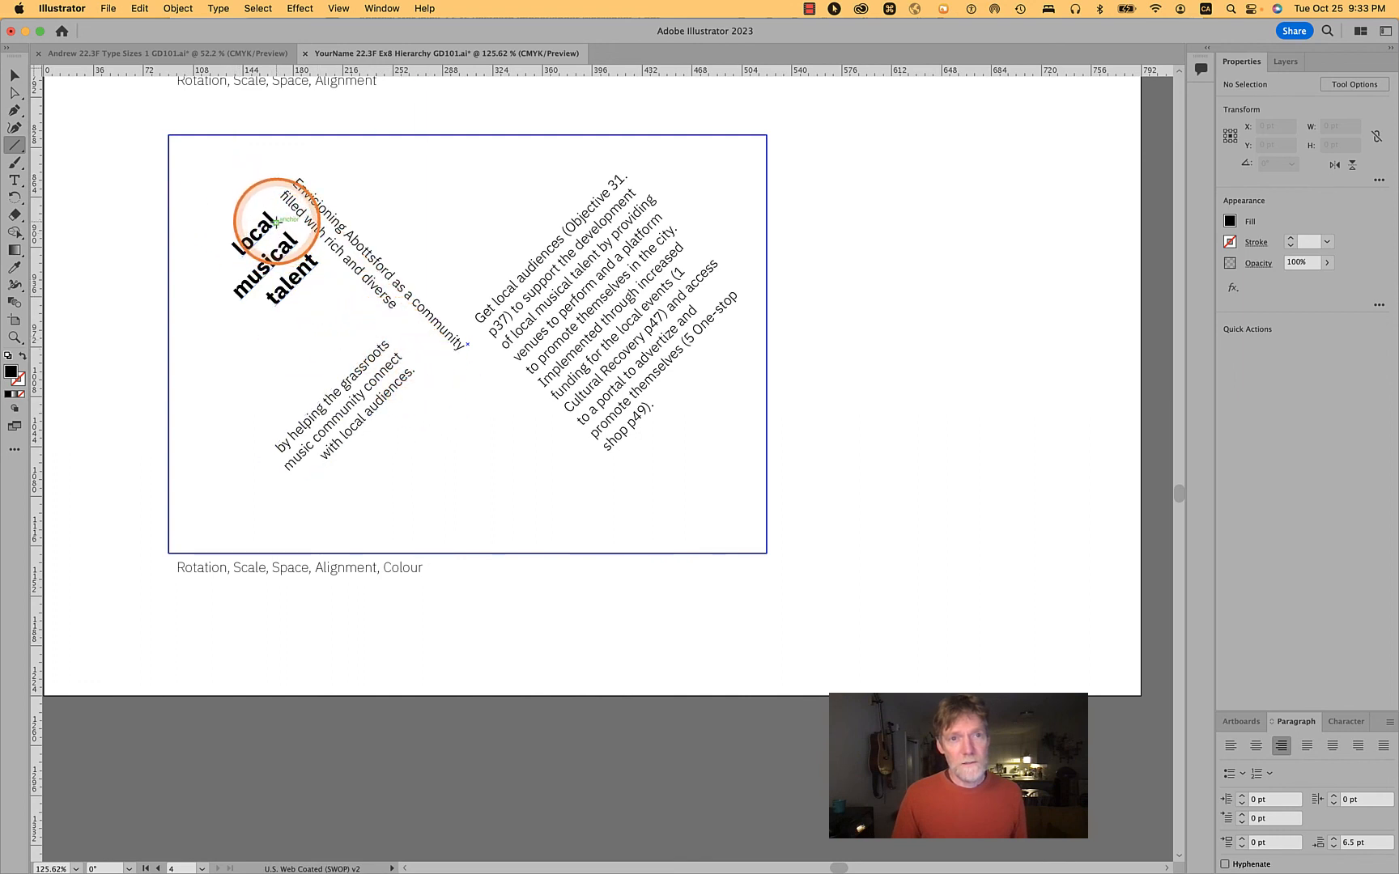
{"action": "left_click_drag", "start_coordinate": [278, 220], "coordinate": [651, 595]}
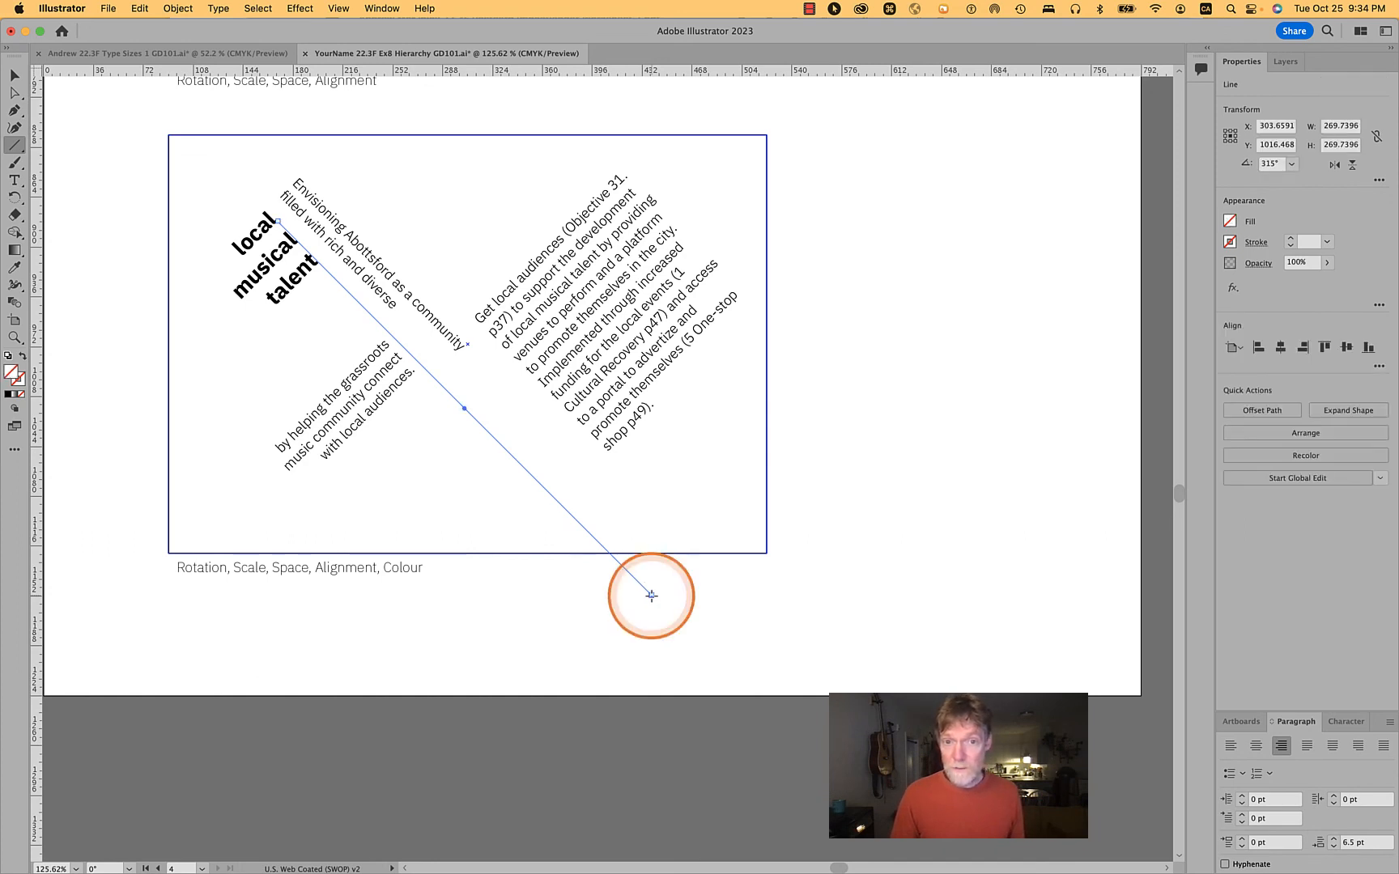
{"action": "right_click", "coordinate": [651, 594]}
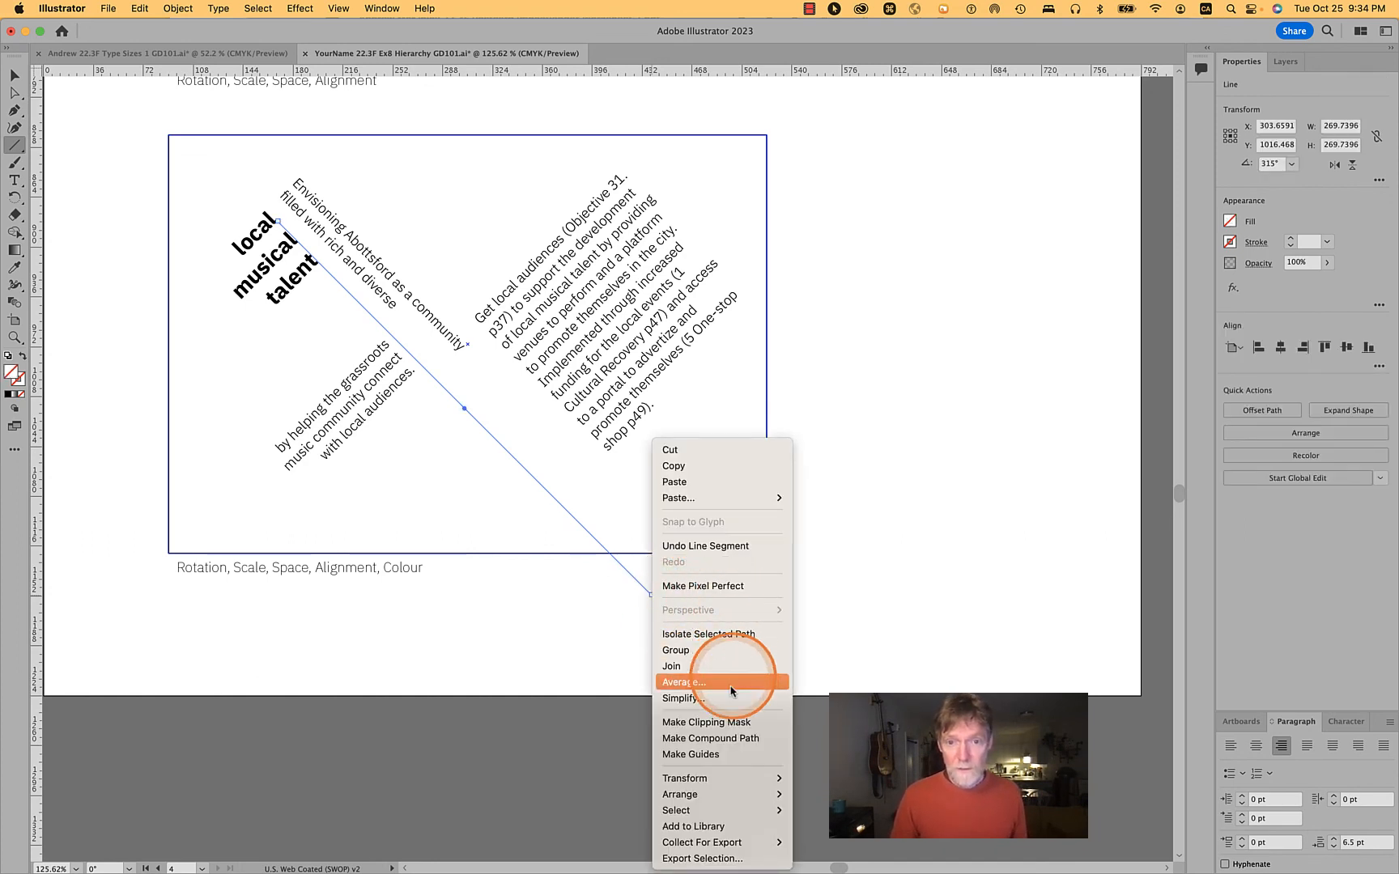
{"action": "left_click", "coordinate": [717, 755]}
Toggle the guides' visibility repeatedly to compare the postcard layout with and without the diagonal guide.
{"action": "key", "text": "semicolon"}
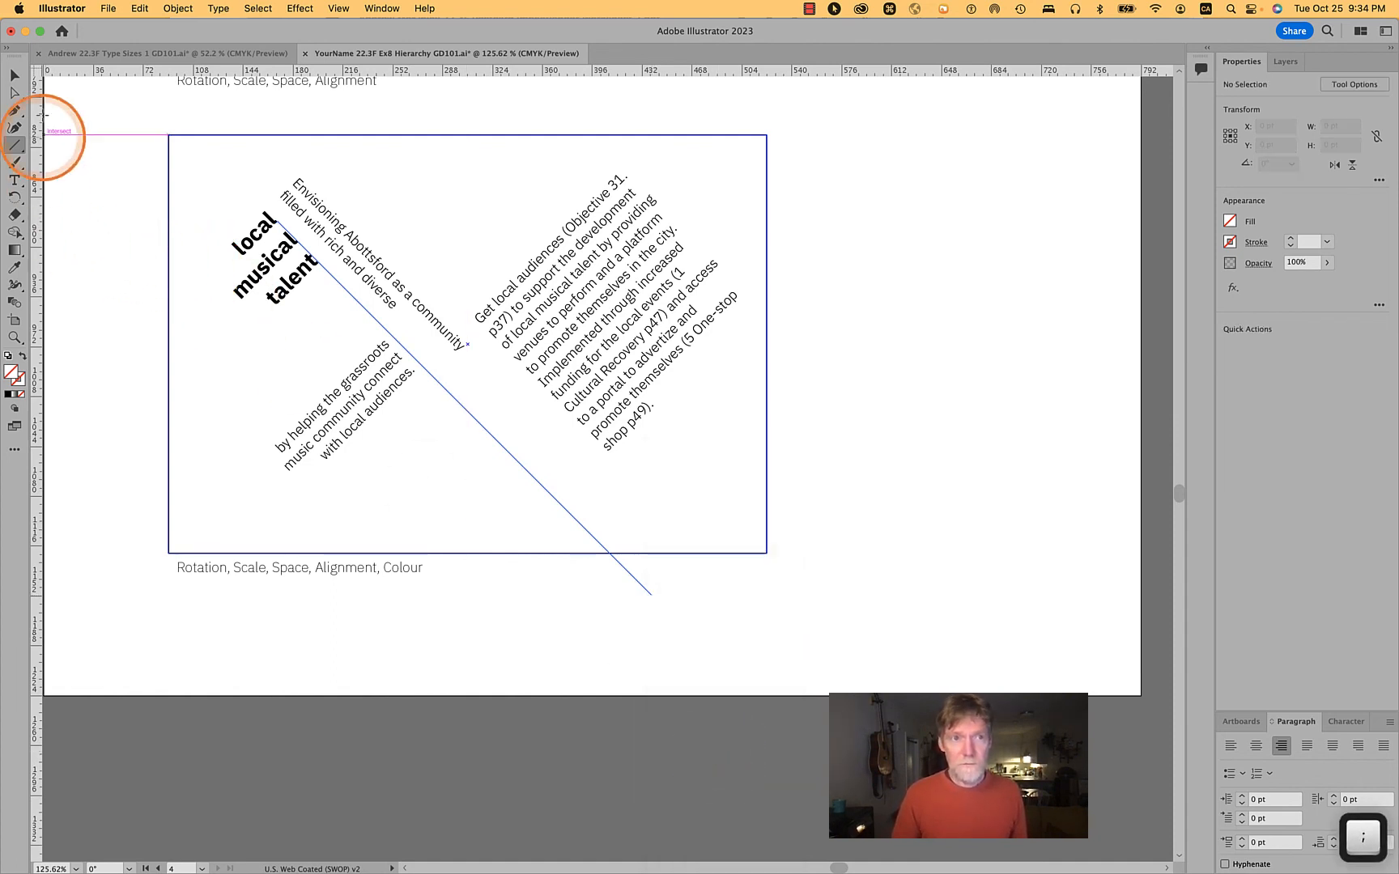
{"action": "left_click", "coordinate": [16, 76]}
{"action": "key", "text": "super+semicolon"}
{"action": "key", "text": "super+semicolon"}
{"action": "key", "text": "super+semicolon"}
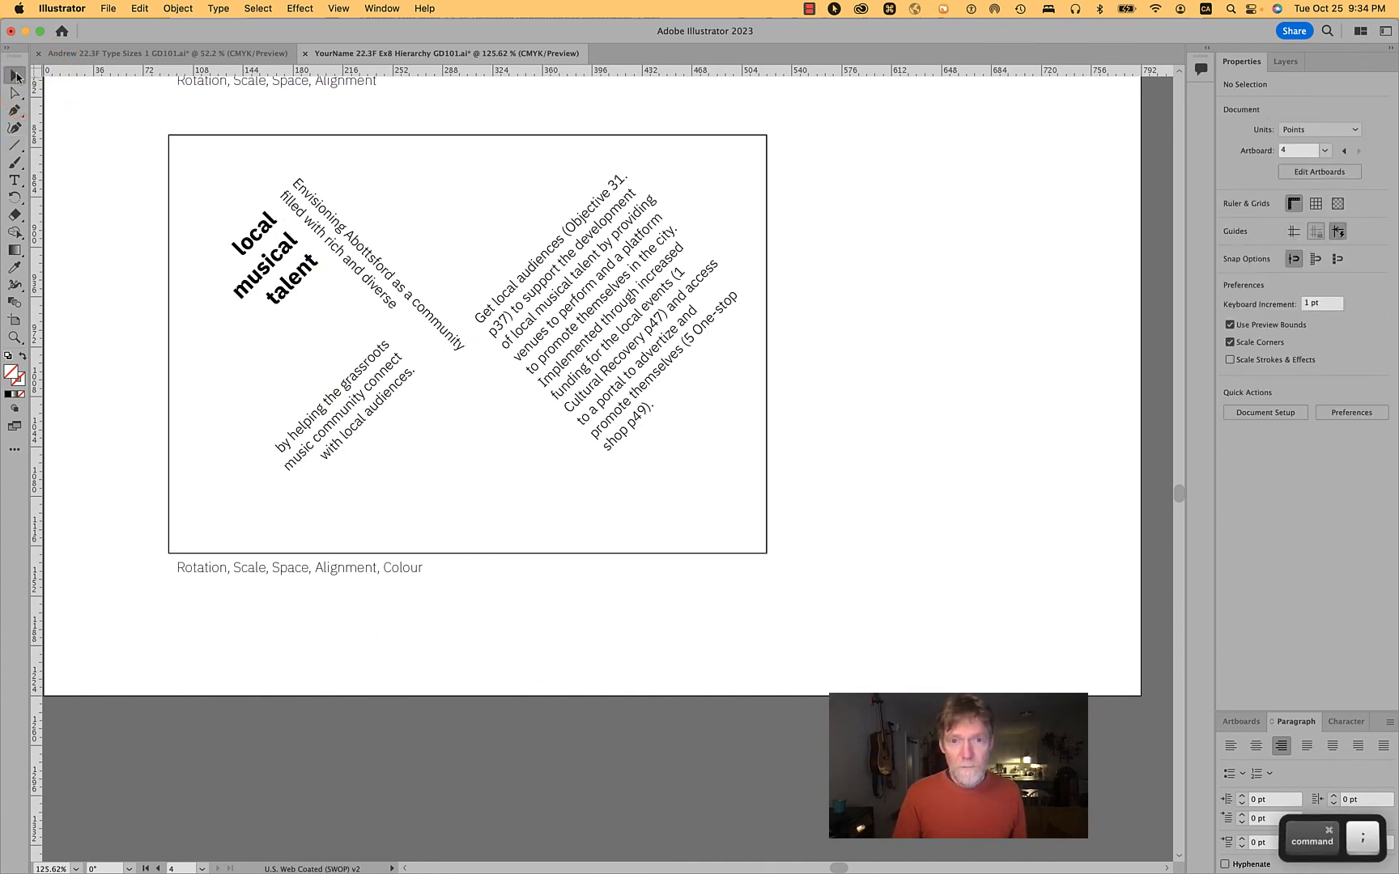
{"action": "key", "text": "super+semicolon"}
{"action": "key", "text": "super+semicolon"}
{"action": "key", "text": "super+semicolon"}
{"action": "key", "text": "super+semicolon"}
{"action": "key", "text": "super+semicolon"}
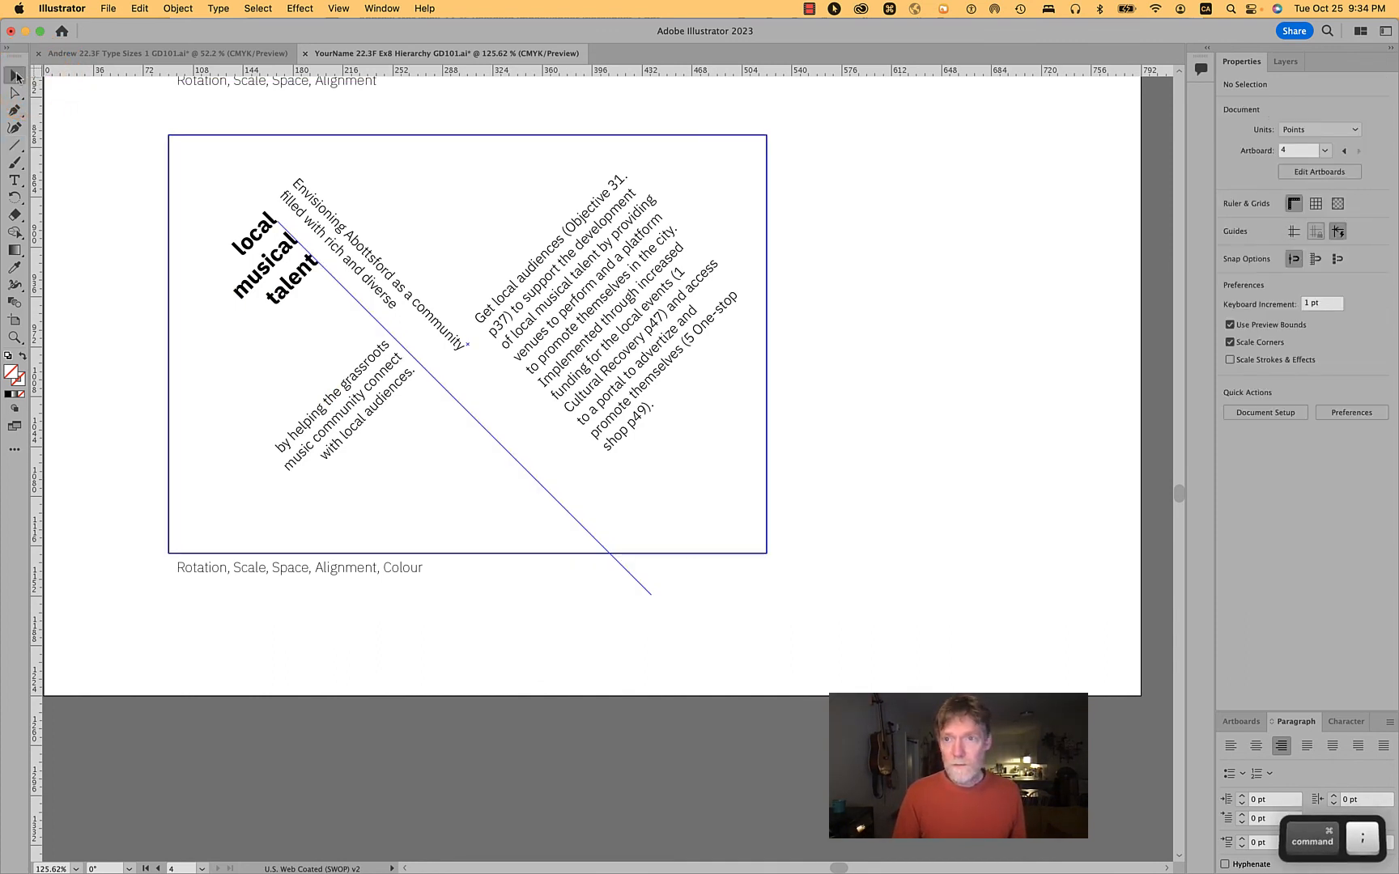
{"action": "key", "text": "super+semicolon"}
{"action": "key", "text": "super+semicolon"}
{"action": "key", "text": "super+semicolon"}
{"action": "key", "text": "super+semicolon"}
{"action": "key", "text": "super+semicolon"}
{"action": "key", "text": "super+semicolon"}
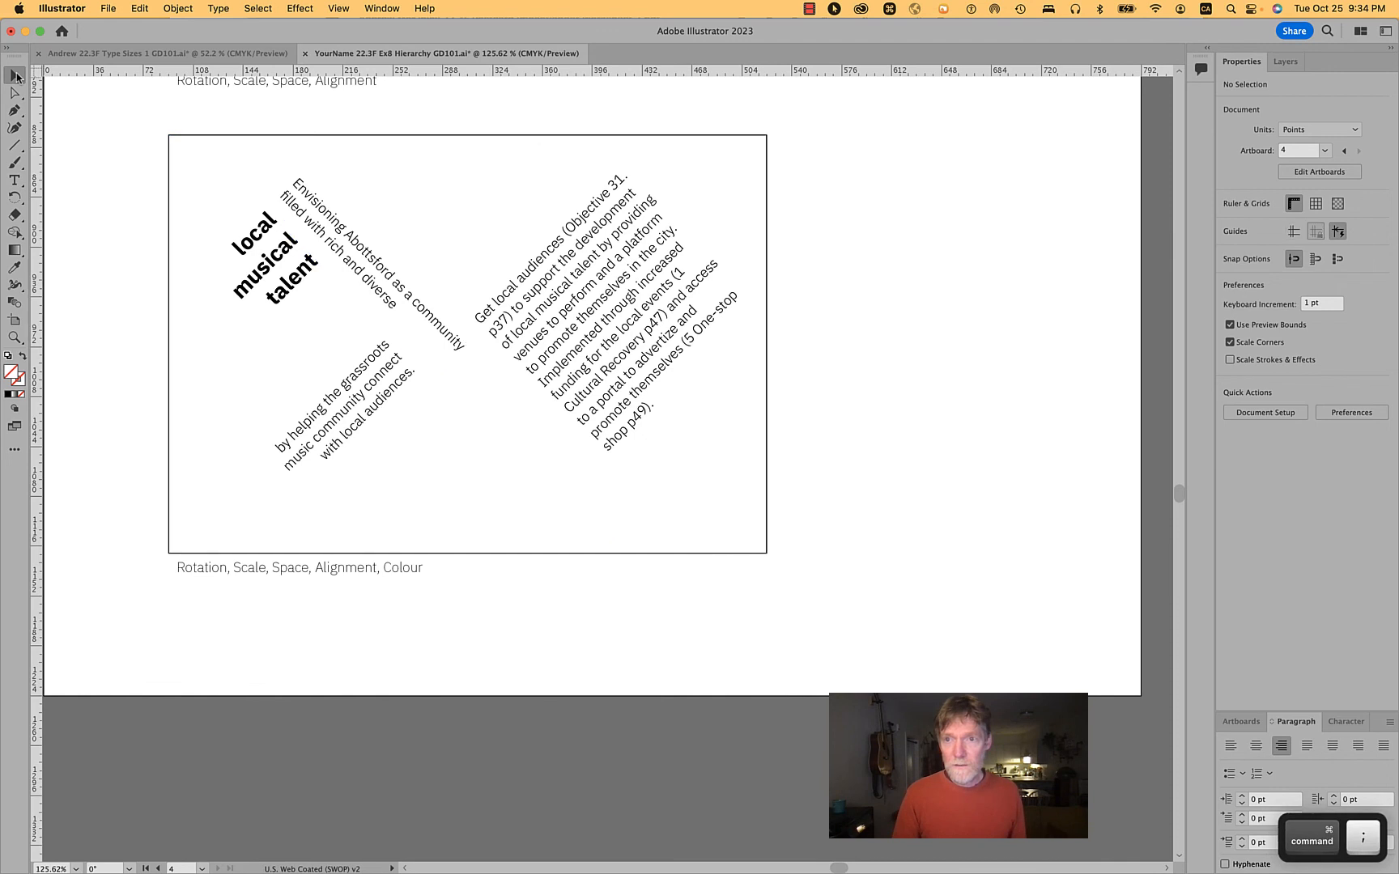
{"action": "key", "text": "super+semicolon"}
{"action": "key", "text": "super+semicolon"}
{"action": "key", "text": "super+semicolon"}
{"action": "key", "text": "super+semicolon"}
{"action": "key", "text": "super+semicolon"}
{"action": "key", "text": "super+semicolon"}
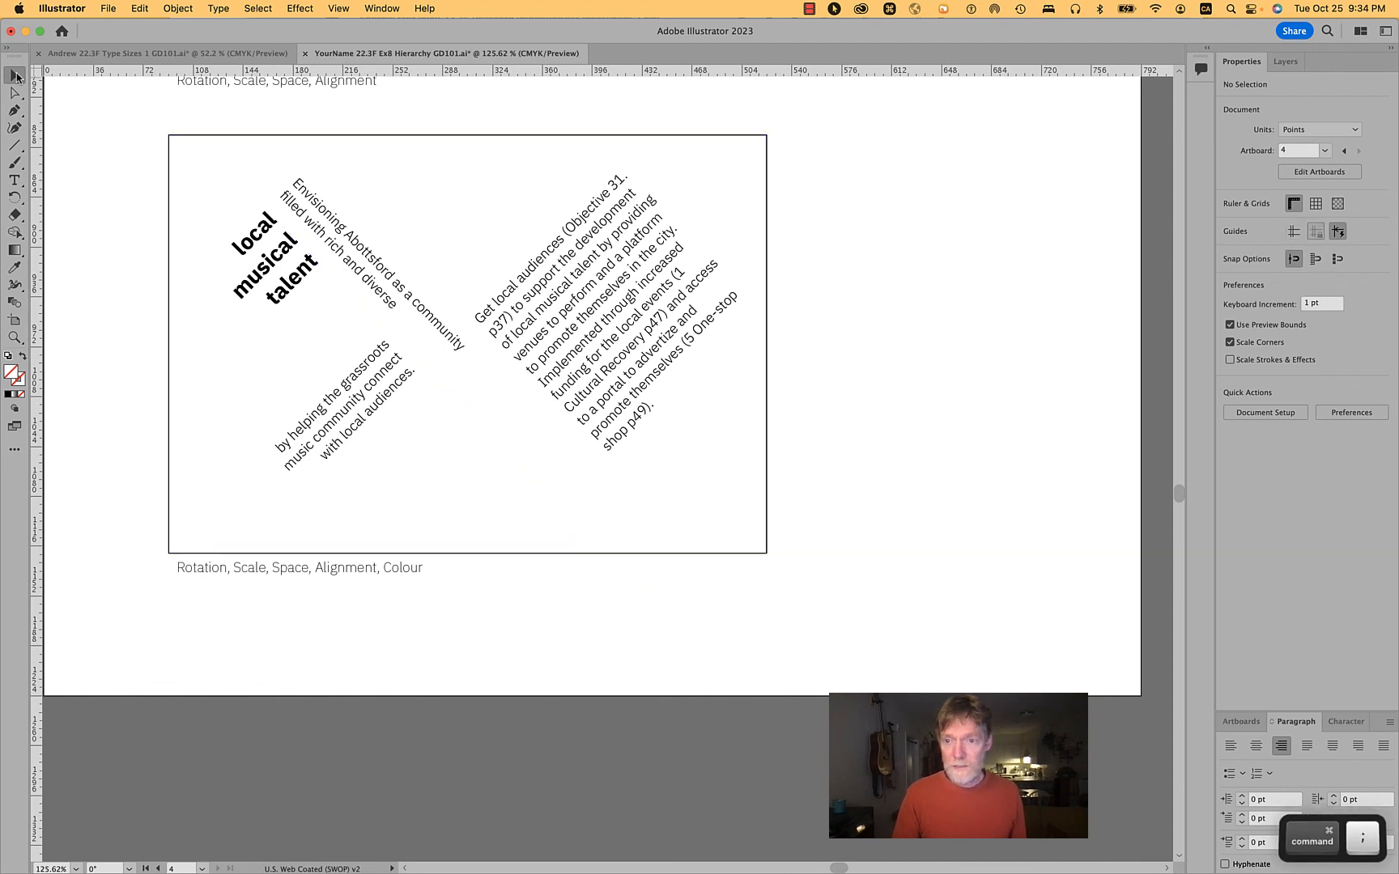
Show the guides again and move the "by helping" text block so its right-aligned edge meets the diagonal guide.
{"action": "key", "text": "super+semicolon"}
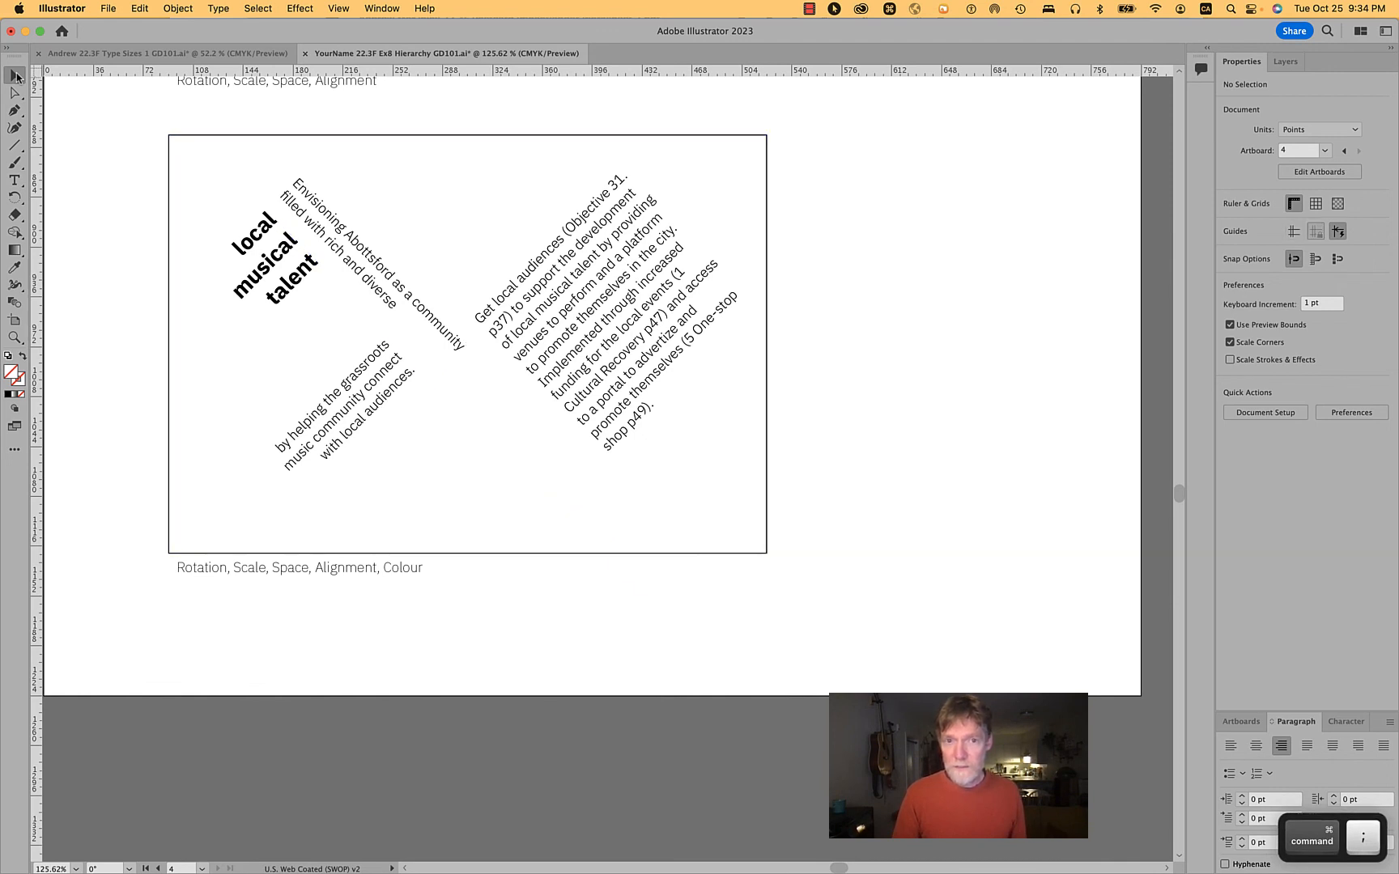
{"action": "key", "text": "super+semicolon"}
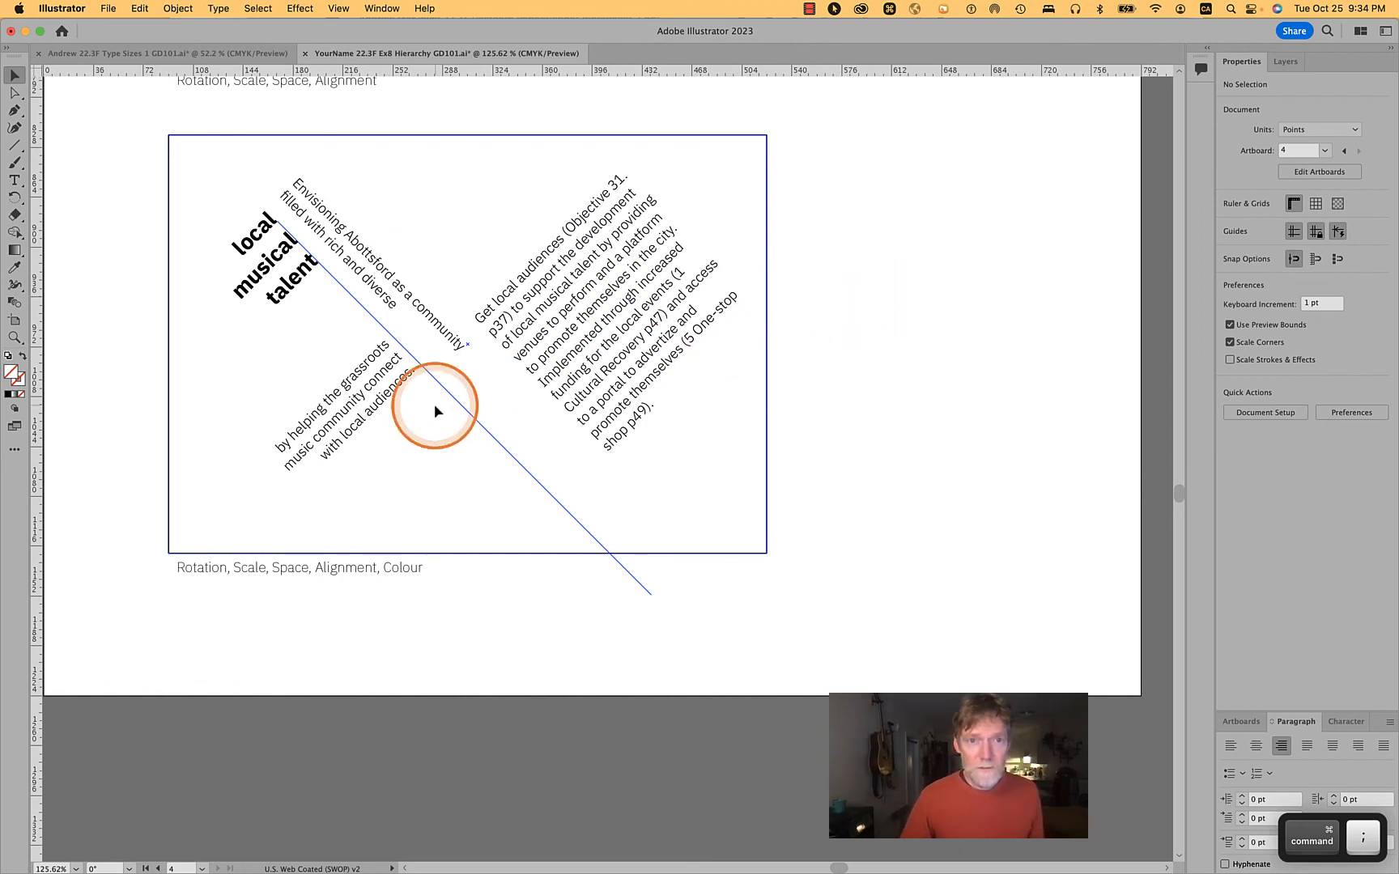
{"action": "left_click_drag", "start_coordinate": [378, 396], "coordinate": [404, 407]}
{"action": "scroll", "coordinate": [478, 349], "scroll_direction": "up", "scroll_amount": 1}
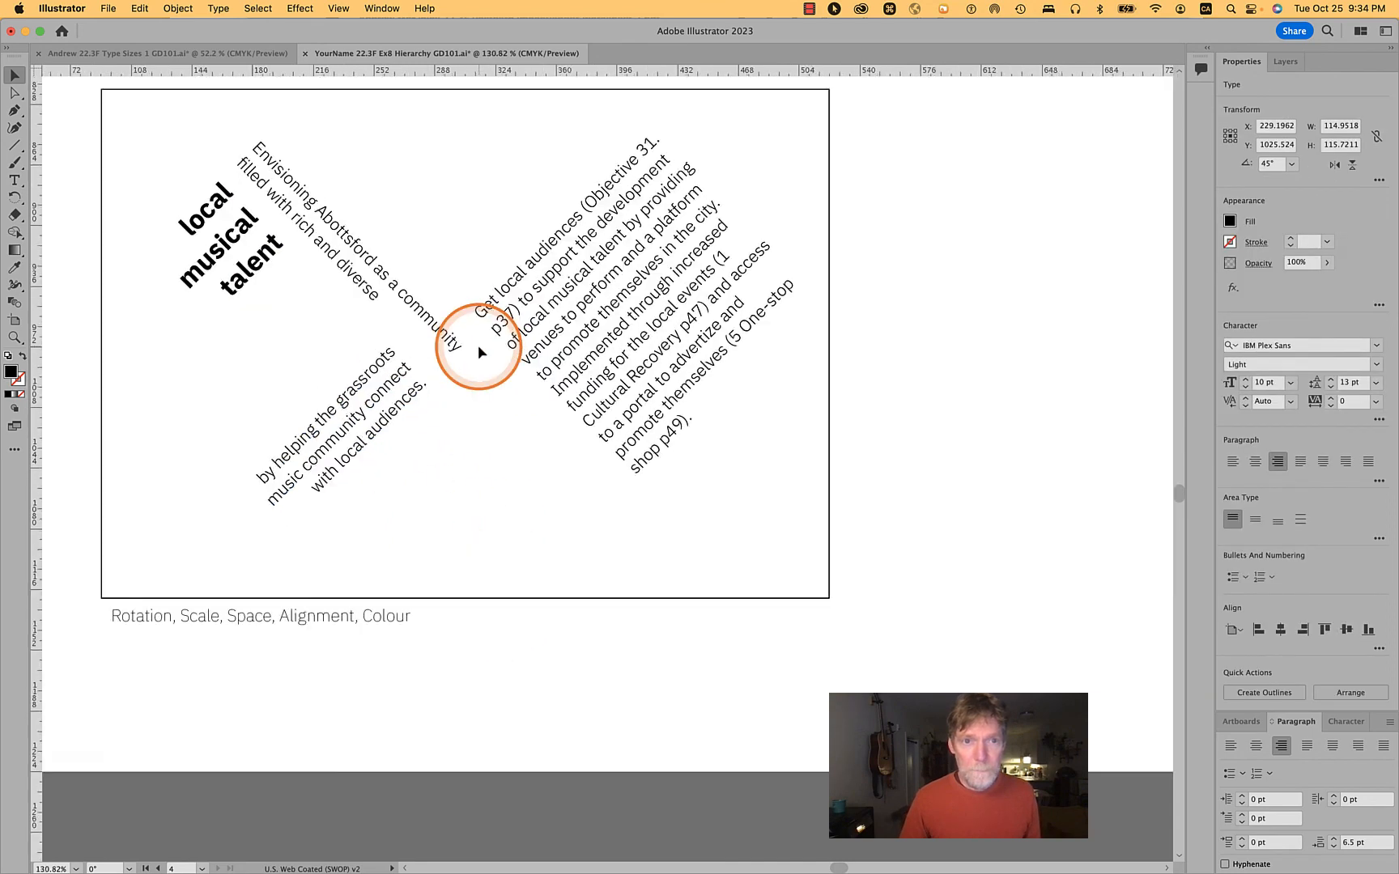
{"action": "scroll", "coordinate": [477, 346], "scroll_direction": "up", "scroll_amount": 8}
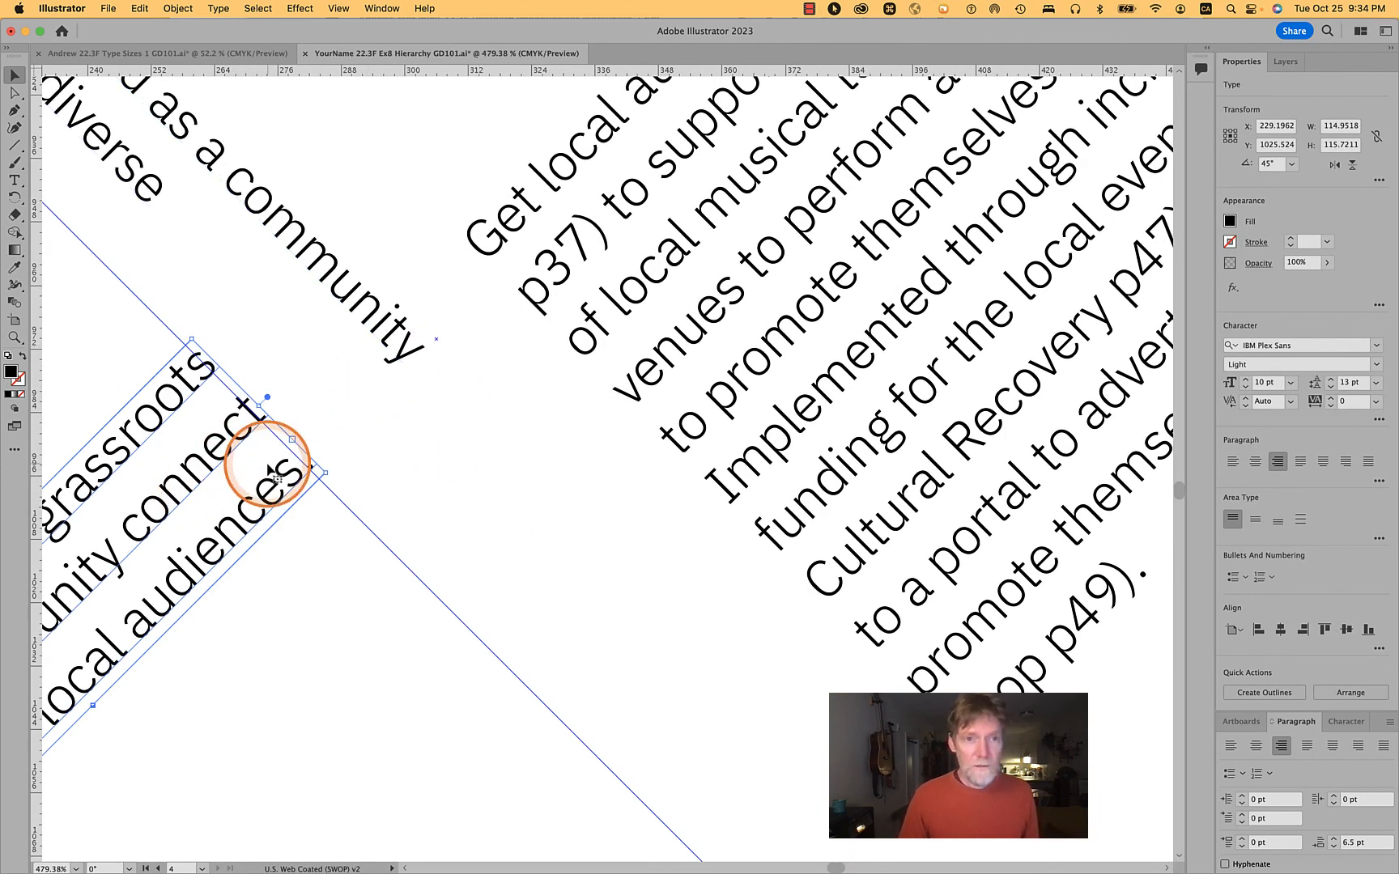
Adjust the corner point of the "by helping" text frame beside the last line's period, with Direct Selection, to refine its alignment to the guide.
{"action": "key", "text": "a"}
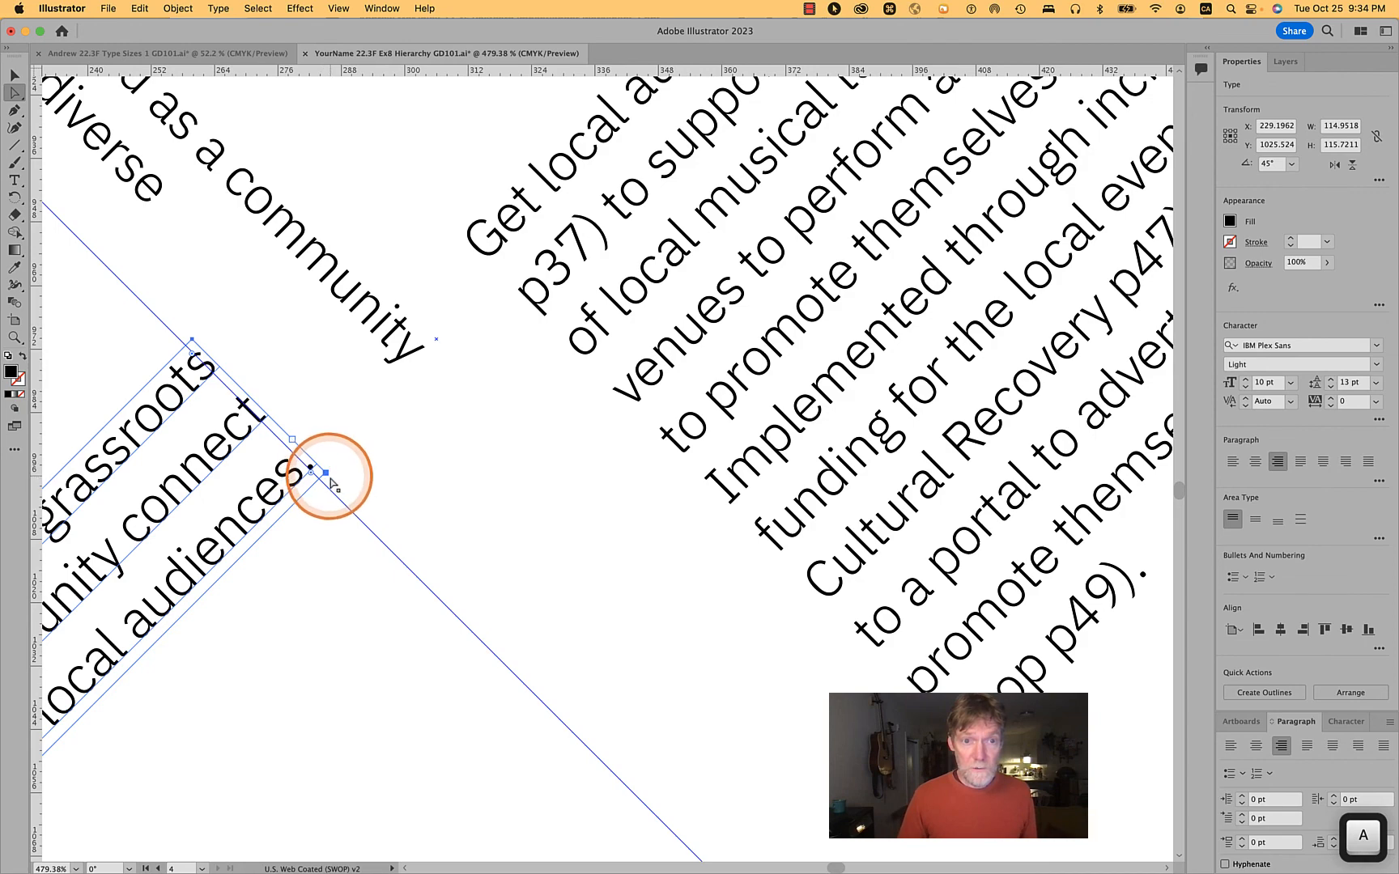
{"action": "left_click", "coordinate": [327, 478]}
{"action": "left_click_drag", "start_coordinate": [328, 478], "coordinate": [324, 487]}
{"action": "left_click", "coordinate": [414, 525]}
{"action": "scroll", "coordinate": [414, 523], "scroll_direction": "down", "scroll_amount": 5}
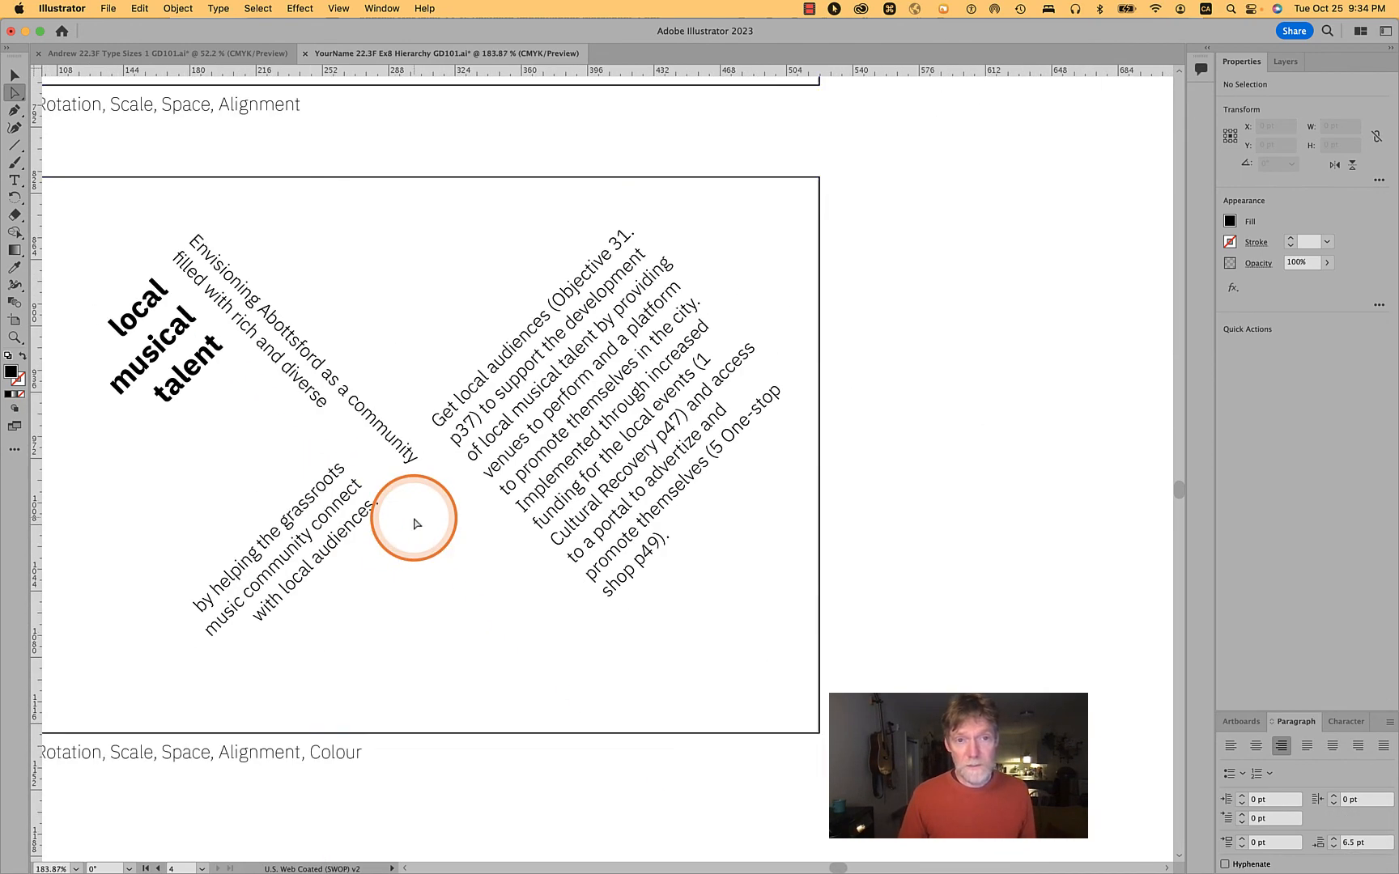
{"action": "scroll", "coordinate": [414, 524], "scroll_direction": "down", "scroll_amount": 2}
Hide the guides and save the hierarchy exercise document.
{"action": "left_click", "coordinate": [1283, 363]}
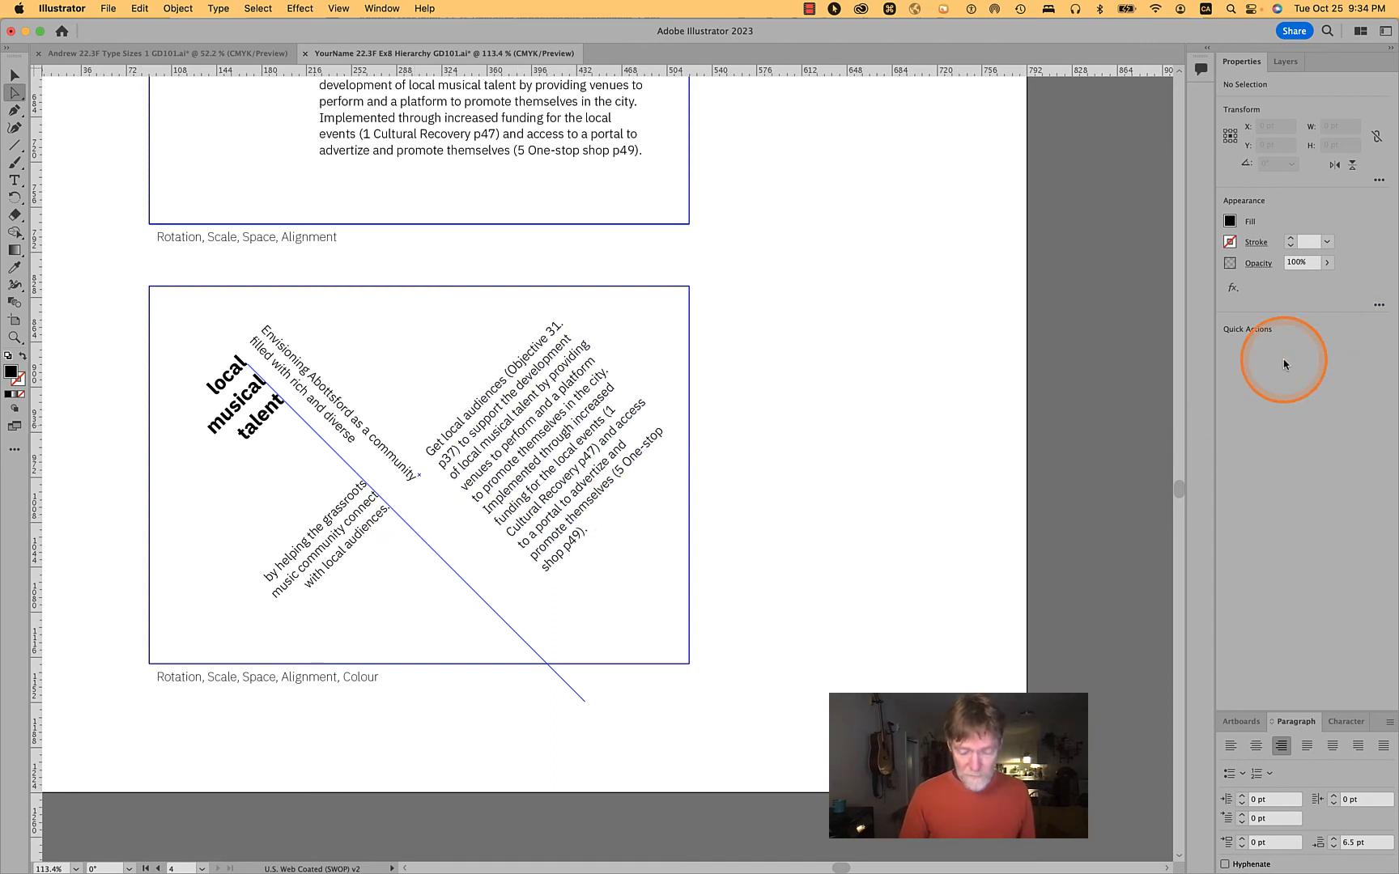
{"action": "key", "text": "shift"}
{"action": "key", "text": "super+semicolon"}
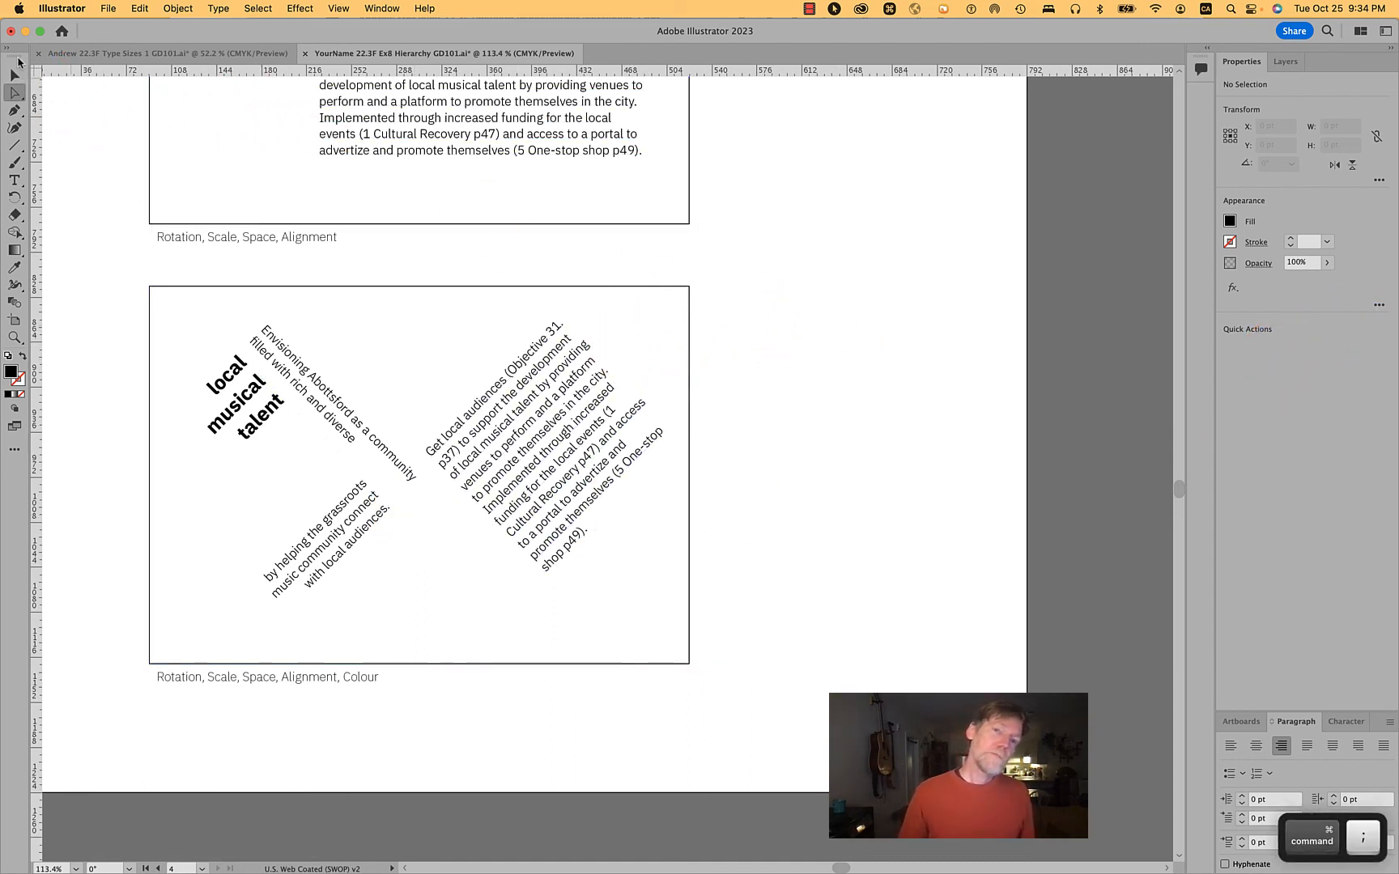
{"action": "left_click", "coordinate": [103, 9]}
{"action": "left_click", "coordinate": [122, 150]}
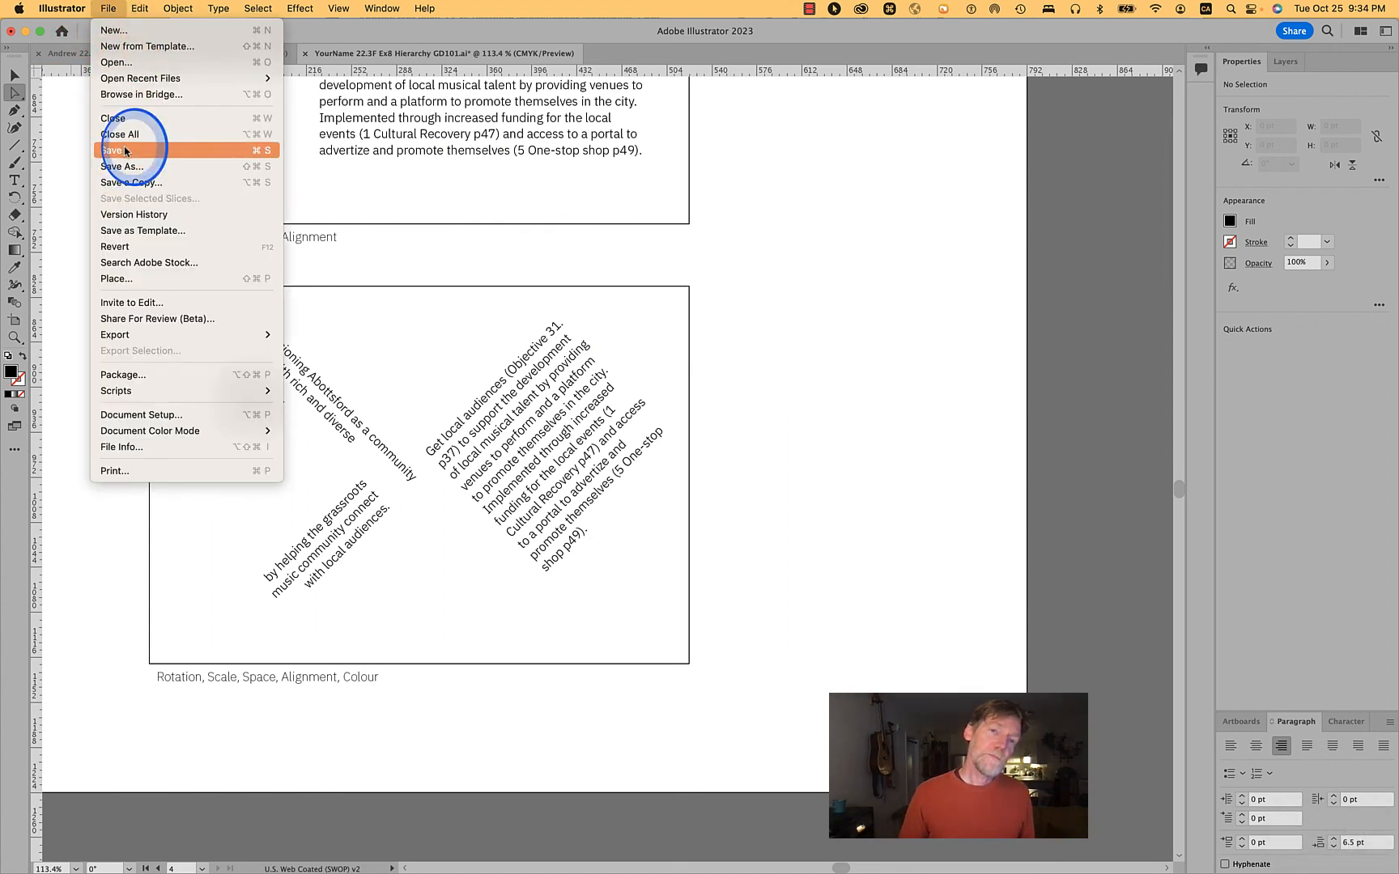
Start saving a copy in Adobe PDF format and choose the Ex8 Hierarchy folder inside GD101's Exercises folder.
{"action": "left_click", "coordinate": [110, 8]}
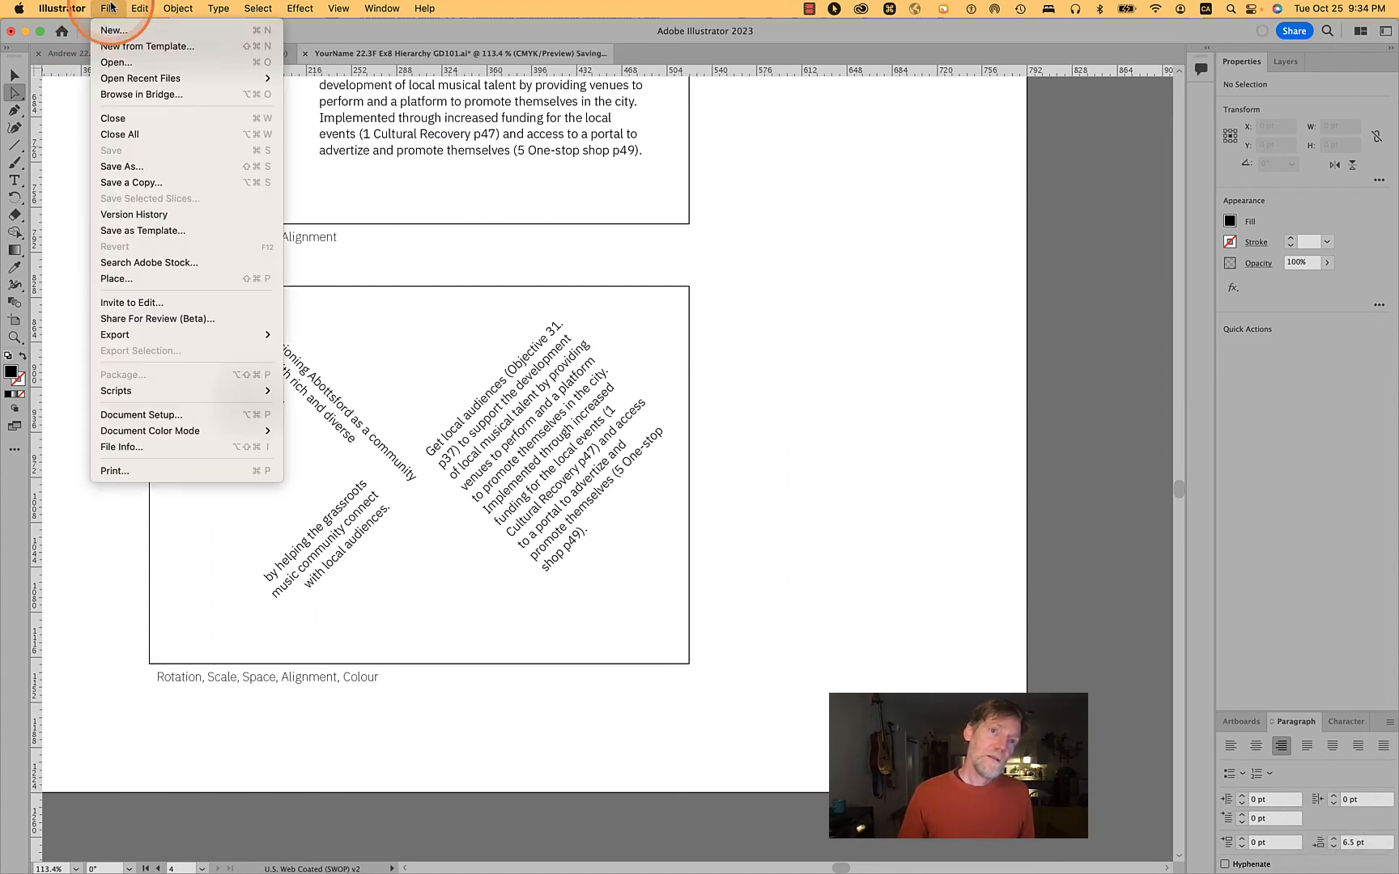
{"action": "left_click", "coordinate": [146, 185]}
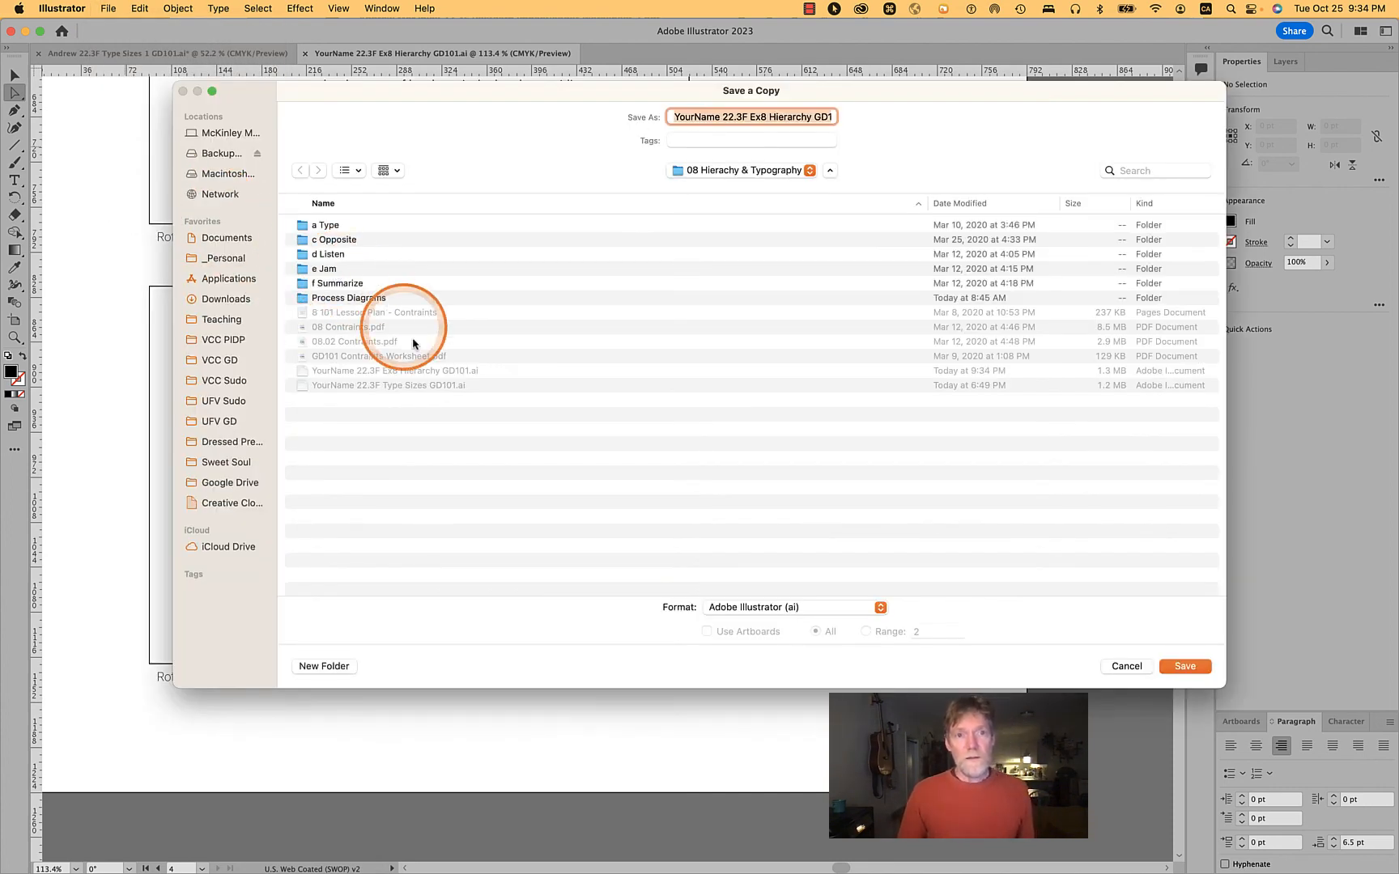
{"action": "left_click", "coordinate": [781, 608]}
{"action": "left_click", "coordinate": [747, 656]}
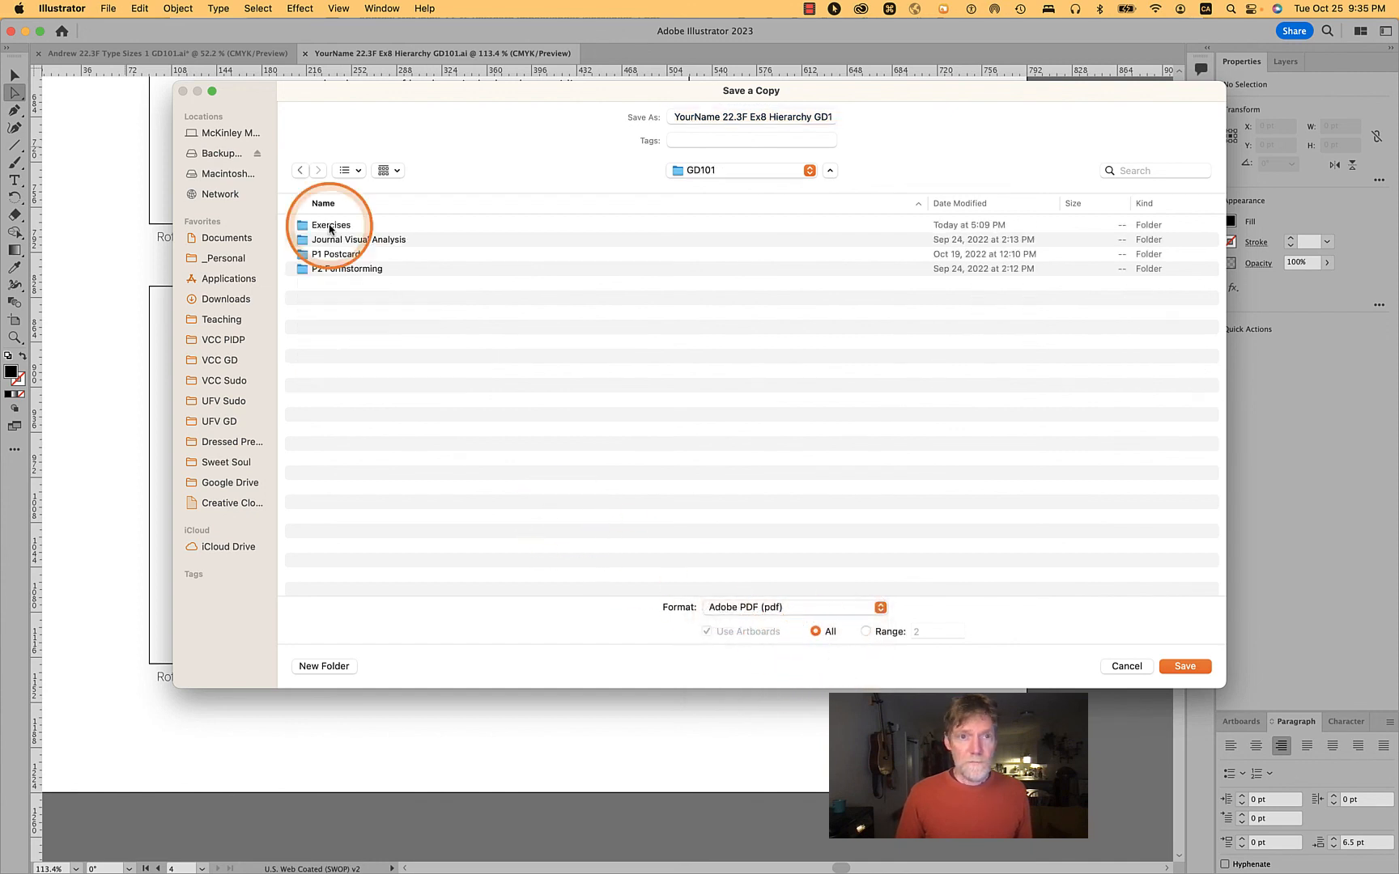
{"action": "double_click", "coordinate": [333, 225]}
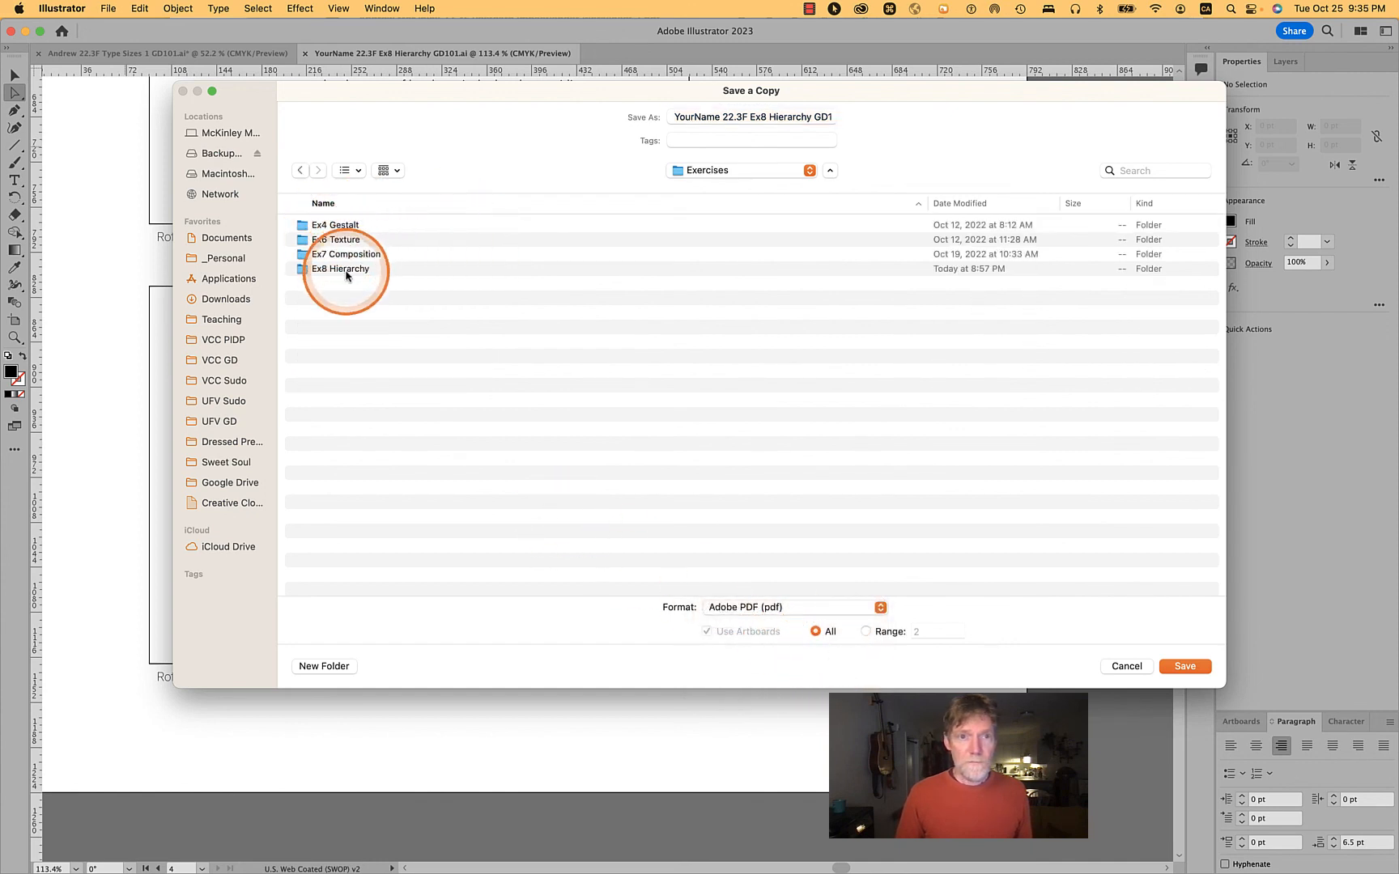
{"action": "double_click", "coordinate": [346, 270]}
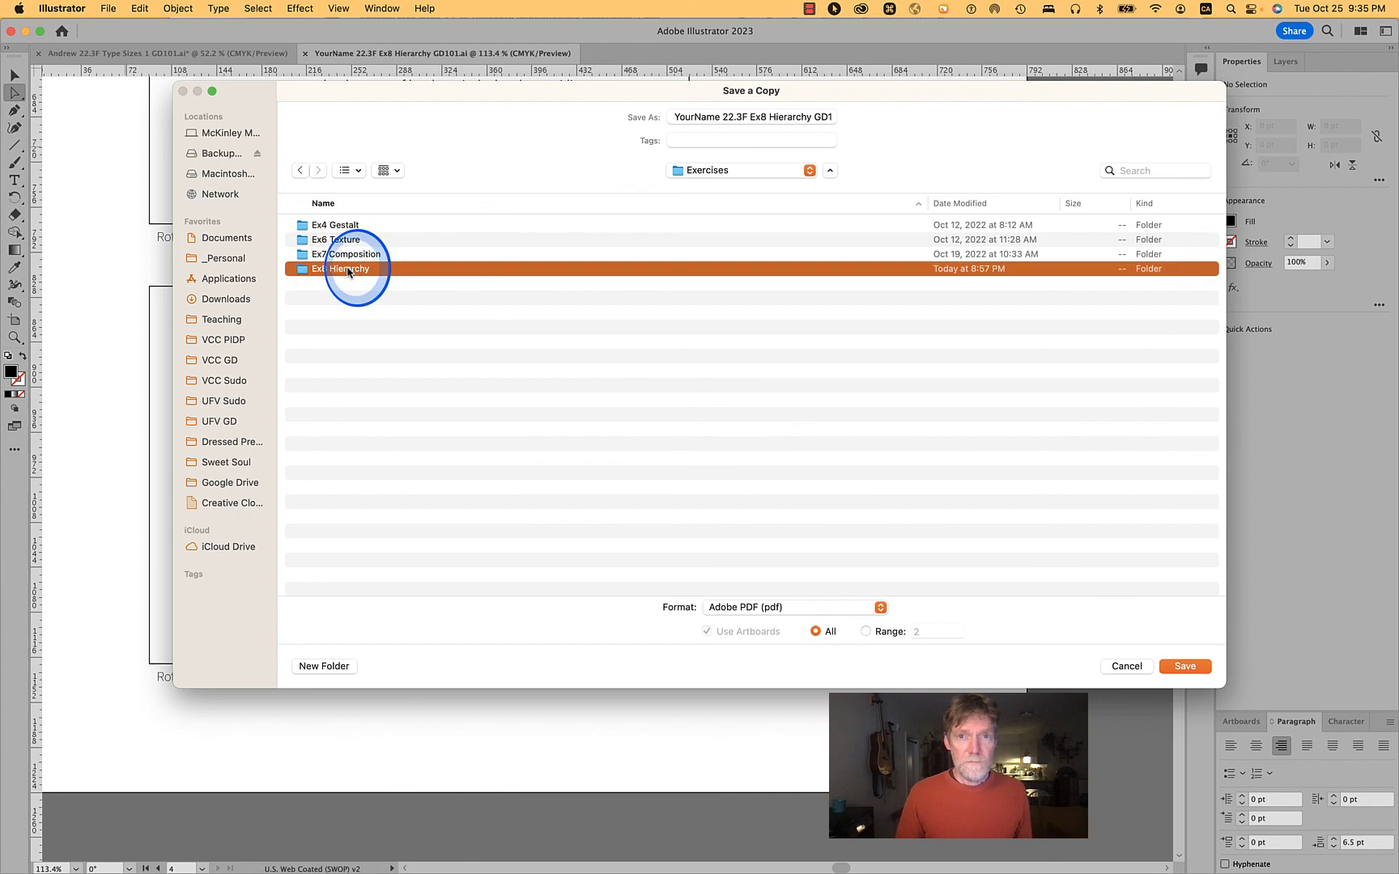
Replace "YourName" in the copy's file name with the designer's first name and save it.
{"action": "double_click", "coordinate": [717, 118]}
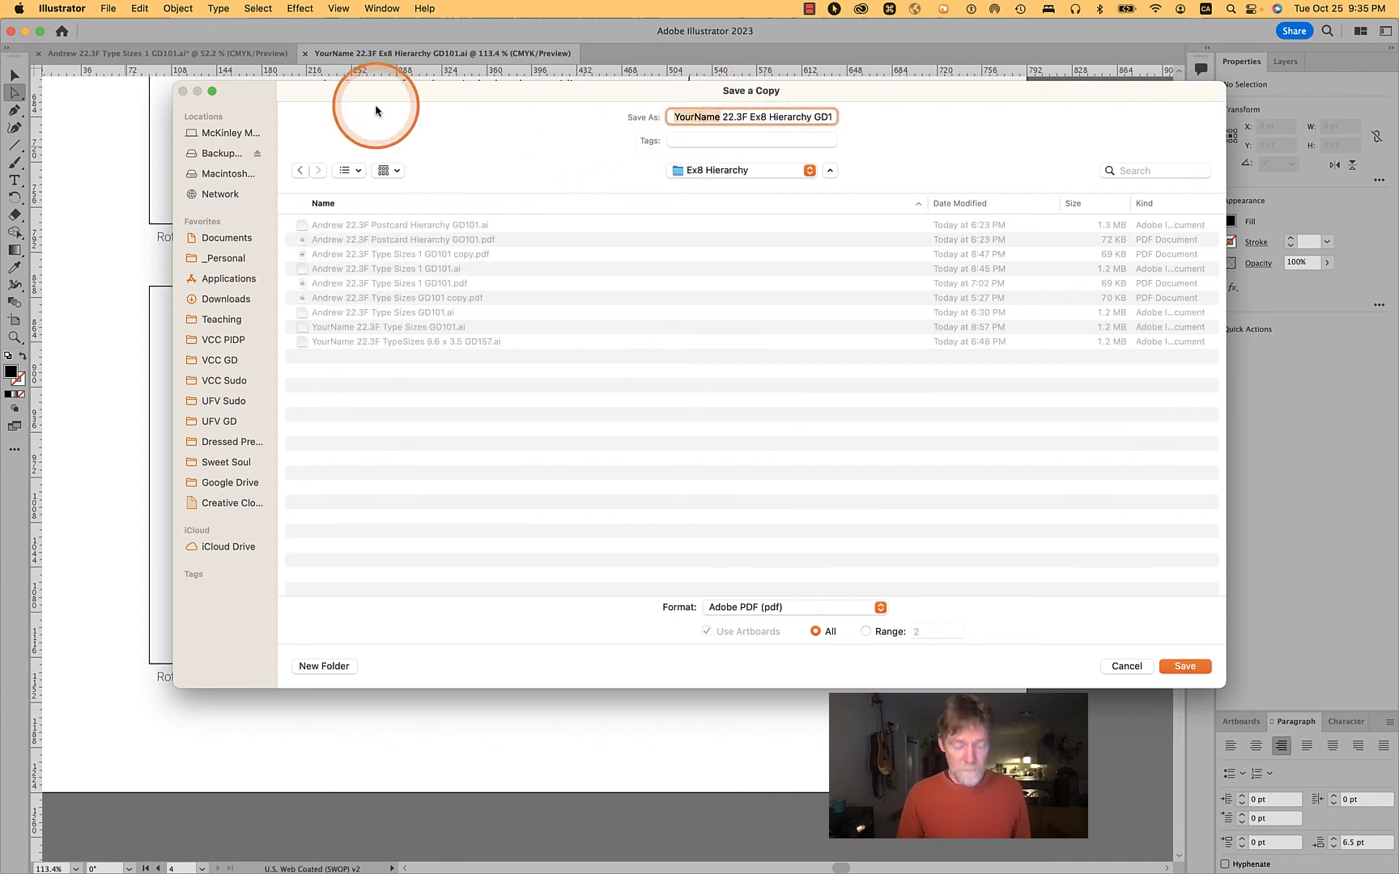
{"action": "type", "text": "Andrw"}
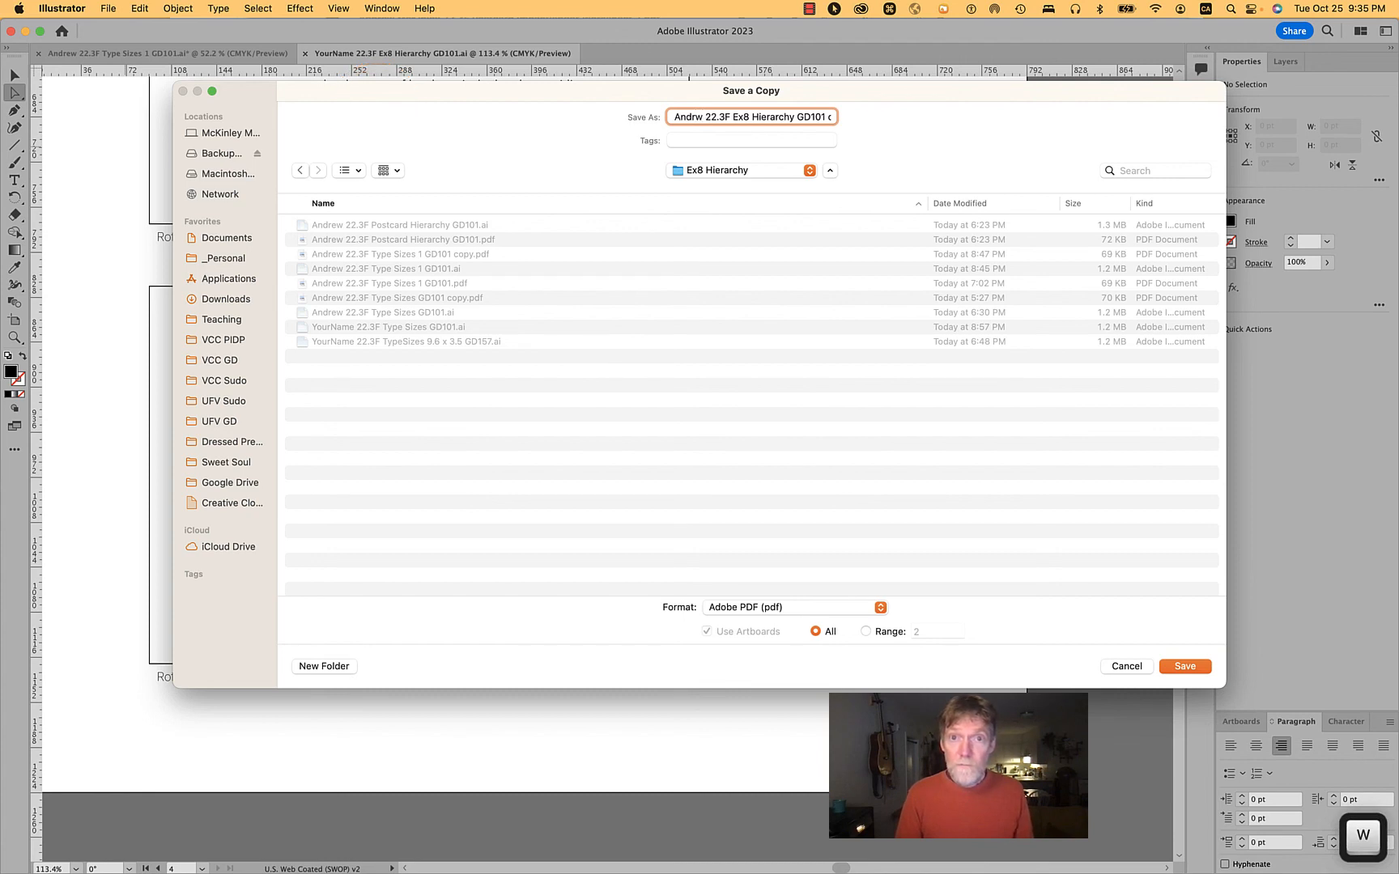
{"action": "key", "text": "BackSpace"}
{"action": "type", "text": "ew"}
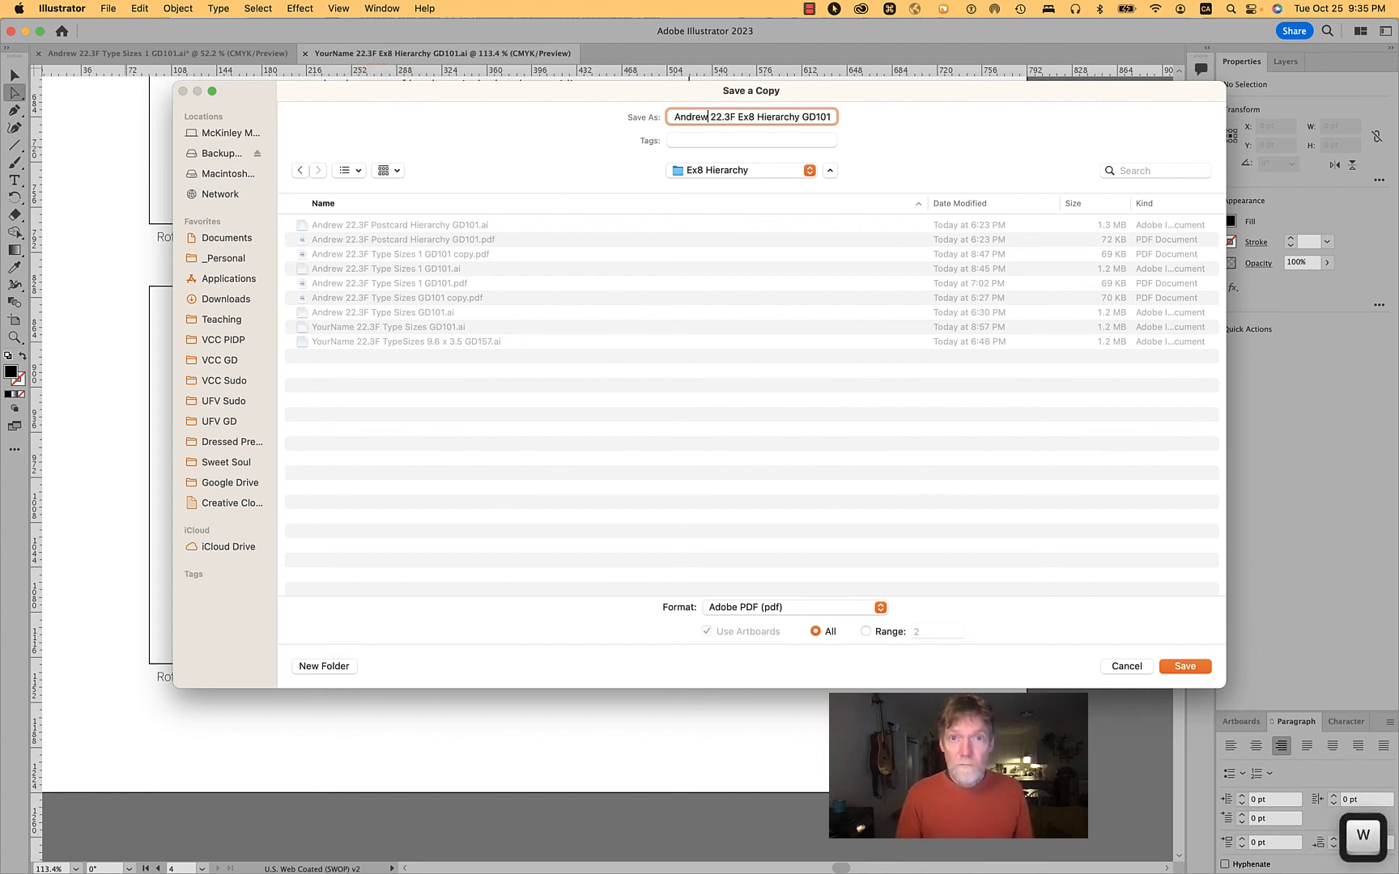
{"action": "left_click", "coordinate": [1183, 667]}
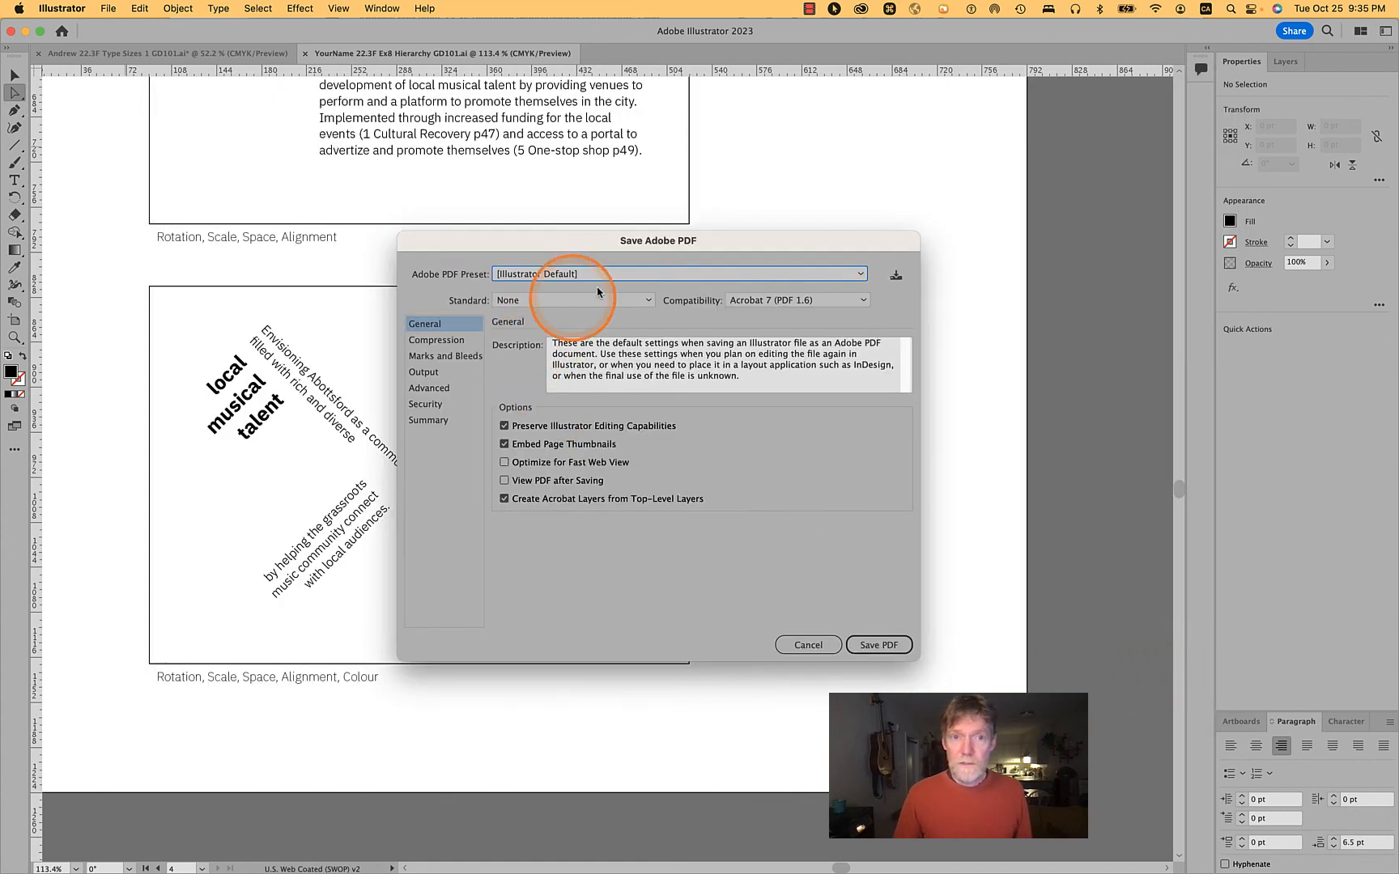
Choose the GD101 Optimized PDF 1 preset, review its marks, bleeds and general options, and save the PDF.
{"action": "left_click_drag", "start_coordinate": [631, 276], "coordinate": [617, 511]}
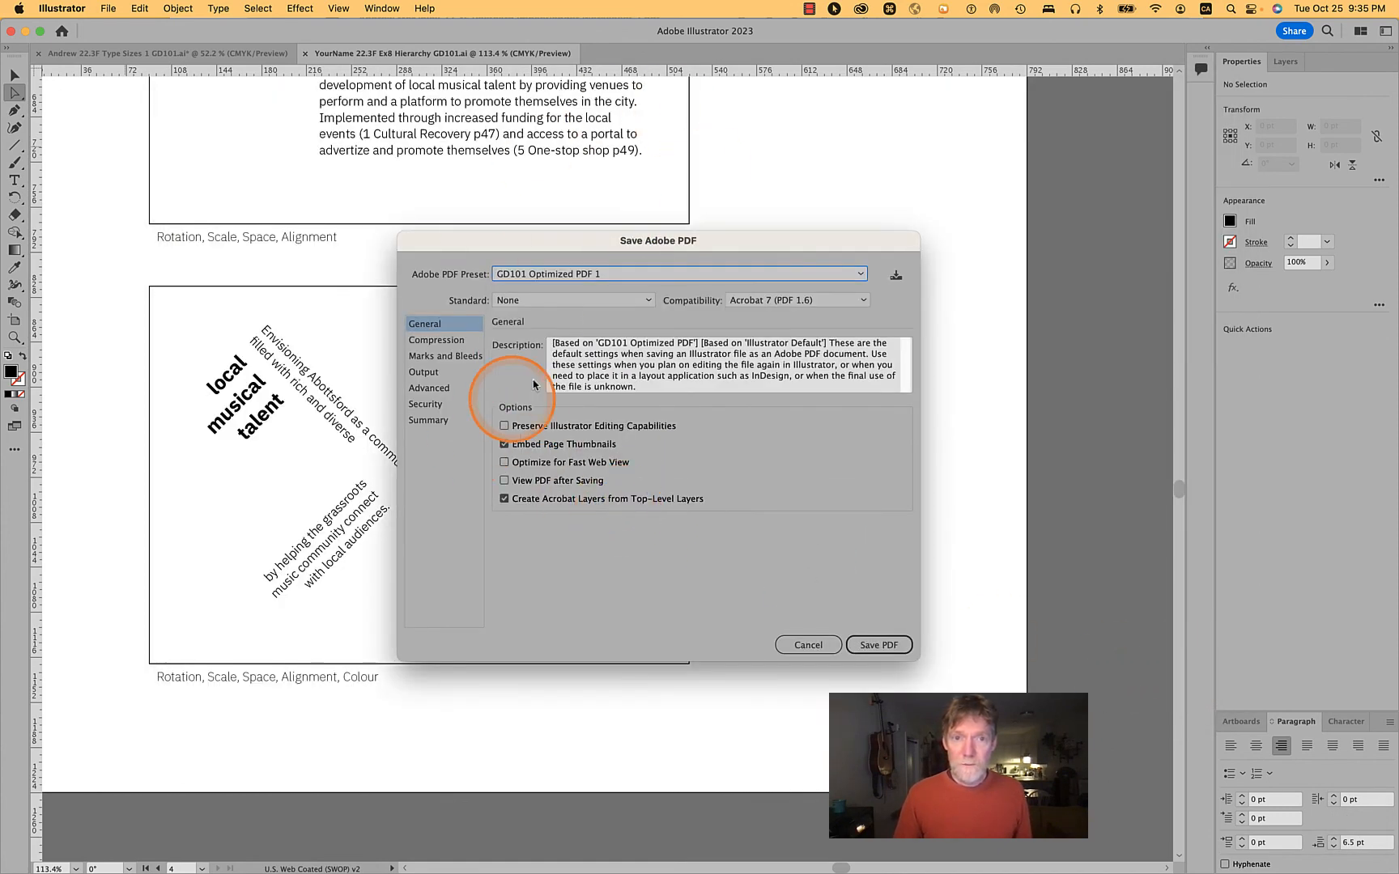
{"action": "left_click", "coordinate": [448, 361]}
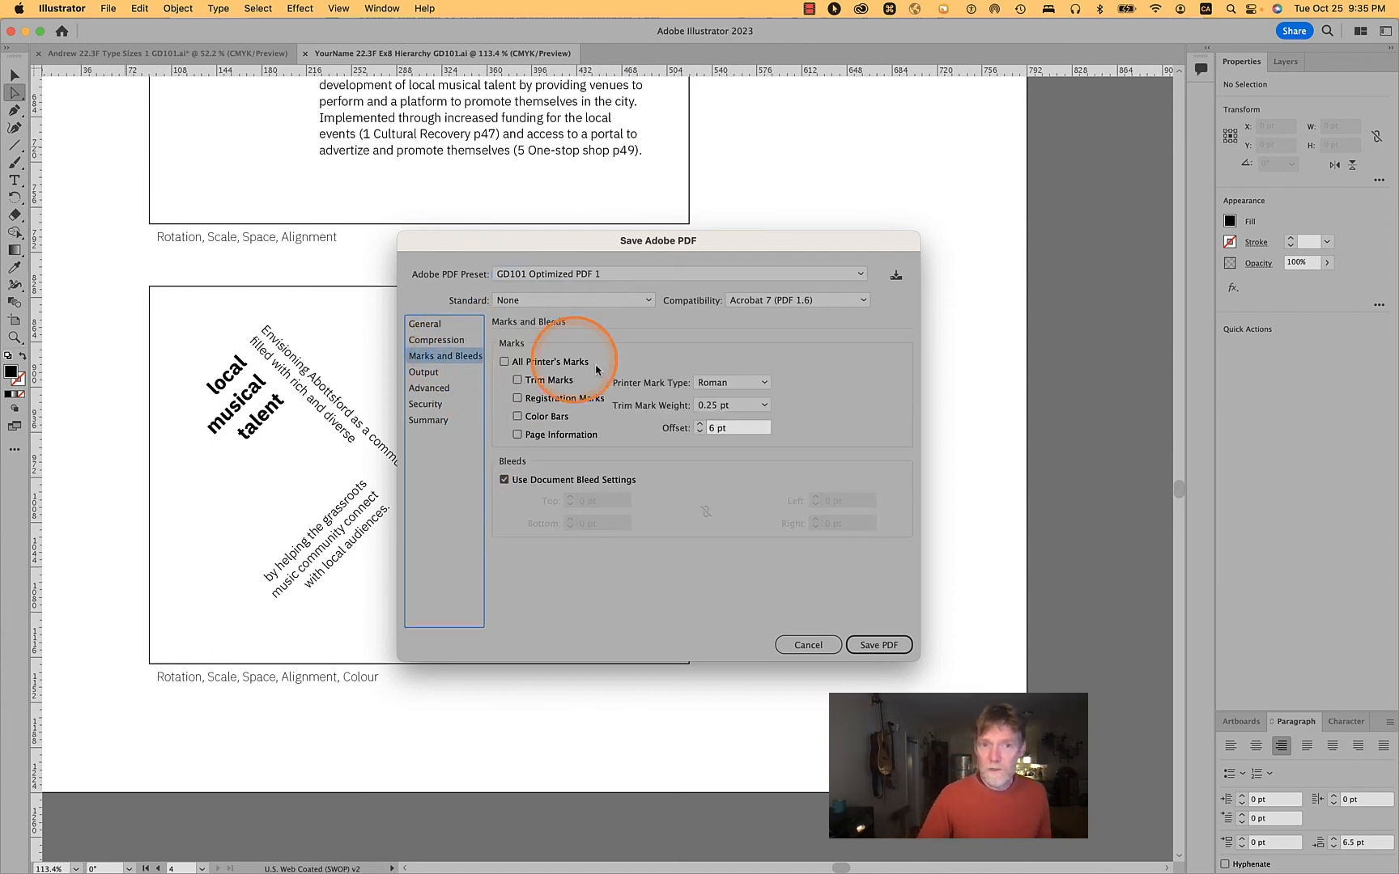
{"action": "left_click", "coordinate": [448, 327]}
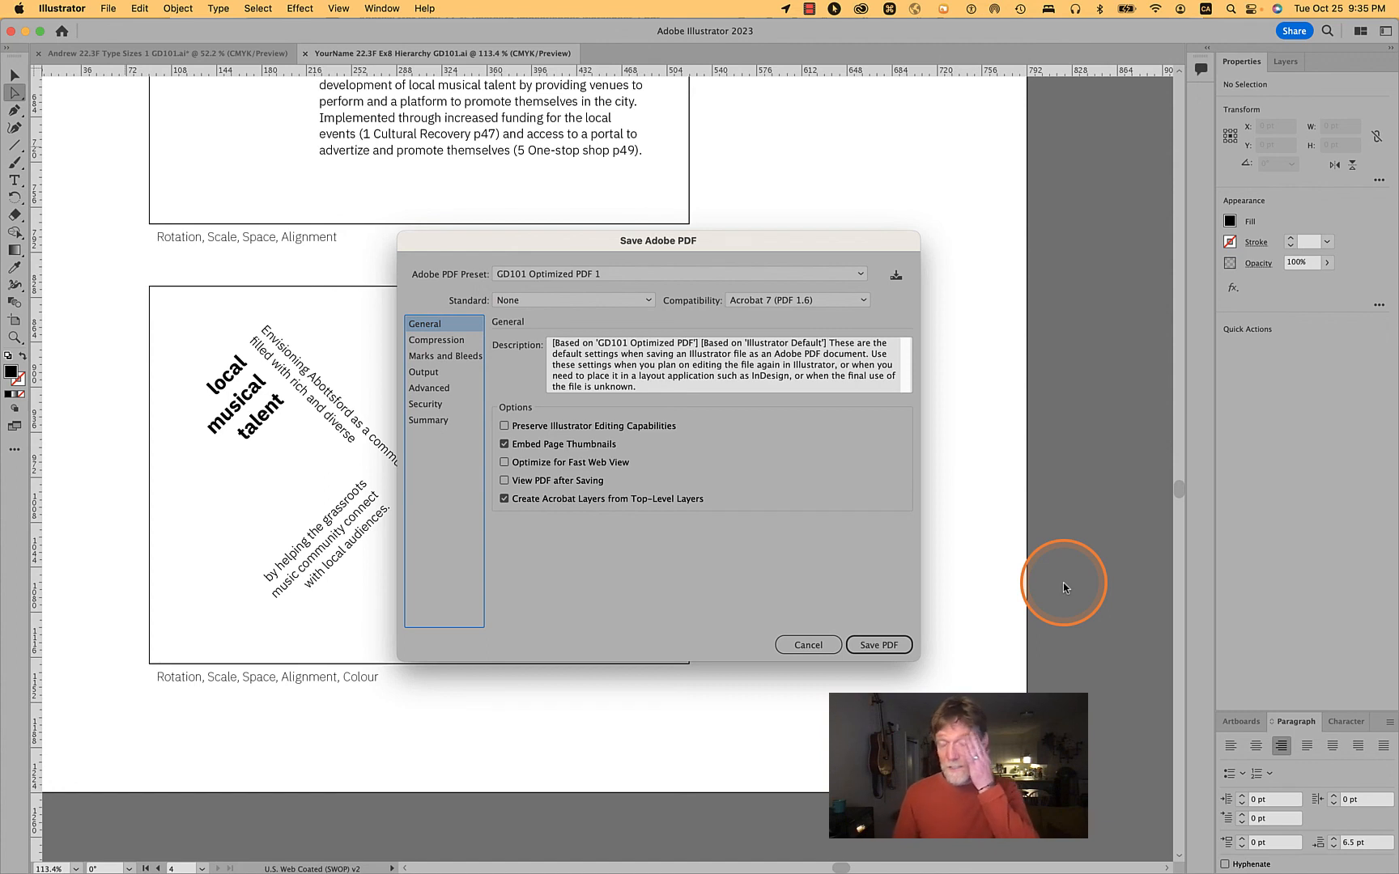
{"action": "left_click", "coordinate": [864, 646]}
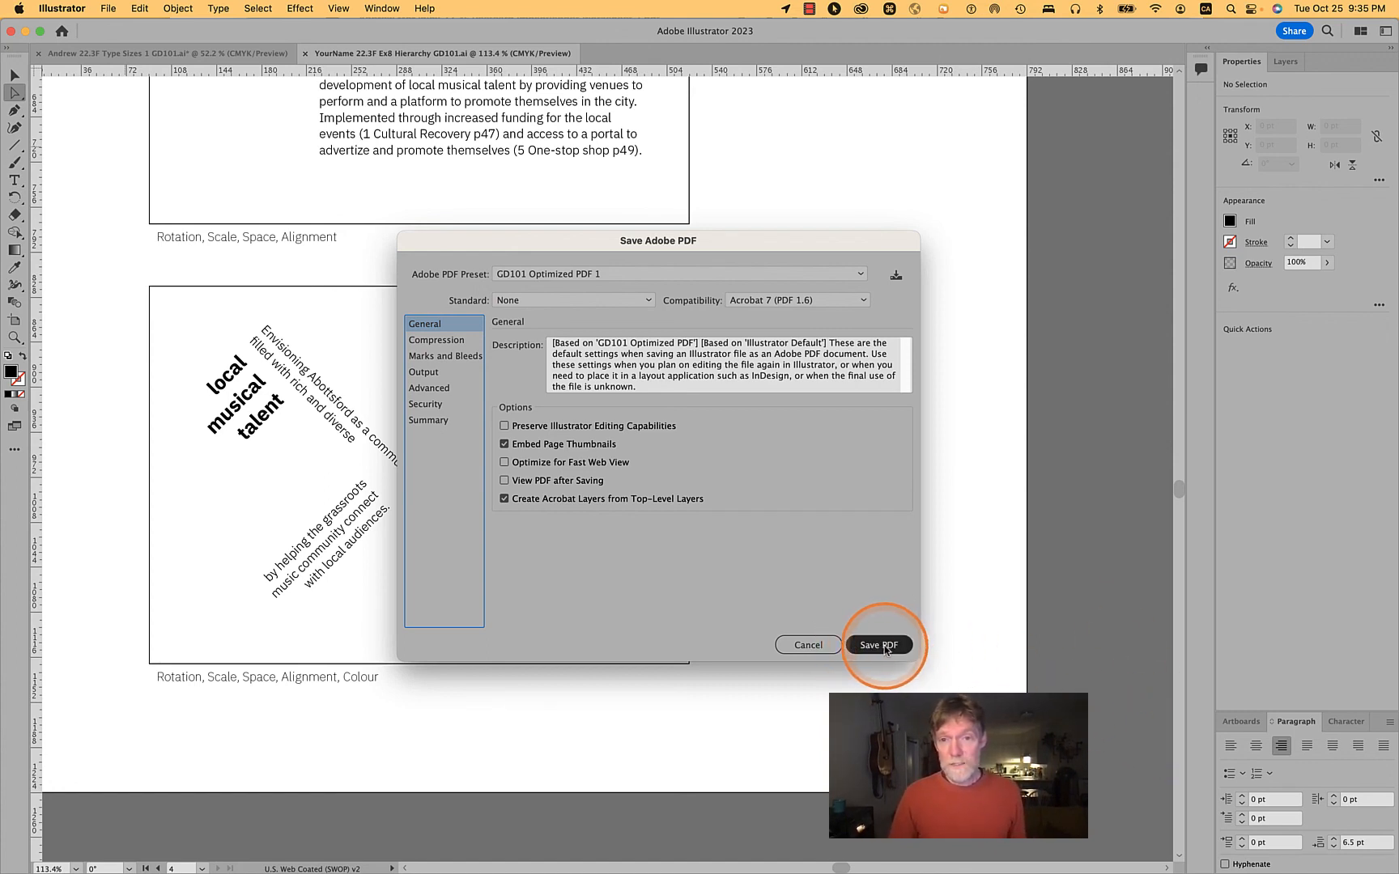
{"action": "left_click", "coordinate": [887, 647]}
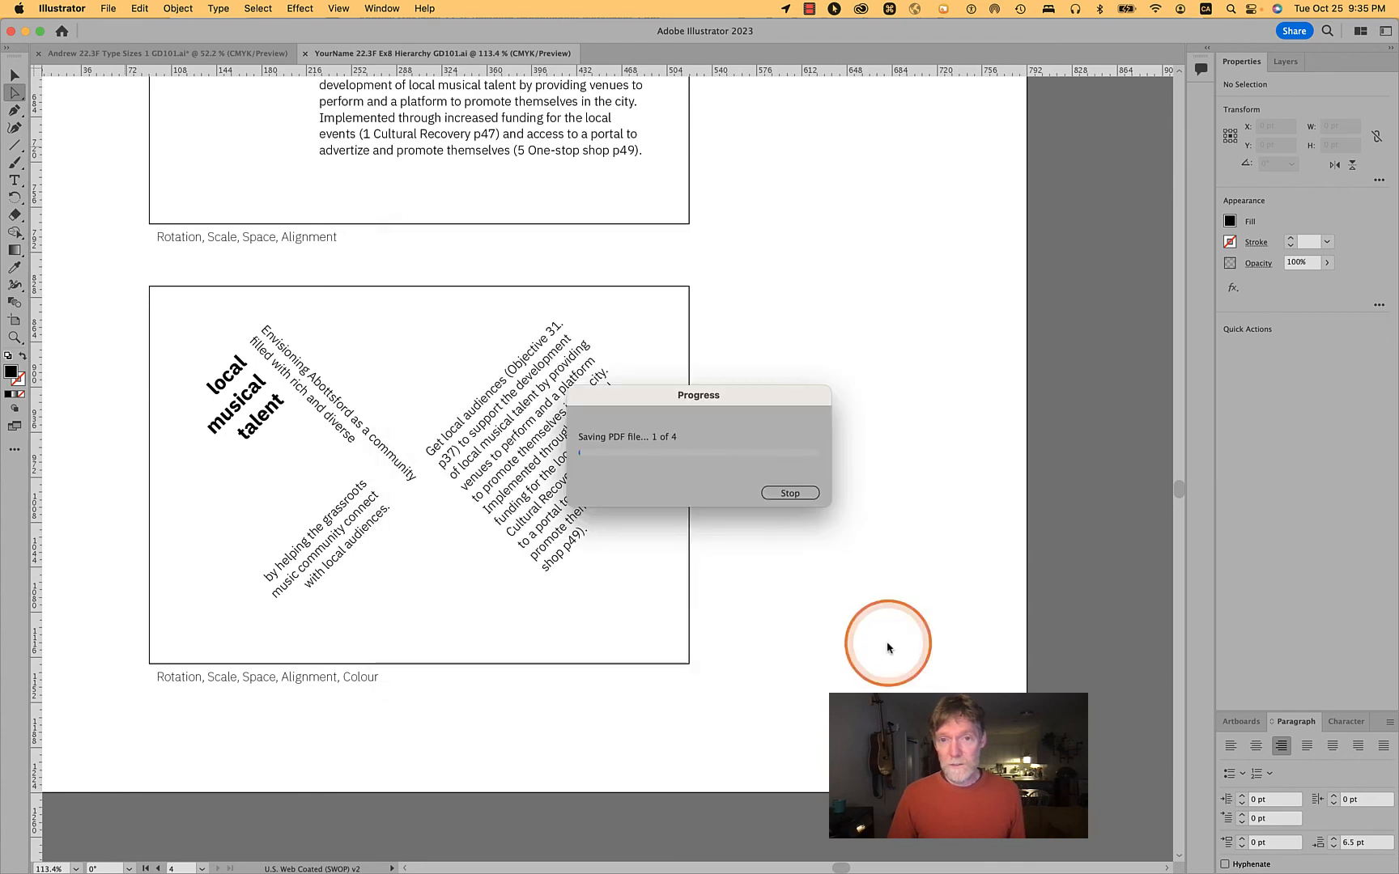
Switch from Illustrator to another open application.
{"action": "key", "text": "super+Tab"}
{"action": "key", "text": "super+Tab"}
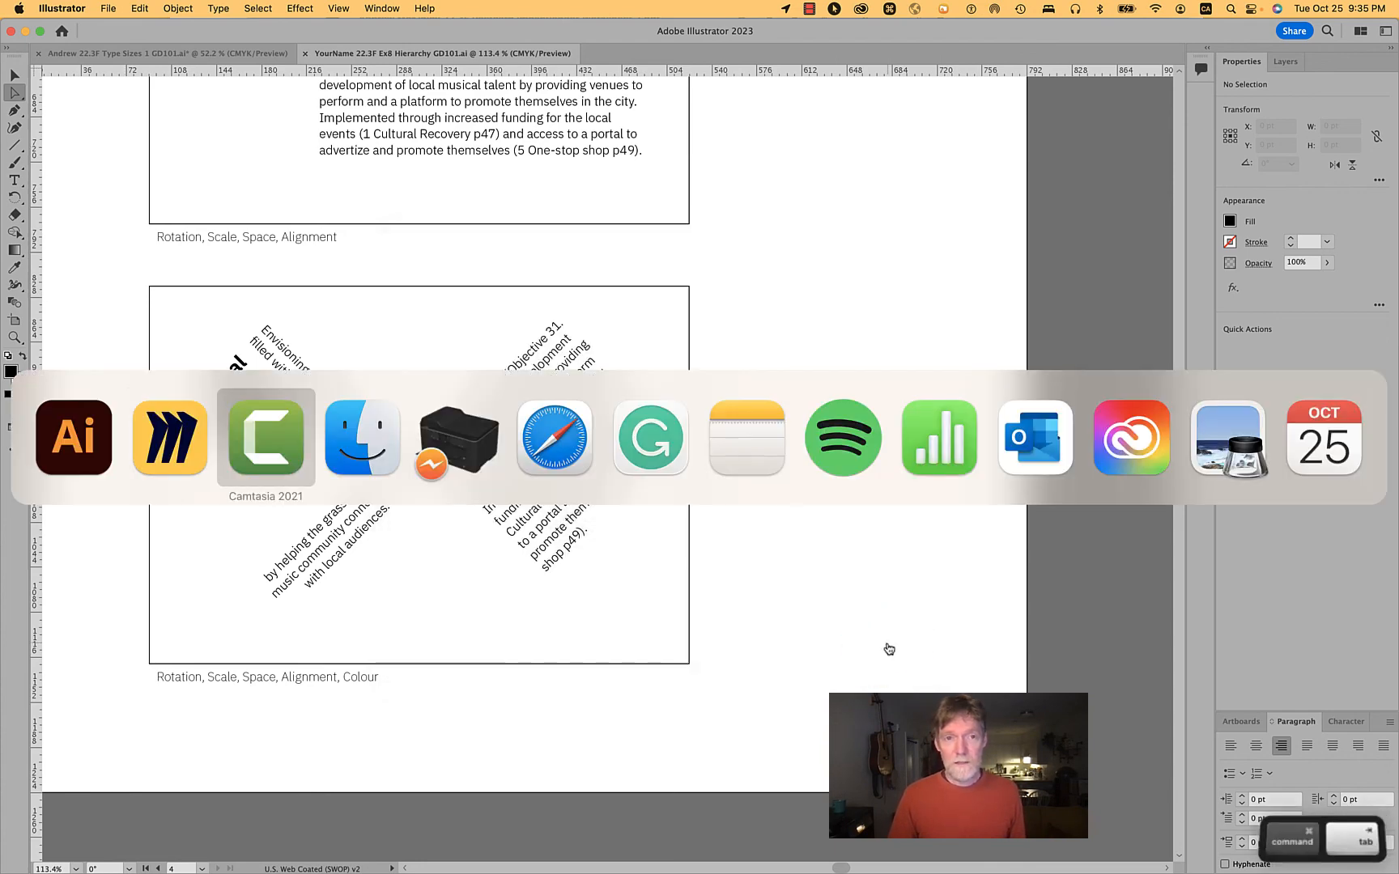